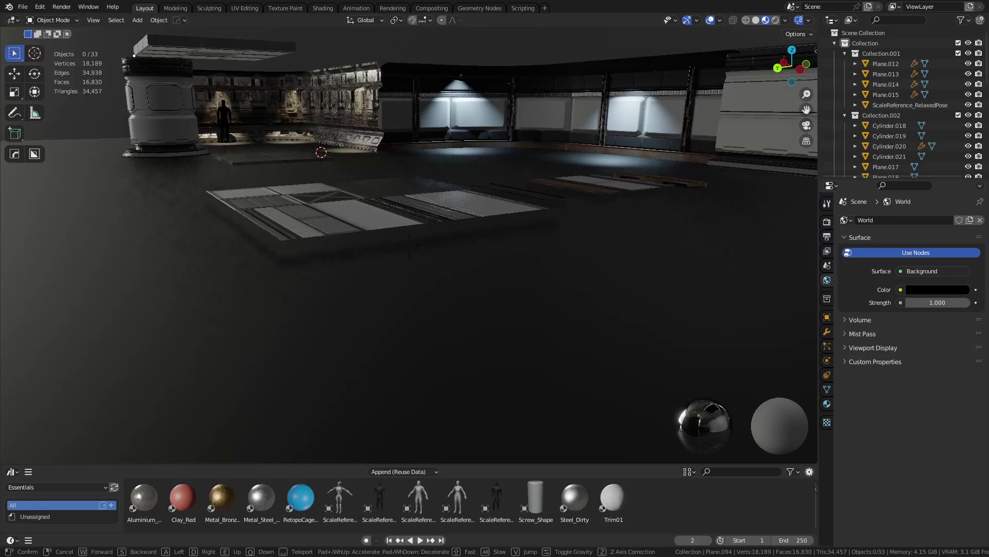
# Step: Examine the floor tile panels, trim strips and rusty trim pieces laid out on the ground of the demo scene
pyautogui.press('w')
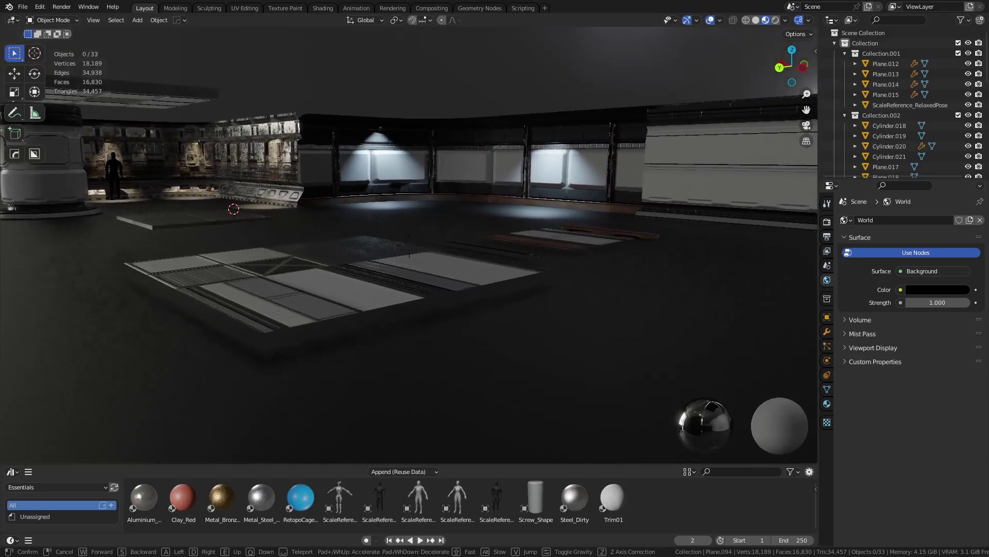
pyautogui.press('w')
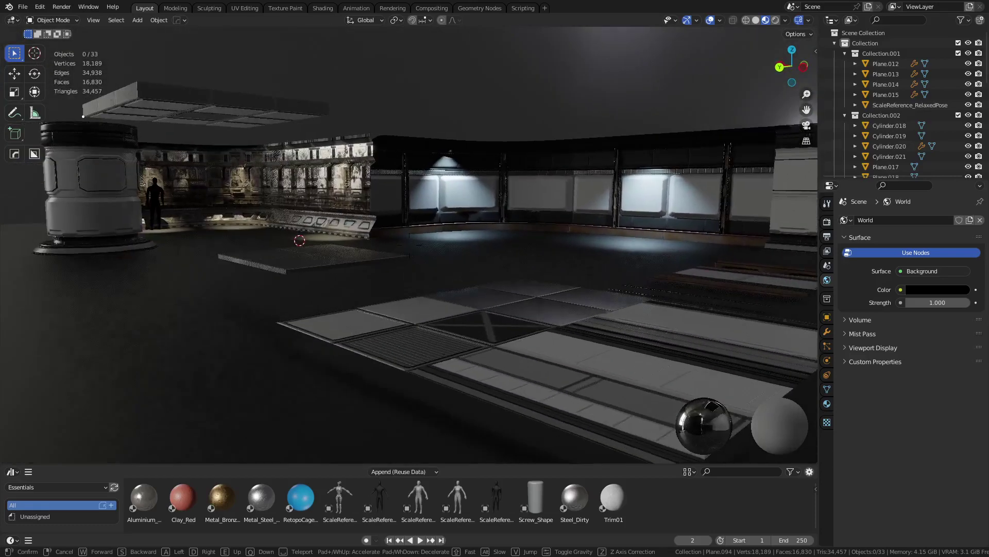
pyautogui.press('a')
pyautogui.press('w')
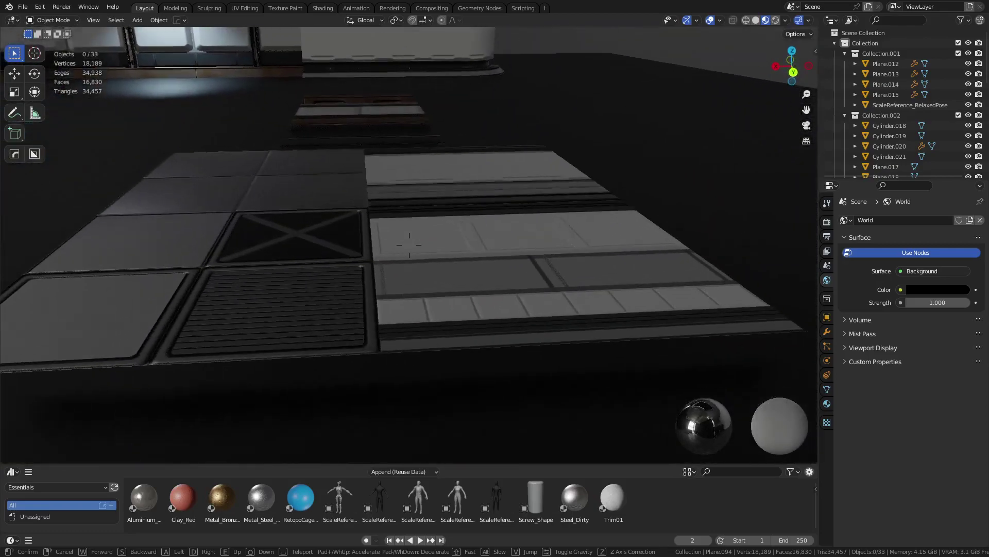
pyautogui.press('w')
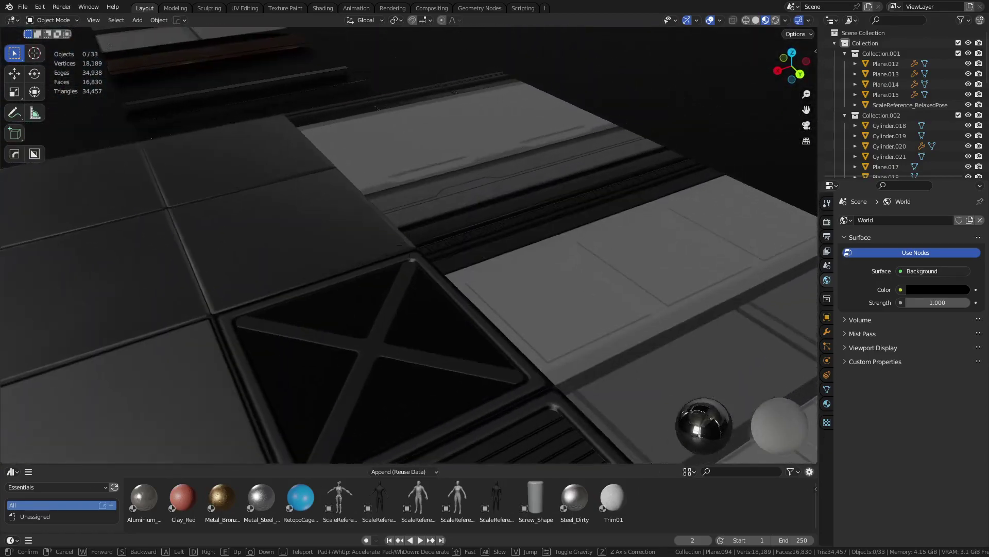
pyautogui.press('d')
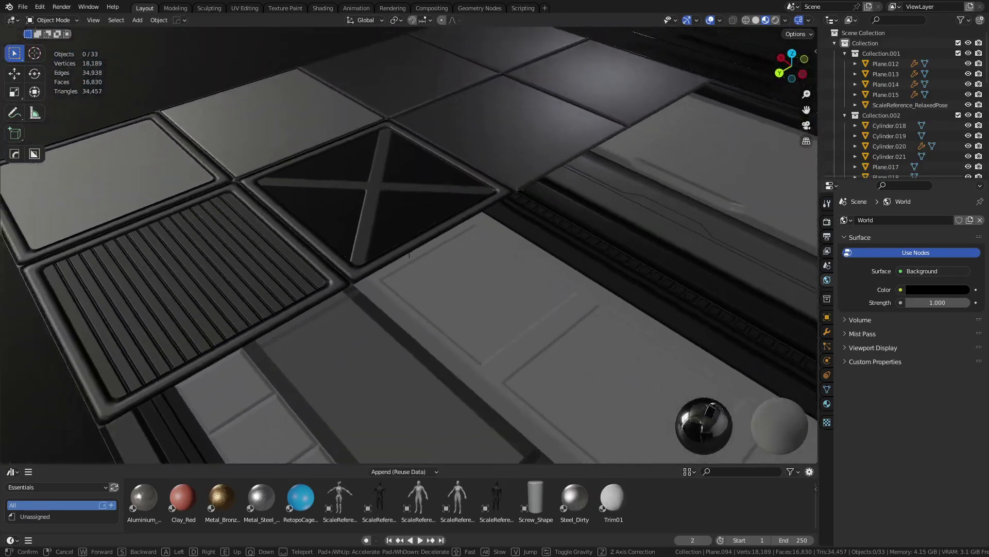
pyautogui.press('w')
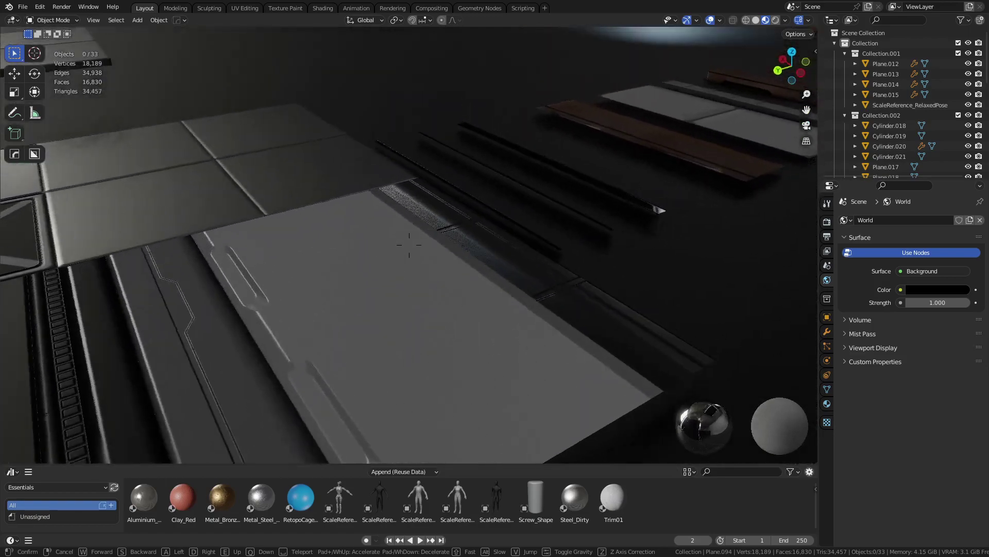
pyautogui.press('d')
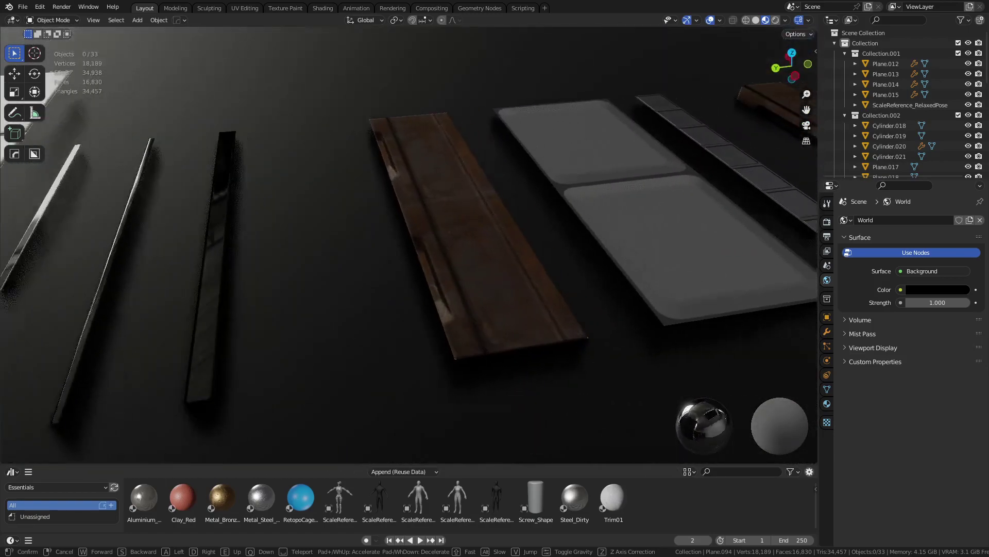
# Step: Examine the modular wall sections: the light grey rounded wall, the spotlit panelled wall and the rusted metal wall
pyautogui.press('w')
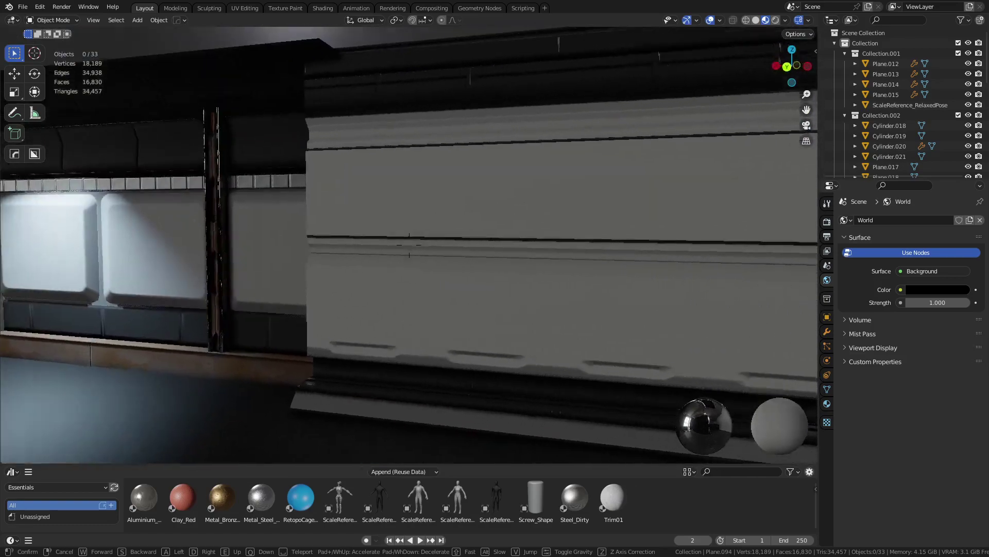
pyautogui.press('d')
pyautogui.press('w')
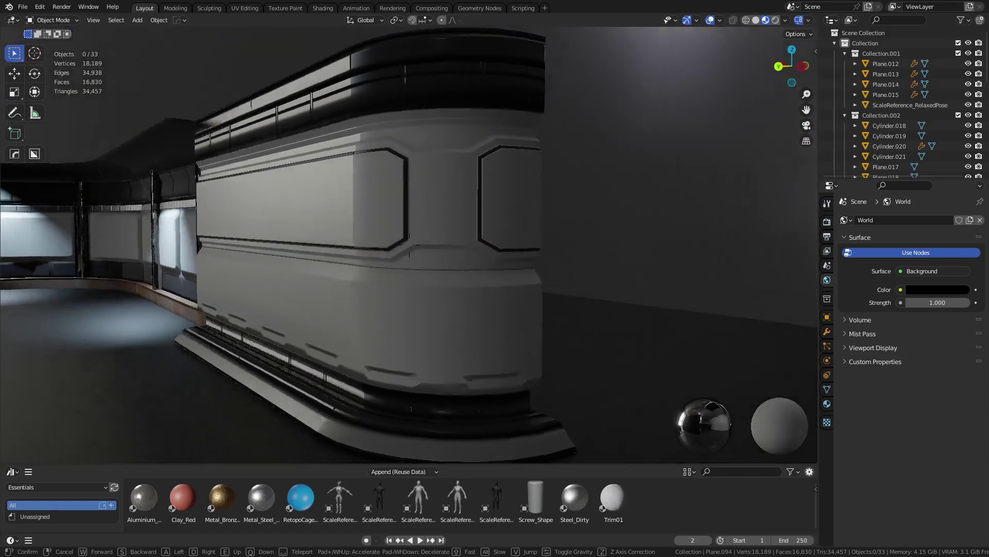
pyautogui.press('w')
pyautogui.press('a')
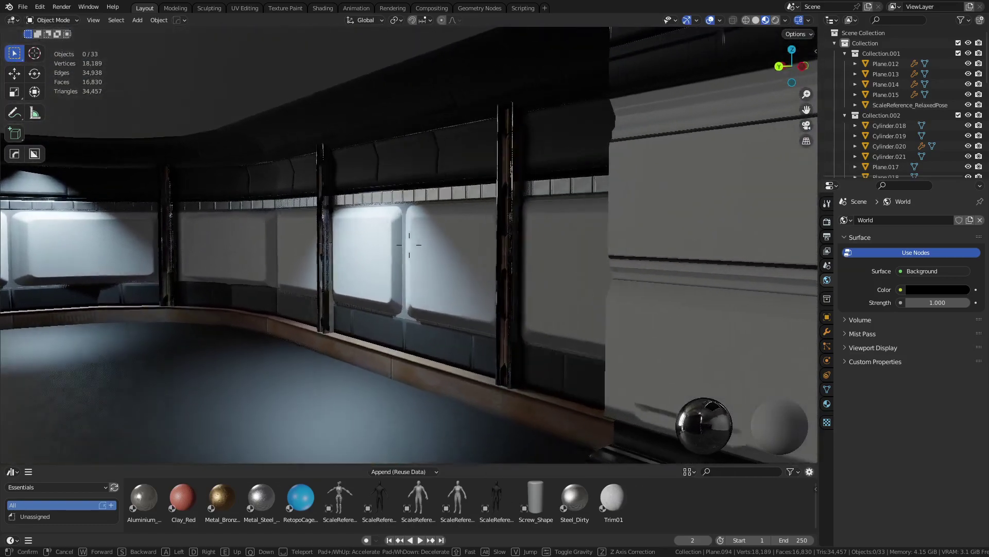
pyautogui.press('s')
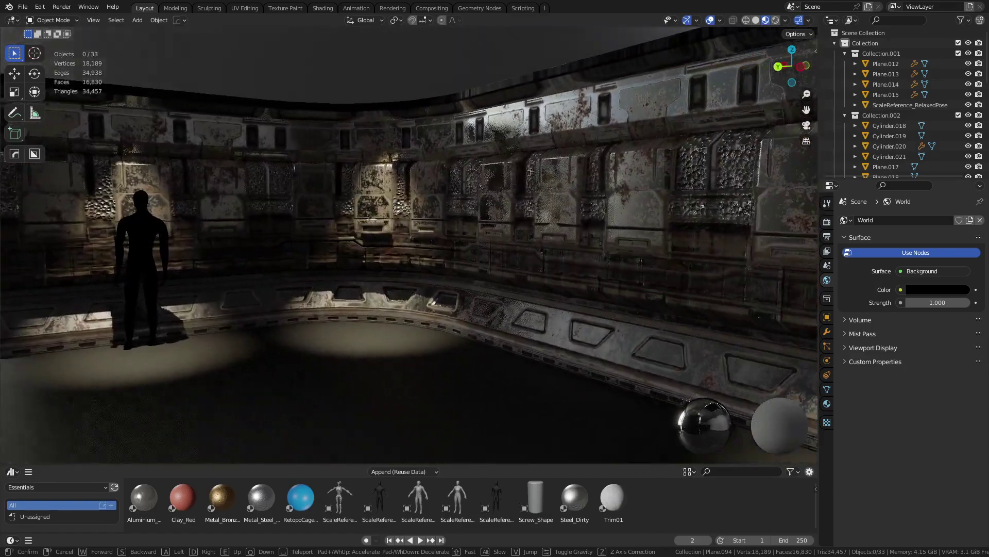
pyautogui.press('w')
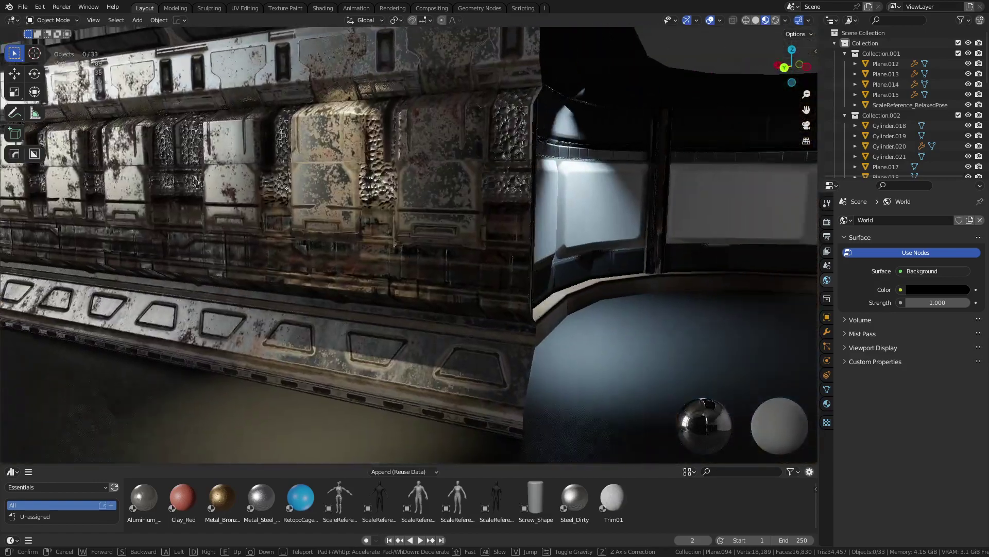
pyautogui.press('s')
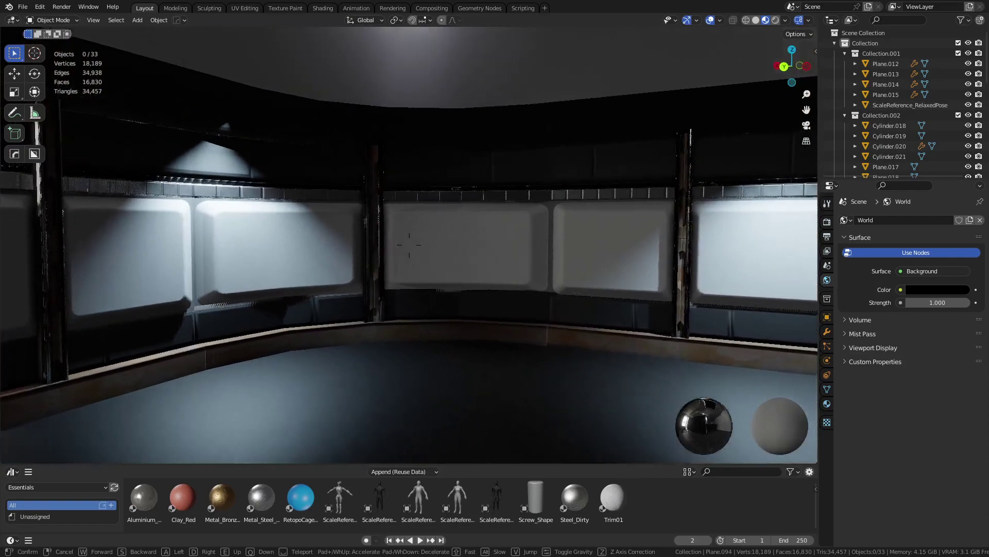
pyautogui.press('w')
pyautogui.press('a')
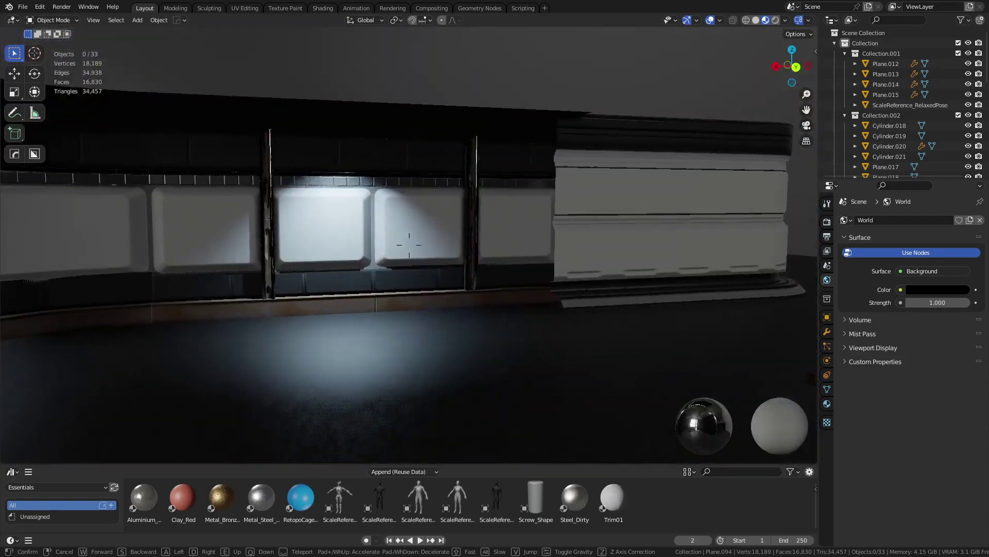
pyautogui.press('w')
pyautogui.press('s')
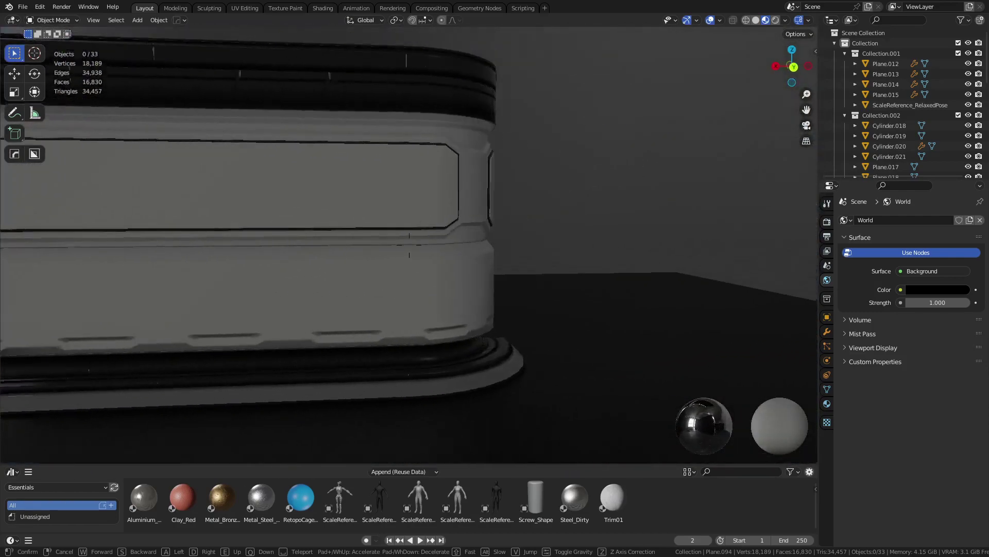
# Step: Inspect the floor tiles and the underside of the suspended ceiling panel in the demo scene
pyautogui.press('a')
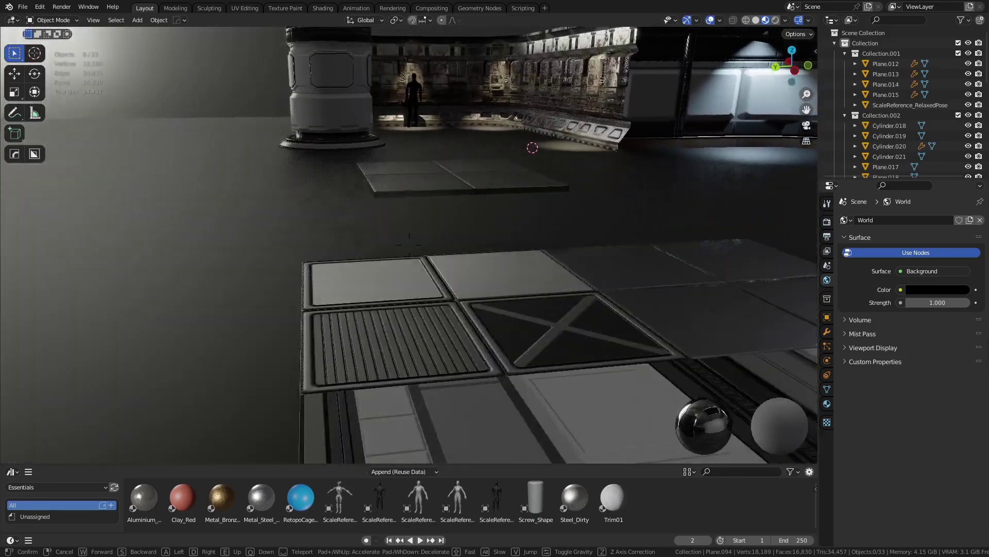
pyautogui.press('w')
pyautogui.press('w')
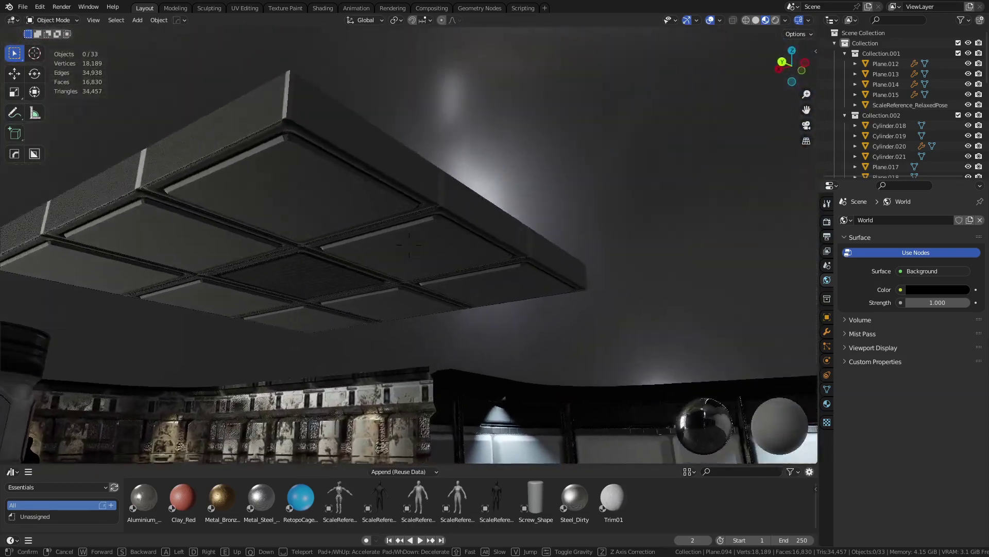
pyautogui.press('a')
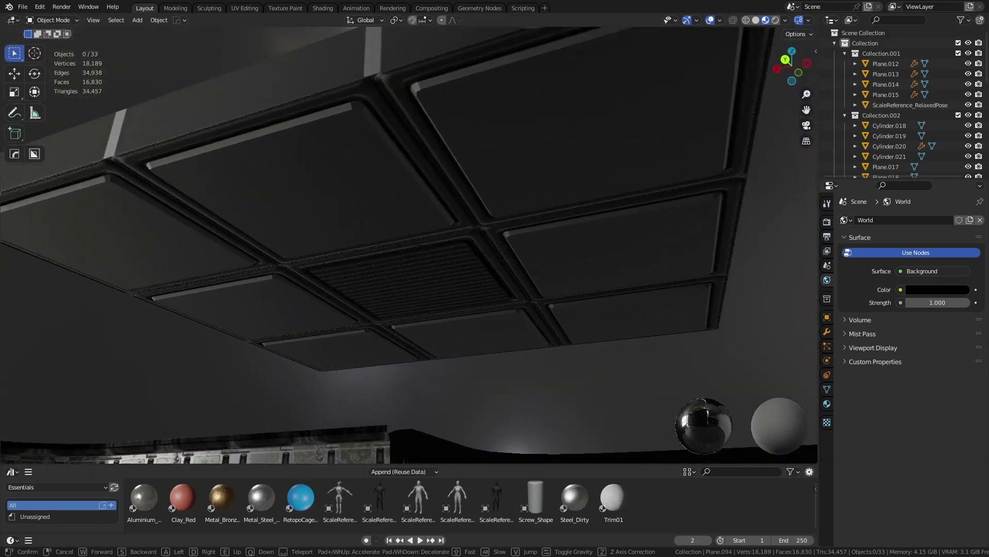
pyautogui.press('w')
pyautogui.press('w')
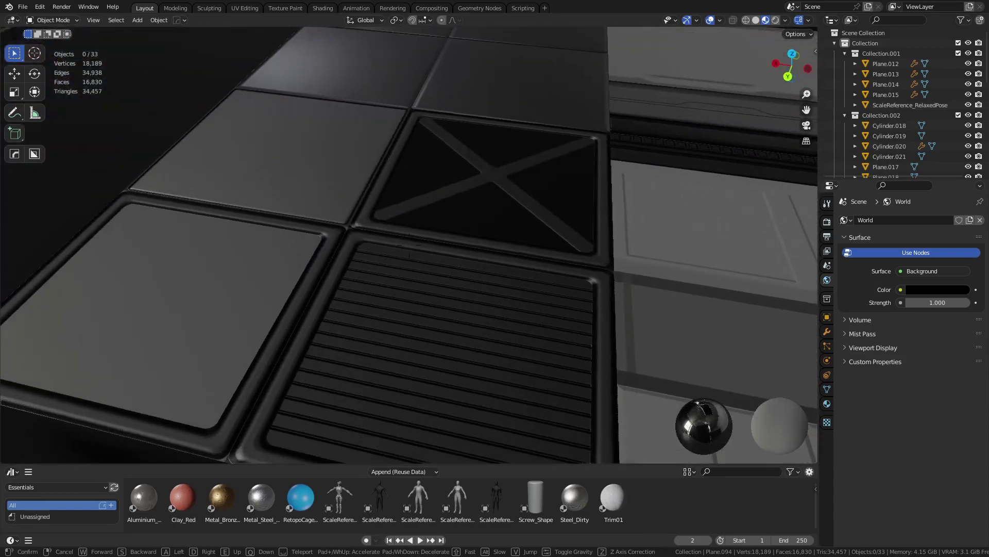
pyautogui.press('a')
pyautogui.press('a')
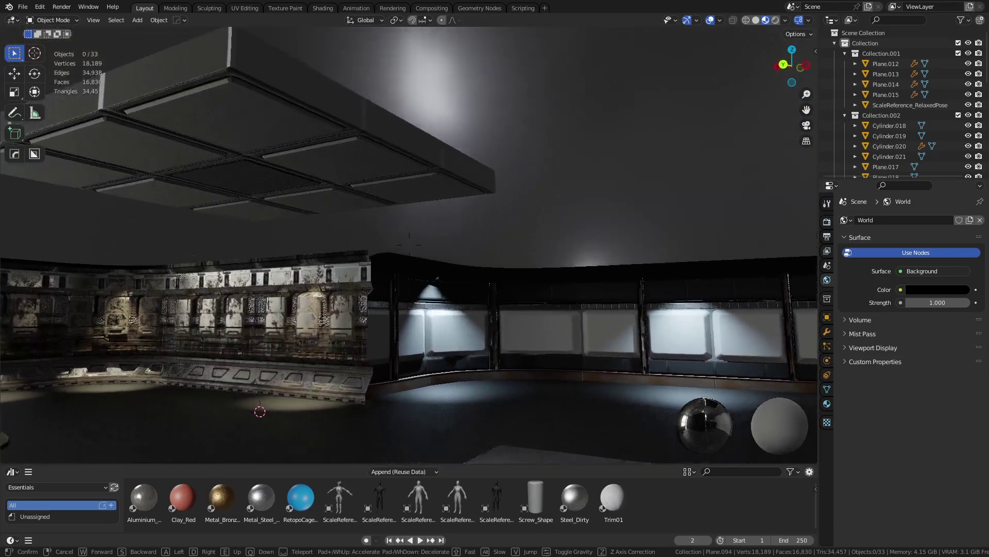
pyautogui.click(351, 331)
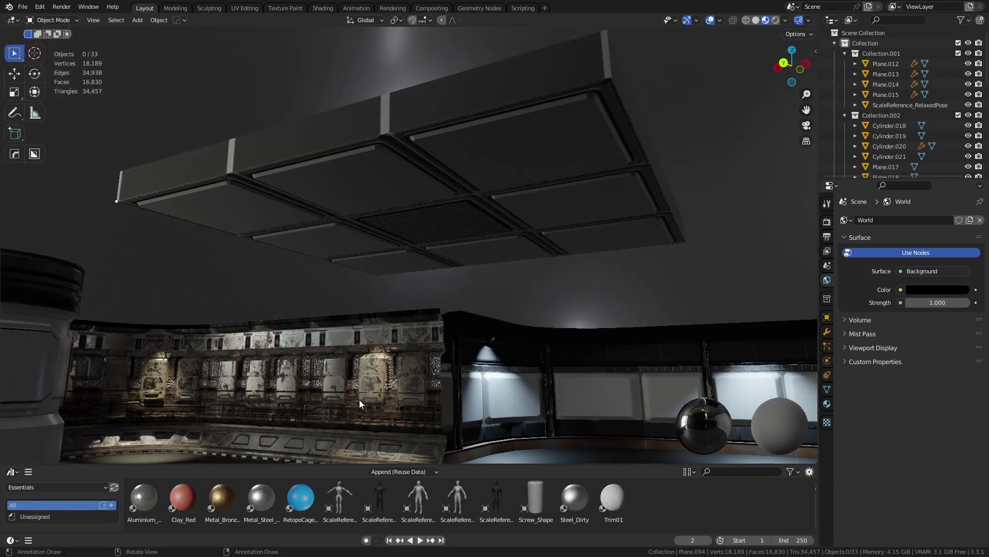
# Step: Start a new empty file and set up its GrabDoc scene
pyautogui.click(23, 7)
pyautogui.moveTo(36, 21)
pyautogui.click(132, 24)
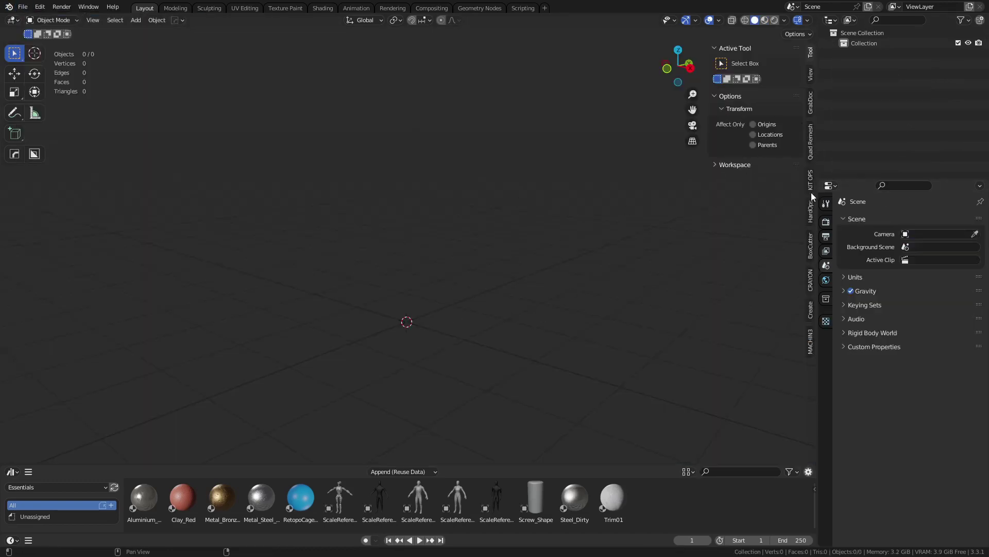
pyautogui.click(810, 102)
pyautogui.click(752, 67)
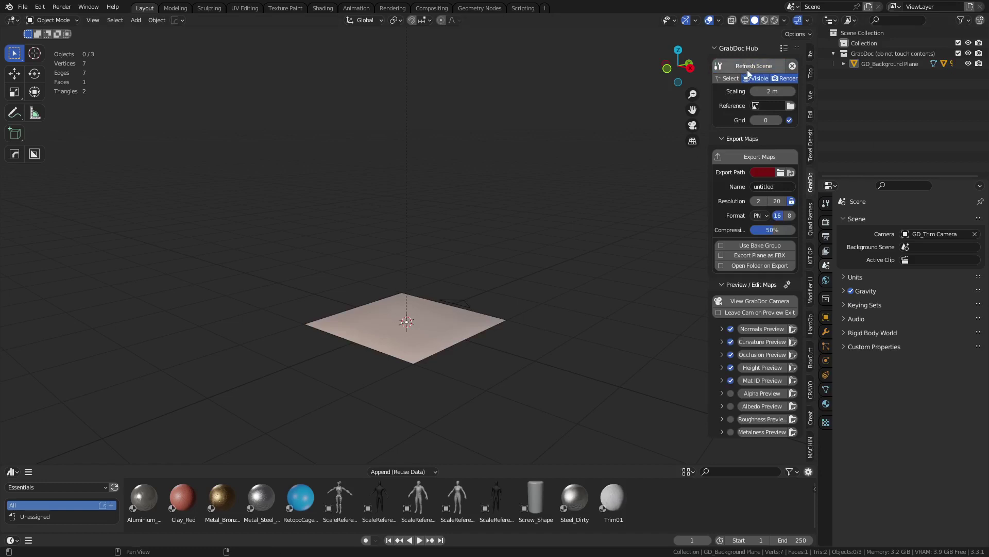
# Step: Inspect the GrabDoc background plane and camera from above, and turn off the plane's visibility
pyautogui.moveTo(454, 251); pyautogui.dragTo(507, 336, button='middle')
pyautogui.keyDown('shift'); pyautogui.moveTo(452, 204); pyautogui.dragTo(456, 256, button='middle'); pyautogui.keyUp('shift')
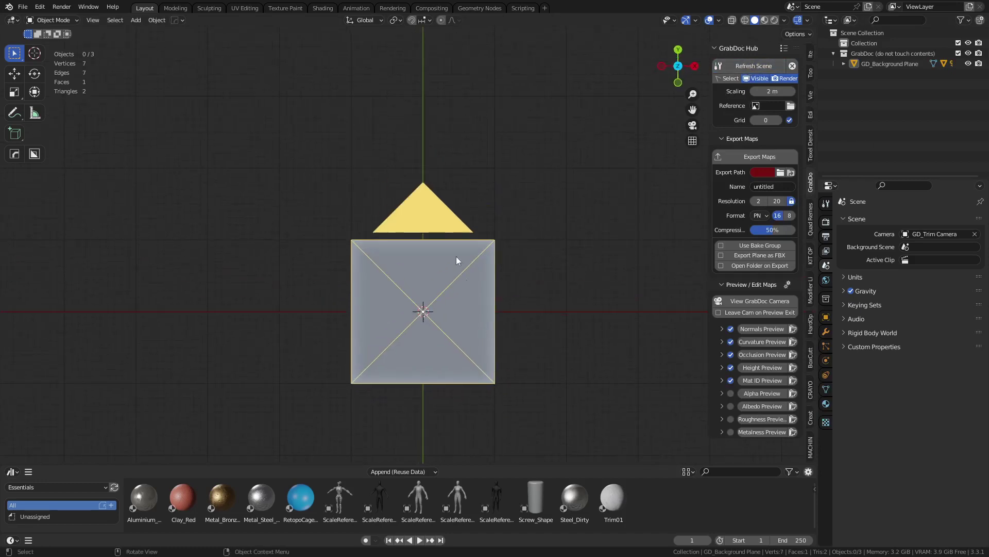
pyautogui.moveTo(416, 217); pyautogui.dragTo(488, 226, button='middle')
pyautogui.press('KP_7')
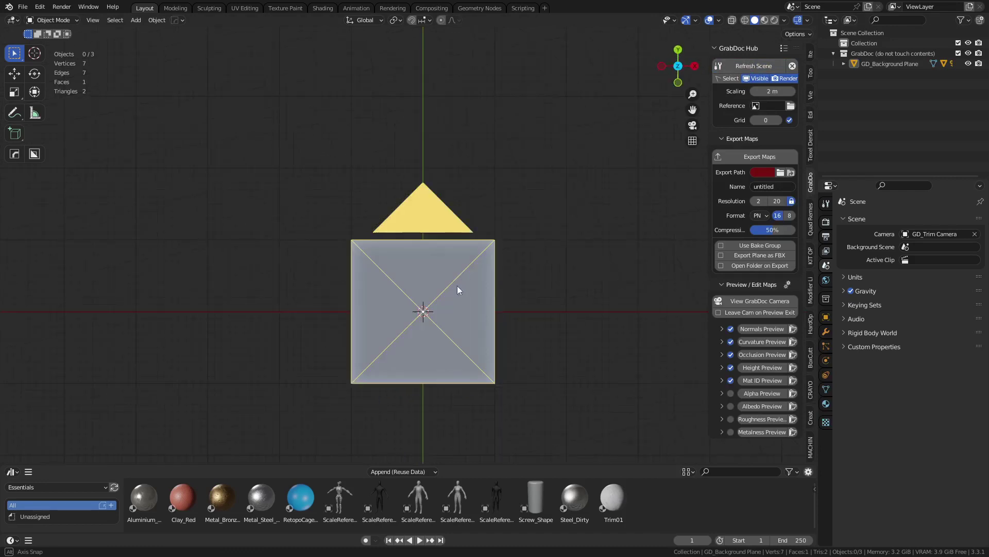
pyautogui.keyDown('shift'); pyautogui.moveTo(462, 301); pyautogui.dragTo(444, 214, button='middle'); pyautogui.keyUp('shift')
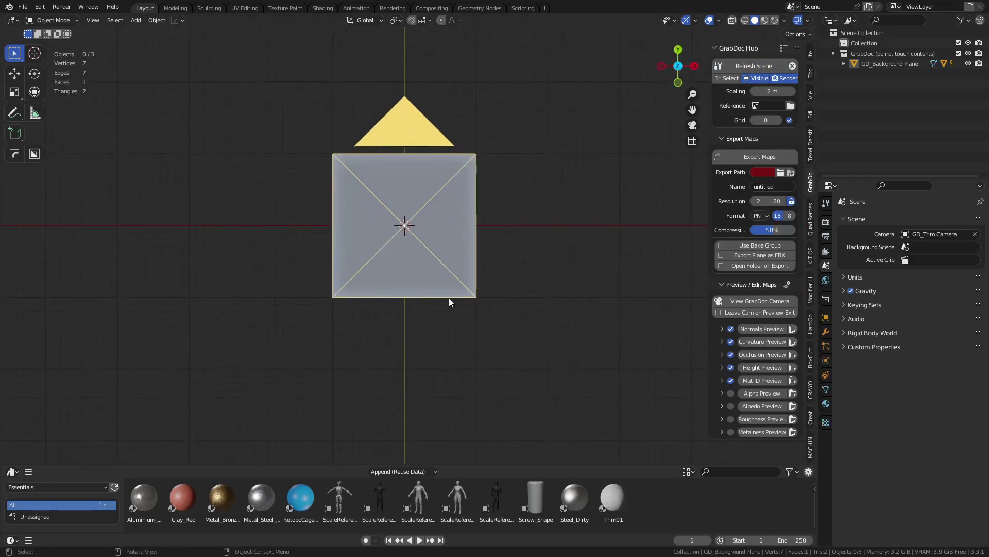
pyautogui.moveTo(501, 266); pyautogui.dragTo(475, 271, button='middle')
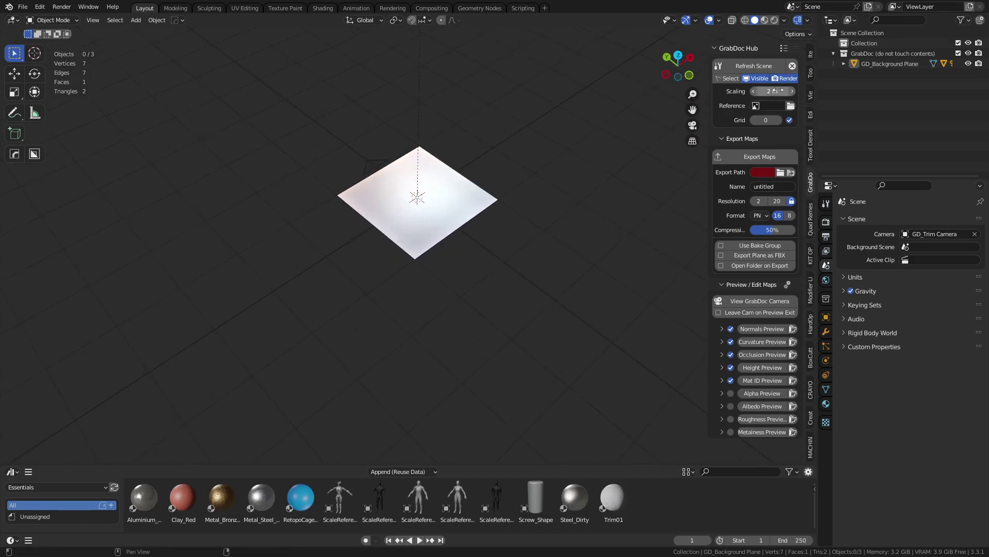
pyautogui.click(762, 79)
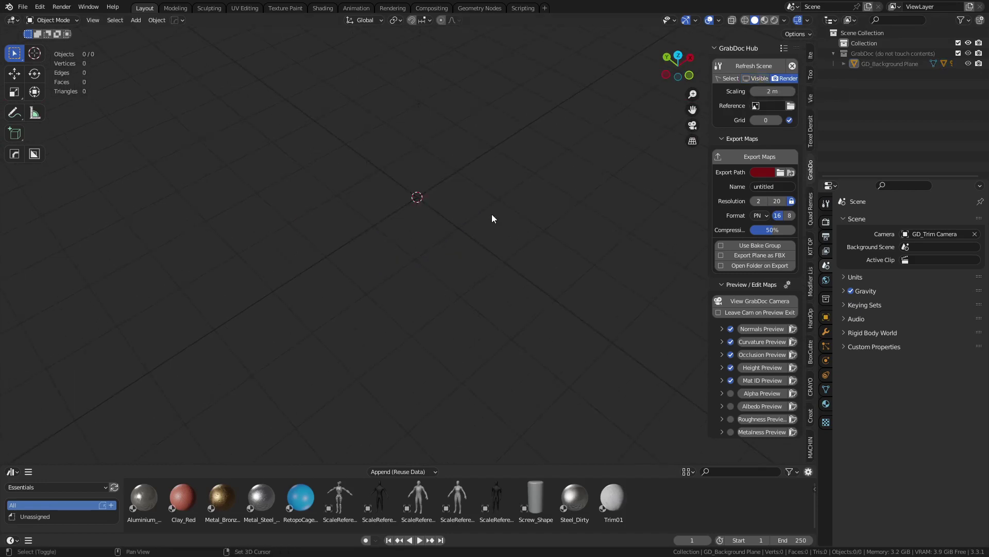
# Step: Add a 2 m mesh plane at the world origin
pyautogui.hotkey('shift', 'a')
pyautogui.moveTo(444, 87)
pyautogui.click(526, 97)
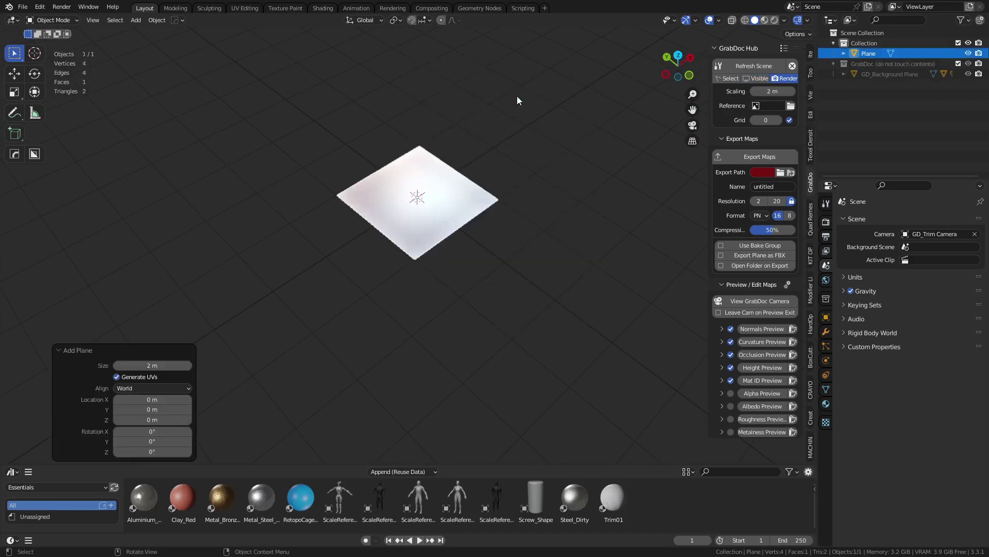
# Step: Raise the new plane about 0.009 m along the Z axis
pyautogui.scroll(5, 394, 215)
pyautogui.keyDown('shift'); pyautogui.moveTo(501, 248); pyautogui.dragTo(548, 240, button='middle'); pyautogui.keyUp('shift')
pyautogui.keyDown('shift'); pyautogui.moveTo(547, 241); pyautogui.dragTo(527, 324, button='middle'); pyautogui.keyUp('shift')
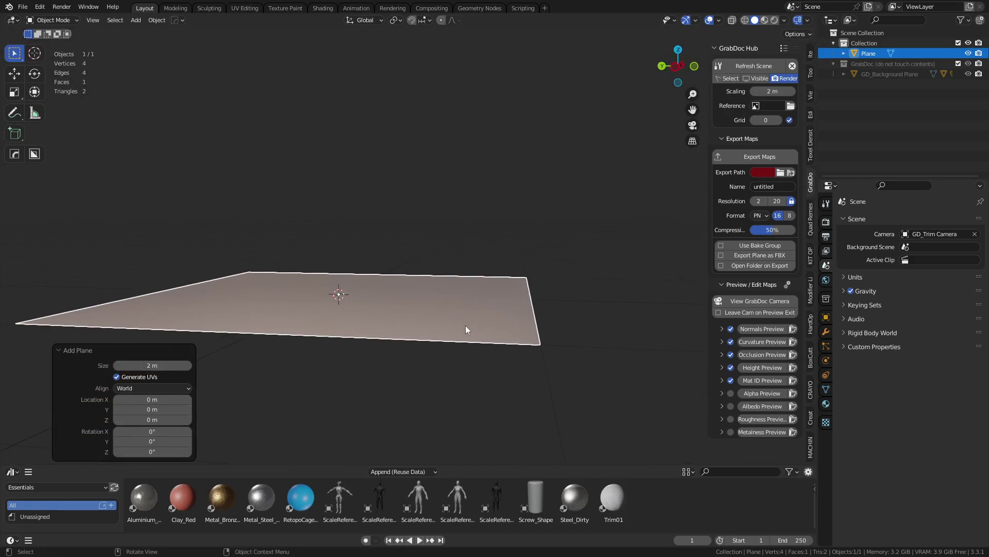
pyautogui.press('g')
pyautogui.press('z')
pyautogui.click(562, 323)
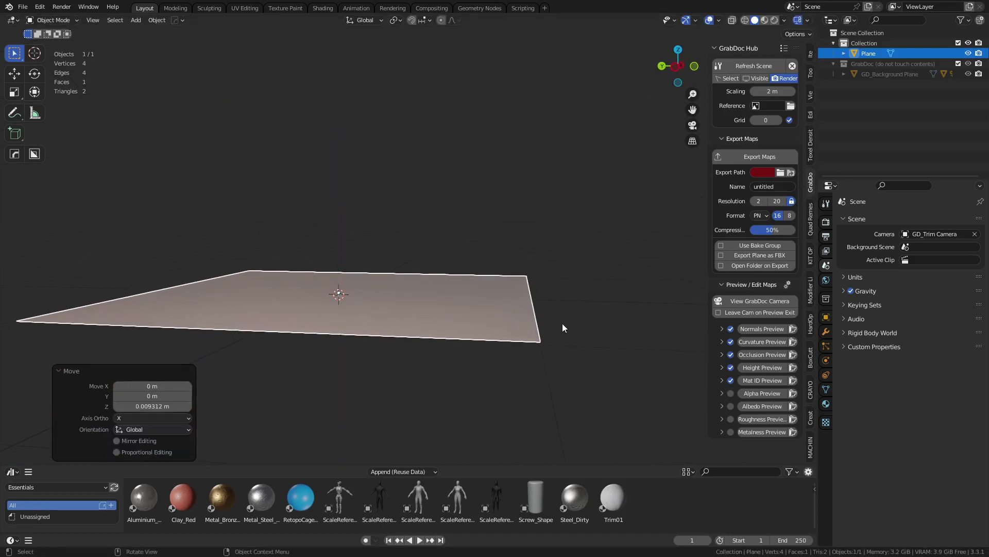
pyautogui.hotkey('ctrl', 'Tab')
pyautogui.click(477, 328)
# Step: Browse for the map export path and create a folder named kit2 on the Desktop
pyautogui.click(780, 172)
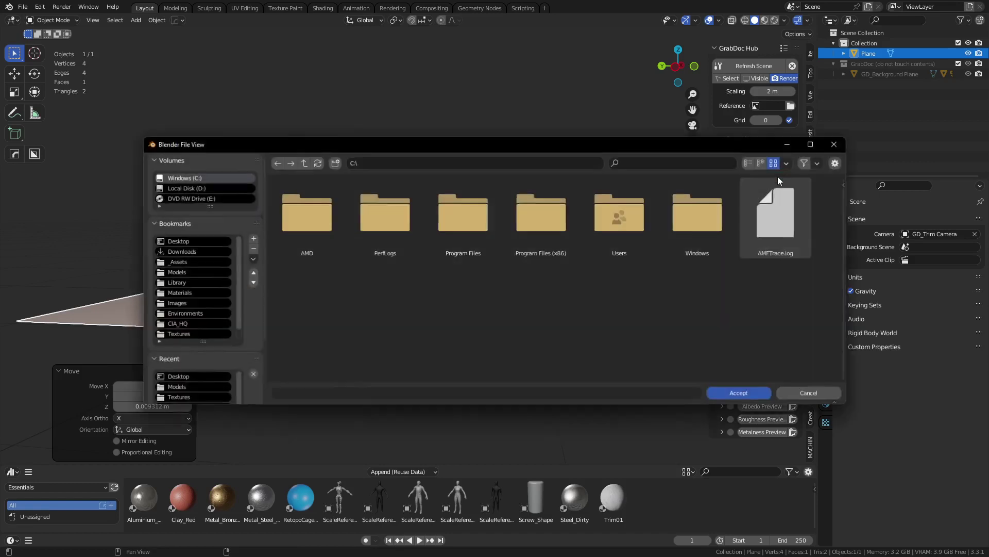
pyautogui.click(227, 240)
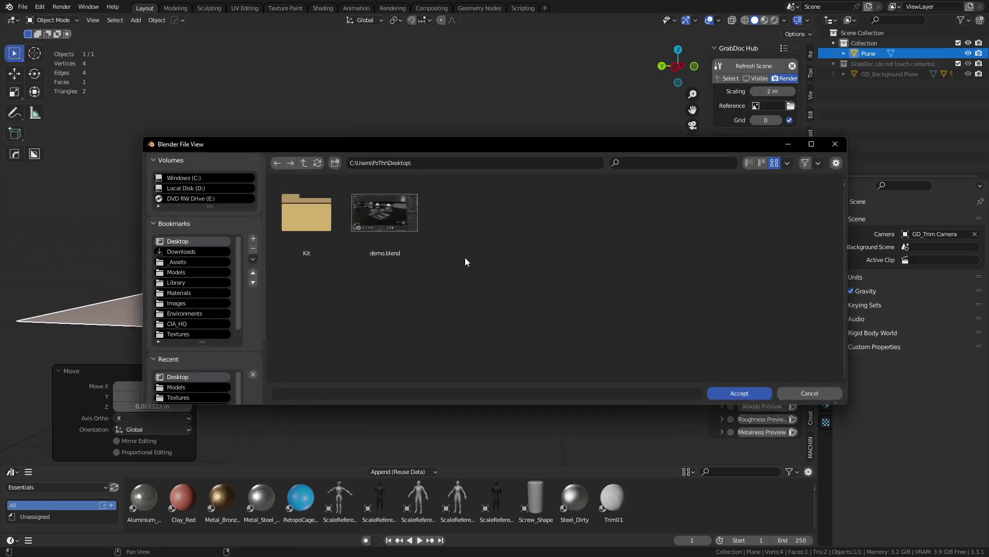
pyautogui.rightClick(447, 289)
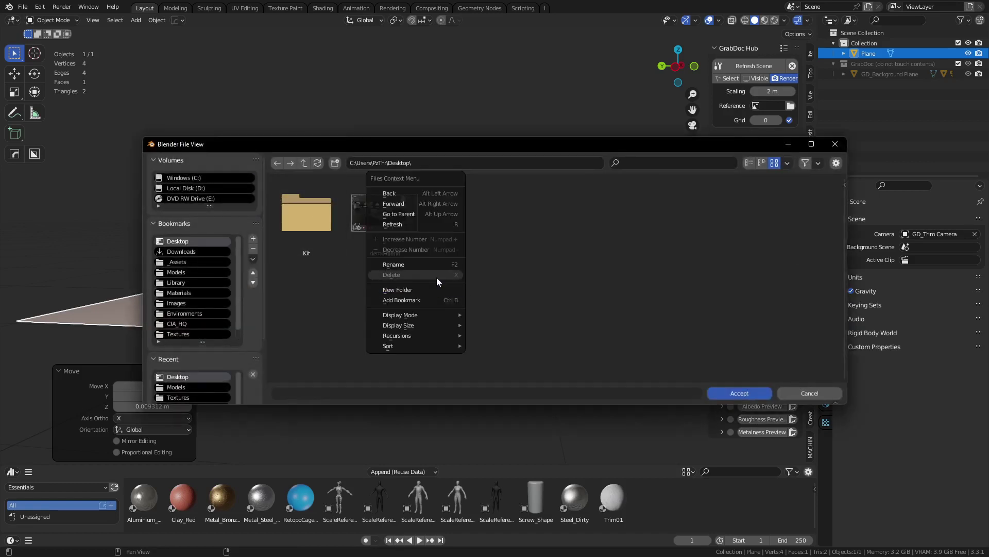
pyautogui.click(437, 289)
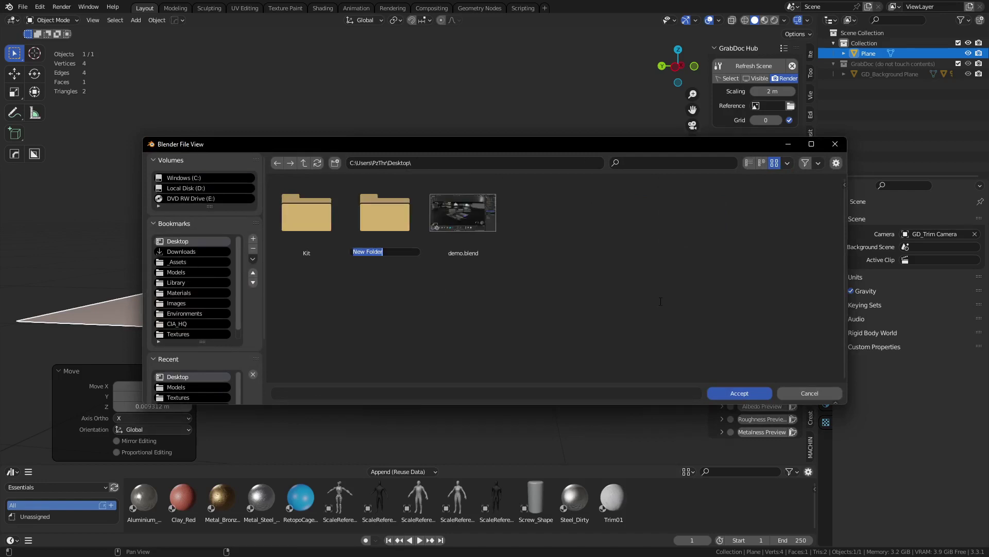
pyautogui.write('kit2')
pyautogui.press('Return')
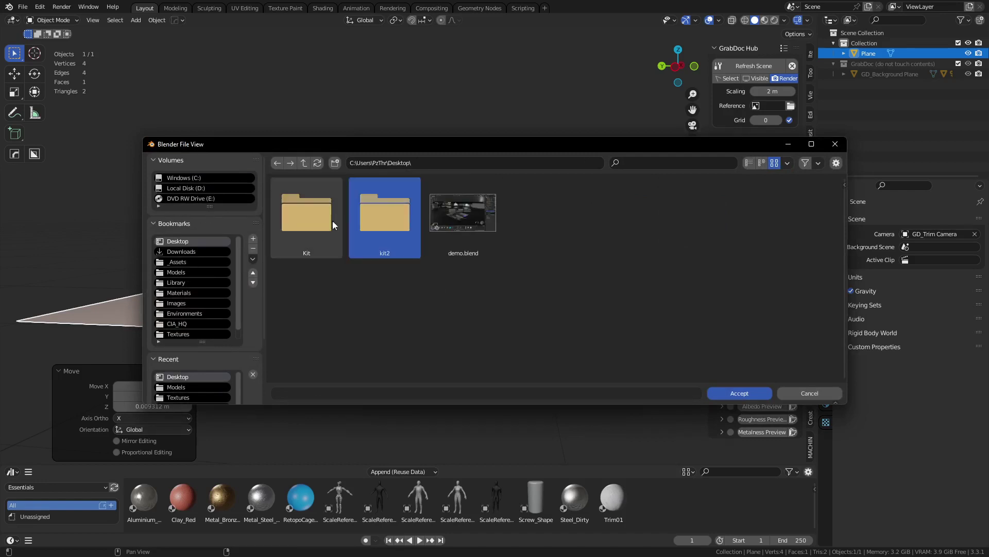
# Step: Create a textures folder inside the kit2 folder
pyautogui.doubleClick(385, 222)
pyautogui.rightClick(385, 229)
pyautogui.click(382, 278)
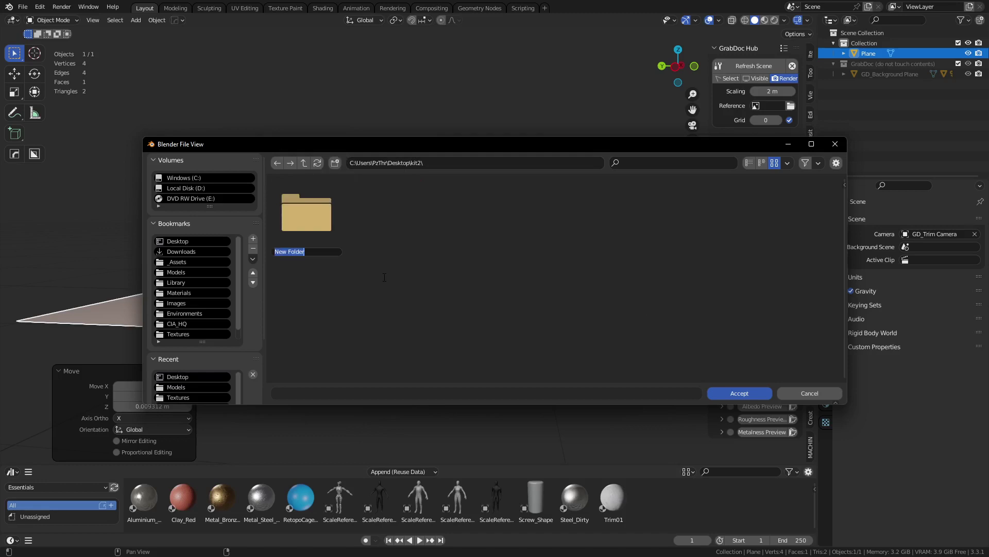
pyautogui.write('textures')
pyautogui.hotkey('ctrl', 'a')
pyautogui.write('t')
pyautogui.press('Return')
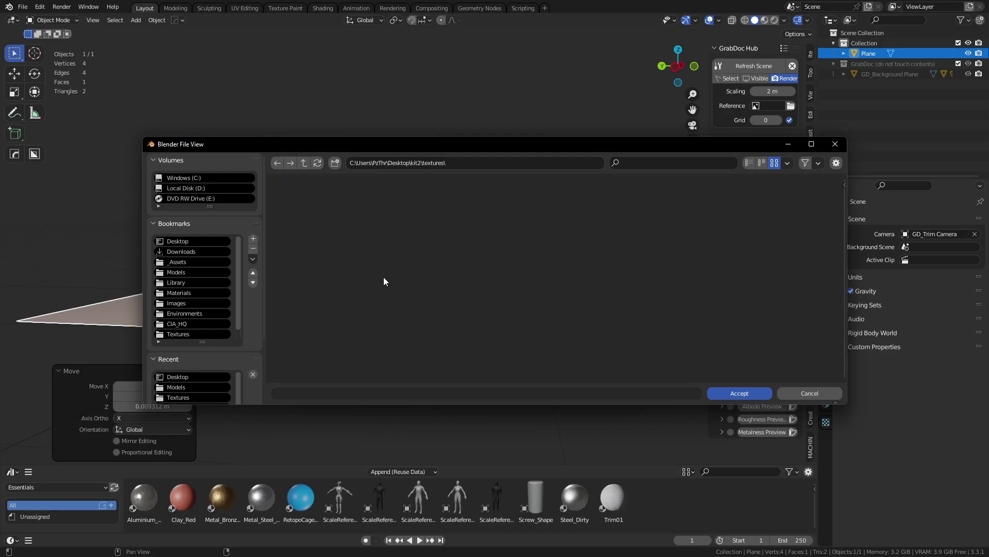
# Step: Add two more folders inside kit2, named models and fbx
pyautogui.press('BackSpace')
pyautogui.rightClick(384, 282)
pyautogui.click(387, 286)
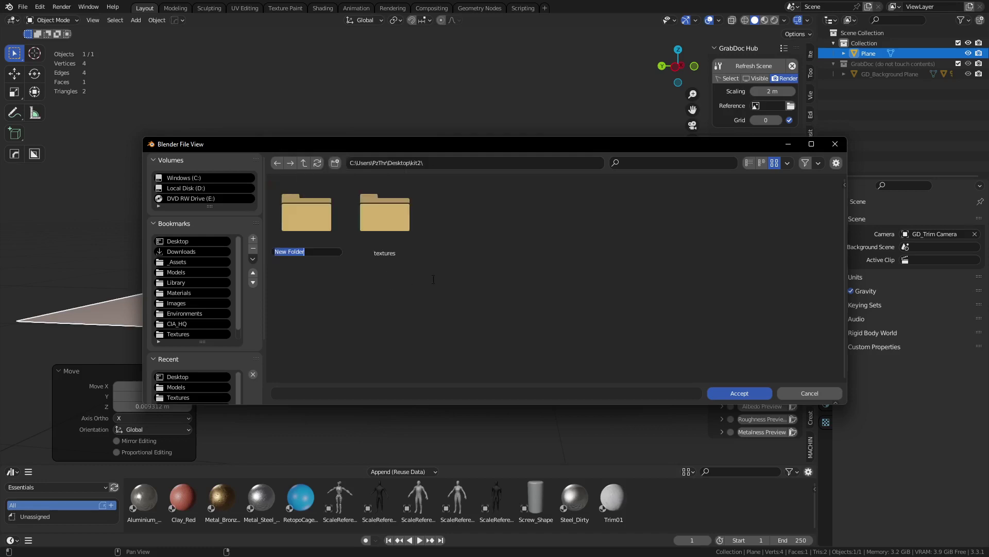
pyautogui.write('models')
pyautogui.press('Return')
pyautogui.rightClick(441, 279)
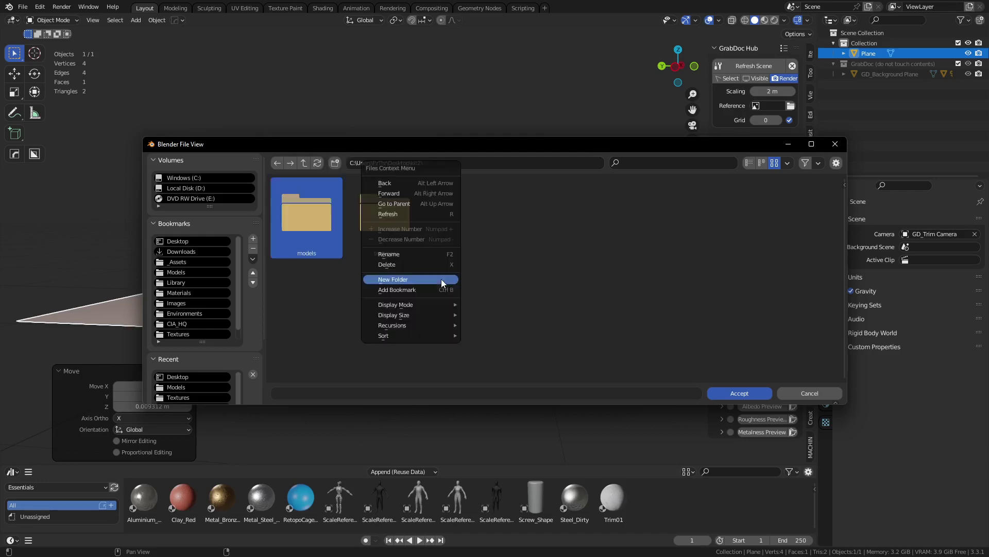
pyautogui.click(441, 280)
pyautogui.press('BackSpace')
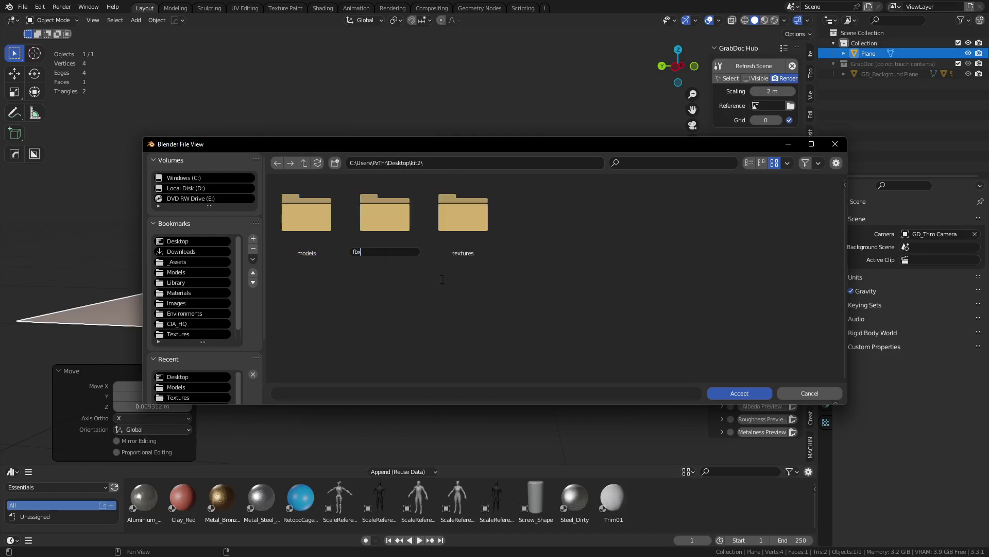
pyautogui.press('Return')
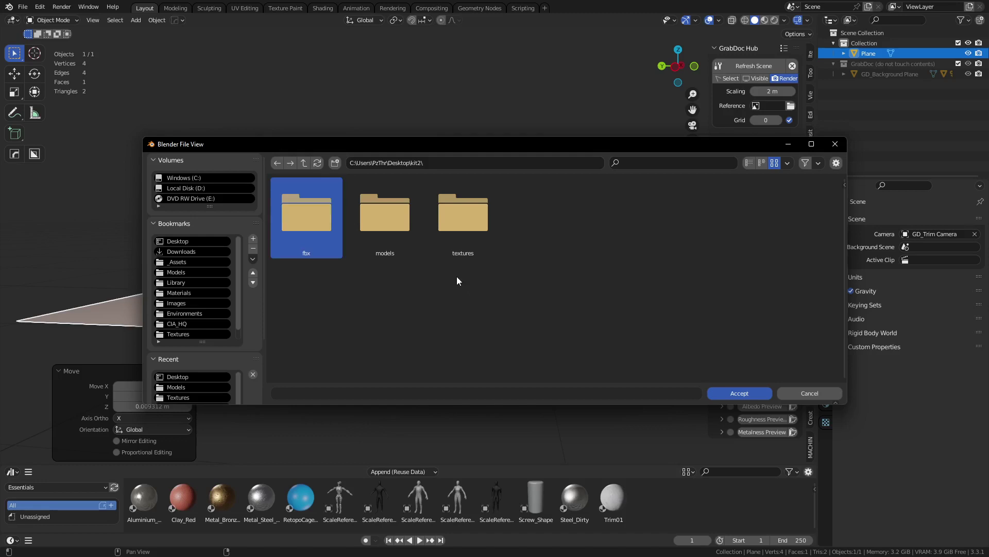
pyautogui.click(464, 239)
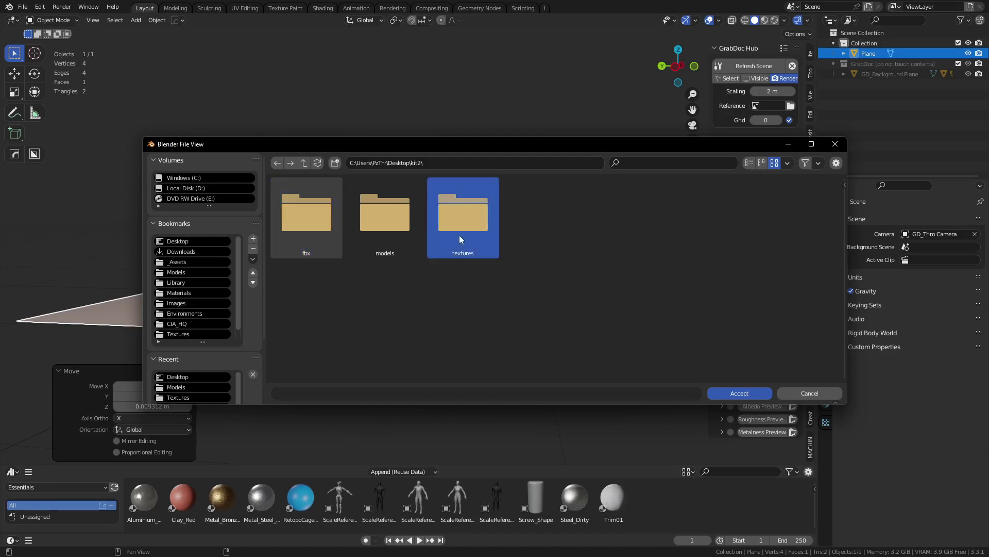
pyautogui.doubleClick(454, 233)
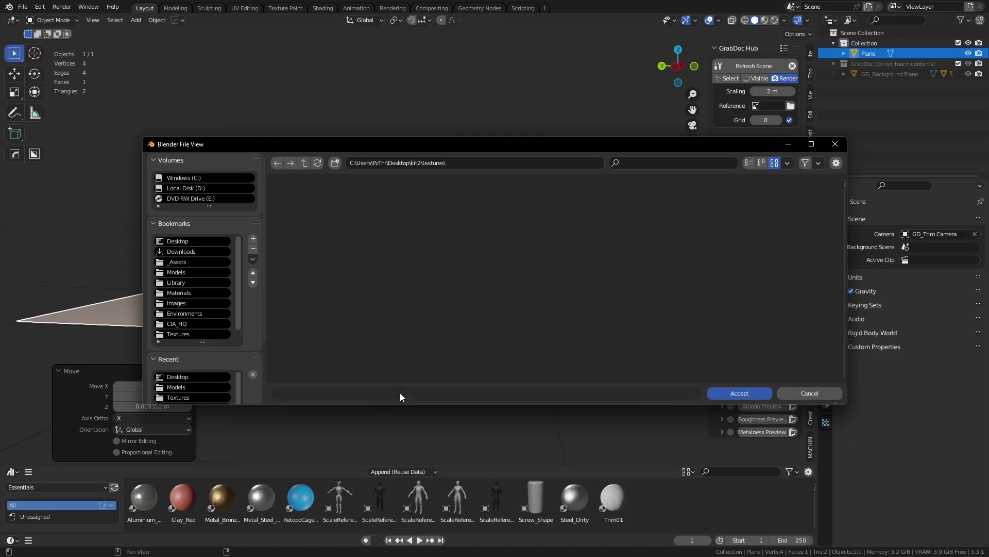
pyautogui.click(806, 394)
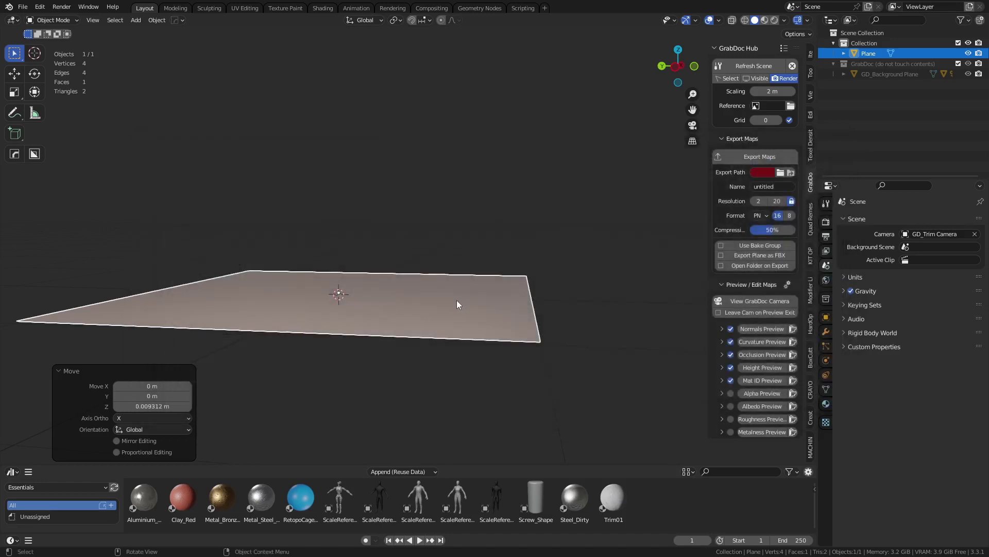
# Step: Set the GrabDoc export path to the textures folder inside kit2 on the Desktop
pyautogui.click(781, 173)
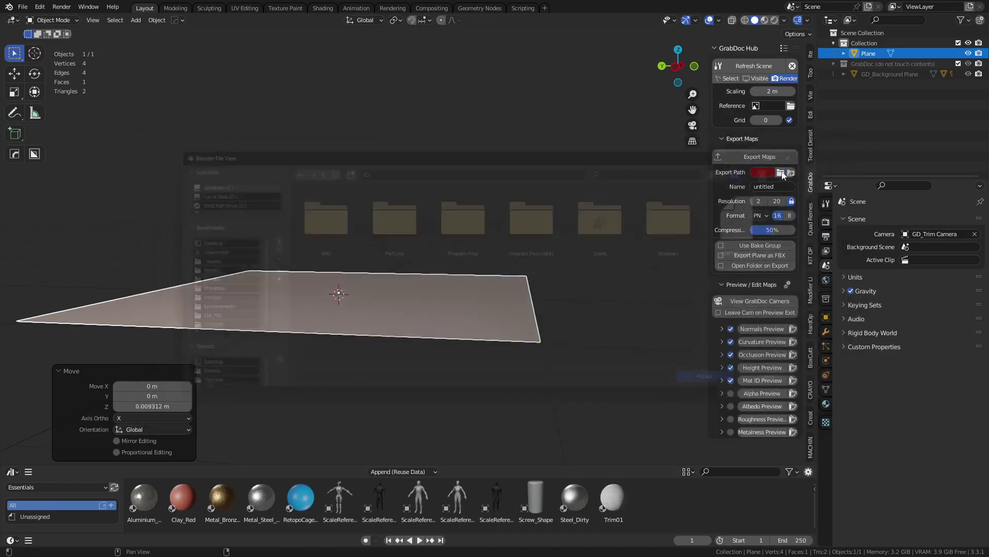
pyautogui.click(182, 251)
pyautogui.click(180, 241)
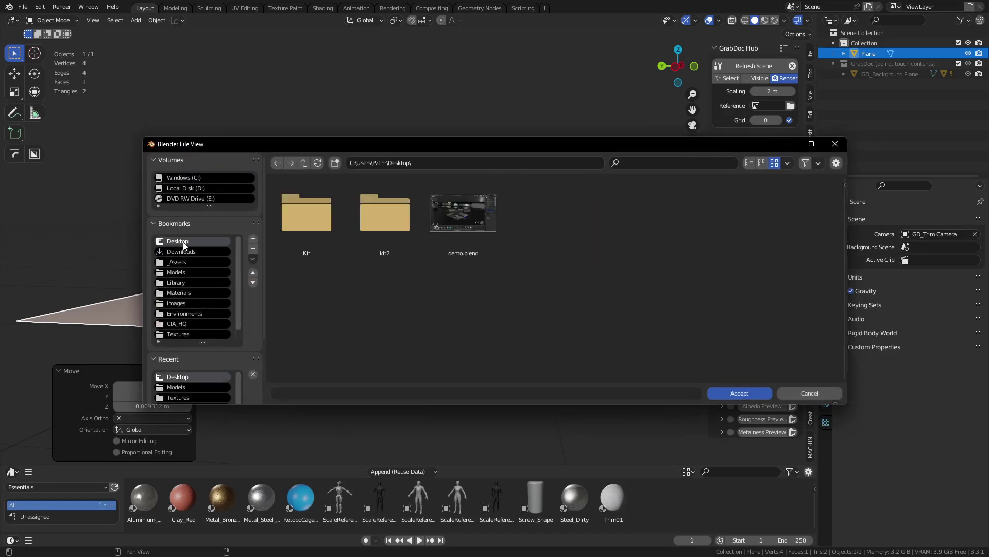
pyautogui.click(371, 237)
pyautogui.doubleClick(397, 216)
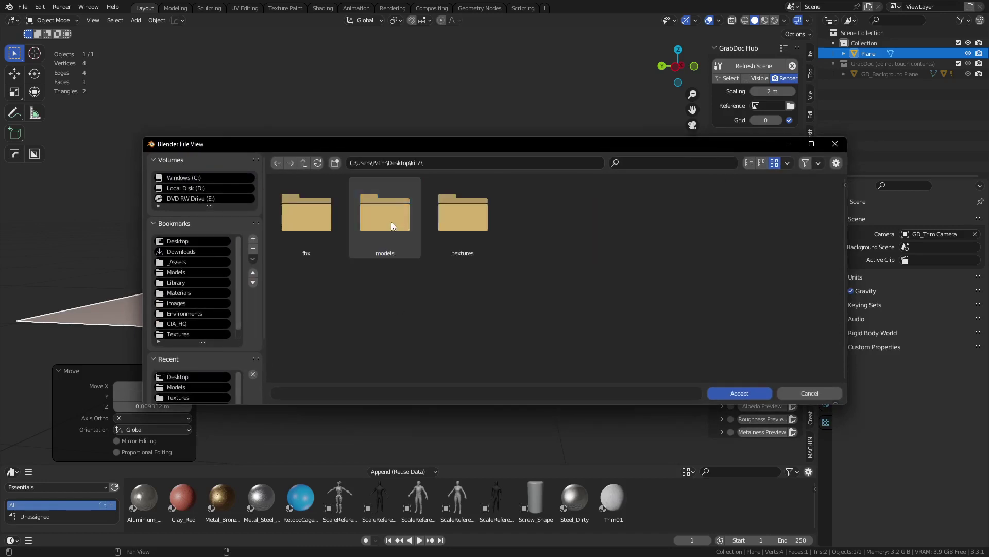
pyautogui.doubleClick(449, 224)
pyautogui.click(739, 393)
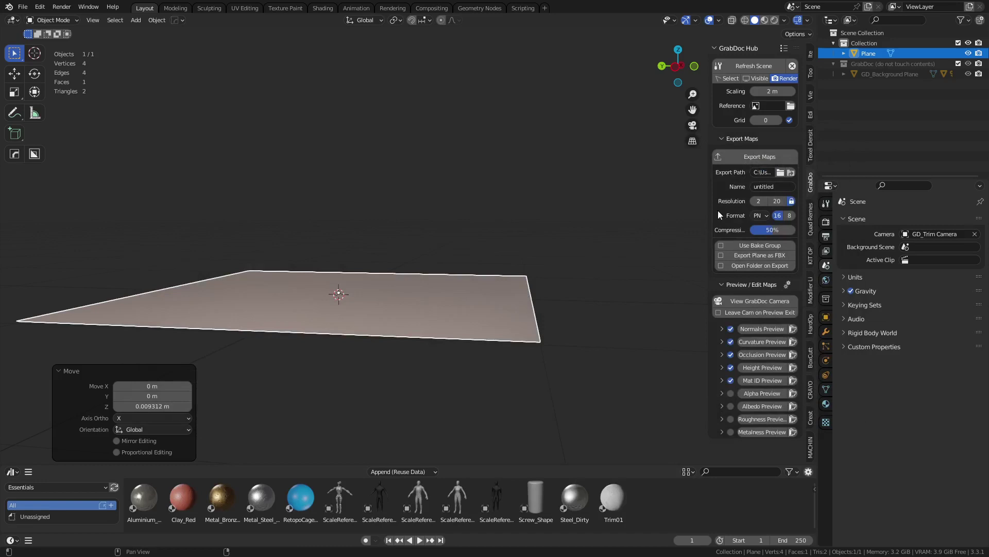
# Step: Name the exported maps Trim01 and widen the sidebar so the export settings are readable
pyautogui.click(762, 189)
pyautogui.write('Tru')
pyautogui.write('Trim01')
pyautogui.moveTo(707, 216); pyautogui.dragTo(661, 219)
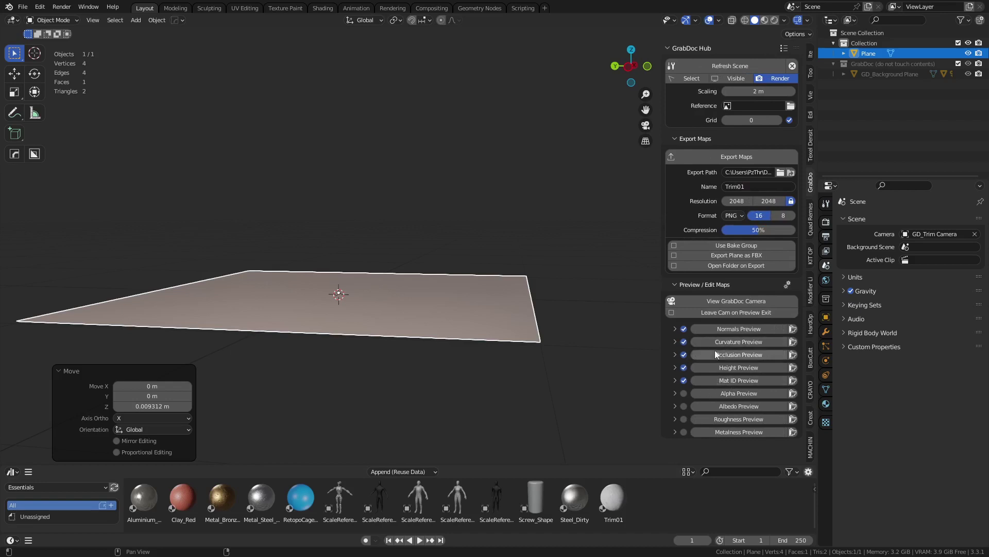
# Step: Disable the Curvature, Occlusion, Height and Mat ID maps, leaving Normals enabled
pyautogui.click(684, 341)
pyautogui.click(684, 355)
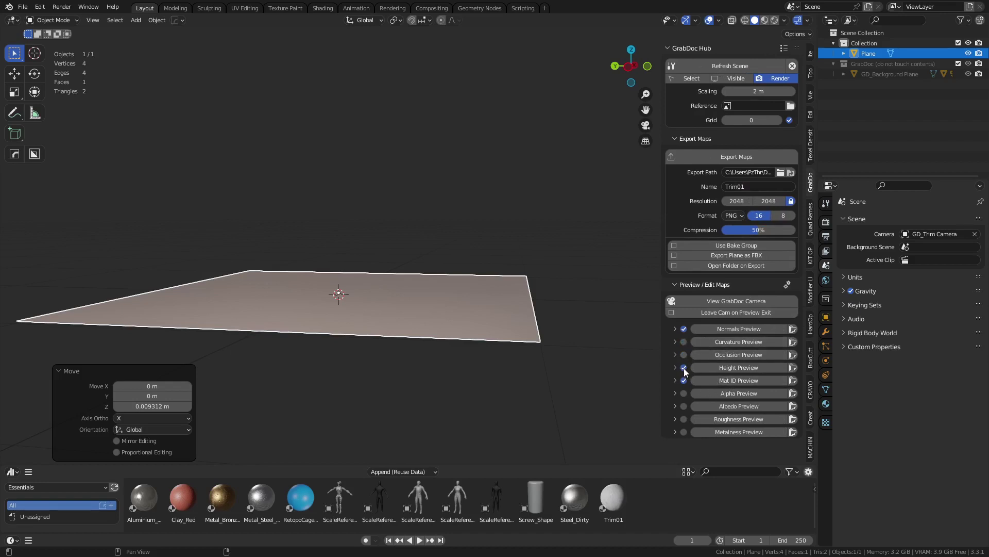
pyautogui.click(684, 368)
pyautogui.click(683, 380)
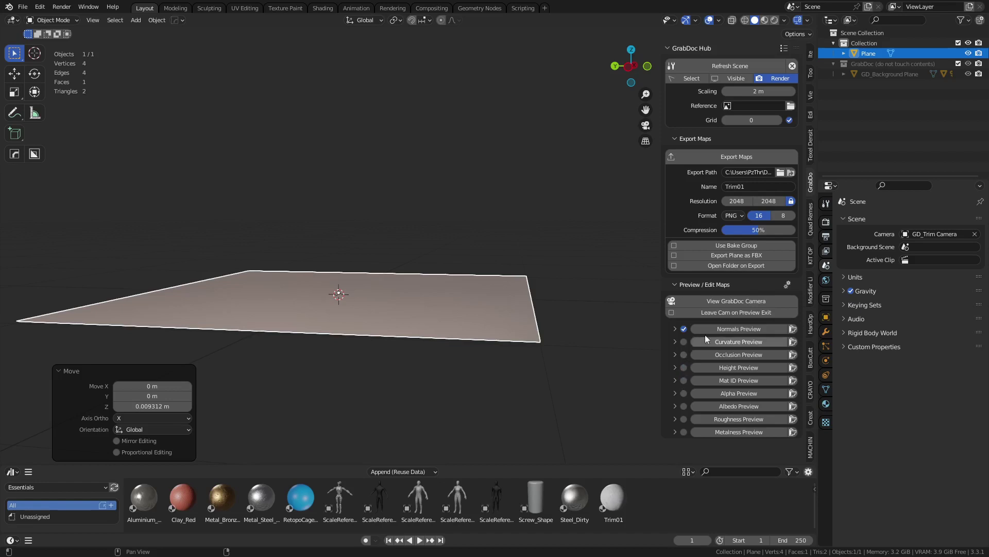
# Step: Enable the Albedo, Roughness and Metalness maps for baking
pyautogui.click(684, 406)
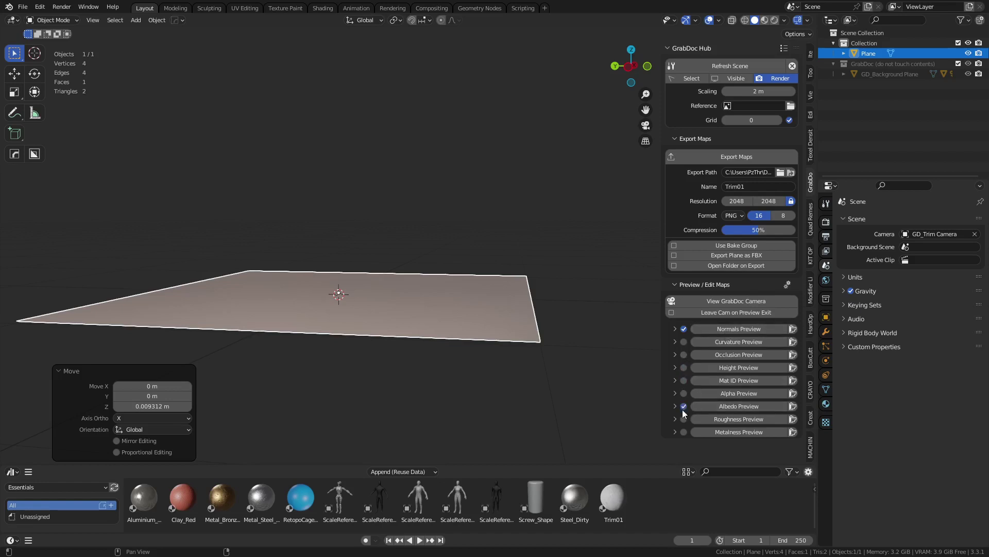
pyautogui.click(680, 421)
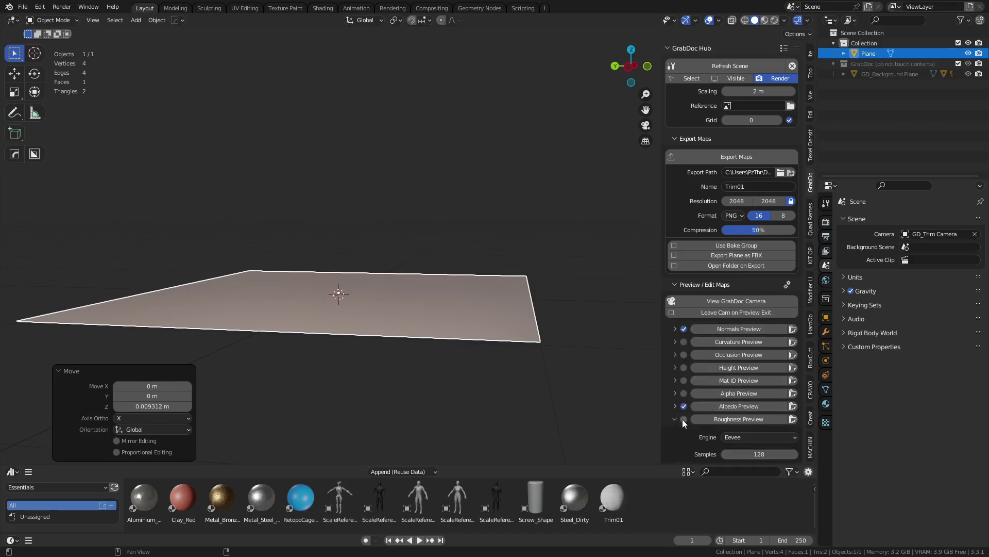
pyautogui.click(684, 419)
pyautogui.click(676, 419)
pyautogui.click(683, 432)
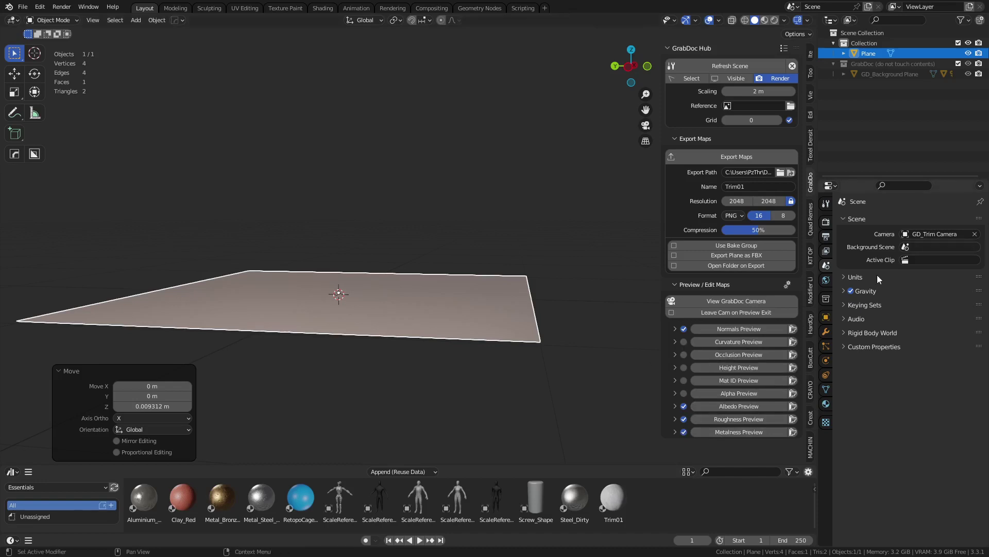
# Step: Enter Edit Mode on the plane and turn on Absolute Grid Snap for increment snapping
pyautogui.moveTo(387, 327); pyautogui.dragTo(489, 285, button='middle')
pyautogui.hotkey('ctrl', 'Tab')
pyautogui.click(548, 290)
pyautogui.keyDown('shift'); pyautogui.moveTo(425, 310); pyautogui.dragTo(504, 230, button='middle'); pyautogui.keyUp('shift')
pyautogui.click(427, 22)
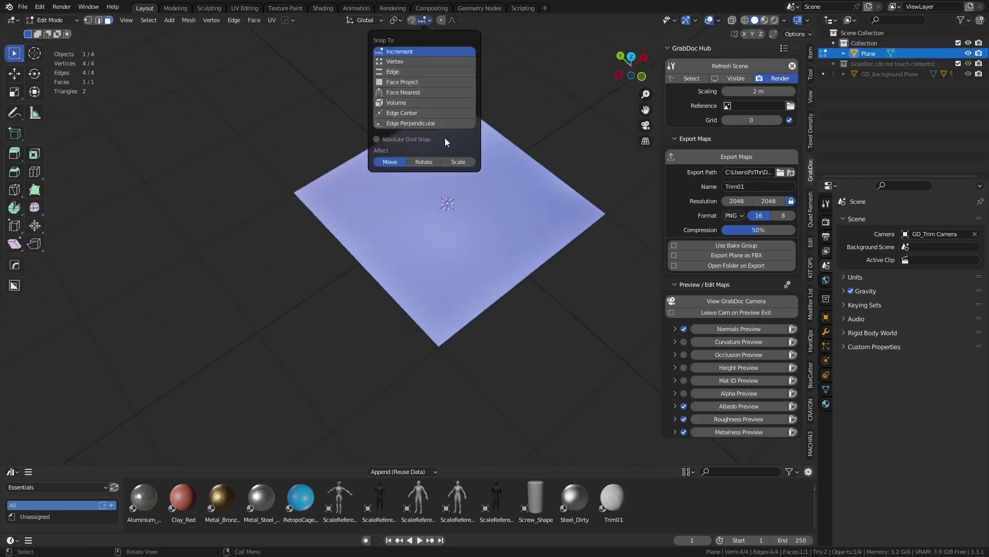
pyautogui.click(386, 141)
# Step: From the top view, add a centred horizontal loop cut to the plane and move it 0.8 m along Y
pyautogui.press('KP_7')
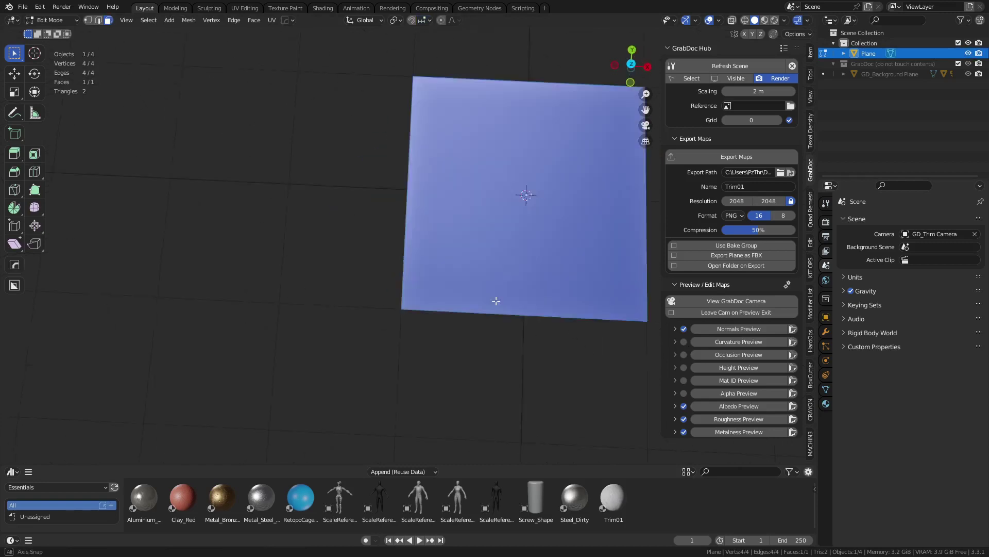
pyautogui.scroll(3, 539, 226)
pyautogui.keyDown('shift'); pyautogui.moveTo(539, 227); pyautogui.dragTo(367, 331, button='middle'); pyautogui.keyUp('shift')
pyautogui.keyDown('shift'); pyautogui.moveTo(397, 274); pyautogui.dragTo(449, 278, button='middle'); pyautogui.keyUp('shift')
pyautogui.click(178, 282)
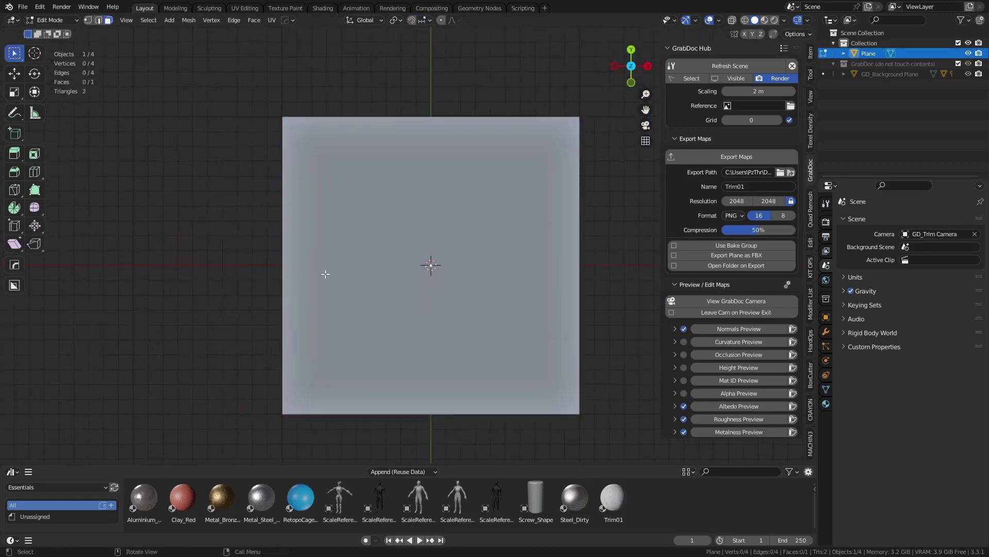
pyautogui.hotkey('ctrl', 'r')
pyautogui.click(297, 228)
pyautogui.rightClick(296, 227)
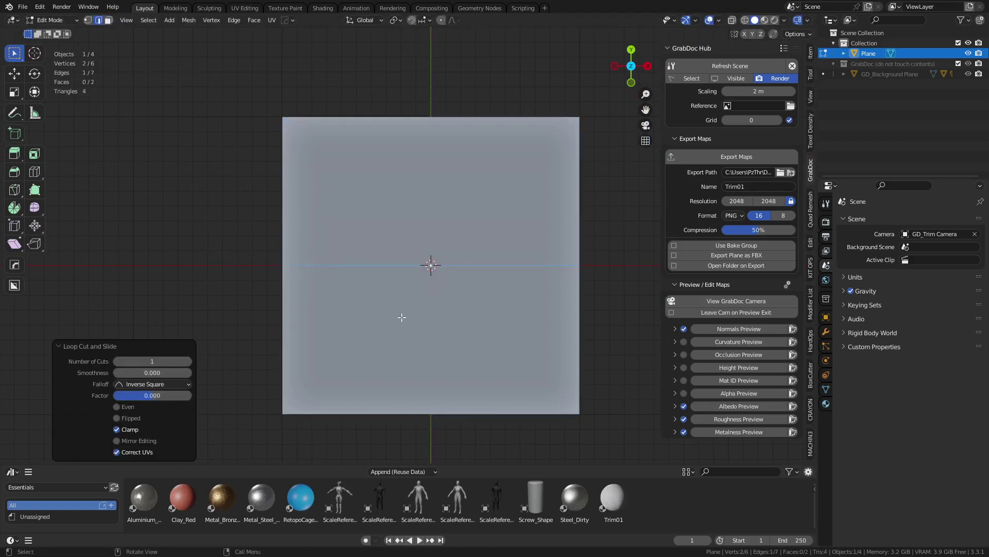
pyautogui.press('g')
pyautogui.press('y')
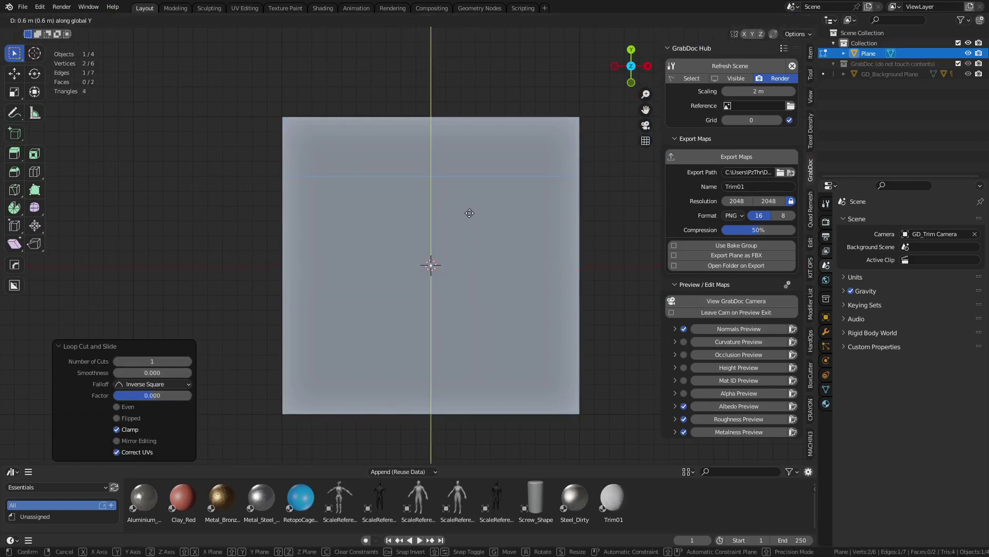
pyautogui.click(469, 189)
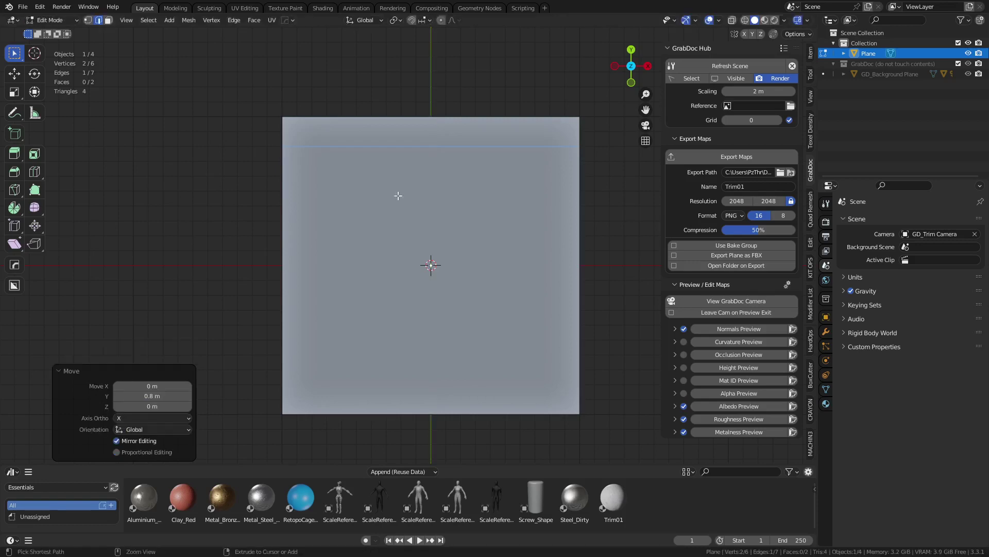
# Step: Add a horizontal loop cut centred in the large section below the first cut and move it 0.3 m along Y
pyautogui.hotkey('ctrl', 'r')
pyautogui.click(286, 231)
pyautogui.rightClick(277, 164)
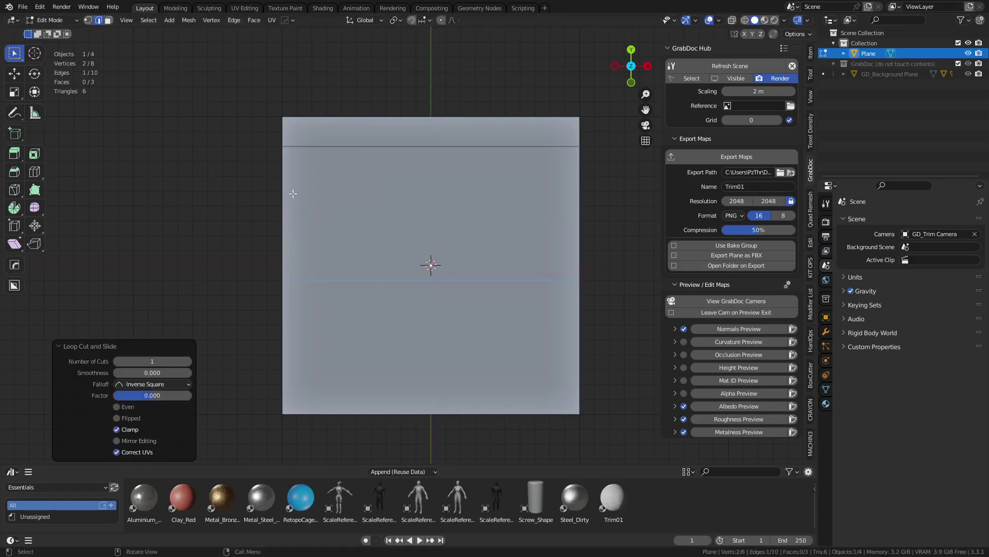
pyautogui.click(425, 19)
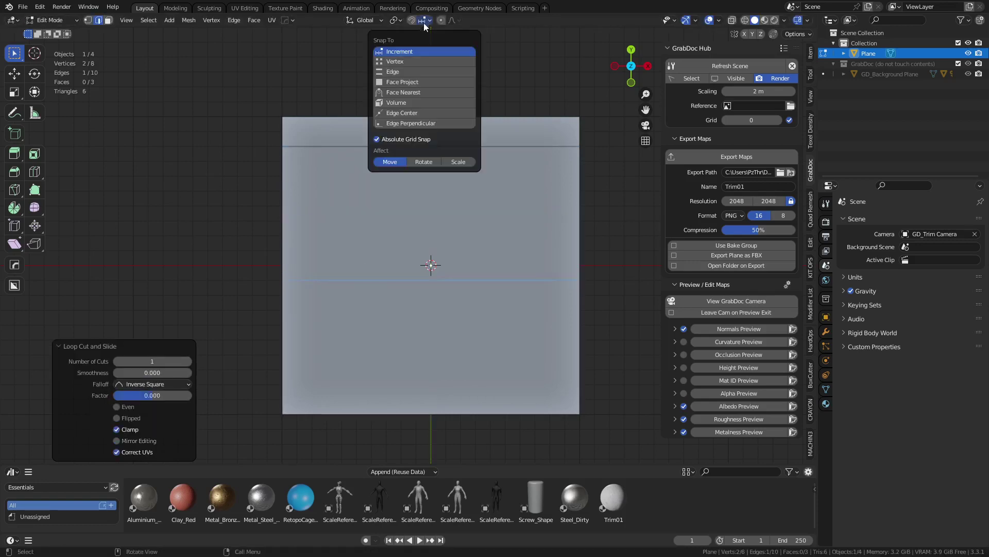
pyautogui.press('g')
pyautogui.press('y')
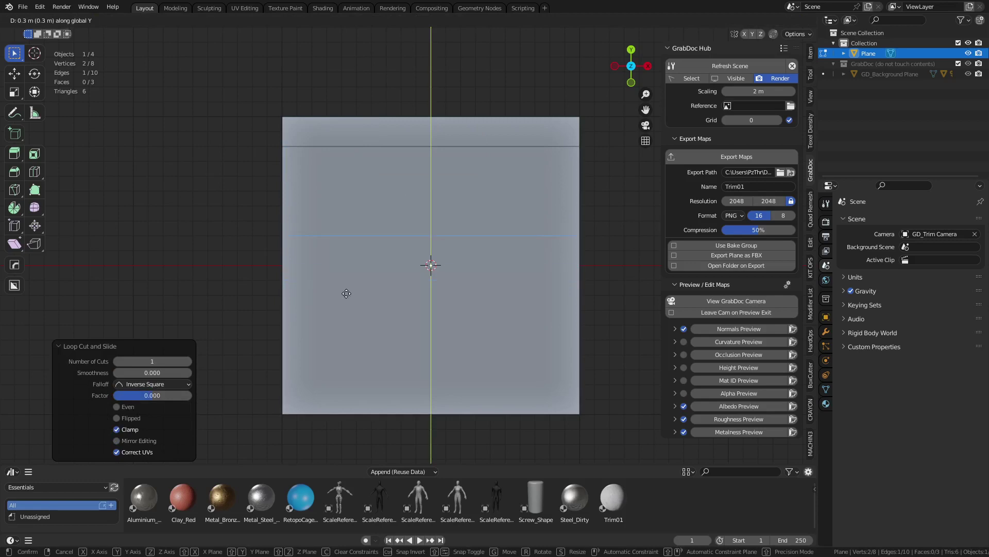
pyautogui.click(343, 289)
# Step: Add a third horizontal loop cut centred in the lowest section and move it 0.3 m along Y
pyautogui.hotkey('ctrl', 'r')
pyautogui.click(281, 334)
pyautogui.rightClick(280, 332)
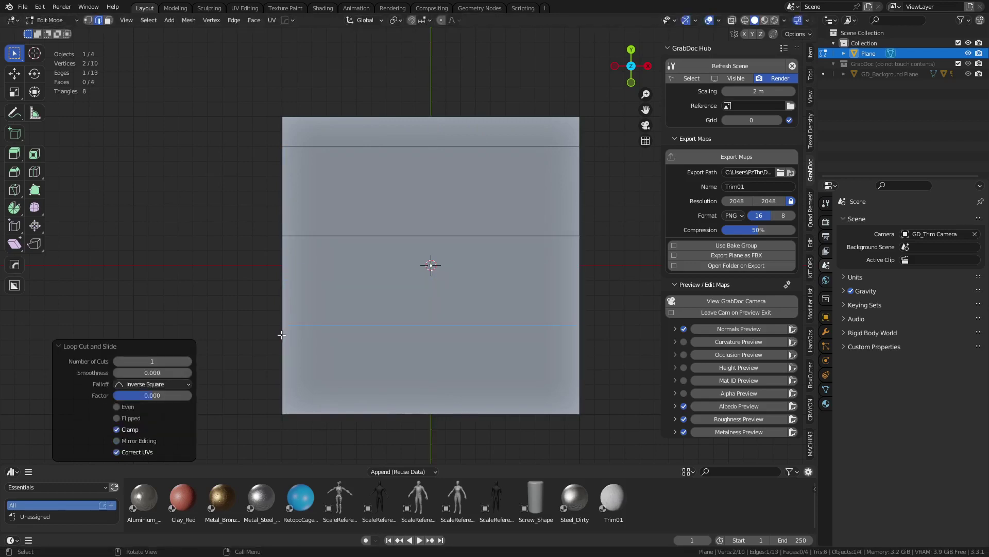
pyautogui.press('g')
pyautogui.press('y')
pyautogui.click(401, 286)
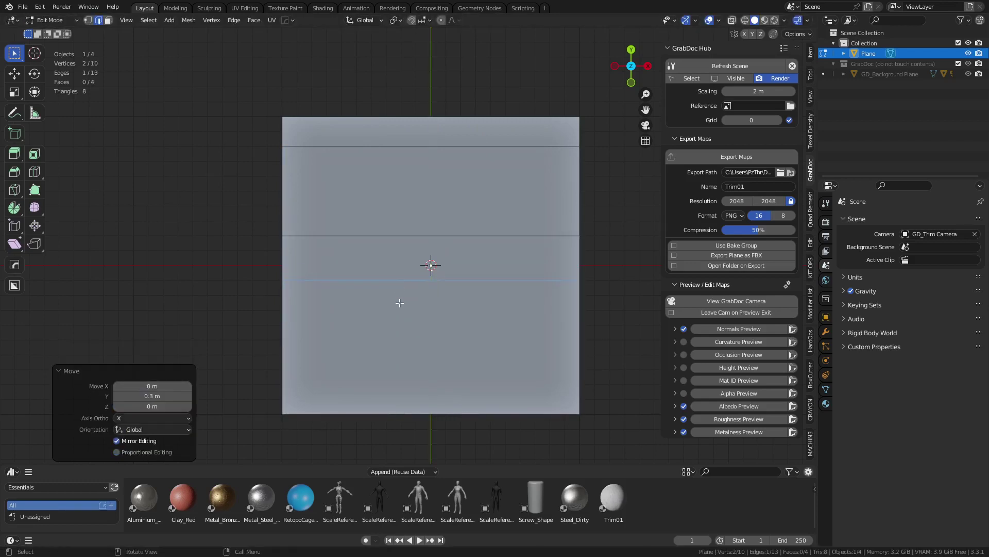
# Step: Move the third loop cut -0.5 m along Y towards the plane's lower edge
pyautogui.press('g')
pyautogui.press('y')
pyautogui.click(380, 389)
# Step: Add a fourth horizontal loop cut centred in the lowest section, splitting it into two equal strips
pyautogui.hotkey('ctrl', 'r')
pyautogui.press('Escape')
pyautogui.hotkey('ctrl', 'r')
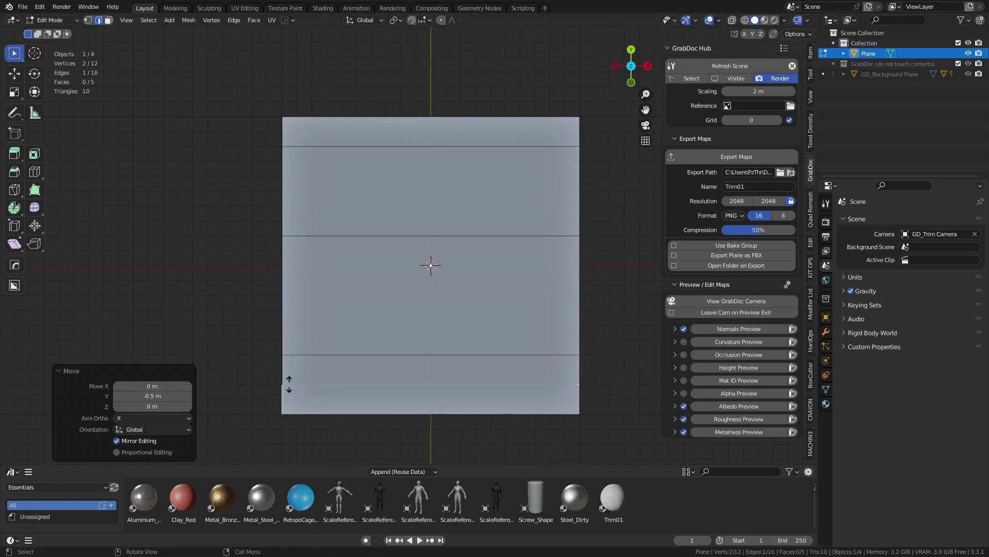
pyautogui.click(316, 388)
pyautogui.rightClick(316, 388)
pyautogui.press('g')
pyautogui.press('y')
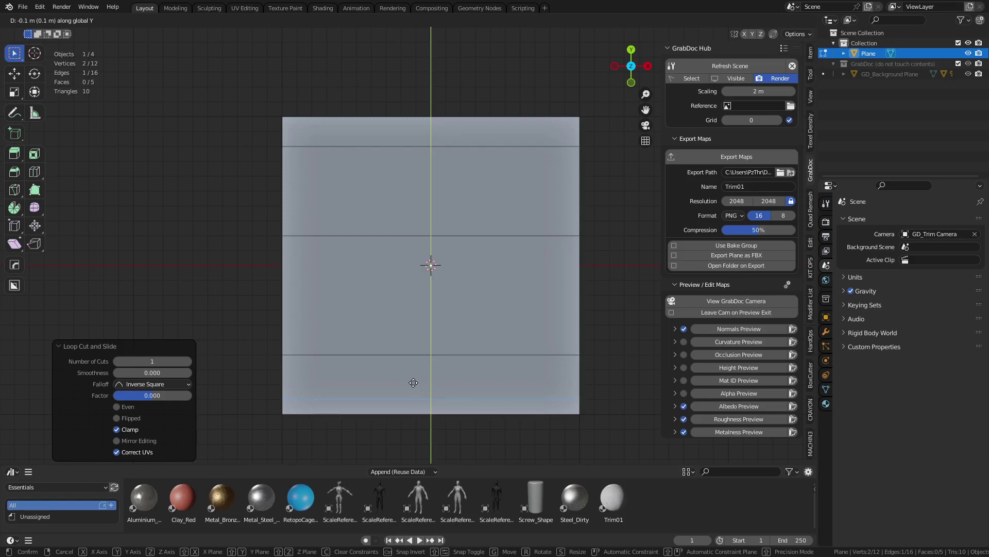
pyautogui.click(411, 378)
# Step: Dissolve the second loop cut so the middle of the plane becomes one wide section
pyautogui.press('Tab')
pyautogui.moveTo(179, 312); pyautogui.dragTo(482, 318, button='middle')
pyautogui.press('Tab')
pyautogui.click(407, 308)
pyautogui.hotkey('ctrl', 'x')
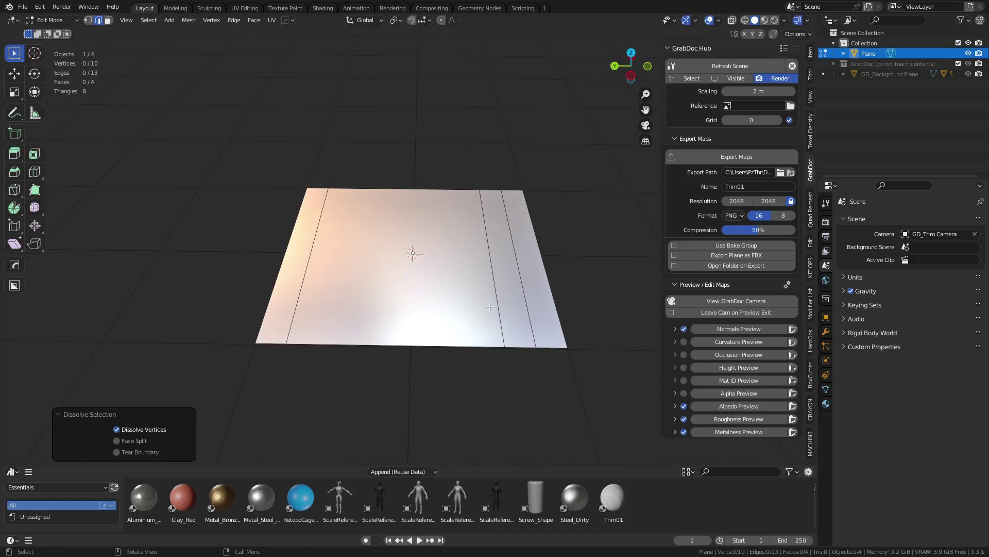
# Step: Split the plane's four strip faces from one another so each is a disconnected piece
pyautogui.scroll(1, 490, 306)
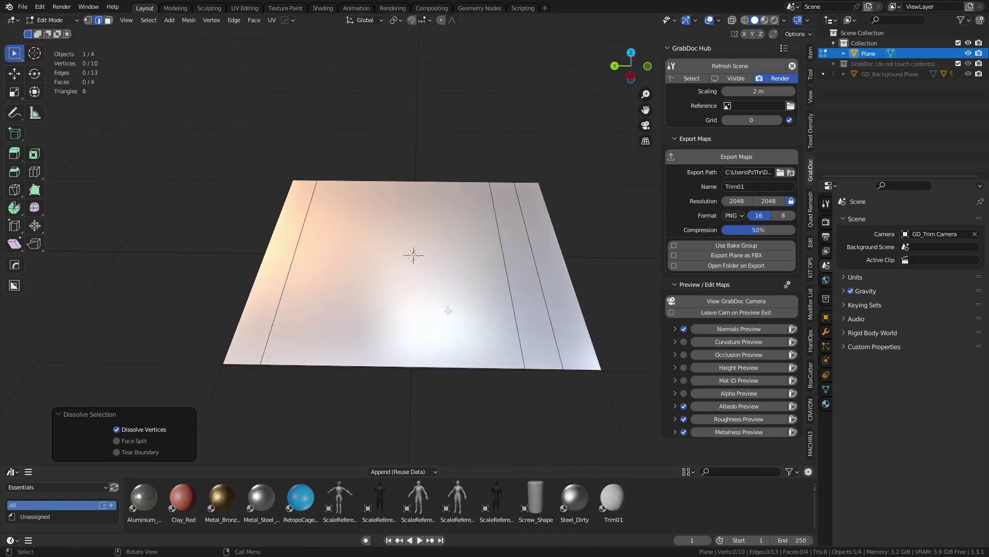
pyautogui.press('3')
pyautogui.keyDown('shift'); pyautogui.moveTo(387, 309); pyautogui.dragTo(472, 280, button='middle'); pyautogui.keyUp('shift')
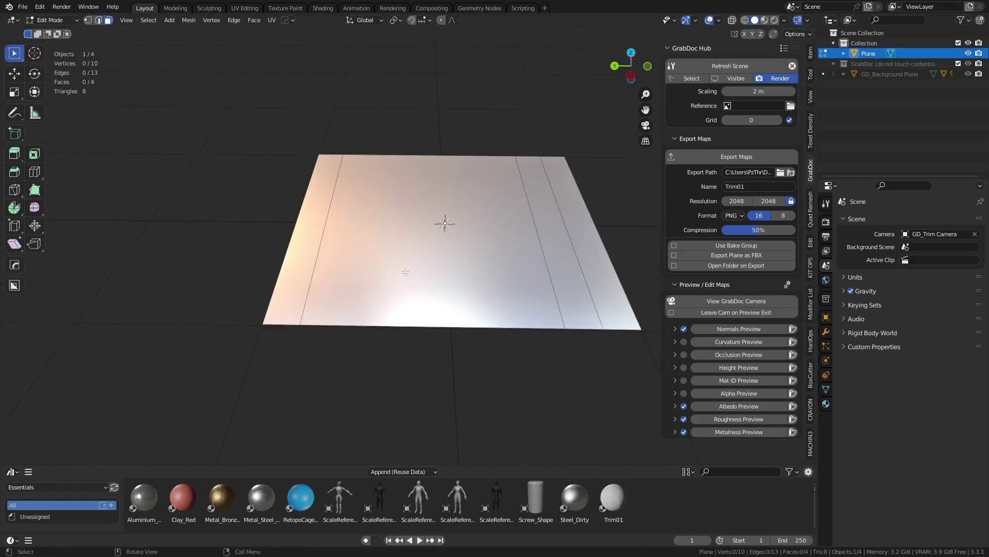
pyautogui.keyDown('shift'); pyautogui.moveTo(533, 290); pyautogui.dragTo(495, 294, button='middle'); pyautogui.keyUp('shift')
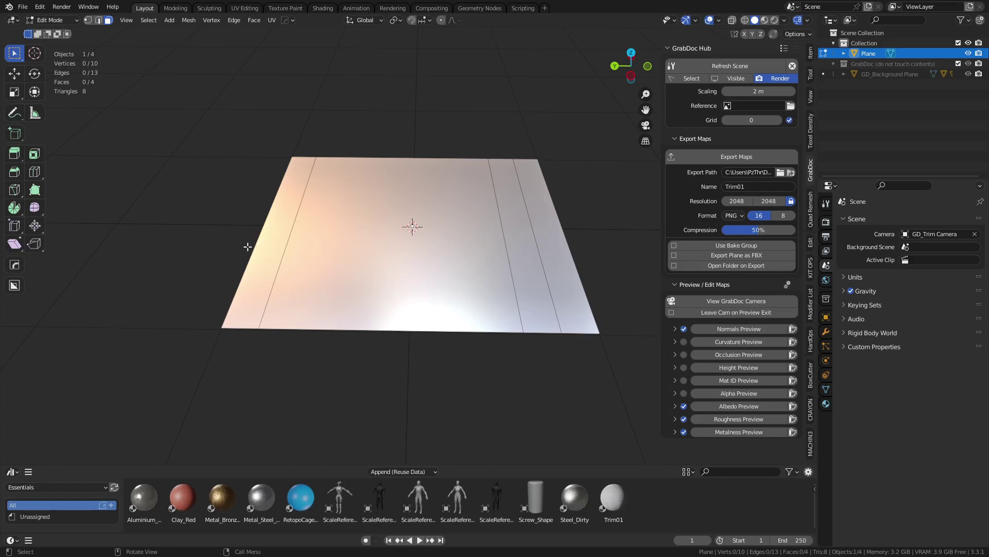
pyautogui.click(264, 250)
pyautogui.press('y')
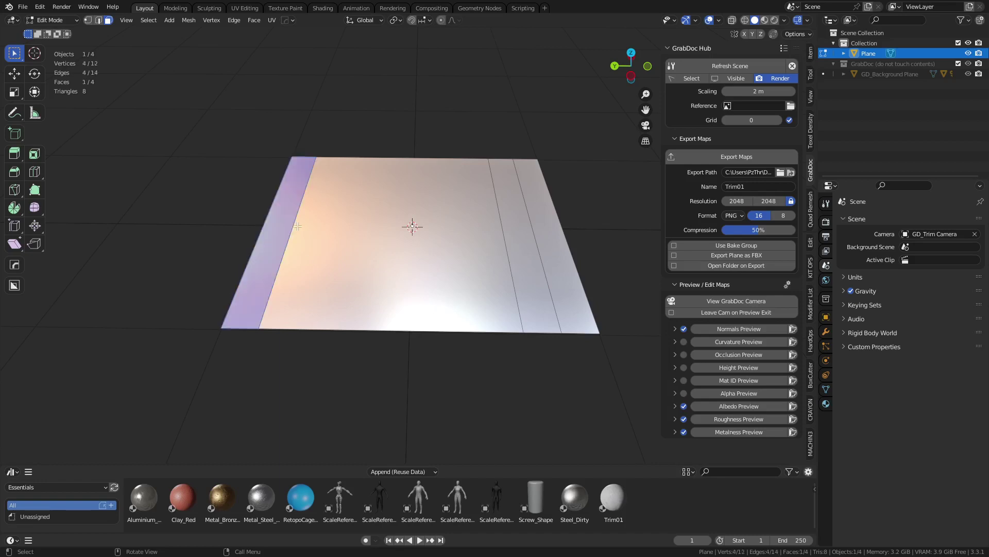
pyautogui.click(333, 236)
pyautogui.press('y')
pyautogui.click(529, 235)
pyautogui.press('y')
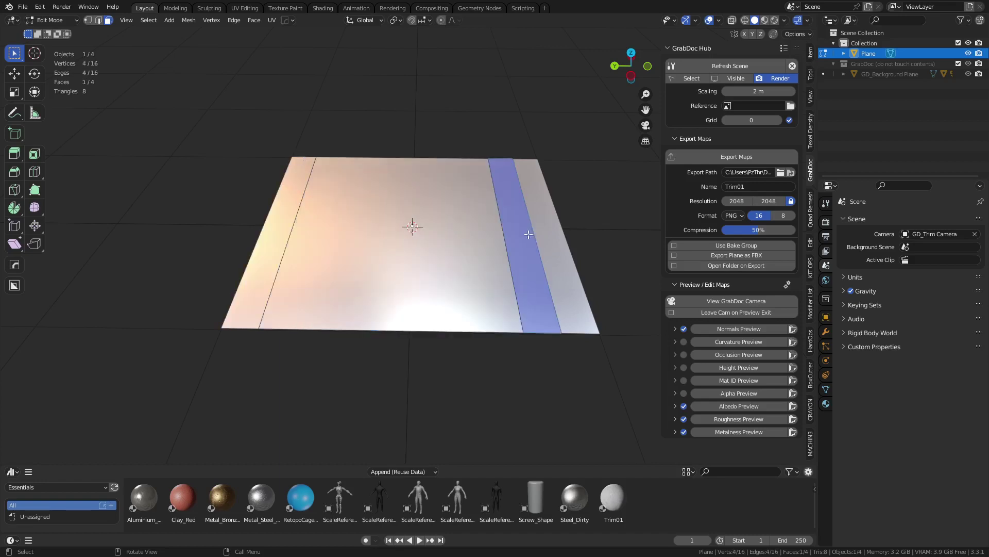
pyautogui.click(547, 234)
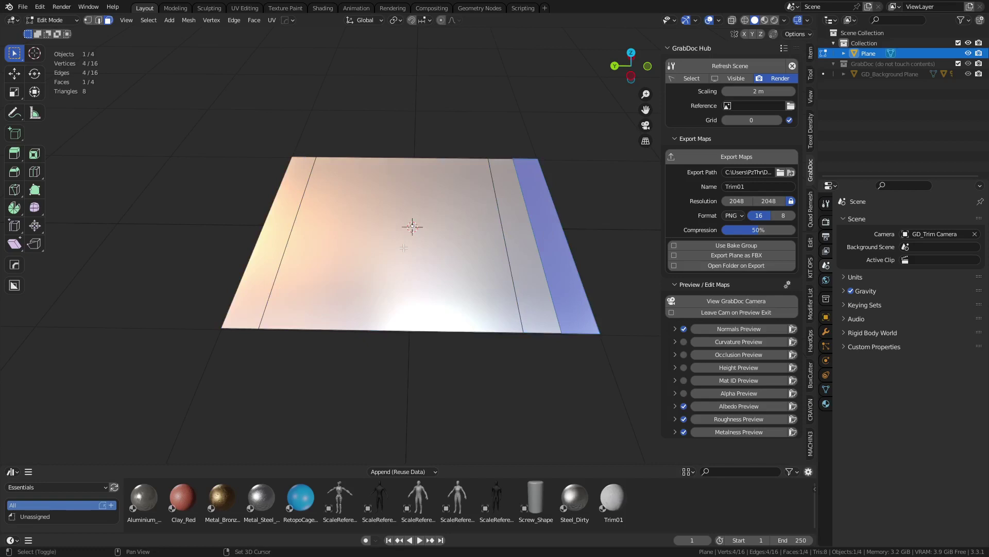
pyautogui.press('y')
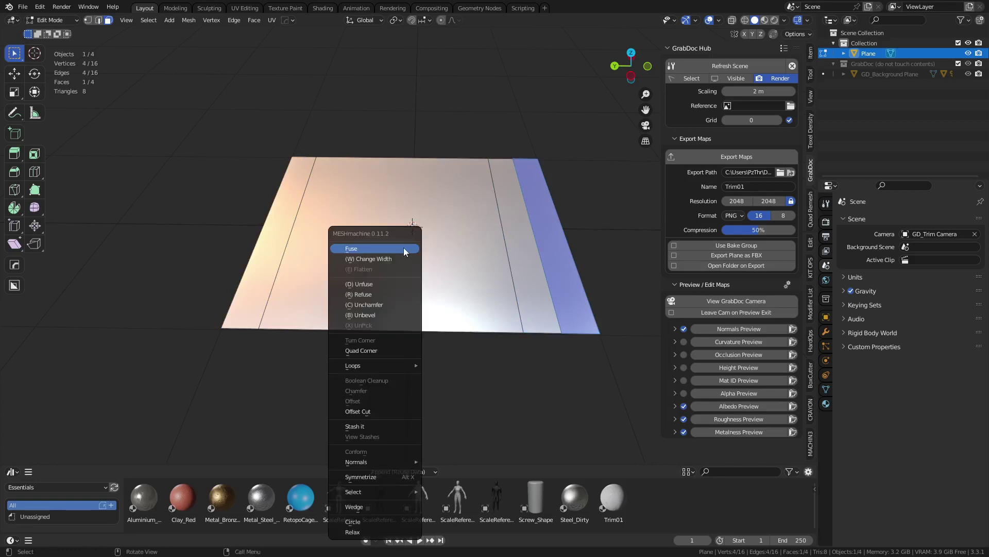
pyautogui.press('Escape')
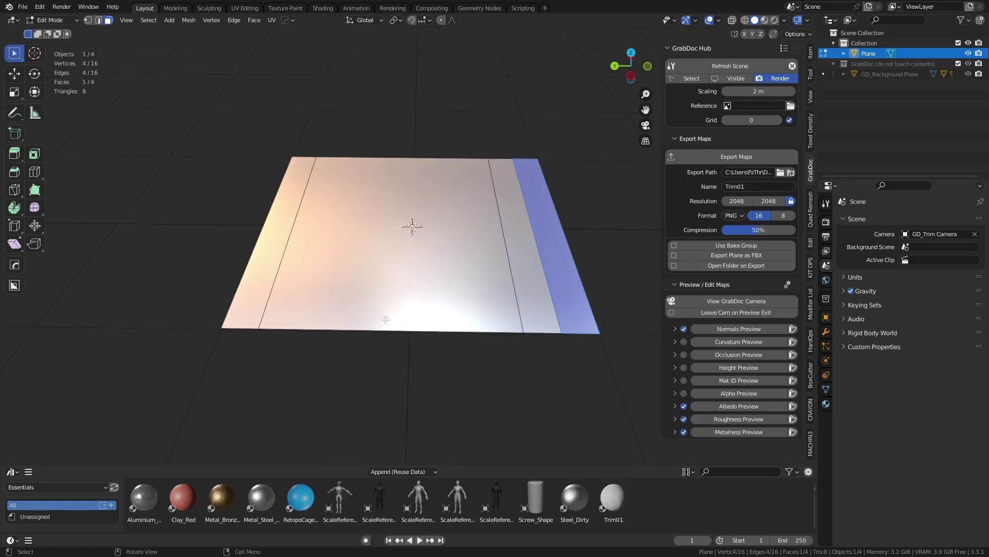
# Step: Select all four strip faces and extrude them upward about 0.15 m
pyautogui.moveTo(421, 265); pyautogui.dragTo(294, 210, button='middle')
pyautogui.moveTo(570, 291); pyautogui.dragTo(492, 289, button='middle')
pyautogui.press('a')
pyautogui.moveTo(517, 320); pyautogui.dragTo(524, 280, button='middle')
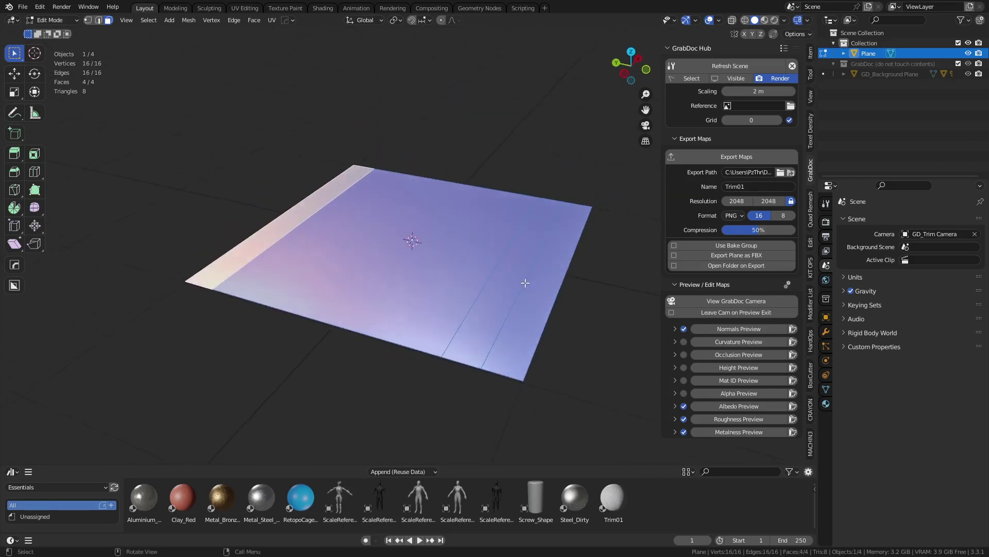
pyautogui.press('e')
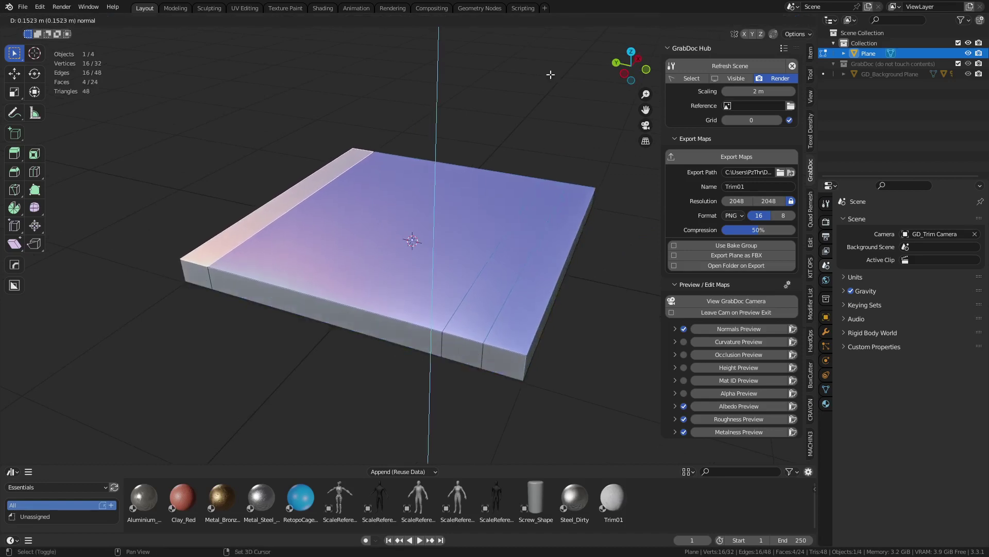
pyautogui.click(483, 283)
# Step: Separate the extruded mesh by loose parts into four strip objects and return to Object Mode
pyautogui.press('a')
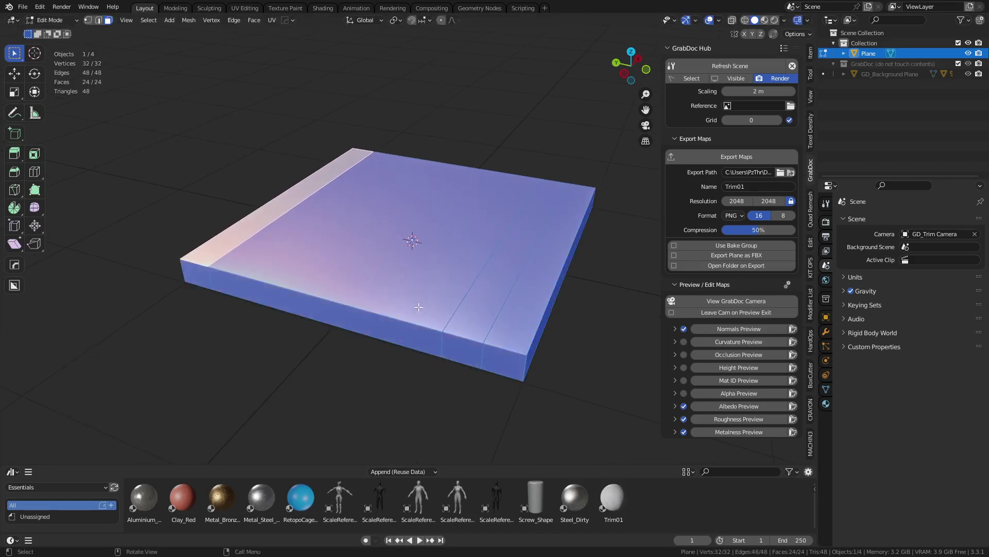
pyautogui.click(466, 329)
pyautogui.press('a')
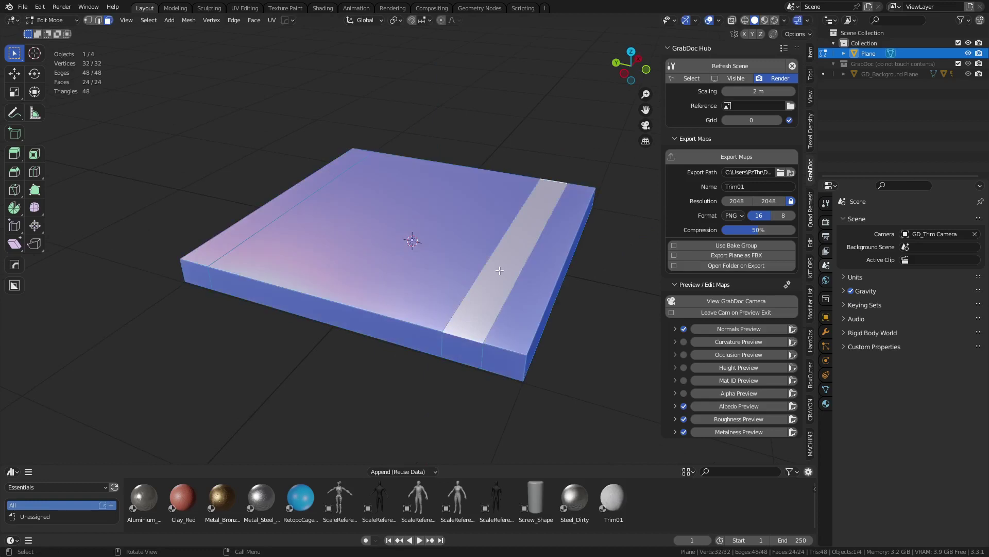
pyautogui.press('p')
pyautogui.click(499, 270)
pyautogui.press('Tab')
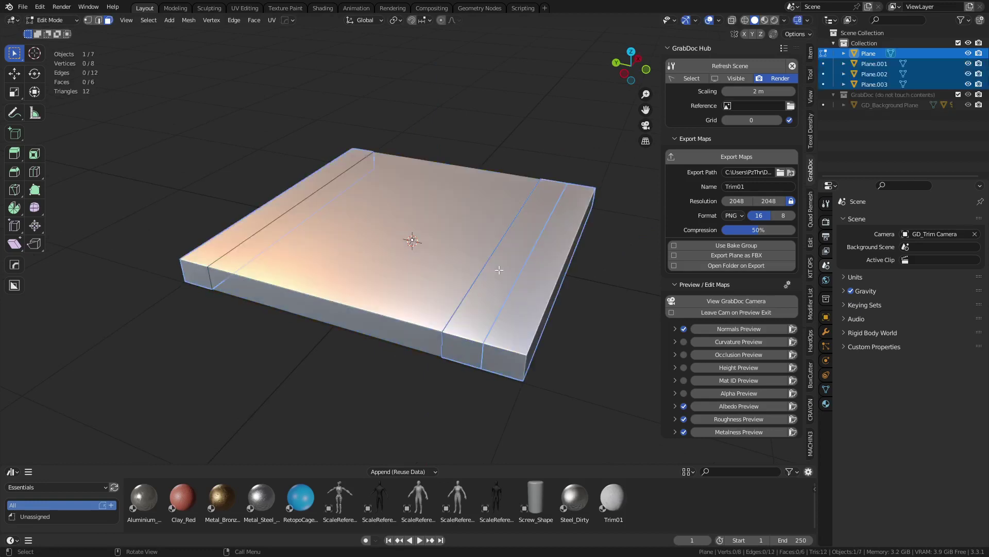
pyautogui.click(391, 276)
pyautogui.click(217, 260)
pyautogui.click(400, 267)
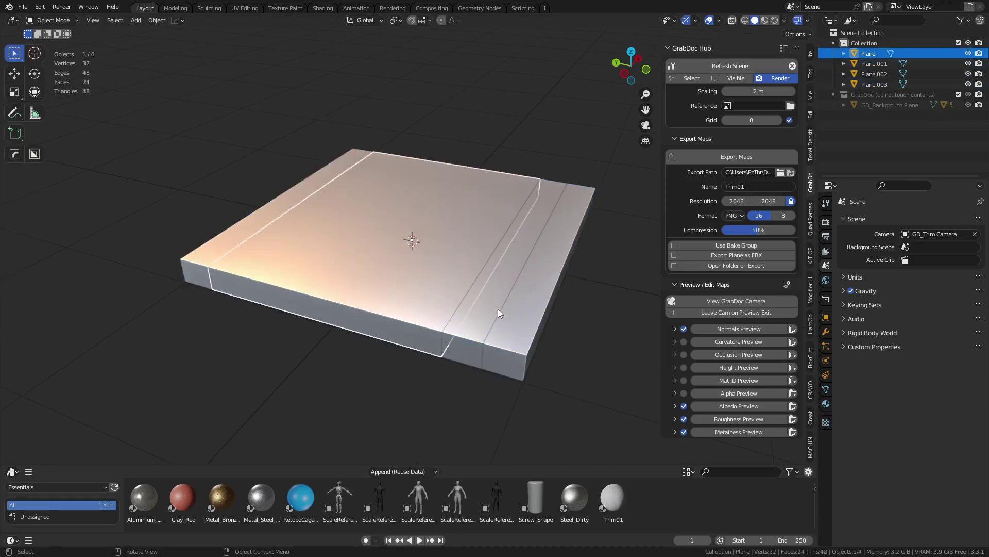
pyautogui.click(498, 309)
pyautogui.click(527, 322)
pyautogui.hotkey('ctrl', 'z')
# Step: Bevel both long top edges of the narrow strip next to the wide section by about 0.043 m
pyautogui.moveTo(530, 325); pyautogui.dragTo(459, 295, button='middle')
pyautogui.scroll(3, 481, 297)
pyautogui.press('Tab')
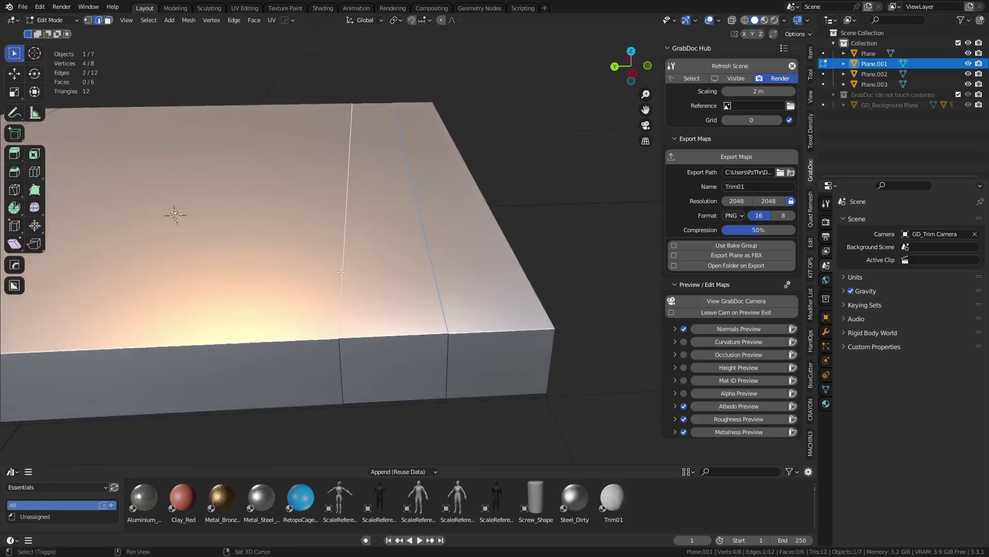
pyautogui.hotkey('ctrl', 'b')
pyautogui.click(507, 281)
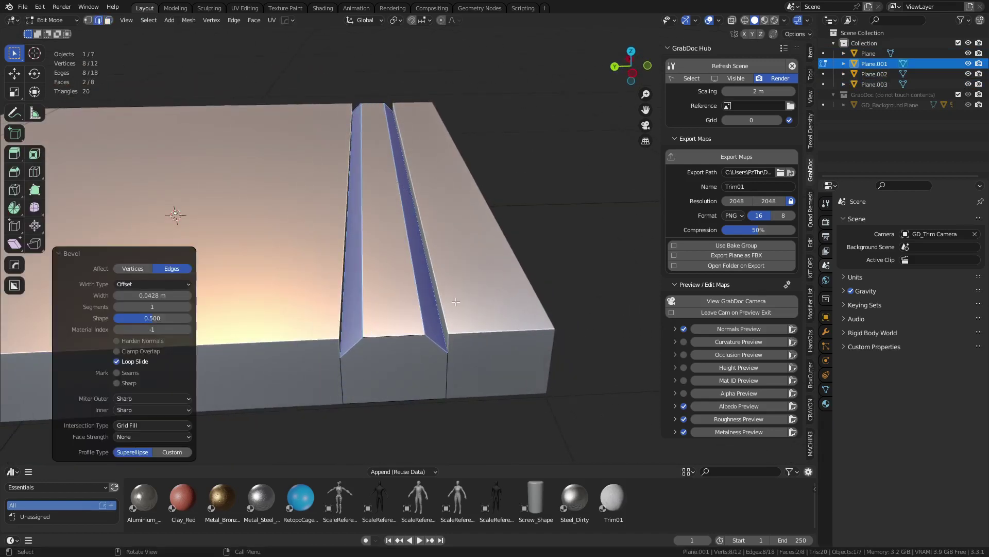
# Step: Switch editing to the outermost narrow strip and bevel its two long top edges by about 0.071 m
pyautogui.click(436, 298)
pyautogui.hotkey('alt', 'q')
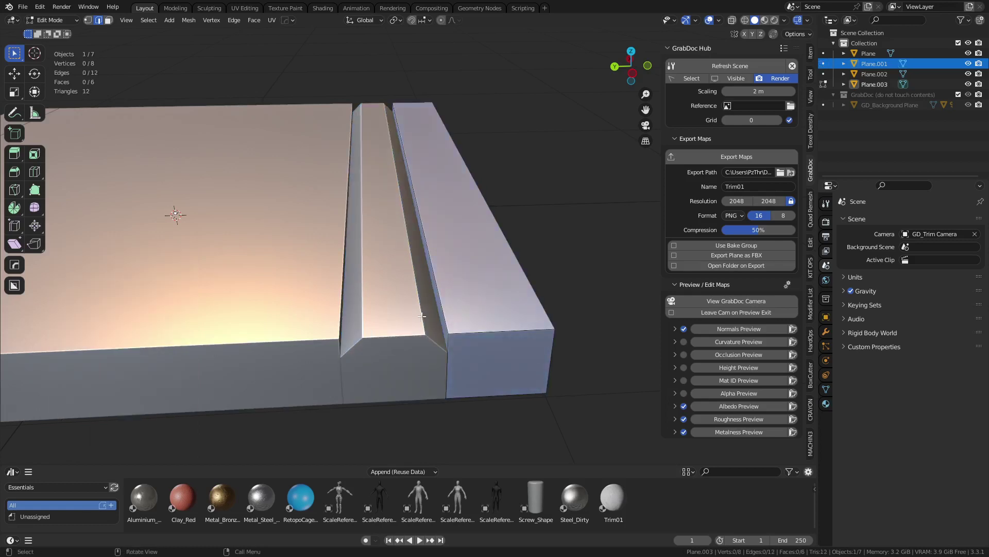
pyautogui.click(437, 298)
pyautogui.keyDown('shift'); pyautogui.click(515, 284); pyautogui.keyUp('shift')
pyautogui.hotkey('ctrl', 'b')
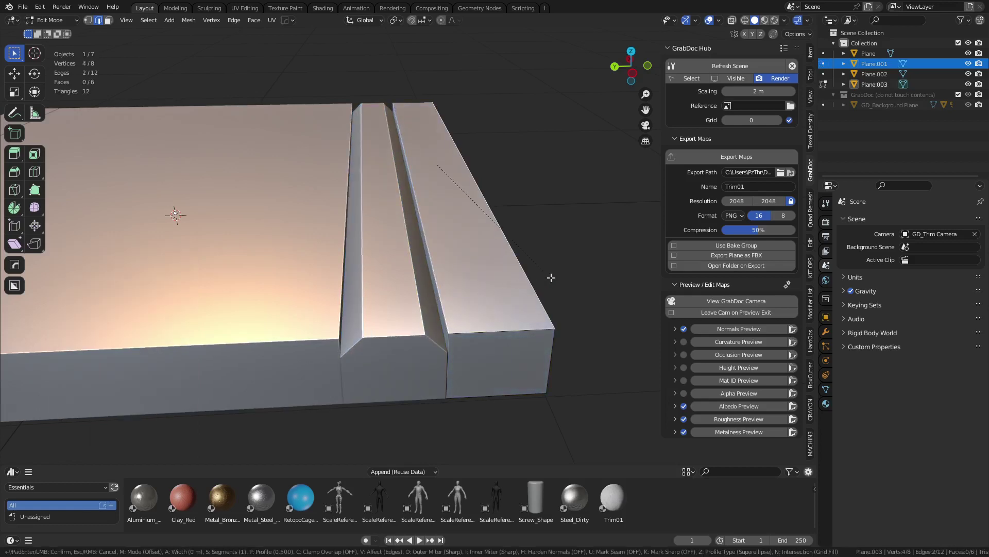
pyautogui.click(462, 349)
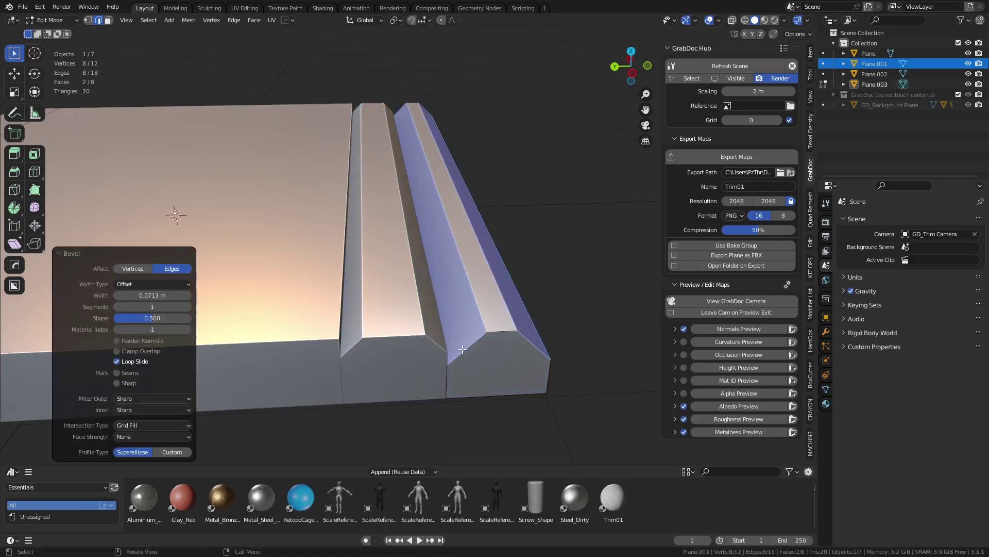
# Step: Give the bevel a custom profile with 29 segments and shape its curve into a stepped, wavy moulding
pyautogui.click(165, 452)
pyautogui.moveTo(82, 327); pyautogui.dragTo(125, 353)
pyautogui.click(121, 366)
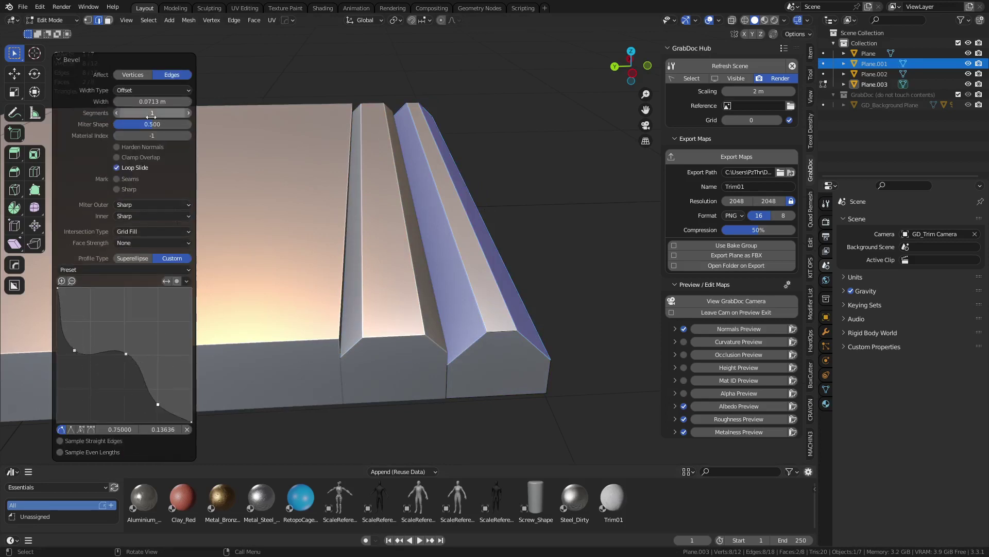
pyautogui.moveTo(151, 116); pyautogui.dragTo(186, 116)
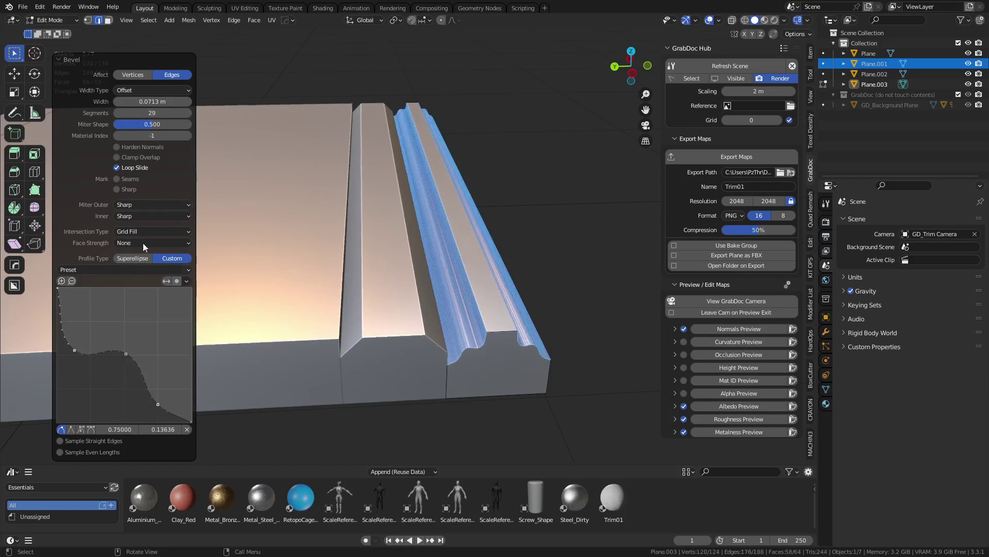
pyautogui.moveTo(81, 339); pyautogui.dragTo(84, 328)
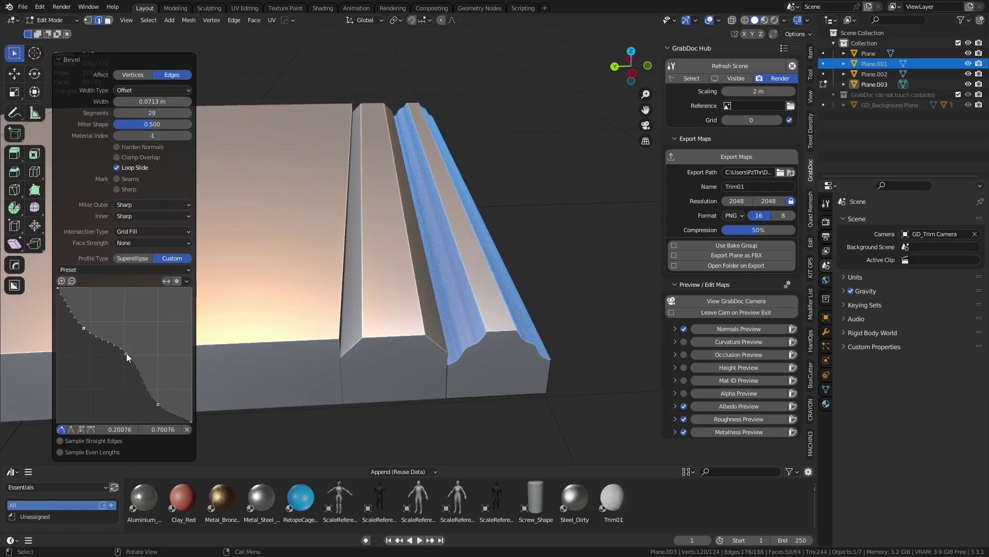
pyautogui.moveTo(126, 354); pyautogui.dragTo(139, 343)
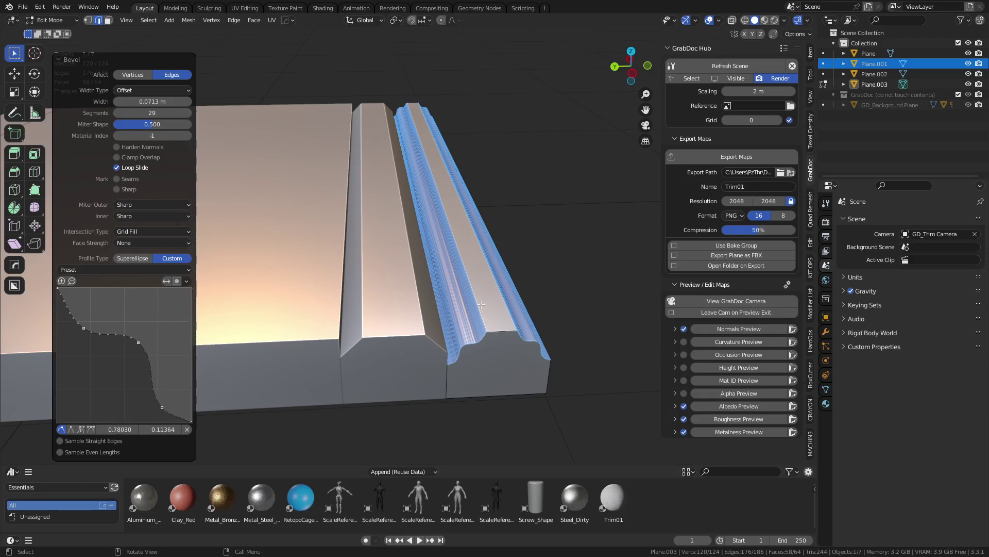
# Step: Bevel the moulded strip's selected edges again by about 0.017 m, using a Superellipse profile and 3 segments, and leave Edit Mode
pyautogui.hotkey('ctrl', 'b')
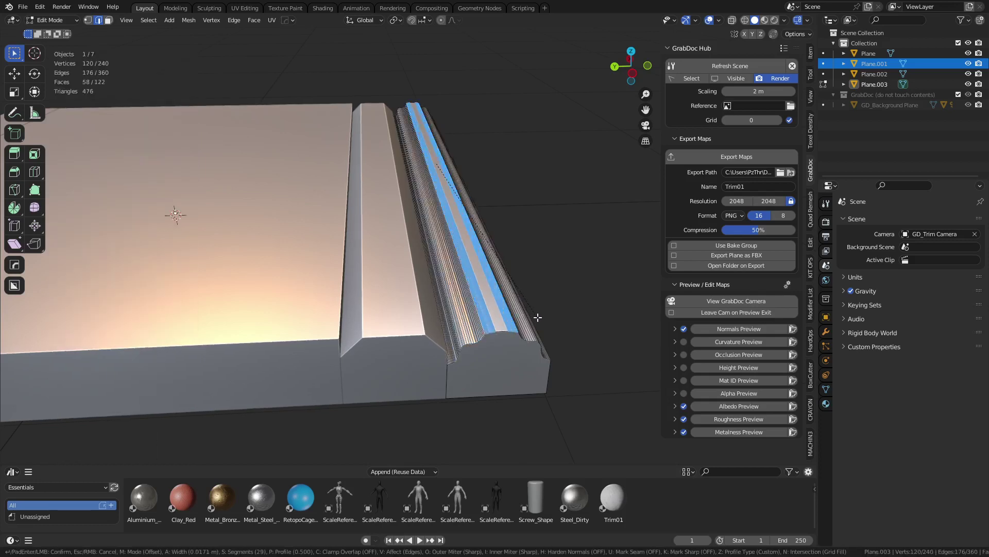
pyautogui.click(538, 317)
pyautogui.click(133, 258)
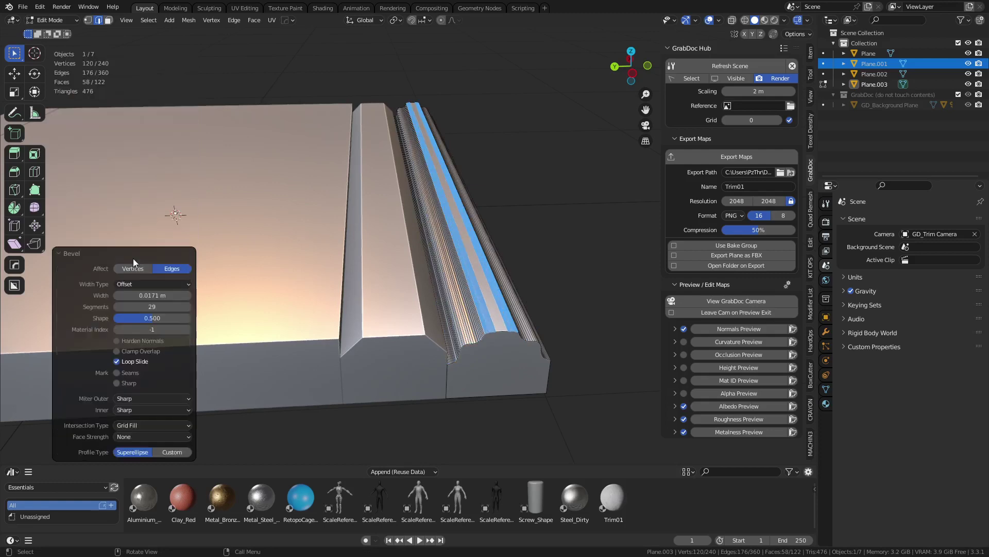
pyautogui.moveTo(498, 310); pyautogui.dragTo(562, 356, button='middle')
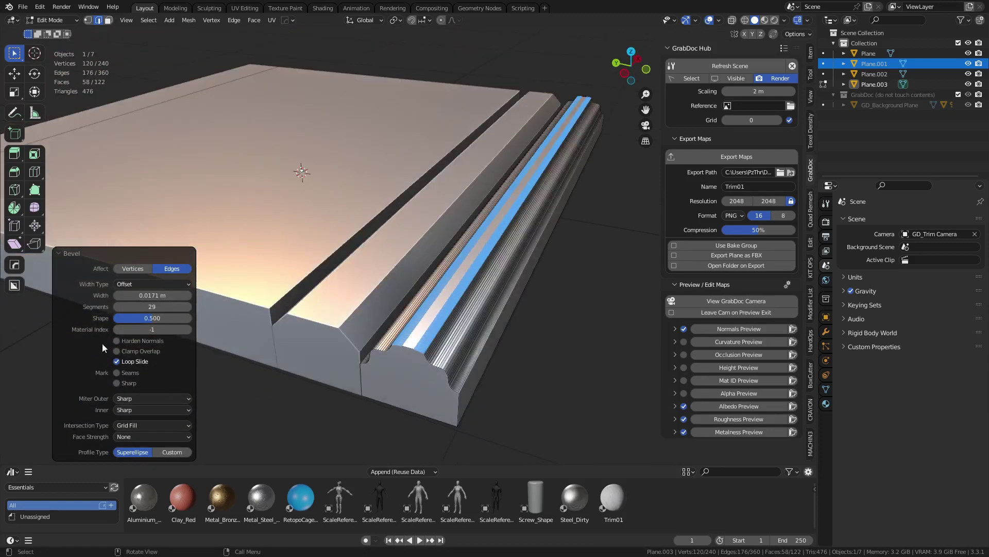
pyautogui.click(167, 308)
pyautogui.write('1')
pyautogui.press('Return')
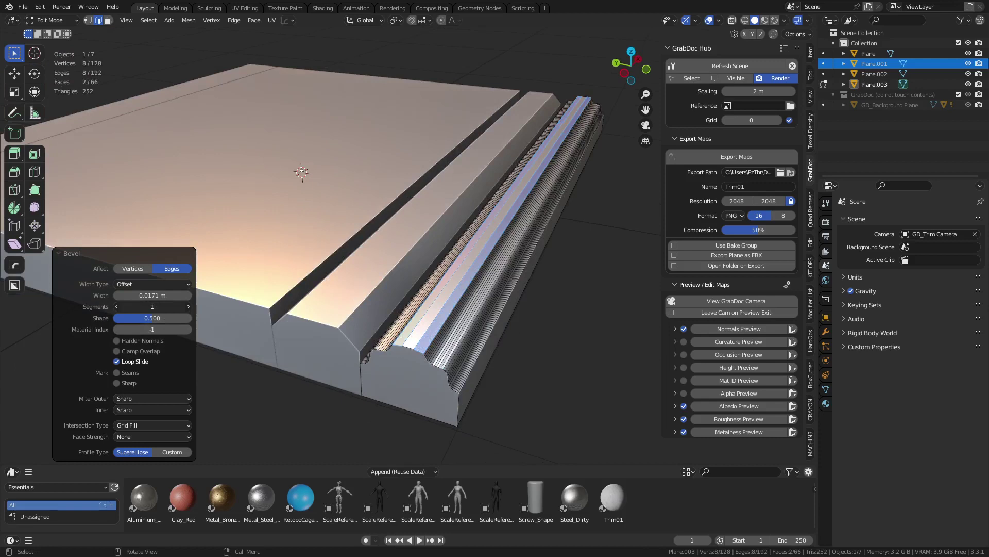
pyautogui.click(190, 307)
pyautogui.click(190, 307)
pyautogui.press('Tab')
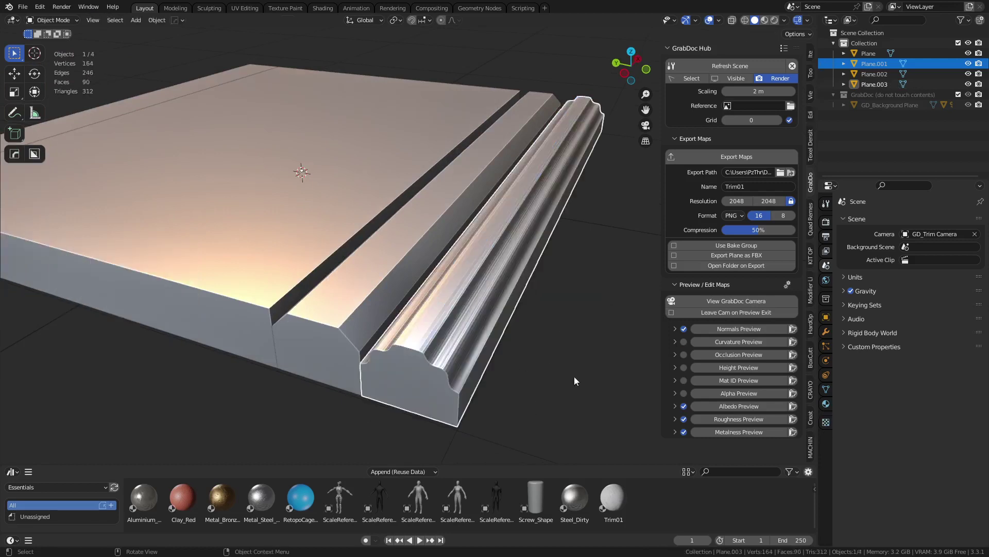
# Step: Apply smooth shading with 30° Auto Smooth to the moulded outer strip and the bevelled strip beside it
pyautogui.click(574, 376)
pyautogui.moveTo(574, 376); pyautogui.dragTo(545, 372, button='middle')
pyautogui.click(447, 348)
pyautogui.rightClick(447, 341)
pyautogui.click(445, 334)
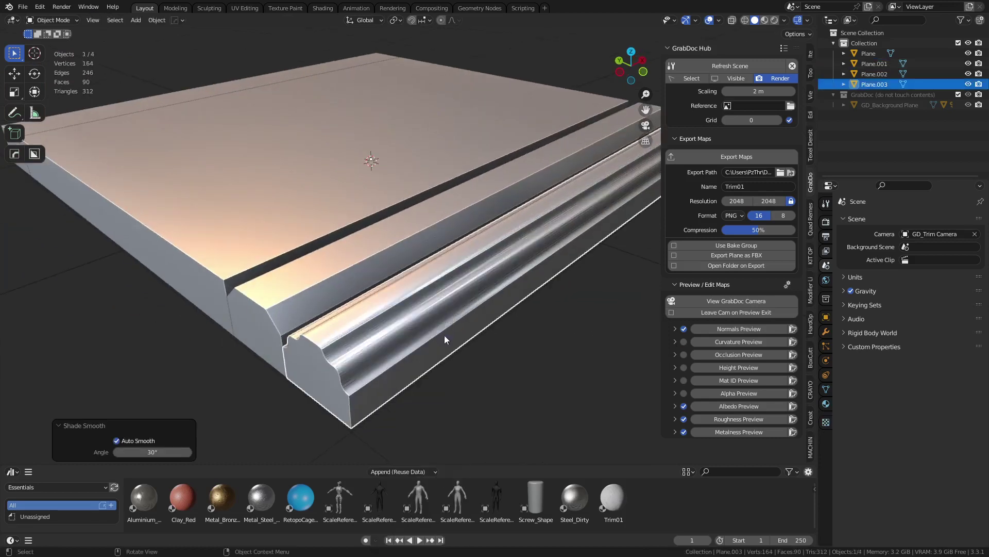
pyautogui.click(314, 291)
pyautogui.rightClick(313, 294)
pyautogui.click(314, 291)
# Step: Apply the HardOps Sharpen operation to the moulded outer strip
pyautogui.click(417, 350)
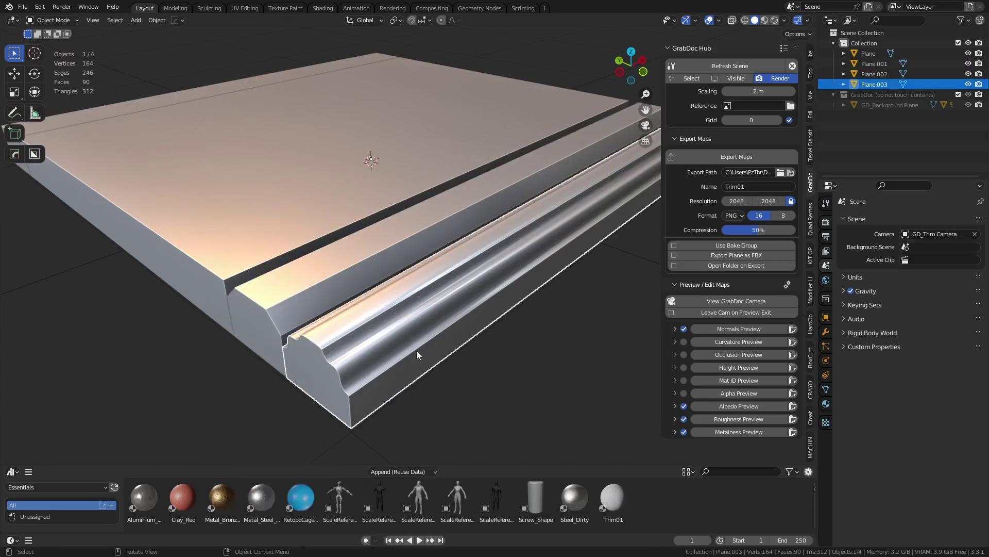
pyautogui.press('q')
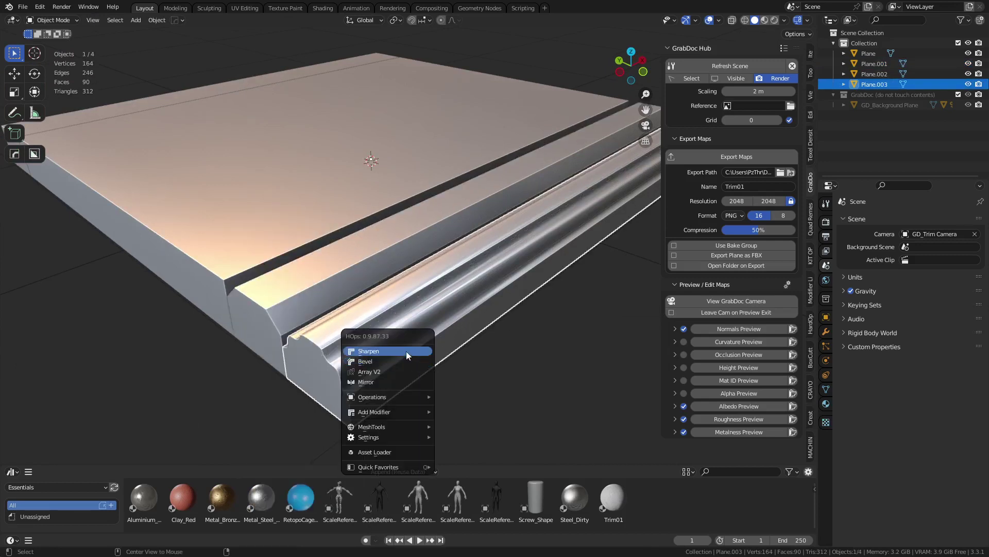
pyautogui.click(408, 351)
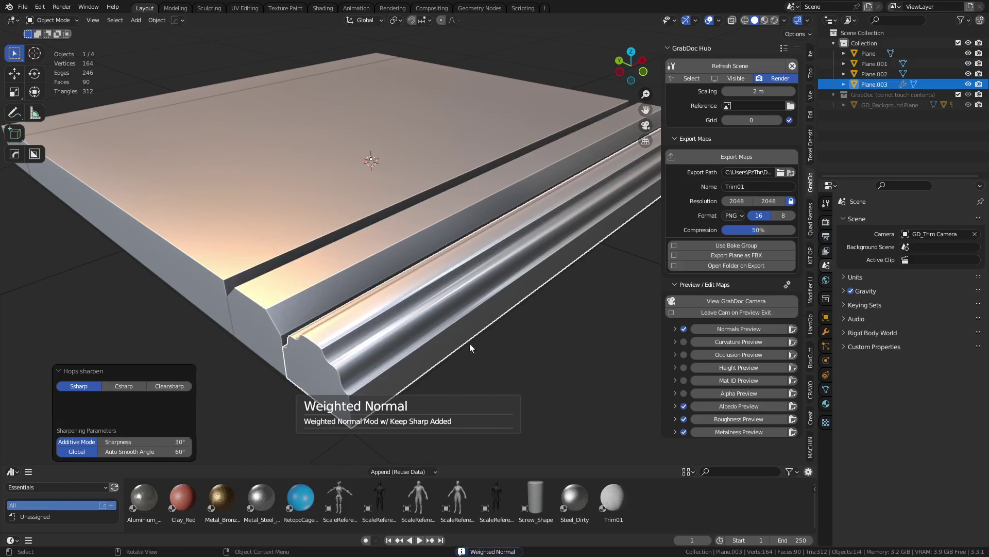
# Step: Check the Weighted Normal modifier settings on the moulded outer strip
pyautogui.click(826, 333)
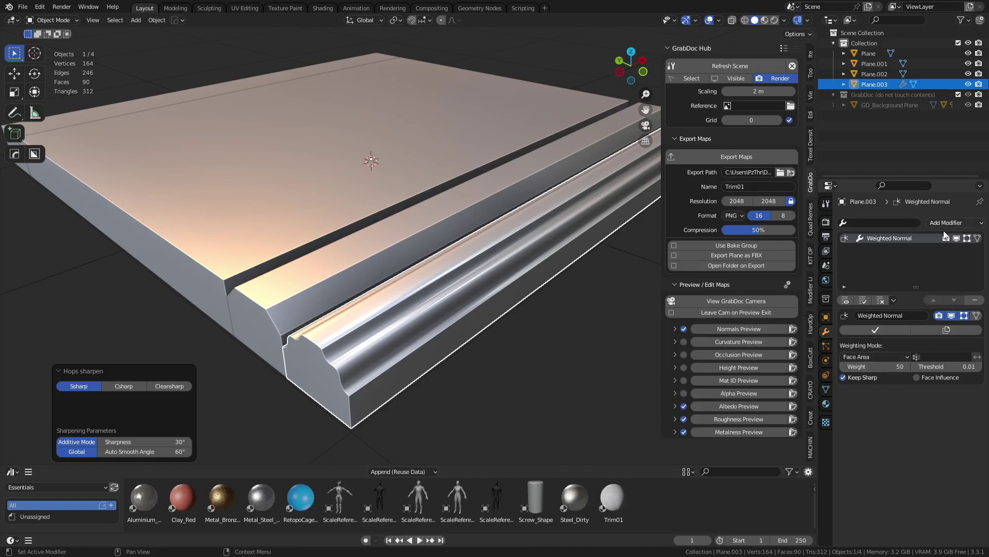
pyautogui.moveTo(552, 366); pyautogui.dragTo(455, 310, button='middle')
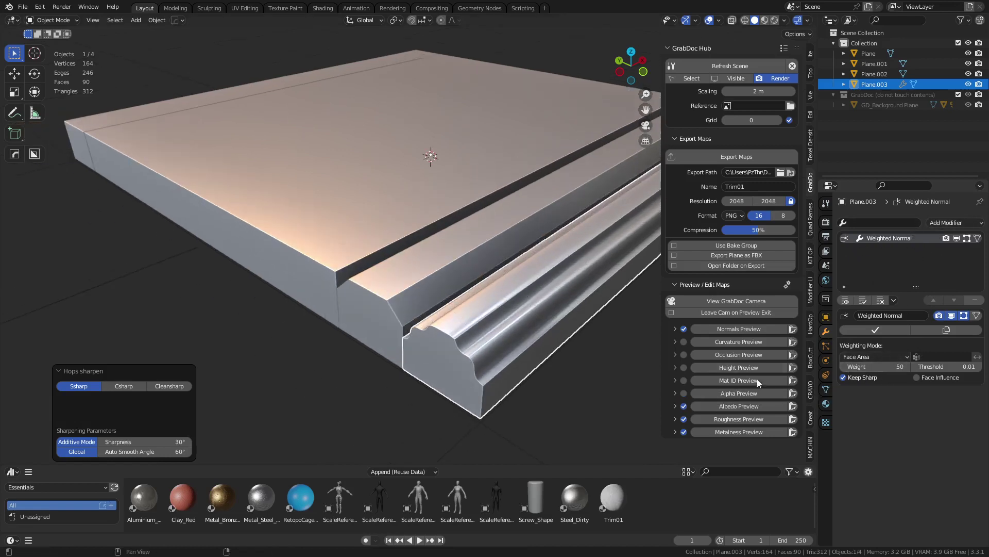
pyautogui.click(566, 367)
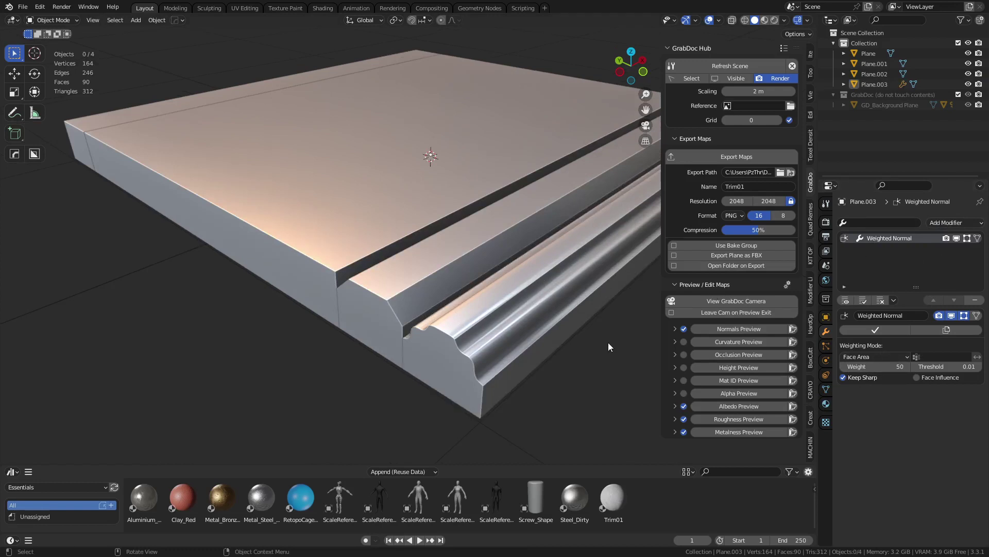
pyautogui.click(546, 322)
pyautogui.press('g')
pyautogui.rightClick(541, 361)
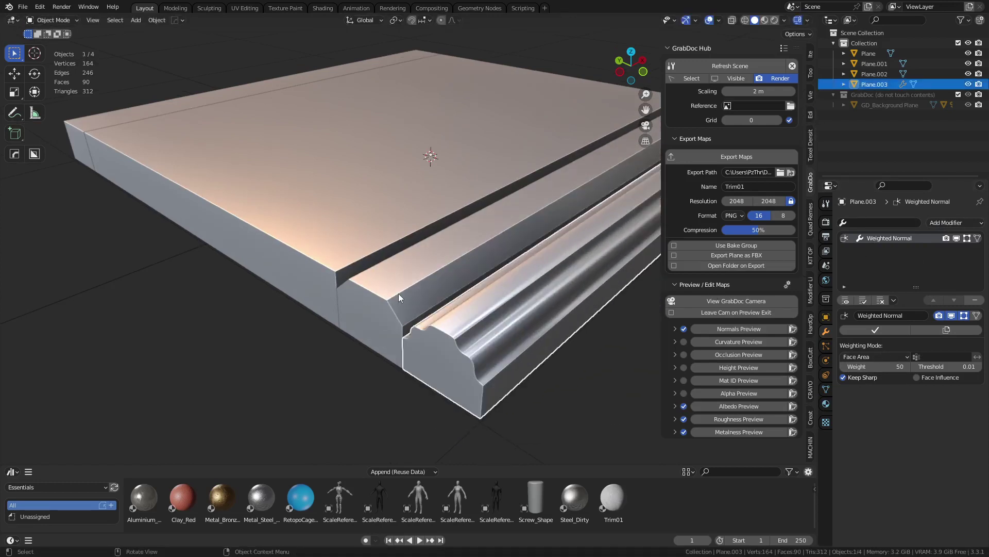
# Step: Bevel the long upper edges of the strip beside the moulding with 3 segments and leave Edit Mode
pyautogui.click(398, 292)
pyautogui.press('Tab')
pyautogui.moveTo(398, 289); pyautogui.dragTo(526, 293, button='middle')
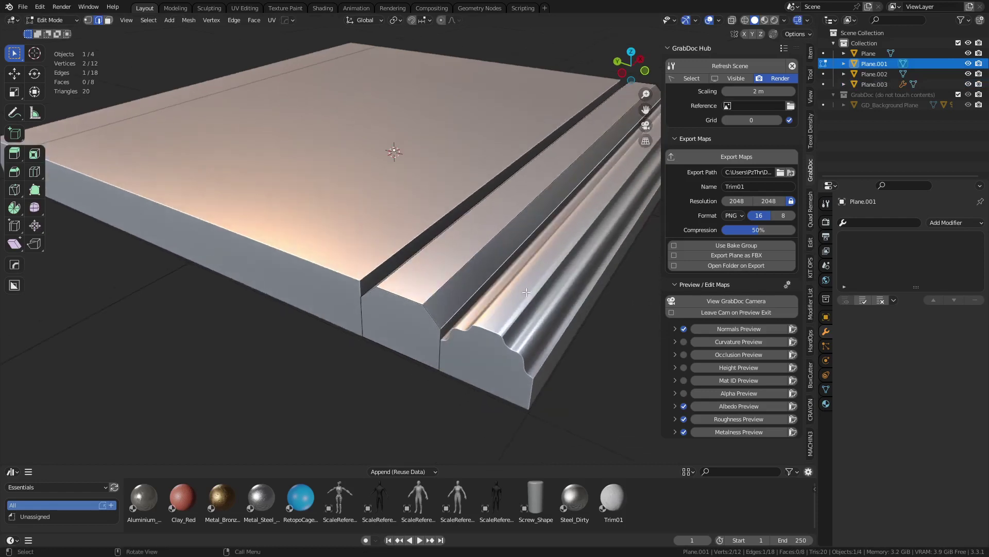
pyautogui.keyDown('shift'); pyautogui.click(452, 272); pyautogui.keyUp('shift')
pyautogui.keyDown('shift'); pyautogui.click(410, 268); pyautogui.keyUp('shift')
pyautogui.moveTo(410, 268); pyautogui.dragTo(459, 282, button='middle')
pyautogui.hotkey('ctrl', 'b')
pyautogui.scroll(2, 495, 288)
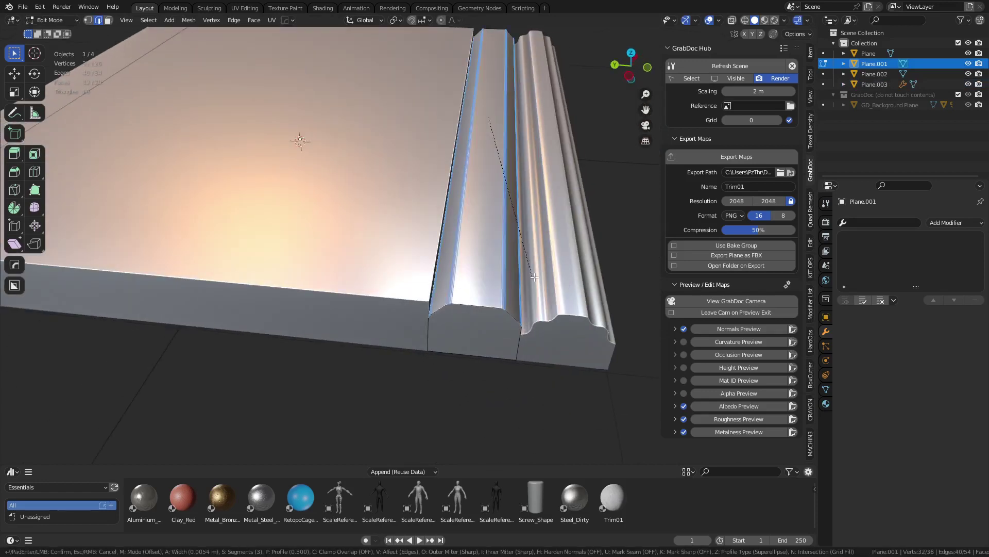
pyautogui.click(563, 296)
pyautogui.press('Tab')
# Step: View the sheet straight from above and check the outer boundaries of all four strips
pyautogui.click(477, 373)
pyautogui.click(342, 279)
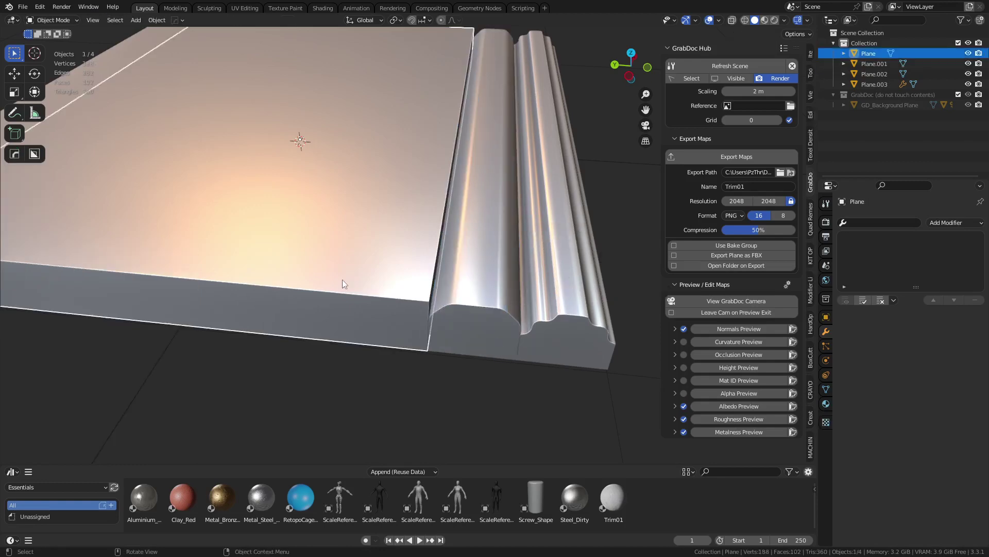
pyautogui.moveTo(490, 227); pyautogui.dragTo(407, 314, button='middle')
pyautogui.scroll(-4, 392, 265)
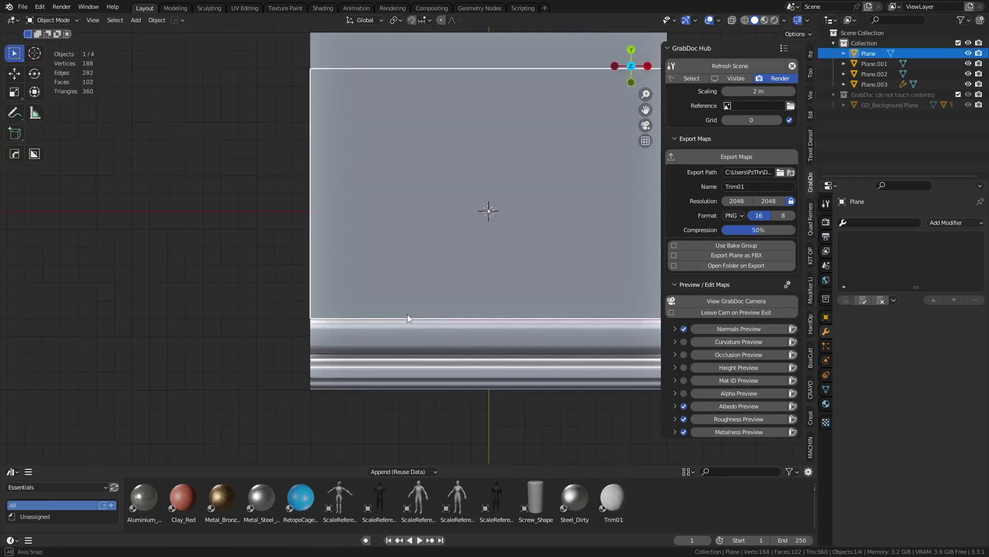
pyautogui.keyDown('shift'); pyautogui.moveTo(345, 307); pyautogui.dragTo(396, 321, button='middle'); pyautogui.keyUp('shift')
pyautogui.scroll(-1, 383, 281)
pyautogui.keyDown('shift'); pyautogui.moveTo(384, 281); pyautogui.dragTo(391, 305, button='middle'); pyautogui.keyUp('shift')
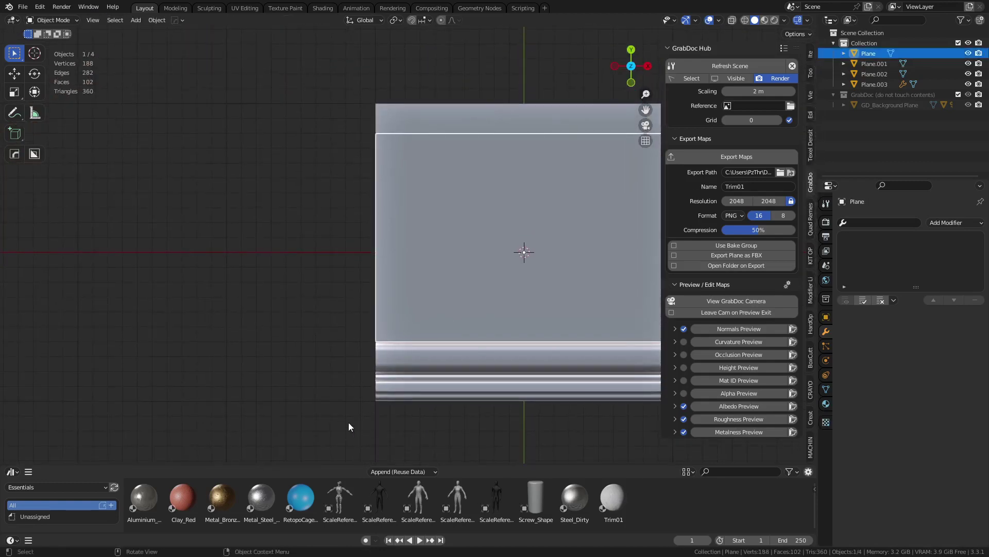
pyautogui.moveTo(348, 422); pyautogui.dragTo(395, 77)
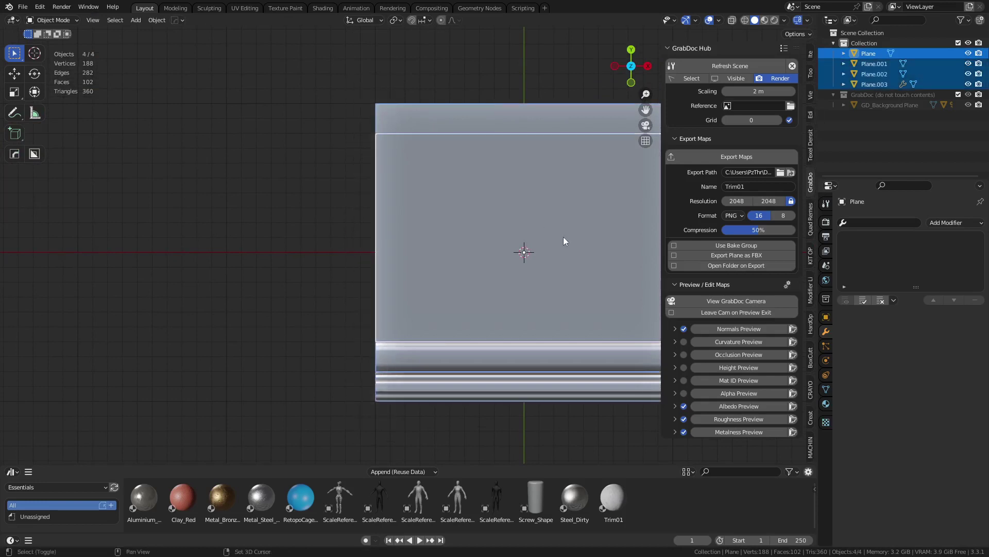
pyautogui.keyDown('shift'); pyautogui.moveTo(564, 236); pyautogui.dragTo(357, 228, button='middle'); pyautogui.keyUp('shift')
pyautogui.moveTo(512, 415); pyautogui.dragTo(436, 65)
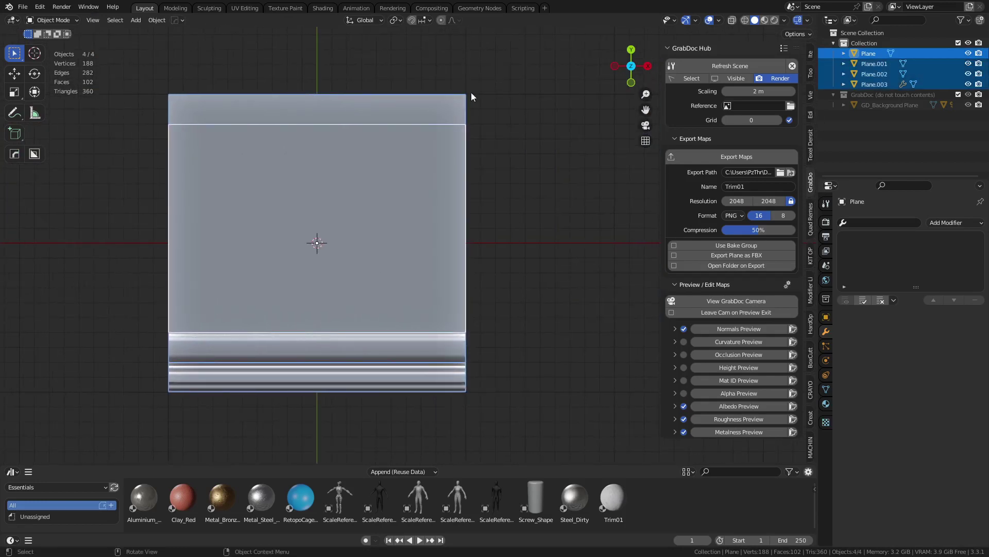
pyautogui.click(511, 270)
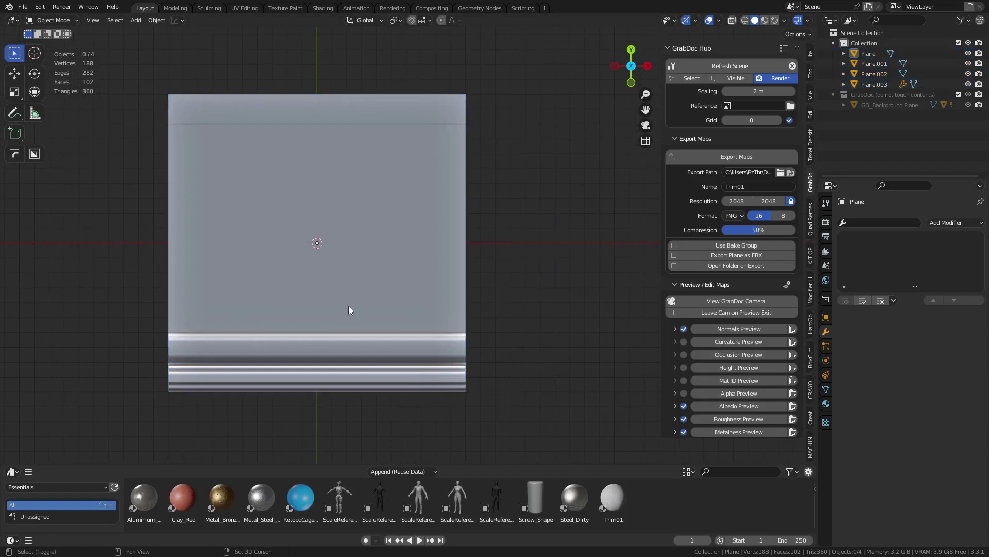
# Step: Examine the seam and groove between the rounded strip and the moulded outer strip from several angles
pyautogui.moveTo(348, 305); pyautogui.dragTo(421, 267, button='middle')
pyautogui.scroll(2, 421, 267)
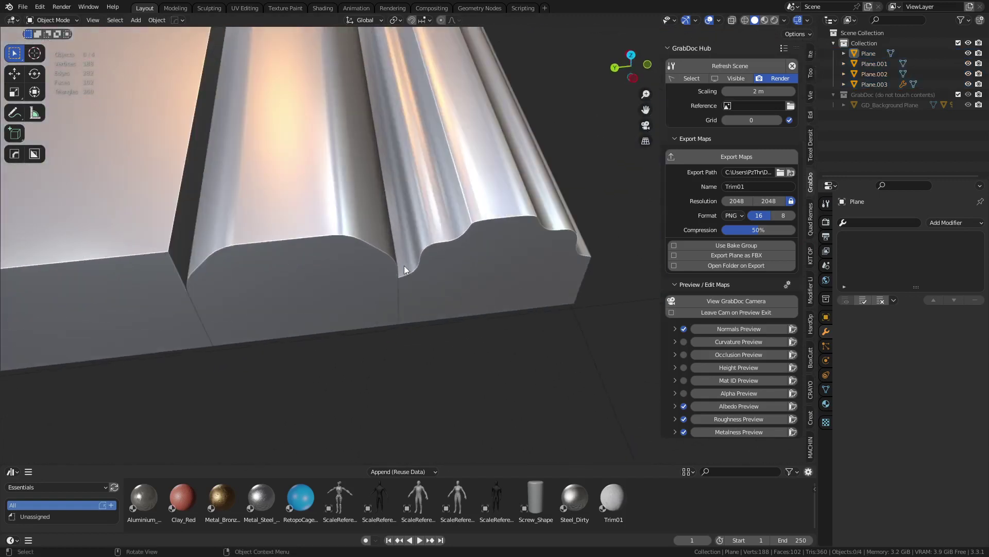
pyautogui.click(397, 272)
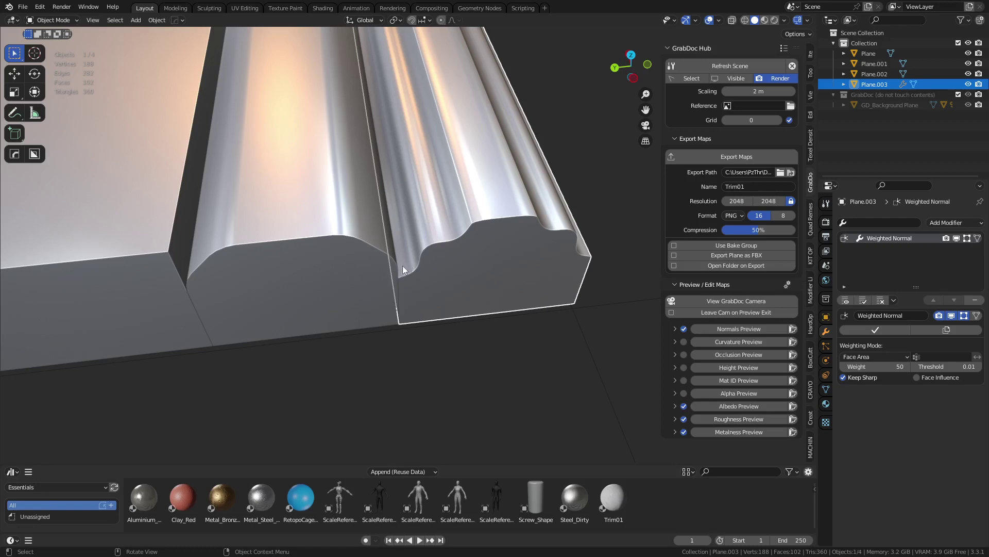
pyautogui.moveTo(408, 249)
pyautogui.mouseDown(button='middle')
pyautogui.moveTo(137, 88)
pyautogui.moveTo(445, 218)
pyautogui.moveTo(392, 250)
pyautogui.mouseUp(button='middle')
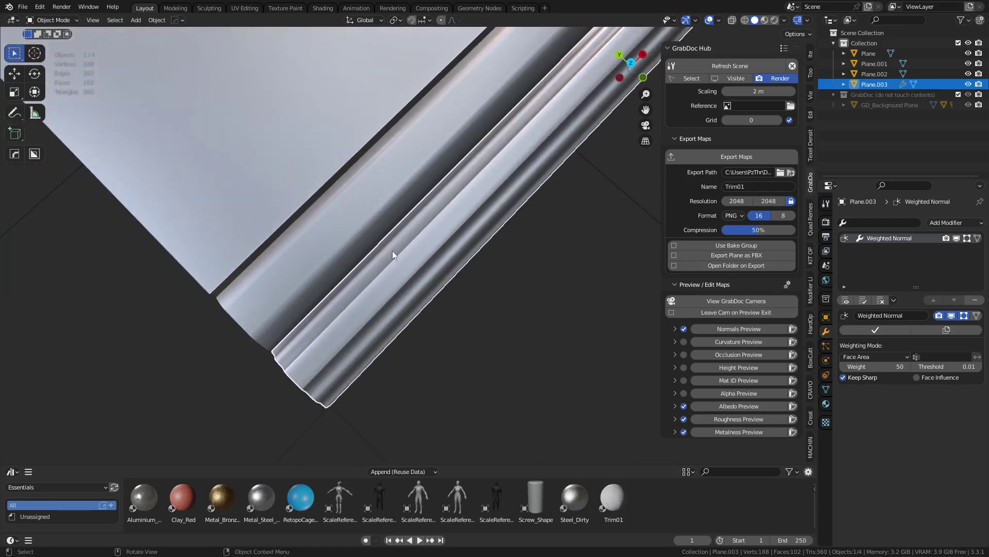
pyautogui.moveTo(466, 302); pyautogui.dragTo(390, 257, button='middle')
pyautogui.keyDown('shift'); pyautogui.moveTo(177, 300); pyautogui.dragTo(169, 304, button='middle'); pyautogui.keyUp('shift')
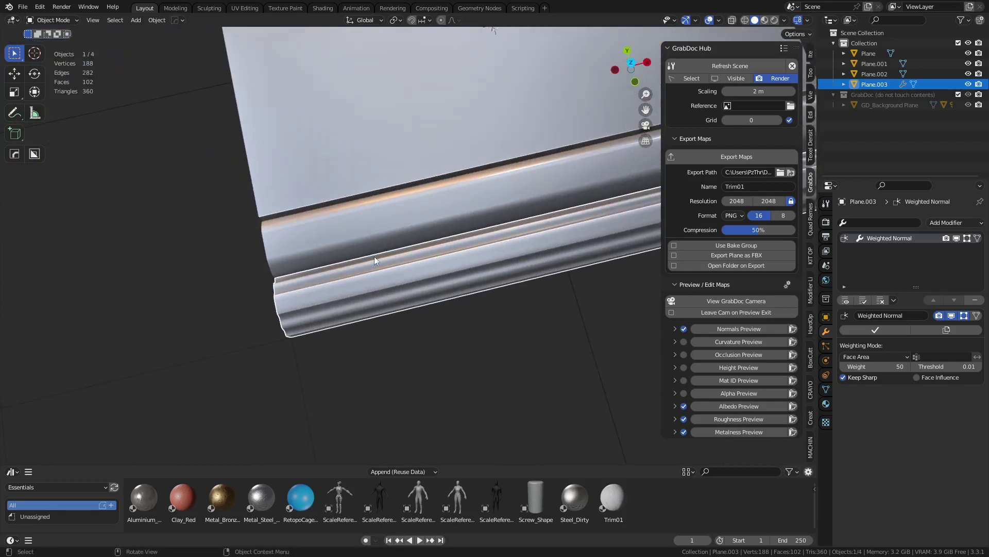
pyautogui.keyDown('ctrl'); pyautogui.moveTo(399, 280); pyautogui.dragTo(400, 438, button='middle'); pyautogui.keyUp('ctrl')
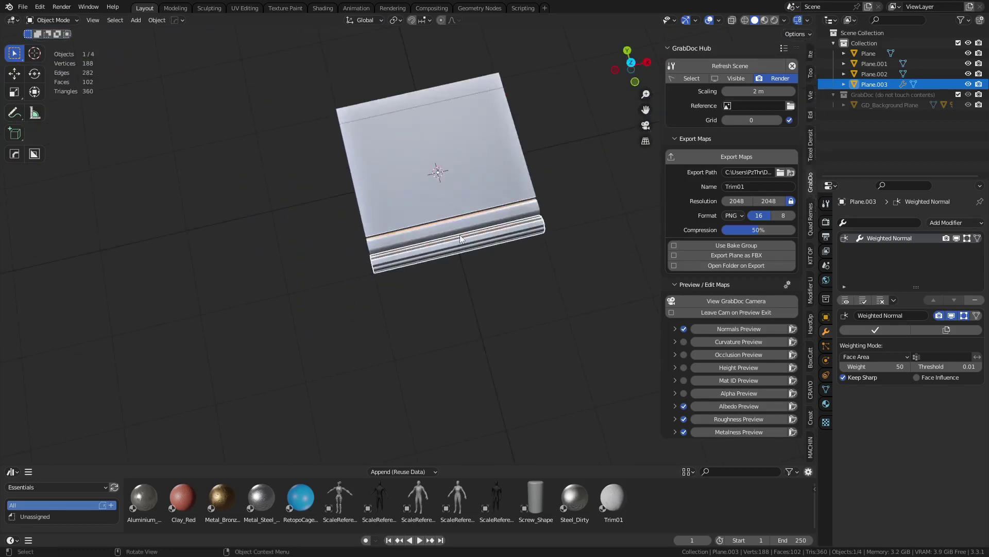
# Step: Try tiling the sheet by duplicating all four strips 2 m to each side in X and 2 m up in Y
pyautogui.keyDown('alt'); pyautogui.moveTo(427, 237); pyautogui.dragTo(441, 258, button='middle'); pyautogui.keyUp('alt')
pyautogui.keyDown('shift'); pyautogui.moveTo(314, 323); pyautogui.dragTo(302, 347, button='middle'); pyautogui.keyUp('shift')
pyautogui.moveTo(302, 351); pyautogui.dragTo(534, 94)
pyautogui.hotkey('shift', 'd')
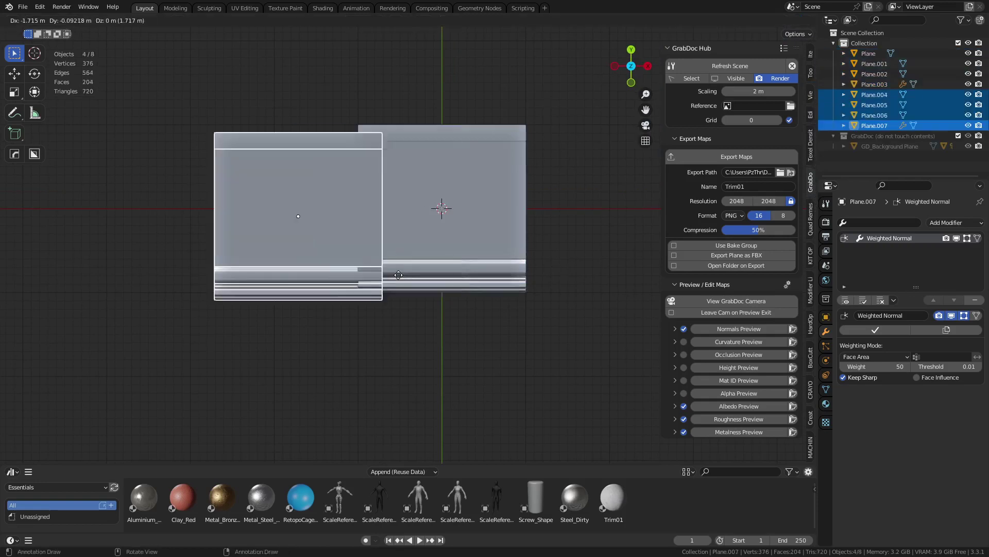
pyautogui.click(385, 264)
pyautogui.hotkey('shift', 'd')
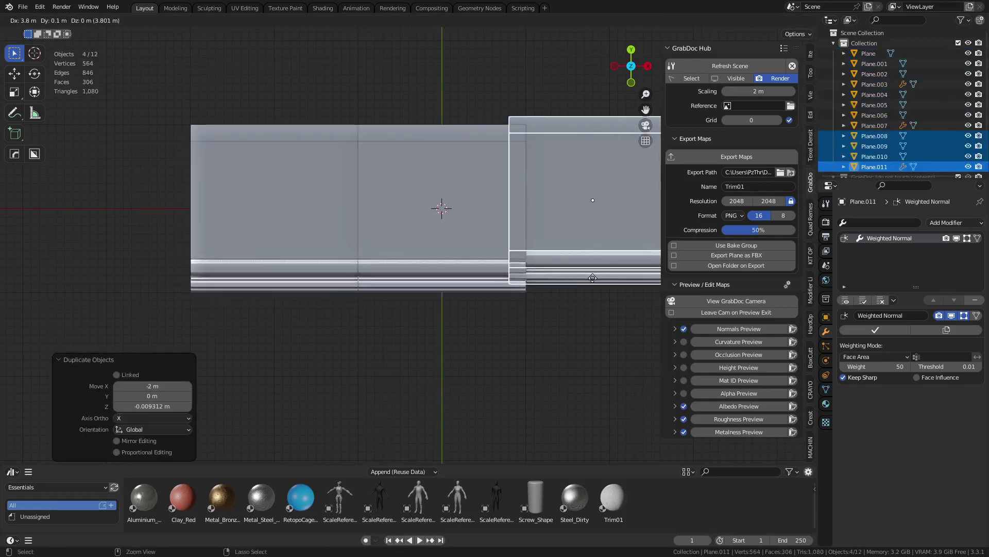
pyautogui.click(608, 287)
pyautogui.press('g')
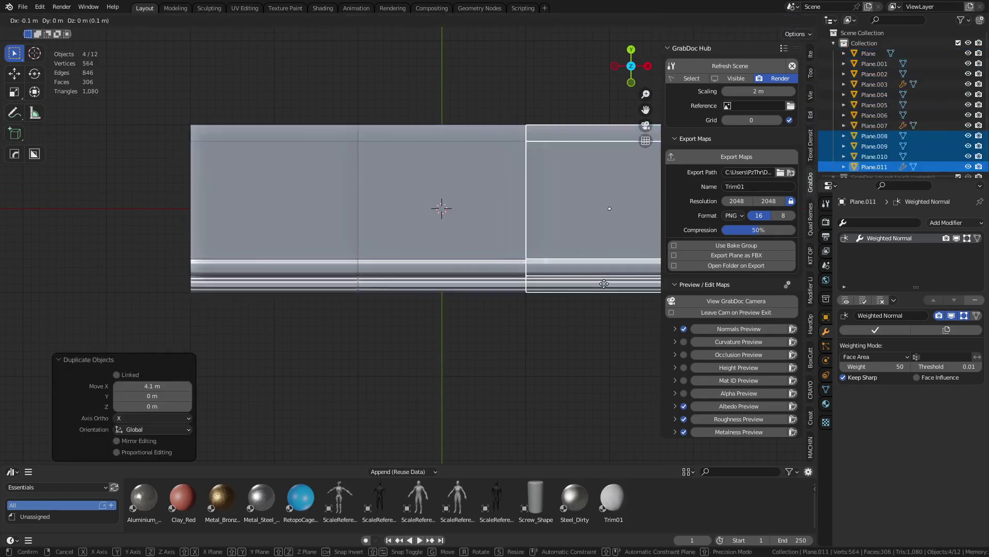
pyautogui.keyDown('ctrl'); pyautogui.click(603, 283); pyautogui.keyUp('ctrl')
pyautogui.hotkey('shift', 'd')
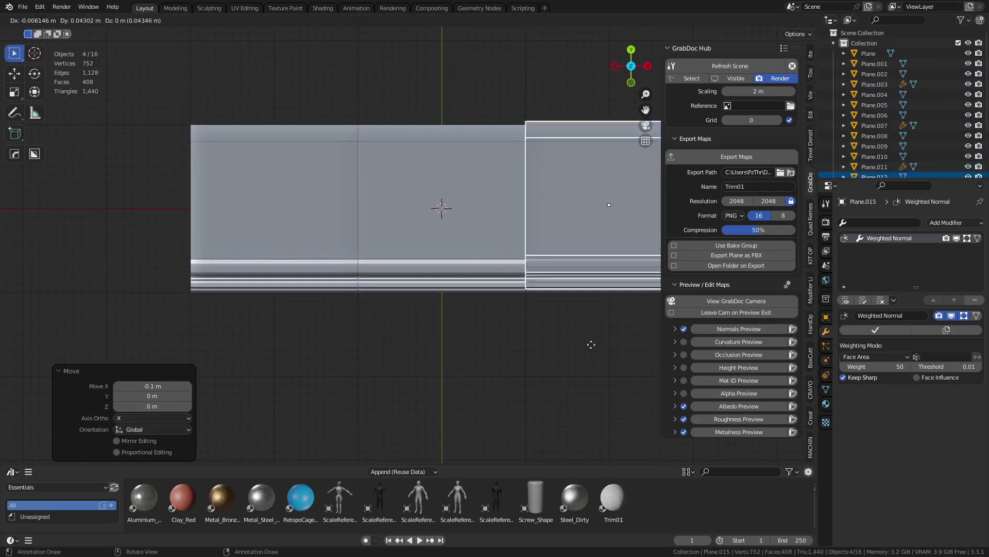
pyautogui.click(426, 189)
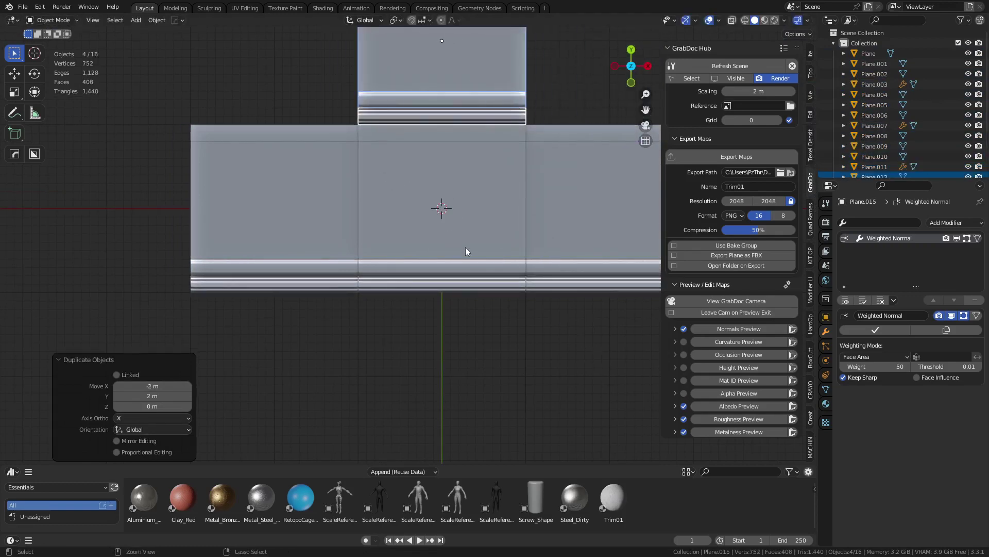
# Step: Undo the test duplicates of the strips around the original sheet
pyautogui.hotkey('ctrl', 'z')
pyautogui.hotkey('ctrl', 'z')
pyautogui.hotkey('ctrl', 'z')
pyautogui.hotkey('ctrl', 'z')
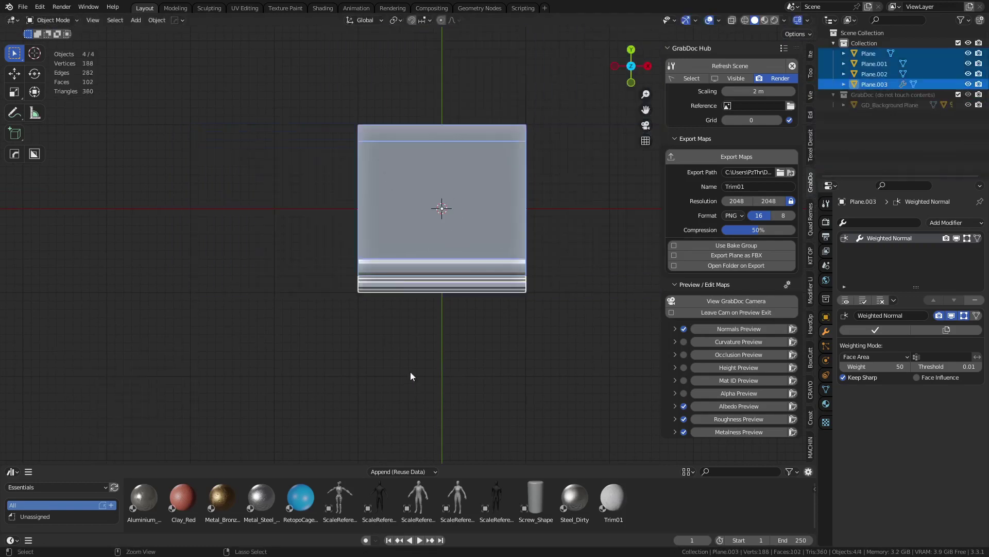
# Step: Bevel the two long top edges of the wide central strip by about 0.07 m with a single segment
pyautogui.click(360, 342)
pyautogui.scroll(4, 335, 324)
pyautogui.moveTo(306, 304); pyautogui.dragTo(393, 305, button='middle')
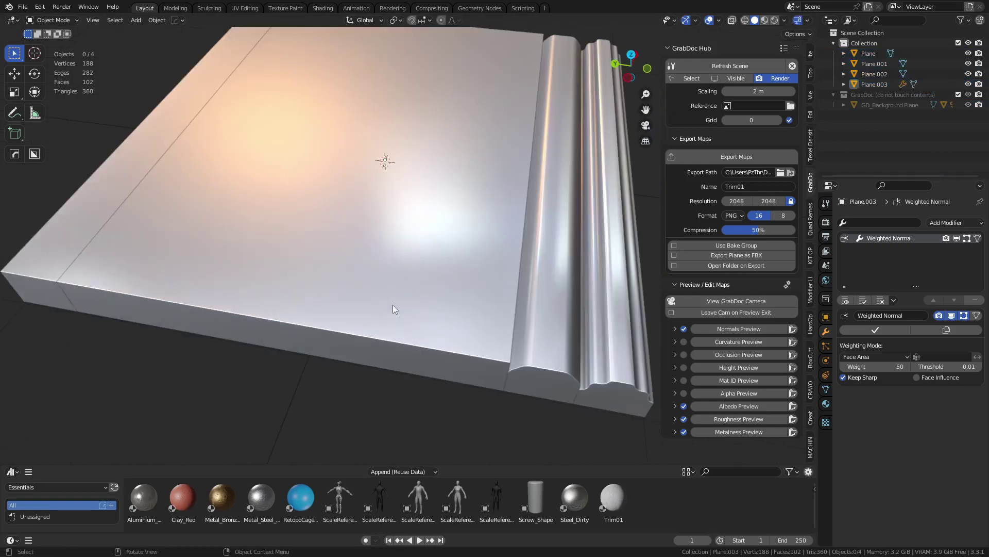
pyautogui.moveTo(343, 207); pyautogui.dragTo(415, 294, button='middle')
pyautogui.click(322, 315)
pyautogui.hotkey('ctrl', 'Tab')
pyautogui.click(315, 309)
pyautogui.hotkey('ctrl', 'b')
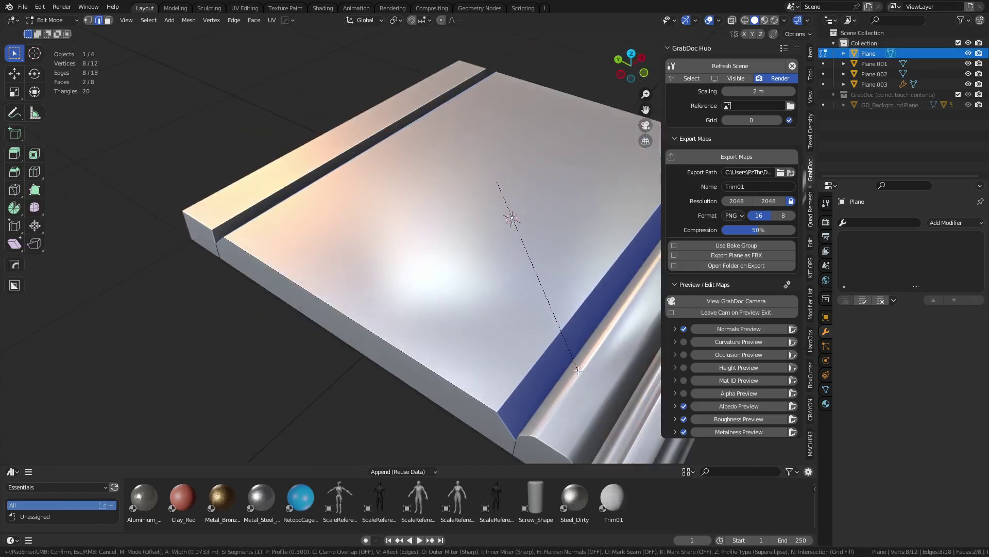
pyautogui.click(476, 307)
# Step: Scale the wide central strip's top face along Y by 0.767 to widen its sloped sides
pyautogui.click(476, 307)
pyautogui.press('s')
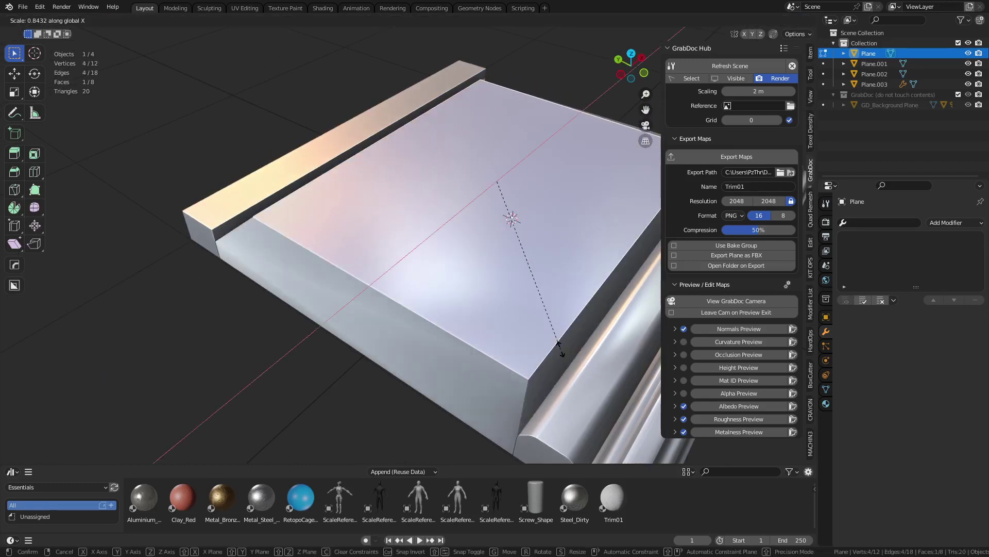
pyautogui.press('y')
pyautogui.click(538, 339)
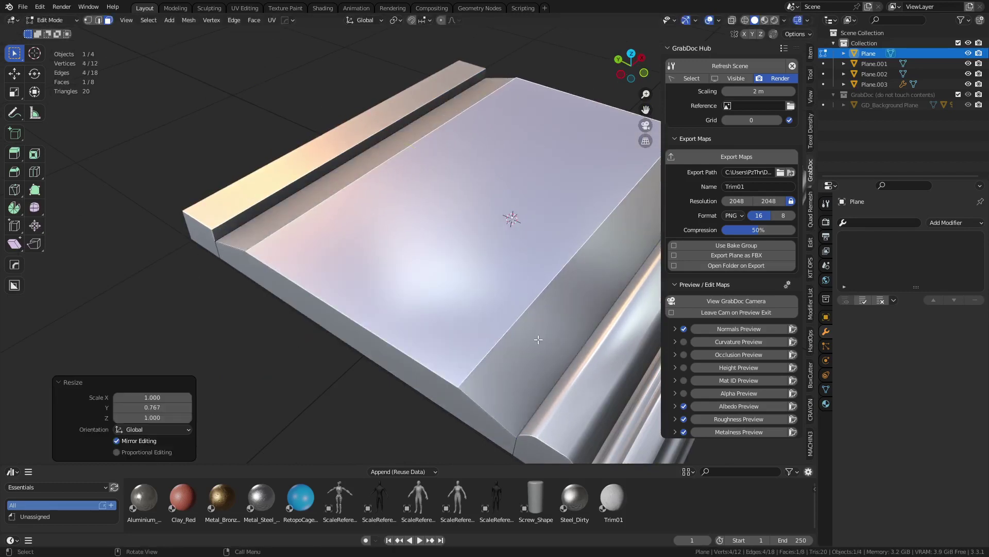
# Step: Bevel the four long edges of the wide strip's slopes by 0.0314 m with 6 segments
pyautogui.press('2')
pyautogui.click(550, 385)
pyautogui.moveTo(535, 378); pyautogui.dragTo(494, 282, button='middle')
pyautogui.keyDown('shift'); pyautogui.click(597, 258); pyautogui.keyUp('shift')
pyautogui.keyDown('shift'); pyautogui.click(347, 240); pyautogui.keyUp('shift')
pyautogui.hotkey('alt', 'z')
pyautogui.keyDown('shift'); pyautogui.click(285, 240); pyautogui.keyUp('shift')
pyautogui.hotkey('alt', 'z')
pyautogui.hotkey('ctrl', 'b')
pyautogui.scroll(5, 531, 304)
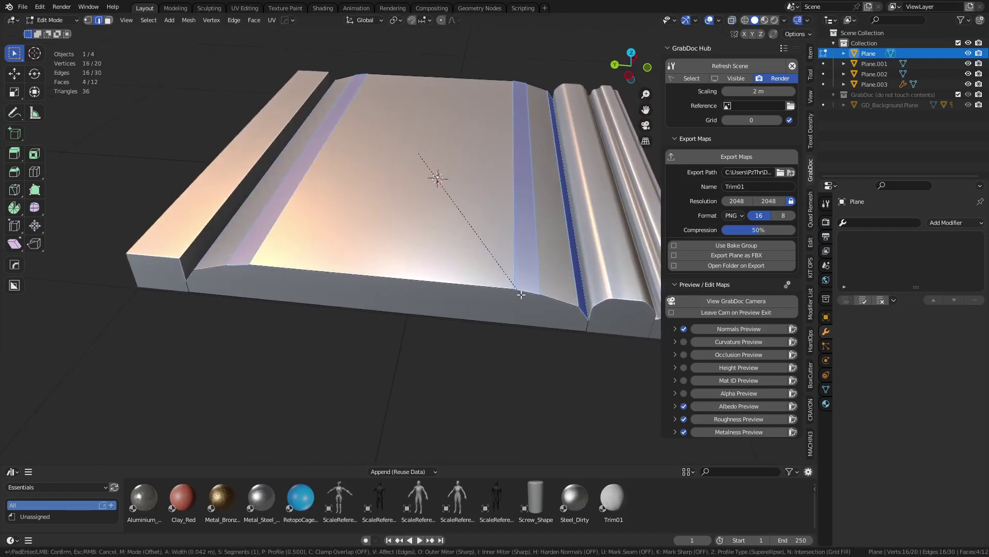
pyautogui.click(505, 279)
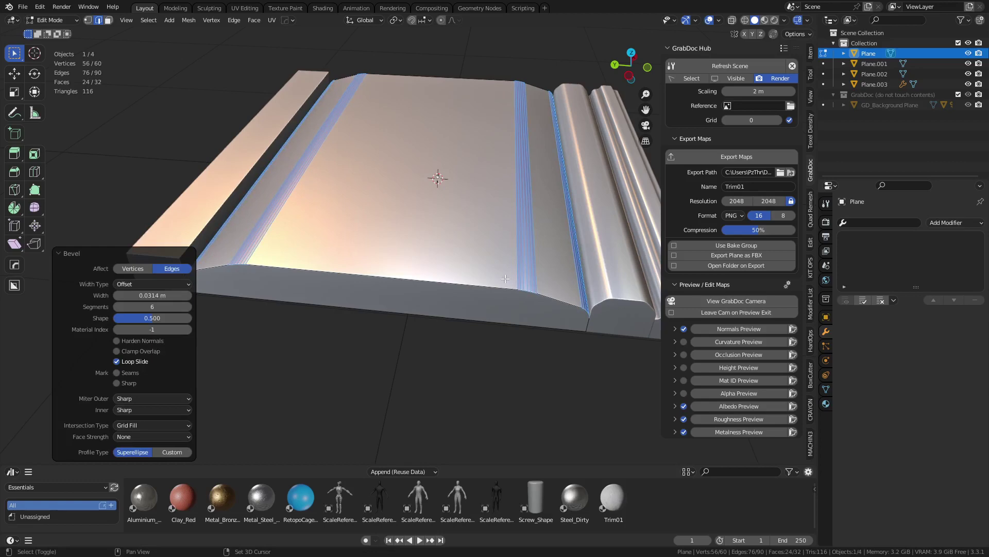
# Step: Leave Edit Mode and apply smooth shading with 30° Auto Smooth to the wide central strip
pyautogui.hotkey('ctrl', 'Tab')
pyautogui.click(411, 313)
pyautogui.rightClick(404, 279)
pyautogui.click(403, 280)
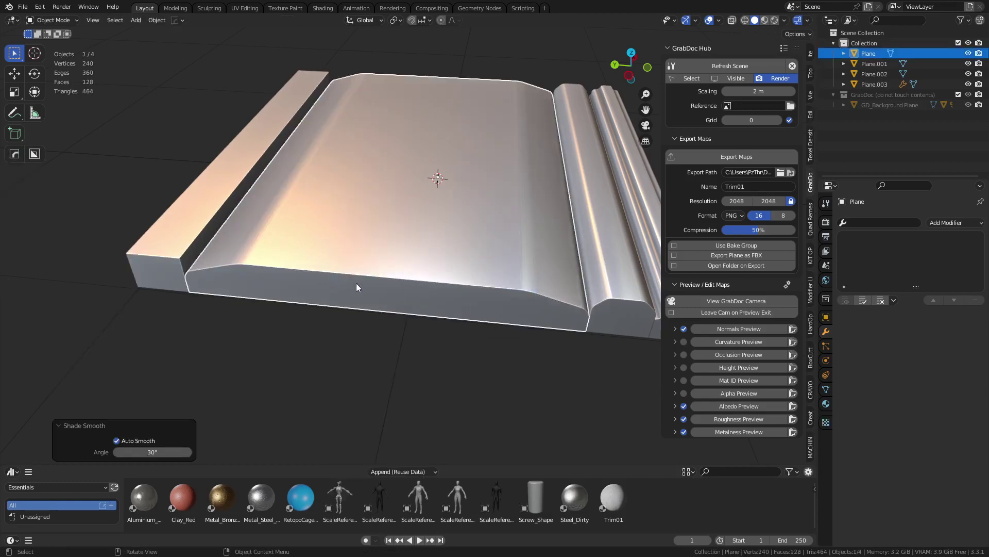
# Step: Bevel both long top edges of the narrow, still unbevelled outer strip by 0.0454 m with 1 segment
pyautogui.moveTo(477, 226); pyautogui.dragTo(378, 274, button='middle')
pyautogui.scroll(-2, 391, 227)
pyautogui.keyDown('shift'); pyautogui.moveTo(399, 196); pyautogui.dragTo(388, 217, button='middle'); pyautogui.keyUp('shift')
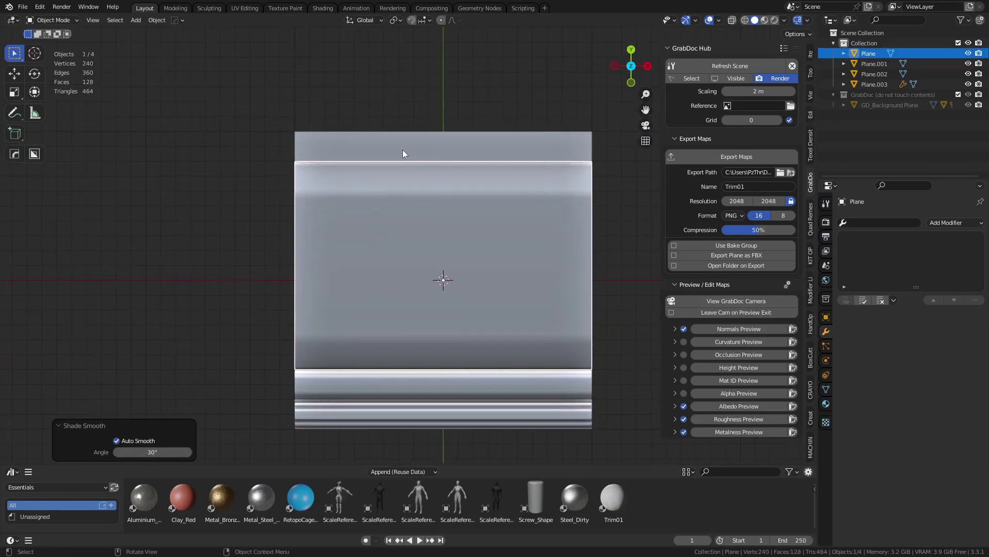
pyautogui.click(403, 151)
pyautogui.hotkey('ctrl', 'Tab')
pyautogui.click(448, 148)
pyautogui.moveTo(413, 170); pyautogui.dragTo(520, 98, button='middle')
pyautogui.scroll(4, 302, 260)
pyautogui.keyDown('shift'); pyautogui.moveTo(185, 263); pyautogui.dragTo(302, 272, button='middle'); pyautogui.keyUp('shift')
pyautogui.click(278, 262)
pyautogui.keyDown('shift'); pyautogui.click(192, 265); pyautogui.keyUp('shift')
pyautogui.hotkey('ctrl', 'b')
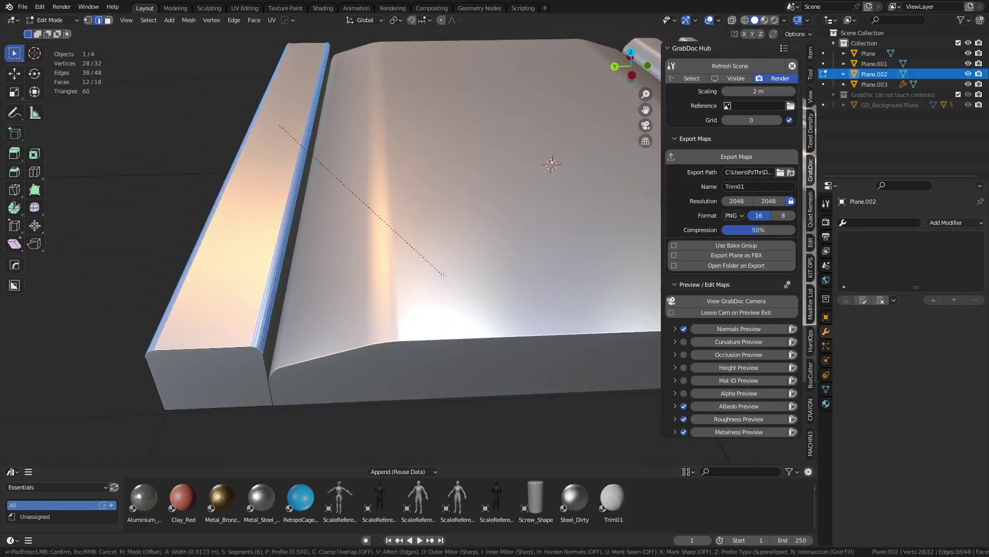
pyautogui.scroll(-5, 442, 274)
pyautogui.click(320, 304)
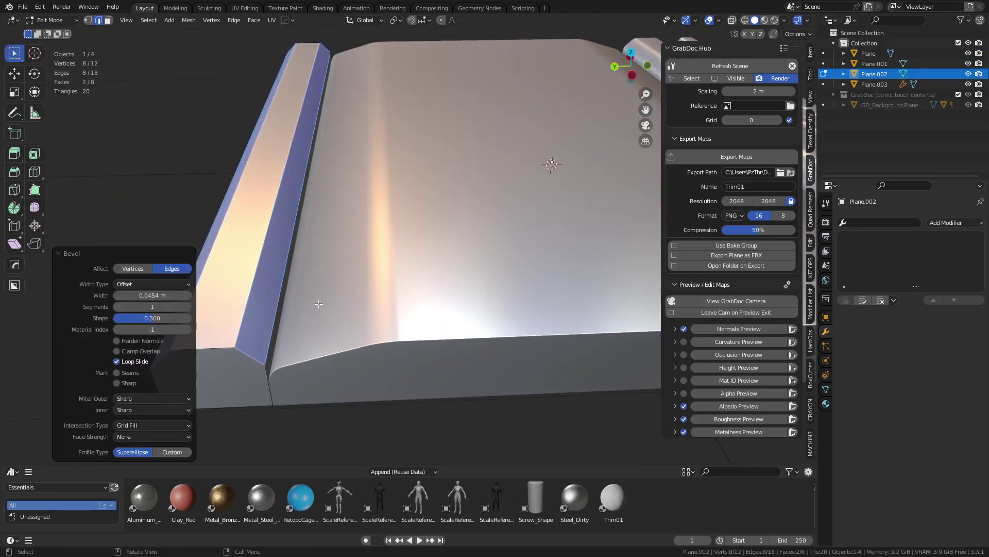
# Step: Bevel the narrow outer strip's long top edges by about 0.0109 m with 3 segments and apply Auto Smooth shading to it
pyautogui.hotkey('ctrl', 'b')
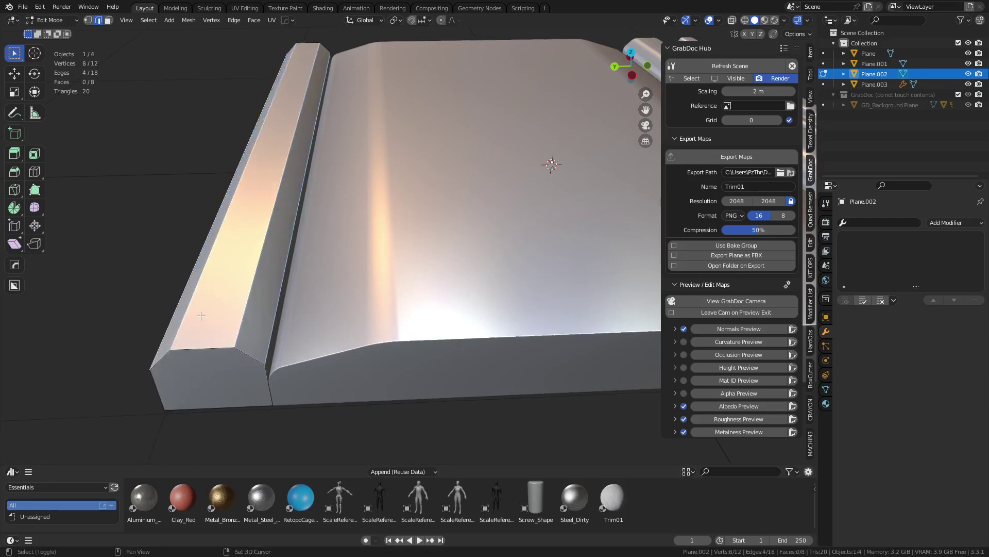
pyautogui.scroll(3, 419, 294)
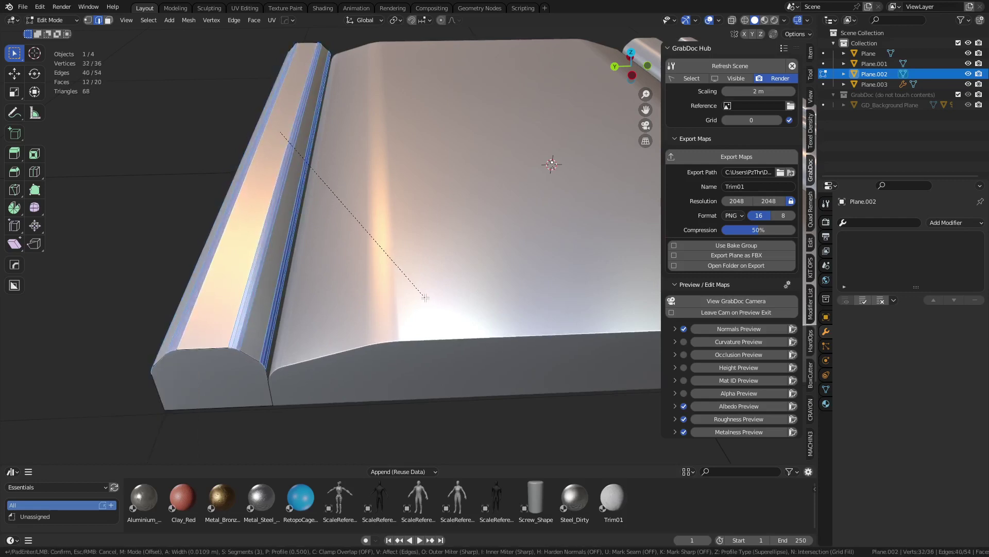
pyautogui.click(425, 299)
pyautogui.press('Tab')
pyautogui.rightClick(236, 286)
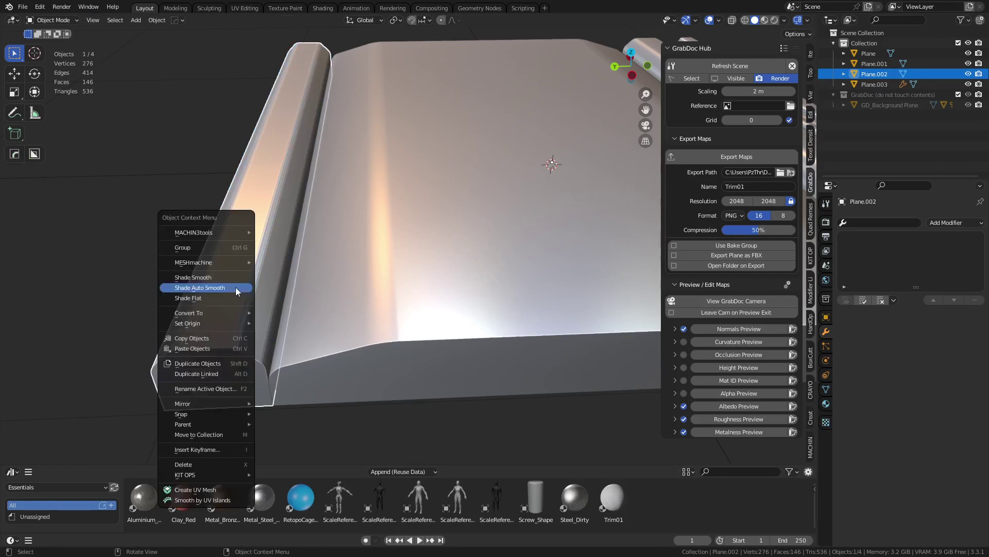
pyautogui.click(163, 276)
pyautogui.click(163, 276)
# Step: Add one centred loop cut across the wide central strip, splitting it into two equal halves along X
pyautogui.scroll(-6, 251, 263)
pyautogui.keyDown('alt'); pyautogui.moveTo(252, 263); pyautogui.dragTo(376, 249, button='middle'); pyautogui.keyUp('alt')
pyautogui.click(375, 247)
pyautogui.press('Tab')
pyautogui.scroll(2, 376, 249)
pyautogui.hotkey('ctrl', 'r')
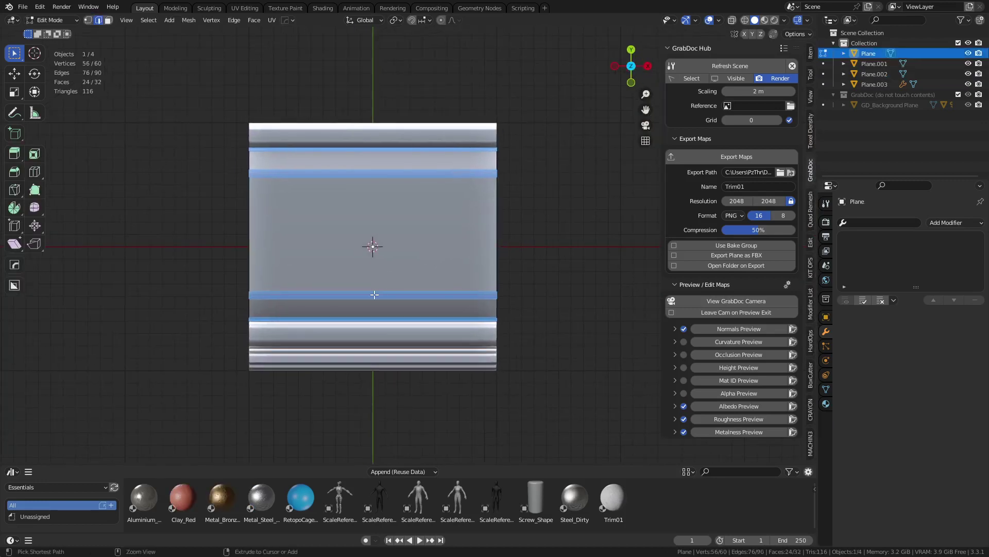
pyautogui.click(456, 313)
pyautogui.rightClick(456, 313)
# Step: Bevel the new centre loop on the wide strip by 0.00841 m with 1 segment
pyautogui.moveTo(455, 313); pyautogui.dragTo(463, 278, button='middle')
pyautogui.scroll(2, 464, 279)
pyautogui.hotkey('ctrl', 'b')
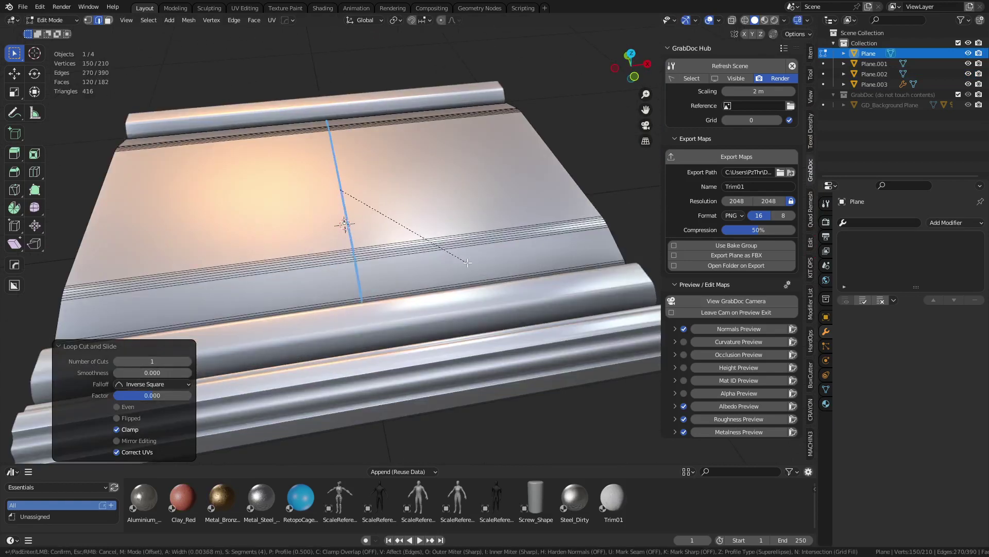
pyautogui.scroll(-3, 478, 267)
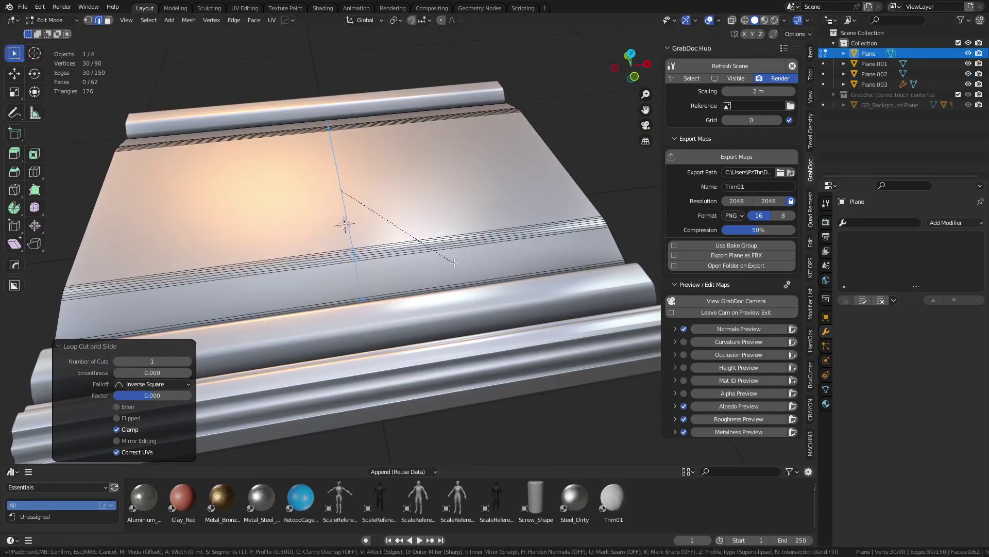
pyautogui.click(476, 266)
pyautogui.scroll(3, 463, 249)
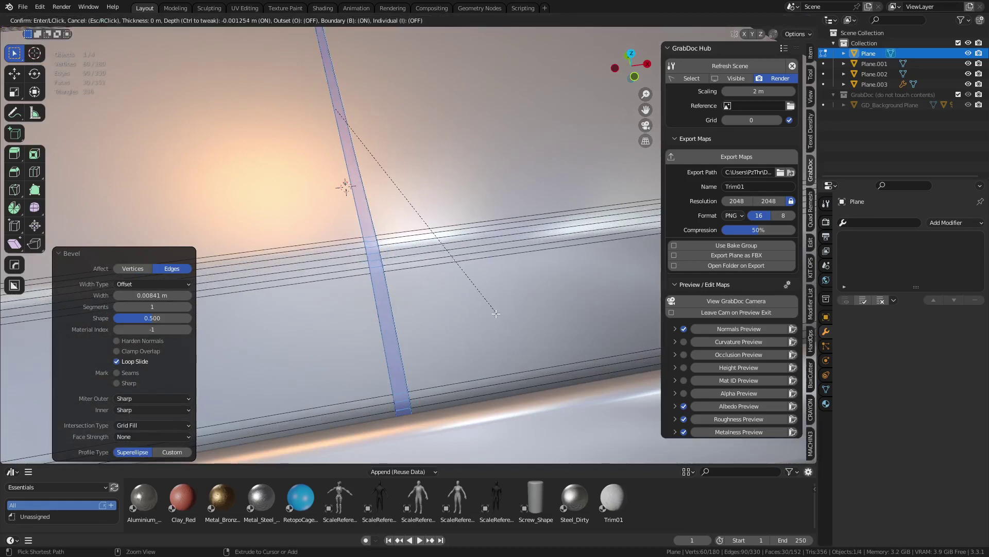
# Step: Sink the thin band of faces into the wide strip as a groove and scale its floor along X by 0.543
pyautogui.hotkey('ctrl', 'Tab')
pyautogui.click(409, 319)
pyautogui.press('Tab')
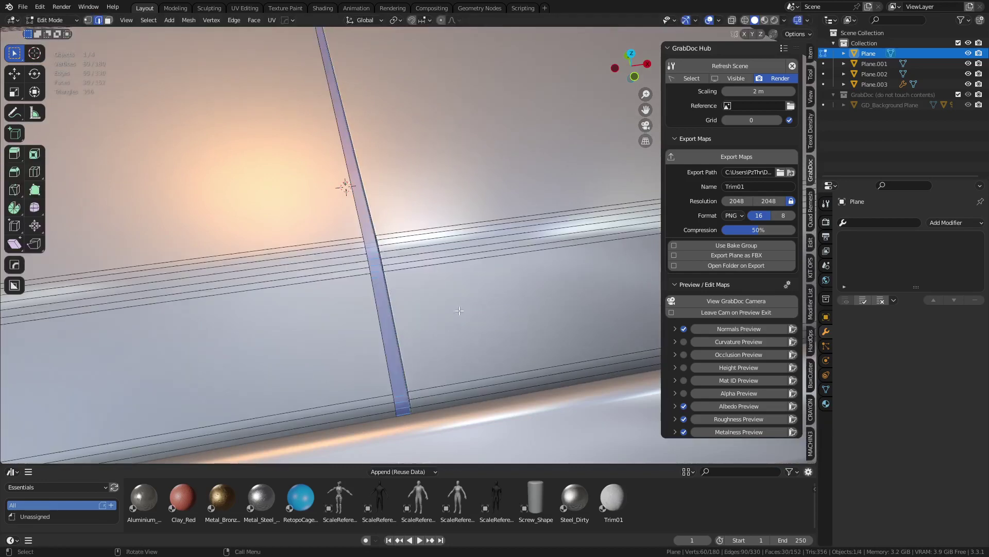
pyautogui.press('s')
pyautogui.press('x')
pyautogui.click(389, 262)
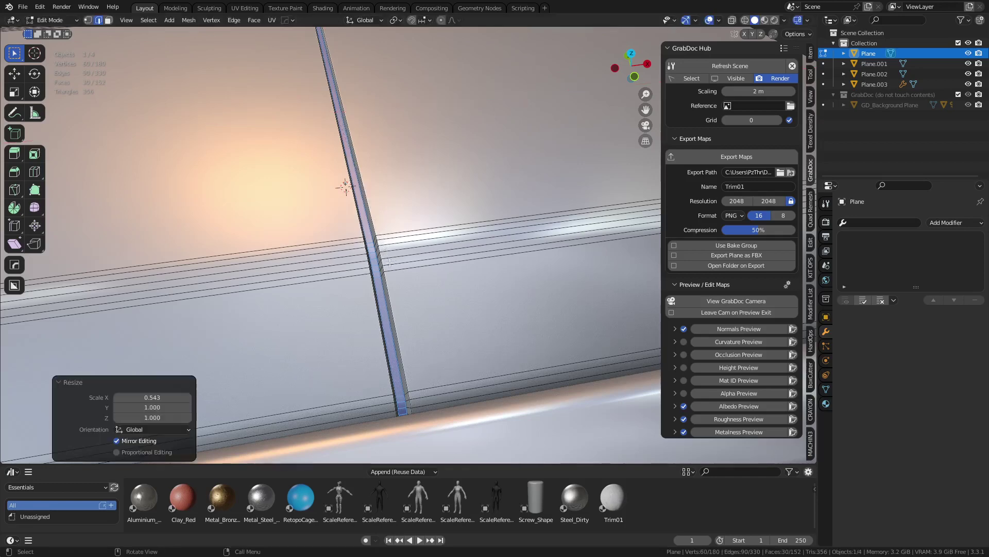
# Step: Bevel the centre groove's upper and lower edge loops by about 0.003 m with 3 segments and leave Edit Mode
pyautogui.keyDown('alt'); pyautogui.click(397, 306); pyautogui.keyUp('alt')
pyautogui.keyDown('alt'); pyautogui.keyDown('shift'); pyautogui.click(392, 306); pyautogui.keyUp('shift'); pyautogui.keyUp('alt')
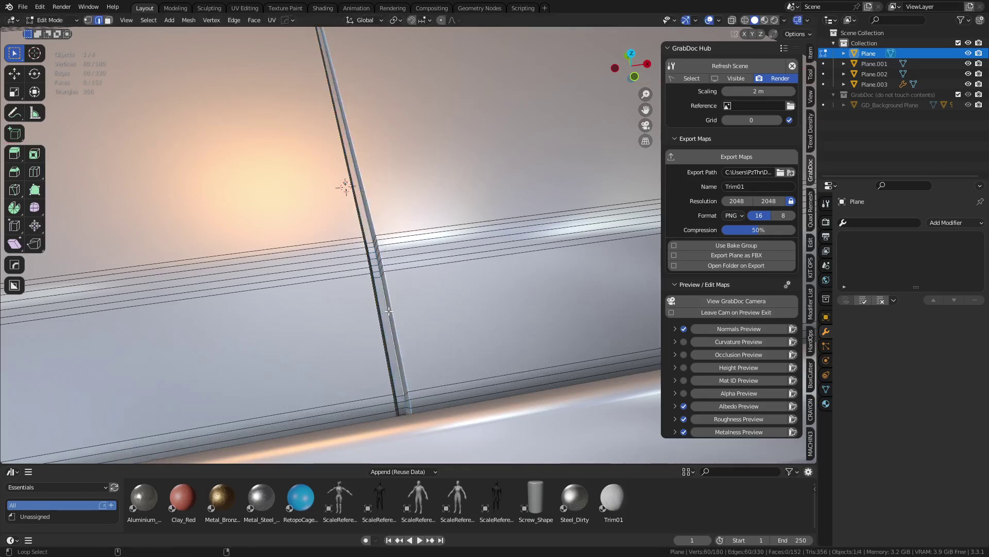
pyautogui.moveTo(397, 306); pyautogui.dragTo(365, 311, button='middle')
pyautogui.keyDown('alt'); pyautogui.keyDown('shift'); pyautogui.click(304, 291); pyautogui.keyUp('shift'); pyautogui.keyUp('alt')
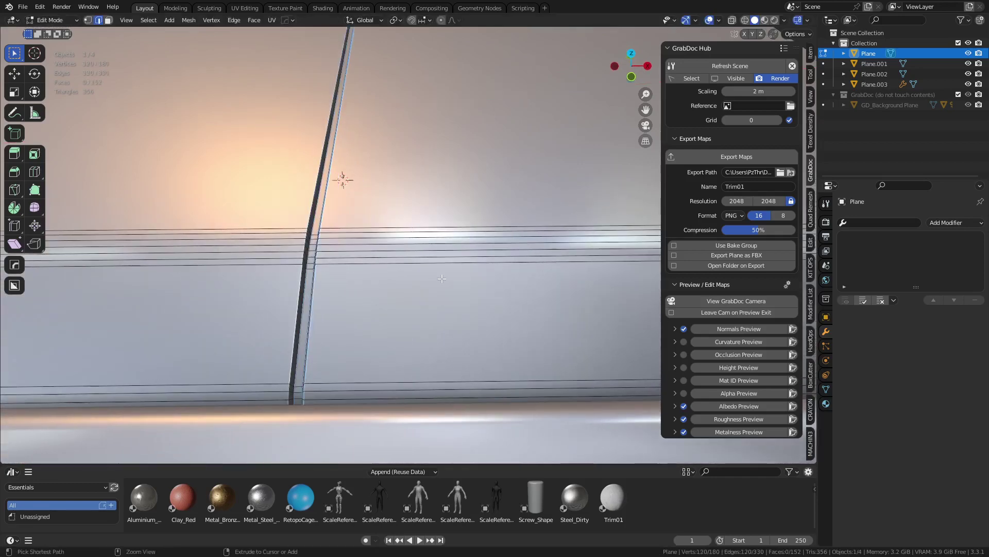
pyautogui.hotkey('ctrl', 'b')
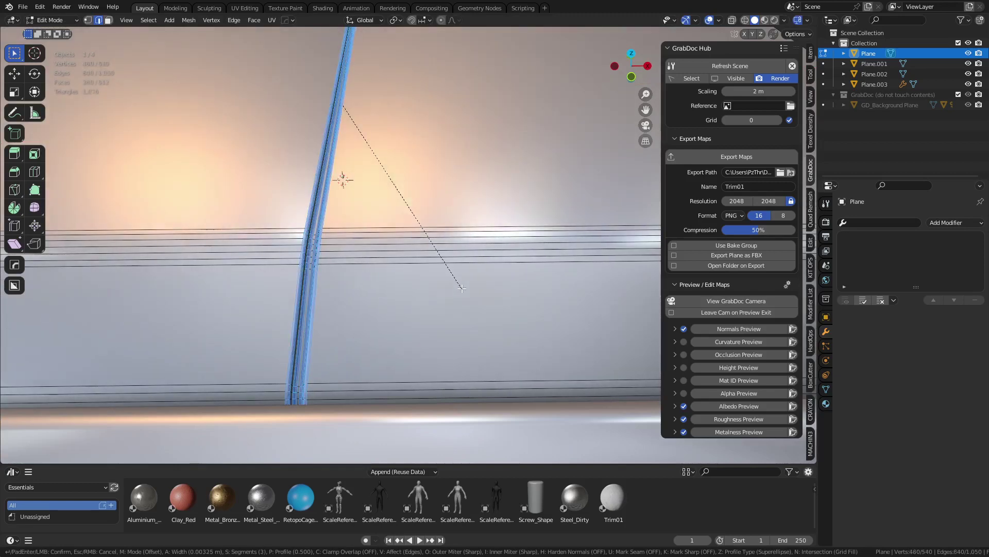
pyautogui.click(454, 282)
pyautogui.press('Tab')
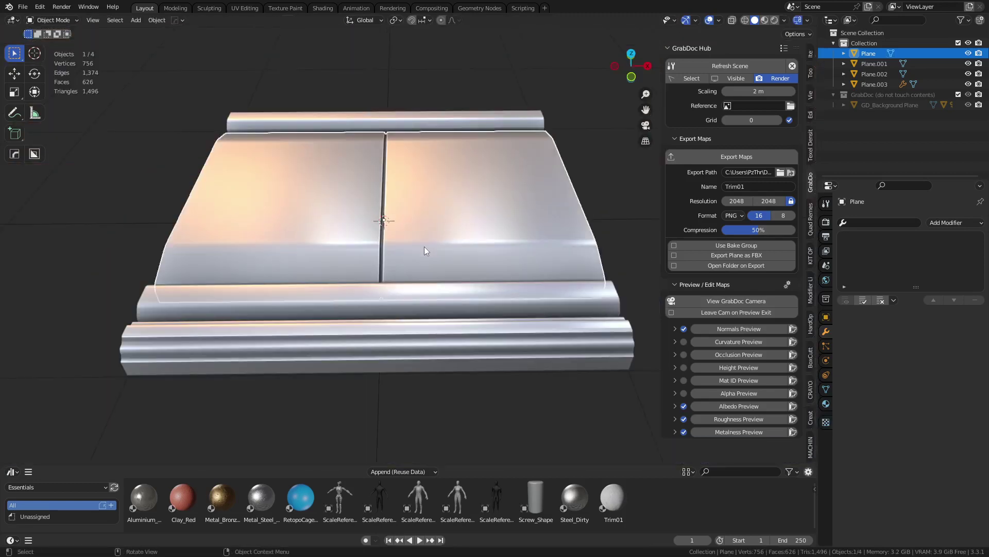
# Step: Apply Auto Smooth shading to the wide central strip and add a Weighted Normal modifier with Keep Sharp
pyautogui.rightClick(423, 246)
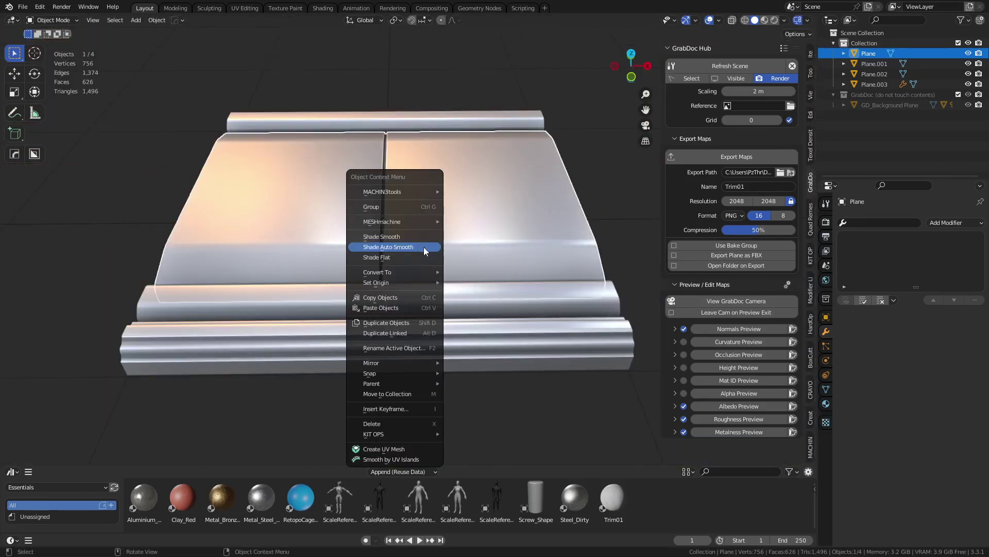
pyautogui.click(423, 246)
pyautogui.moveTo(424, 246); pyautogui.dragTo(500, 251, button='middle')
pyautogui.press('q')
pyautogui.click(501, 251)
pyautogui.click(249, 414)
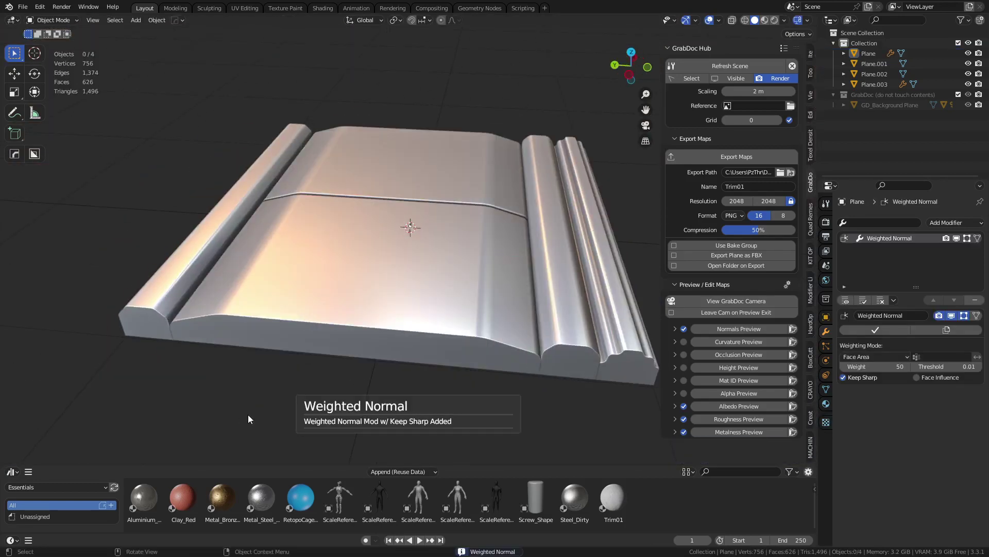
# Step: Select the narrow outer strip on the +Y side and activate BoxCutter with the Box shape in top view
pyautogui.moveTo(444, 280); pyautogui.dragTo(577, 351, button='middle')
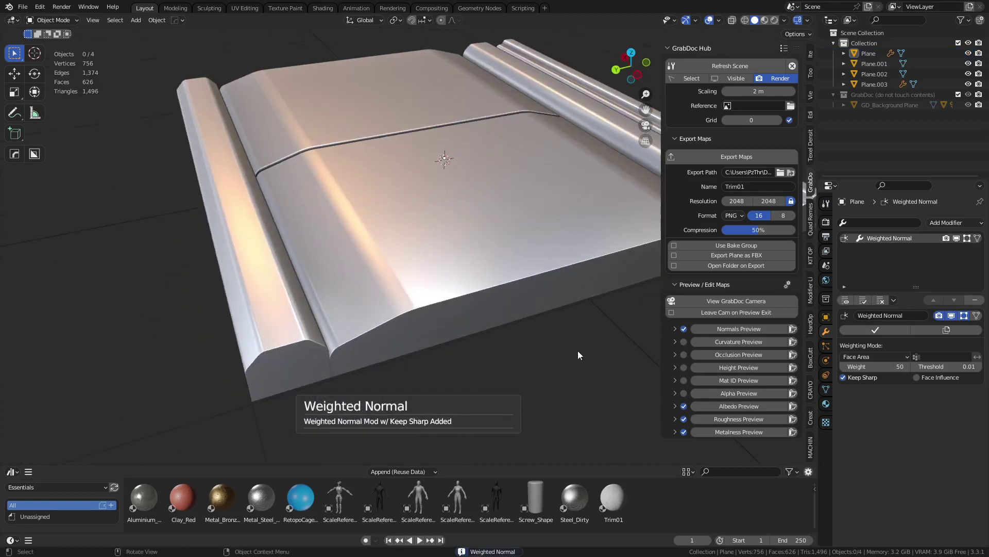
pyautogui.press('KP_7')
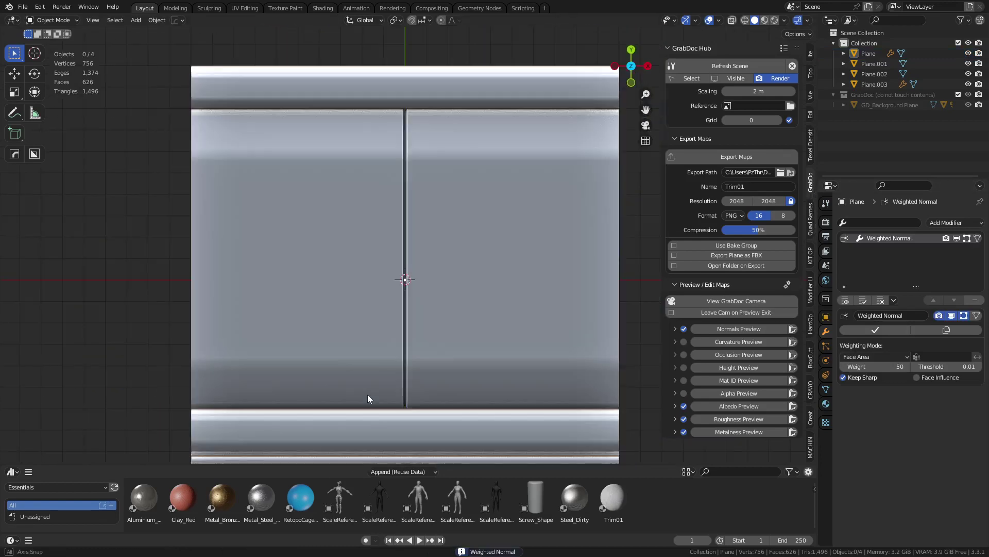
pyautogui.click(331, 202)
pyautogui.hotkey('alt', 'w')
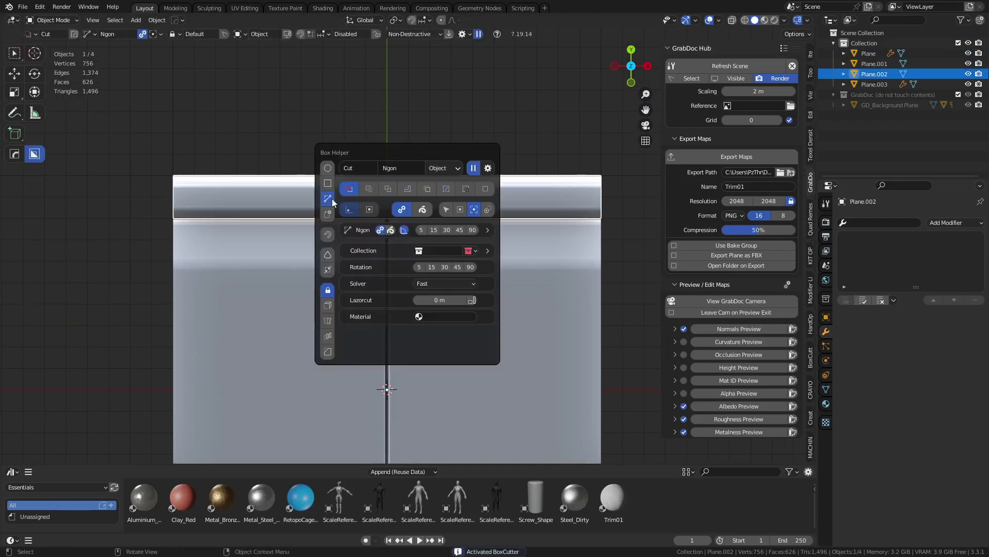
pyautogui.keyDown('shift'); pyautogui.moveTo(231, 242); pyautogui.dragTo(249, 255, button='middle'); pyautogui.keyUp('shift')
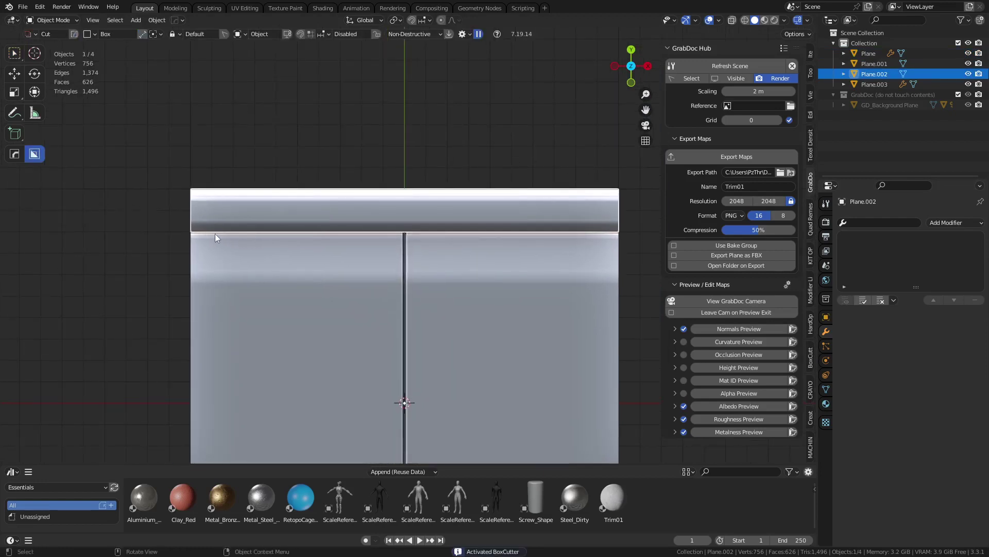
pyautogui.moveTo(215, 234); pyautogui.dragTo(233, 193)
pyautogui.press('v')
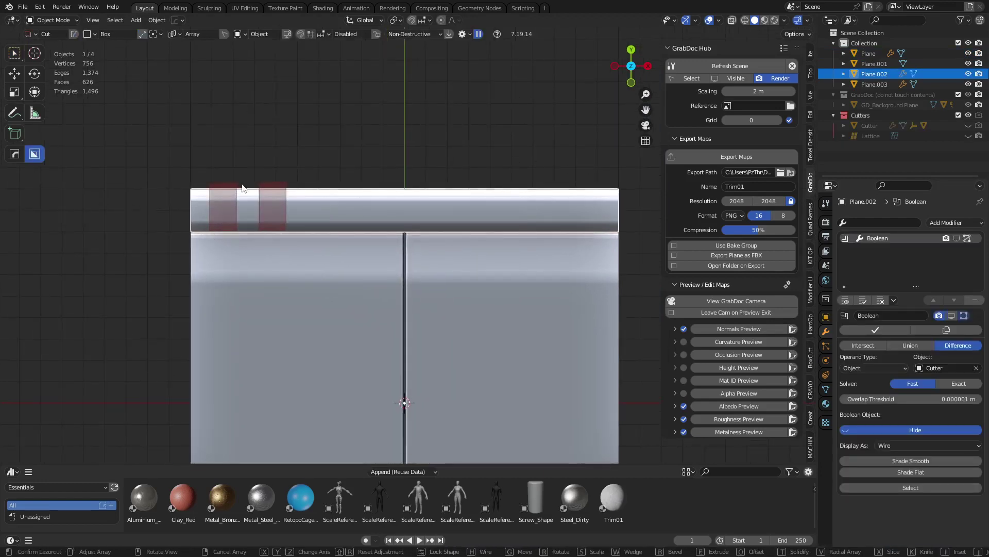
pyautogui.scroll(6, 252, 193)
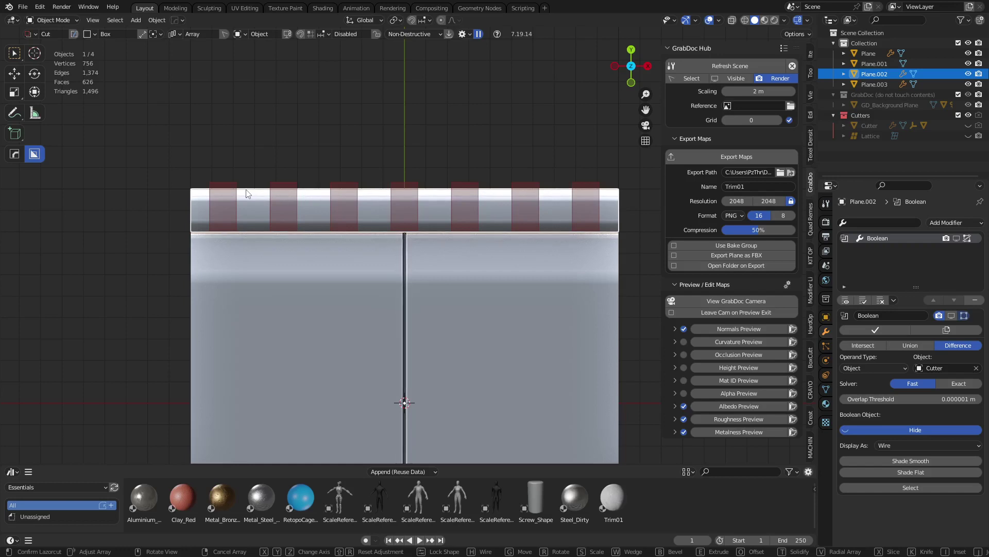
pyautogui.moveTo(246, 194); pyautogui.dragTo(252, 193)
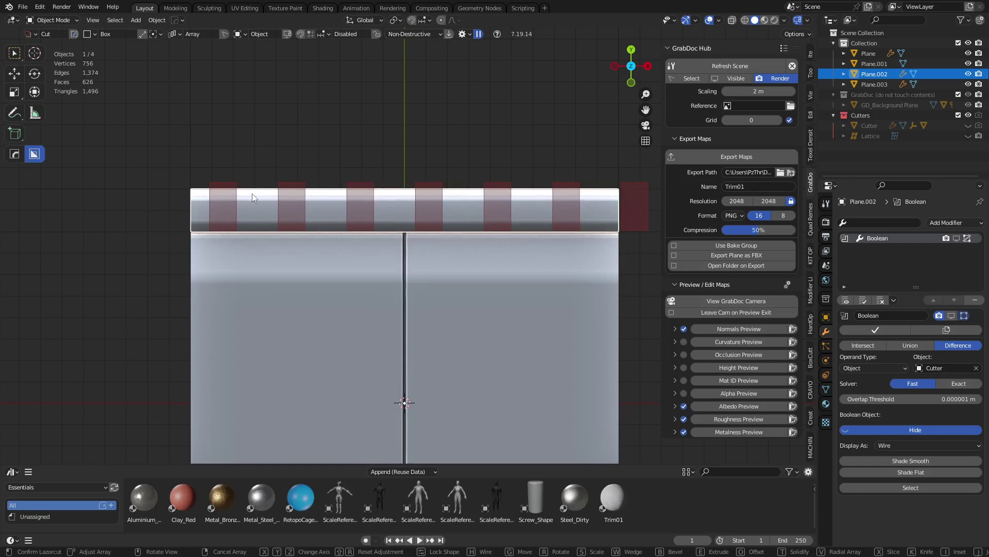
pyautogui.press('Tab')
pyautogui.click(253, 193)
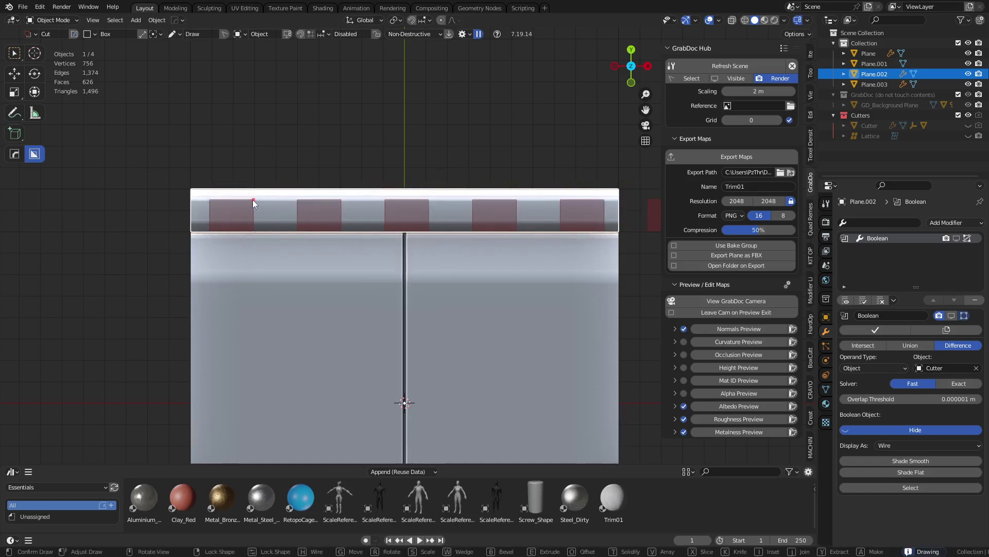
pyautogui.keyDown('shift'); pyautogui.moveTo(252, 199); pyautogui.dragTo(244, 186); pyautogui.keyUp('shift')
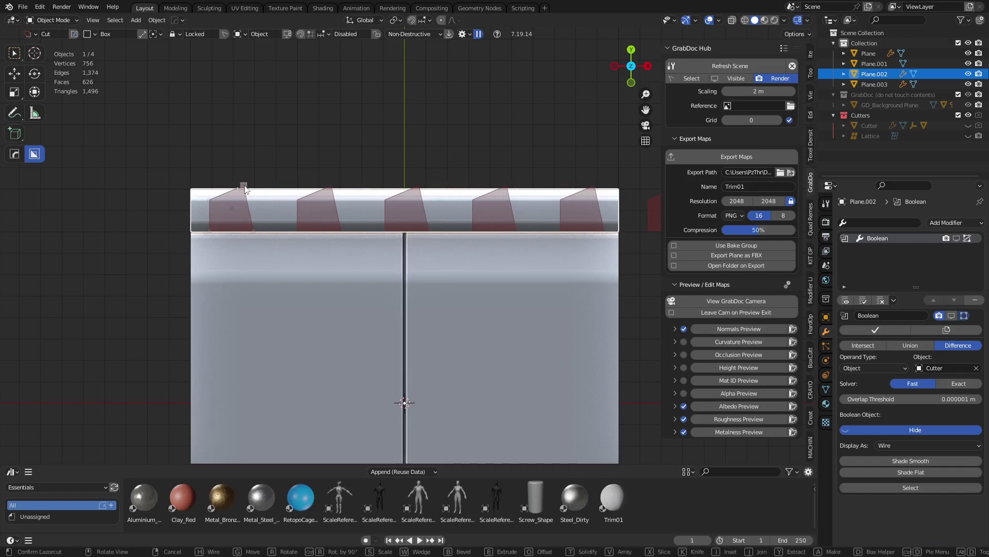
pyautogui.rightClick(329, 197)
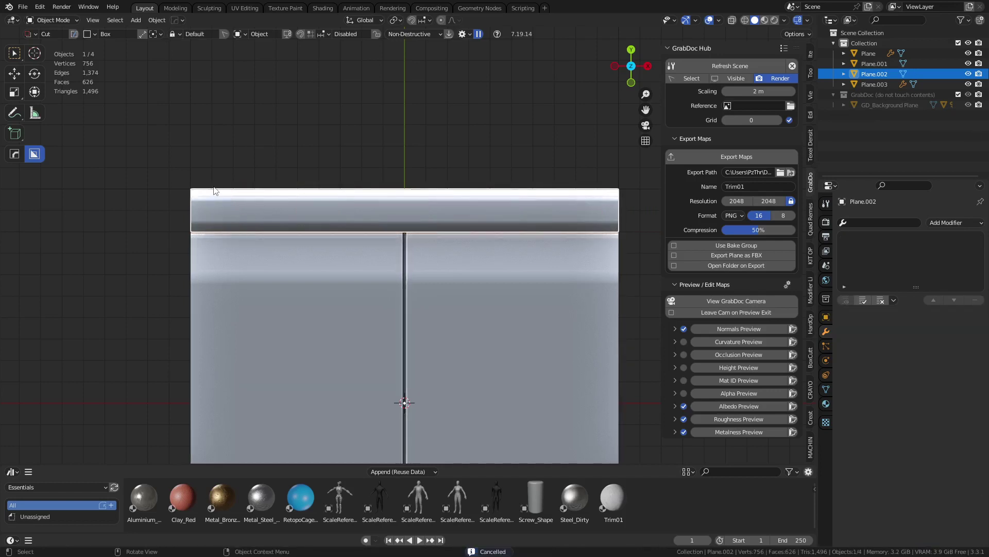
# Step: Cut narrow box notches across the +Y outer strip using a 7-count array with a 0.25888 m constant X offset
pyautogui.moveTo(214, 183); pyautogui.dragTo(231, 239)
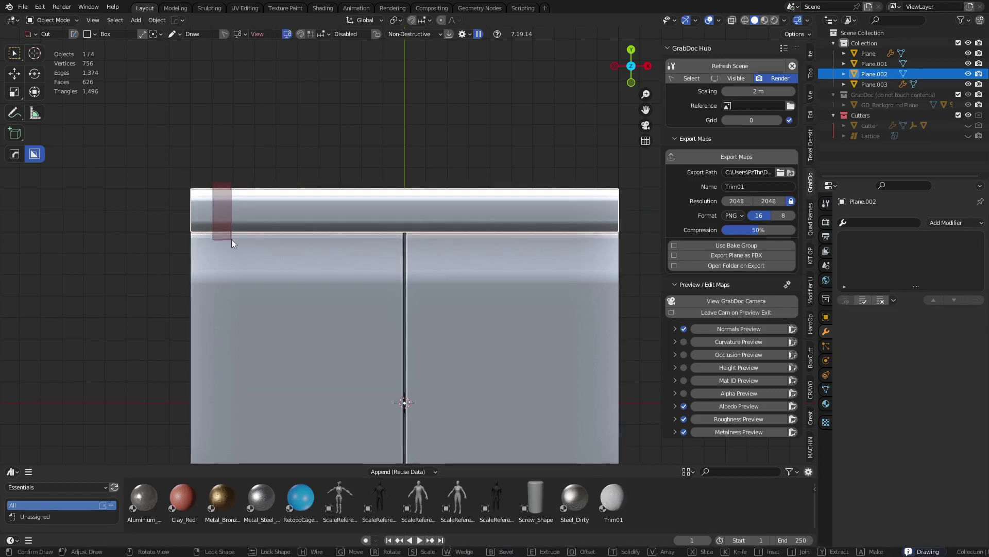
pyautogui.press('v')
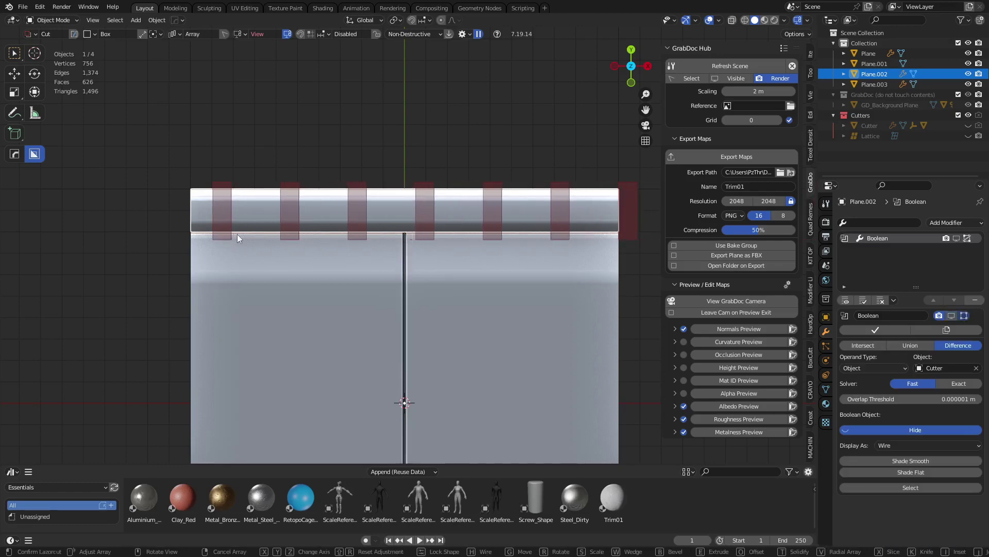
pyautogui.click(242, 235)
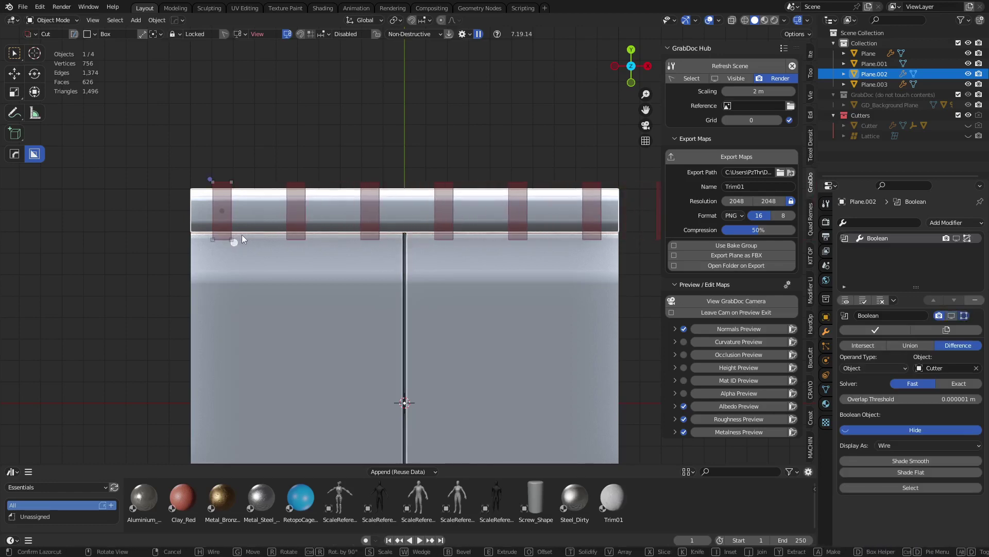
pyautogui.click(305, 132)
# Step: Raise the arrayed cutter along Z by about 0.09 m to make the notches in the outer strip shallower
pyautogui.moveTo(300, 176); pyautogui.dragTo(397, 193, button='middle')
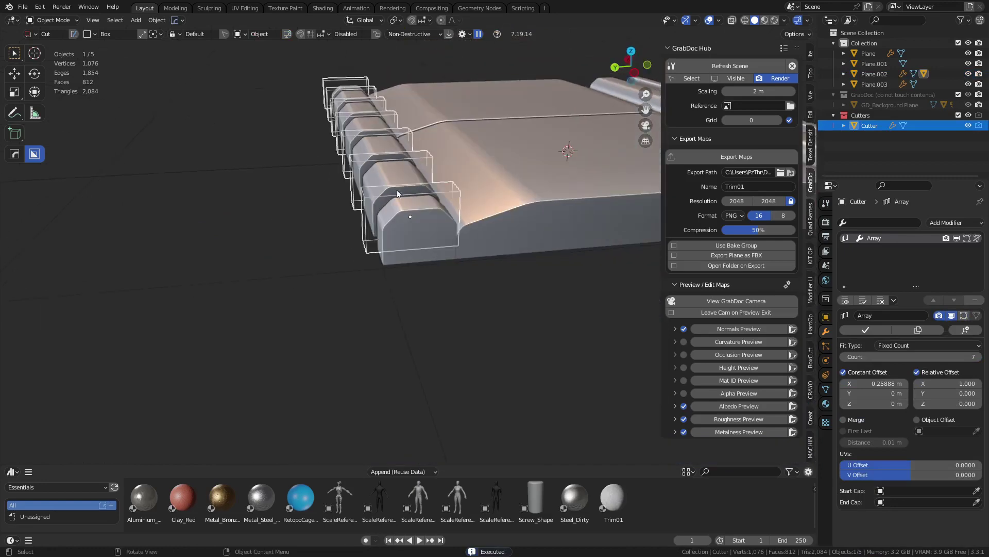
pyautogui.press('g')
pyautogui.press('z')
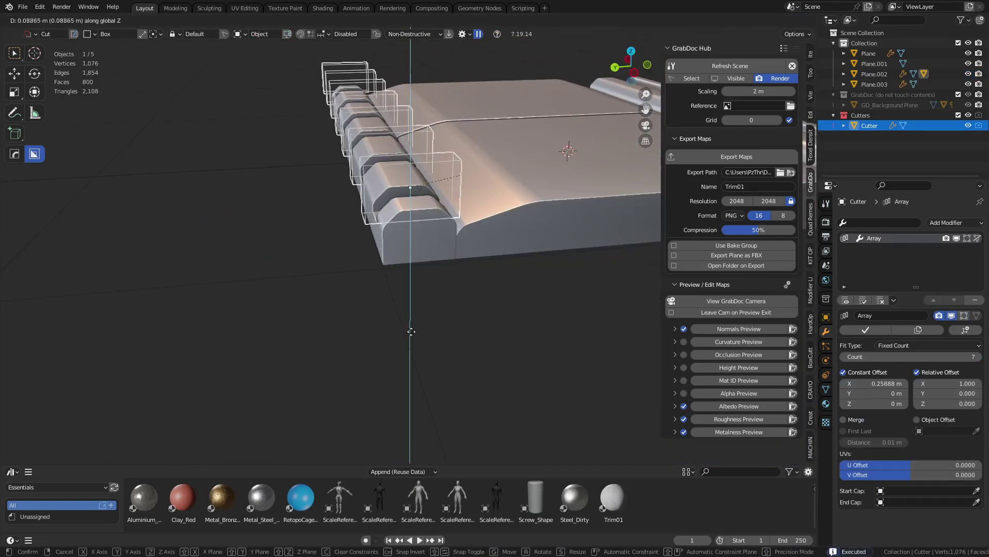
pyautogui.click(419, 194)
pyautogui.moveTo(418, 194); pyautogui.dragTo(502, 294, button='middle')
pyautogui.hotkey('ctrl', 'Tab')
pyautogui.click(549, 302)
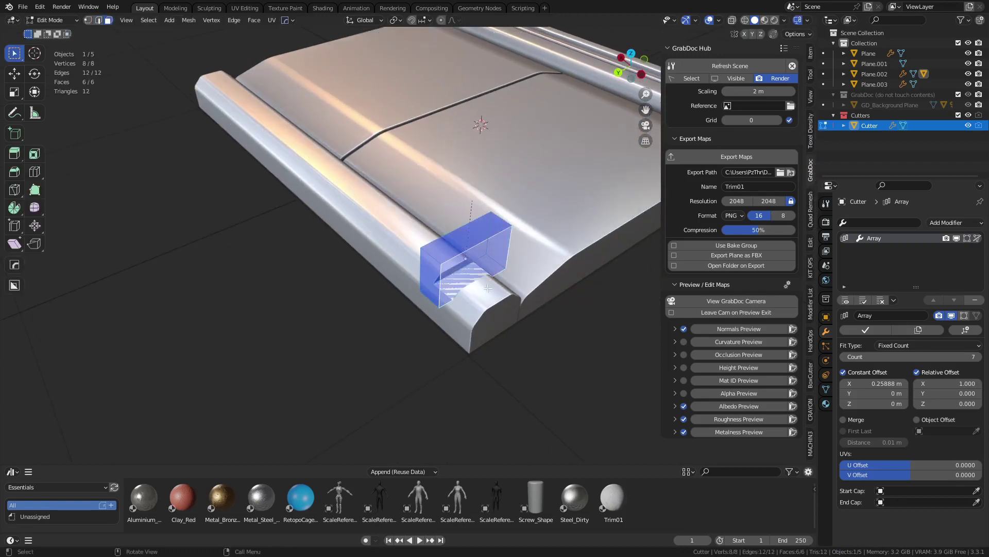
pyautogui.click(468, 281)
pyautogui.hotkey('alt', 'z')
pyautogui.click(471, 289)
pyautogui.hotkey('ctrl', 'Tab')
pyautogui.click(447, 330)
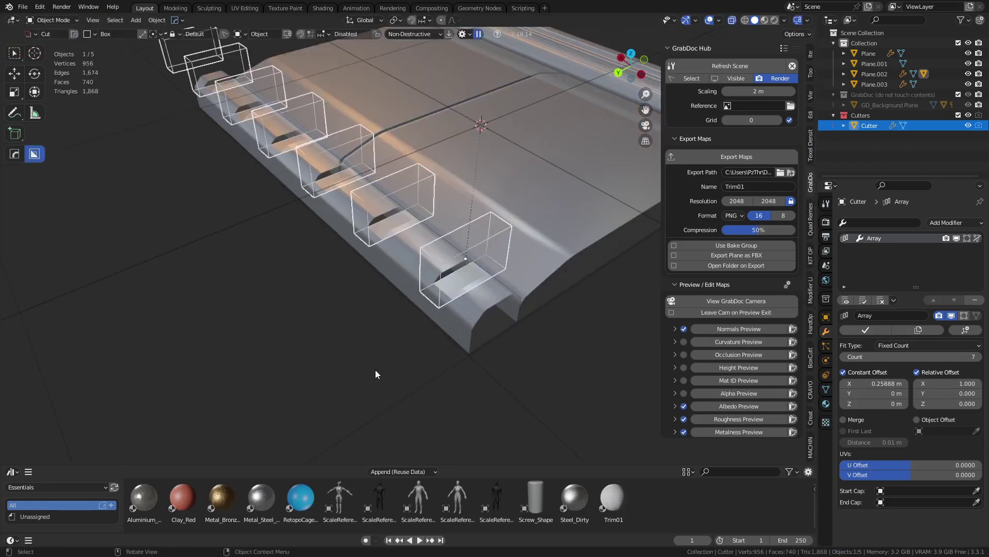
# Step: Clear the selection, turn X-ray off, and show the model's wireframe over the solid shading in top view
pyautogui.hotkey('alt', 'a')
pyautogui.hotkey('shift', 'z')
pyautogui.hotkey('alt', 'z')
pyautogui.moveTo(420, 348); pyautogui.dragTo(329, 387, button='middle')
# Step: Enable Leave Cam on Preview Exit for the GrabDoc map previews
pyautogui.keyDown('shift'); pyautogui.moveTo(282, 241); pyautogui.dragTo(301, 263, button='middle'); pyautogui.keyUp('shift')
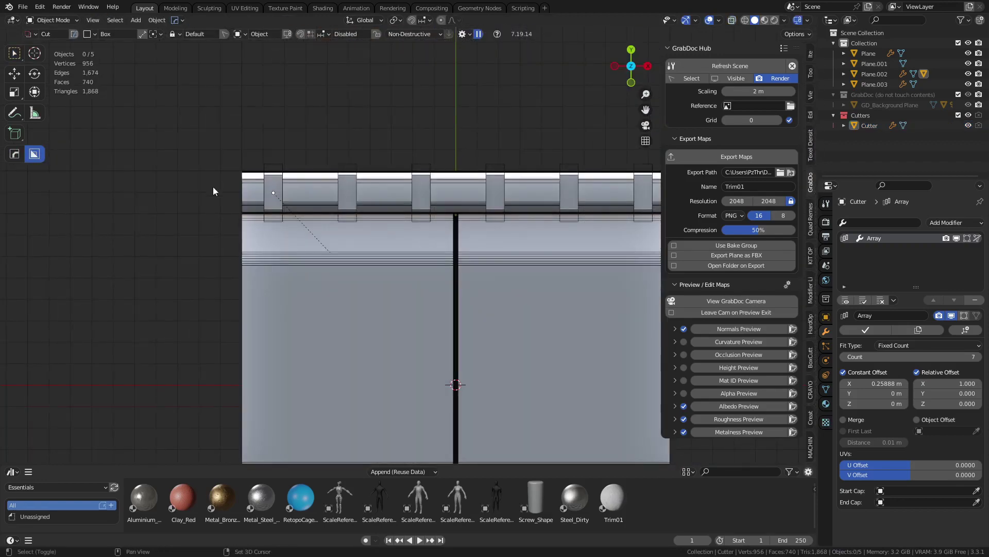
pyautogui.keyDown('shift'); pyautogui.moveTo(212, 187); pyautogui.dragTo(256, 225, button='middle'); pyautogui.keyUp('shift')
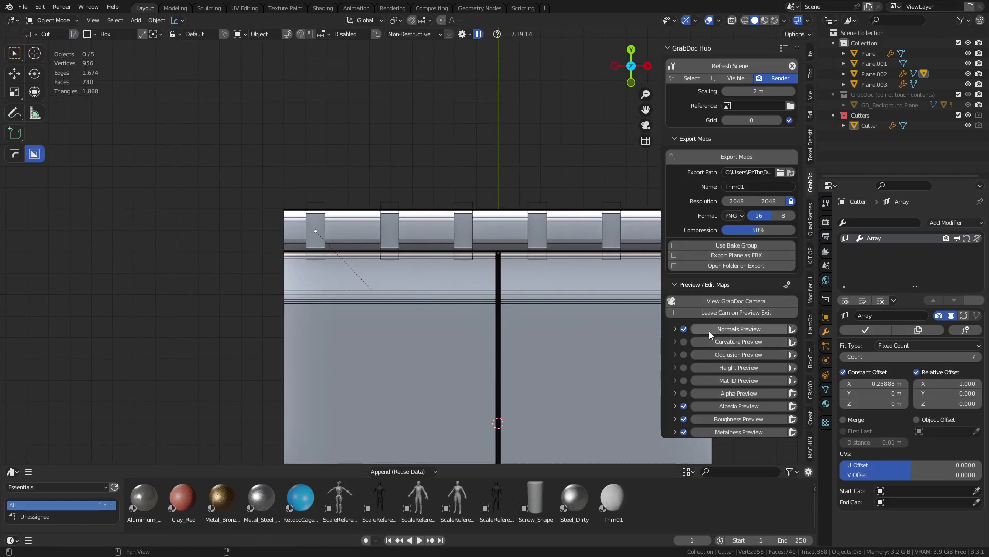
pyautogui.click(672, 313)
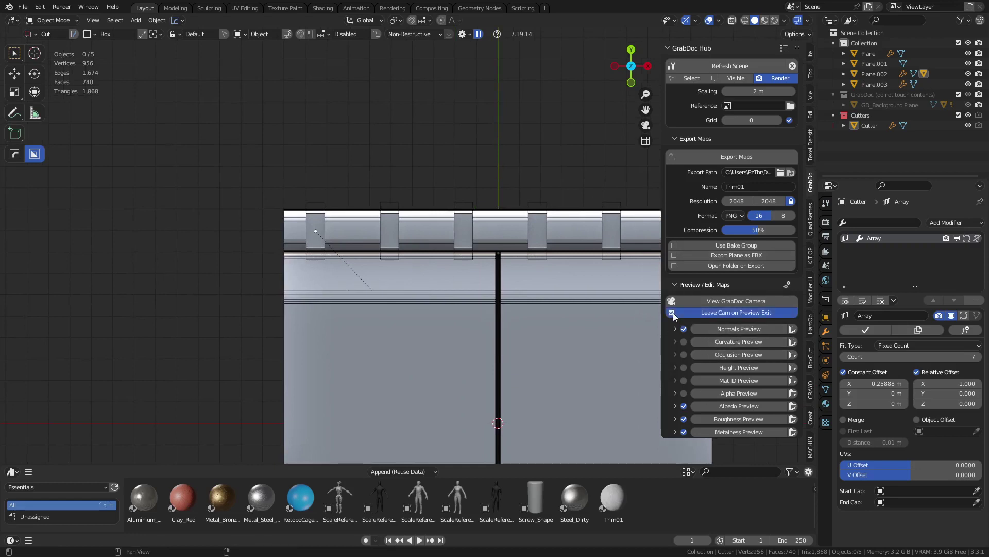
# Step: Preview the normals map and examine the notched outer strip up close before leaving the preview
pyautogui.click(734, 327)
pyautogui.click(720, 407)
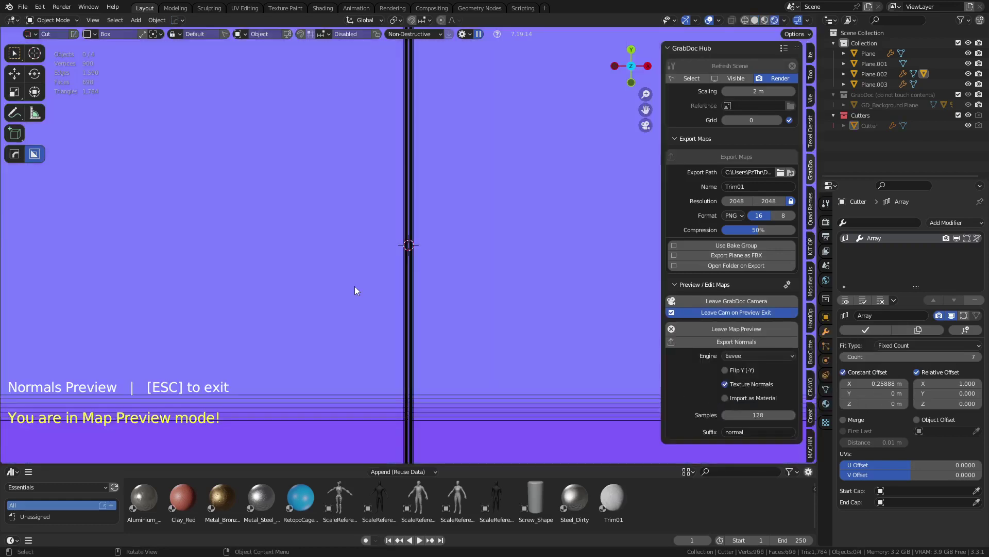
pyautogui.scroll(8, 369, 227)
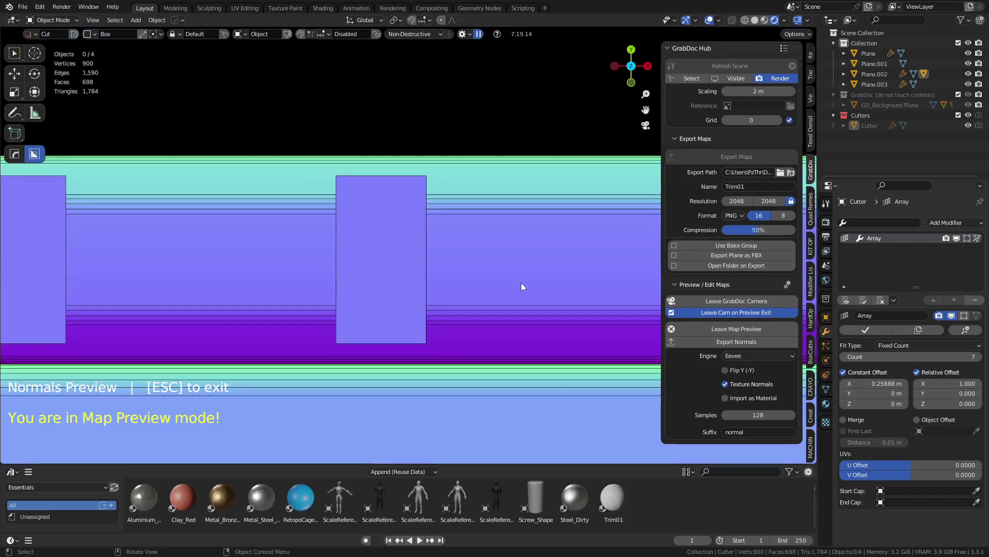
pyautogui.press('Escape')
# Step: Taper the outer-strip notch cutter by scaling its bottom face along X to about 0.48
pyautogui.moveTo(498, 293); pyautogui.dragTo(339, 304, button='middle')
pyautogui.click(397, 329)
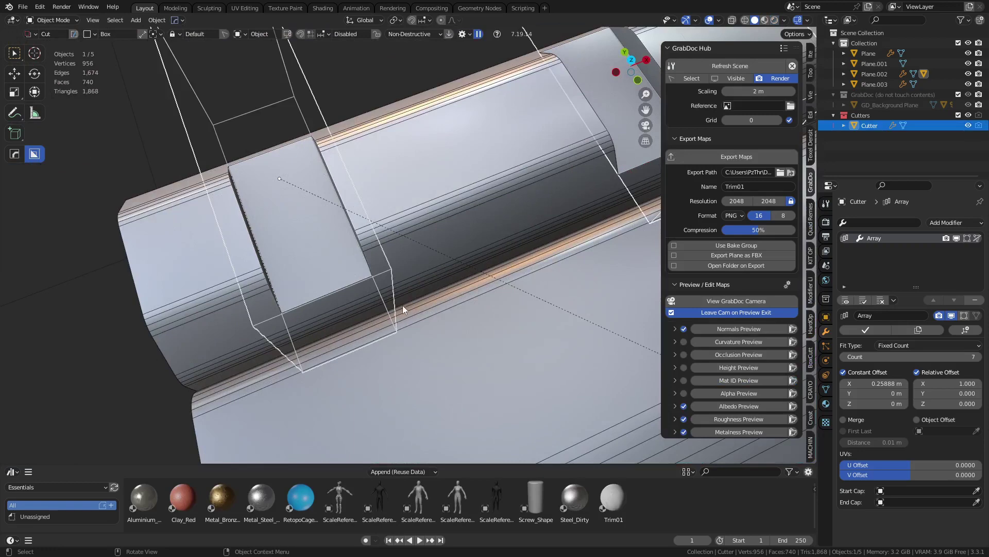
pyautogui.press('Tab')
pyautogui.moveTo(403, 305); pyautogui.dragTo(544, 283, button='middle')
pyautogui.press('s')
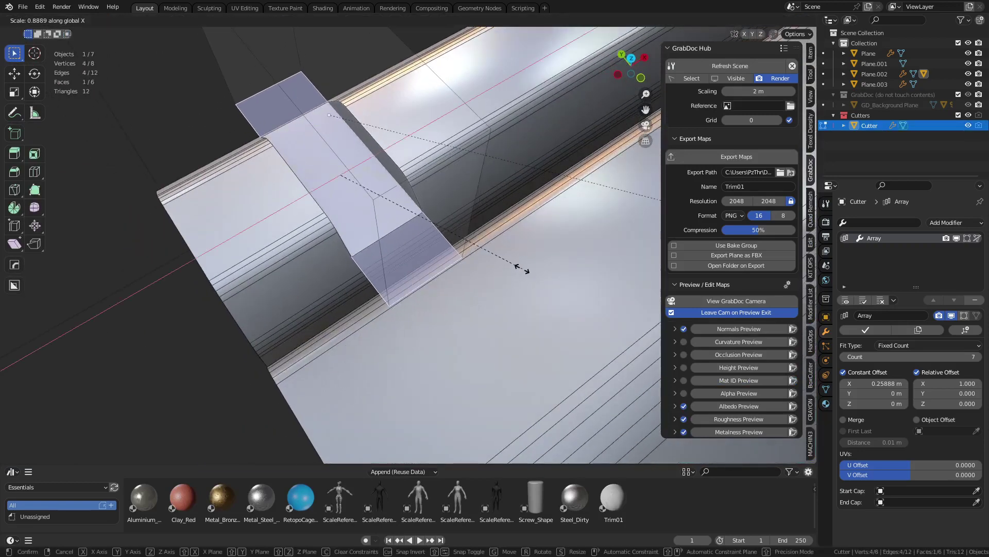
pyautogui.press('x')
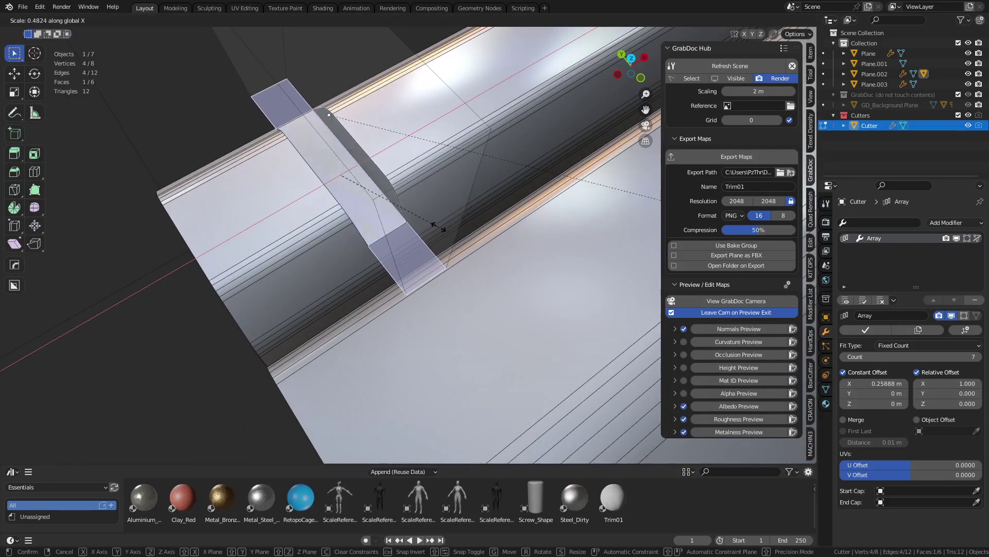
pyautogui.click(438, 226)
# Step: Try to lower the notch cutter's wide upper face along Z by about 0.13 m
pyautogui.hotkey('ctrl', 'z')
pyautogui.press('g')
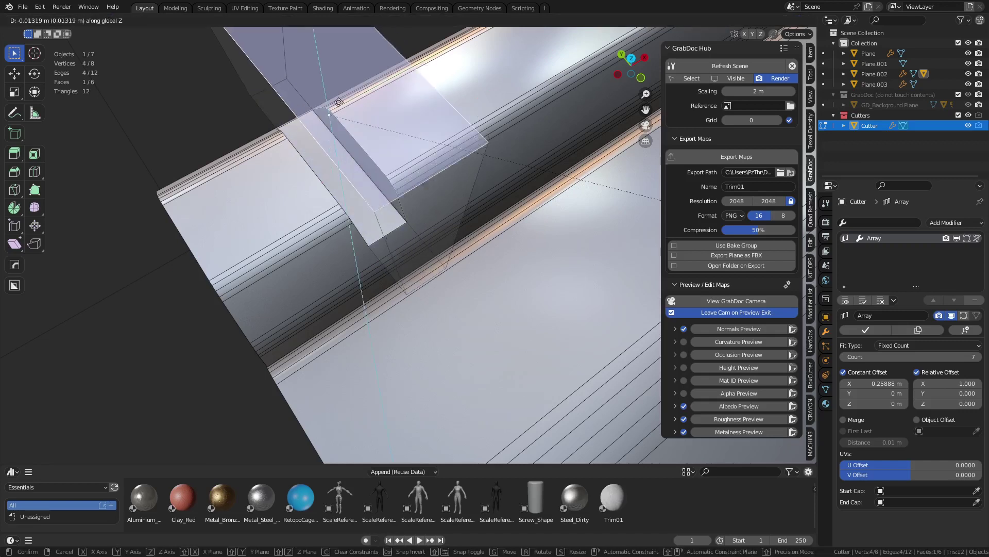
pyautogui.press('z')
pyautogui.click(371, 184)
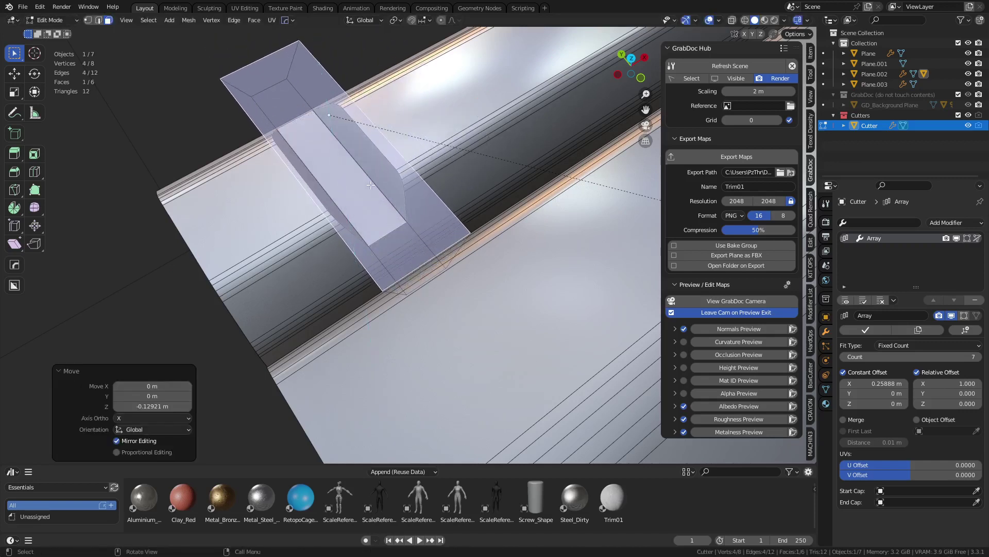
pyautogui.hotkey('ctrl', 'z')
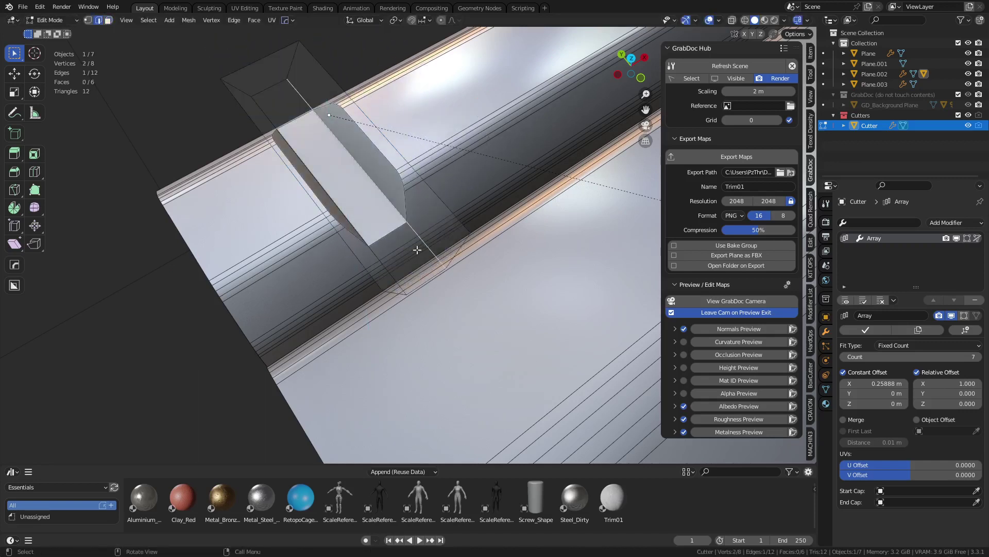
# Step: Finish editing the notch cutter's mesh and return to Object Mode
pyautogui.moveTo(422, 241); pyautogui.dragTo(309, 265, button='middle')
pyautogui.hotkey('ctrl', 'Tab')
pyautogui.click(301, 269)
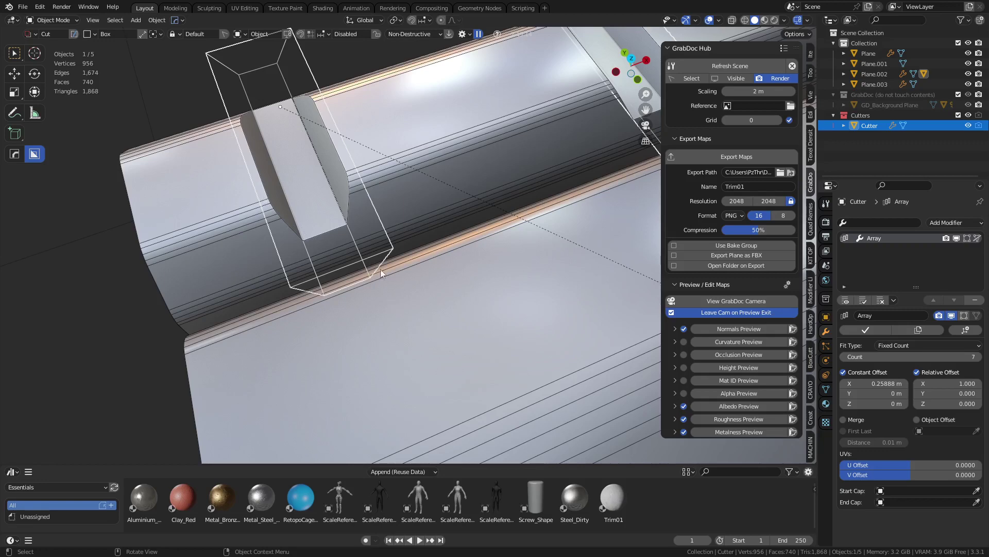
pyautogui.moveTo(351, 176); pyautogui.dragTo(465, 244, button='middle')
pyautogui.click(463, 246)
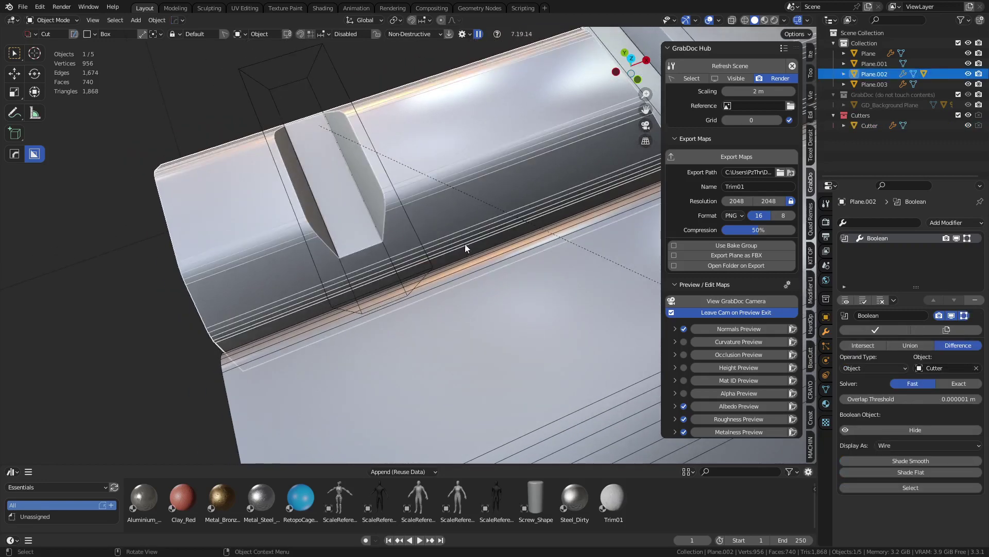
pyautogui.press('q')
pyautogui.click(459, 258)
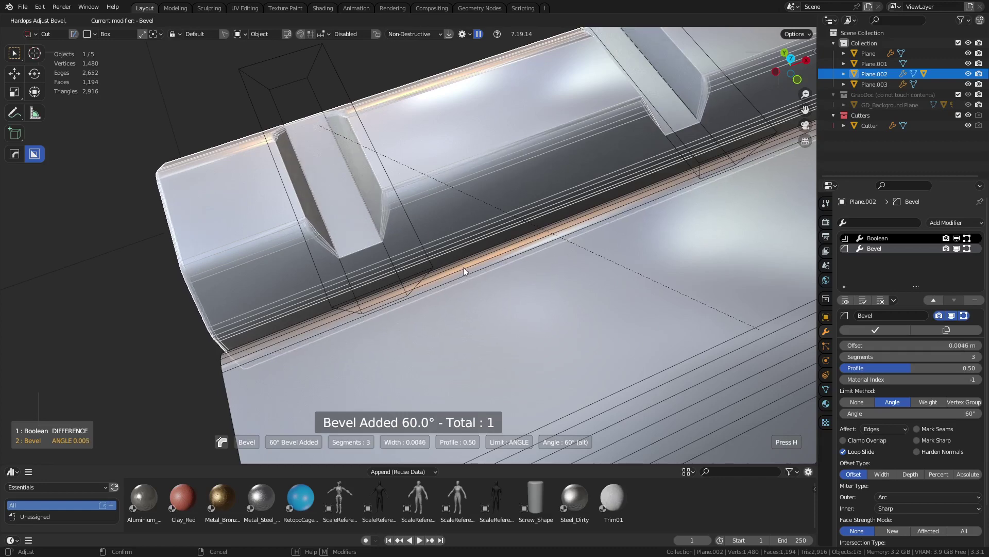
pyautogui.rightClick(462, 267)
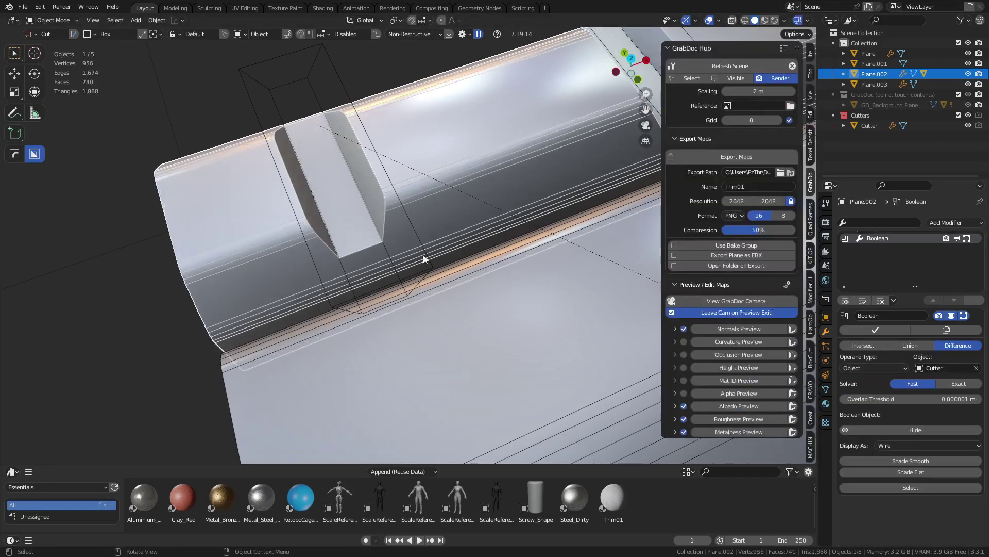
# Step: Raise the arrayed notch cutter along Z by about 0.008 m
pyautogui.click(423, 247)
pyautogui.press('g')
pyautogui.press('z')
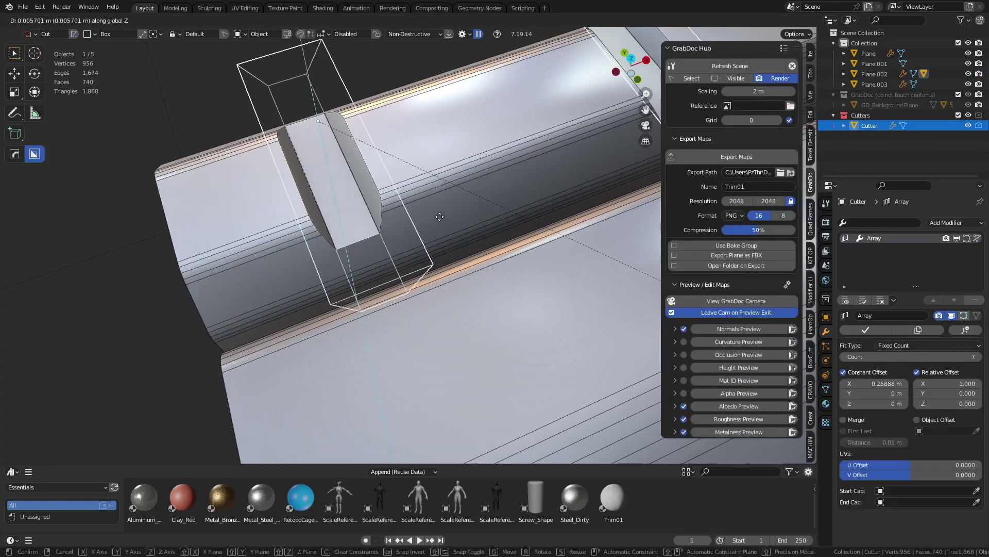
pyautogui.click(458, 199)
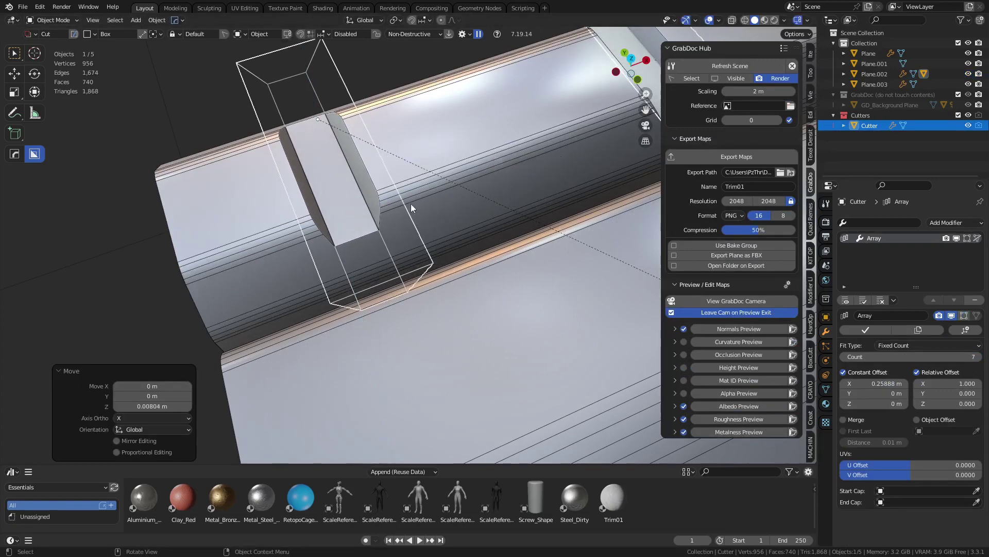
# Step: Add a HardOps bevel to the notched outer strip with 3 segments, a 30° angle limit and about 0.0037 m offset
pyautogui.click(354, 255)
pyautogui.moveTo(354, 255); pyautogui.dragTo(399, 255, button='middle')
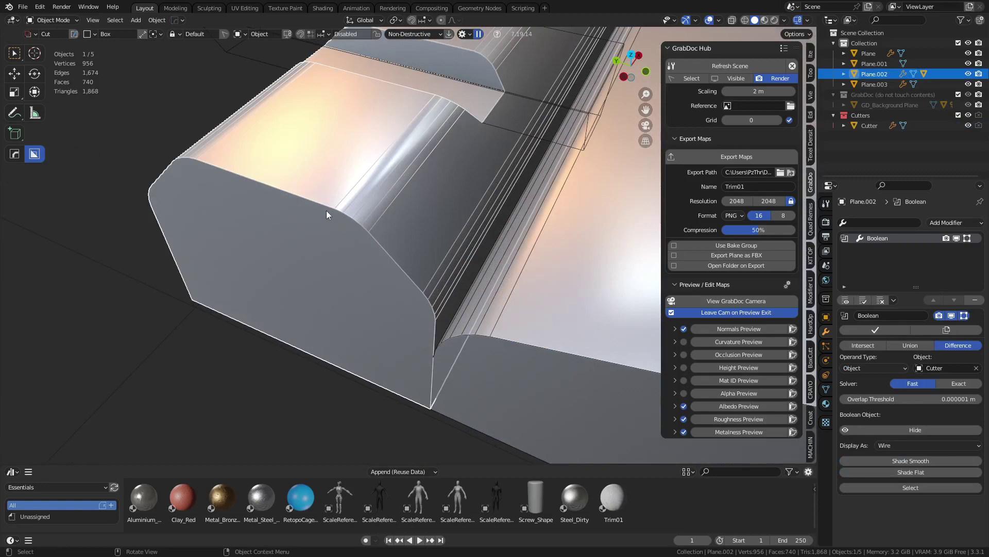
pyautogui.moveTo(436, 270); pyautogui.dragTo(396, 300, button='middle')
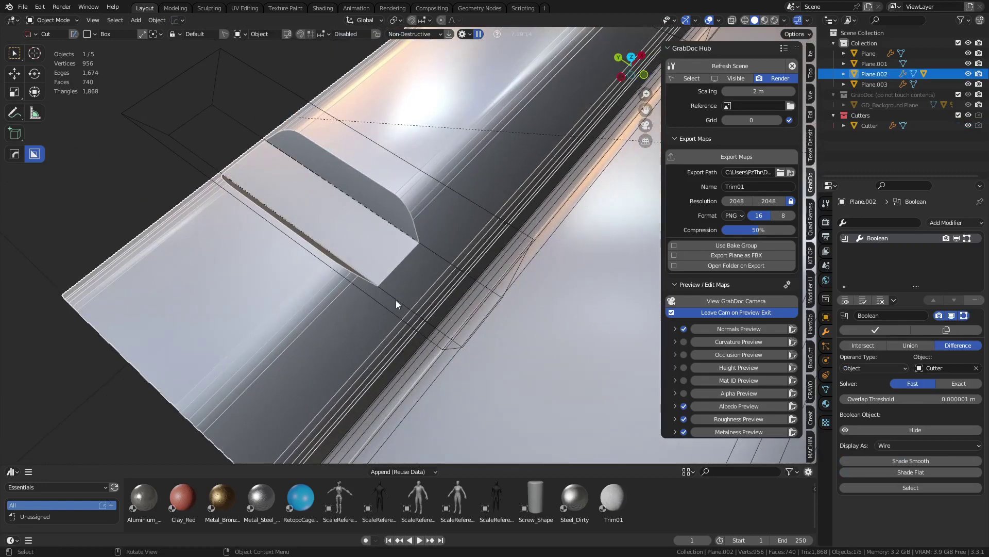
pyautogui.press('q')
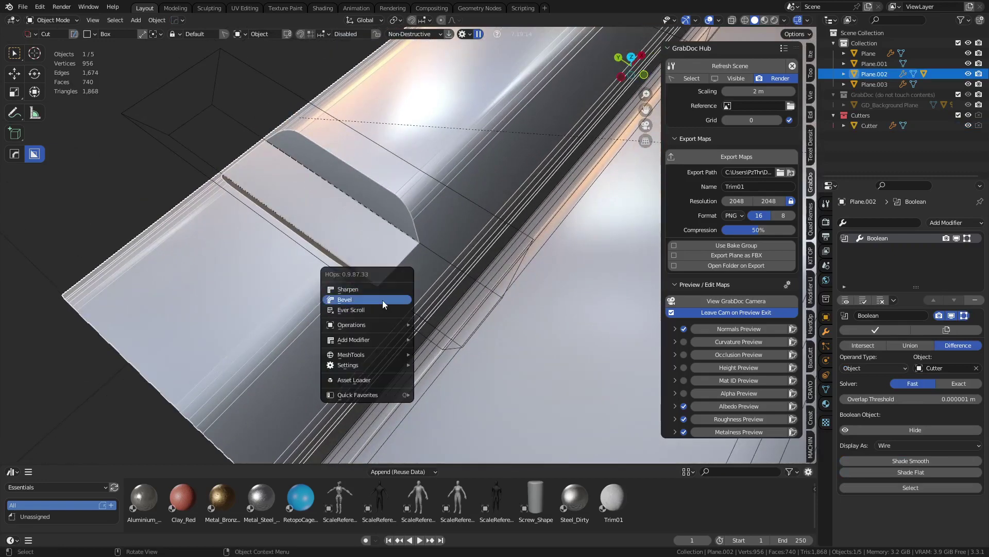
pyautogui.click(383, 300)
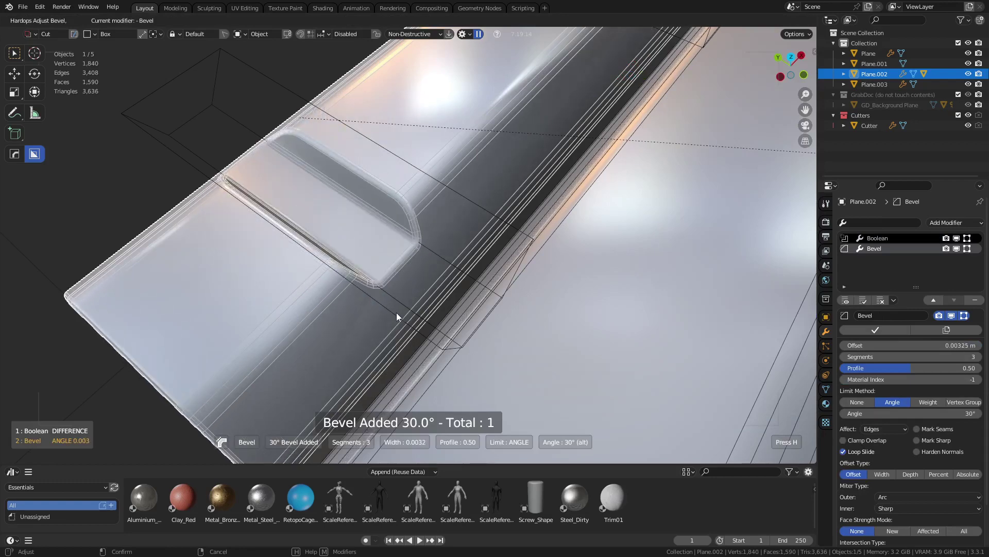
pyautogui.click(396, 312)
pyautogui.press('n')
pyautogui.moveTo(401, 308); pyautogui.dragTo(421, 279, button='middle')
# Step: Delete the end-cap faces at both ends of the notched outer strip and return to Object Mode
pyautogui.press('Tab')
pyautogui.press('3')
pyautogui.click(341, 290)
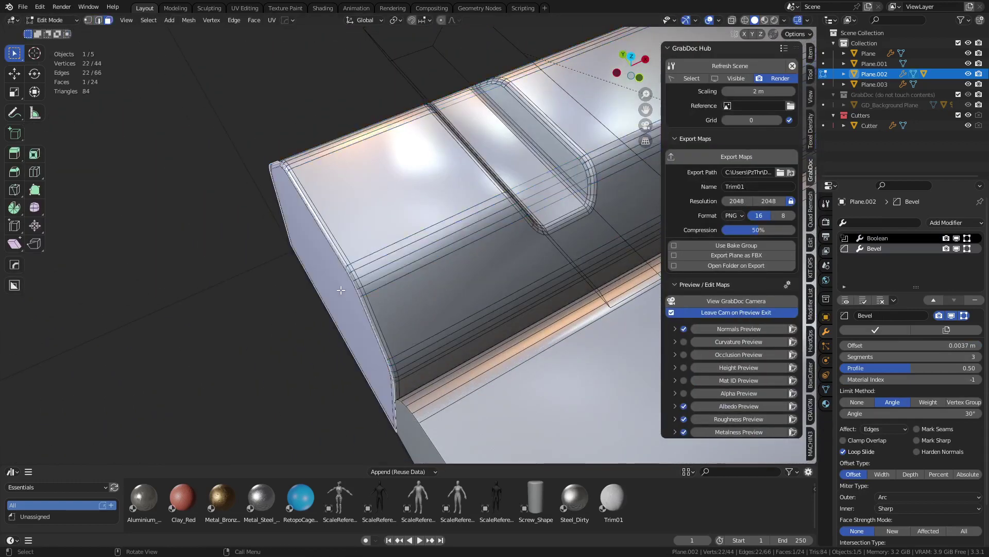
pyautogui.moveTo(460, 272); pyautogui.dragTo(419, 273, button='middle')
pyautogui.press('x')
pyautogui.click(390, 310)
pyautogui.click(441, 334)
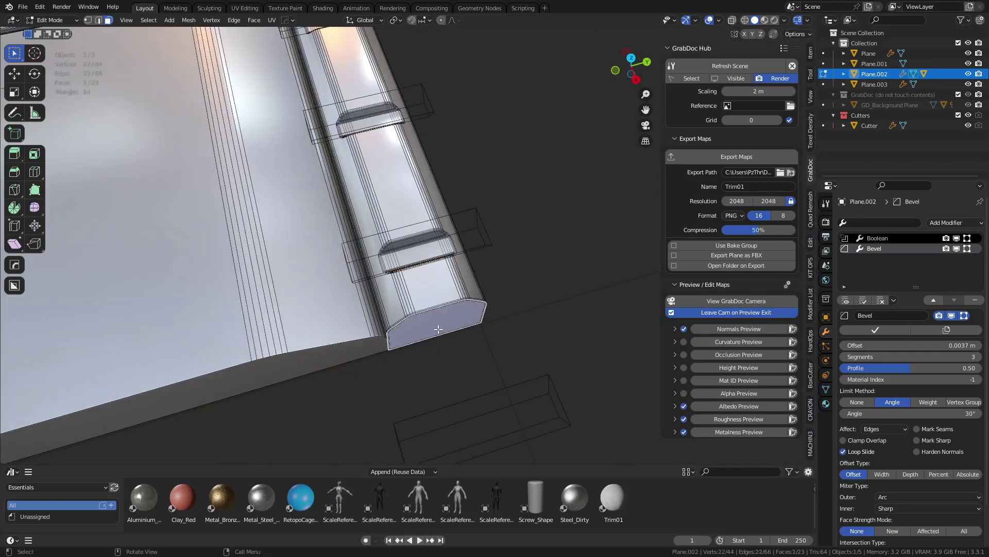
pyautogui.press('x')
pyautogui.click(438, 329)
pyautogui.moveTo(463, 325); pyautogui.dragTo(446, 312, button='middle')
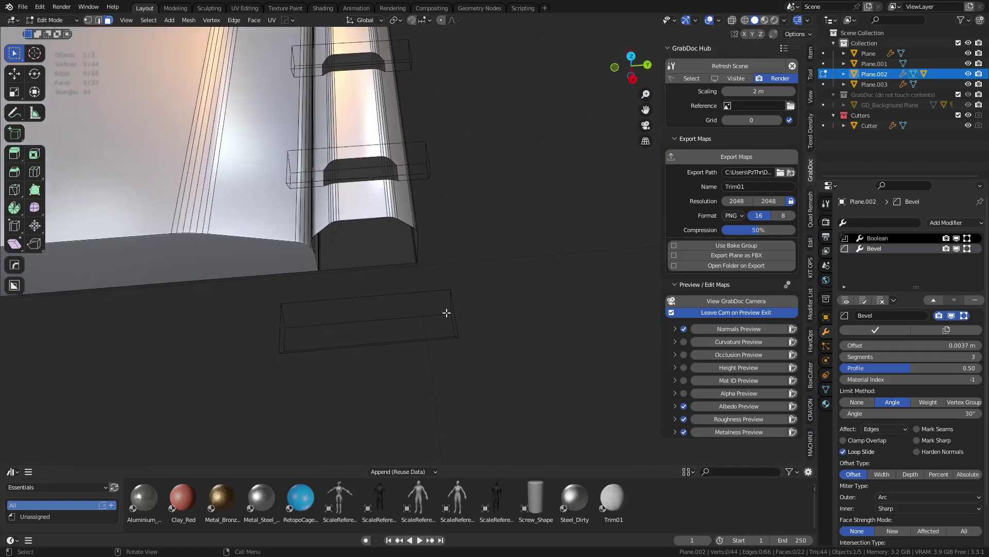
pyautogui.press('Tab')
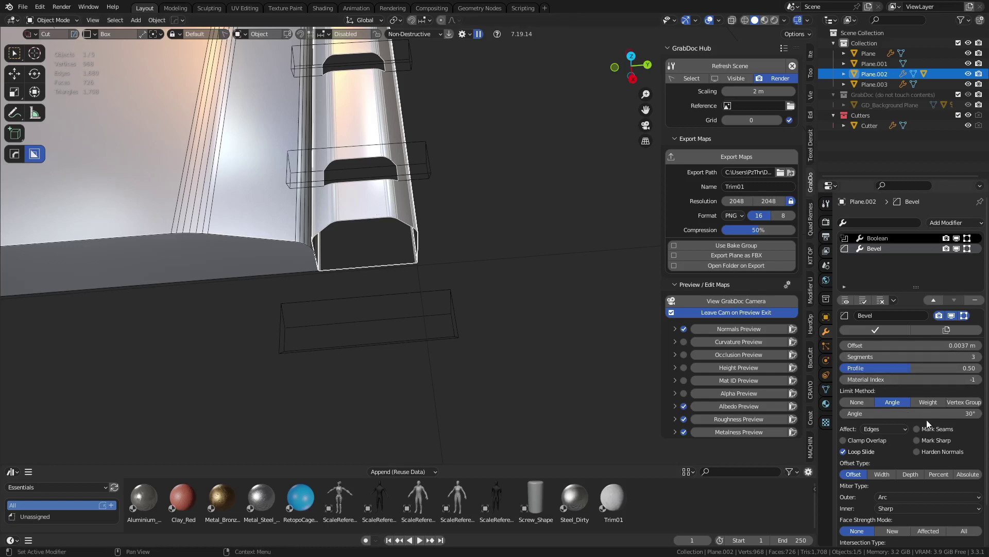
# Step: Set the notched strip's Boolean modifier solver to Exact
pyautogui.click(905, 240)
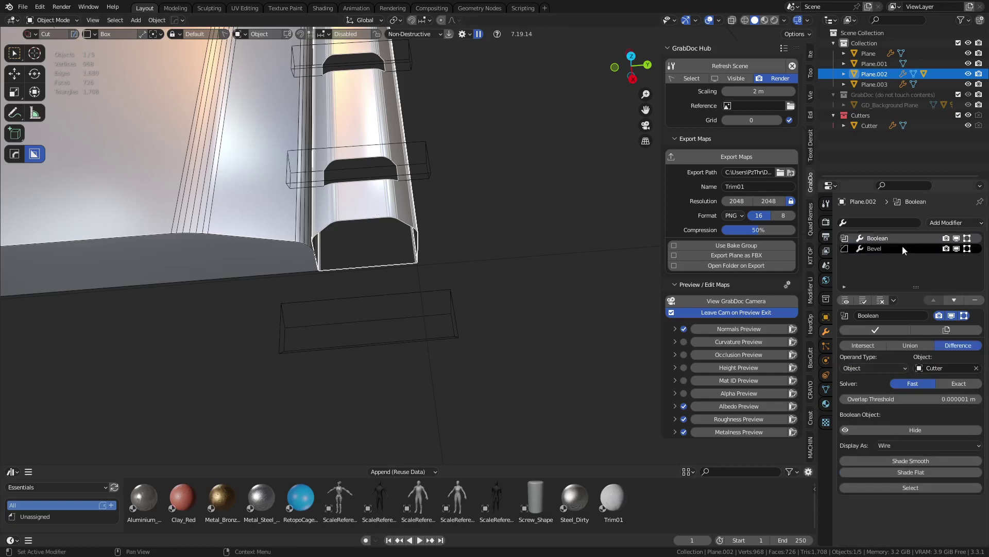
pyautogui.click(947, 387)
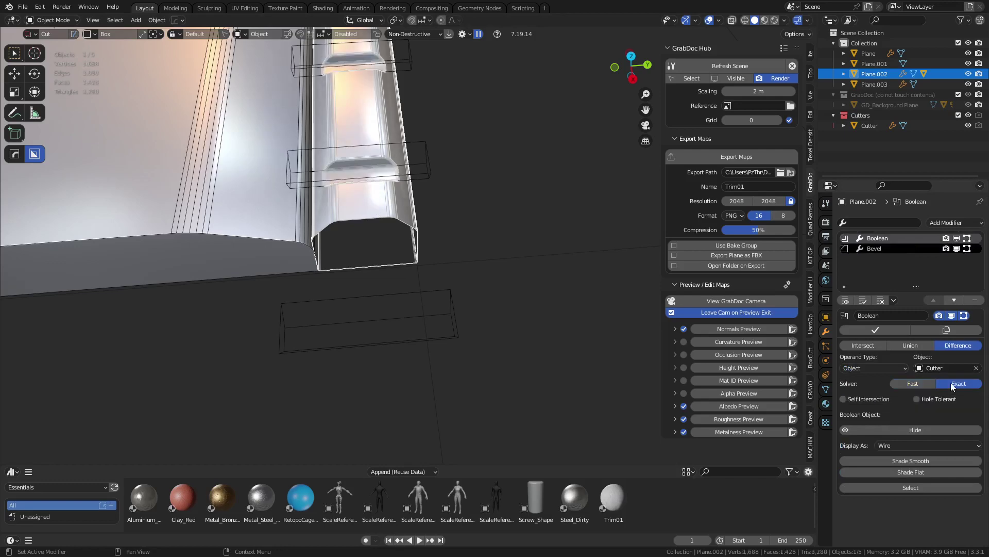
pyautogui.moveTo(397, 259); pyautogui.dragTo(487, 327, button='middle')
pyautogui.scroll(3, 488, 328)
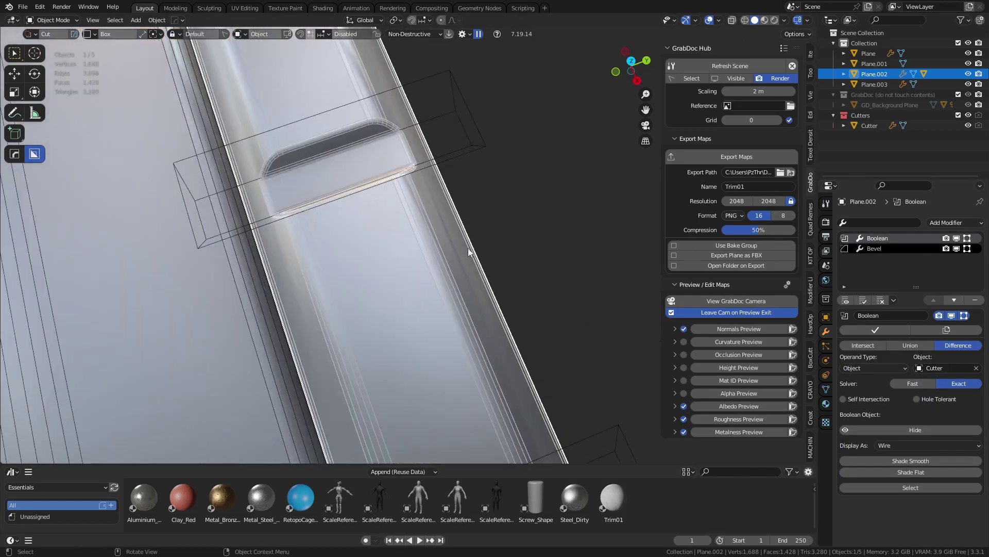
# Step: Clear the selection and turn off the wireframe shown over the shaded model
pyautogui.click(496, 206)
pyautogui.scroll(-4, 463, 227)
pyautogui.hotkey('shift', 'w')
pyautogui.moveTo(439, 243); pyautogui.dragTo(574, 193, button='middle')
pyautogui.scroll(-2, 440, 339)
pyautogui.keyDown('shift'); pyautogui.moveTo(449, 368); pyautogui.dragTo(495, 266, button='middle'); pyautogui.keyUp('shift')
# Step: Cut a narrow box groove along the full length of the rounded Plane.001 strip from top view
pyautogui.click(426, 289)
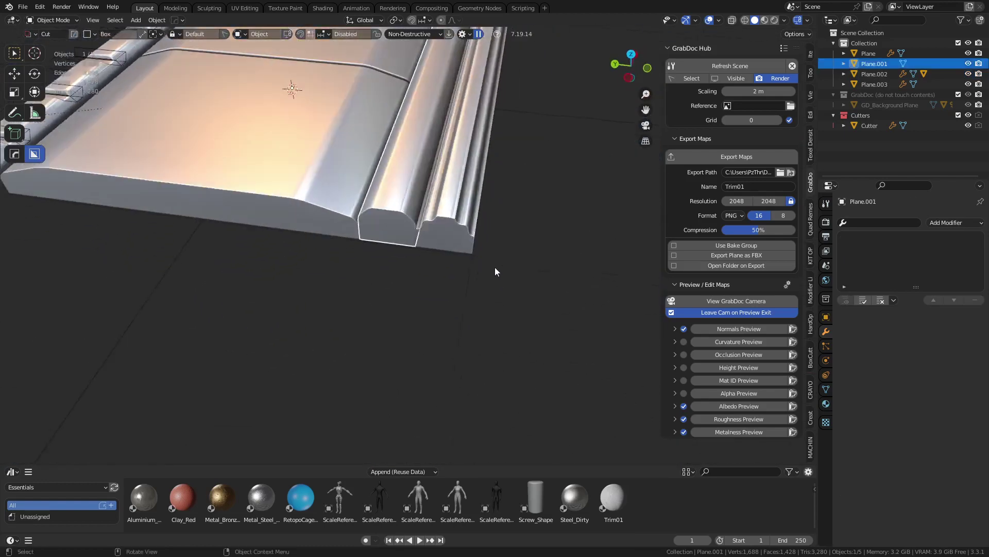
pyautogui.scroll(5, 466, 339)
pyautogui.scroll(-5, 466, 339)
pyautogui.moveTo(474, 299); pyautogui.dragTo(360, 345, button='middle')
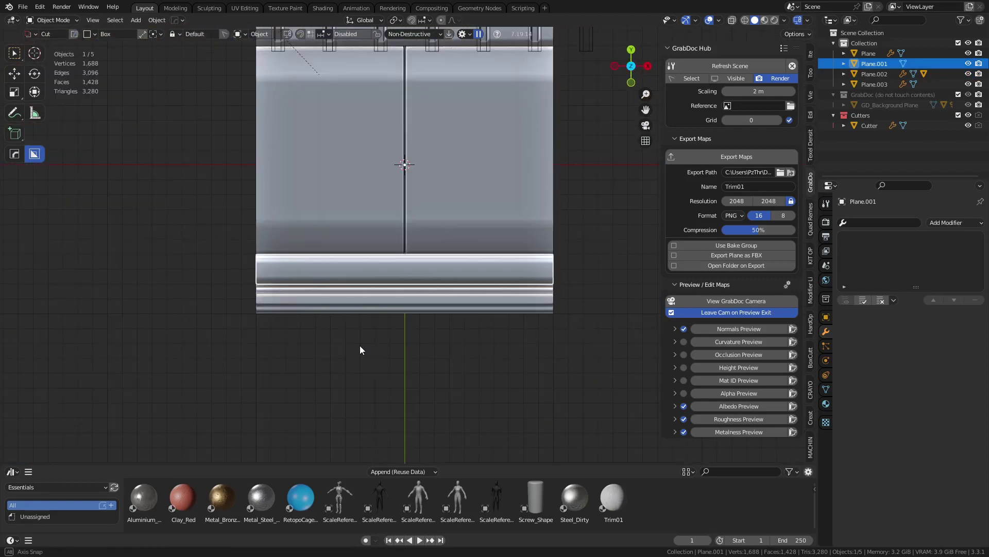
pyautogui.hotkey('ctrl', 'd')
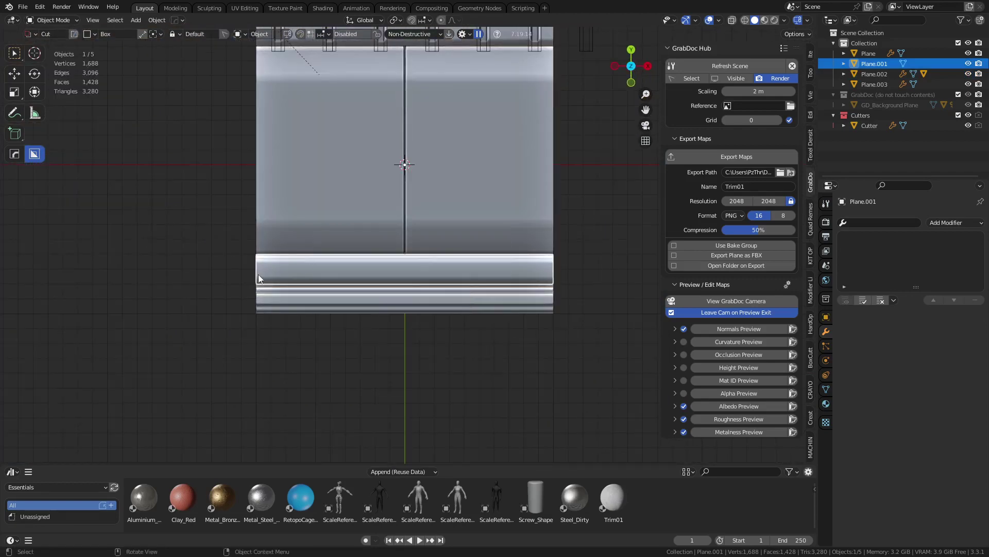
pyautogui.moveTo(249, 273); pyautogui.dragTo(560, 271)
pyautogui.moveTo(559, 271); pyautogui.dragTo(451, 206, button='middle')
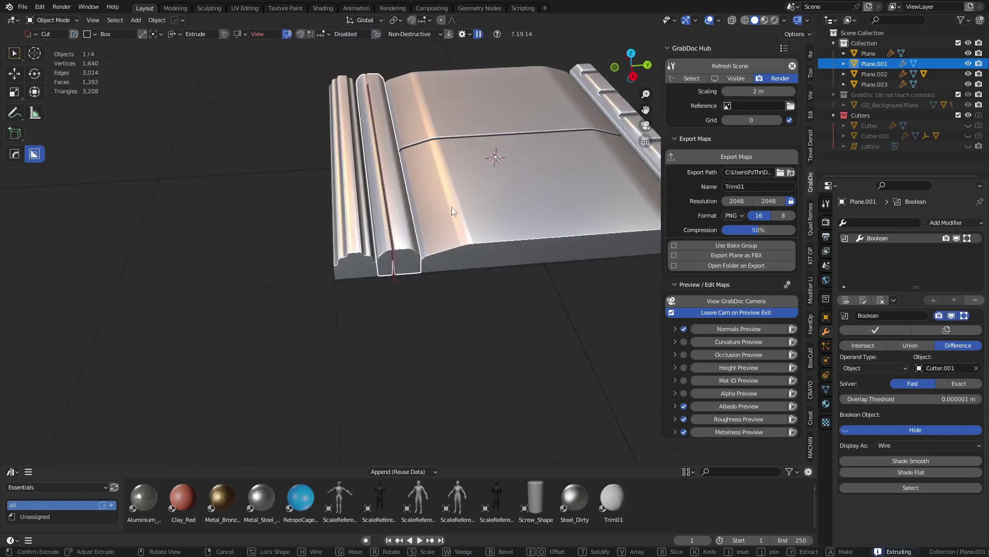
pyautogui.click(434, 145)
# Step: Reveal and select the hidden boolean cutter of the groove in the rounded strip
pyautogui.scroll(7, 420, 258)
pyautogui.press('q')
pyautogui.keyDown('shift'); pyautogui.moveTo(385, 303); pyautogui.dragTo(367, 323, button='middle'); pyautogui.keyUp('shift')
pyautogui.click(422, 306)
pyautogui.click(424, 308)
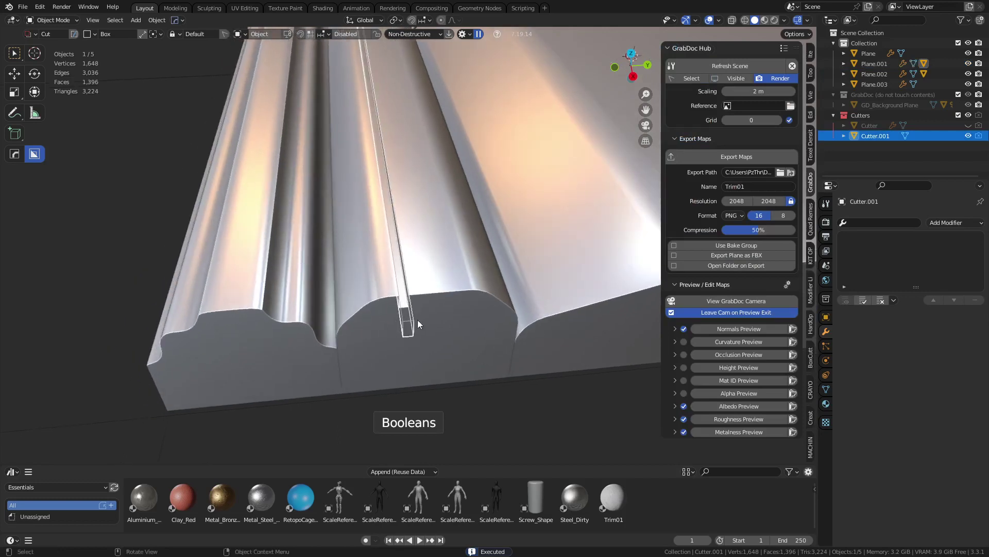
# Step: Widen the groove cutter by moving its long side faces outward along Y
pyautogui.press('Tab')
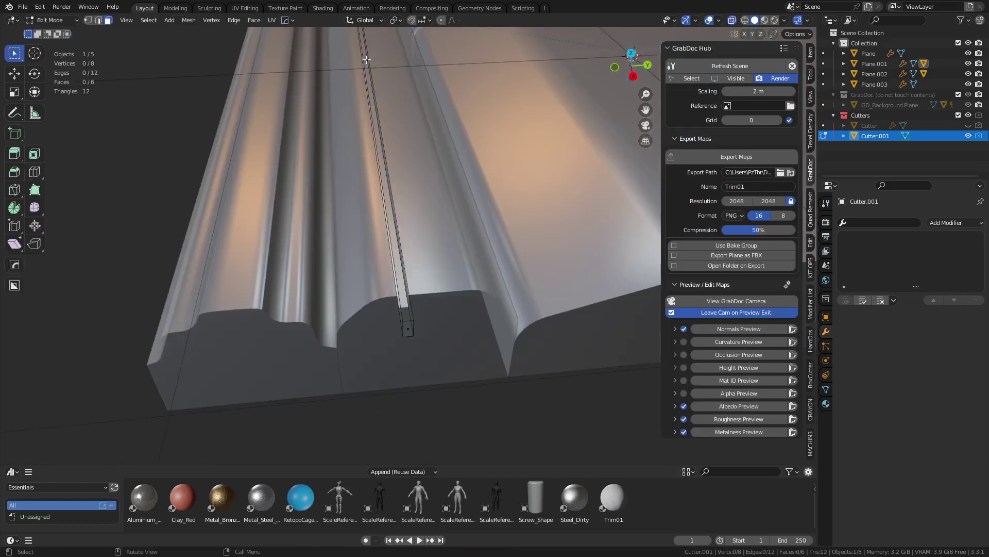
pyautogui.moveTo(411, 307); pyautogui.dragTo(460, 336, button='middle')
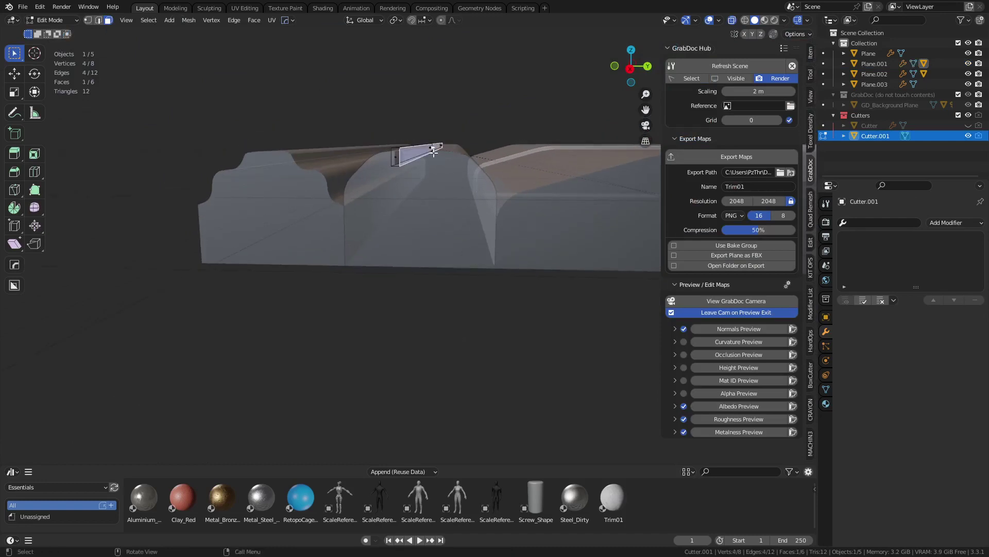
pyautogui.moveTo(434, 153); pyautogui.dragTo(472, 264, button='middle')
pyautogui.press('g')
pyautogui.press('y')
pyautogui.click(498, 243)
# Step: Taper the groove cutter by scaling its bottom face along Y to about 0.391
pyautogui.press('s')
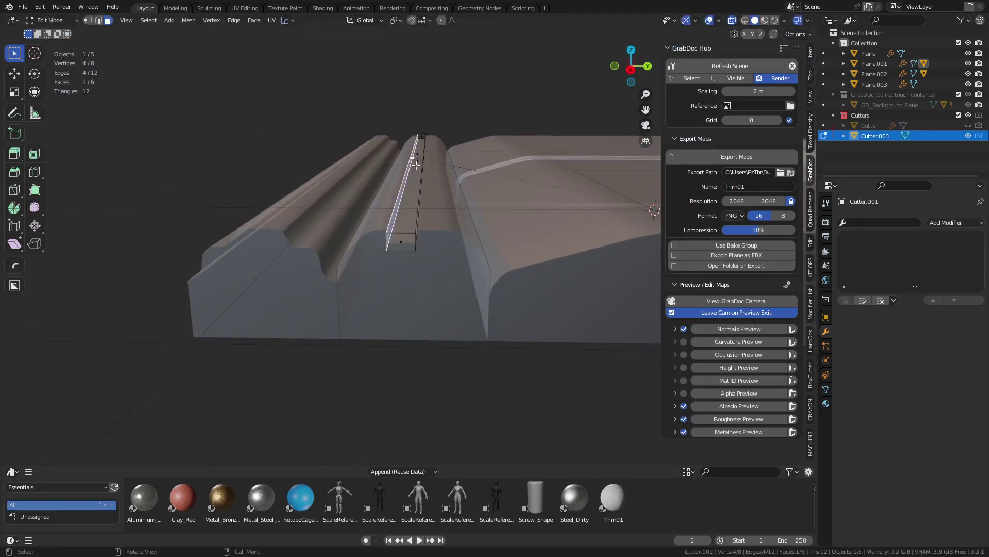
pyautogui.press('x')
pyautogui.press('y')
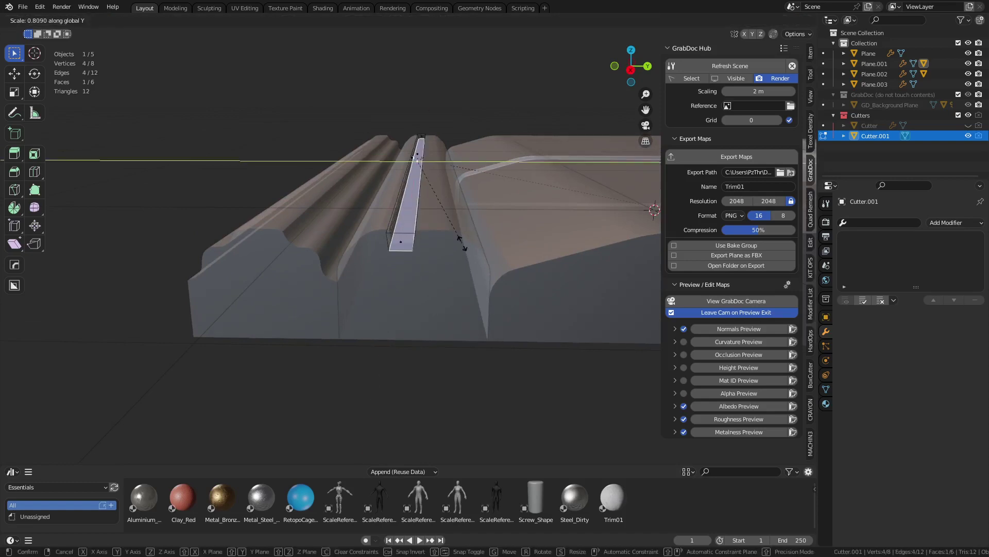
pyautogui.click(441, 249)
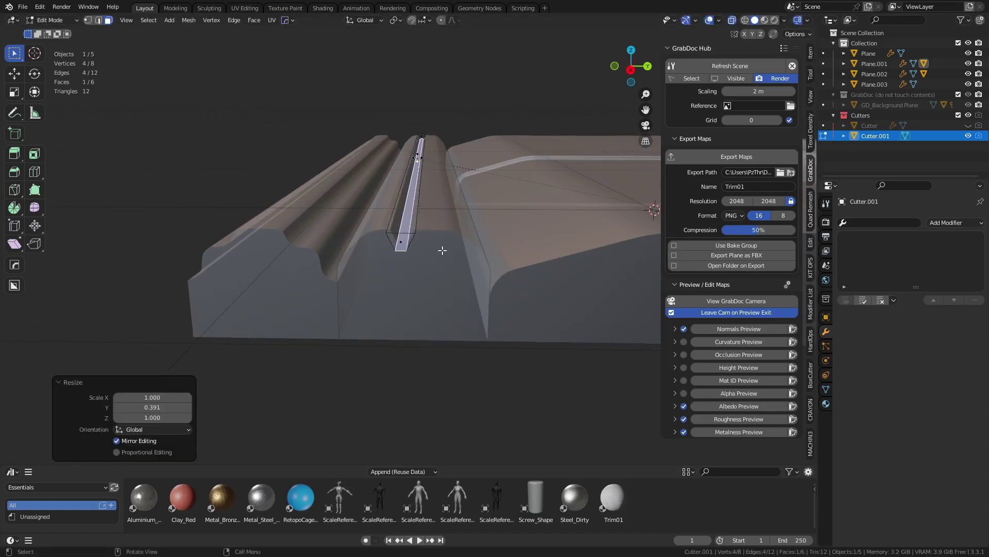
# Step: Shorten the whole groove cutter along X so that both ends stop short of the rounded strip's ends
pyautogui.moveTo(442, 250); pyautogui.dragTo(593, 369, button='middle')
pyautogui.press('s')
pyautogui.press('x')
pyautogui.rightClick(581, 362)
pyautogui.press('a')
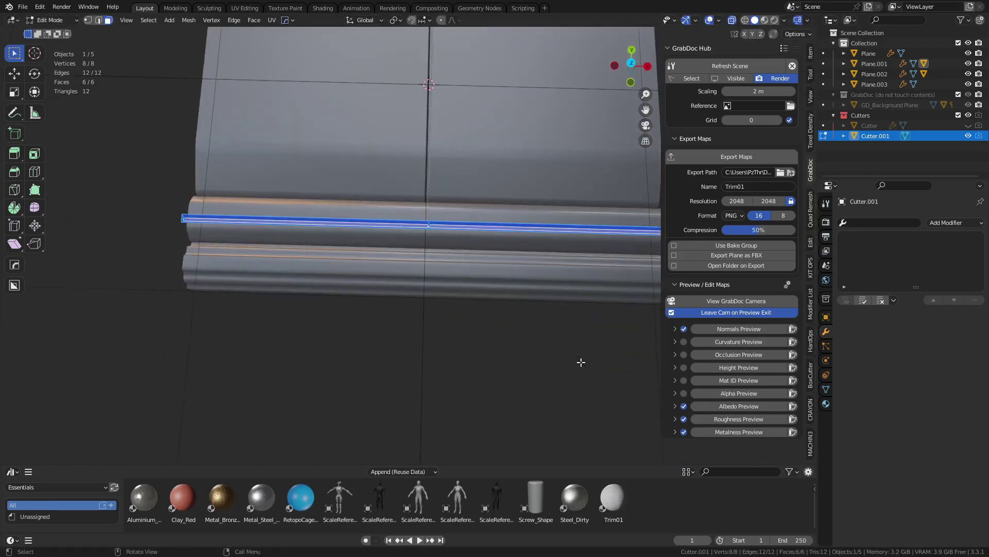
pyautogui.press('s')
pyautogui.press('x')
pyautogui.click(557, 353)
# Step: Scale down the bottom face of the groove cutter along X to slope the groove's ends
pyautogui.click(428, 225)
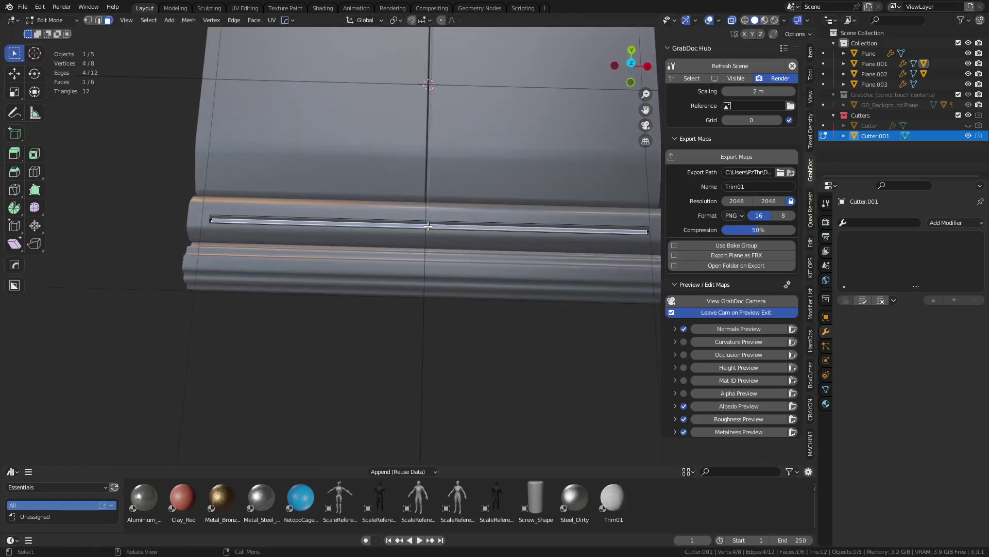
pyautogui.press('s')
pyautogui.press('x')
pyautogui.click(508, 314)
pyautogui.hotkey('ctrl', 'Tab')
pyautogui.click(436, 321)
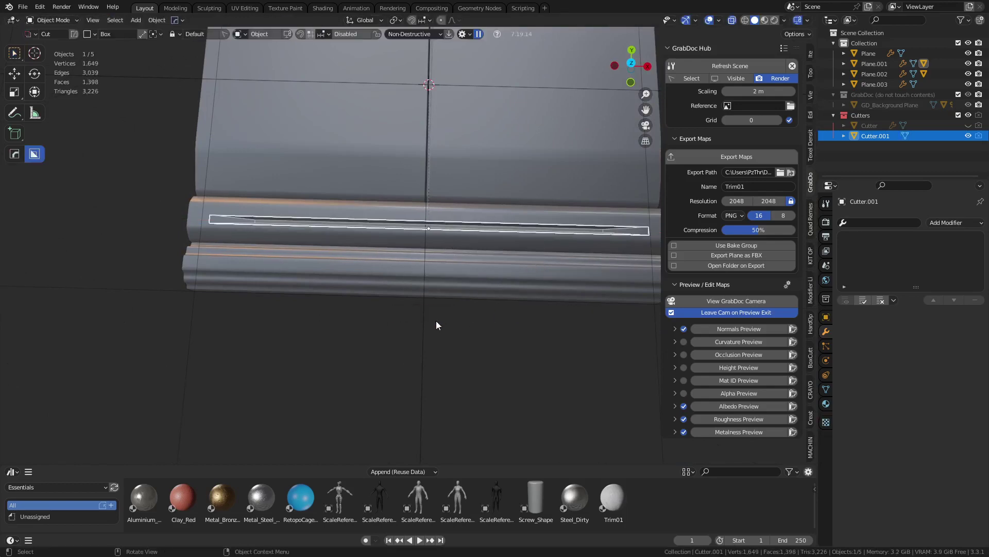
# Step: Widen the whole groove cutter along Y by a factor of about 1.444
pyautogui.hotkey('alt', 'z')
pyautogui.moveTo(422, 347); pyautogui.dragTo(542, 277, button='middle')
pyautogui.scroll(3, 533, 304)
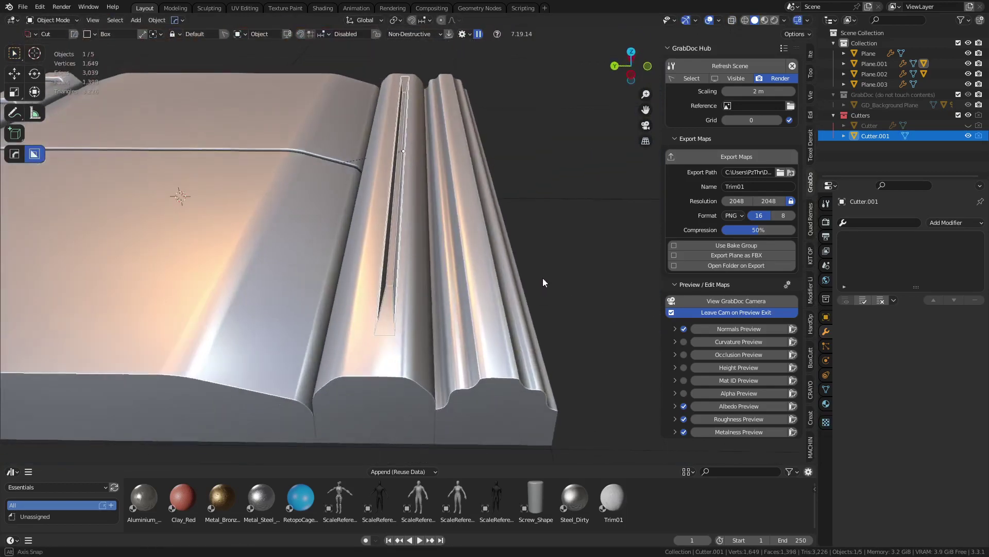
pyautogui.scroll(3, 542, 280)
pyautogui.hotkey('ctrl', 'Tab')
pyautogui.click(472, 310)
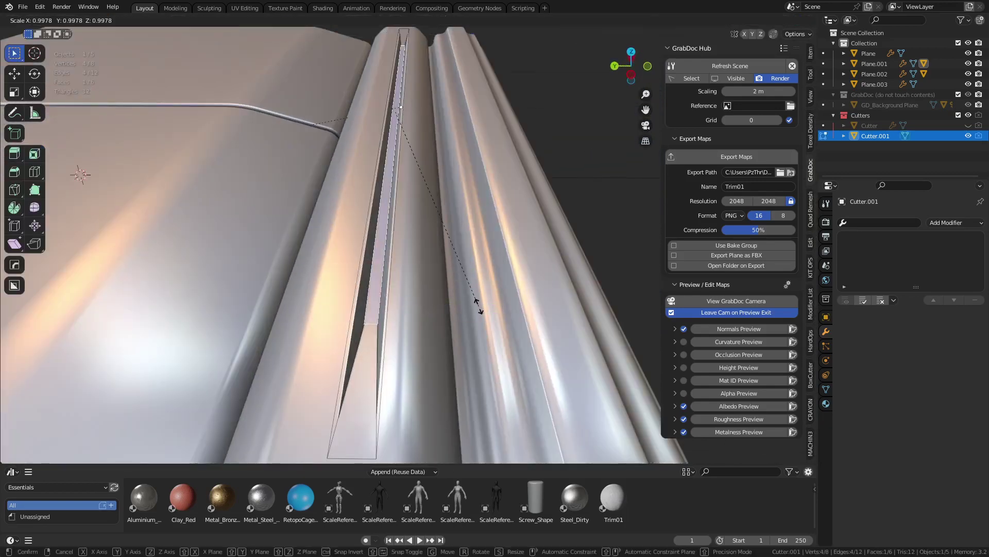
pyautogui.press('a')
pyautogui.press('s')
pyautogui.press('y')
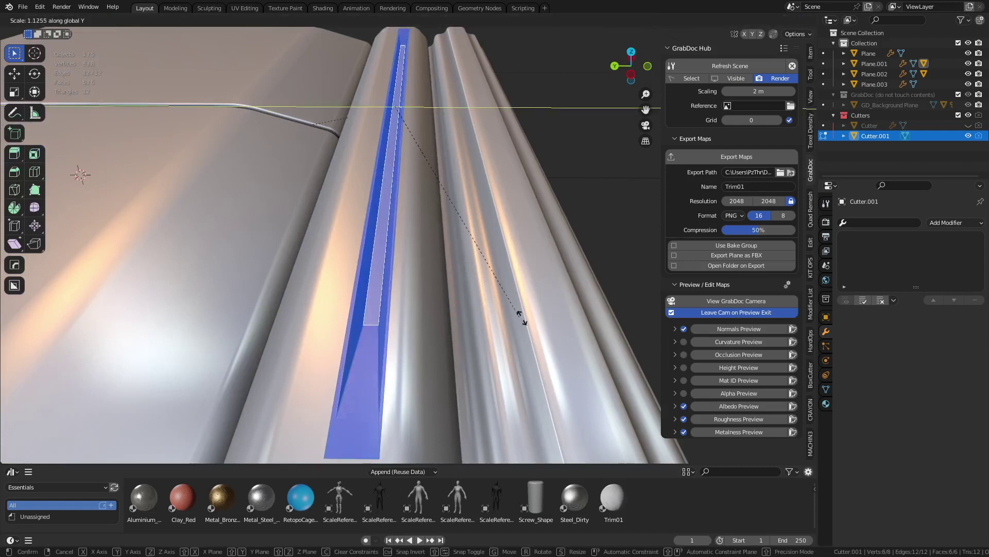
pyautogui.click(592, 337)
# Step: Shift the groove cutter about 0.0117 m along Y and widen it along Y by a factor of about 1.464
pyautogui.press('g')
pyautogui.press('x')
pyautogui.press('y')
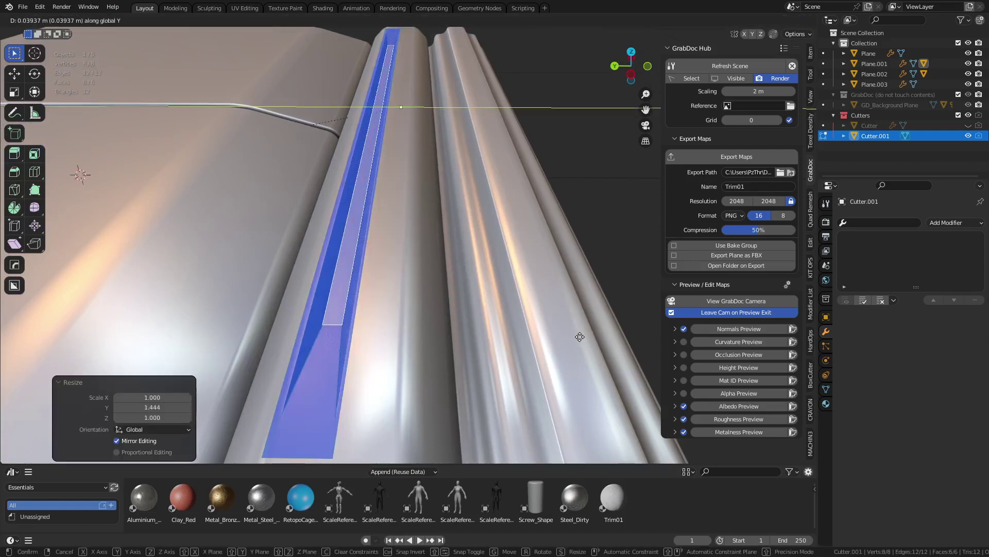
pyautogui.click(706, 337)
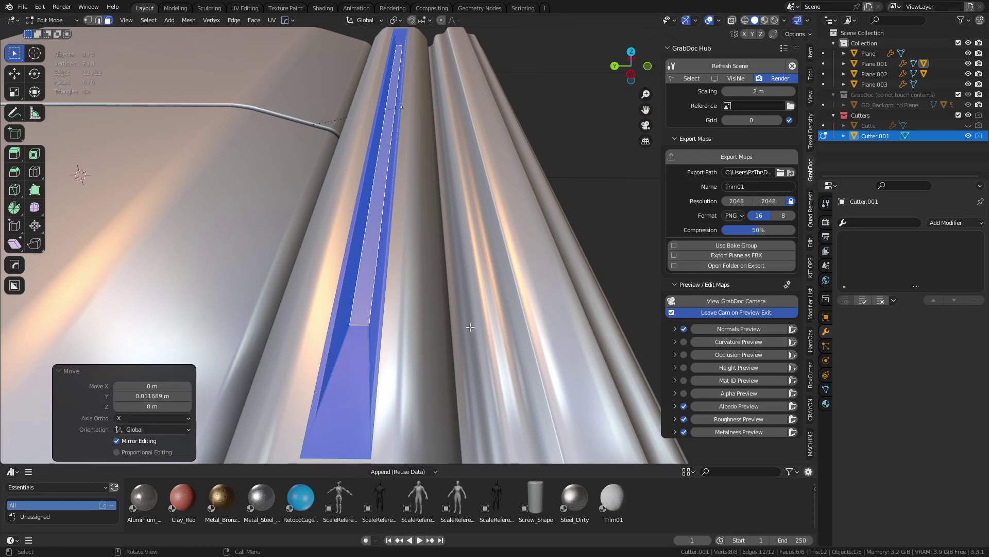
pyautogui.press('s')
pyautogui.press('y')
pyautogui.click(621, 354)
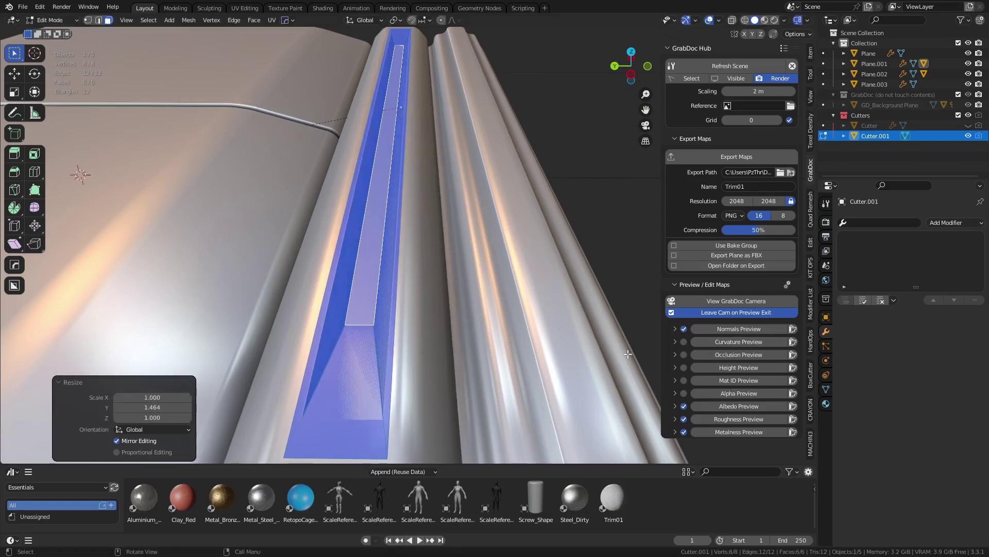
pyautogui.hotkey('ctrl', 'Tab')
pyautogui.click(558, 359)
# Step: Add a HardOps bevel with a 60° angle limit to the rounded Plane.001 strip
pyautogui.scroll(-3, 407, 382)
pyautogui.scroll(4, 408, 348)
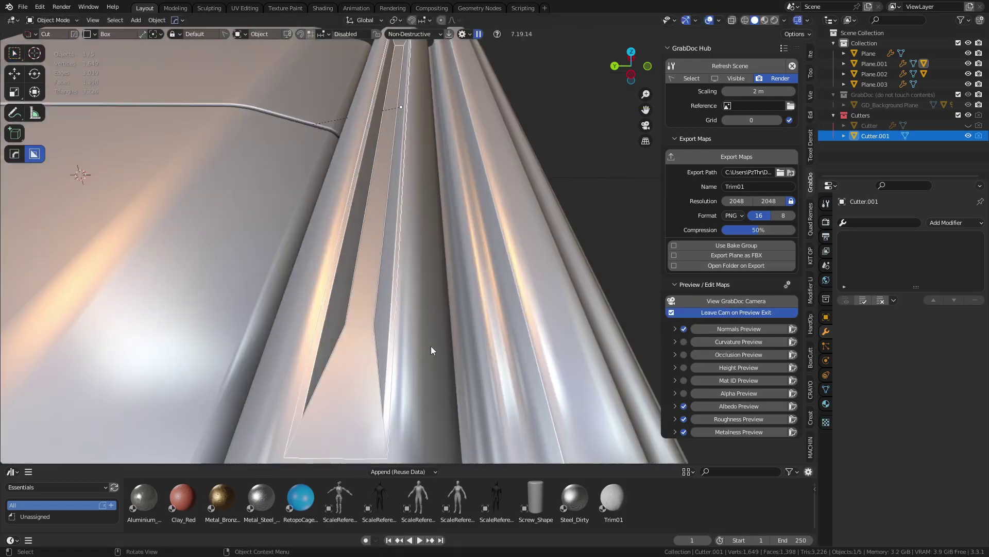
pyautogui.scroll(-4, 407, 375)
pyautogui.click(373, 440)
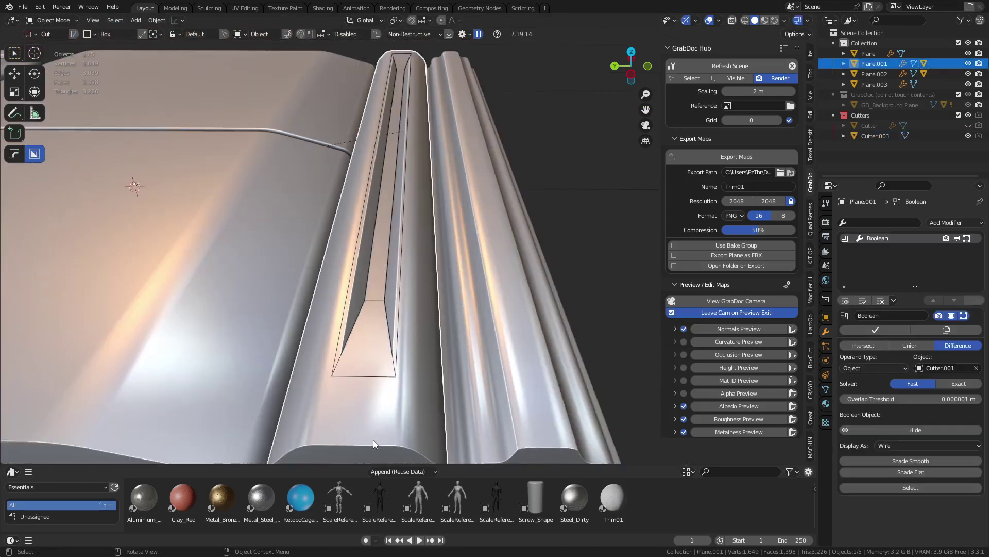
pyautogui.scroll(2, 458, 350)
pyautogui.press('q')
pyautogui.moveTo(453, 349)
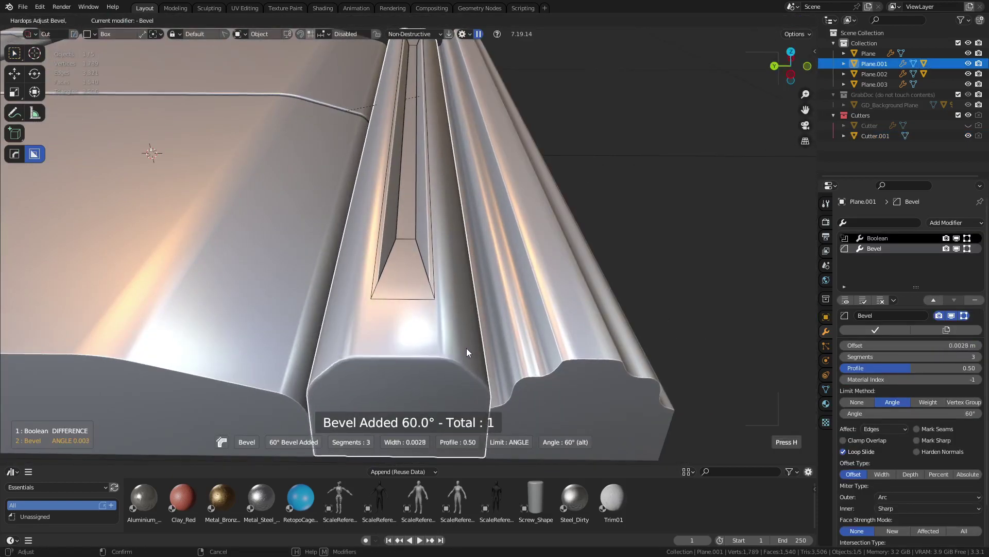
# Step: Set the strip's bevel to a width of about 0.0099 m with 6 segments, placed after the Boolean in the modifier stack
pyautogui.press('q')
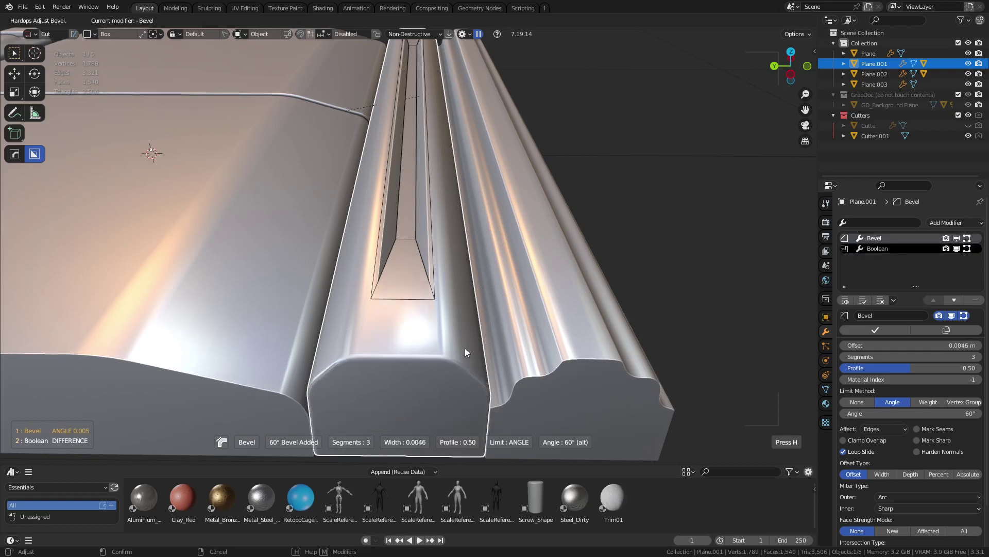
pyautogui.keyDown('ctrl'); pyautogui.scroll(-1, 465, 348); pyautogui.keyUp('ctrl')
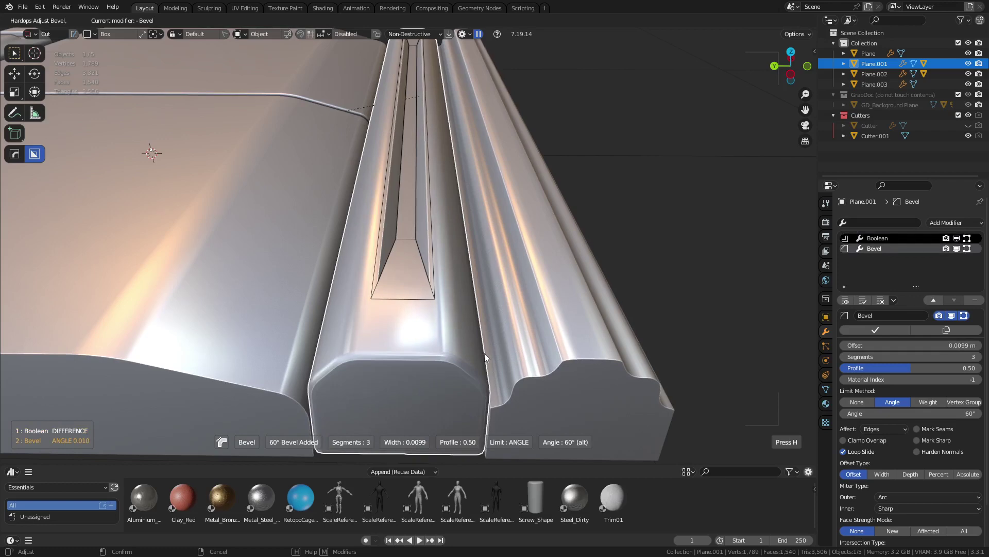
pyautogui.keyDown('ctrl'); pyautogui.scroll(1, 484, 353); pyautogui.keyUp('ctrl')
pyautogui.keyDown('ctrl'); pyautogui.scroll(-1, 484, 354); pyautogui.keyUp('ctrl')
pyautogui.scroll(1, 484, 353)
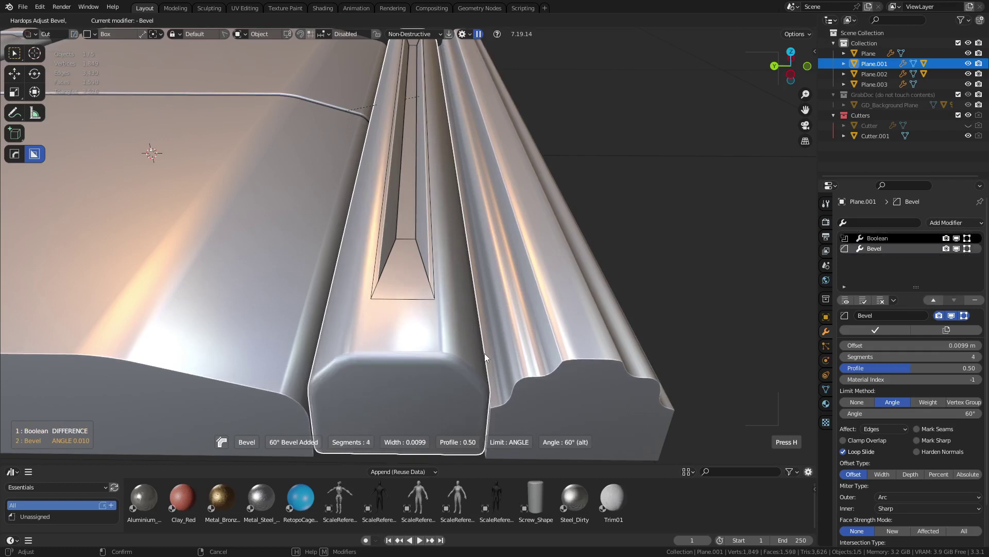
pyautogui.scroll(2, 485, 353)
pyautogui.click(484, 353)
pyautogui.press('n')
# Step: Duplicate the rounded strip by -2 m along X in top view and examine the seam between the two copies
pyautogui.hotkey('ctrl', 'Tab')
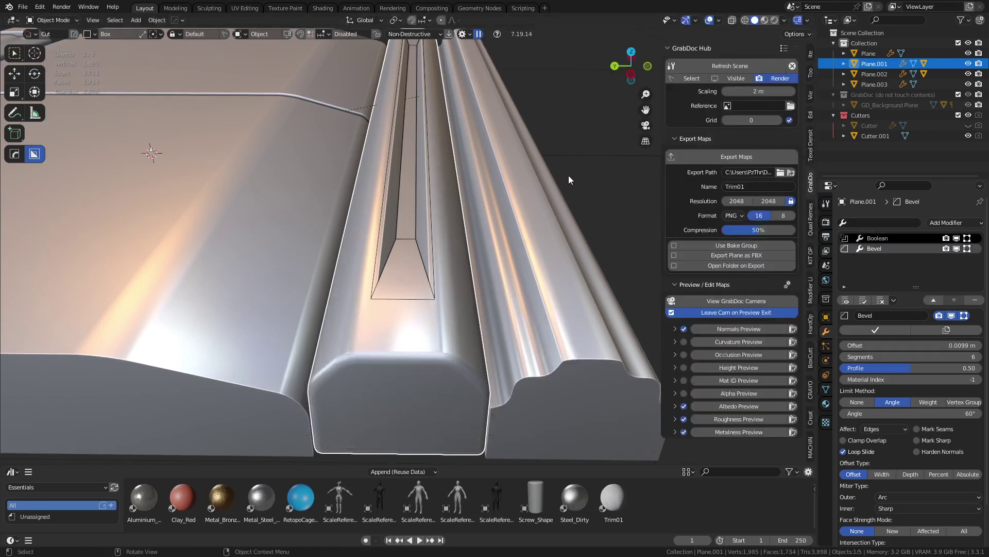
pyautogui.click(569, 178)
pyautogui.scroll(-6, 570, 183)
pyautogui.keyDown('alt'); pyautogui.moveTo(571, 188); pyautogui.dragTo(449, 299, button='middle'); pyautogui.keyUp('alt')
pyautogui.click(252, 257)
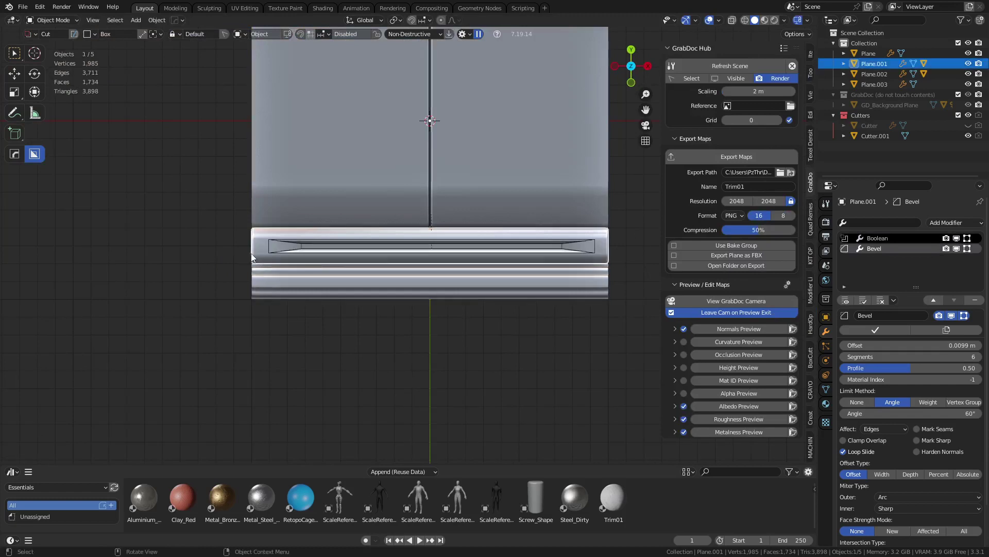
pyautogui.hotkey('shift', 'd')
pyautogui.press('x')
pyautogui.click(188, 348)
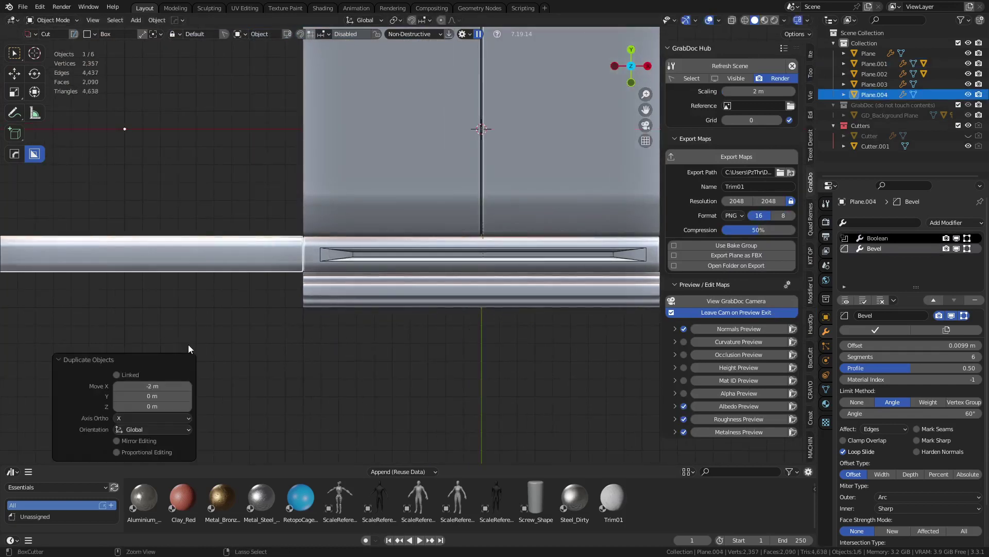
pyautogui.click(271, 304)
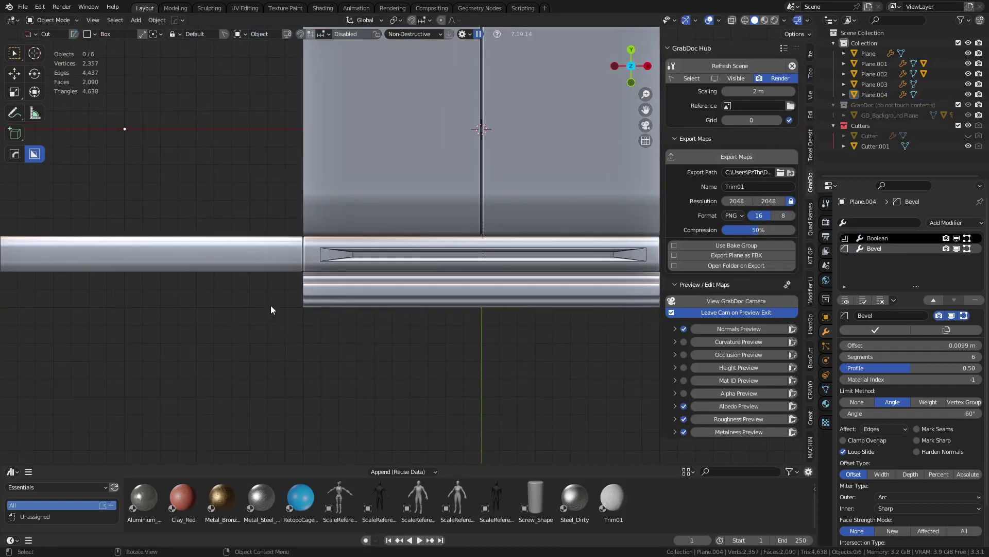
pyautogui.scroll(6, 258, 293)
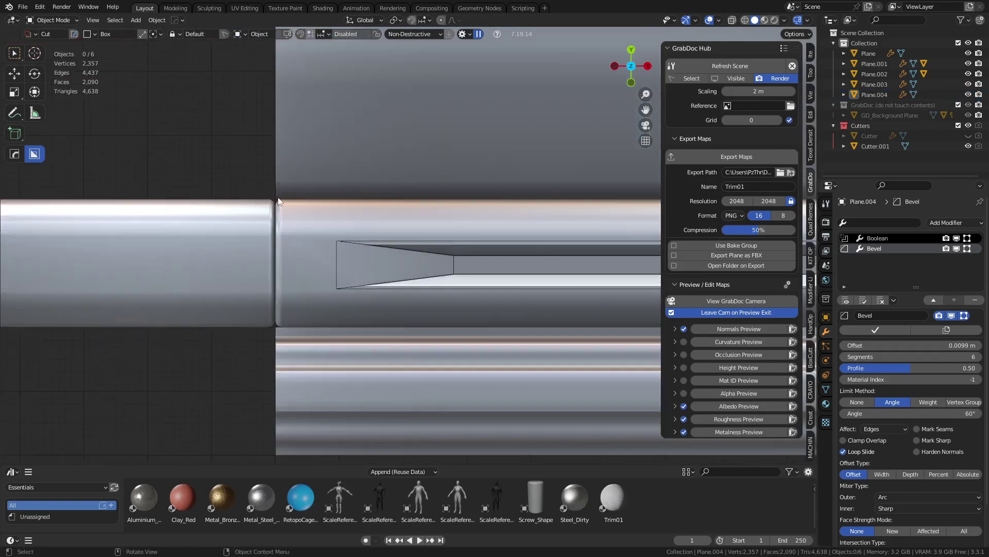
# Step: Delete the duplicated strip
pyautogui.click(242, 308)
pyautogui.press('x')
pyautogui.click(239, 307)
# Step: Extract the two large flat top faces of the wide central panel into a separate object with Smart Face
pyautogui.scroll(-8, 447, 279)
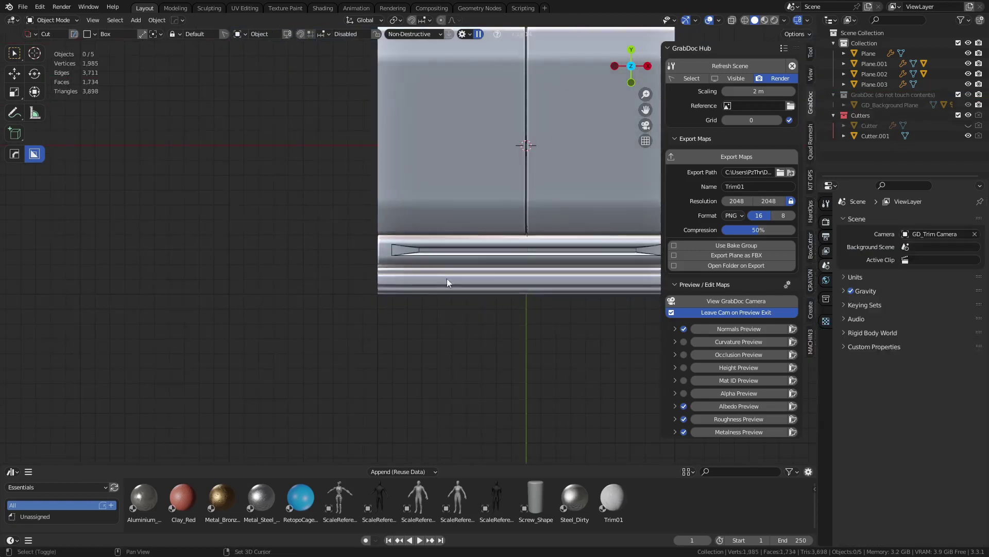
pyautogui.keyDown('shift'); pyautogui.moveTo(611, 272); pyautogui.dragTo(321, 278, button='middle'); pyautogui.keyUp('shift')
pyautogui.keyDown('shift'); pyautogui.moveTo(464, 254); pyautogui.dragTo(496, 311, button='middle'); pyautogui.keyUp('shift')
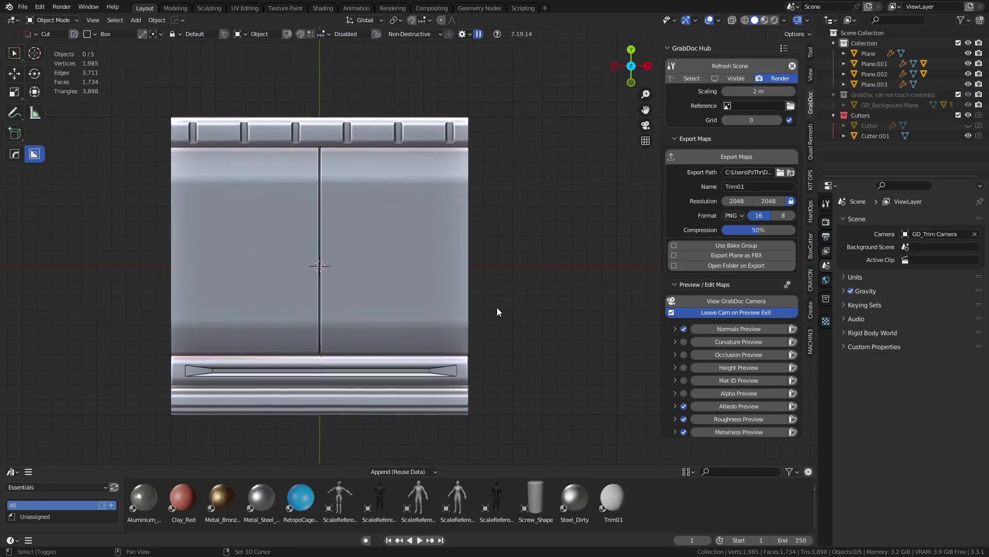
pyautogui.click(402, 293)
pyautogui.scroll(2, 391, 294)
pyautogui.press('Tab')
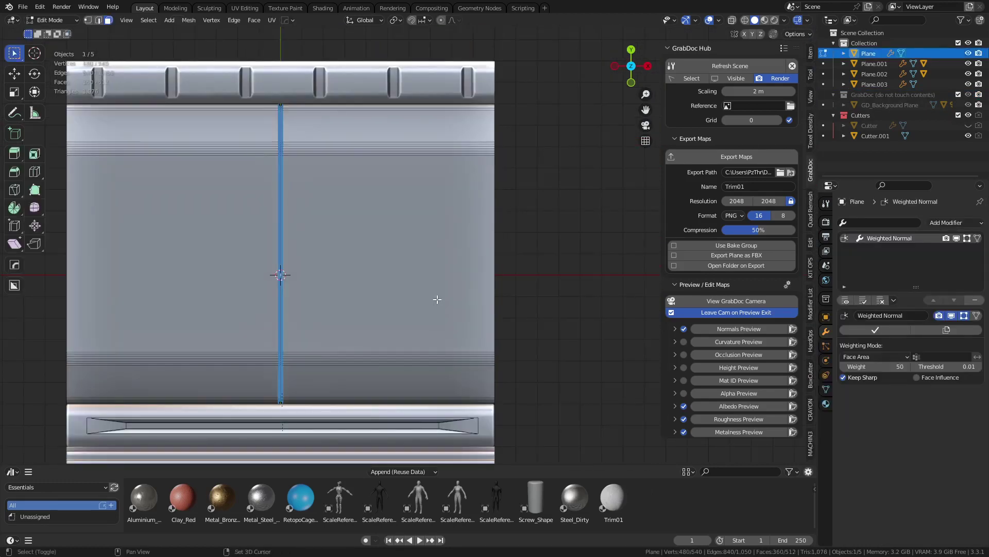
pyautogui.click(419, 266)
pyautogui.moveTo(364, 309); pyautogui.dragTo(443, 271, button='middle')
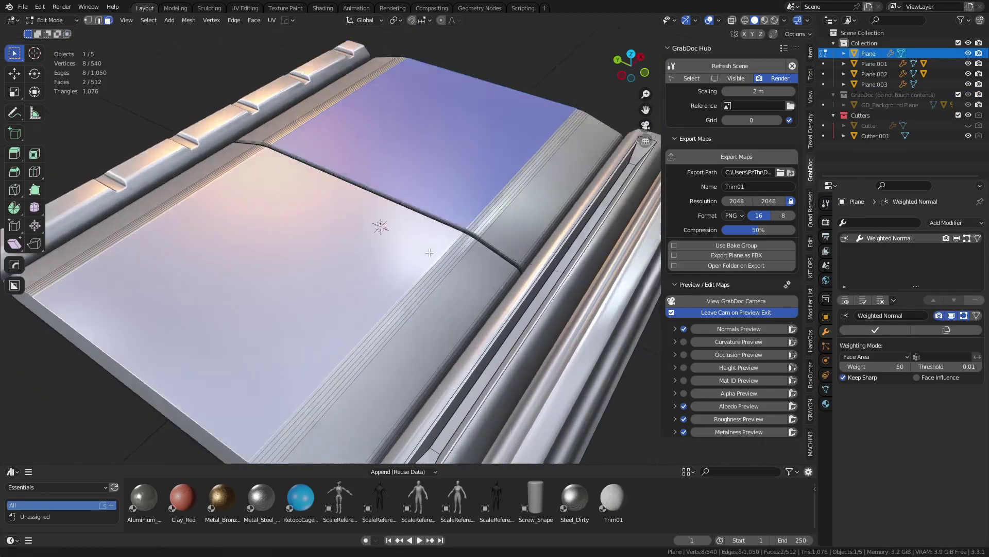
pyautogui.scroll(2, 447, 272)
pyautogui.press('f')
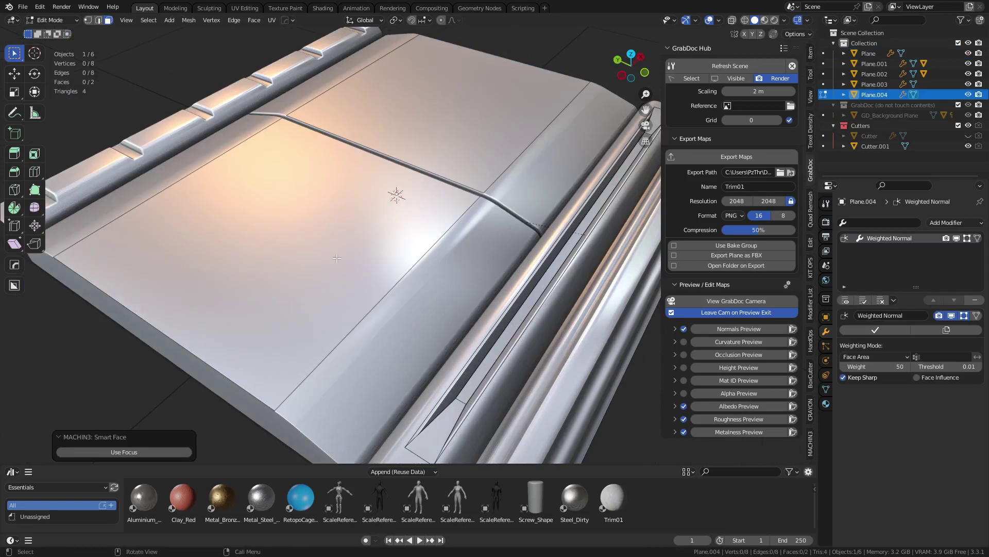
# Step: Scale both extracted faces around their individual origins to about 0.748
pyautogui.press('a')
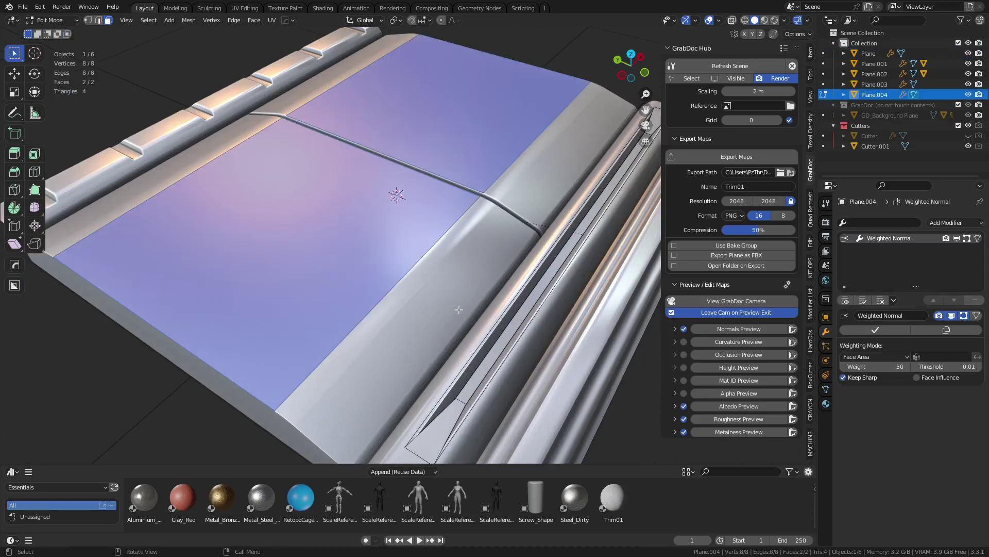
pyautogui.hotkey('shift', 'space')
pyautogui.click(313, 204)
pyautogui.press('s')
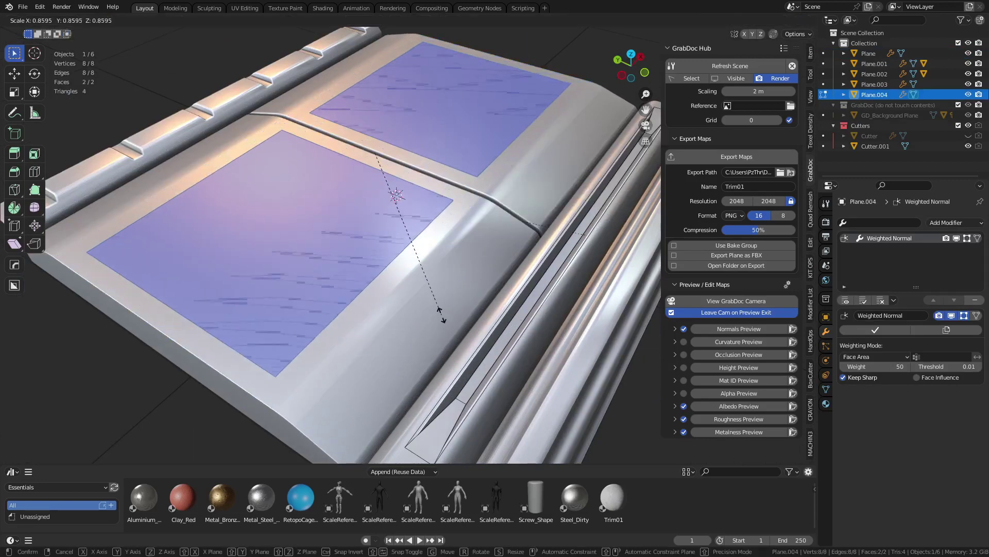
pyautogui.click(436, 297)
# Step: Round the corners of both faces with a 3-segment vertex bevel and extrude them up about 0.166 m
pyautogui.hotkey('ctrl', 'shift', 'b')
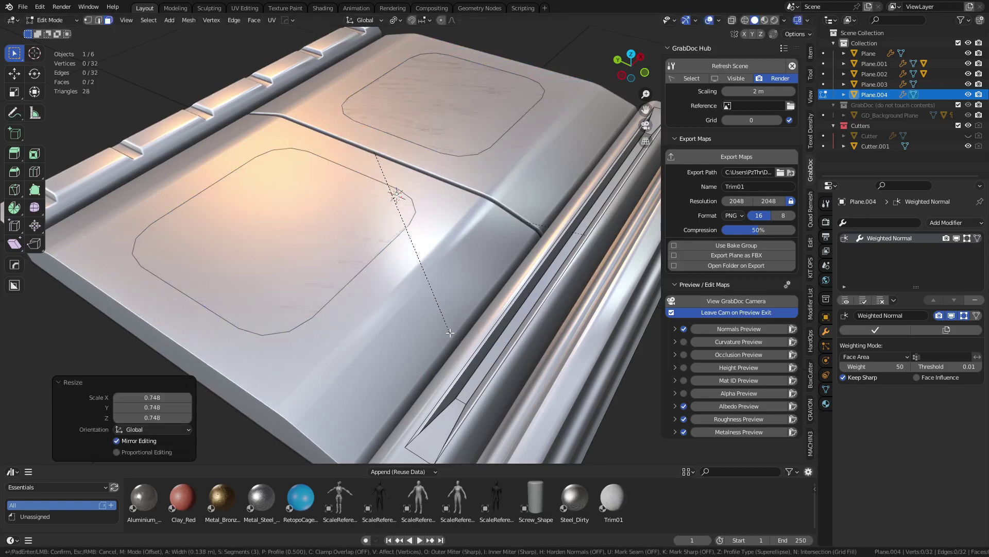
pyautogui.click(450, 333)
pyautogui.press('e')
pyautogui.click(454, 295)
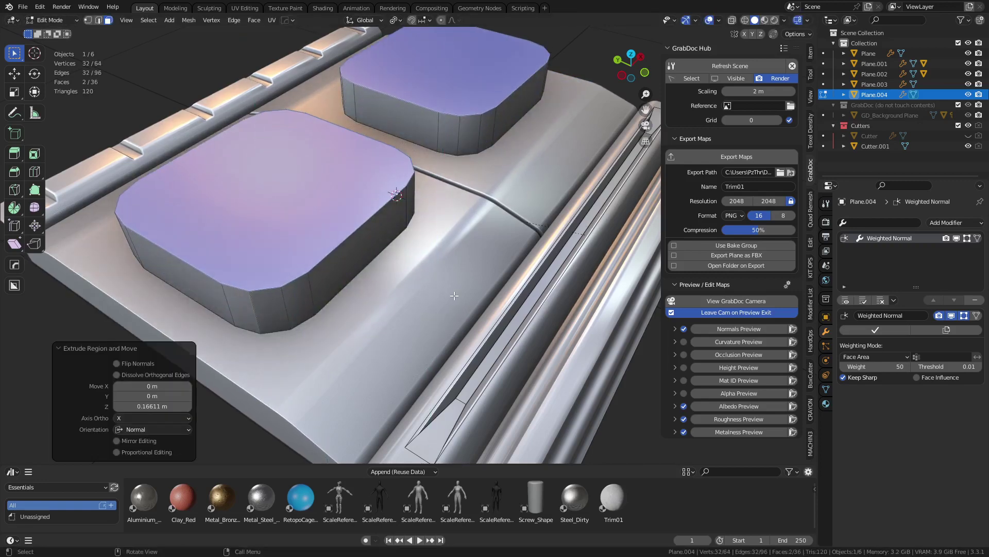
# Step: Shrink the bottom faces of the two raised blocks so that their sides taper inward
pyautogui.hotkey('alt', 'z')
pyautogui.click(272, 235)
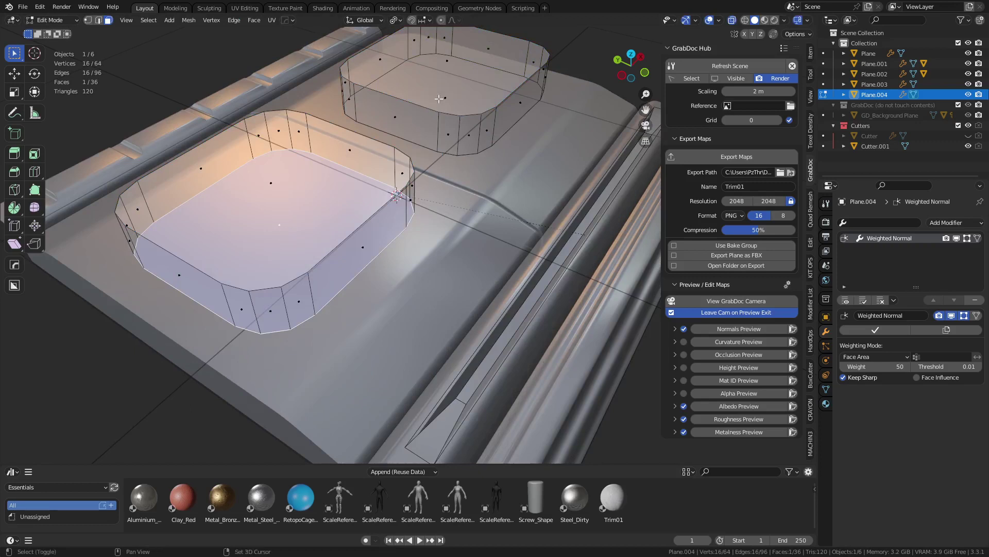
pyautogui.keyDown('shift'); pyautogui.click(439, 99); pyautogui.keyUp('shift')
pyautogui.press('s')
pyautogui.click(518, 312)
pyautogui.press('Tab')
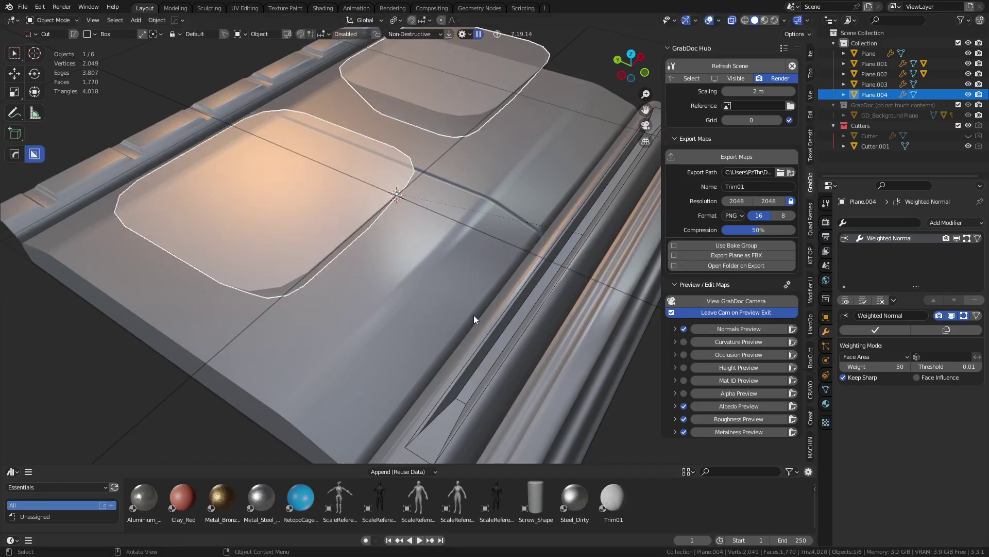
# Step: Add a HardOps bevel with a 30° angle limit to the edges of the two raised blocks
pyautogui.press('q')
pyautogui.click(462, 317)
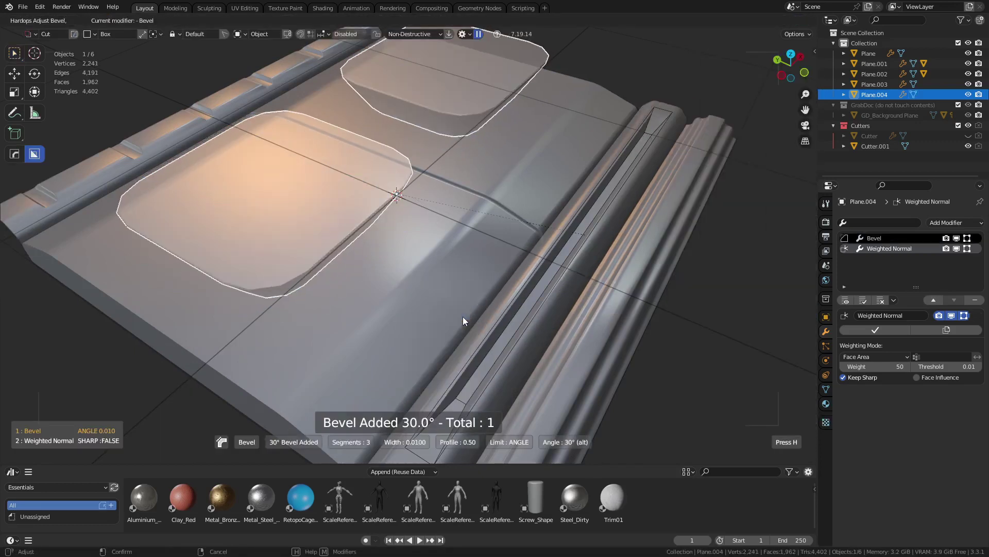
pyautogui.click(453, 317)
pyautogui.press('n')
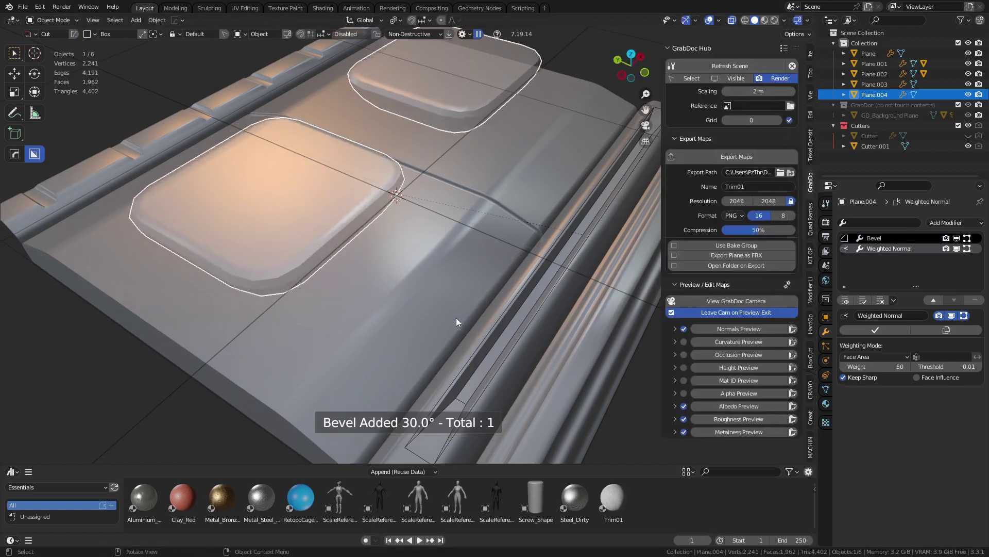
# Step: Adjust the blocks' bevel width and raise its segment count for smoothly rounded edges, with X-ray turned off
pyautogui.hotkey('alt', 'z')
pyautogui.press('q')
pyautogui.click(441, 319)
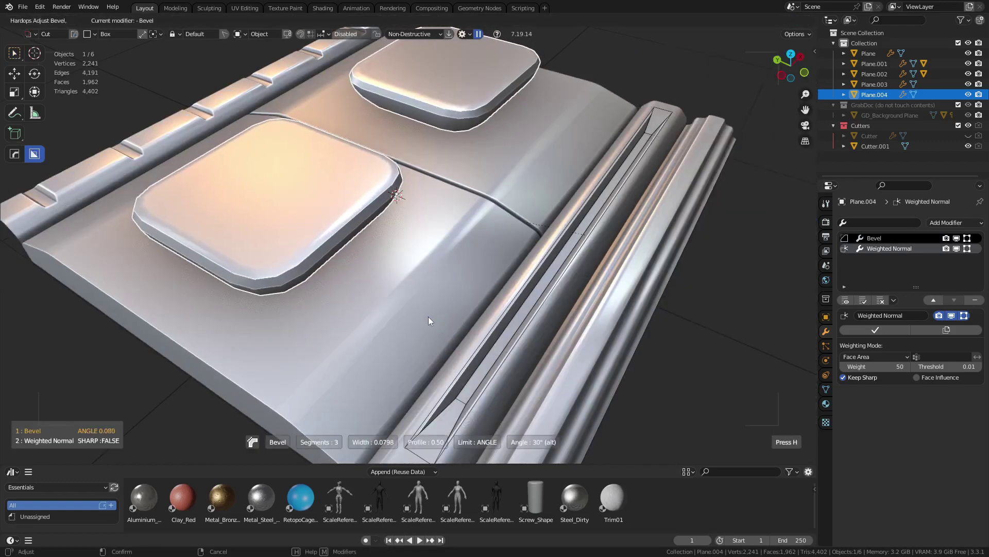
pyautogui.click(459, 345)
pyautogui.press('n')
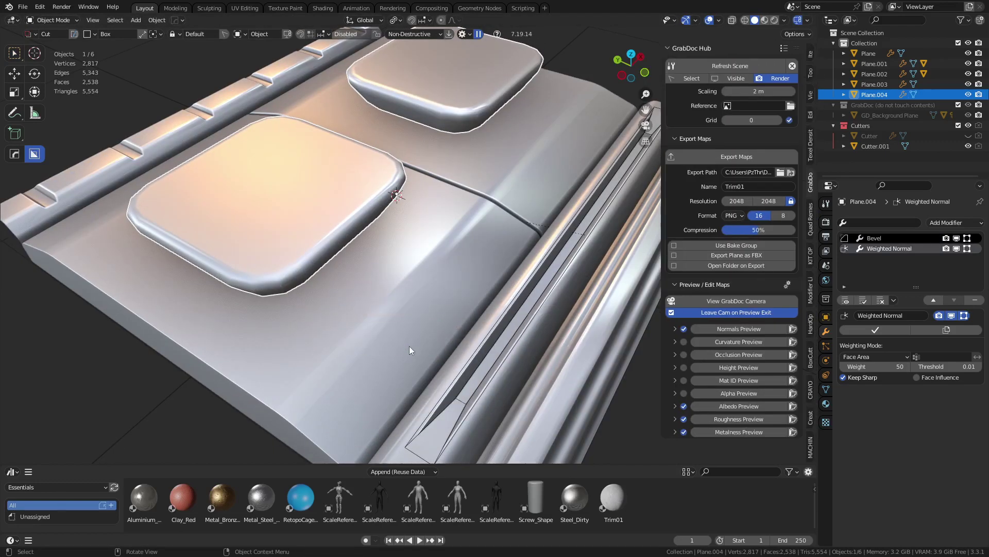
# Step: Lower the two rounded blocks into the central panel and subtract them from it with a HardOps Difference boolean
pyautogui.press('g')
pyautogui.press('z')
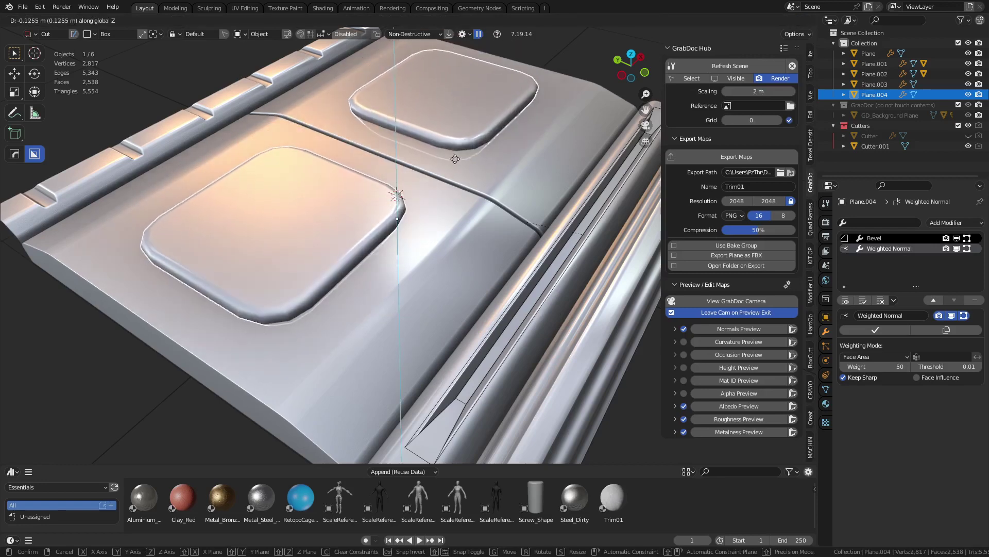
pyautogui.click(406, 285)
pyautogui.keyDown('shift'); pyautogui.click(406, 280); pyautogui.keyUp('shift')
pyautogui.press('q')
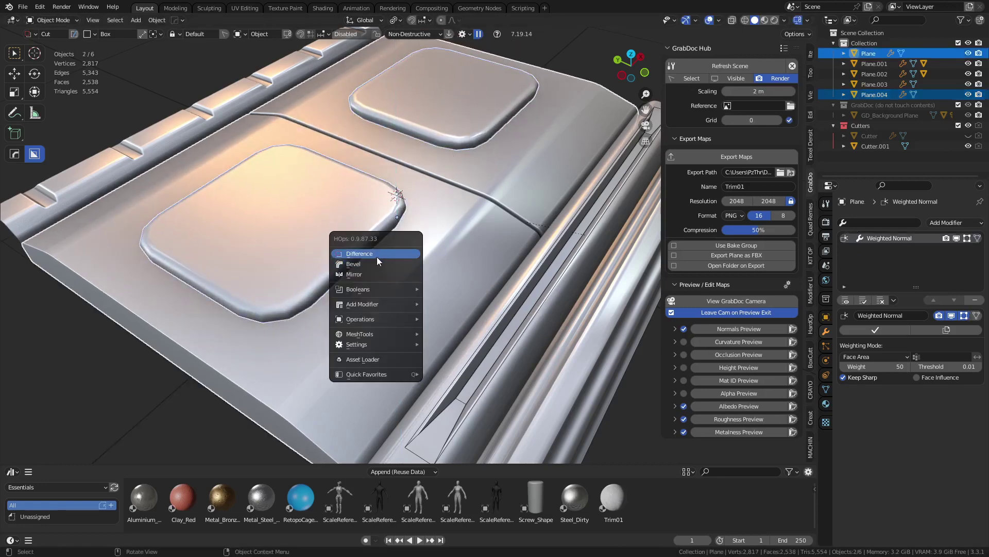
pyautogui.click(376, 255)
pyautogui.click(77, 330)
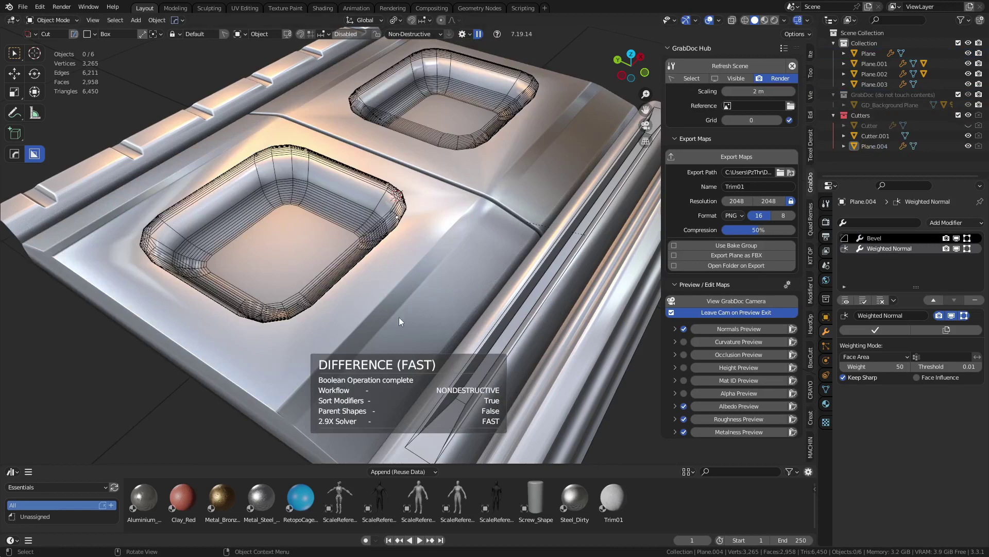
# Step: Raise the pocket cutter about 0.026 m along Z to make both recesses shallower
pyautogui.moveTo(399, 317); pyautogui.dragTo(437, 219, button='middle')
pyautogui.click(438, 206)
pyautogui.press('g')
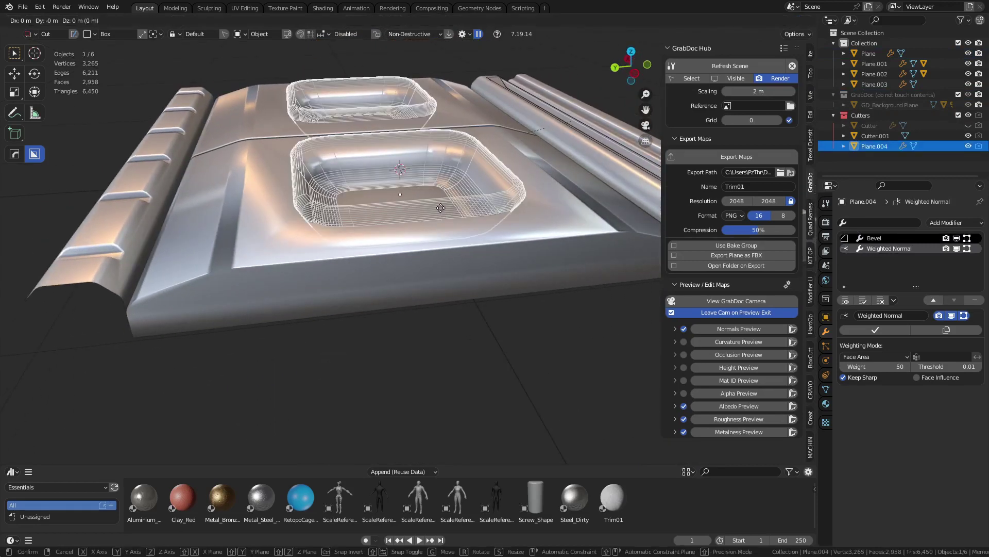
pyautogui.press('z')
pyautogui.click(472, 149)
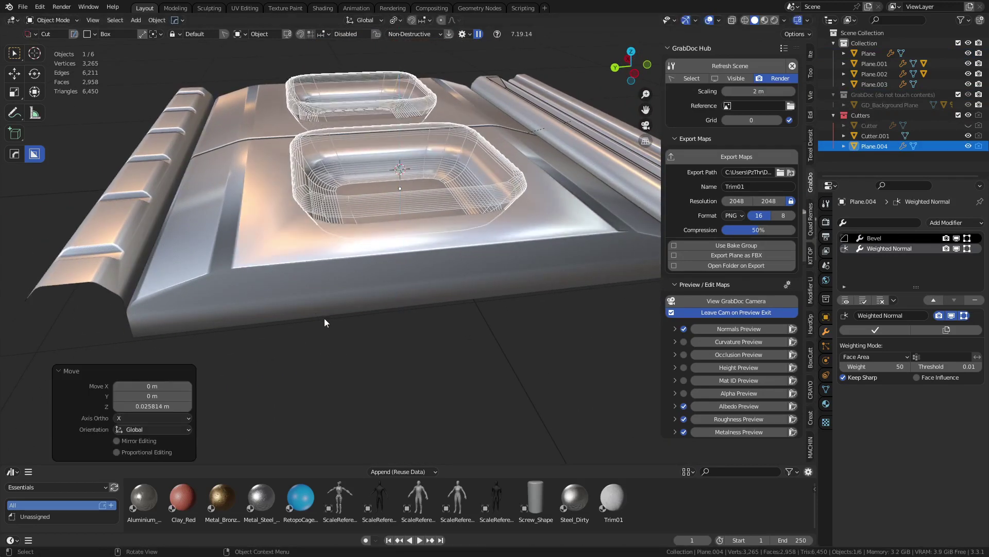
# Step: Apply Shade Auto Smooth to the central panel and to the pocket cutter
pyautogui.hotkey('ctrl', 'Tab')
pyautogui.click(252, 315)
pyautogui.click(475, 246)
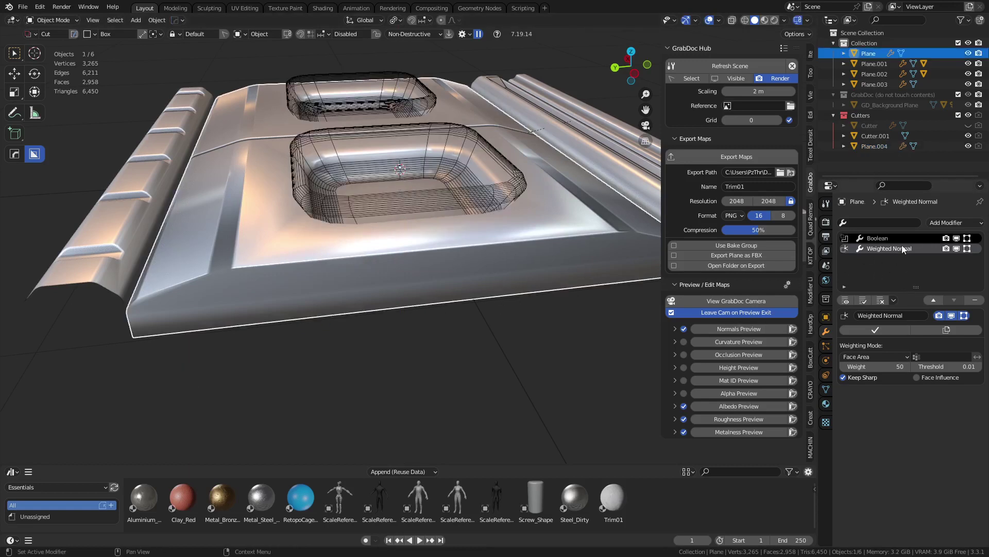
pyautogui.rightClick(489, 249)
pyautogui.click(489, 249)
pyautogui.click(447, 190)
pyautogui.rightClick(446, 191)
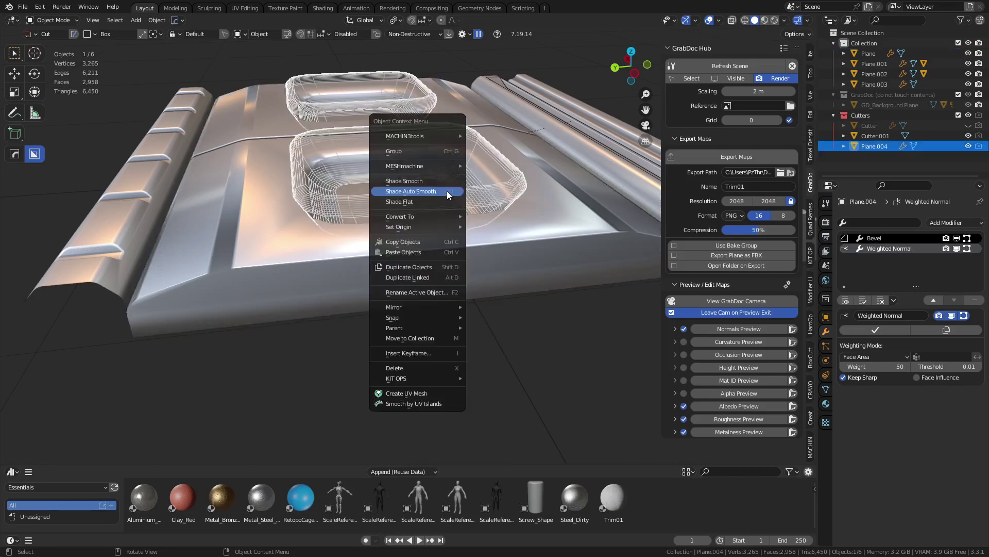
pyautogui.click(446, 190)
pyautogui.click(508, 322)
# Step: Flatten the pocket cutter to about 0.417 of its height along Z and raise it about 0.132 m
pyautogui.moveTo(464, 270)
pyautogui.mouseDown(button='middle')
pyautogui.moveTo(432, 291)
pyautogui.moveTo(448, 282)
pyautogui.mouseUp(button='middle')
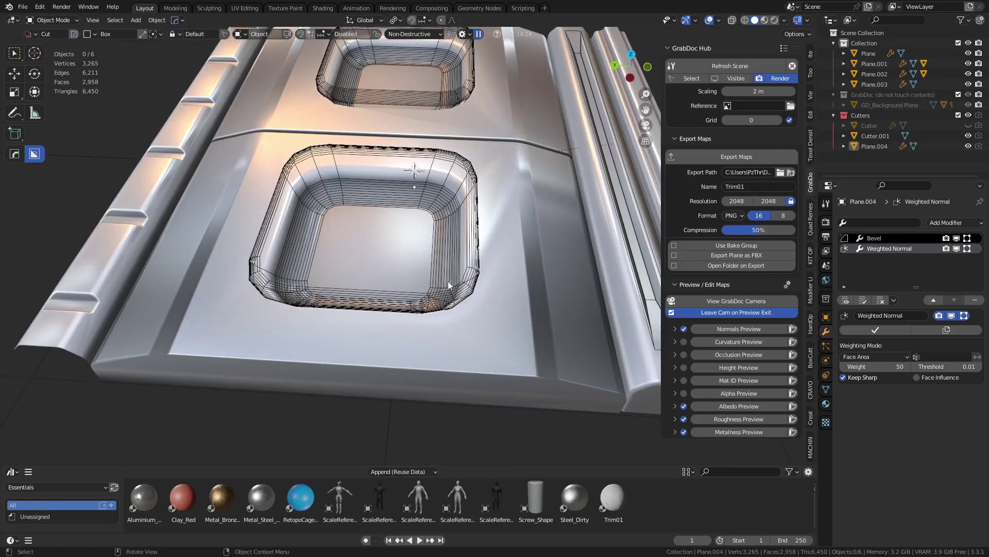
pyautogui.scroll(-3, 448, 284)
pyautogui.click(451, 190)
pyautogui.press('s')
pyautogui.press('z')
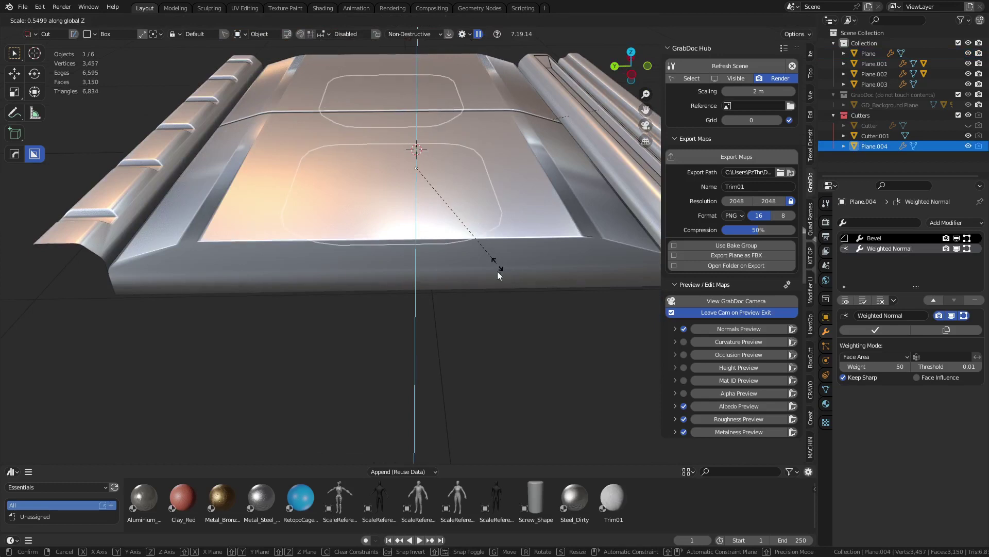
pyautogui.click(440, 278)
pyautogui.press('g')
pyautogui.press('z')
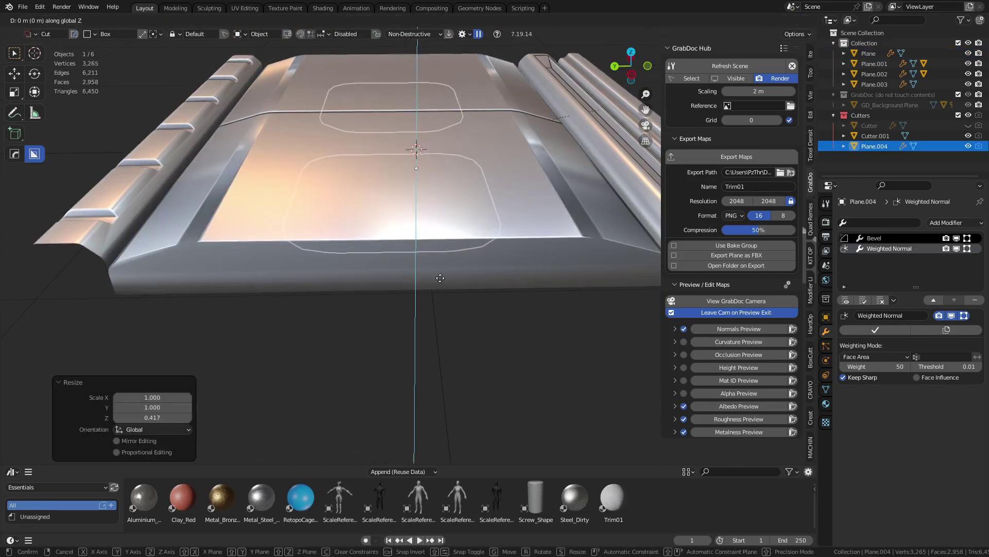
pyautogui.click(448, 252)
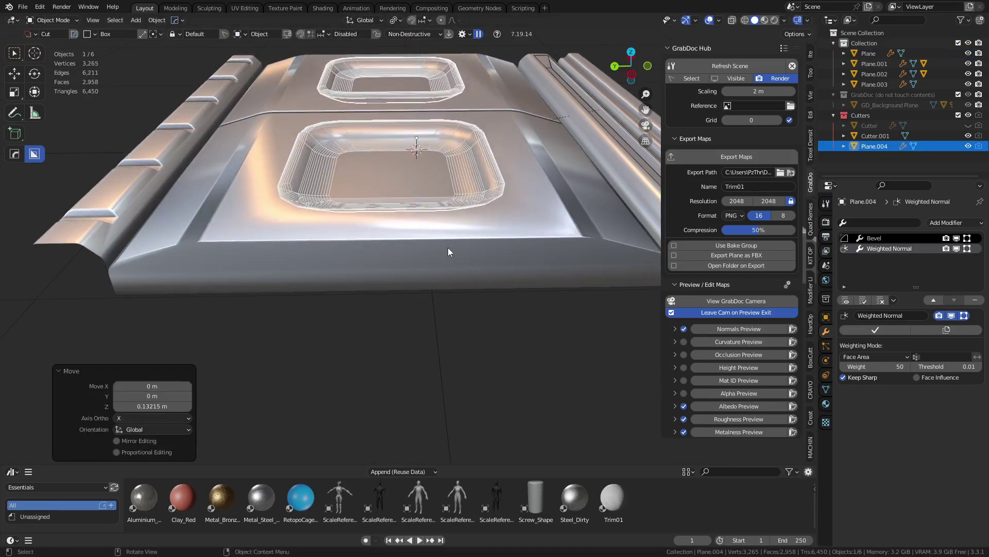
# Step: Add a HardOps bevel with a 60° angle limit to the central panel
pyautogui.click(424, 360)
pyautogui.click(451, 266)
pyautogui.press('q')
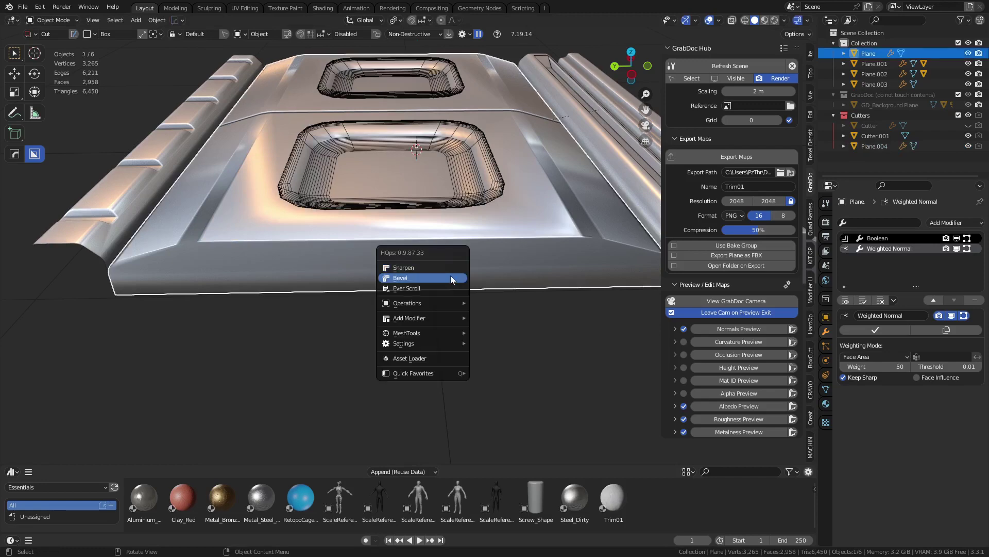
pyautogui.click(451, 278)
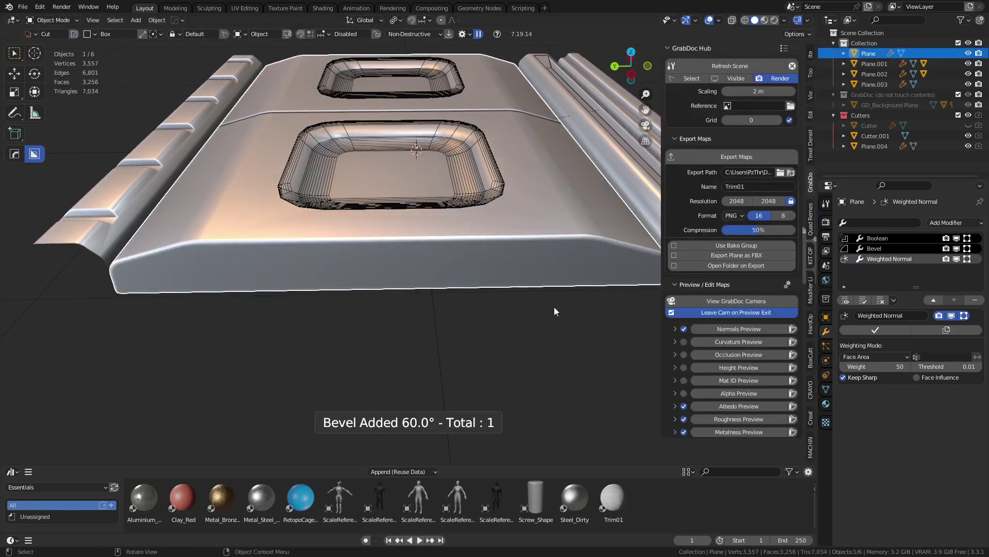
# Step: Delete the vertical end faces at both ends of the central panel and return to Object Mode
pyautogui.moveTo(578, 313); pyautogui.dragTo(432, 274, button='middle')
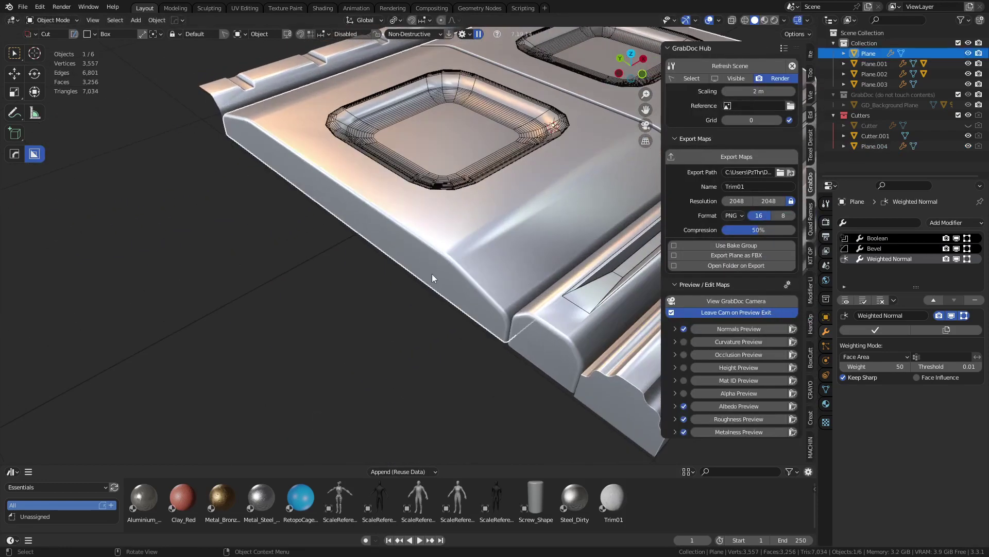
pyautogui.hotkey('ctrl', 'Tab')
pyautogui.click(513, 273)
pyautogui.moveTo(513, 273); pyautogui.dragTo(539, 275, button='middle')
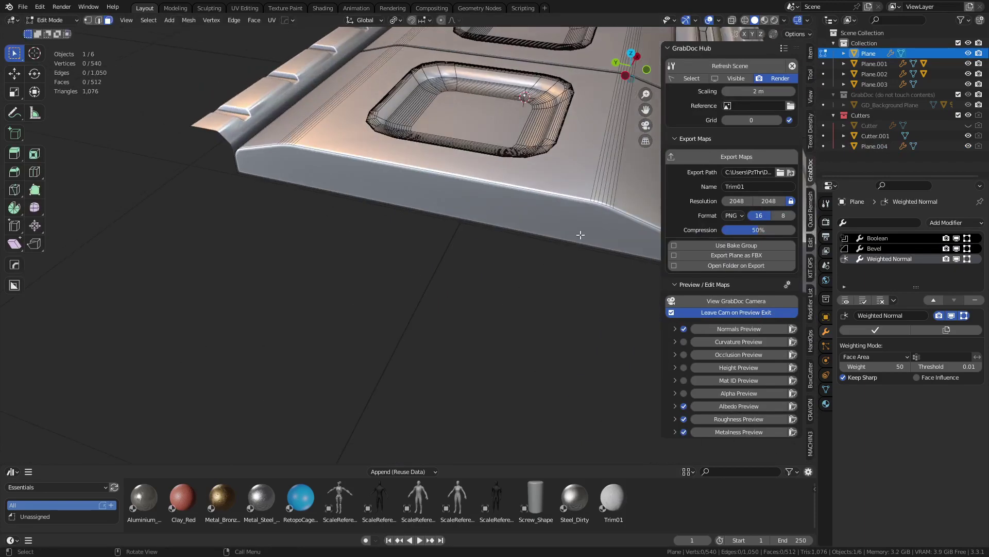
pyautogui.click(580, 235)
pyautogui.moveTo(580, 234); pyautogui.dragTo(443, 283, button='middle')
pyautogui.keyDown('shift'); pyautogui.click(442, 282); pyautogui.keyUp('shift')
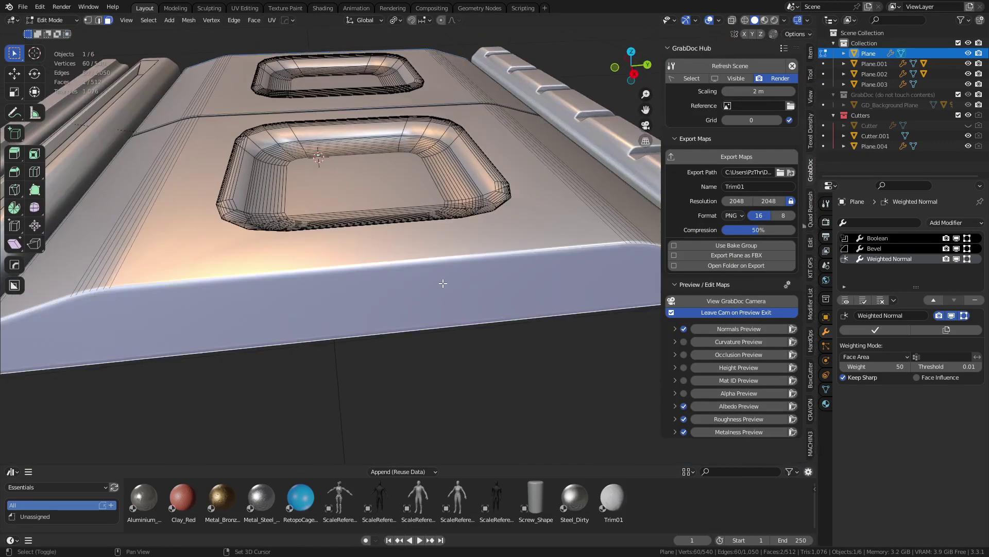
pyautogui.press('x')
pyautogui.click(443, 283)
pyautogui.hotkey('ctrl', 'Tab')
pyautogui.click(382, 283)
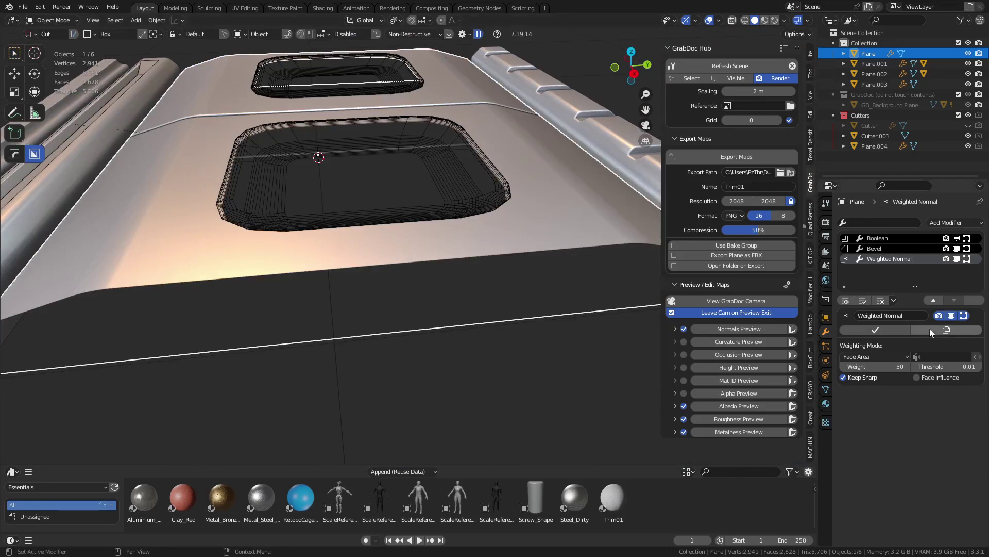
# Step: Set the central panel's Boolean solver to Exact and hide the pocket cutter
pyautogui.click(892, 238)
pyautogui.click(957, 383)
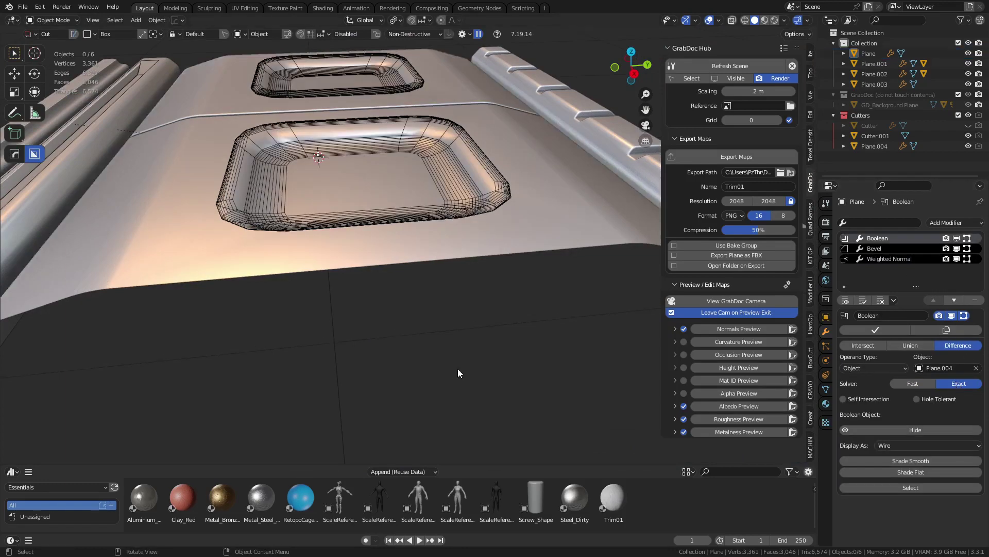
pyautogui.click(409, 213)
pyautogui.press('h')
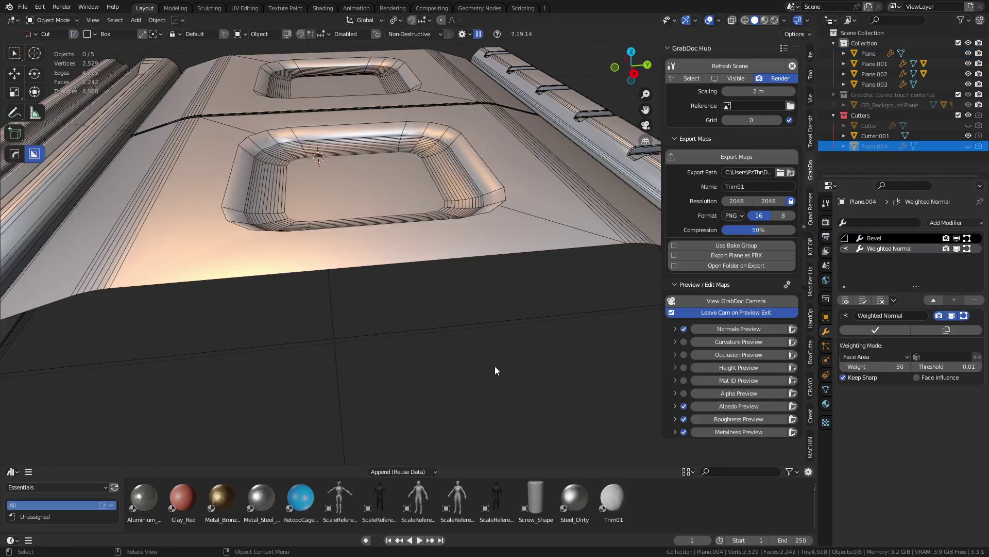
# Step: Apply HardOps Sharpen to the central panel with its two recessed pockets
pyautogui.scroll(-7, 495, 366)
pyautogui.moveTo(335, 273); pyautogui.dragTo(438, 348, button='middle')
pyautogui.click(429, 314)
pyautogui.press('q')
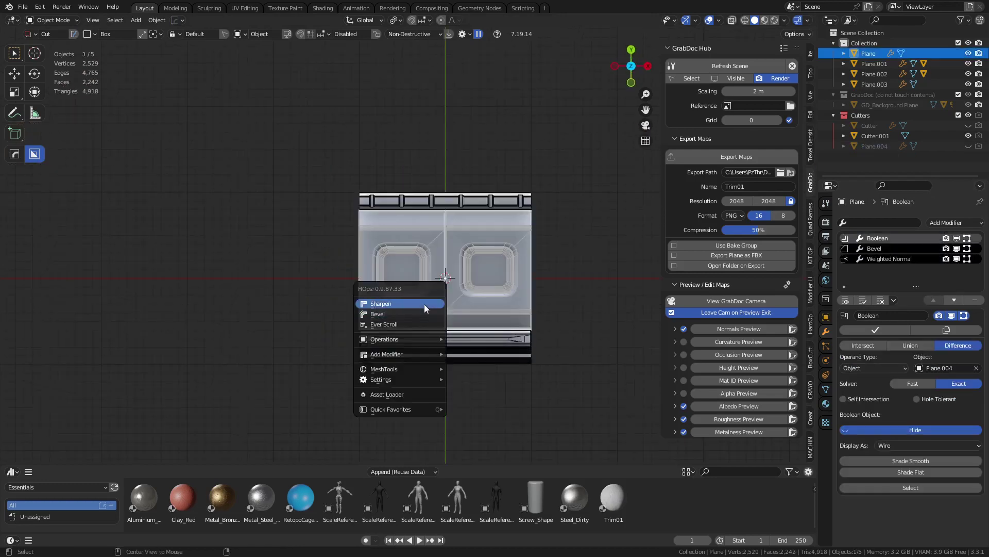
pyautogui.click(425, 304)
pyautogui.moveTo(275, 285); pyautogui.dragTo(505, 286, button='middle')
pyautogui.scroll(5, 502, 221)
# Step: Add a HardOps bevel of about 0.00325 m with 3 segments and a 30° limit to the groove cutter, and hide the cutter
pyautogui.click(485, 294)
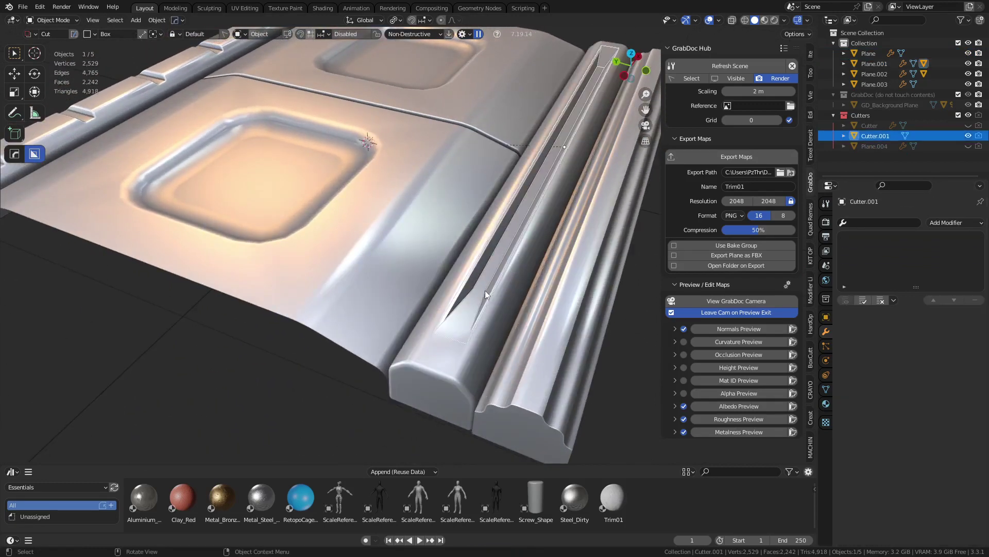
pyautogui.scroll(5, 579, 325)
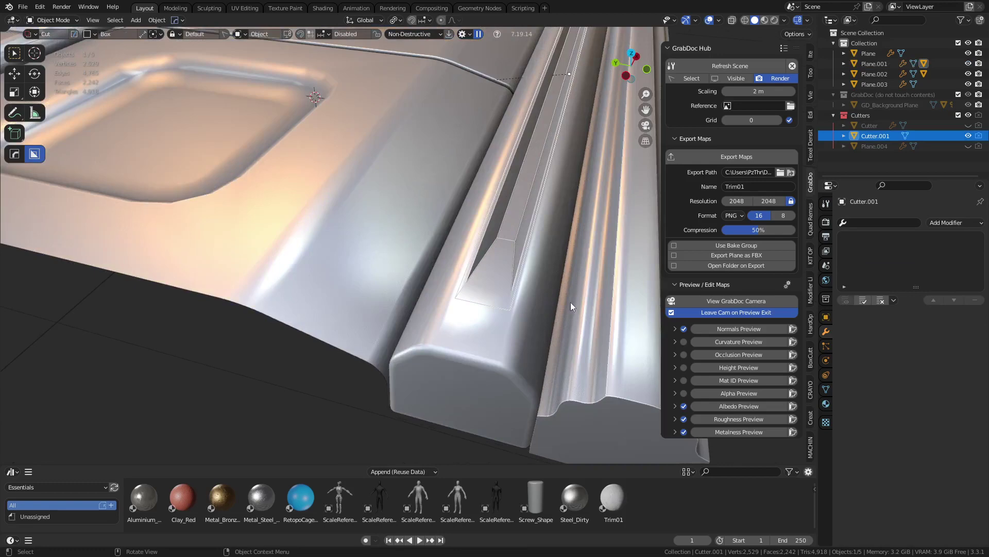
pyautogui.moveTo(571, 302); pyautogui.dragTo(565, 301, button='middle')
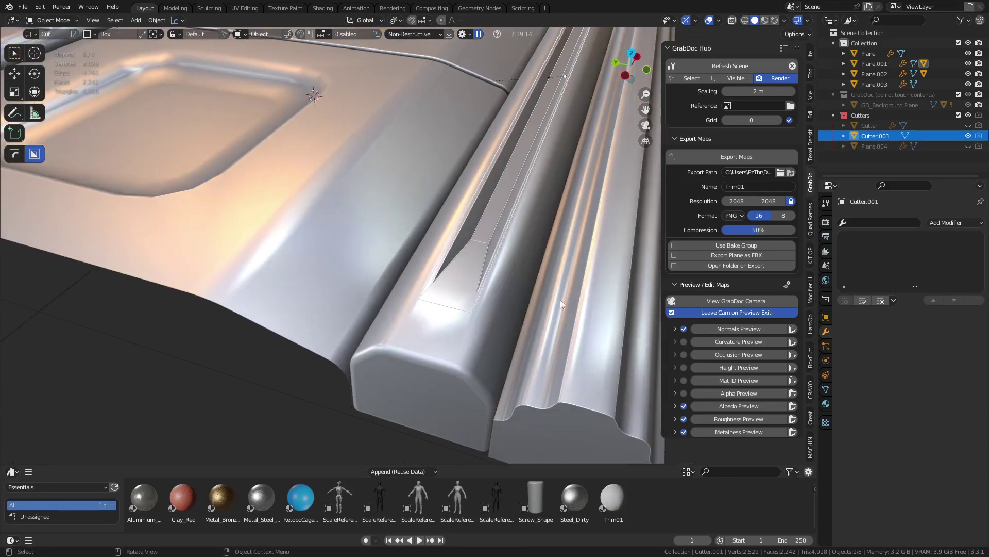
pyautogui.press('q')
pyautogui.click(561, 299)
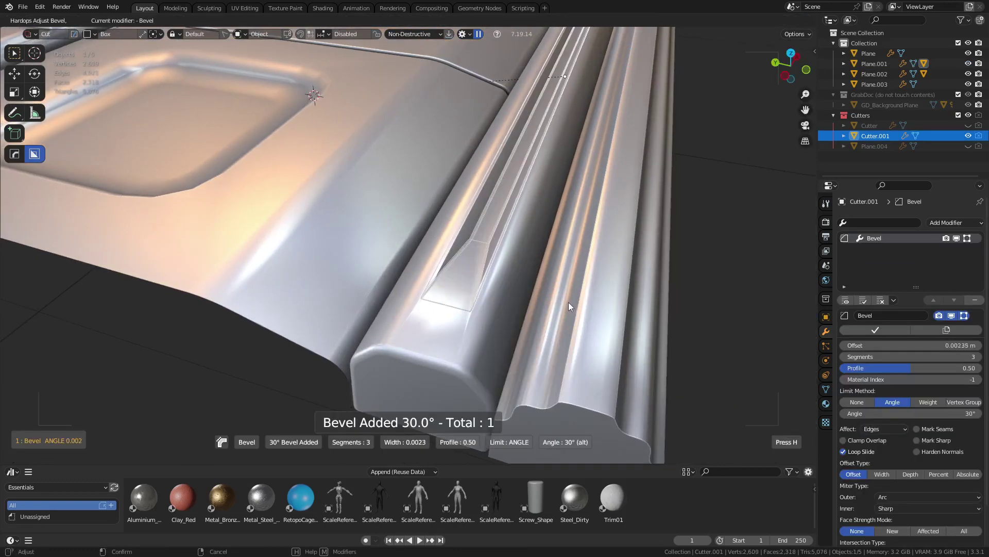
pyautogui.click(568, 302)
pyautogui.hotkey('ctrl', 'Tab')
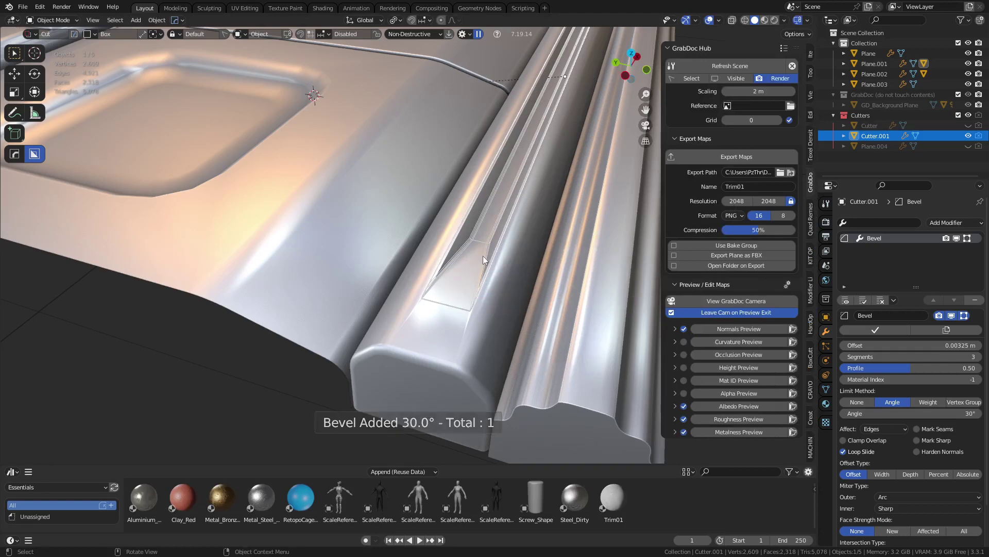
# Step: Reduce the grooved strip's bevel width to about 0.00405 m, keeping 6 segments
pyautogui.click(465, 267)
pyautogui.press('q')
pyautogui.click(465, 267)
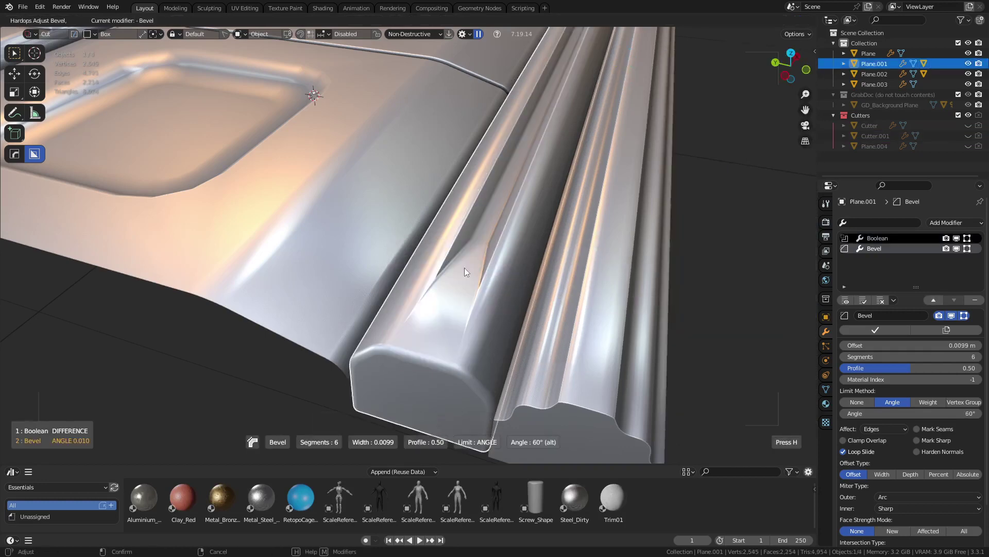
pyautogui.click(477, 275)
pyautogui.hotkey('ctrl', 'Tab')
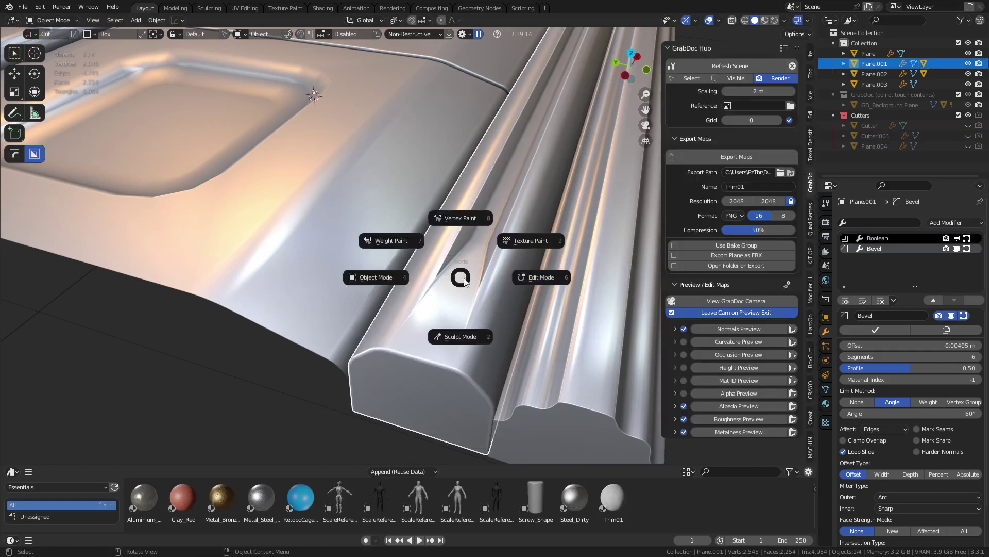
pyautogui.click(518, 276)
pyautogui.press('a')
pyautogui.hotkey('alt', 'a')
pyautogui.moveTo(459, 277); pyautogui.dragTo(438, 291, button='middle')
pyautogui.hotkey('ctrl', 'Tab')
pyautogui.press('4')
pyautogui.scroll(-3, 548, 295)
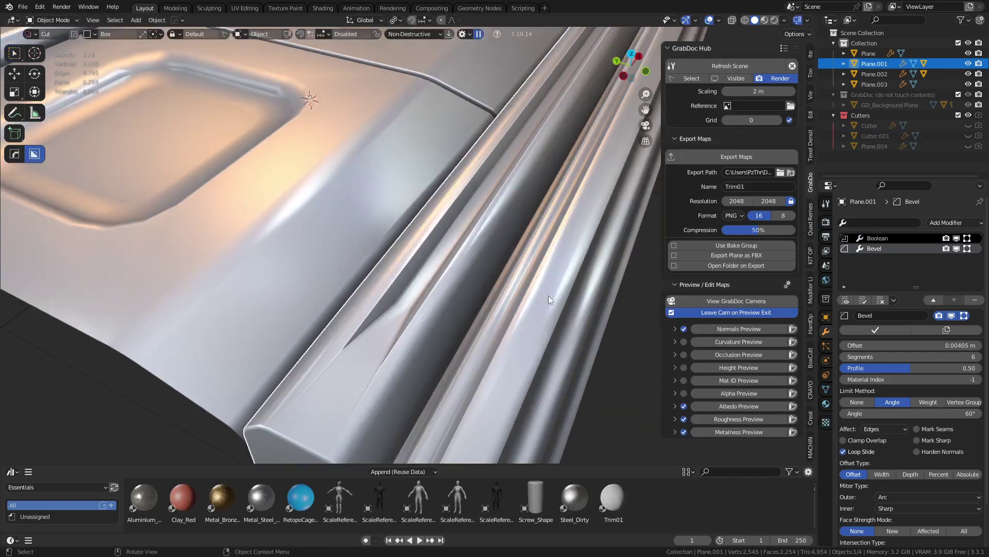
# Step: Try the grooved strip's Bevel modifier above its Boolean, and move it back below
pyautogui.click(934, 301)
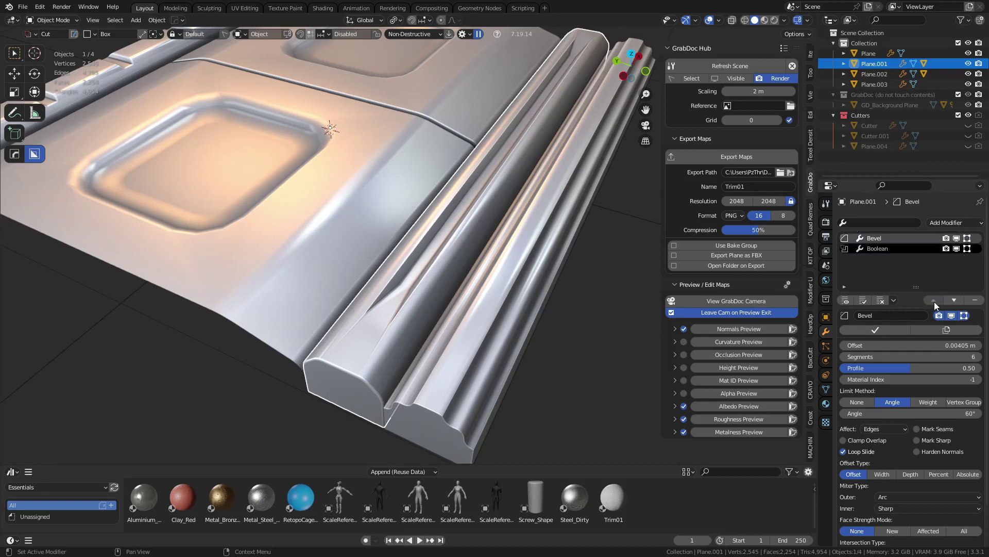
pyautogui.click(955, 300)
pyautogui.hotkey('alt', 'a')
pyautogui.scroll(-3, 628, 357)
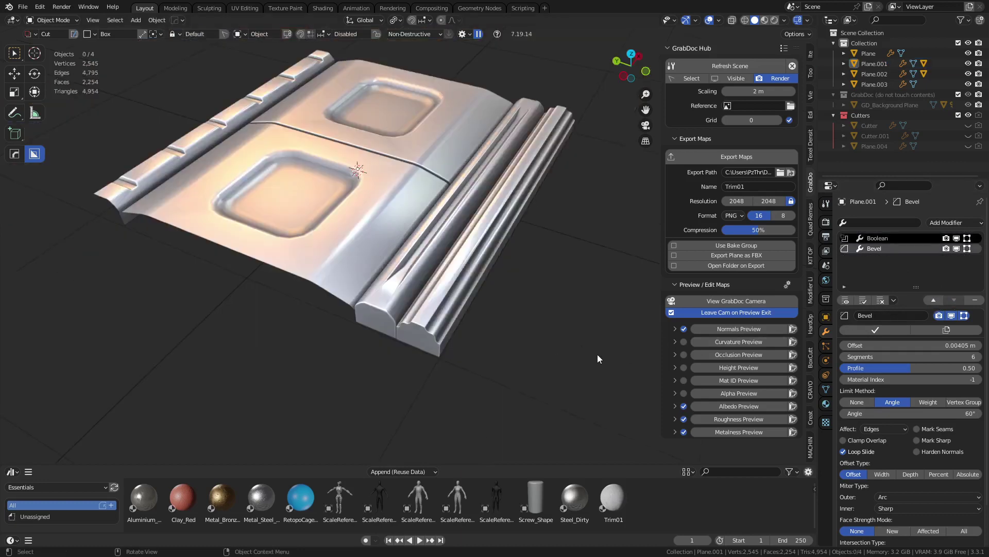
# Step: Sharpen the grooved strip with HardOps, adding a Weighted Normal modifier with Keep Sharp
pyautogui.moveTo(547, 298); pyautogui.dragTo(428, 354, button='middle')
pyautogui.keyDown('shift'); pyautogui.moveTo(339, 369); pyautogui.dragTo(518, 265, button='middle'); pyautogui.keyUp('shift')
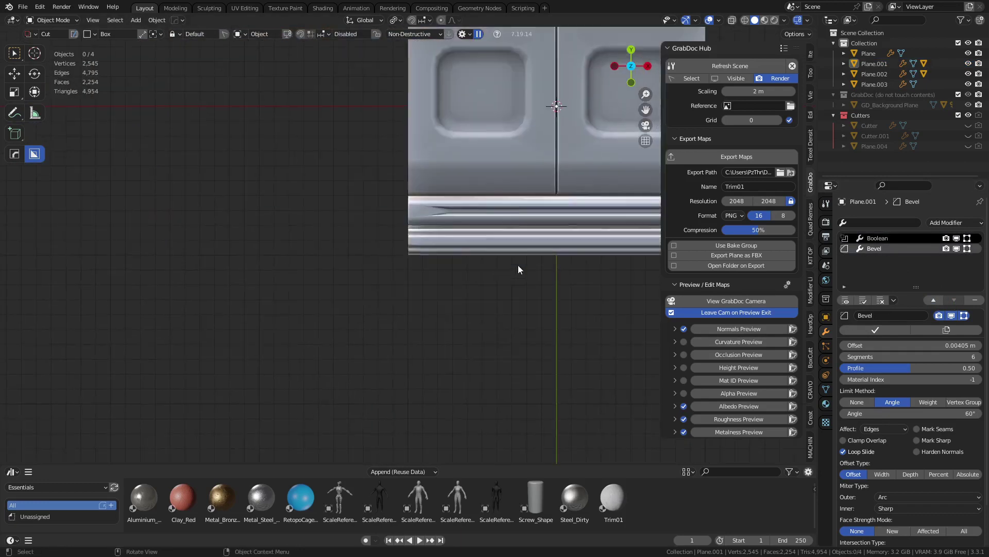
pyautogui.scroll(4, 517, 265)
pyautogui.click(453, 187)
pyautogui.press('q')
pyautogui.keyDown('alt'); pyautogui.click(437, 176); pyautogui.keyUp('alt')
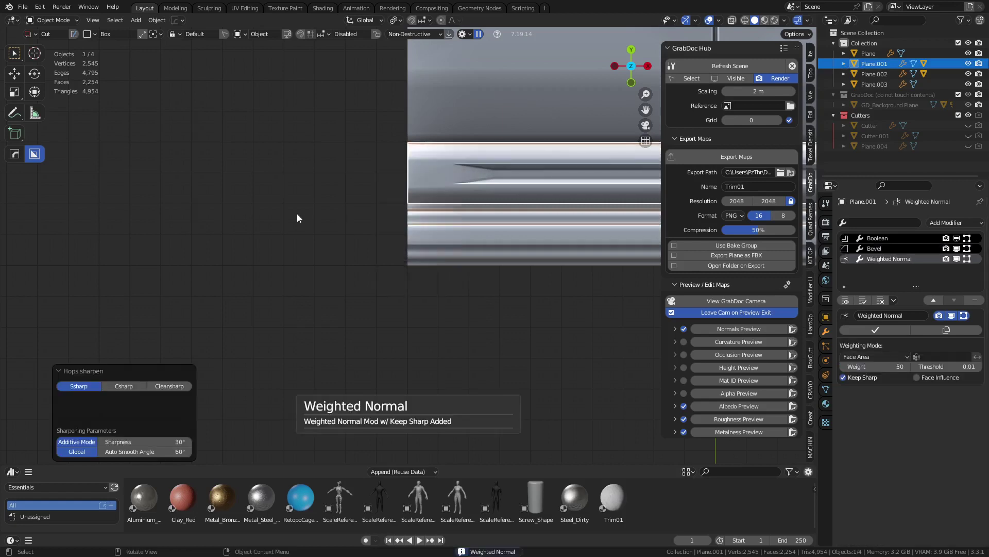
pyautogui.click(297, 213)
# Step: Sharpen the profiled strip beside the grooved one with HardOps, using a Weighted Normal modifier with Keep Sharp
pyautogui.keyDown('shift'); pyautogui.moveTo(497, 228); pyautogui.dragTo(348, 260, button='middle'); pyautogui.keyUp('shift')
pyautogui.click(453, 279)
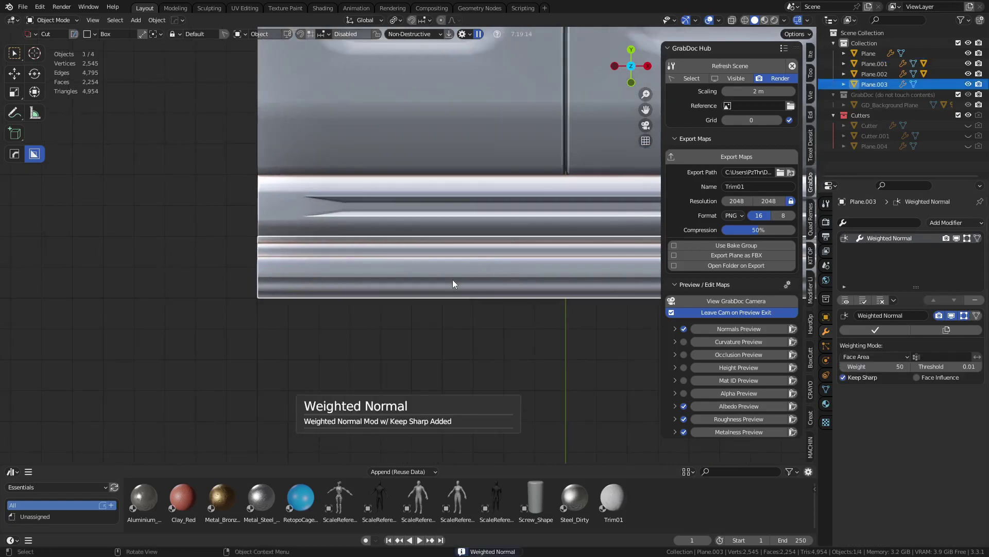
pyautogui.press('q')
pyautogui.keyDown('alt'); pyautogui.click(452, 279); pyautogui.keyUp('alt')
# Step: Inset the central panel's two flat pocket faces by about 0.081 m, and inset them again by about 0.0153 m
pyautogui.keyDown('shift'); pyautogui.moveTo(566, 252); pyautogui.dragTo(432, 296, button='middle'); pyautogui.keyUp('shift')
pyautogui.scroll(-3, 432, 296)
pyautogui.keyDown('shift'); pyautogui.moveTo(445, 224); pyautogui.dragTo(413, 341, button='middle'); pyautogui.keyUp('shift')
pyautogui.click(380, 281)
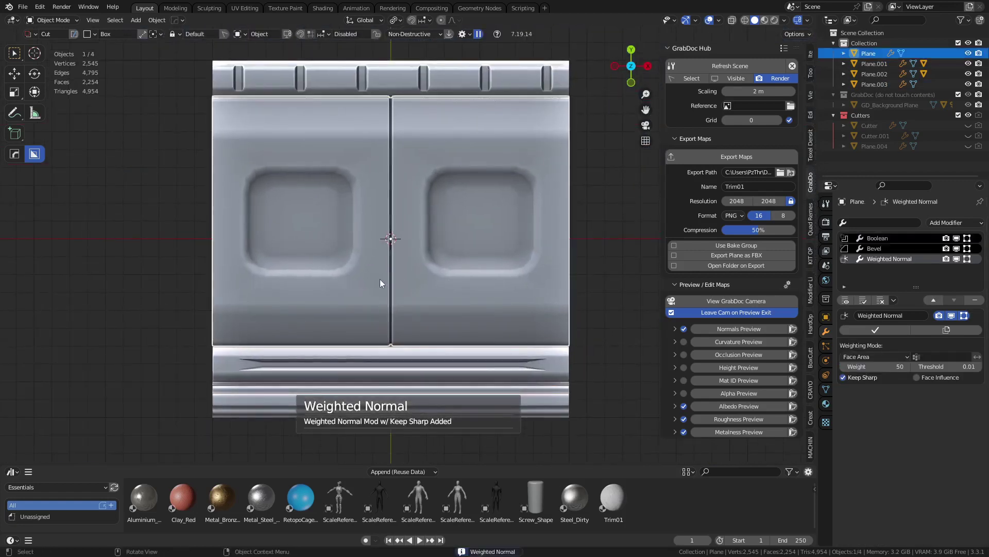
pyautogui.keyDown('shift'); pyautogui.moveTo(361, 305); pyautogui.dragTo(411, 297, button='middle'); pyautogui.keyUp('shift')
pyautogui.hotkey('ctrl', 'Tab')
pyautogui.click(424, 287)
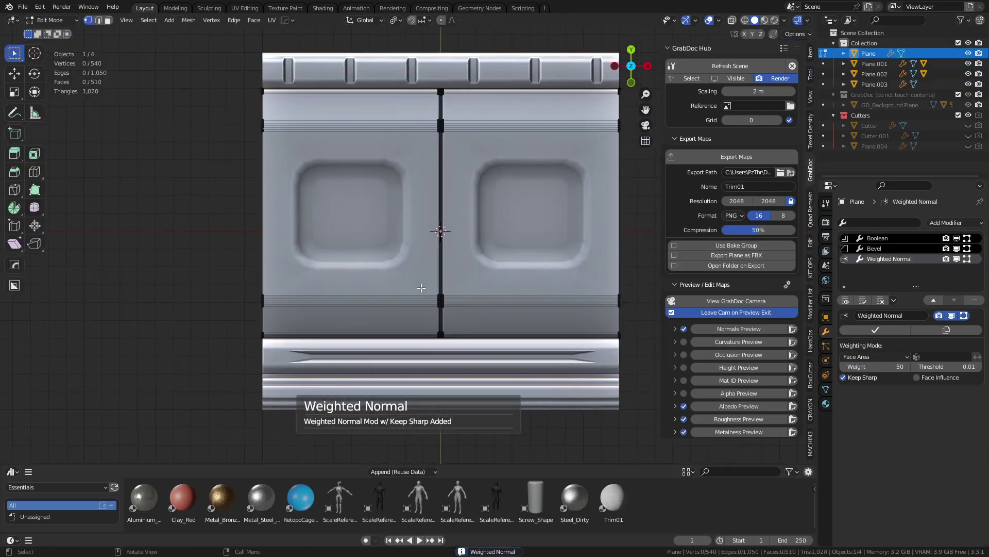
pyautogui.press('3')
pyautogui.click(395, 287)
pyautogui.keyDown('shift'); pyautogui.click(525, 279); pyautogui.keyUp('shift')
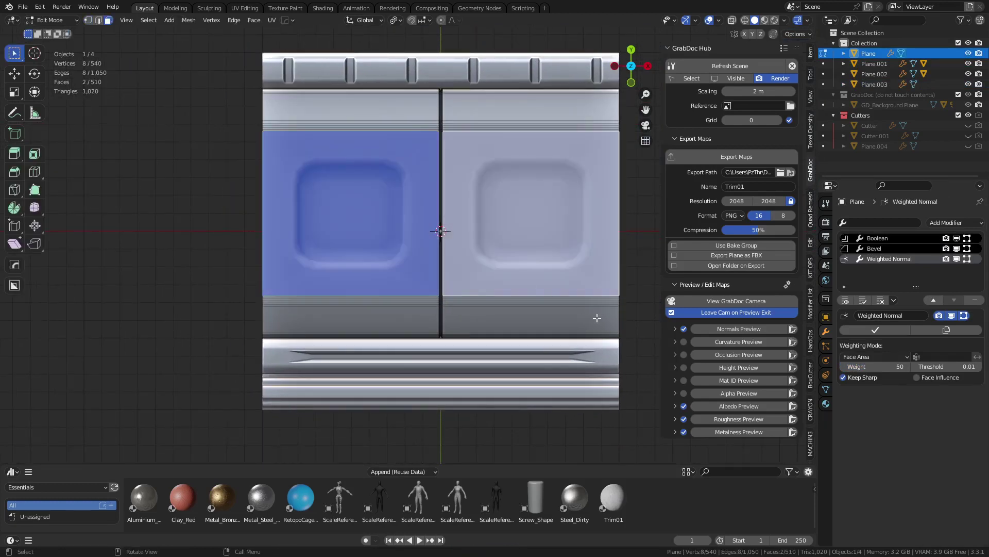
pyautogui.press('i')
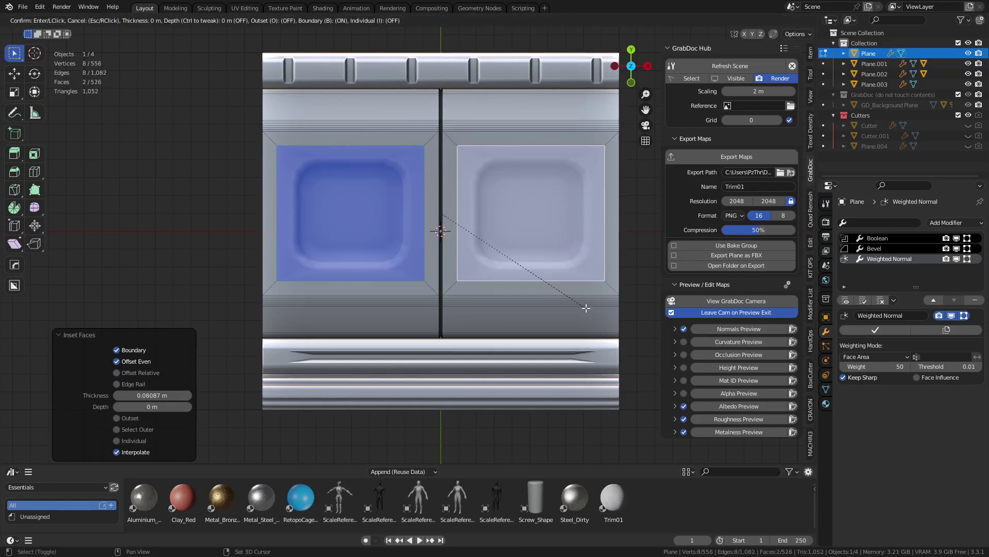
pyautogui.click(567, 286)
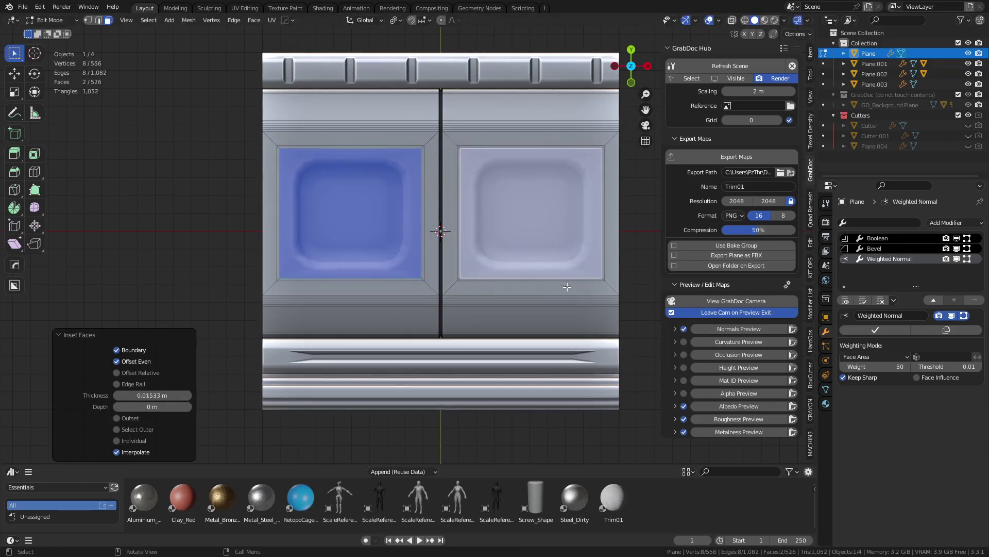
# Step: Round the corners of both inset frames by selecting the diagonal corner edge rings and bevelling them about 0.027 m
pyautogui.scroll(3, 541, 286)
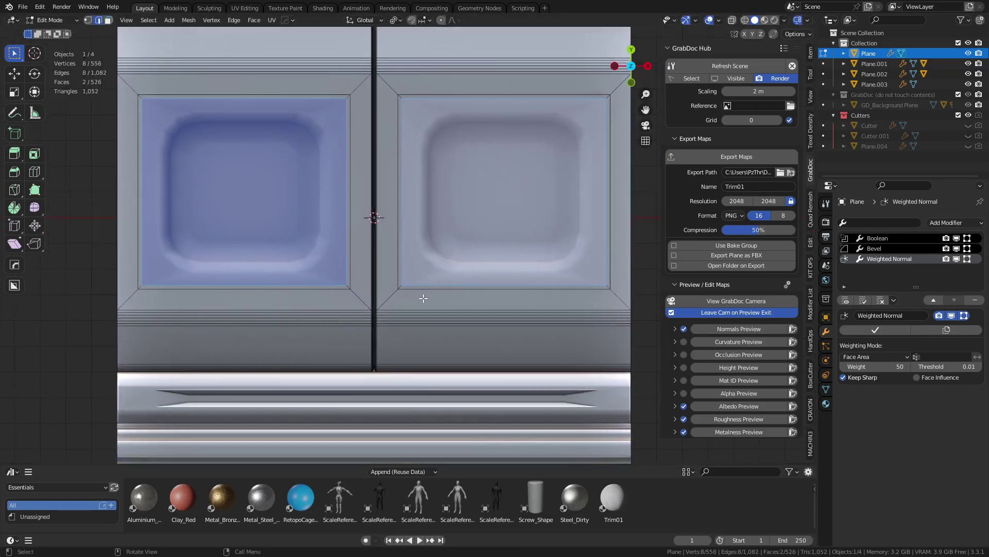
pyautogui.press('a')
pyautogui.keyDown('shift'); pyautogui.moveTo(462, 293); pyautogui.dragTo(413, 309, button='middle'); pyautogui.keyUp('shift')
pyautogui.click(358, 308)
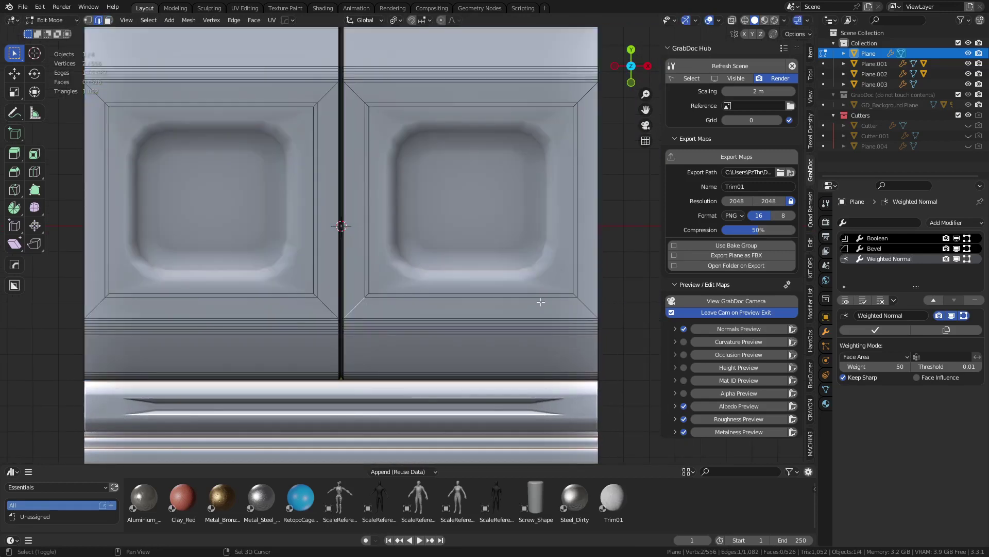
pyautogui.keyDown('ctrl'); pyautogui.keyDown('alt'); pyautogui.click(534, 330); pyautogui.keyUp('alt'); pyautogui.keyUp('ctrl')
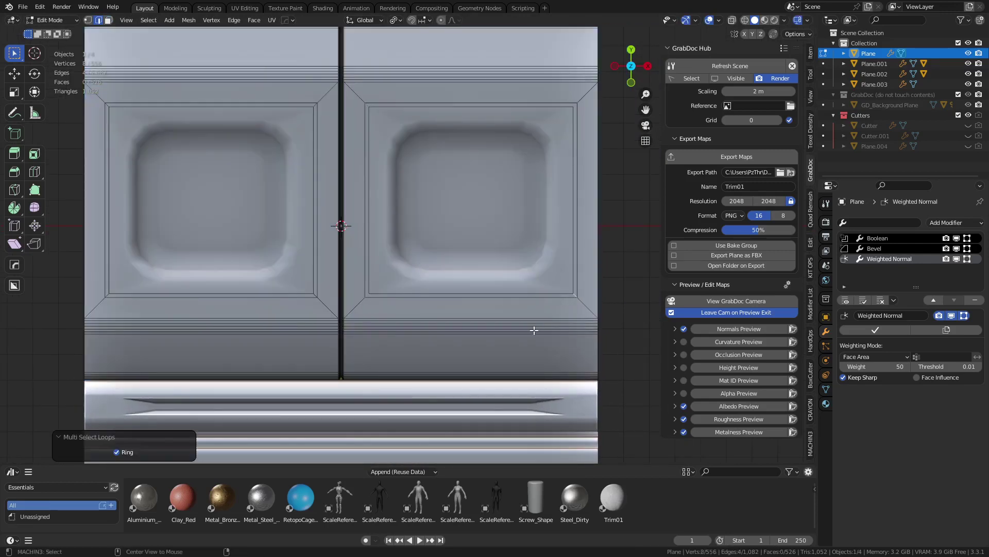
pyautogui.keyDown('shift'); pyautogui.click(314, 294); pyautogui.keyUp('shift')
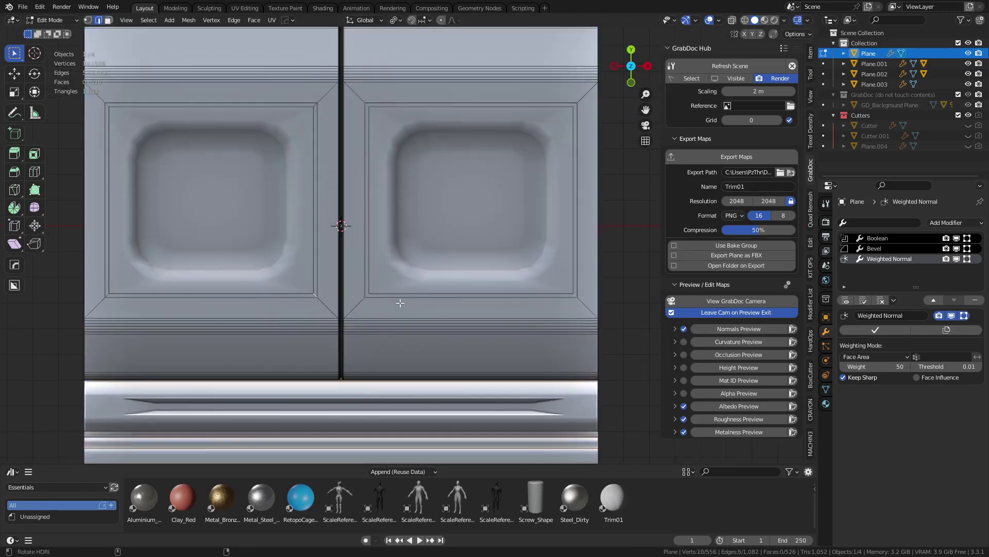
pyautogui.hotkey('ctrl', 'alt', 'r')
pyautogui.click(149, 23)
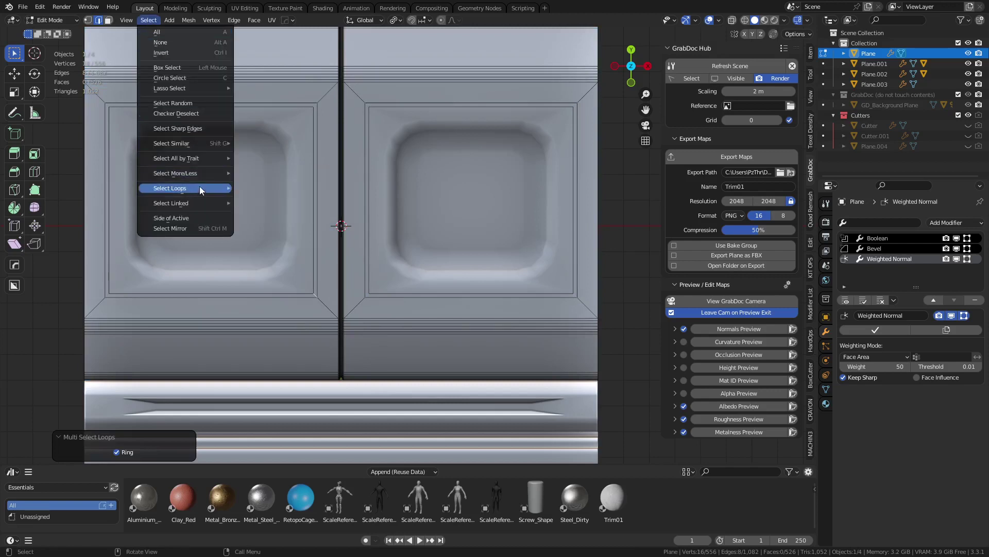
pyautogui.moveTo(199, 187)
pyautogui.click(264, 199)
pyautogui.hotkey('ctrl', 'b')
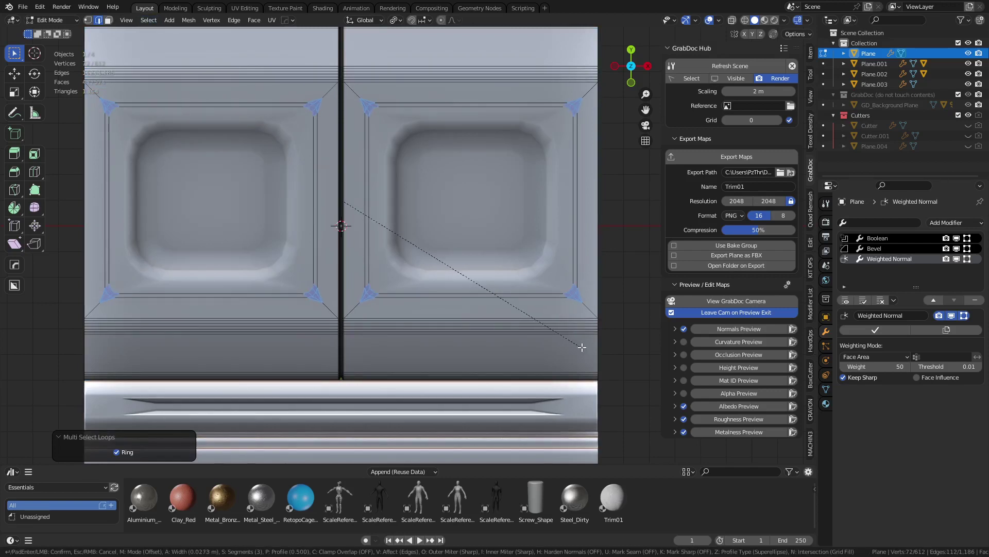
pyautogui.click(403, 294)
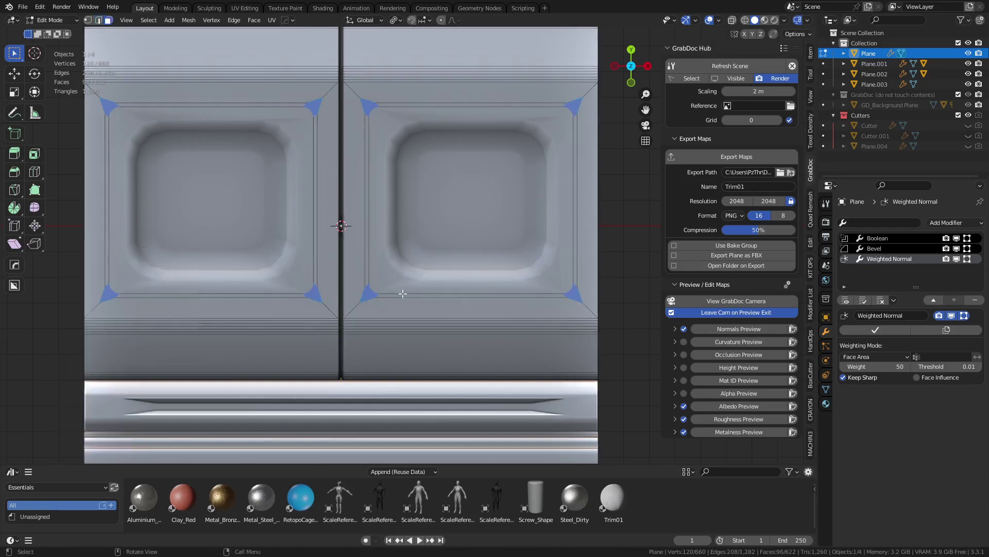
# Step: Inset both narrow frame face loops by about 0.0042 m with a depth of about -0.007 m to form grooves
pyautogui.keyDown('alt'); pyautogui.click(369, 290); pyautogui.keyUp('alt')
pyautogui.moveTo(495, 327); pyautogui.dragTo(510, 312, button='middle')
pyautogui.scroll(3, 510, 311)
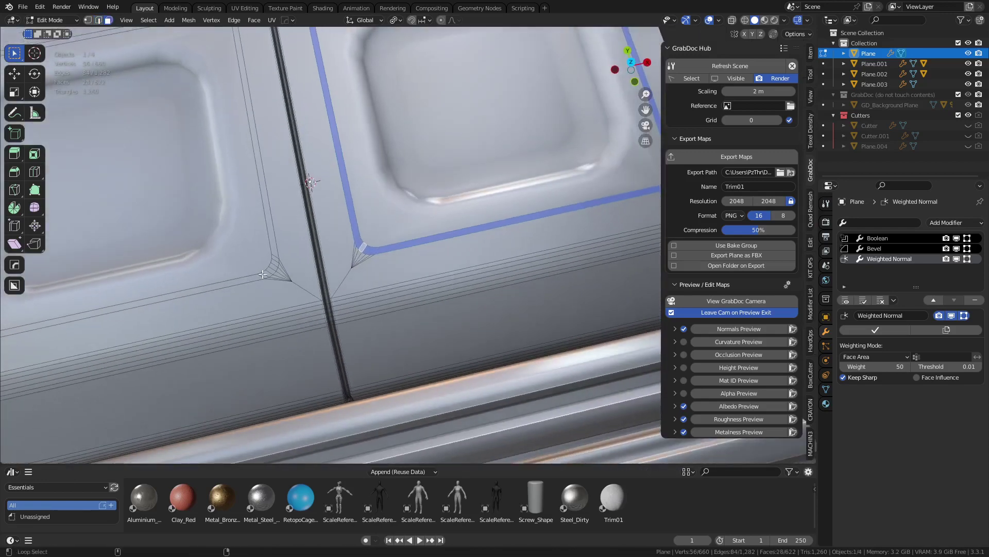
pyautogui.keyDown('alt'); pyautogui.keyDown('shift'); pyautogui.click(283, 273); pyautogui.keyUp('shift'); pyautogui.keyUp('alt')
pyautogui.scroll(4, 546, 310)
pyautogui.press('i')
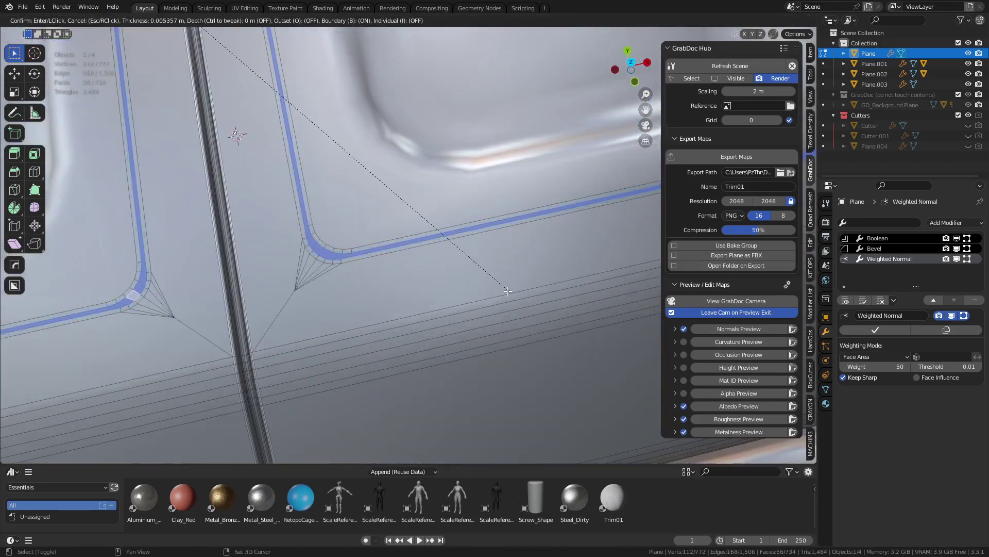
pyautogui.click(337, 331)
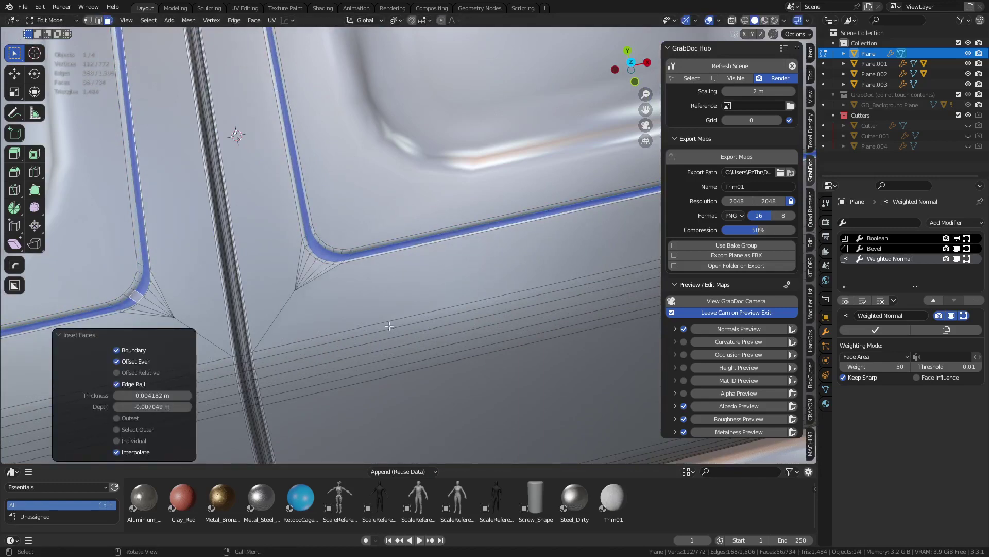
# Step: Apply Limited Dissolve to the whole central panel mesh with a 0.05° maximum angle and return to Object Mode
pyautogui.press('a')
pyautogui.press('x')
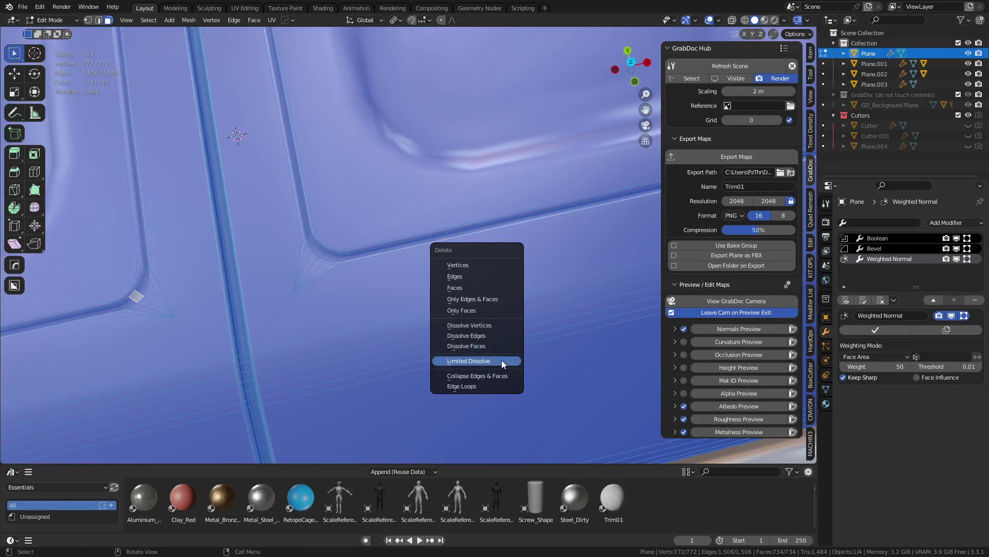
pyautogui.click(502, 360)
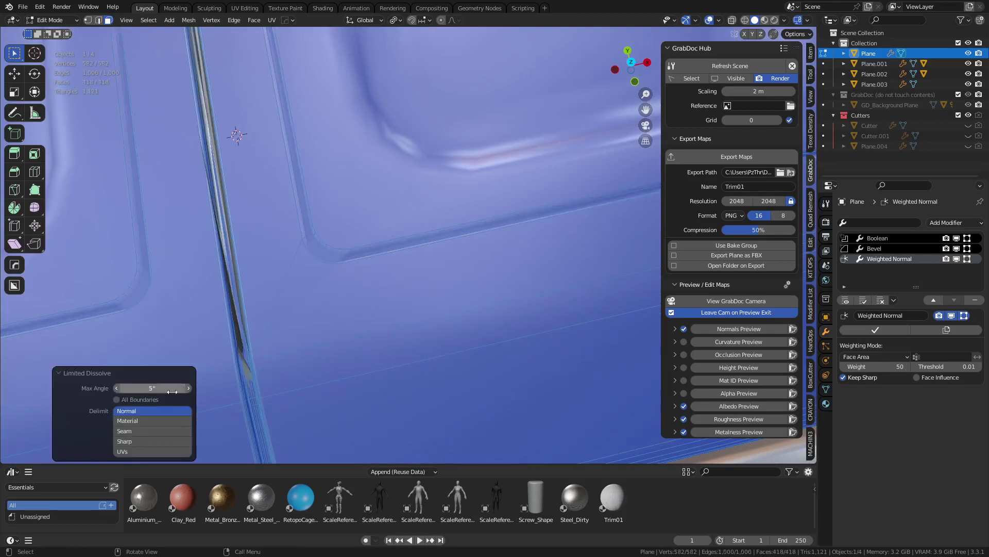
pyautogui.write('.0')
pyautogui.write('5')
pyautogui.press('Return')
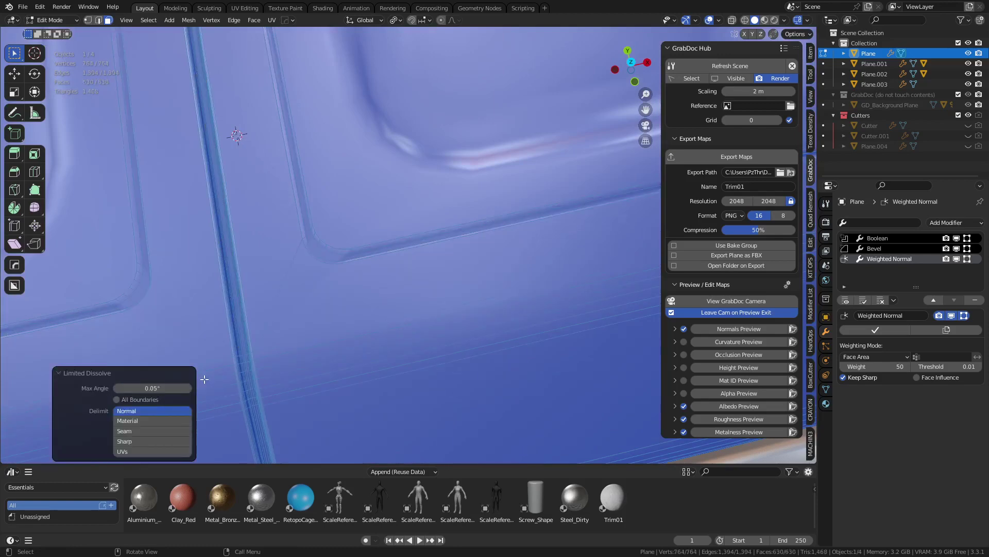
pyautogui.press('Tab')
pyautogui.click(321, 319)
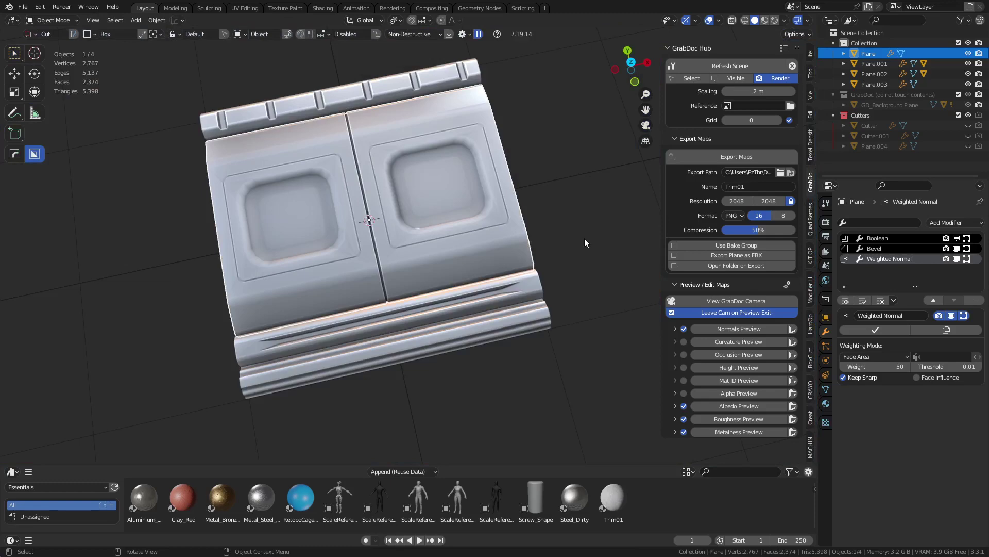
# Step: Examine the pockets' Boolean cutter on the central panel with the HardOps Boolean scroll
pyautogui.scroll(8, 580, 237)
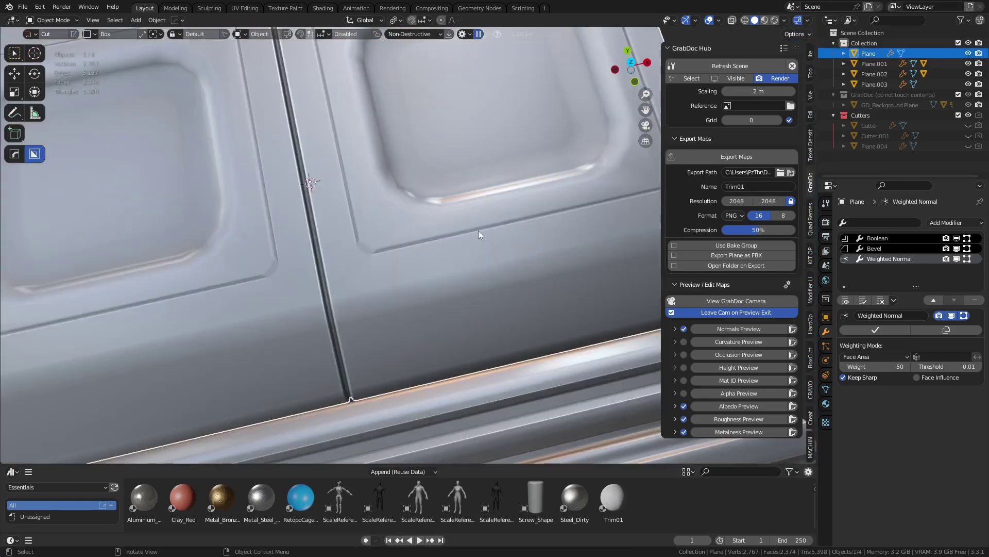
pyautogui.moveTo(478, 231); pyautogui.dragTo(425, 296, button='middle')
pyautogui.press('q')
pyautogui.click(425, 296)
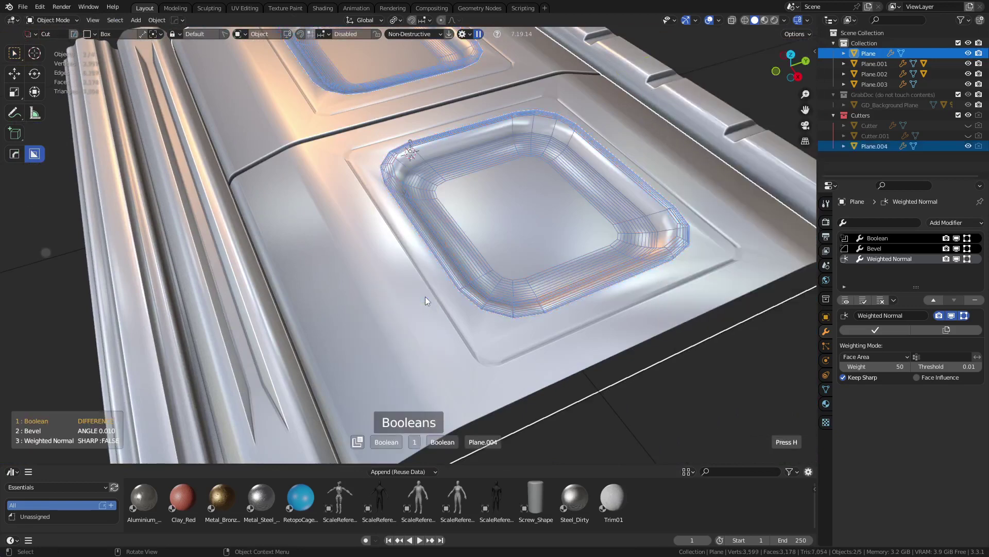
pyautogui.rightClick(425, 296)
pyautogui.hotkey('ctrl', 'Tab')
pyautogui.click(370, 301)
pyautogui.scroll(-7, 410, 308)
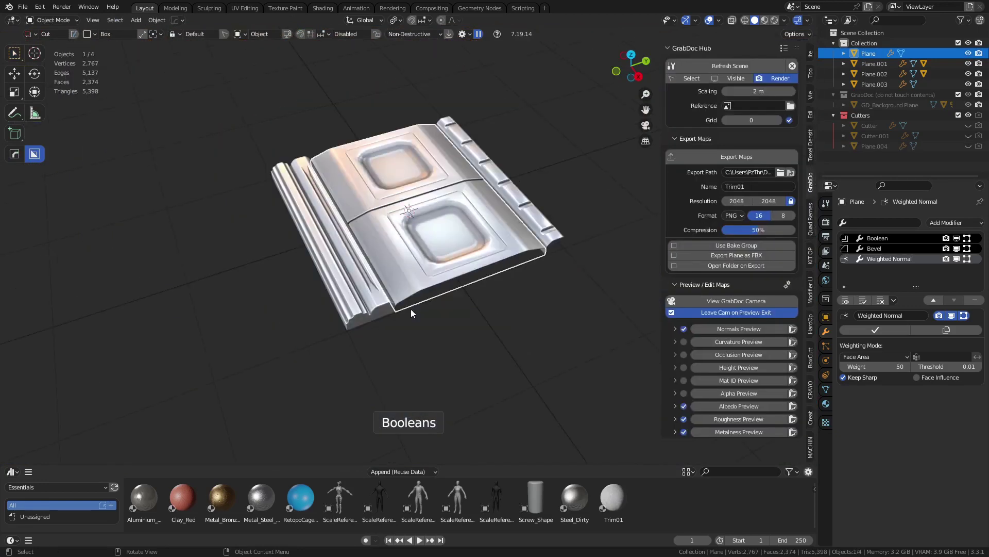
# Step: Remove the central panel's Weighted Normal modifier and apply its Bevel modifier
pyautogui.hotkey('alt', 'a')
pyautogui.click(421, 244)
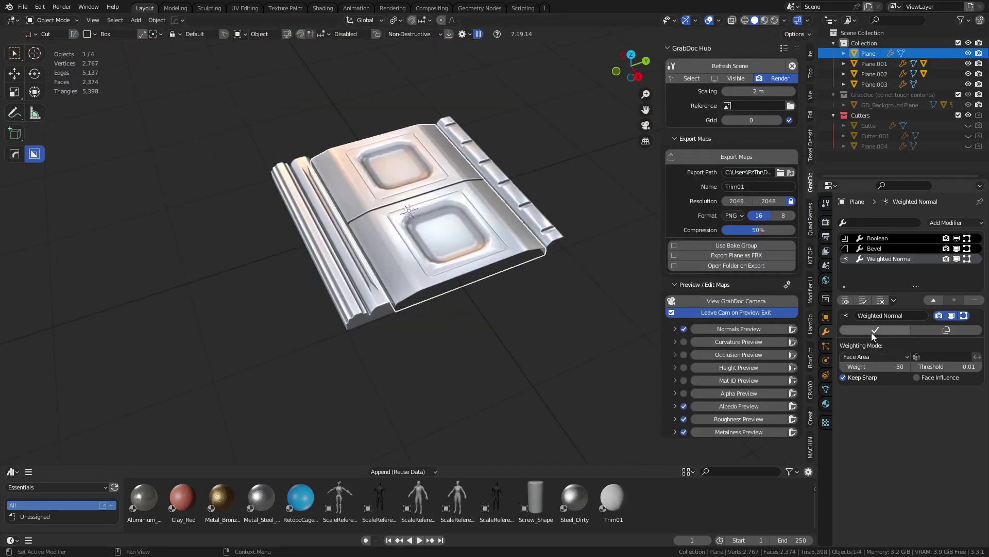
pyautogui.click(975, 300)
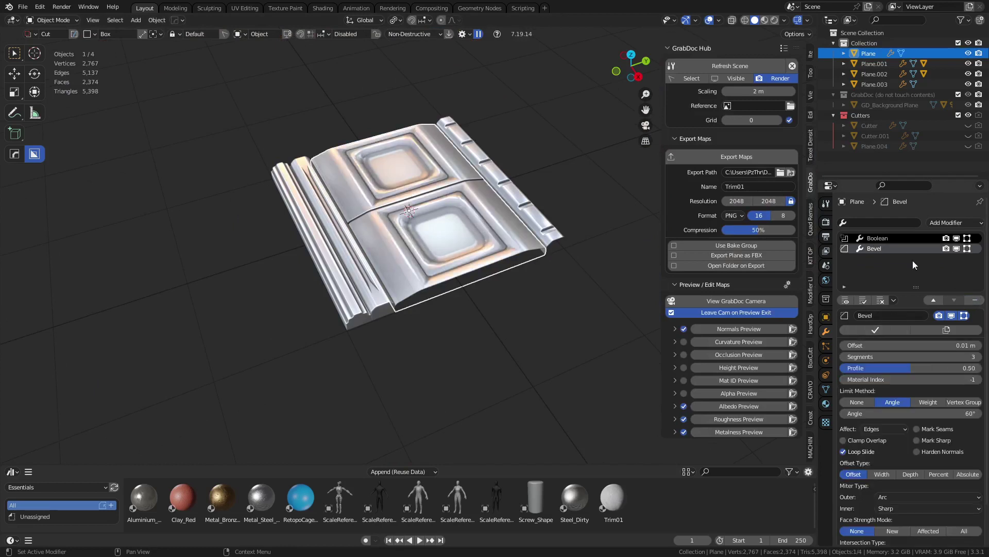
pyautogui.click(882, 332)
# Step: Shade the central panel smooth with Auto Smooth at 30°, and add a HardOps Weighted Normal modifier with Keep Sharp
pyautogui.rightClick(450, 251)
pyautogui.click(450, 252)
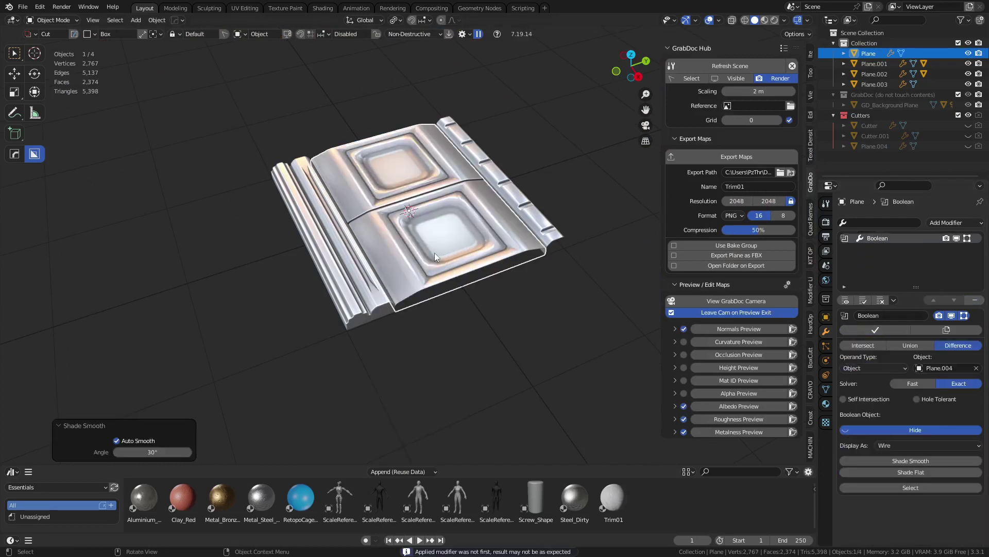
pyautogui.rightClick(434, 253)
pyautogui.click(434, 252)
# Step: Display the wireframe over the shaded model and enter Edit Mode on the central panel
pyautogui.scroll(6, 388, 297)
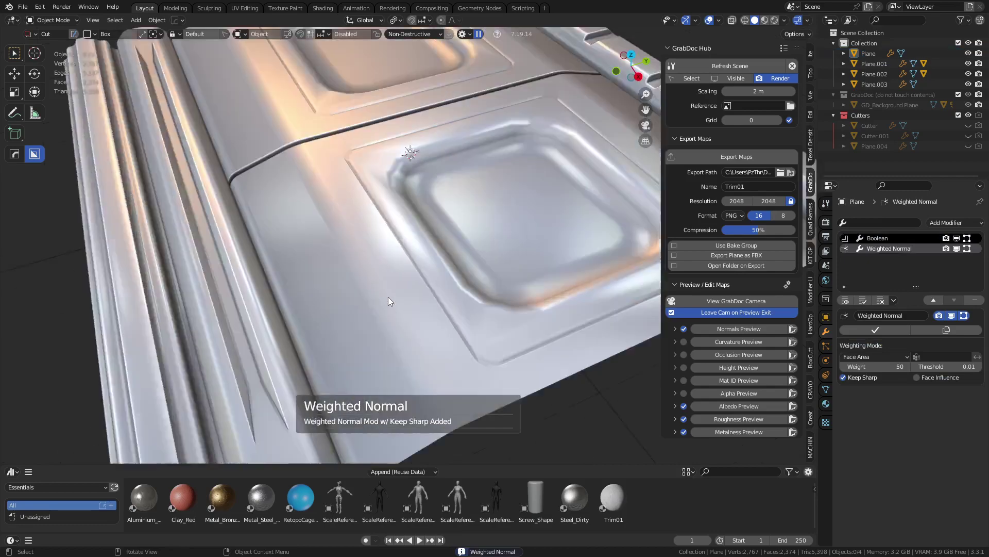
pyautogui.scroll(1, 388, 297)
pyautogui.hotkey('shift', 'z')
pyautogui.moveTo(424, 290); pyautogui.dragTo(402, 277, button='middle')
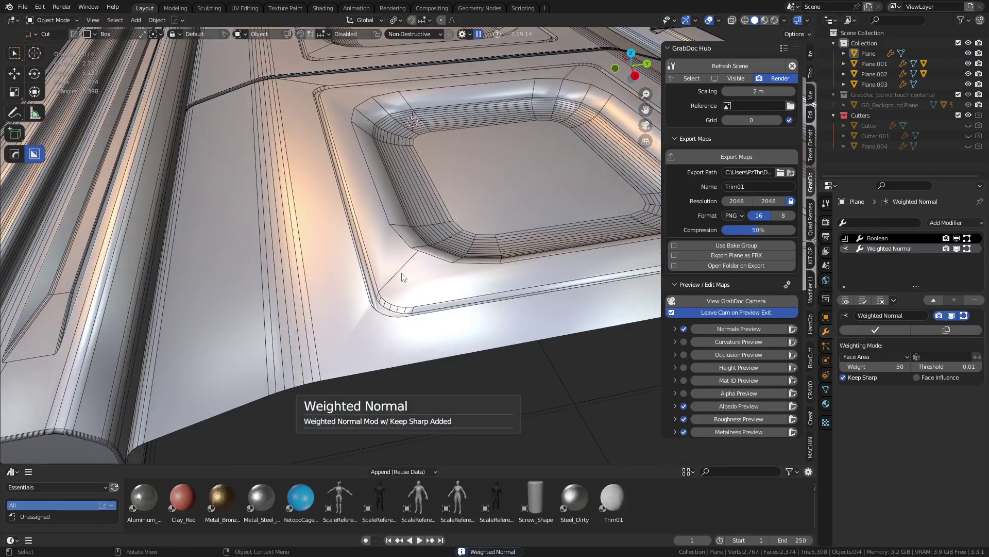
pyautogui.hotkey('ctrl', 'Tab')
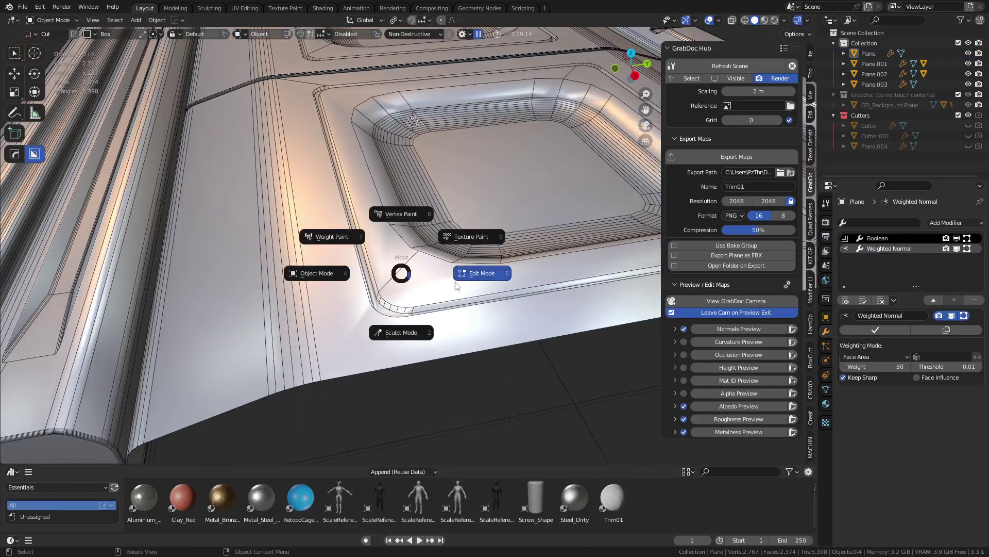
pyautogui.click(458, 285)
# Step: Try selecting the faces around both pockets and growing and shrinking that selection
pyautogui.click(453, 283)
pyautogui.keyDown('shift'); pyautogui.moveTo(454, 242); pyautogui.dragTo(424, 458, button='middle'); pyautogui.keyUp('shift')
pyautogui.keyDown('shift'); pyautogui.click(410, 198); pyautogui.keyUp('shift')
pyautogui.scroll(3, 442, 304)
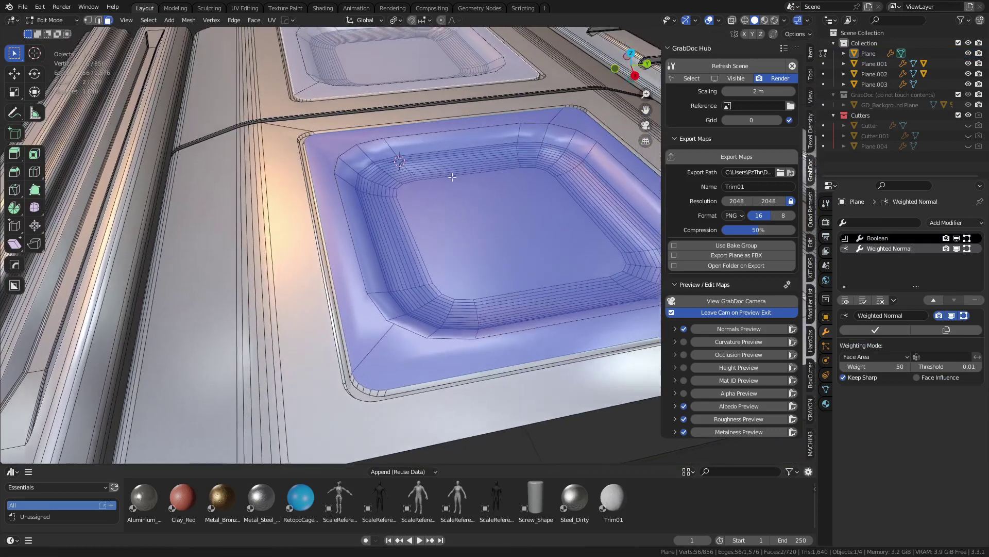
pyautogui.press('ctrl+KP_Add')
pyautogui.press('ctrl+KP_Subtract')
pyautogui.press('ctrl+KP_Subtract')
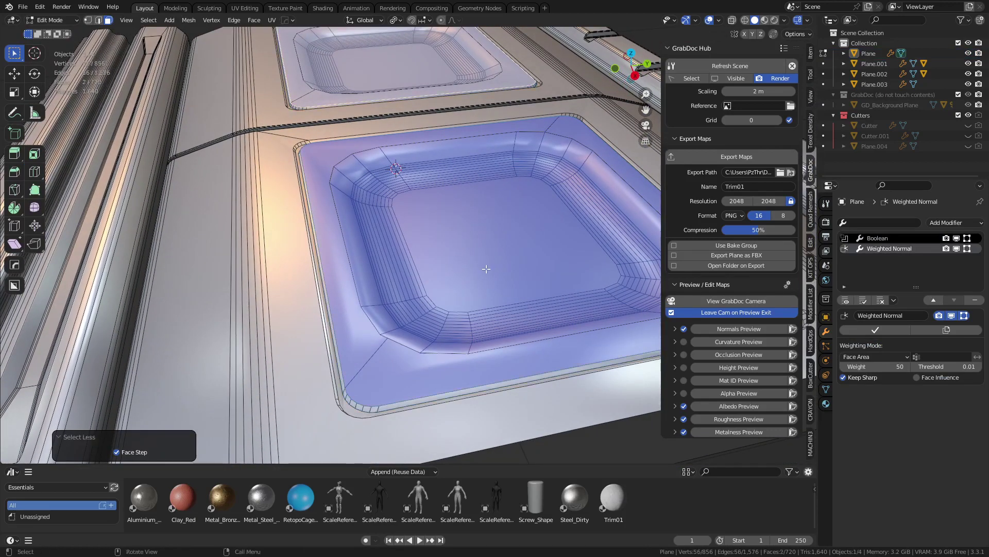
# Step: Inspect the central panel's hidden and side faces around the nearer pocket using X-ray display
pyautogui.hotkey('alt', 'z')
pyautogui.click(492, 237)
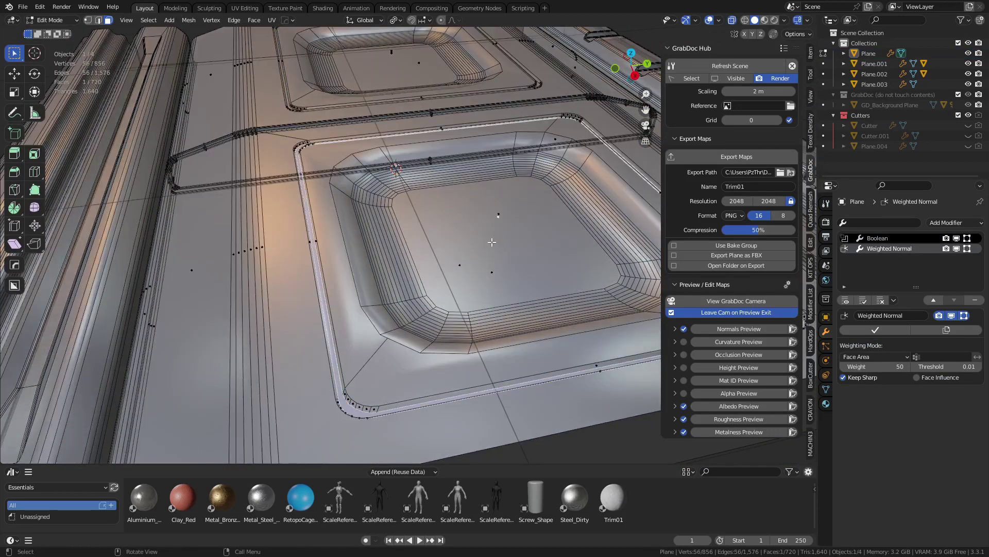
pyautogui.click(493, 269)
pyautogui.moveTo(492, 268); pyautogui.dragTo(415, 247, button='middle')
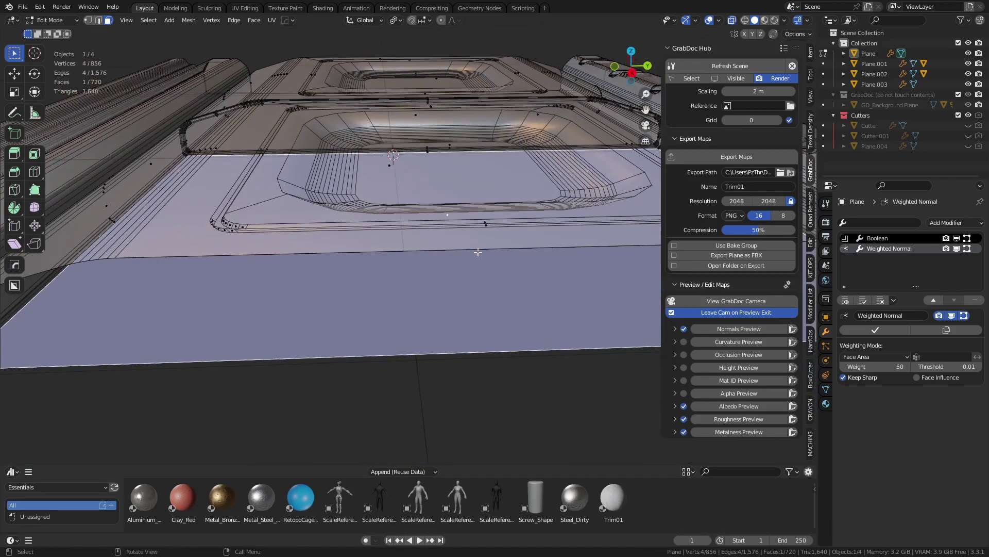
pyautogui.press('Tab')
pyautogui.press('Tab')
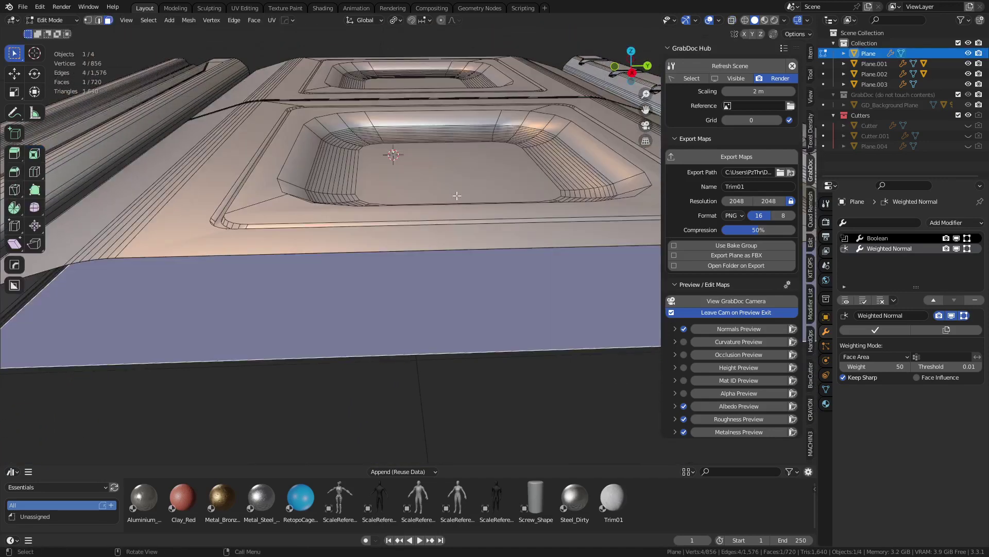
# Step: Delete the pocket face inside each of the central panel's two rounded groove frames
pyautogui.click(444, 191)
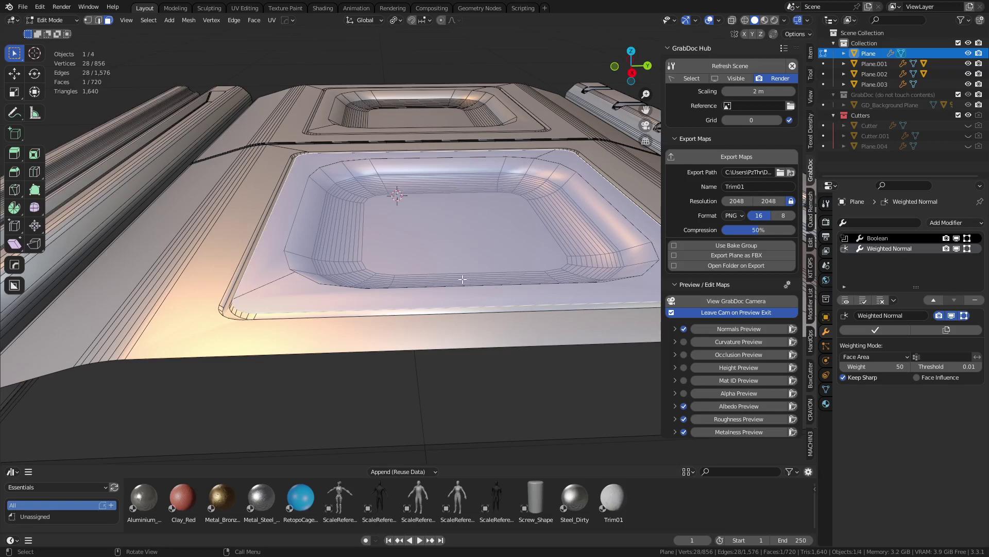
pyautogui.press('g')
pyautogui.rightClick(432, 264)
pyautogui.press('x')
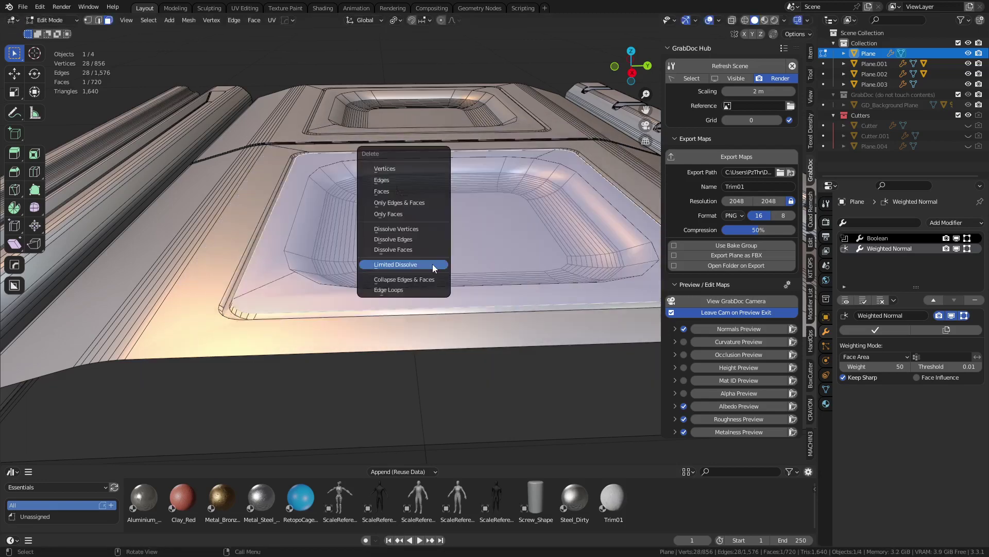
pyautogui.click(397, 191)
pyautogui.click(377, 119)
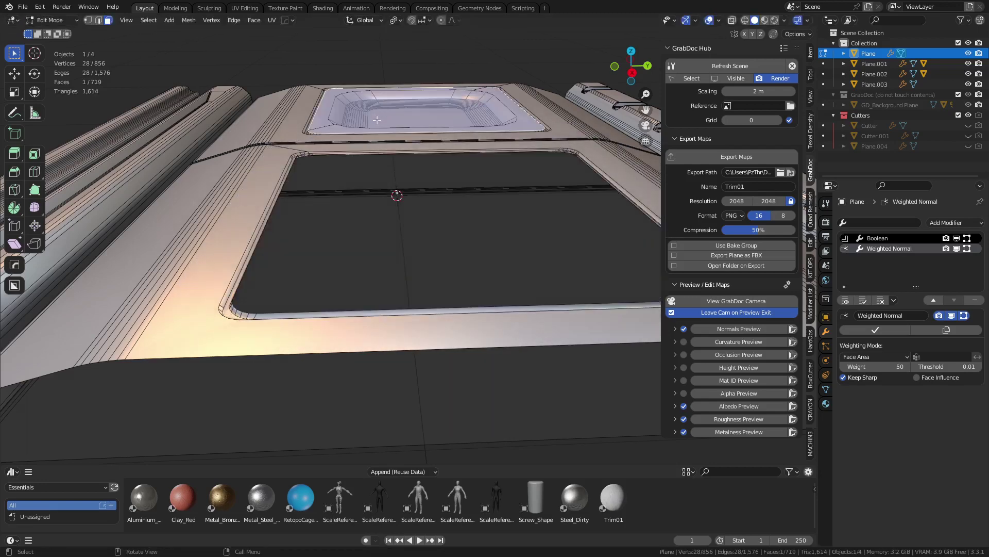
pyautogui.press('x')
pyautogui.click(382, 128)
pyautogui.moveTo(383, 132); pyautogui.dragTo(396, 260, button='middle')
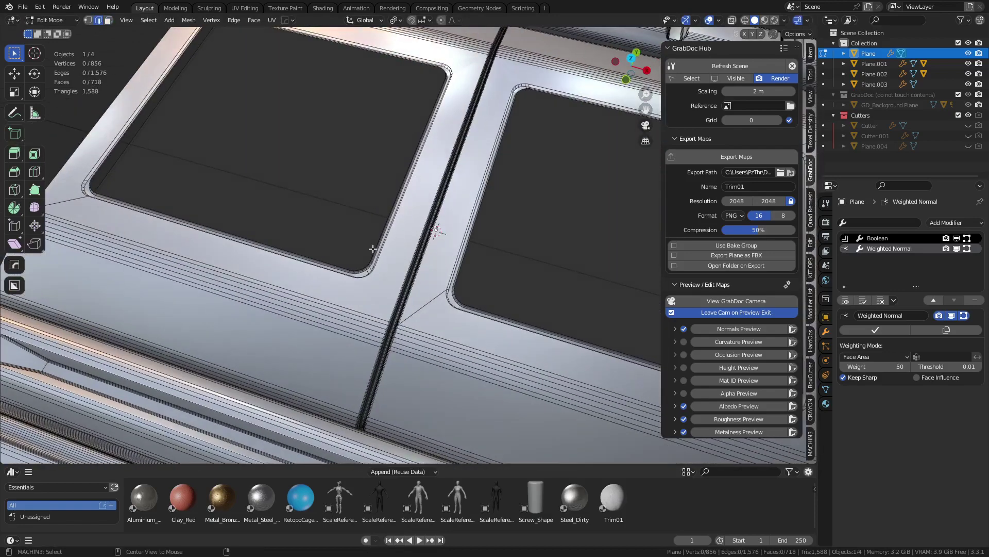
# Step: Try to fill one frame opening with a face from its inner edge loop
pyautogui.keyDown('alt'); pyautogui.click(373, 249); pyautogui.keyUp('alt')
pyautogui.press('f')
pyautogui.keyDown('shift'); pyautogui.moveTo(502, 279); pyautogui.dragTo(555, 219, button='middle'); pyautogui.keyUp('shift')
pyautogui.hotkey('ctrl', 'z')
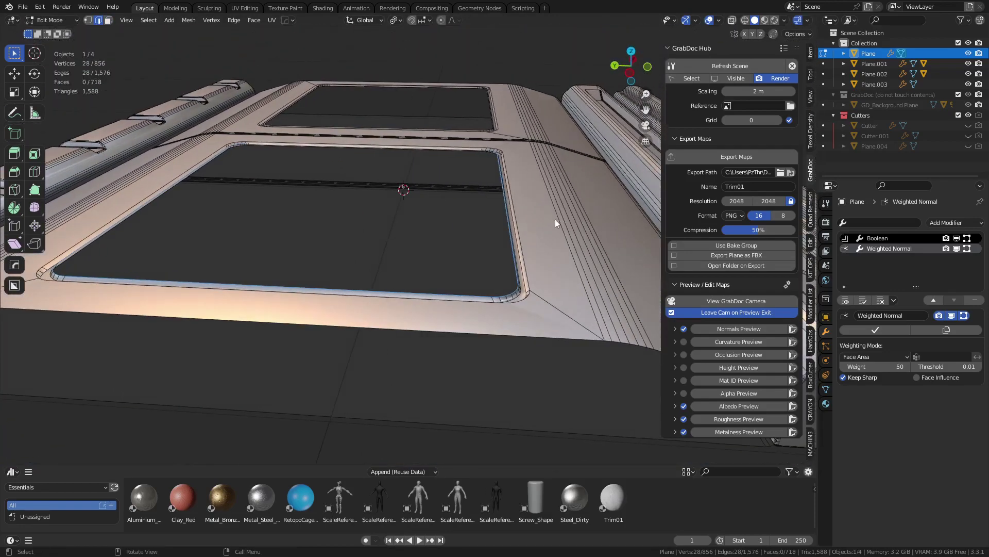
# Step: Return to Object Mode and remove the Boolean modifier from the central panel
pyautogui.press('Tab')
pyautogui.click(883, 238)
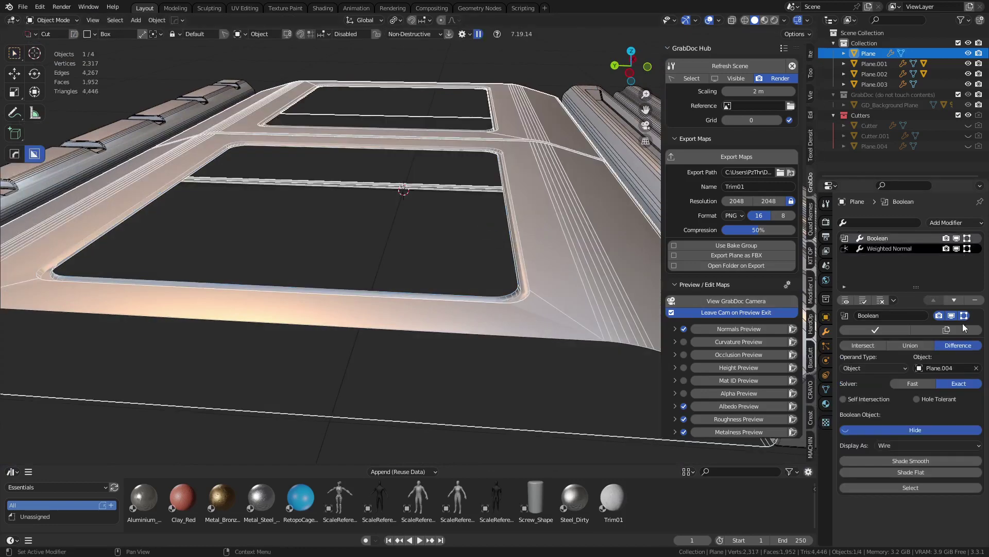
pyautogui.click(978, 300)
# Step: Unhide the cutters, delete the pocket cutter Plane.004, and hide the remaining Cutter and Cutter.001
pyautogui.hotkey('alt', 'h')
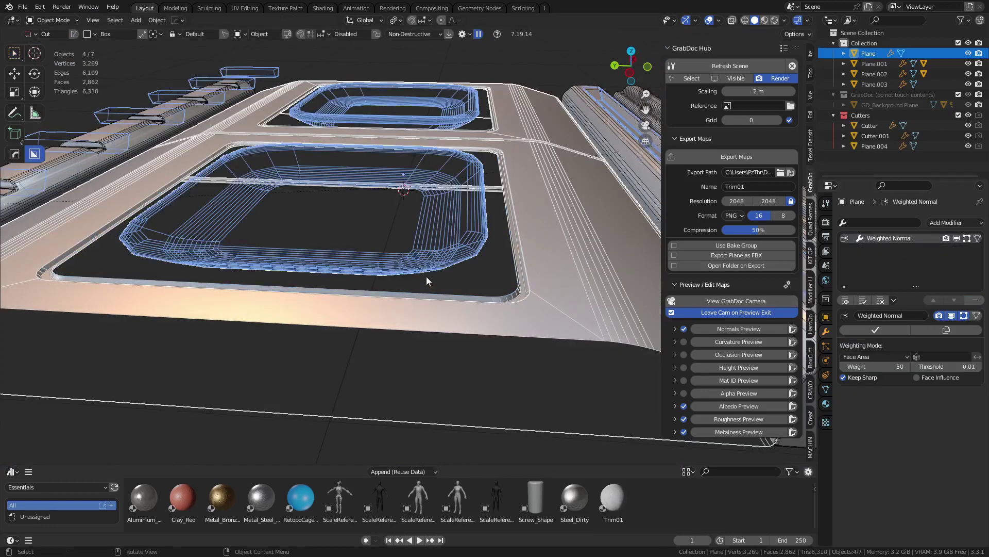
pyautogui.click(420, 250)
pyautogui.press('x')
pyautogui.click(421, 252)
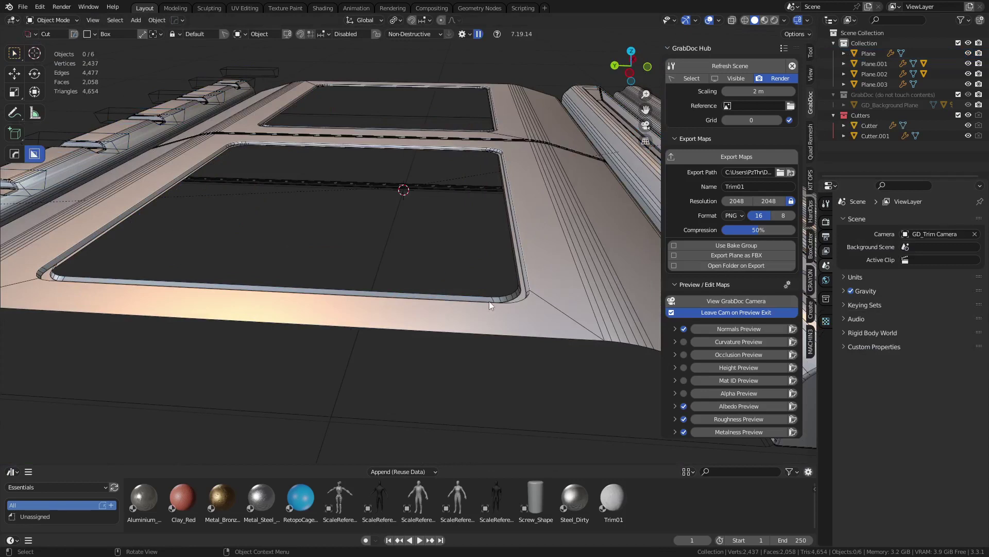
pyautogui.click(490, 301)
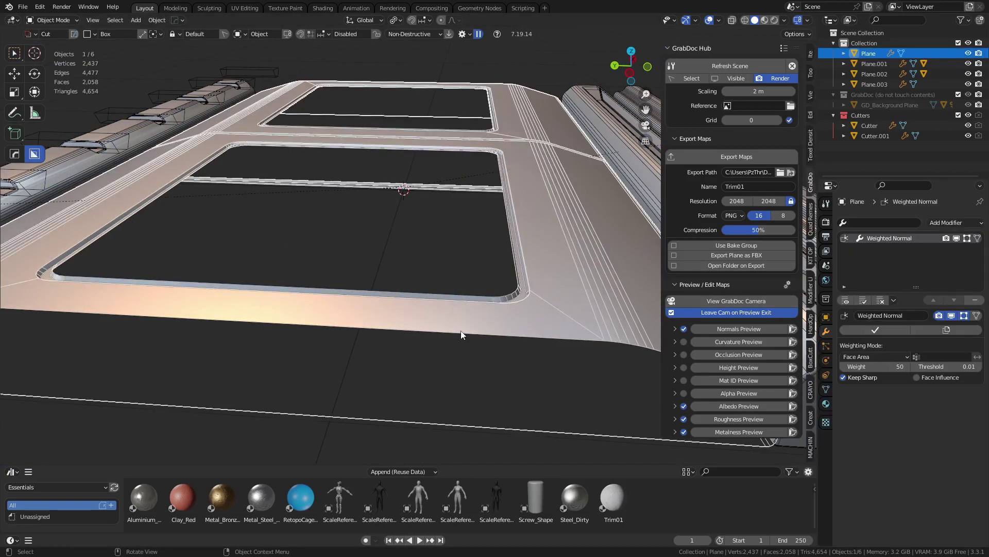
pyautogui.moveTo(968, 125); pyautogui.dragTo(968, 135)
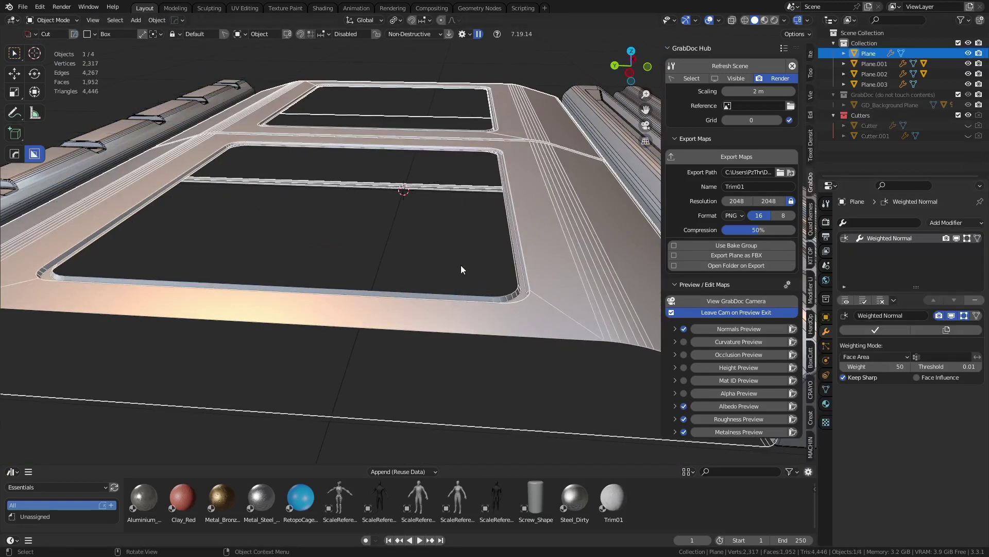
# Step: Select the inner edge loops of both frame openings in the central panel and fill each with a flat face
pyautogui.press('Tab')
pyautogui.moveTo(473, 292); pyautogui.dragTo(509, 242, button='middle')
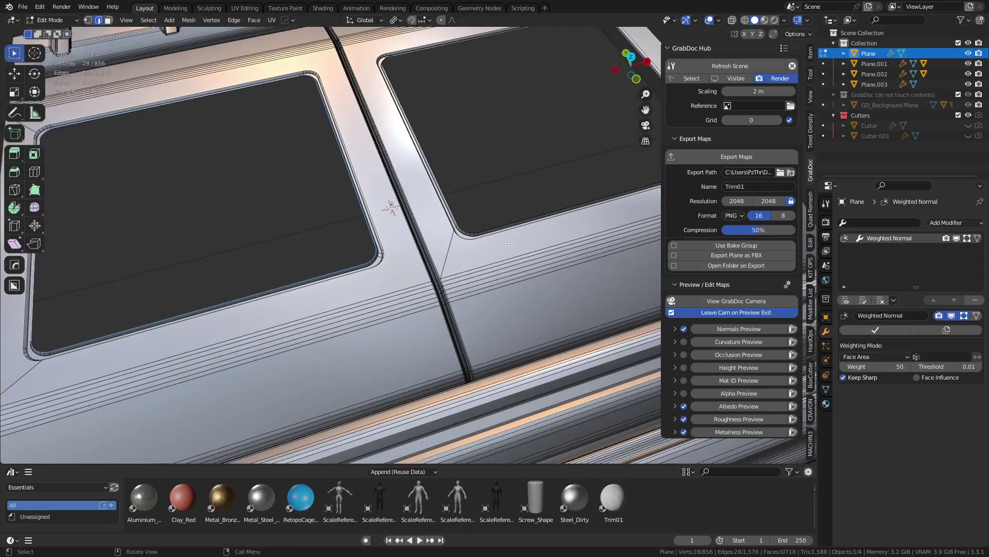
pyautogui.hotkey('ctrl', 'Tab')
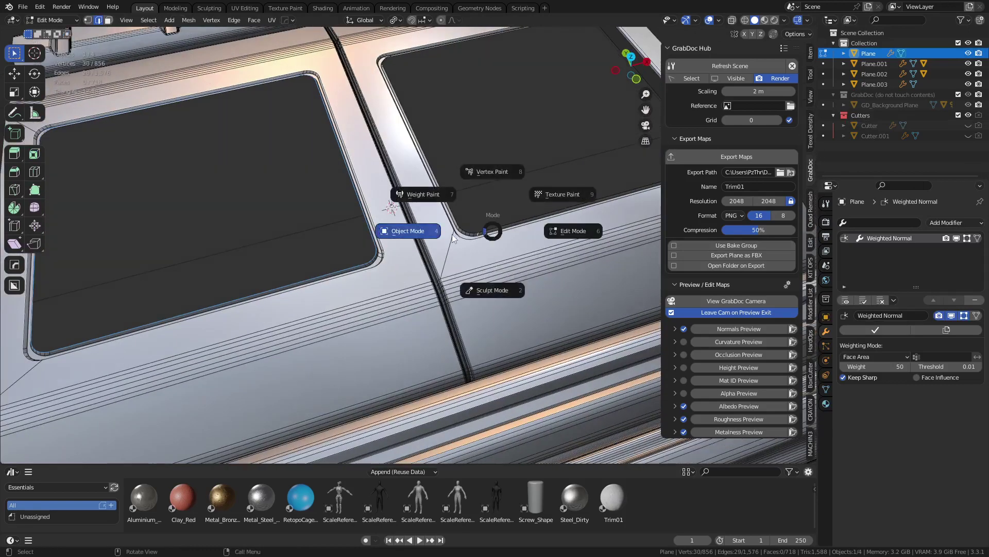
pyautogui.click(408, 228)
pyautogui.press('Tab')
pyautogui.doubleClick(346, 267)
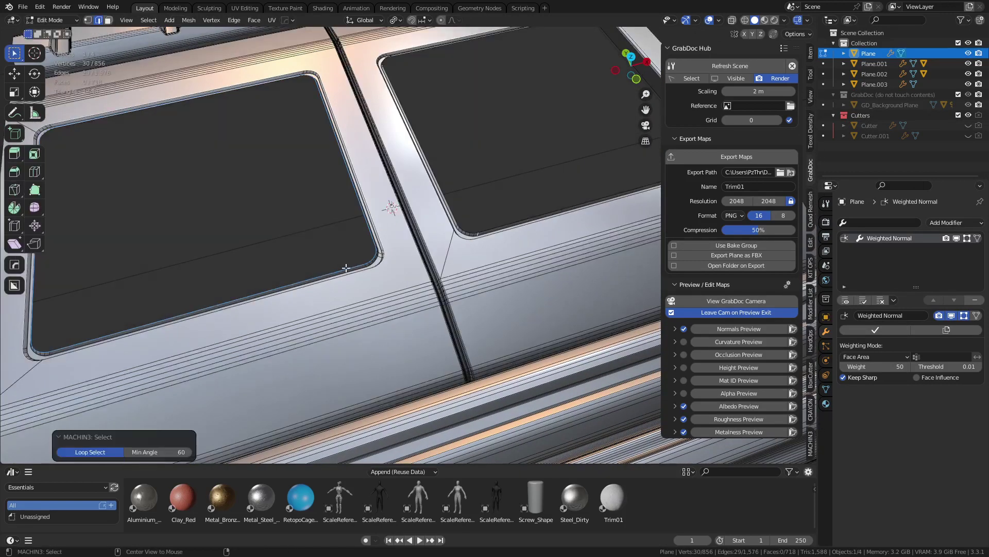
pyautogui.keyDown('shift'); pyautogui.doubleClick(470, 231); pyautogui.keyUp('shift')
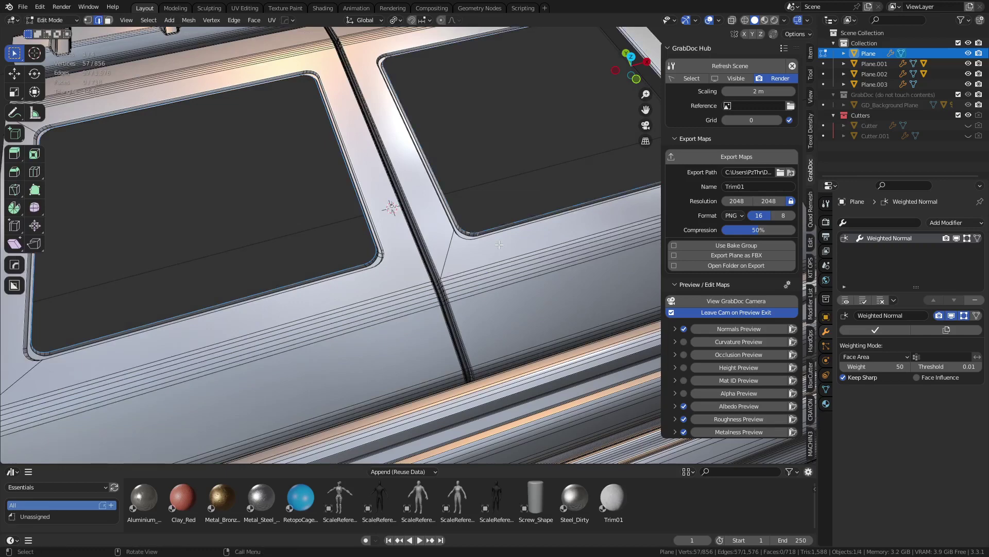
pyautogui.press('f')
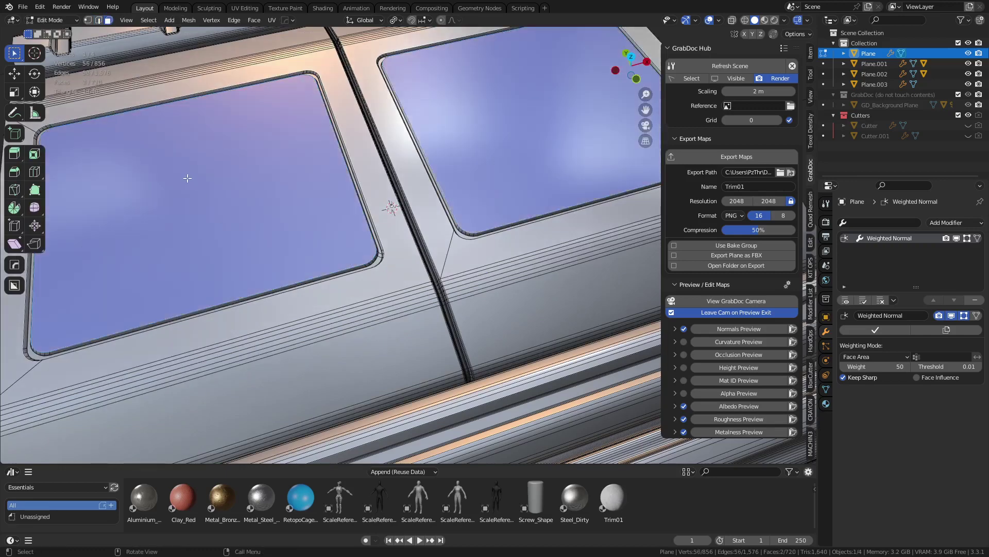
# Step: Bevel the borders of both filled faces about 0.005 m wide with 6 segments, and return to Object Mode in top view
pyautogui.hotkey('ctrl', 'b')
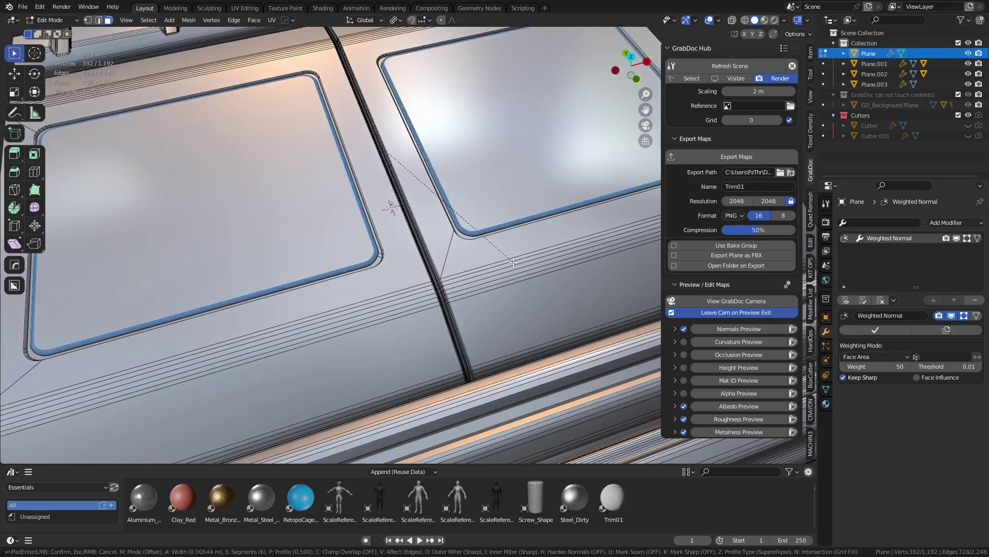
pyautogui.click(512, 262)
pyautogui.hotkey('ctrl', 'Tab')
pyautogui.click(452, 280)
pyautogui.scroll(-5, 451, 283)
pyautogui.click(578, 165)
pyautogui.press('KP_7')
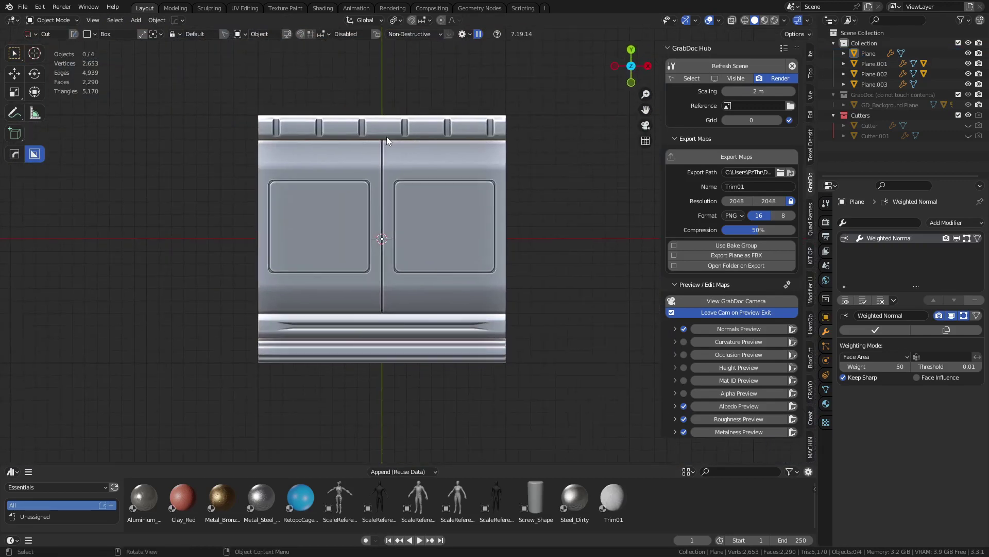
# Step: Reveal and select the arrayed Boolean cutter that makes the notches in the upper strip
pyautogui.click(387, 137)
pyautogui.scroll(4, 387, 137)
pyautogui.keyDown('shift'); pyautogui.moveTo(414, 159); pyautogui.dragTo(419, 190, button='middle'); pyautogui.keyUp('shift')
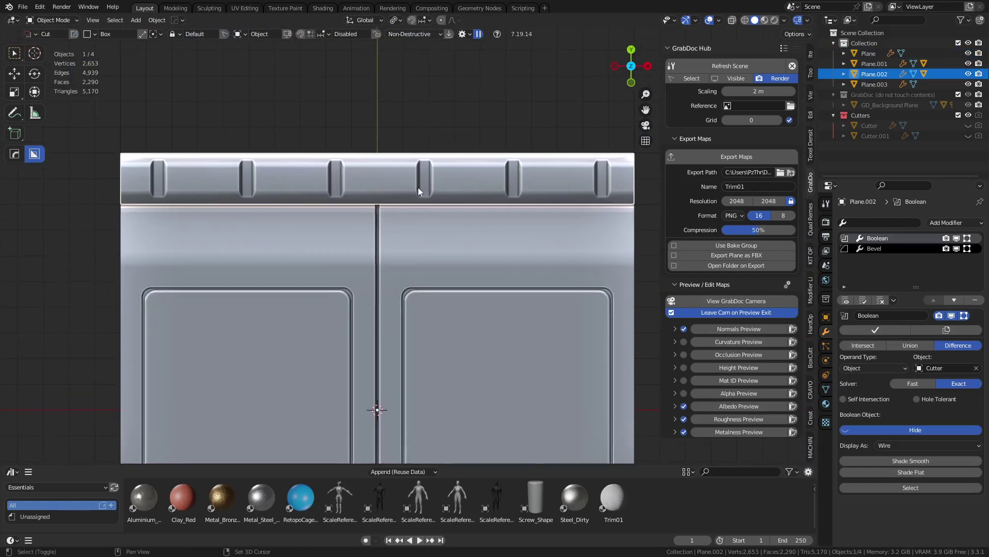
pyautogui.press('q')
pyautogui.click(420, 178)
pyautogui.click(419, 178)
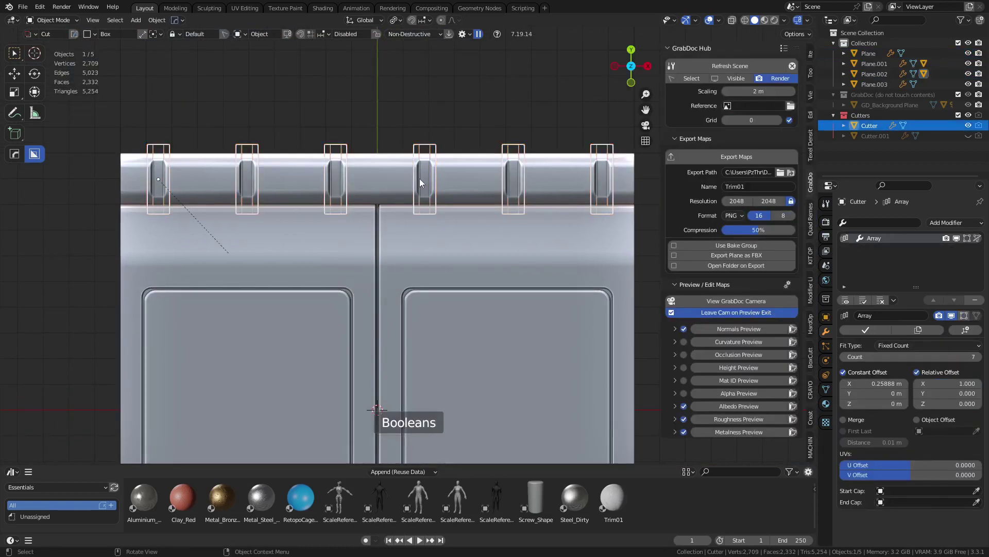
# Step: Shorten the notch cutter by moving its upper vertices about -0.134 m along Y
pyautogui.press('Tab')
pyautogui.moveTo(94, 119); pyautogui.dragTo(195, 178)
pyautogui.press('g')
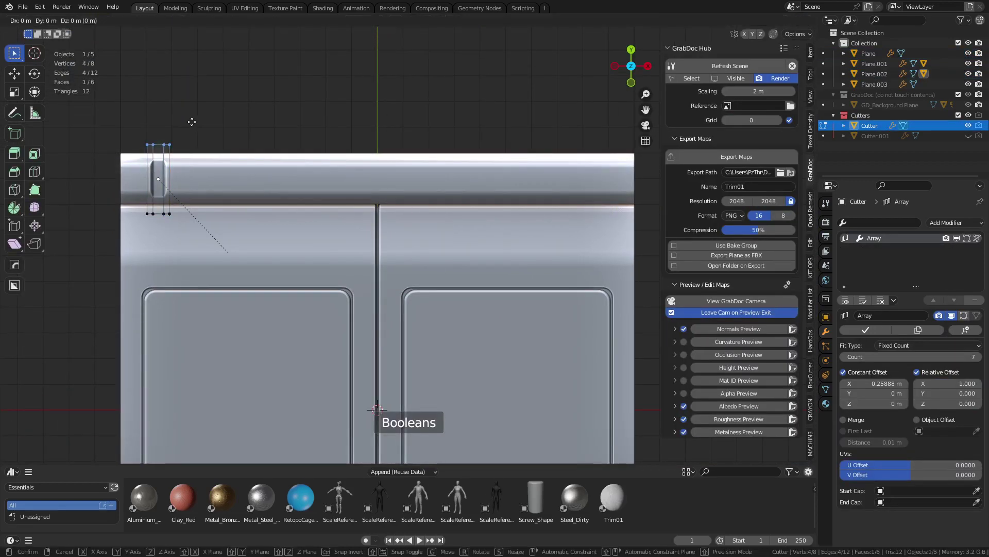
pyautogui.press('z')
pyautogui.press('y')
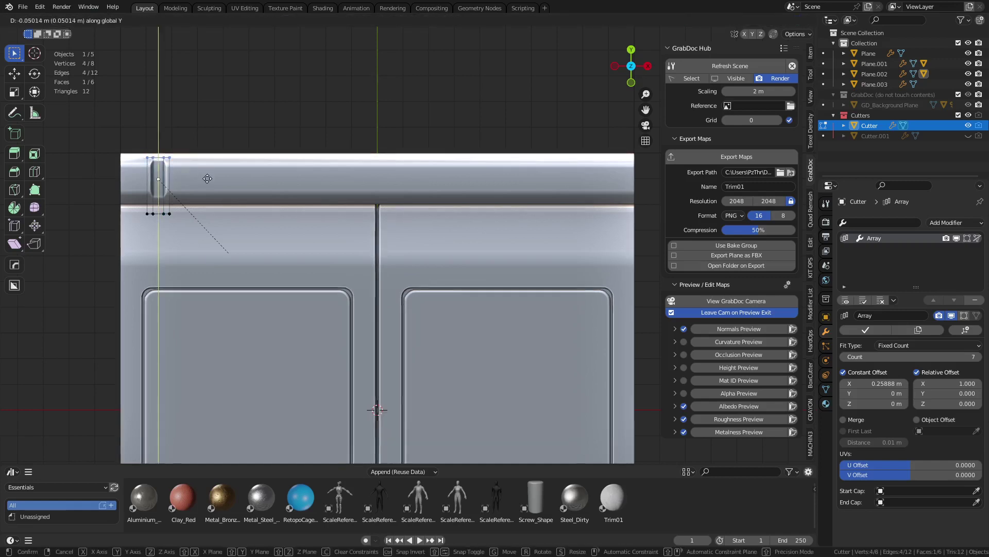
pyautogui.click(210, 335)
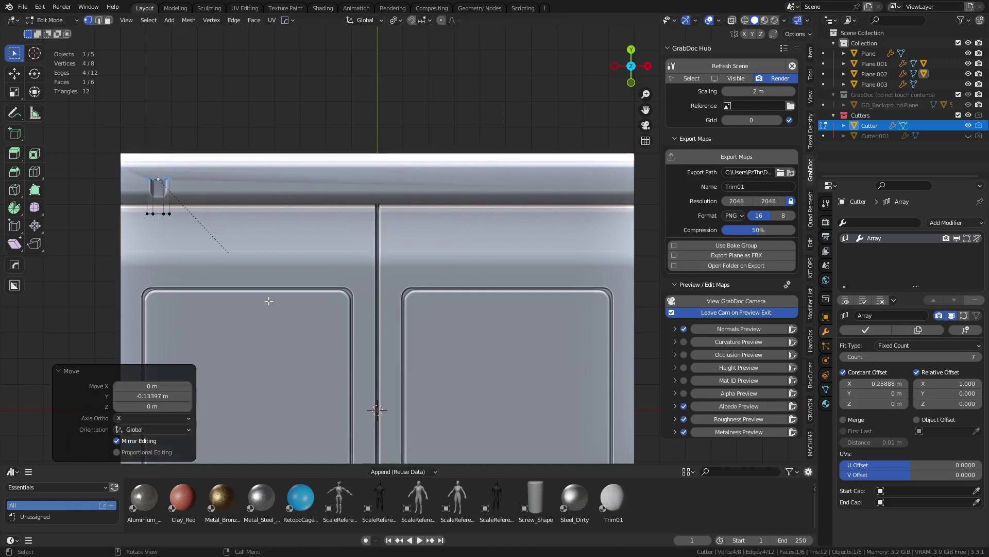
pyautogui.hotkey('ctrl', 'Tab')
pyautogui.click(203, 302)
# Step: Move the shortened notch cutter about 0.07 m along Y to centre it on the upper strip
pyautogui.click(216, 172)
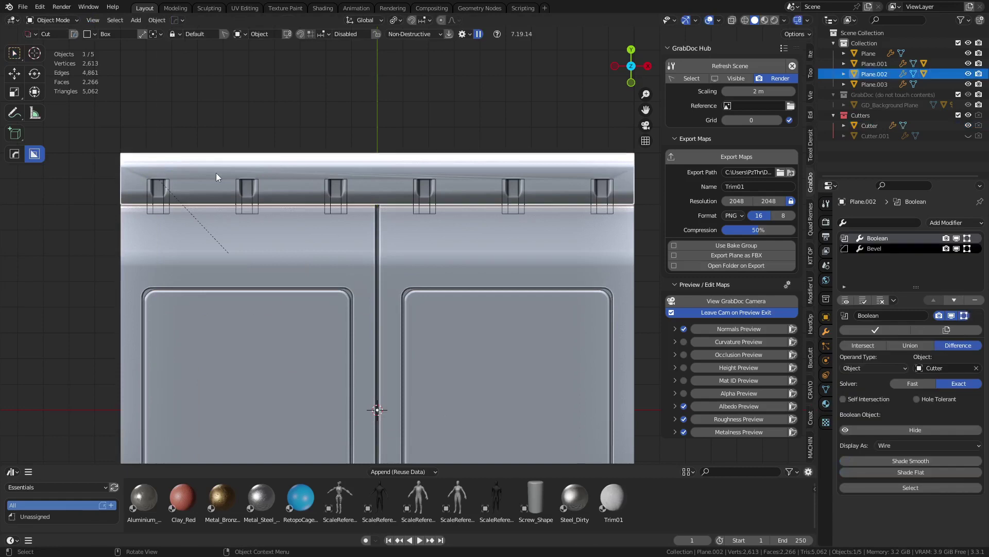
pyautogui.click(168, 206)
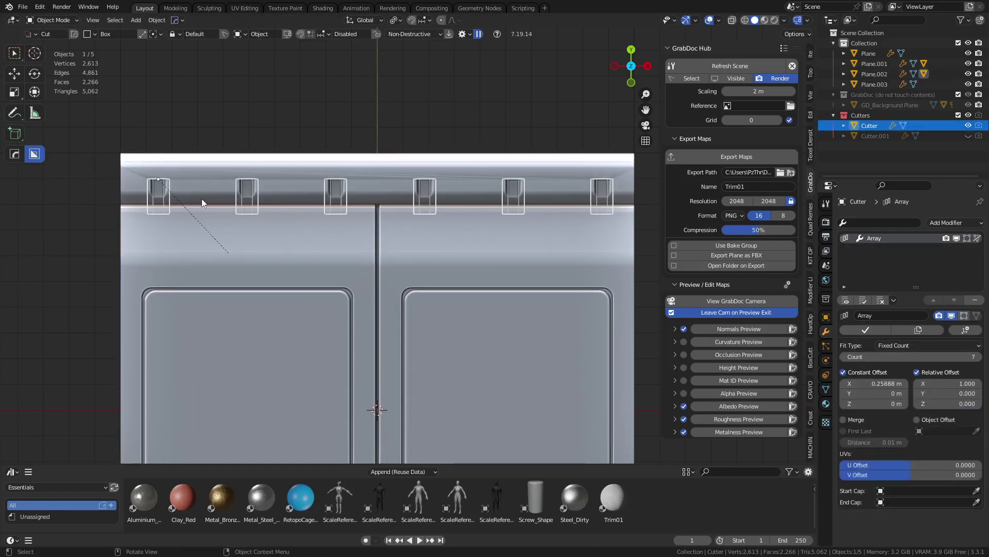
pyautogui.press('g')
pyautogui.press('y')
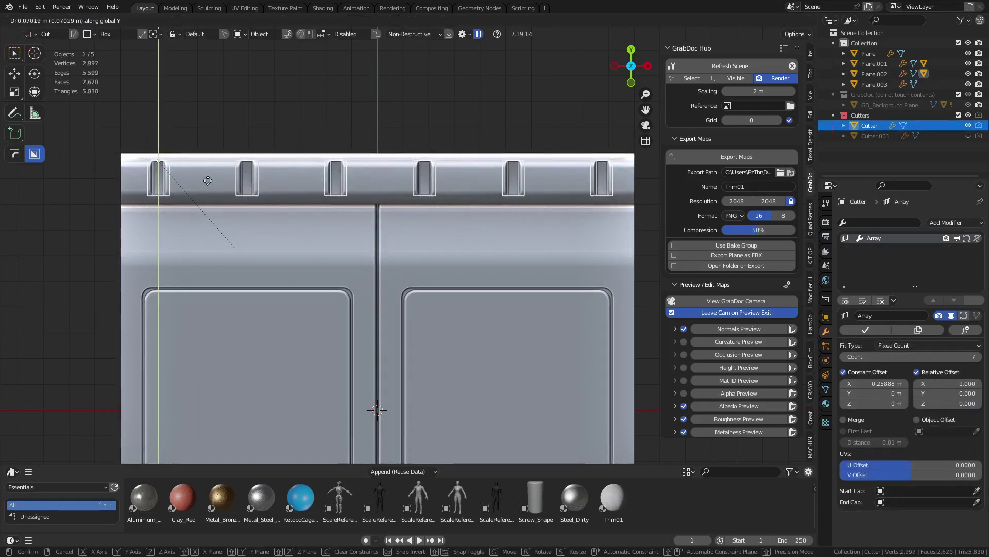
pyautogui.click(207, 180)
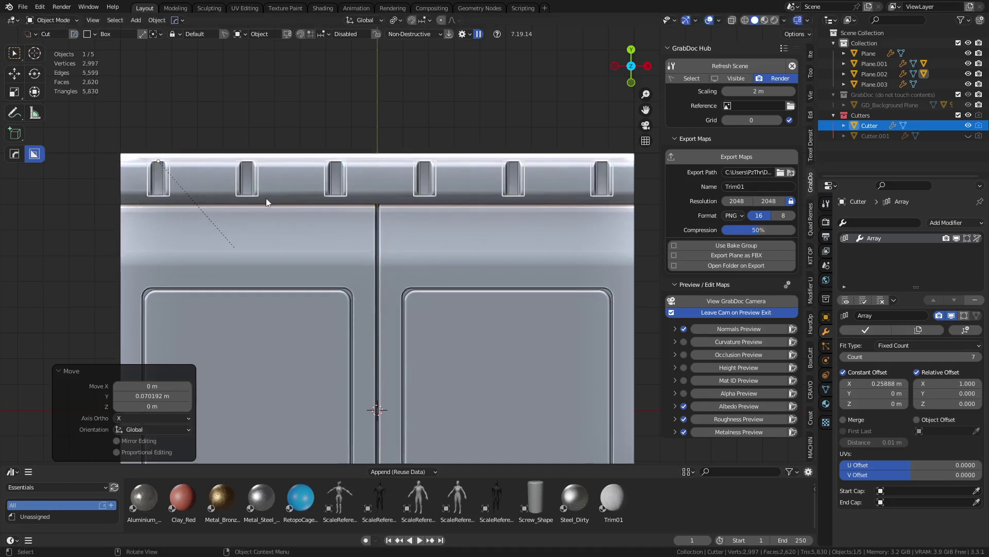
# Step: Widen the notch cutter's mesh about 4.6 times along X and shift it about 0.056 m along X to the strip's edge
pyautogui.hotkey('ctrl', 'Tab')
pyautogui.click(316, 198)
pyautogui.press('s')
pyautogui.press('x')
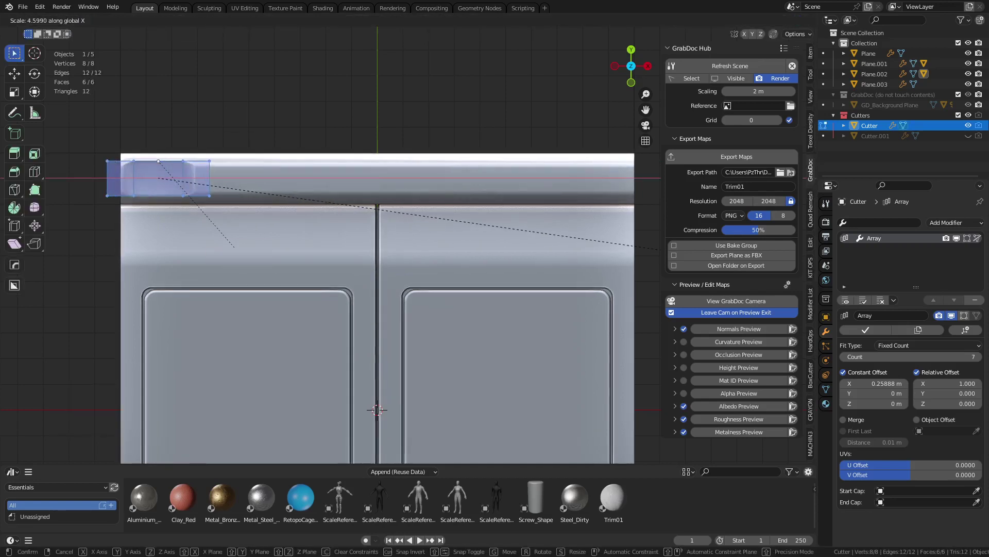
pyautogui.click(737, 263)
pyautogui.press('g')
pyautogui.press('x')
pyautogui.click(281, 224)
pyautogui.hotkey('ctrl', 'Tab')
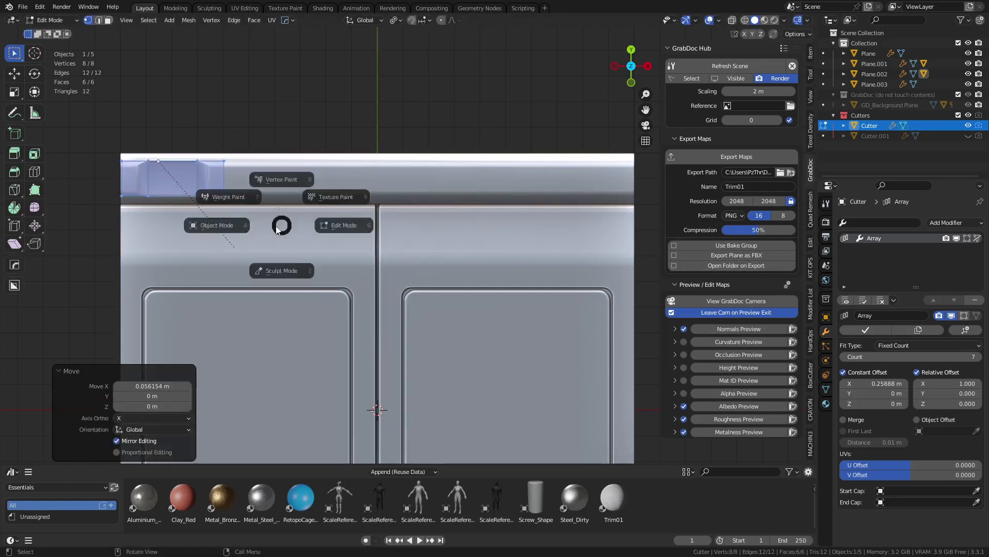
pyautogui.click(228, 230)
# Step: Reduce the notch cutter's Array count to 4
pyautogui.scroll(-1, 227, 230)
pyautogui.keyDown('shift'); pyautogui.moveTo(467, 233); pyautogui.dragTo(237, 278, button='middle'); pyautogui.keyUp('shift')
pyautogui.scroll(-3, 388, 227)
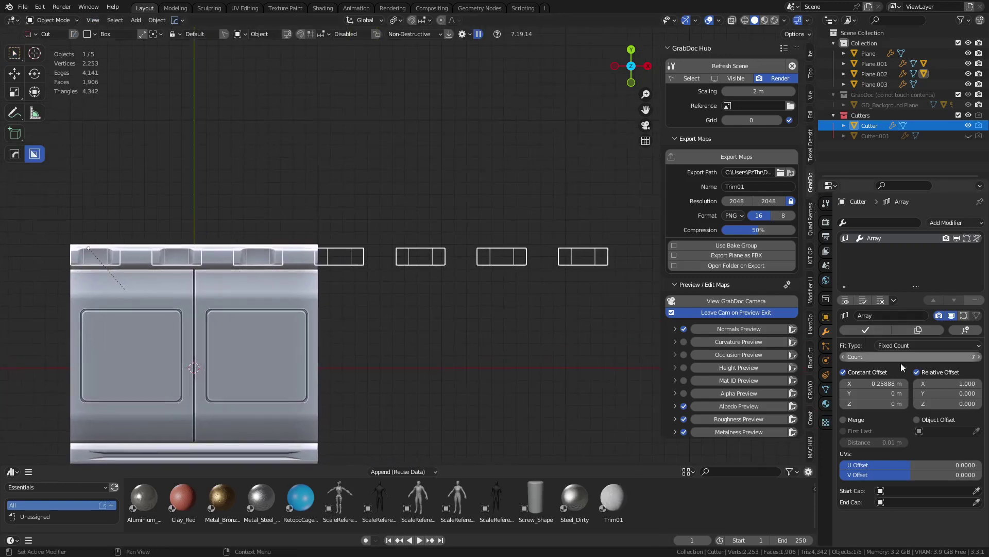
pyautogui.click(844, 357)
pyautogui.click(844, 357)
pyautogui.click(844, 357)
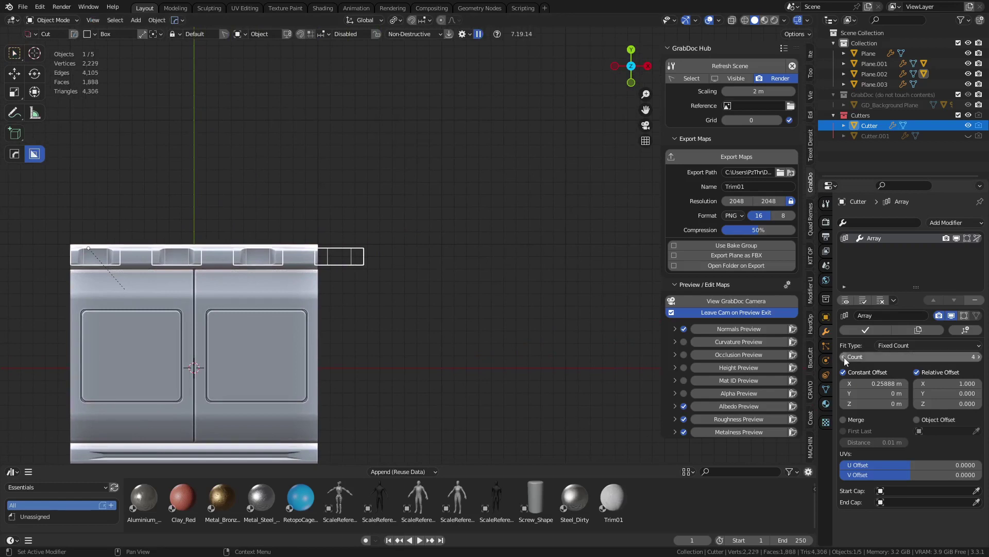
# Step: Apply the cutter's Array modifier and set the cutter's origin to its geometry
pyautogui.keyDown('shift'); pyautogui.moveTo(275, 307); pyautogui.dragTo(398, 306, button='middle'); pyautogui.keyUp('shift')
pyautogui.scroll(2, 510, 290)
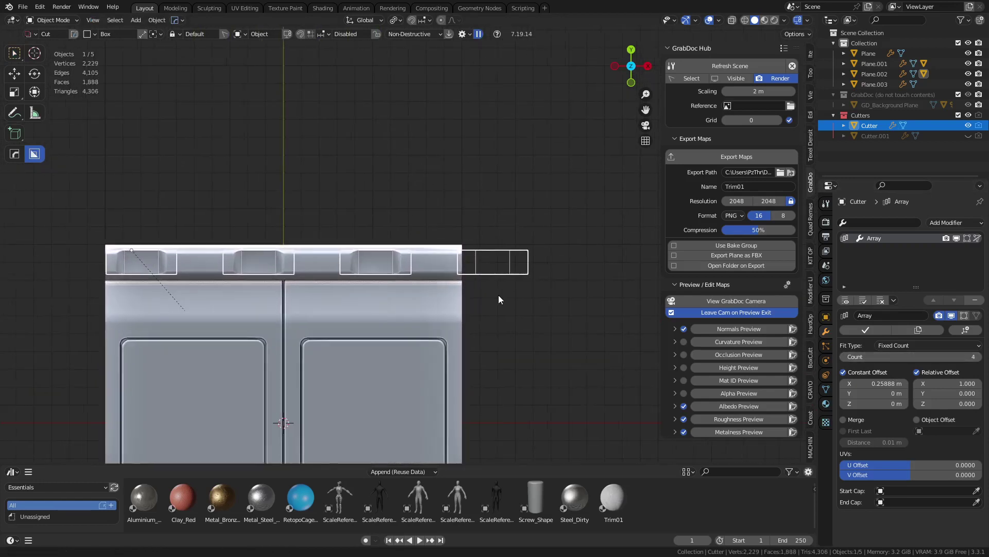
pyautogui.keyDown('shift'); pyautogui.moveTo(498, 295); pyautogui.dragTo(541, 289, button='middle'); pyautogui.keyUp('shift')
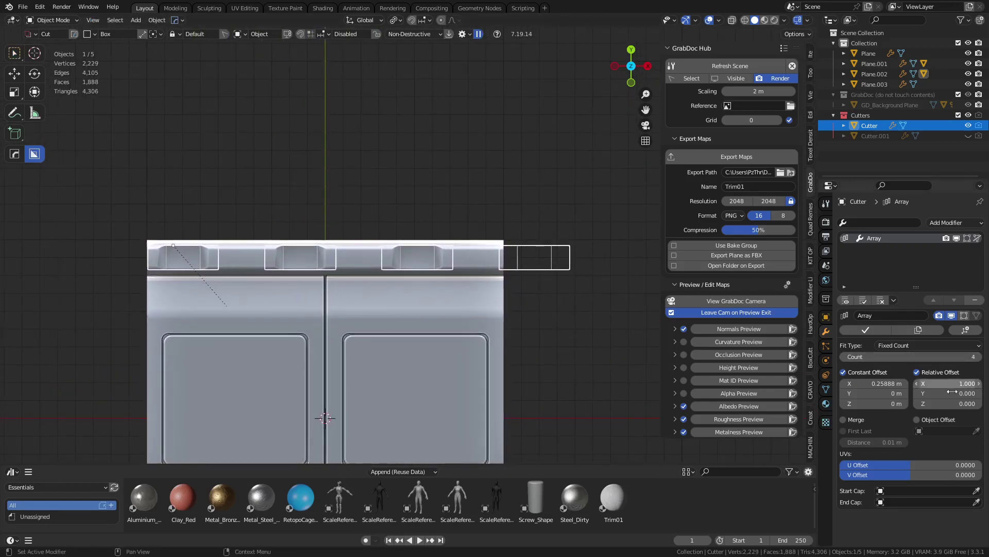
pyautogui.click(864, 331)
pyautogui.hotkey('shift', 's')
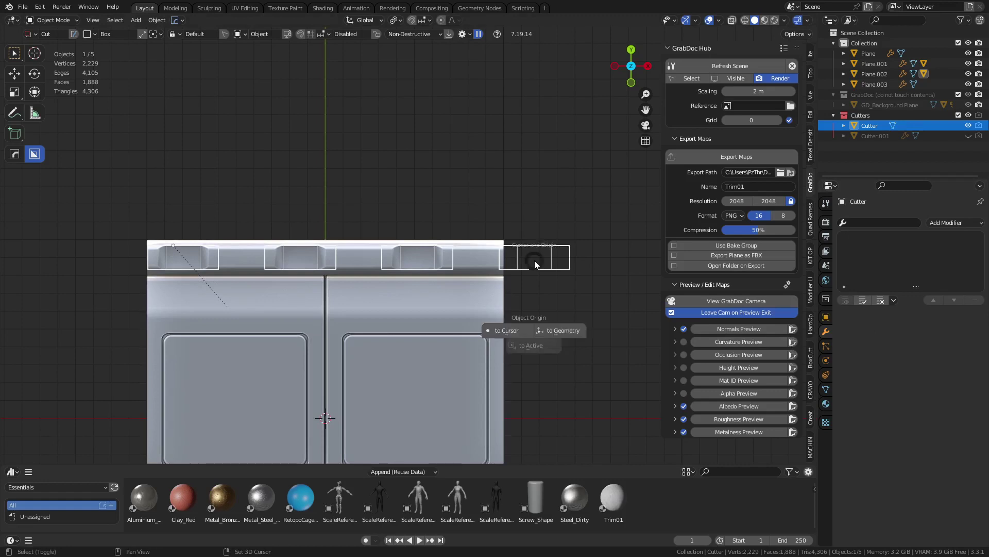
pyautogui.click(567, 327)
# Step: Move the cutter row -0.1881 m along X to centre it on the upper rail
pyautogui.press('g')
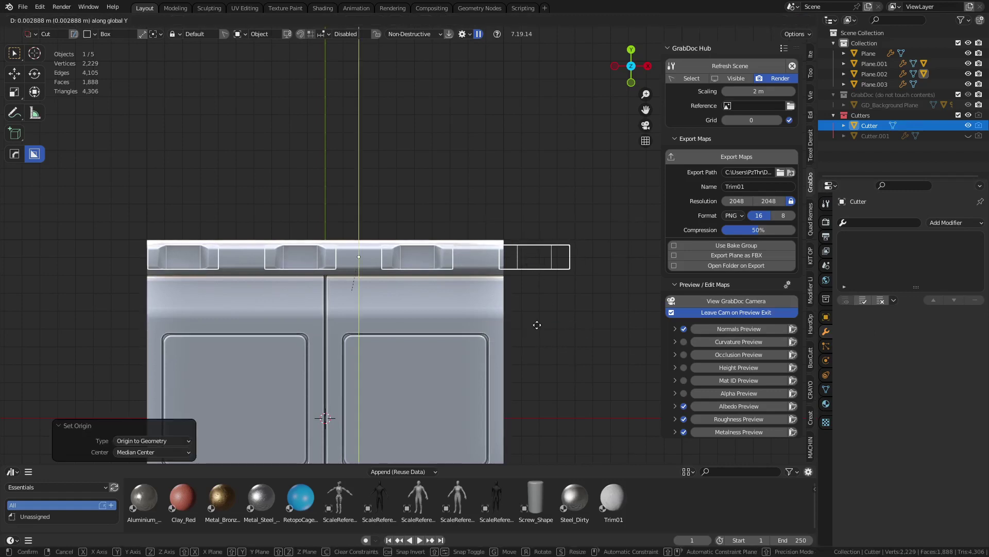
pyautogui.press('x')
pyautogui.click(502, 329)
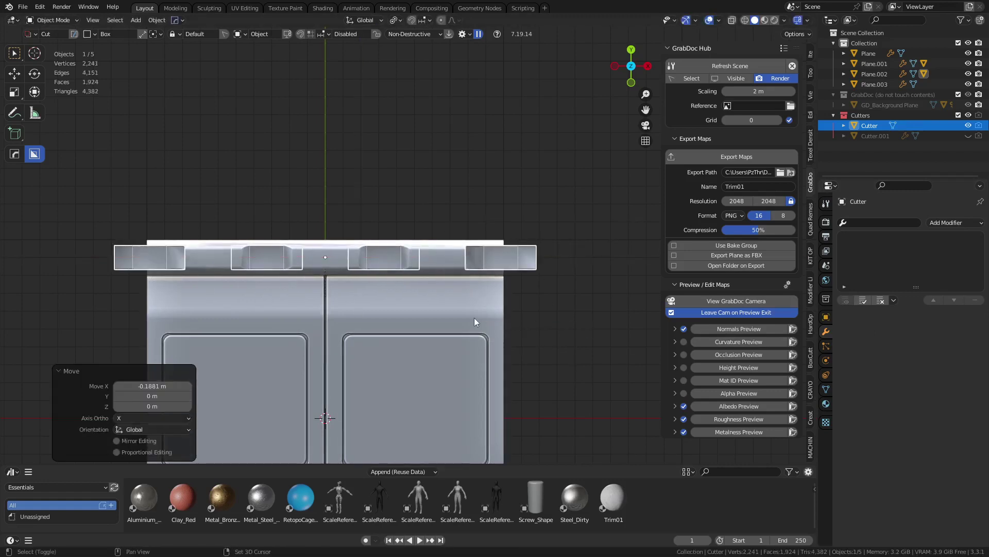
pyautogui.keyDown('shift'); pyautogui.moveTo(393, 288); pyautogui.dragTo(431, 288, button='middle'); pyautogui.keyUp('shift')
pyautogui.hotkey('shift', 's')
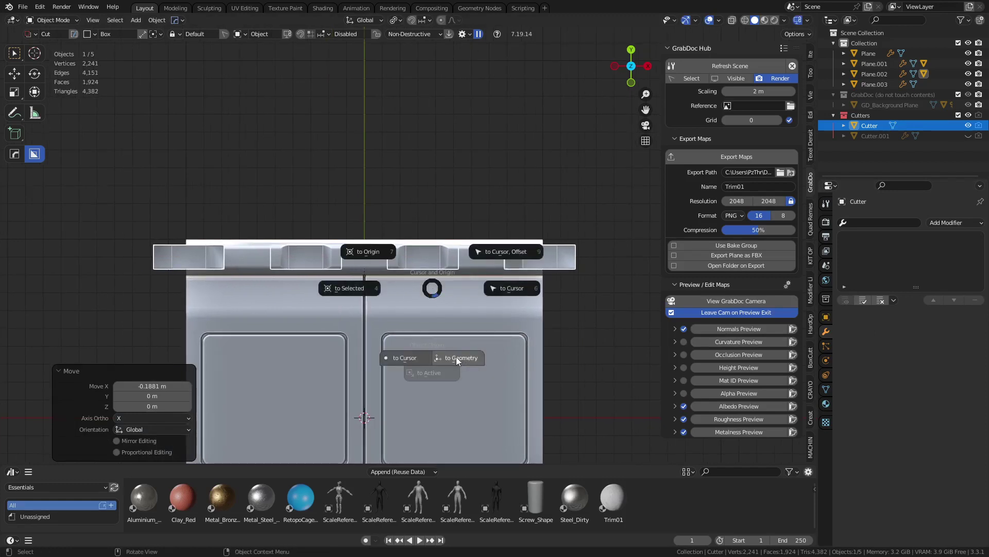
pyautogui.press('Escape')
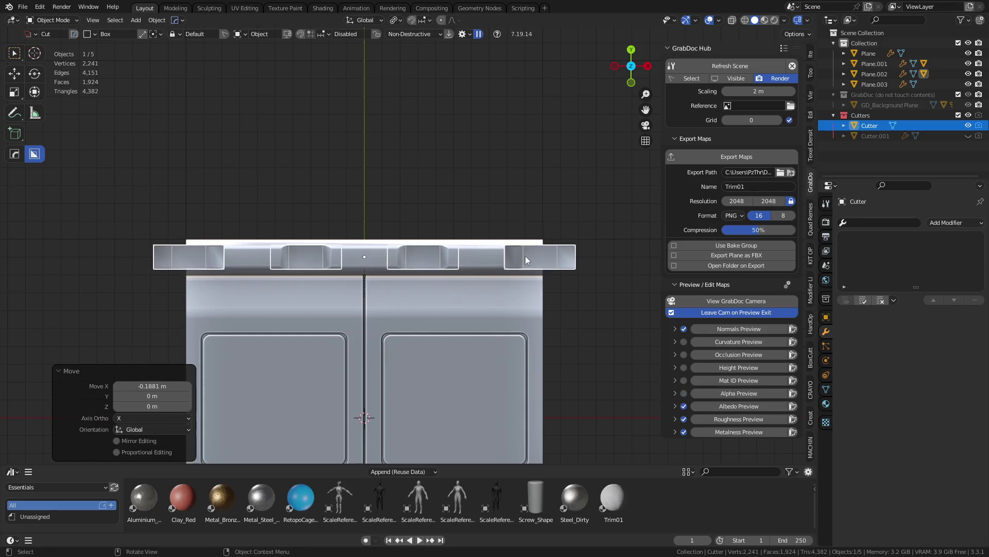
# Step: Scale the cutter row slightly wider along X and deselect it
pyautogui.press('s')
pyautogui.press('x')
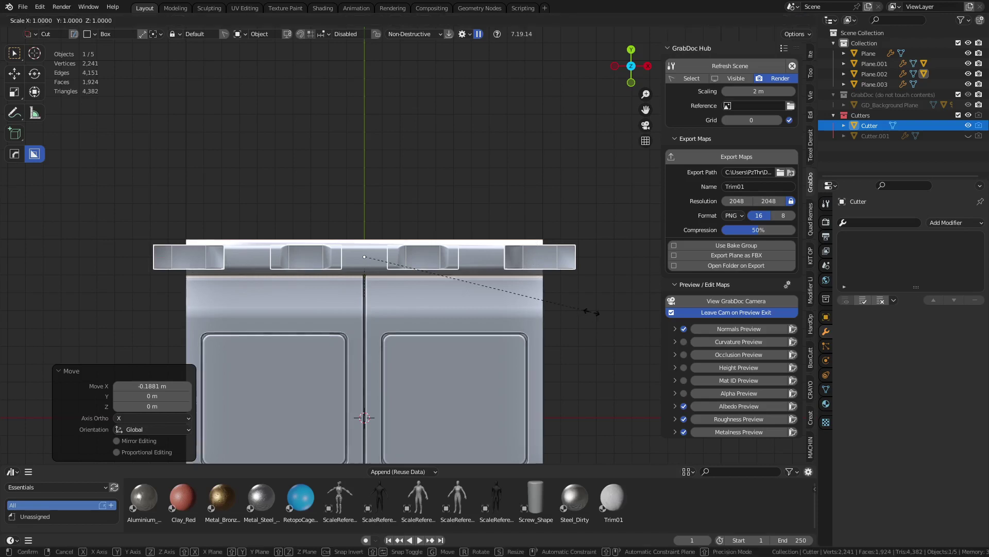
pyautogui.click(626, 314)
pyautogui.click(553, 294)
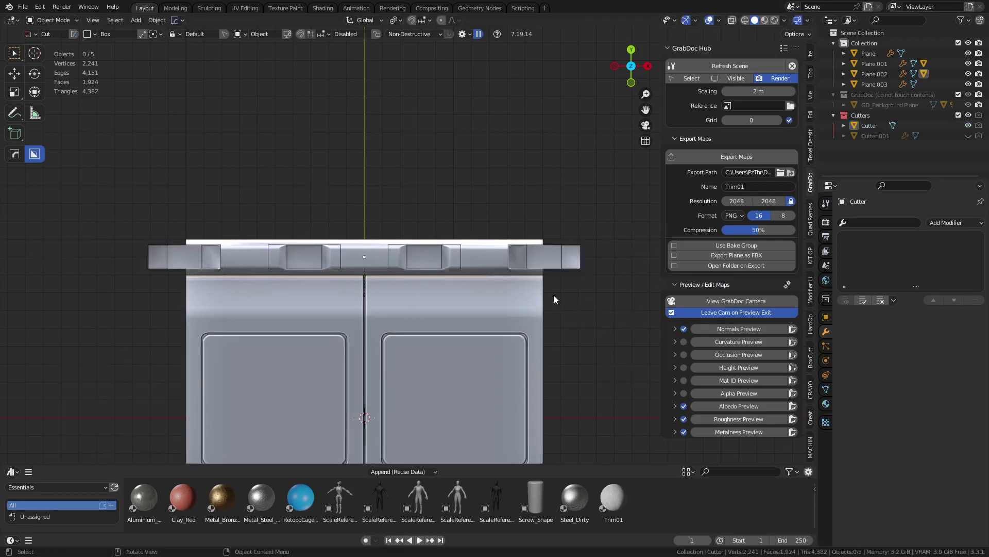
# Step: Select the notched rail Plane.002 and apply its Boolean cut with BoxCutter
pyautogui.click(474, 256)
pyautogui.moveTo(474, 256); pyautogui.dragTo(547, 214, button='middle')
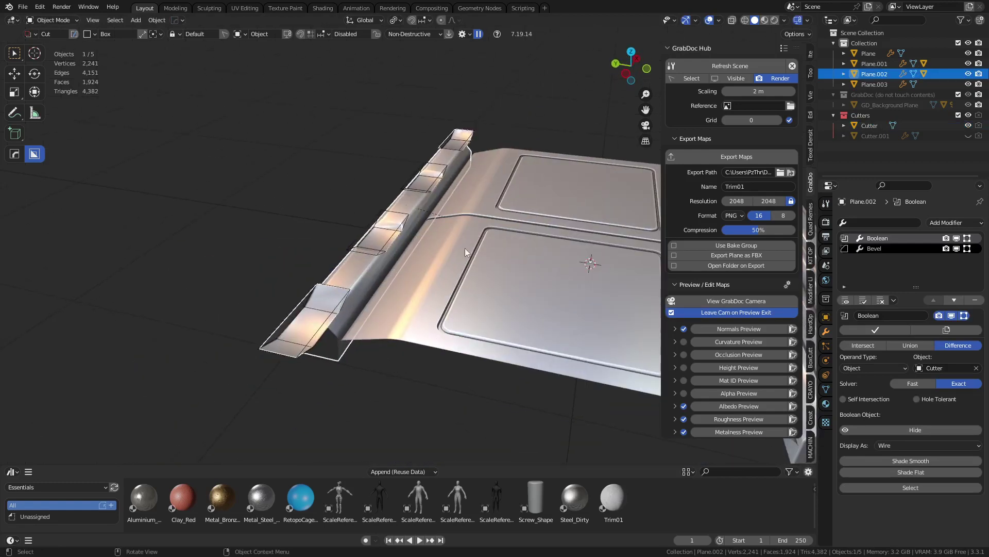
pyautogui.click(449, 34)
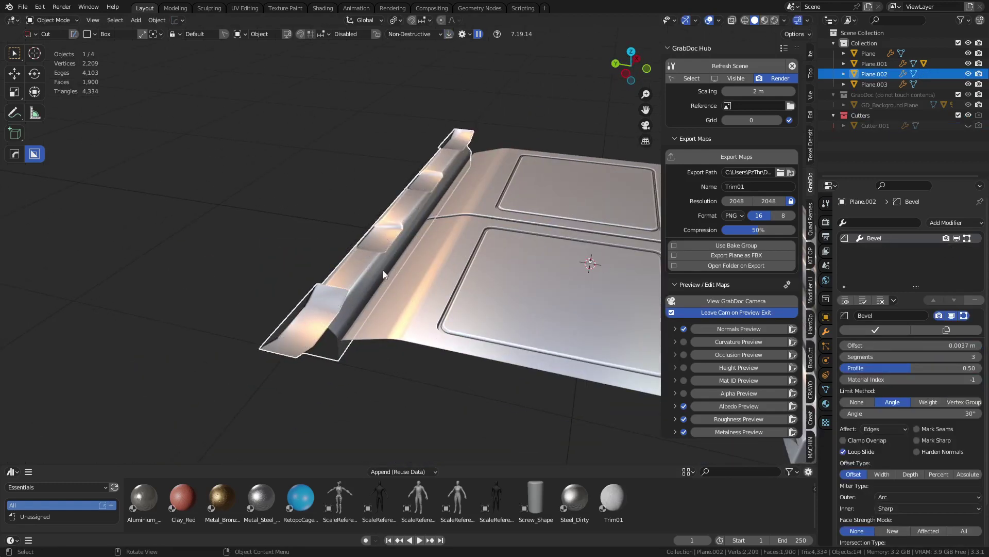
# Step: Sharpen the notched rail with HardOps and add a Weighted Normal modifier to it
pyautogui.moveTo(382, 270); pyautogui.dragTo(416, 275, button='middle')
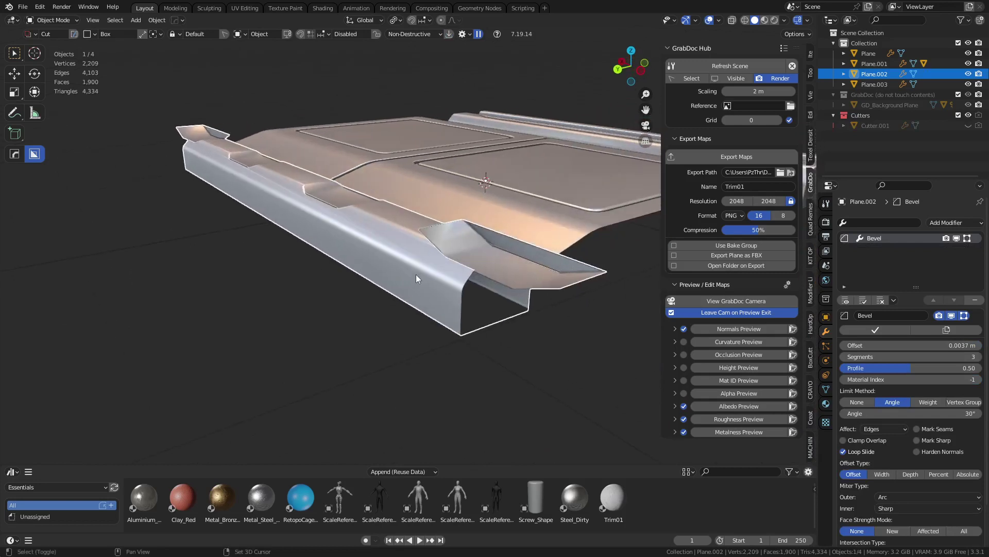
pyautogui.press('q')
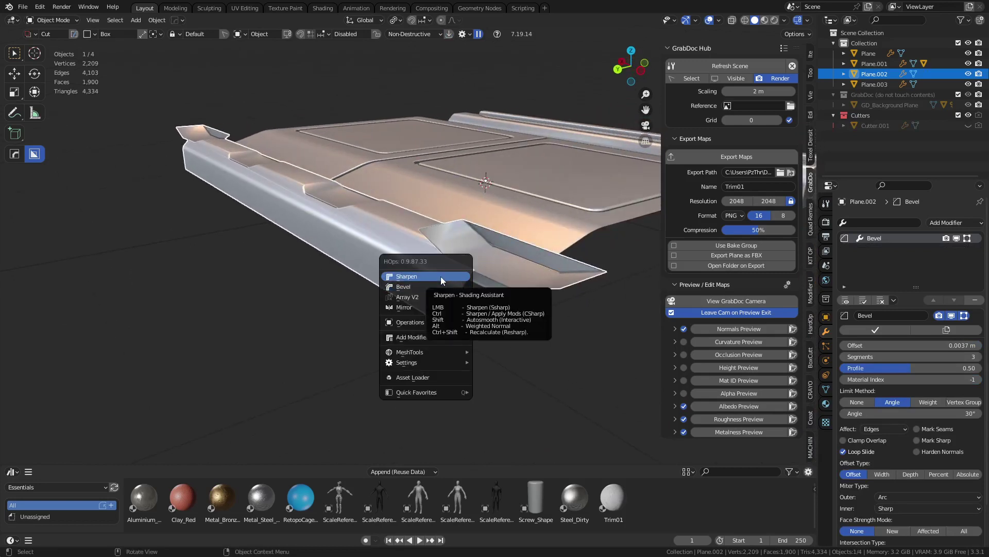
pyautogui.click(440, 277)
pyautogui.press('q')
pyautogui.keyDown('ctrl'); pyautogui.click(441, 276); pyautogui.keyUp('ctrl')
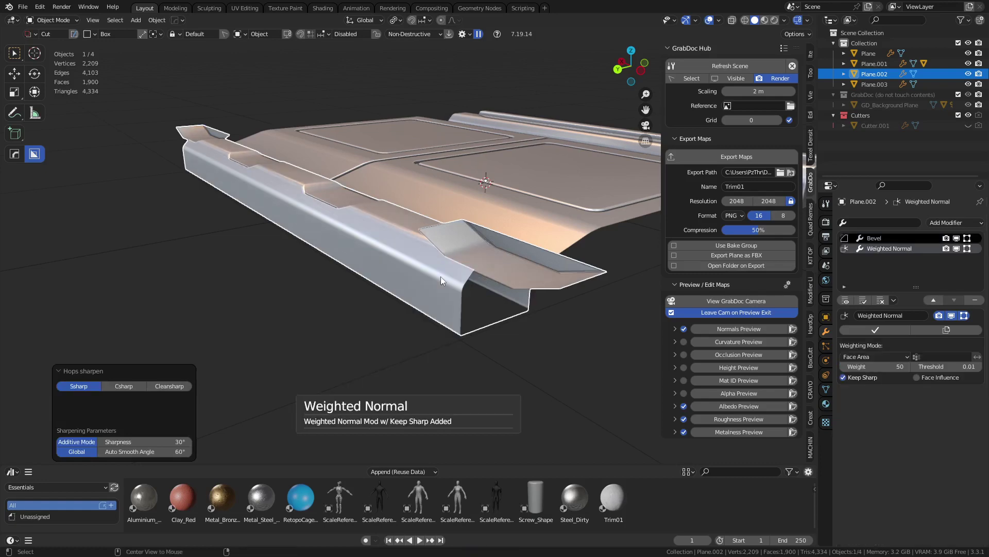
pyautogui.moveTo(422, 287); pyautogui.dragTo(350, 282, button='middle')
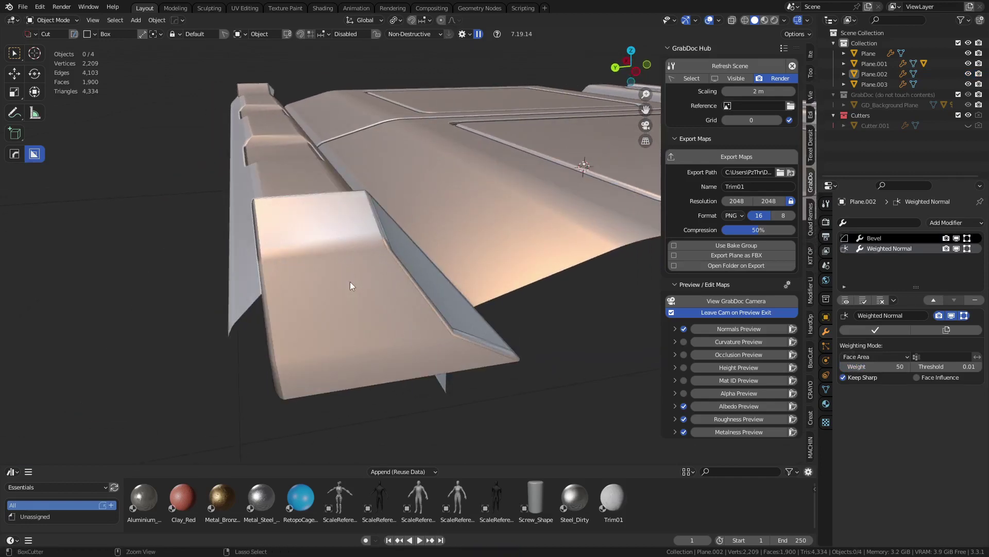
# Step: Undo the rail's sharpening and applied cut along with the cutter's scaling and move
pyautogui.hotkey('ctrl', 'z')
pyautogui.hotkey('ctrl', 'z')
pyautogui.hotkey('ctrl', 'z')
pyautogui.hotkey('ctrl', 'z')
pyautogui.hotkey('ctrl', 'z')
pyautogui.hotkey('ctrl', 'z')
pyautogui.hotkey('ctrl', 'z')
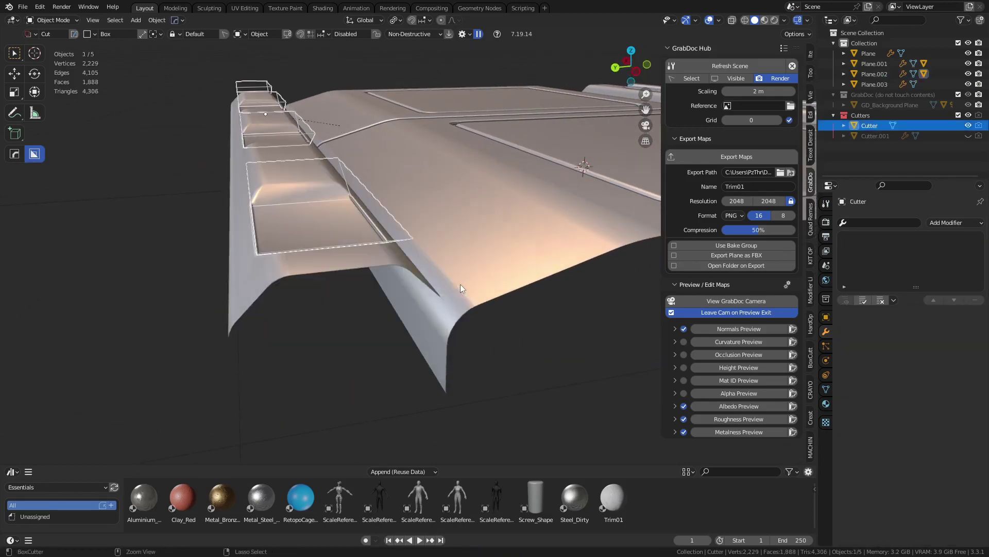
# Step: Shift the cutter along X by -0.1881 m so the notches sit symmetrically on the rail
pyautogui.moveTo(460, 283); pyautogui.dragTo(511, 252, button='middle')
pyautogui.press('g')
pyautogui.press('x')
pyautogui.click(469, 308)
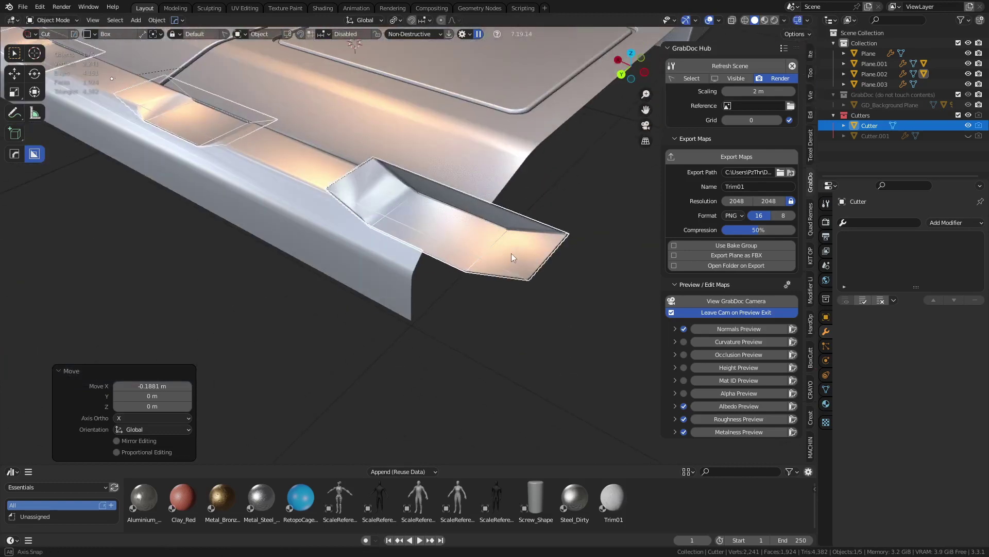
# Step: Try the Fast solver on Plane.002's Boolean modifier and switch it back to Exact
pyautogui.click(419, 260)
pyautogui.click(917, 383)
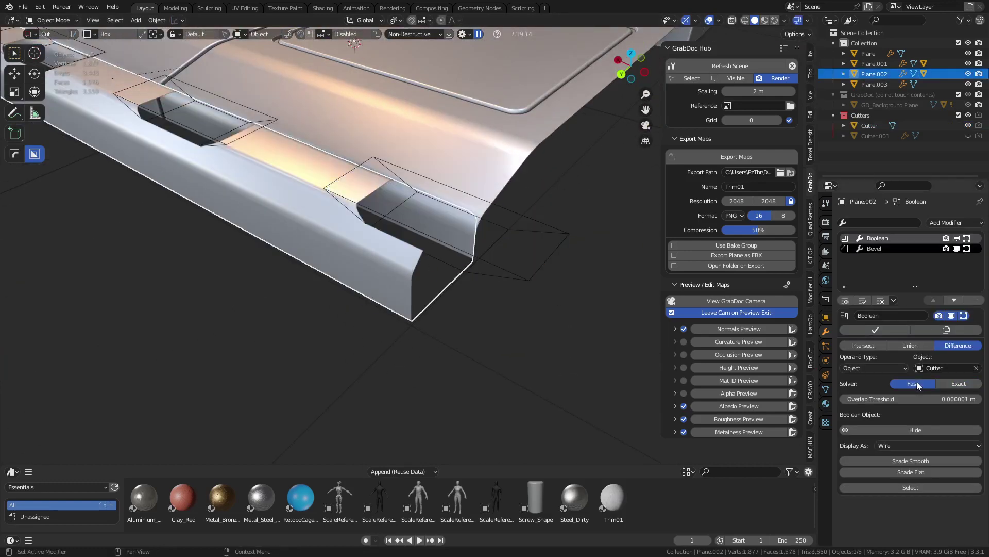
pyautogui.click(952, 383)
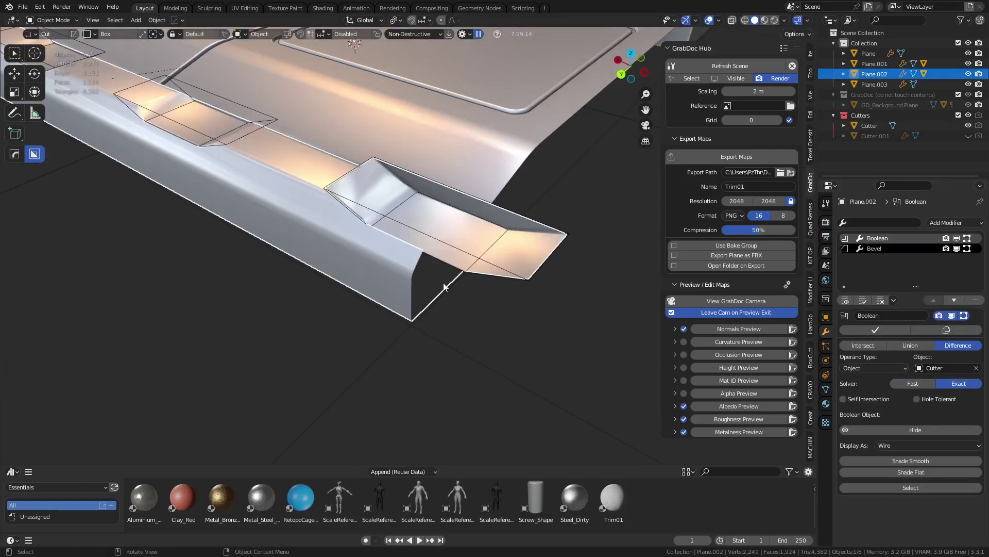
pyautogui.press('g')
pyautogui.press('z')
pyautogui.rightClick(496, 361)
# Step: Select the cutter and adjust its height on the rail by moving it along Z
pyautogui.click(499, 262)
pyautogui.click(499, 262)
pyautogui.click(497, 264)
pyautogui.press('g')
pyautogui.press('z')
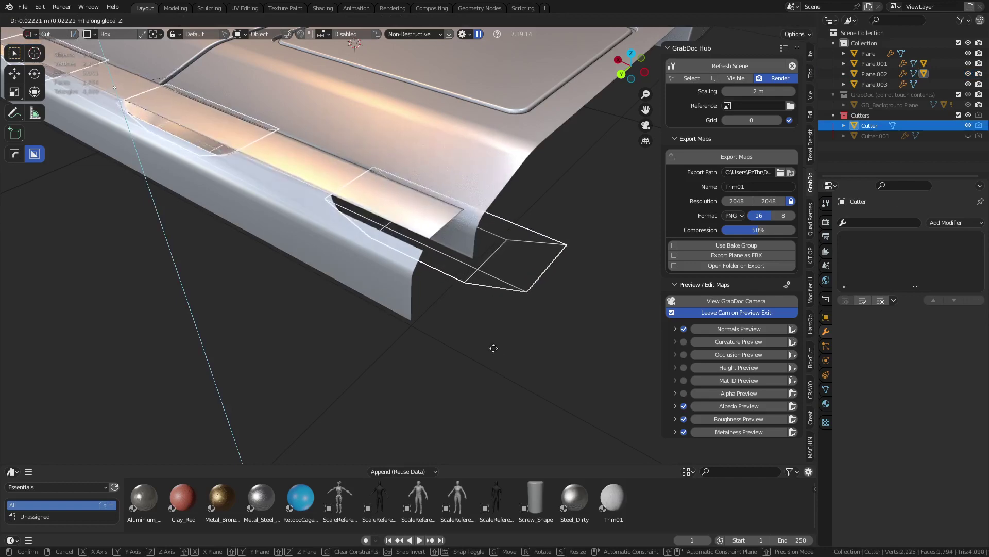
pyautogui.click(497, 293)
# Step: Edit Plane.002's mesh and fill the boundary loop at the rail's near open end with a face
pyautogui.moveTo(480, 248); pyautogui.dragTo(393, 232, button='middle')
pyautogui.scroll(2, 399, 217)
pyautogui.moveTo(414, 194); pyautogui.dragTo(463, 278, button='middle')
pyautogui.click(307, 277)
pyautogui.moveTo(464, 278); pyautogui.dragTo(422, 254, button='middle')
pyautogui.press('Tab')
pyautogui.click(421, 285)
pyautogui.keyDown('alt'); pyautogui.click(442, 304); pyautogui.keyUp('alt')
pyautogui.press('f')
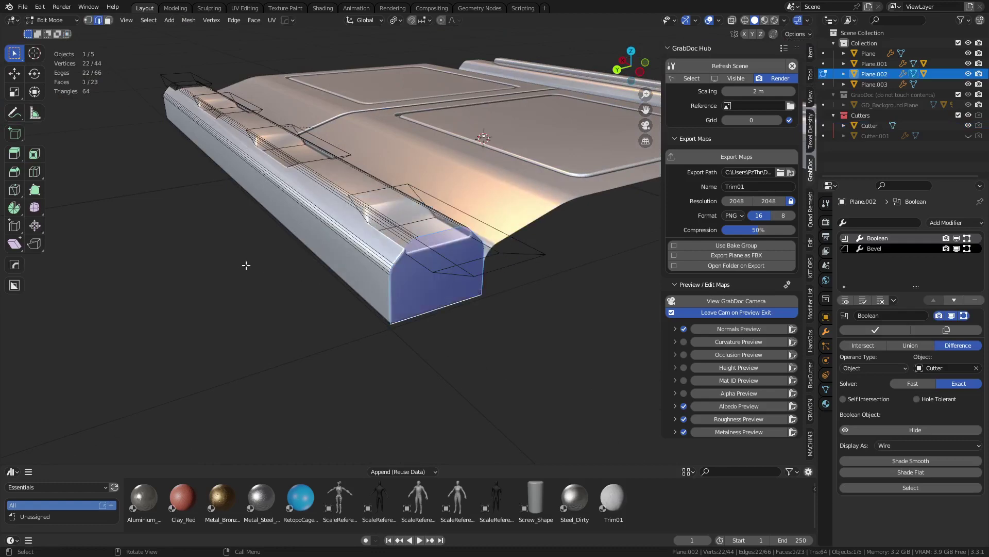
# Step: Fill the rail's opposite open end with a face, return to Object Mode and deselect the rail
pyautogui.moveTo(242, 265); pyautogui.dragTo(581, 210, button='middle')
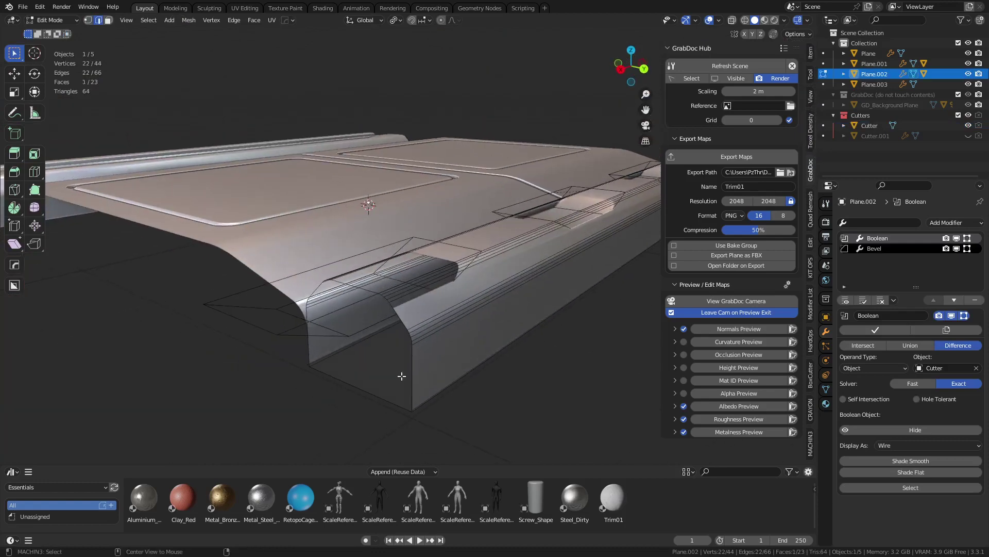
pyautogui.keyDown('alt'); pyautogui.click(380, 392); pyautogui.keyUp('alt')
pyautogui.press('f')
pyautogui.press('Tab')
pyautogui.click(574, 348)
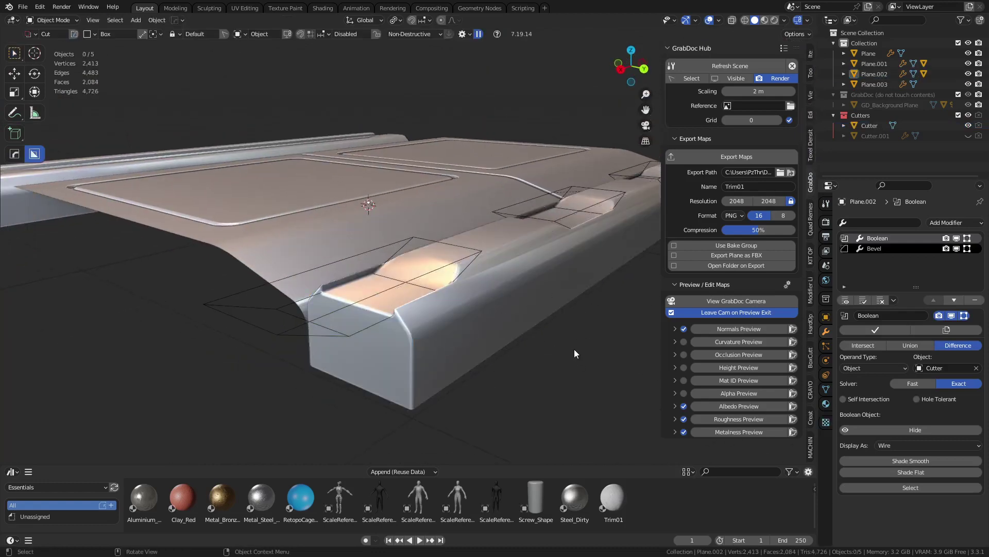
# Step: Set the Bevel modifier's offset on the rail Plane.002 to 0.0027 m
pyautogui.scroll(-6, 574, 348)
pyautogui.moveTo(427, 317); pyautogui.dragTo(335, 315, button='middle')
pyautogui.scroll(8, 431, 315)
pyautogui.moveTo(520, 325); pyautogui.dragTo(356, 325, button='middle')
pyautogui.click(356, 325)
pyautogui.click(896, 249)
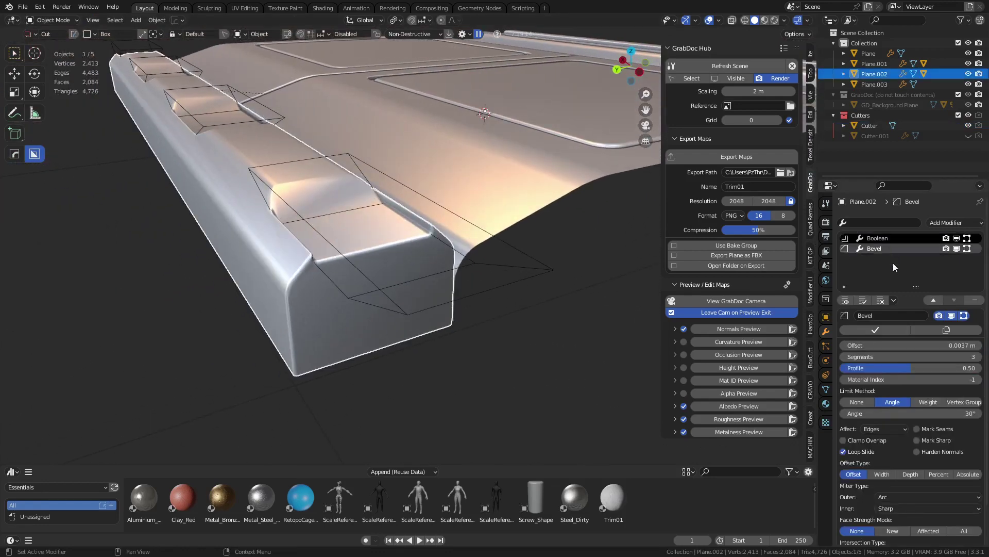
pyautogui.moveTo(910, 345)
pyautogui.mouseDown()
pyautogui.moveTo(923, 346)
pyautogui.moveTo(896, 345)
pyautogui.mouseUp()
# Step: Apply the Boolean modifier on Plane.002 and delete the cutter object
pyautogui.click(889, 238)
pyautogui.click(885, 328)
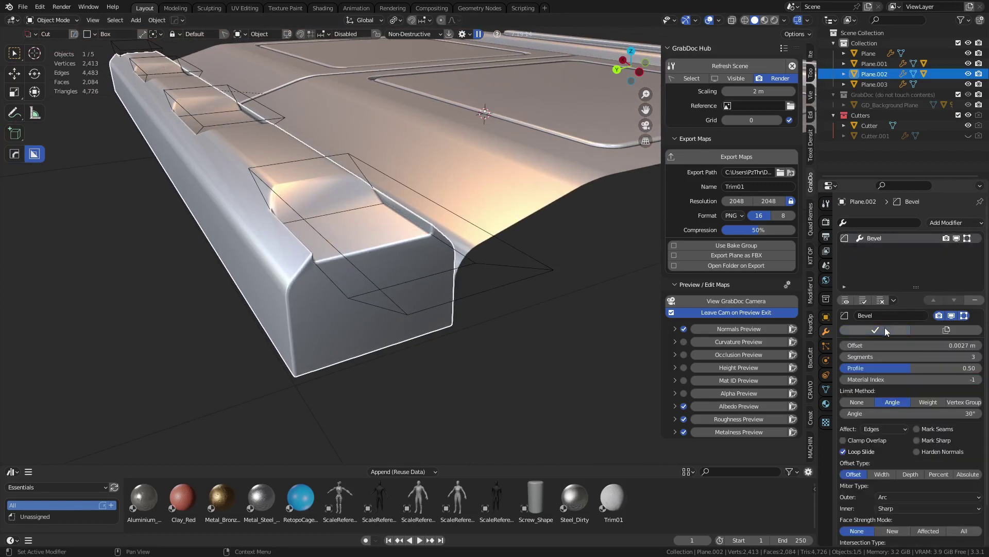
pyautogui.click(429, 305)
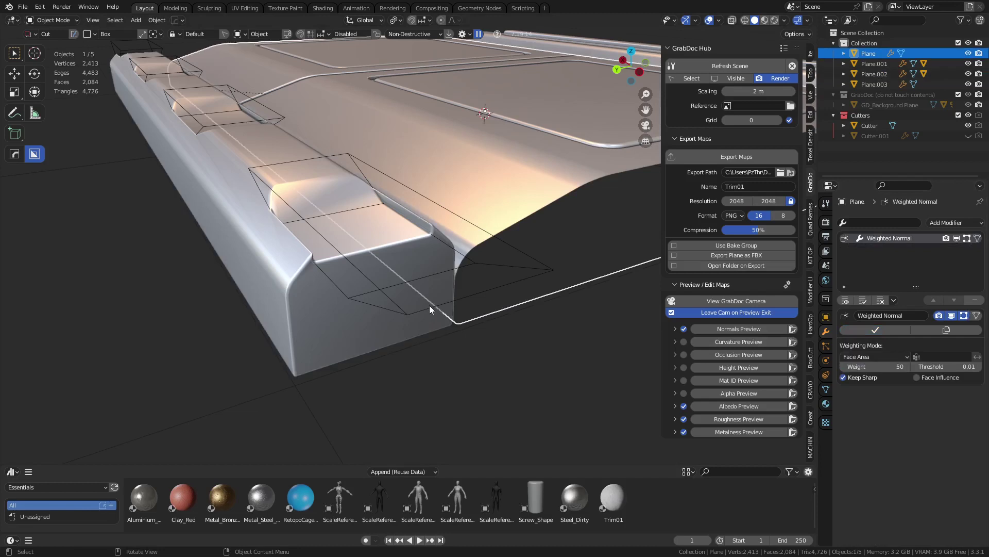
pyautogui.press('x')
pyautogui.click(429, 305)
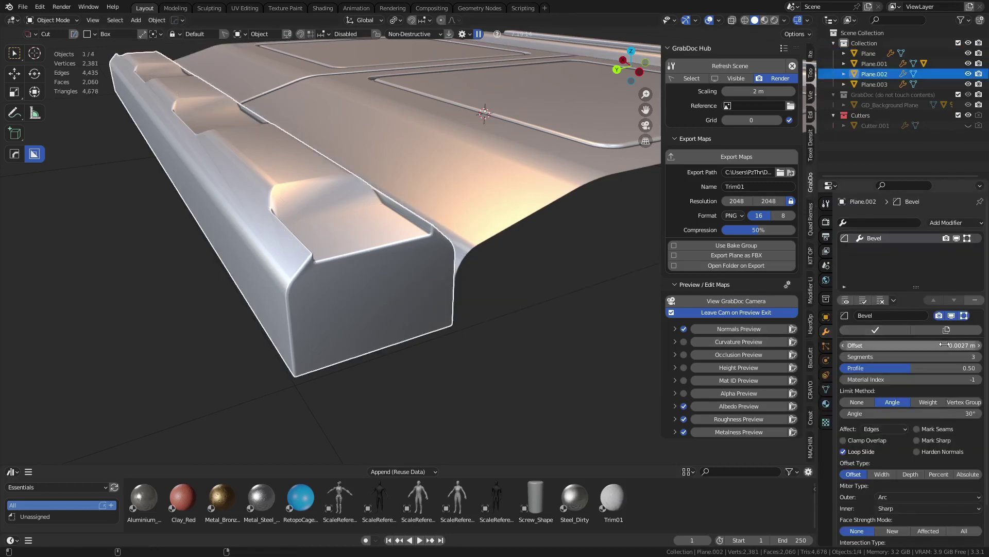
# Step: Try a bevel offset of 0 m and undo the edits back to the live Boolean cutter
pyautogui.moveTo(897, 346)
pyautogui.mouseDown()
pyautogui.moveTo(928, 345)
pyautogui.moveTo(887, 345)
pyautogui.mouseUp()
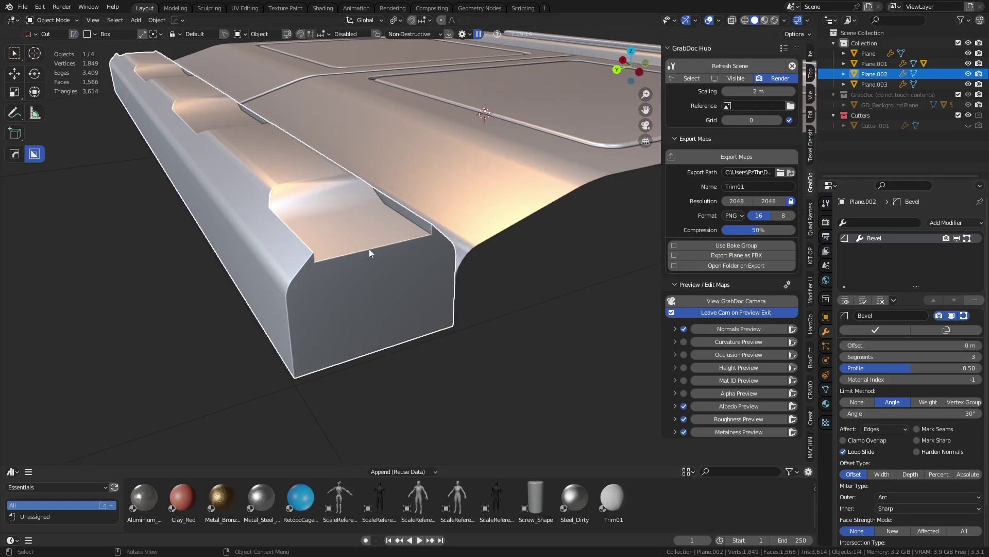
pyautogui.hotkey('ctrl', 'z')
pyautogui.hotkey('ctrl', 'z')
pyautogui.hotkey('ctrl', 'z')
pyautogui.hotkey('ctrl', 'z')
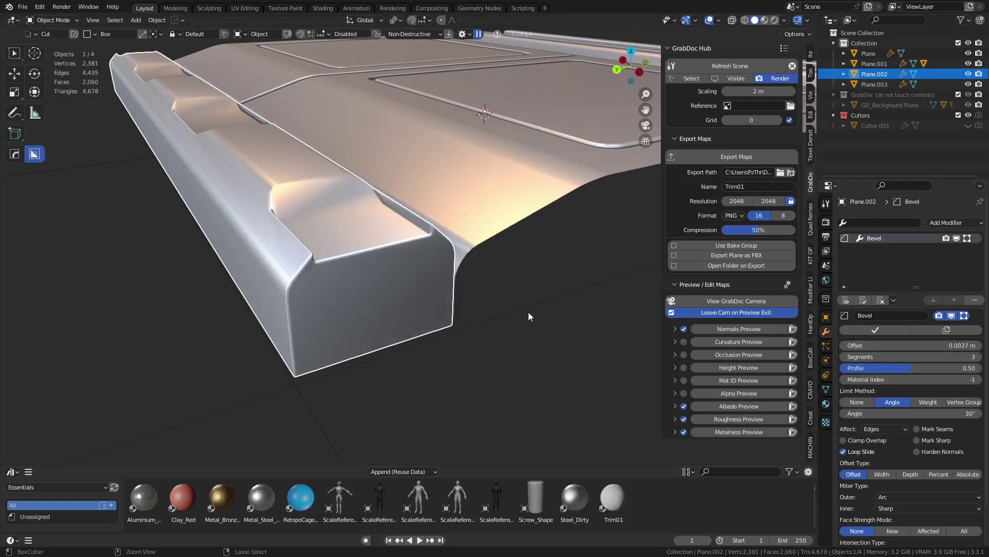
# Step: Try to scale the cutter wider along Y and check the notch from the rail's end
pyautogui.click(392, 292)
pyautogui.press('s')
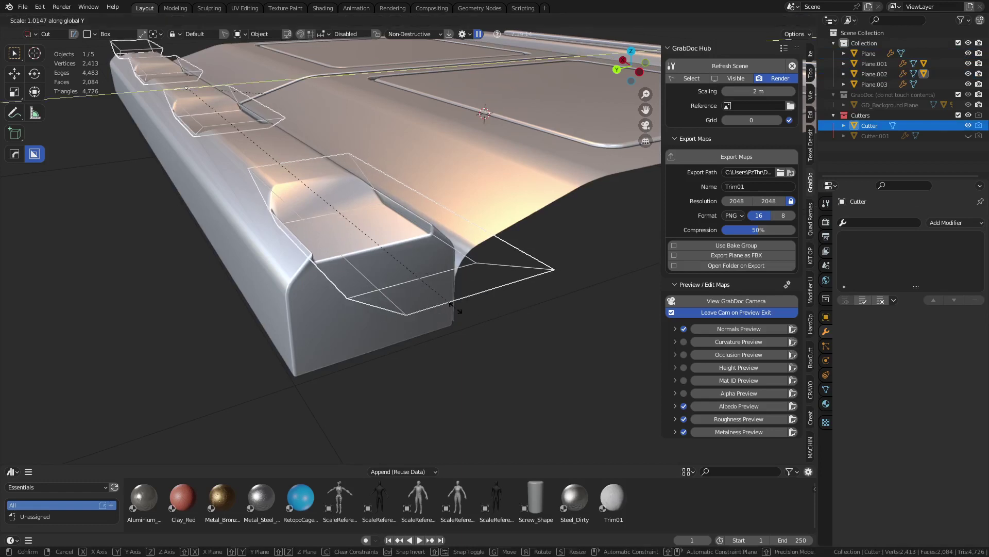
pyautogui.press('y')
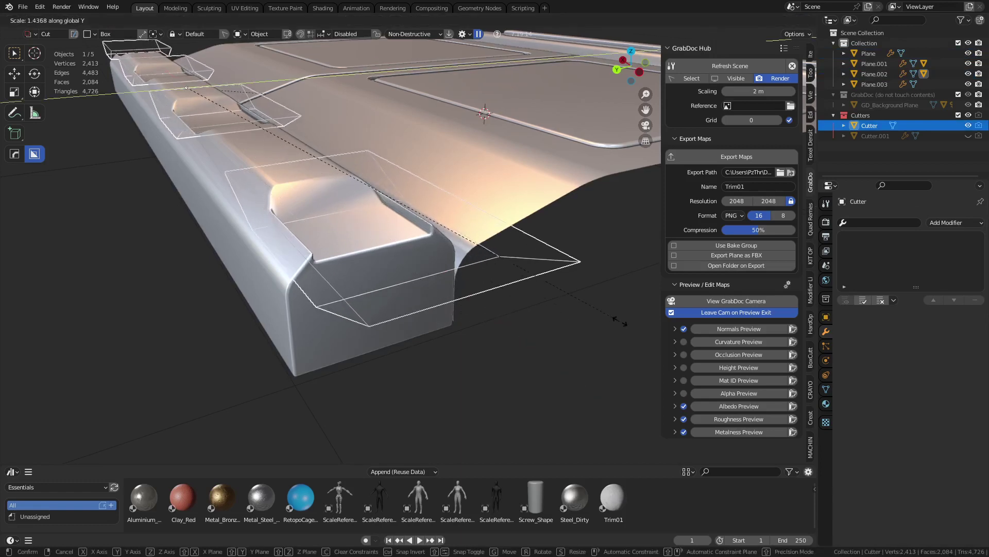
pyautogui.click(588, 321)
pyautogui.moveTo(588, 321); pyautogui.dragTo(475, 309, button='middle')
pyautogui.click(475, 309)
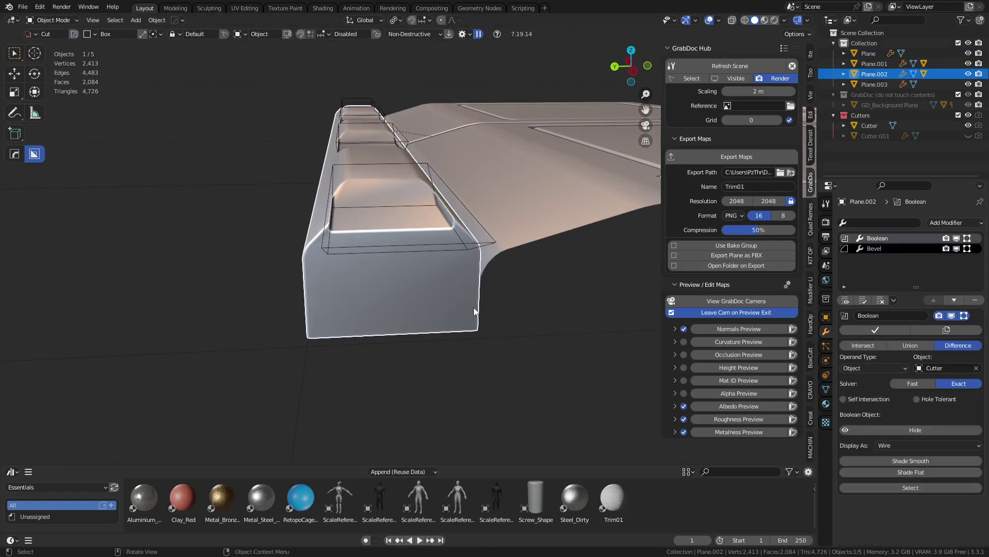
# Step: Scale the cutter along Y until the notches span the rail's full width, leaving the cutter selected
pyautogui.click(413, 250)
pyautogui.press('s')
pyautogui.press('y')
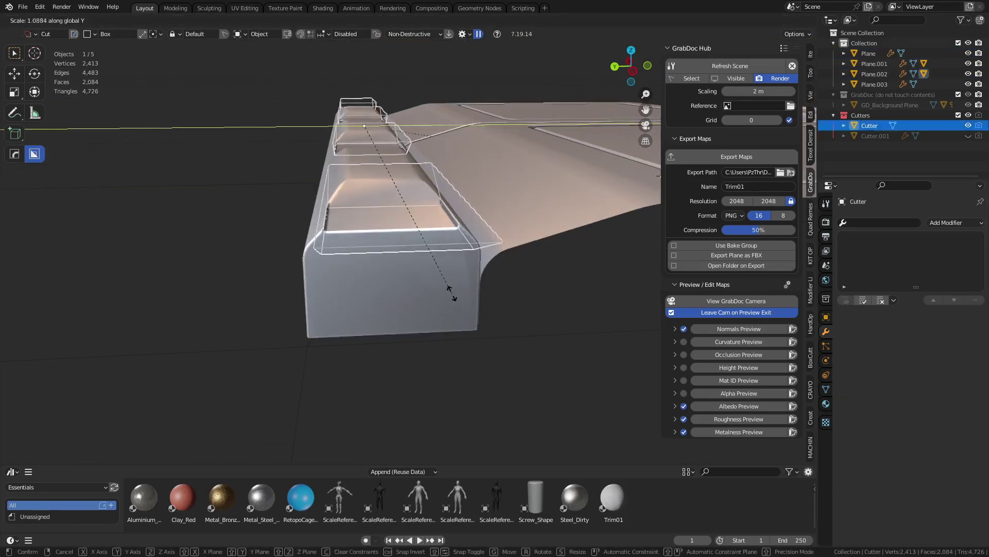
pyautogui.click(488, 308)
pyautogui.hotkey('ctrl', 'Tab')
pyautogui.click(417, 281)
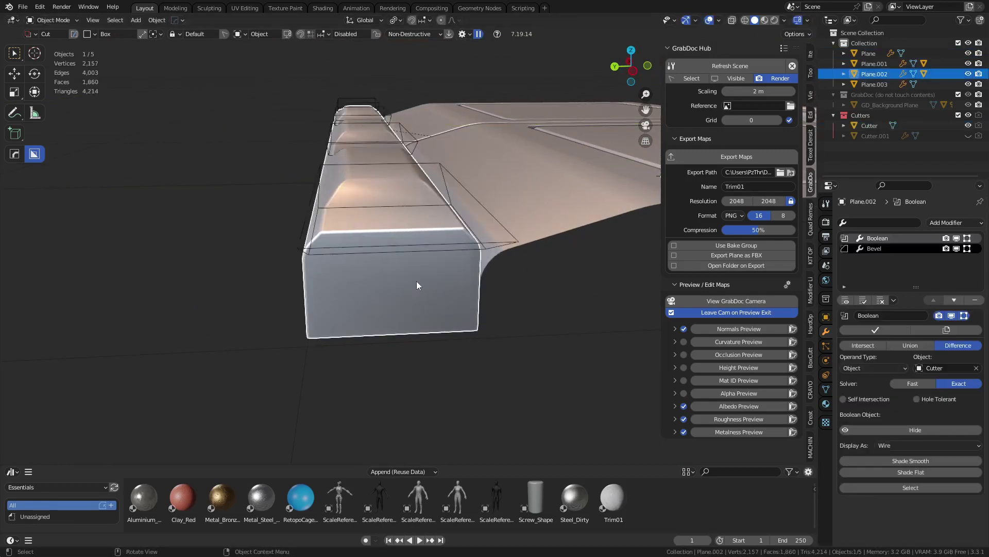
pyautogui.click(418, 254)
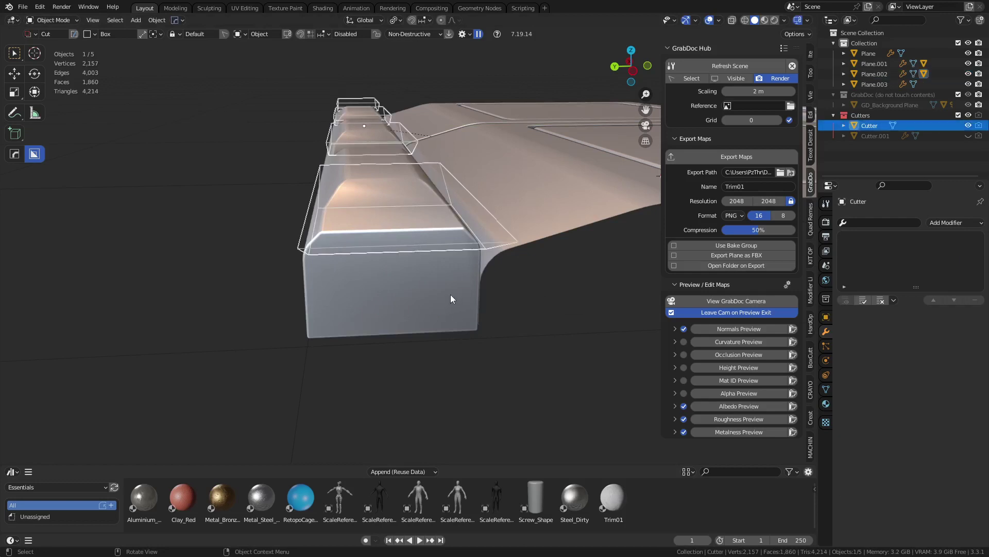
# Step: Apply the Boolean and Bevel modifiers on the upper rail (Plane.002) and delete the cutter object
pyautogui.click(438, 323)
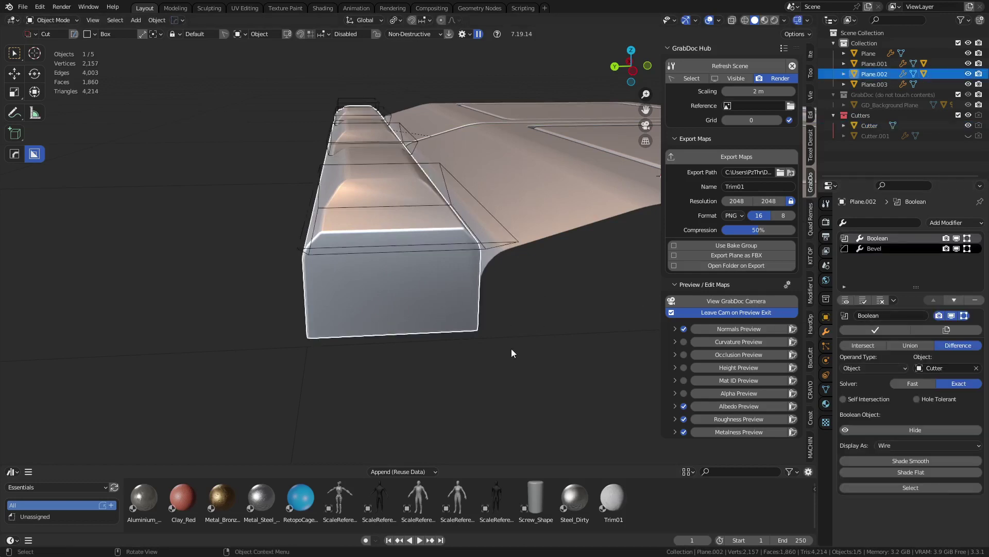
pyautogui.moveTo(512, 348); pyautogui.dragTo(516, 382, button='middle')
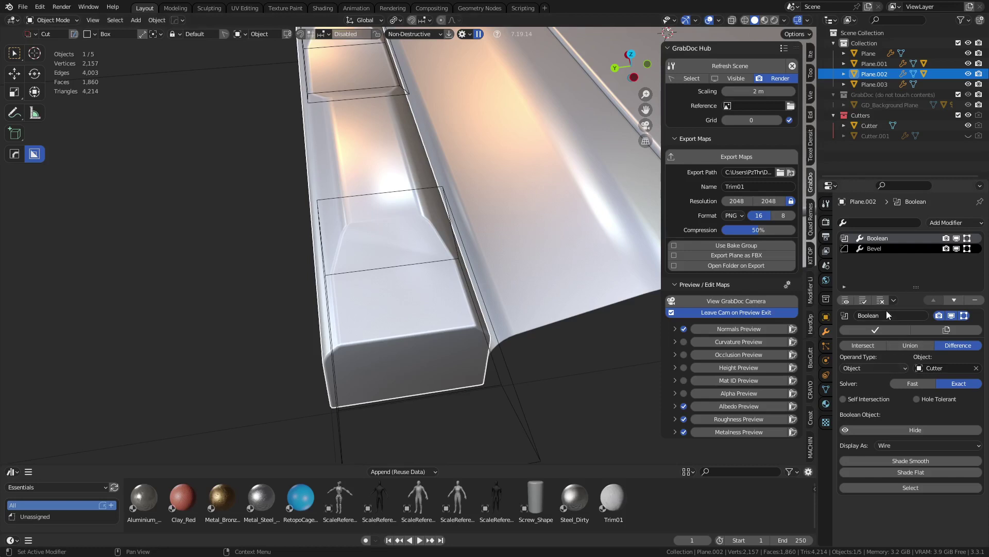
pyautogui.click(876, 330)
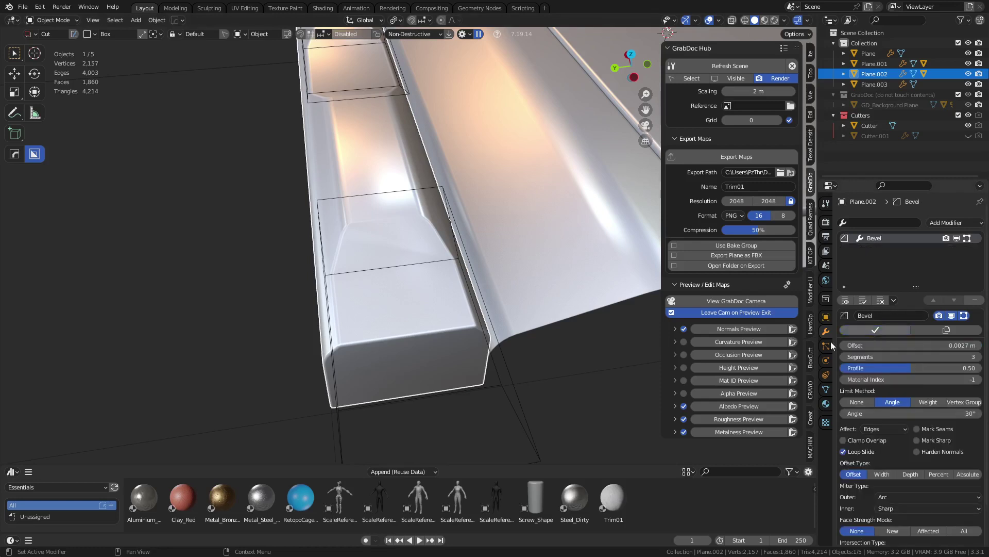
pyautogui.click(885, 327)
pyautogui.press('q')
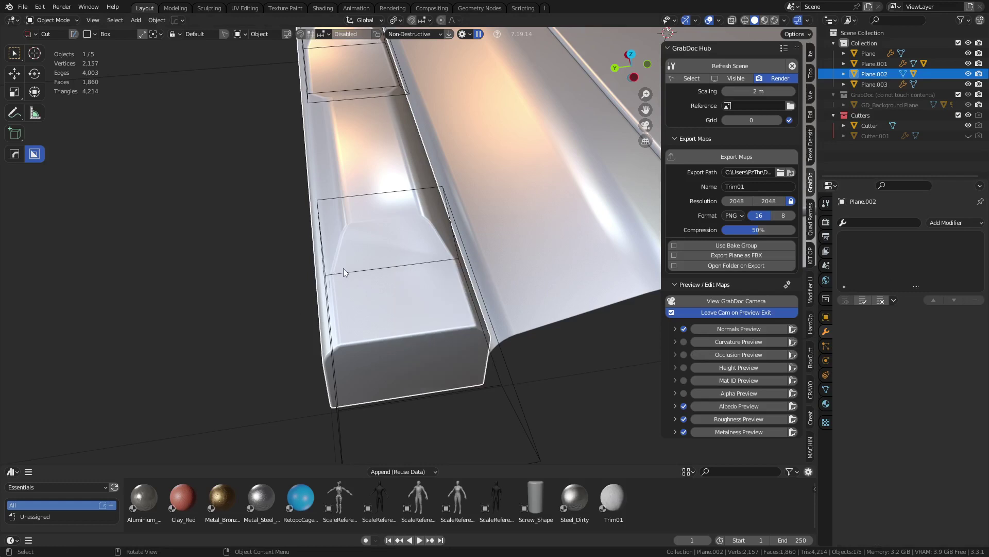
pyautogui.click(343, 268)
pyautogui.press('Delete')
# Step: Sharpen the upper rail at 30° and add a Weighted Normal modifier with Keep Sharp
pyautogui.click(372, 269)
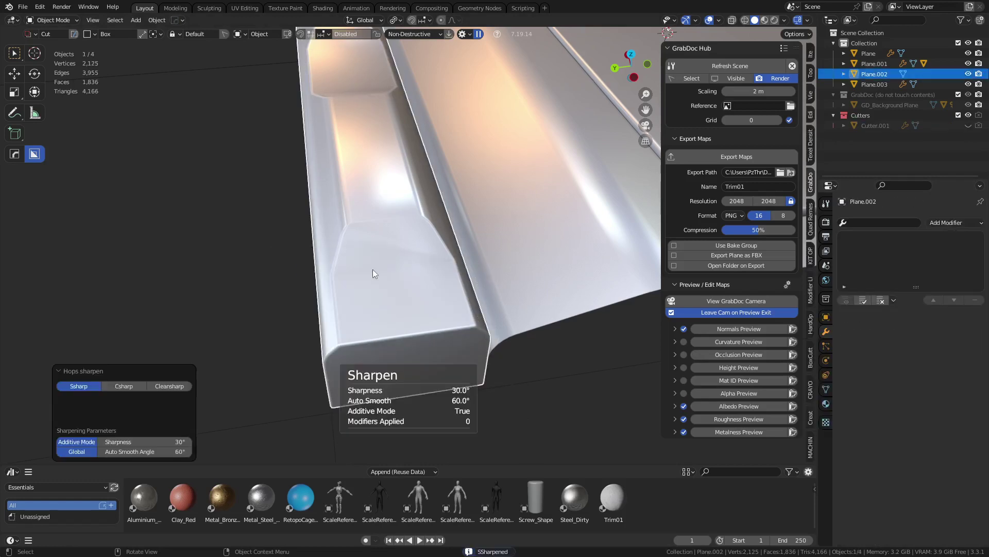
pyautogui.press('q')
pyautogui.click(372, 269)
pyautogui.click(214, 264)
# Step: Show the wireframe overlay and examine the topology of the notched rail and the panels
pyautogui.scroll(-6, 523, 210)
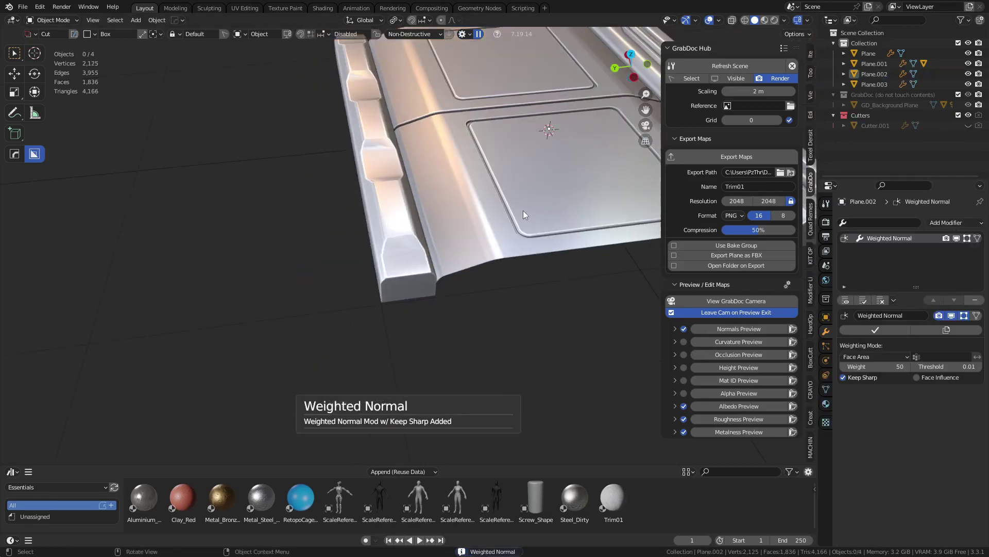
pyautogui.moveTo(523, 210); pyautogui.dragTo(611, 393, button='middle')
pyautogui.scroll(4, 319, 286)
pyautogui.hotkey('shift', 'z')
pyautogui.moveTo(319, 289); pyautogui.dragTo(279, 258, button='middle')
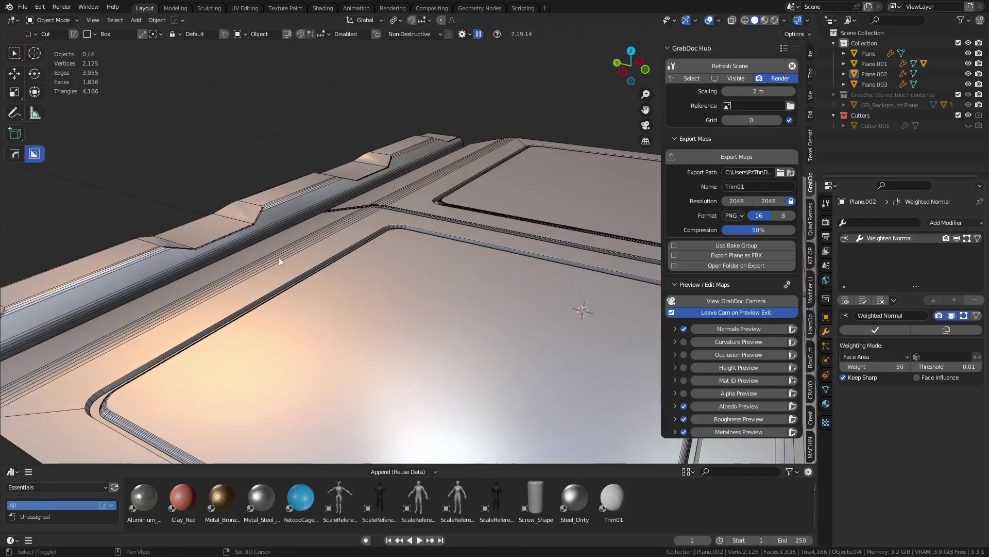
pyautogui.scroll(-3, 279, 257)
pyautogui.moveTo(503, 261); pyautogui.dragTo(472, 294, button='middle')
pyautogui.hotkey('ctrl', 'Tab')
pyautogui.click(415, 292)
pyautogui.press('KP_1')
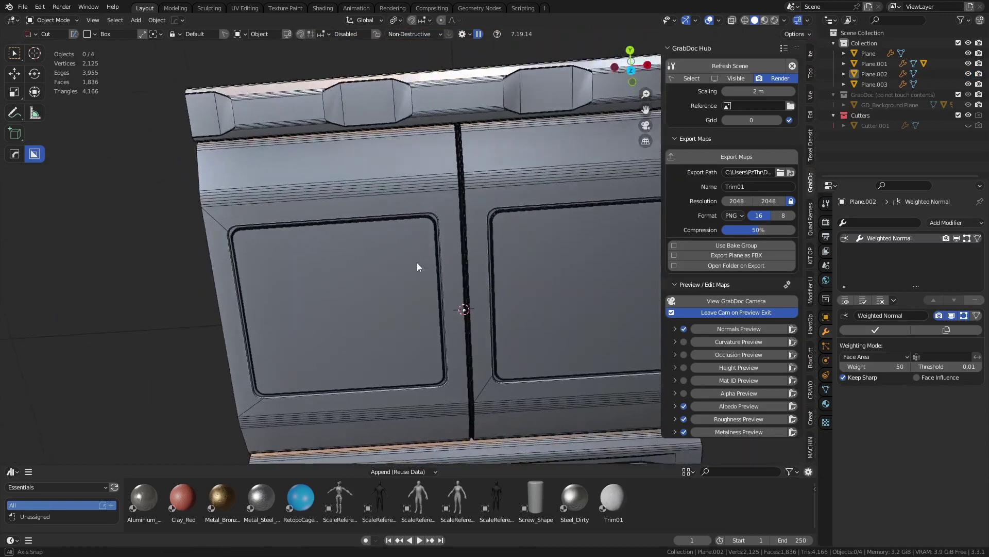
# Step: Shade the upper rail smooth with Auto Smooth at 30°
pyautogui.click(407, 110)
pyautogui.press('q')
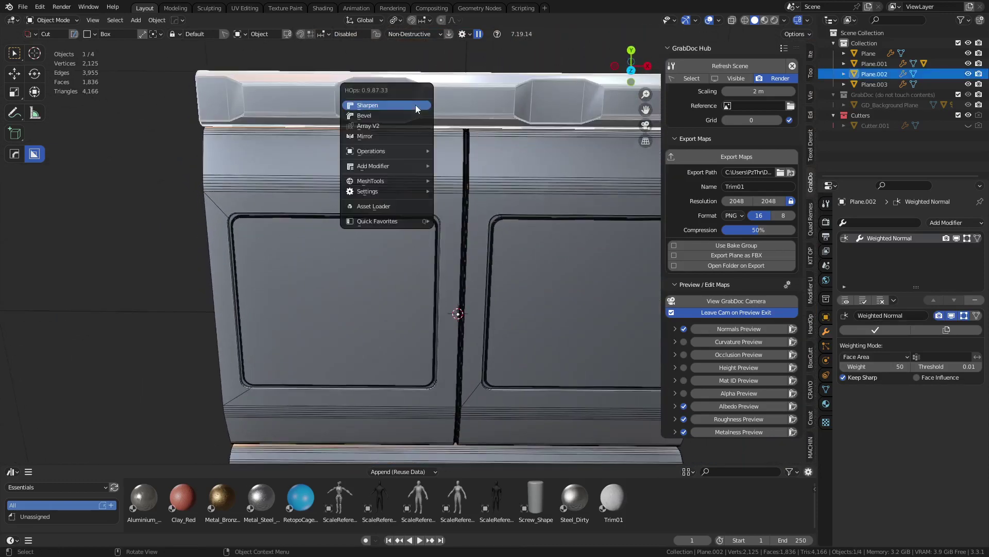
pyautogui.rightClick(471, 141)
pyautogui.click(489, 135)
pyautogui.moveTo(462, 196); pyautogui.dragTo(455, 231, button='middle')
pyautogui.scroll(-3, 456, 230)
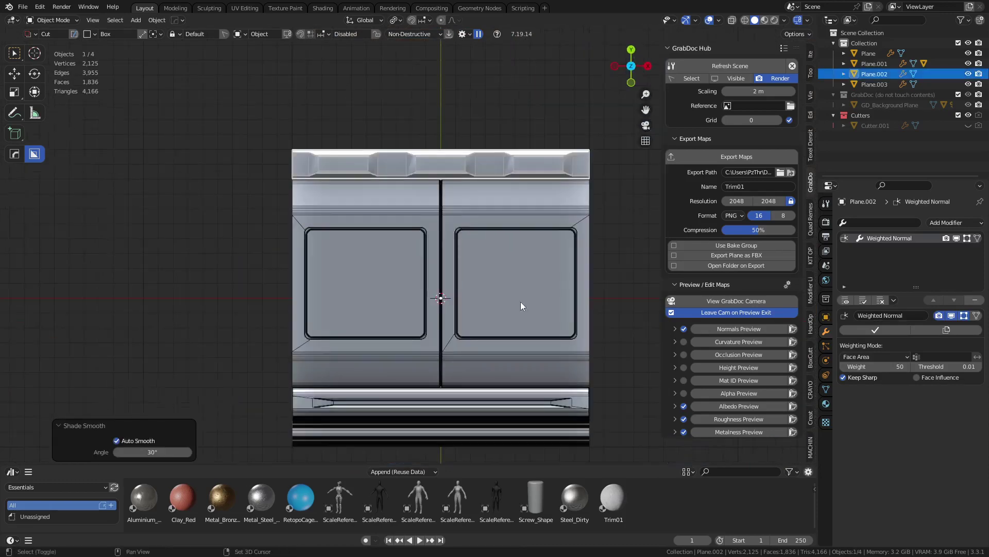
# Step: Preview the normals map on the rail's notches in GrabDoc and leave the preview
pyautogui.keyDown('shift'); pyautogui.moveTo(520, 302); pyautogui.dragTo(457, 229, button='middle'); pyautogui.keyUp('shift')
pyautogui.click(558, 228)
pyautogui.keyDown('shift'); pyautogui.moveTo(490, 181); pyautogui.dragTo(499, 292, button='middle'); pyautogui.keyUp('shift')
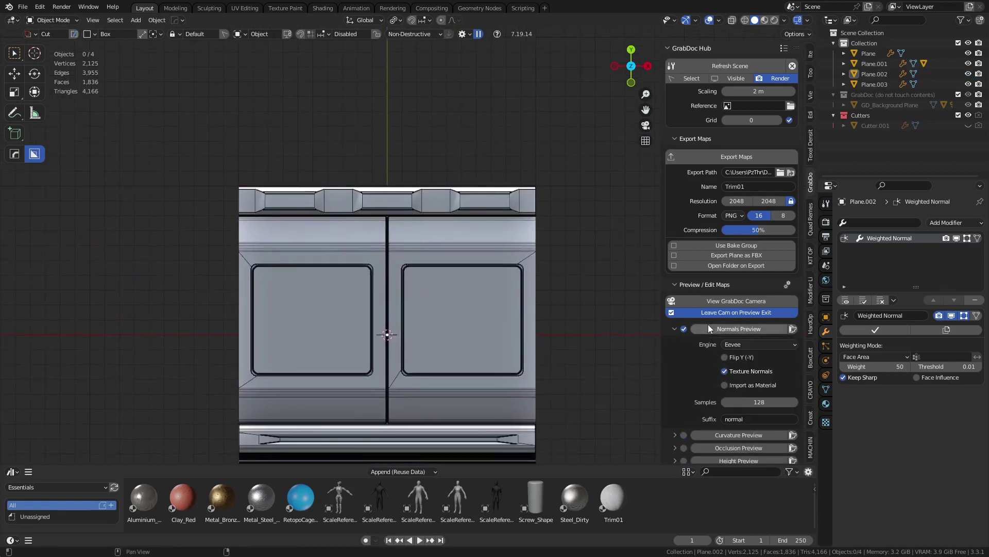
pyautogui.click(709, 326)
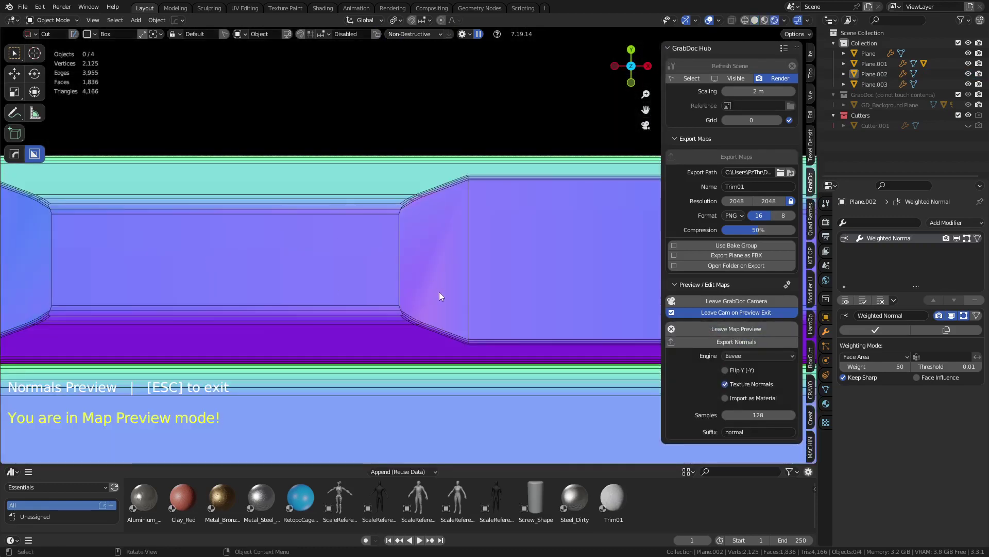
pyautogui.press('Escape')
# Step: Connect the corner vertices on one side of a raised rail block with an edge running across both slopes
pyautogui.moveTo(388, 297); pyautogui.dragTo(441, 331, button='middle')
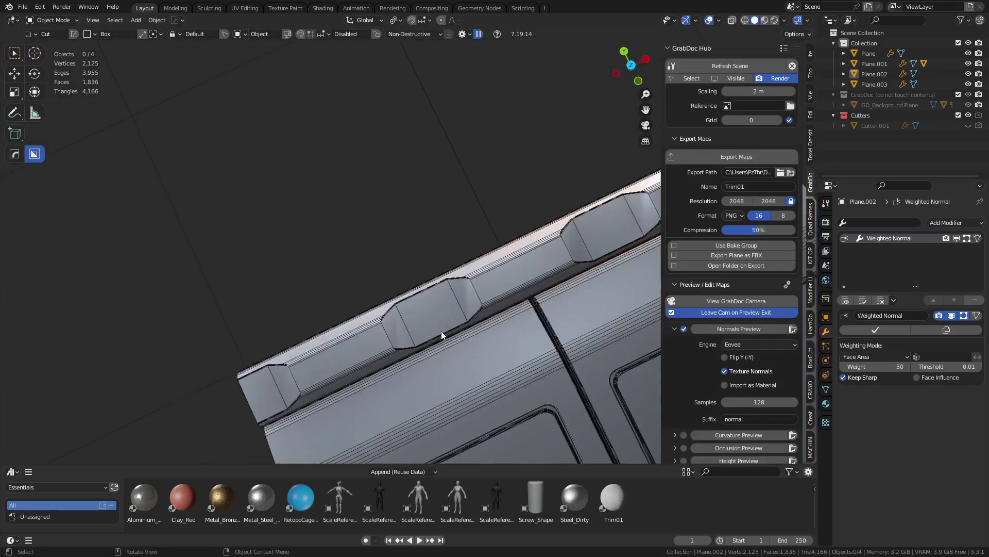
pyautogui.scroll(4, 441, 331)
pyautogui.keyDown('shift'); pyautogui.moveTo(517, 387); pyautogui.dragTo(438, 232, button='middle'); pyautogui.keyUp('shift')
pyautogui.moveTo(438, 231); pyautogui.dragTo(539, 220, button='middle')
pyautogui.scroll(4, 539, 220)
pyautogui.press('Tab')
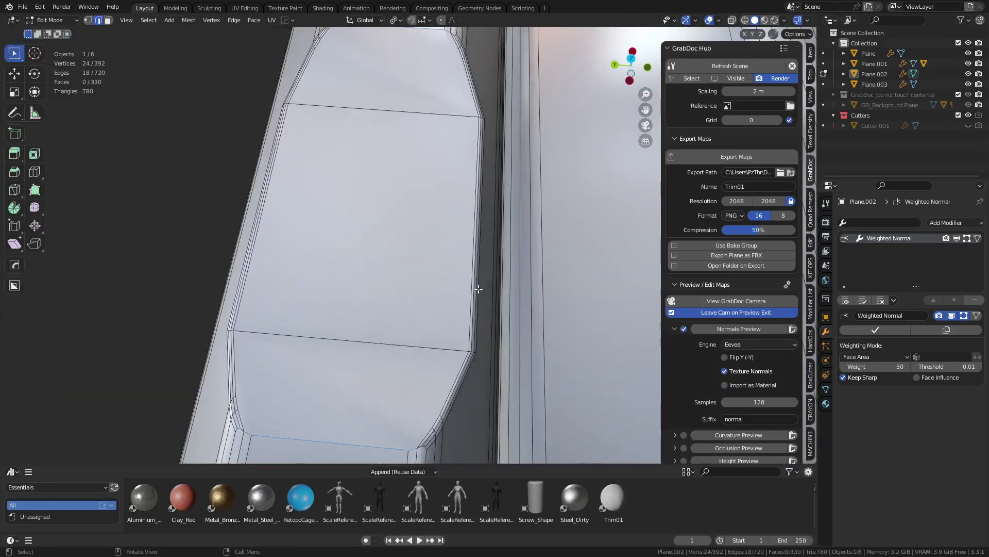
pyautogui.press('1')
pyautogui.keyDown('shift'); pyautogui.moveTo(480, 403); pyautogui.dragTo(494, 345, button='middle'); pyautogui.keyUp('shift')
pyautogui.press('2')
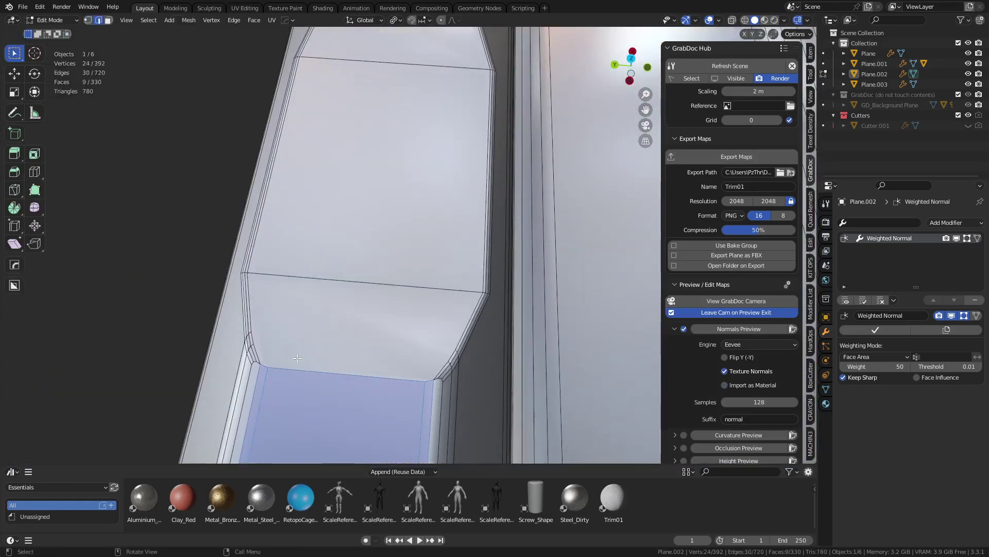
pyautogui.press('1')
pyautogui.click(268, 367)
pyautogui.keyDown('shift'); pyautogui.moveTo(339, 138); pyautogui.dragTo(362, 208, button='middle'); pyautogui.keyUp('shift')
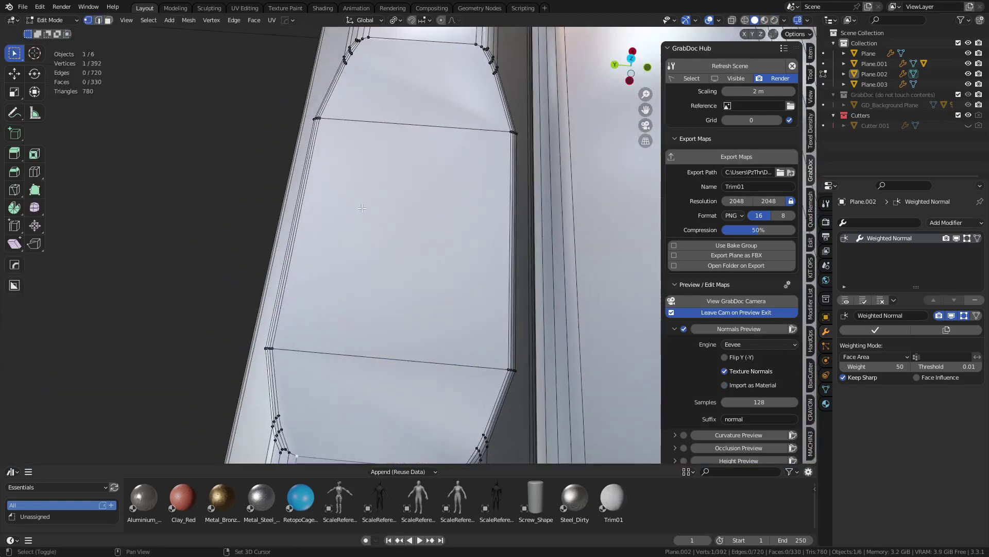
pyautogui.keyDown('shift'); pyautogui.click(373, 42); pyautogui.keyUp('shift')
pyautogui.press('j')
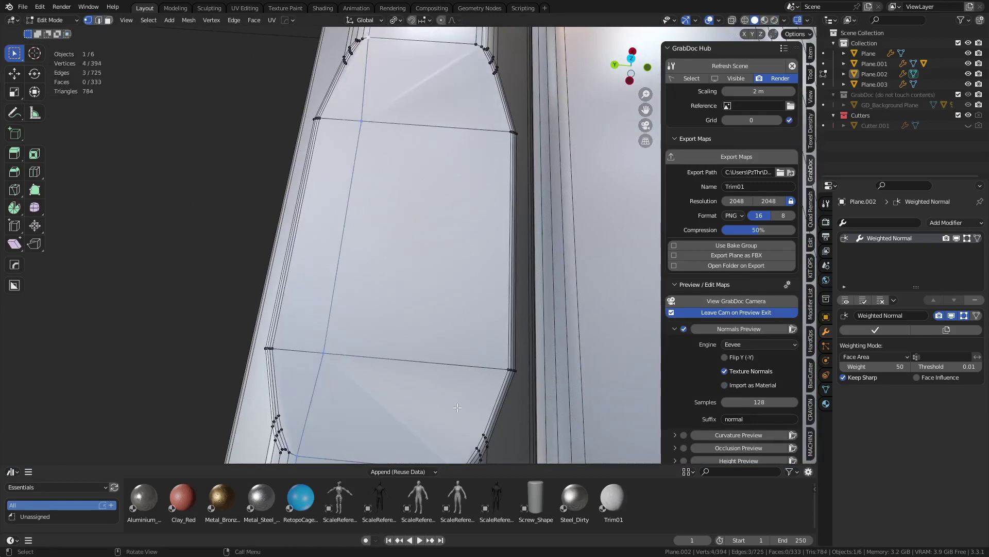
# Step: Connect the matching corner vertices along the block's other side and check the shading without the wireframe overlay
pyautogui.scroll(-1, 446, 397)
pyautogui.click(446, 428)
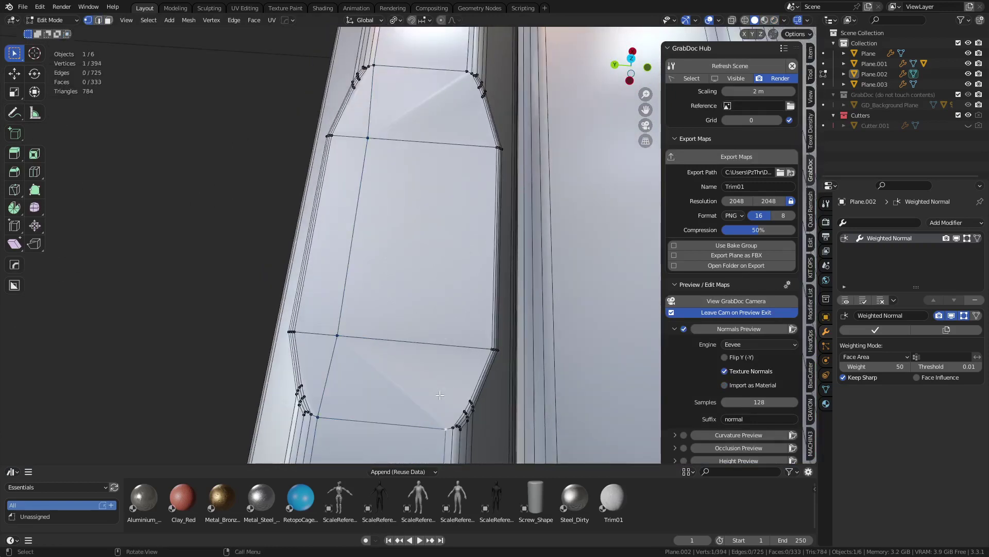
pyautogui.keyDown('shift'); pyautogui.click(465, 73); pyautogui.keyUp('shift')
pyautogui.press('j')
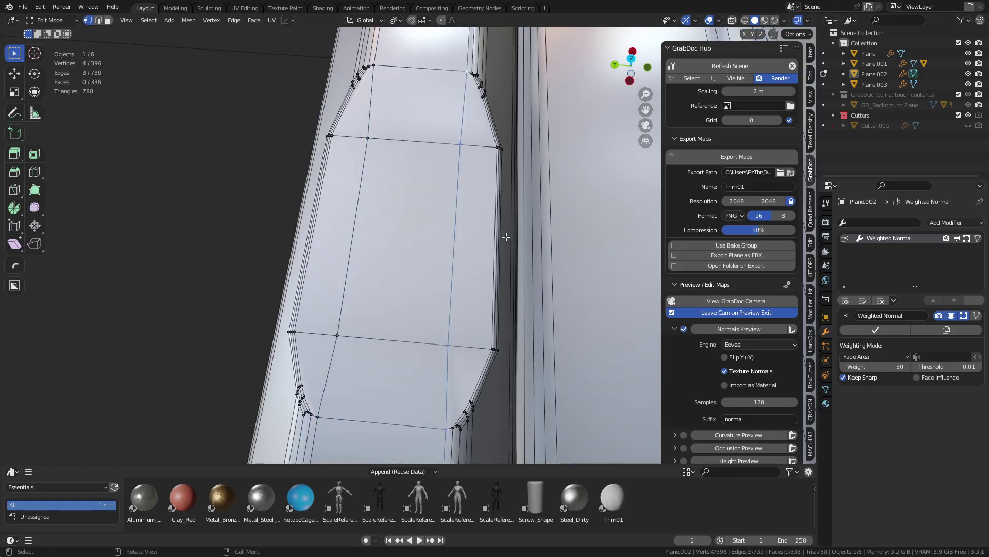
pyautogui.press('Tab')
pyautogui.click(422, 237)
pyautogui.click(203, 258)
pyautogui.moveTo(204, 258); pyautogui.dragTo(379, 243, button='middle')
# Step: Connect opposite bevel vertices with two parallel edges across the slope beside the notch floor
pyautogui.press('Tab')
pyautogui.click(507, 132)
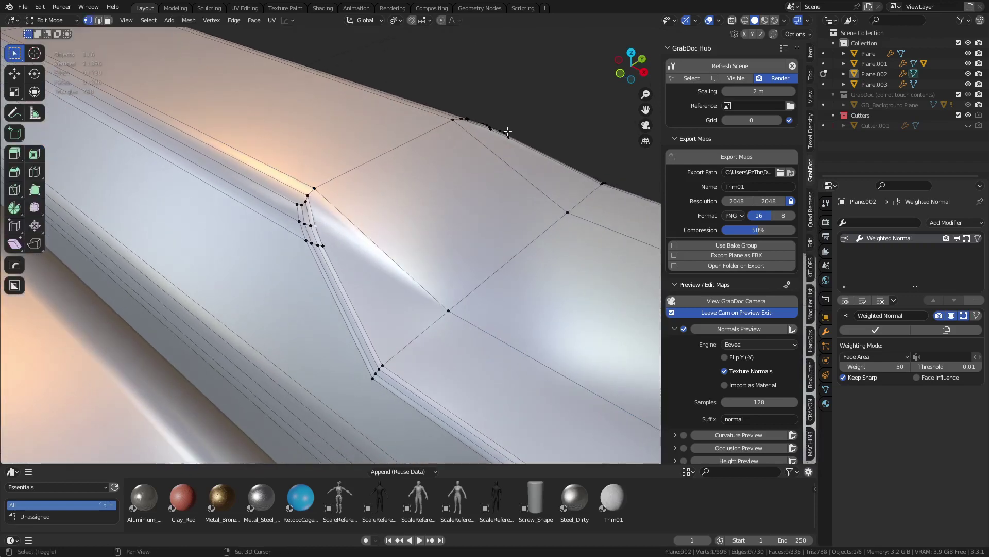
pyautogui.keyDown('shift'); pyautogui.click(490, 130); pyautogui.keyUp('shift')
pyautogui.press('j')
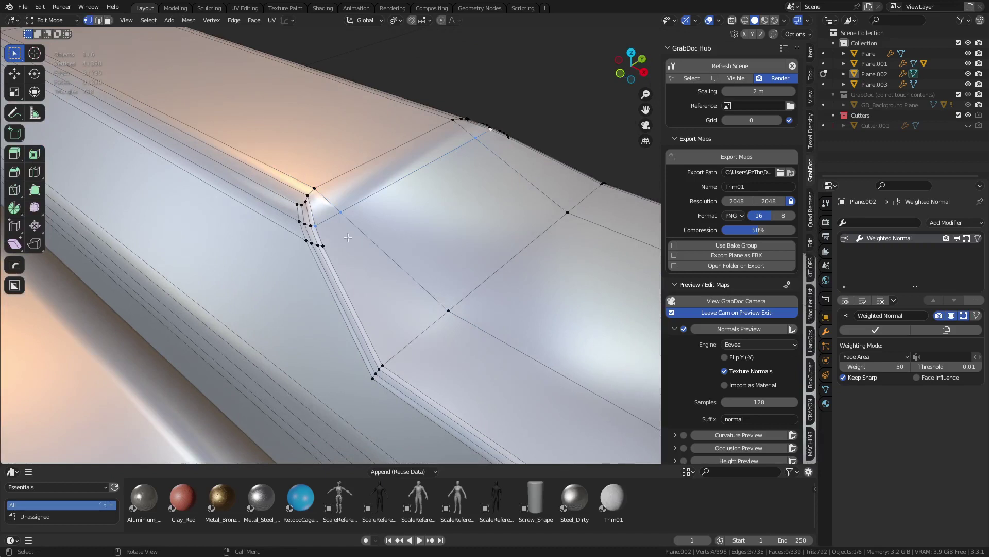
pyautogui.keyDown('shift'); pyautogui.click(502, 139); pyautogui.keyUp('shift')
pyautogui.press('j')
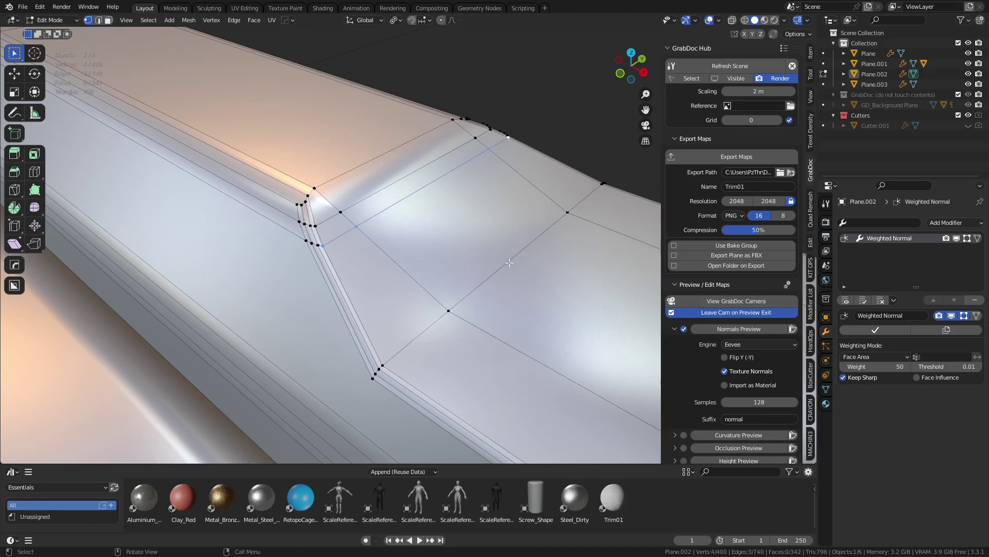
# Step: Examine the slope's shading in Object Mode and the new edges around its bevelled corner
pyautogui.hotkey('ctrl', 'Tab')
pyautogui.click(440, 264)
pyautogui.moveTo(441, 265); pyautogui.dragTo(504, 264, button='middle')
pyautogui.hotkey('ctrl', 'Tab')
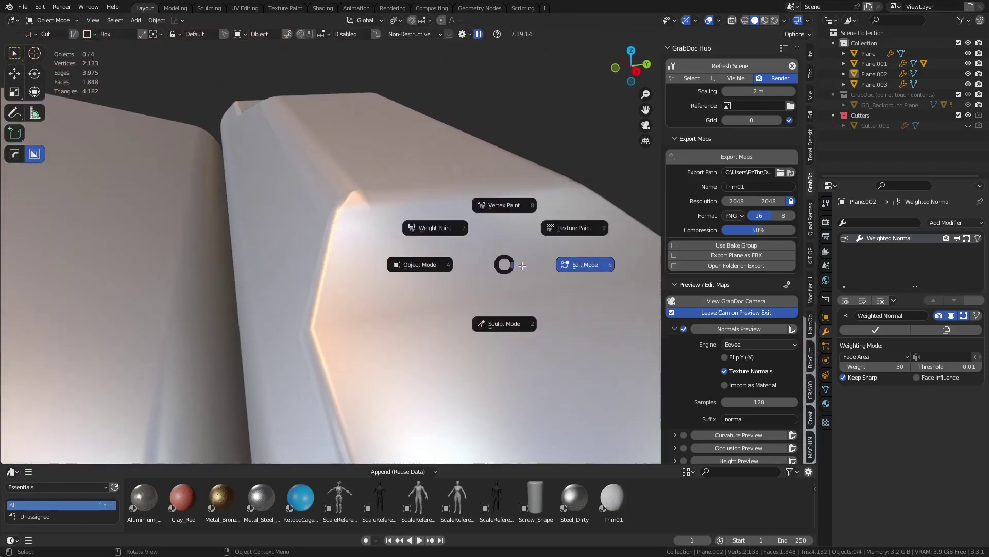
pyautogui.click(522, 265)
pyautogui.moveTo(384, 208); pyautogui.dragTo(412, 227, button='middle')
pyautogui.scroll(2, 412, 227)
pyautogui.moveTo(346, 250); pyautogui.dragTo(322, 240, button='middle')
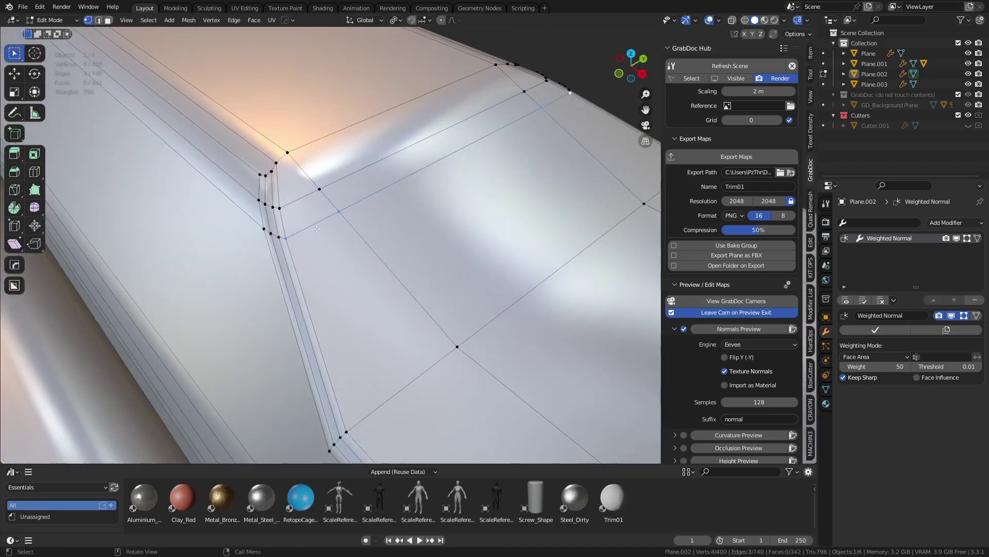
# Step: Try a Knife cut along the slope's side bevel, from the notch corner to the block's top corner
pyautogui.press('k')
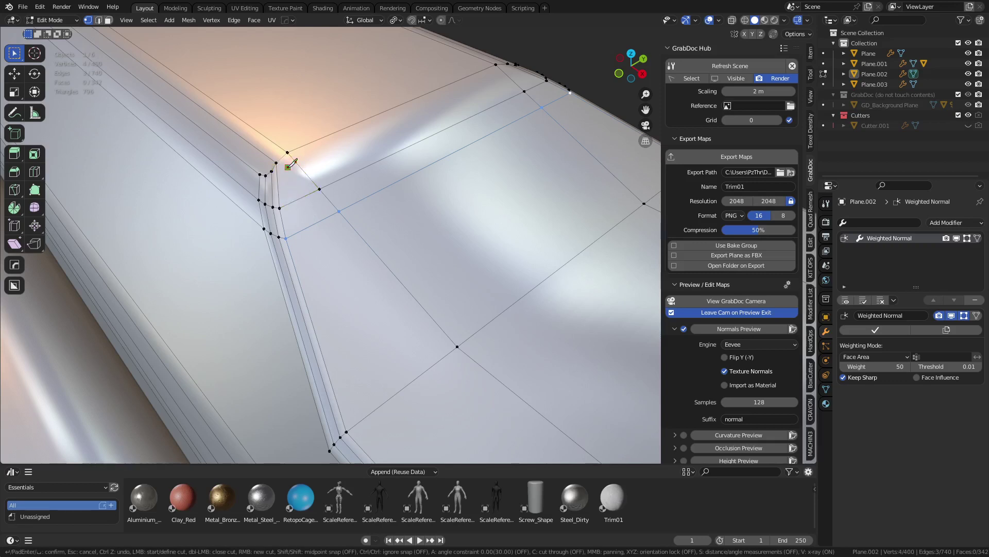
pyautogui.click(290, 203)
pyautogui.click(355, 425)
pyautogui.press('Return')
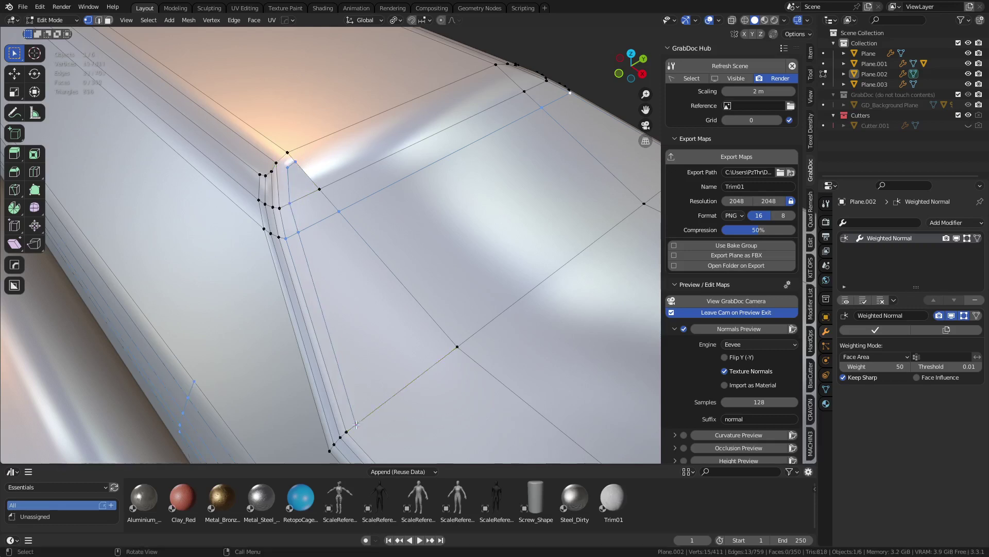
# Step: Try a Knife cut across the slope close to the notch floor and check the shading in Object Mode
pyautogui.press('k')
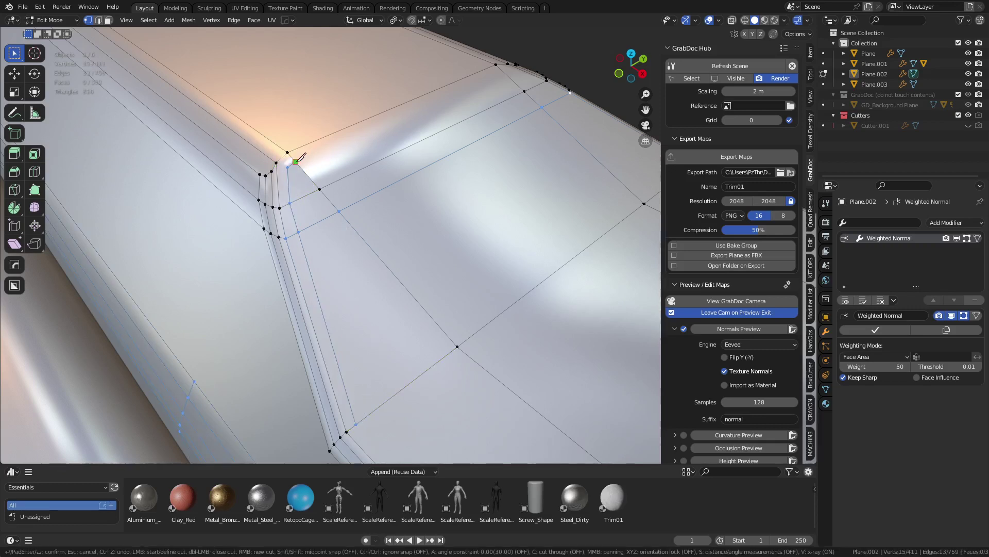
pyautogui.click(295, 162)
pyautogui.click(503, 71)
pyautogui.press('Return')
pyautogui.hotkey('ctrl', 'Tab')
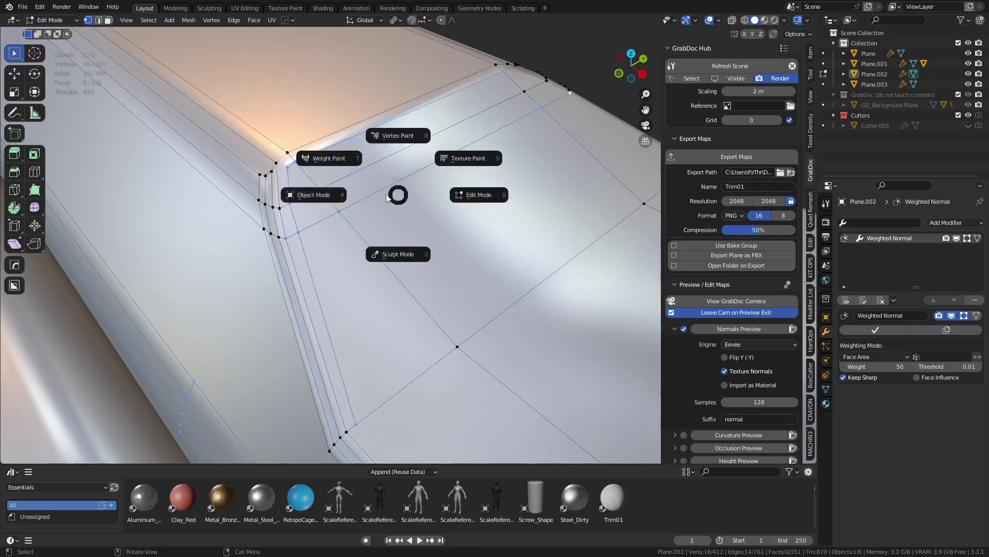
pyautogui.click(388, 198)
pyautogui.moveTo(442, 231); pyautogui.dragTo(467, 238, button='middle')
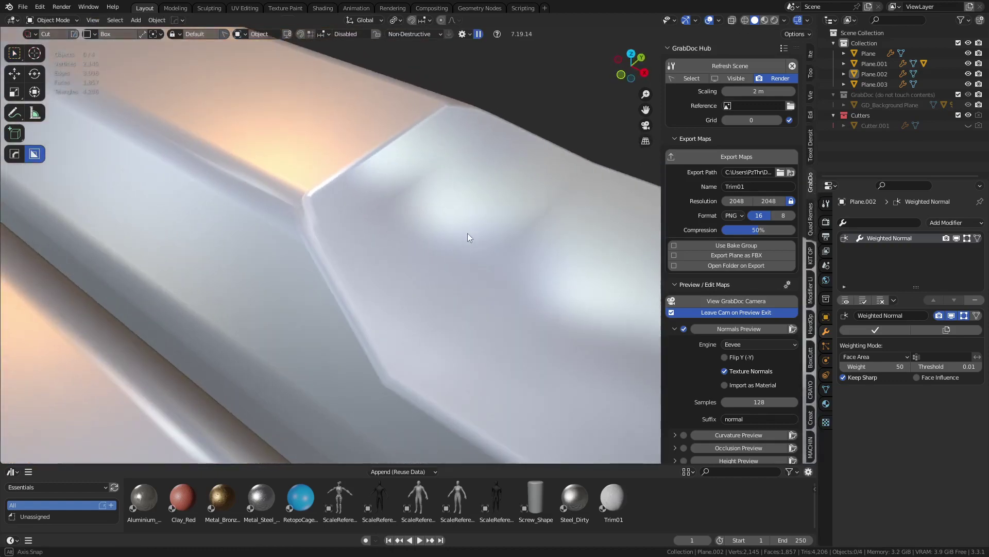
# Step: Try dissolving the knife-cut edges around the slope's corner and undo the dissolve
pyautogui.press('Tab')
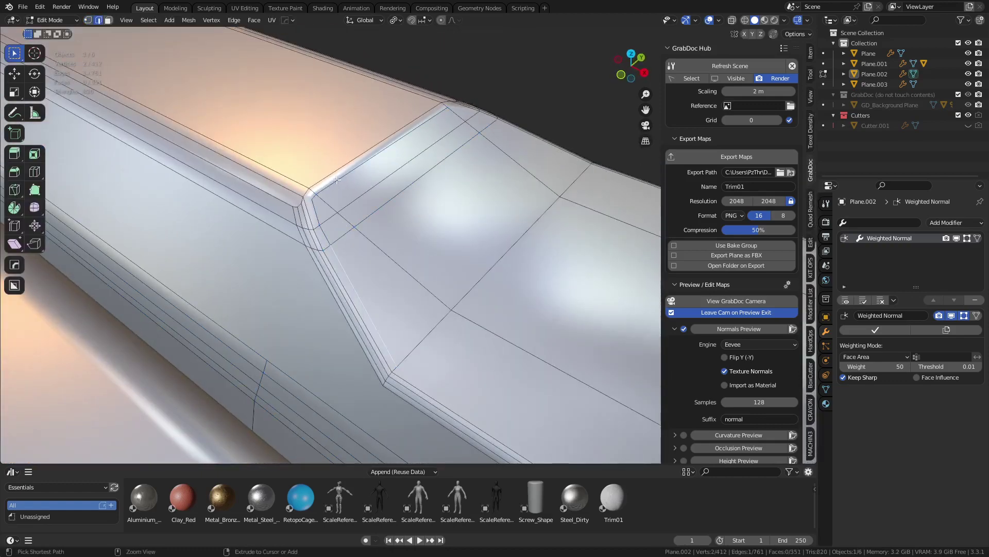
pyautogui.hotkey('ctrl', 'x')
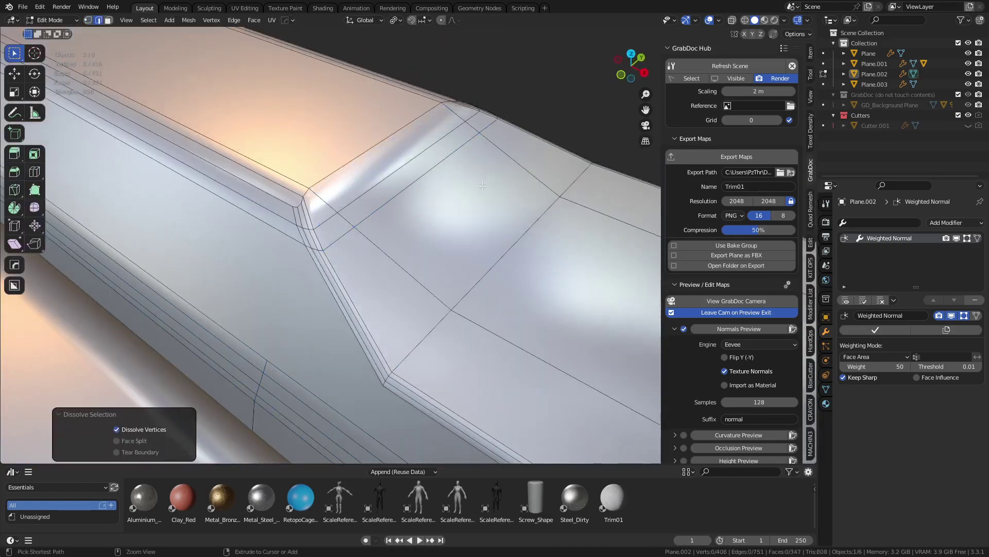
pyautogui.hotkey('ctrl', 'z')
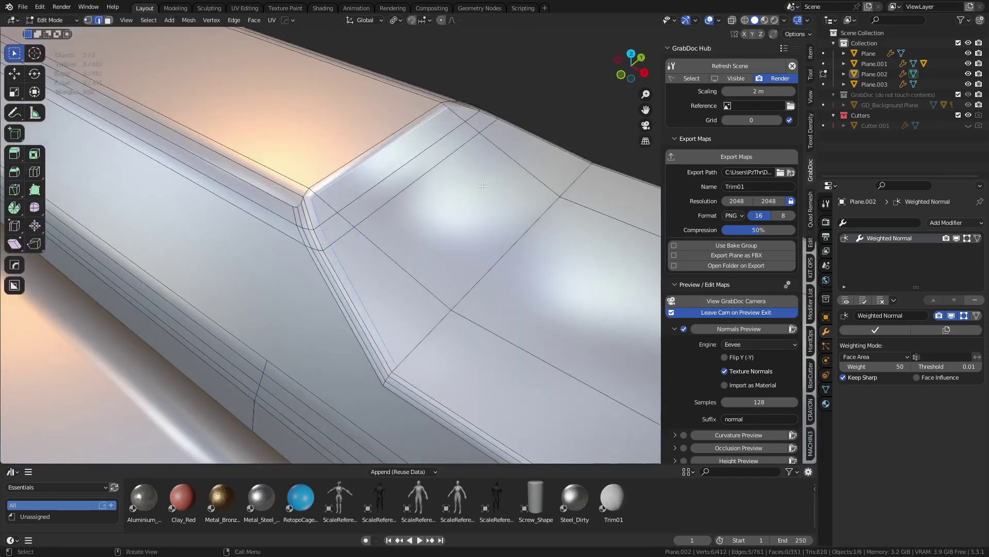
# Step: Undo the Knife cuts on the slope, keeping the connected edges
pyautogui.hotkey('ctrl', 'Tab')
pyautogui.click(438, 190)
pyautogui.press('Tab')
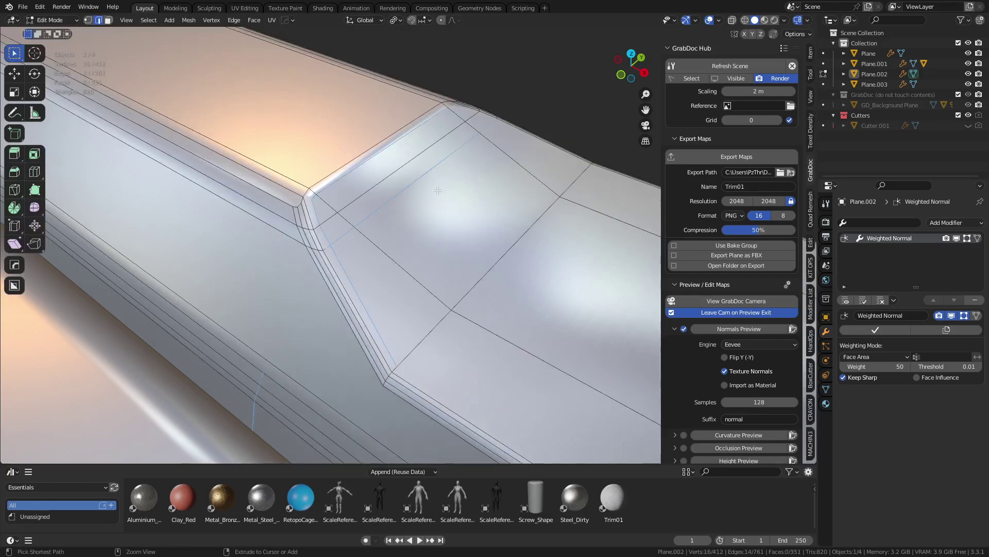
pyautogui.press('Tab')
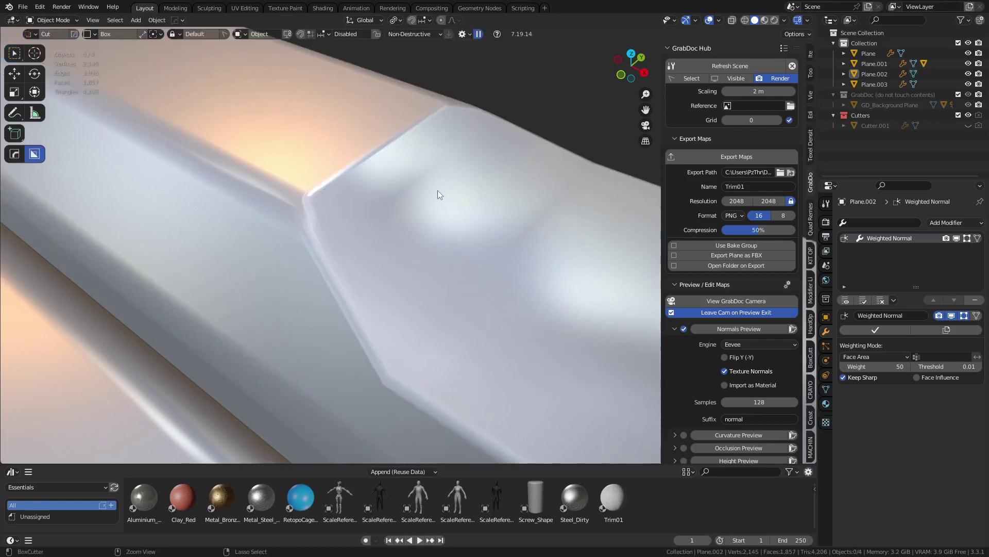
pyautogui.press('Tab')
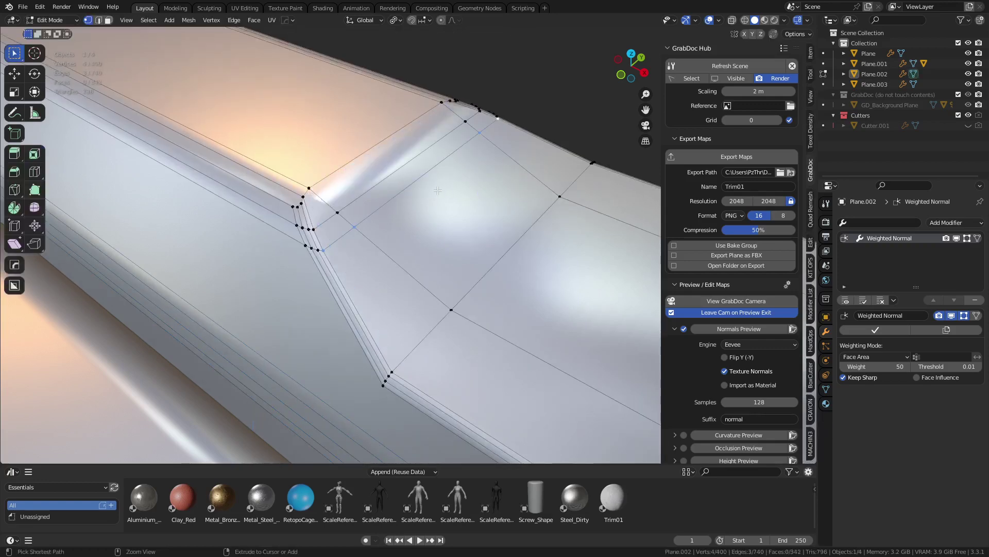
# Step: Select all floor and slope faces of the middle notch that has the connected edges, including its corner faces
pyautogui.hotkey('ctrl', 'Tab')
pyautogui.press('Escape')
pyautogui.press('3')
pyautogui.moveTo(331, 211); pyautogui.dragTo(229, 325, button='middle')
pyautogui.keyDown('ctrl'); pyautogui.keyDown('shift'); pyautogui.click(372, 262); pyautogui.keyUp('shift'); pyautogui.keyUp('ctrl')
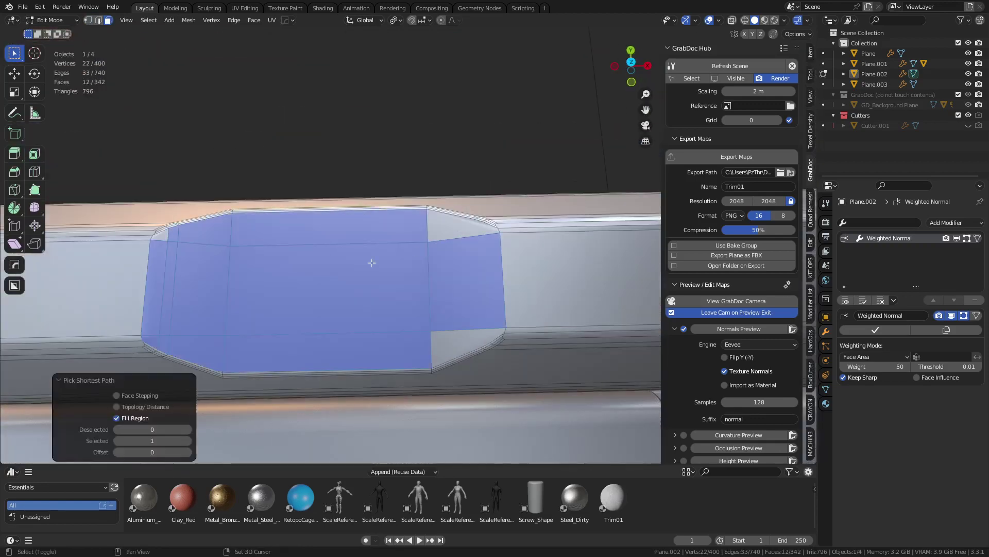
pyautogui.keyDown('shift'); pyautogui.click(441, 339); pyautogui.keyUp('shift')
pyautogui.keyDown('shift'); pyautogui.click(436, 228); pyautogui.keyUp('shift')
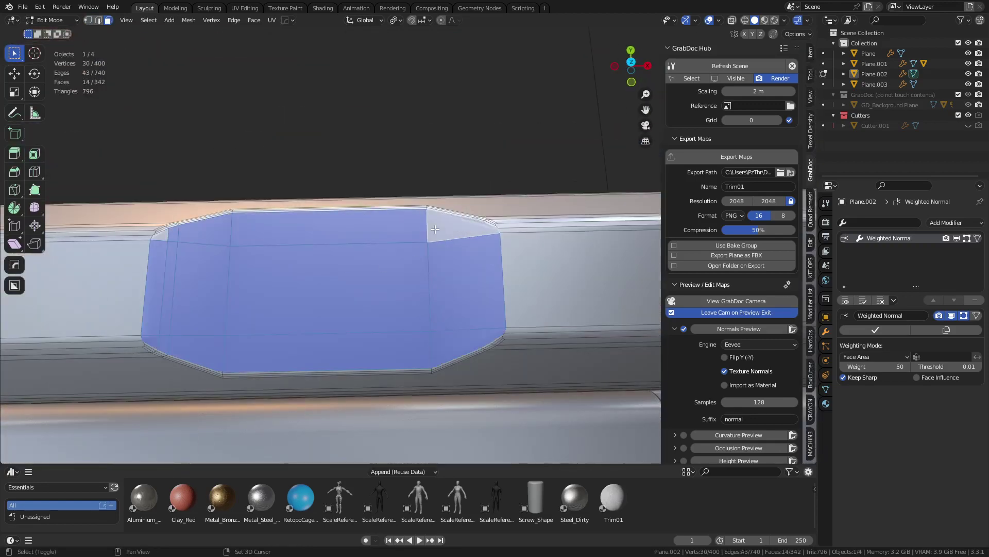
pyautogui.keyDown('shift'); pyautogui.click(164, 235); pyautogui.keyUp('shift')
# Step: Add the floor and slope faces of both end notches and the other middle notch to the selection
pyautogui.keyDown('shift'); pyautogui.moveTo(313, 326); pyautogui.dragTo(332, 257, button='middle'); pyautogui.keyUp('shift')
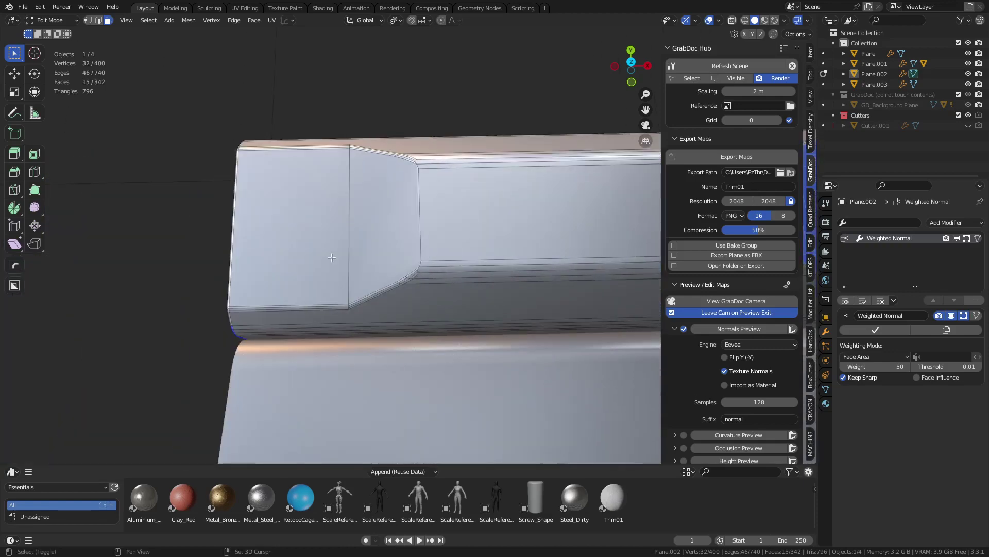
pyautogui.keyDown('shift'); pyautogui.click(317, 290); pyautogui.keyUp('shift')
pyautogui.keyDown('shift'); pyautogui.click(361, 257); pyautogui.keyUp('shift')
pyautogui.keyDown('shift'); pyautogui.moveTo(559, 224); pyautogui.dragTo(24, 237, button='middle'); pyautogui.keyUp('shift')
pyautogui.keyDown('shift'); pyautogui.click(371, 232); pyautogui.keyUp('shift')
pyautogui.keyDown('shift'); pyautogui.click(508, 222); pyautogui.keyUp('shift')
pyautogui.keyDown('shift'); pyautogui.moveTo(508, 223); pyautogui.dragTo(304, 231, button='middle'); pyautogui.keyUp('shift')
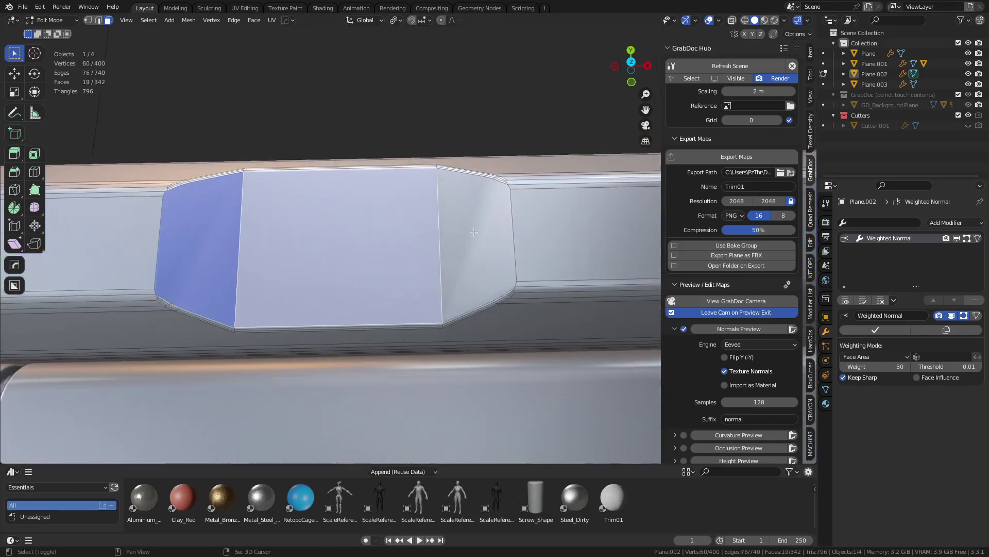
pyautogui.keyDown('shift'); pyautogui.click(473, 232); pyautogui.keyUp('shift')
pyautogui.keyDown('shift'); pyautogui.moveTo(473, 232); pyautogui.dragTo(333, 258, button='middle'); pyautogui.keyUp('shift')
pyautogui.keyDown('shift'); pyautogui.click(332, 258); pyautogui.keyUp('shift')
pyautogui.keyDown('shift'); pyautogui.click(454, 273); pyautogui.keyUp('shift')
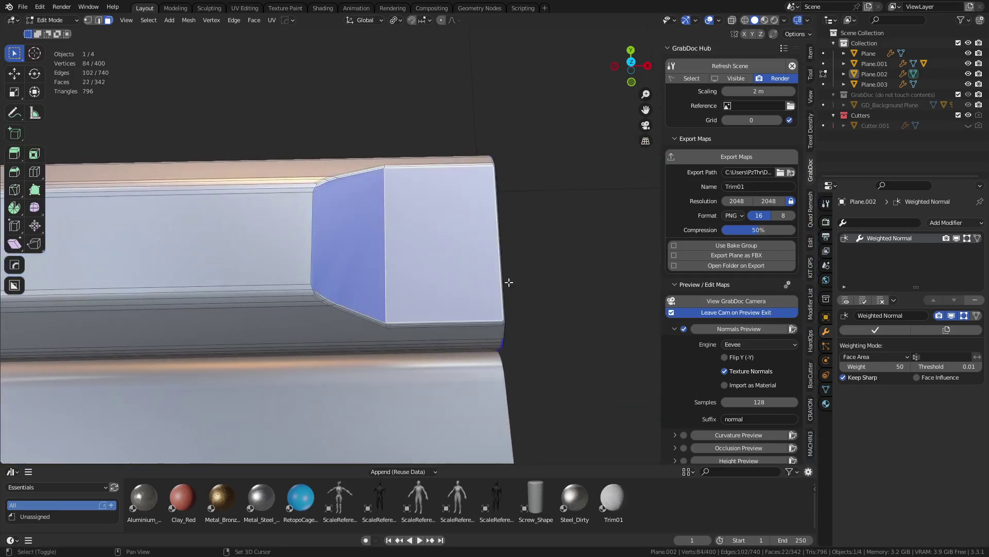
# Step: Inset the selected notch faces by about 0.0026 m and check the shading in Object Mode
pyautogui.moveTo(508, 282); pyautogui.dragTo(579, 325, button='middle')
pyautogui.press('i')
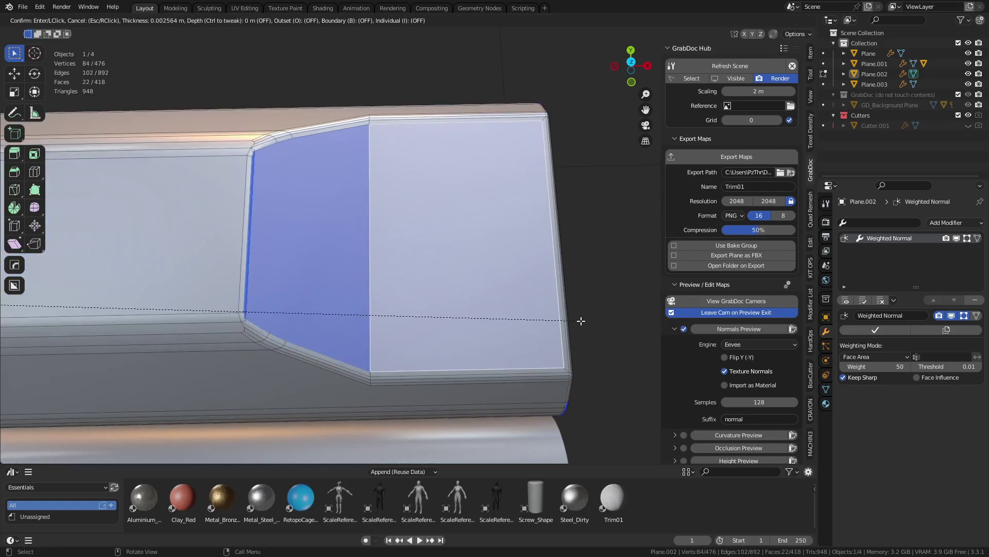
pyautogui.click(583, 321)
pyautogui.hotkey('ctrl', 'Tab')
pyautogui.click(531, 323)
pyautogui.click(602, 302)
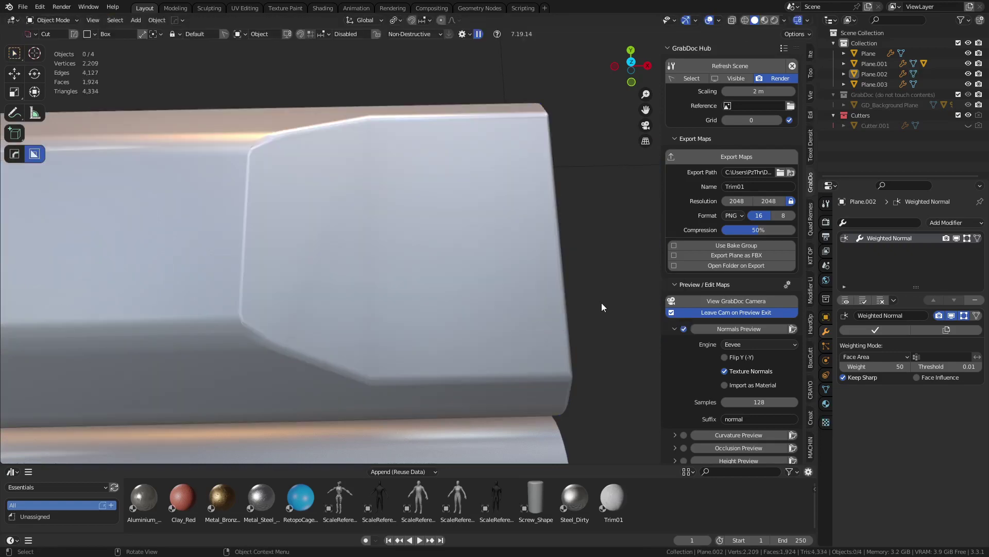
# Step: Connect the opposite corner vertices across the end notch's slope and check the shading in Object Mode
pyautogui.scroll(-3, 586, 303)
pyautogui.moveTo(532, 298); pyautogui.dragTo(408, 261, button='middle')
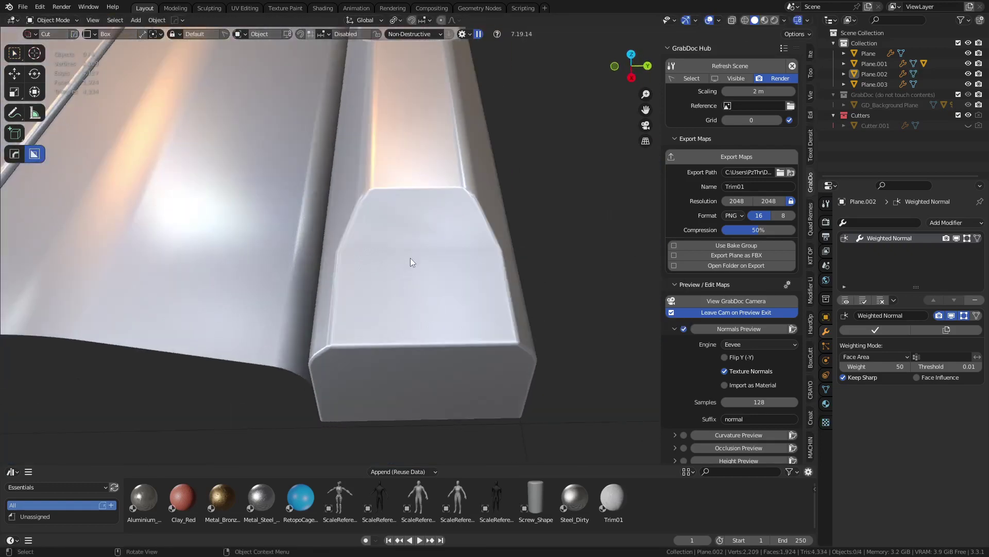
pyautogui.press('Tab')
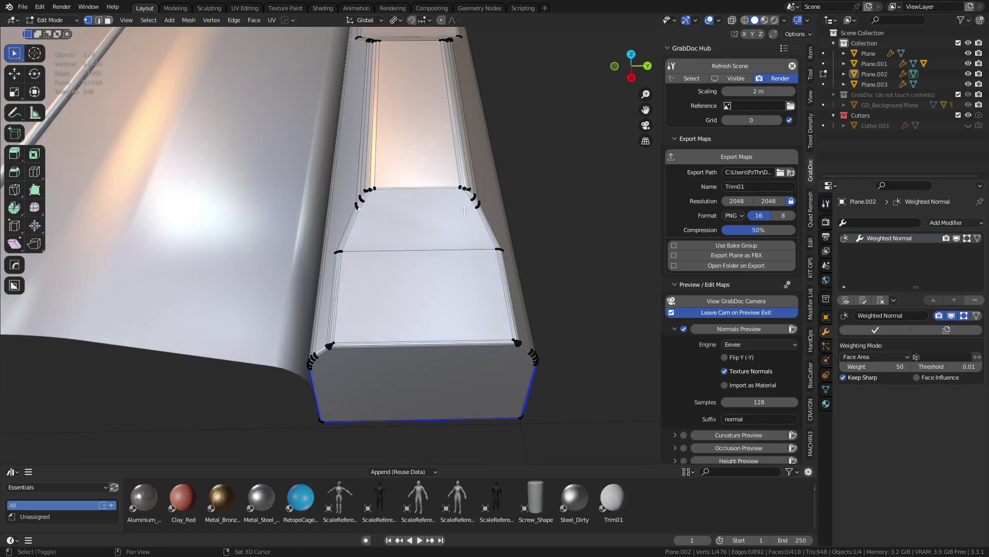
pyautogui.keyDown('shift'); pyautogui.click(469, 210); pyautogui.keyUp('shift')
pyautogui.hotkey('ctrl', 'Tab')
pyautogui.click(309, 186)
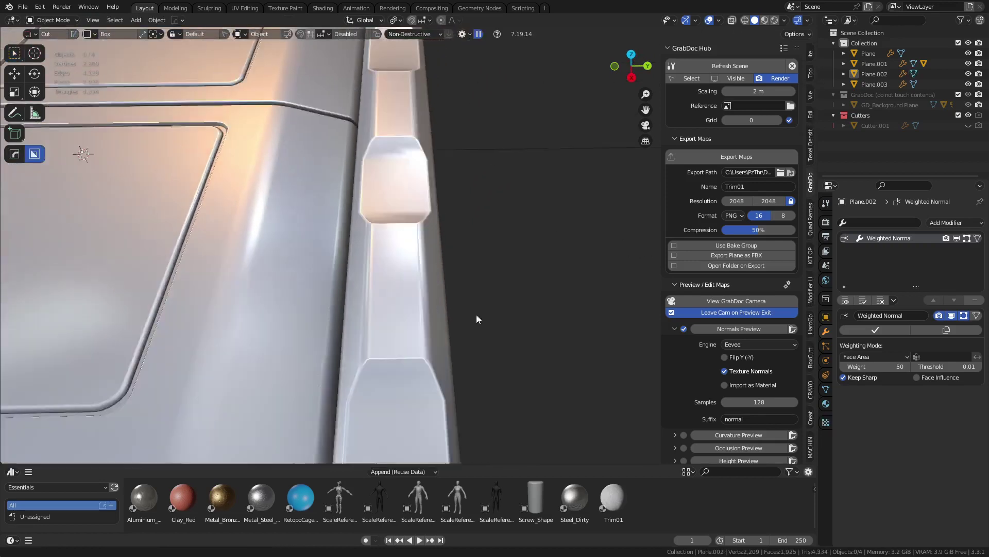
# Step: Connect the opposite corner vertices across one slope of the adjacent middle notch and check it in Object Mode
pyautogui.keyDown('shift'); pyautogui.moveTo(476, 315); pyautogui.dragTo(463, 424, button='middle'); pyautogui.keyUp('shift')
pyautogui.scroll(2, 429, 244)
pyautogui.hotkey('ctrl', 'Tab')
pyautogui.click(407, 265)
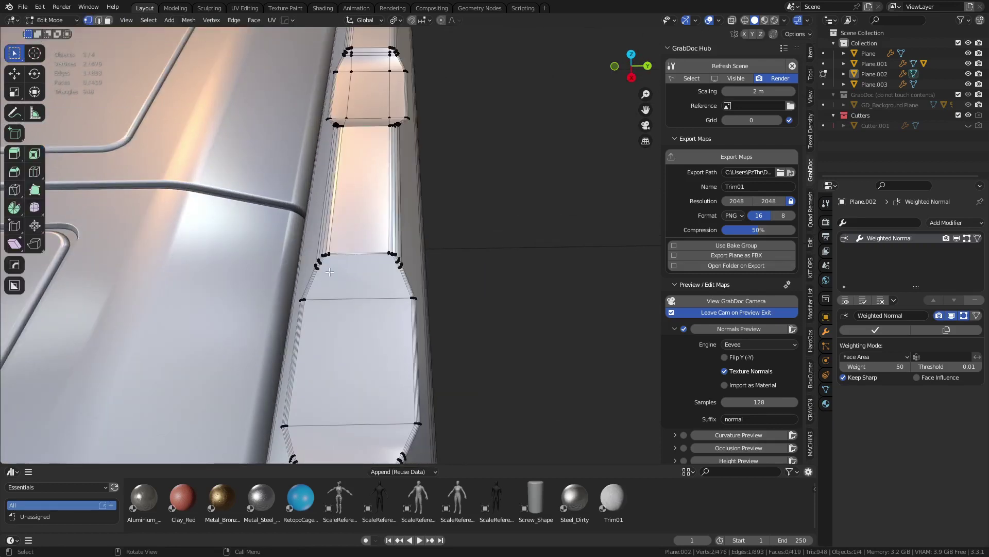
pyautogui.keyDown('shift'); pyautogui.click(394, 266); pyautogui.keyUp('shift')
pyautogui.press('Tab')
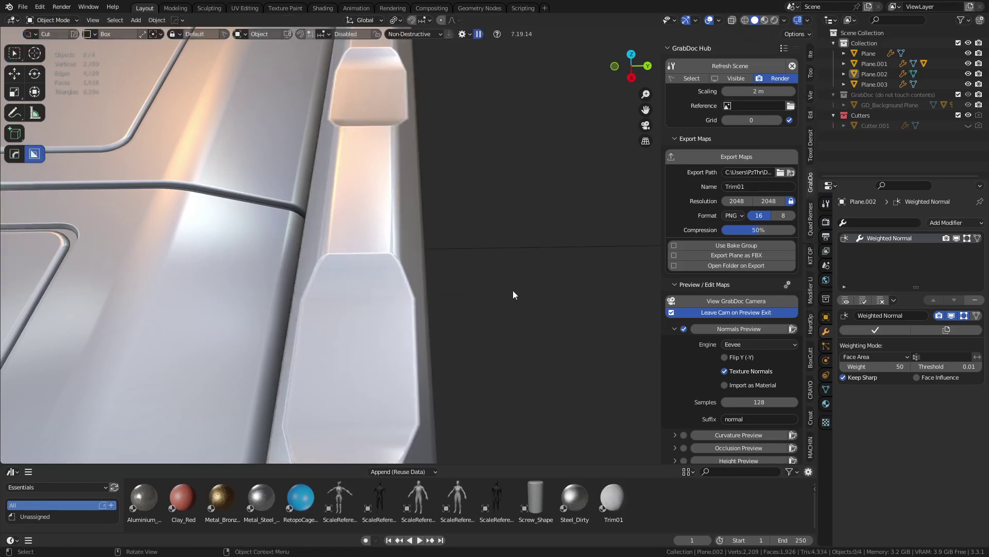
# Step: Connect the opposite corner vertices across the other slope of the same middle notch
pyautogui.moveTo(512, 290); pyautogui.dragTo(437, 317, button='middle')
pyautogui.press('Tab')
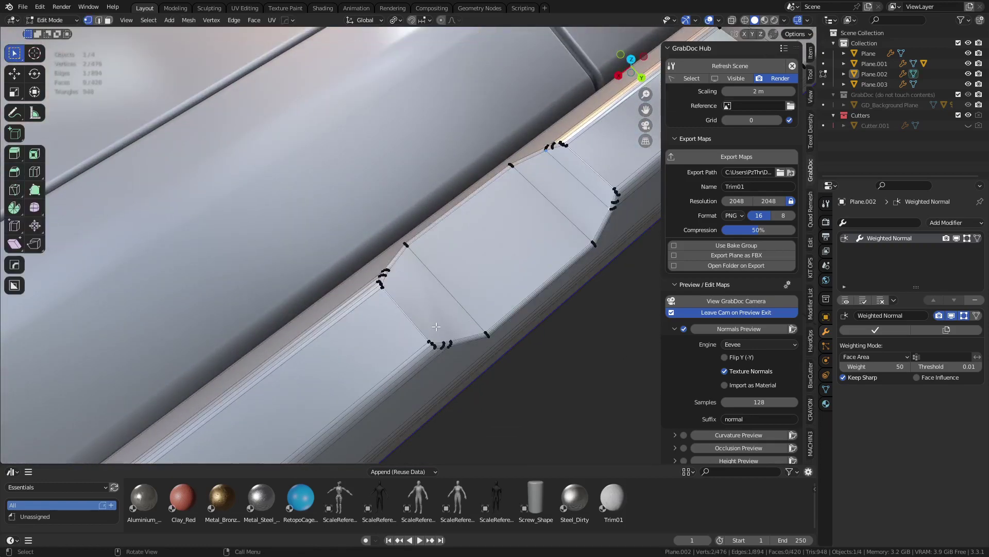
pyautogui.keyDown('shift'); pyautogui.click(388, 270); pyautogui.keyUp('shift')
pyautogui.press('j')
# Step: Connect the corner vertices across the open slope of the middle notch with the gridded floor
pyautogui.keyDown('shift'); pyautogui.moveTo(540, 317); pyautogui.dragTo(354, 375, button='middle'); pyautogui.keyUp('shift')
pyautogui.keyDown('shift'); pyautogui.moveTo(525, 216); pyautogui.dragTo(407, 288, button='middle'); pyautogui.keyUp('shift')
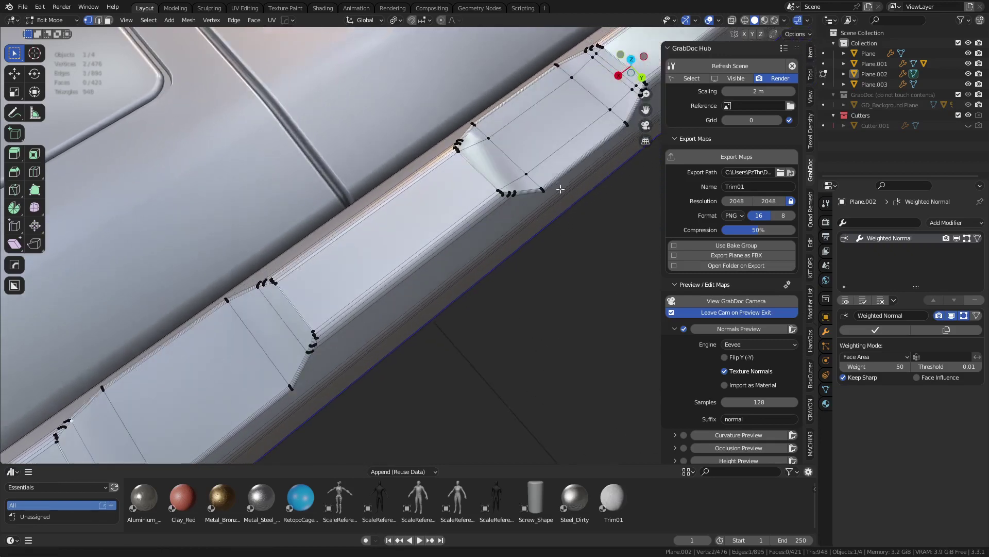
pyautogui.keyDown('shift'); pyautogui.moveTo(561, 189); pyautogui.dragTo(405, 309, button='middle'); pyautogui.keyUp('shift')
pyautogui.scroll(1, 351, 309)
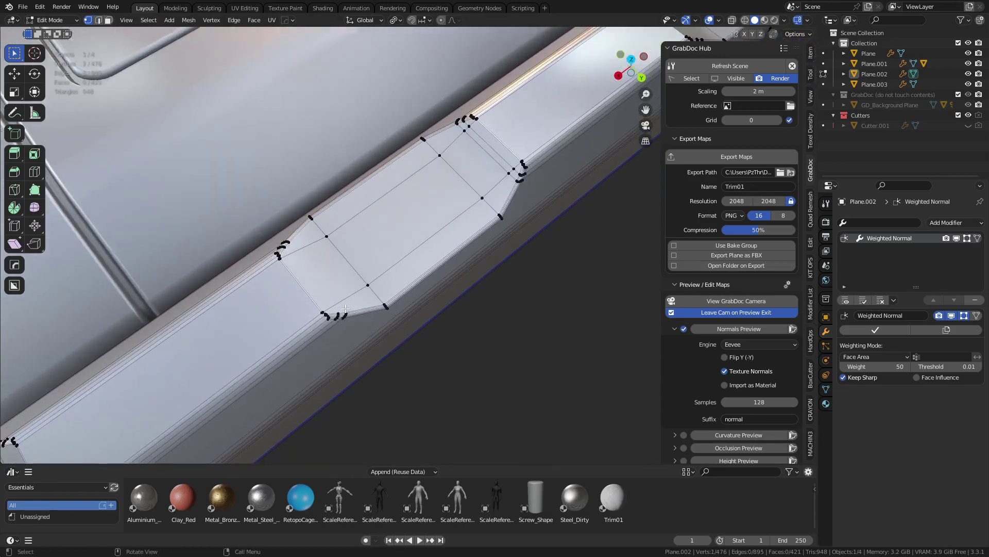
pyautogui.keyDown('shift'); pyautogui.click(294, 243); pyautogui.keyUp('shift')
pyautogui.keyDown('shift'); pyautogui.moveTo(453, 150); pyautogui.dragTo(450, 160, button='middle'); pyautogui.keyUp('shift')
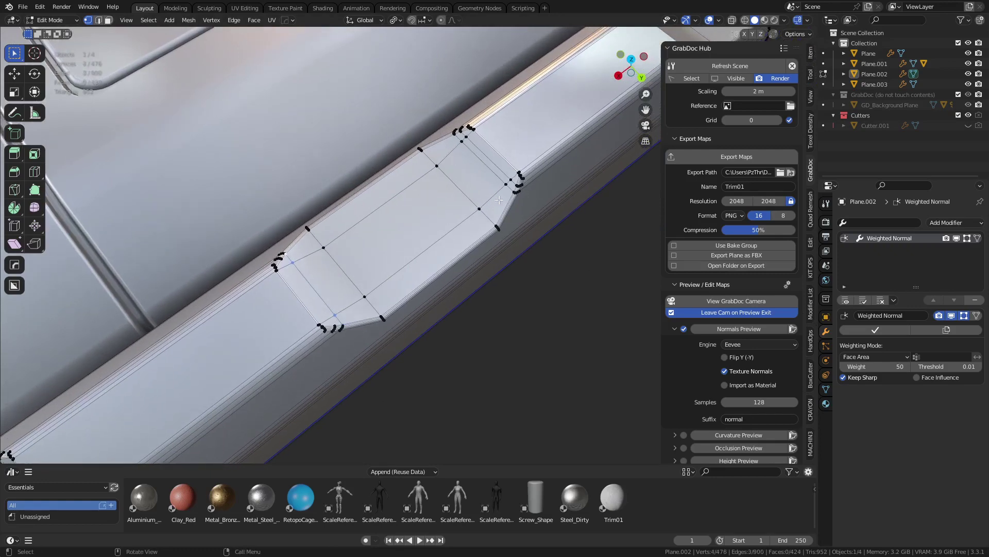
# Step: Try connecting the corner vertices across the far end notch's slope and undo the connection
pyautogui.keyDown('shift'); pyautogui.moveTo(542, 131); pyautogui.dragTo(306, 251, button='middle'); pyautogui.keyUp('shift')
pyautogui.keyDown('alt'); pyautogui.scroll(1, 582, 85); pyautogui.keyUp('alt')
pyautogui.keyDown('alt'); pyautogui.middleClick(583, 84); pyautogui.keyUp('alt')
pyautogui.scroll(-4, 289, 194)
pyautogui.scroll(1, 330, 192)
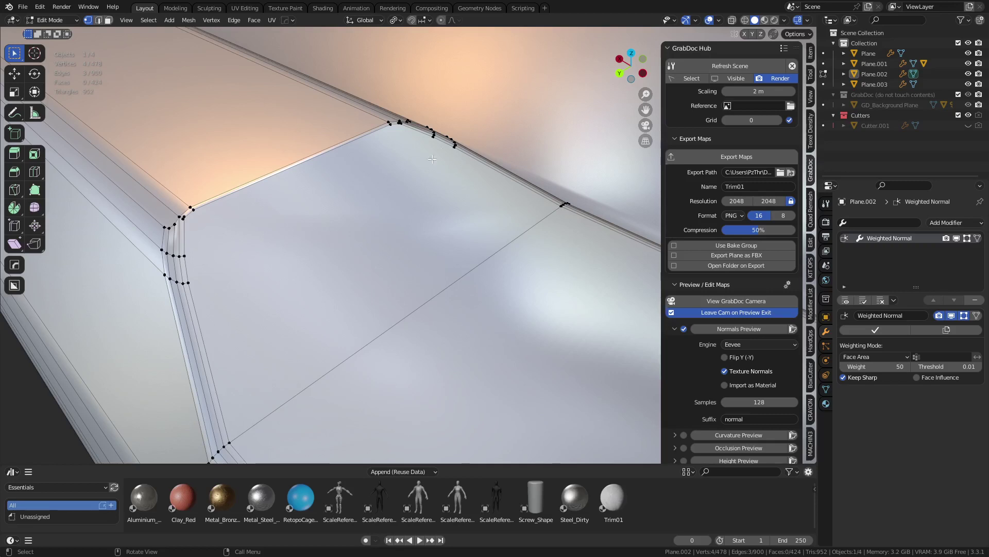
pyautogui.keyDown('shift'); pyautogui.moveTo(280, 242); pyautogui.dragTo(324, 246, button='middle'); pyautogui.keyUp('shift')
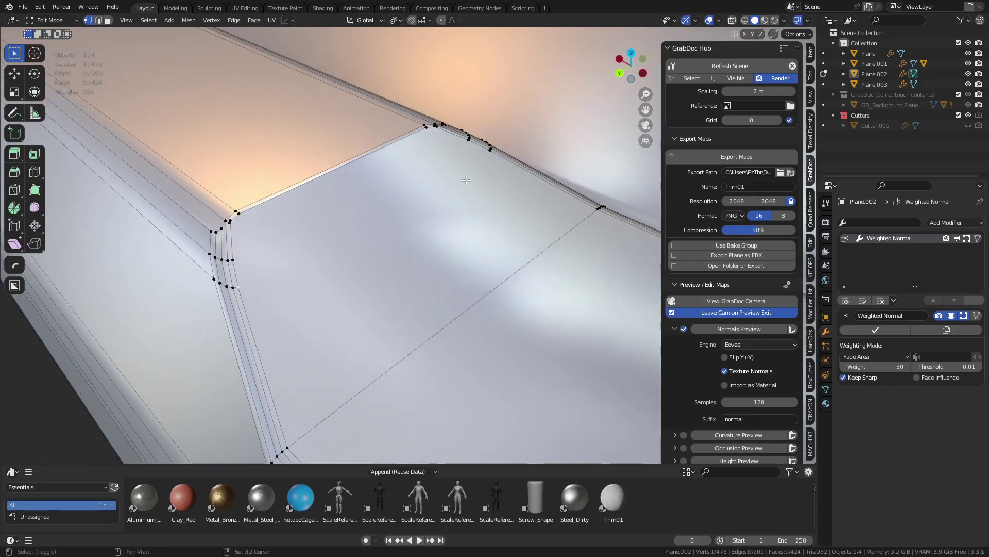
pyautogui.press('j')
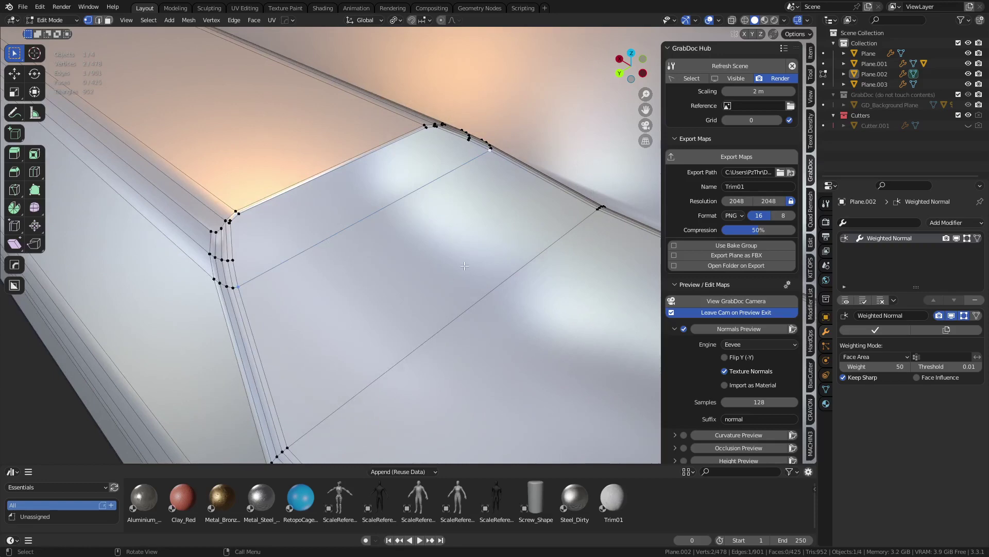
pyautogui.moveTo(465, 265)
pyautogui.mouseDown(button='middle')
pyautogui.moveTo(548, 216)
pyautogui.moveTo(459, 271)
pyautogui.mouseUp(button='middle')
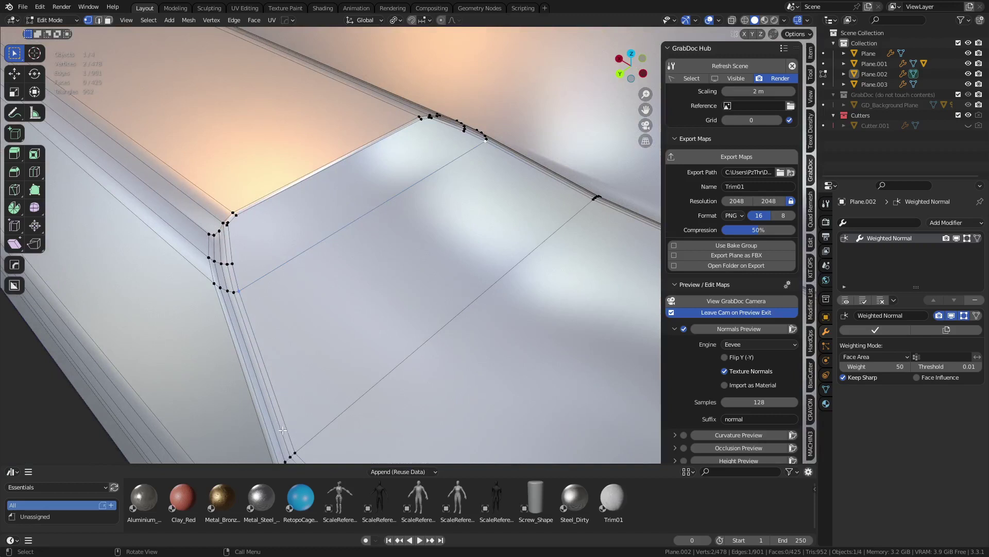
pyautogui.keyDown('shift'); pyautogui.click(480, 121); pyautogui.keyUp('shift')
pyautogui.hotkey('ctrl', 'z')
pyautogui.hotkey('ctrl', 'z')
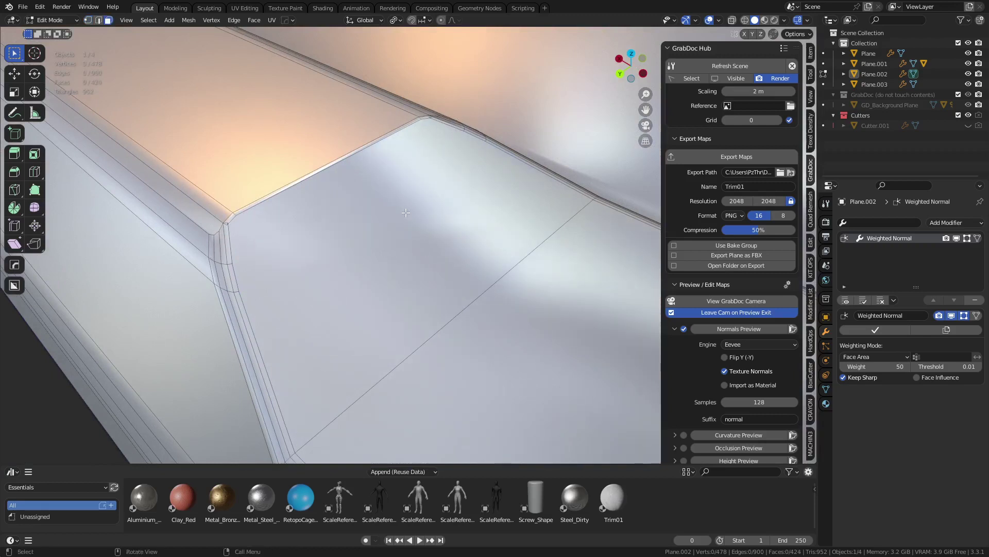
# Step: Try triangulating the far end notch's undivided slope face and undo the triangulation
pyautogui.click(406, 212)
pyautogui.hotkey('ctrl', 't')
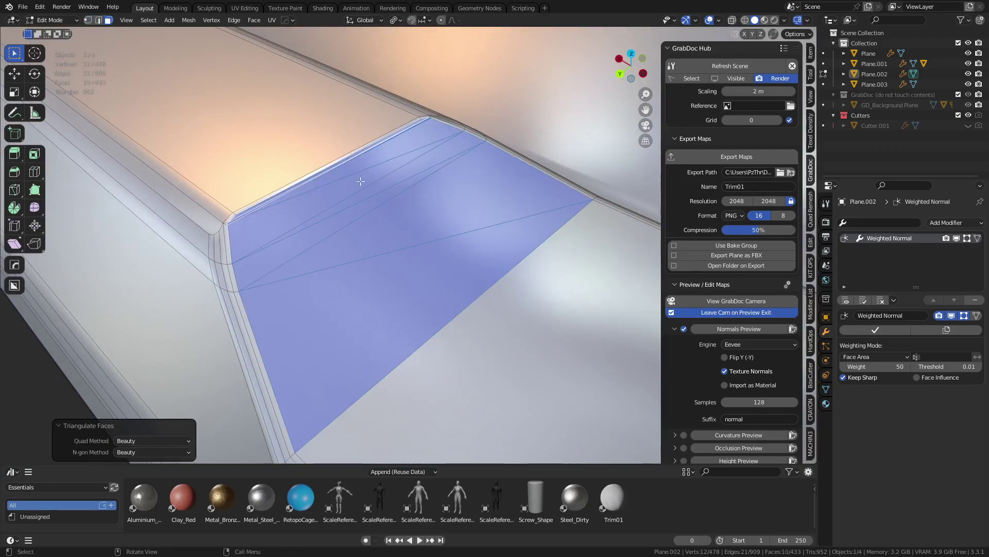
pyautogui.hotkey('ctrl', 'z')
pyautogui.hotkey('ctrl', 'z')
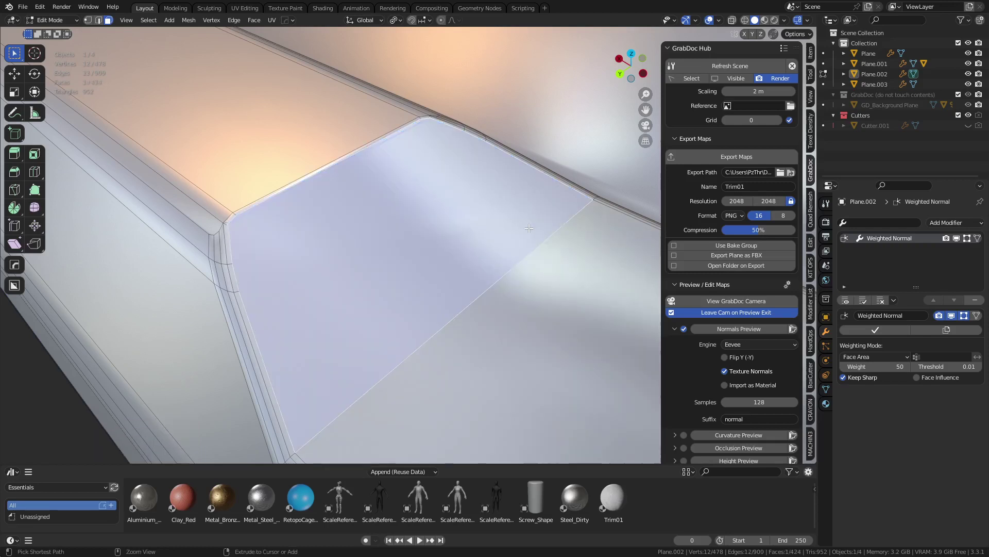
# Step: Connect two pairs of opposite corner-bevel vertices with parallel edges across the far end notch's slope
pyautogui.press('1')
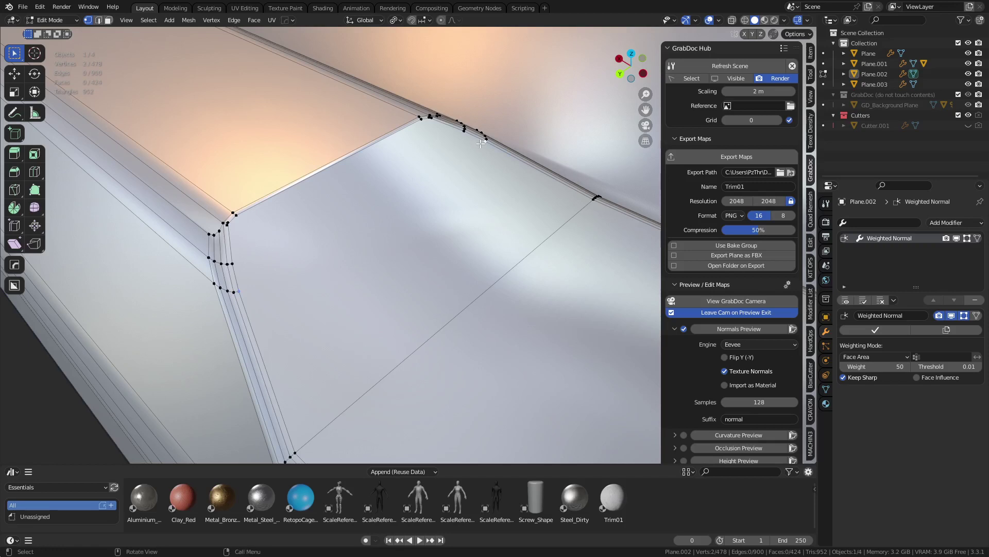
pyautogui.press('j')
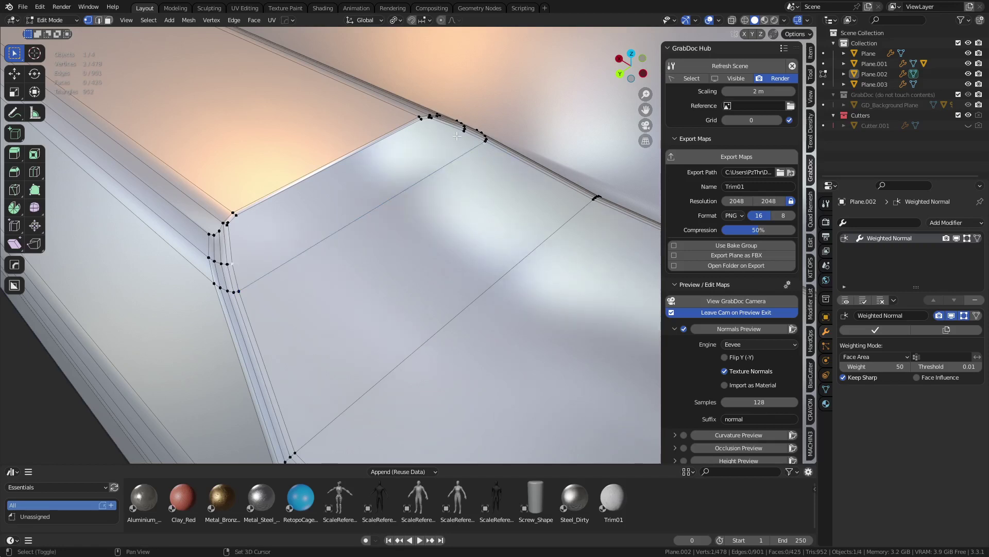
pyautogui.press('j')
# Step: Try triangulating the slope faces divided by the two new edges and undo the triangulation
pyautogui.press('3')
pyautogui.click(313, 187)
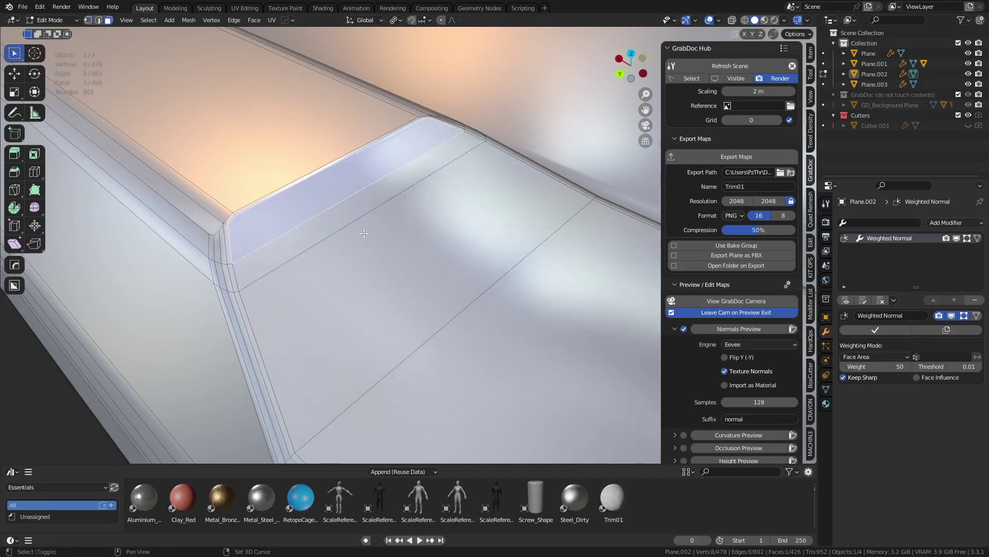
pyautogui.keyDown('ctrl'); pyautogui.click(412, 242); pyautogui.keyUp('ctrl')
pyautogui.hotkey('ctrl', 't')
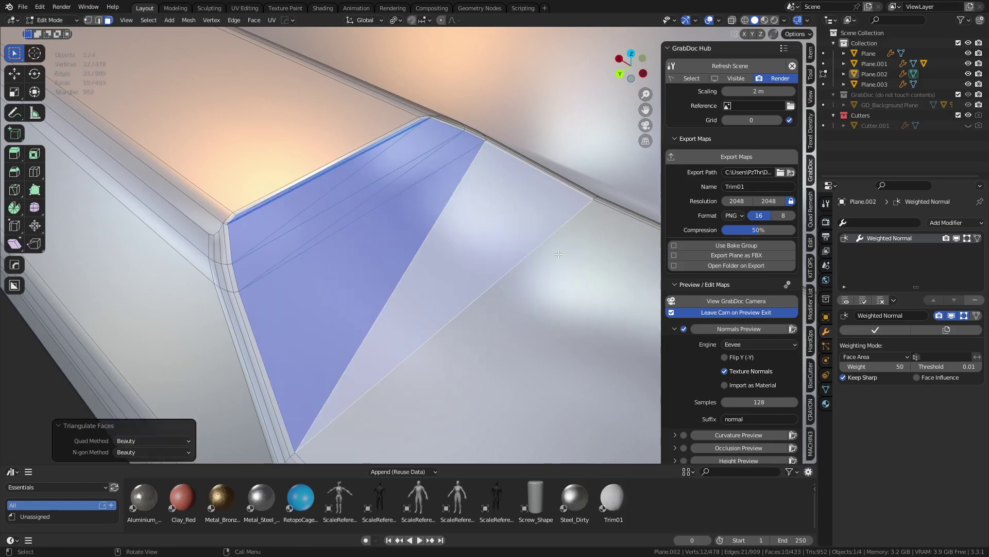
pyautogui.hotkey('ctrl', 'z')
# Step: Check the slope's shading in Object Mode with nothing selected, and turn on the wireframe display
pyautogui.hotkey('ctrl', 'Tab')
pyautogui.click(475, 252)
pyautogui.hotkey('alt', 'a')
pyautogui.scroll(-4, 428, 254)
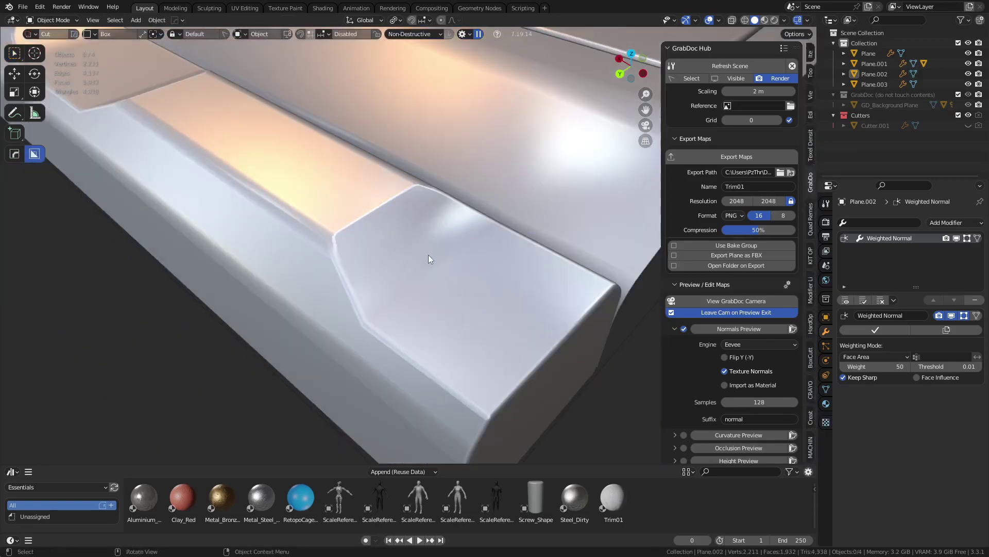
pyautogui.hotkey('shift', 'alt', 'z')
# Step: Bevel the crease between the far end notch's floor and slope about 0.0028 m wide with two segments and check it in Object Mode
pyautogui.hotkey('ctrl', 'Tab')
pyautogui.click(465, 254)
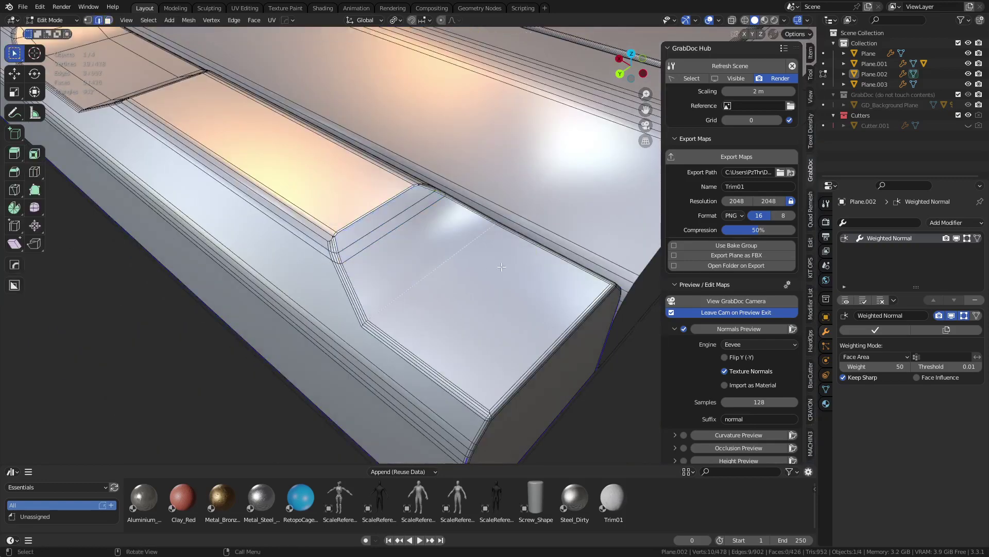
pyautogui.moveTo(465, 253); pyautogui.dragTo(394, 284, button='middle')
pyautogui.keyDown('alt'); pyautogui.click(394, 283); pyautogui.keyUp('alt')
pyautogui.hotkey('ctrl', 'b')
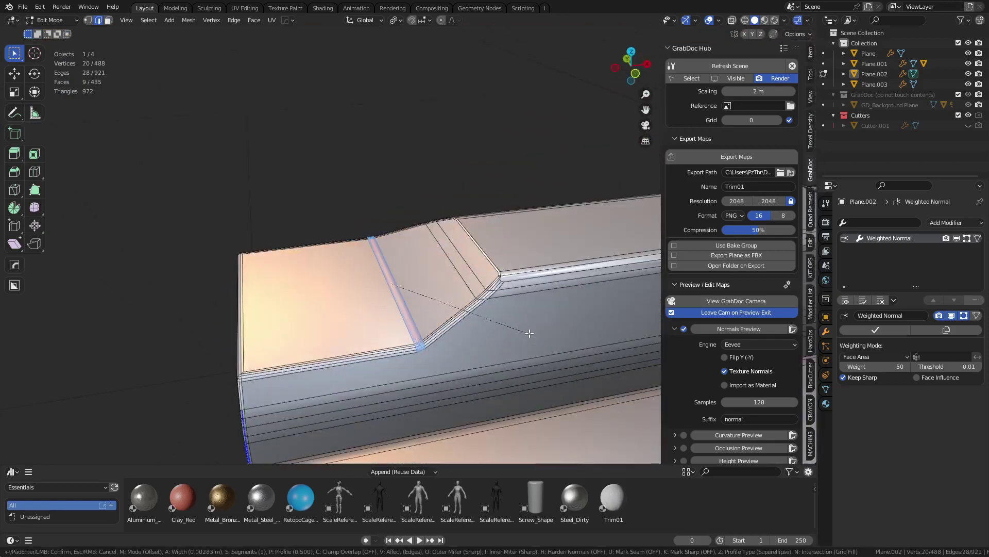
pyautogui.click(531, 333)
pyautogui.hotkey('ctrl', 'Tab')
pyautogui.click(454, 331)
pyautogui.hotkey('alt', 'a')
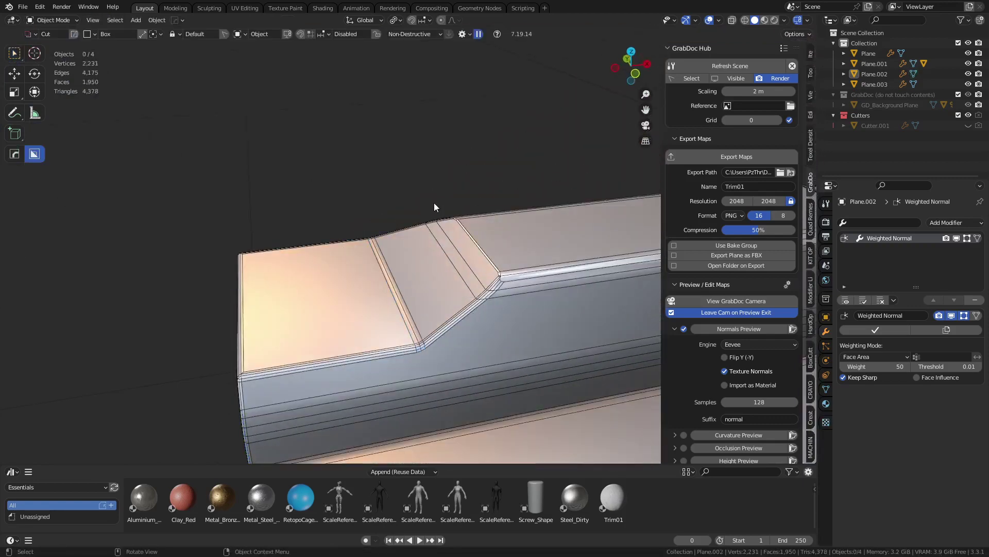
pyautogui.scroll(-4, 434, 202)
pyautogui.moveTo(434, 202); pyautogui.dragTo(434, 242, button='middle')
# Step: Bevel the floor-to-slope crease edges of all the remaining notches together, using two segments
pyautogui.hotkey('ctrl', 'Tab')
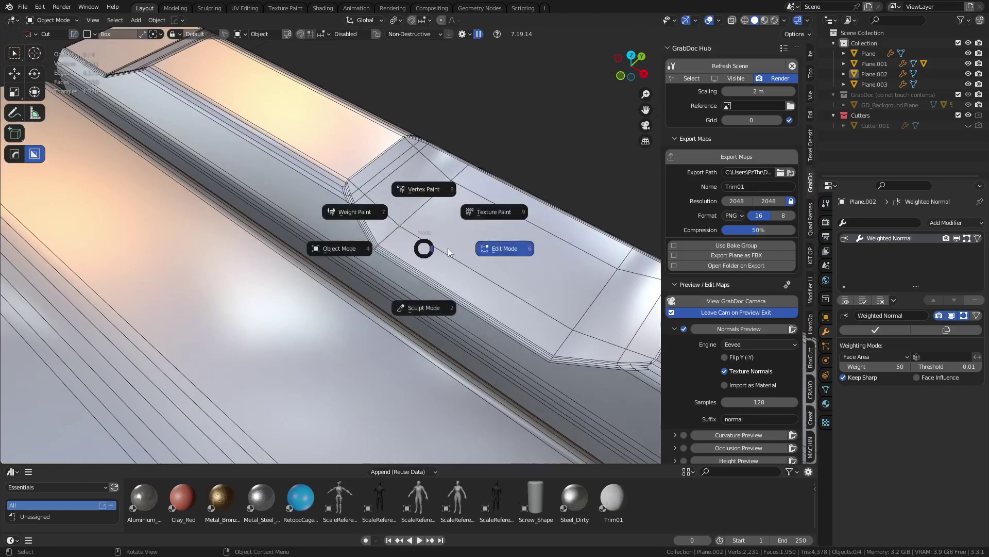
pyautogui.click(447, 249)
pyautogui.keyDown('alt'); pyautogui.click(414, 213); pyautogui.keyUp('alt')
pyautogui.keyDown('shift'); pyautogui.moveTo(616, 302); pyautogui.dragTo(322, 151, button='middle'); pyautogui.keyUp('shift')
pyautogui.keyDown('alt'); pyautogui.keyDown('shift'); pyautogui.click(525, 264); pyautogui.keyUp('shift'); pyautogui.keyUp('alt')
pyautogui.scroll(-3, 525, 263)
pyautogui.scroll(2, 442, 233)
pyautogui.keyDown('alt'); pyautogui.keyDown('shift'); pyautogui.click(442, 233); pyautogui.keyUp('shift'); pyautogui.keyUp('alt')
pyautogui.keyDown('alt'); pyautogui.keyDown('shift'); pyautogui.click(561, 326); pyautogui.keyUp('shift'); pyautogui.keyUp('alt')
pyautogui.keyDown('shift'); pyautogui.moveTo(561, 326); pyautogui.dragTo(256, 113, button='middle'); pyautogui.keyUp('shift')
pyautogui.scroll(2, 534, 280)
pyautogui.keyDown('alt'); pyautogui.keyDown('shift'); pyautogui.click(507, 284); pyautogui.keyUp('shift'); pyautogui.keyUp('alt')
pyautogui.hotkey('ctrl', 'b')
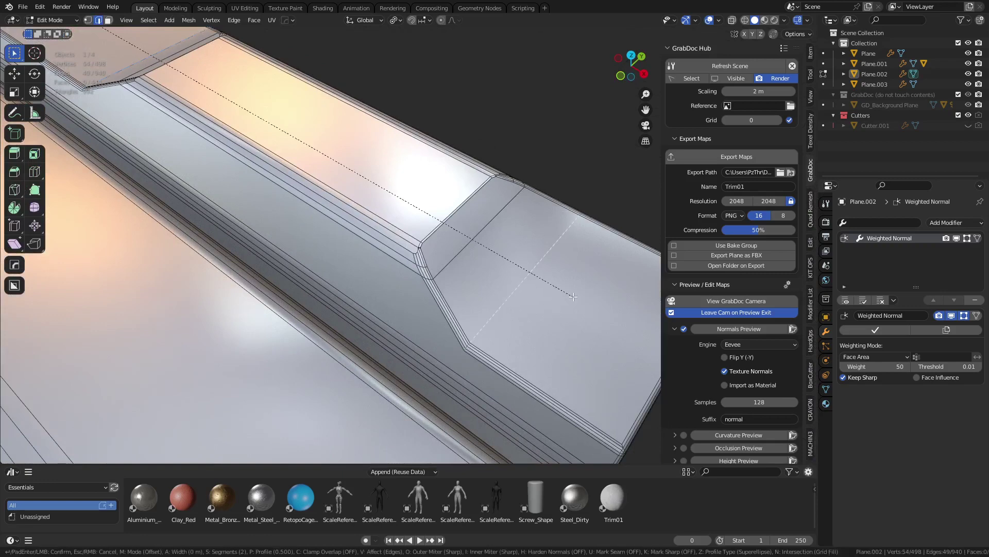
pyautogui.click(518, 301)
# Step: Examine the bevelled rail and the whole panel's wireframe in Object Mode, cancelling any stray cutter
pyautogui.press('Tab')
pyautogui.scroll(-7, 519, 301)
pyautogui.click(487, 124)
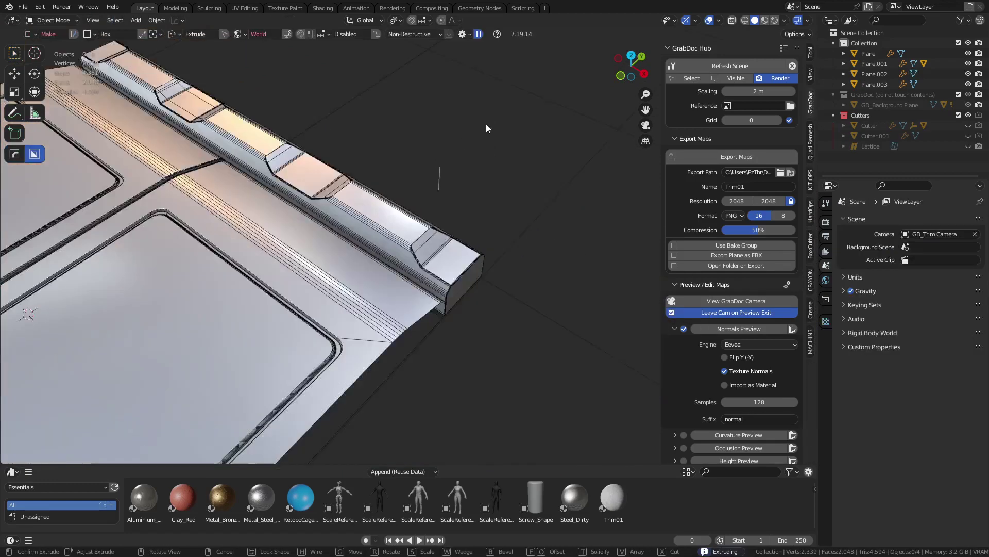
pyautogui.keyDown('alt'); pyautogui.moveTo(475, 197); pyautogui.dragTo(530, 40, button='middle'); pyautogui.keyUp('alt')
pyautogui.keyDown('shift'); pyautogui.moveTo(391, 188); pyautogui.dragTo(492, 345, button='middle'); pyautogui.keyUp('shift')
pyautogui.moveTo(437, 291); pyautogui.dragTo(413, 170, button='middle')
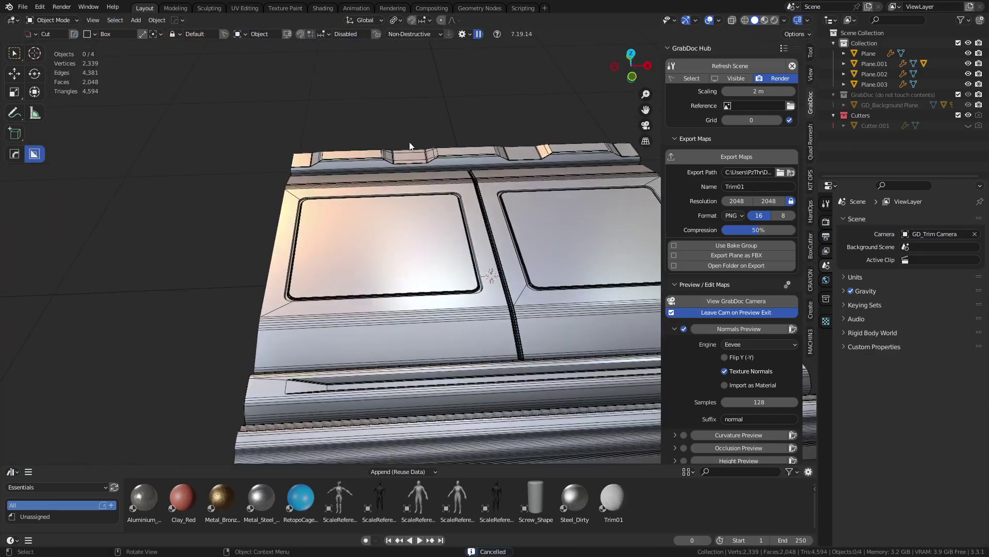
# Step: Select the notched rail and examine the panel and lower trims from closer angles
pyautogui.click(409, 158)
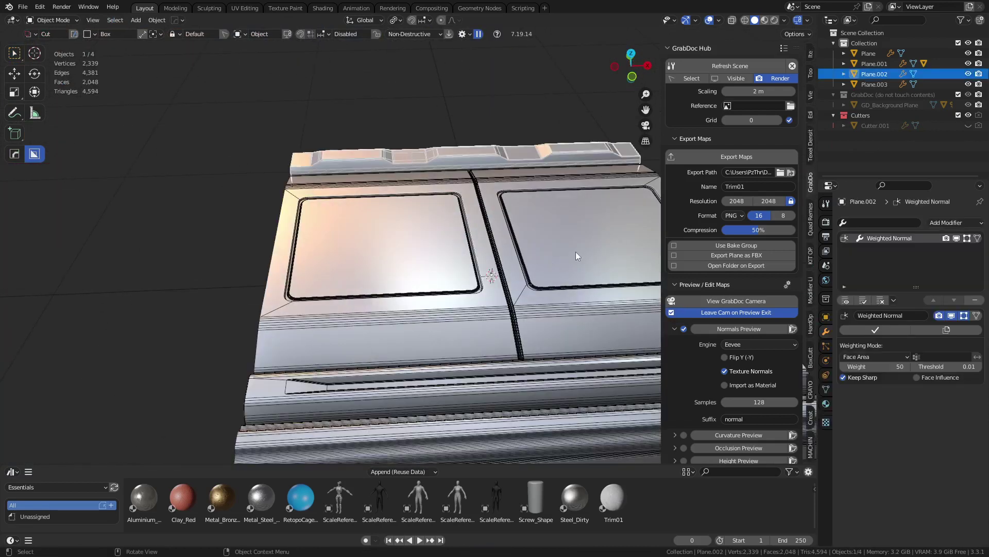
pyautogui.scroll(-2, 545, 265)
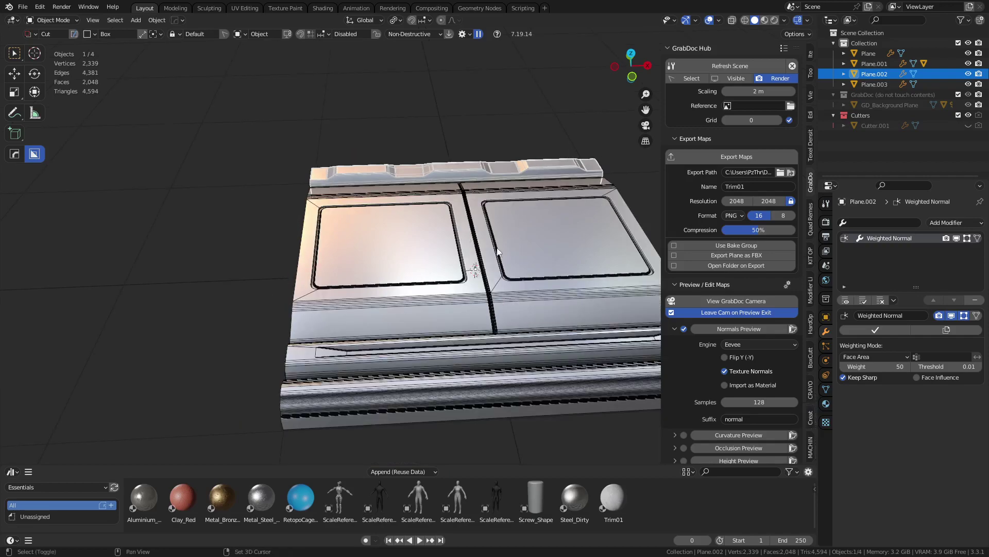
pyautogui.keyDown('shift'); pyautogui.moveTo(544, 265); pyautogui.dragTo(438, 231, button='middle'); pyautogui.keyUp('shift')
pyautogui.moveTo(438, 231); pyautogui.dragTo(467, 276, button='middle')
pyautogui.keyDown('shift'); pyautogui.moveTo(467, 276); pyautogui.dragTo(454, 224, button='middle'); pyautogui.keyUp('shift')
pyautogui.scroll(3, 454, 223)
pyautogui.scroll(-2, 443, 232)
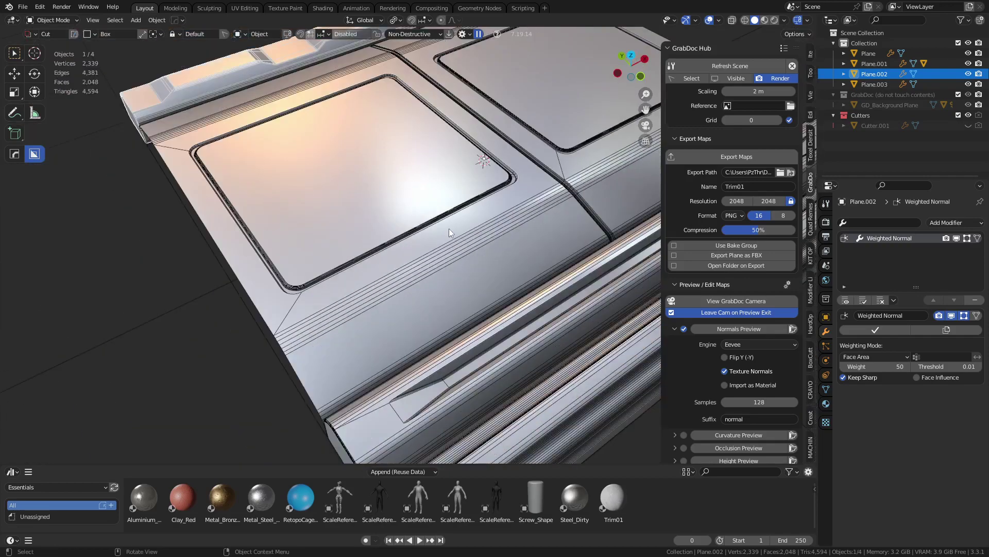
# Step: Save the scene as Trims in the textures folder inside kit2 on the Desktop
pyautogui.scroll(-3, 384, 240)
pyautogui.hotkey('ctrl', 's')
pyautogui.click(398, 299)
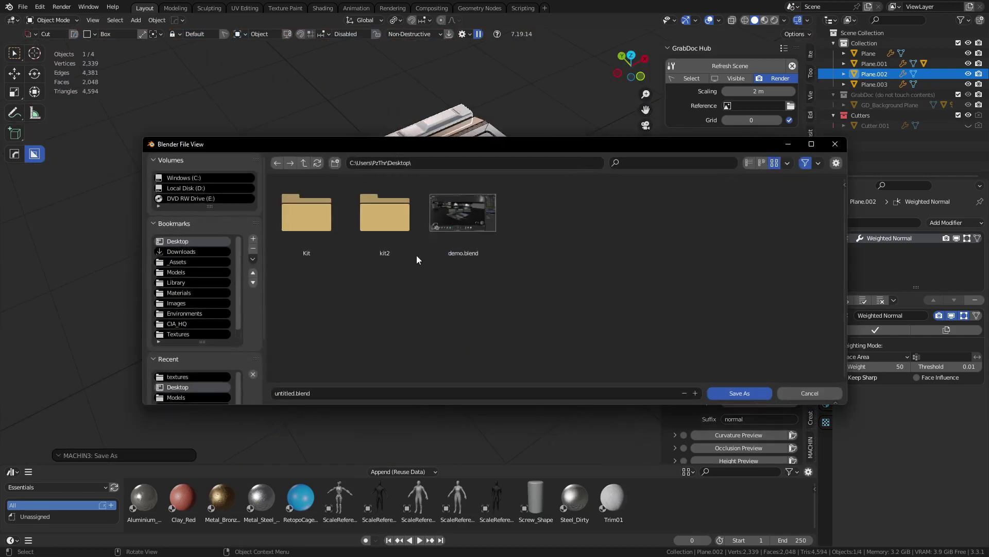
pyautogui.doubleClick(370, 224)
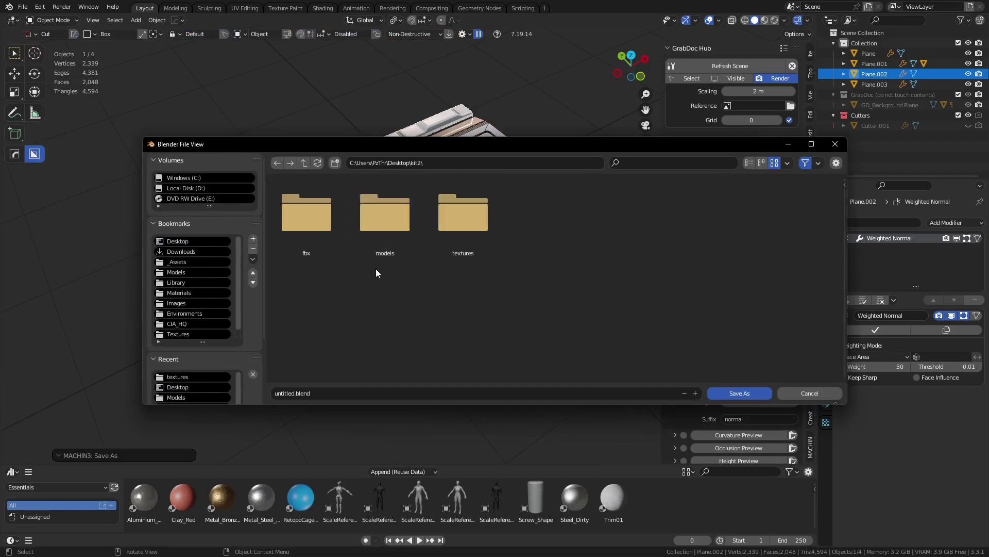
pyautogui.doubleClick(400, 231)
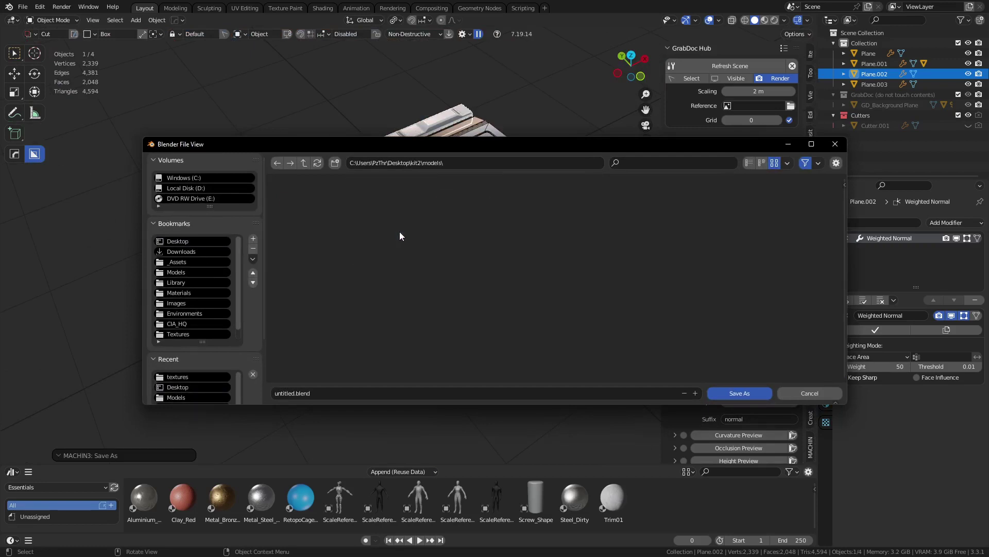
pyautogui.click(308, 163)
pyautogui.click(470, 226)
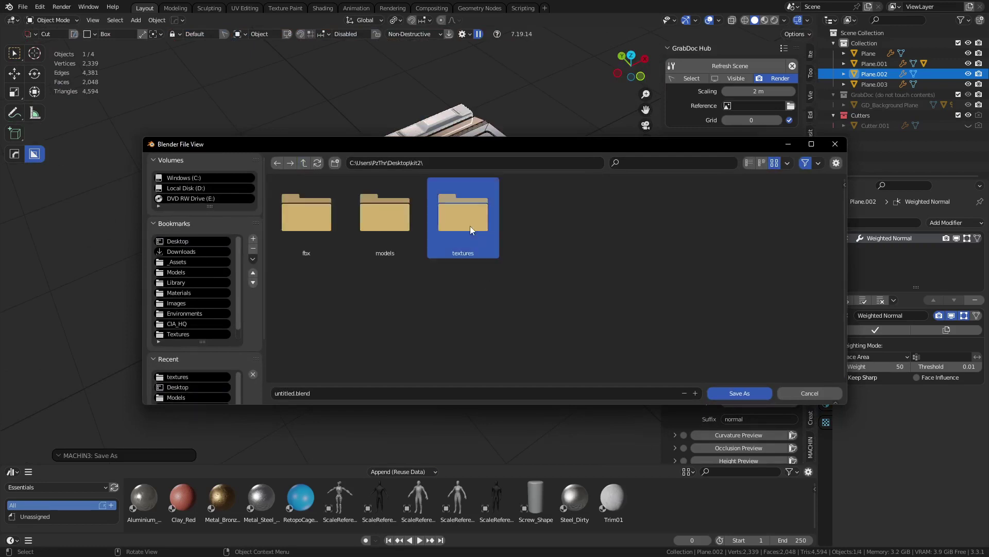
pyautogui.doubleClick(470, 227)
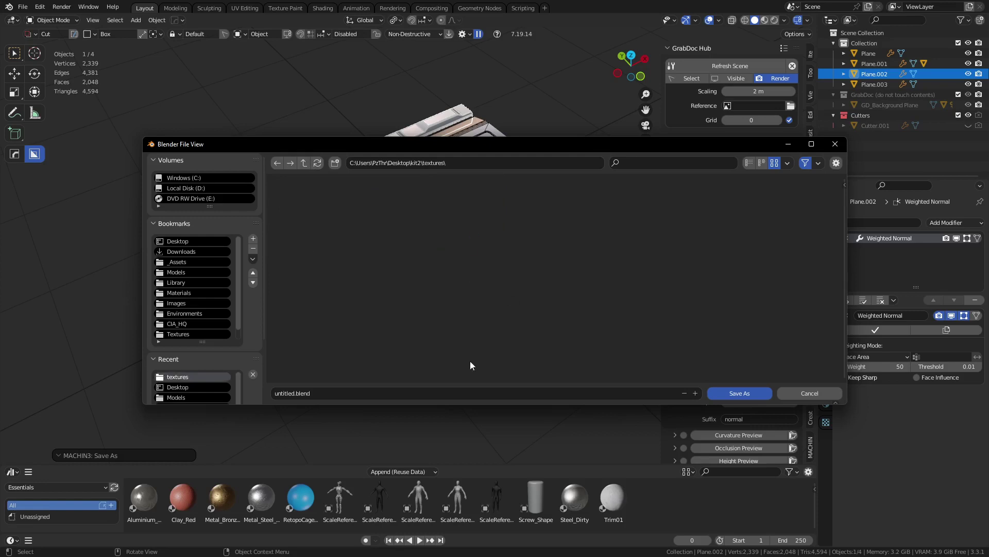
pyautogui.click(357, 393)
pyautogui.write('Trims')
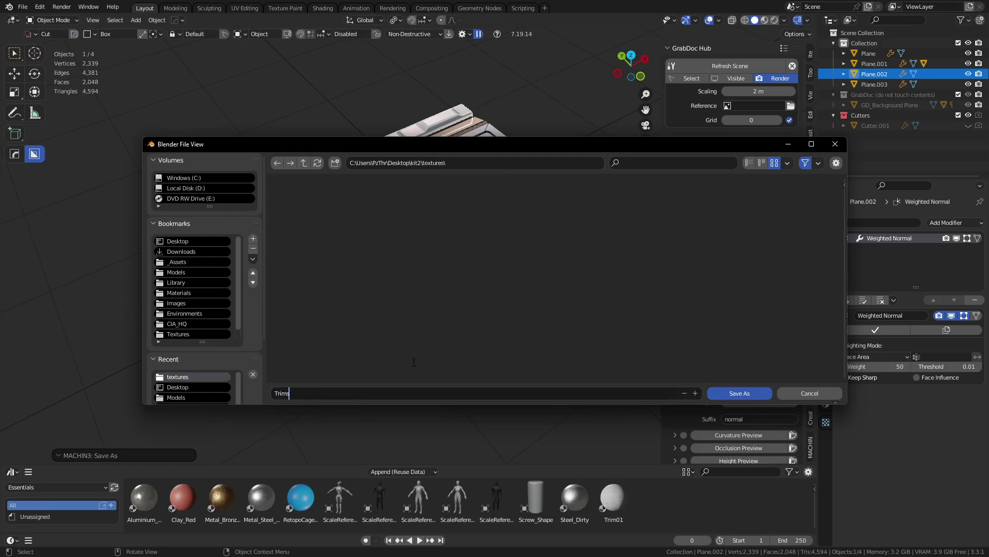
pyautogui.press('Return')
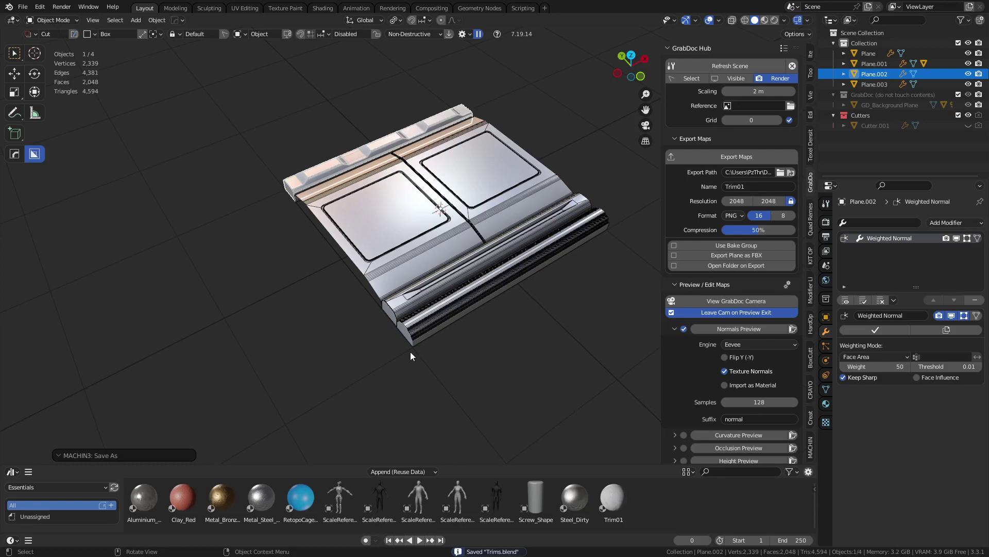
# Step: Look at the trim sheet from the top and box-select all four pieces, with the main panel as the active object
pyautogui.click(411, 352)
pyautogui.click(537, 301)
pyautogui.keyDown('alt'); pyautogui.moveTo(537, 301); pyautogui.dragTo(483, 359, button='middle'); pyautogui.keyUp('alt')
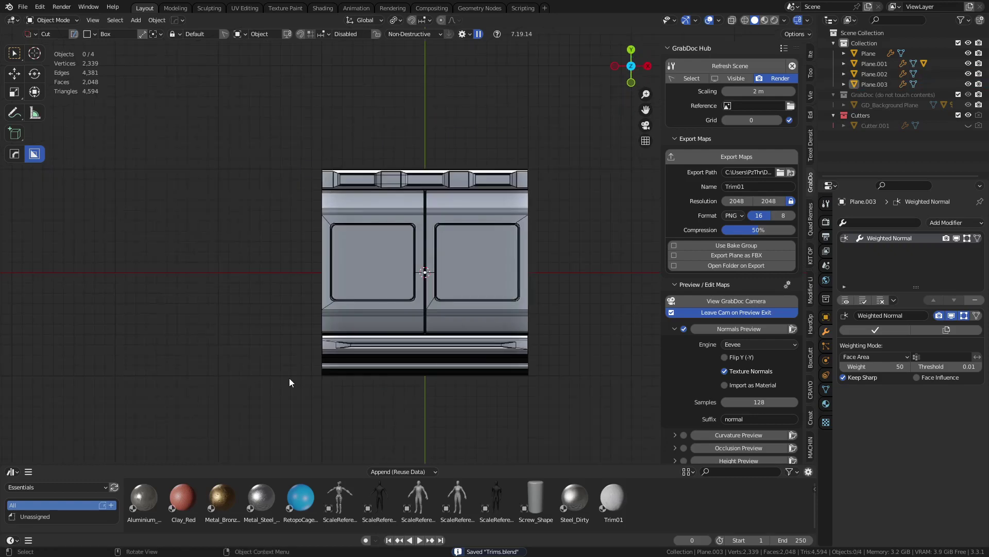
pyautogui.moveTo(256, 404); pyautogui.dragTo(627, 114)
pyautogui.rightClick(586, 141)
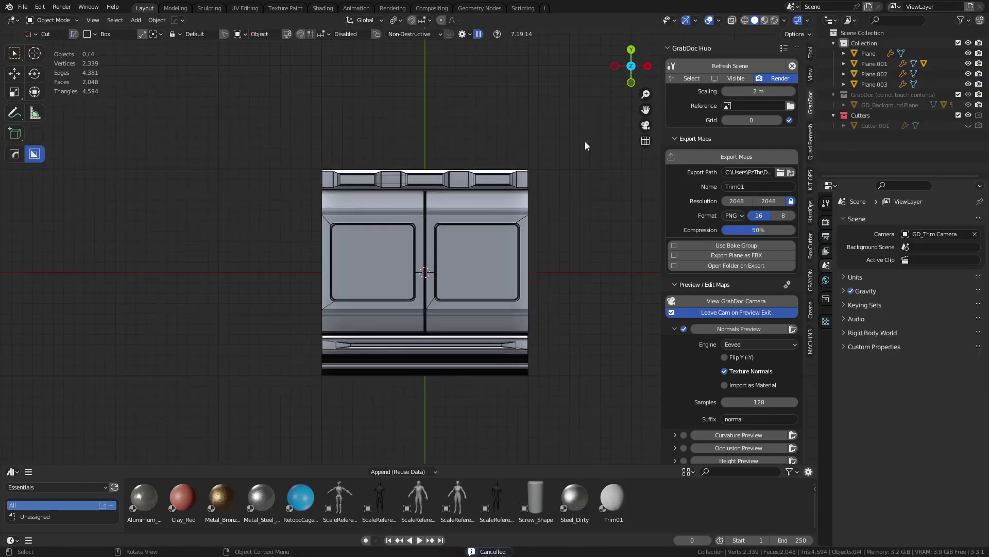
pyautogui.click(394, 279)
pyautogui.keyDown('shift'); pyautogui.moveTo(416, 364); pyautogui.dragTo(426, 330, button='middle'); pyautogui.keyUp('shift')
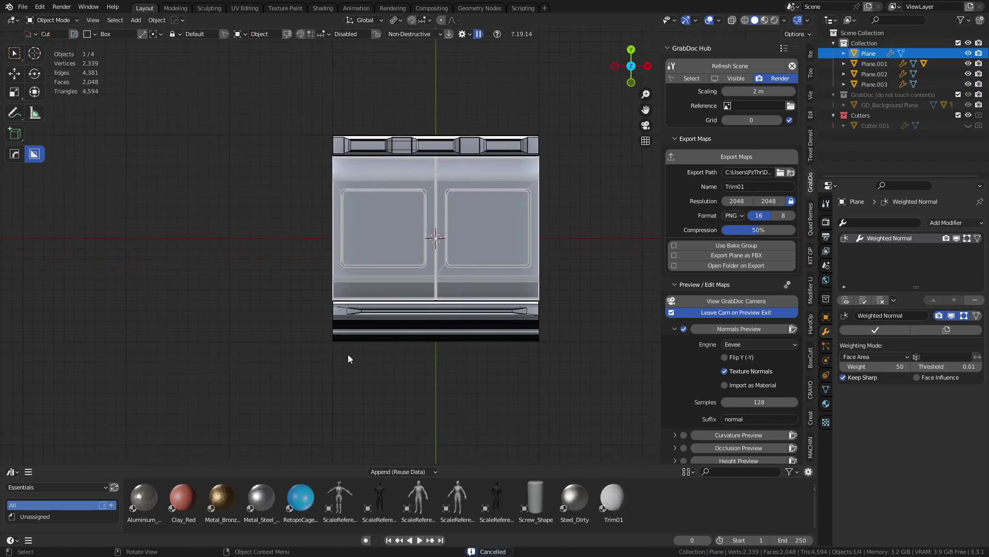
pyautogui.moveTo(15, 54); pyautogui.dragTo(52, 57)
pyautogui.click(17, 55)
pyautogui.moveTo(204, 382); pyautogui.dragTo(613, 76)
# Step: Set the transform pivot point to Active Element, leaving the orientation on Global
pyautogui.hotkey('shift', 'space')
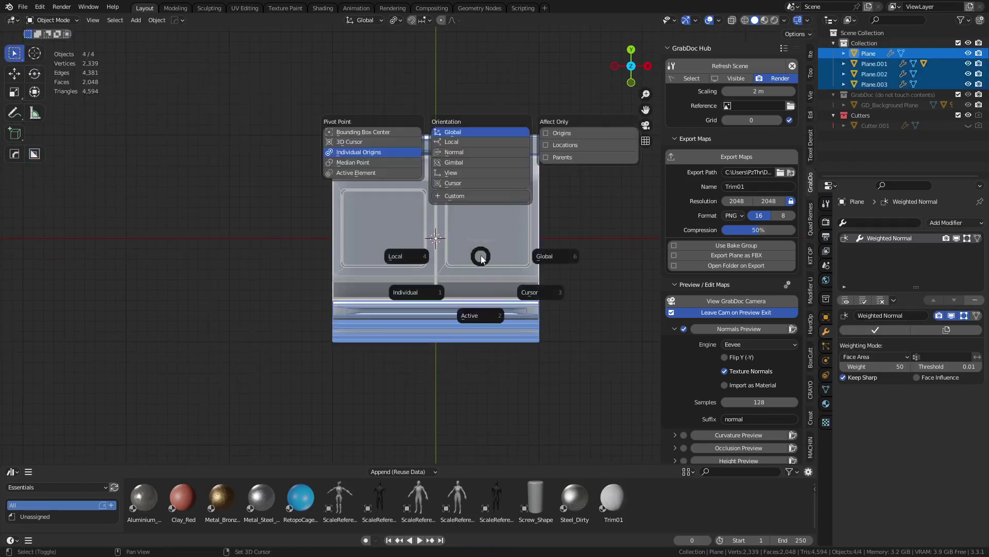
pyautogui.click(358, 174)
pyautogui.press('.')
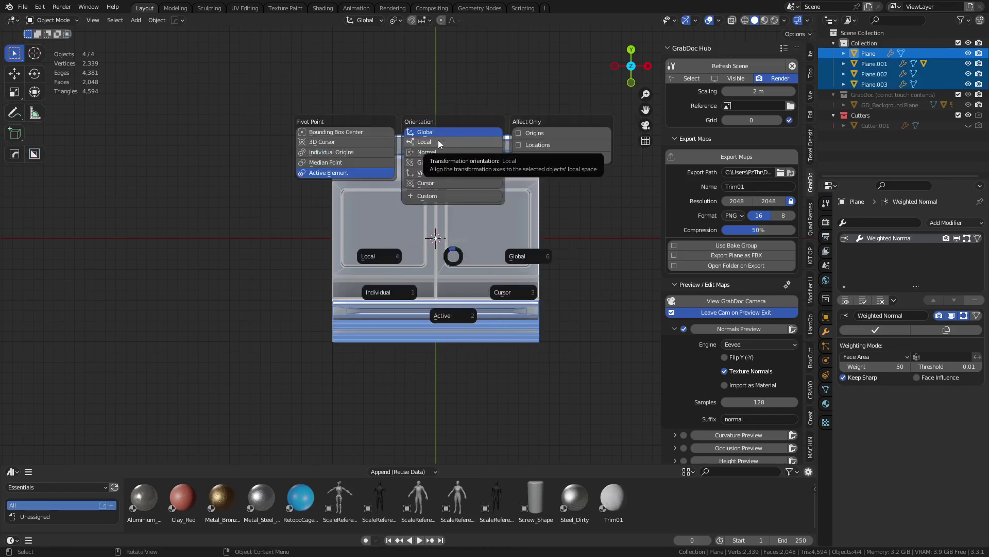
pyautogui.rightClick(482, 280)
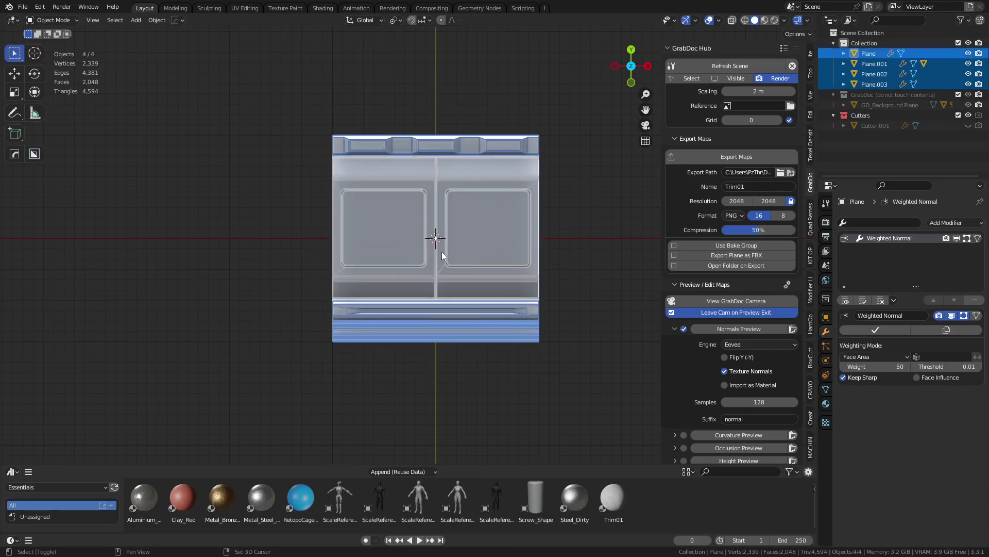
# Step: Try moving the four trim pieces 2 m along negative X
pyautogui.press('g')
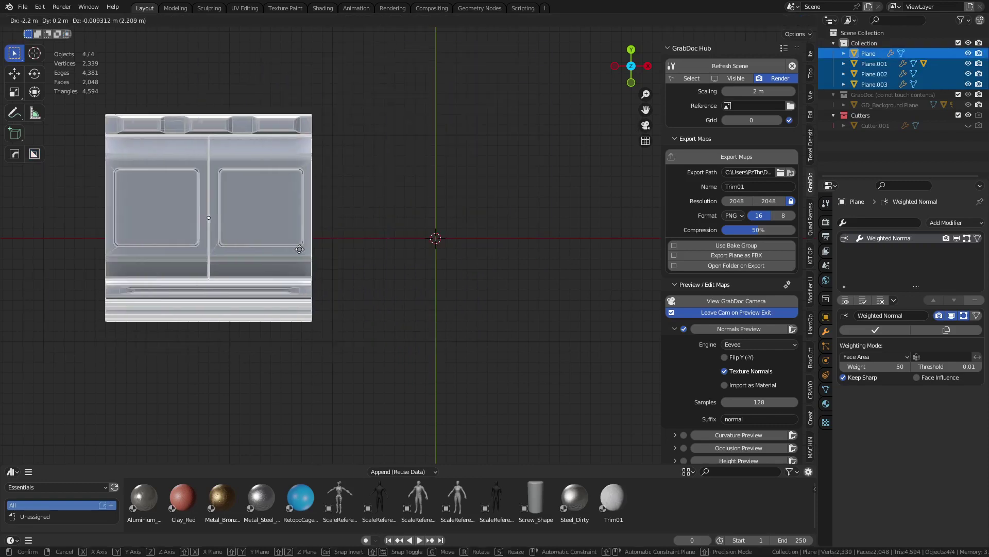
pyautogui.press('Escape')
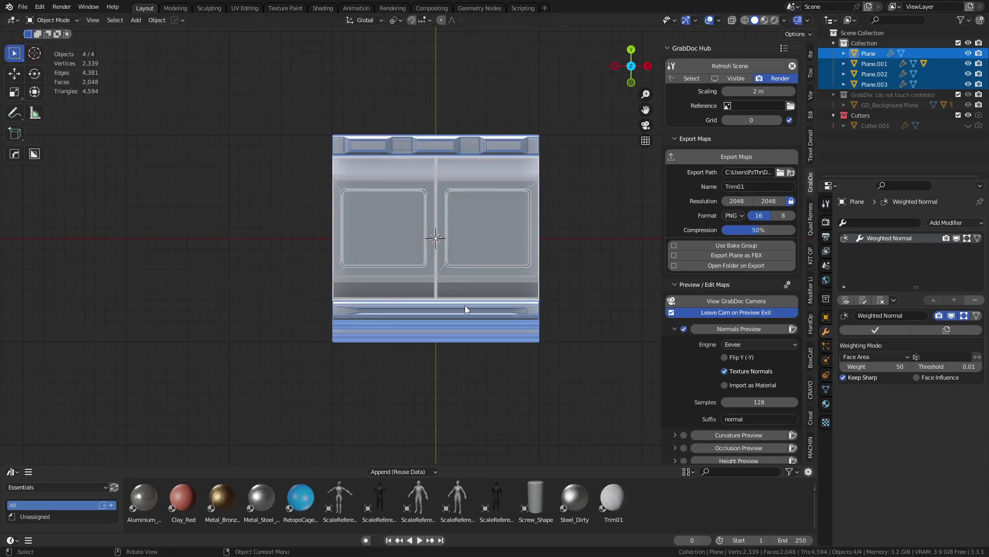
pyautogui.press('g')
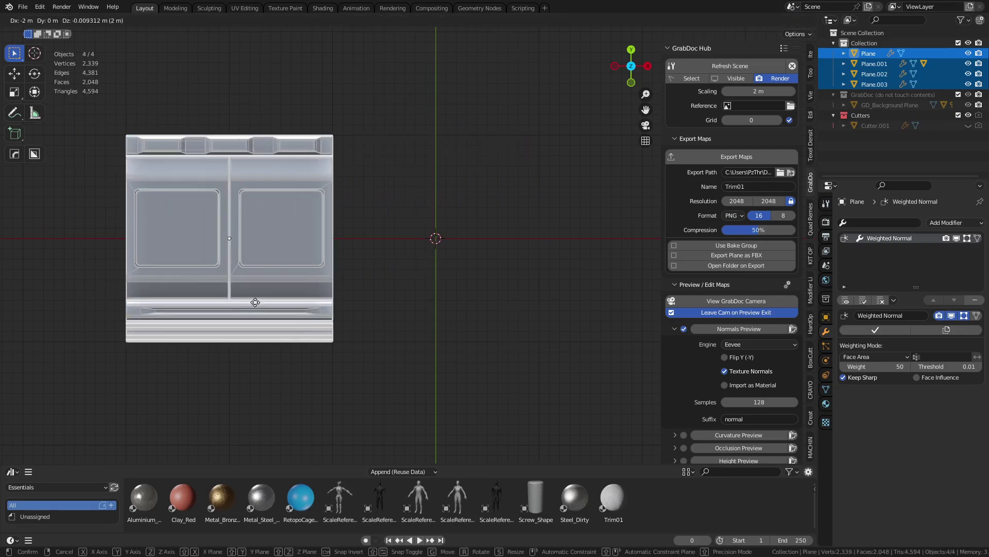
pyautogui.click(255, 302)
pyautogui.keyDown('shift'); pyautogui.moveTo(363, 311); pyautogui.dragTo(527, 274, button='middle'); pyautogui.keyUp('shift')
pyautogui.hotkey('ctrl', 'z')
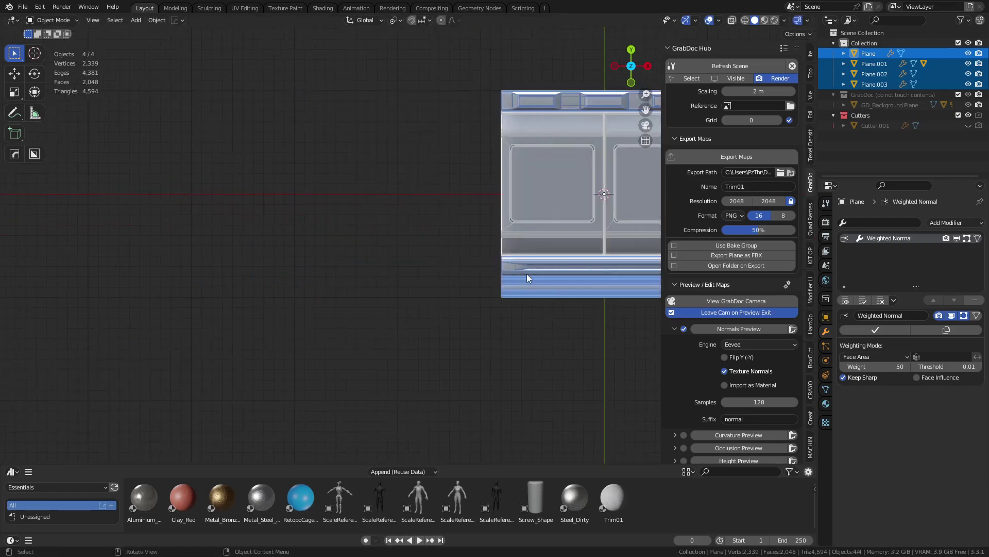
# Step: Move the four trim pieces 4 m along negative X, clear the selection and inspect them at their new location
pyautogui.press('g')
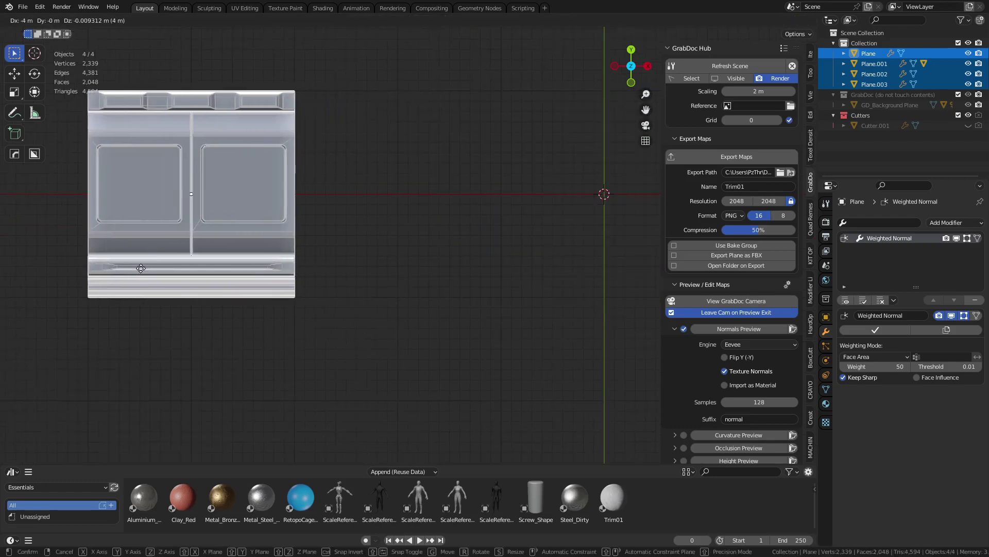
pyautogui.click(141, 268)
pyautogui.scroll(-5, 408, 225)
pyautogui.click(408, 225)
pyautogui.moveTo(450, 270); pyautogui.dragTo(376, 239, button='middle')
pyautogui.scroll(6, 376, 240)
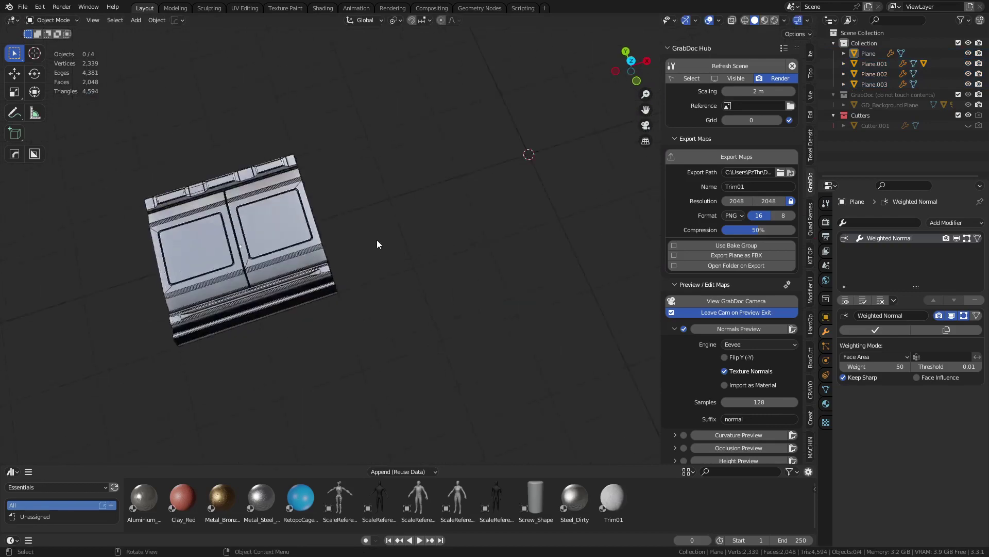
pyautogui.keyDown('shift'); pyautogui.moveTo(337, 282); pyautogui.dragTo(547, 209, button='middle'); pyautogui.keyUp('shift')
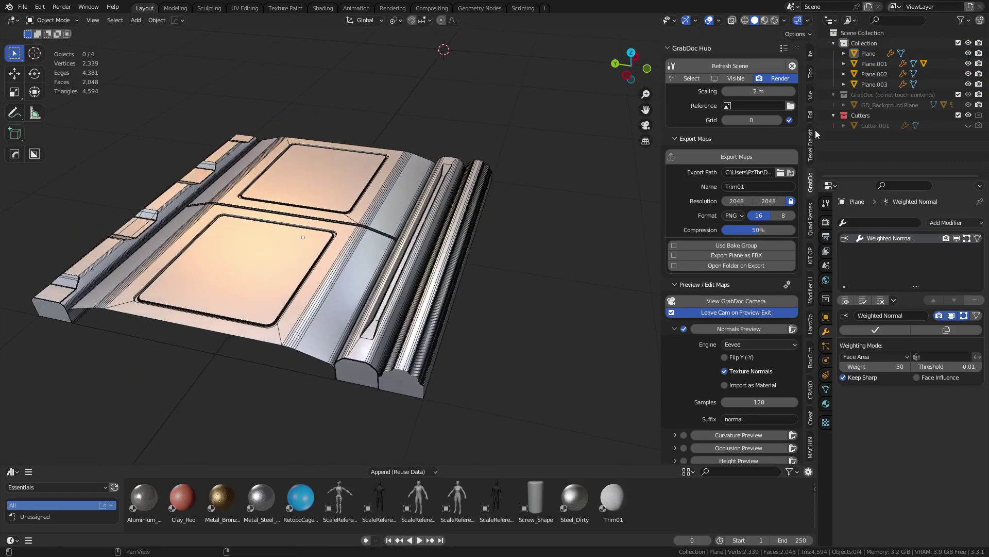
pyautogui.click(380, 268)
pyautogui.click(587, 214)
# Step: Add a 2 m mesh plane at the world origin and focus the view on it
pyautogui.scroll(-6, 520, 203)
pyautogui.moveTo(519, 203); pyautogui.dragTo(434, 286, button='middle')
pyautogui.keyDown('shift'); pyautogui.moveTo(523, 273); pyautogui.dragTo(379, 247, button='middle'); pyautogui.keyUp('shift')
pyautogui.hotkey('shift', 'a')
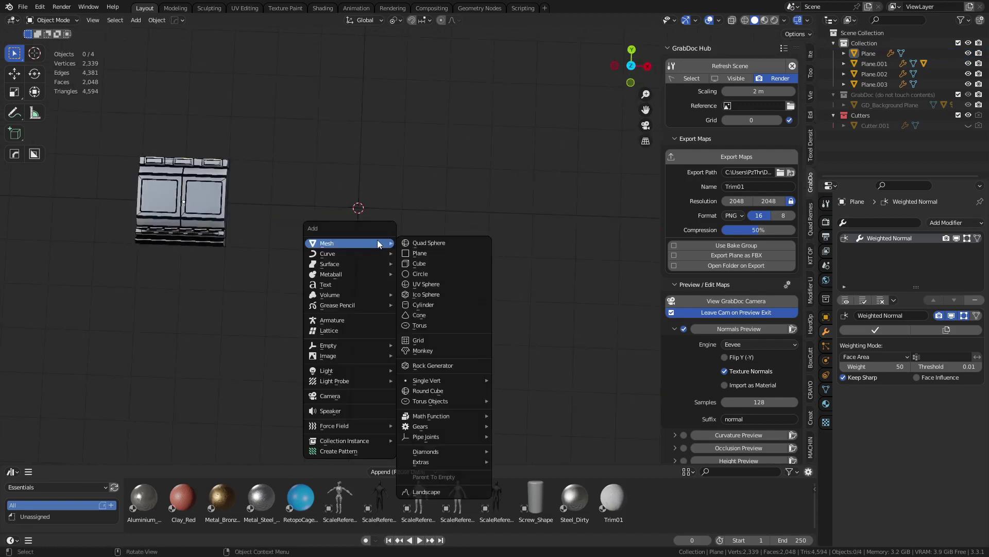
pyautogui.click(419, 256)
pyautogui.press('`')
pyautogui.click(456, 296)
pyautogui.moveTo(457, 296); pyautogui.dragTo(487, 213, button='middle')
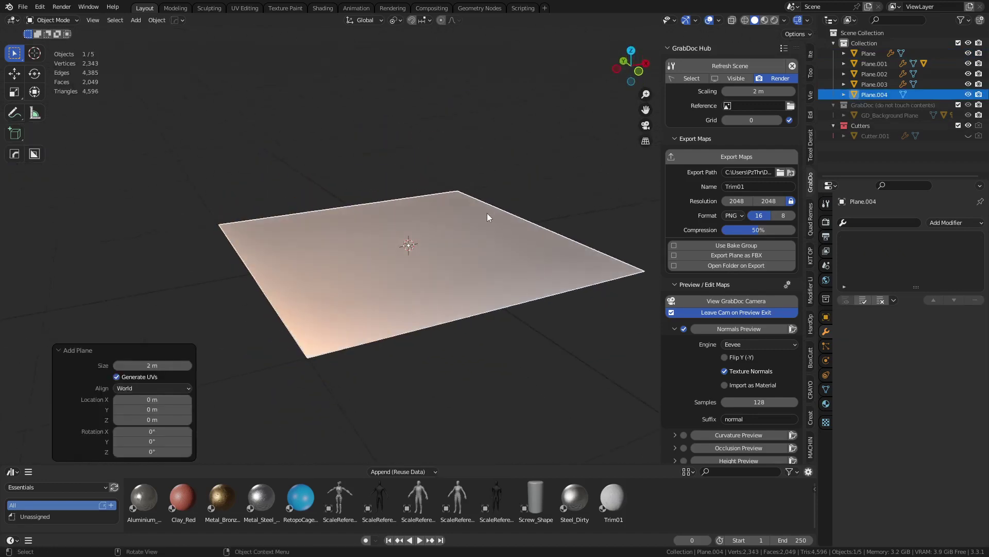
# Step: Raise the new plane's geometry about 0.0137 m along Z in Edit Mode and return to Object Mode
pyautogui.hotkey('ctrl', 'Tab')
pyautogui.click(520, 276)
pyautogui.press('g')
pyautogui.press('z')
pyautogui.click(529, 279)
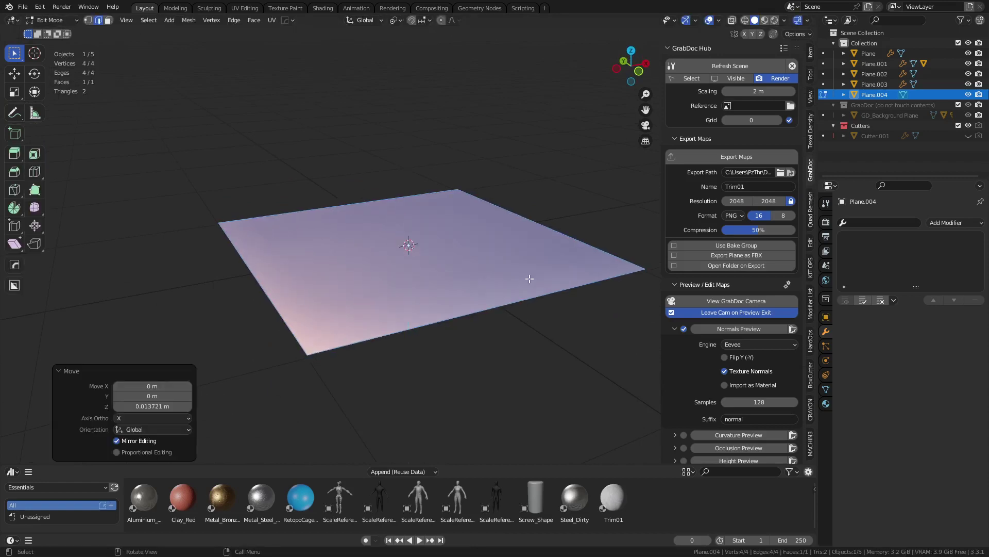
pyautogui.press('Tab')
# Step: Box-select the four trim pieces and move them to a new collection named Trim01
pyautogui.scroll(-4, 316, 283)
pyautogui.moveTo(317, 283); pyautogui.dragTo(313, 320, button='middle')
pyautogui.moveTo(48, 370); pyautogui.dragTo(389, 116)
pyautogui.moveTo(388, 115); pyautogui.dragTo(379, 286, button='middle')
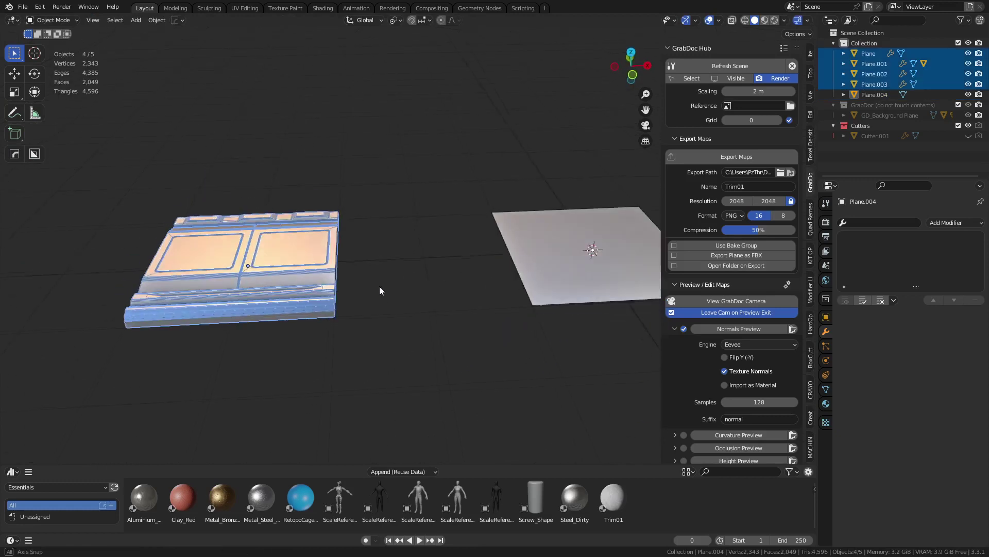
pyautogui.press('m')
pyautogui.click(378, 286)
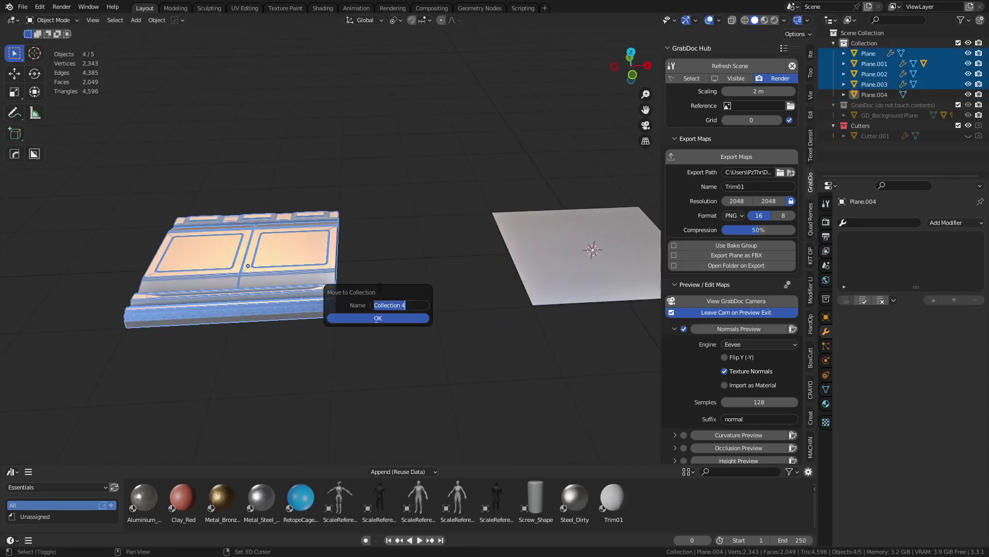
pyautogui.write('Trim01')
pyautogui.press('Return')
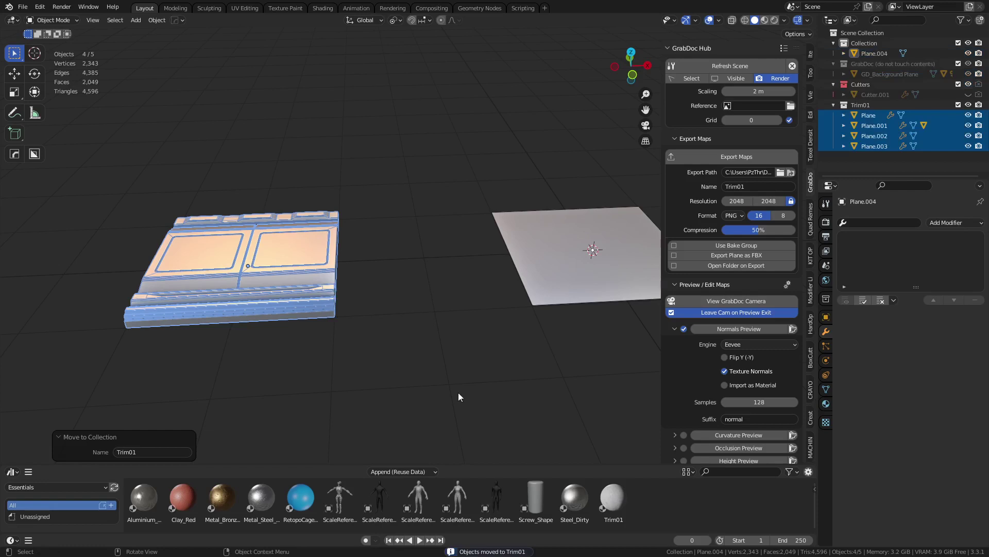
# Step: Collapse the Trim01 collection in the outliner, try selecting its objects from there, and clear the selection
pyautogui.click(838, 104)
pyautogui.click(834, 104)
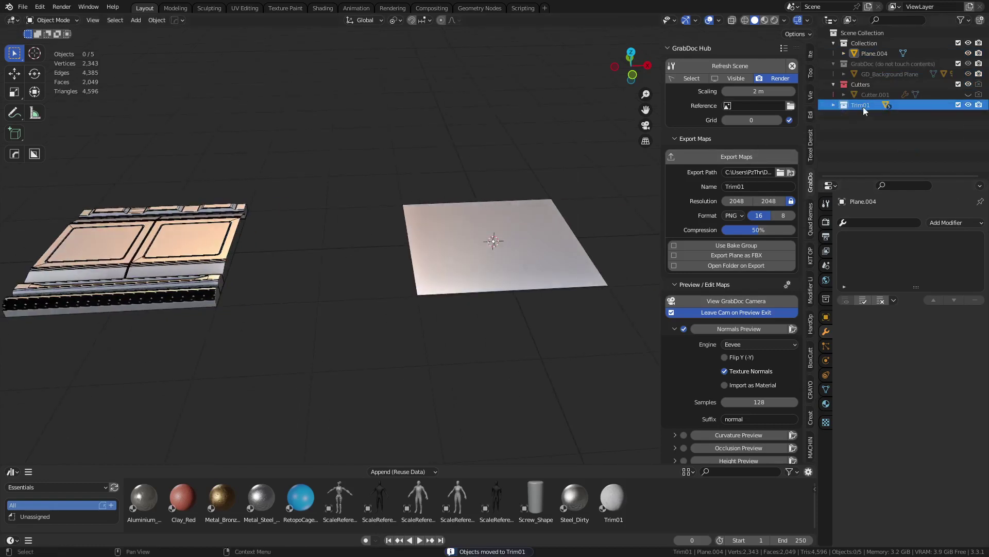
pyautogui.rightClick(863, 106)
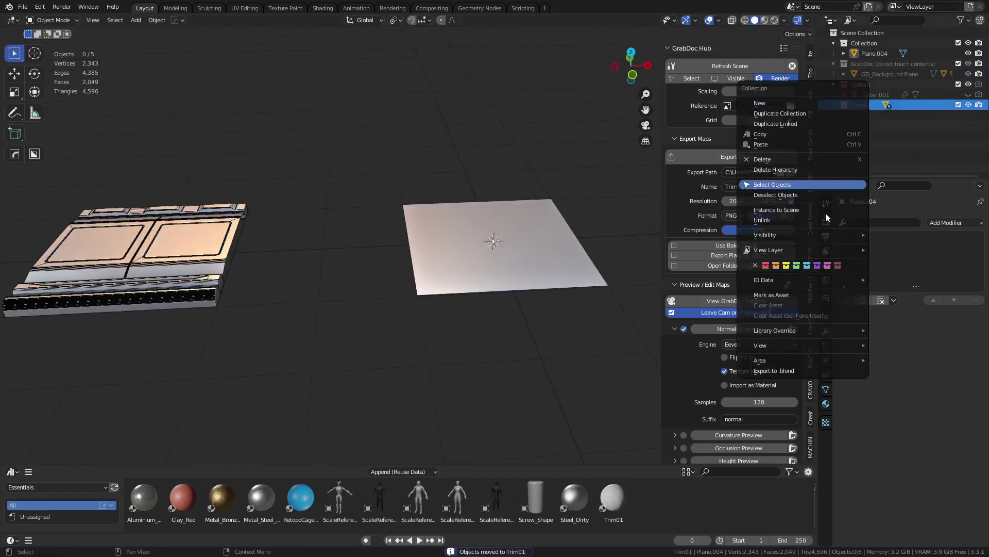
pyautogui.click(815, 183)
pyautogui.click(293, 274)
pyautogui.keyDown('shift'); pyautogui.moveTo(293, 275); pyautogui.dragTo(392, 270, button='middle'); pyautogui.keyUp('shift')
# Step: Starting from the main panel, try Select Linked by Instanced Collection, and use Select Grouped by Collection to pick all Trim01 objects
pyautogui.click(294, 242)
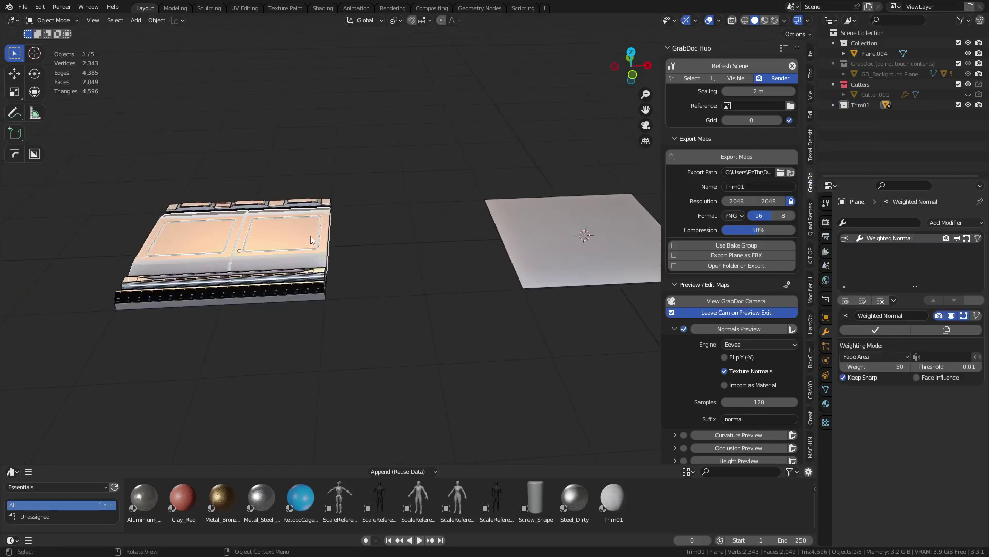
pyautogui.hotkey('shift', 'l')
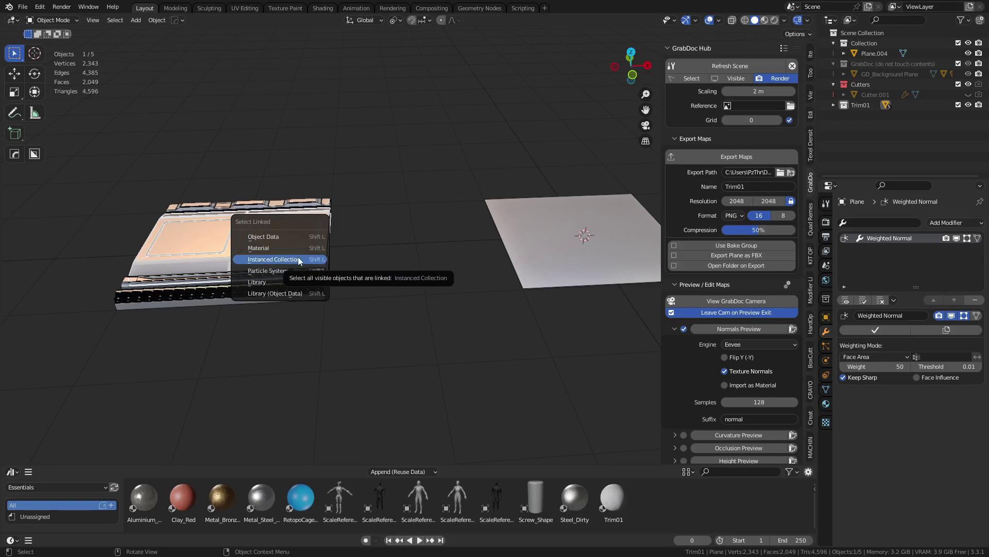
pyautogui.click(298, 259)
pyautogui.hotkey('shift', 'g')
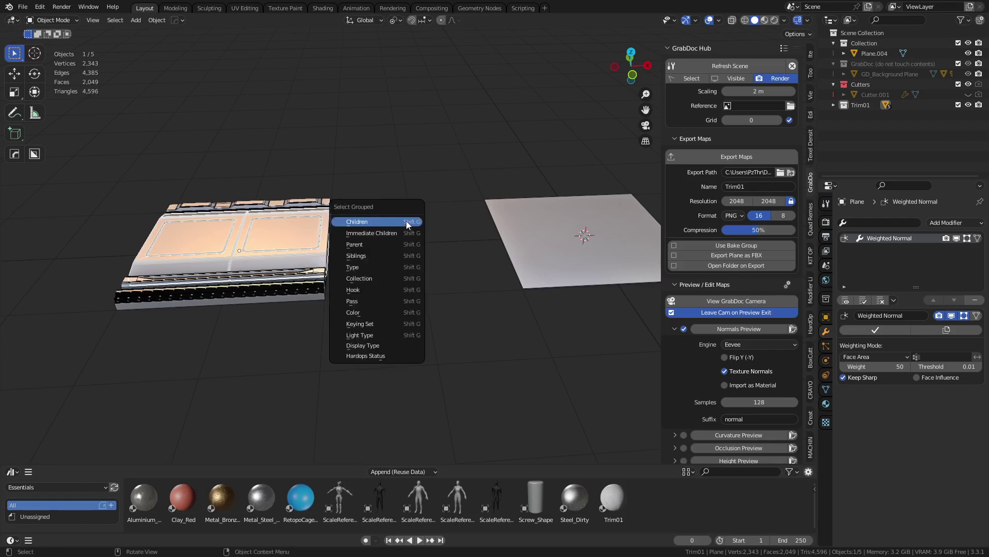
pyautogui.click(381, 283)
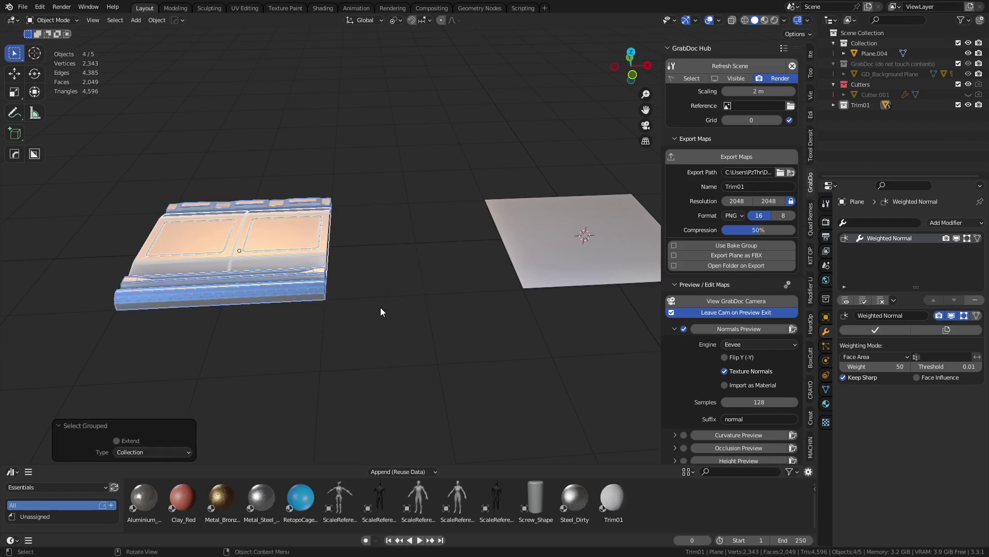
# Step: Divide the new plane into four equal squares with two centred, crossing loop cuts in Edit Mode
pyautogui.click(363, 310)
pyautogui.keyDown('shift'); pyautogui.moveTo(463, 292); pyautogui.dragTo(270, 306, button='middle'); pyautogui.keyUp('shift')
pyautogui.click(422, 262)
pyautogui.keyDown('shift'); pyautogui.moveTo(433, 261); pyautogui.dragTo(526, 284, button='middle'); pyautogui.keyUp('shift')
pyautogui.press('Tab')
pyautogui.hotkey('ctrl', 'r')
pyautogui.click(487, 289)
pyautogui.rightClick(490, 290)
pyautogui.hotkey('ctrl', 'r')
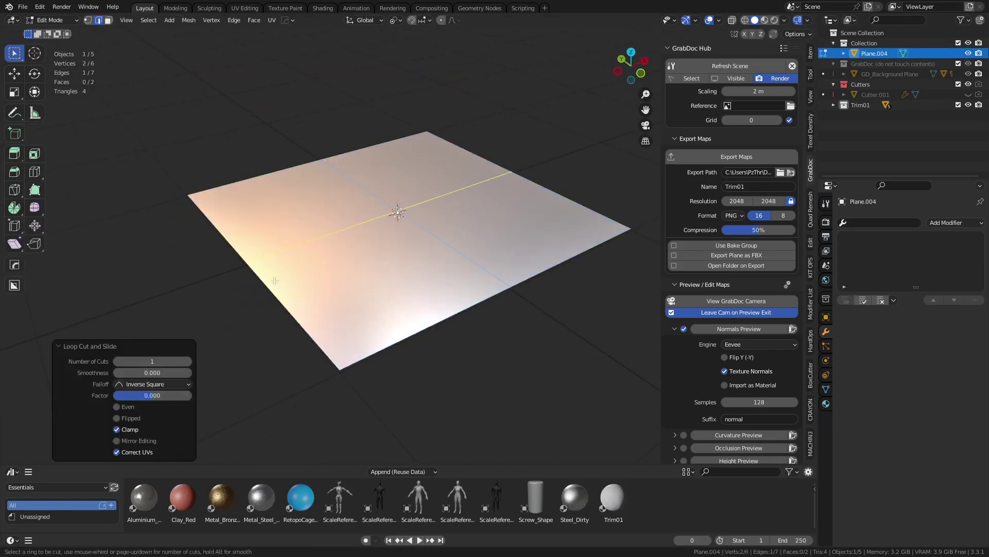
pyautogui.click(275, 281)
pyautogui.rightClick(307, 268)
# Step: Inset all four faces of the plane individually with a thickness of about 0.005 m
pyautogui.press('a')
pyautogui.press('i')
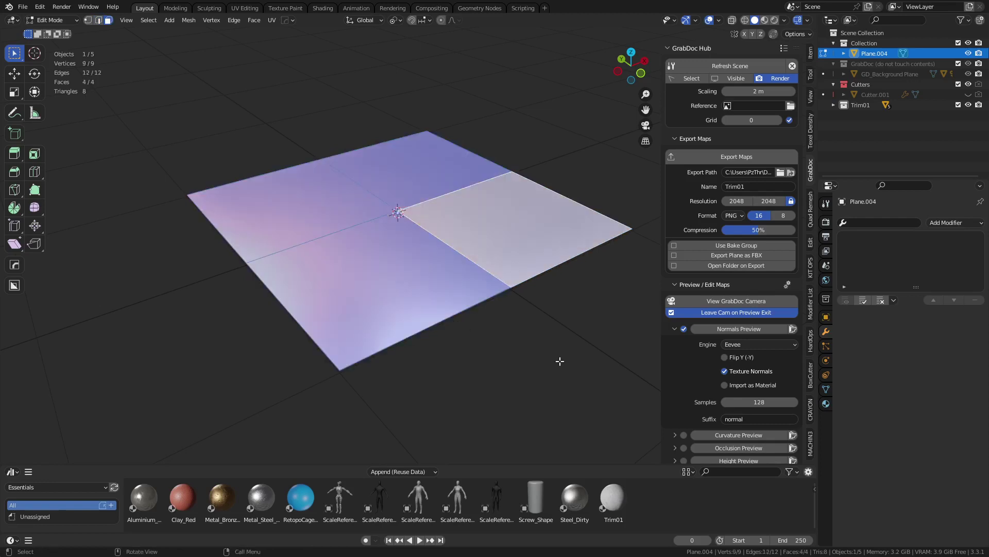
pyautogui.press('i')
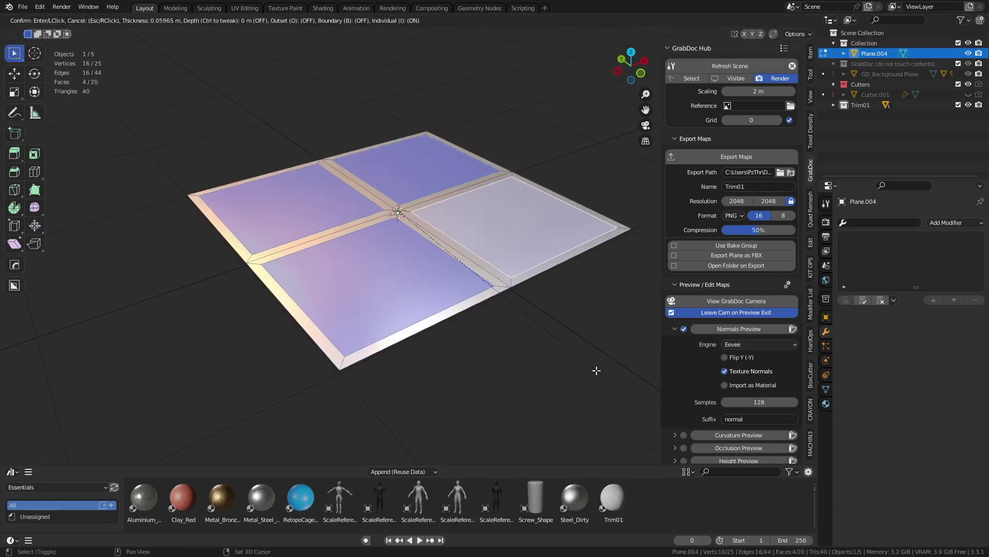
pyautogui.click(521, 354)
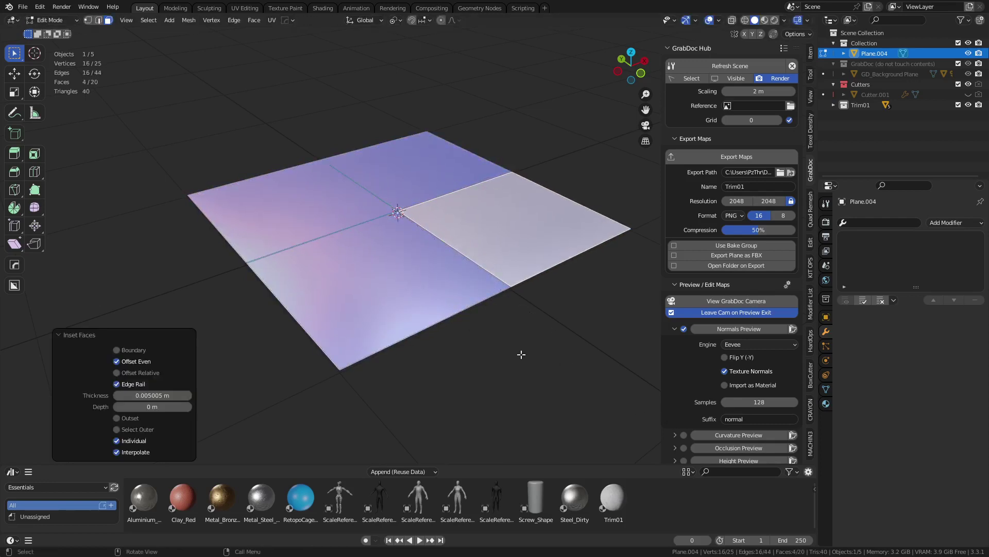
# Step: Separate the four inset faces into their own object and extrude them up about 0.028 m
pyautogui.press('4')
pyautogui.press('e')
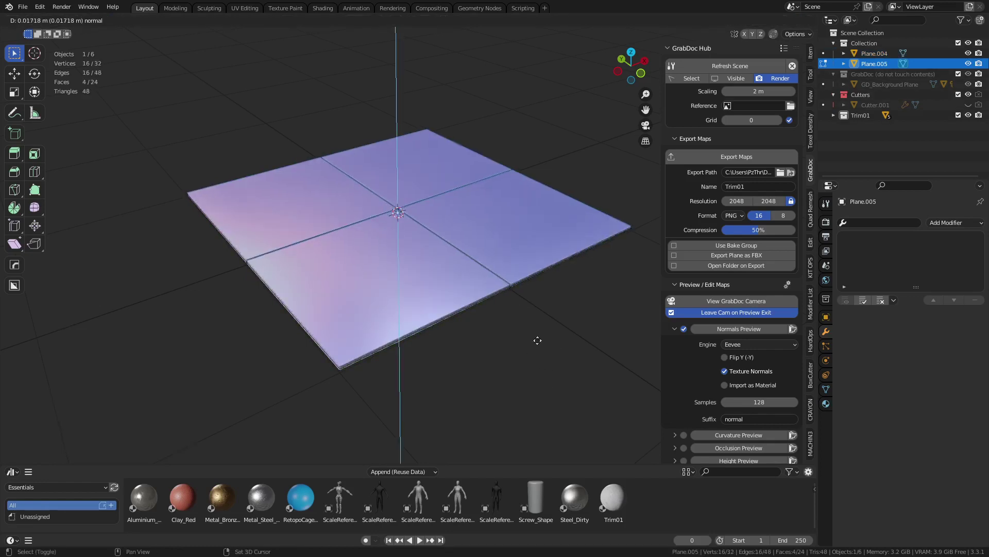
pyautogui.keyDown('shift'); pyautogui.click(544, 328); pyautogui.keyUp('shift')
# Step: Scale the four raised top faces to about 0.97 around Individual Origins and return to Object Mode
pyautogui.press('s')
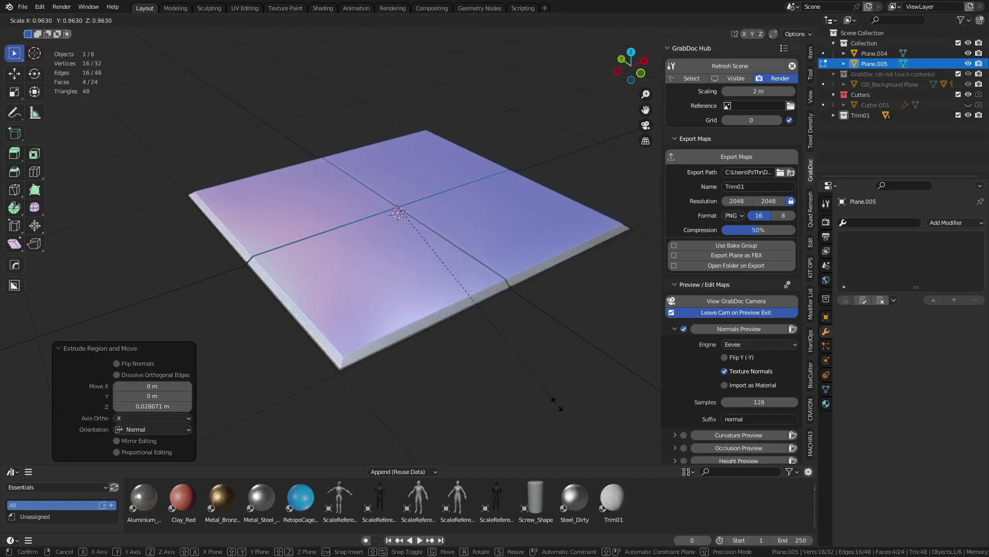
pyautogui.click(557, 404)
pyautogui.press('.')
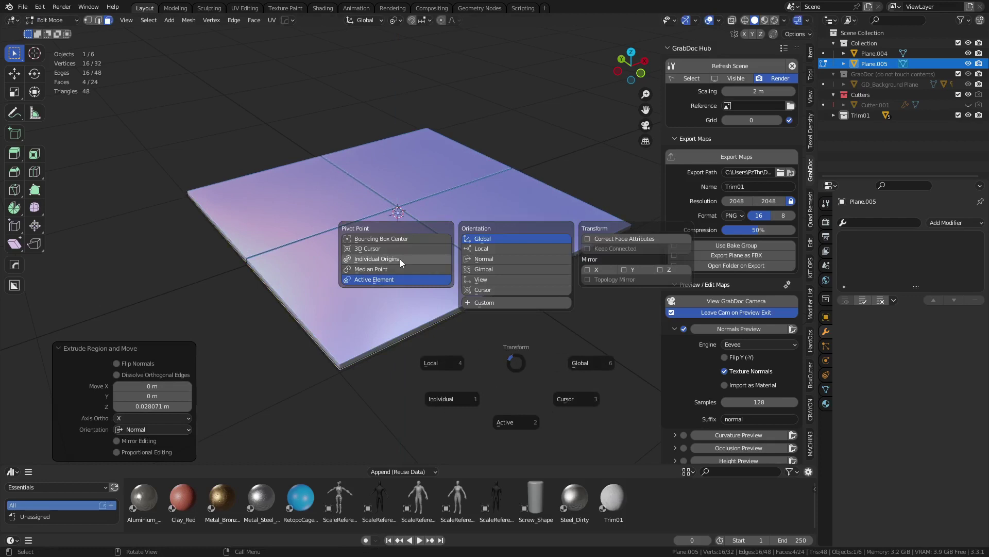
pyautogui.click(401, 263)
pyautogui.press('s')
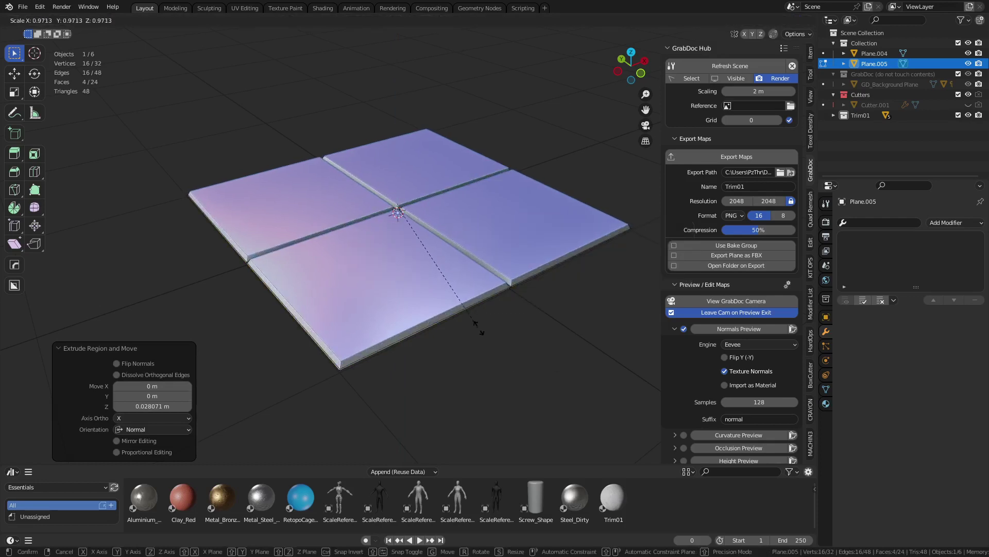
pyautogui.click(485, 336)
pyautogui.hotkey('ctrl', 'Tab')
pyautogui.click(403, 336)
# Step: Add a HardOps Bevel to the raised tiles with 3 segments and an offset of about 0.026 m
pyautogui.press('q')
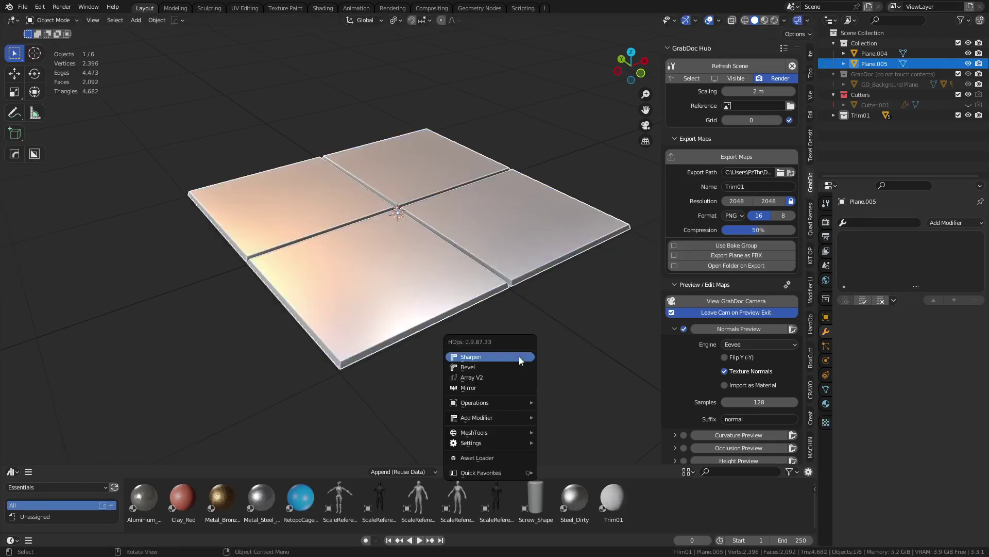
pyautogui.click(518, 367)
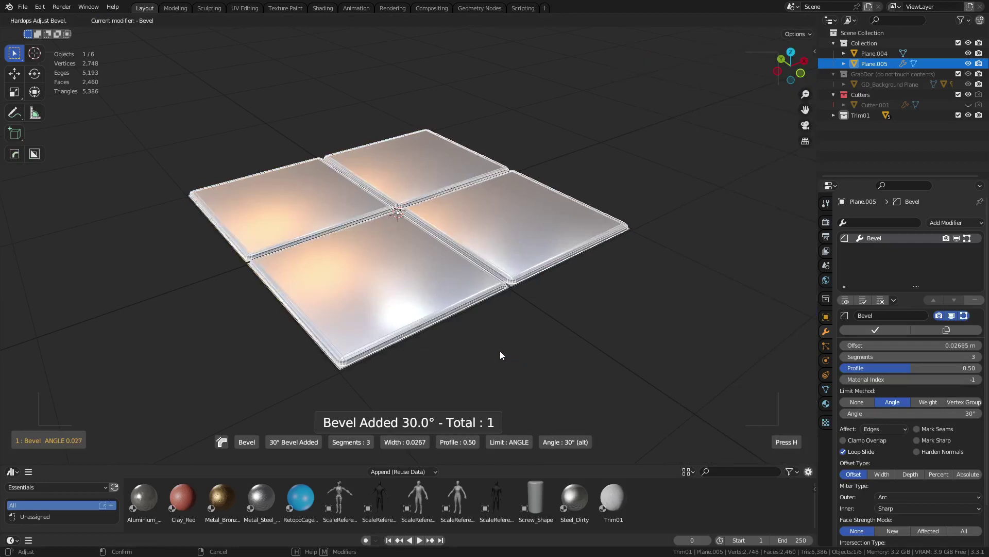
pyautogui.click(501, 355)
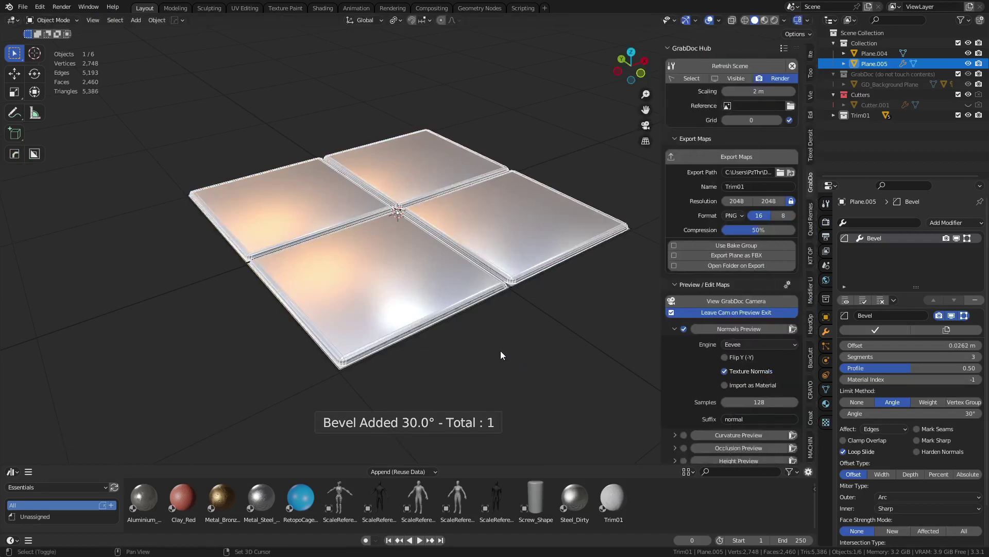
# Step: Apply Shade Auto Smooth at 30° to the raised tiles and add a Weighted Normal modifier
pyautogui.hotkey('ctrl', 'Tab')
pyautogui.click(447, 357)
pyautogui.press('q')
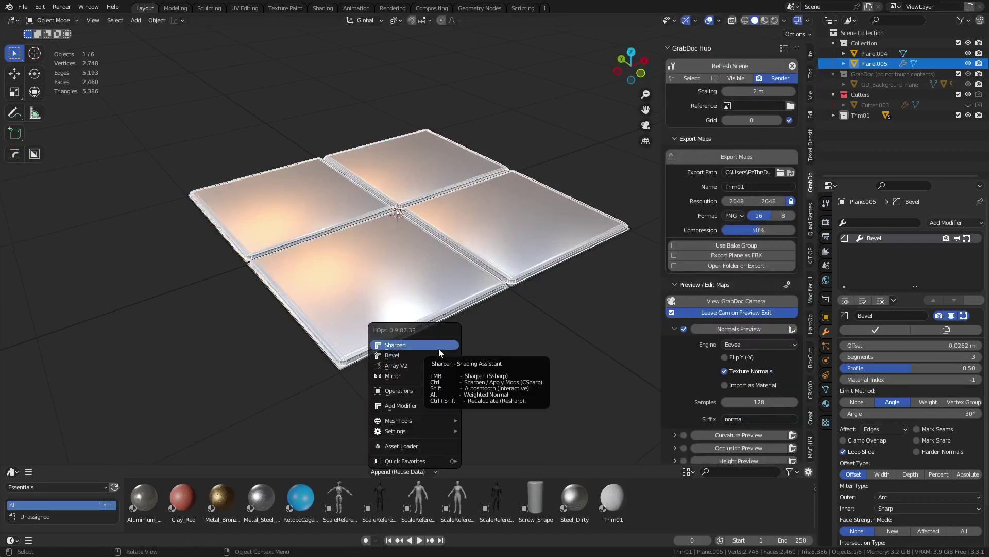
pyautogui.rightClick(471, 292)
pyautogui.click(471, 293)
pyautogui.press('q')
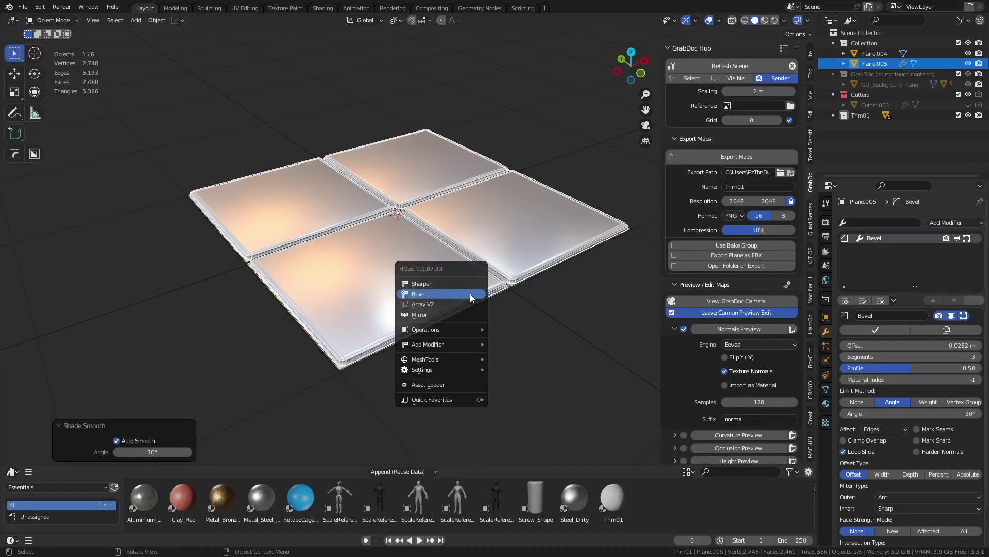
pyautogui.click(460, 282)
# Step: Apply Shade Auto Smooth at 30° to the base plane and try a HardOps Bevel on it
pyautogui.rightClick(409, 336)
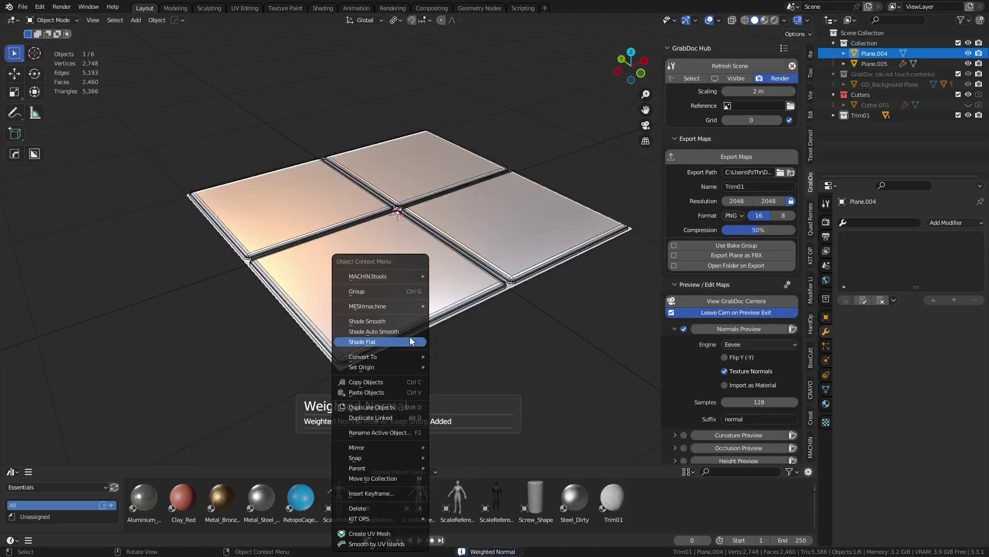
pyautogui.click(406, 331)
pyautogui.press('q')
pyautogui.click(406, 331)
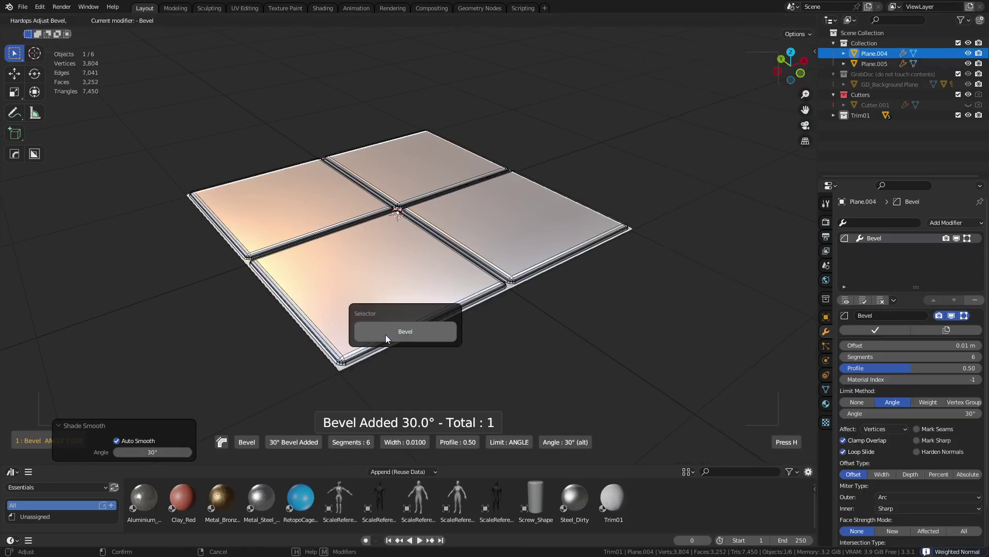
pyautogui.rightClick(449, 326)
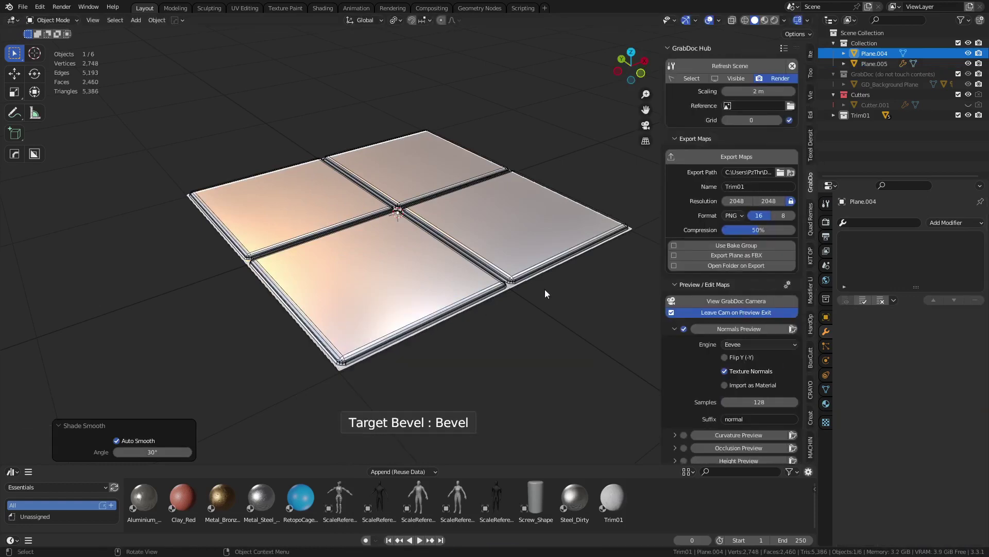
# Step: Adjust the raised tiles' HardOps bevel to a much narrower width with more segments
pyautogui.click(511, 351)
pyautogui.moveTo(512, 352); pyautogui.dragTo(486, 284, button='middle')
pyautogui.click(453, 369)
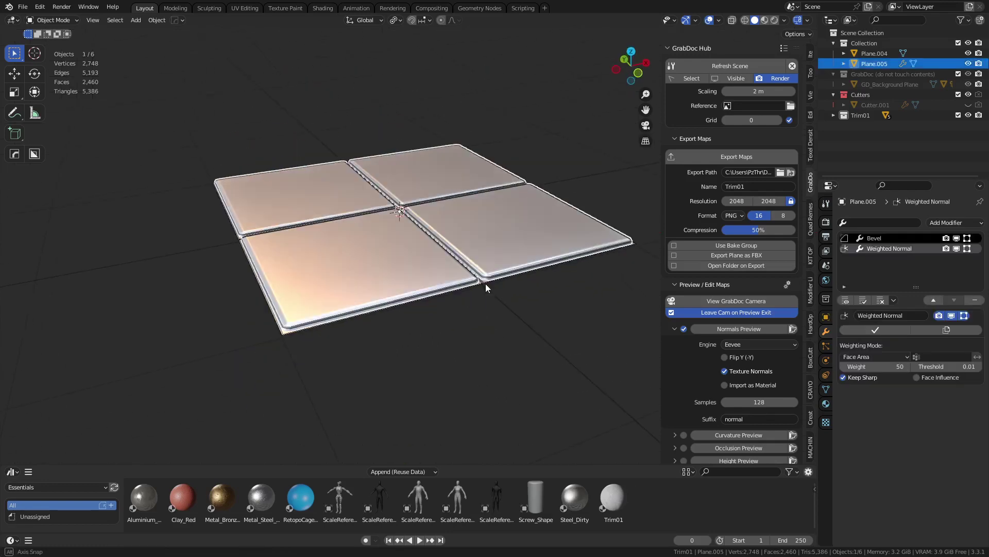
pyautogui.scroll(4, 485, 285)
pyautogui.press('q')
pyautogui.click(489, 323)
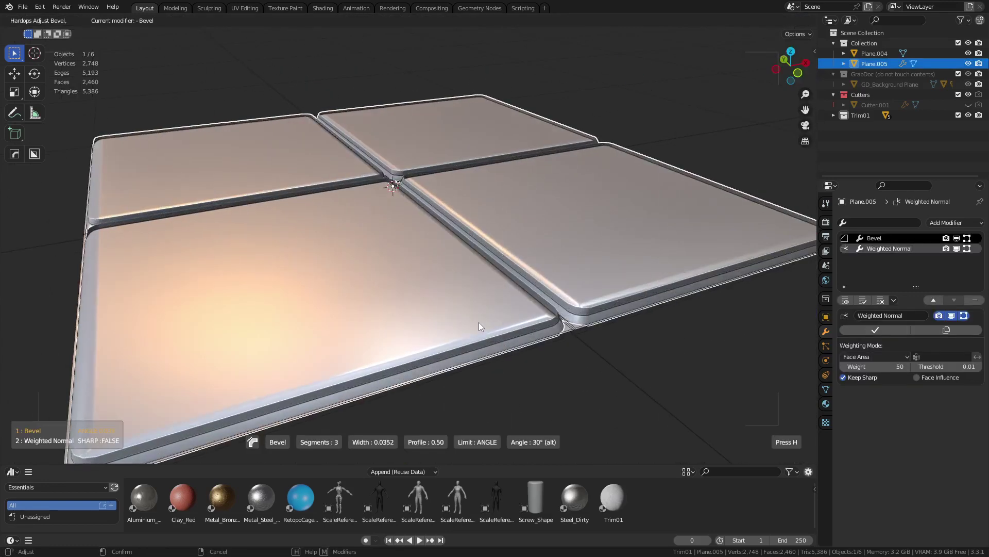
pyautogui.click(522, 344)
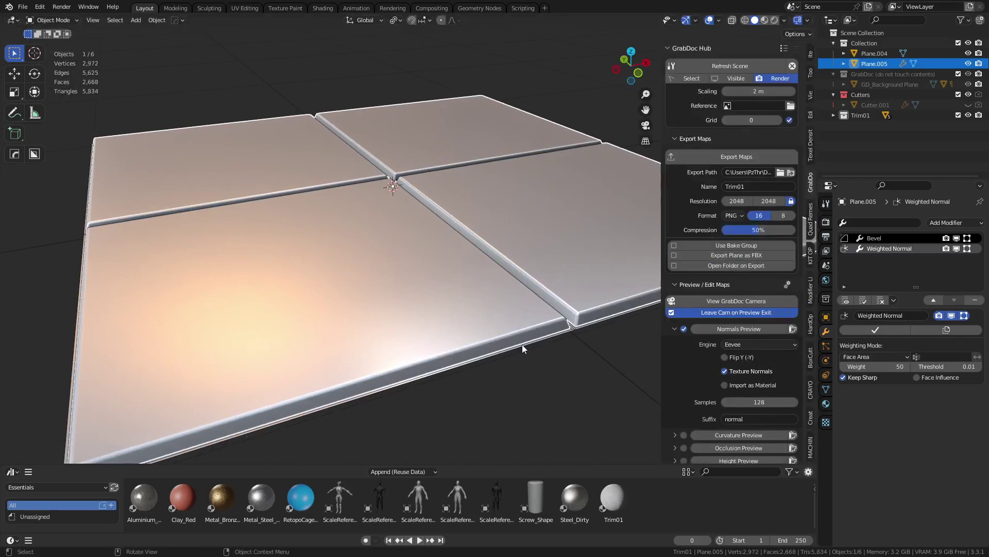
# Step: Scale all of the raised tiles' geometry slightly in Edit Mode from the top view and return to Object Mode
pyautogui.moveTo(525, 368); pyautogui.dragTo(466, 363, button='middle')
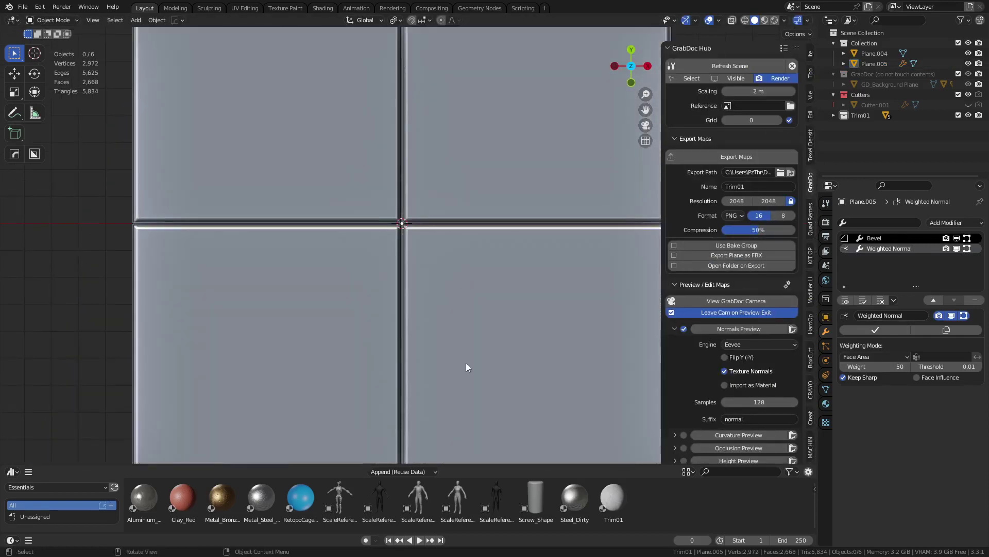
pyautogui.scroll(-3, 458, 343)
pyautogui.click(453, 324)
pyautogui.press('Tab')
pyautogui.click(495, 329)
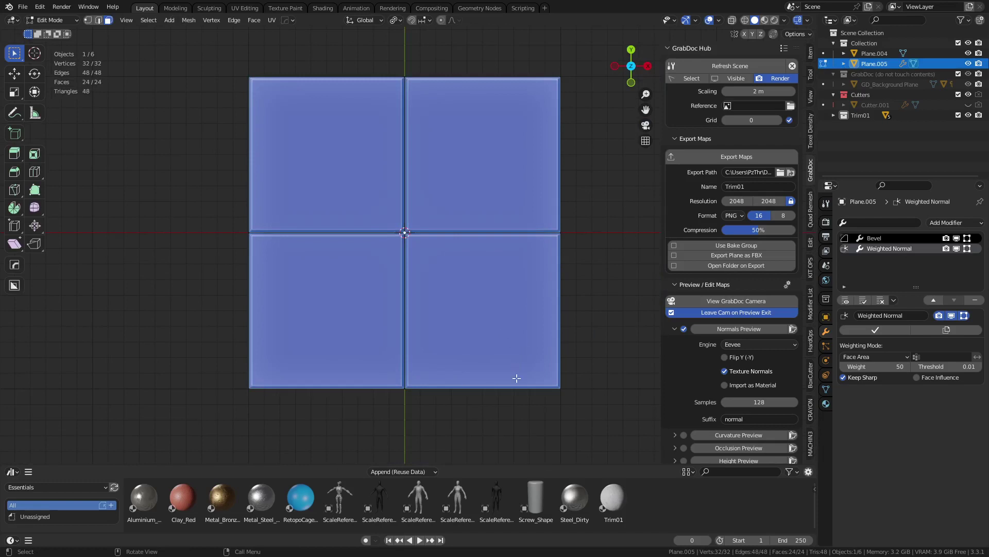
pyautogui.press('s')
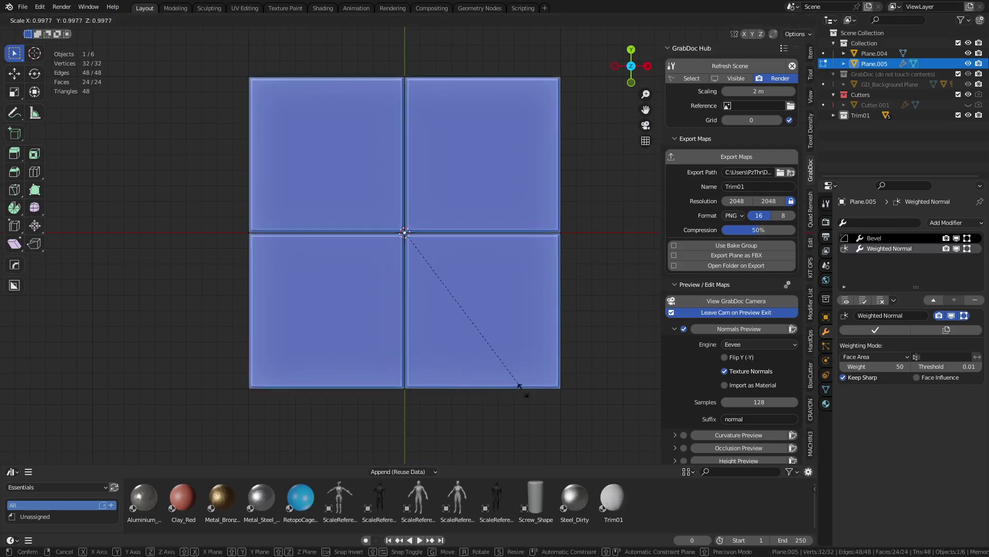
pyautogui.click(550, 411)
pyautogui.hotkey('ctrl', 'Tab')
pyautogui.click(490, 416)
# Step: Select the base plane and the raised tiles and move them to a new collection named FloorTile
pyautogui.click(484, 421)
pyautogui.moveTo(483, 422); pyautogui.dragTo(514, 180, button='middle')
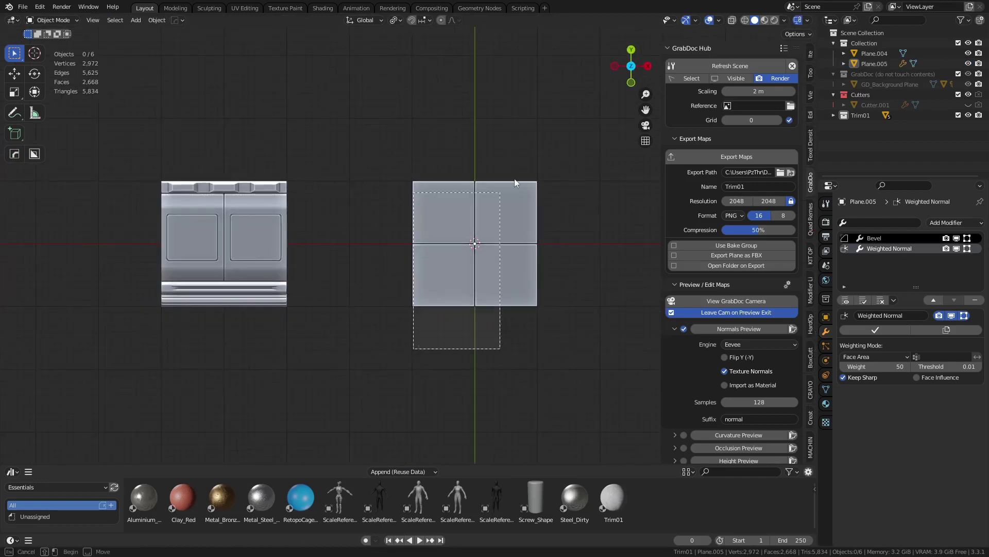
pyautogui.press('a')
pyautogui.press('m')
pyautogui.click(493, 273)
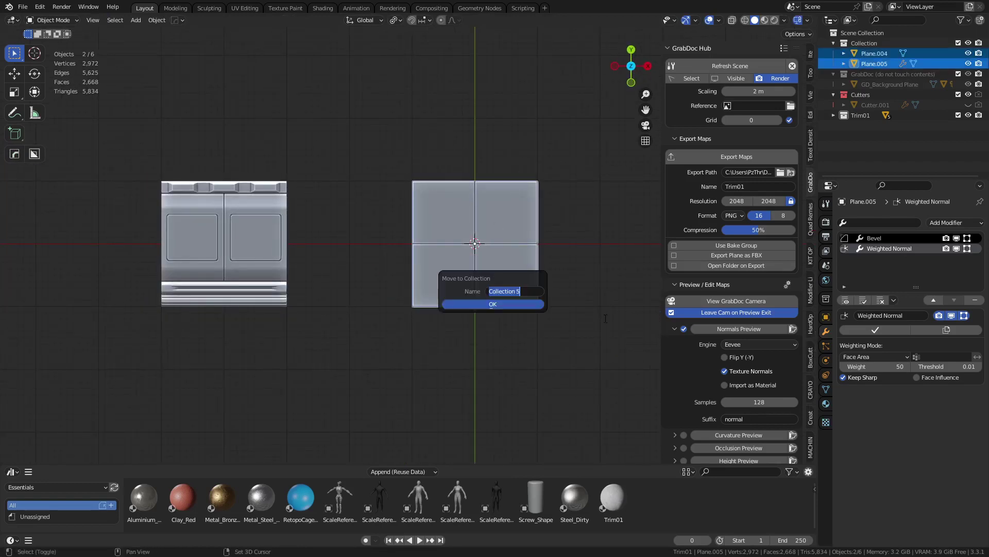
pyautogui.write('FloorTile')
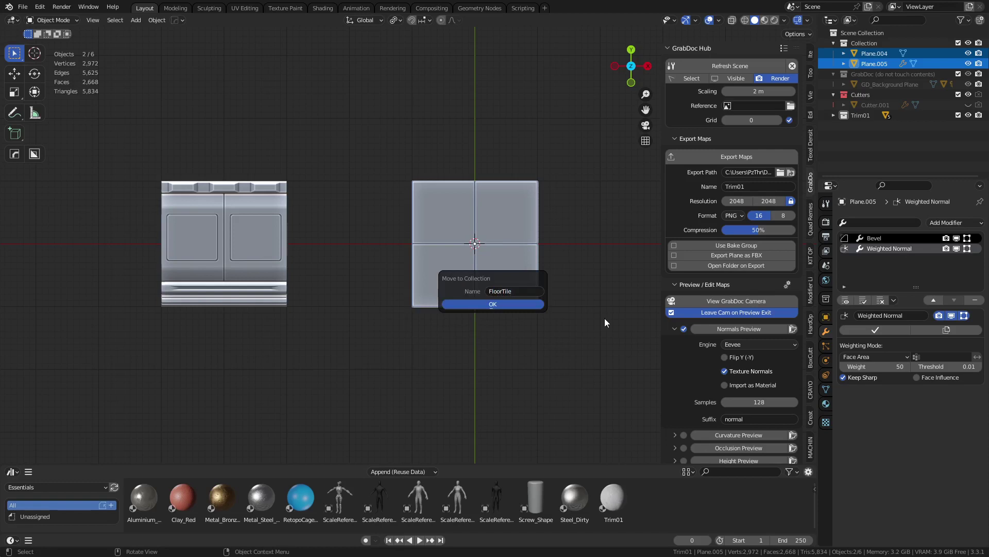
pyautogui.click(517, 304)
# Step: Move the FloorTile objects -4 m in X and -2.3 m in Y, and make the GrabDoc background plane visible
pyautogui.press('g')
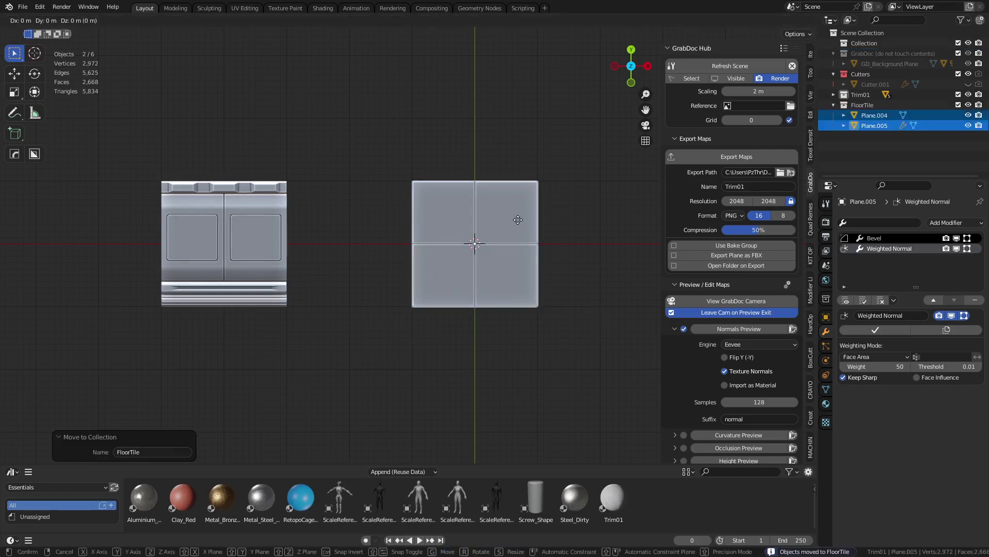
pyautogui.click(267, 364)
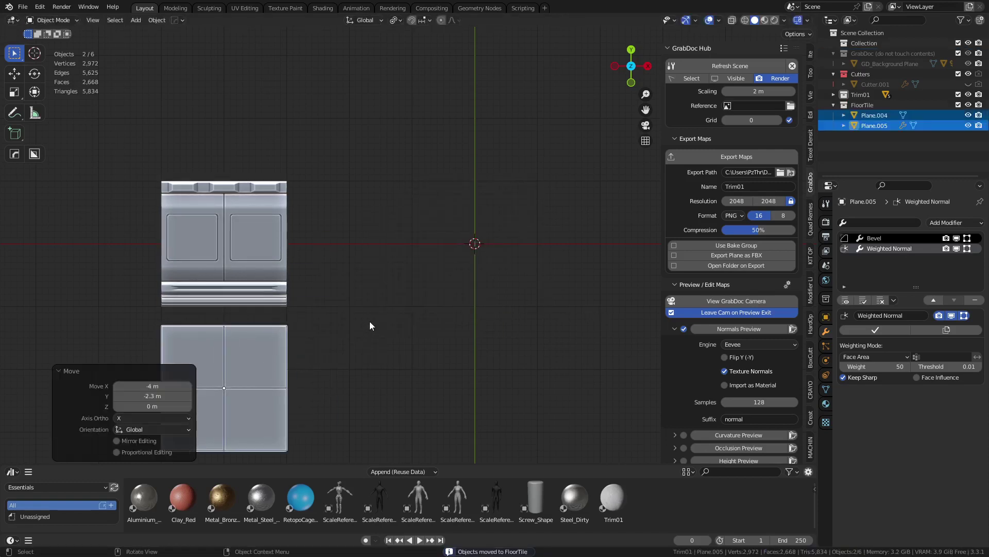
pyautogui.click(735, 78)
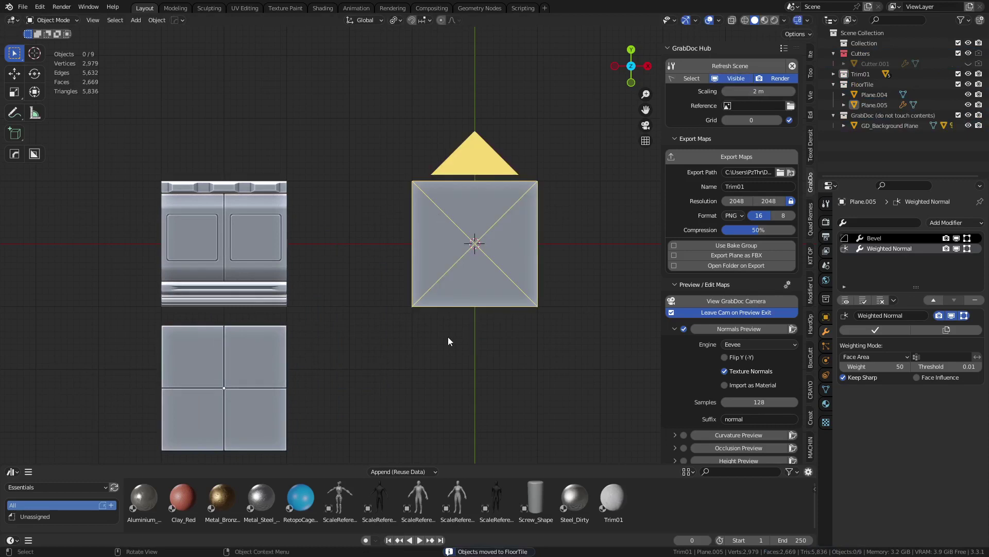
pyautogui.keyDown('shift'); pyautogui.moveTo(537, 363); pyautogui.dragTo(506, 332, button='middle'); pyautogui.keyUp('shift')
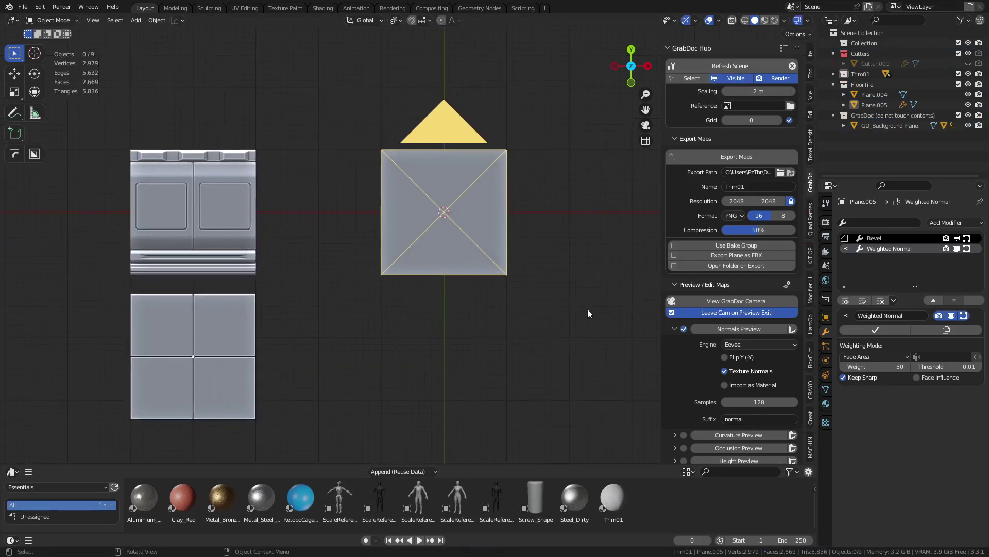
pyautogui.scroll(-3, 686, 399)
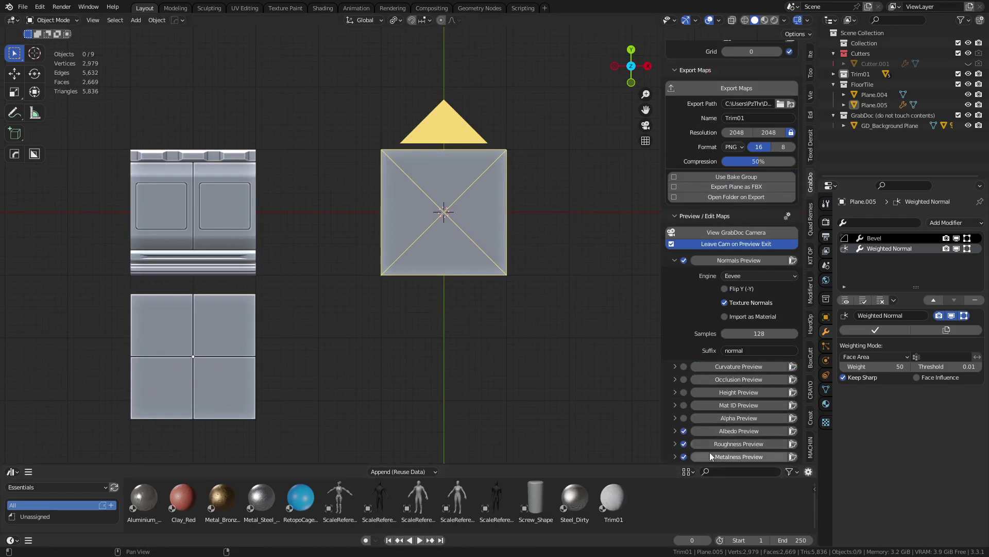
pyautogui.scroll(3, 695, 385)
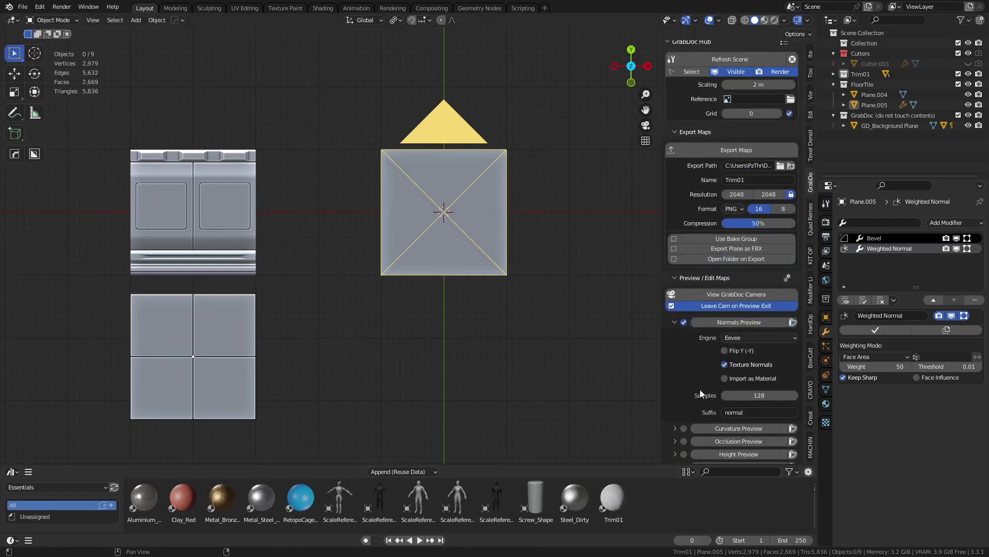
pyautogui.scroll(1, 705, 367)
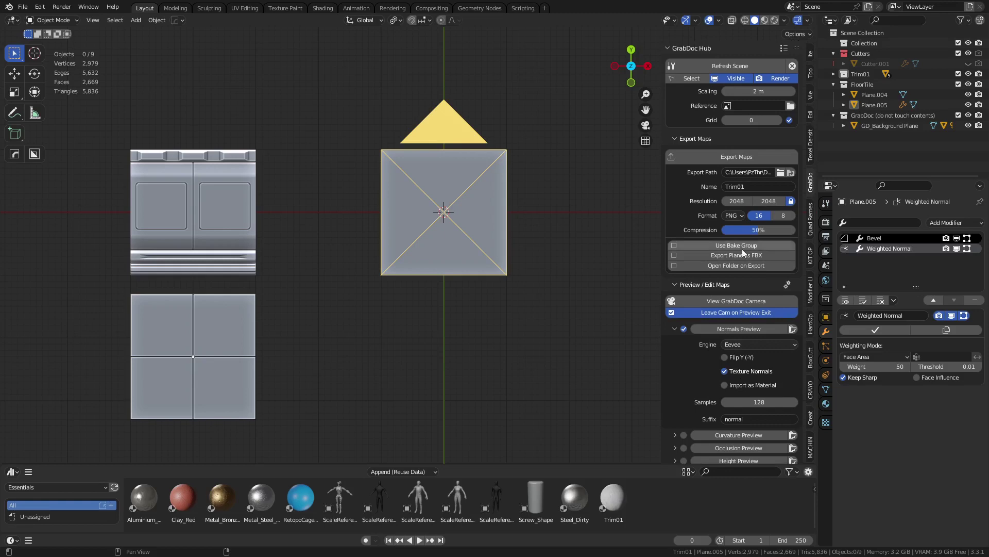
# Step: Select the raised floor tiles and add a new material to them
pyautogui.keyDown('shift'); pyautogui.moveTo(361, 351); pyautogui.dragTo(469, 322, button='middle'); pyautogui.keyUp('shift')
pyautogui.click(335, 311)
pyautogui.scroll(3, 487, 313)
pyautogui.click(826, 404)
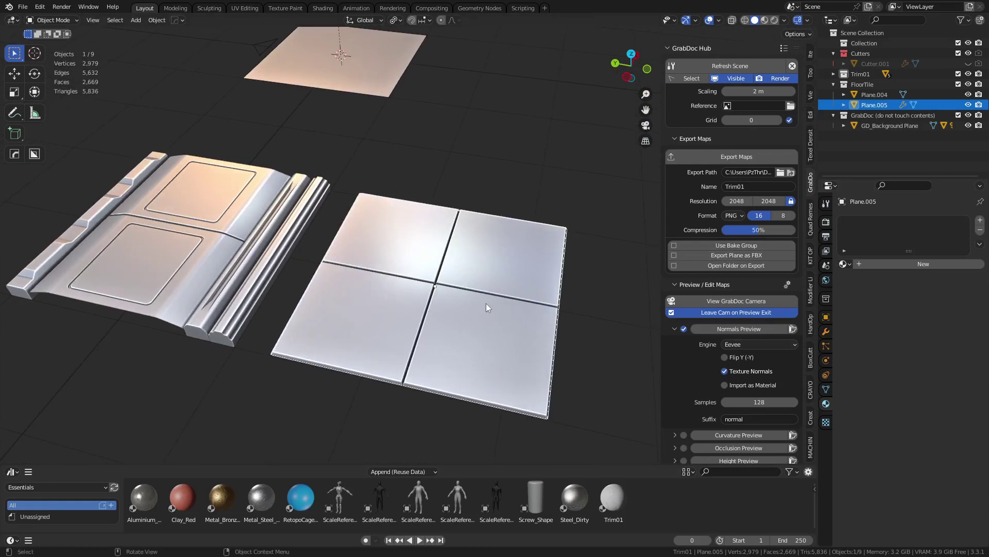
pyautogui.press('g')
pyautogui.rightClick(509, 277)
pyautogui.click(888, 263)
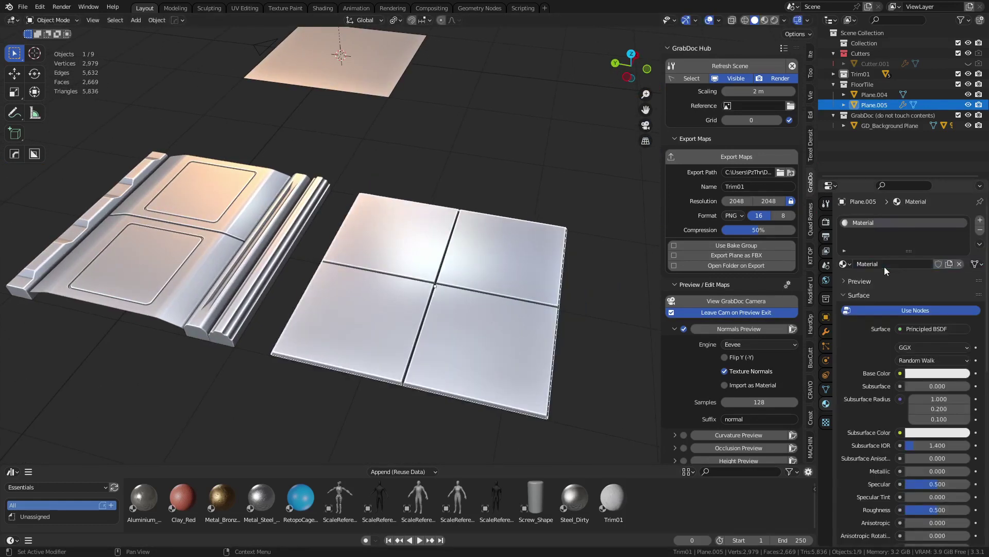
# Step: Show the viewport in Material Preview shading and darken the raised tiles' base color to a value of 0.031
pyautogui.click(929, 372)
pyautogui.moveTo(922, 346); pyautogui.dragTo(902, 346)
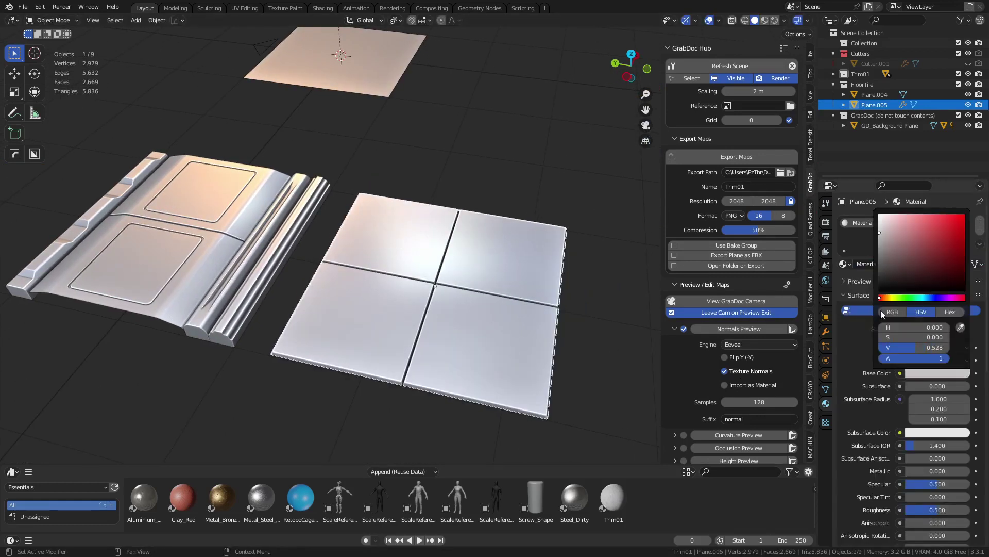
pyautogui.click(763, 20)
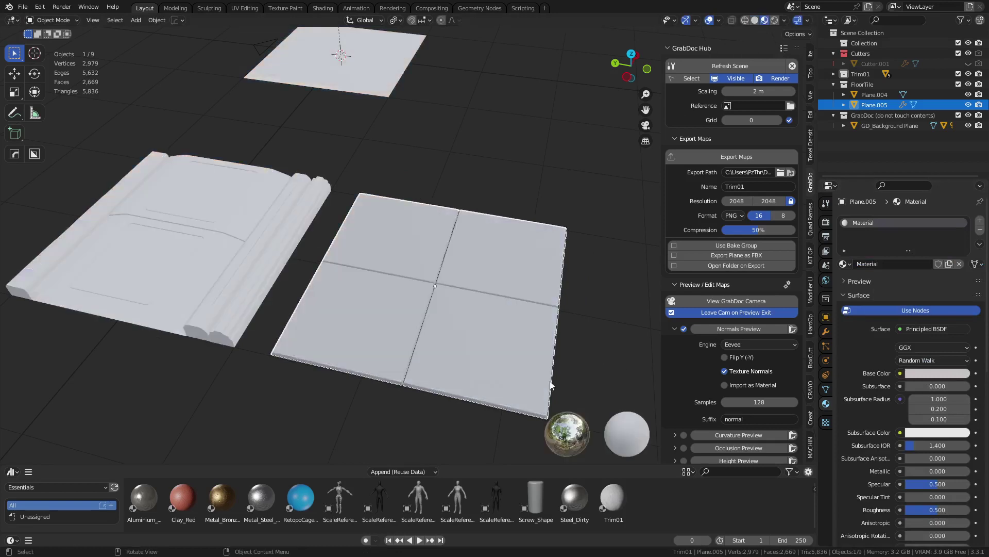
pyautogui.moveTo(549, 382); pyautogui.dragTo(538, 299, button='middle')
pyautogui.scroll(2, 525, 297)
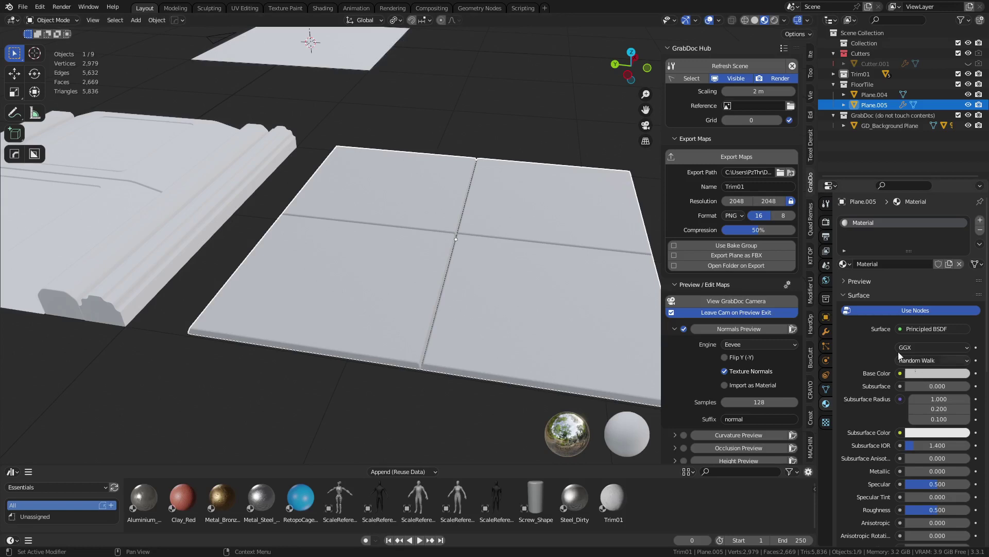
pyautogui.click(938, 373)
pyautogui.moveTo(888, 283); pyautogui.dragTo(879, 278)
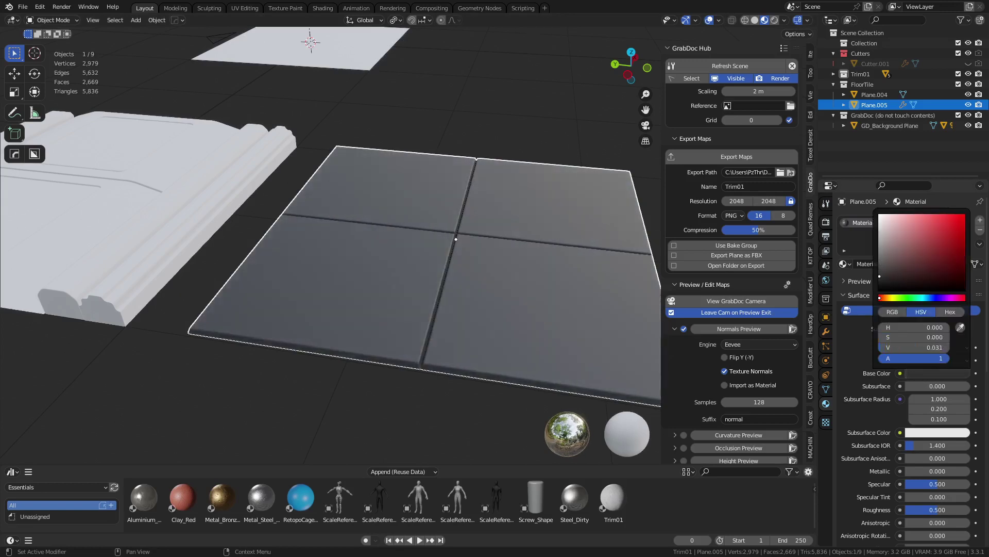
# Step: Select the base plane beneath the raised tiles and give it a new material with a light grey base color
pyautogui.click(422, 369)
pyautogui.click(419, 369)
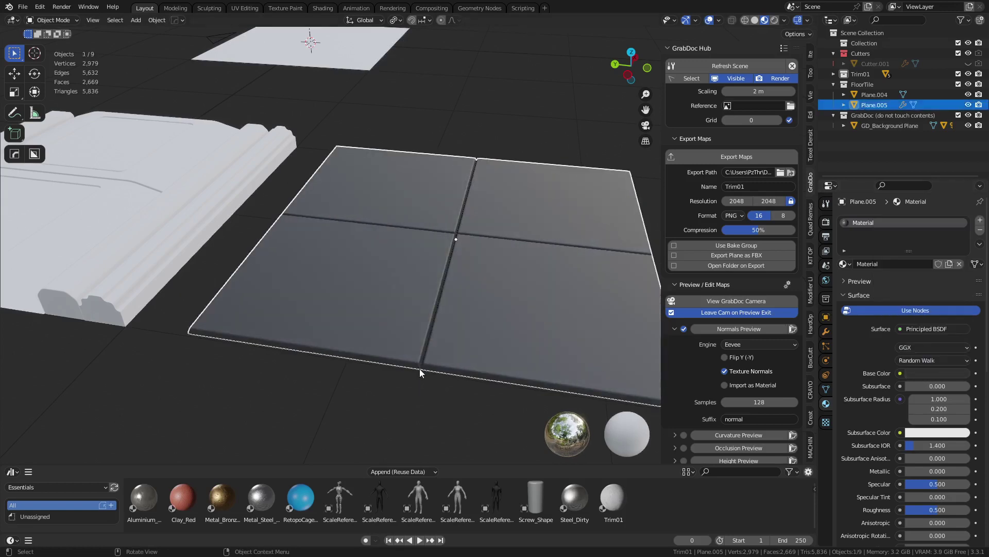
pyautogui.click(420, 369)
pyautogui.click(420, 369)
pyautogui.click(420, 369)
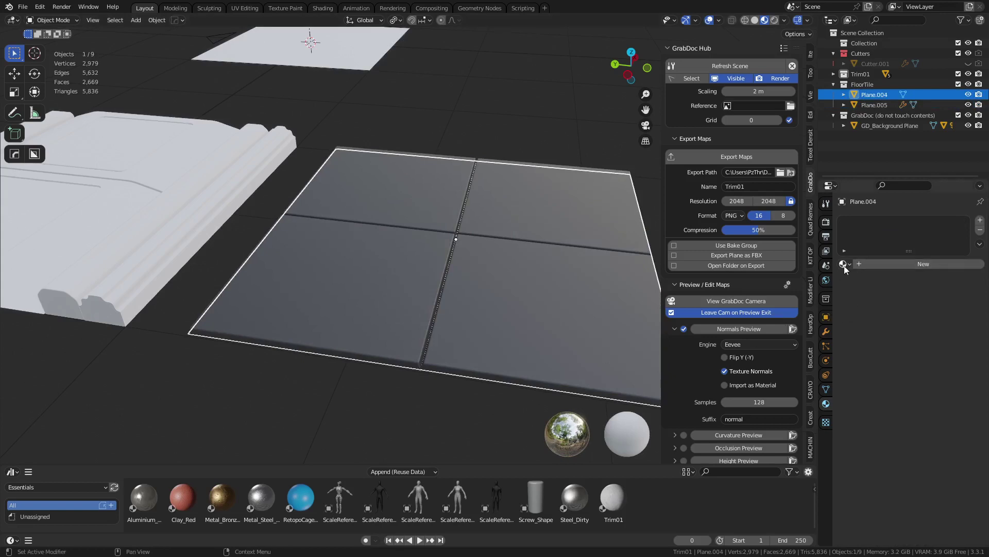
pyautogui.click(922, 264)
pyautogui.click(927, 375)
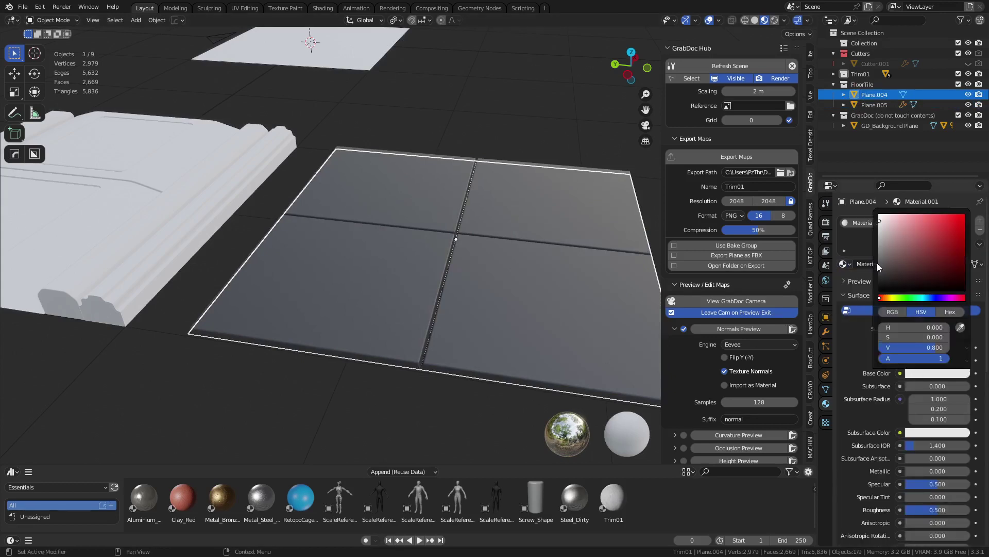
pyautogui.moveTo(878, 262); pyautogui.dragTo(877, 232)
pyautogui.click(482, 402)
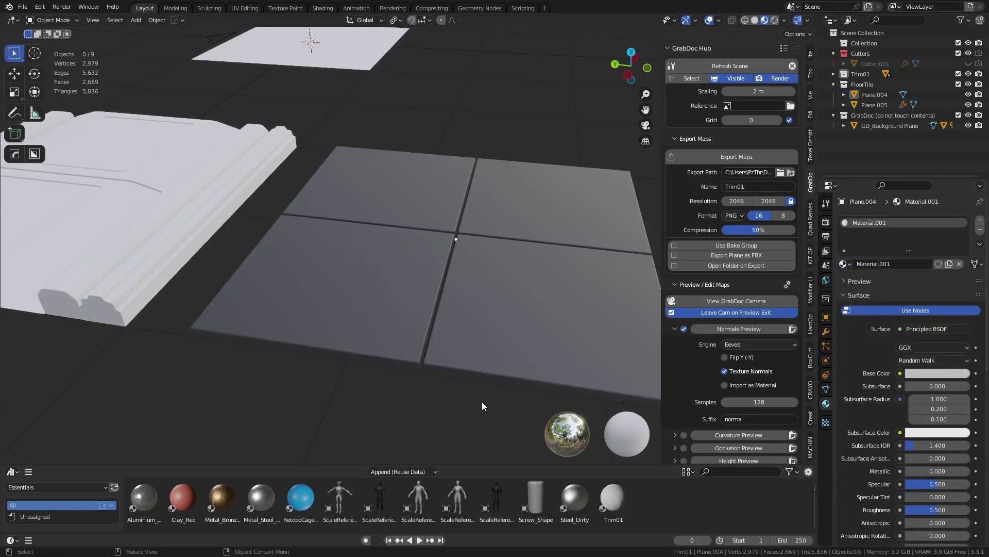
# Step: In Edit Mode, shrink the raised tiles along their normals by about 0.014 m, scale them slightly, and return to Object Mode
pyautogui.click(457, 345)
pyautogui.moveTo(456, 345)
pyautogui.mouseDown(button='middle')
pyautogui.moveTo(514, 367)
pyautogui.moveTo(496, 354)
pyautogui.moveTo(465, 357)
pyautogui.mouseUp(button='middle')
pyautogui.hotkey('ctrl', 'Tab')
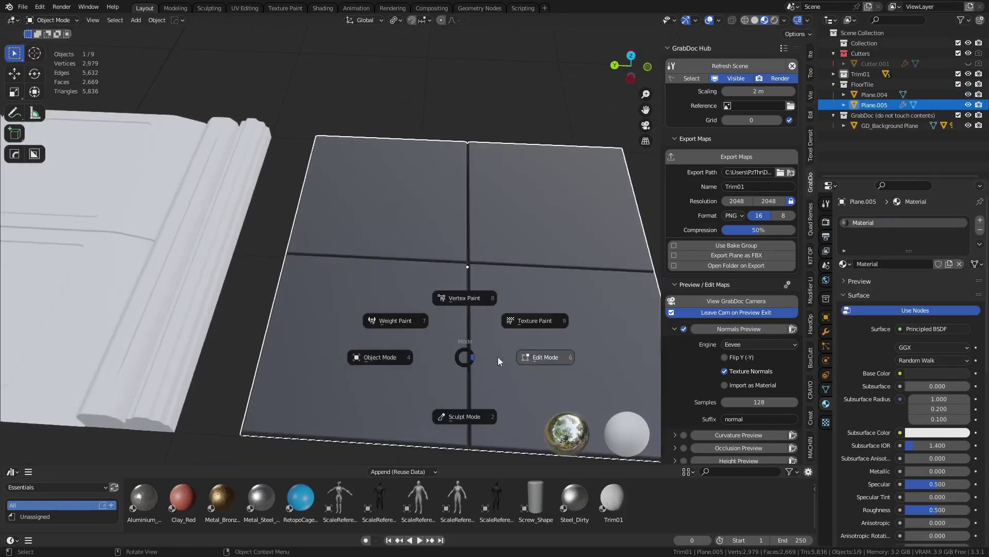
pyautogui.click(538, 359)
pyautogui.hotkey('alt', 's')
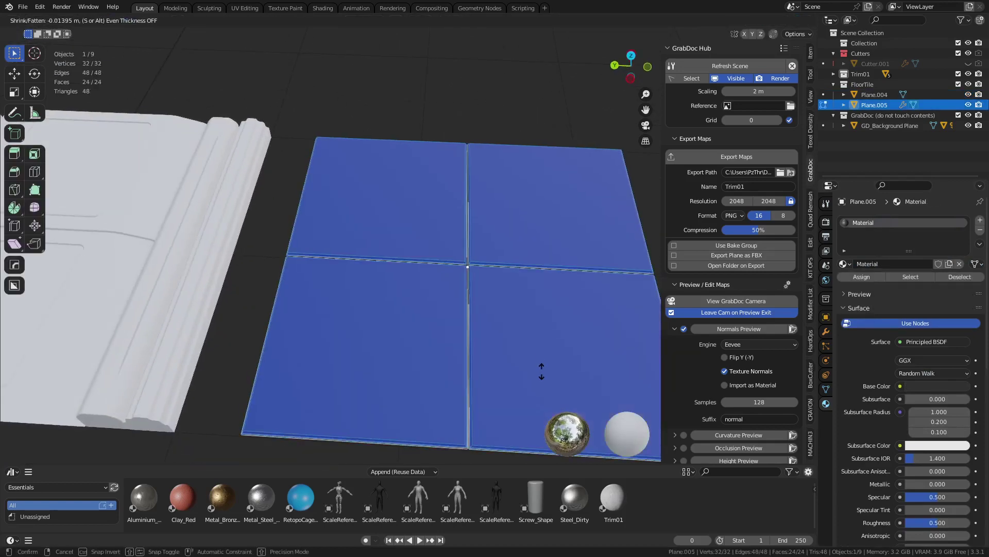
pyautogui.click(541, 369)
pyautogui.press('s')
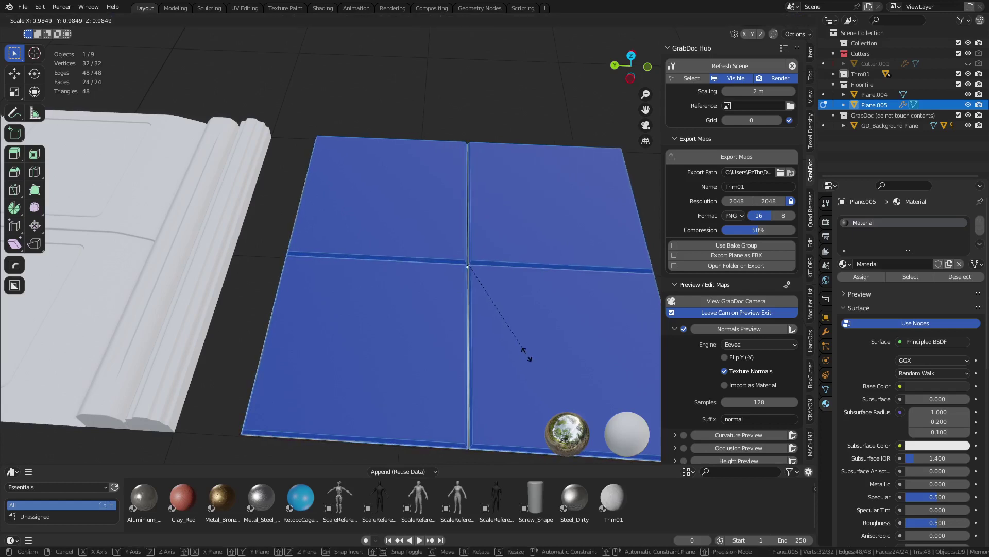
pyautogui.click(529, 353)
pyautogui.press('Tab')
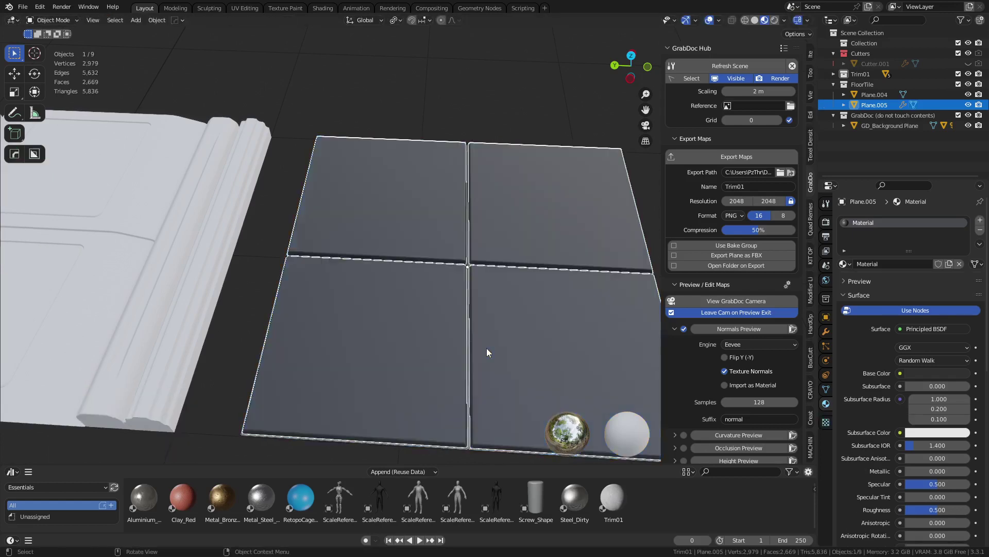
# Step: Examine the gaps between the floor tiles from above and from an angle
pyautogui.click(506, 88)
pyautogui.moveTo(502, 223); pyautogui.dragTo(502, 308, button='middle')
pyautogui.keyDown('shift'); pyautogui.moveTo(529, 345); pyautogui.dragTo(496, 279, button='middle'); pyautogui.keyUp('shift')
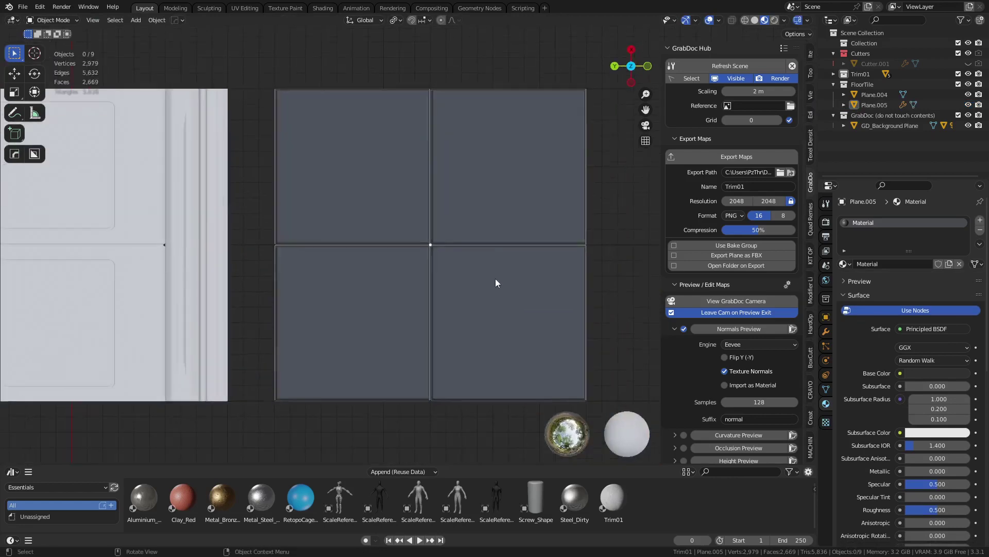
pyautogui.scroll(4, 501, 299)
pyautogui.click(501, 303)
pyautogui.click(574, 269)
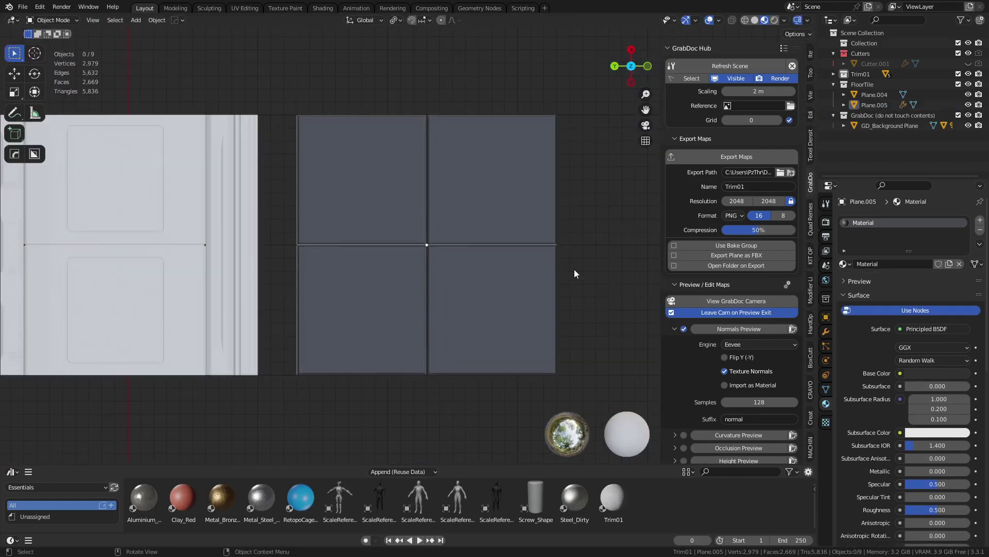
pyautogui.moveTo(557, 286); pyautogui.dragTo(570, 341, button='middle')
pyautogui.scroll(8, 502, 272)
# Step: Select the rounded trim strip beside the main panel and add a new material to it
pyautogui.click(380, 266)
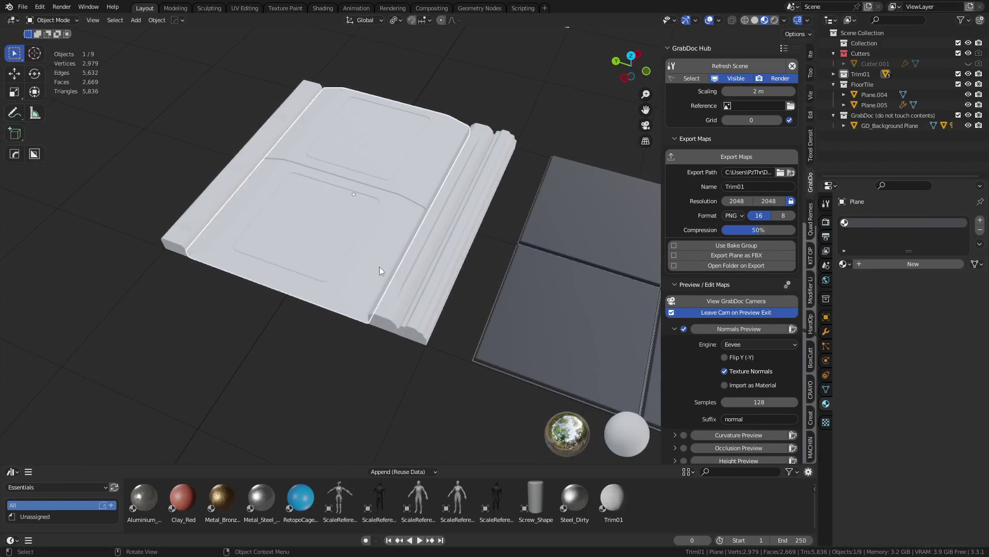
pyautogui.keyDown('shift'); pyautogui.moveTo(460, 303); pyautogui.dragTo(525, 304, button='middle'); pyautogui.keyUp('shift')
pyautogui.keyDown('shift'); pyautogui.moveTo(622, 299); pyautogui.dragTo(438, 242, button='middle'); pyautogui.keyUp('shift')
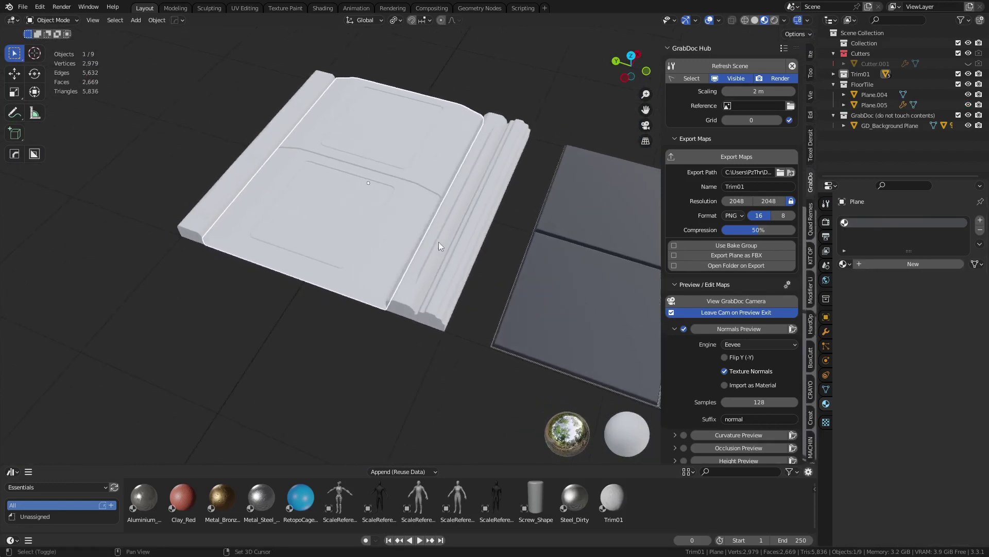
pyautogui.click(411, 284)
pyautogui.click(857, 263)
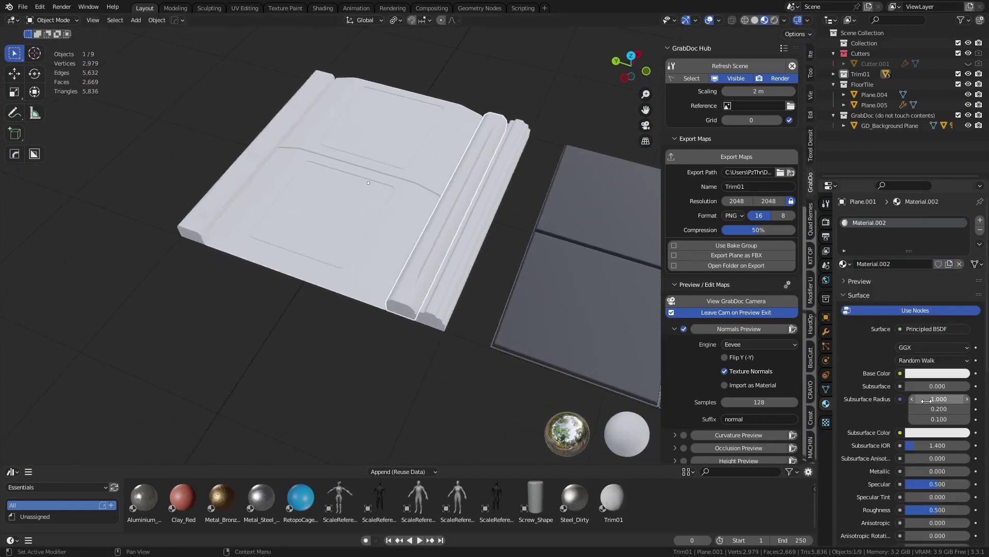
# Step: Give the main trim panel a new material with metallic 1.000 and roughness about 0.098
pyautogui.click(313, 245)
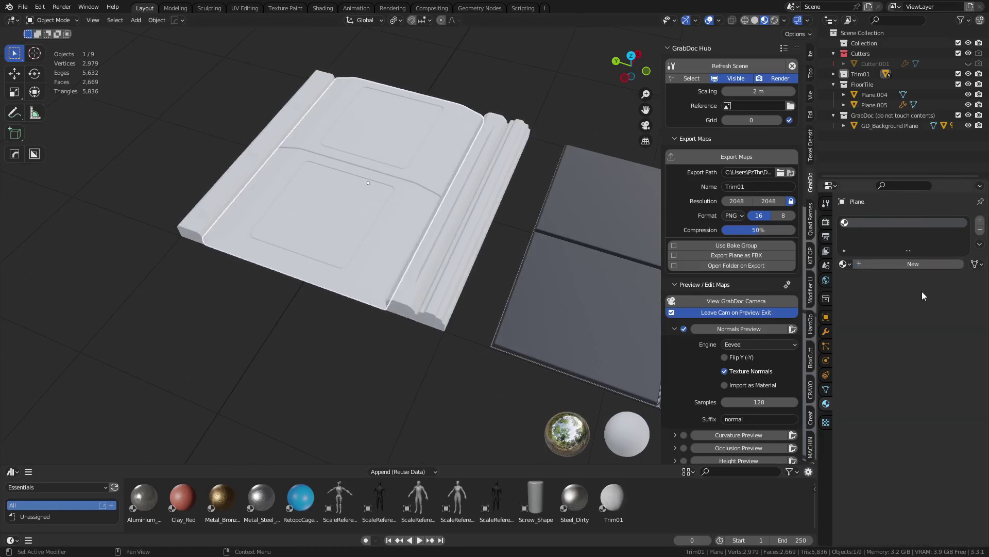
pyautogui.click(888, 264)
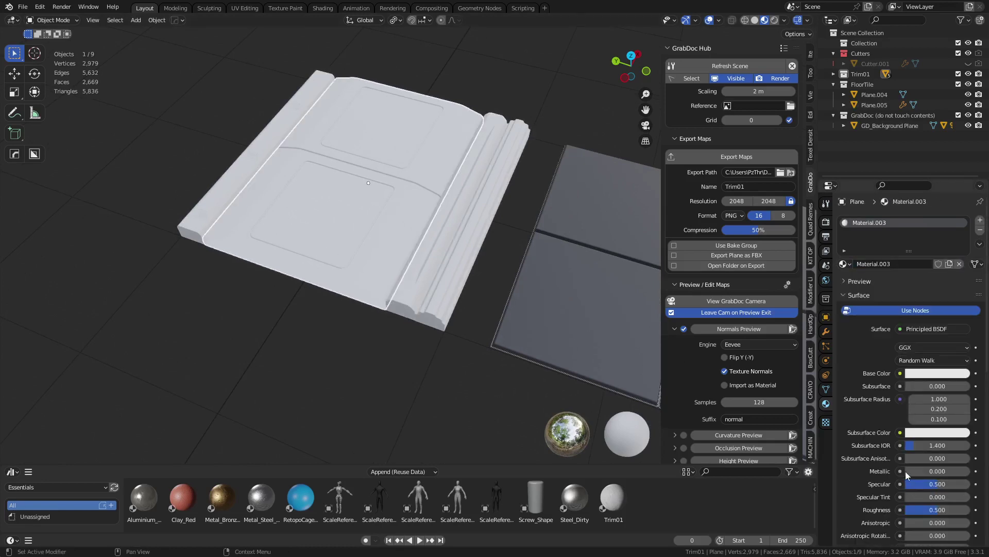
pyautogui.moveTo(908, 471); pyautogui.dragTo(947, 487)
pyautogui.scroll(-5, 947, 486)
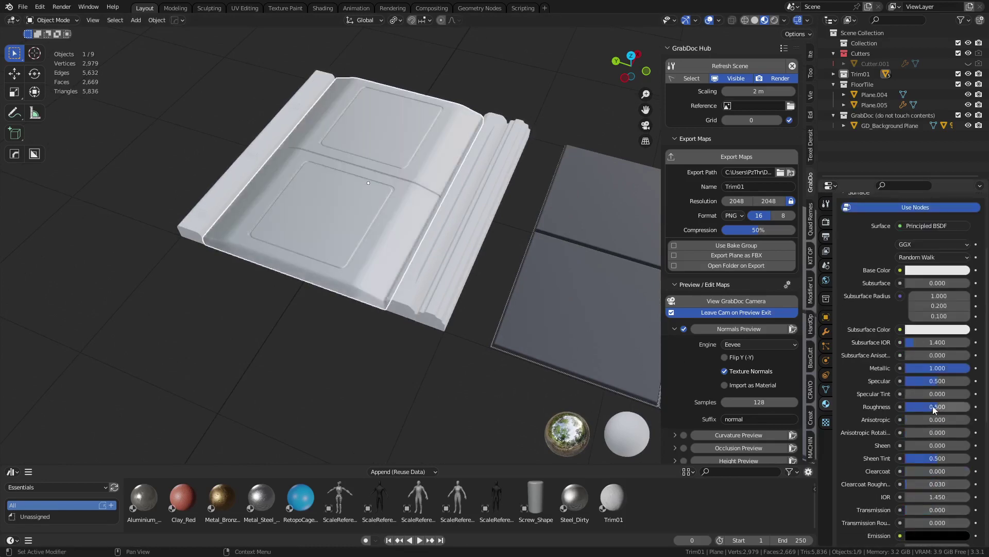
pyautogui.moveTo(938, 406); pyautogui.dragTo(913, 407)
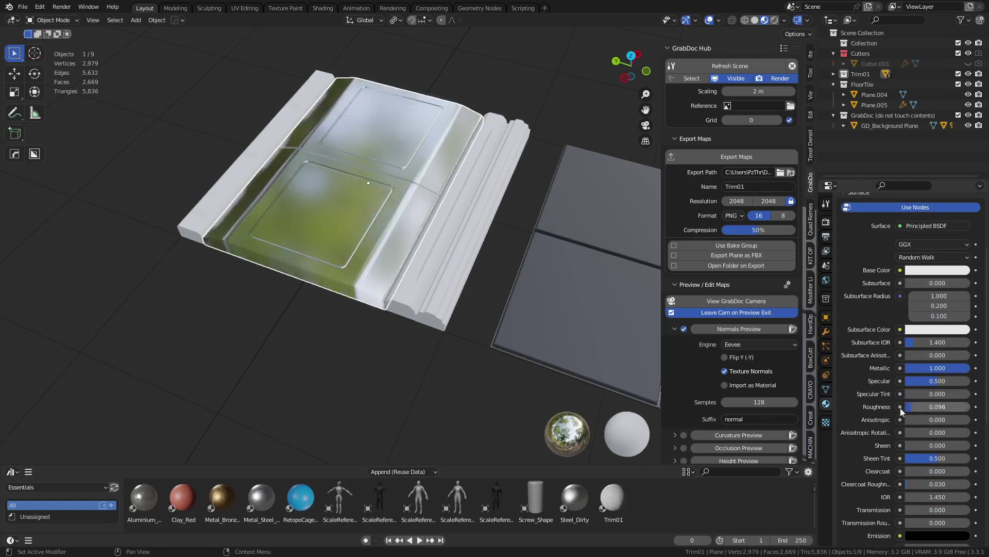
# Step: Darken the rounded trim strip's base color to a value of 0.037 and set its roughness to 0.461
pyautogui.click(419, 295)
pyautogui.scroll(5, 954, 248)
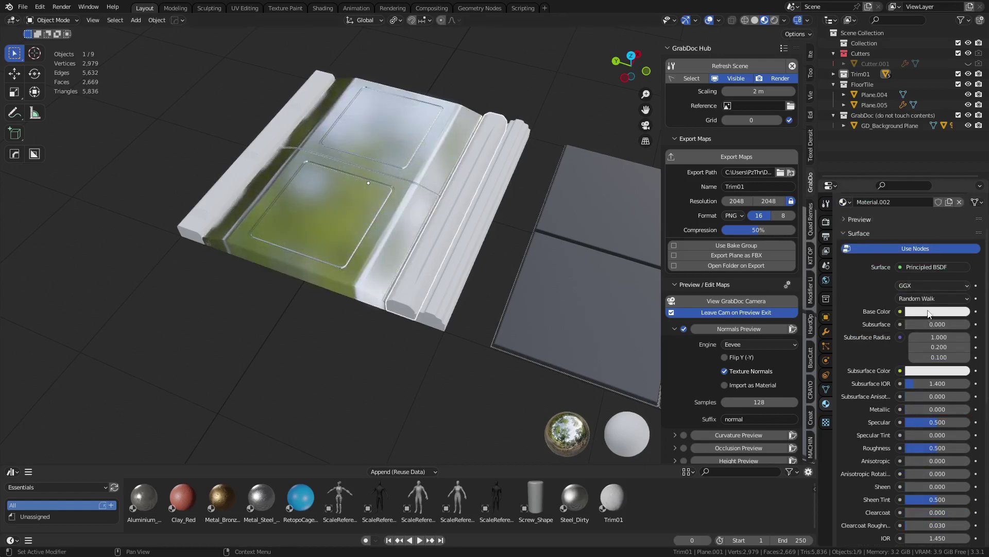
pyautogui.click(938, 372)
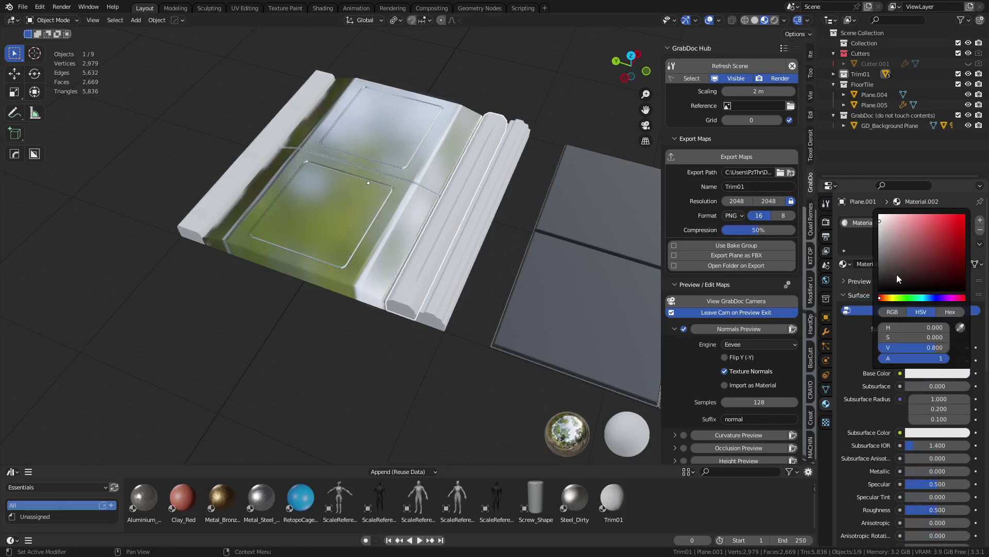
pyautogui.click(879, 274)
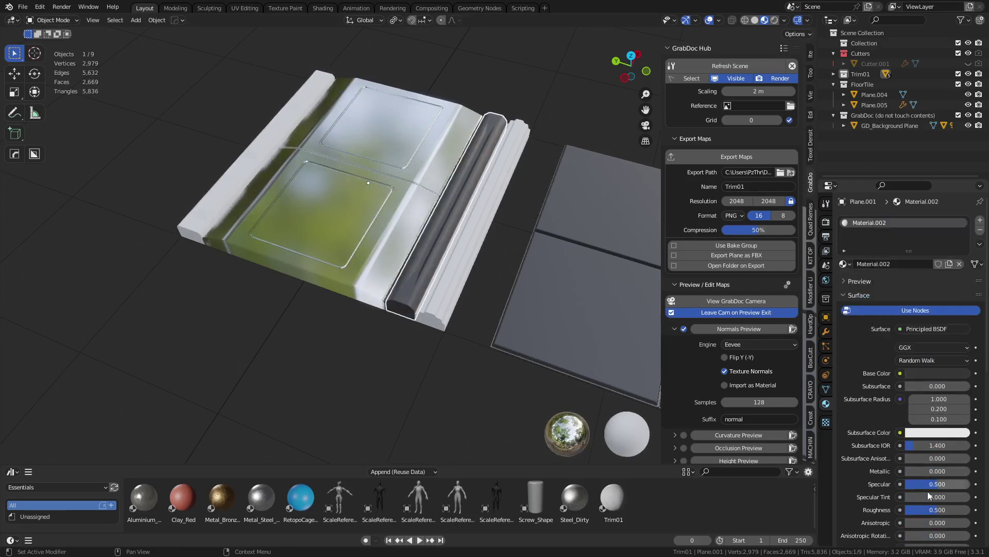
pyautogui.moveTo(931, 510)
pyautogui.mouseDown()
pyautogui.moveTo(918, 510)
pyautogui.moveTo(935, 510)
pyautogui.mouseUp()
pyautogui.click(936, 373)
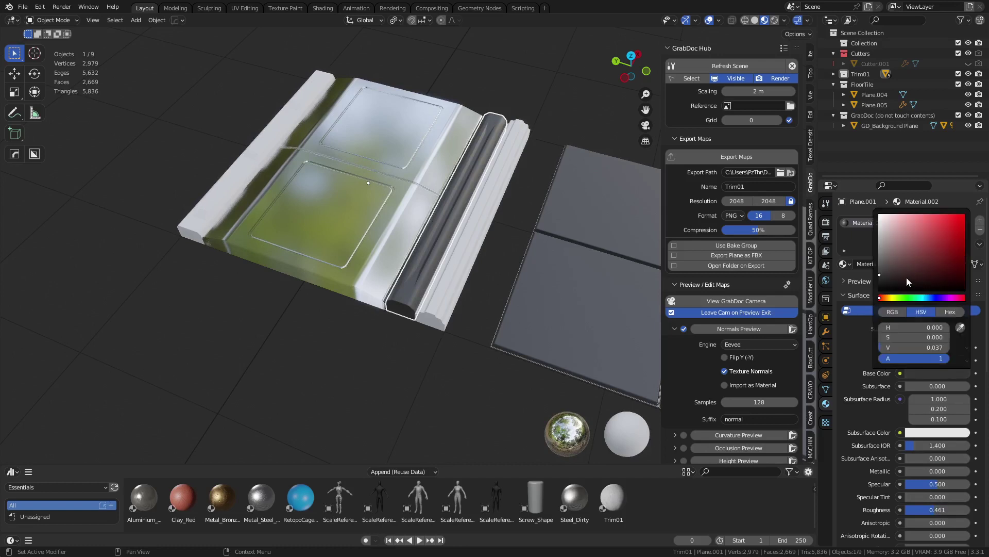
pyautogui.click(907, 277)
# Step: Give the outer grooved trim strip a new material with a mid-grey base color, metallic 1.000 and roughness 0.264, and inspect the trim's reflections
pyautogui.click(452, 305)
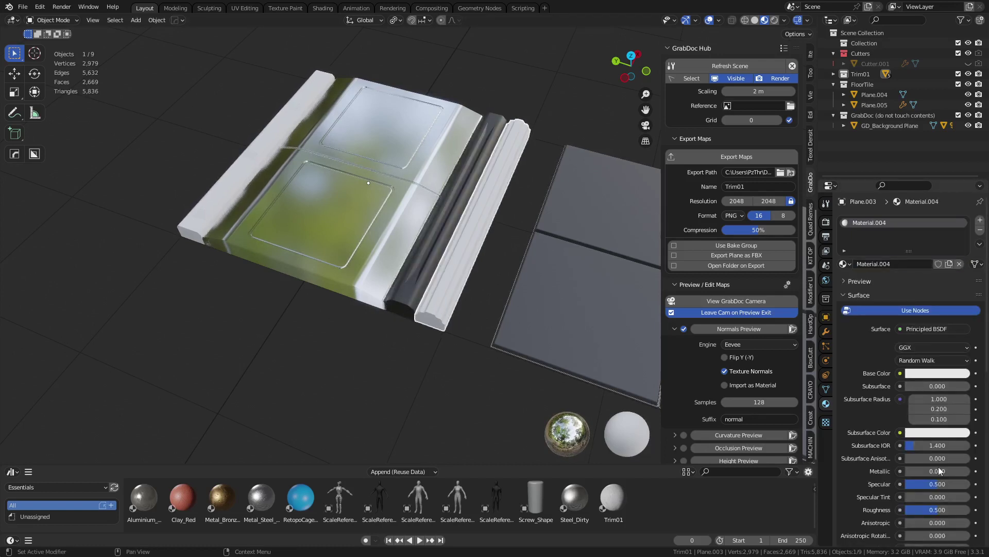
pyautogui.click(928, 373)
pyautogui.moveTo(922, 347); pyautogui.dragTo(899, 347)
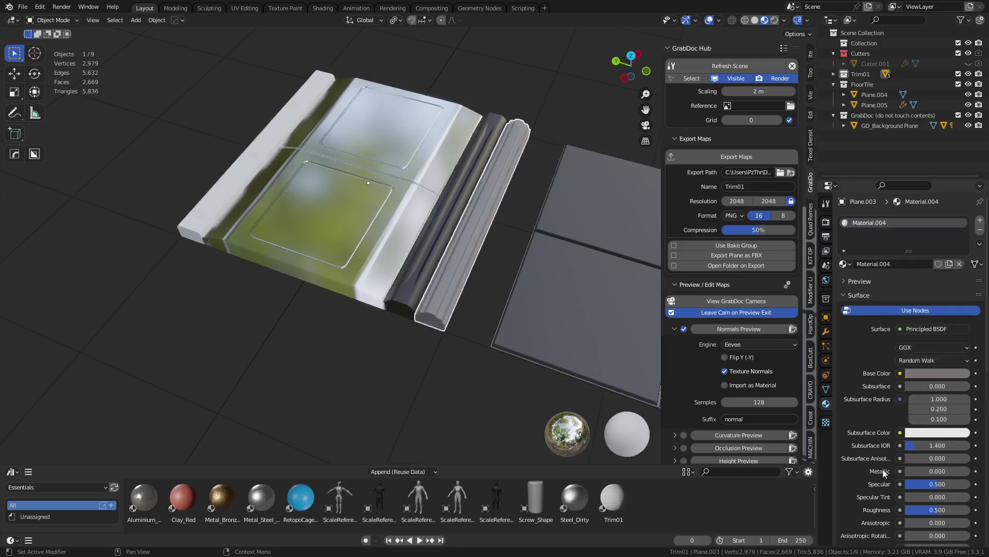
pyautogui.scroll(-4, 871, 466)
pyautogui.moveTo(914, 388); pyautogui.dragTo(970, 389)
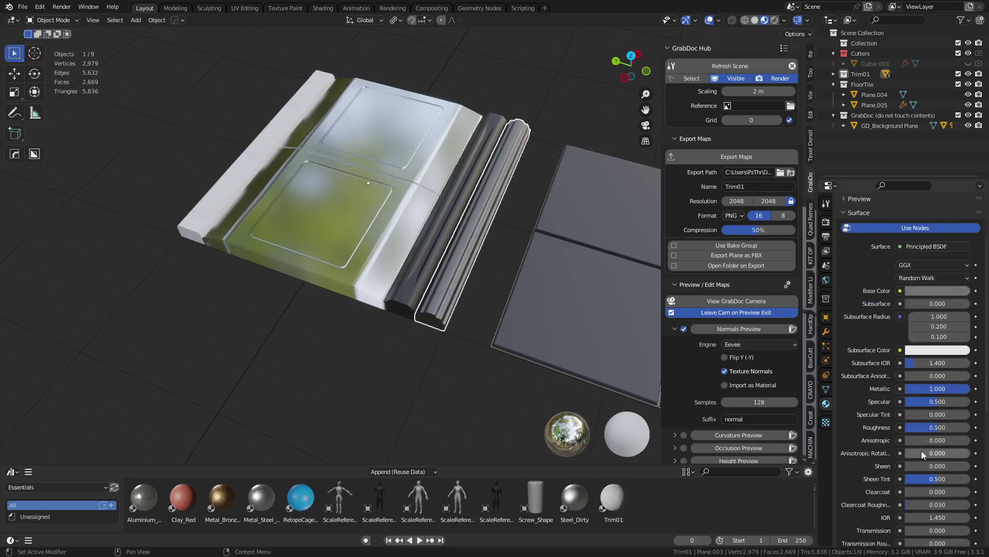
pyautogui.moveTo(933, 427); pyautogui.dragTo(918, 427)
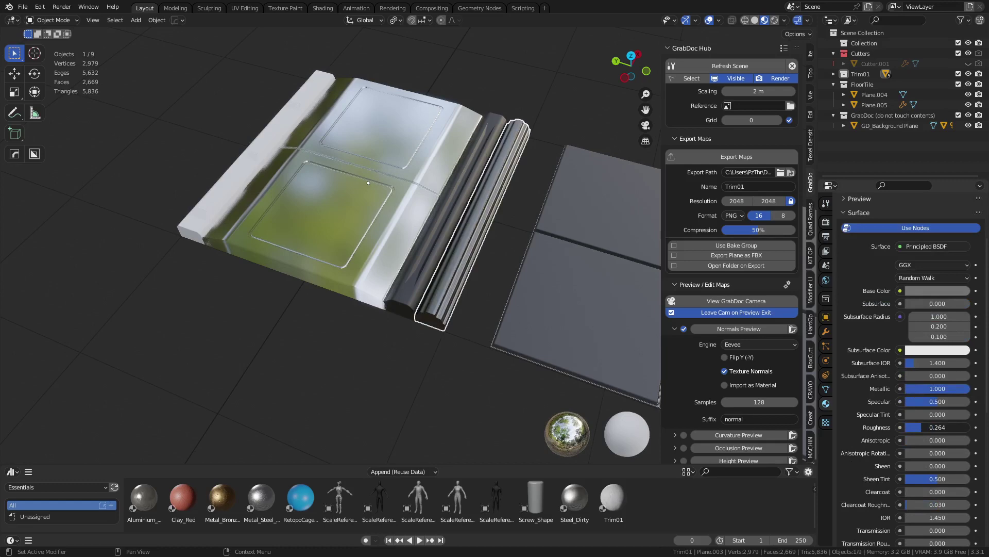
pyautogui.click(388, 407)
pyautogui.moveTo(388, 407); pyautogui.dragTo(452, 398, button='middle')
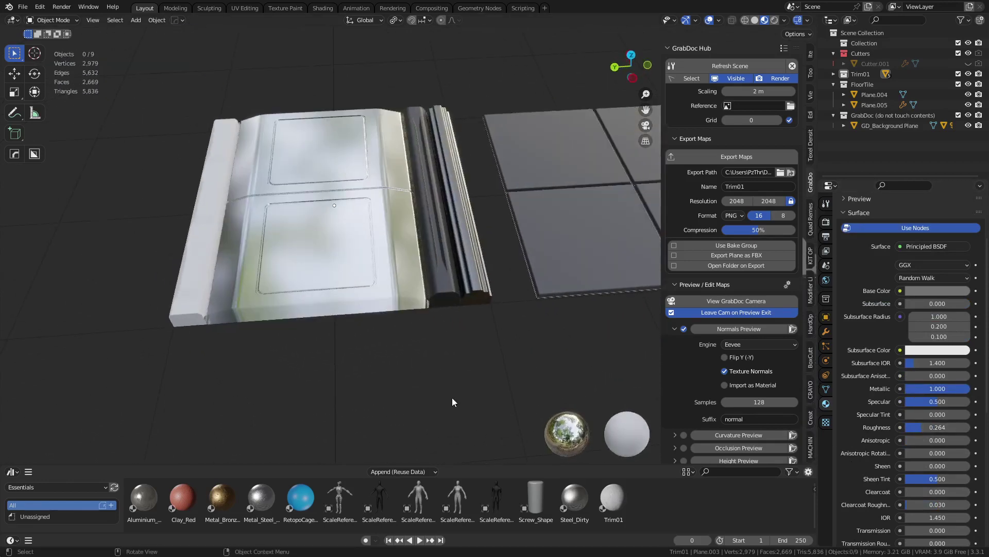
pyautogui.scroll(3, 438, 388)
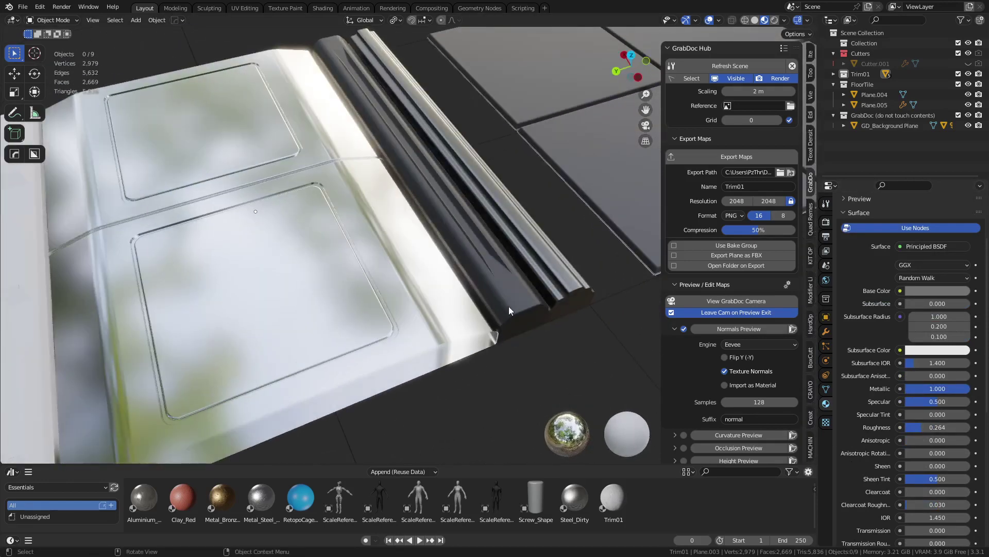
pyautogui.click(478, 304)
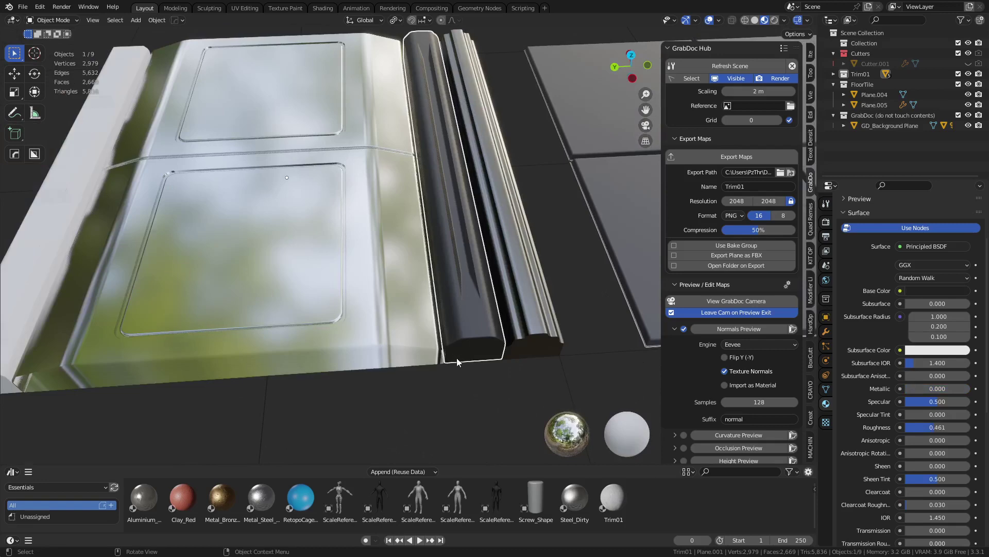
pyautogui.click(459, 384)
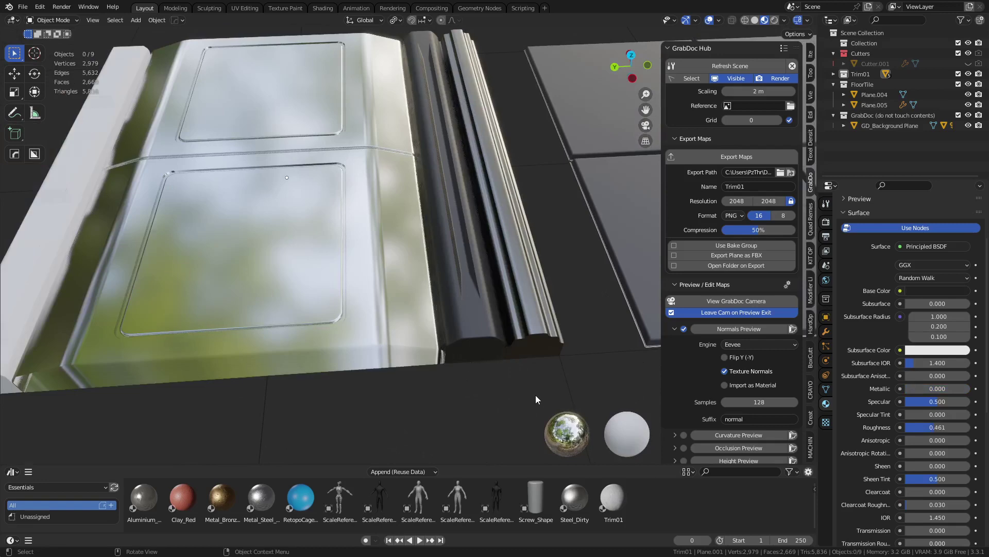
# Step: Give the notched trim strip along the main panel's edge a new material with metallic 1.000 and roughness about 0.067
pyautogui.moveTo(441, 361); pyautogui.dragTo(497, 289, button='middle')
pyautogui.scroll(-1, 360, 285)
pyautogui.click(372, 287)
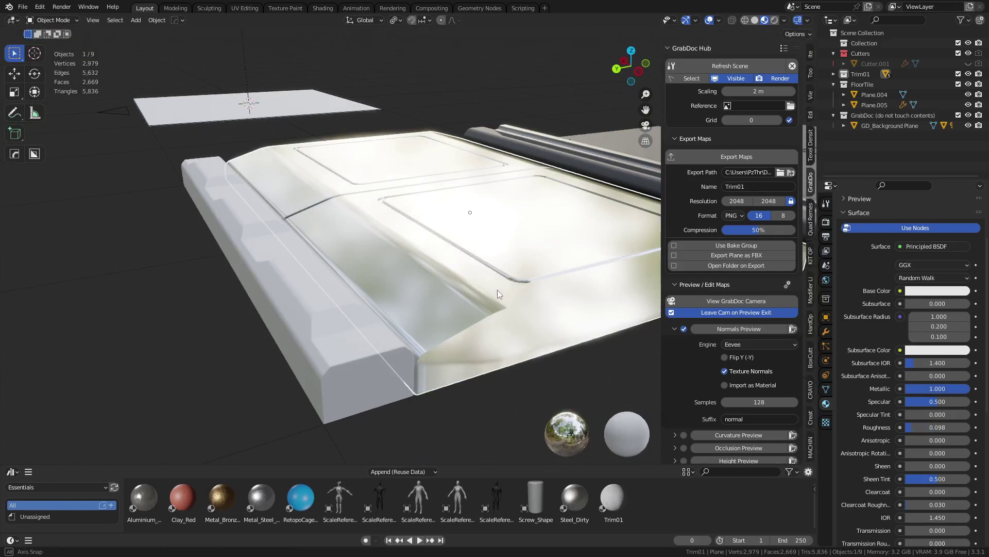
pyautogui.click(317, 343)
pyautogui.click(903, 267)
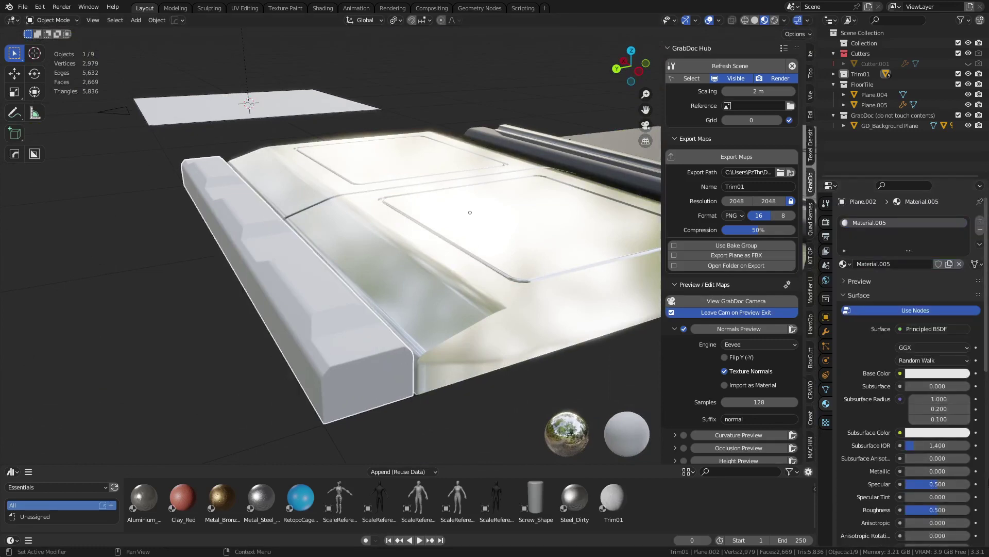
pyautogui.moveTo(929, 475); pyautogui.dragTo(970, 473)
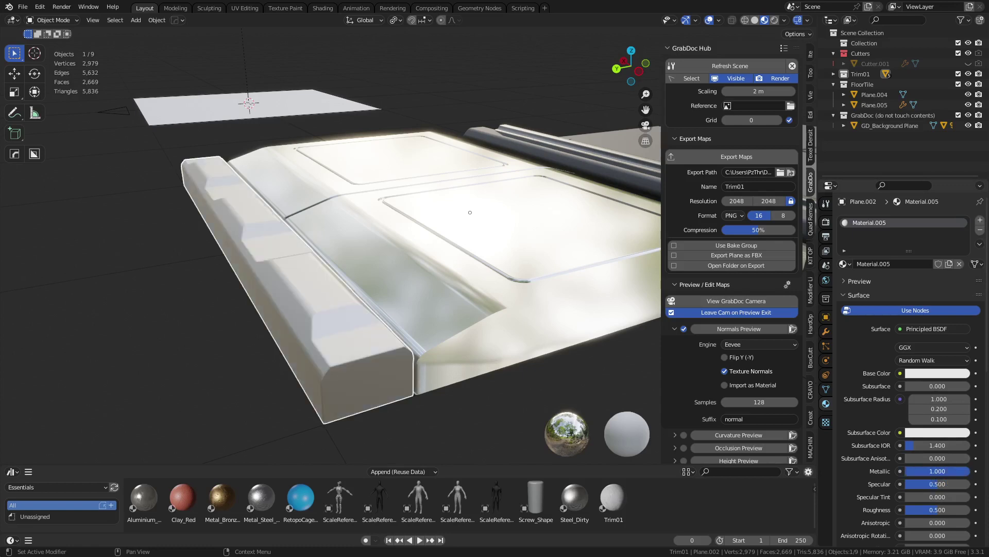
pyautogui.moveTo(942, 510); pyautogui.dragTo(910, 510)
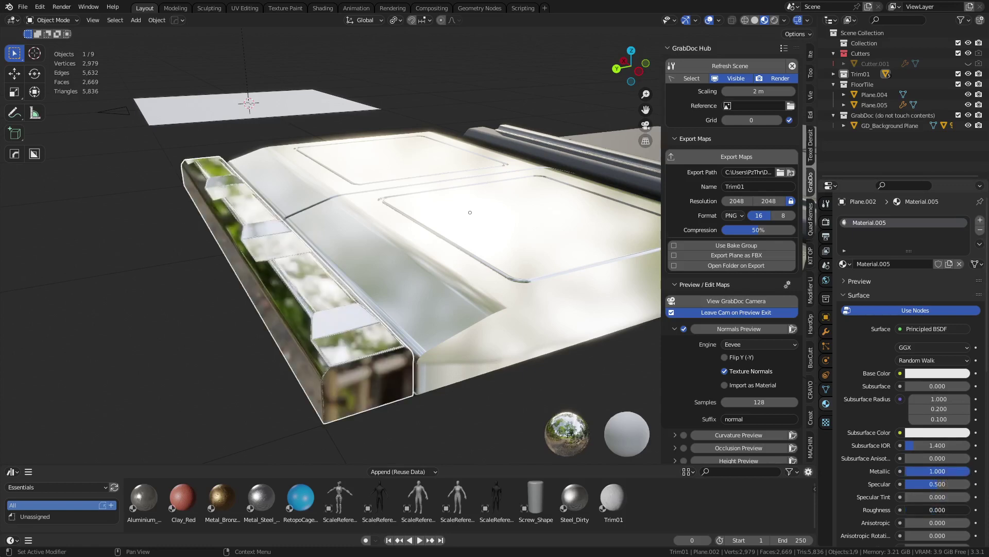
# Step: Darken the notched strip's base color to mid-grey and set its metallic to 0.000 and roughness to about 0.524
pyautogui.scroll(-3, 416, 328)
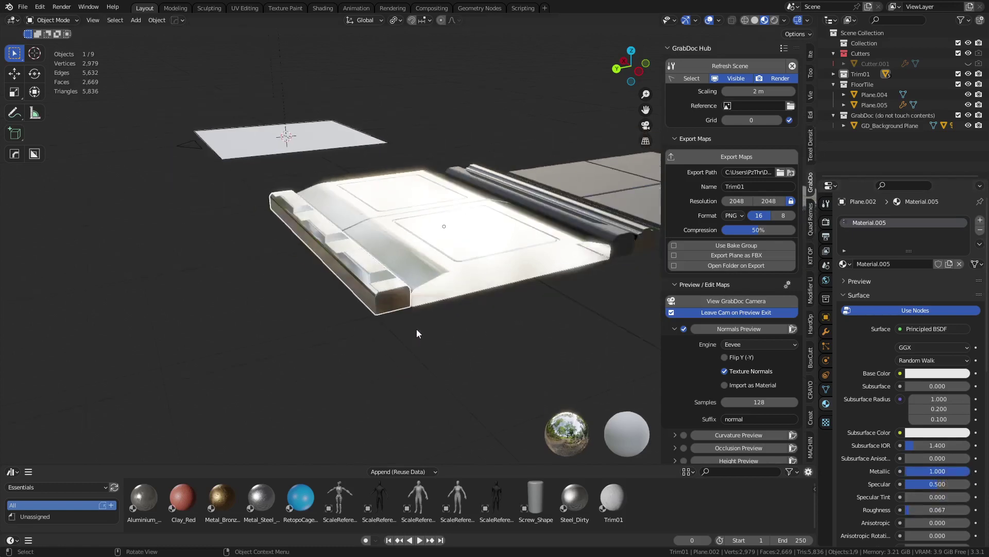
pyautogui.keyDown('alt'); pyautogui.moveTo(416, 329); pyautogui.dragTo(406, 371, button='middle'); pyautogui.keyUp('alt')
pyautogui.keyDown('shift'); pyautogui.moveTo(495, 333); pyautogui.dragTo(399, 427, button='middle'); pyautogui.keyUp('shift')
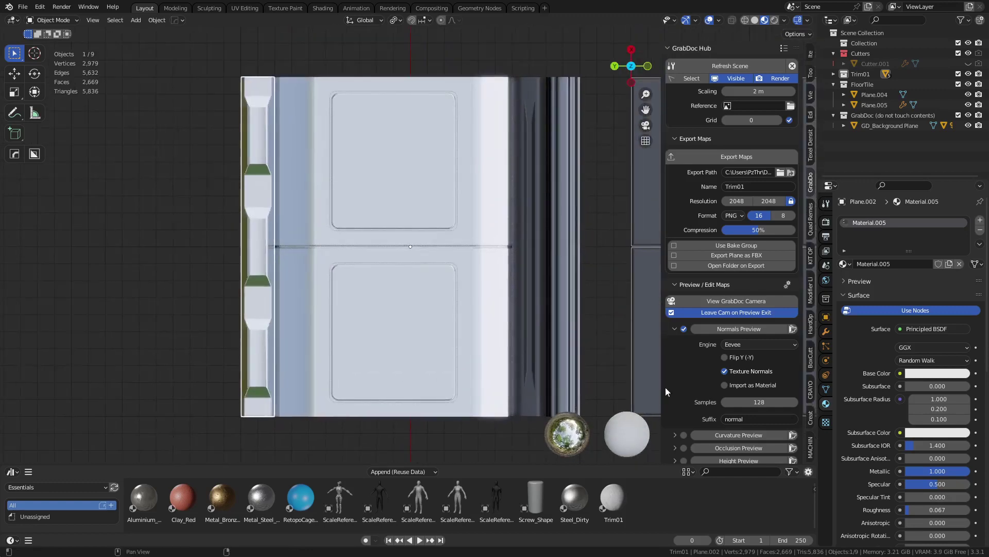
pyautogui.click(937, 373)
pyautogui.moveTo(898, 273); pyautogui.dragTo(880, 267)
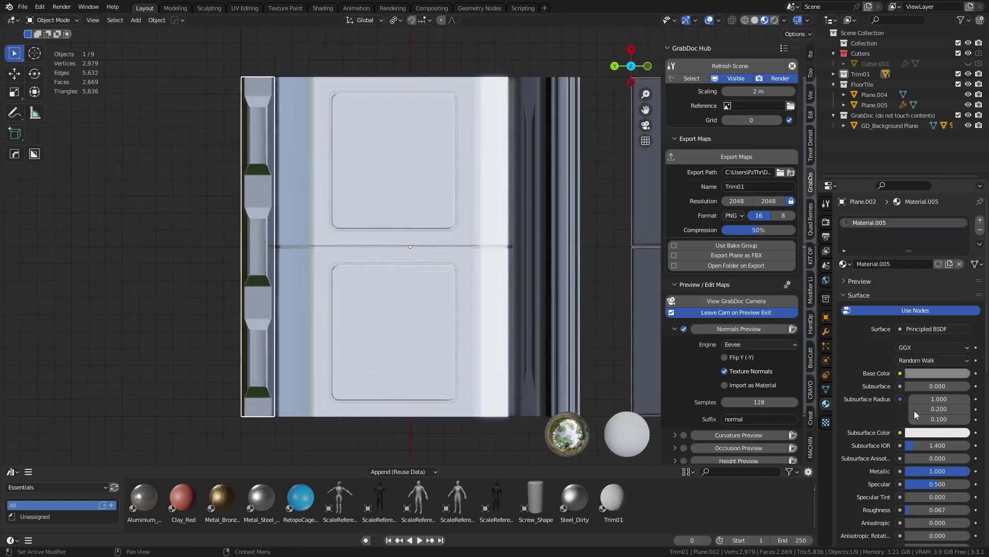
pyautogui.moveTo(946, 474); pyautogui.dragTo(880, 474)
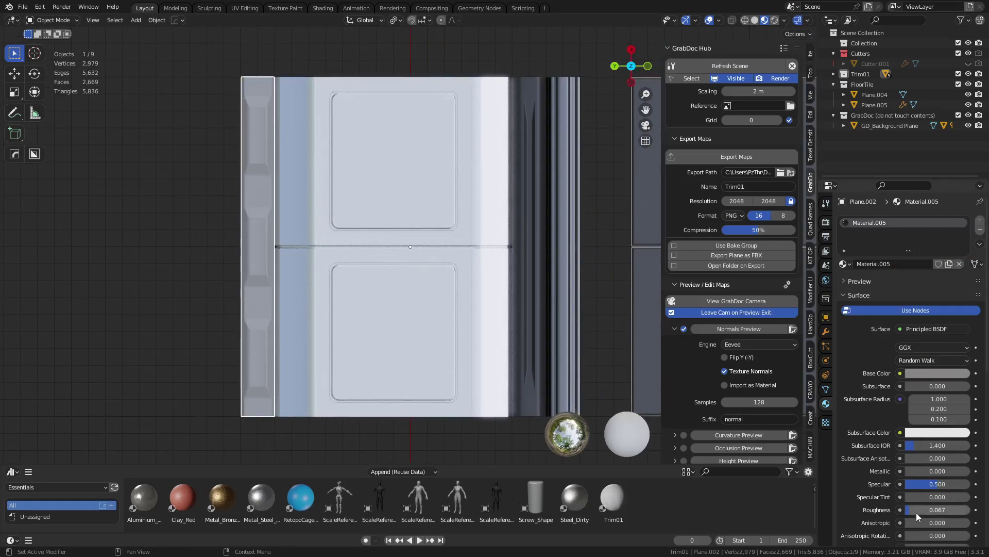
pyautogui.moveTo(915, 510); pyautogui.dragTo(938, 510)
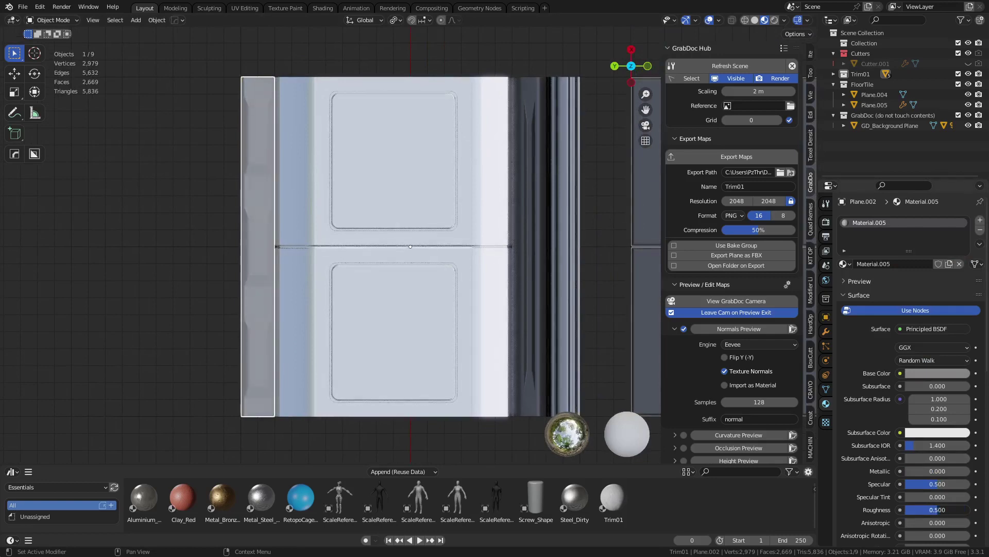
pyautogui.click(132, 246)
# Step: Apply the Aluminium_Oxidized material from the asset library to the notched trim strip
pyautogui.scroll(-4, 236, 270)
pyautogui.moveTo(433, 270); pyautogui.dragTo(392, 212, button='middle')
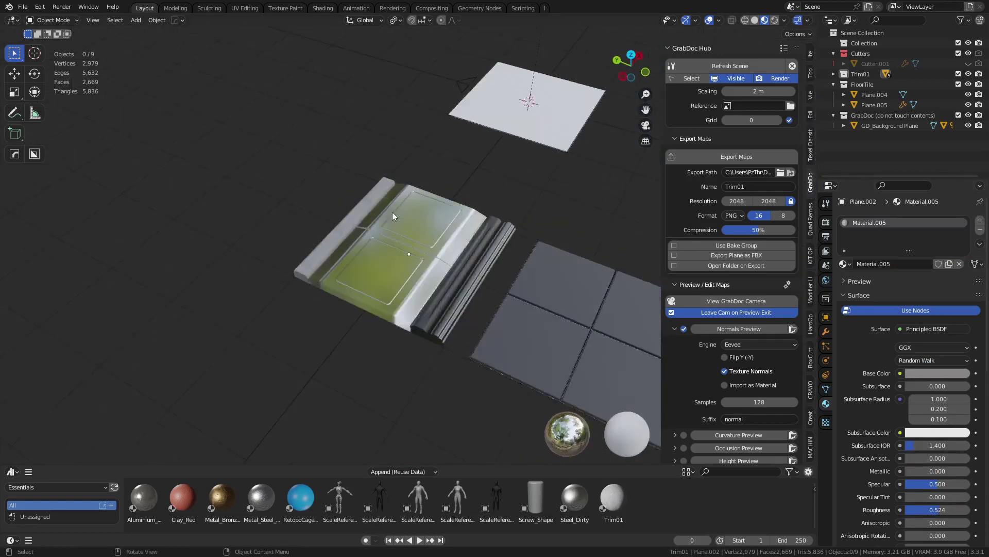
pyautogui.scroll(3, 392, 212)
pyautogui.moveTo(517, 356); pyautogui.dragTo(431, 300, button='middle')
pyautogui.click(436, 305)
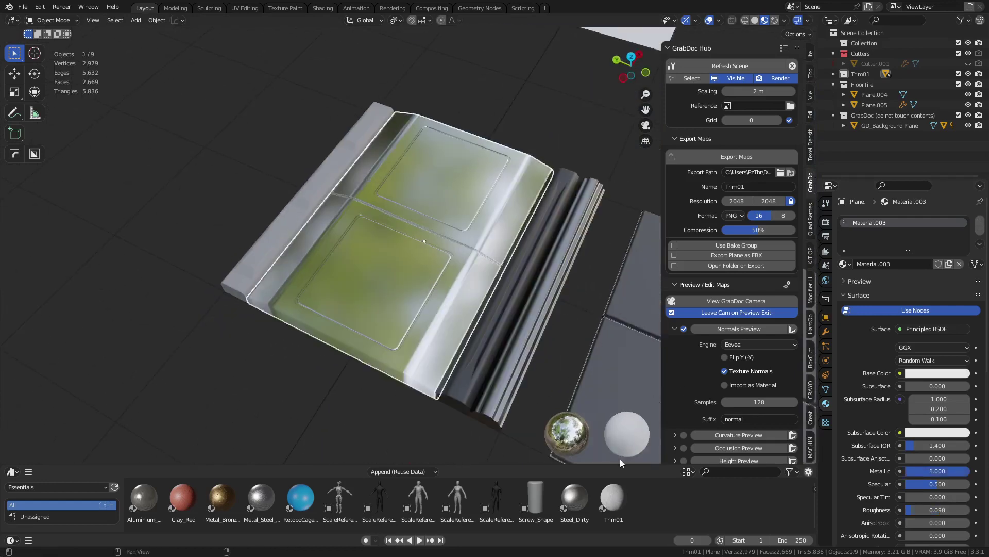
pyautogui.moveTo(549, 354); pyautogui.dragTo(379, 419, button='middle')
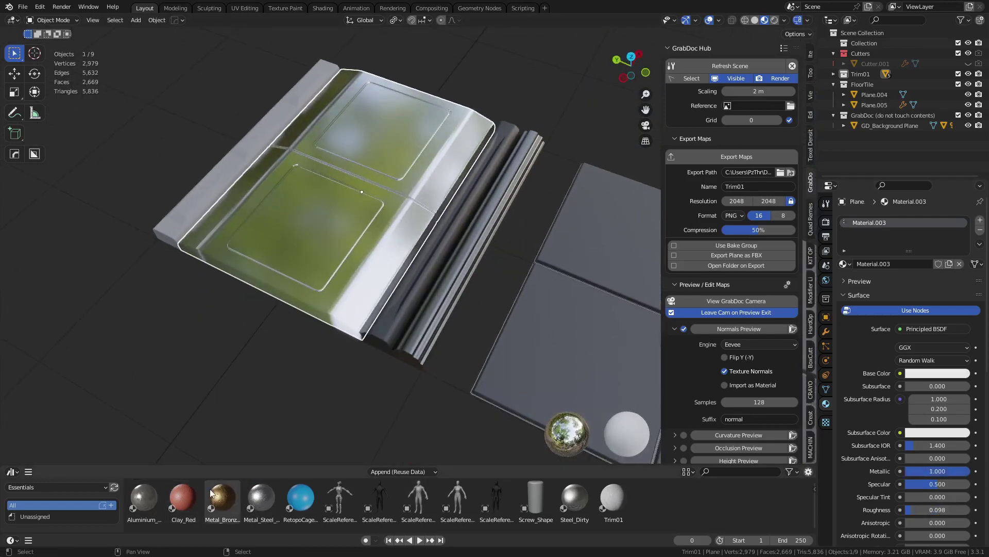
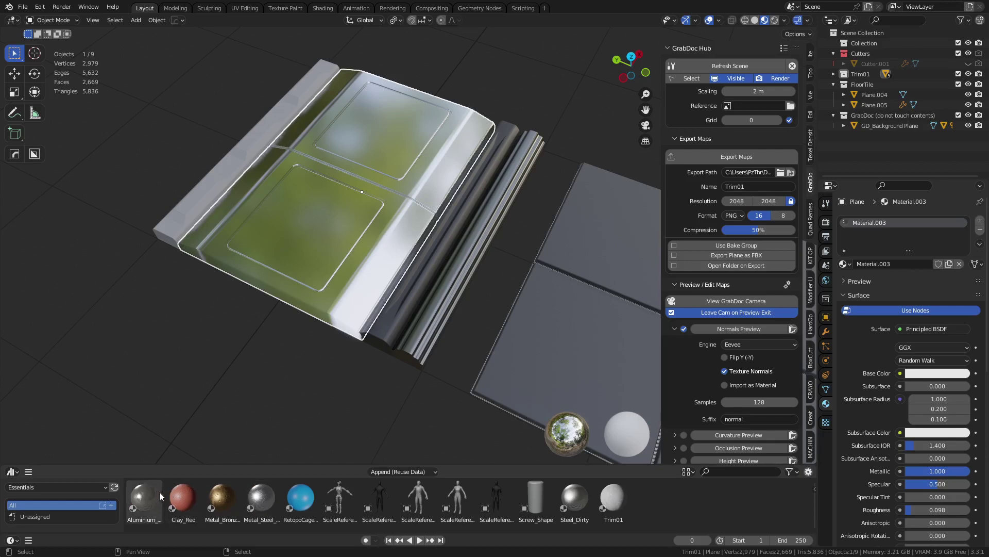
pyautogui.moveTo(145, 497); pyautogui.dragTo(181, 233)
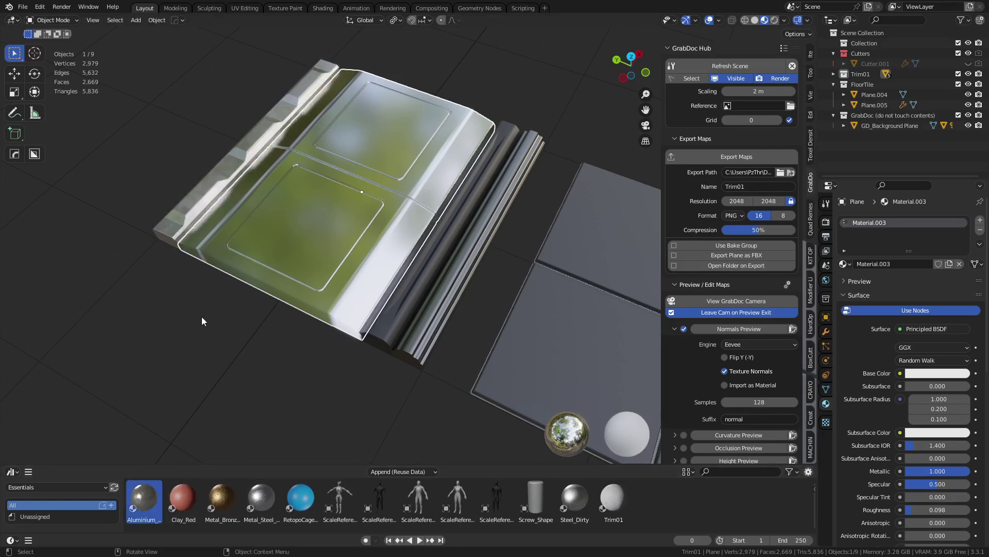
pyautogui.moveTo(202, 316); pyautogui.dragTo(471, 292, button='middle')
pyautogui.scroll(3, 240, 338)
pyautogui.scroll(4, 471, 293)
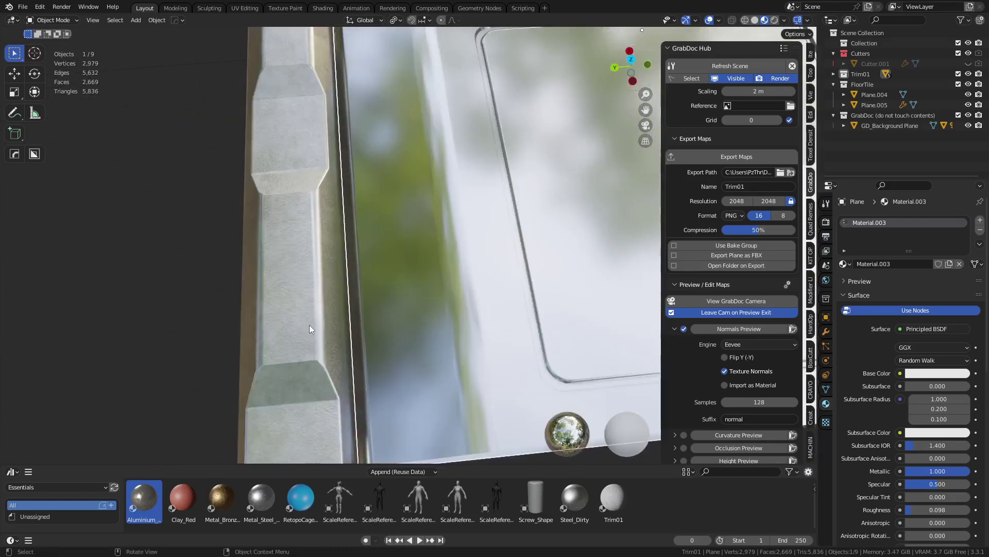
# Step: Open the notched strip's Aluminium_Oxidized material in the Shading workspace and examine its Normal, RGB Curves and Normal Map nodes
pyautogui.click(309, 325)
pyautogui.moveTo(433, 334); pyautogui.dragTo(458, 339, button='middle')
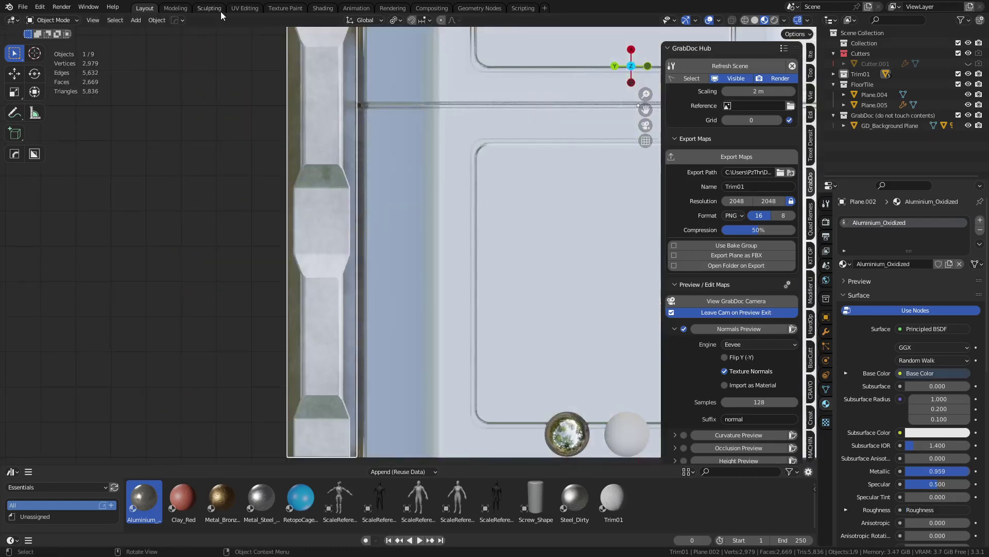
pyautogui.click(323, 8)
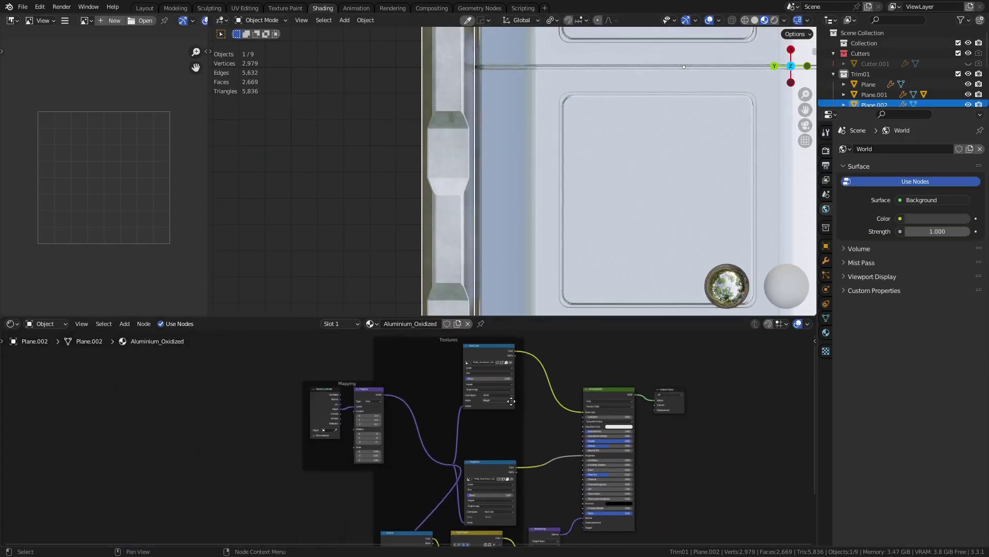
pyautogui.scroll(6, 462, 367)
pyautogui.moveTo(445, 441); pyautogui.dragTo(436, 421, button='middle')
pyautogui.moveTo(426, 373); pyautogui.dragTo(402, 427, button='middle')
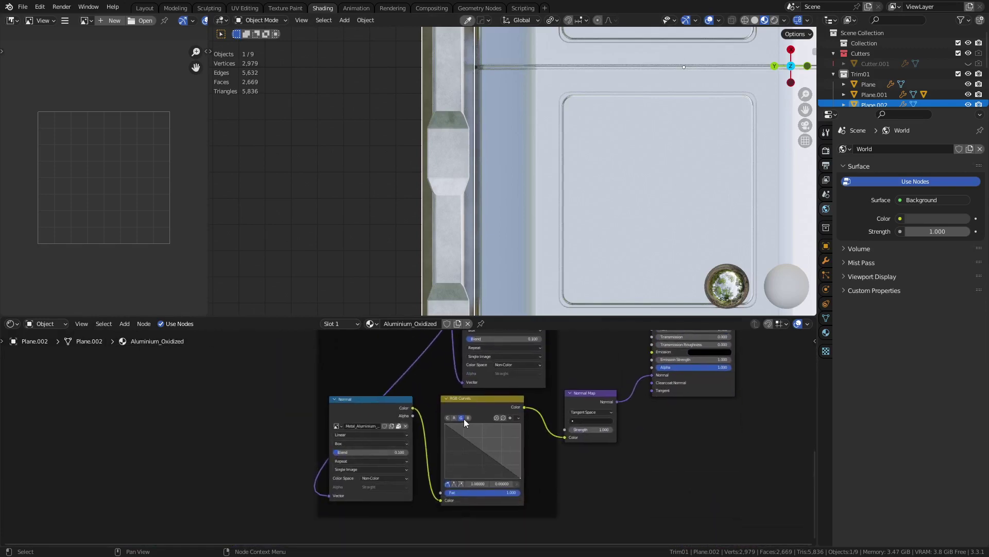
pyautogui.scroll(3, 510, 448)
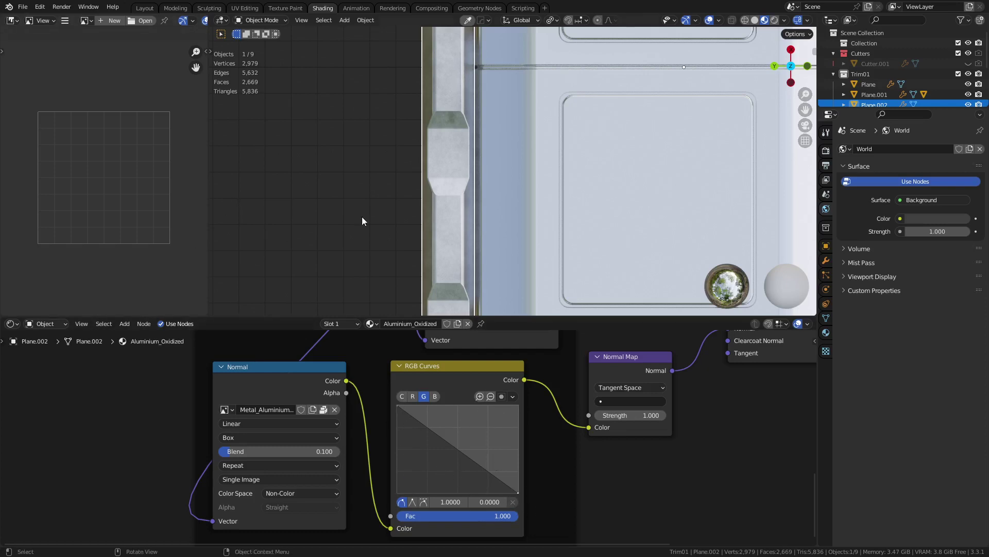
# Step: Inspect the strip's surface up close and examine the Roughness texture feeding the Principled BSDF
pyautogui.moveTo(362, 215); pyautogui.dragTo(343, 258, button='middle')
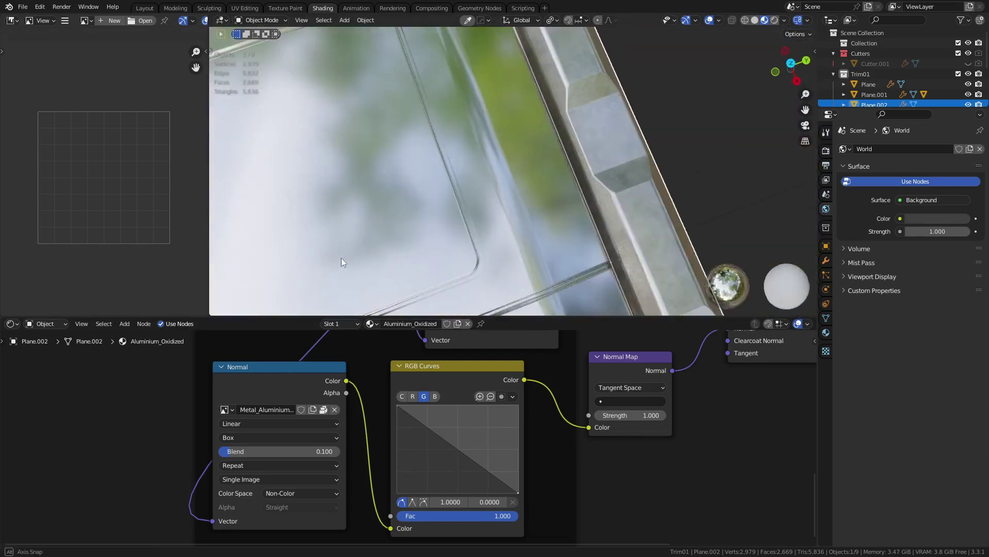
pyautogui.moveTo(507, 279); pyautogui.dragTo(548, 119, button='middle')
pyautogui.scroll(-4, 362, 397)
pyautogui.moveTo(393, 390); pyautogui.dragTo(519, 544, button='middle')
pyautogui.moveTo(573, 372); pyautogui.dragTo(626, 423, button='middle')
pyautogui.moveTo(630, 470); pyautogui.dragTo(501, 406, button='middle')
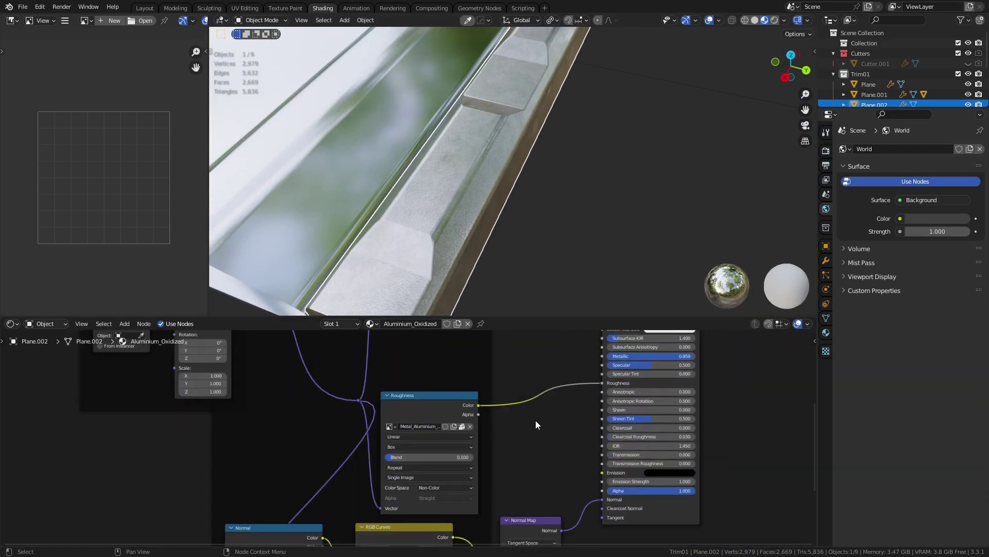
pyautogui.click(423, 396)
pyautogui.moveTo(421, 394); pyautogui.dragTo(423, 359)
pyautogui.scroll(1, 422, 360)
pyautogui.moveTo(533, 400); pyautogui.dragTo(608, 541, button='middle')
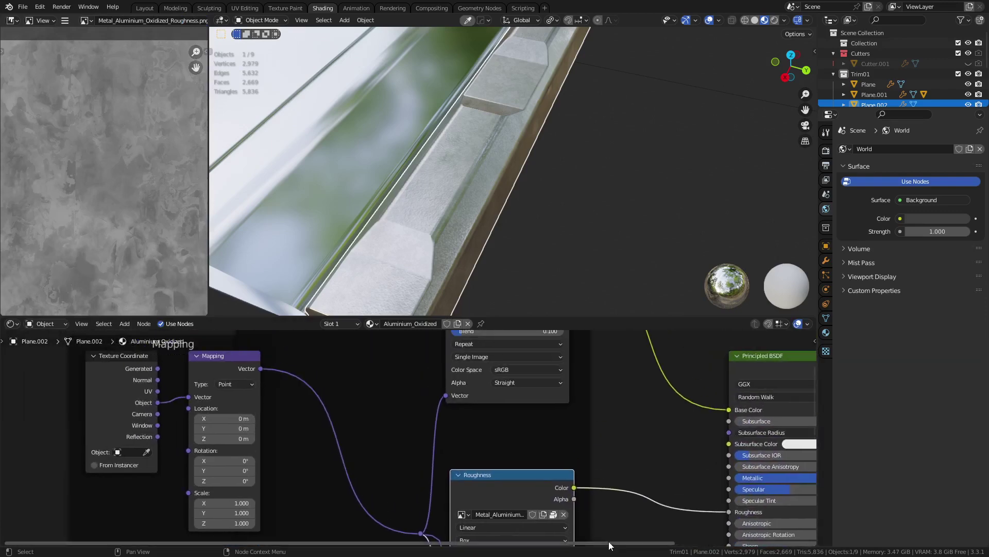
pyautogui.scroll(-1, 431, 428)
pyautogui.scroll(-1, 348, 415)
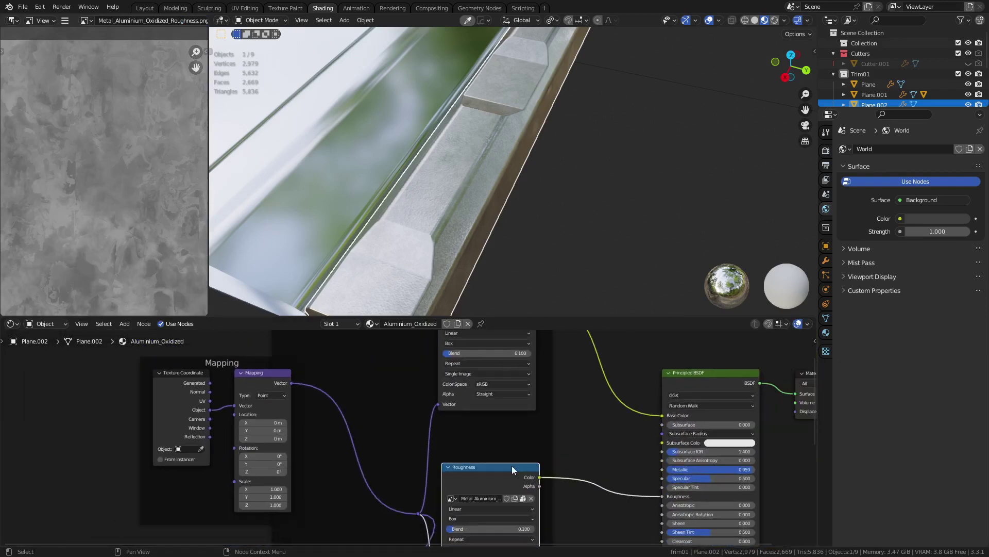
# Step: Examine the Texture Coordinate and Mapping nodes of the Aluminium_Oxidized material, including the object coordinates and scale values
pyautogui.moveTo(339, 389); pyautogui.dragTo(583, 360, button='middle')
pyautogui.scroll(4, 405, 431)
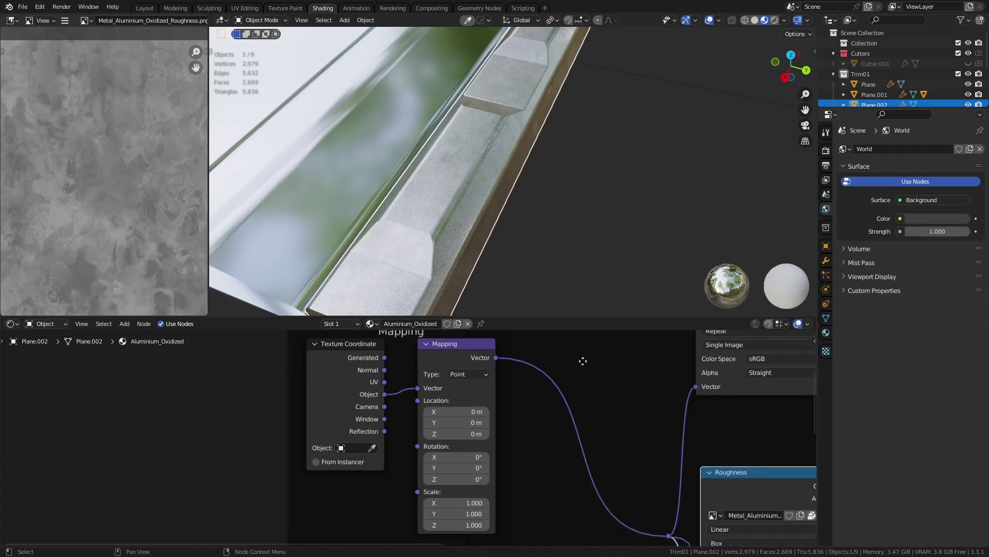
pyautogui.scroll(7, 428, 391)
pyautogui.moveTo(393, 394); pyautogui.dragTo(371, 469, button='middle')
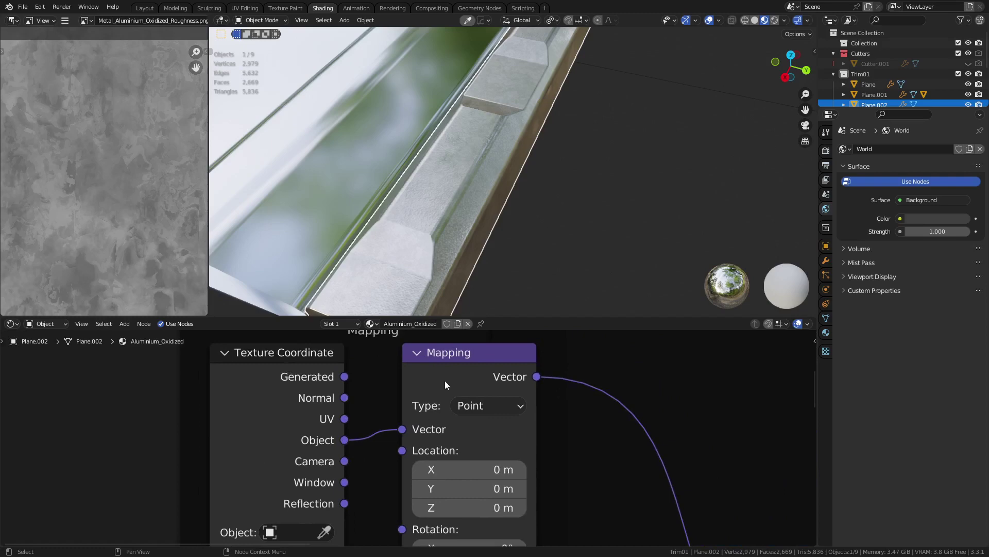
pyautogui.scroll(-6, 456, 433)
pyautogui.moveTo(555, 512); pyautogui.dragTo(532, 381, button='middle')
pyautogui.scroll(3, 446, 438)
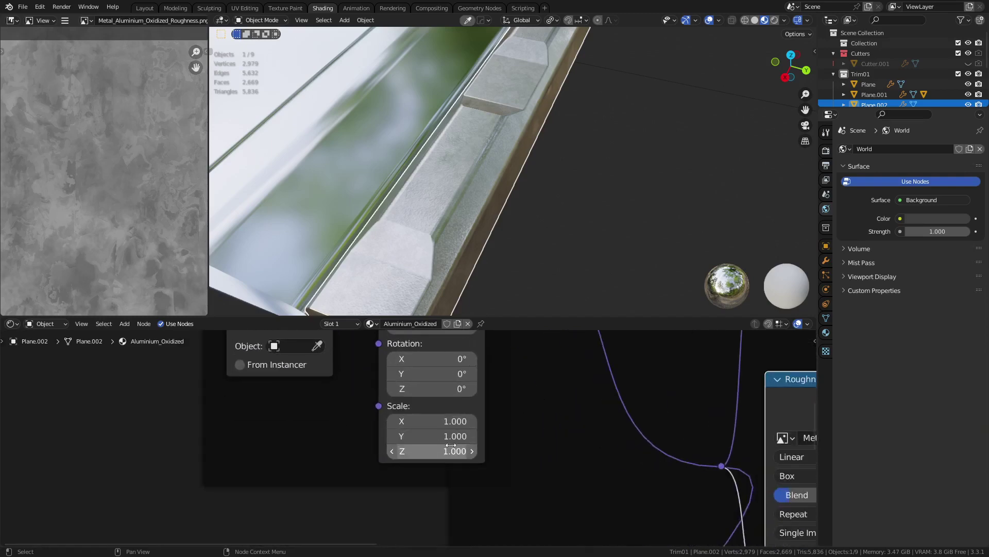
pyautogui.scroll(-2, 441, 431)
# Step: Try stretching the notched strip along the global X axis to test how its texture mapping responds
pyautogui.scroll(-5, 453, 223)
pyautogui.moveTo(452, 223); pyautogui.dragTo(488, 165, button='middle')
pyautogui.press('s')
pyautogui.press('x')
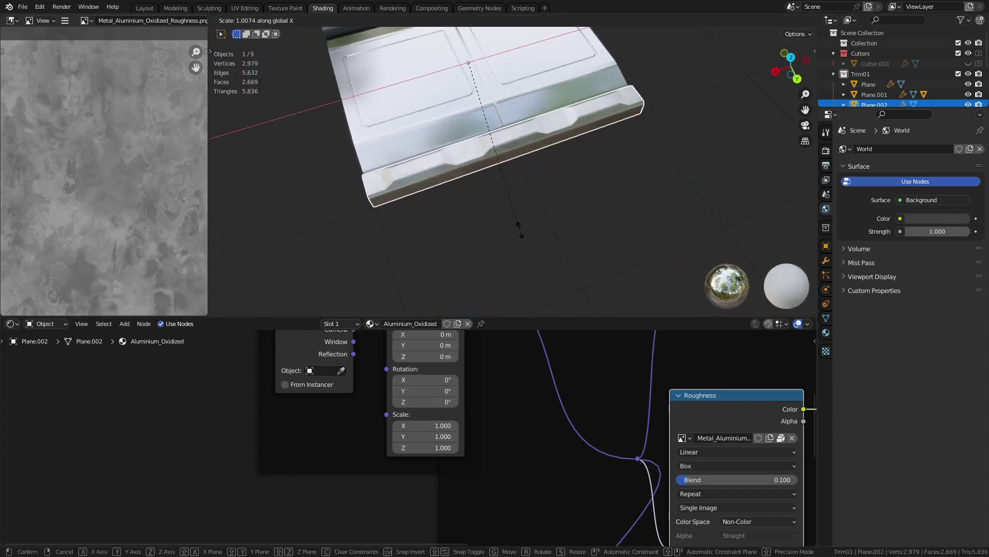
pyautogui.click(538, 240)
pyautogui.scroll(3, 525, 231)
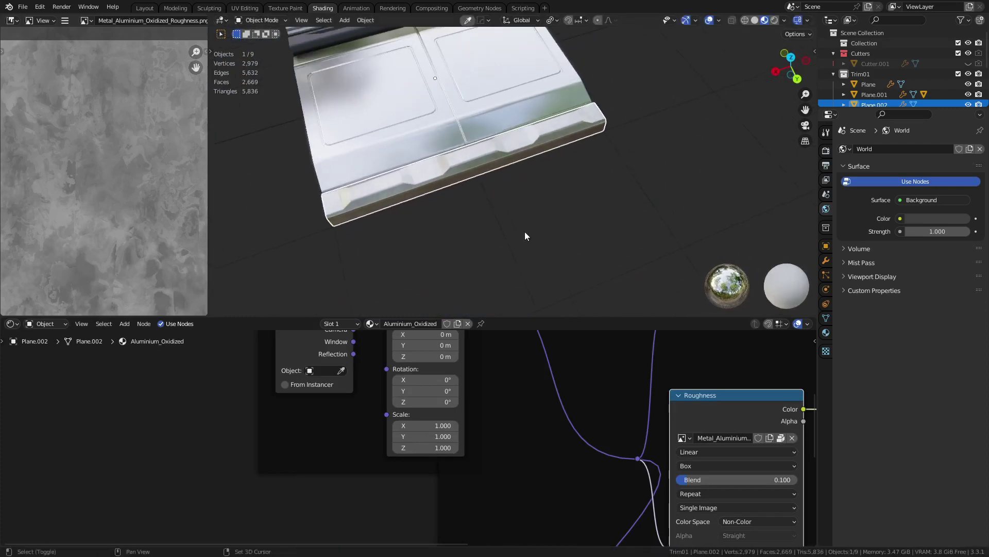
pyautogui.moveTo(507, 264); pyautogui.dragTo(532, 217, button='middle')
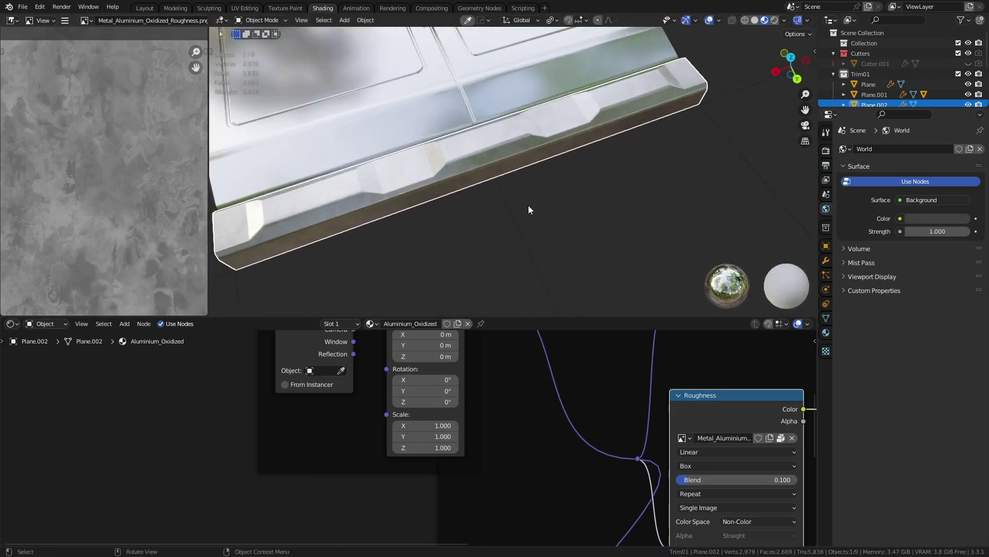
pyautogui.press('s')
pyautogui.press('x')
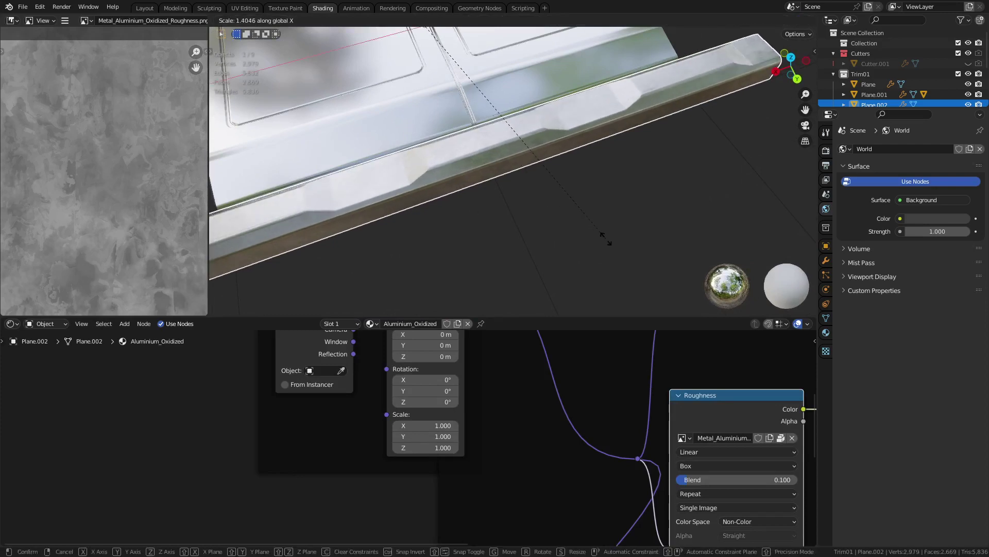
pyautogui.click(529, 210)
pyautogui.scroll(-3, 523, 180)
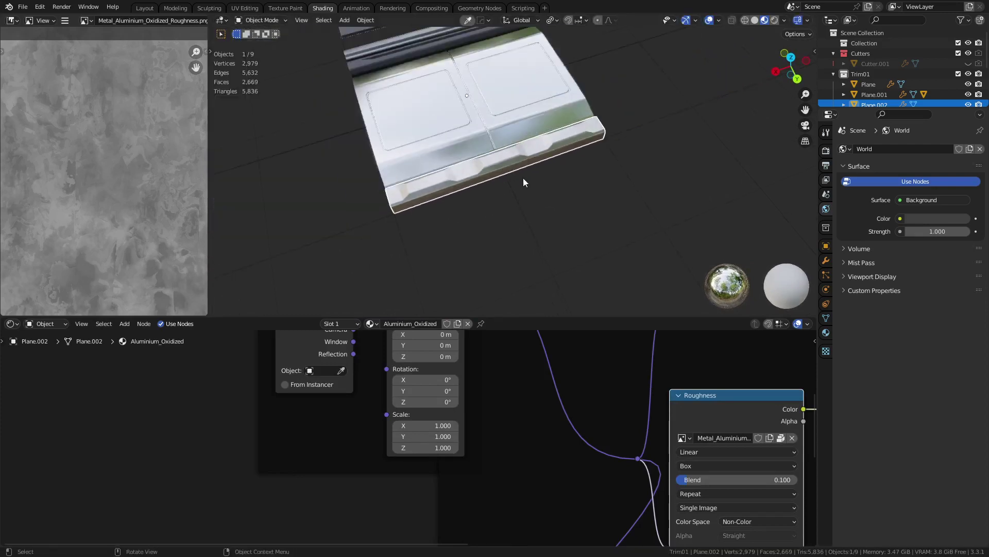
# Step: Snap the 3D cursor to the notched strip's origin and add an empty there
pyautogui.keyDown('shift'); pyautogui.moveTo(524, 178); pyautogui.dragTo(524, 184, button='middle'); pyautogui.keyUp('shift')
pyautogui.hotkey('shift', 's')
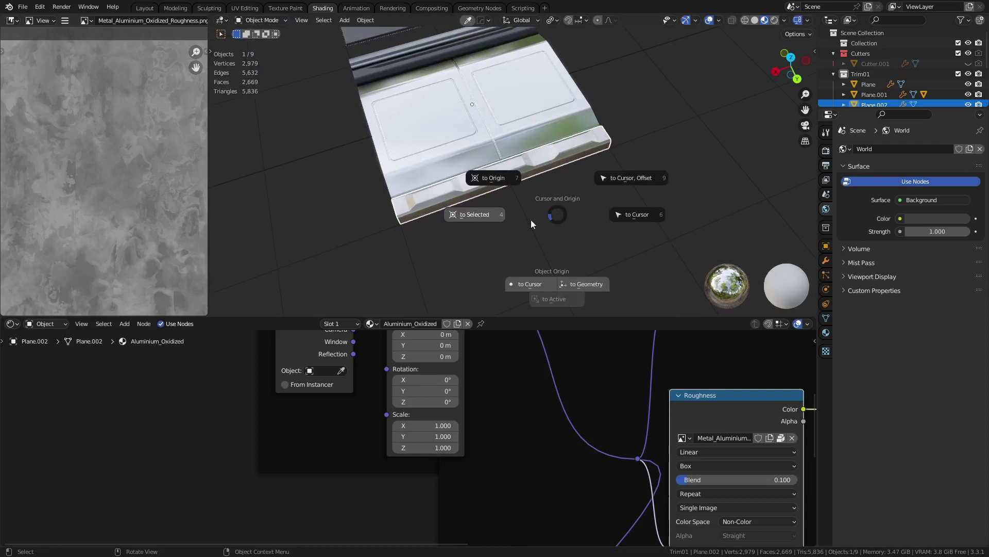
pyautogui.click(493, 217)
pyautogui.hotkey('shift', 'a')
pyautogui.moveTo(548, 287)
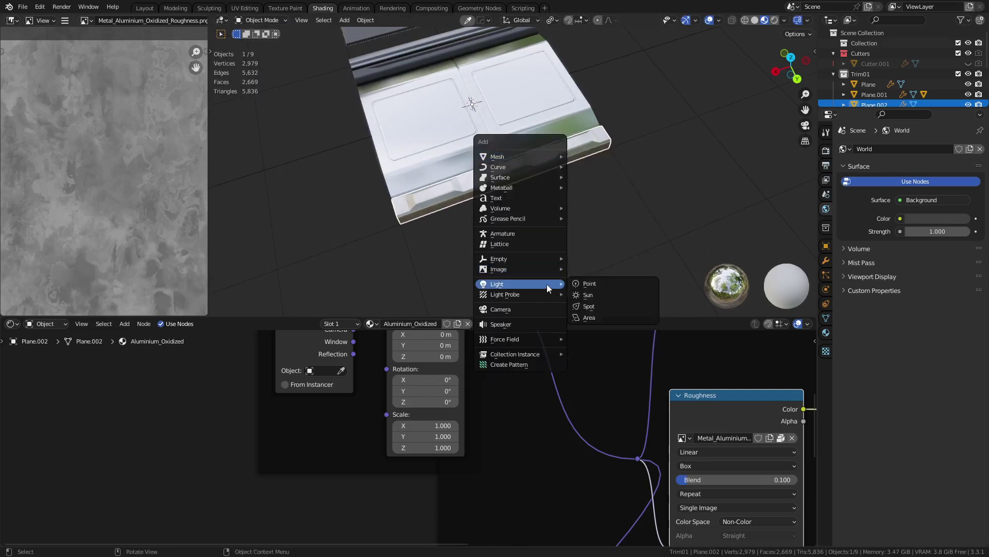
pyautogui.moveTo(532, 259)
pyautogui.click(601, 258)
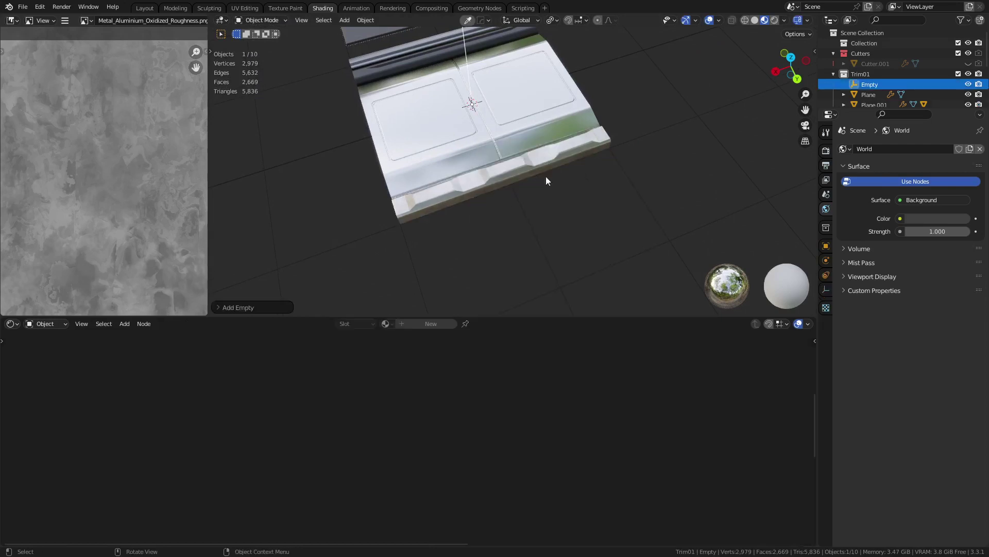
# Step: Set the Texture Coordinate node's object to Empty in the notched strip's Aluminium_Oxidized material
pyautogui.click(506, 163)
pyautogui.click(319, 370)
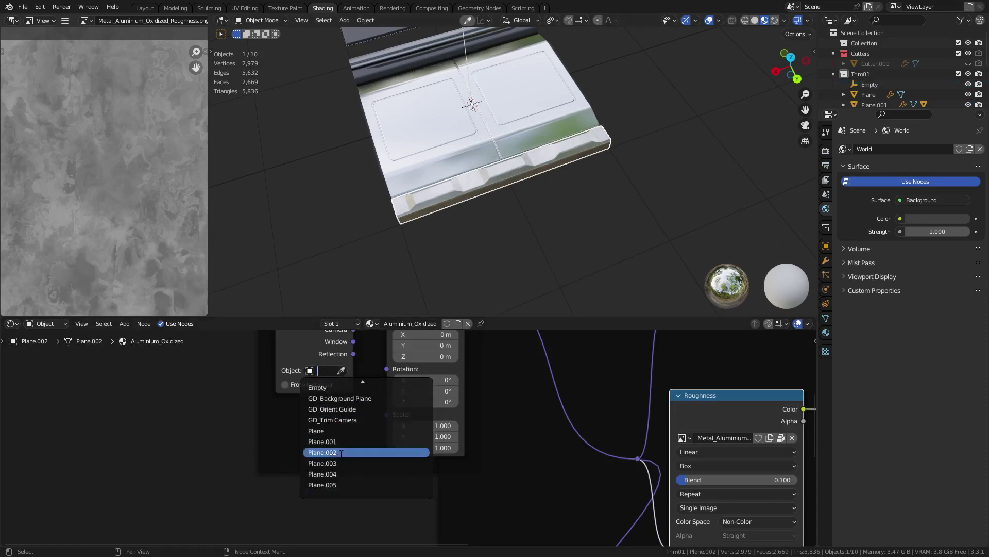
pyautogui.click(320, 409)
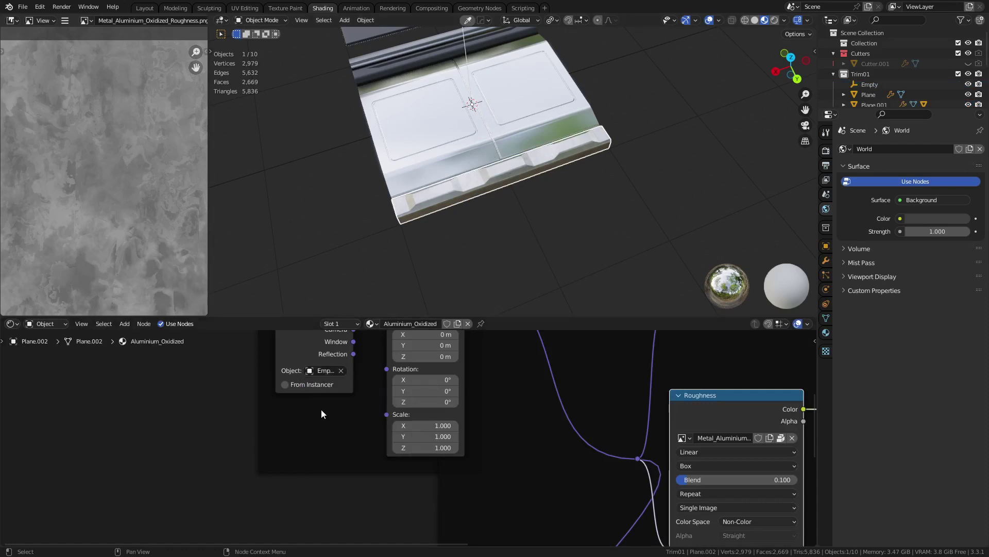
# Step: Try moving the notched strip away from the panel to test how its texture mapping follows the empty
pyautogui.scroll(5, 530, 156)
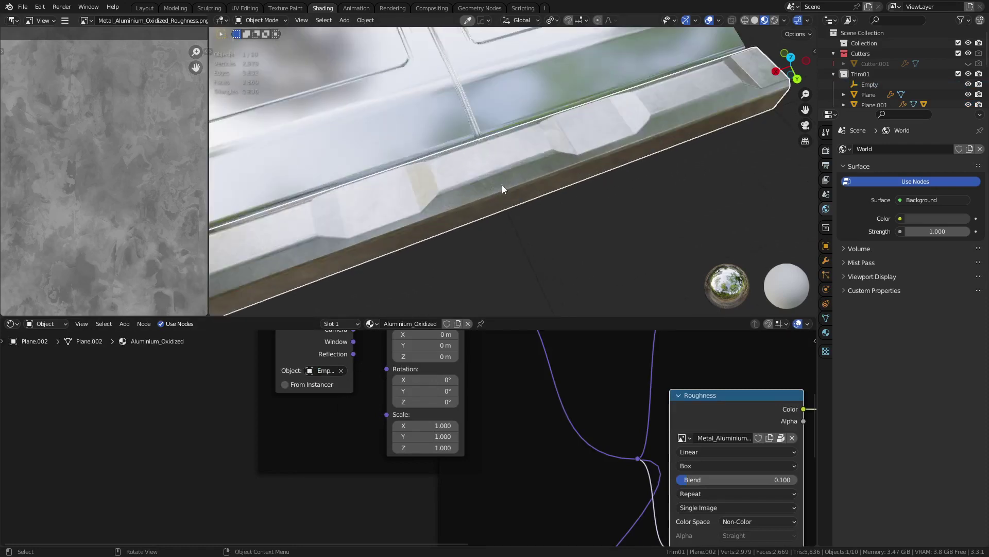
pyautogui.press('g')
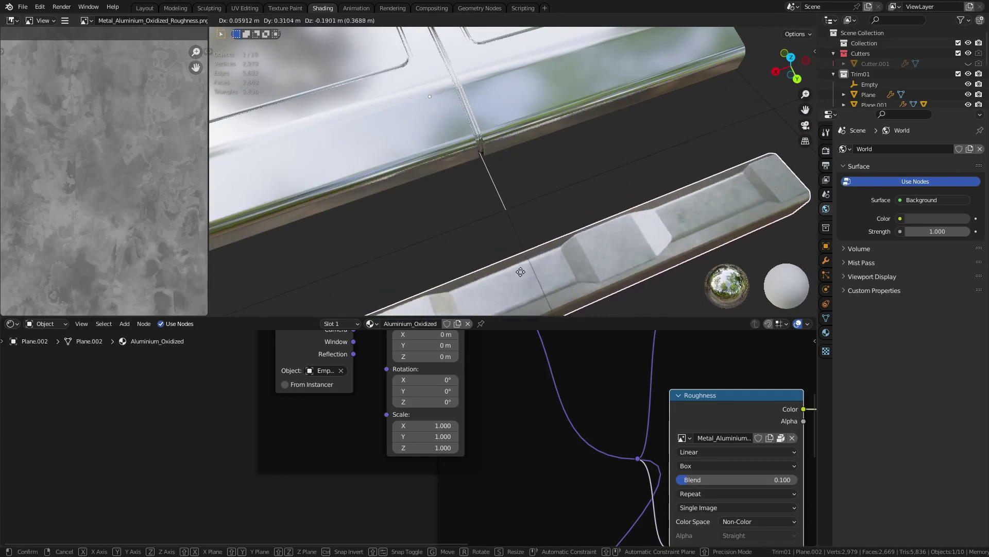
pyautogui.rightClick(558, 189)
# Step: Examine the Base Color and Roughness image texture nodes of Aluminium_Oxidized, including their Box projection and Blend settings, and their Principled BSDF connections
pyautogui.scroll(-6, 565, 406)
pyautogui.moveTo(555, 423); pyautogui.dragTo(456, 488, button='middle')
pyautogui.scroll(3, 491, 400)
pyautogui.moveTo(438, 425); pyautogui.dragTo(326, 465, button='middle')
pyautogui.scroll(6, 417, 426)
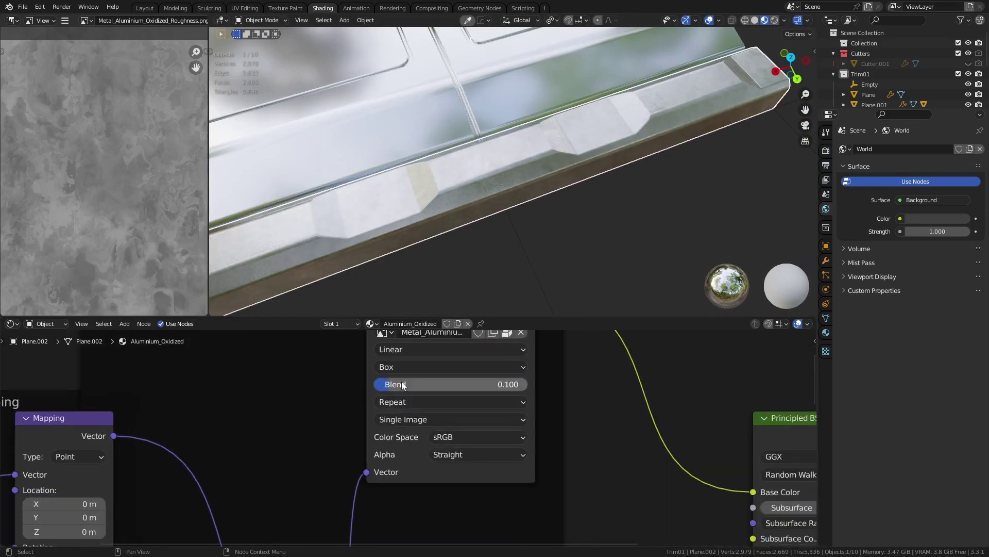
pyautogui.moveTo(298, 432); pyautogui.dragTo(282, 498, button='middle')
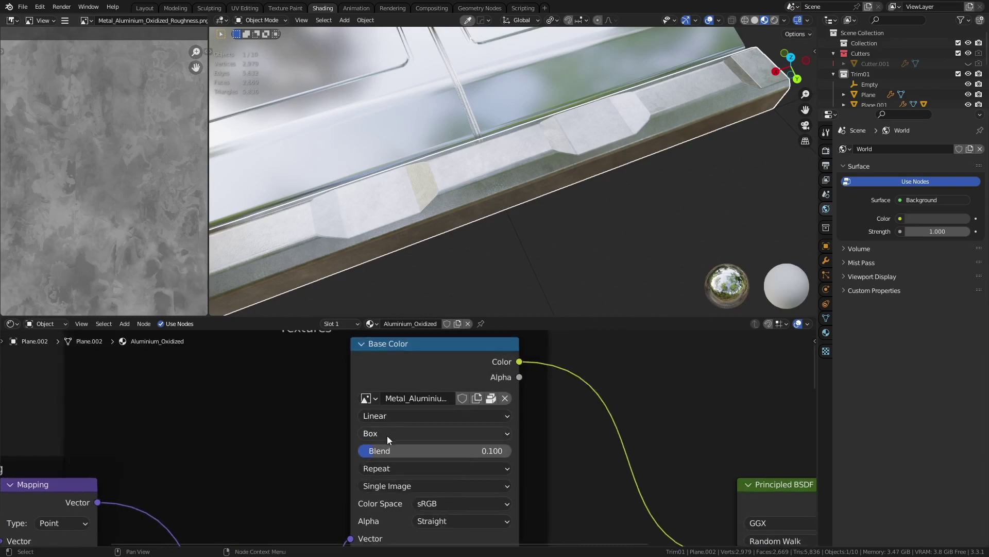
pyautogui.scroll(-6, 396, 452)
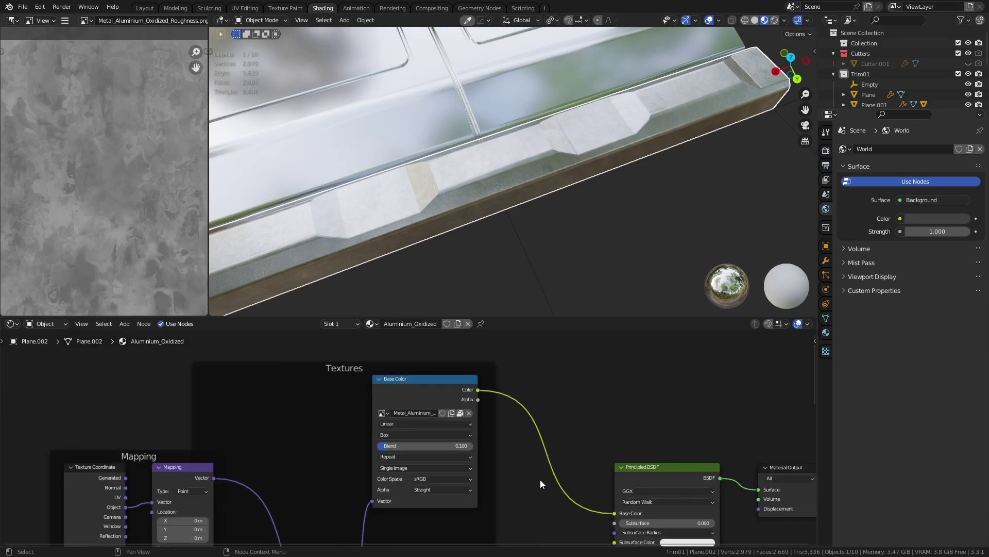
pyautogui.moveTo(540, 480); pyautogui.dragTo(548, 331, button='middle')
pyautogui.keyDown('shift'); pyautogui.moveTo(534, 516); pyautogui.dragTo(536, 442, button='middle'); pyautogui.keyUp('shift')
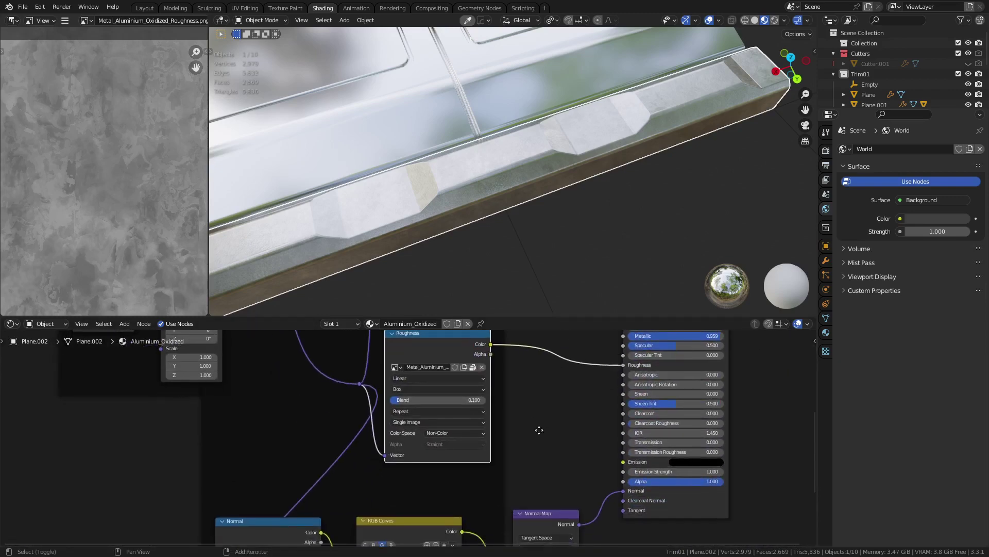
pyautogui.scroll(3, 533, 421)
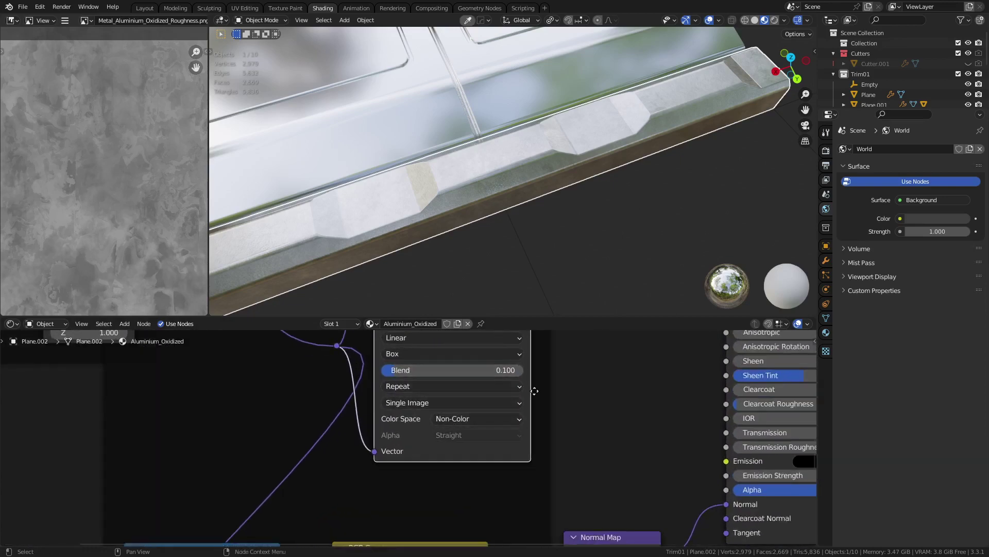
pyautogui.scroll(-1, 601, 379)
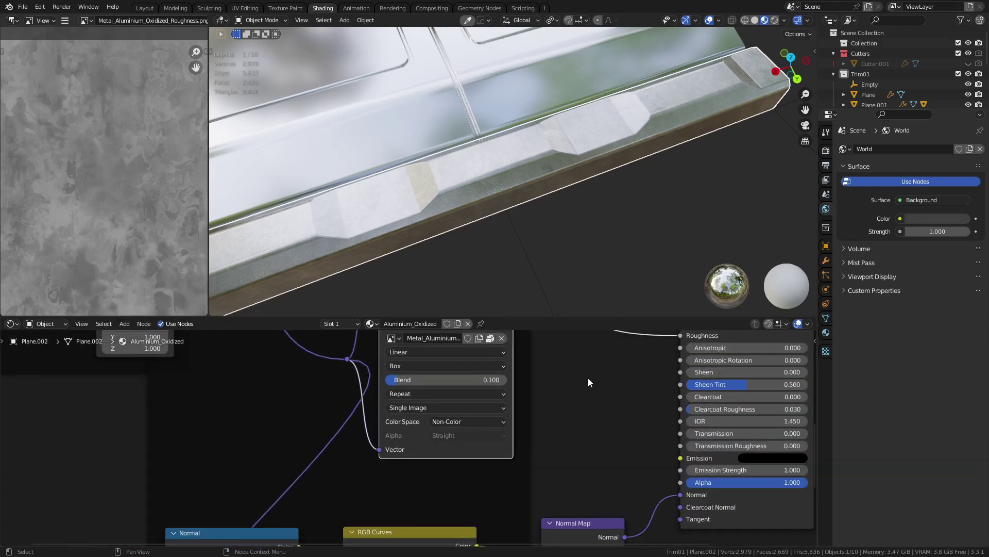
# Step: Switch to the Layout workspace, assign the Metal_Steel asset material to the wide central panel, and inspect its surface
pyautogui.moveTo(484, 243); pyautogui.dragTo(515, 185, button='middle')
pyautogui.click(143, 9)
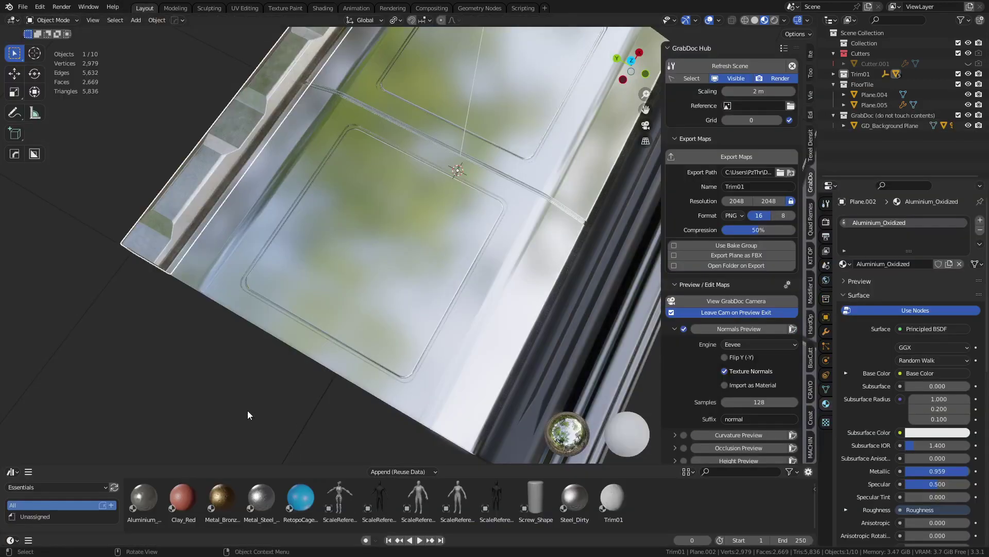
pyautogui.click(234, 410)
pyautogui.moveTo(234, 411); pyautogui.dragTo(309, 368, button='middle')
pyautogui.click(266, 203)
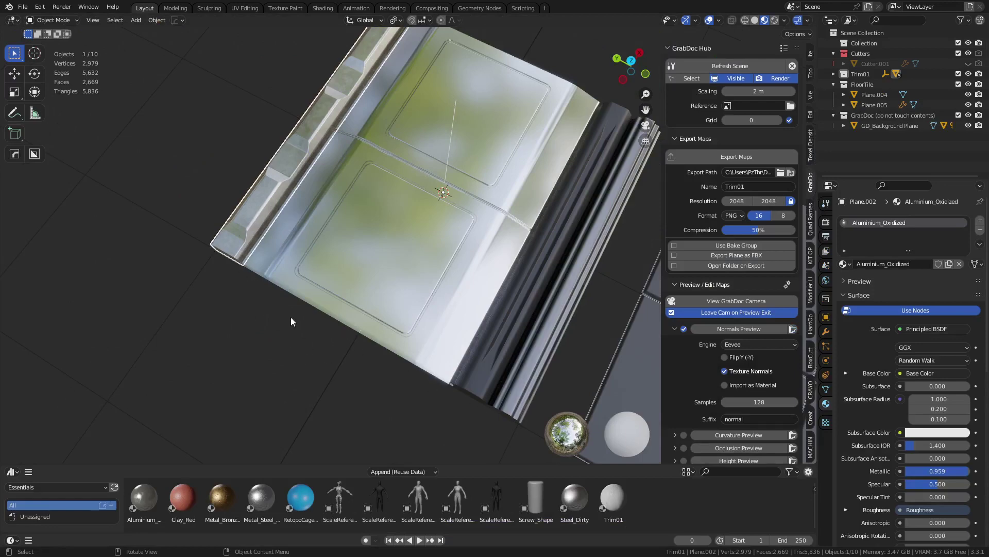
pyautogui.moveTo(280, 397); pyautogui.dragTo(320, 412, button='middle')
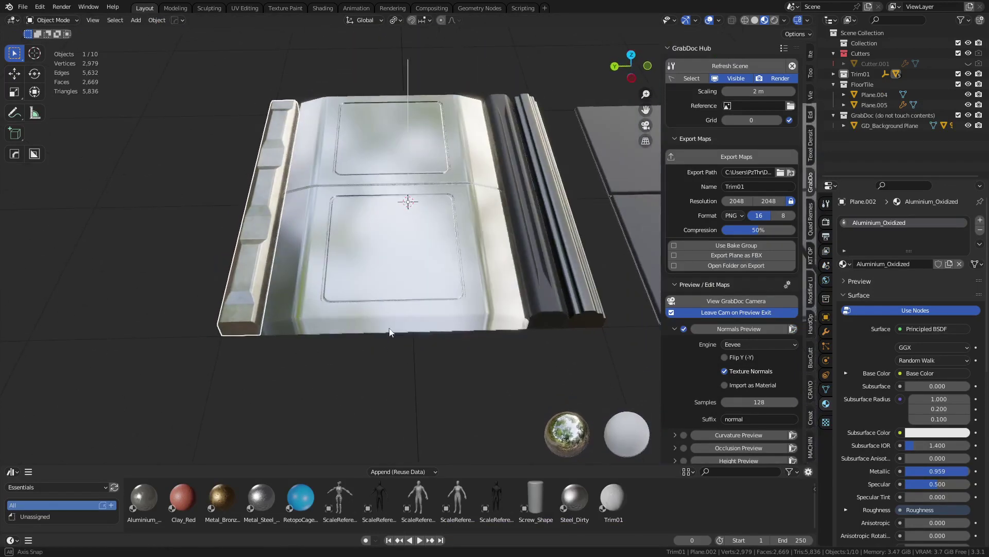
pyautogui.moveTo(258, 506); pyautogui.dragTo(322, 307)
pyautogui.moveTo(323, 304); pyautogui.dragTo(323, 304)
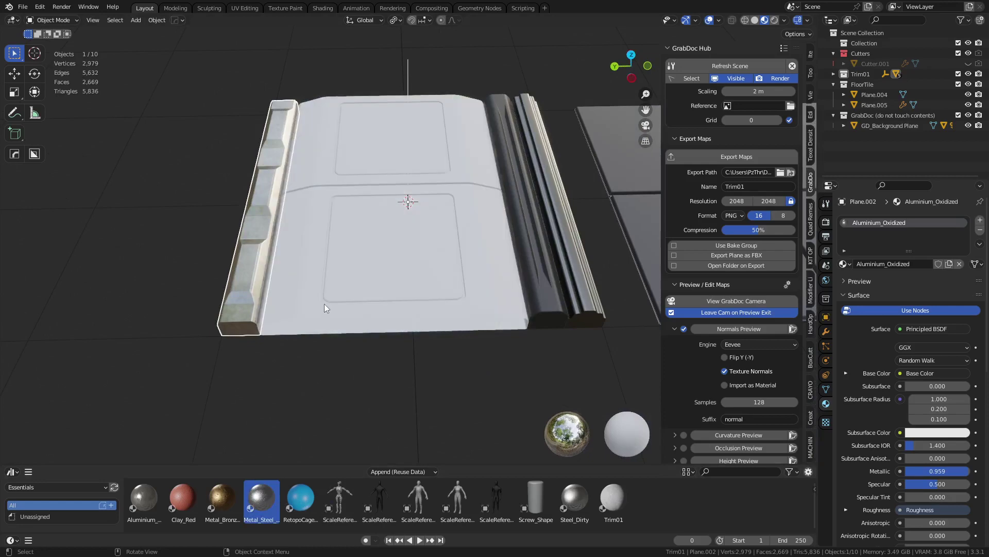
pyautogui.click(419, 375)
pyautogui.moveTo(419, 375); pyautogui.dragTo(433, 354, button='middle')
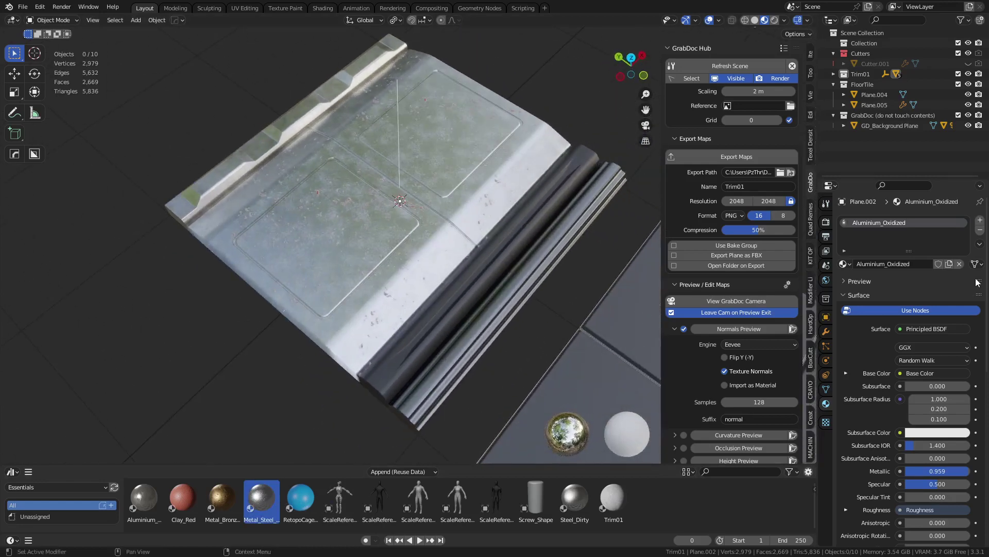
pyautogui.moveTo(303, 318); pyautogui.dragTo(327, 269, button='middle')
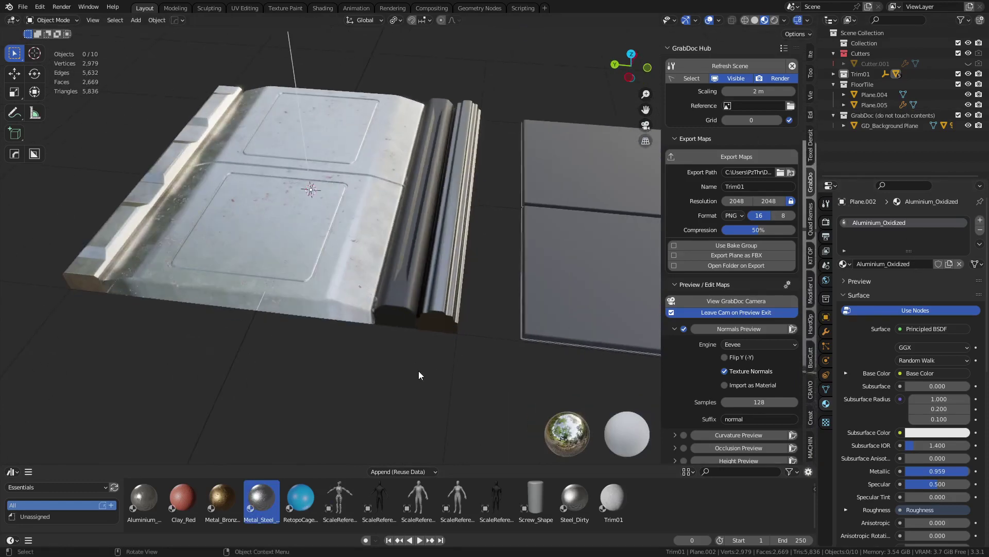
pyautogui.moveTo(414, 363); pyautogui.dragTo(428, 272, button='middle')
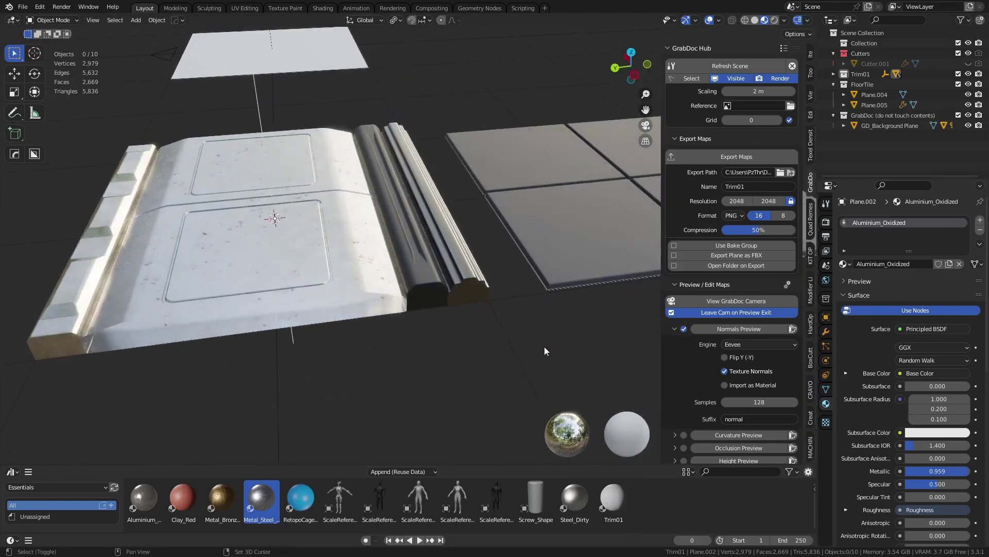
# Step: Assign the Clay_Red asset material to the four-part floor tile and inspect its surface up close
pyautogui.keyDown('shift'); pyautogui.moveTo(544, 351); pyautogui.dragTo(335, 307, button='middle'); pyautogui.keyUp('shift')
pyautogui.click(330, 344)
pyautogui.moveTo(329, 345); pyautogui.dragTo(219, 414, button='middle')
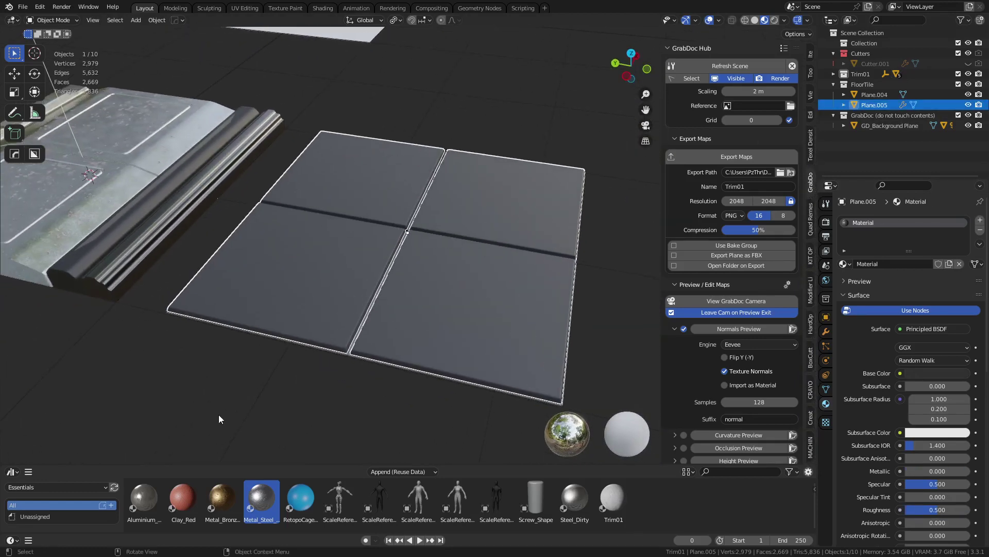
pyautogui.hotkey('alt', 'a')
pyautogui.keyDown('shift'); pyautogui.moveTo(299, 373); pyautogui.dragTo(406, 367, button='middle'); pyautogui.keyUp('shift')
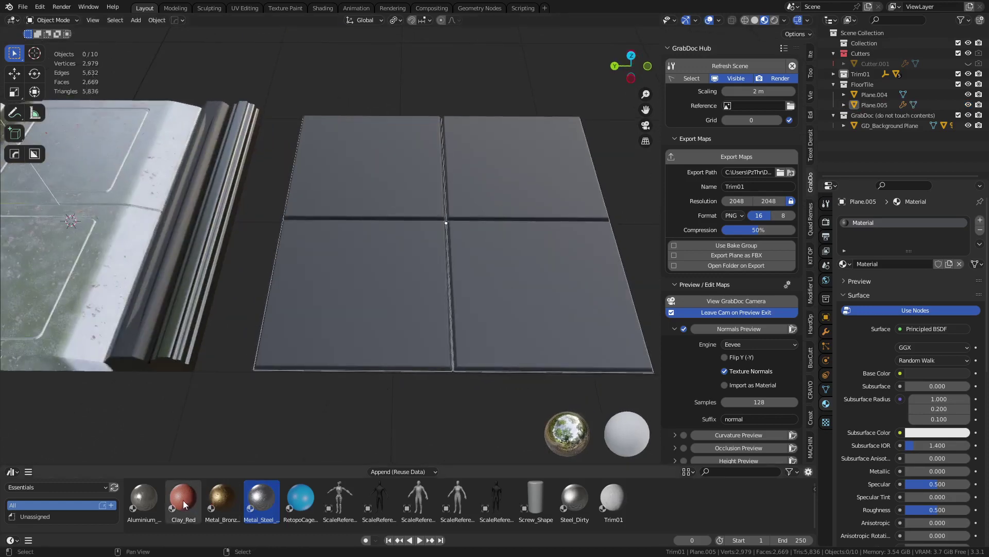
pyautogui.moveTo(183, 499); pyautogui.dragTo(455, 323)
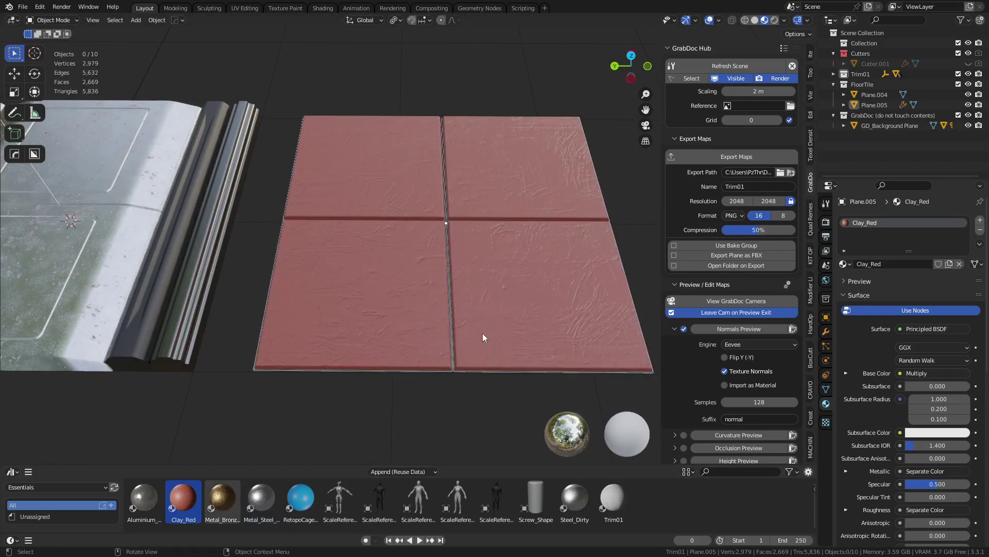
pyautogui.keyDown('shift'); pyautogui.moveTo(524, 334); pyautogui.dragTo(434, 313, button='middle'); pyautogui.keyUp('shift')
pyautogui.scroll(2, 436, 327)
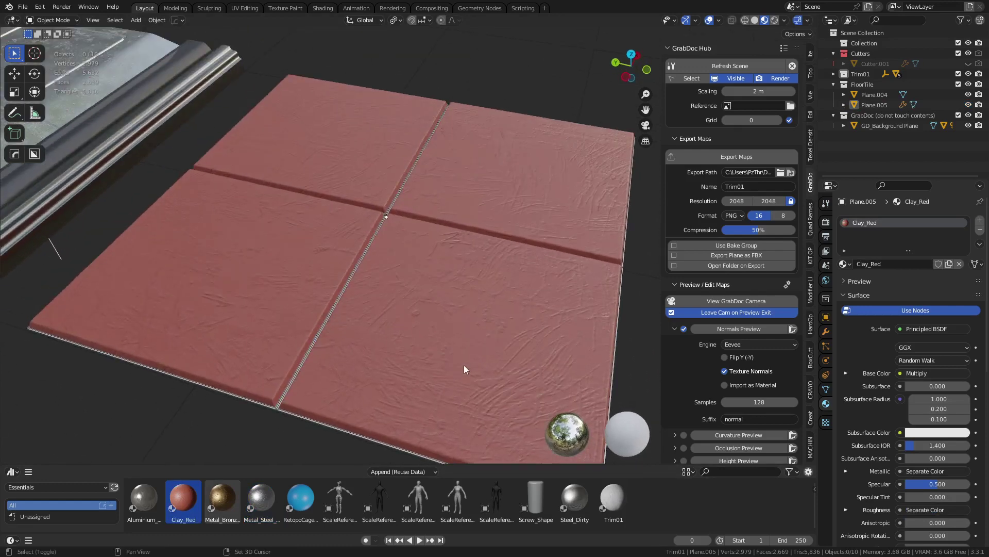
pyautogui.scroll(2, 443, 322)
pyautogui.keyDown('shift'); pyautogui.moveTo(464, 365); pyautogui.dragTo(456, 317, button='middle'); pyautogui.keyUp('shift')
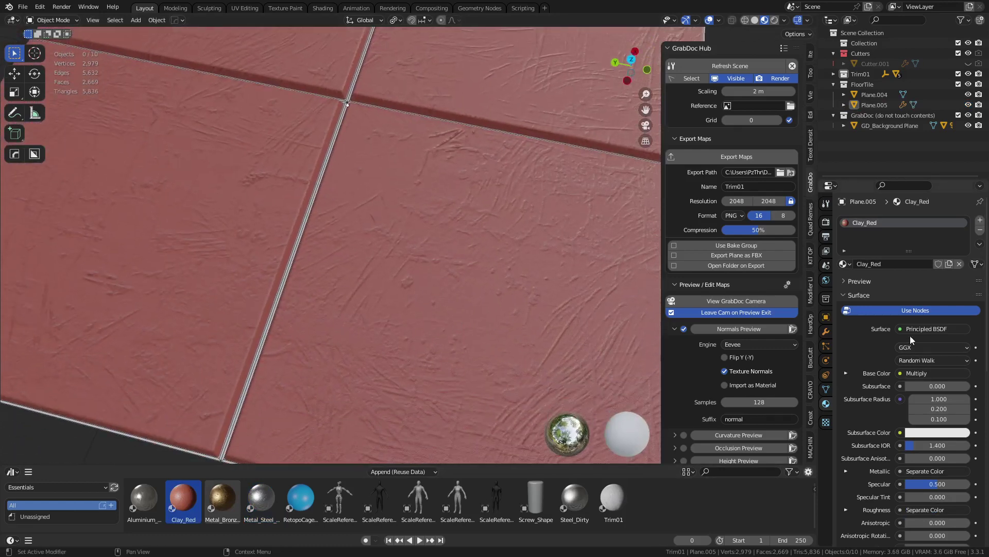
# Step: Expand Clay_Red's Base Color settings and change the Multiply node's Color2 to a neutral grey
pyautogui.scroll(-1, 880, 381)
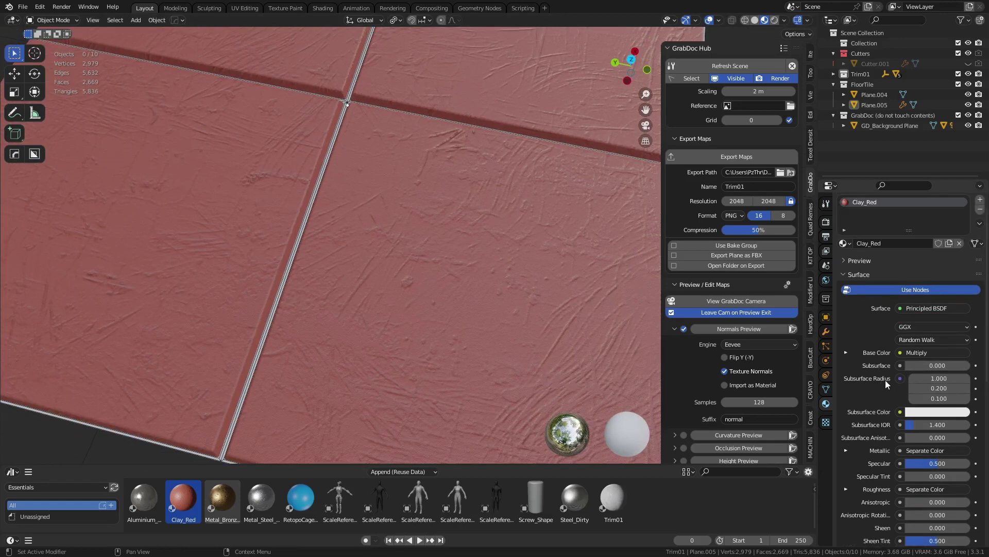
pyautogui.scroll(1, 887, 344)
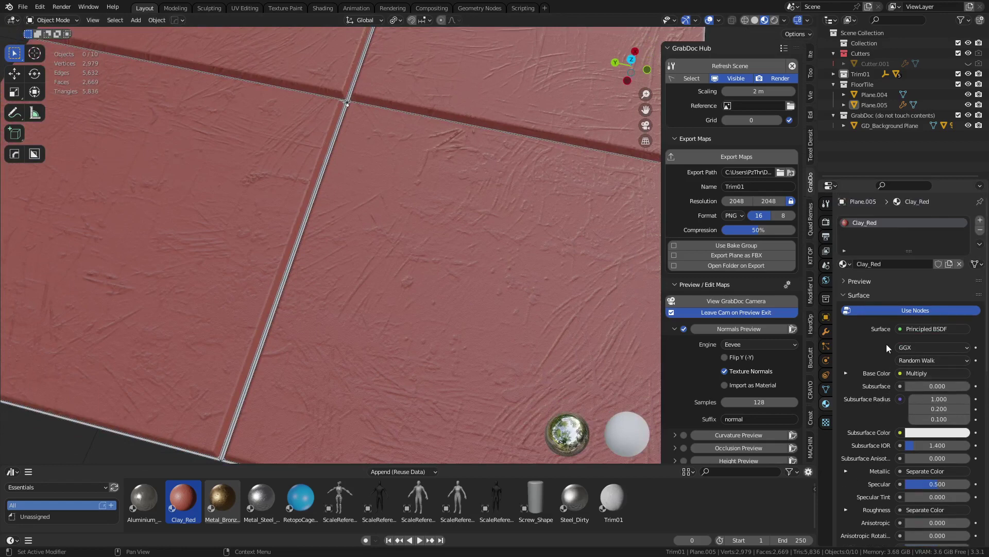
pyautogui.click(850, 373)
pyautogui.scroll(-2, 852, 383)
pyautogui.click(922, 395)
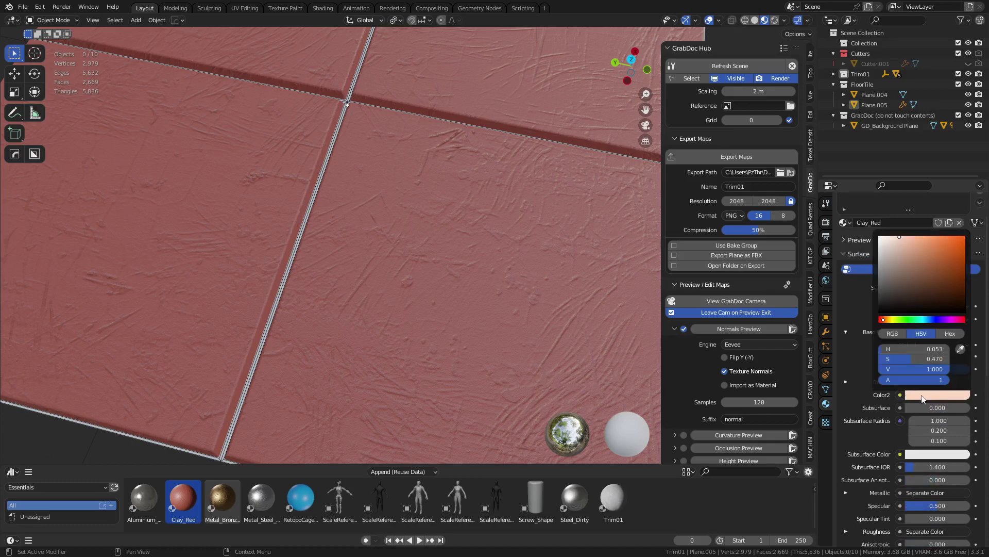
pyautogui.moveTo(919, 281)
pyautogui.mouseDown()
pyautogui.moveTo(949, 256)
pyautogui.moveTo(940, 243)
pyautogui.mouseUp()
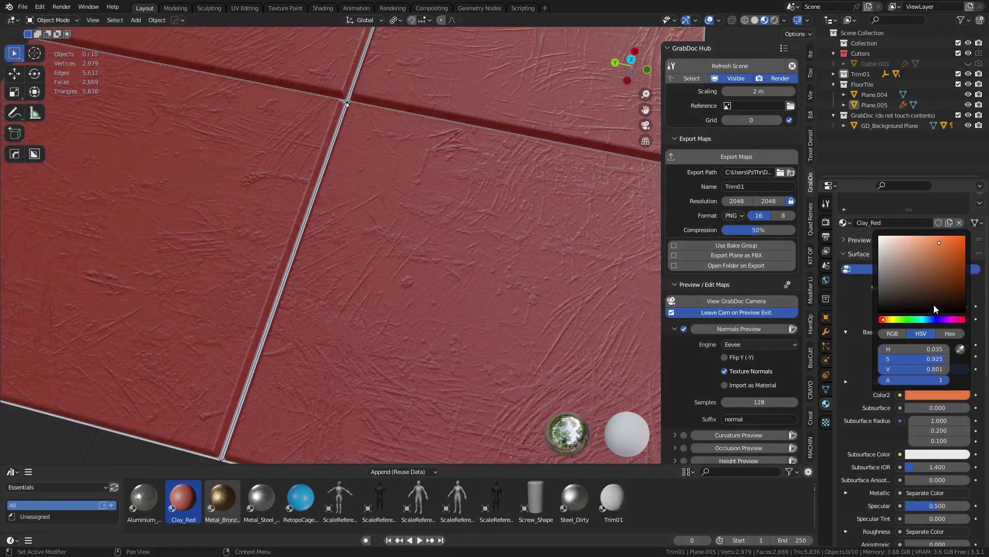
pyautogui.hotkey('ctrl', 'v')
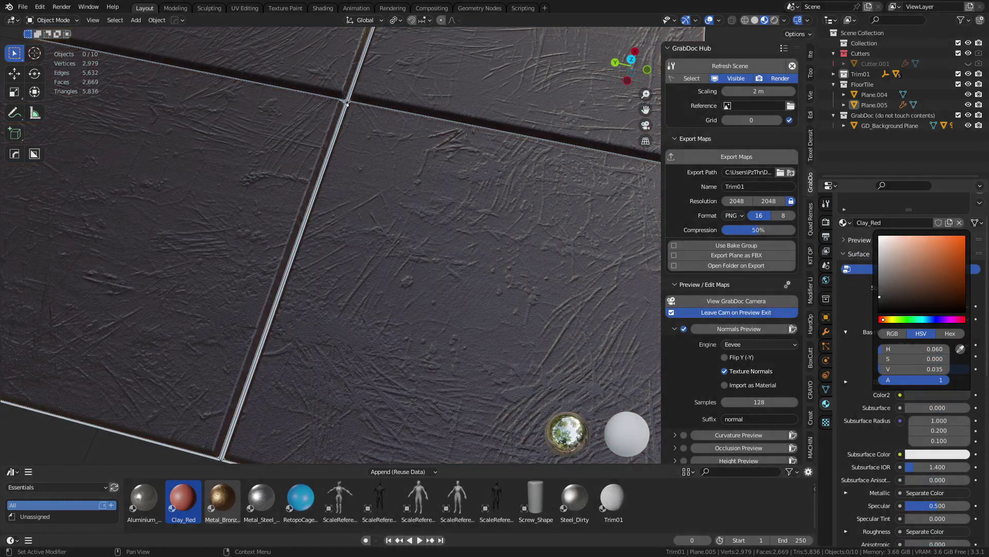
pyautogui.moveTo(880, 297); pyautogui.dragTo(885, 280)
pyautogui.scroll(-5, 521, 270)
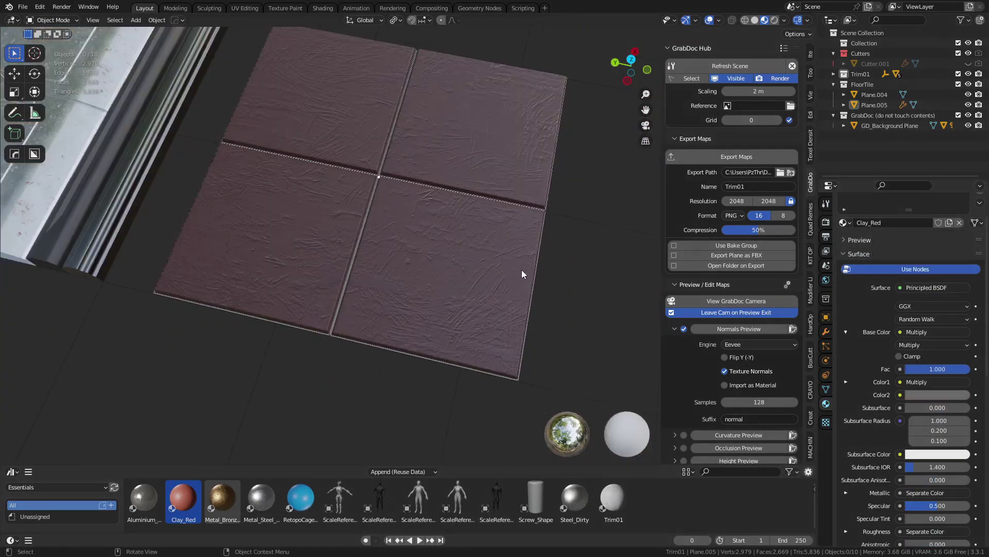
# Step: Remove the Multiply node linked to Clay_Red's Color1 input and set Color1 to dark grey
pyautogui.click(900, 395)
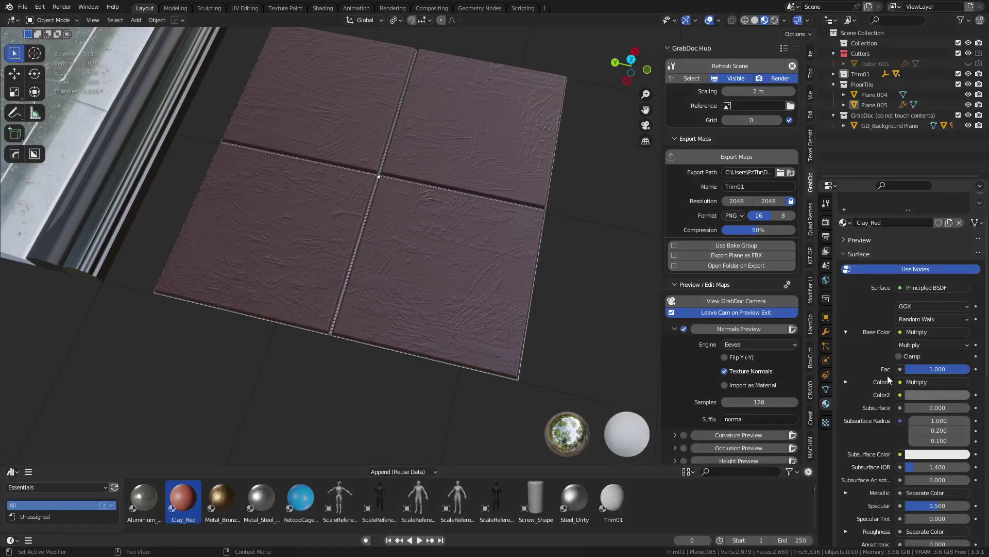
pyautogui.click(900, 382)
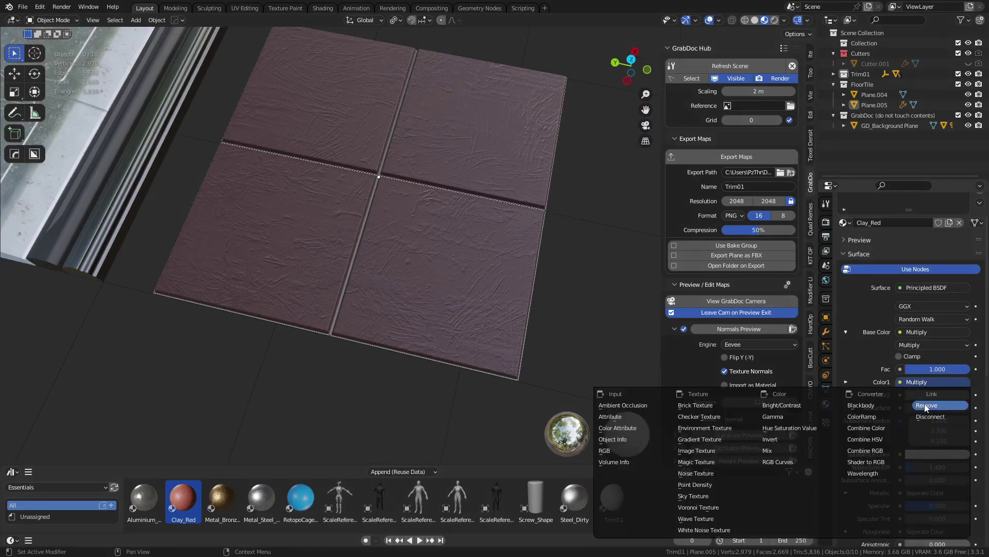
pyautogui.click(926, 406)
pyautogui.click(918, 383)
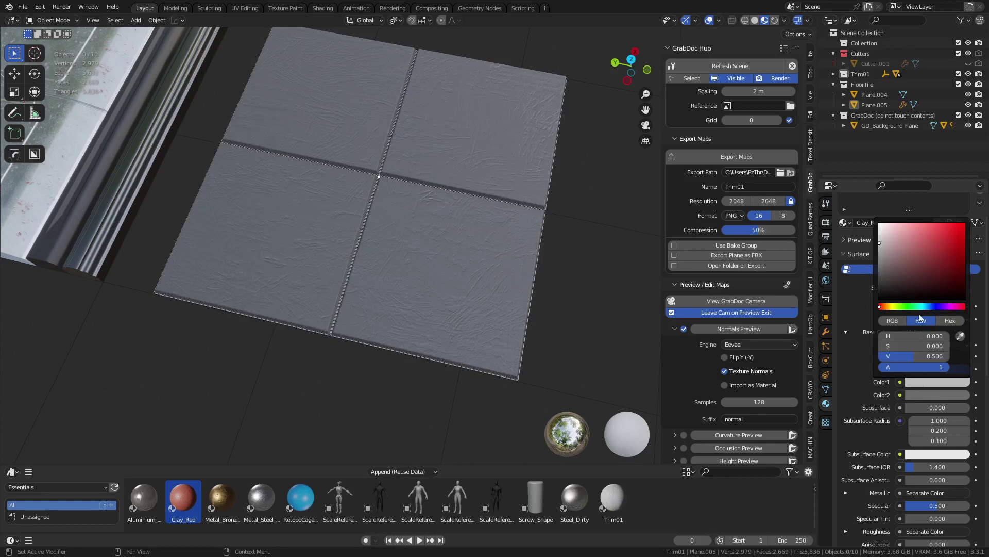
pyautogui.click(883, 270)
pyautogui.click(880, 275)
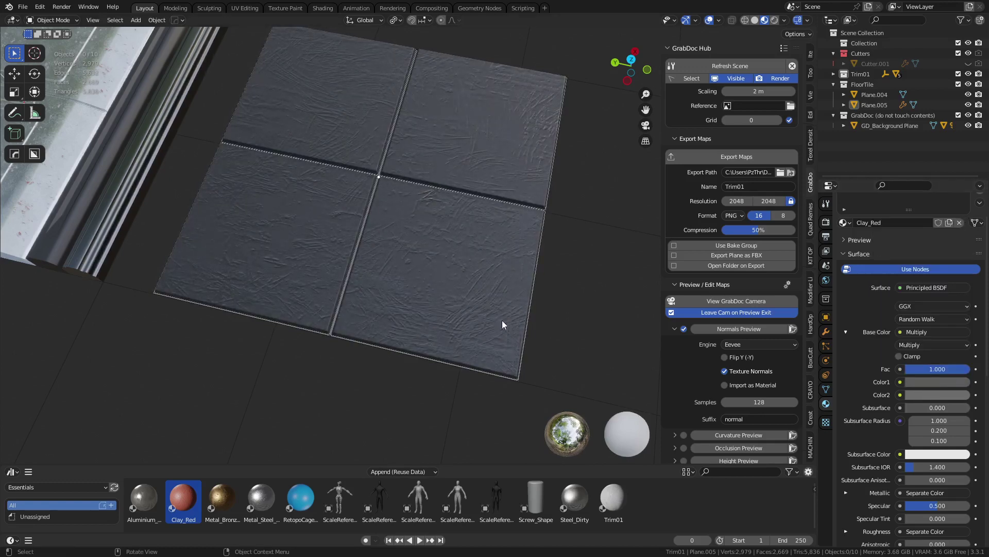
# Step: Remove the Separate Color links from Clay_Red's Metallic and Roughness inputs and set Roughness to 0.282
pyautogui.moveTo(502, 323)
pyautogui.mouseDown(button='middle')
pyautogui.moveTo(518, 332)
pyautogui.moveTo(453, 280)
pyautogui.moveTo(493, 331)
pyautogui.mouseUp(button='middle')
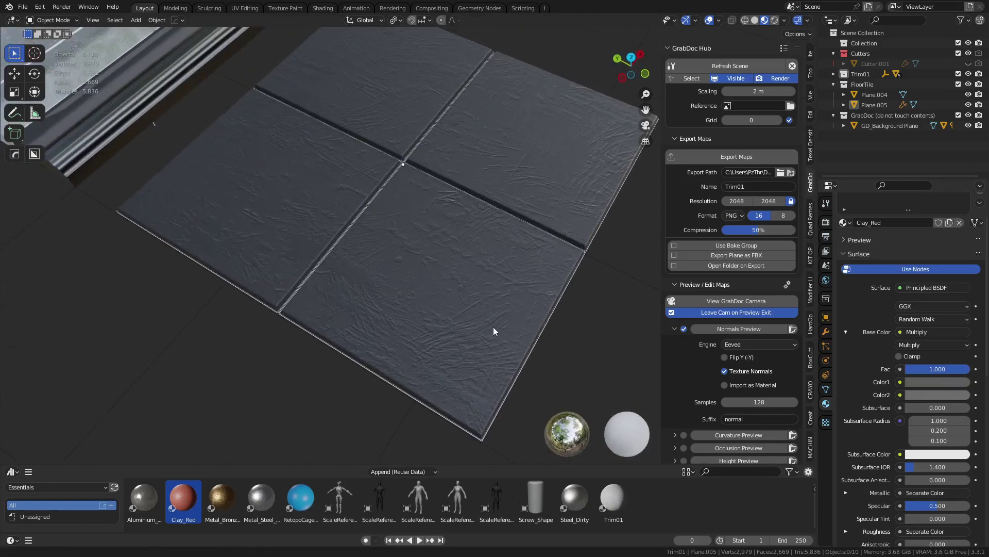
pyautogui.scroll(-5, 883, 425)
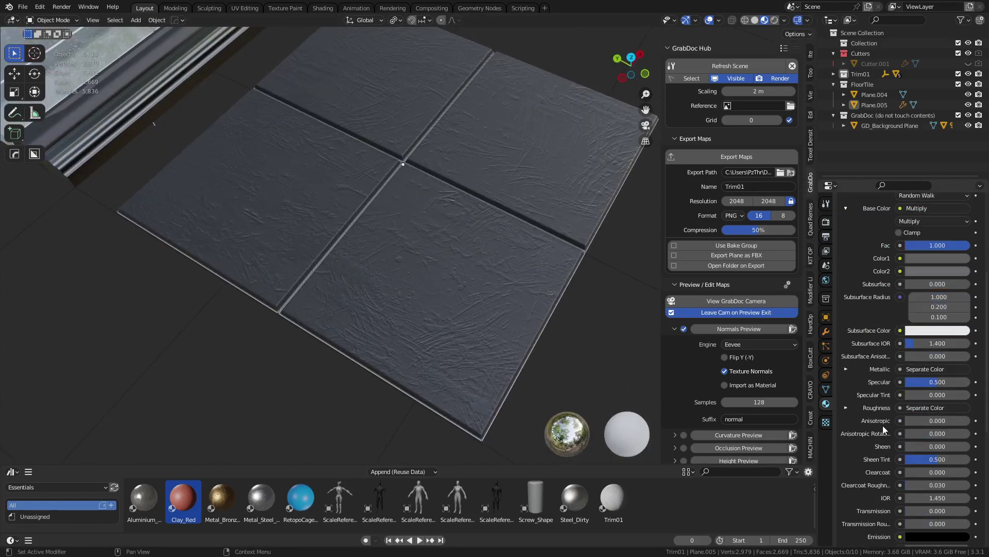
pyautogui.click(851, 410)
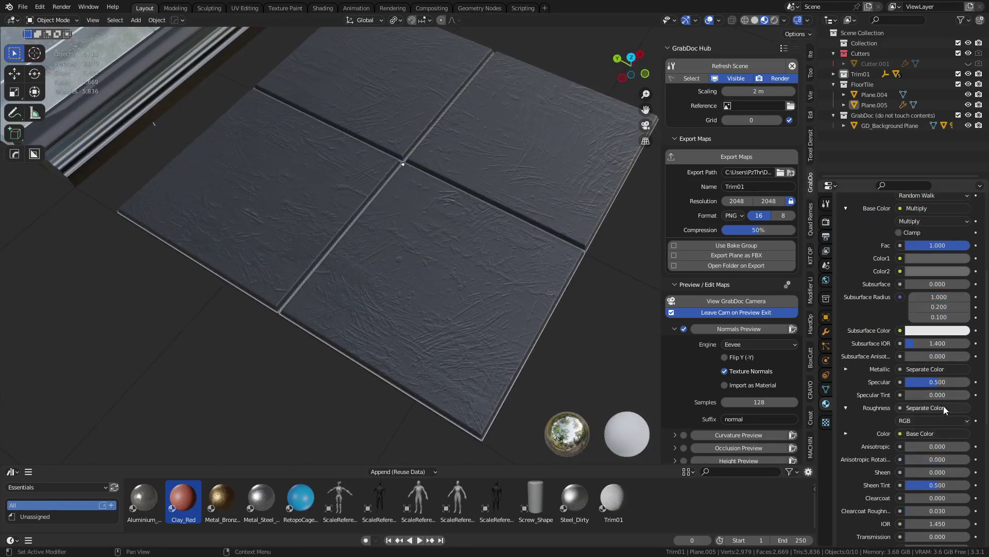
pyautogui.click(944, 407)
pyautogui.scroll(10, 878, 36)
pyautogui.click(936, 20)
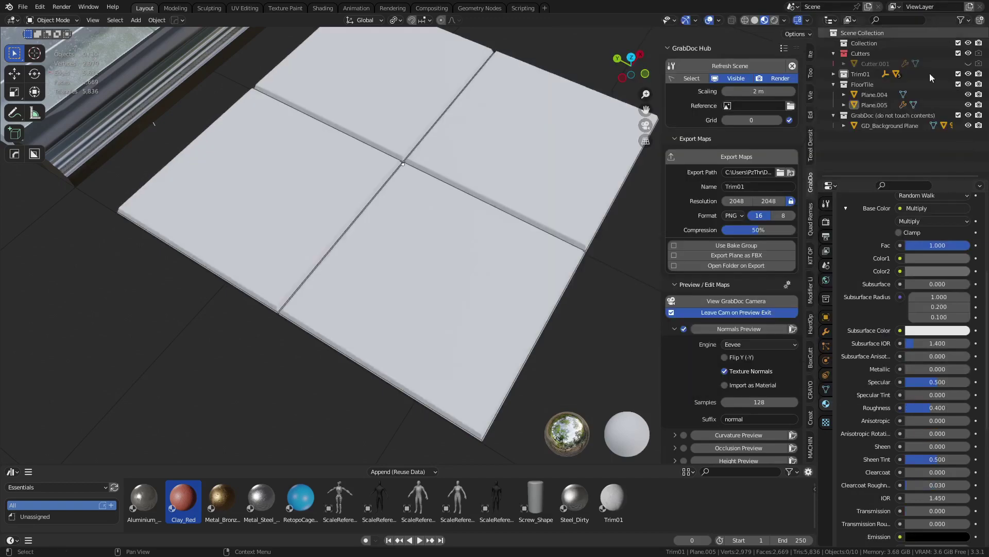
pyautogui.moveTo(933, 408); pyautogui.dragTo(903, 419)
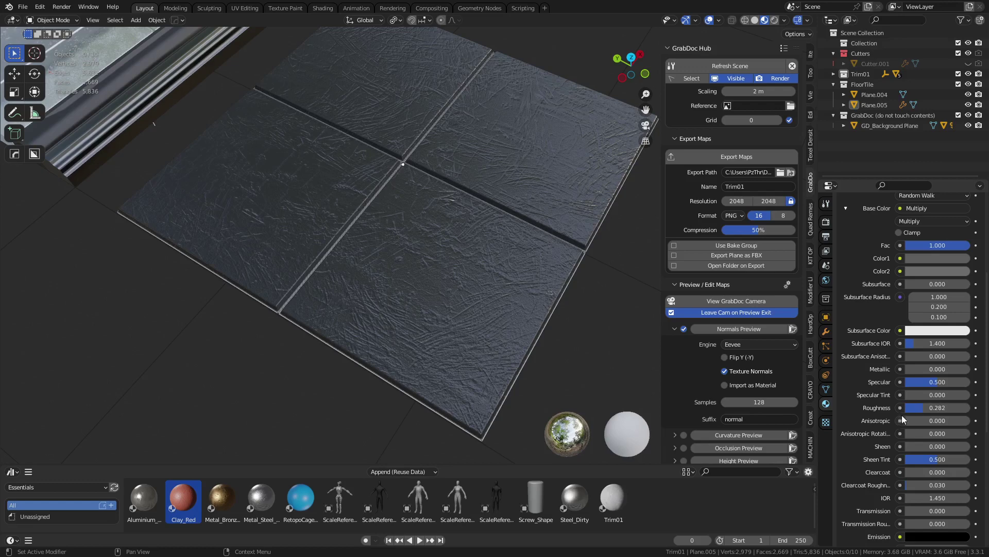
# Step: Plug a Noise Texture into Clay_Red's Roughness input
pyautogui.click(900, 408)
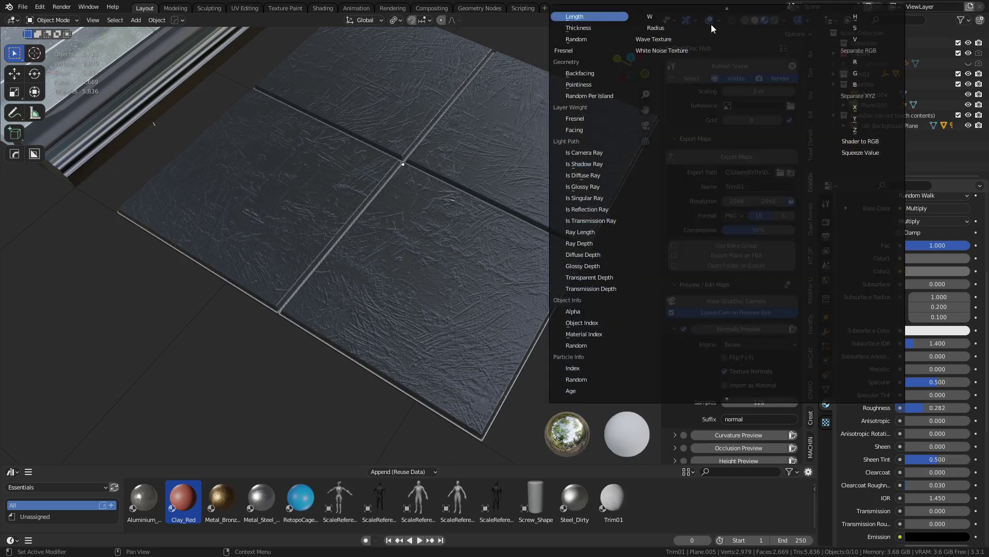
pyautogui.scroll(-15, 719, 44)
pyautogui.scroll(8, 730, 15)
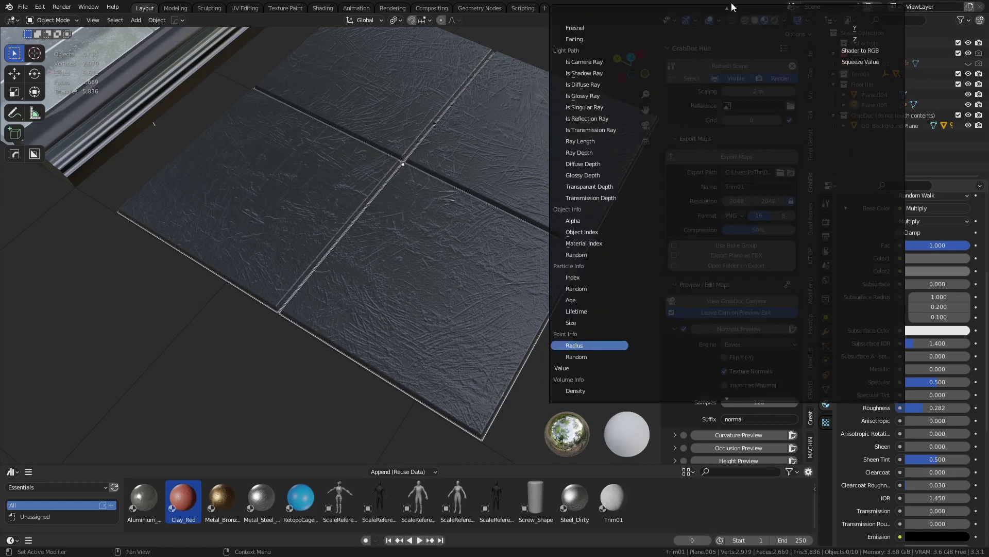
pyautogui.scroll(20, 730, 15)
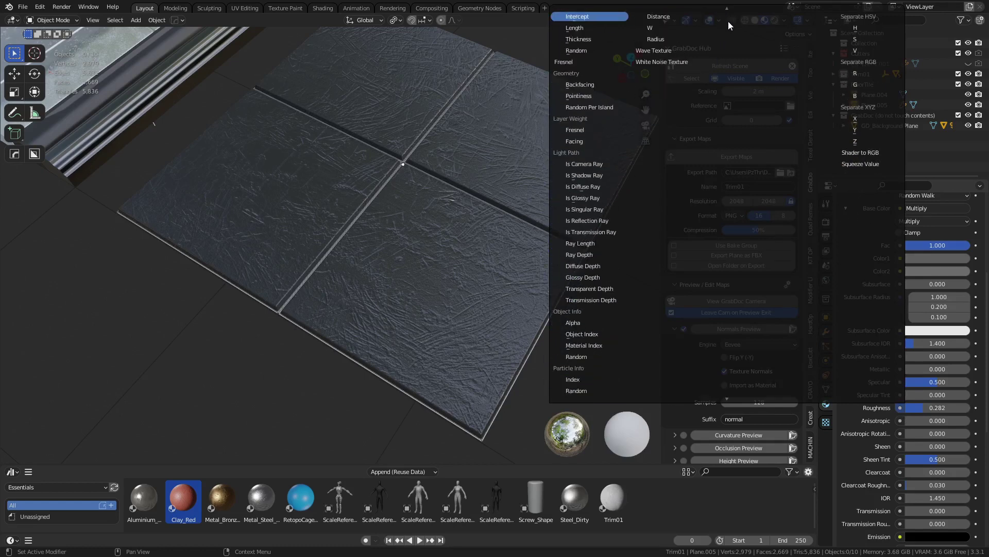
pyautogui.scroll(6, 728, 20)
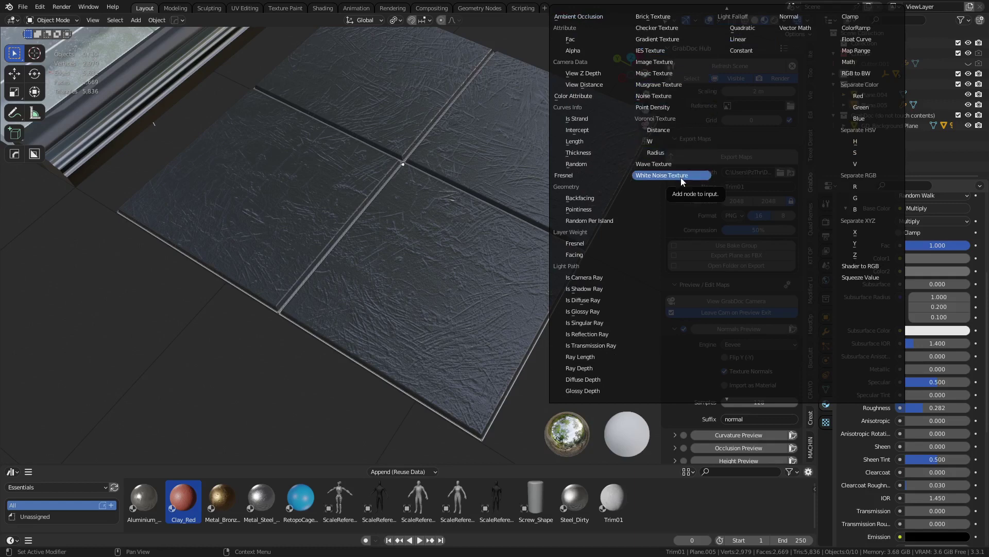
pyautogui.click(660, 96)
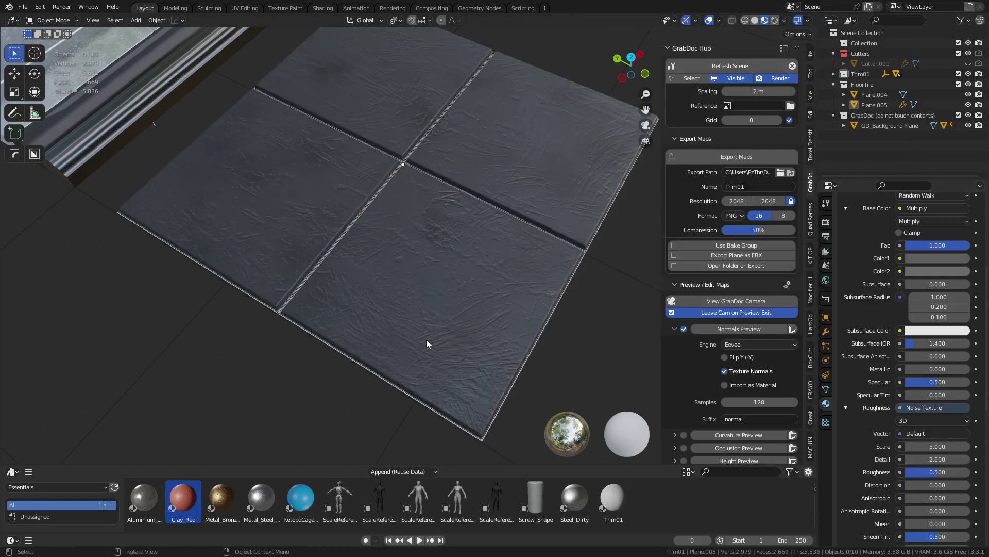
# Step: Set the Noise Texture's scale to 173.1, roughness to 0.815 and distortion to -5.2, plus Clay_Red's anisotropic to 0.425 and sheen to 0.504
pyautogui.moveTo(420, 302); pyautogui.dragTo(618, 278, button='middle')
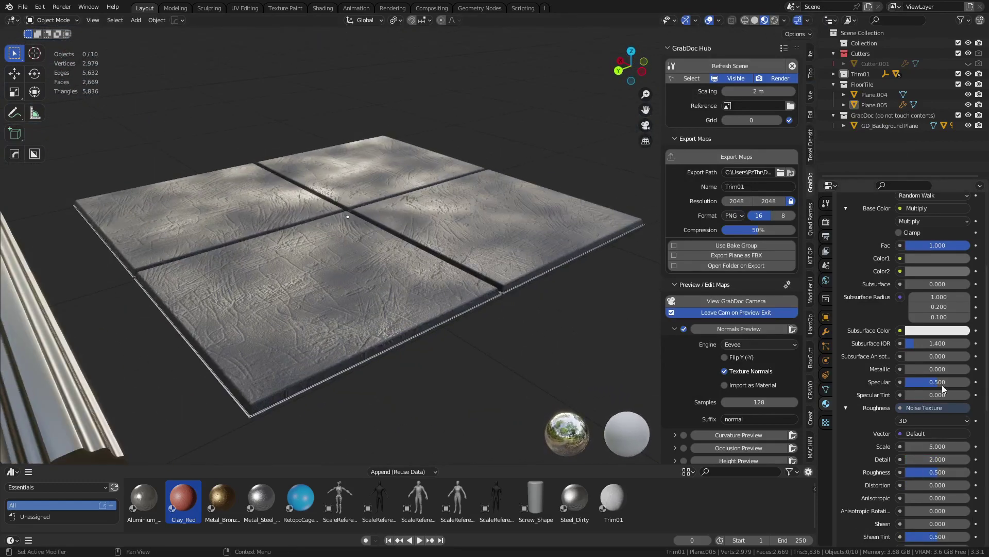
pyautogui.moveTo(928, 478)
pyautogui.mouseDown()
pyautogui.moveTo(943, 479)
pyautogui.moveTo(962, 448)
pyautogui.moveTo(949, 447)
pyautogui.moveTo(980, 446)
pyautogui.moveTo(936, 453)
pyautogui.moveTo(922, 473)
pyautogui.moveTo(958, 473)
pyautogui.moveTo(946, 473)
pyautogui.mouseUp()
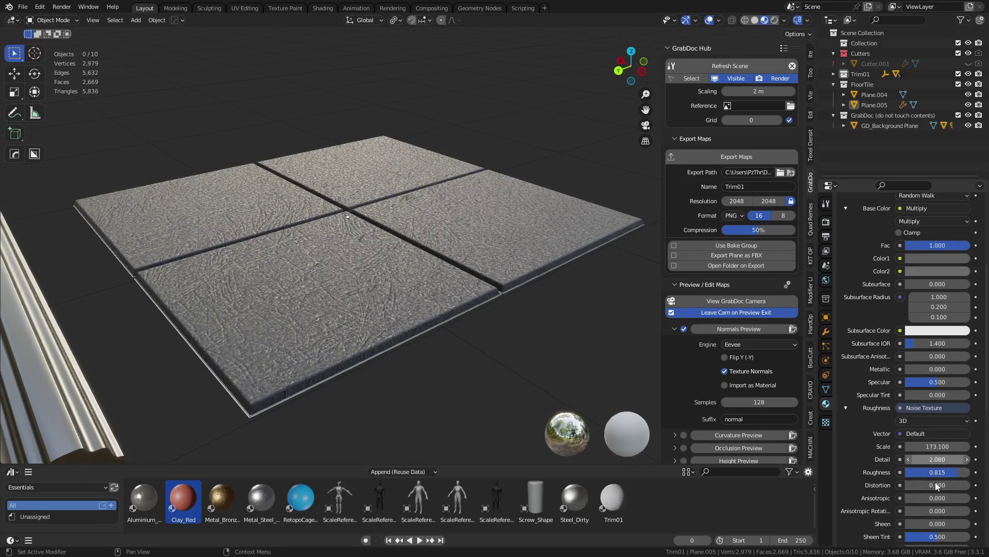
pyautogui.moveTo(934, 523); pyautogui.dragTo(969, 524)
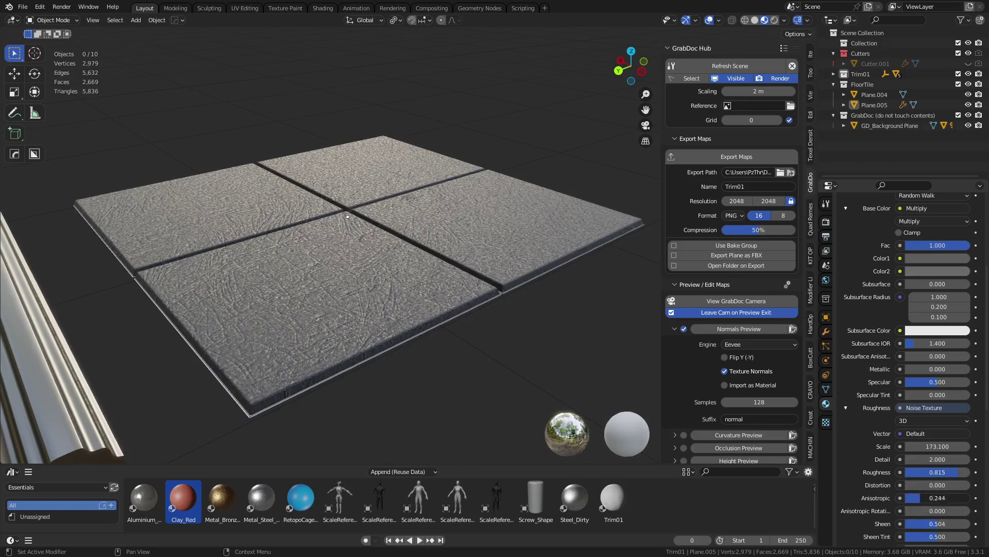
pyautogui.moveTo(936, 485)
pyautogui.mouseDown()
pyautogui.moveTo(912, 485)
pyautogui.moveTo(933, 484)
pyautogui.mouseUp()
pyautogui.moveTo(410, 356); pyautogui.dragTo(497, 323, button='middle')
pyautogui.scroll(4, 369, 375)
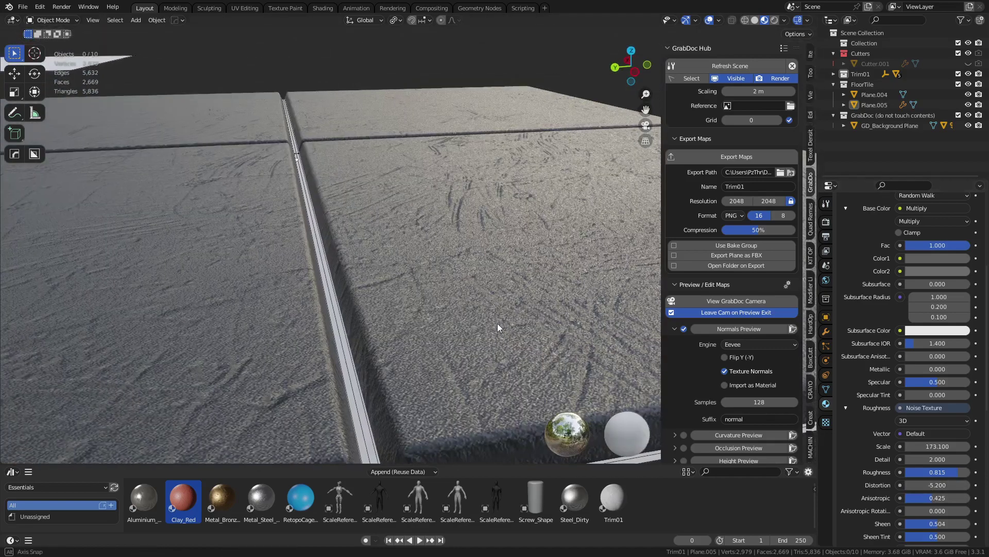
pyautogui.scroll(-8, 497, 324)
pyautogui.moveTo(484, 237); pyautogui.dragTo(468, 333, button='middle')
pyautogui.scroll(5, 435, 268)
pyautogui.scroll(-4, 301, 247)
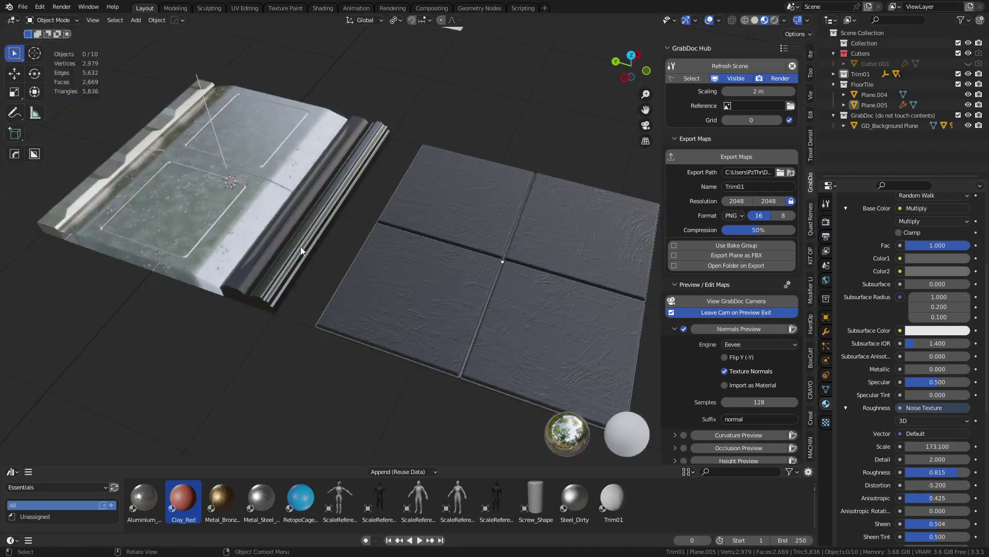
# Step: In the Shading workspace, copy Clay_Red's Noise Texture into the black rounded trim's material and link its Fac to Roughness
pyautogui.moveTo(301, 246); pyautogui.dragTo(475, 313, button='middle')
pyautogui.click(323, 8)
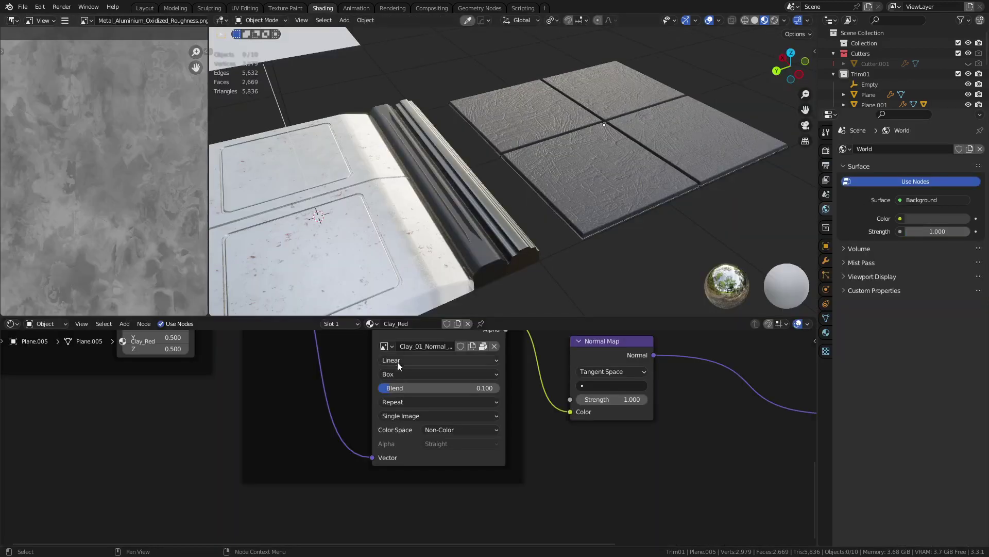
pyautogui.scroll(-3, 509, 363)
pyautogui.moveTo(509, 363); pyautogui.dragTo(400, 362, button='middle')
pyautogui.scroll(2, 444, 438)
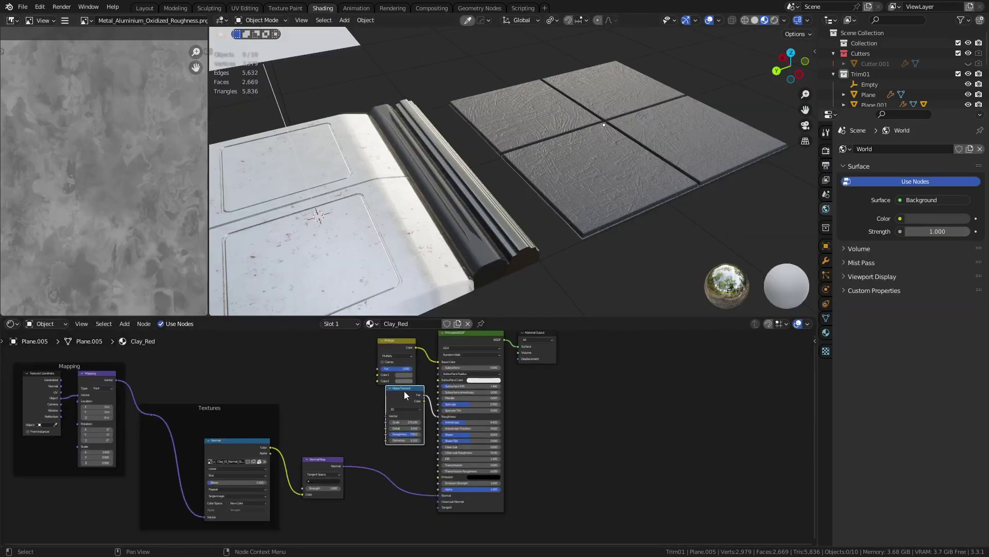
pyautogui.click(477, 226)
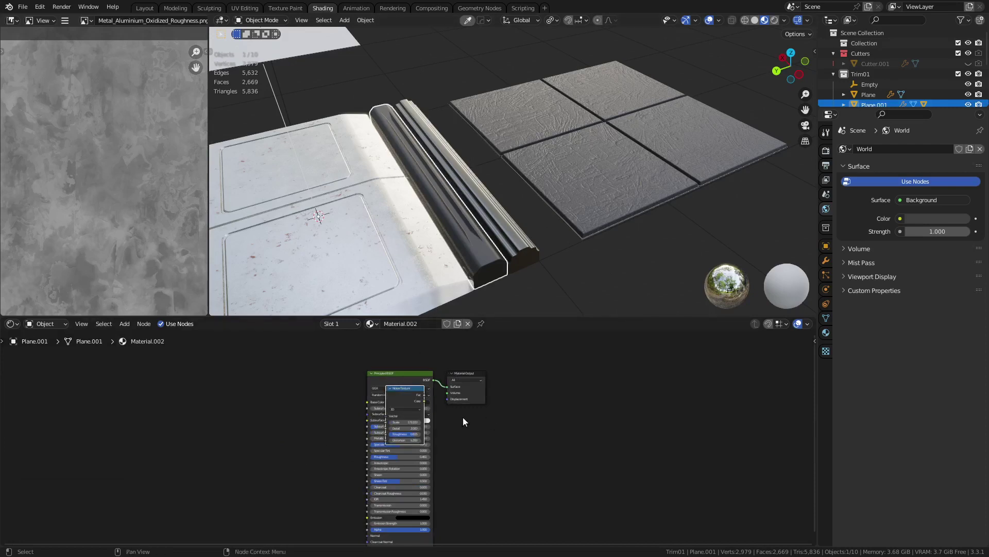
pyautogui.press('g')
pyautogui.click(356, 477)
pyautogui.scroll(3, 340, 462)
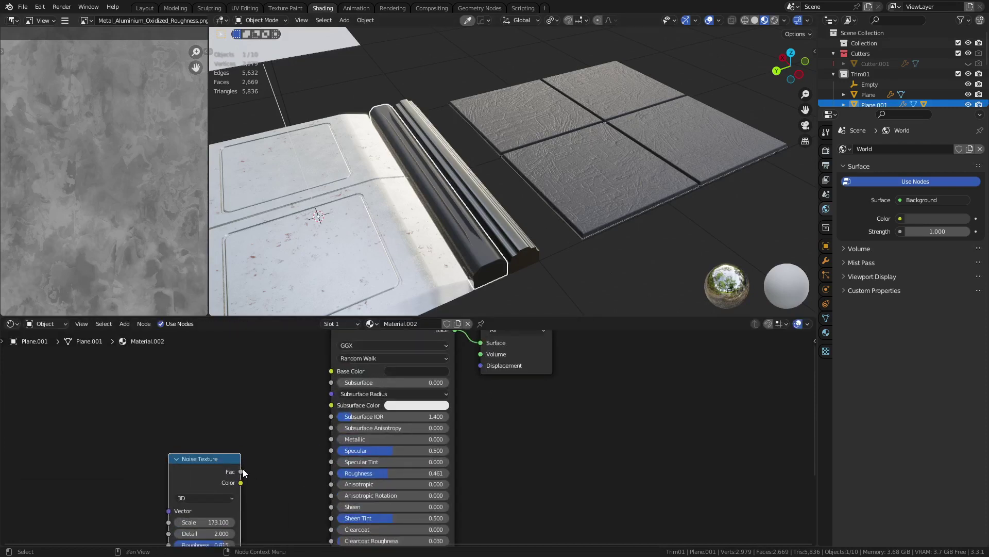
# Step: Paste the Noise Texture into the ribbed edge trim's material and link its Fac output to Roughness
pyautogui.click(506, 244)
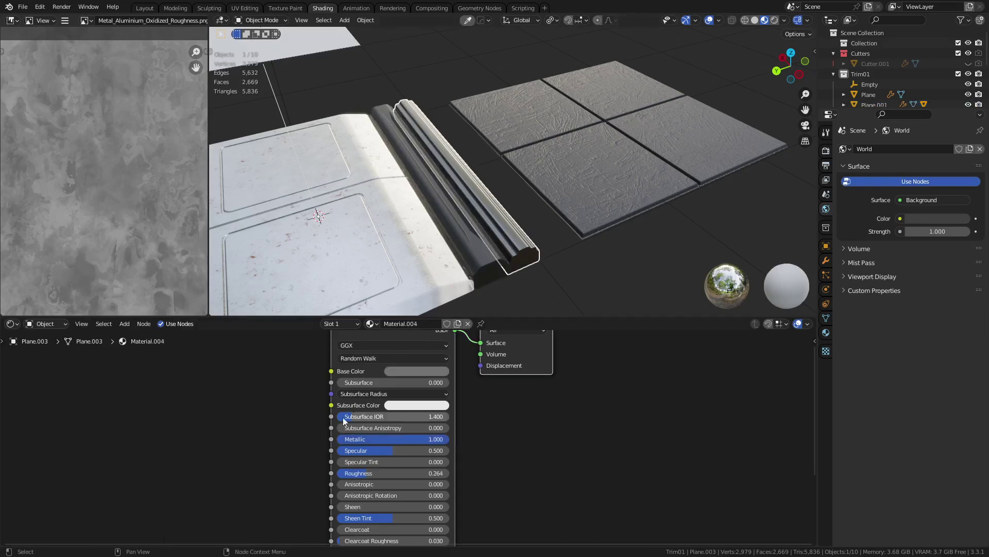
pyautogui.hotkey('ctrl', 'v')
pyautogui.press('g')
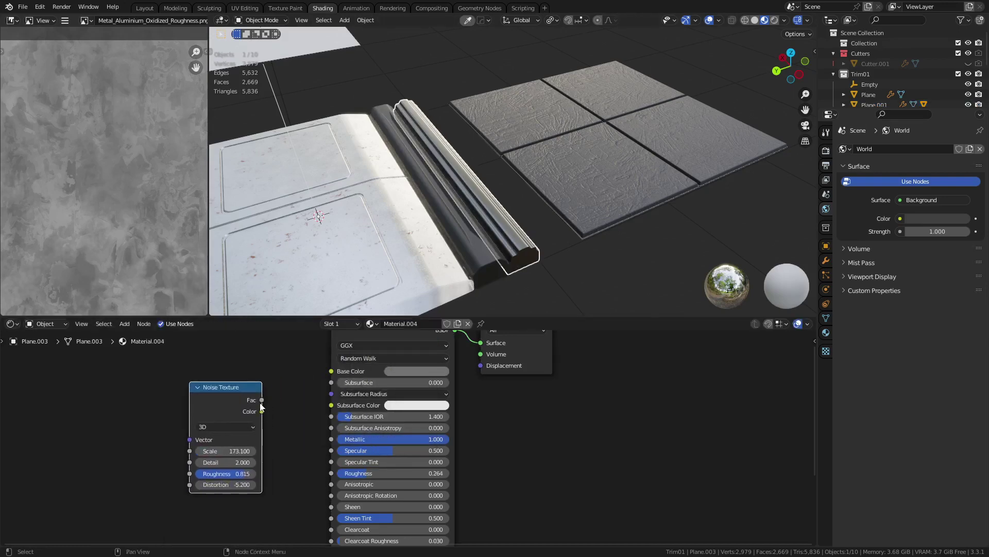
pyautogui.moveTo(262, 400); pyautogui.dragTo(331, 473)
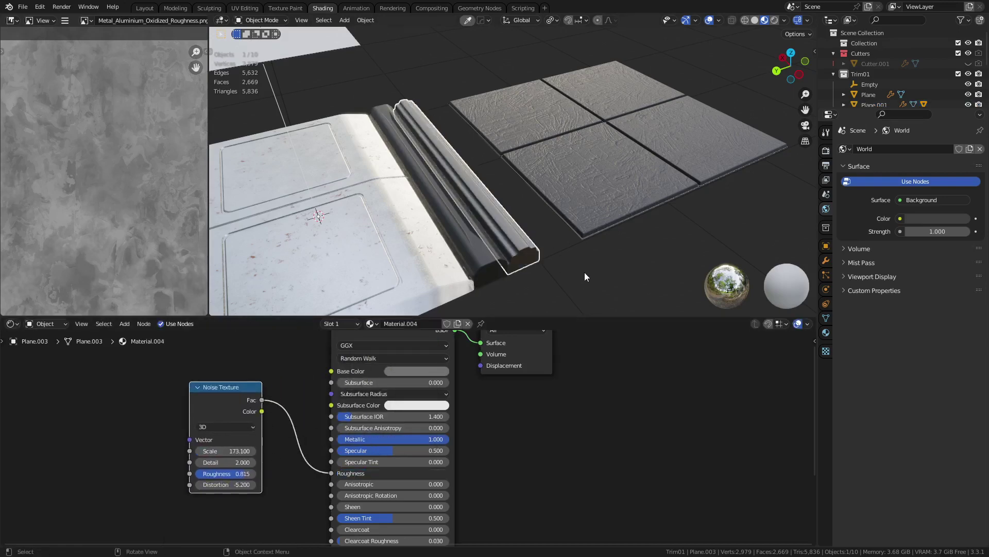
# Step: Copy the Texture Coordinate, Mapping, Roughness image and Separate Color nodes from the wide central panel's Metal_Steel_Rusted_01 material
pyautogui.moveTo(584, 272); pyautogui.dragTo(441, 214, button='middle')
pyautogui.click(442, 215)
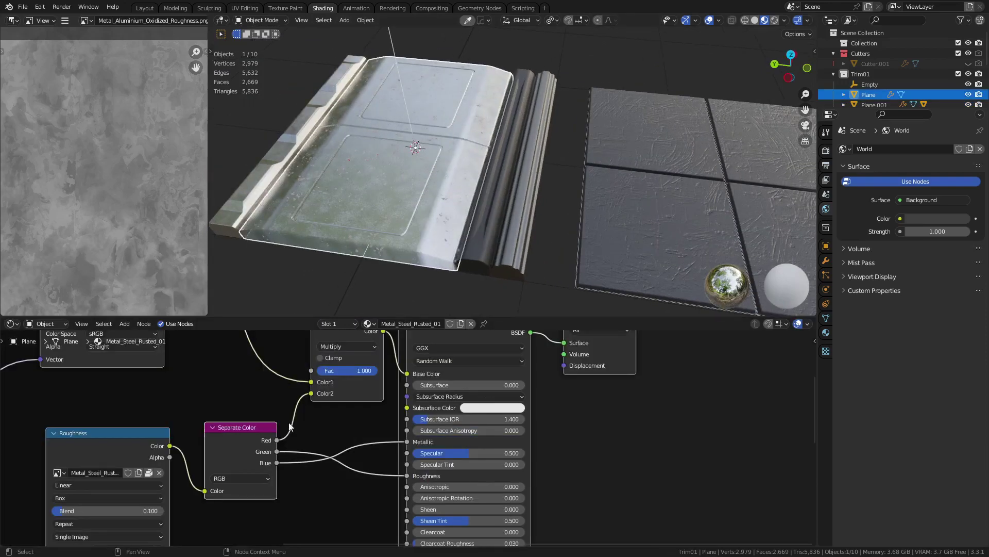
pyautogui.moveTo(323, 437); pyautogui.dragTo(368, 405, button='middle')
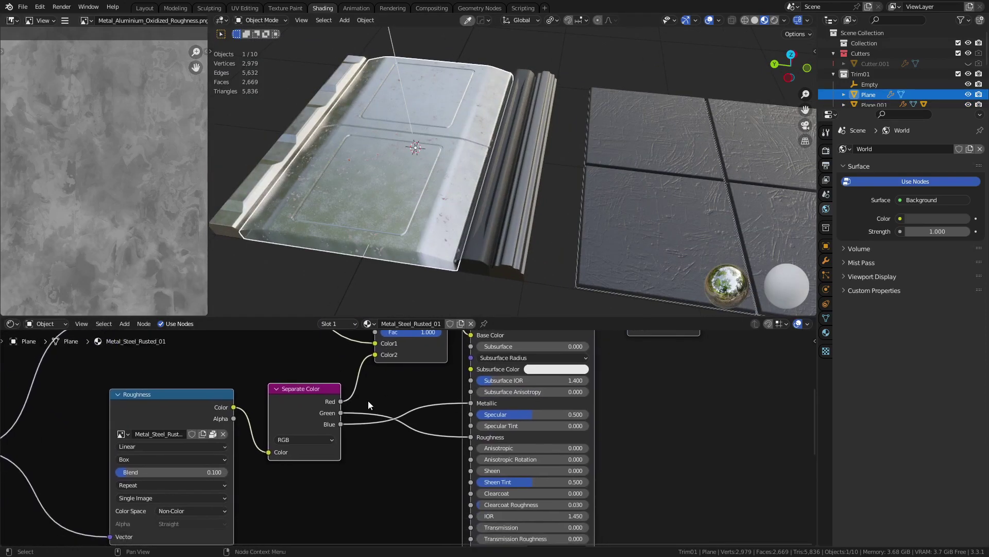
pyautogui.click(315, 394)
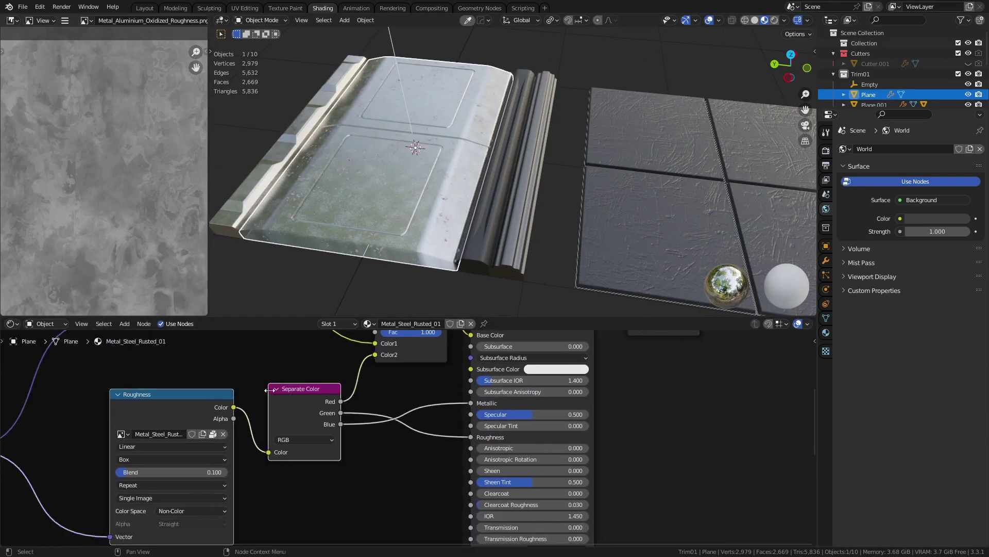
pyautogui.scroll(-2, 206, 388)
pyautogui.moveTo(206, 388); pyautogui.dragTo(407, 420, button='middle')
pyautogui.click(176, 354)
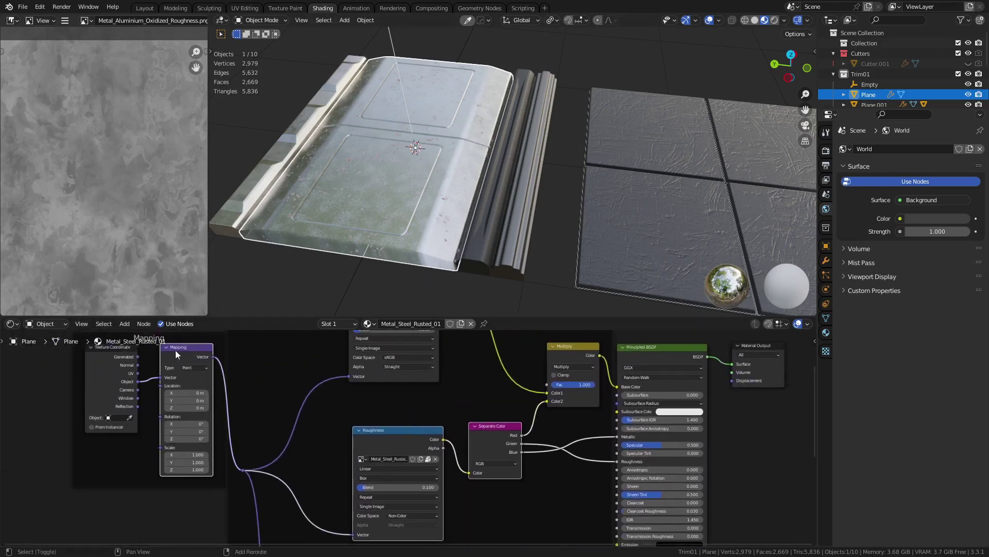
pyautogui.click(102, 362)
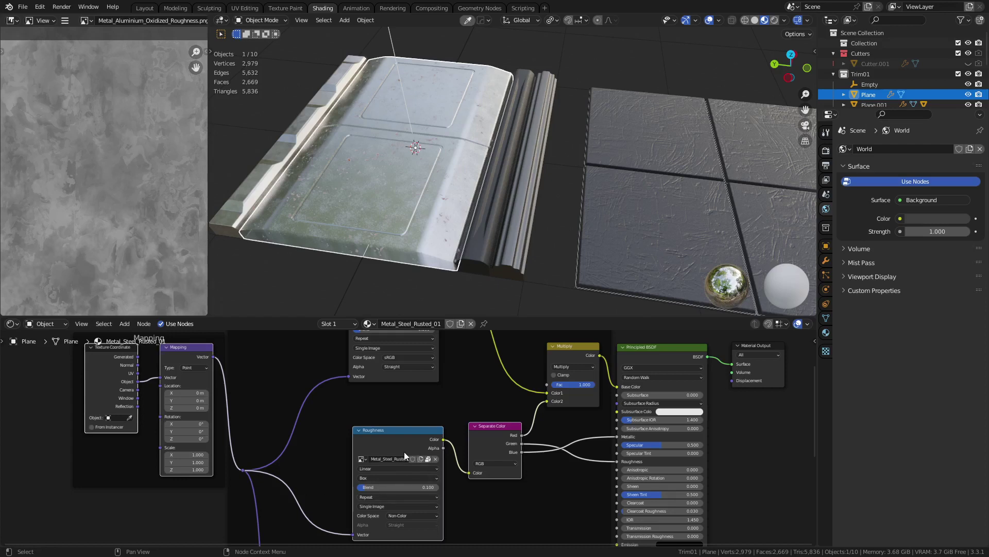
pyautogui.keyDown('shift'); pyautogui.click(391, 430); pyautogui.keyUp('shift')
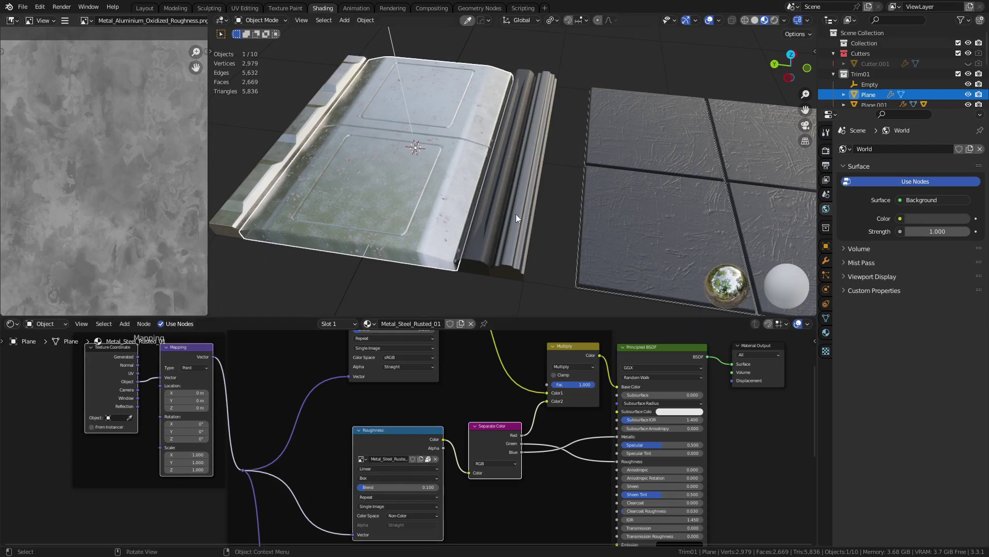
# Step: Replace the Noise Texture in the ribbed edge trim's material with the copied mapping and roughness nodes
pyautogui.click(485, 245)
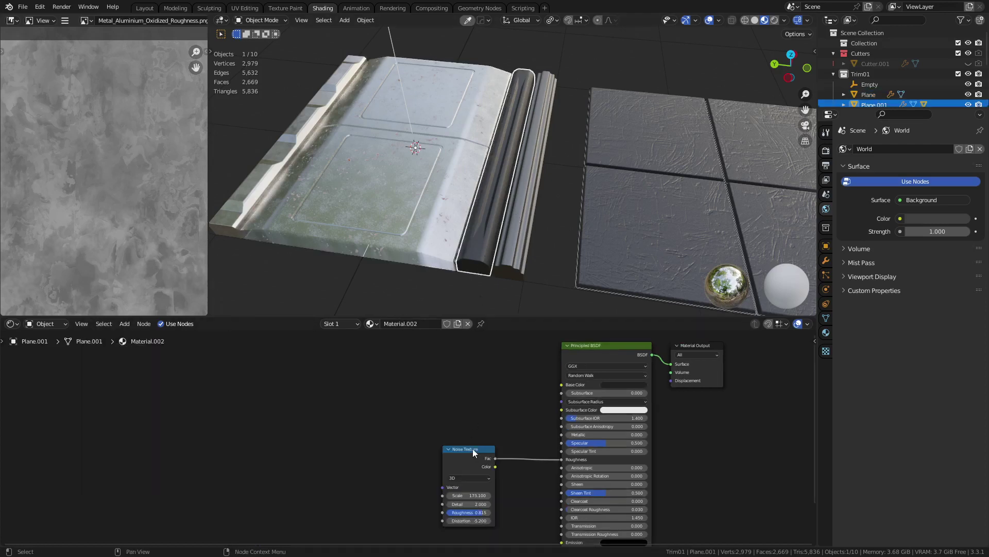
pyautogui.click(517, 261)
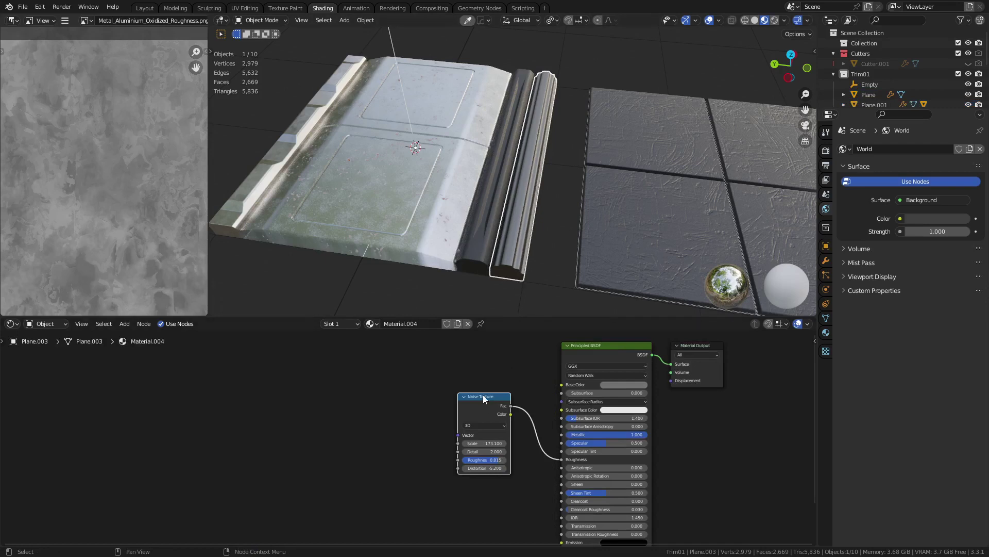
pyautogui.press('Delete')
pyautogui.hotkey('ctrl', 'v')
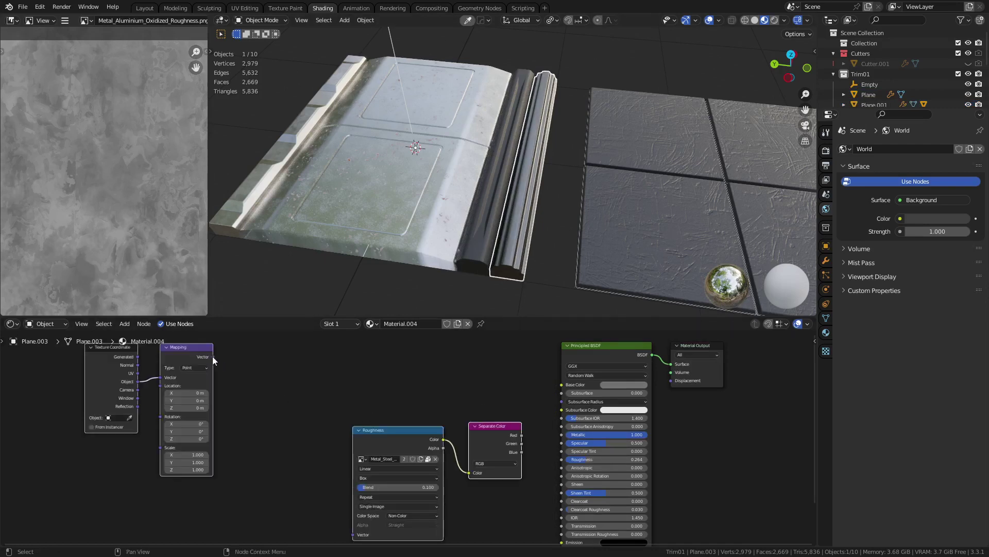
# Step: Link the Mapping vector to the Roughness image and Separate Color's Green output to the shader's Roughness in the ribbed trim's material
pyautogui.moveTo(212, 356); pyautogui.dragTo(354, 530)
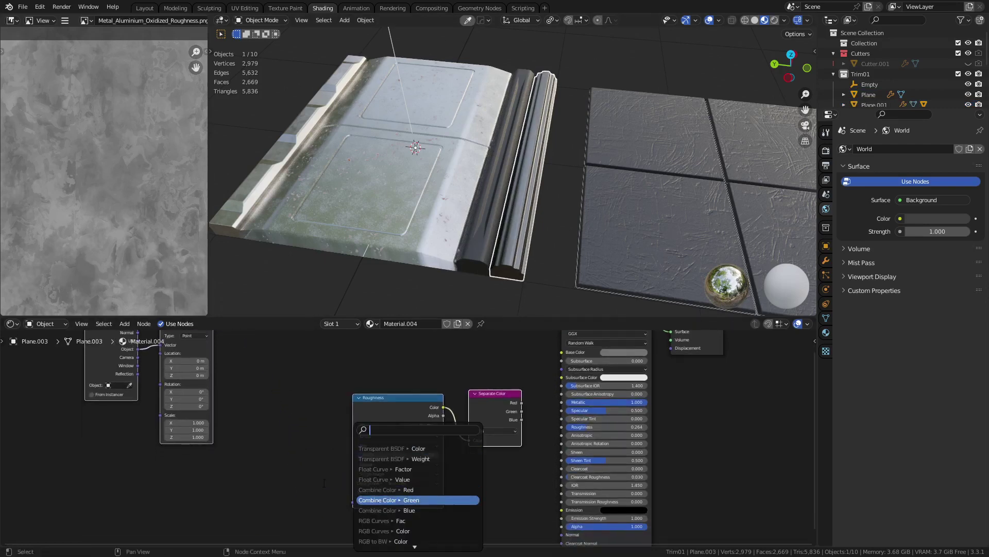
pyautogui.moveTo(291, 398); pyautogui.dragTo(306, 452, button='middle')
pyautogui.scroll(-2, 282, 427)
pyautogui.moveTo(262, 403); pyautogui.dragTo(260, 379, button='middle')
pyautogui.moveTo(256, 369); pyautogui.dragTo(376, 521)
pyautogui.scroll(2, 391, 510)
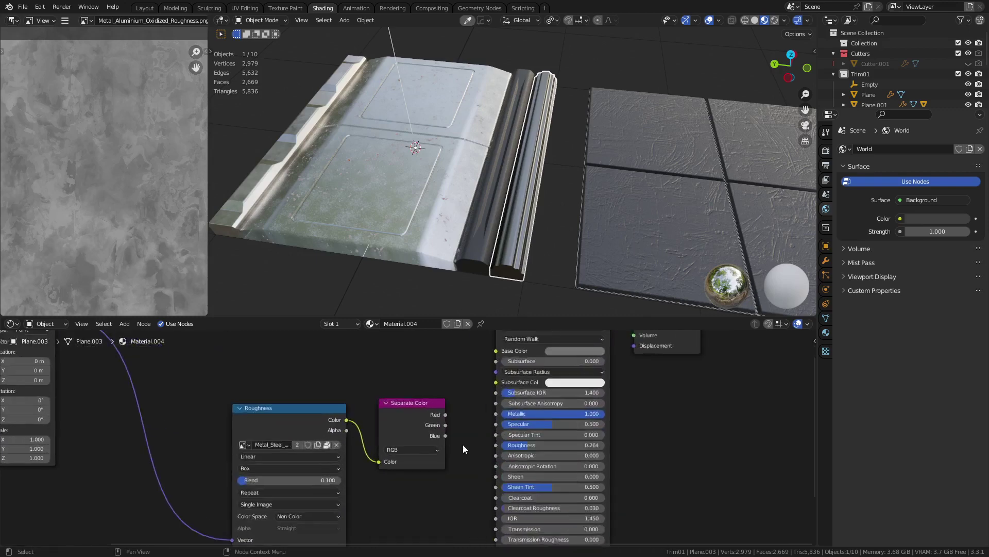
pyautogui.scroll(3, 463, 445)
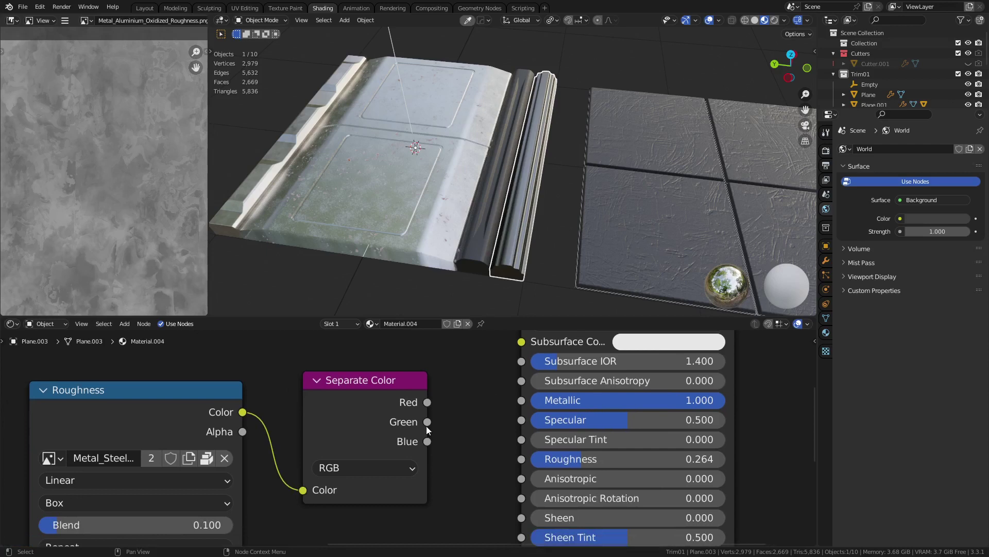
pyautogui.moveTo(426, 427); pyautogui.dragTo(513, 463)
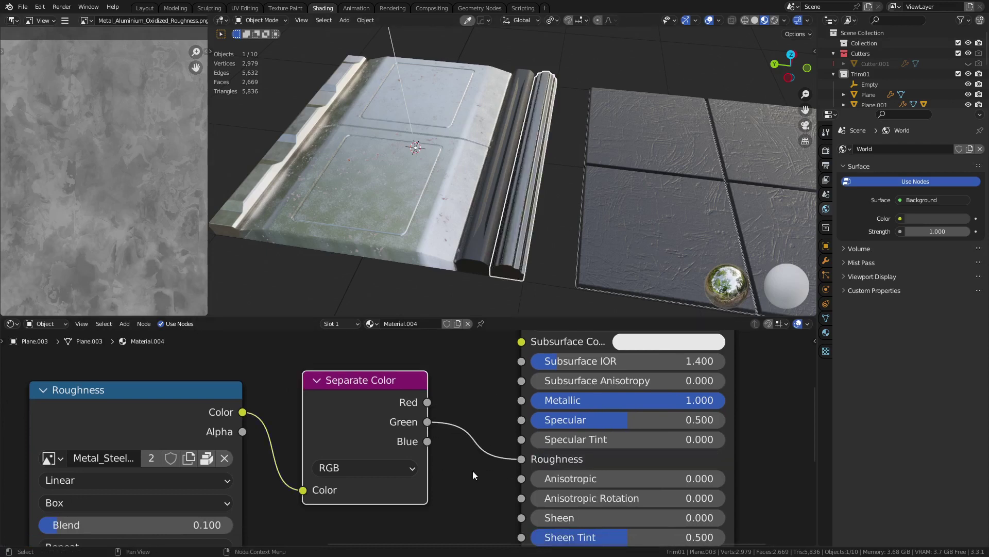
# Step: Try linking Separate Color's Blue output to the shader's Metallic input in the ribbed edge trim's material and inspect the surface
pyautogui.moveTo(481, 458); pyautogui.dragTo(420, 394, button='middle')
pyautogui.scroll(-1, 407, 387)
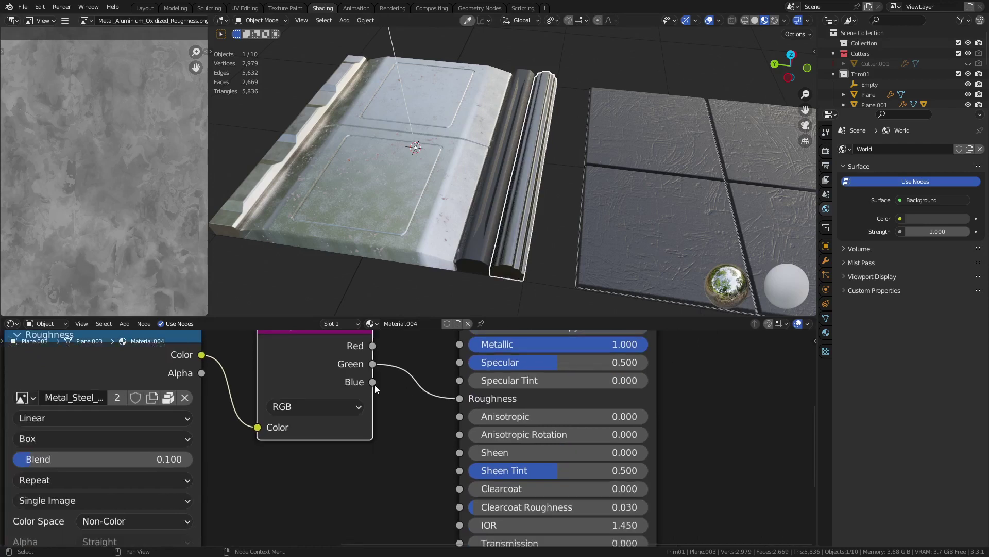
pyautogui.moveTo(374, 382); pyautogui.dragTo(439, 411)
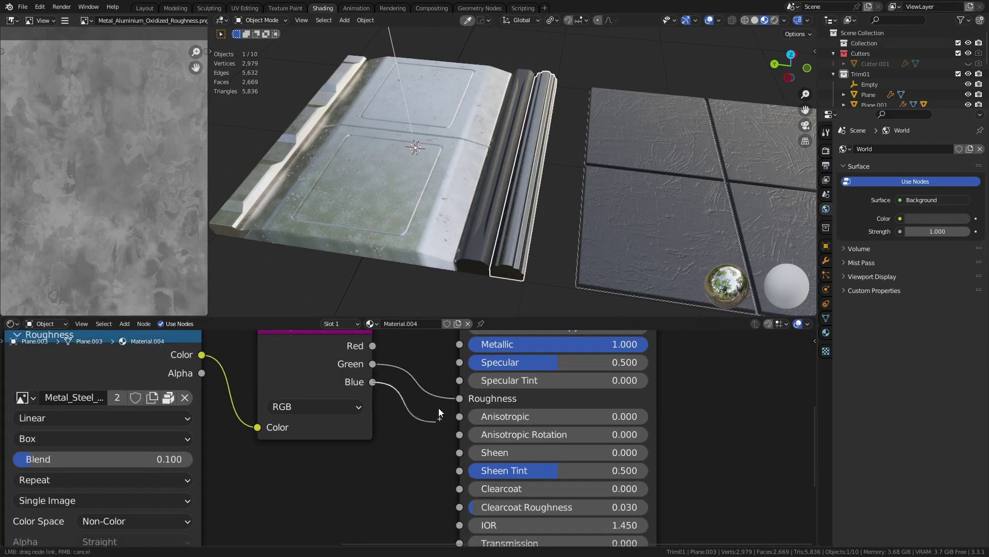
pyautogui.moveTo(456, 353); pyautogui.dragTo(455, 354)
pyautogui.moveTo(455, 353); pyautogui.dragTo(458, 376, button='middle')
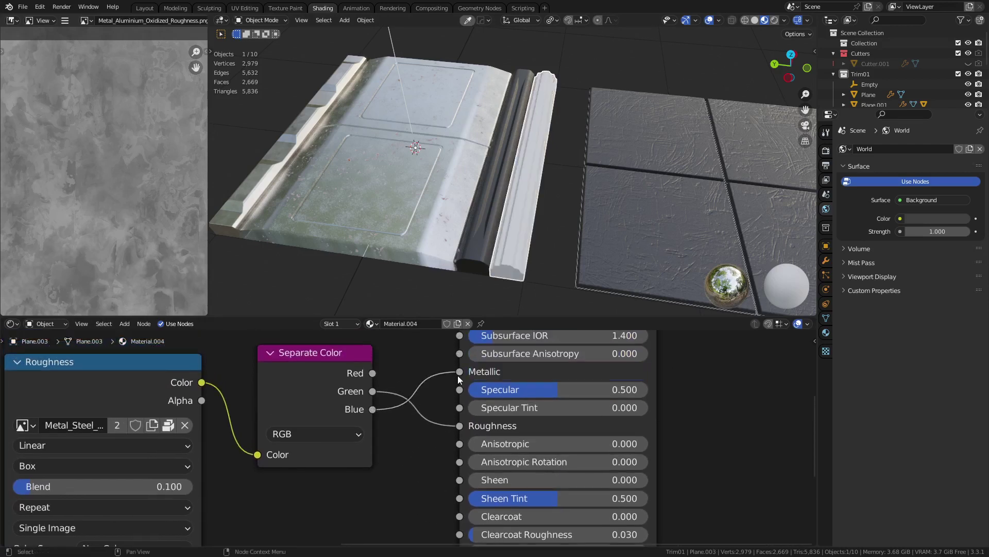
pyautogui.scroll(4, 518, 292)
pyautogui.moveTo(536, 285); pyautogui.dragTo(580, 243, button='middle')
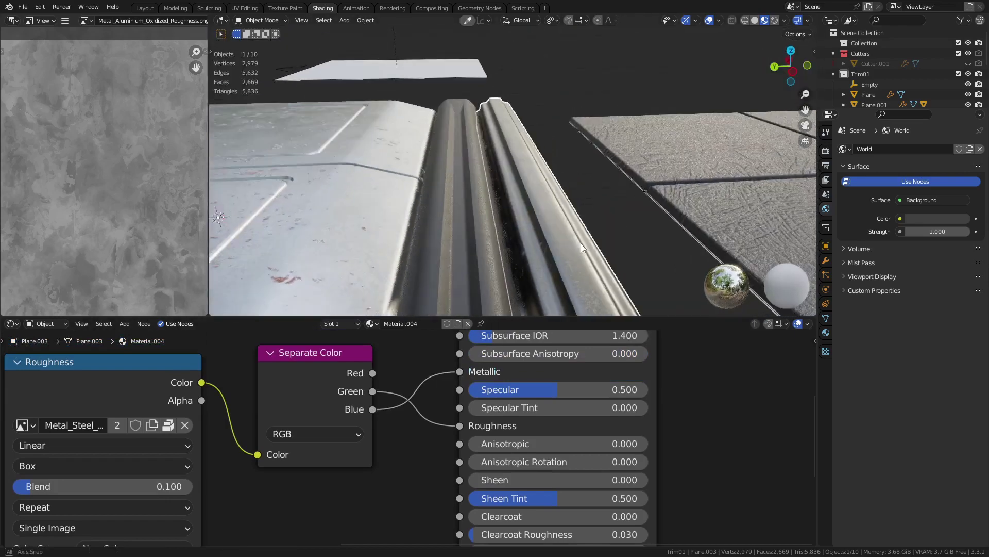
pyautogui.scroll(2, 548, 237)
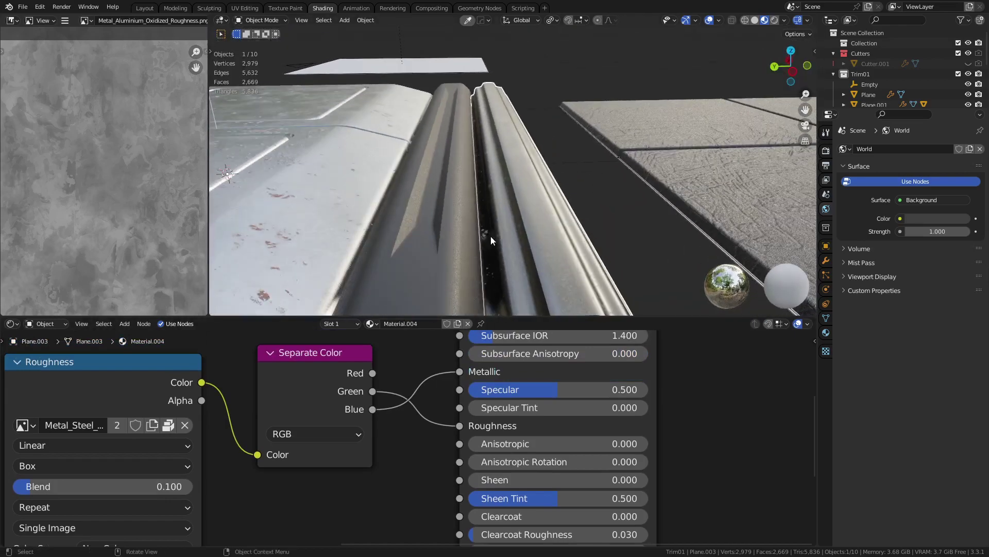
pyautogui.moveTo(491, 236); pyautogui.dragTo(433, 228, button='middle')
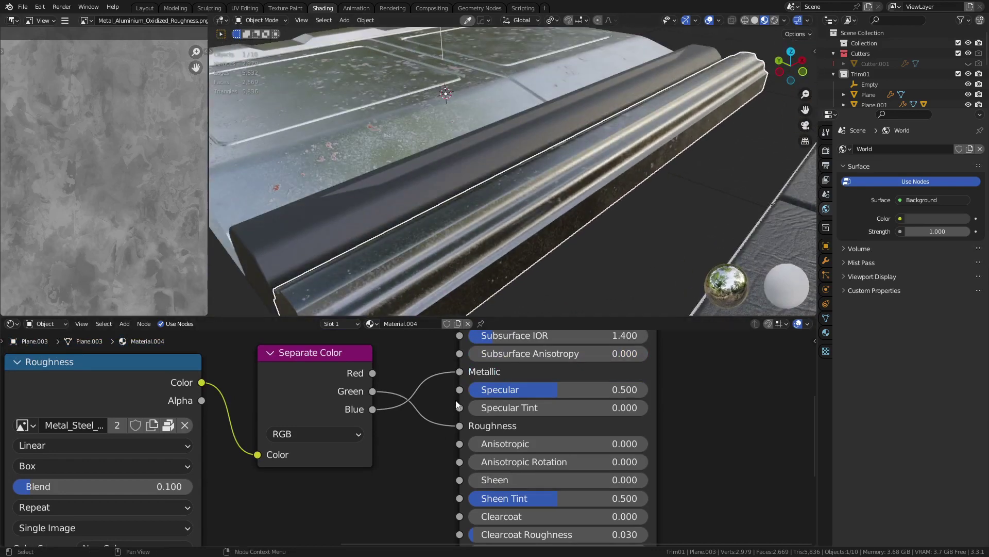
# Step: Disconnect Separate Color's Green output from Roughness and compare the ribbed trim's surface up close
pyautogui.moveTo(457, 425); pyautogui.dragTo(432, 450)
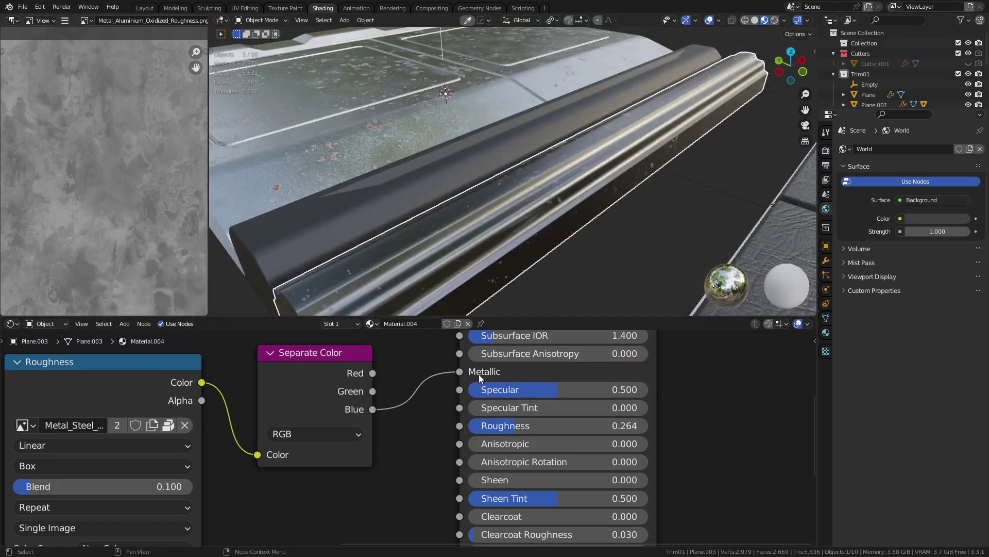
pyautogui.scroll(-3, 611, 216)
pyautogui.moveTo(610, 215); pyautogui.dragTo(512, 221, button='middle')
pyautogui.click(559, 246)
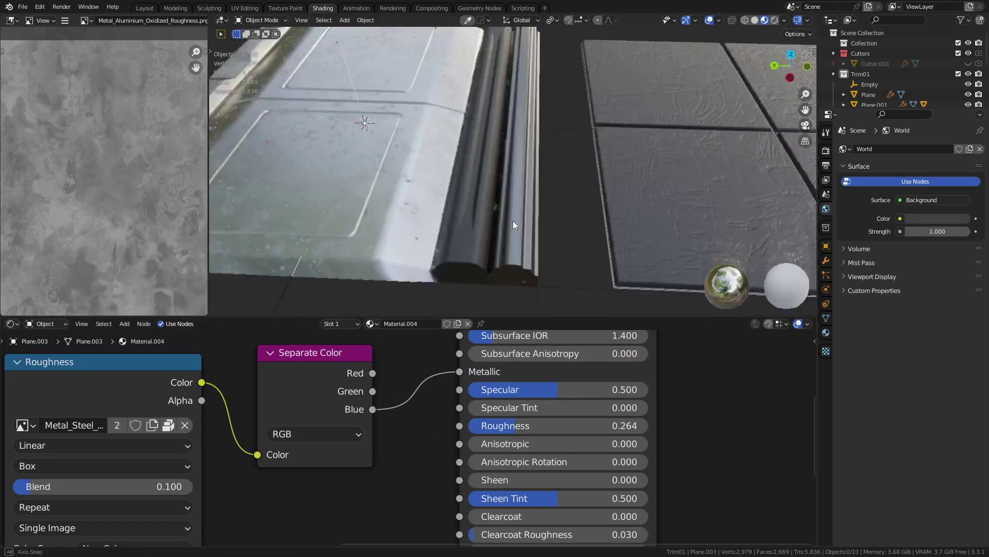
pyautogui.scroll(4, 578, 250)
pyautogui.moveTo(577, 249); pyautogui.dragTo(544, 259, button='middle')
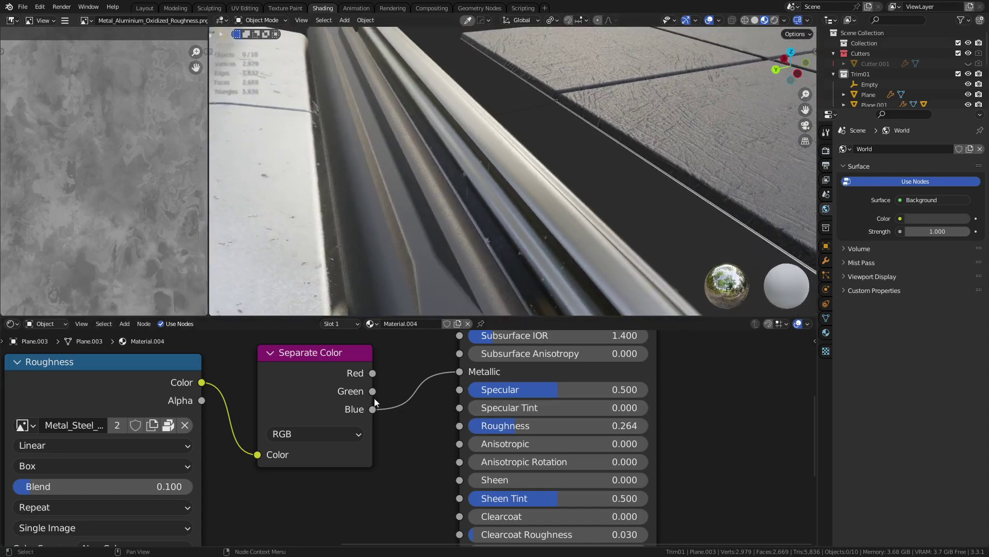
# Step: Relink Separate Color's Green output to Roughness and remove the Blue link from Metallic in the ribbed trim's material
pyautogui.moveTo(372, 392); pyautogui.dragTo(459, 425)
pyautogui.moveTo(459, 371); pyautogui.dragTo(429, 351)
pyautogui.moveTo(580, 215); pyautogui.dragTo(558, 198, button='middle')
# Step: Switch to the Layout workspace and save the scene over Trims.blend in the kit2 textures folder
pyautogui.click(143, 8)
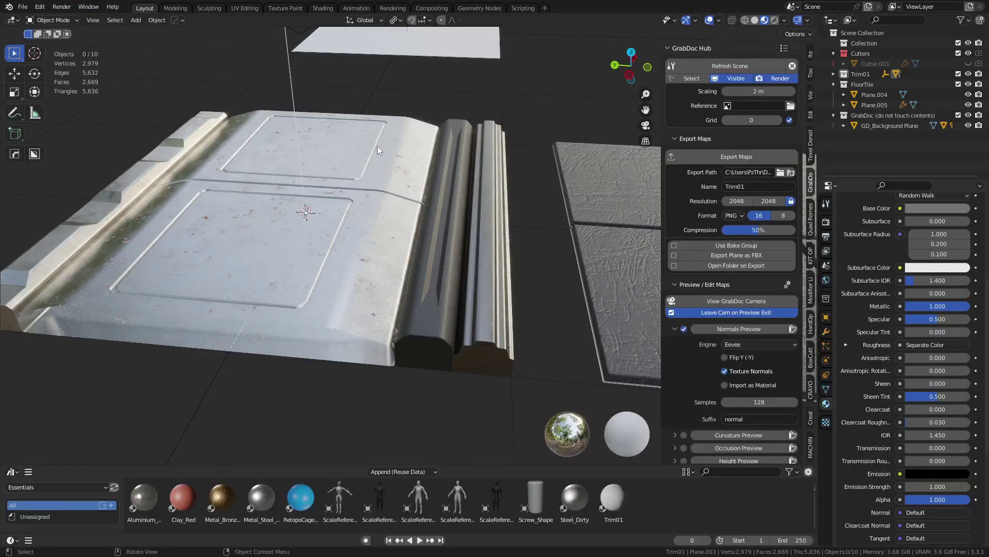
pyautogui.scroll(-5, 366, 429)
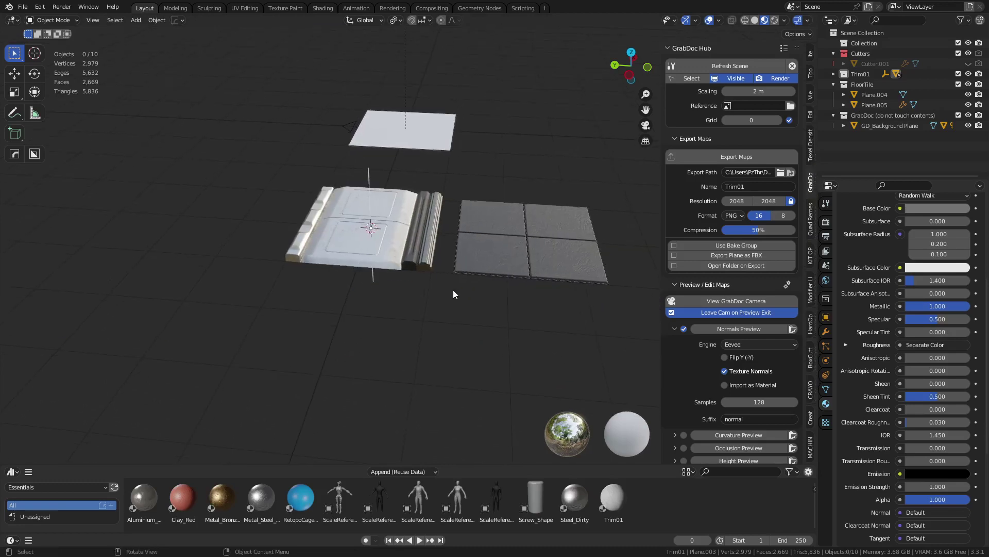
pyautogui.moveTo(453, 290); pyautogui.dragTo(474, 296, button='middle')
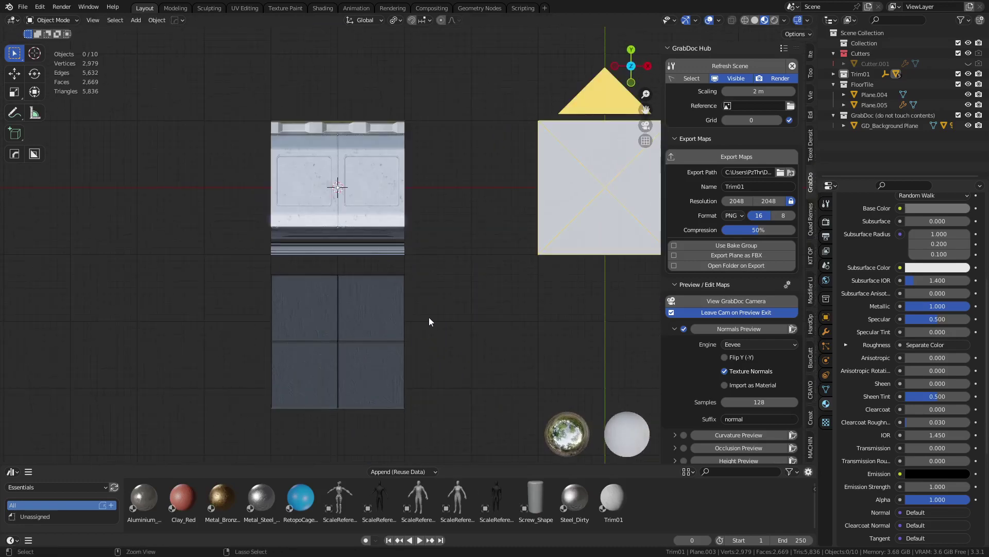
pyautogui.hotkey('ctrl', 's')
pyautogui.click(419, 378)
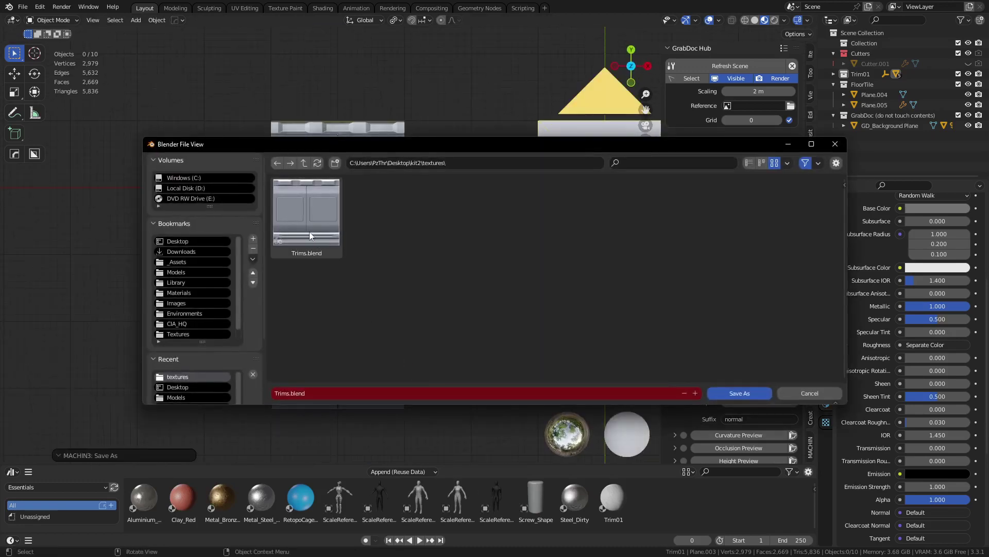
pyautogui.doubleClick(309, 236)
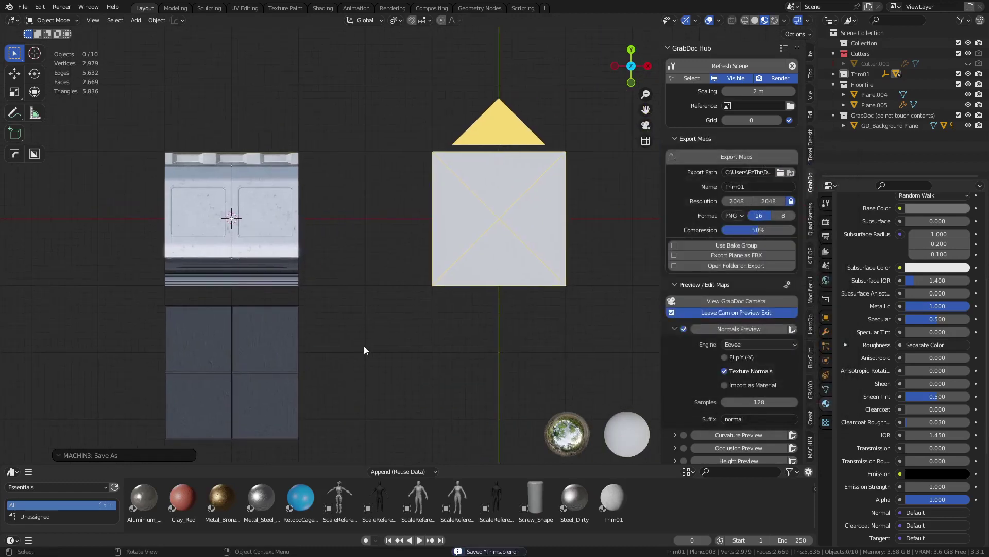
pyautogui.click(234, 257)
pyautogui.click(235, 359)
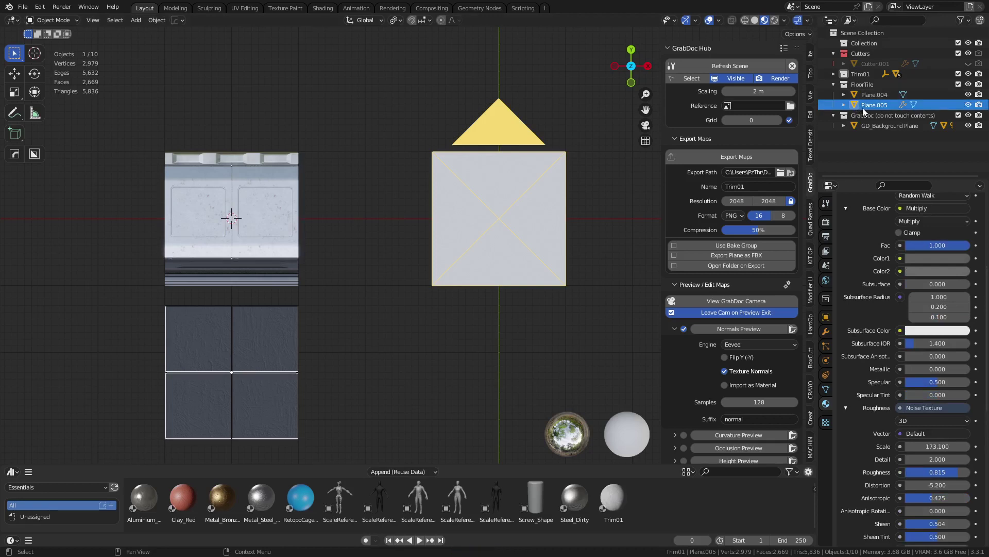
pyautogui.hotkey('shift', 'g')
pyautogui.click(339, 323)
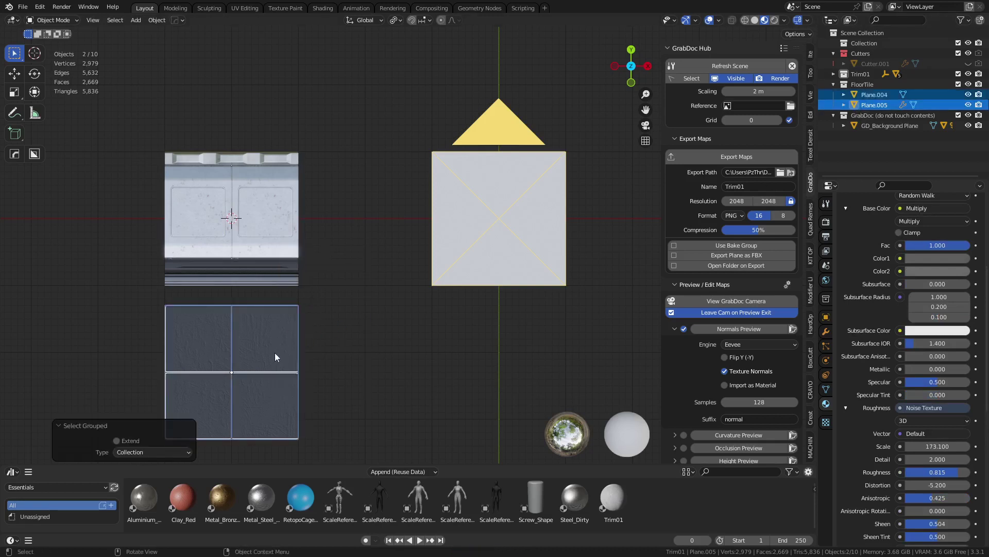
pyautogui.press('g')
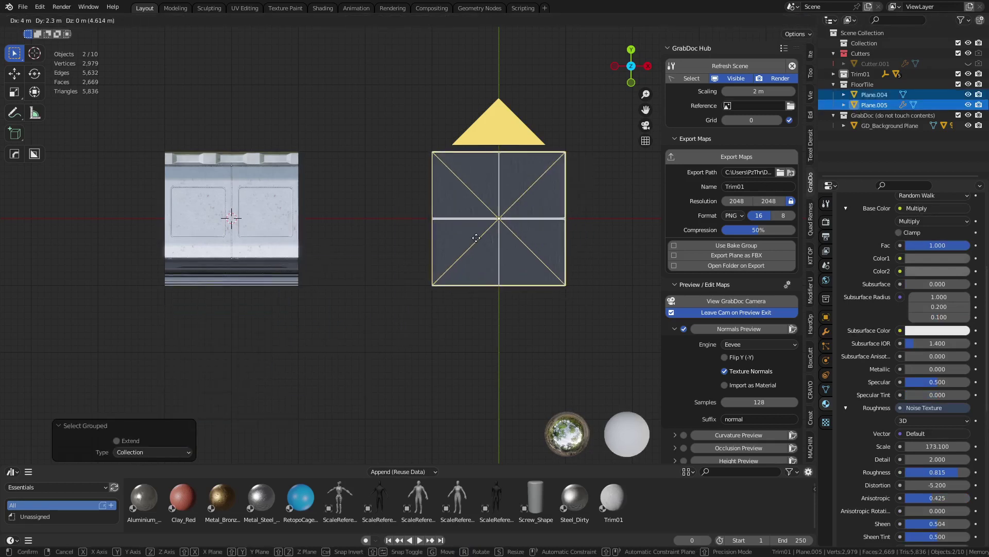
pyautogui.press('Escape')
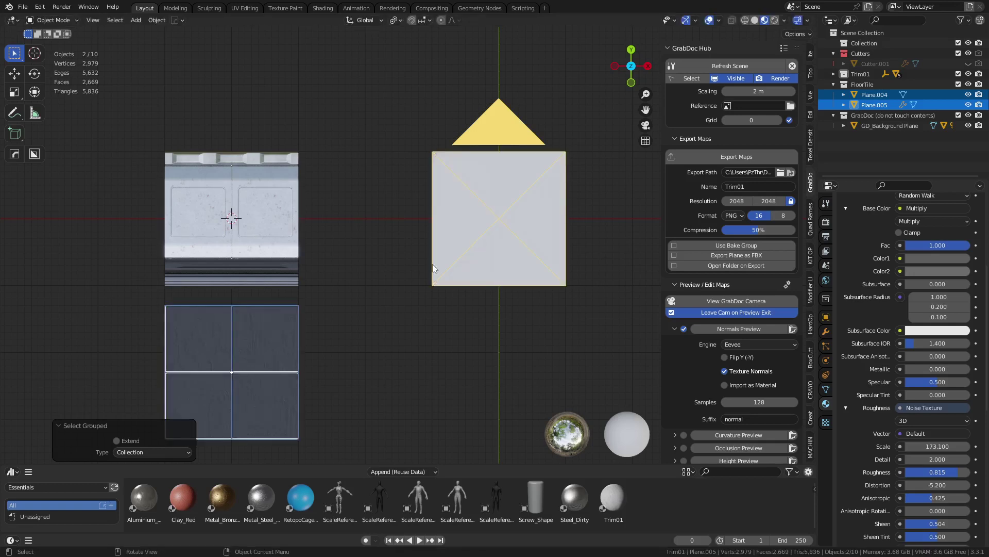
# Step: Move all the trim sheet pieces 4 m along X onto the GrabDoc background plane
pyautogui.moveTo(125, 131); pyautogui.dragTo(309, 295)
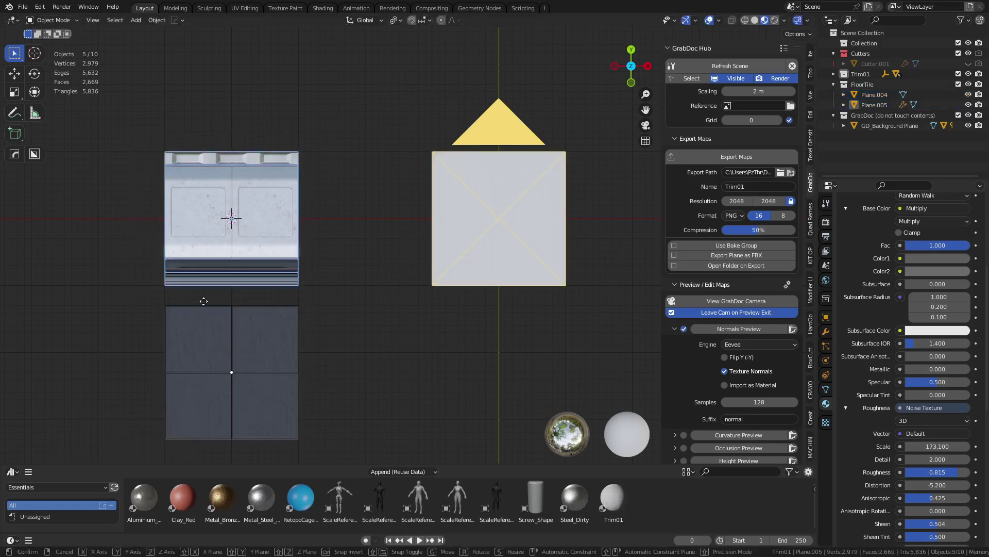
pyautogui.press('g')
pyautogui.click(464, 301)
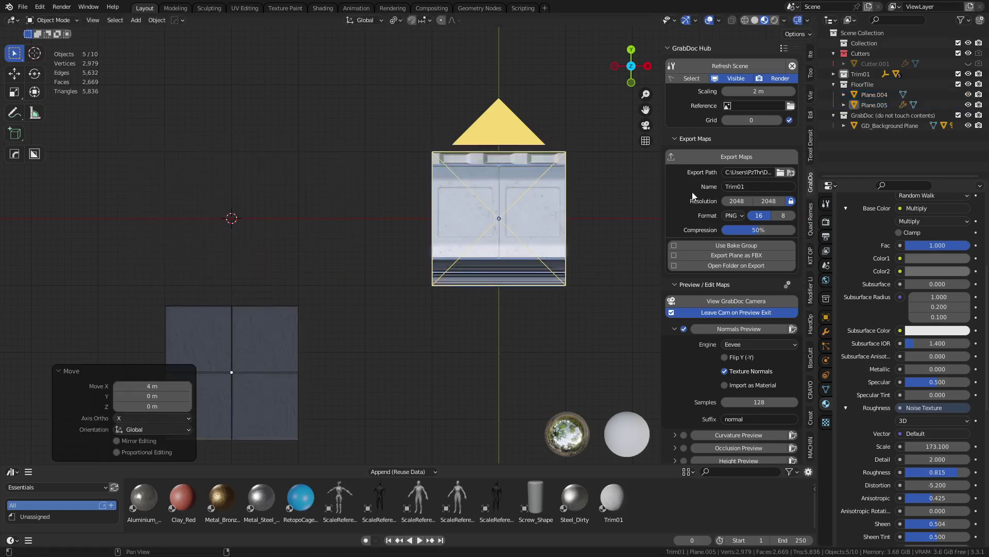
# Step: Export the Trim01 maps with GrabDoc and check the exported files in the kit2 textures folder
pyautogui.click(742, 160)
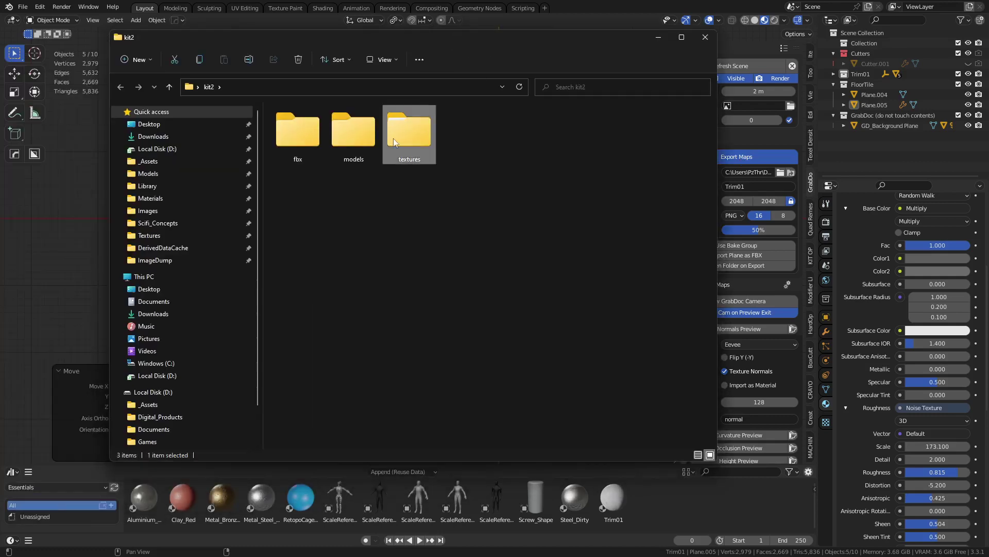
pyautogui.doubleClick(394, 139)
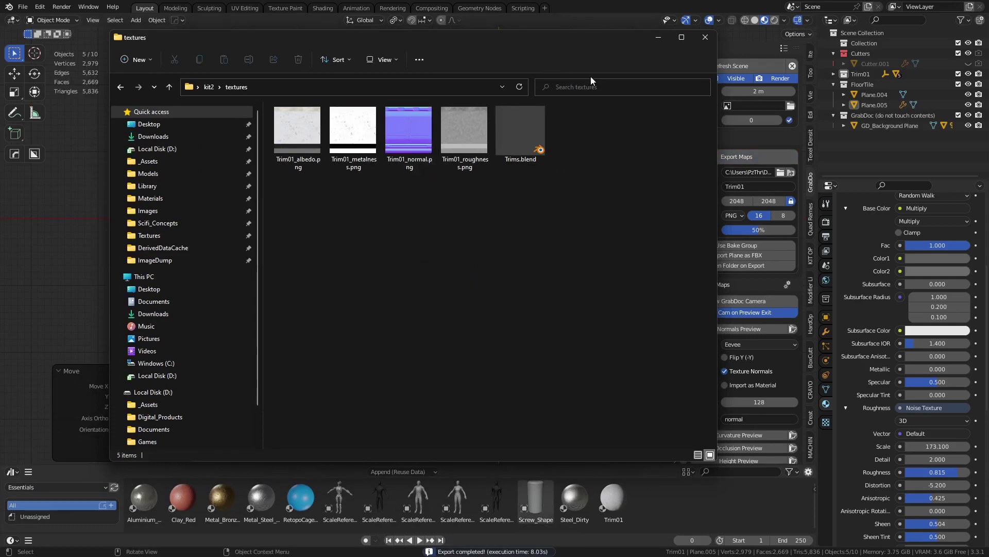
pyautogui.moveTo(624, 39); pyautogui.dragTo(1, 92)
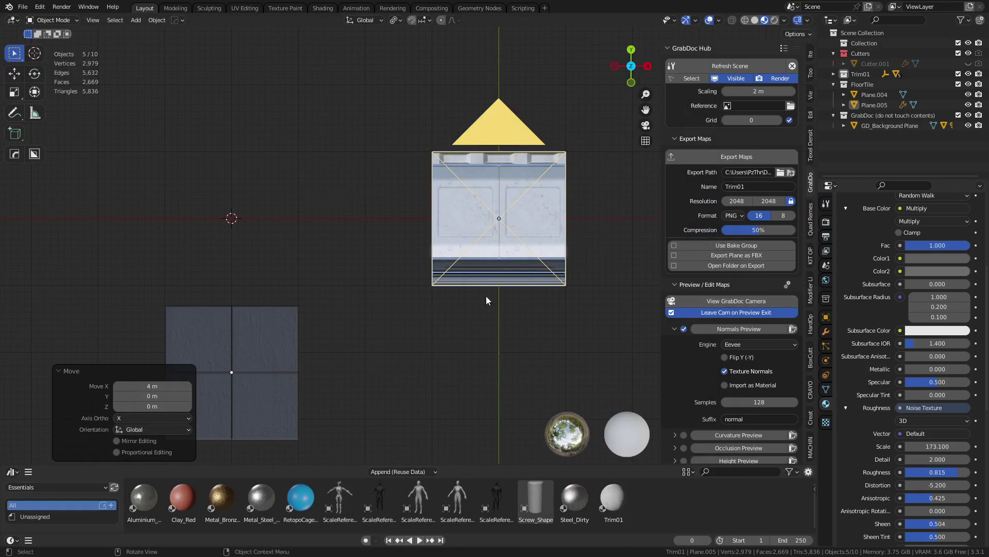
# Step: Move the trim sheet pieces -4 m along X, off the GrabDoc background plane
pyautogui.press('g')
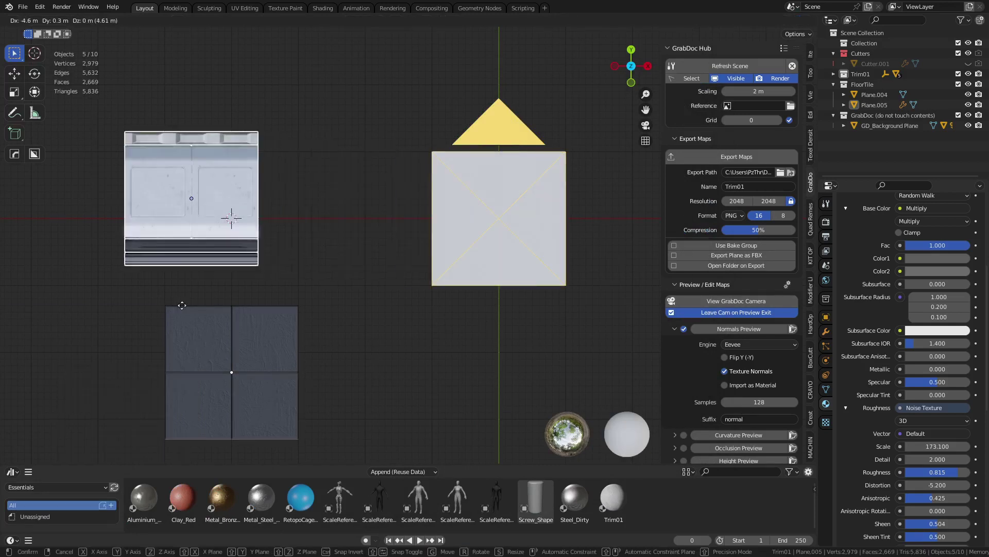
pyautogui.click(214, 322)
# Step: Set the GrabDoc export name to FloorTile_A
pyautogui.keyDown('shift'); pyautogui.moveTo(441, 342); pyautogui.dragTo(487, 302, button='middle'); pyautogui.keyUp('shift')
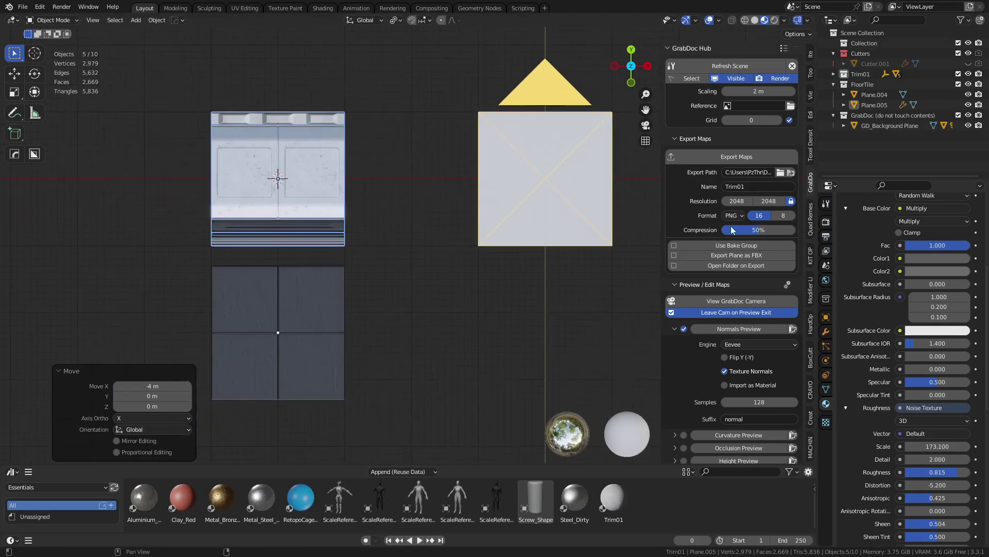
pyautogui.click(745, 186)
pyautogui.write('FloorTile_A')
# Step: Select all objects of the FloorTile collection and move them onto the GrabDoc background plane
pyautogui.moveTo(210, 422); pyautogui.dragTo(376, 274)
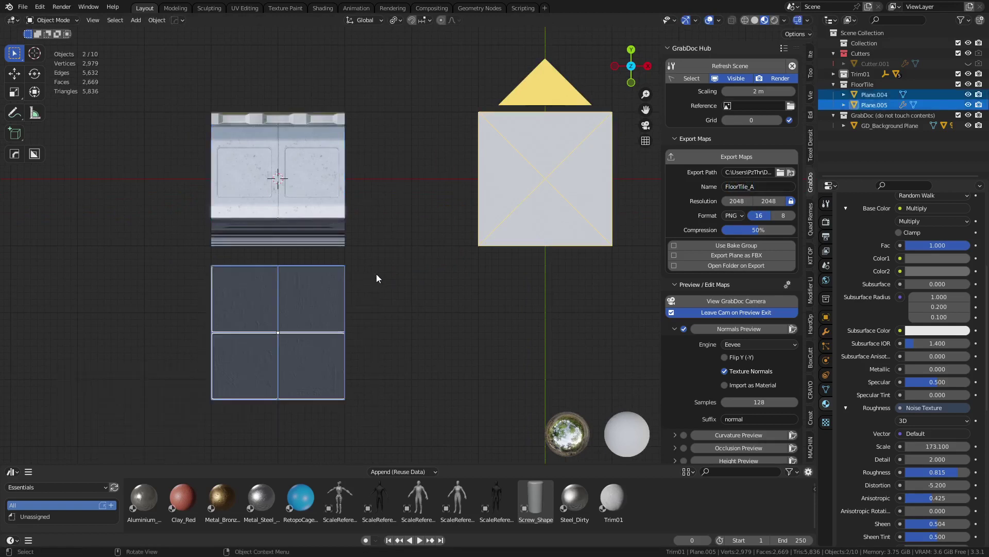
pyautogui.hotkey('shift', 'g')
pyautogui.click(398, 311)
pyautogui.press('g')
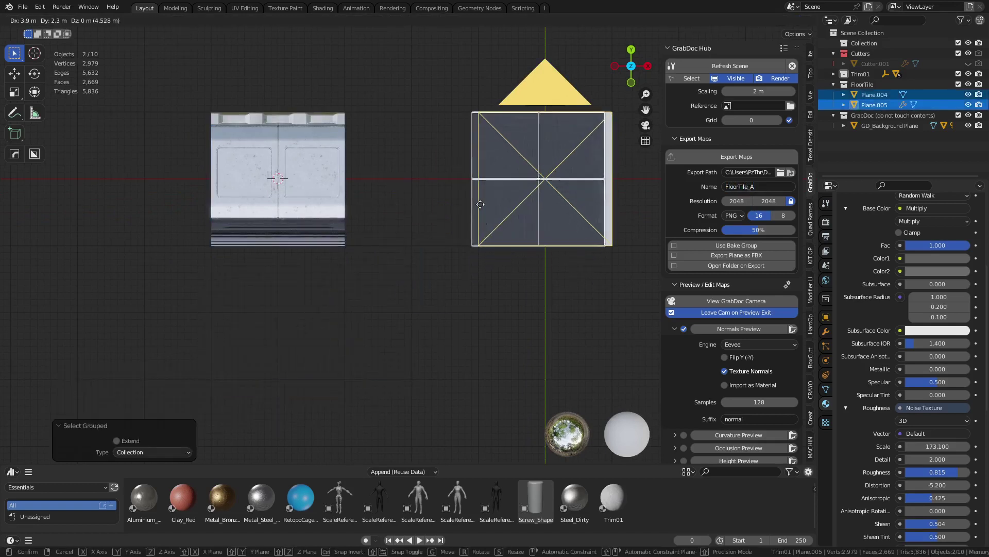
# Step: Place the floor tile planes on the GrabDoc bake plane and export the FloorTile_A maps
pyautogui.click(490, 203)
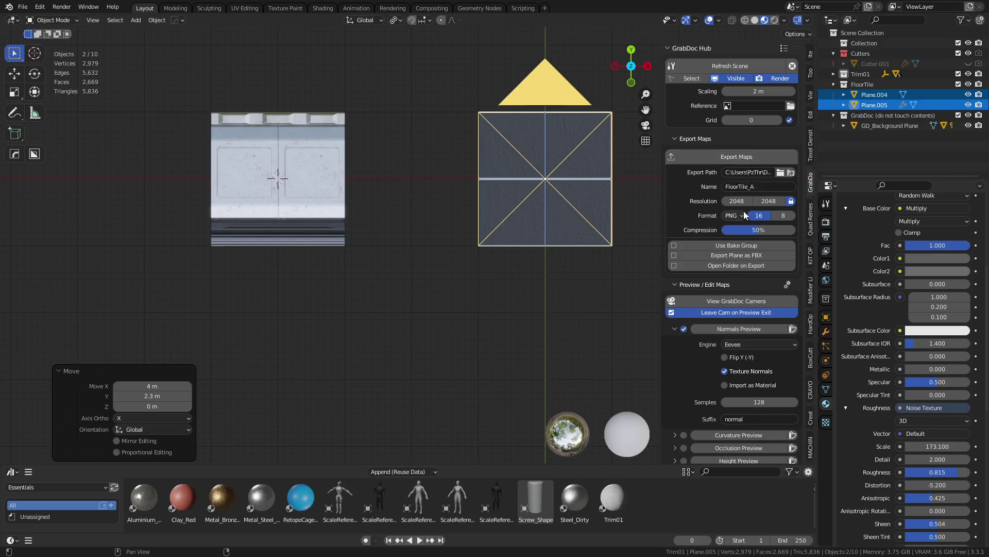
pyautogui.click(734, 163)
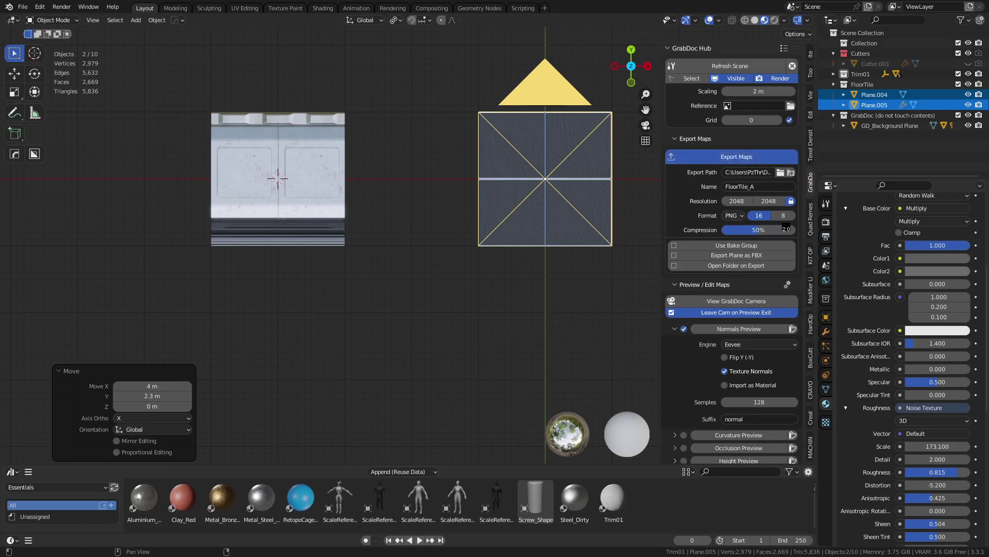
pyautogui.moveTo(0, 67); pyautogui.dragTo(440, 67)
pyautogui.hotkey('alt', 'Tab')
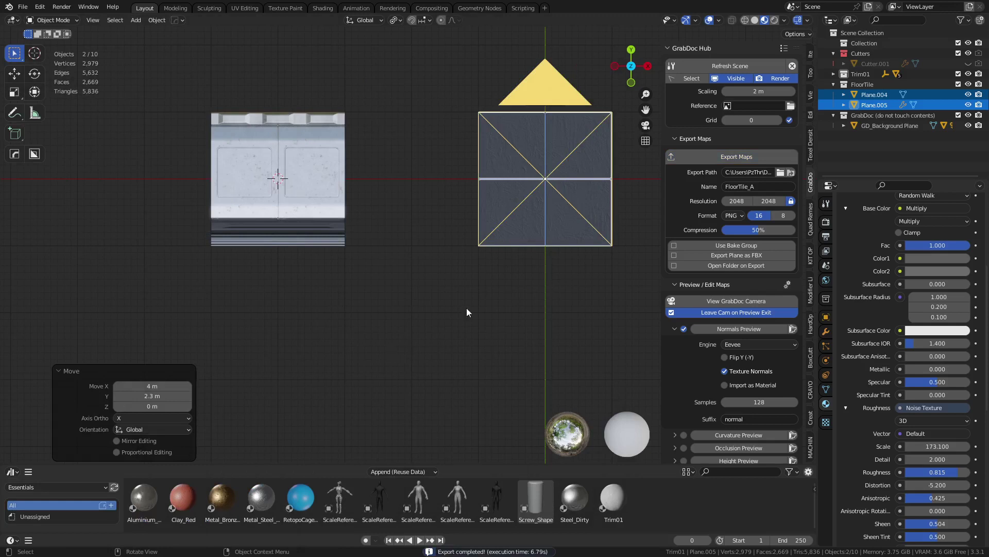
# Step: Move the two floor tile planes off the bake plane to below the trim sheet and save the file
pyautogui.hotkey('shift', 'd')
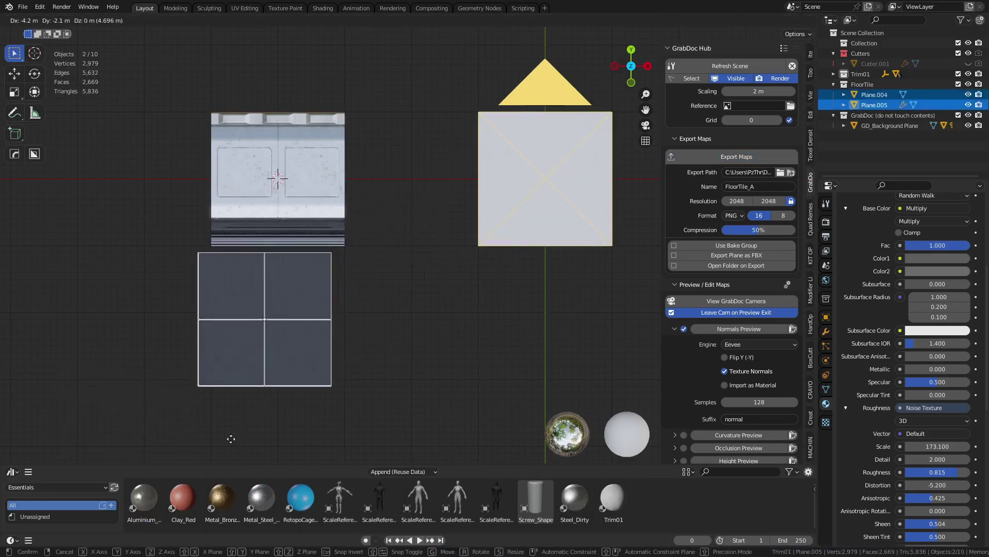
pyautogui.scroll(-4, 276, 178)
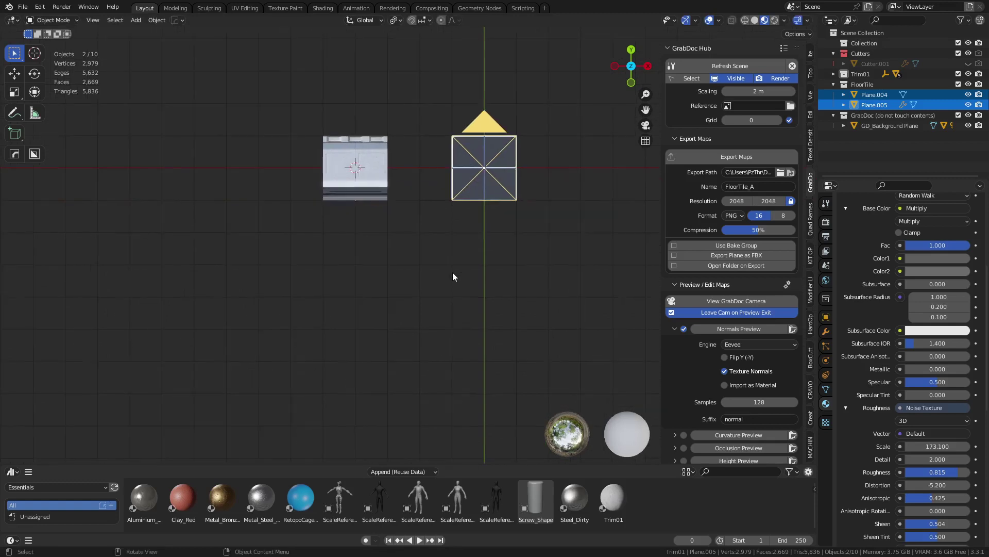
pyautogui.click(325, 371)
pyautogui.hotkey('ctrl', 's')
pyautogui.click(466, 314)
pyautogui.click(490, 267)
pyautogui.scroll(4, 459, 282)
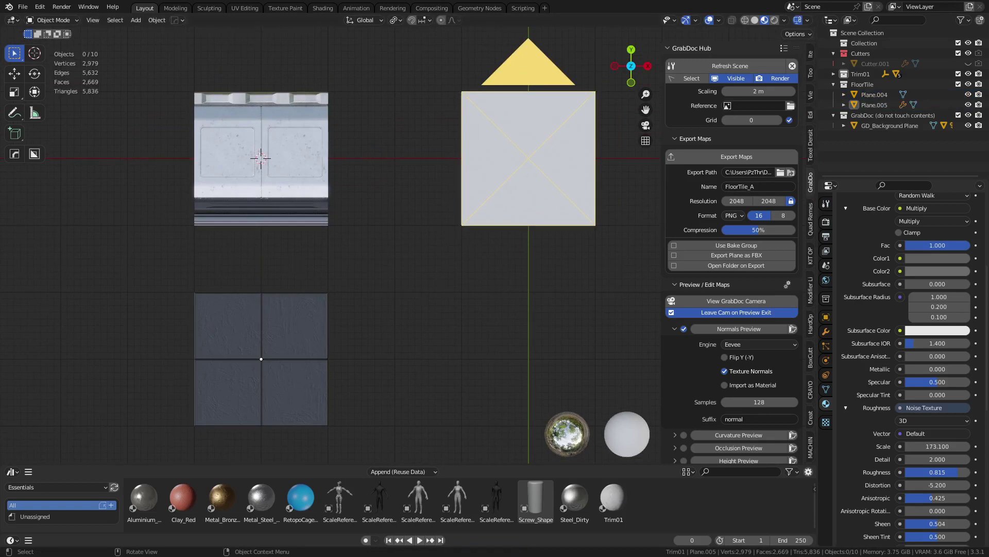
# Step: Save Trims.blend and start a new General file
pyautogui.keyDown('shift'); pyautogui.moveTo(318, 217); pyautogui.dragTo(282, 297, button='middle'); pyautogui.keyUp('shift')
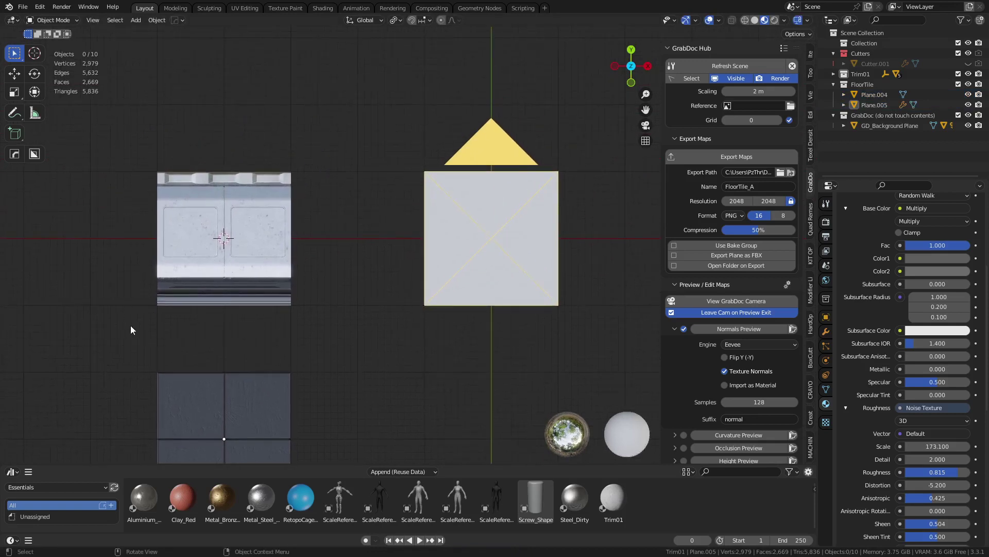
pyautogui.moveTo(131, 326); pyautogui.dragTo(355, 104)
pyautogui.click(438, 341)
pyautogui.hotkey('ctrl', 's')
pyautogui.click(473, 328)
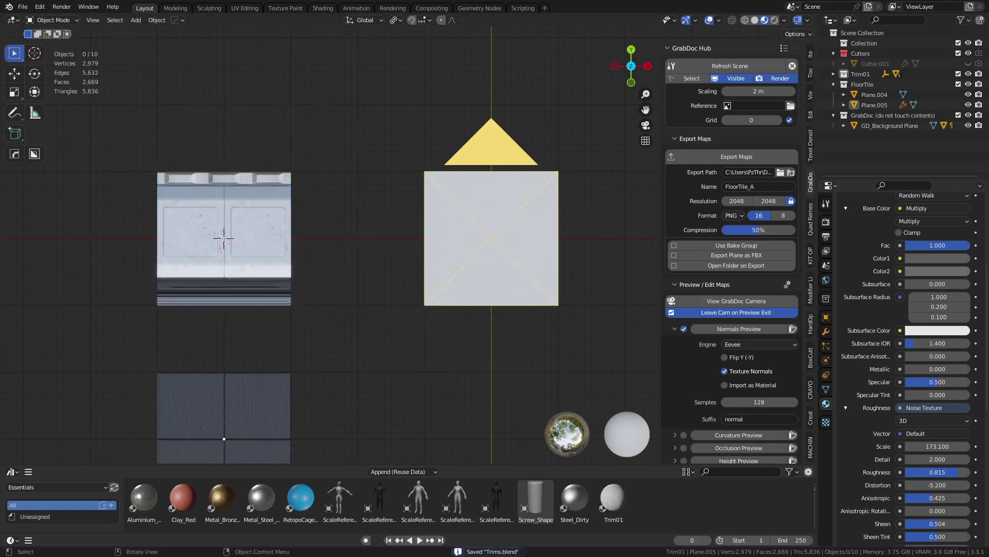
pyautogui.click(23, 7)
pyautogui.moveTo(55, 17)
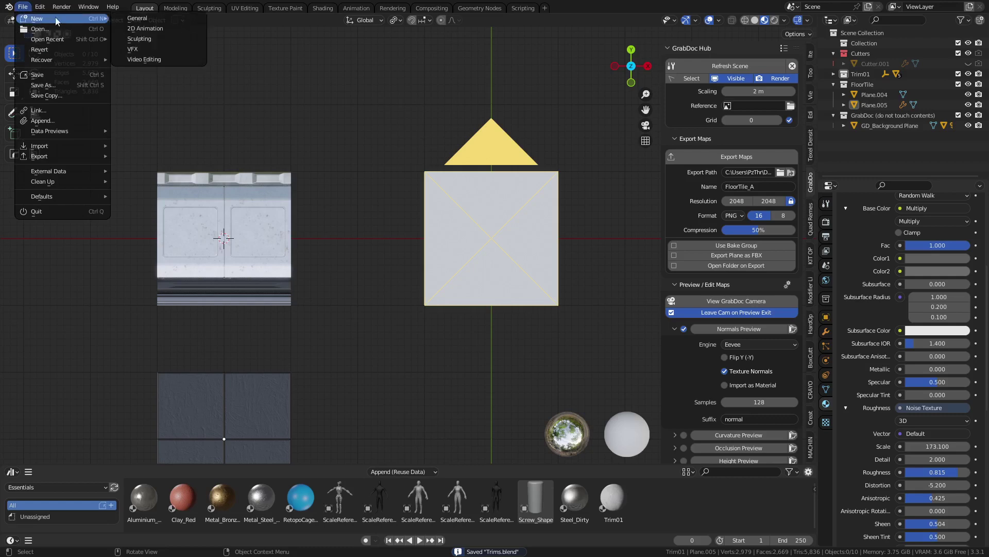
pyautogui.click(174, 18)
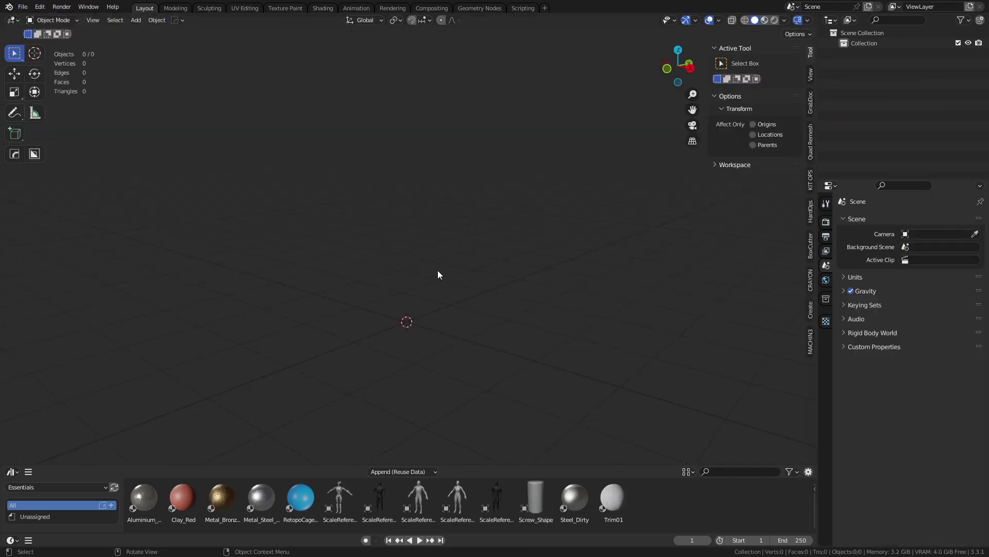
# Step: Add a 2 m plane at the world origin
pyautogui.hotkey('shift', 'a')
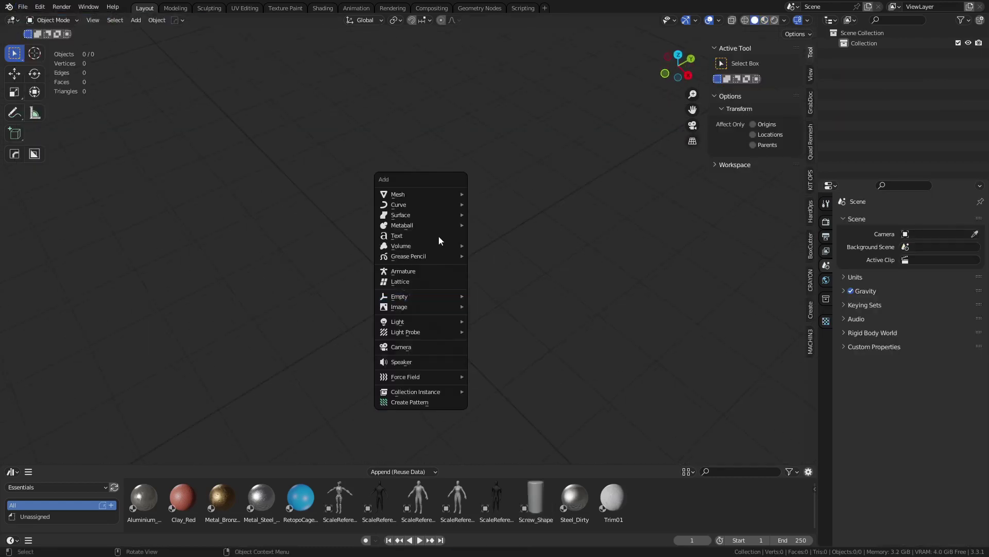
pyautogui.moveTo(437, 196)
pyautogui.click(507, 205)
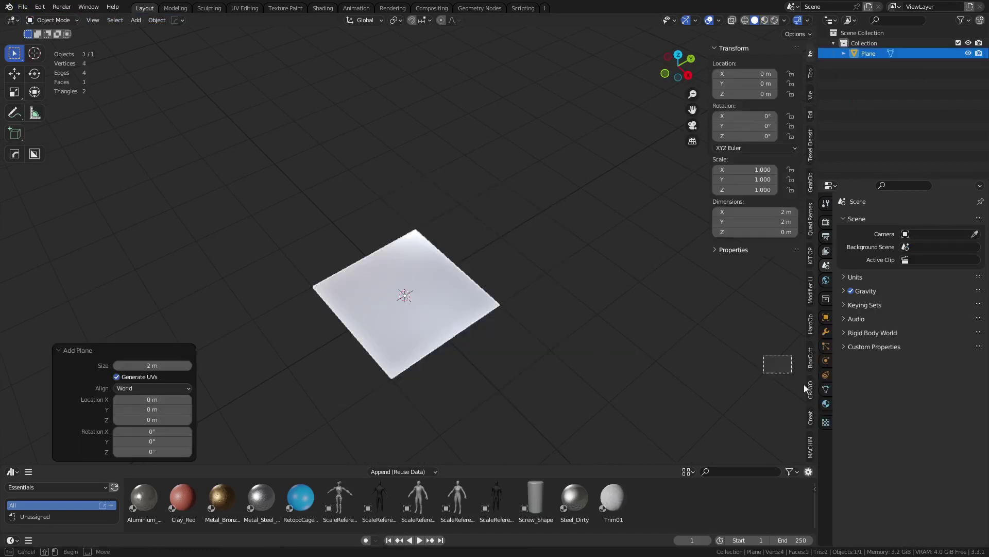
# Step: Create two new materials in separate slots on the plane
pyautogui.click(826, 403)
pyautogui.click(360, 325)
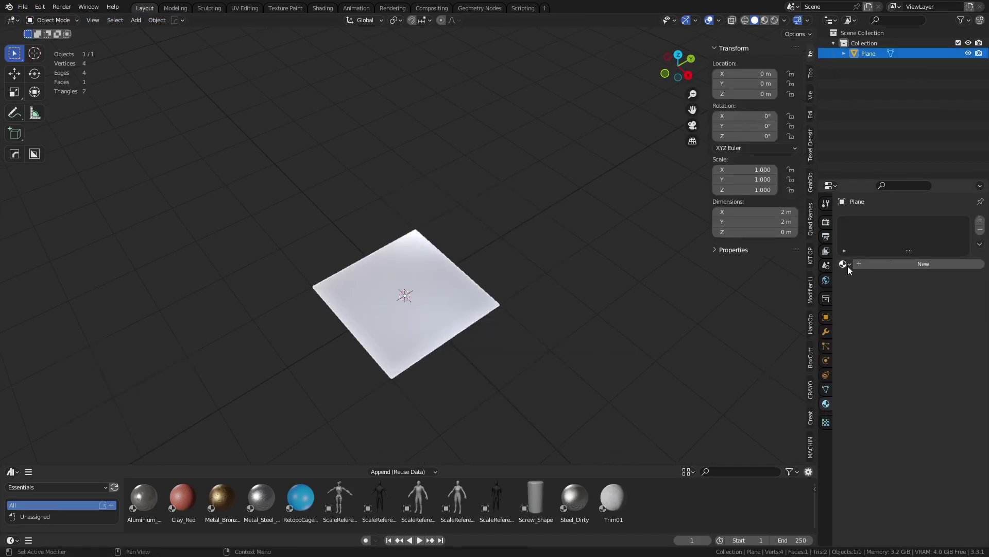
pyautogui.click(880, 265)
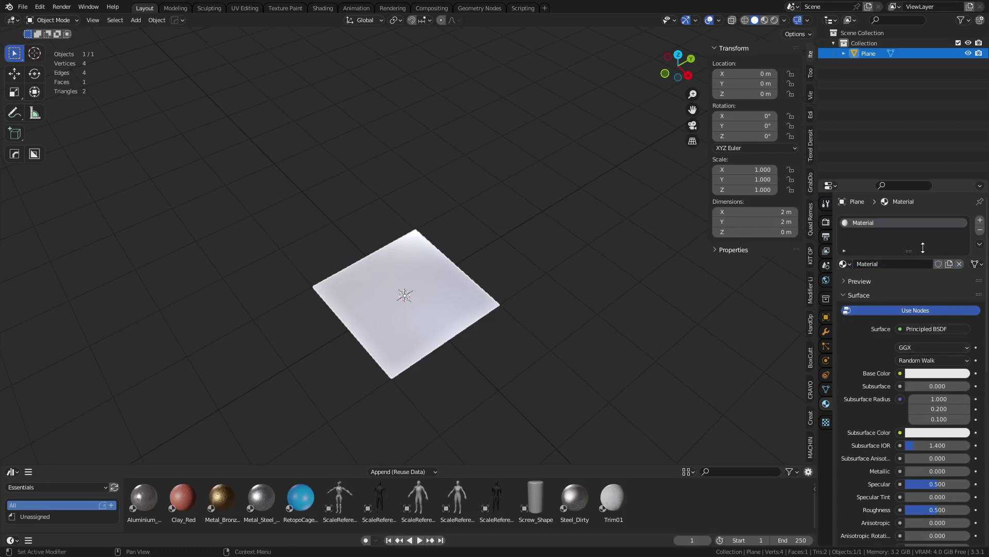
pyautogui.click(980, 220)
pyautogui.click(892, 285)
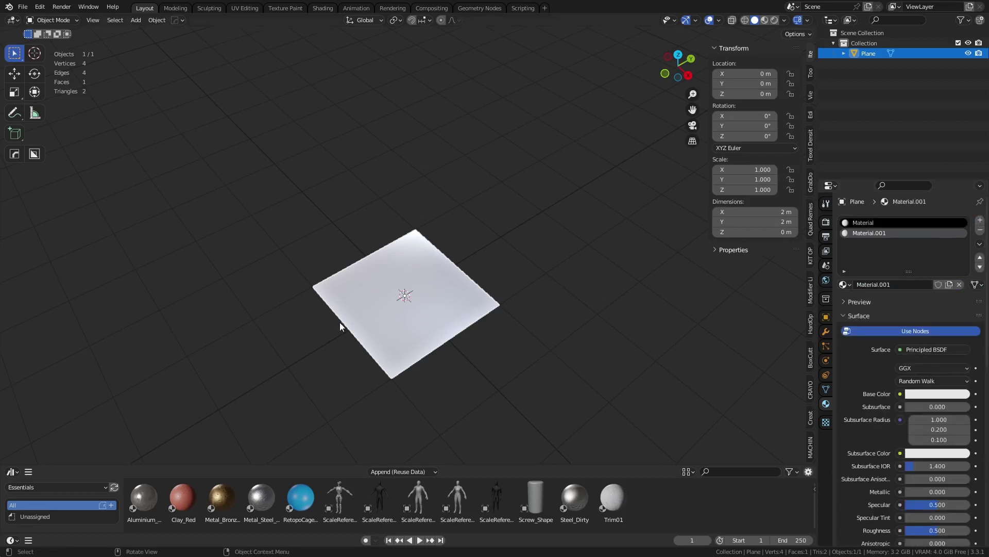
pyautogui.keyDown('shift'); pyautogui.moveTo(538, 282); pyautogui.dragTo(558, 293, button='middle'); pyautogui.keyUp('shift')
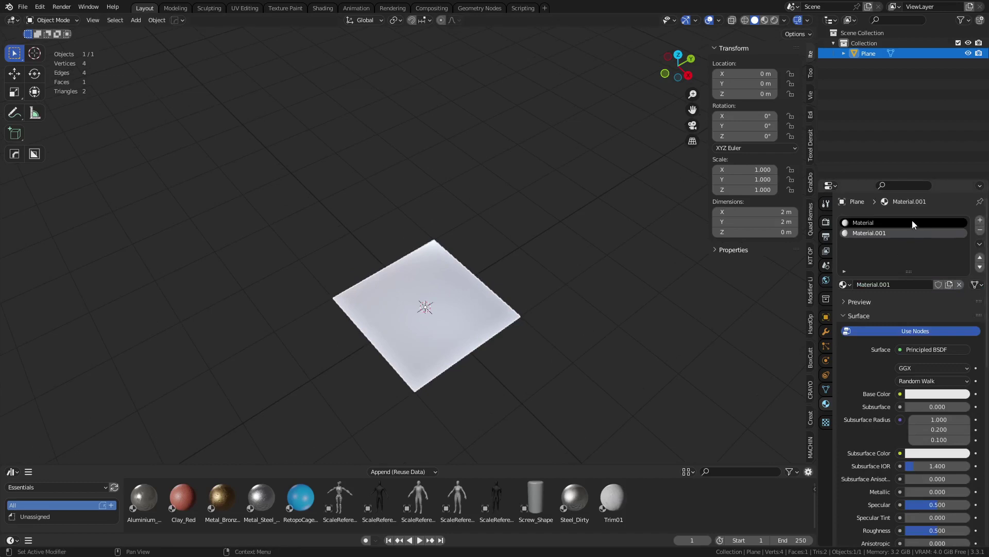
# Step: Rename the plane's first material Trim and its second material FloorTIle
pyautogui.click(874, 222)
pyautogui.doubleClick(874, 222)
pyautogui.write('Trim')
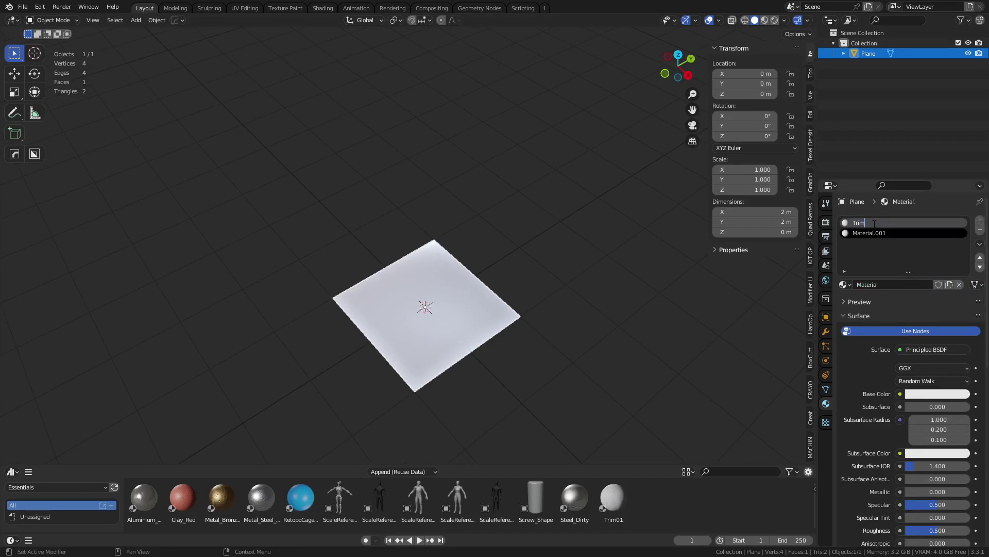
pyautogui.press('Return')
pyautogui.doubleClick(859, 234)
pyautogui.write('F')
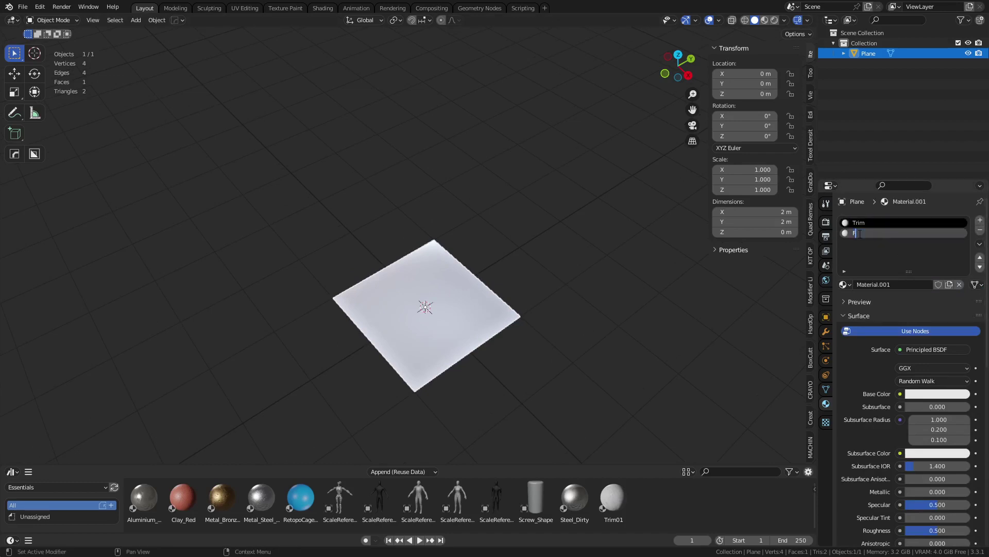
pyautogui.write('loorTIle')
pyautogui.press('Return')
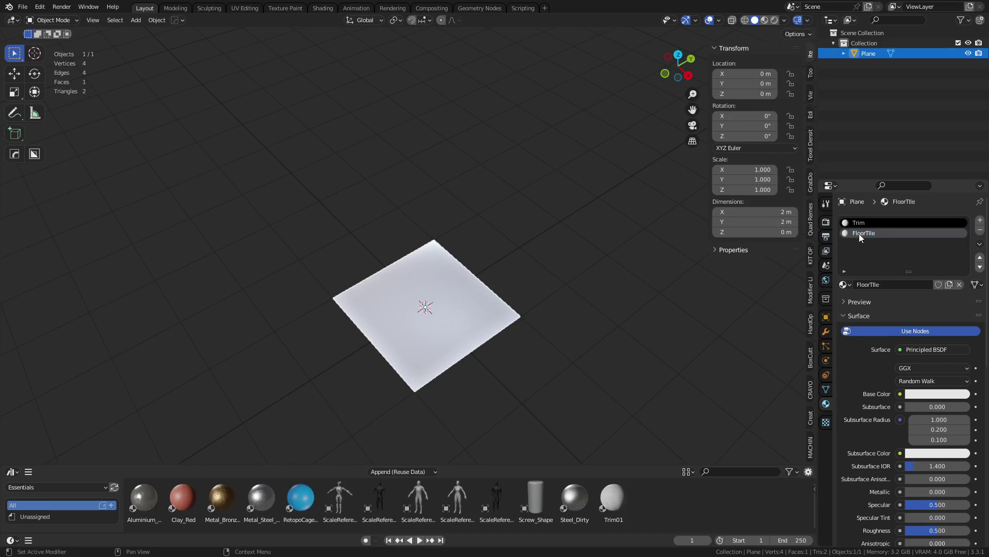
pyautogui.click(625, 283)
pyautogui.click(419, 332)
pyautogui.press('g')
pyautogui.press('x')
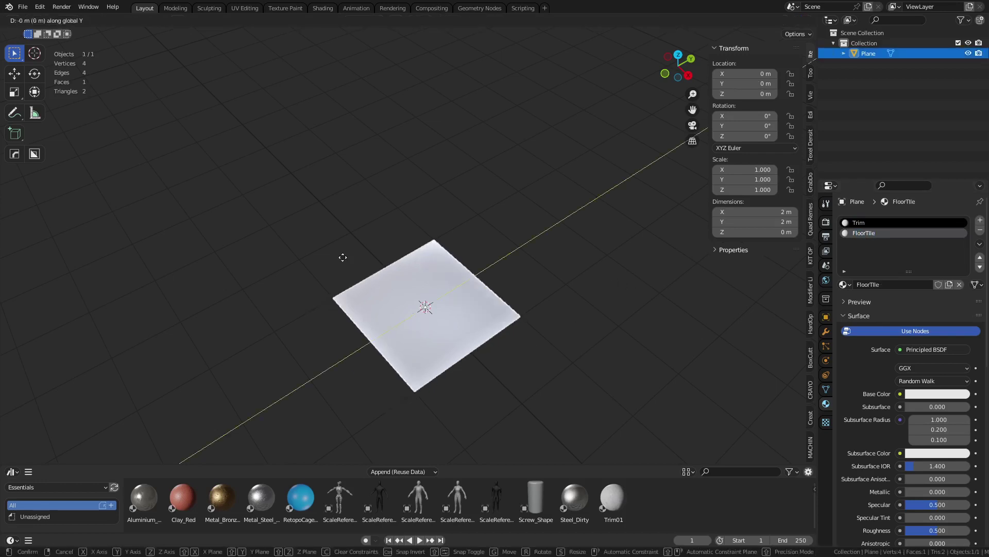
pyautogui.click(328, 246)
pyautogui.press('g')
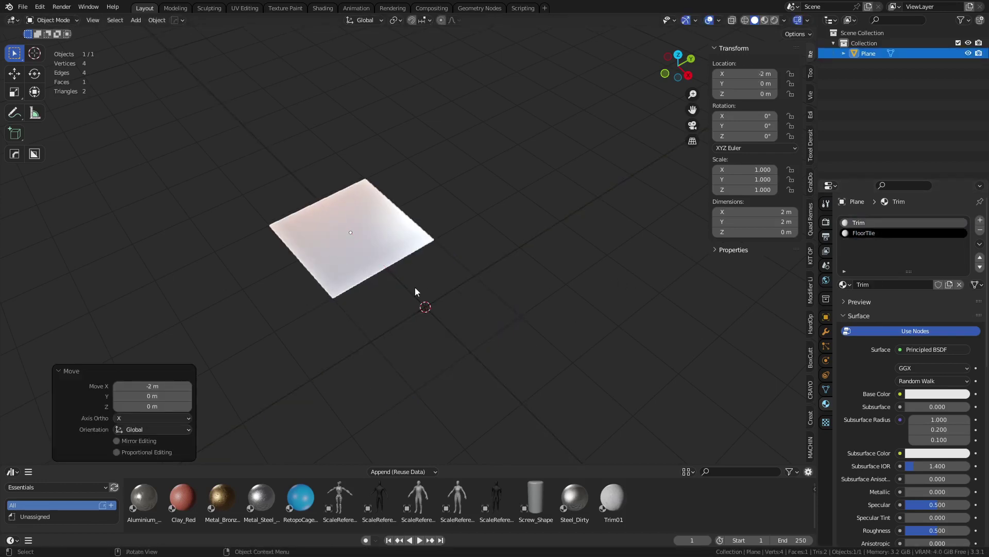
pyautogui.press('x')
pyautogui.rightClick(452, 319)
pyautogui.click(912, 235)
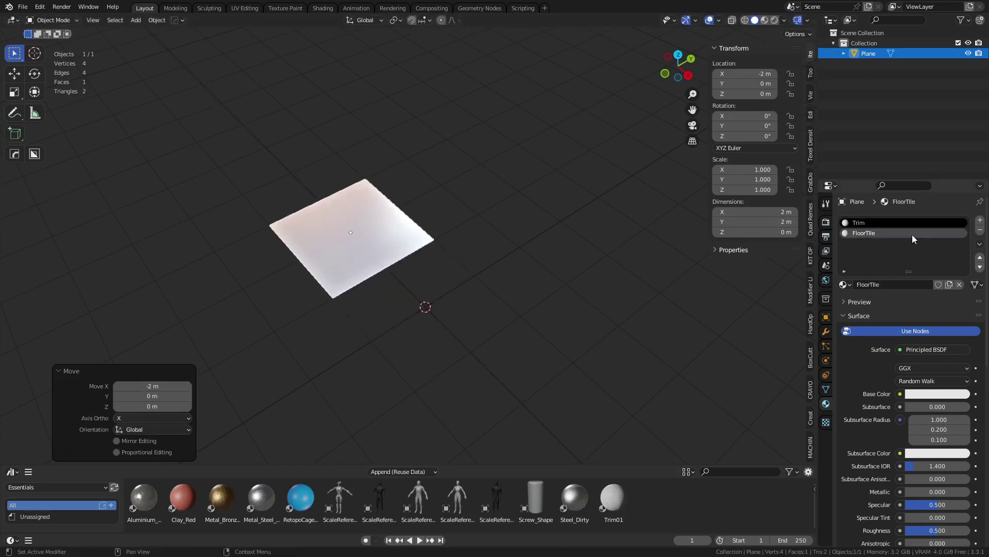
pyautogui.hotkey('ctrl', 'z')
pyautogui.hotkey('ctrl', 'z')
pyautogui.hotkey('ctrl', 'z')
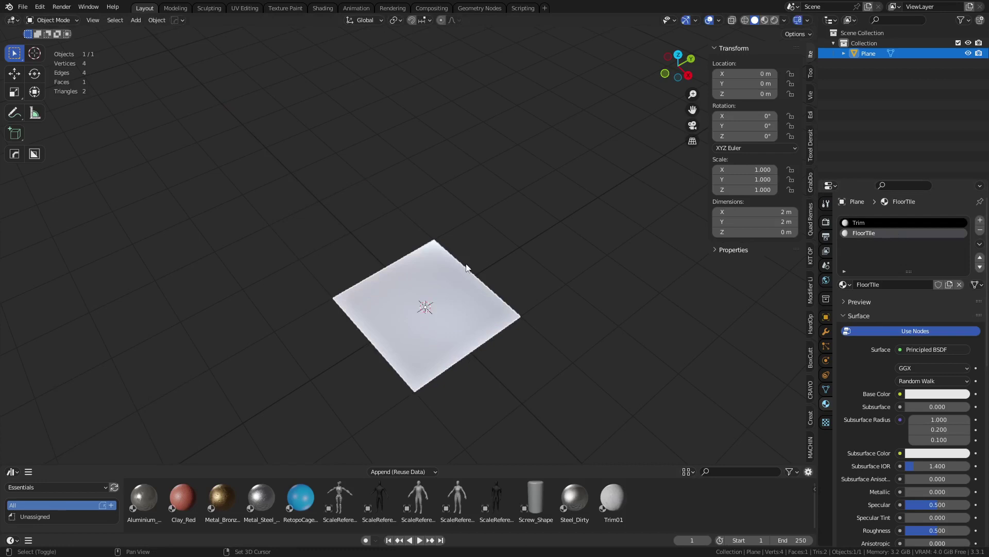
# Step: Switch to the Shading workspace and move the FloorTIle material's Principled BSDF node away from the Material Output
pyautogui.click(322, 9)
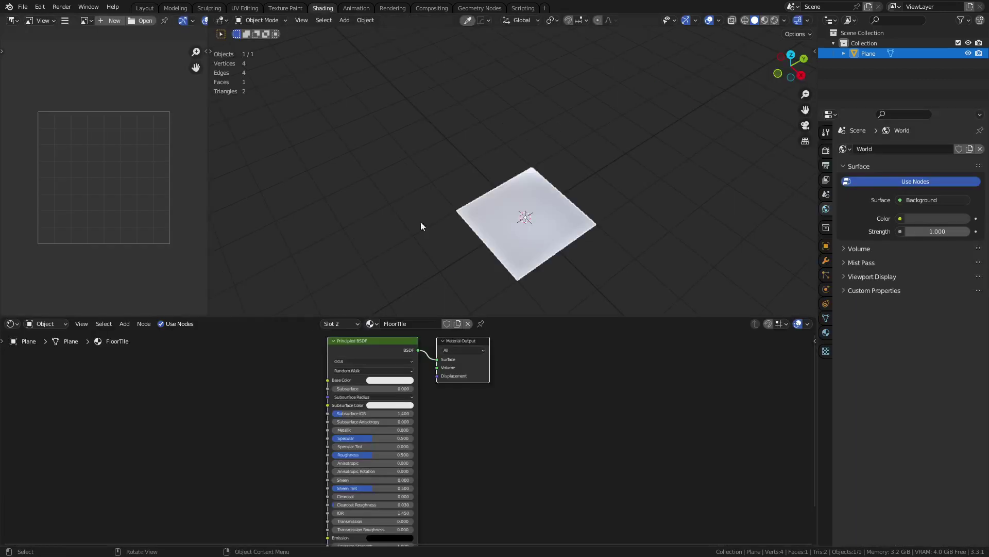
pyautogui.scroll(-2, 370, 347)
pyautogui.moveTo(292, 382); pyautogui.dragTo(432, 373, button='middle')
pyautogui.scroll(-1, 431, 373)
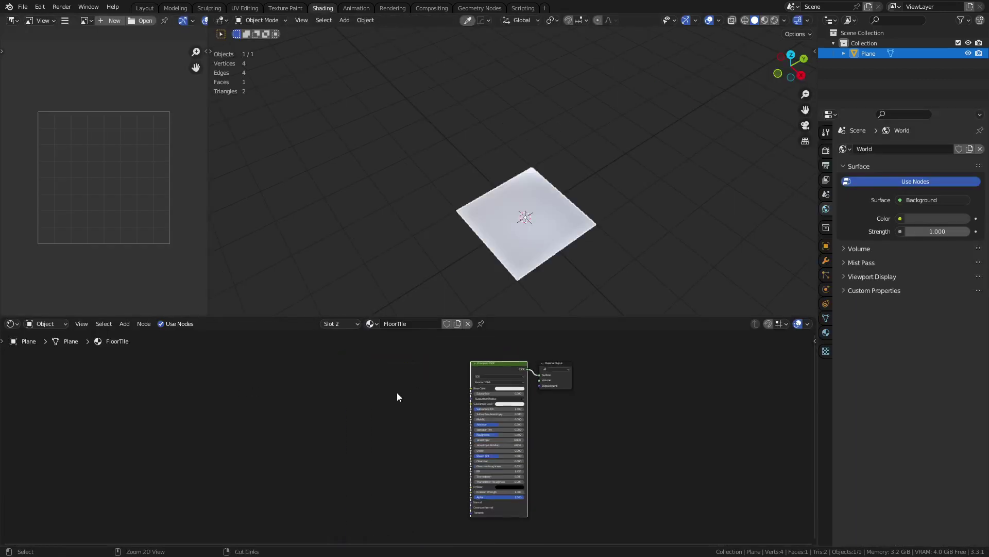
pyautogui.moveTo(508, 361)
pyautogui.mouseDown()
pyautogui.moveTo(487, 364)
pyautogui.moveTo(518, 357)
pyautogui.moveTo(501, 363)
pyautogui.mouseUp()
pyautogui.rightClick(501, 364)
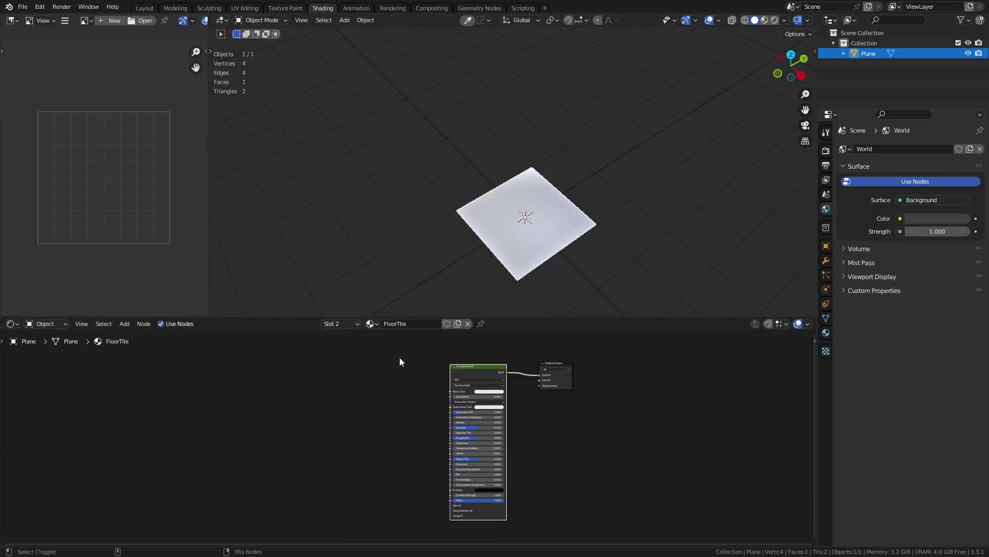
# Step: Apply the Principled Texture Setup with the four FloorTile_A maps from kit2\textures and rename the material FloorTile_A
pyautogui.hotkey('ctrl', 'shift', 't')
pyautogui.click(178, 241)
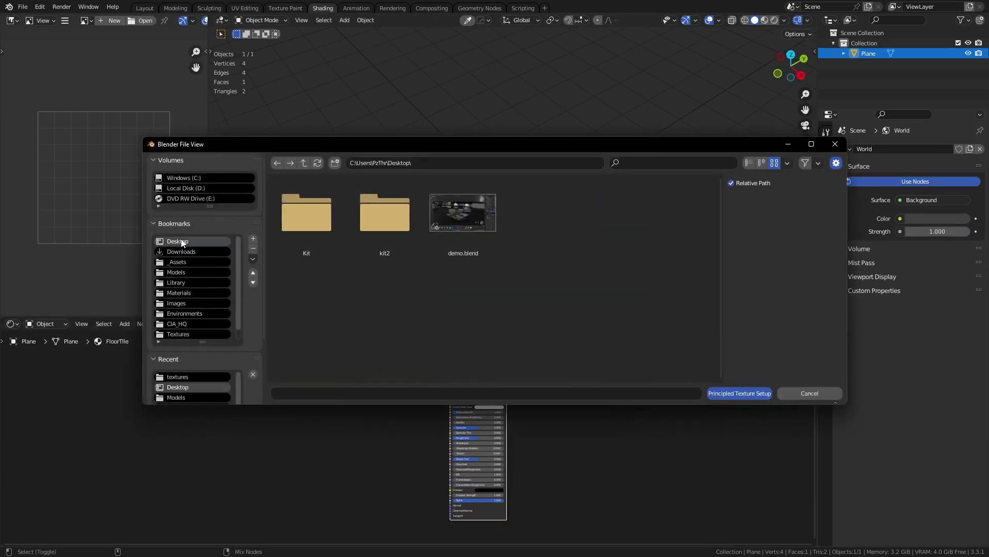
pyautogui.click(361, 234)
pyautogui.doubleClick(360, 234)
pyautogui.doubleClick(452, 221)
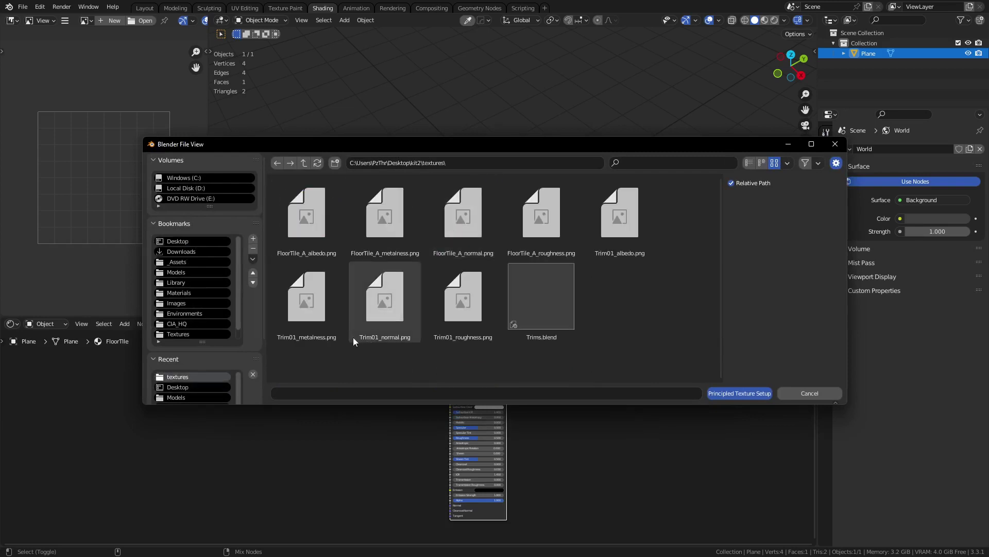
pyautogui.click(320, 217)
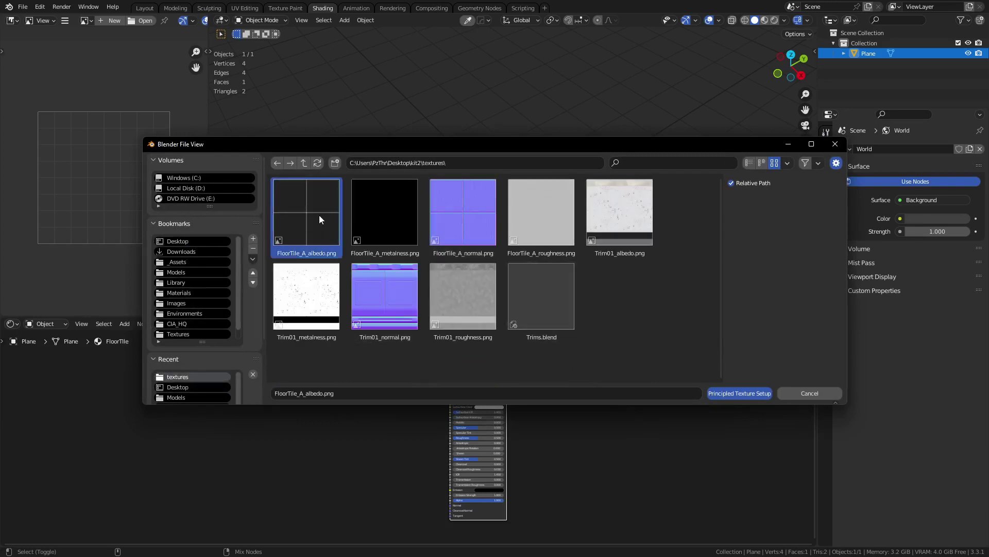
pyautogui.keyDown('shift'); pyautogui.click(562, 228); pyautogui.keyUp('shift')
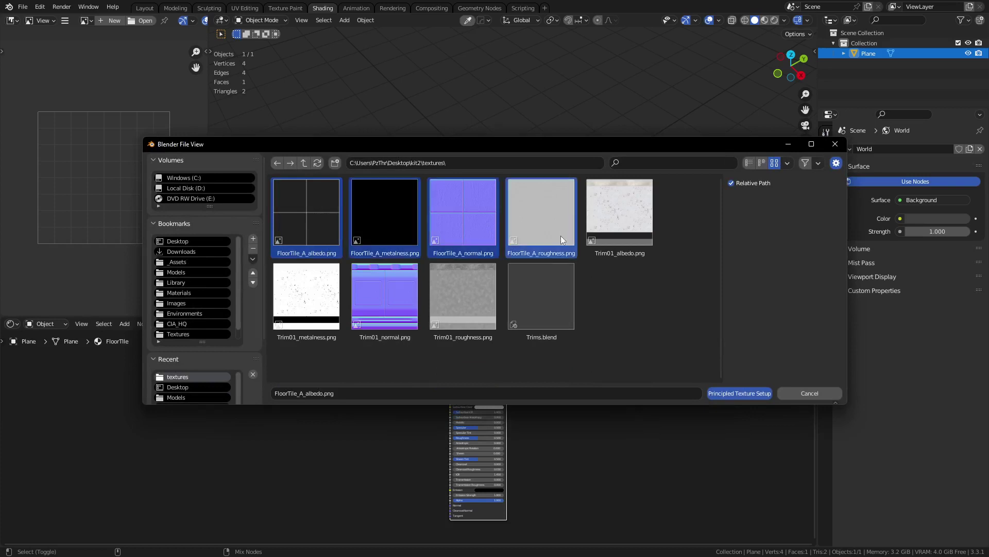
pyautogui.click(738, 396)
pyautogui.moveTo(409, 372); pyautogui.dragTo(452, 428, button='middle')
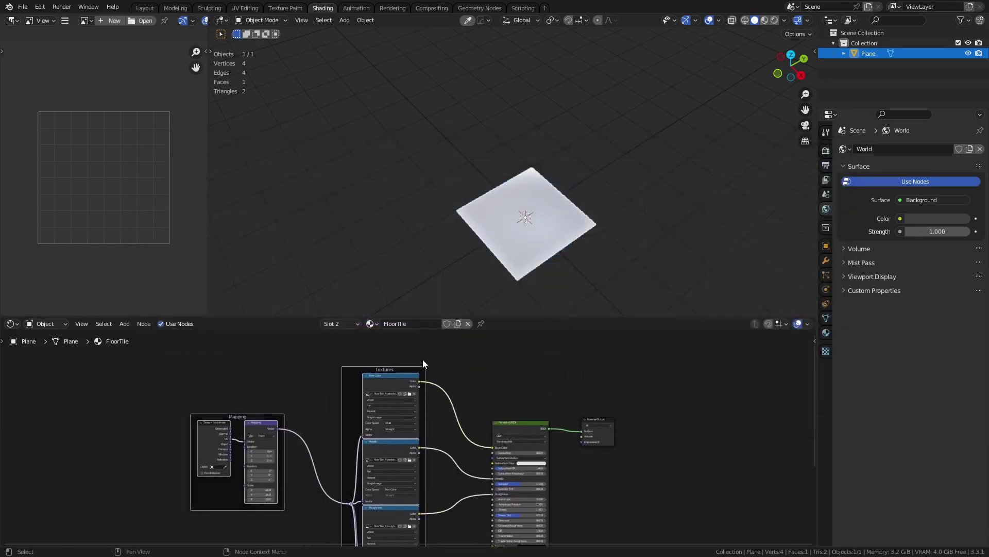
pyautogui.click(422, 324)
pyautogui.click(480, 391)
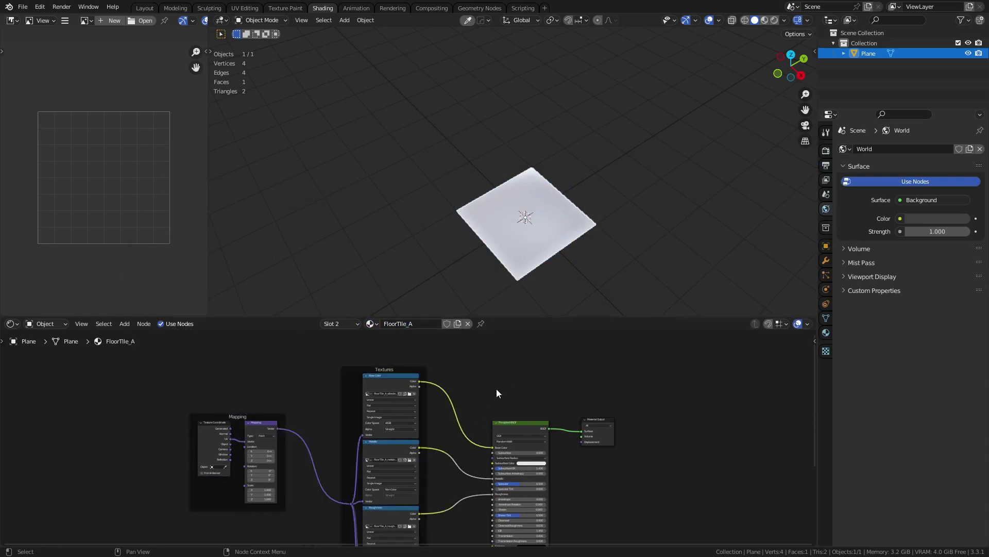
# Step: Assign the Trim material to slot 2 and move its Principled BSDF node away from the Material Output
pyautogui.click(372, 324)
pyautogui.click(387, 349)
pyautogui.click(543, 421)
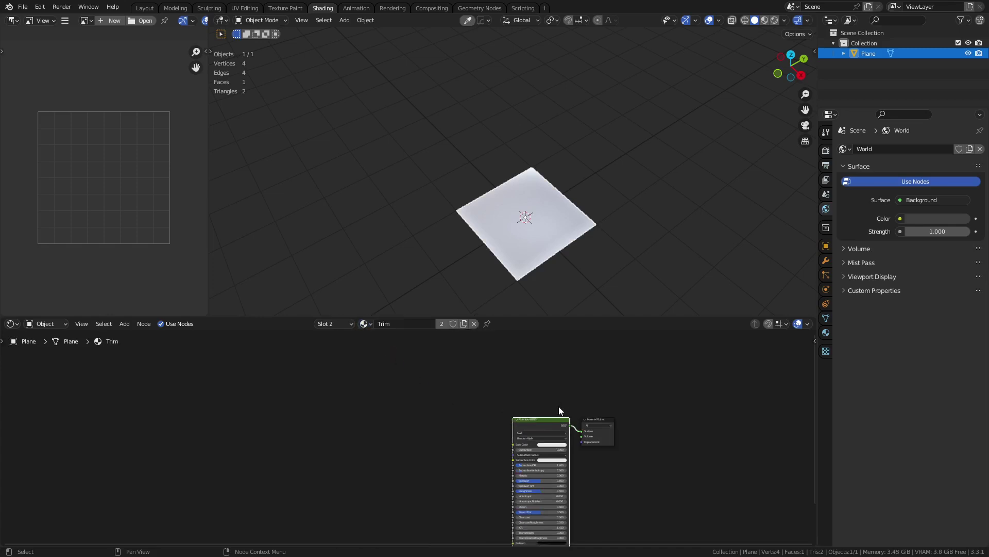
pyautogui.press('g')
pyautogui.click(520, 405)
# Step: Apply the Principled Texture Setup to the Trim material with the four Trim01 maps from kit2\textures and nudge its Principled BSDF node upward
pyautogui.hotkey('ctrl', 'shift', 't')
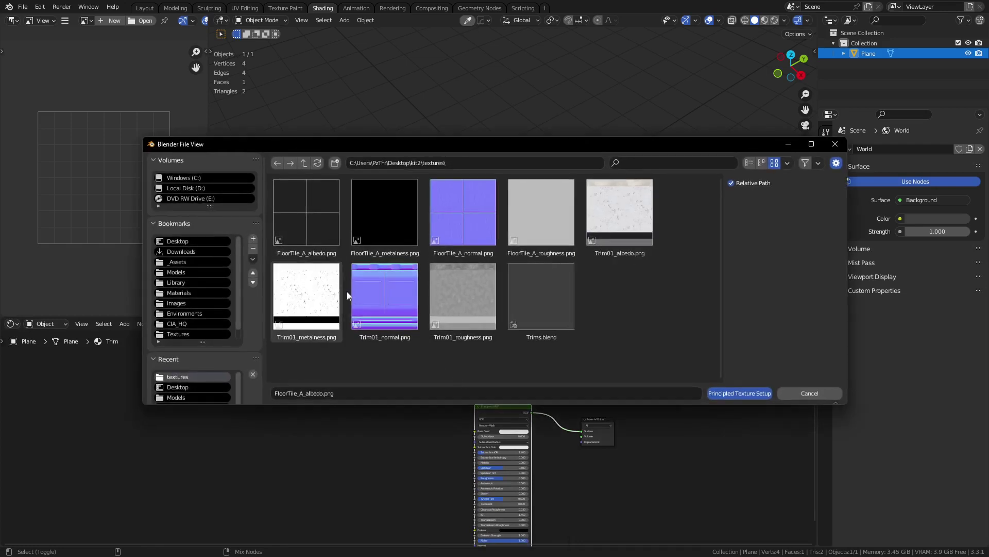
pyautogui.click(622, 233)
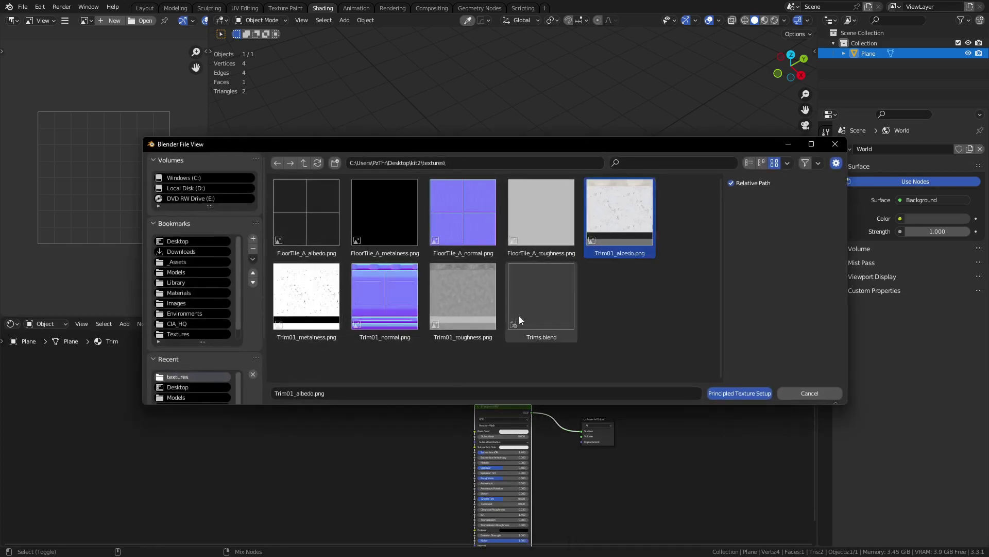
pyautogui.keyDown('shift'); pyautogui.click(560, 305); pyautogui.keyUp('shift')
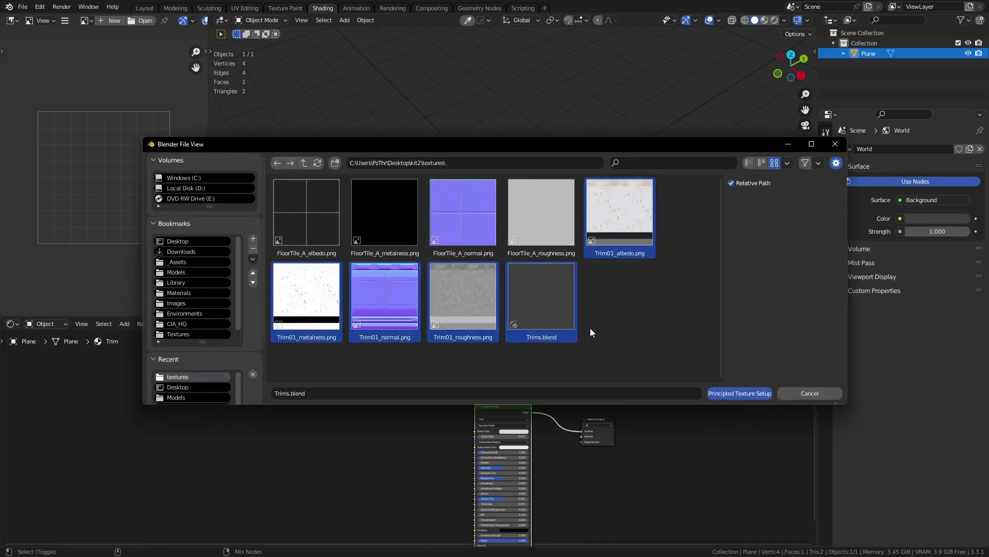
pyautogui.click(726, 393)
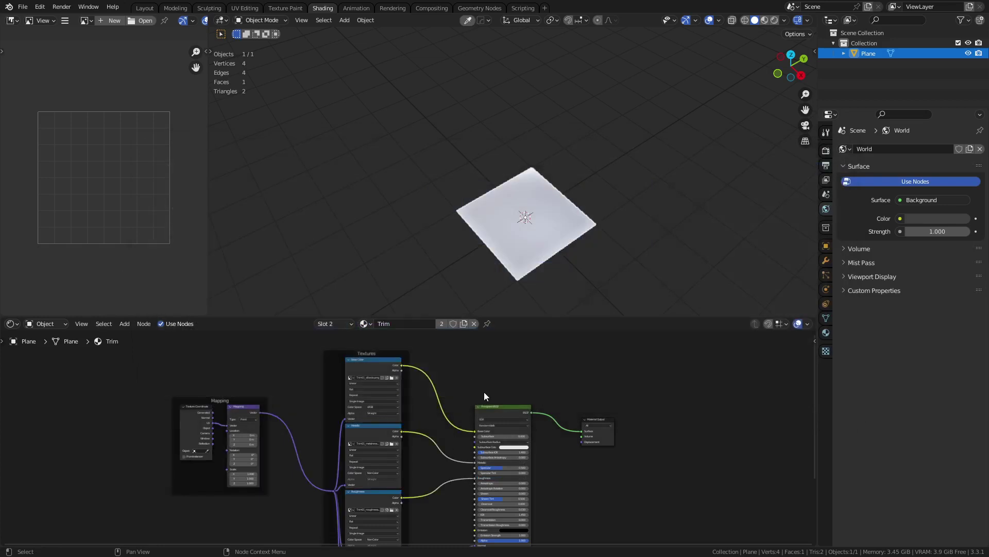
pyautogui.moveTo(478, 410); pyautogui.dragTo(477, 394)
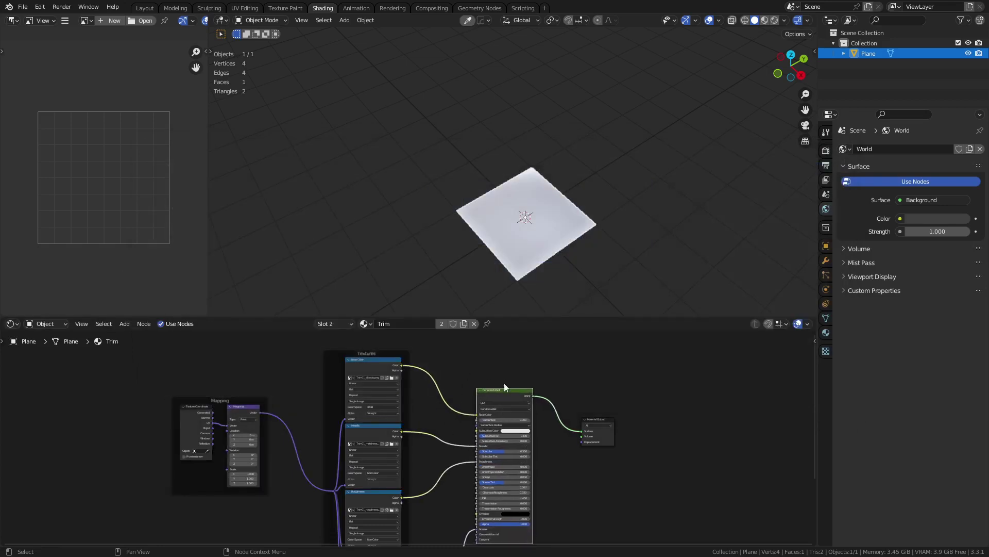
# Step: Switch to the Layout workspace with Material Preview shading and duplicate the plane -2 m along X
pyautogui.click(145, 7)
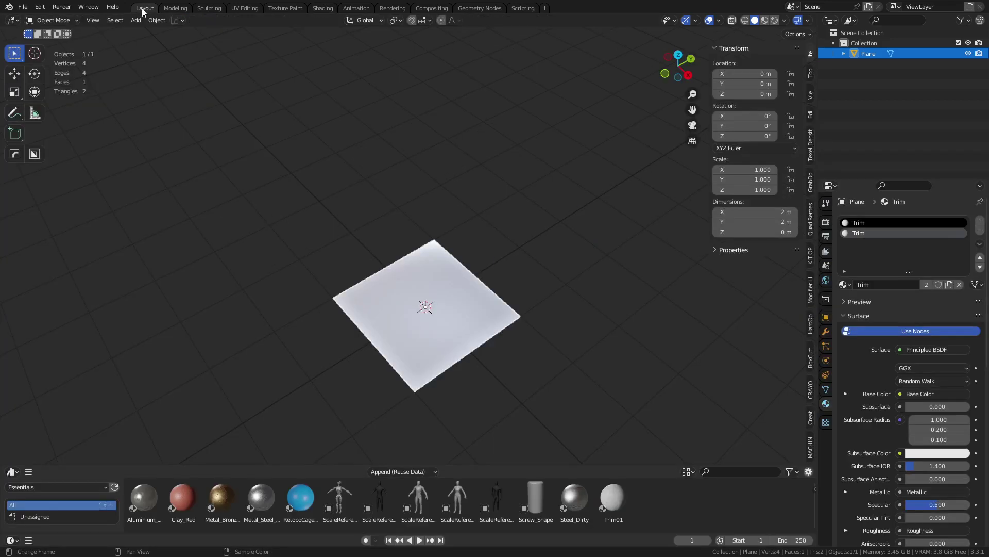
pyautogui.click(764, 20)
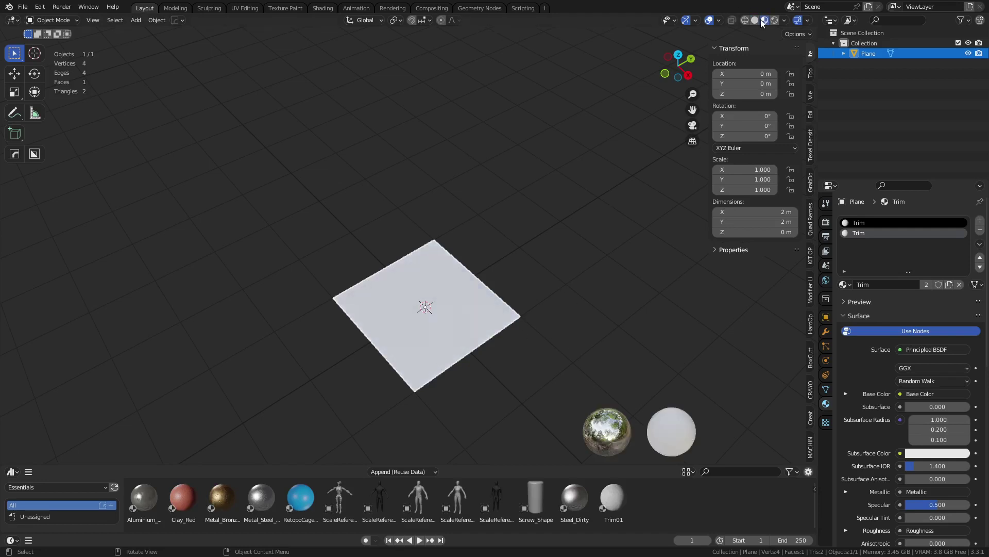
pyautogui.hotkey('shift', 'd')
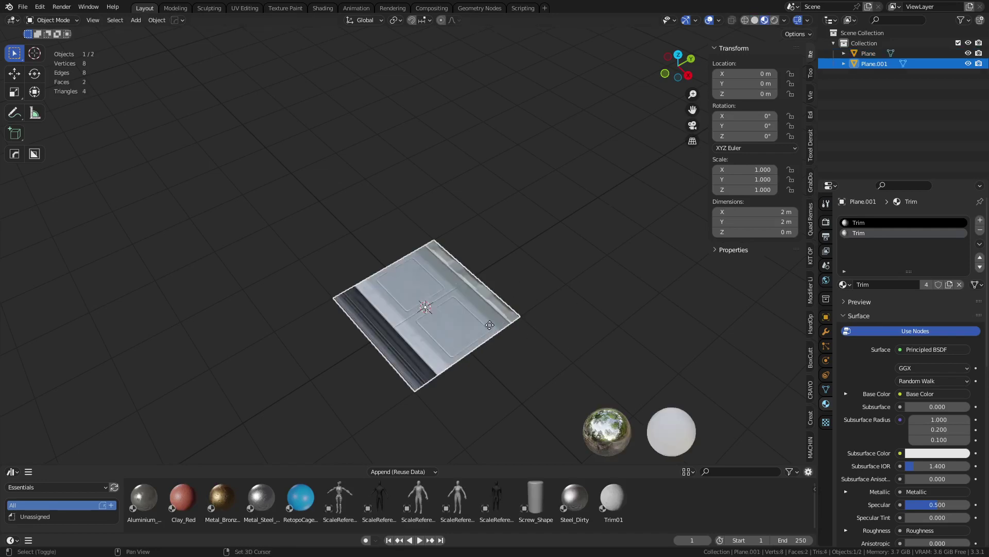
pyautogui.press('x')
pyautogui.click(388, 252)
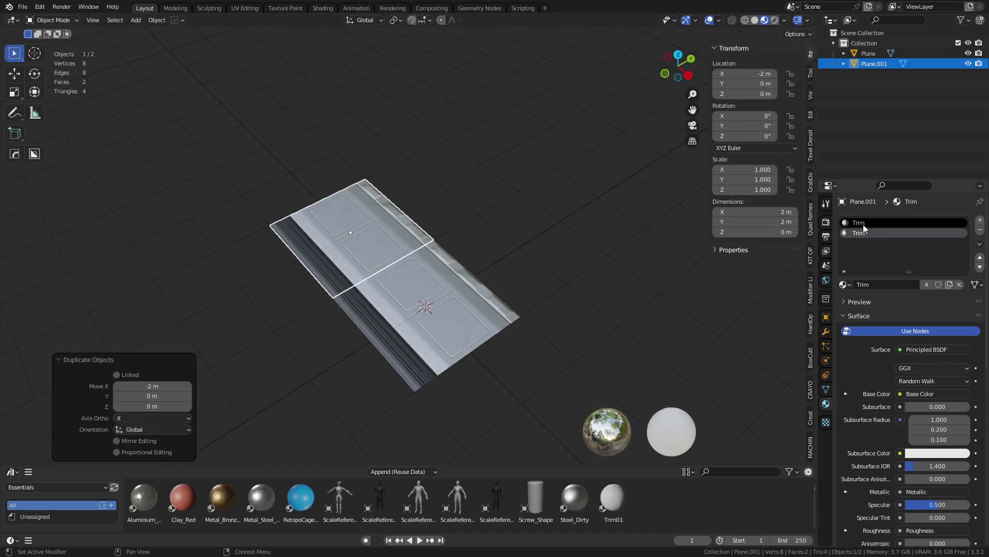
# Step: Replace the duplicate plane's Trim slots with the FloorTile_A material and remove the extra Trim slot from the original plane
pyautogui.click(980, 229)
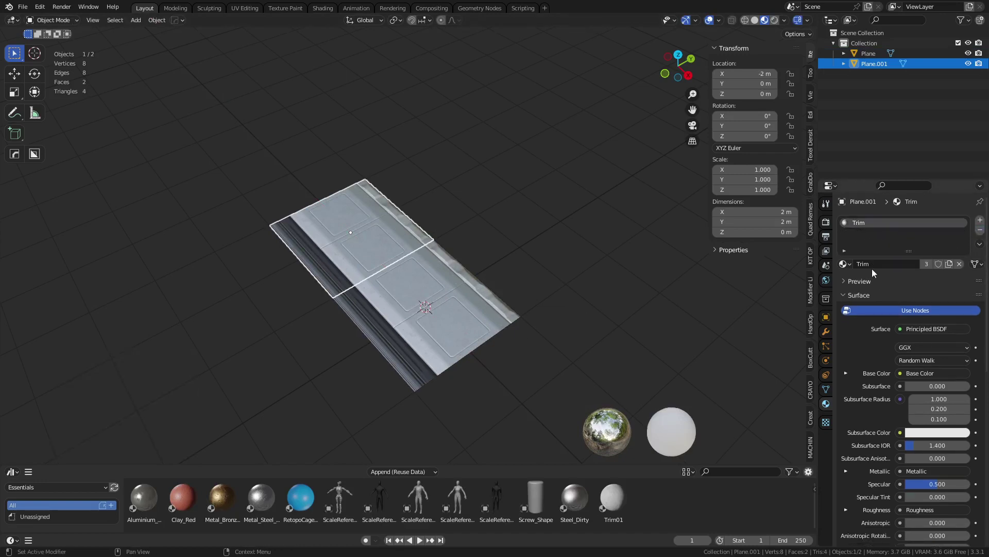
pyautogui.click(980, 229)
pyautogui.click(845, 264)
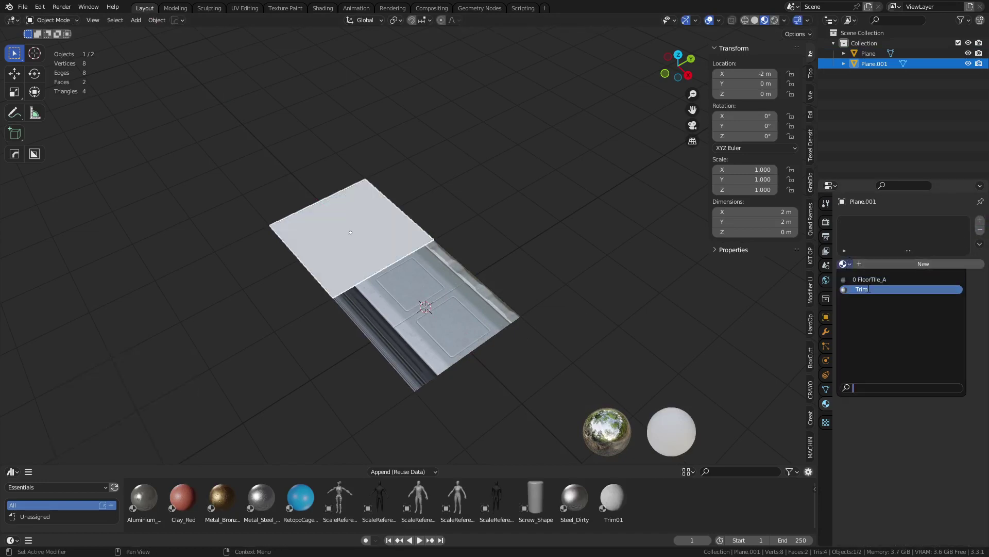
pyautogui.click(869, 280)
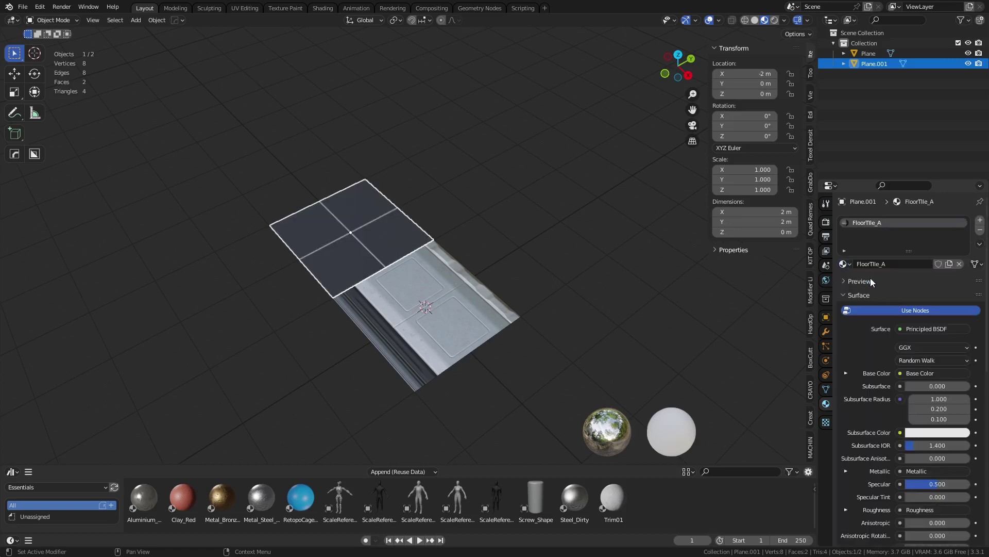
pyautogui.click(420, 315)
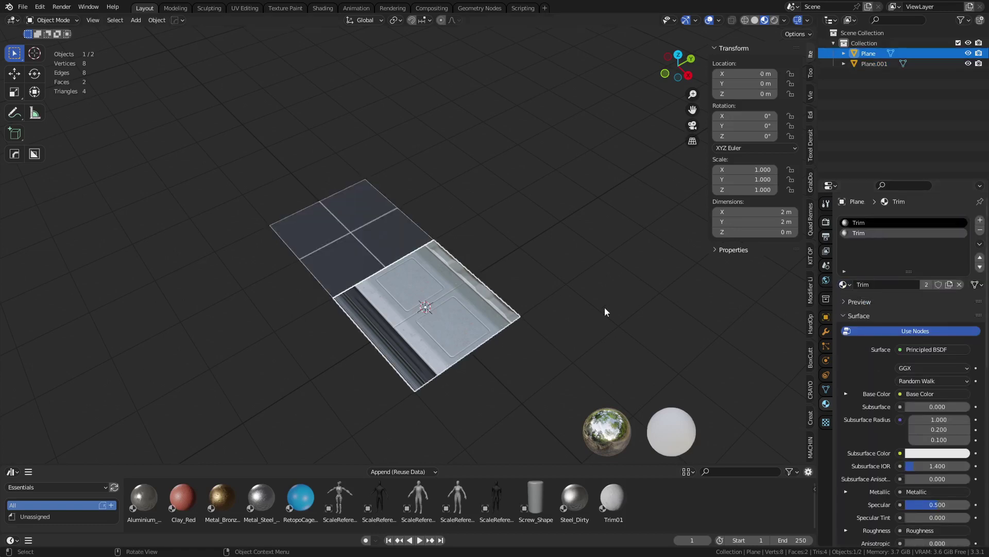
pyautogui.click(980, 229)
# Step: Examine the floor tile and trim textures on the two planes up close from several angles
pyautogui.scroll(2, 536, 267)
pyautogui.click(546, 268)
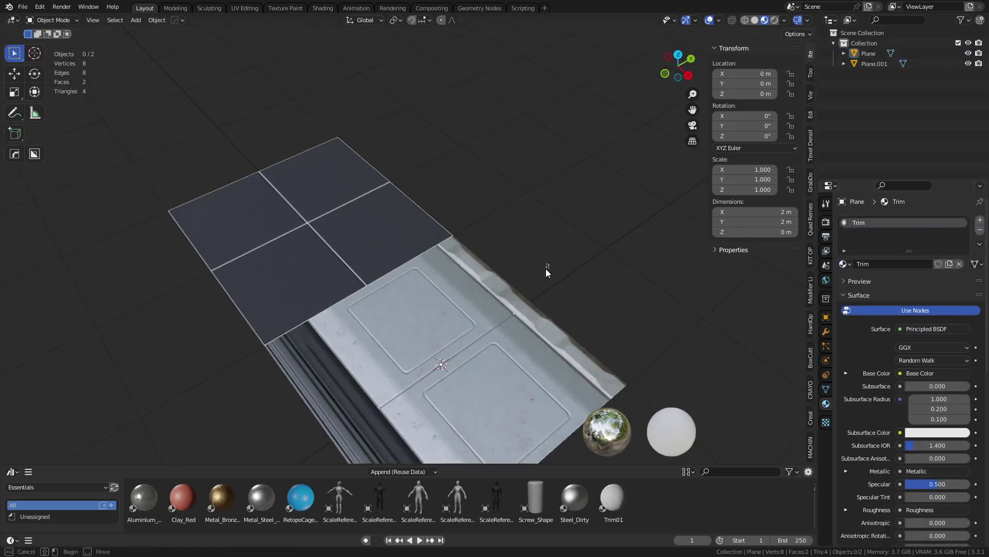
pyautogui.scroll(2, 421, 335)
pyautogui.moveTo(420, 338); pyautogui.dragTo(439, 344, button='middle')
pyautogui.scroll(-8, 438, 344)
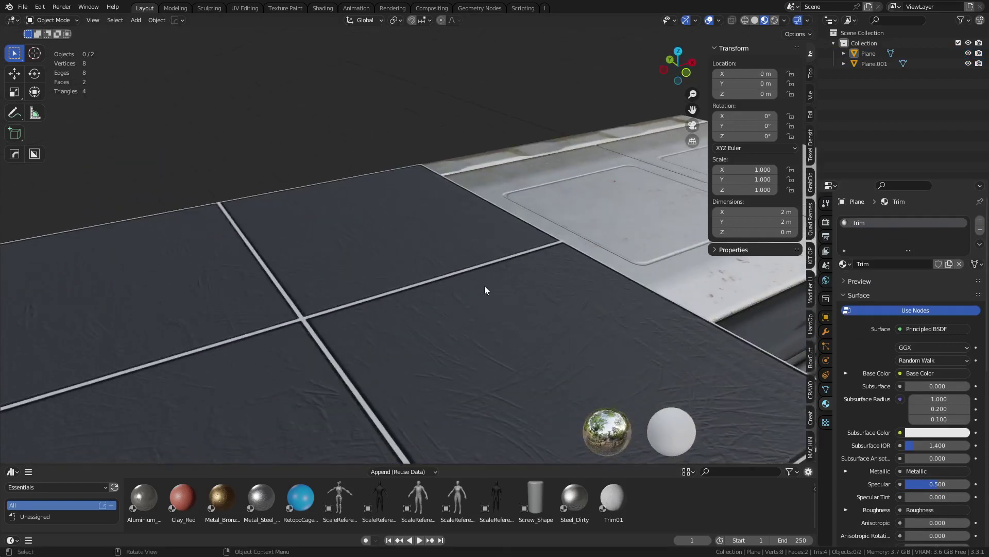
pyautogui.scroll(-2, 536, 242)
pyautogui.scroll(3, 560, 234)
pyautogui.moveTo(560, 235); pyautogui.dragTo(544, 267, button='middle')
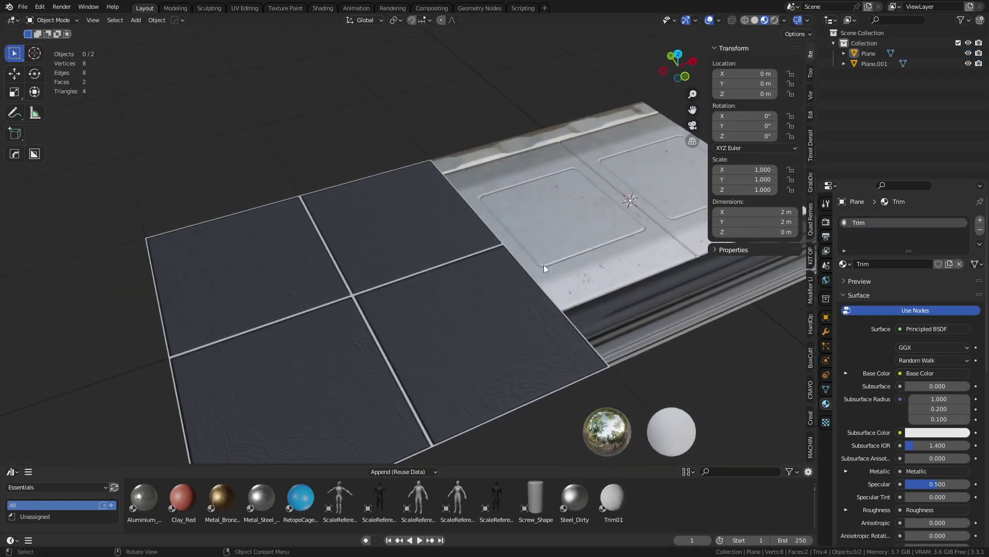
# Step: Stand the Trim plane upright in side view by rotating it -90° and then 180°, giving an X rotation of 90°
pyautogui.click(447, 304)
pyautogui.click(596, 253)
pyautogui.moveTo(485, 315); pyautogui.dragTo(540, 255, button='middle')
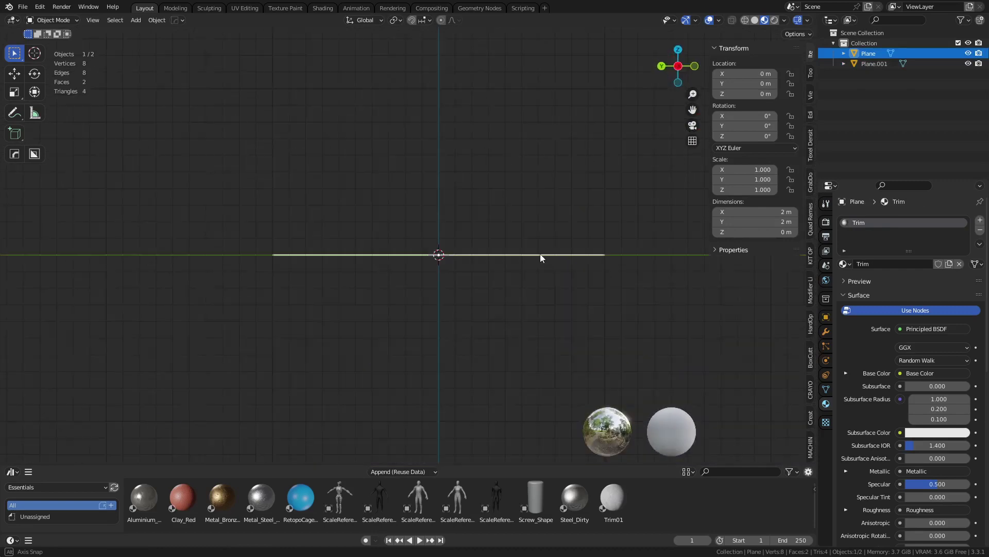
pyautogui.press('r')
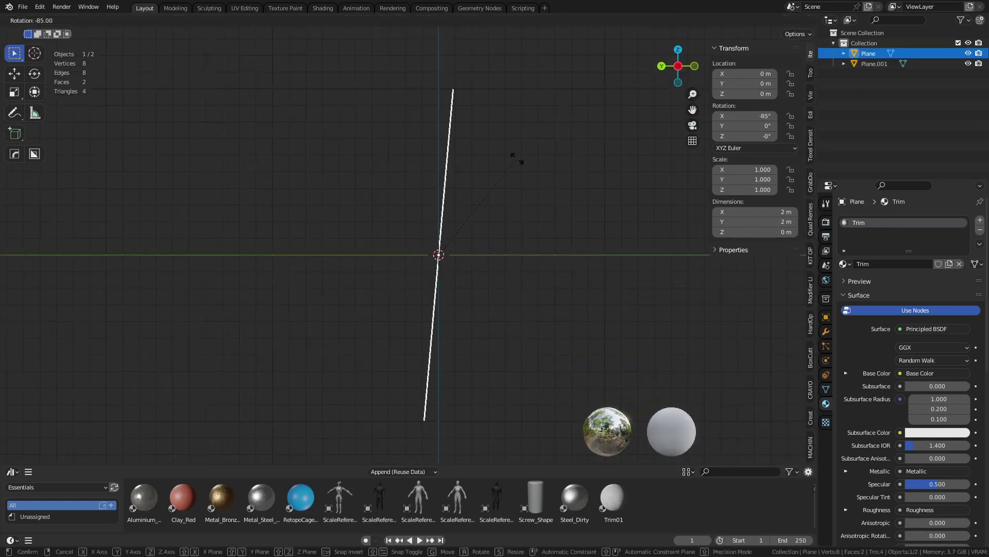
pyautogui.keyDown('ctrl'); pyautogui.click(468, 183); pyautogui.keyUp('ctrl')
pyautogui.keyDown('alt'); pyautogui.moveTo(468, 187); pyautogui.dragTo(435, 292, button='middle'); pyautogui.keyUp('alt')
pyautogui.press('r')
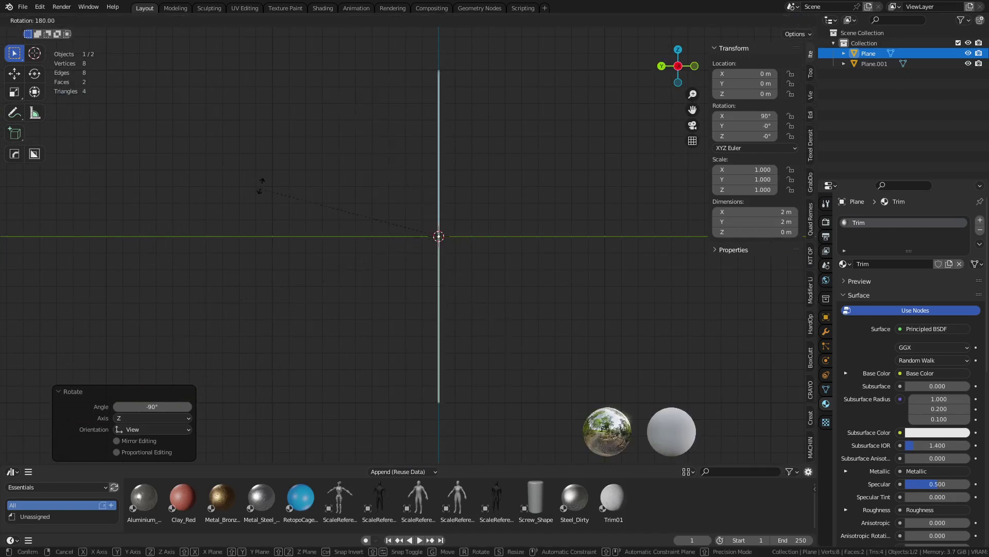
pyautogui.click(257, 200)
# Step: Raise the upright Trim plane 1 m along Z so its lower edge sits on the ground
pyautogui.keyDown('alt'); pyautogui.moveTo(258, 201); pyautogui.dragTo(360, 254, button='middle'); pyautogui.keyUp('alt')
pyautogui.press('g')
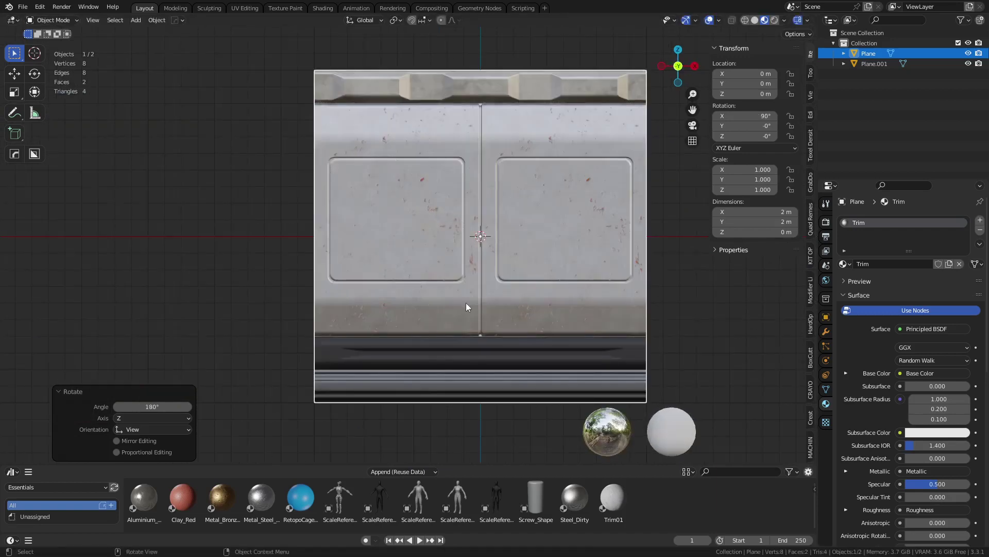
pyautogui.press('z')
pyautogui.press('1')
pyautogui.press('Return')
pyautogui.keyDown('shift'); pyautogui.moveTo(474, 144); pyautogui.dragTo(447, 306, button='middle'); pyautogui.keyUp('shift')
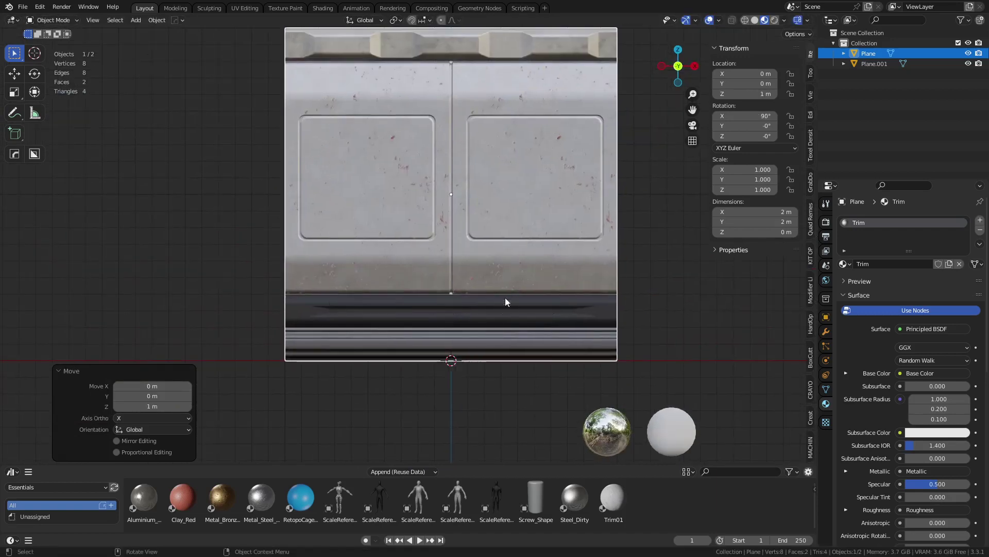
# Step: Move only the Trim plane's origin 1 m along X and -1 m along Z to its lower corner
pyautogui.hotkey('ctrl', '.')
pyautogui.press('g')
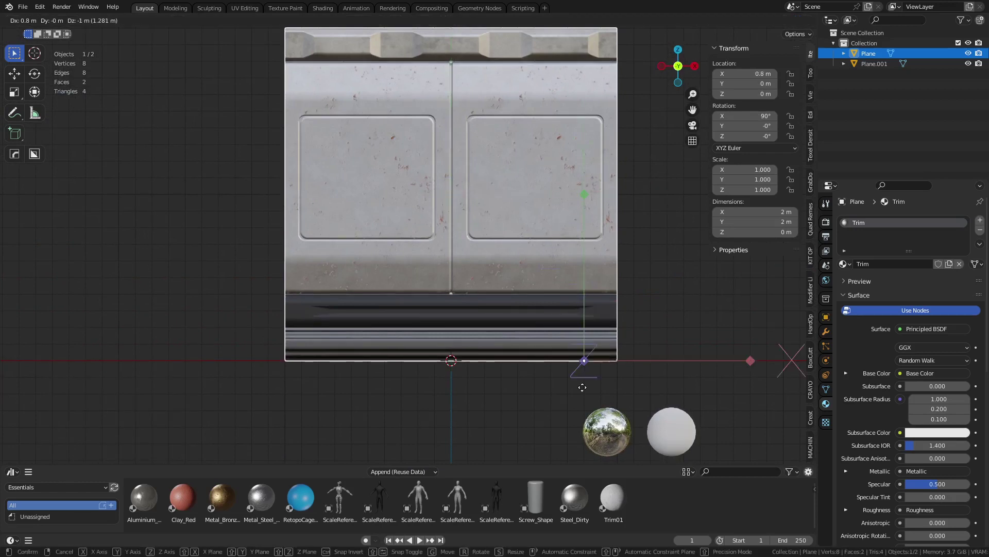
pyautogui.keyDown('ctrl'); pyautogui.click(609, 385); pyautogui.keyUp('ctrl')
pyautogui.hotkey('ctrl', 'Tab')
pyautogui.press('Escape')
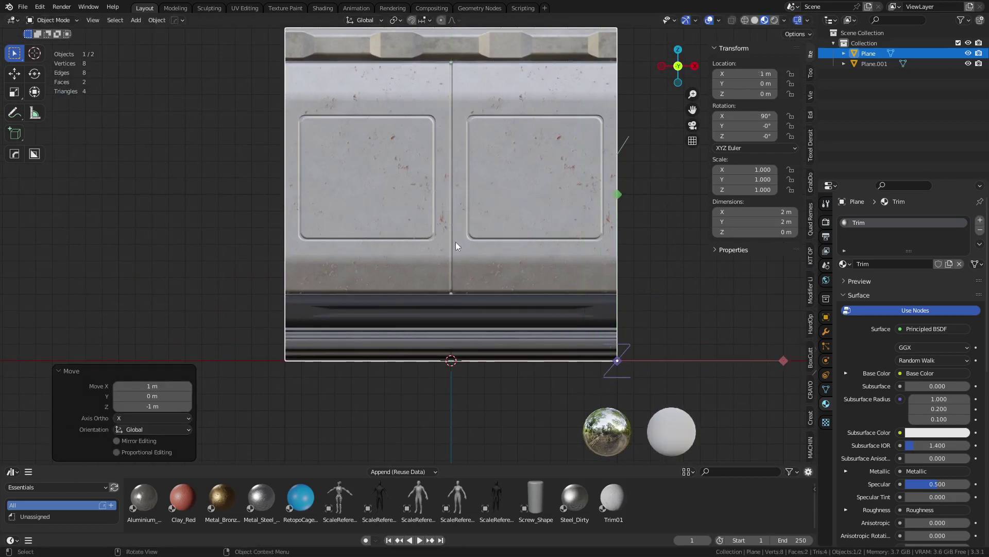
pyautogui.hotkey('ctrl', '.')
pyautogui.hotkey('ctrl', 'Tab')
pyautogui.moveTo(457, 247); pyautogui.dragTo(432, 276, button='middle')
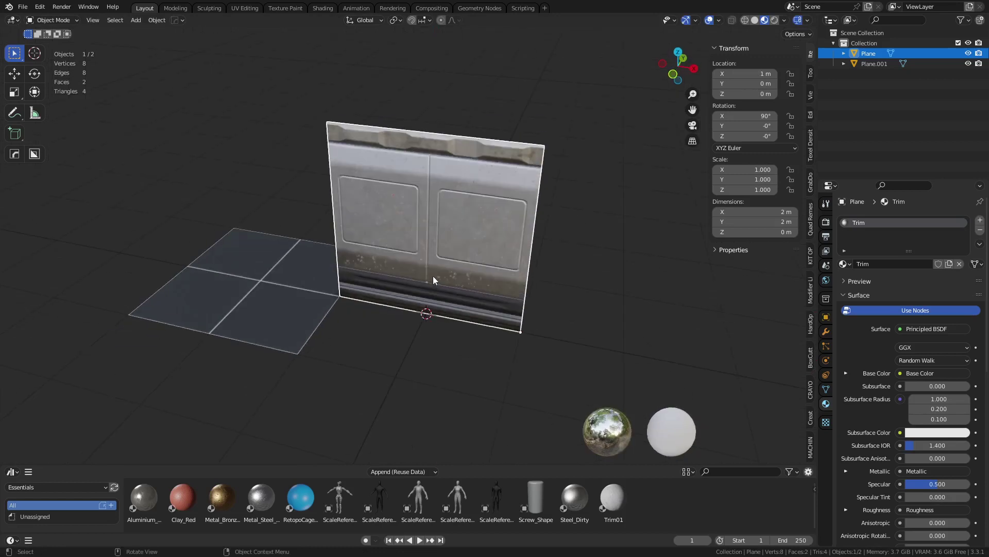
# Step: Edit the Trim plane's mesh and add loop cuts under the upper ridged strip and along the top of the dark base band
pyautogui.press('Tab')
pyautogui.press('KP_3')
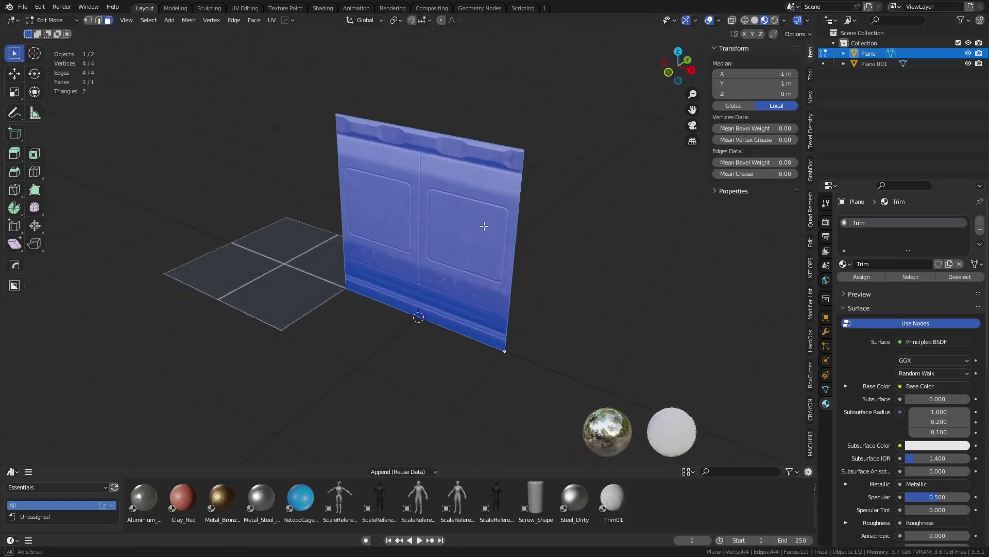
pyautogui.moveTo(431, 210); pyautogui.dragTo(479, 222, button='middle')
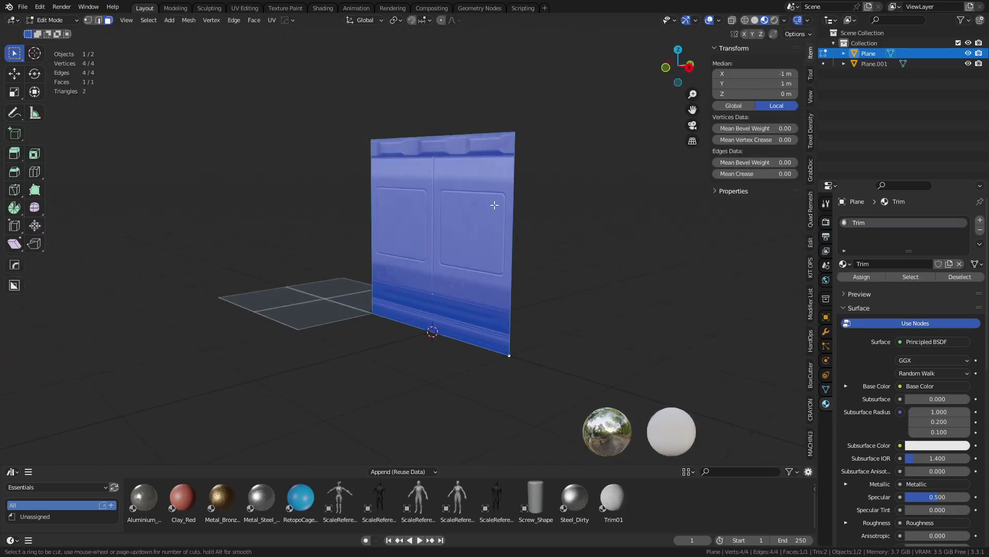
pyautogui.click(495, 205)
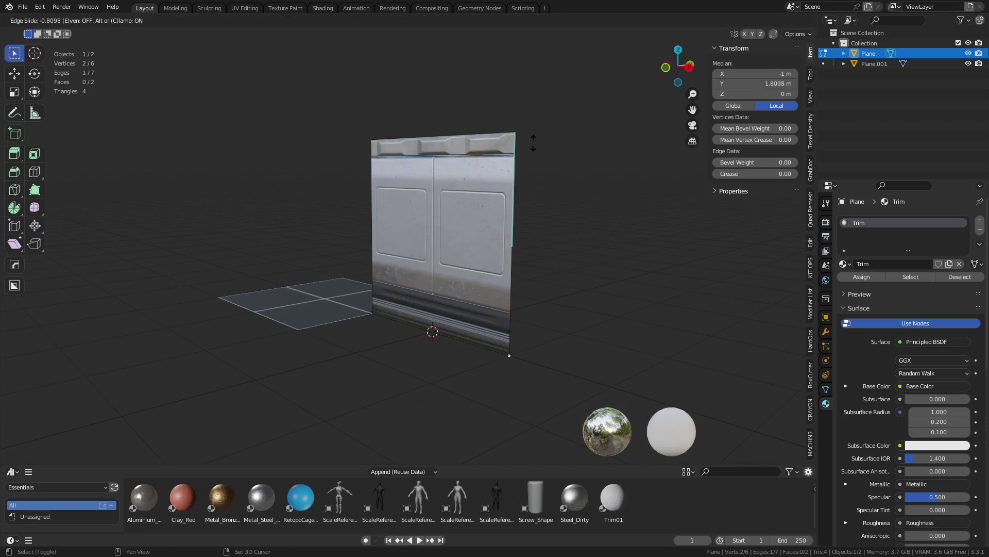
pyautogui.click(487, 301)
pyautogui.click(510, 285)
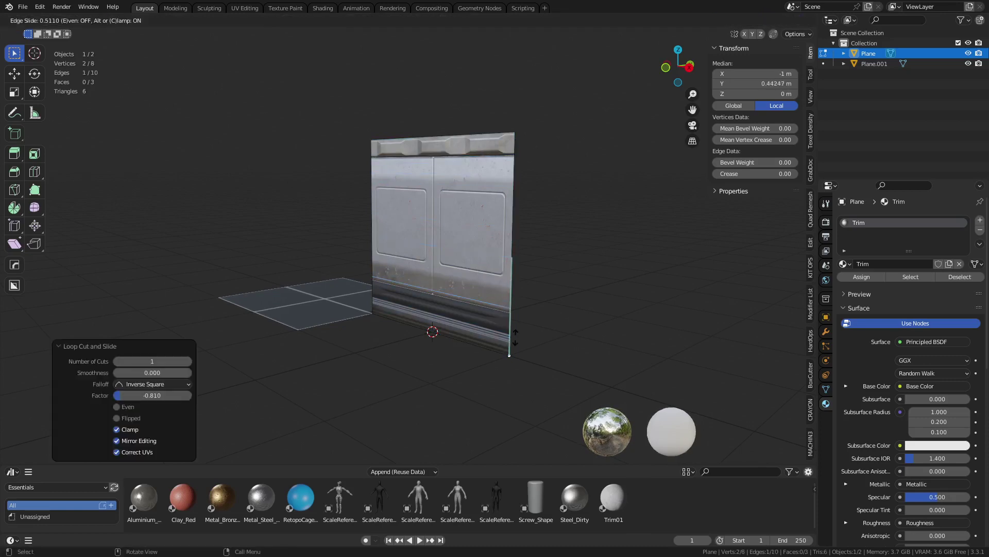
pyautogui.click(517, 342)
# Step: Add a centred loop cut through the dark base band and select the face just above the new cut
pyautogui.hotkey('ctrl', 'r')
pyautogui.click(509, 343)
pyautogui.rightClick(510, 344)
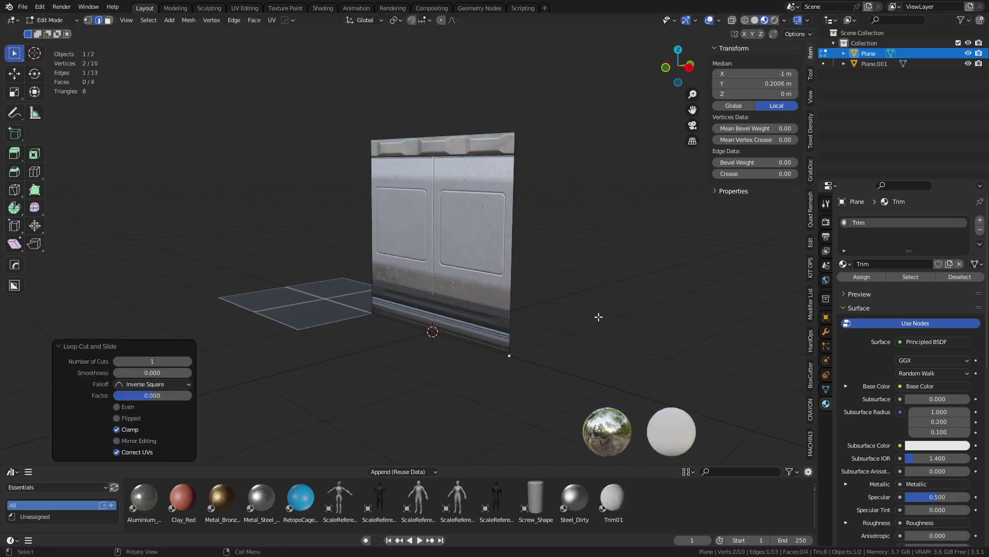
pyautogui.scroll(2, 515, 302)
pyautogui.moveTo(516, 300); pyautogui.dragTo(472, 353, button='middle')
pyautogui.press('3')
pyautogui.click(457, 358)
pyautogui.scroll(3, 451, 359)
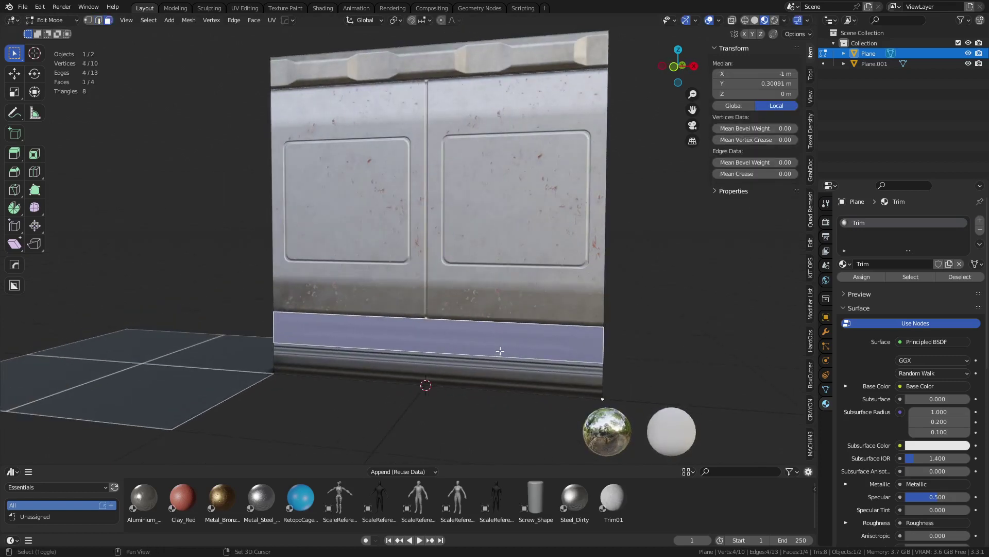
# Step: Add a centred horizontal loop cut across the main wall panel and bevel it 0.473 m wide with one segment
pyautogui.click(446, 296)
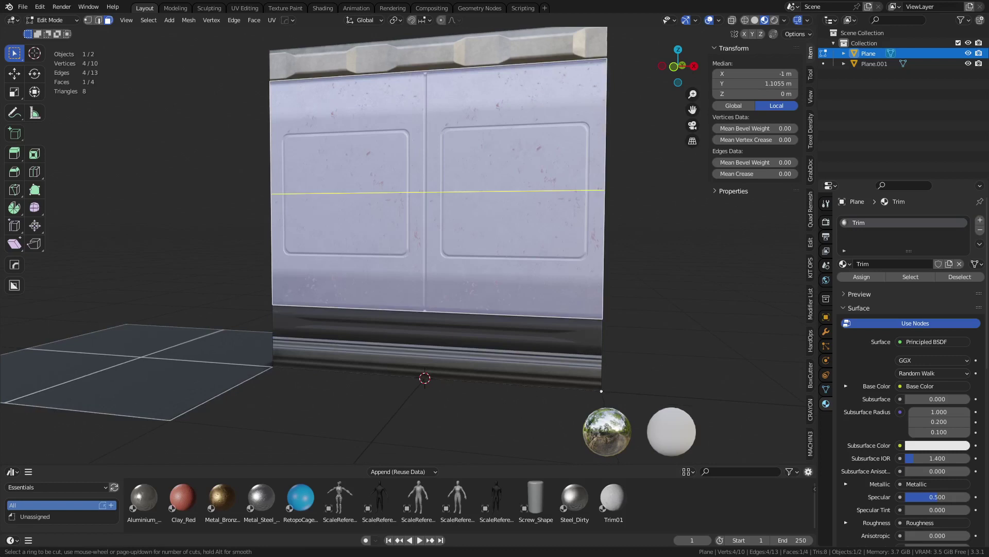
pyautogui.click(602, 216)
pyautogui.rightClick(621, 223)
pyautogui.hotkey('ctrl', 'b')
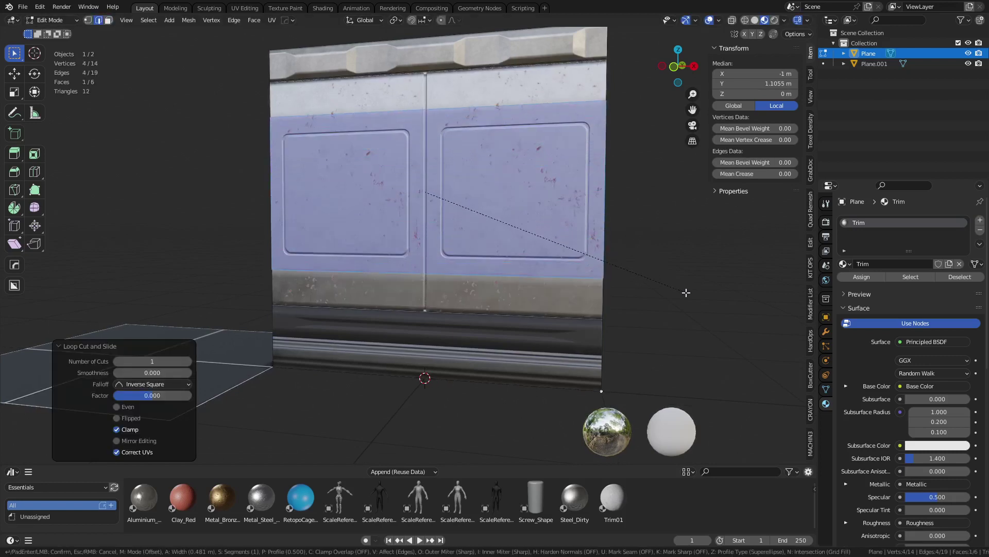
pyautogui.click(638, 273)
# Step: Move the beveled centre panel face about 0.09 m along Y, outward from the wall
pyautogui.moveTo(638, 273); pyautogui.dragTo(539, 269, button='middle')
pyautogui.press('g')
pyautogui.press('y')
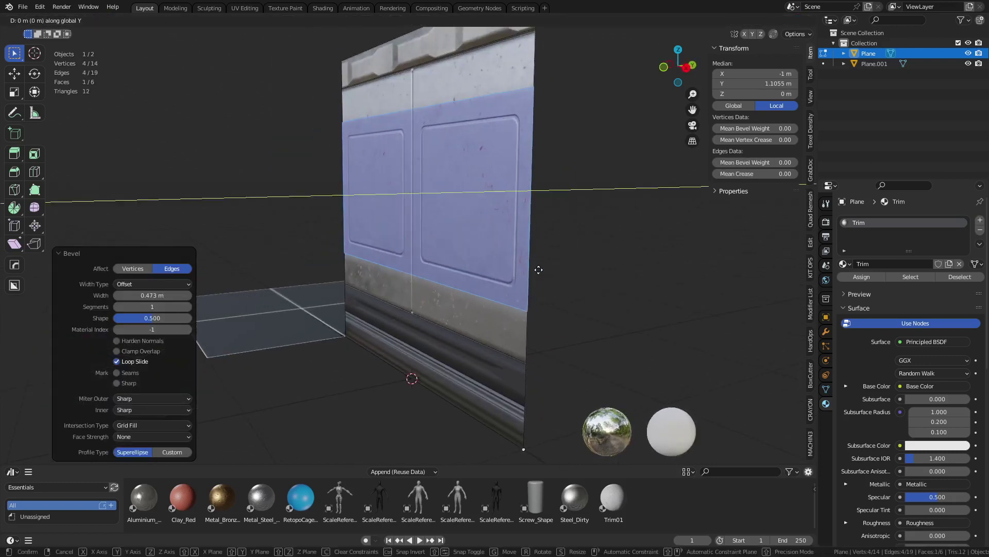
pyautogui.click(402, 272)
# Step: Bevel the upper and lower edges of the protruding wall panel together with seven segments each to round its transitions
pyautogui.click(452, 285)
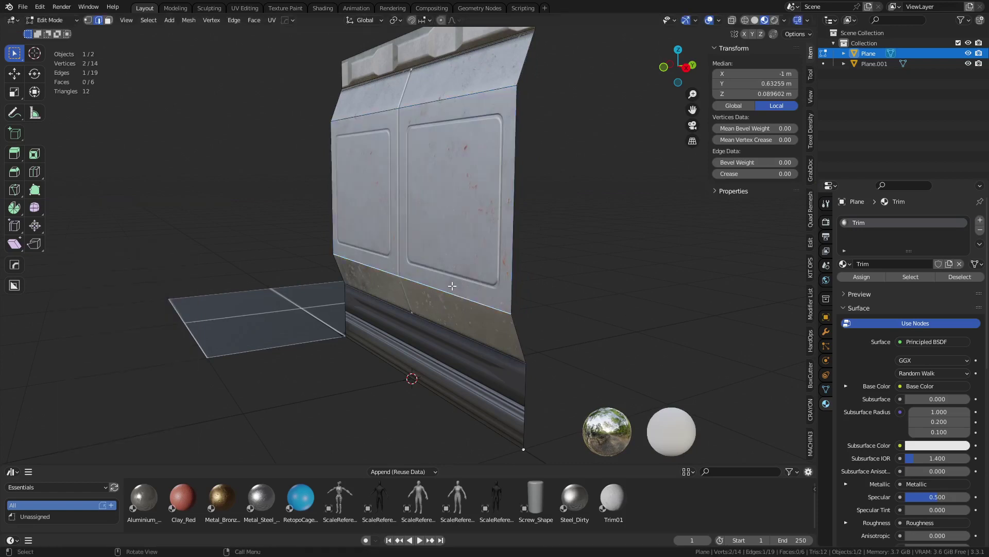
pyautogui.keyDown('shift'); pyautogui.click(473, 98); pyautogui.keyUp('shift')
pyautogui.hotkey('ctrl', 'b')
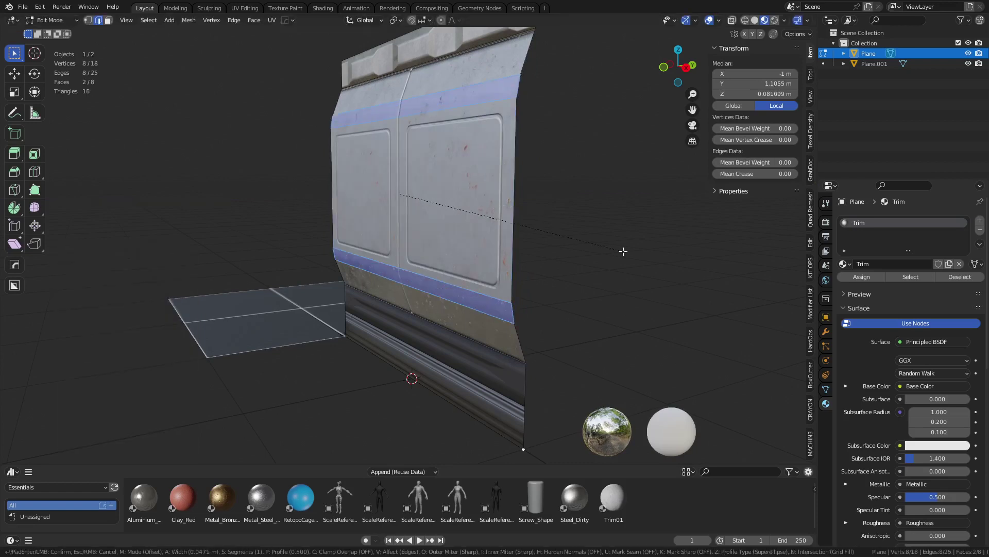
pyautogui.click(603, 249)
pyautogui.press('Tab')
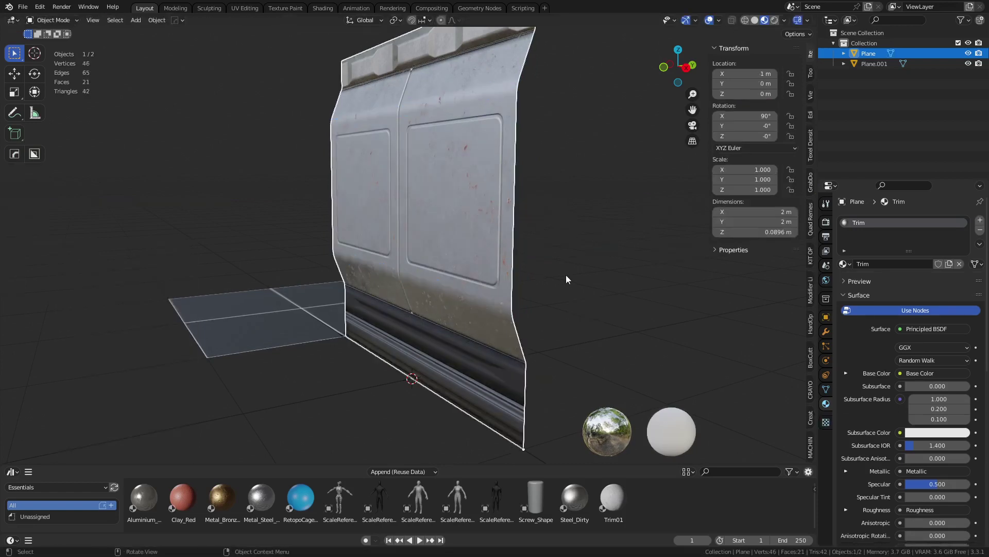
pyautogui.click(566, 274)
pyautogui.moveTo(512, 319); pyautogui.dragTo(547, 266, button='middle')
# Step: Add a loop cut across the base area and slide it down to where the dark band meets the ridged bottom strips
pyautogui.click(471, 329)
pyautogui.hotkey('ctrl', 'Tab')
pyautogui.click(512, 329)
pyautogui.scroll(3, 485, 286)
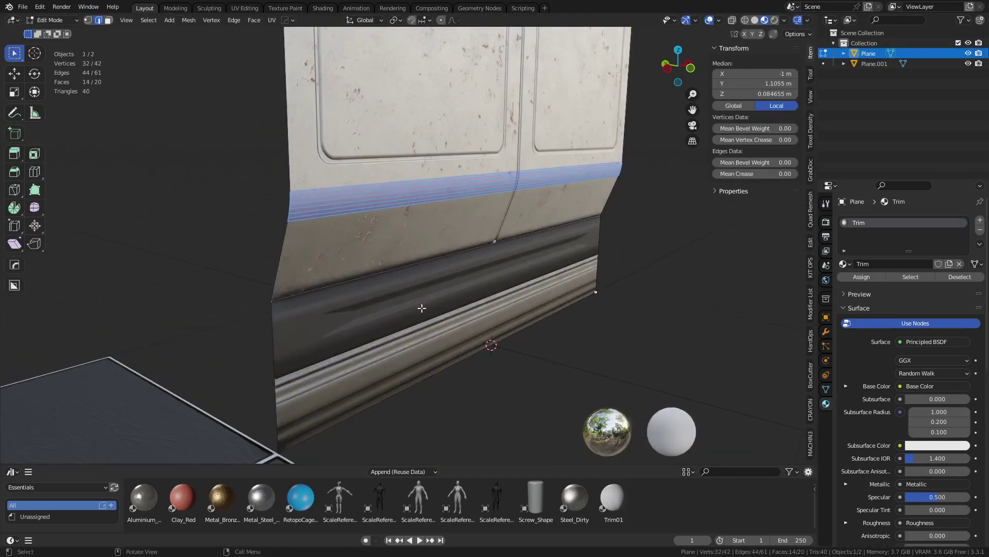
pyautogui.hotkey('ctrl', 'r')
pyautogui.click(278, 356)
pyautogui.press('g')
pyautogui.press('g')
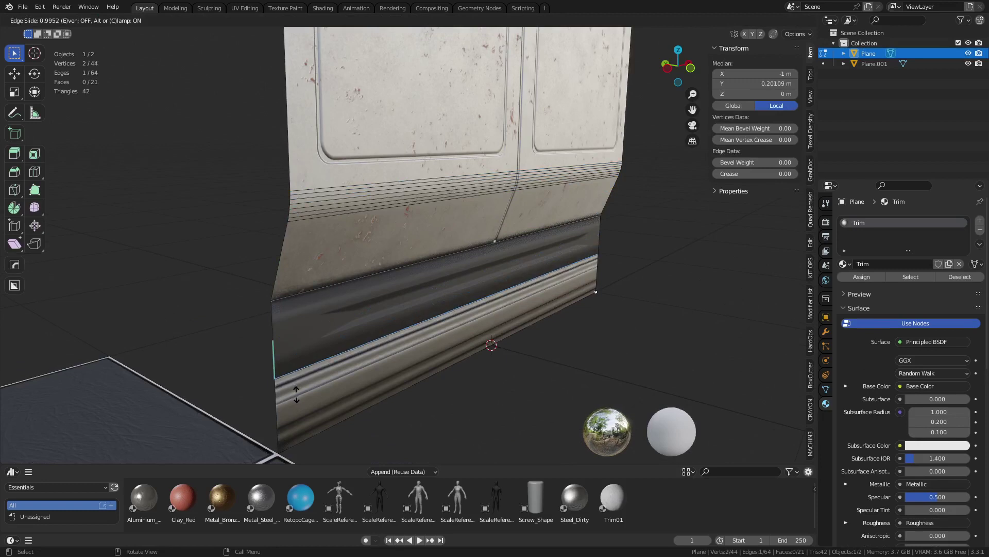
pyautogui.click(296, 395)
pyautogui.press('3')
pyautogui.click(378, 314)
pyautogui.moveTo(556, 276); pyautogui.dragTo(579, 278, button='middle')
pyautogui.press('i')
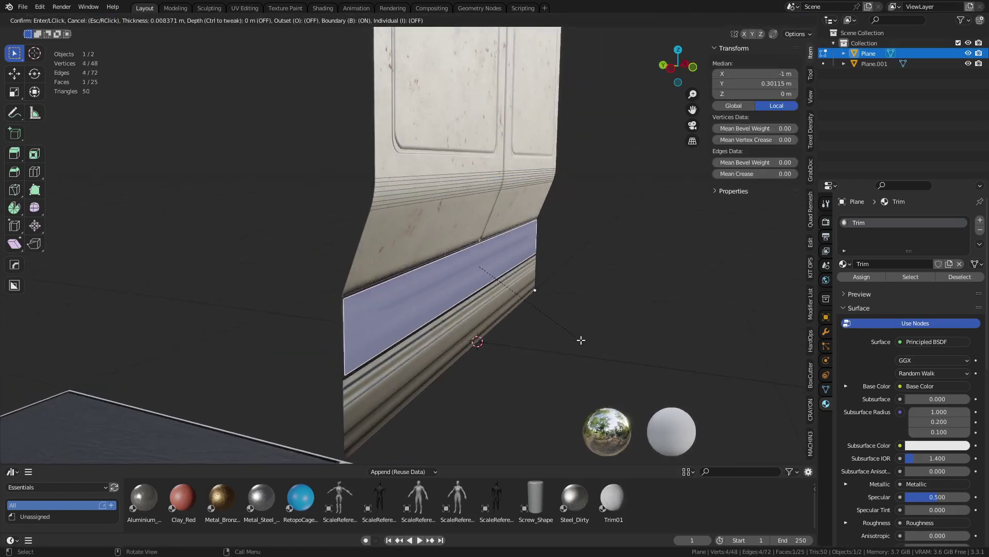
pyautogui.press('Escape')
# Step: Add a centred horizontal loop cut through the dark base band and move it about -0.114 m along Y
pyautogui.hotkey('ctrl', 'r')
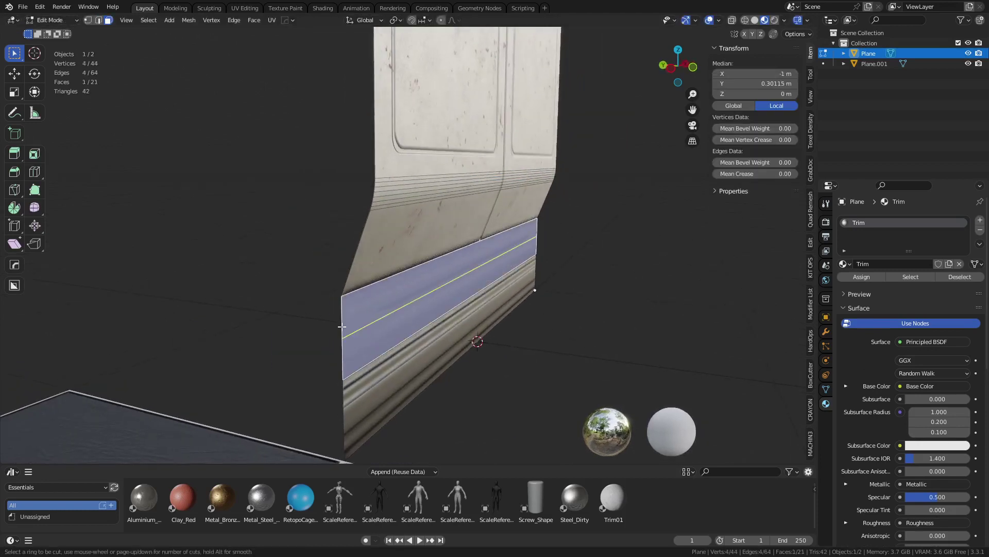
pyautogui.scroll(2, 342, 325)
pyautogui.click(342, 326)
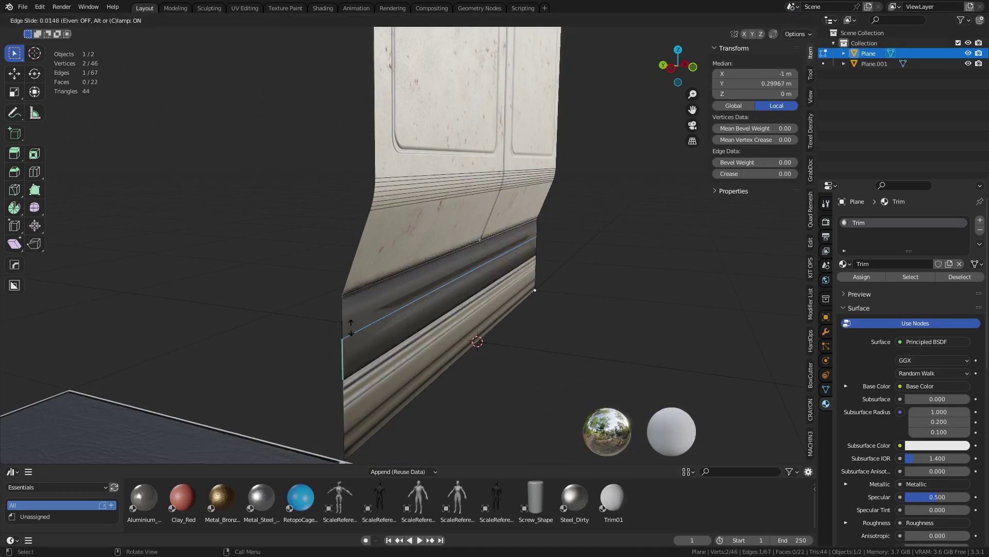
pyautogui.rightClick(520, 320)
pyautogui.press('g')
pyautogui.press('y')
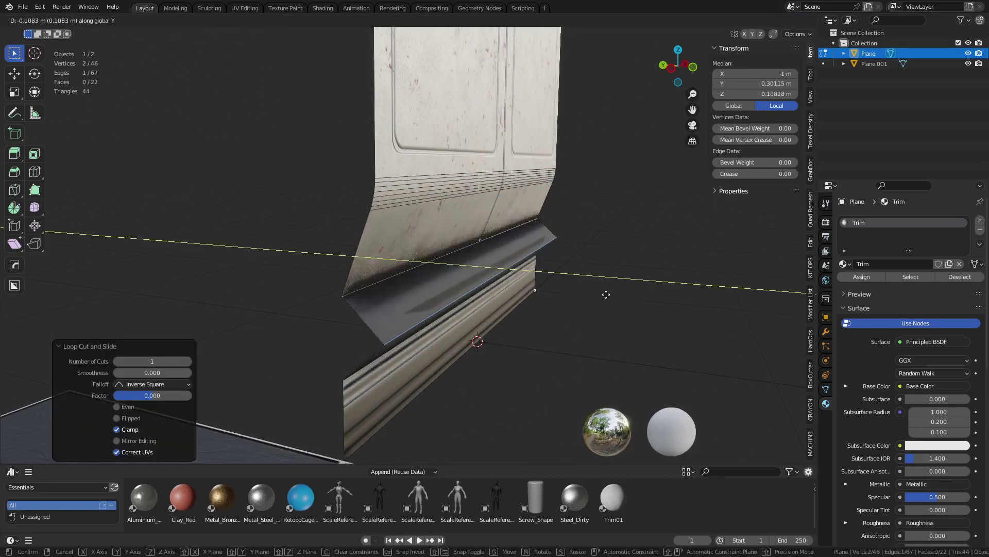
pyautogui.click(607, 299)
# Step: Bevel the moved edge of the dark base band with seven segments to form a rounded moulding
pyautogui.hotkey('ctrl', 'b')
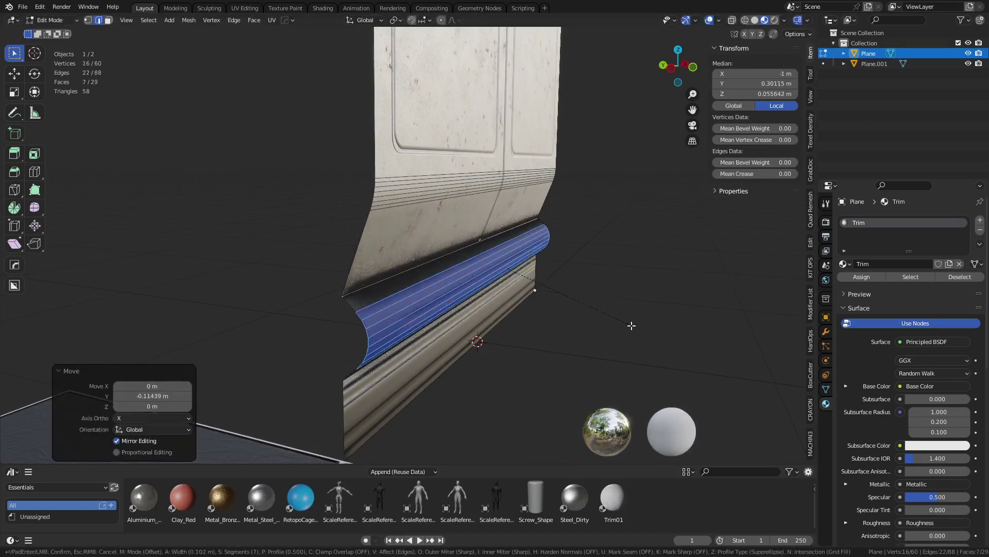
pyautogui.click(644, 333)
pyautogui.press('Tab')
pyautogui.click(616, 329)
pyautogui.moveTo(616, 329); pyautogui.dragTo(526, 294, button='middle')
# Step: Add a loop cut just below the rounded moulding and bevel it 0.00554 m wide with one segment
pyautogui.hotkey('ctrl', 'Tab')
pyautogui.click(512, 322)
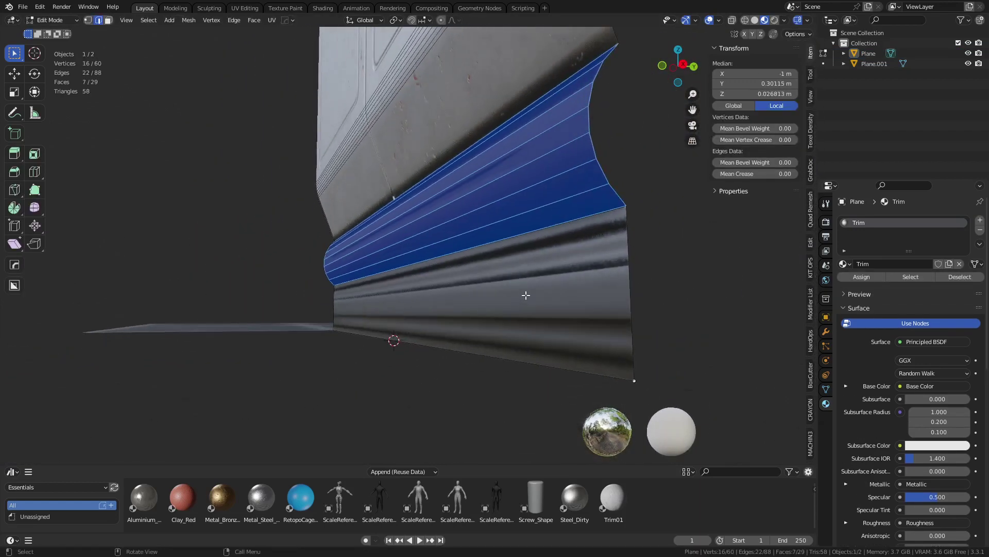
pyautogui.click(620, 241)
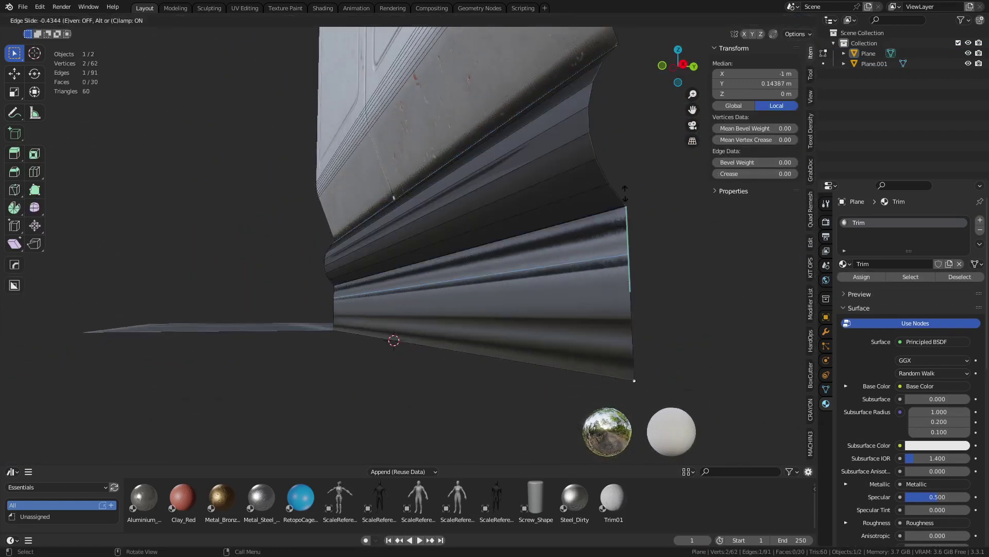
pyautogui.click(628, 164)
pyautogui.hotkey('ctrl', 'b')
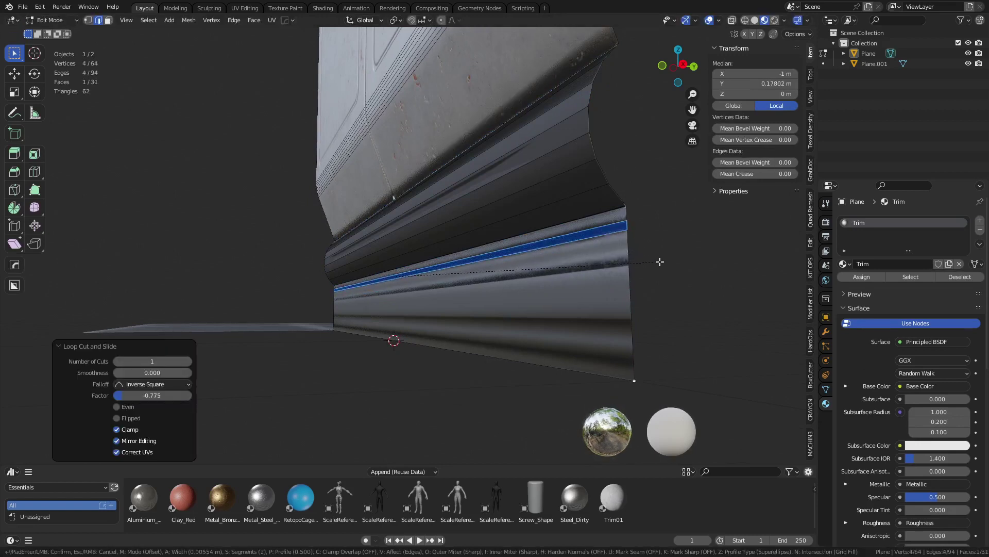
pyautogui.click(660, 262)
# Step: Inset the narrow beveled face by about 0.0035 m and move it about 0.013 m along Y
pyautogui.press('i')
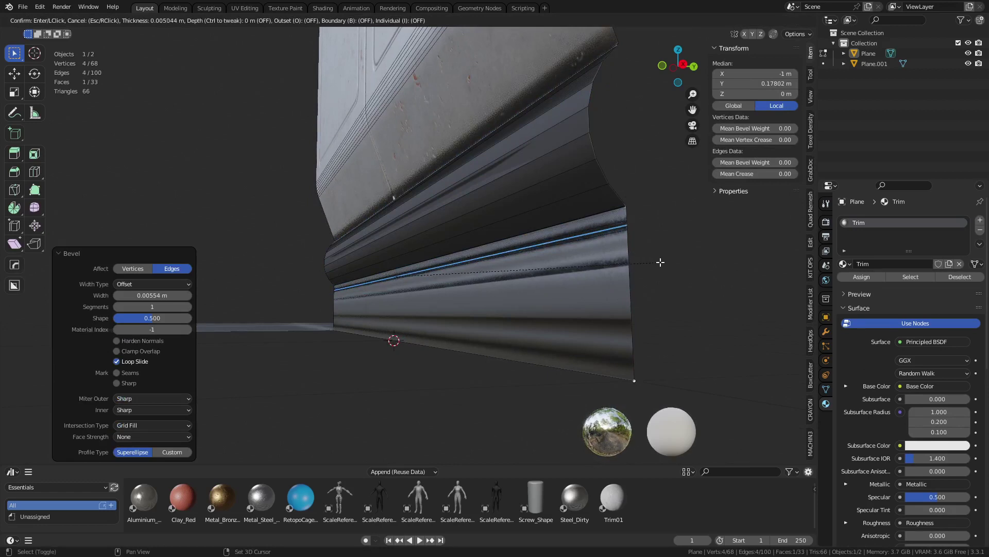
pyautogui.click(666, 267)
pyautogui.moveTo(667, 266); pyautogui.dragTo(611, 271, button='middle')
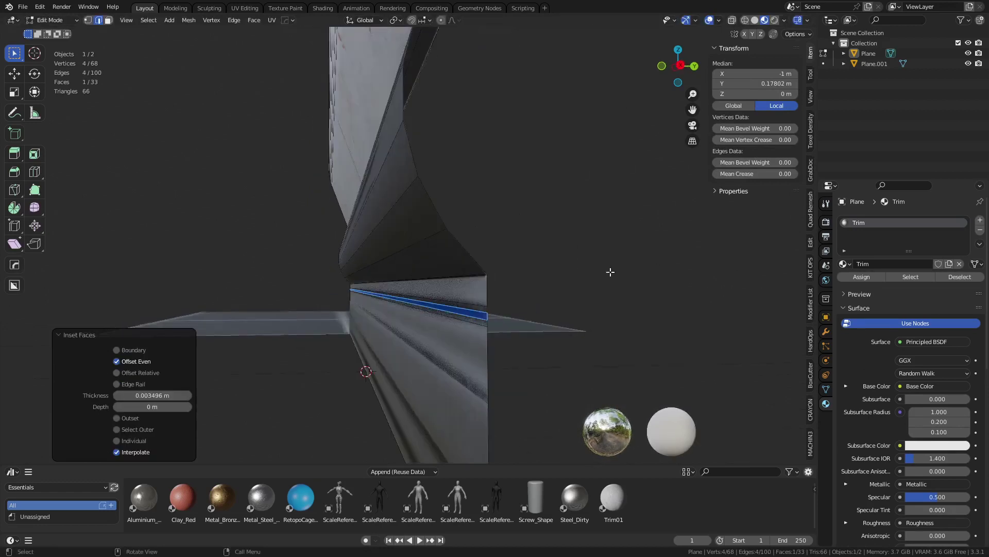
pyautogui.press('g')
pyautogui.press('y')
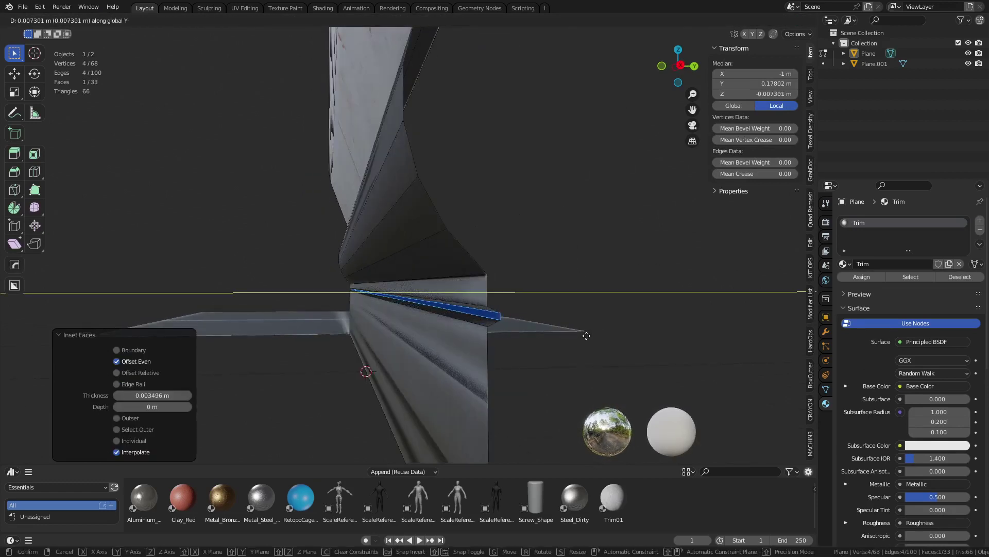
pyautogui.click(612, 332)
pyautogui.press('Tab')
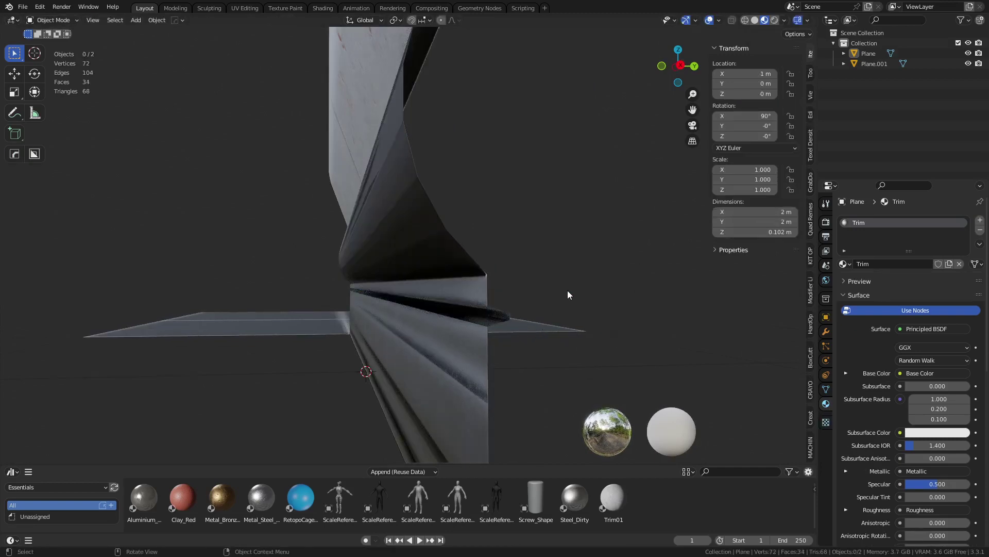
pyautogui.scroll(-4, 568, 290)
pyautogui.moveTo(568, 290); pyautogui.dragTo(604, 299, button='middle')
# Step: Add two horizontal loop cuts along the lower and upper borders of the flat band in the ridged bottom strips
pyautogui.click(517, 289)
pyautogui.press('Tab')
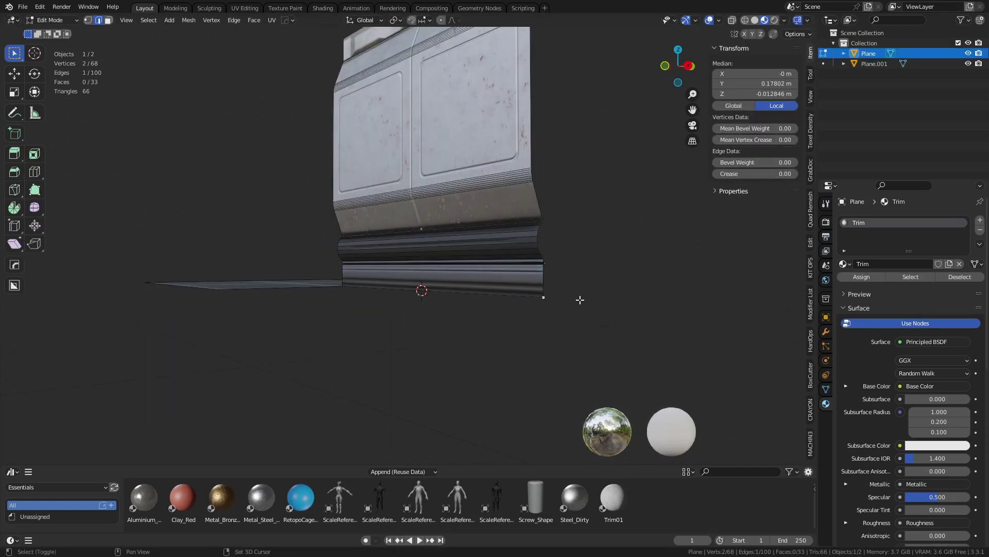
pyautogui.scroll(5, 580, 300)
pyautogui.hotkey('ctrl', 'r')
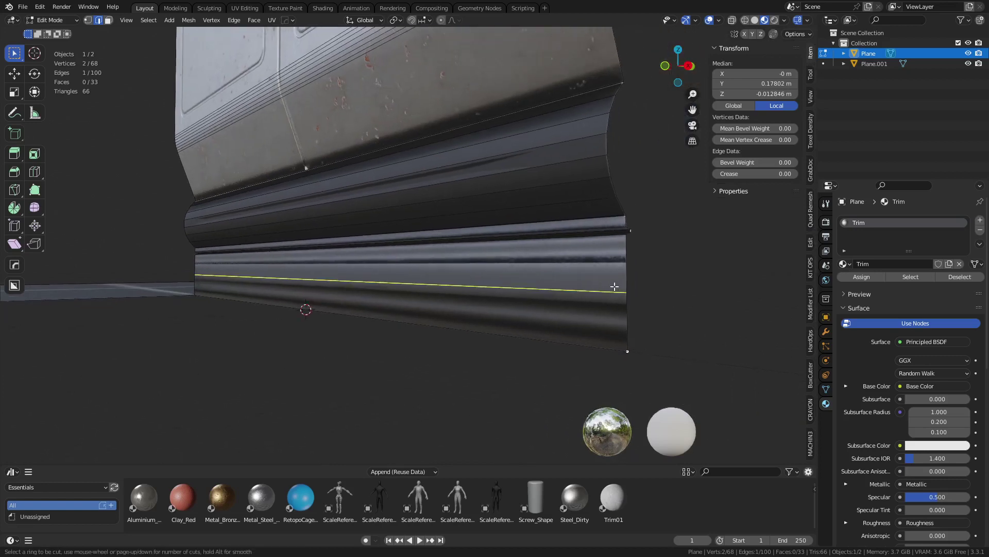
pyautogui.click(615, 287)
pyautogui.click(624, 296)
pyautogui.hotkey('ctrl', 'r')
pyautogui.click(624, 279)
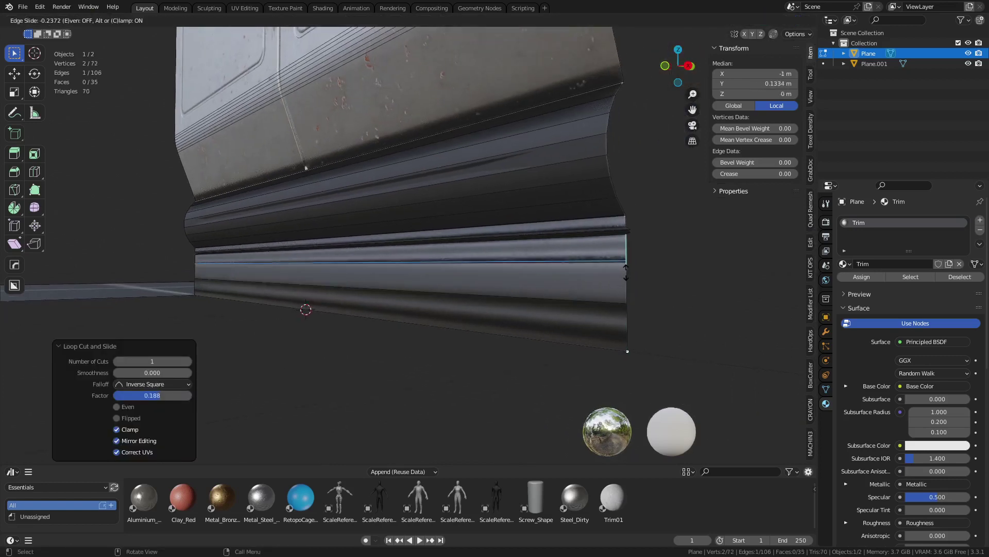
pyautogui.click(627, 275)
# Step: Add two more horizontal loop cuts, one just below the flat band and one just above it
pyautogui.hotkey('ctrl', 'r')
pyautogui.click(625, 290)
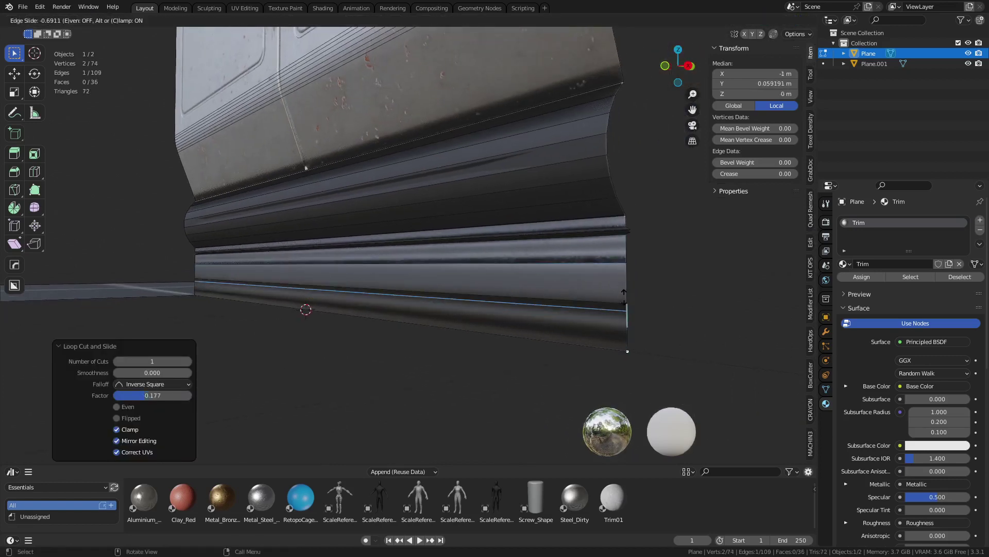
pyautogui.click(624, 294)
pyautogui.hotkey('ctrl', 'r')
pyautogui.click(627, 260)
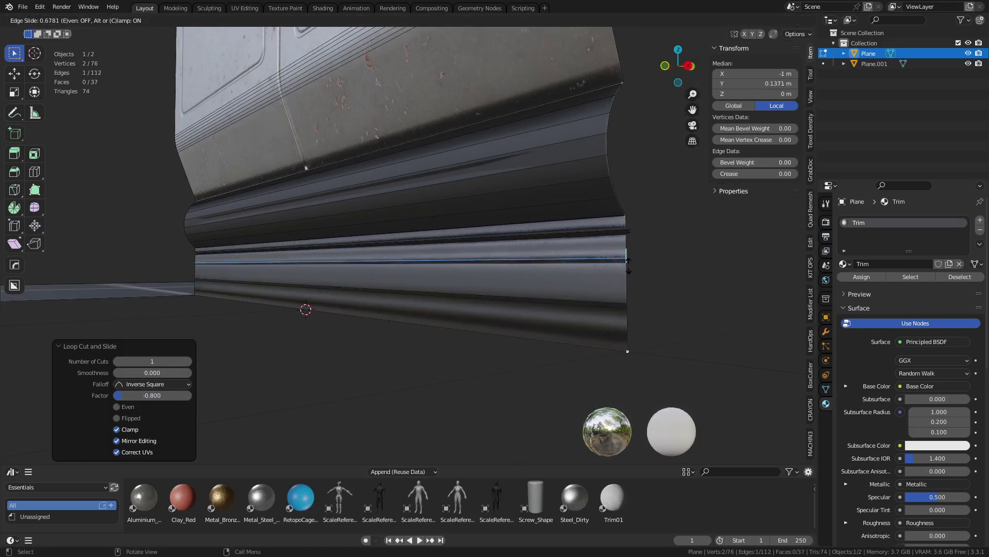
pyautogui.click(628, 262)
# Step: Move the flat band face in the bottom strips about -0.022 m along Y
pyautogui.click(592, 283)
pyautogui.moveTo(591, 283); pyautogui.dragTo(563, 283, button='middle')
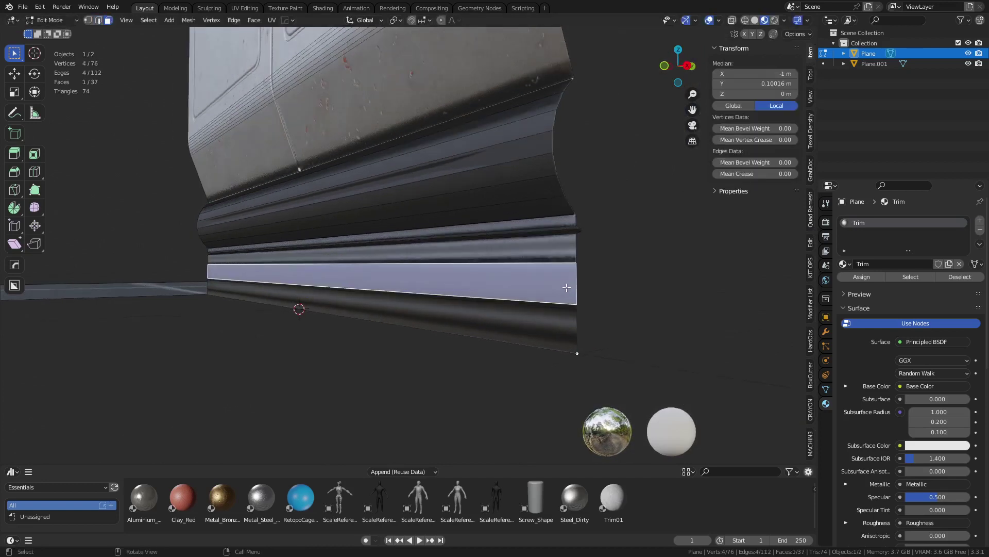
pyautogui.press('g')
pyautogui.press('y')
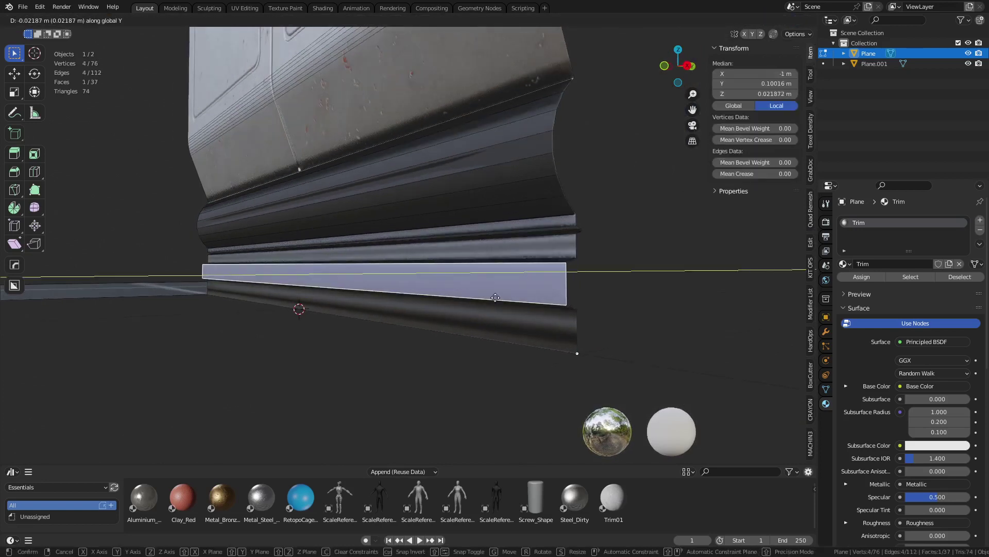
pyautogui.click(495, 297)
# Step: Add a horizontal loop cut close to the bottom edge of the Trim plane
pyautogui.hotkey('ctrl', 'r')
pyautogui.click(560, 336)
pyautogui.click(574, 346)
# Step: Add a centred loop cut in the strip above the lowest cut and move it about -0.03 m along Y
pyautogui.hotkey('ctrl', 'r')
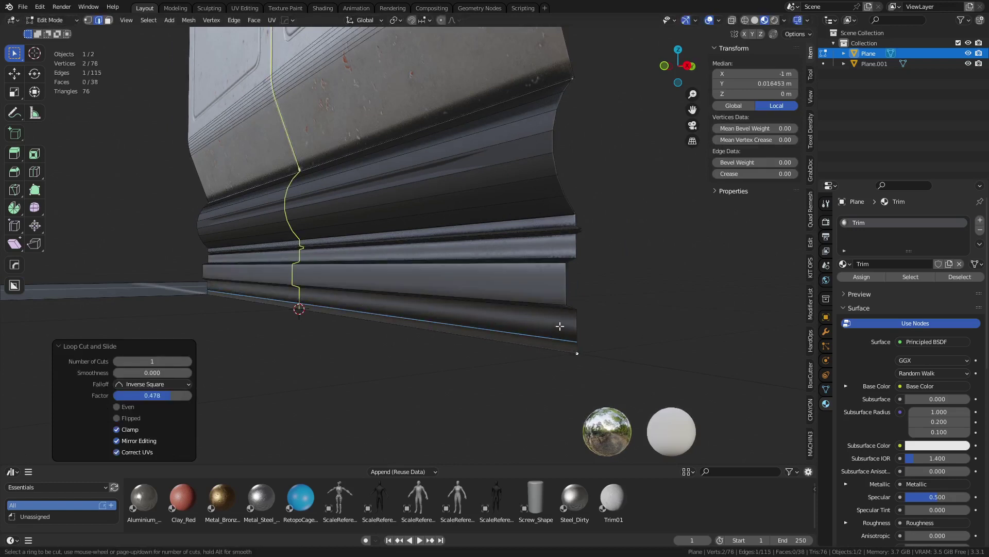
pyautogui.click(576, 327)
pyautogui.rightClick(576, 326)
pyautogui.press('g')
pyautogui.press('y')
pyautogui.click(641, 324)
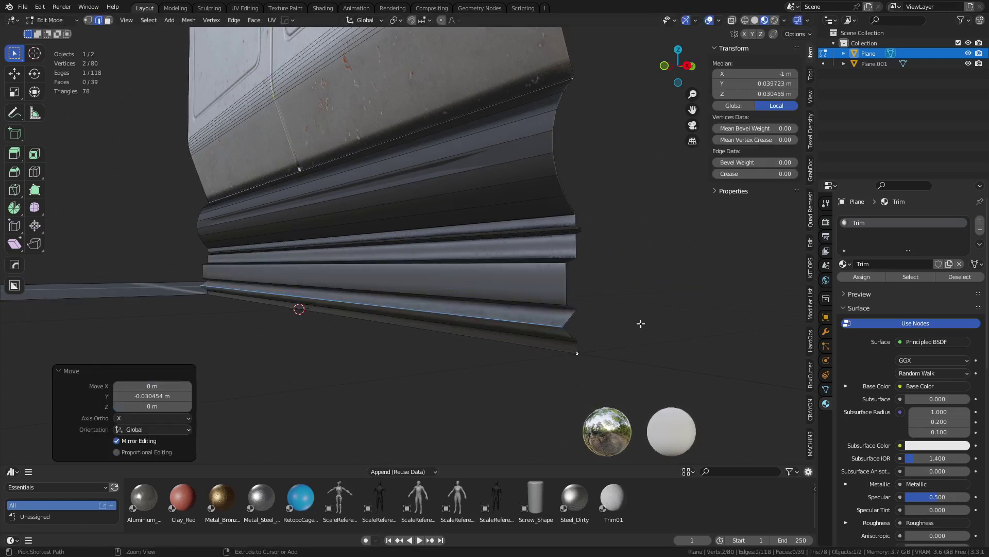
# Step: Bevel the moved edge of the lowest strip 0.0228 m wide with three segments and return to Object Mode
pyautogui.hotkey('ctrl', 'b')
pyautogui.scroll(2, 684, 347)
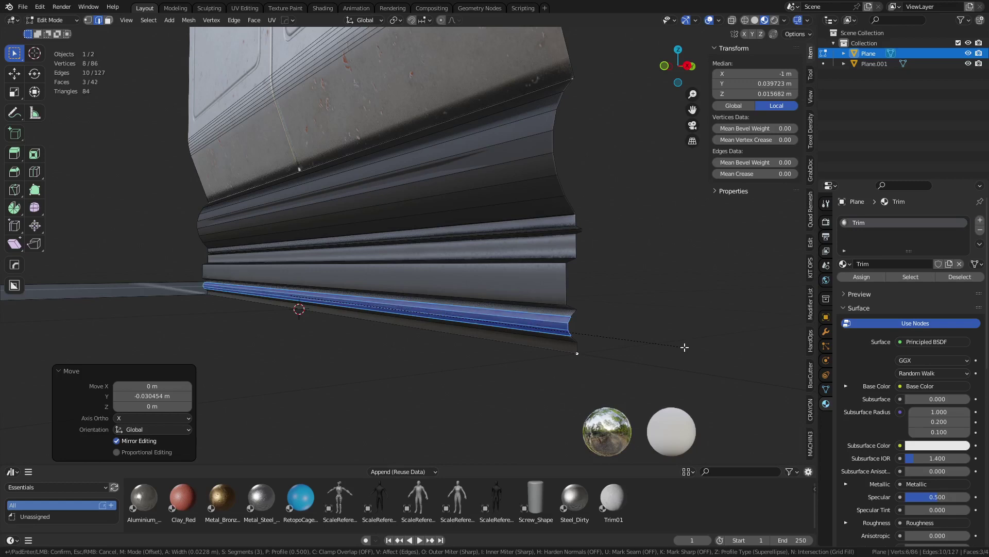
pyautogui.click(684, 347)
pyautogui.hotkey('ctrl', 'Tab')
pyautogui.click(610, 345)
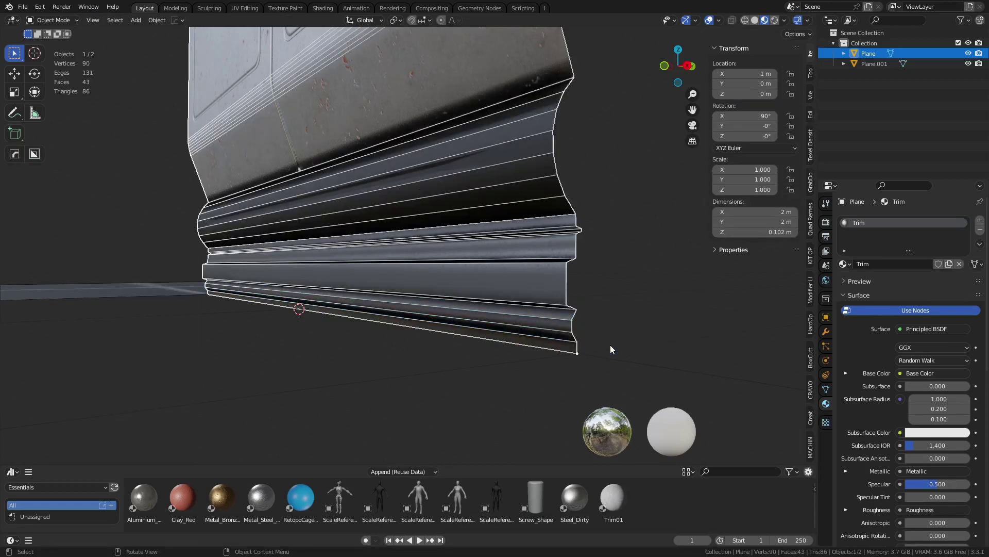
pyautogui.rightClick(610, 345)
pyautogui.click(605, 336)
# Step: Merge all overlapping vertices of the Trim plane's mesh by distance
pyautogui.press('Tab')
pyautogui.press('a')
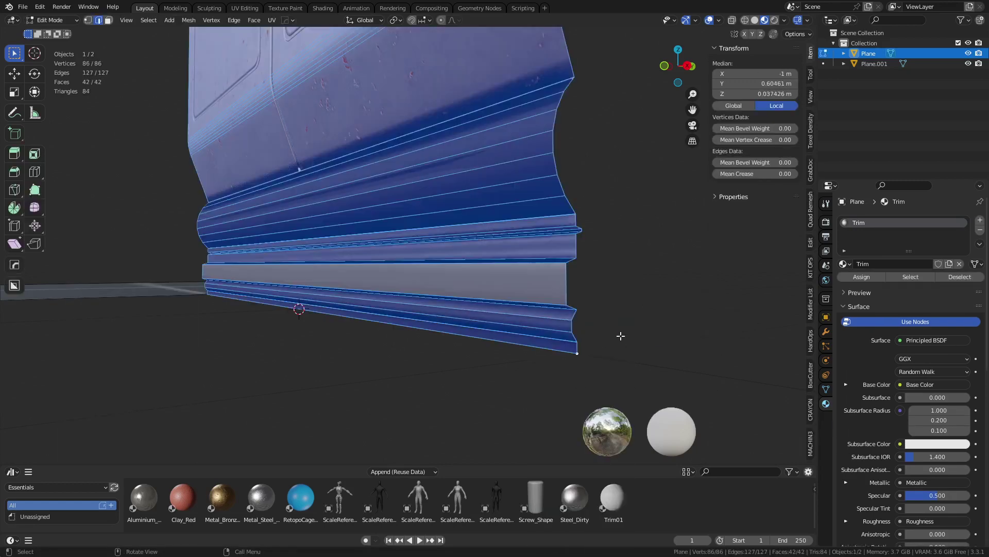
pyautogui.press('m')
pyautogui.click(621, 335)
pyautogui.hotkey('alt', 'a')
pyautogui.press('Tab')
pyautogui.hotkey('alt', 'a')
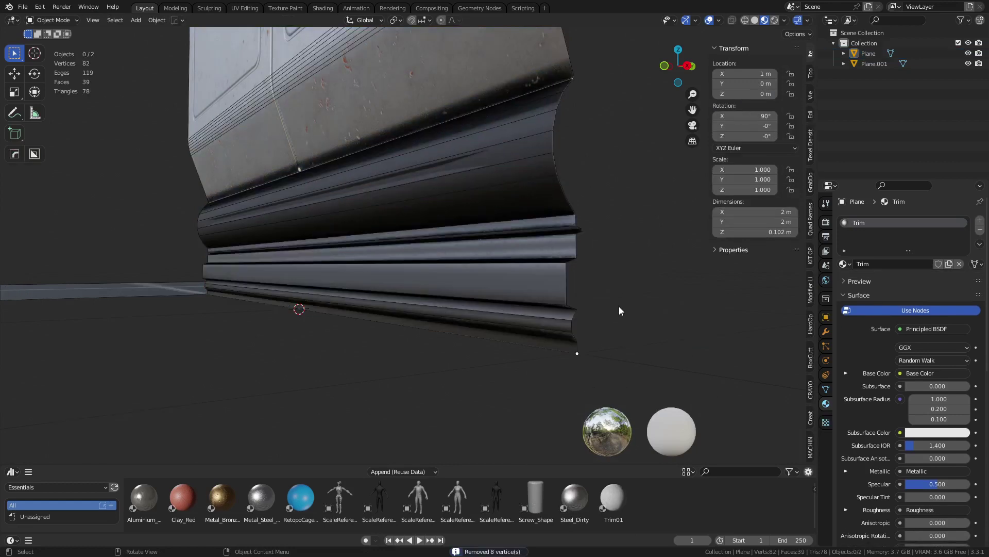
# Step: Enter face editing on the Trim plane and select all base moulding faces below the narrow strip under the cove
pyautogui.moveTo(620, 306); pyautogui.dragTo(579, 287, button='middle')
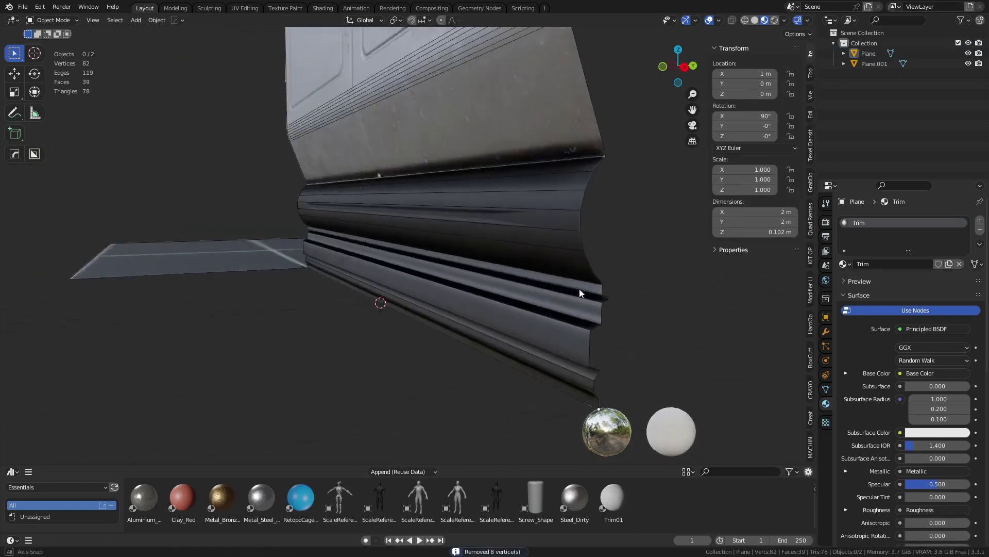
pyautogui.hotkey('ctrl', 'Tab')
pyautogui.click(596, 293)
pyautogui.click(569, 330)
pyautogui.press('ctrl+KP_Add')
pyautogui.press('ctrl+KP_Add')
pyautogui.press('ctrl+KP_Add')
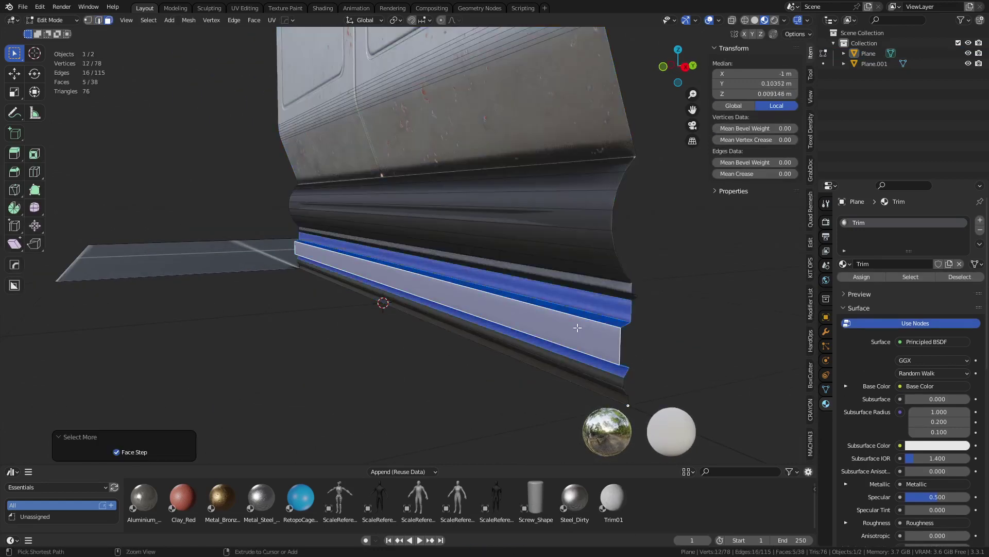
pyautogui.press('ctrl+KP_Add')
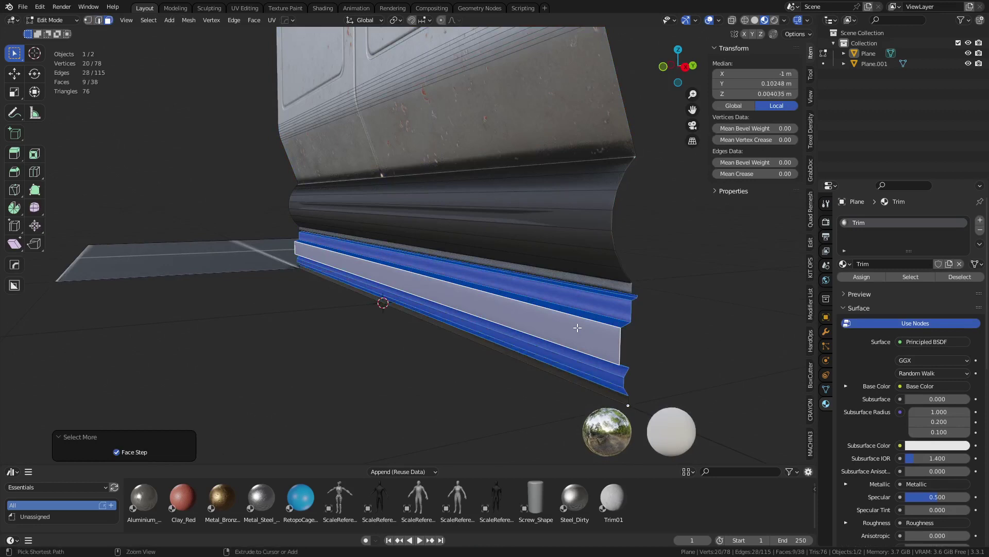
pyautogui.press('ctrl+KP_Add')
pyautogui.hotkey('alt', 'a')
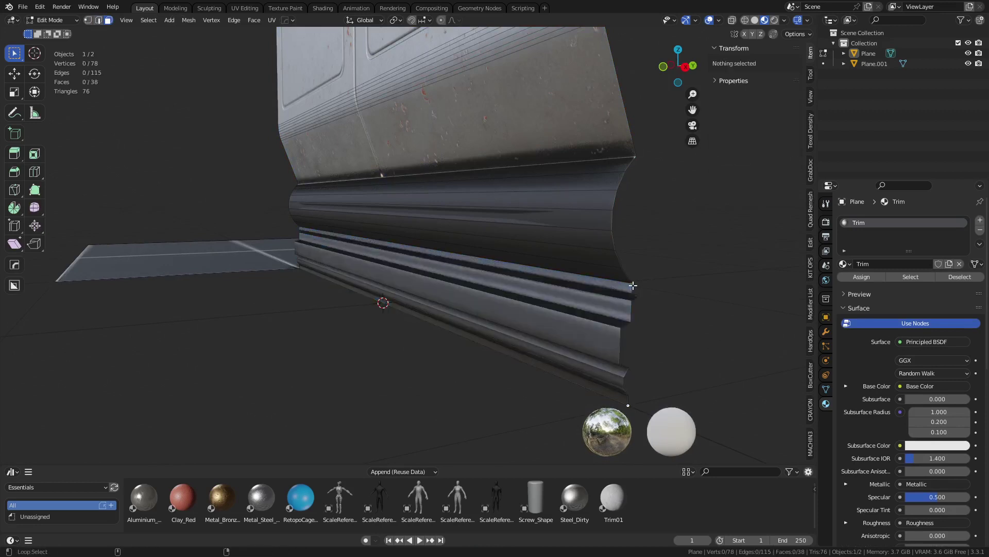
pyautogui.hotkey('ctrl', 'z')
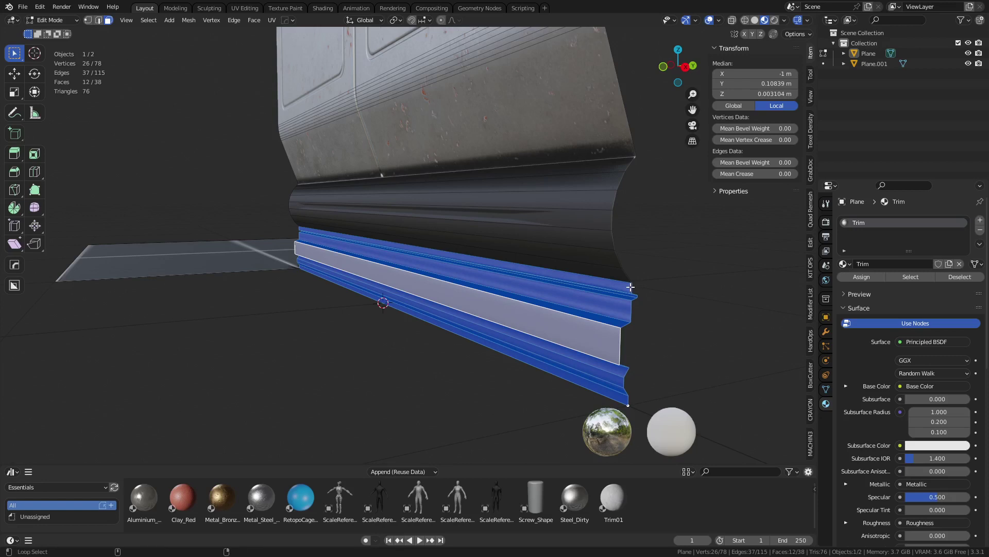
pyautogui.keyDown('shift'); pyautogui.click(425, 250); pyautogui.keyUp('shift')
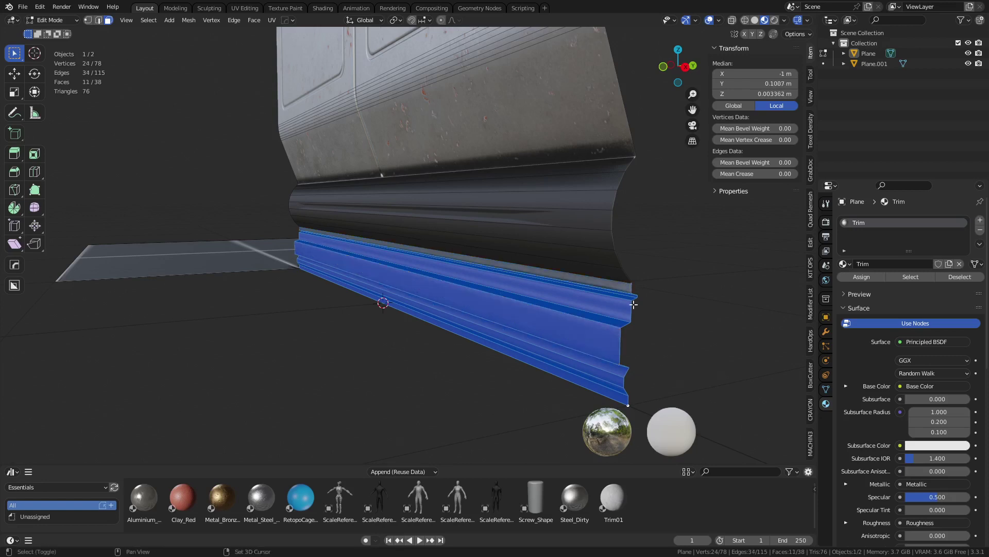
# Step: Shrink the base moulding selection to the eight lower faces so the undersides bordering the upper strip are excluded
pyautogui.keyDown('shift'); pyautogui.moveTo(634, 304); pyautogui.dragTo(598, 299, button='middle'); pyautogui.keyUp('shift')
pyautogui.scroll(4, 590, 288)
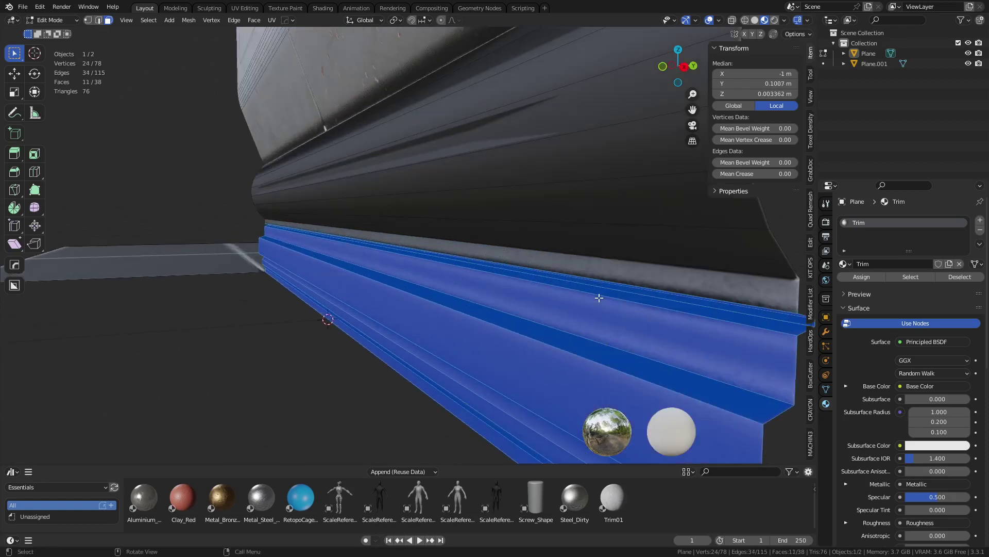
pyautogui.press('ctrl+KP_Subtract')
pyautogui.scroll(-4, 601, 299)
pyautogui.moveTo(600, 298)
pyautogui.mouseDown(button='middle')
pyautogui.moveTo(591, 278)
pyautogui.moveTo(563, 292)
pyautogui.moveTo(566, 306)
pyautogui.moveTo(615, 308)
pyautogui.moveTo(596, 309)
pyautogui.mouseUp(button='middle')
pyautogui.scroll(2, 555, 274)
pyautogui.press('ctrl+KP_Subtract')
pyautogui.press('ctrl+KP_Subtract')
pyautogui.press('KP_Decimal')
# Step: Move the lower base moulding faces outwards along global Y to form a wide ledge beneath the cove
pyautogui.press('g')
pyautogui.press('y')
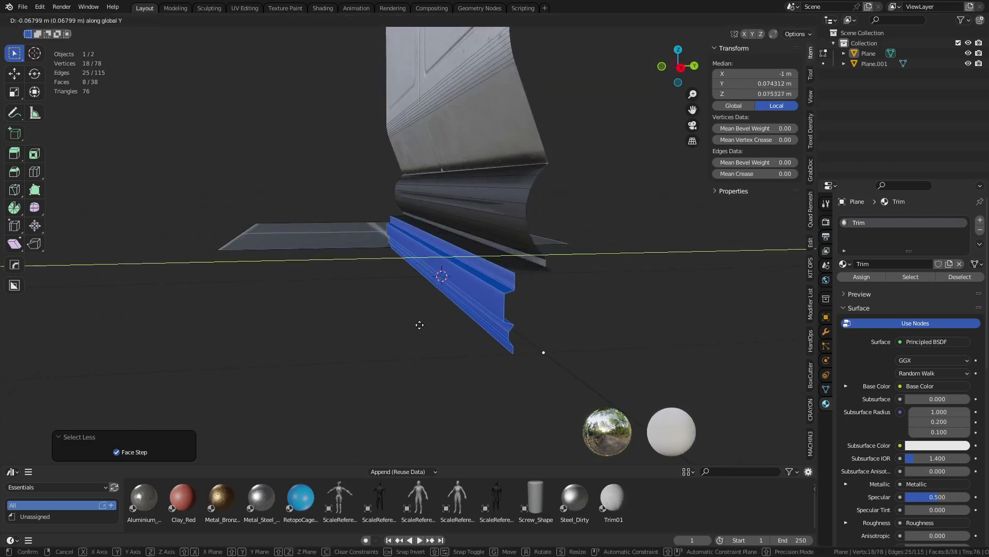
pyautogui.click(155, 338)
pyautogui.scroll(3, 309, 339)
pyautogui.moveTo(454, 340); pyautogui.dragTo(448, 254, button='middle')
pyautogui.press('g')
pyautogui.press('y')
pyautogui.click(496, 324)
# Step: Select the wide ledge face and unwrap it in the UV Editing workspace
pyautogui.click(436, 247)
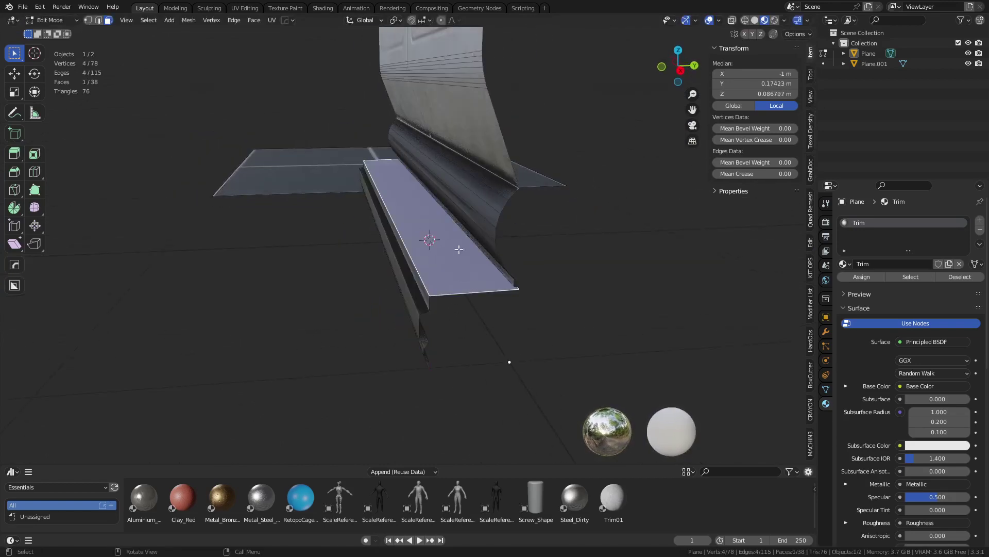
pyautogui.moveTo(391, 242); pyautogui.dragTo(501, 322, button='middle')
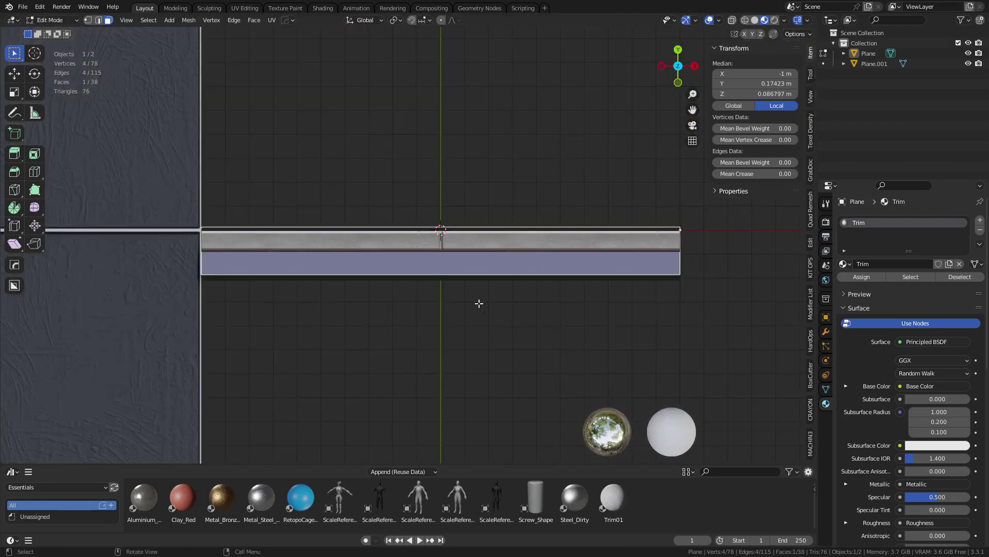
pyautogui.click(245, 8)
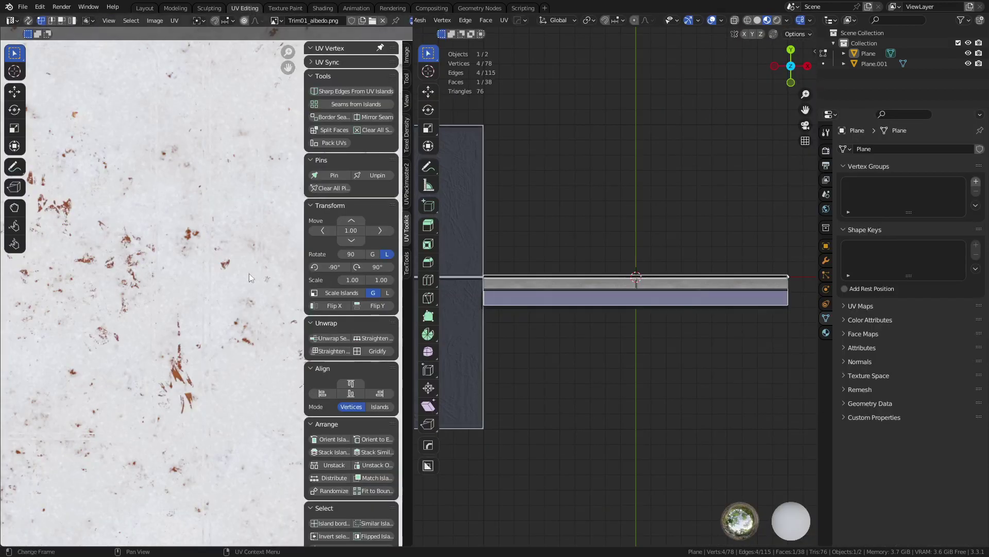
pyautogui.press('Home')
pyautogui.press('u')
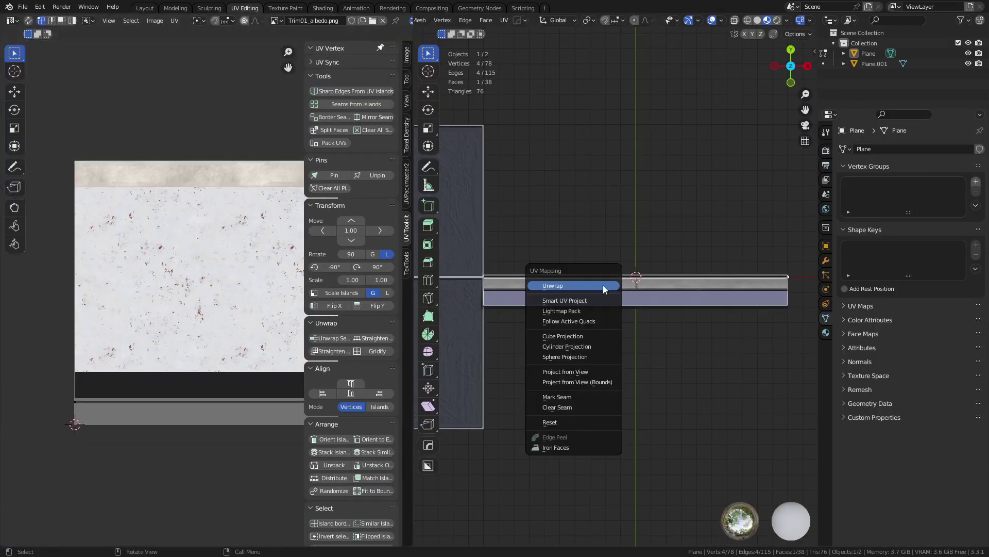
pyautogui.click(603, 285)
pyautogui.scroll(-1, 209, 297)
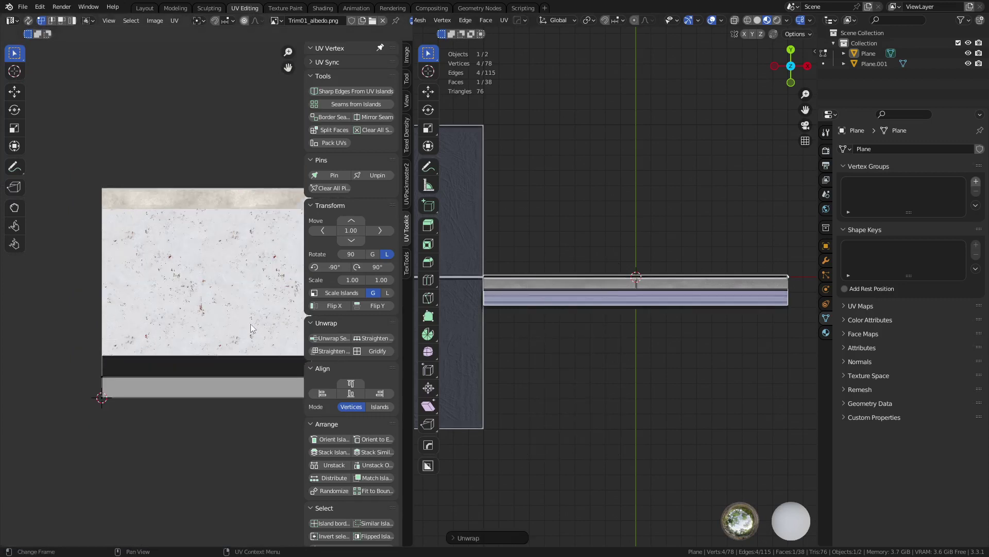
pyautogui.moveTo(230, 303); pyautogui.dragTo(196, 298, button='middle')
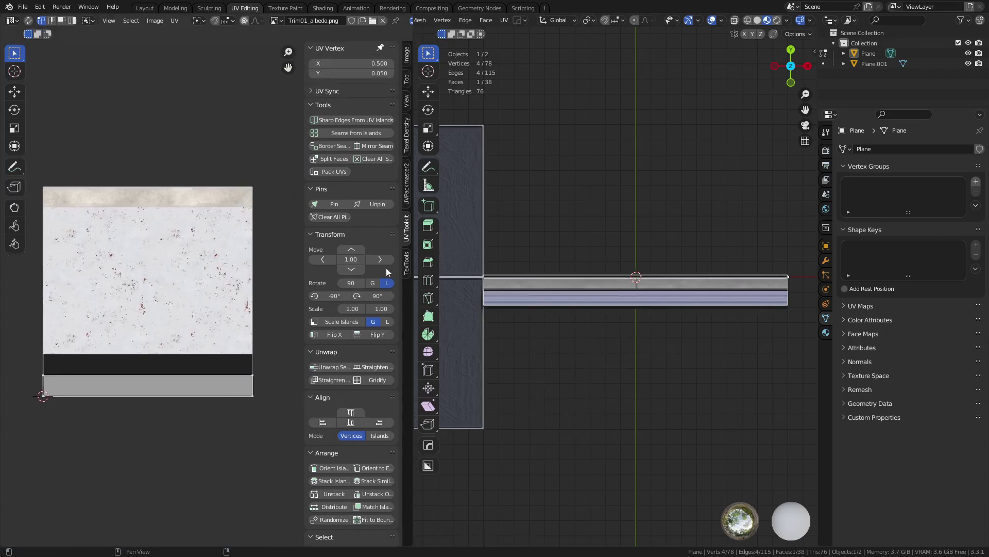
# Step: Scale down the ledge's UV island, move it onto the white texture area and fit it with the TexTools Crop operation
pyautogui.click(408, 263)
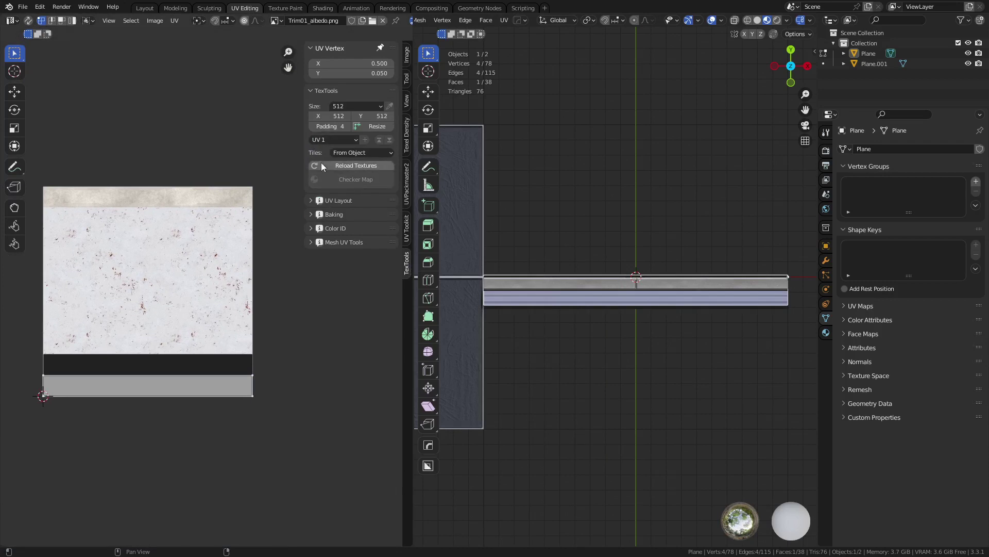
pyautogui.click(310, 201)
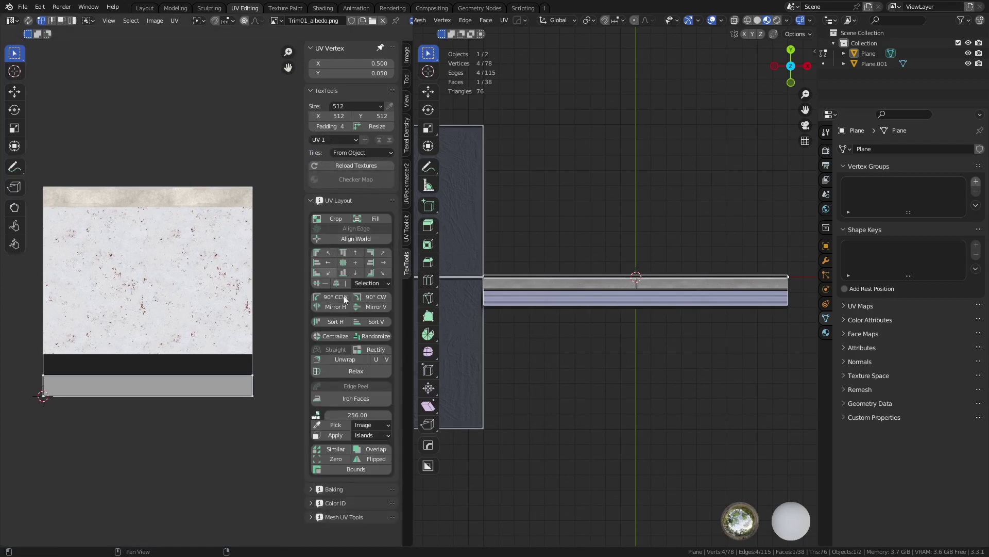
pyautogui.press('g')
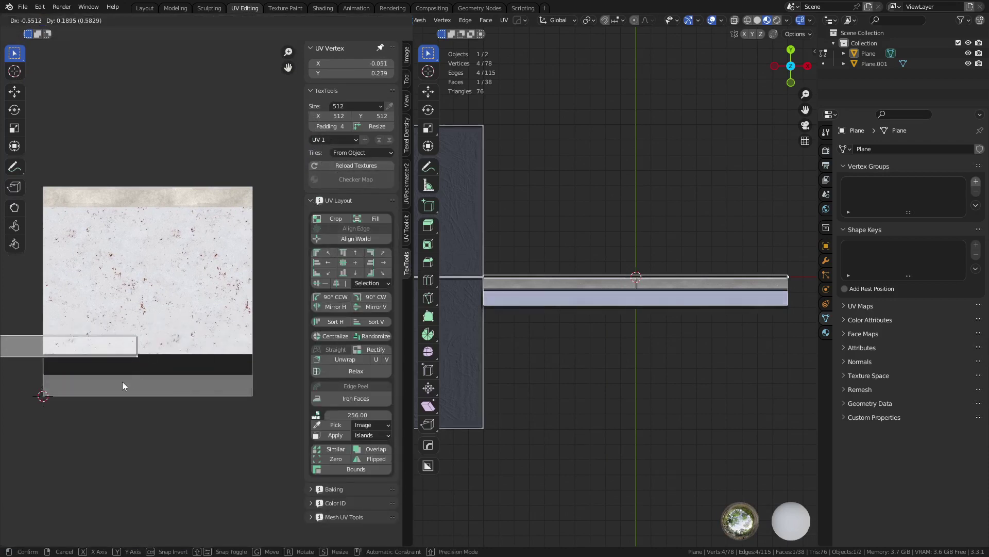
pyautogui.click(122, 382)
pyautogui.moveTo(146, 366); pyautogui.dragTo(181, 411, button='middle')
pyautogui.hotkey('ctrl', 'z')
pyautogui.press('s')
pyautogui.click(218, 431)
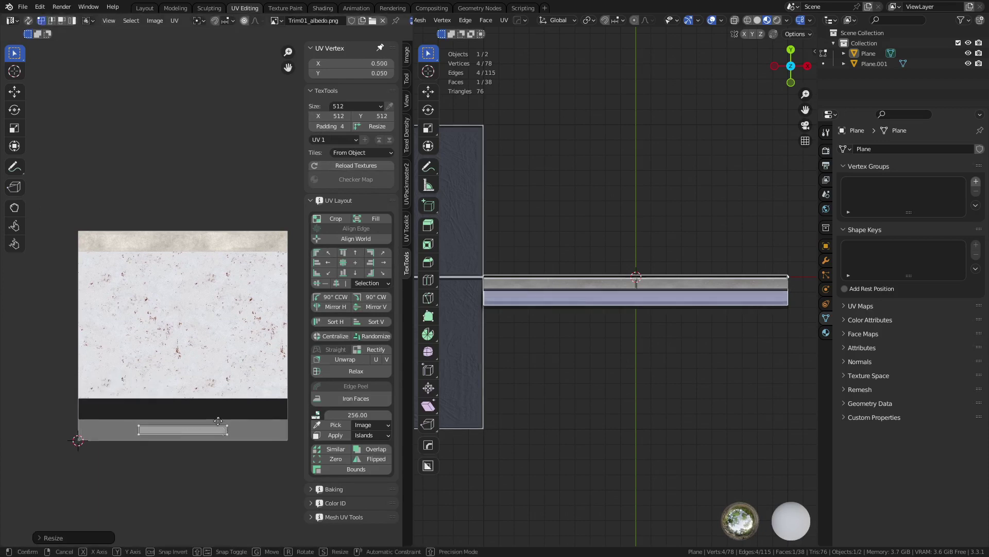
pyautogui.press('g')
pyautogui.click(216, 341)
pyautogui.moveTo(237, 394); pyautogui.dragTo(211, 372, button='middle')
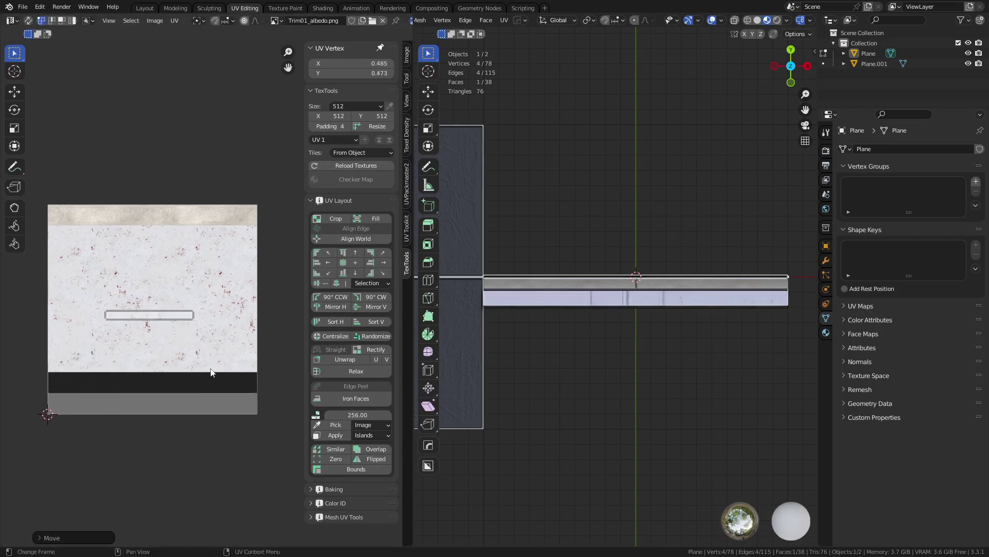
pyautogui.click(333, 221)
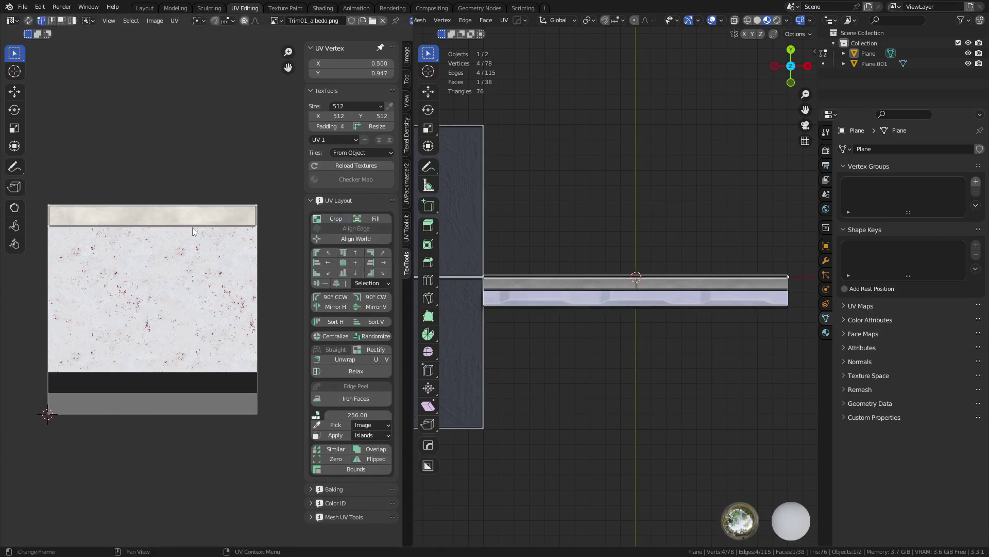
# Step: Move the ledge's UV island along Y onto the dark texture strip, scale it slightly along Y to fit, and return to Object Mode
pyautogui.press('g')
pyautogui.press('y')
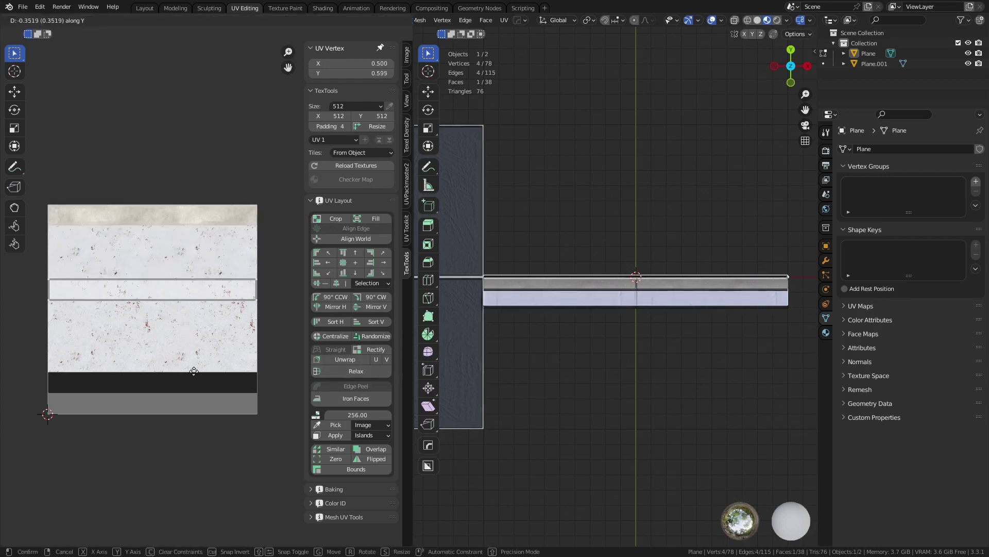
pyautogui.click(211, 483)
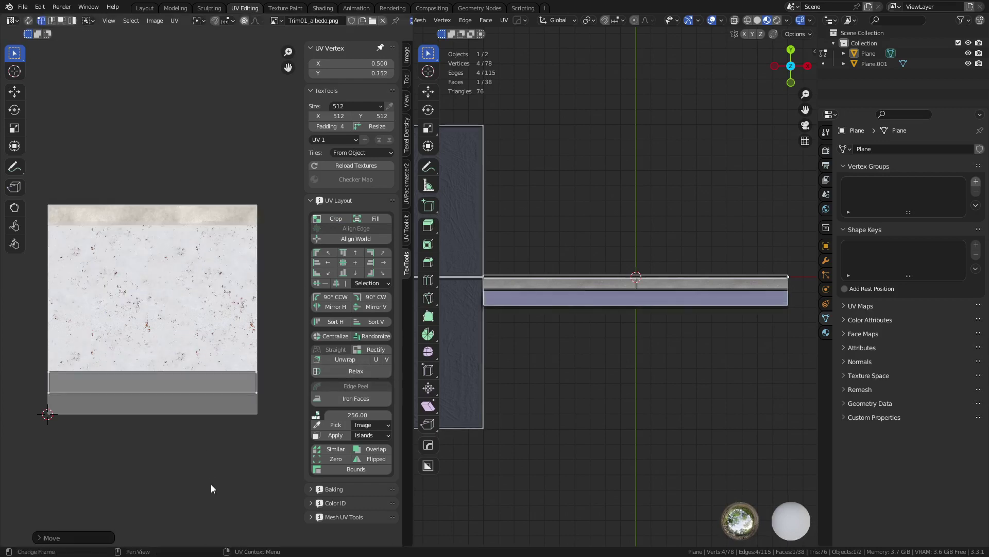
pyautogui.press('s')
pyautogui.press('y')
pyautogui.click(206, 469)
pyautogui.press('Tab')
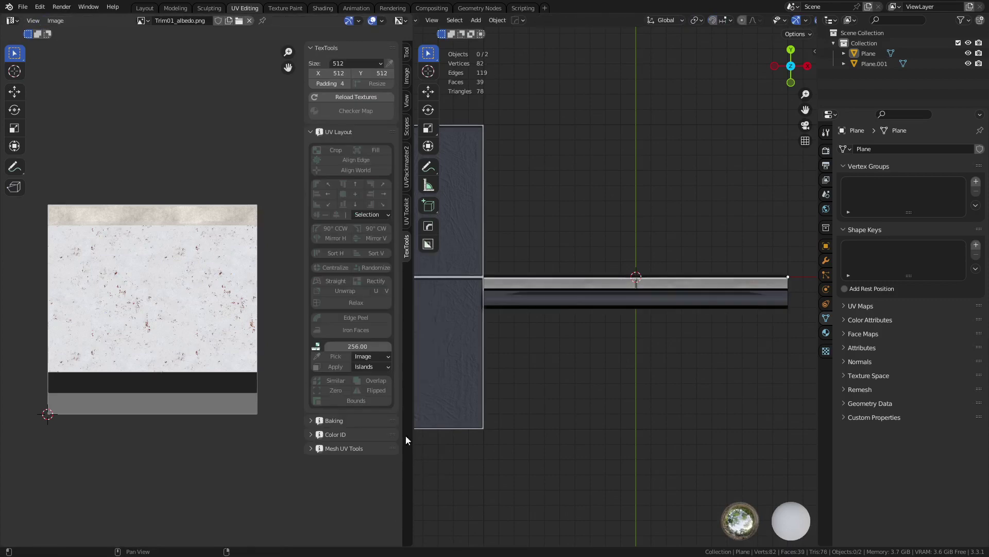
# Step: Examine the textured ledge and the cove above it from several angles in Edit Mode
pyautogui.moveTo(685, 370); pyautogui.dragTo(580, 340, button='middle')
pyautogui.scroll(5, 578, 337)
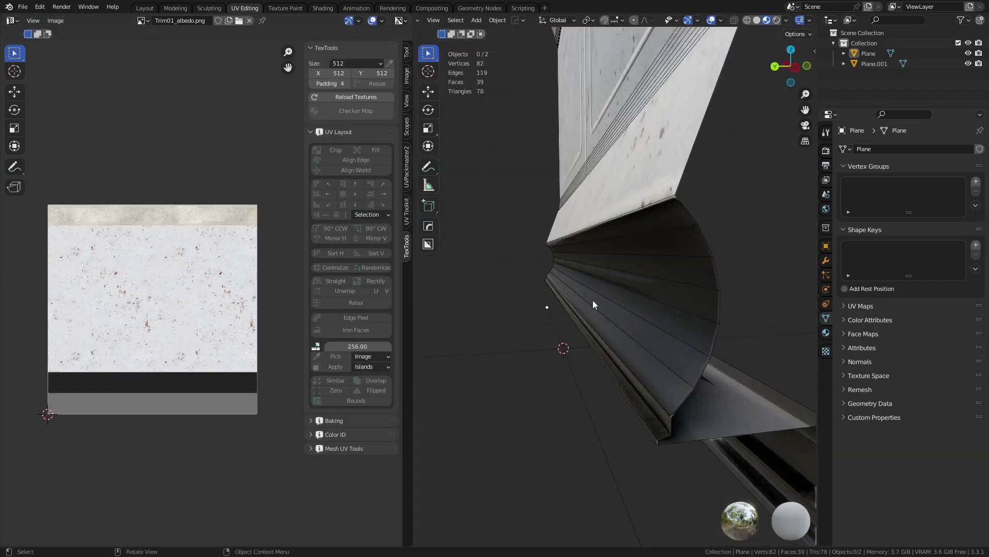
pyautogui.click(608, 224)
pyautogui.hotkey('ctrl', 'Tab')
pyautogui.click(670, 225)
pyautogui.moveTo(688, 307); pyautogui.dragTo(626, 306, button='middle')
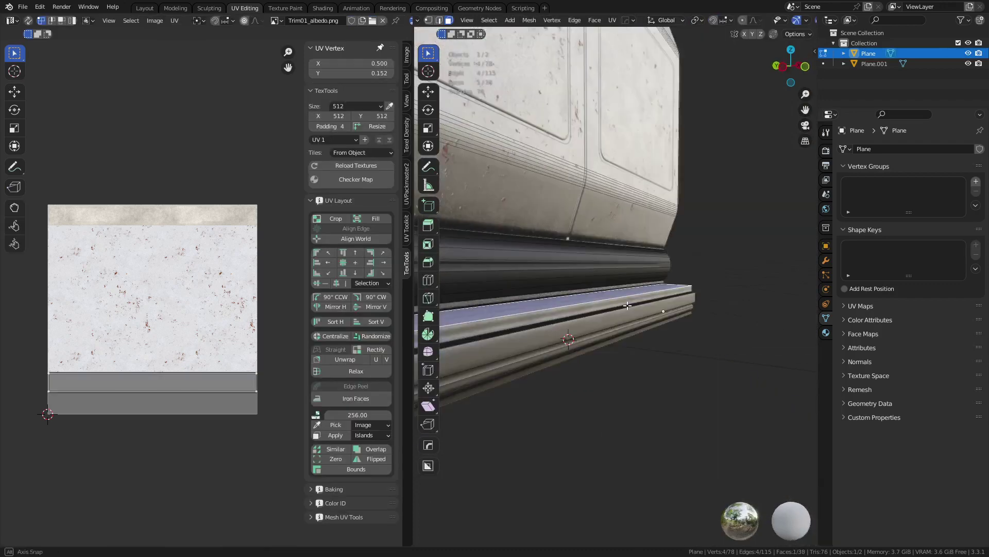
pyautogui.moveTo(722, 278); pyautogui.dragTo(745, 285, button='middle')
# Step: Try cutting across the cove faces below the wall panel with the Knife tool
pyautogui.press('2')
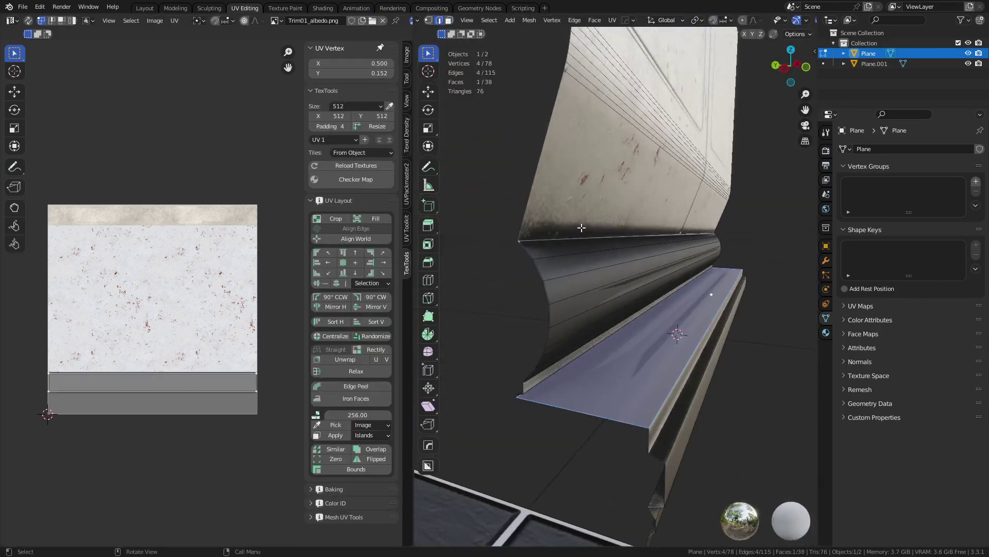
pyautogui.click(519, 228)
pyautogui.moveTo(637, 282); pyautogui.dragTo(611, 333, button='middle')
pyautogui.press('k')
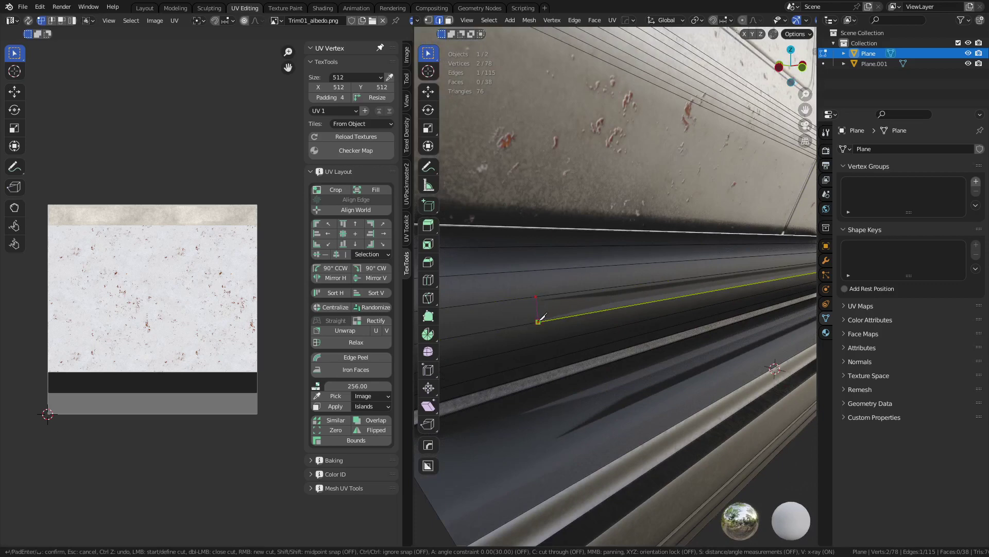
pyautogui.press('Return')
pyautogui.moveTo(694, 324); pyautogui.dragTo(590, 309, button='middle')
pyautogui.scroll(-4, 590, 309)
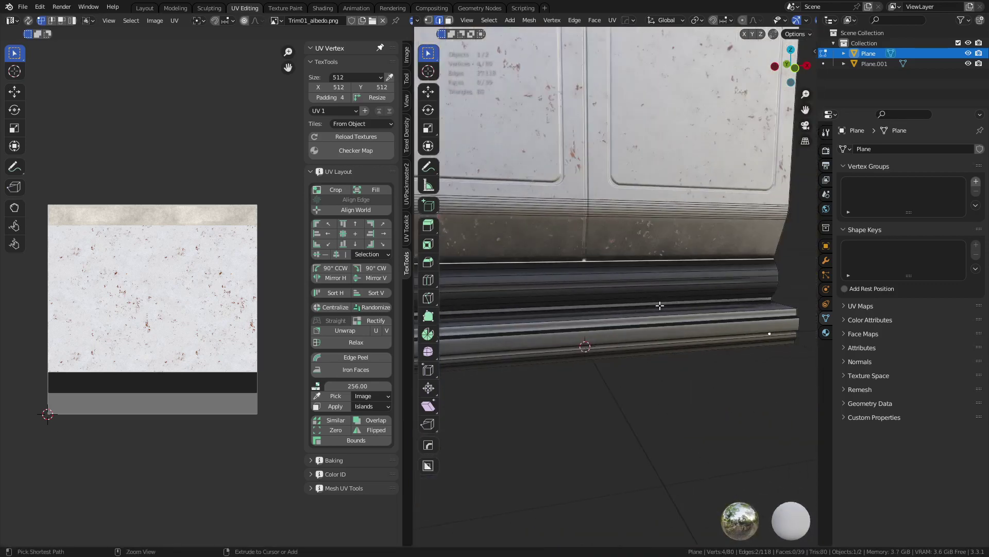
pyautogui.keyDown('shift'); pyautogui.moveTo(660, 306); pyautogui.dragTo(697, 325, button='middle'); pyautogui.keyUp('shift')
pyautogui.hotkey('ctrl', 'Tab')
pyautogui.click(647, 324)
pyautogui.scroll(-3, 654, 314)
pyautogui.click(651, 368)
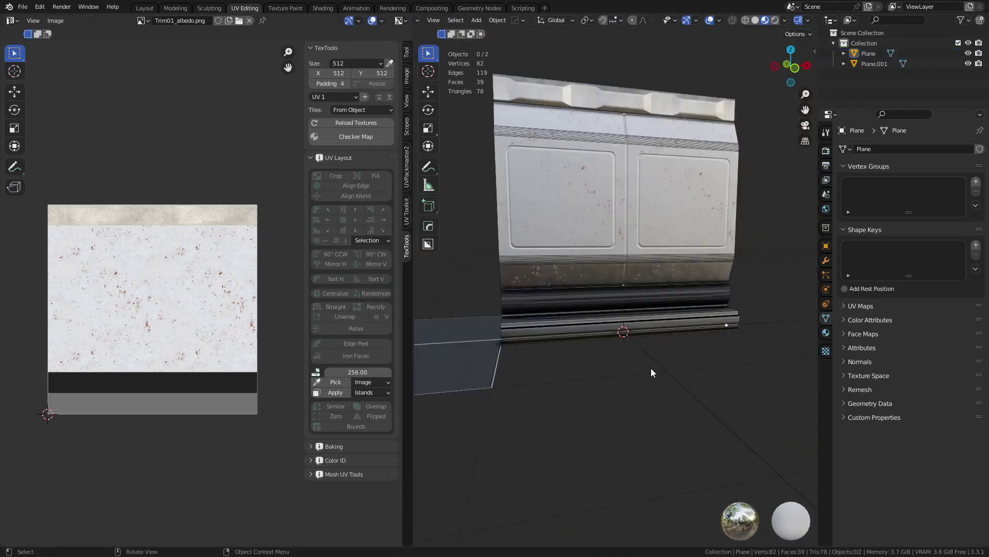
# Step: Add a centred vertical loop cut through the whole Trim plane, from the top trim down to the base
pyautogui.keyDown('alt'); pyautogui.moveTo(651, 367); pyautogui.dragTo(646, 362, button='middle'); pyautogui.keyUp('alt')
pyautogui.click(633, 321)
pyautogui.hotkey('ctrl', 'Tab')
pyautogui.click(639, 320)
pyautogui.hotkey('ctrl', 'r')
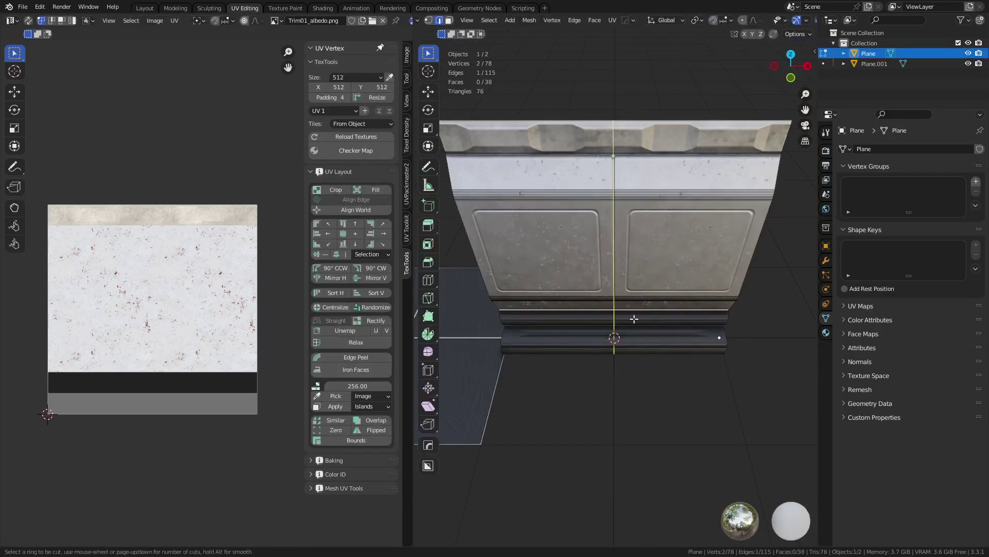
pyautogui.click(614, 338)
pyautogui.rightClick(614, 337)
# Step: Bevel the centred vertical edge loop with two segments and a width of 0.5 m
pyautogui.hotkey('ctrl', 'b')
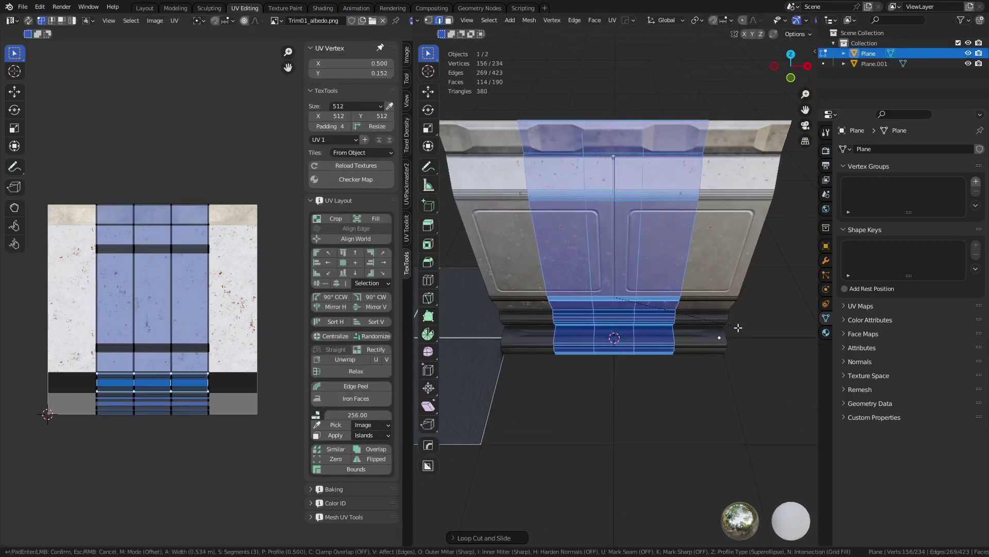
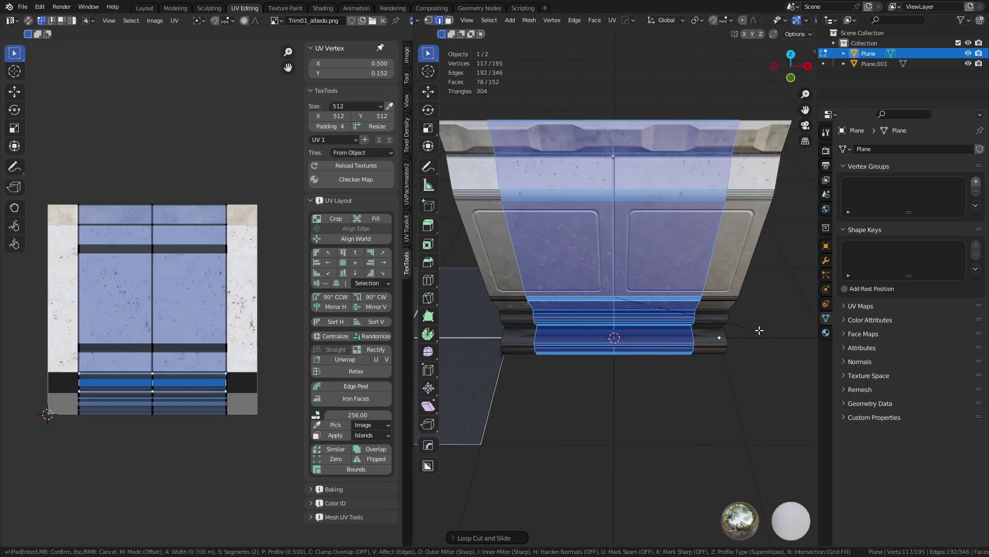
pyautogui.click(747, 330)
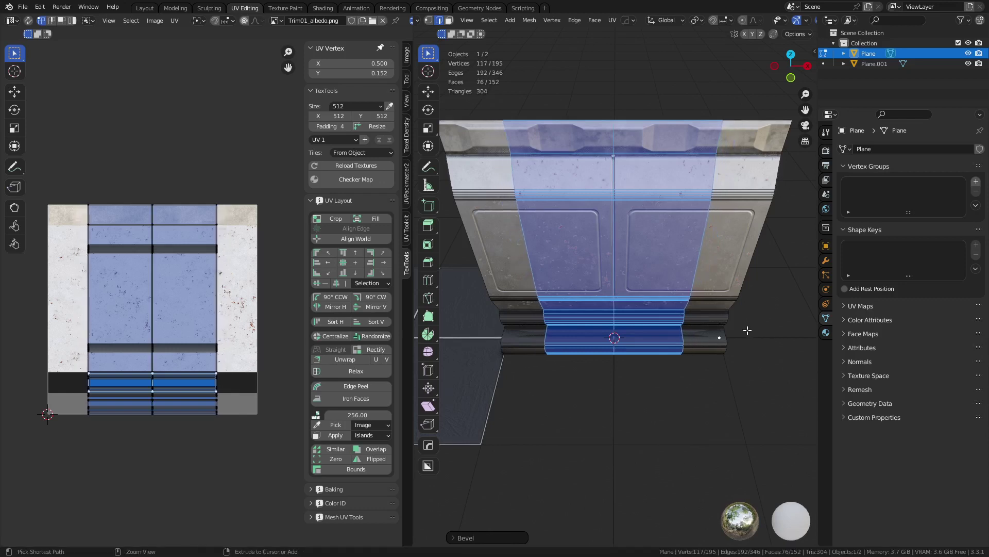
pyautogui.click(467, 538)
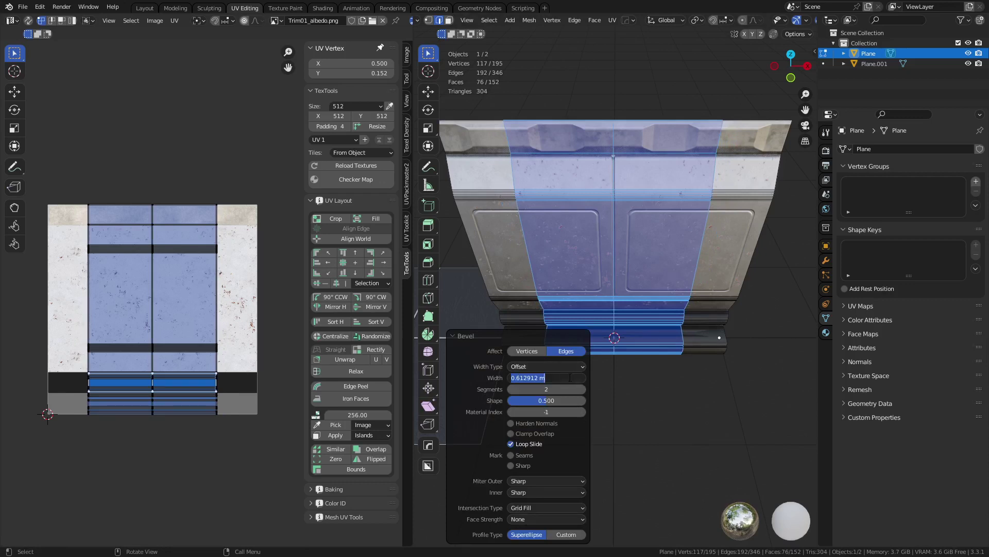
pyautogui.write('0.5')
pyautogui.press('Return')
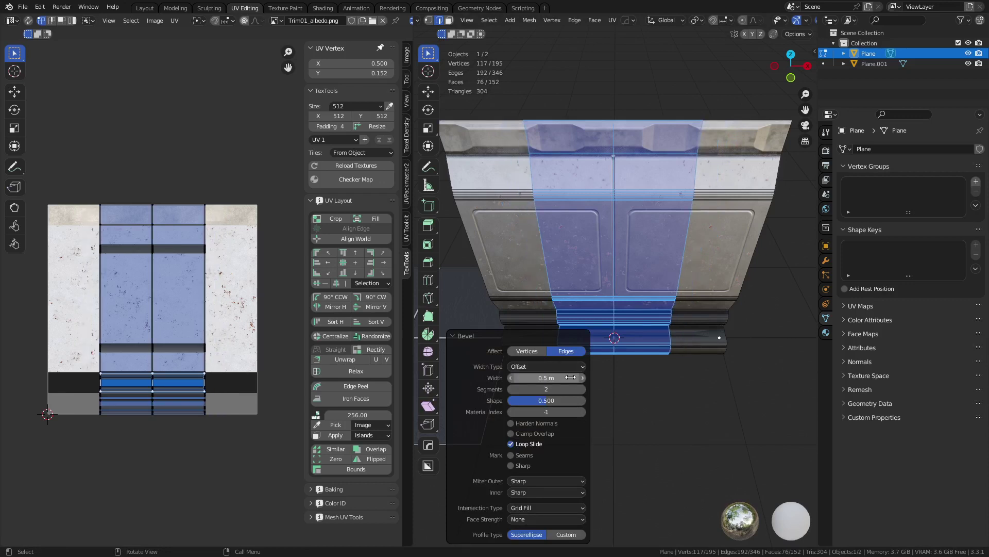
# Step: Examine the whole wall piece from the front and at an angle in Object Mode, and return to Edit Mode
pyautogui.hotkey('ctrl', 'Tab')
pyautogui.click(675, 397)
pyautogui.keyDown('alt'); pyautogui.moveTo(675, 397); pyautogui.dragTo(673, 339, button='middle'); pyautogui.keyUp('alt')
pyautogui.scroll(1, 607, 331)
pyautogui.scroll(2, 607, 331)
pyautogui.scroll(-3, 525, 361)
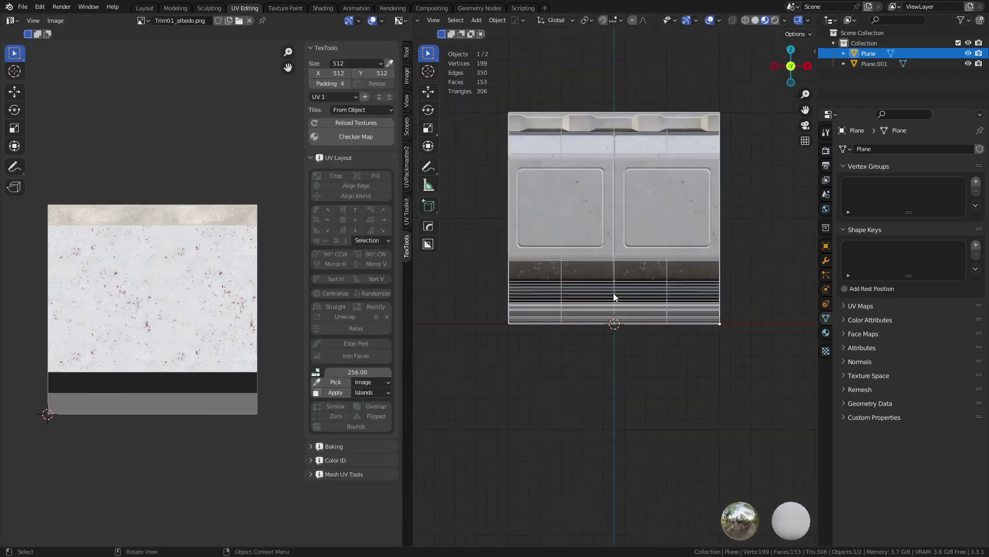
pyautogui.moveTo(614, 296); pyautogui.dragTo(617, 367, button='middle')
pyautogui.hotkey('alt', 'z')
pyautogui.hotkey('ctrl', 'Tab')
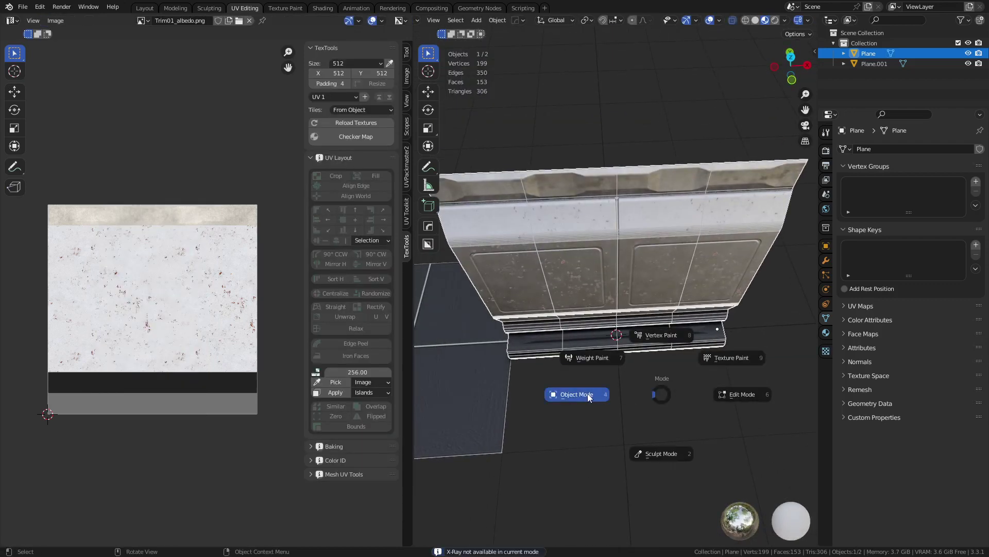
pyautogui.click(587, 394)
pyautogui.moveTo(631, 410); pyautogui.dragTo(658, 387, button='middle')
pyautogui.scroll(3, 602, 365)
pyautogui.scroll(-2, 602, 366)
pyautogui.hotkey('ctrl', 'Tab')
pyautogui.click(736, 342)
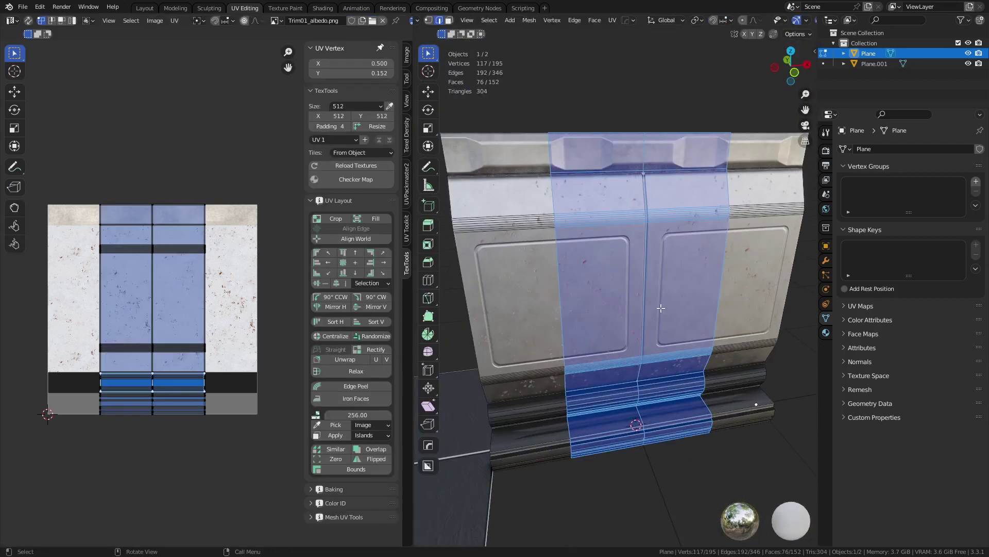
# Step: Add a vertical loop cut in the wall's leftmost column, slid to a factor of 0.3 at the first raised trim block's outer edge
pyautogui.moveTo(664, 280); pyautogui.dragTo(661, 351, button='middle')
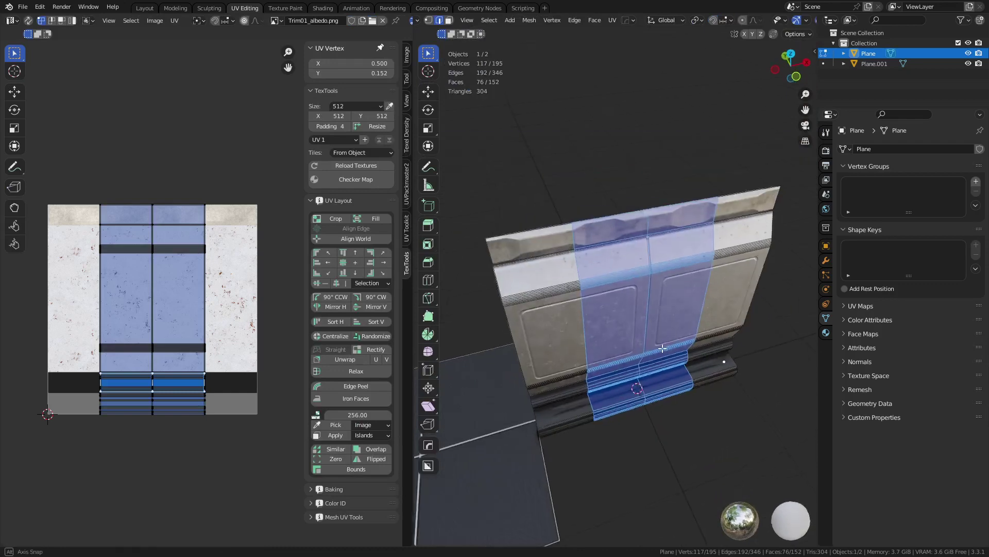
pyautogui.scroll(3, 662, 351)
pyautogui.press('3')
pyautogui.keyDown('shift'); pyautogui.moveTo(632, 264); pyautogui.dragTo(650, 277, button='middle'); pyautogui.keyUp('shift')
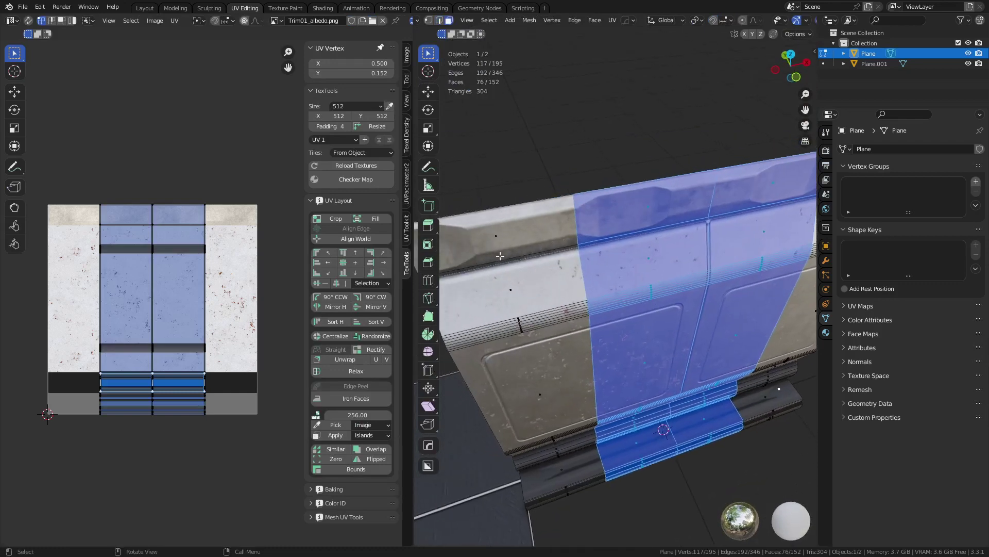
pyautogui.hotkey('ctrl', 'r')
pyautogui.click(501, 289)
pyautogui.keyDown('ctrl'); pyautogui.click(504, 328); pyautogui.keyUp('ctrl')
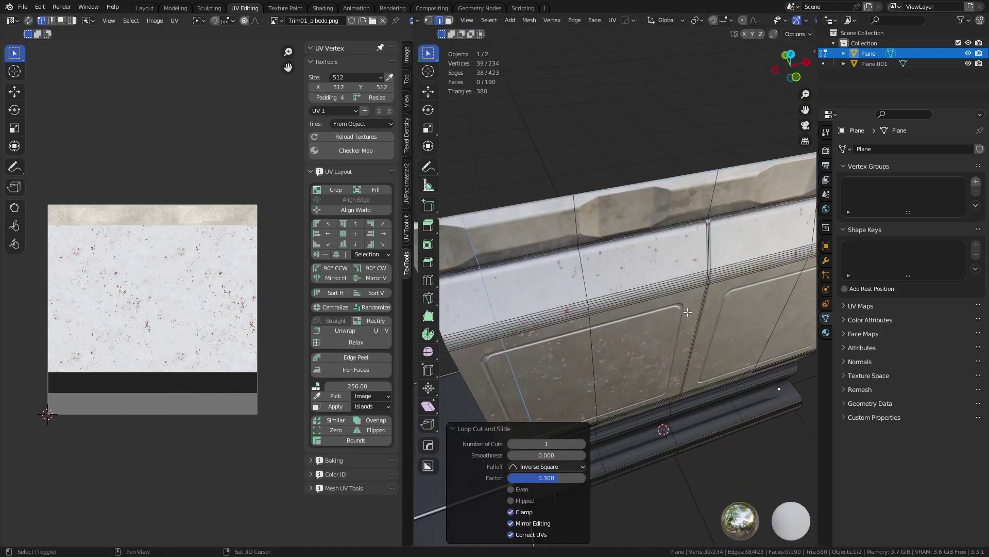
# Step: Add one vertical loop cut in each of the two columns right of the centre seam, aligned with the raised trim blocks' right edges
pyautogui.keyDown('shift'); pyautogui.moveTo(788, 260); pyautogui.dragTo(662, 284, button='middle'); pyautogui.keyUp('shift')
pyautogui.hotkey('ctrl', 'r')
pyautogui.click(668, 281)
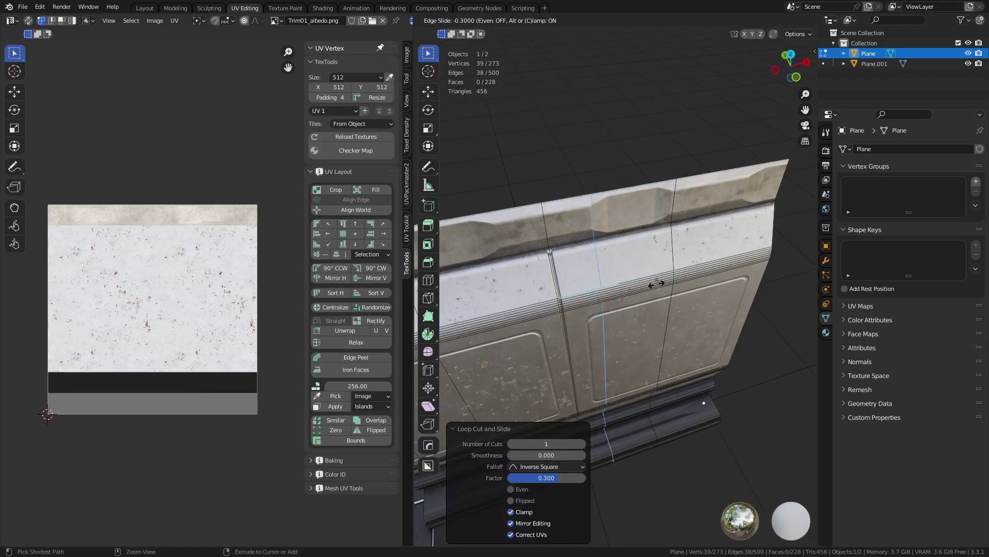
pyautogui.keyDown('shift'); pyautogui.moveTo(671, 276); pyautogui.dragTo(626, 304, button='middle'); pyautogui.keyUp('shift')
pyautogui.hotkey('ctrl', 'r')
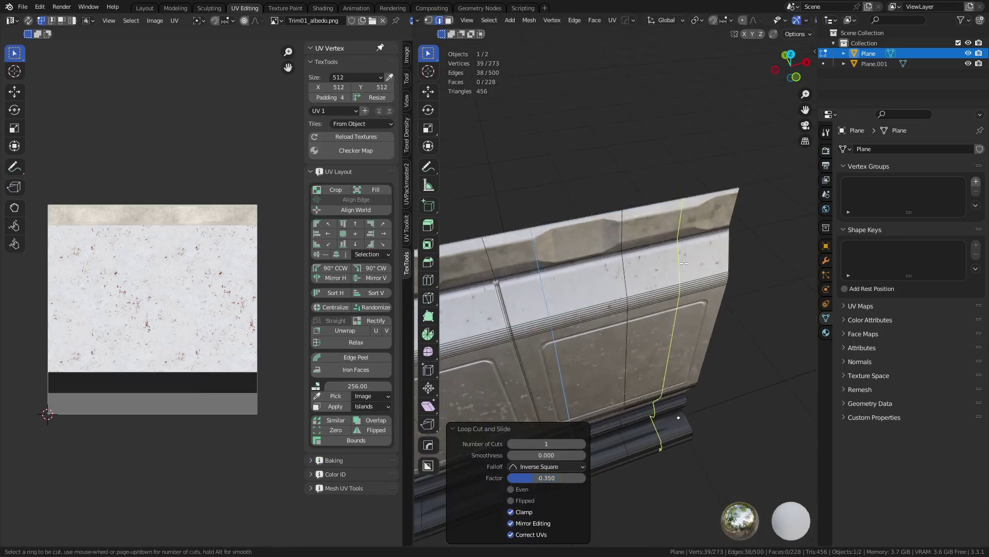
pyautogui.click(684, 264)
pyautogui.click(698, 261)
# Step: Add a centred horizontal loop cut along the top trim and bevel it with two segments
pyautogui.press('3')
pyautogui.click(650, 220)
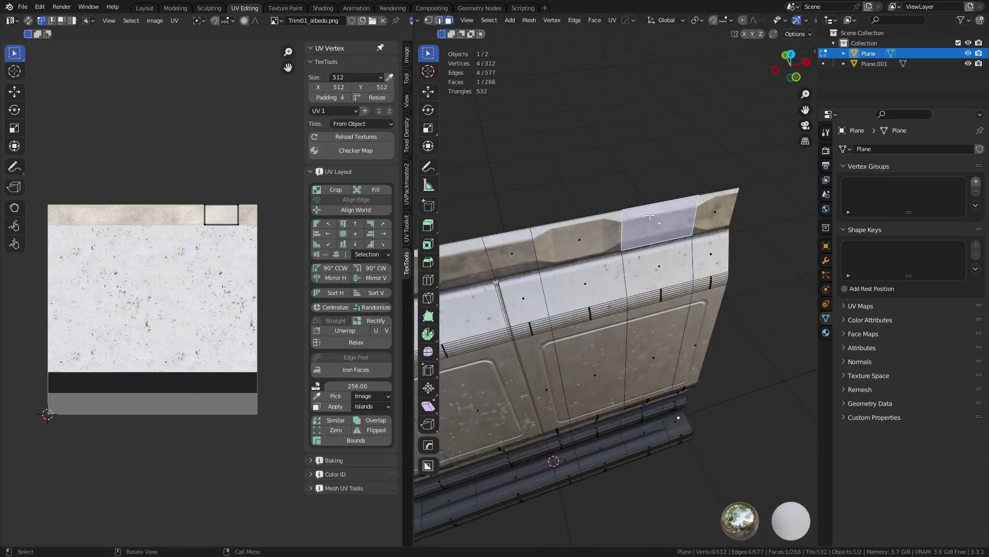
pyautogui.moveTo(648, 221); pyautogui.dragTo(655, 226, button='middle')
pyautogui.hotkey('ctrl', 'r')
pyautogui.click(644, 228)
pyautogui.click(645, 228)
pyautogui.hotkey('ctrl', 'b')
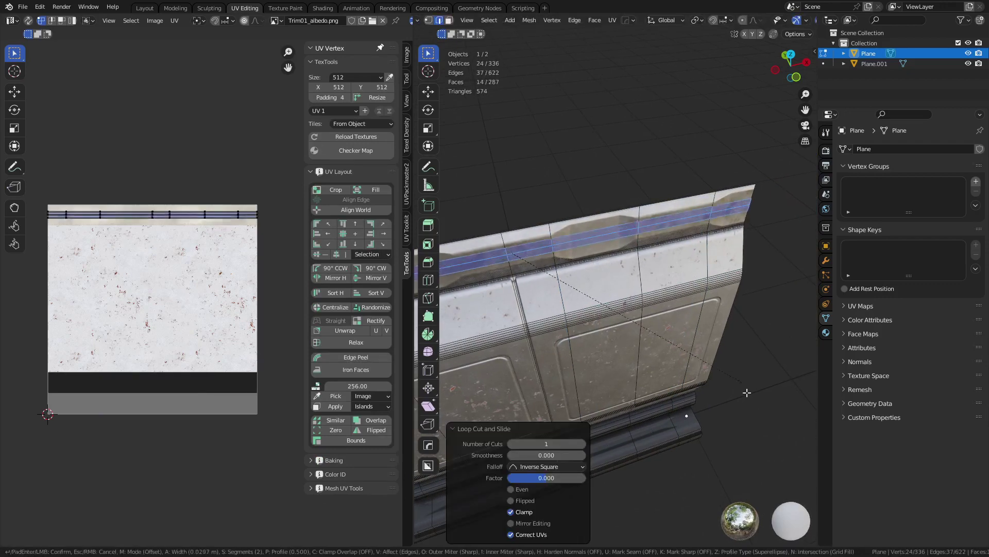
pyautogui.click(745, 438)
# Step: Add three vertical loop cuts on the wall's right half, at the slanted ends of the dark trim recesses
pyautogui.press('3')
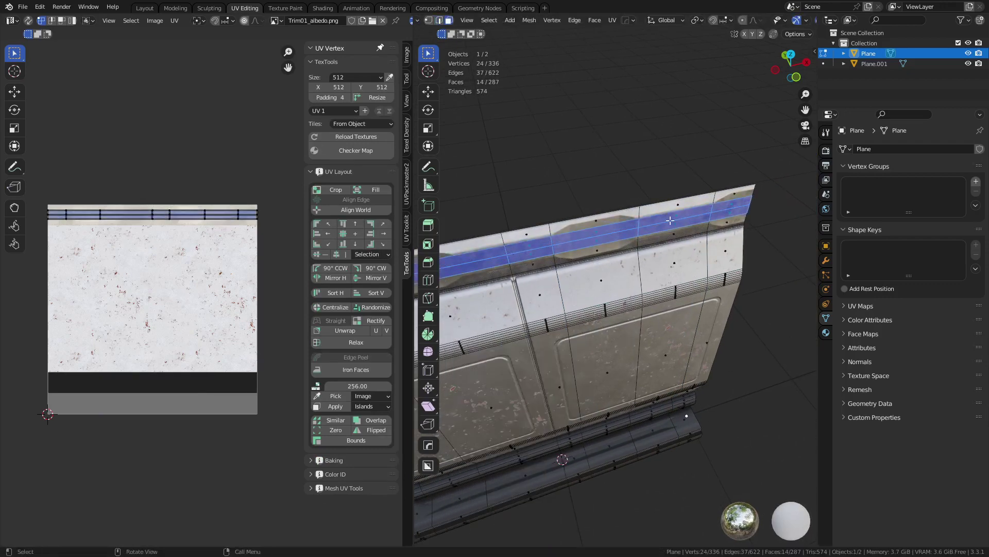
pyautogui.click(668, 222)
pyautogui.keyDown('shift'); pyautogui.click(666, 219); pyautogui.keyUp('shift')
pyautogui.keyDown('shift'); pyautogui.moveTo(644, 262); pyautogui.dragTo(572, 256, button='middle'); pyautogui.keyUp('shift')
pyautogui.hotkey('ctrl', 'r')
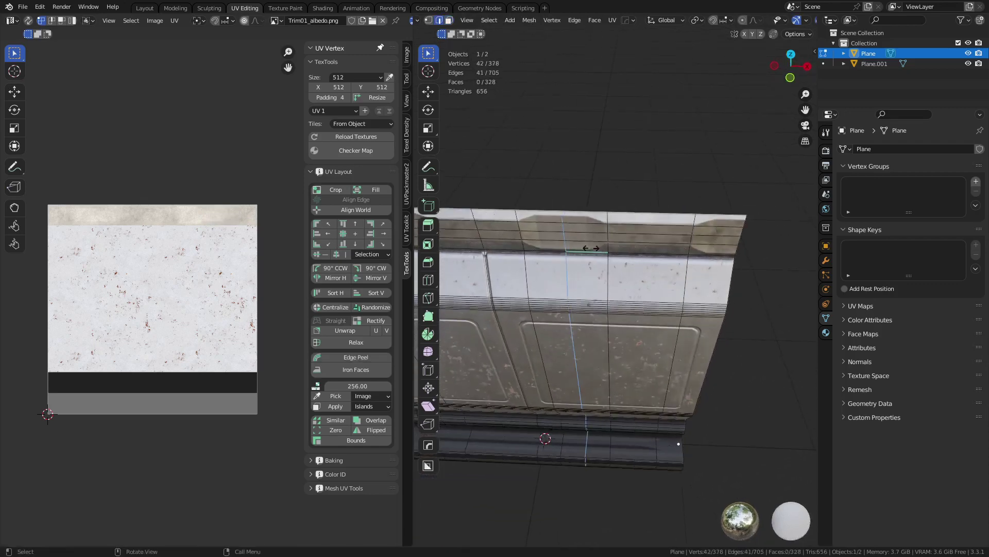
pyautogui.click(575, 255)
pyautogui.click(568, 255)
pyautogui.hotkey('ctrl', 'r')
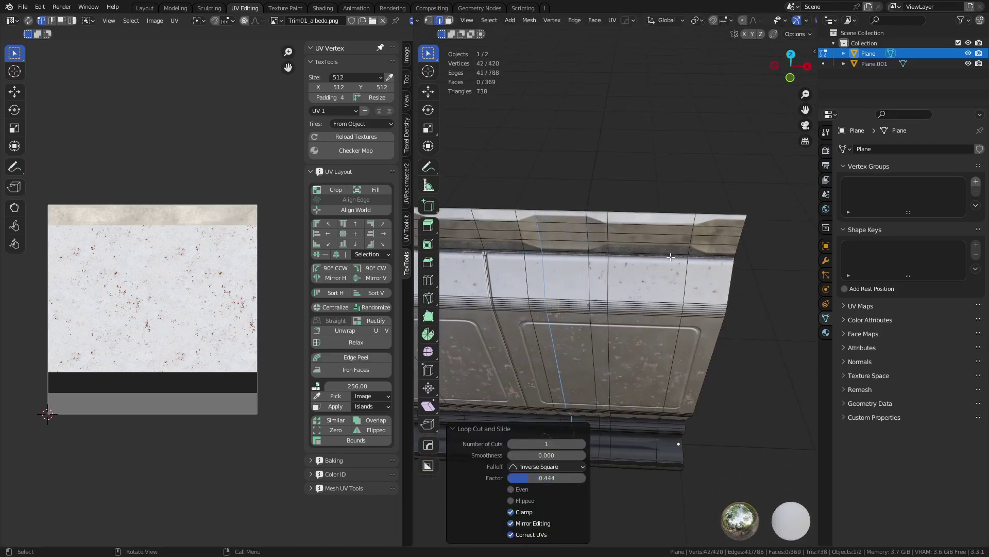
pyautogui.click(707, 259)
pyautogui.click(714, 260)
# Step: Add three vertical loop cuts on the wall's left half, at the slanted ends of the dark trim recesses
pyautogui.keyDown('shift'); pyautogui.moveTo(454, 257); pyautogui.dragTo(672, 238, button='middle'); pyautogui.keyUp('shift')
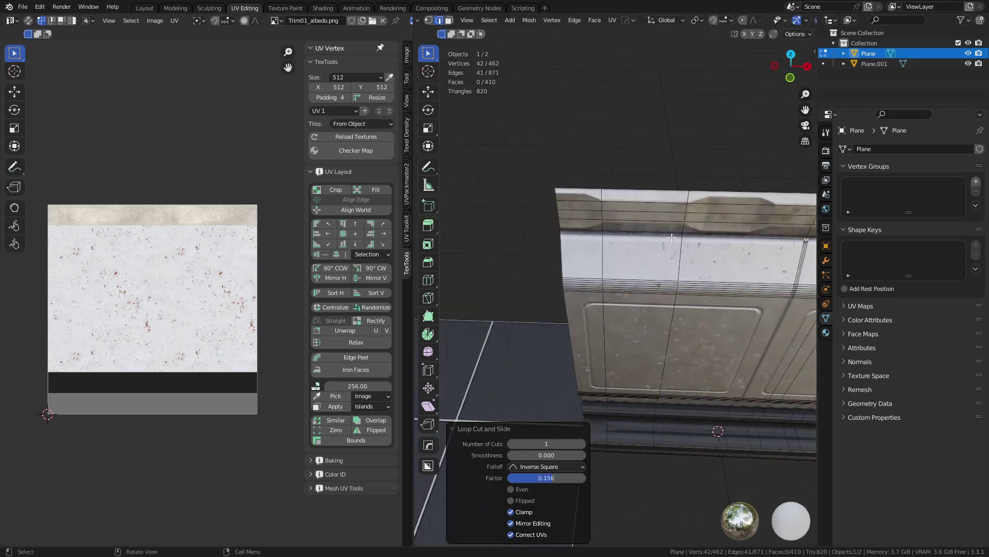
pyautogui.hotkey('ctrl', 'r')
pyautogui.click(713, 241)
pyautogui.click(683, 243)
pyautogui.hotkey('ctrl', 'r')
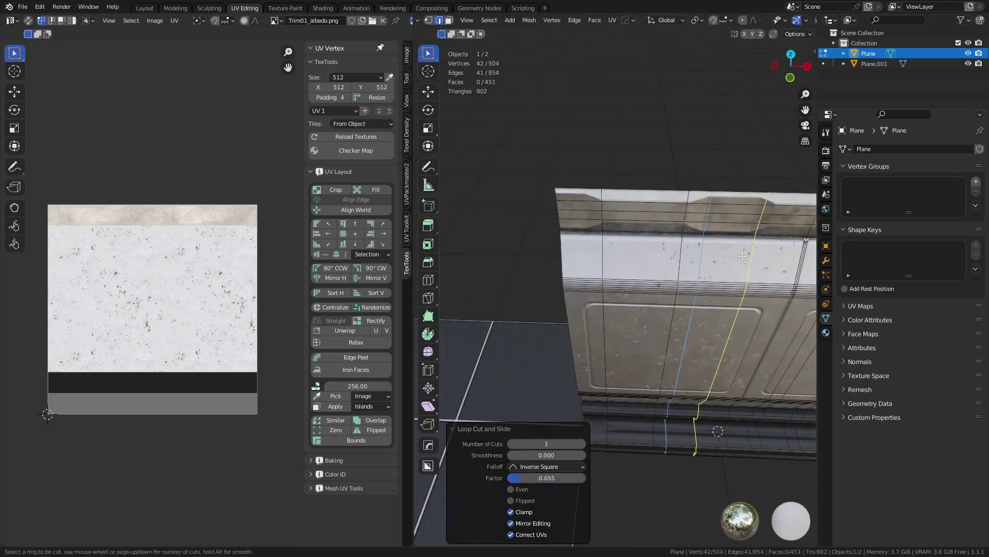
pyautogui.click(741, 255)
pyautogui.click(736, 254)
pyautogui.hotkey('ctrl', 'r')
pyautogui.click(585, 258)
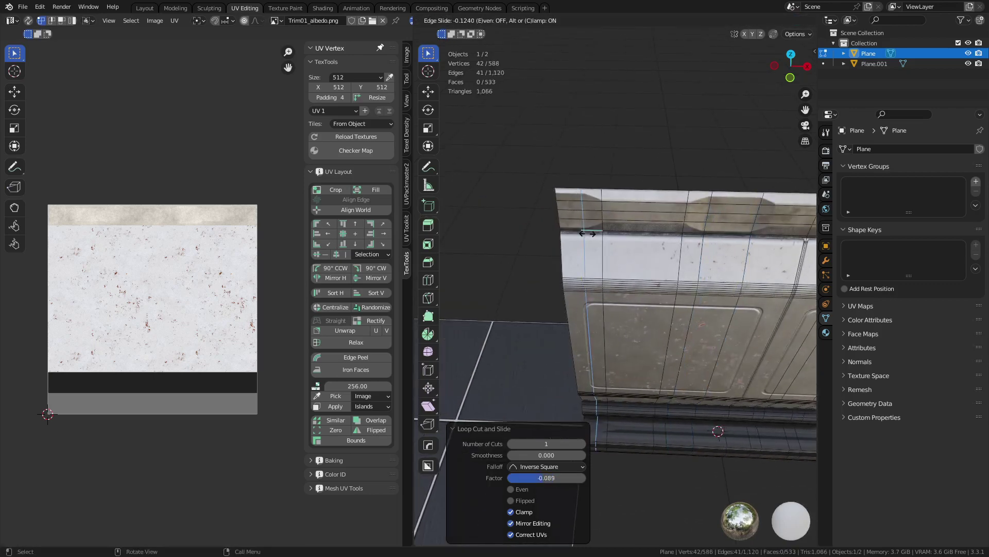
pyautogui.click(591, 233)
# Step: Add two horizontal loop cuts along the top trim, one in its upper strip with factor -0.315 and one in its lower strip
pyautogui.moveTo(749, 254); pyautogui.dragTo(516, 213, button='middle')
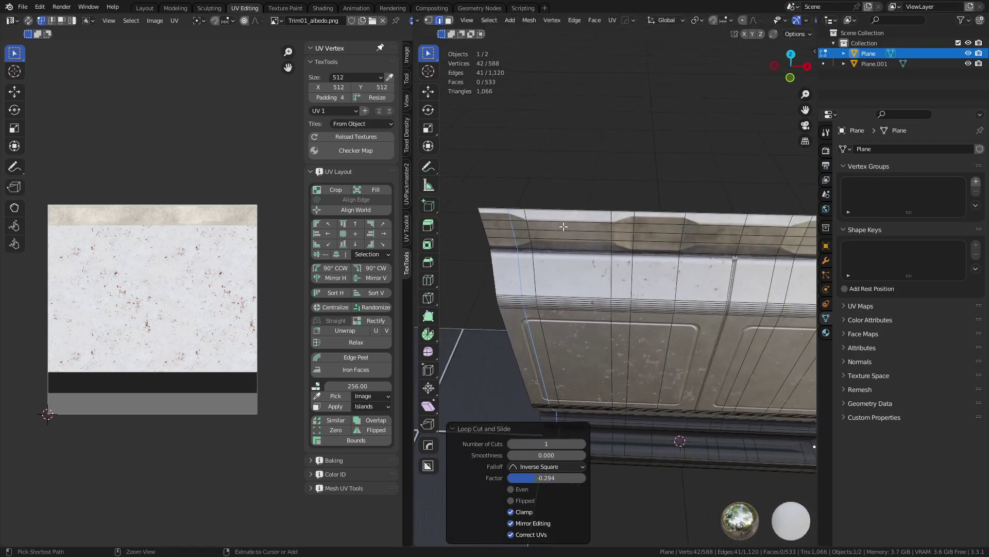
pyautogui.hotkey('ctrl', 'r')
pyautogui.click(513, 215)
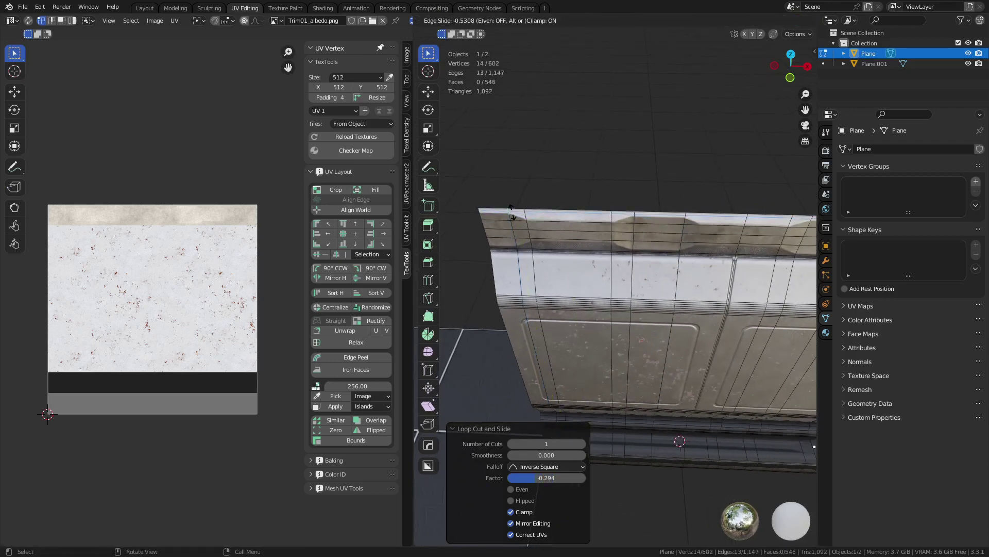
pyautogui.click(515, 229)
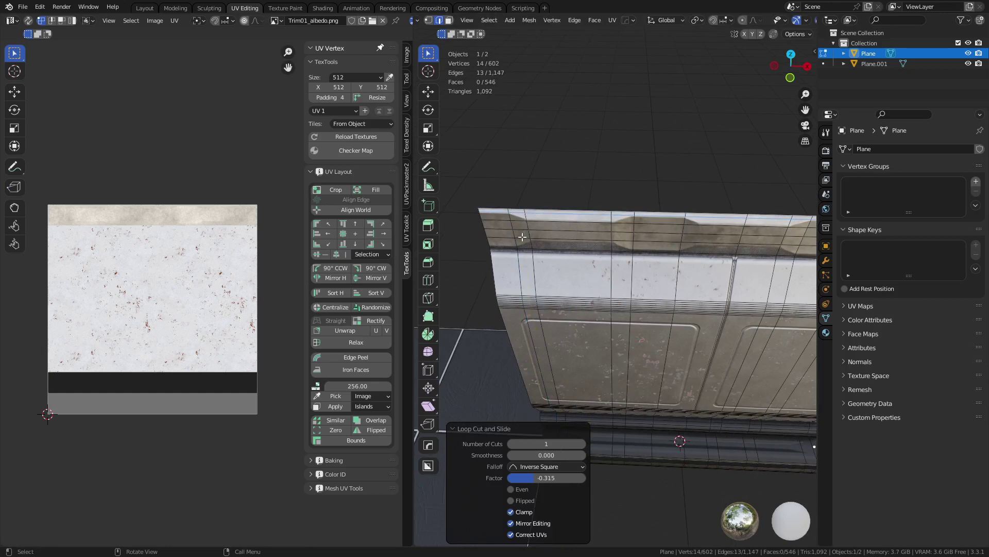
pyautogui.hotkey('ctrl', 'r')
pyautogui.click(517, 246)
pyautogui.click(517, 248)
# Step: Try to move three faces of the leftmost raised trim block outward along the Y axis
pyautogui.press('3')
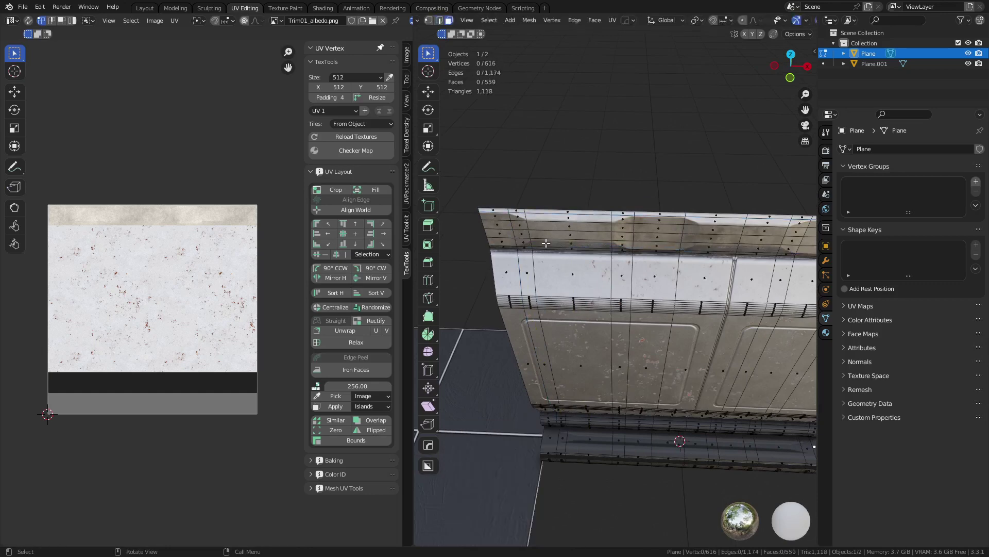
pyautogui.click(567, 243)
pyautogui.keyDown('ctrl'); pyautogui.click(570, 228); pyautogui.keyUp('ctrl')
pyautogui.moveTo(570, 227); pyautogui.dragTo(630, 253, button='middle')
pyautogui.press('g')
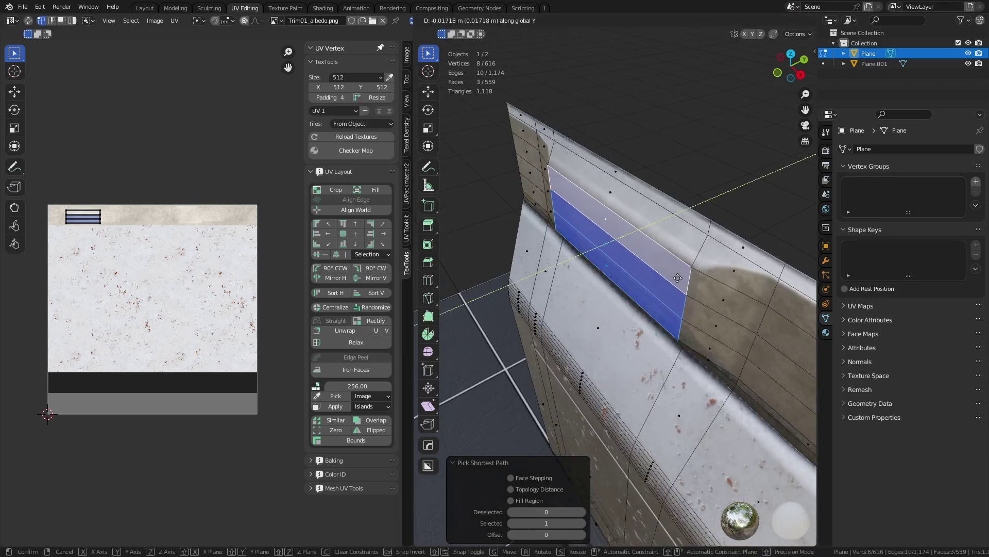
pyautogui.press('y')
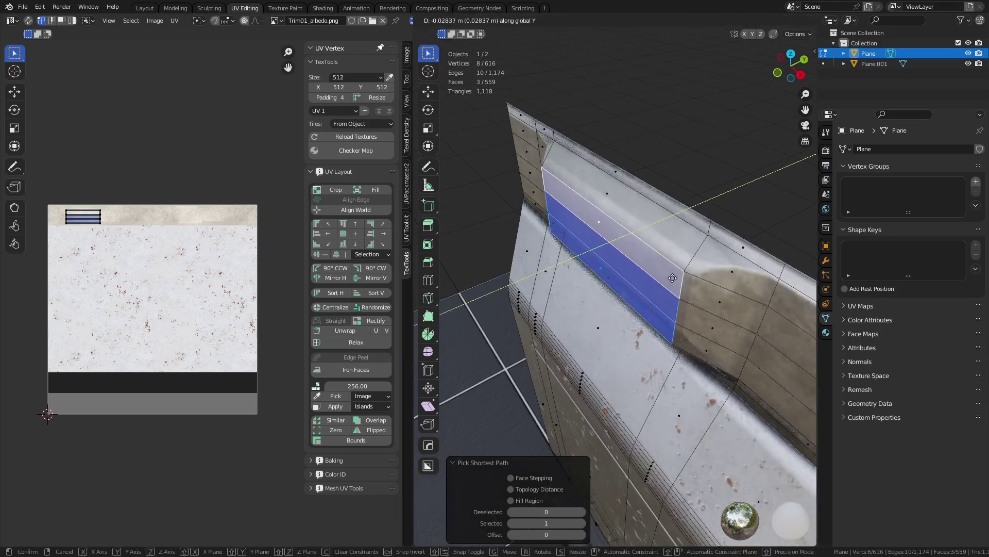
pyautogui.click(674, 280)
# Step: Add faces of the central raised trim block to the selection
pyautogui.scroll(-7, 674, 280)
pyautogui.moveTo(674, 280)
pyautogui.keyDown('shift'); pyautogui.mouseDown(button='middle')
pyautogui.moveTo(668, 243)
pyautogui.moveTo(656, 273)
pyautogui.mouseUp(button='middle'); pyautogui.keyUp('shift')
pyautogui.scroll(4, 669, 243)
pyautogui.keyDown('shift'); pyautogui.moveTo(585, 242); pyautogui.dragTo(639, 287, button='middle'); pyautogui.keyUp('shift')
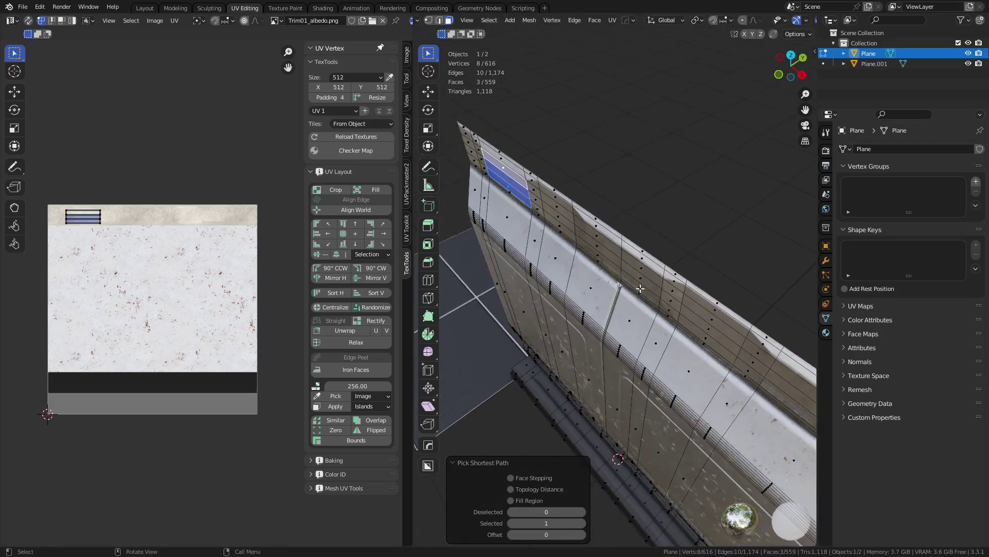
pyautogui.scroll(4, 638, 287)
pyautogui.keyDown('shift'); pyautogui.click(708, 209); pyautogui.keyUp('shift')
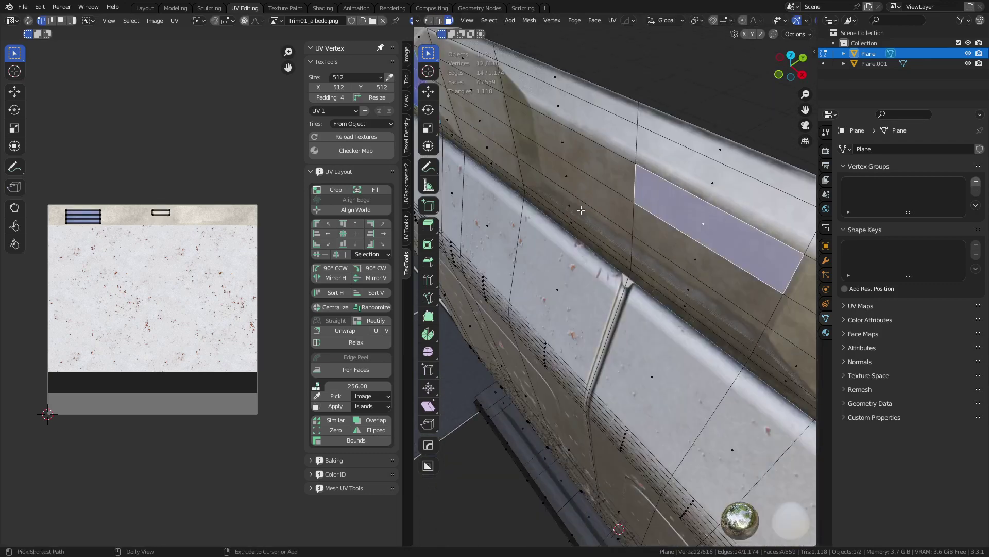
pyautogui.keyDown('ctrl'); pyautogui.keyDown('shift'); pyautogui.click(594, 196); pyautogui.keyUp('shift'); pyautogui.keyUp('ctrl')
# Step: Add a vertical loop cut left of the centre seam, slid to a factor of -0.466 at the central trim block's left edge
pyautogui.moveTo(605, 208); pyautogui.dragTo(684, 238, button='middle')
pyautogui.scroll(-2, 640, 203)
pyautogui.hotkey('ctrl', 'r')
pyautogui.click(712, 251)
pyautogui.click(685, 248)
pyautogui.hotkey('ctrl', 'r')
pyautogui.press('Escape')
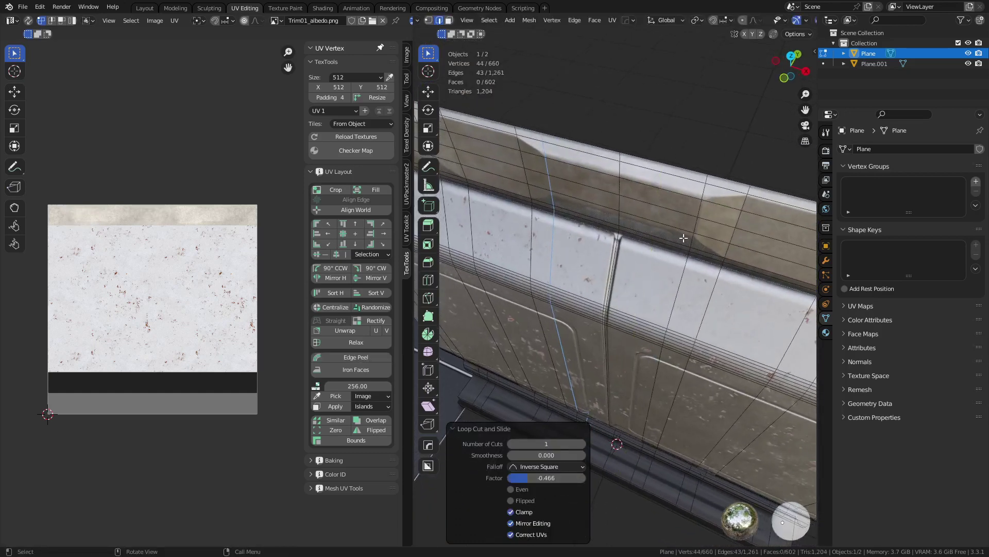
pyautogui.click(589, 196)
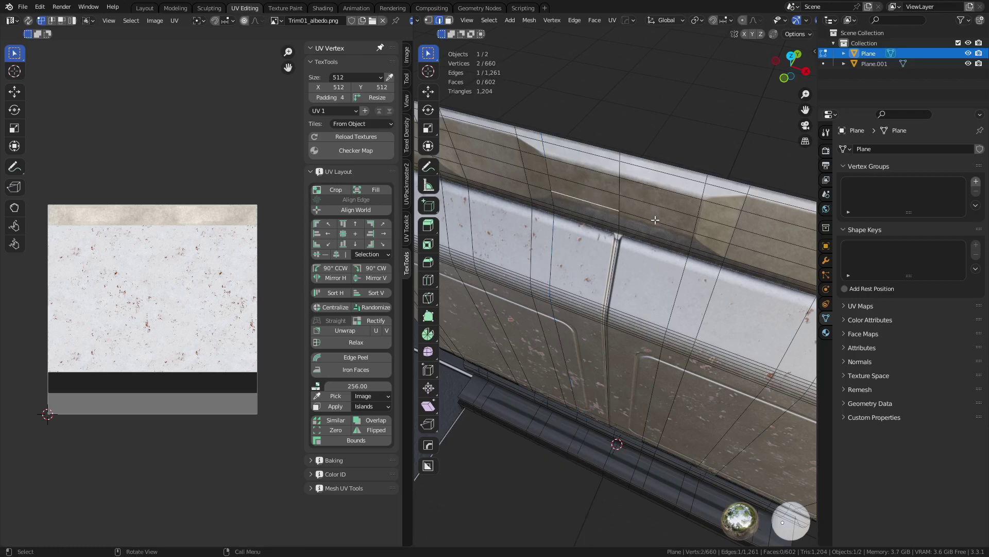
# Step: Add a centred vertical loop cut through the rightmost raised trim block and switch to face selection
pyautogui.scroll(-3, 655, 220)
pyautogui.moveTo(655, 220); pyautogui.dragTo(634, 213, button='middle')
pyautogui.scroll(3, 721, 255)
pyautogui.press('3')
pyautogui.keyDown('shift'); pyautogui.moveTo(745, 259); pyautogui.dragTo(731, 272, button='middle'); pyautogui.keyUp('shift')
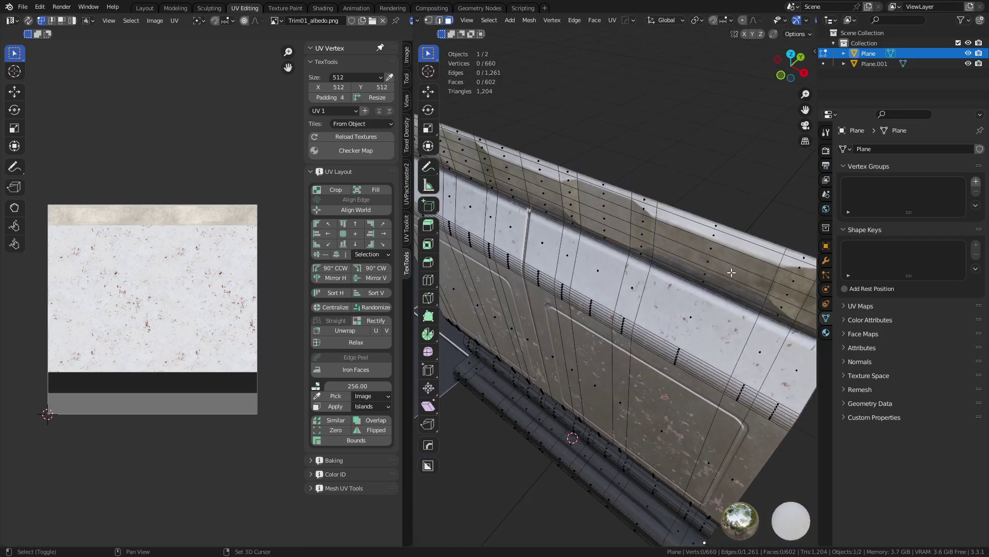
pyautogui.hotkey('ctrl', 'r')
pyautogui.click(720, 264)
pyautogui.rightClick(716, 262)
pyautogui.press('3')
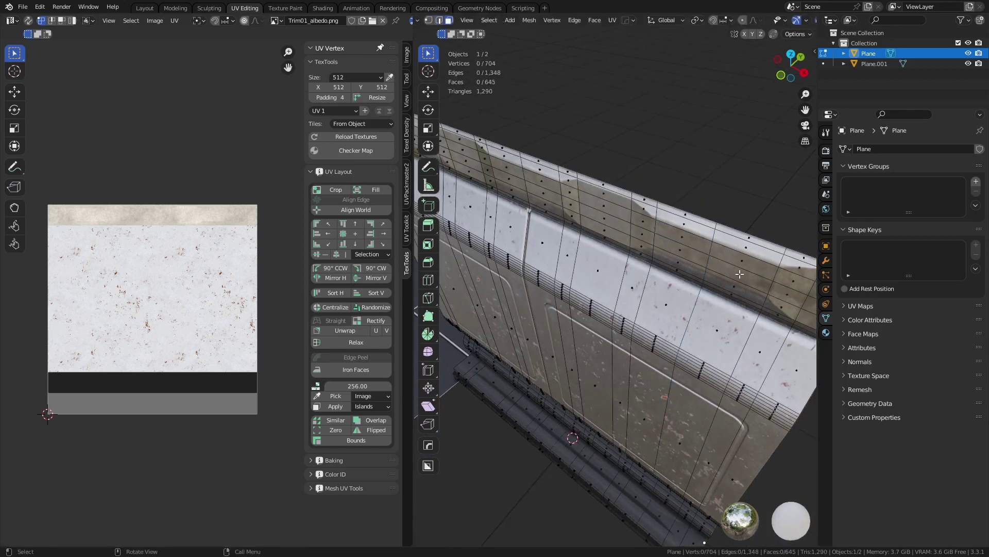
# Step: Select the face regions of the rightmost and central raised trim blocks
pyautogui.click(724, 265)
pyautogui.keyDown('ctrl'); pyautogui.keyDown('shift'); pyautogui.click(690, 247); pyautogui.keyUp('shift'); pyautogui.keyUp('ctrl')
pyautogui.moveTo(690, 246); pyautogui.dragTo(711, 309, button='middle')
pyautogui.keyDown('shift'); pyautogui.click(713, 312); pyautogui.keyUp('shift')
pyautogui.keyDown('ctrl'); pyautogui.keyDown('shift'); pyautogui.click(652, 272); pyautogui.keyUp('shift'); pyautogui.keyUp('ctrl')
# Step: Add a centred vertical loop cut through the leftmost raised trim block and switch to face selection
pyautogui.scroll(3, 639, 282)
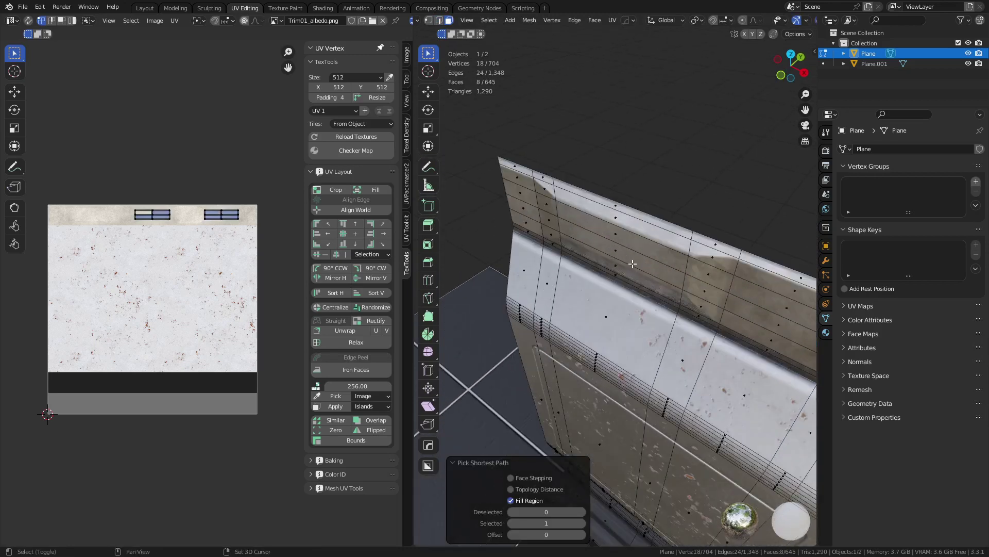
pyautogui.keyDown('shift'); pyautogui.click(633, 264); pyautogui.keyUp('shift')
pyautogui.hotkey('ctrl', 'r')
pyautogui.click(625, 262)
pyautogui.rightClick(621, 250)
pyautogui.press('3')
# Step: Select the four middle faces of each of the three raised trim blocks, leaving out the strip above them
pyautogui.click(595, 240)
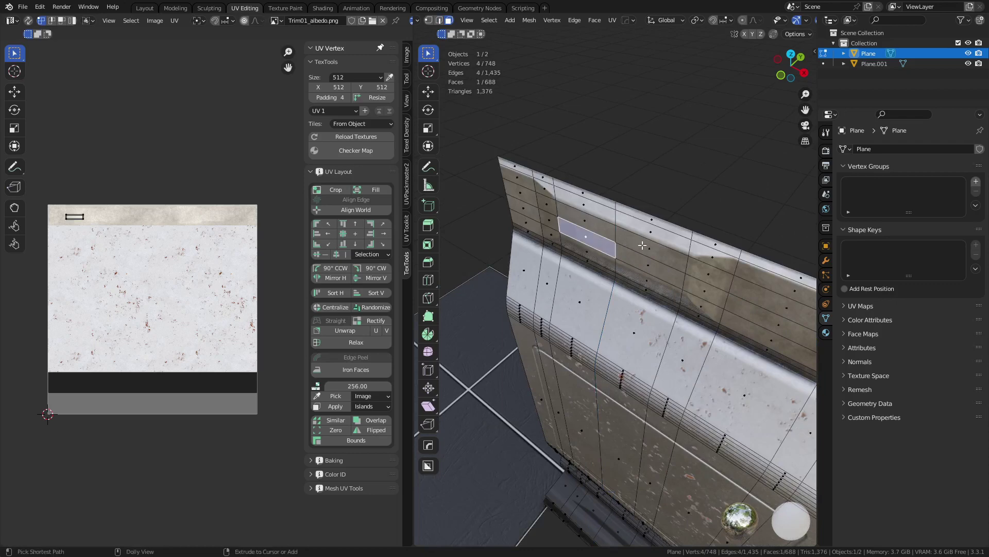
pyautogui.keyDown('ctrl'); pyautogui.keyDown('shift'); pyautogui.click(642, 245); pyautogui.keyUp('shift'); pyautogui.keyUp('ctrl')
pyautogui.scroll(-2, 643, 245)
pyautogui.keyDown('shift'); pyautogui.moveTo(796, 333); pyautogui.dragTo(703, 240, button='middle'); pyautogui.keyUp('shift')
pyautogui.keyDown('shift'); pyautogui.click(704, 239); pyautogui.keyUp('shift')
pyautogui.keyDown('ctrl'); pyautogui.keyDown('shift'); pyautogui.click(770, 253); pyautogui.keyUp('shift'); pyautogui.keyUp('ctrl')
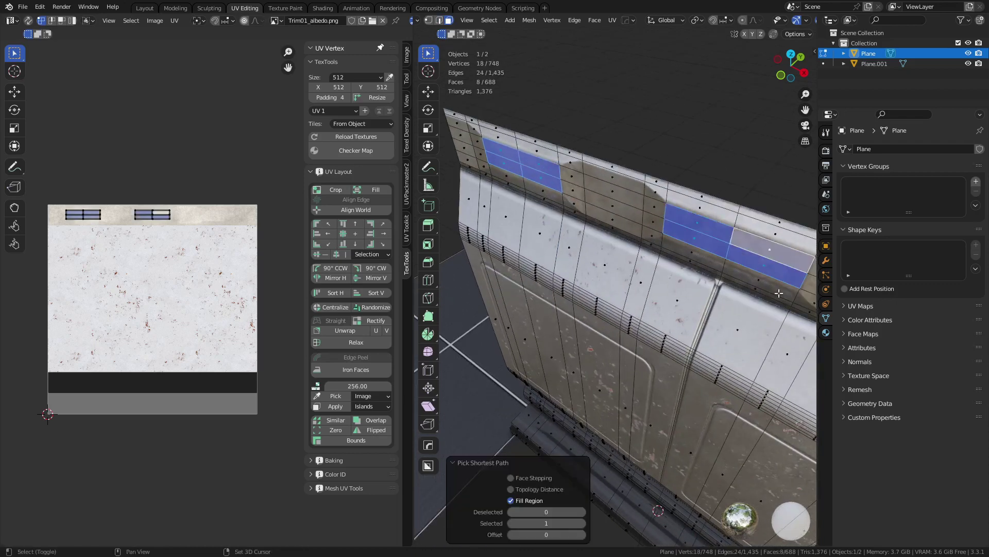
pyautogui.keyDown('shift'); pyautogui.moveTo(779, 293); pyautogui.dragTo(480, 211, button='middle'); pyautogui.keyUp('shift')
pyautogui.keyDown('shift'); pyautogui.click(661, 276); pyautogui.keyUp('shift')
pyautogui.keyDown('ctrl'); pyautogui.keyDown('shift'); pyautogui.click(773, 285); pyautogui.keyUp('shift'); pyautogui.keyUp('ctrl')
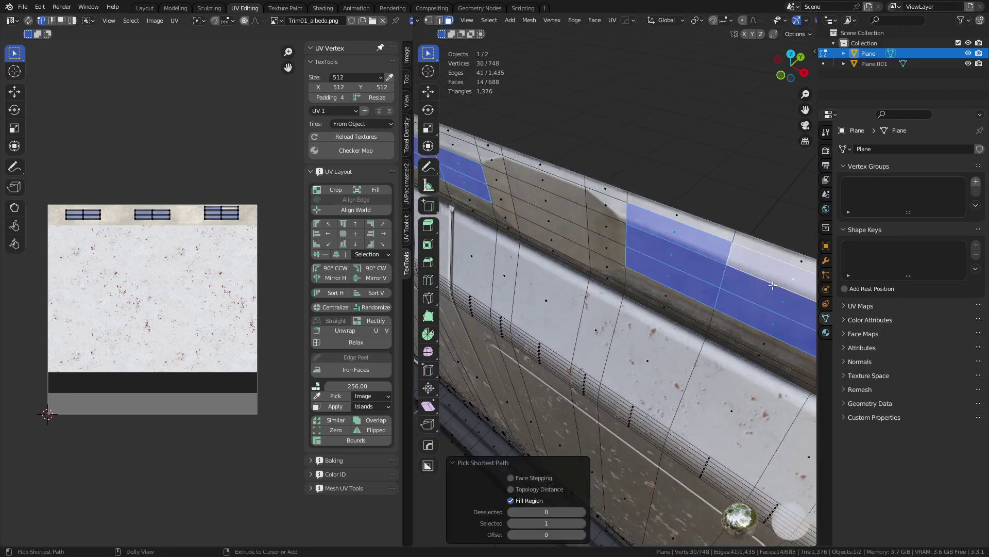
pyautogui.scroll(-3, 765, 284)
pyautogui.keyDown('shift'); pyautogui.moveTo(764, 284); pyautogui.dragTo(683, 246, button='middle'); pyautogui.keyUp('shift')
pyautogui.keyDown('alt'); pyautogui.keyDown('shift'); pyautogui.click(653, 253); pyautogui.keyUp('shift'); pyautogui.keyUp('alt')
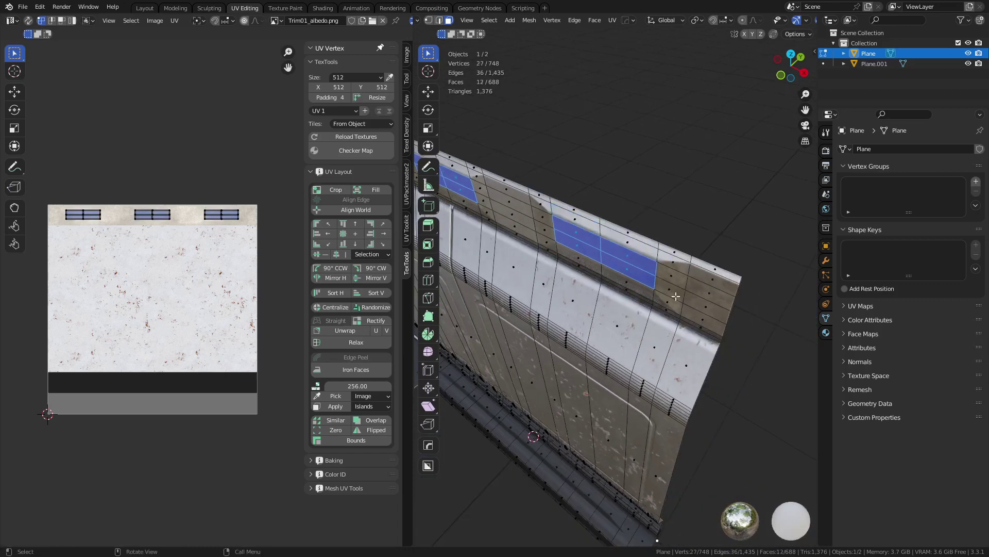
# Step: Move the selected middle faces of the raised trim blocks about -0.025 m along Y and return to Object Mode
pyautogui.scroll(4, 639, 288)
pyautogui.press('g')
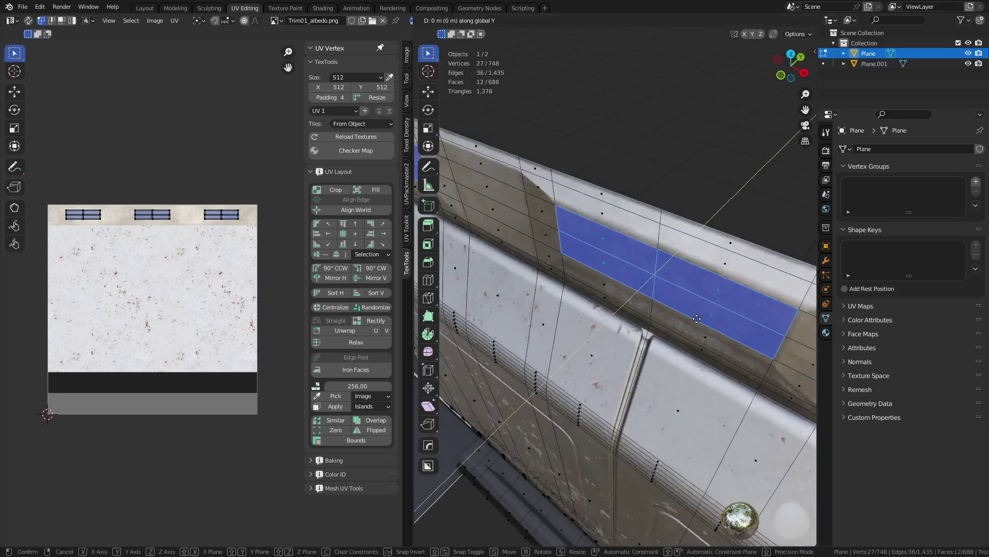
pyautogui.press('y')
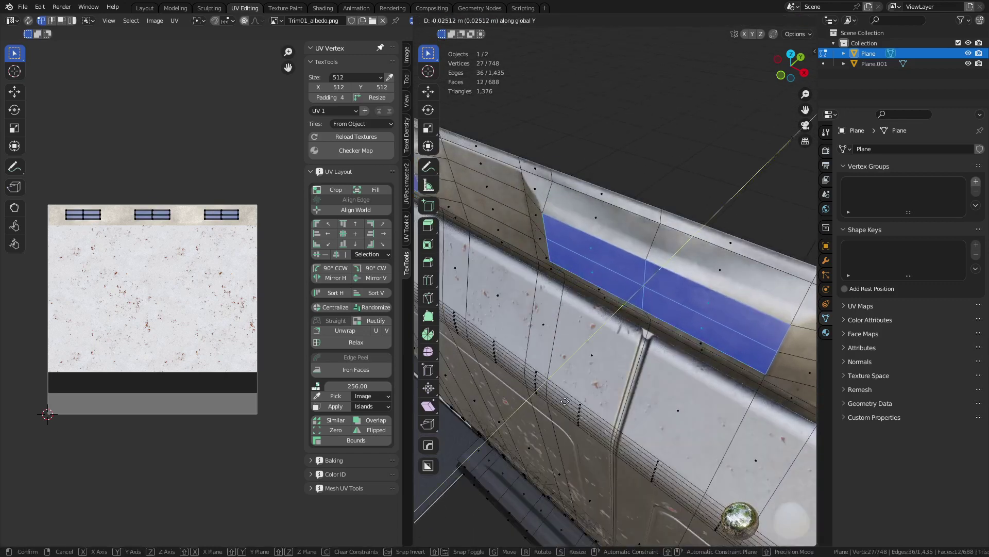
pyautogui.click(564, 401)
pyautogui.hotkey('ctrl', 'Tab')
pyautogui.click(481, 402)
pyautogui.click(631, 147)
pyautogui.scroll(-8, 631, 147)
pyautogui.moveTo(613, 299); pyautogui.dragTo(652, 279, button='middle')
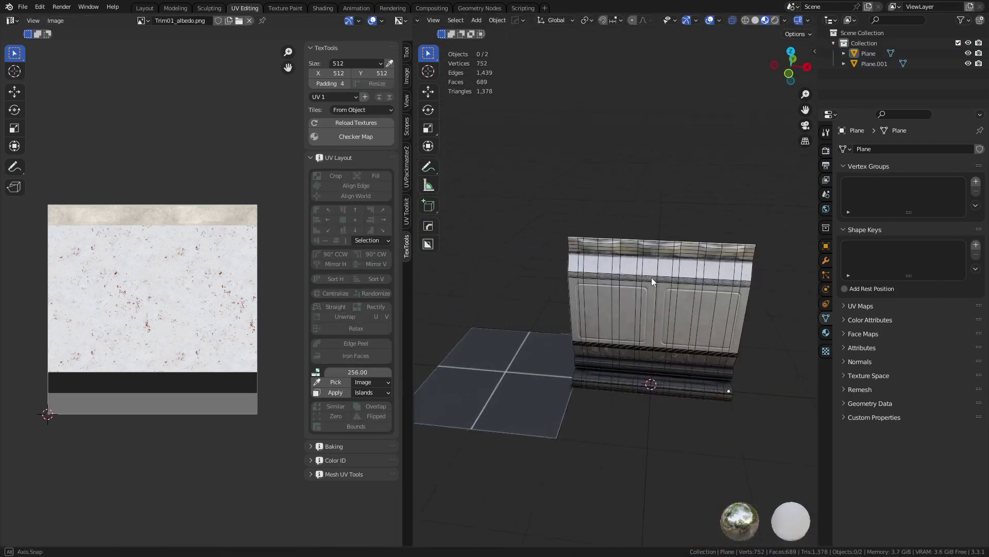
# Step: Bevel the vertical edge loop along the centre seam between the two wall panels with one segment, about 0.012 m wide
pyautogui.scroll(4, 654, 280)
pyautogui.scroll(3, 711, 270)
pyautogui.press('Tab')
pyautogui.click(696, 283)
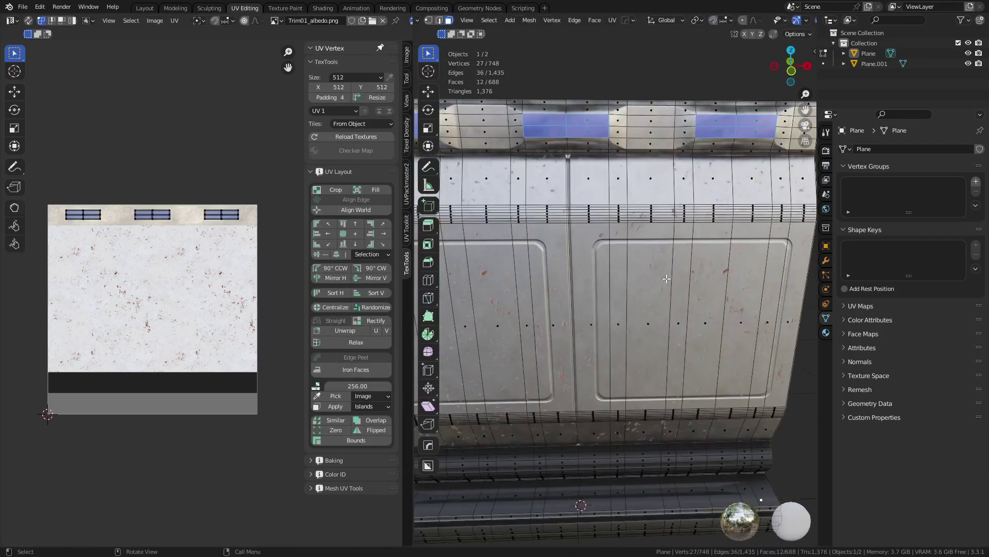
pyautogui.scroll(3, 585, 337)
pyautogui.press('2')
pyautogui.keyDown('alt'); pyautogui.click(586, 289); pyautogui.keyUp('alt')
pyautogui.moveTo(635, 292); pyautogui.dragTo(648, 305, button='middle')
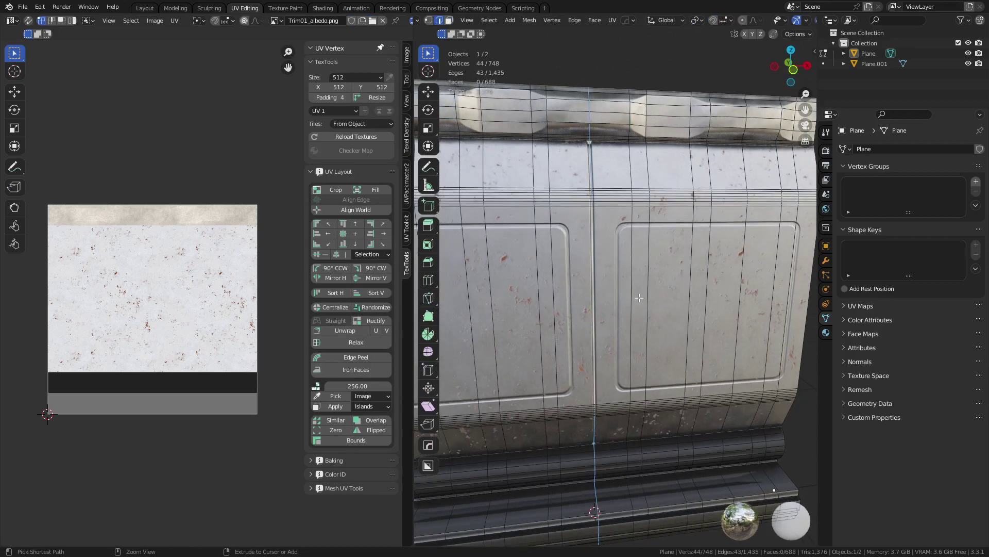
pyautogui.hotkey('ctrl', 'b')
pyautogui.scroll(-1, 699, 316)
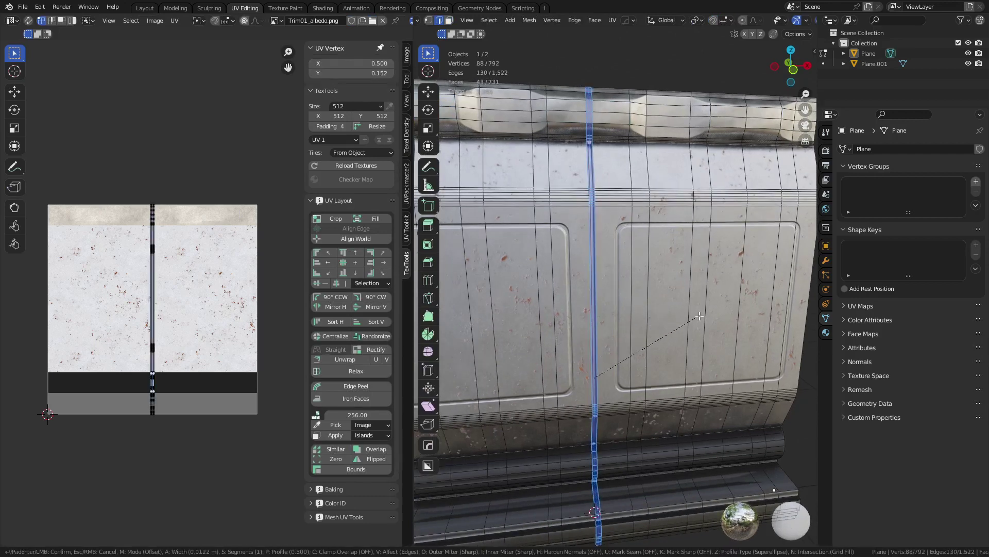
pyautogui.click(700, 316)
# Step: Inset the narrow face strip along the centre seam by about 0.007 m
pyautogui.press('3')
pyautogui.scroll(3, 641, 366)
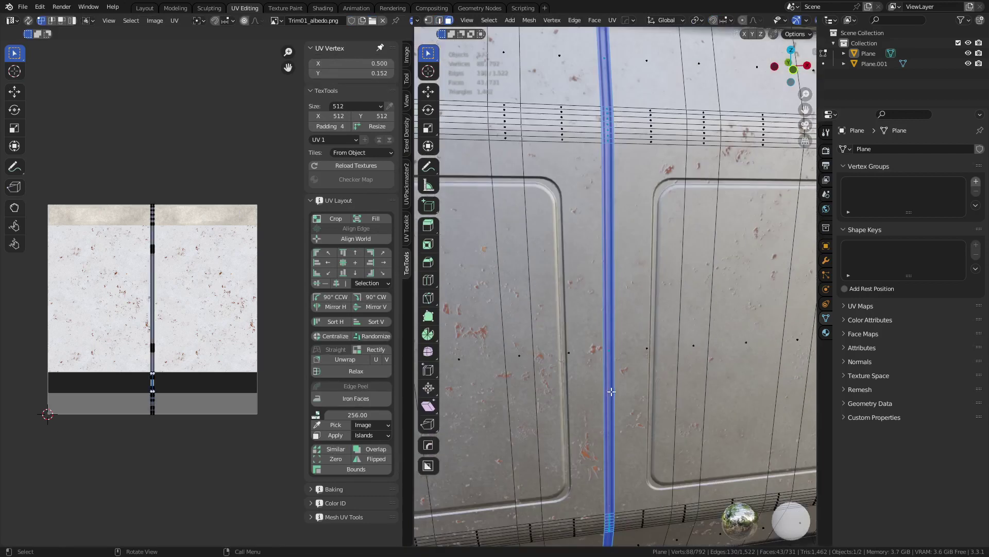
pyautogui.moveTo(641, 365); pyautogui.dragTo(674, 370, button='middle')
pyautogui.press('i')
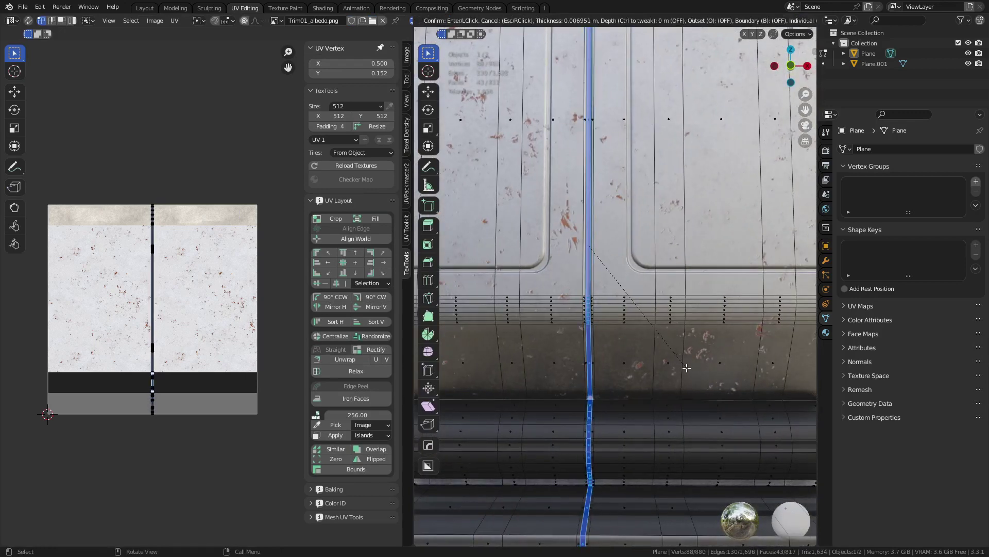
pyautogui.click(687, 368)
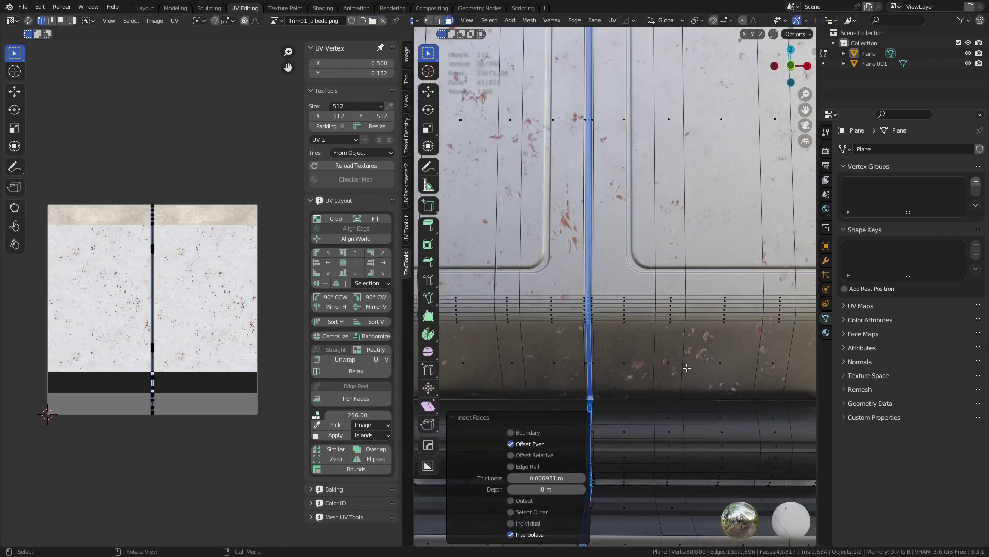
# Step: Recess the seam's inner faces from the lower to the upper panel bend about 0.018 m along Y and return to Object Mode
pyautogui.click(589, 364)
pyautogui.scroll(4, 593, 355)
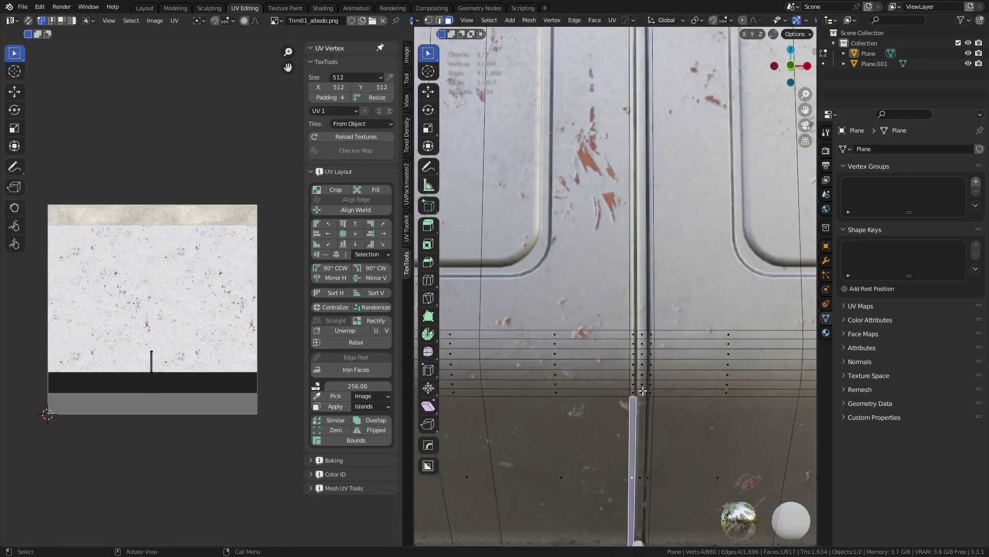
pyautogui.click(643, 390)
pyautogui.keyDown('shift'); pyautogui.moveTo(642, 391); pyautogui.dragTo(611, 434, button='middle'); pyautogui.keyUp('shift')
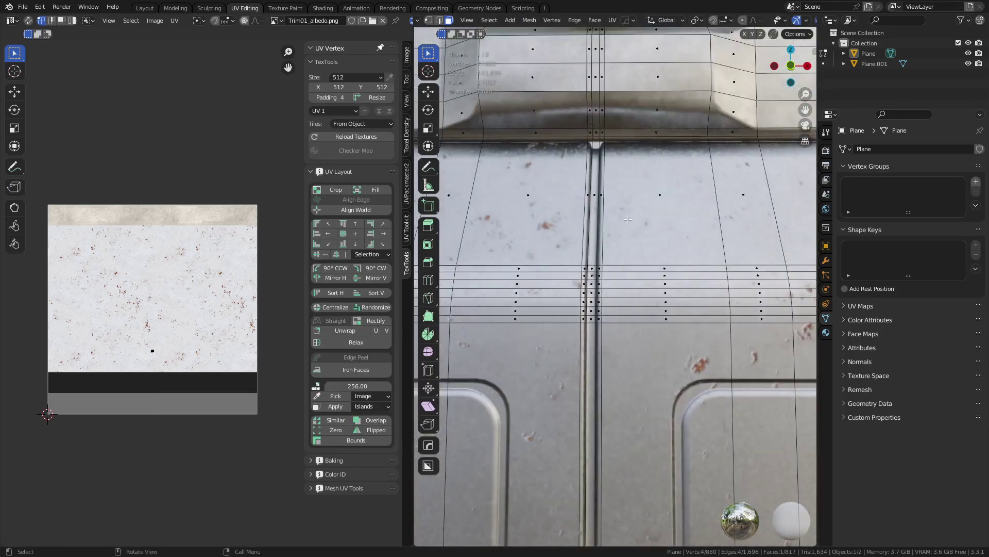
pyautogui.keyDown('ctrl'); pyautogui.click(596, 262); pyautogui.keyUp('ctrl')
pyautogui.moveTo(597, 262); pyautogui.dragTo(638, 310, button='middle')
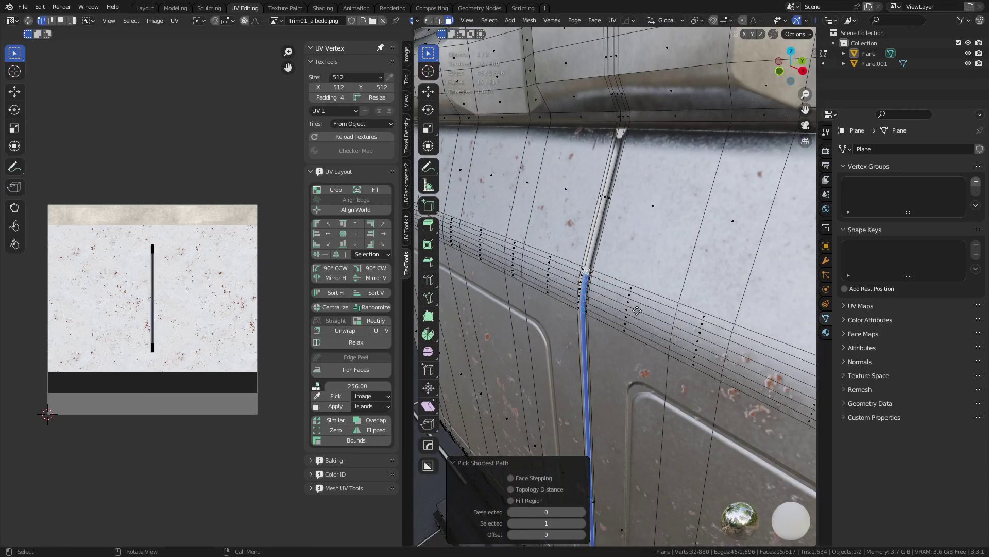
pyautogui.press('g')
pyautogui.press('y')
pyautogui.click(646, 309)
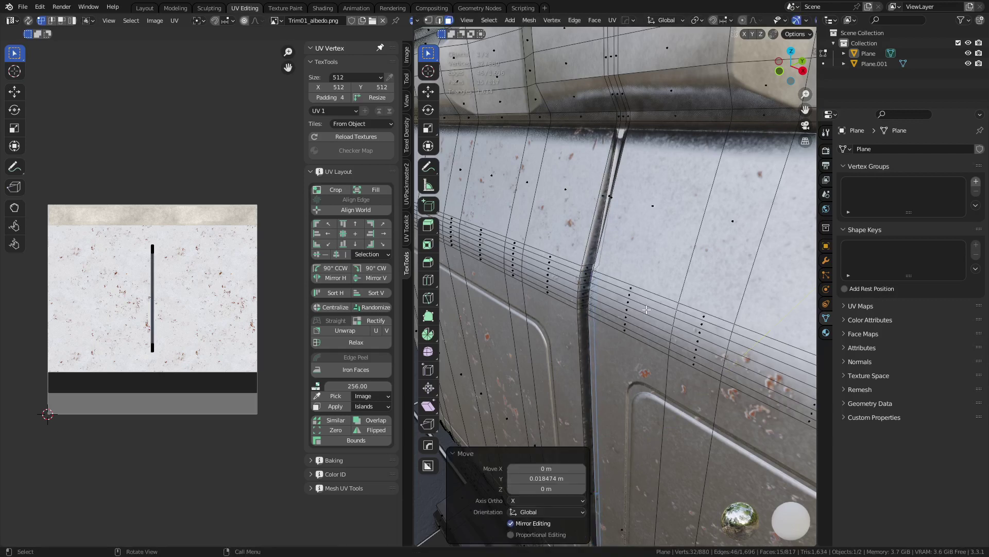
pyautogui.hotkey('ctrl', 'Tab')
pyautogui.click(611, 312)
pyautogui.scroll(-8, 610, 313)
pyautogui.click(500, 243)
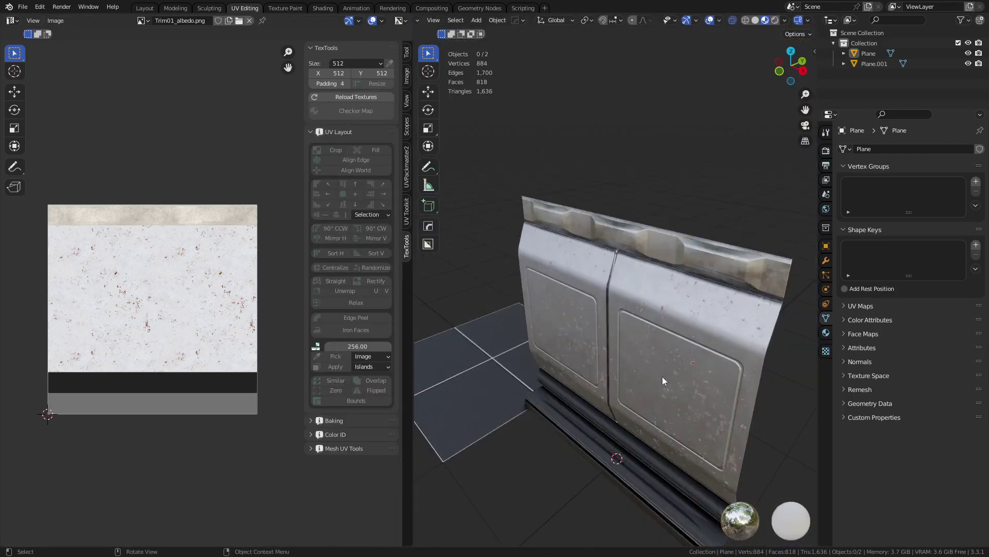
# Step: Duplicate the wall piece 2 m along X to check how it tiles
pyautogui.moveTo(662, 376); pyautogui.dragTo(732, 338, button='middle')
pyautogui.scroll(3, 651, 295)
pyautogui.moveTo(650, 295); pyautogui.dragTo(682, 330, button='middle')
pyautogui.scroll(3, 682, 330)
pyautogui.scroll(-3, 682, 330)
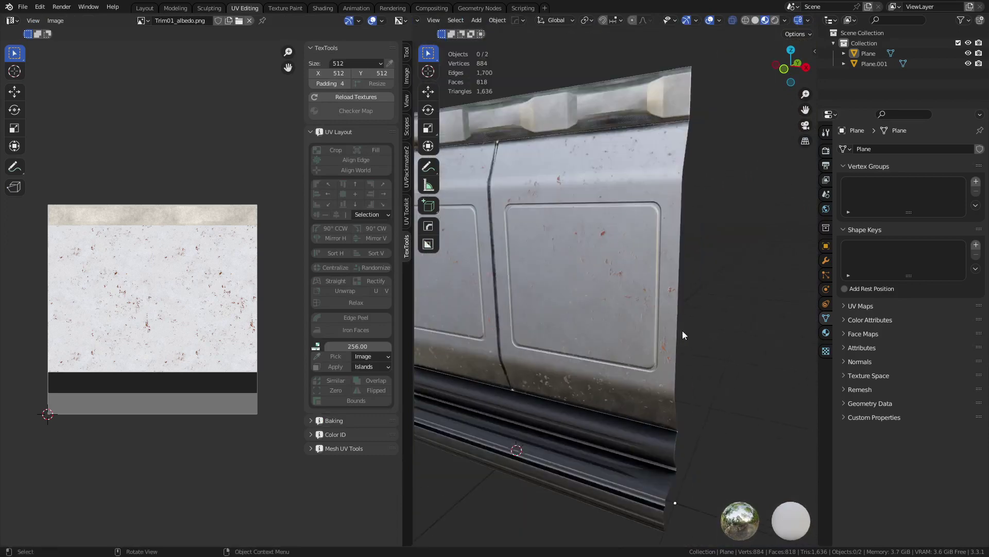
pyautogui.scroll(-3, 599, 328)
pyautogui.click(574, 341)
pyautogui.hotkey('shift', 'd')
pyautogui.press('x')
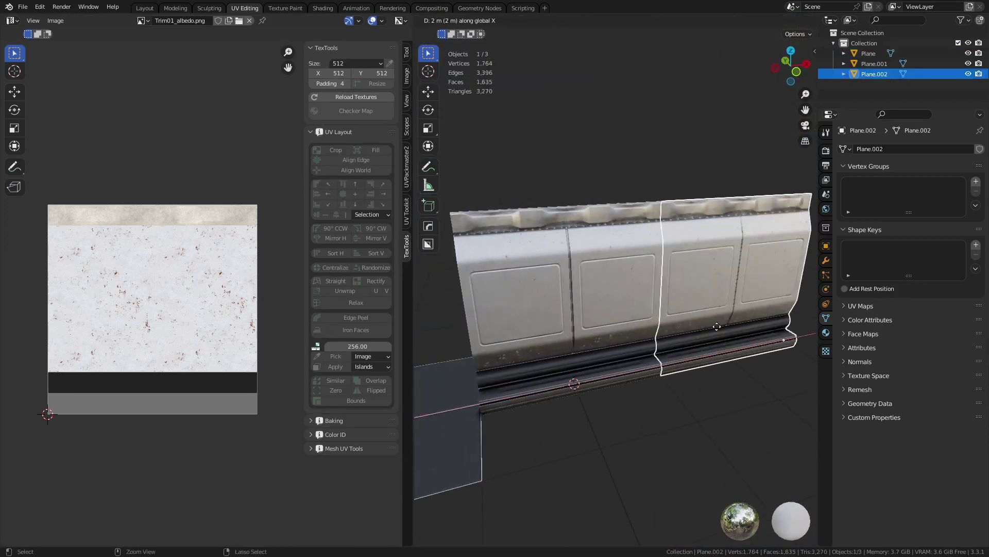
pyautogui.click(717, 326)
pyautogui.click(725, 403)
pyautogui.moveTo(725, 403); pyautogui.dragTo(649, 344, button='middle')
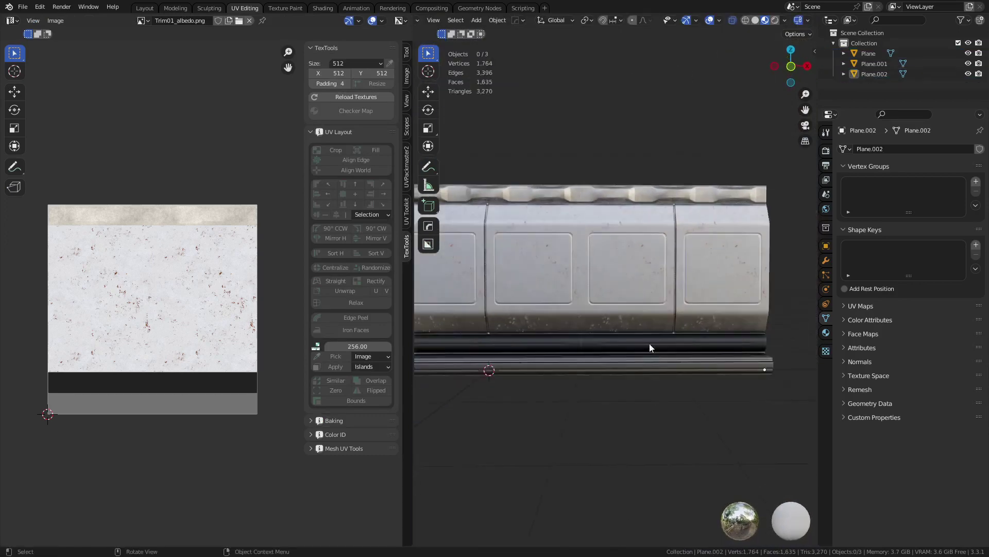
# Step: Delete the duplicated wall piece
pyautogui.click(651, 307)
pyautogui.press('x')
pyautogui.click(598, 304)
# Step: Apply the Hard Ops Ssharp operation to the wall piece with 30° sharpness and a 60° auto smooth angle
pyautogui.click(579, 270)
pyautogui.moveTo(579, 270); pyautogui.dragTo(628, 306, button='middle')
pyautogui.press('q')
pyautogui.click(614, 291)
pyautogui.hotkey('ctrl', 'Tab')
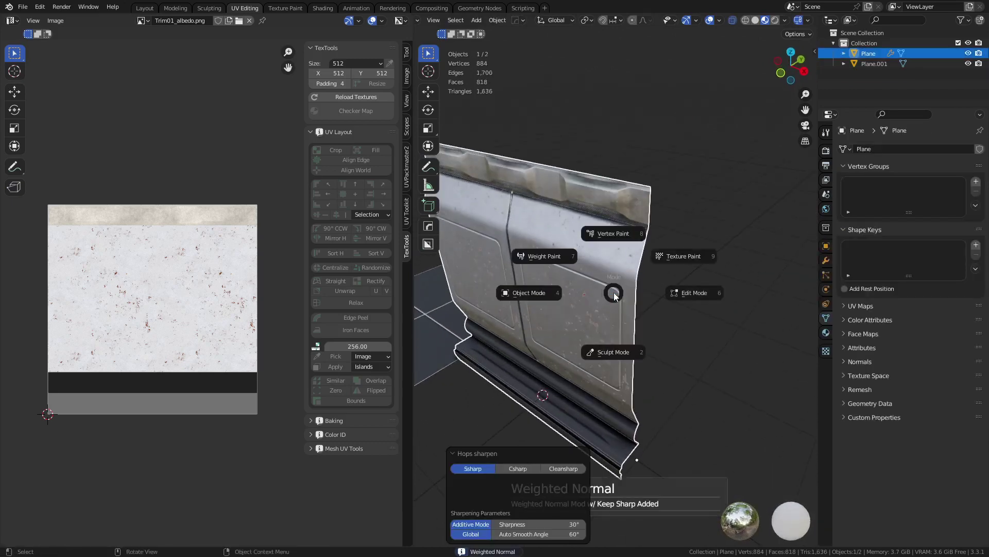
pyautogui.click(539, 293)
pyautogui.click(691, 276)
pyautogui.rightClick(615, 307)
pyautogui.click(614, 307)
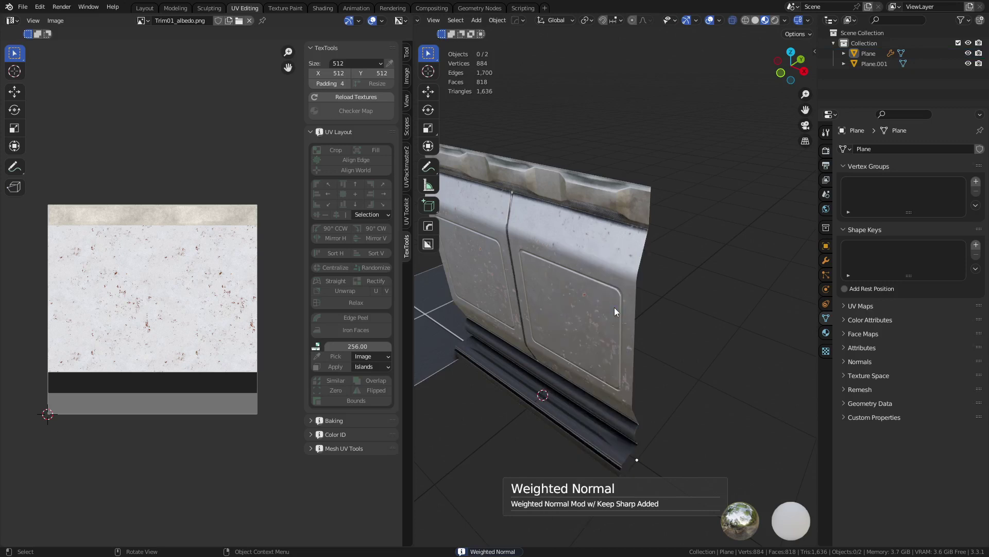
pyautogui.click(614, 308)
pyautogui.rightClick(613, 307)
pyautogui.click(614, 307)
pyautogui.click(671, 339)
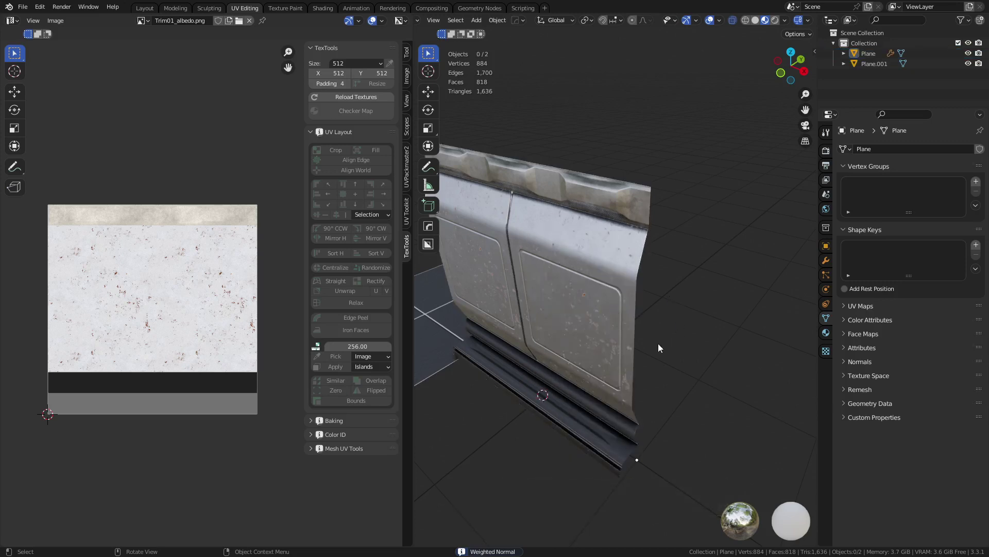
# Step: Move the floor tile 2 m along X and -1 m along Y so it sits in front of the wall piece
pyautogui.keyDown('shift'); pyautogui.moveTo(647, 315); pyautogui.dragTo(710, 314, button='middle'); pyautogui.keyUp('shift')
pyautogui.scroll(-2, 676, 317)
pyautogui.click(499, 329)
pyautogui.press('g')
pyautogui.click(656, 393)
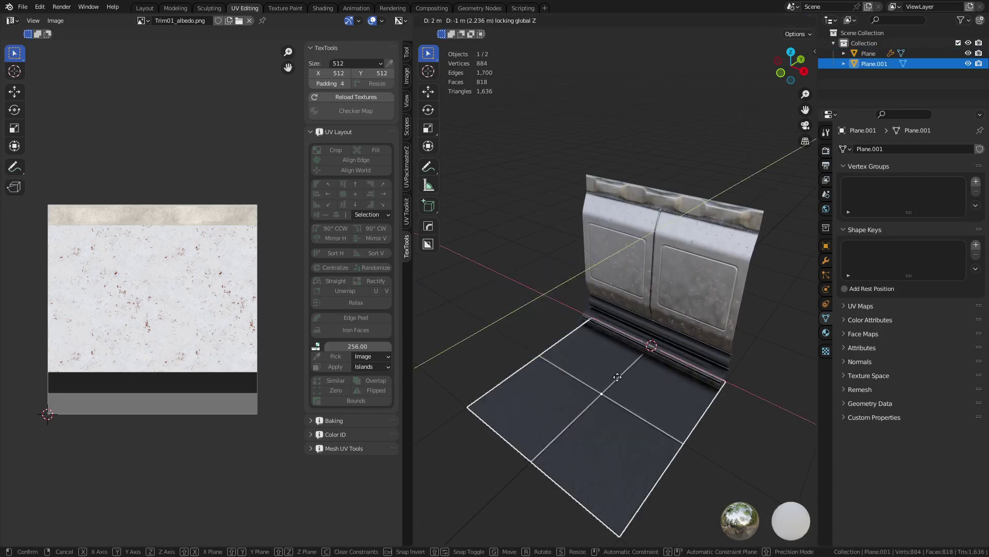
pyautogui.click(766, 400)
# Step: Duplicate the wall piece -2 m along X so the copy adjoins the original
pyautogui.moveTo(767, 400); pyautogui.dragTo(675, 449, button='middle')
pyautogui.keyDown('shift'); pyautogui.moveTo(626, 353); pyautogui.dragTo(687, 276, button='middle'); pyautogui.keyUp('shift')
pyautogui.click(687, 289)
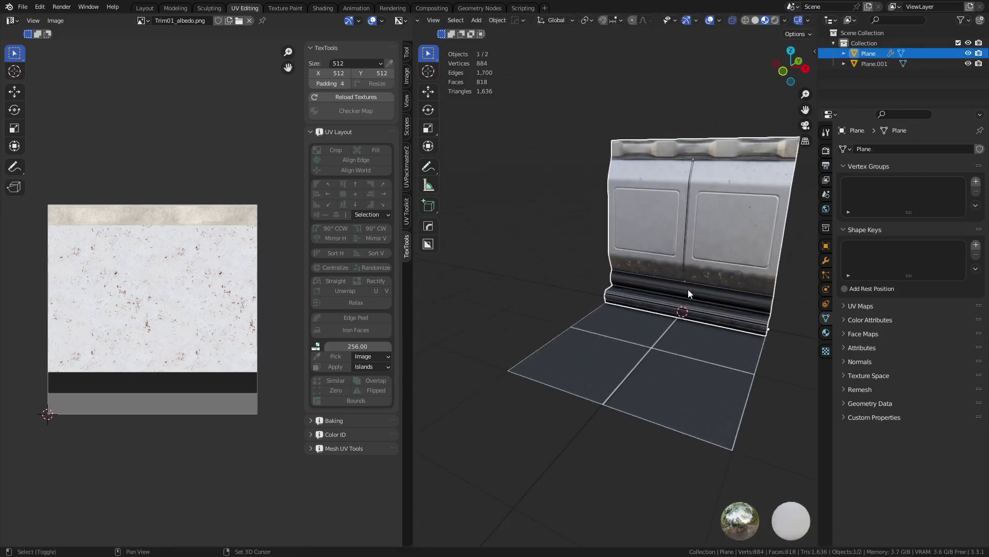
pyautogui.click(511, 277)
pyautogui.keyDown('shift'); pyautogui.moveTo(548, 289); pyautogui.dragTo(688, 301, button='middle'); pyautogui.keyUp('shift')
pyautogui.click(687, 301)
pyautogui.hotkey('shift', 'd')
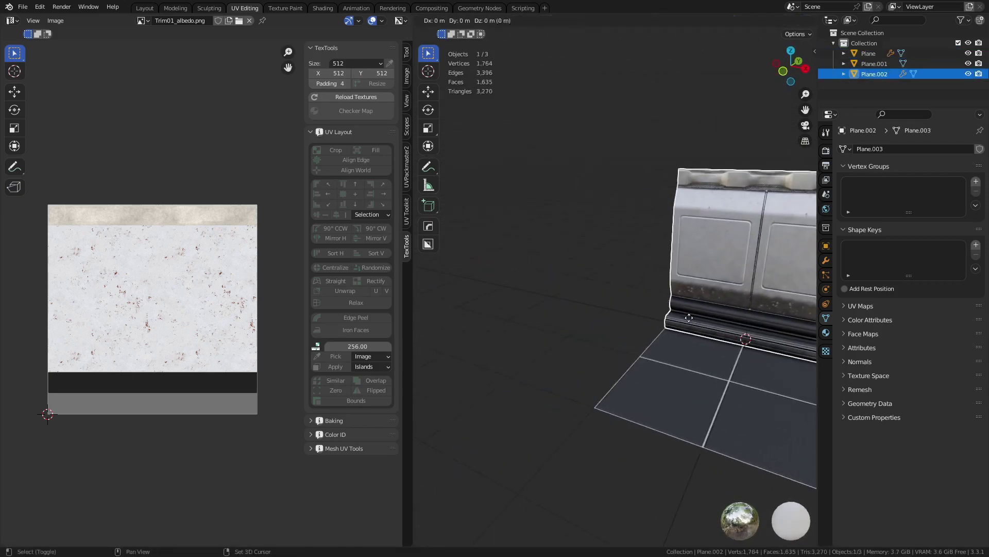
pyautogui.press('x')
pyautogui.keyDown('ctrl'); pyautogui.click(519, 282); pyautogui.keyUp('ctrl')
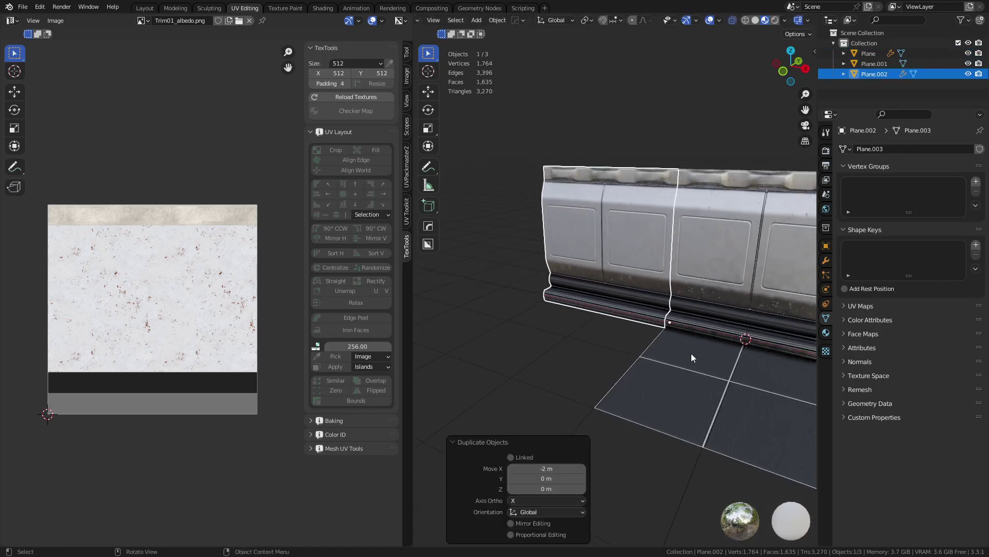
# Step: Rotate the duplicated wall piece -90° about Z in top view to form an inner corner, and inspect the joint
pyautogui.moveTo(691, 353); pyautogui.dragTo(576, 431, button='middle')
pyautogui.keyDown('shift'); pyautogui.moveTo(684, 331); pyautogui.dragTo(714, 371, button='middle'); pyautogui.keyUp('shift')
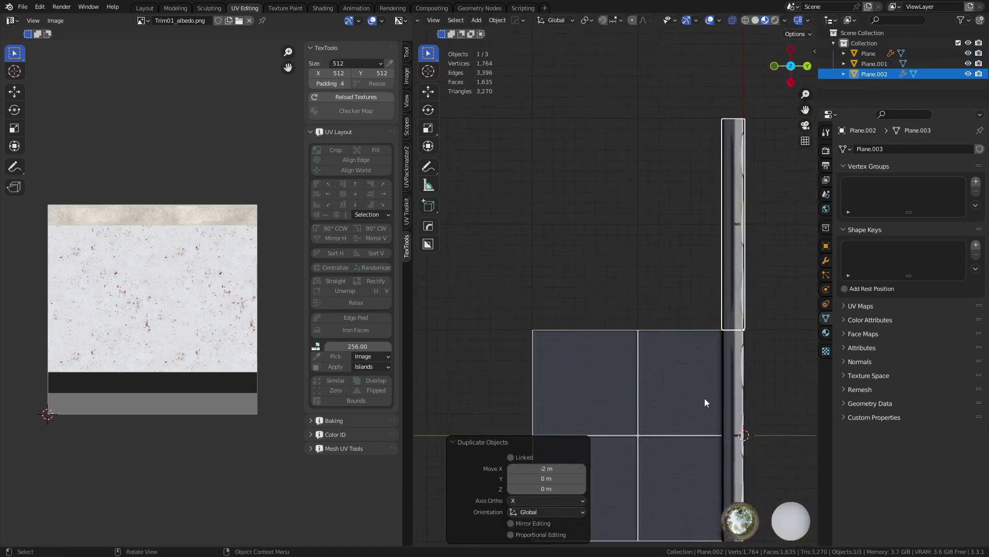
pyautogui.press('r')
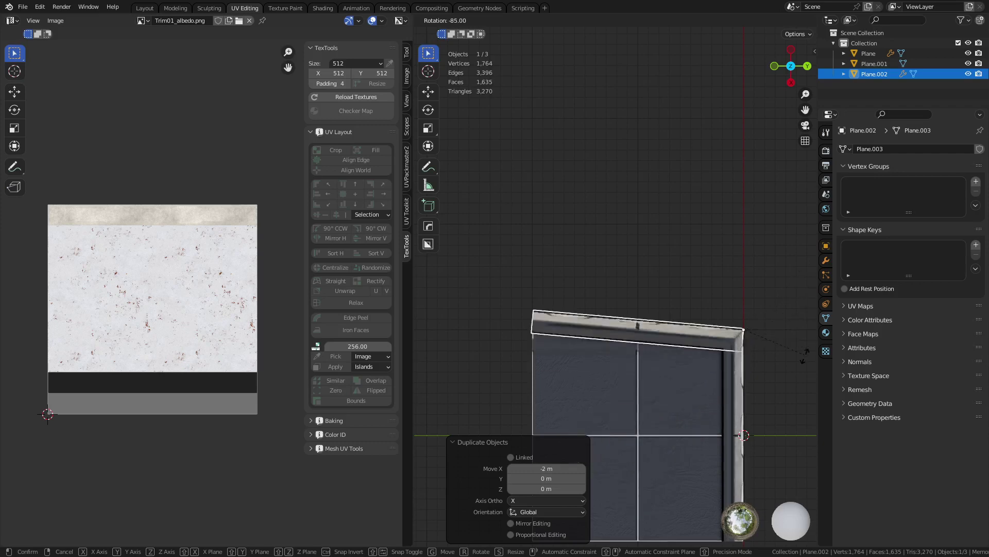
pyautogui.click(807, 348)
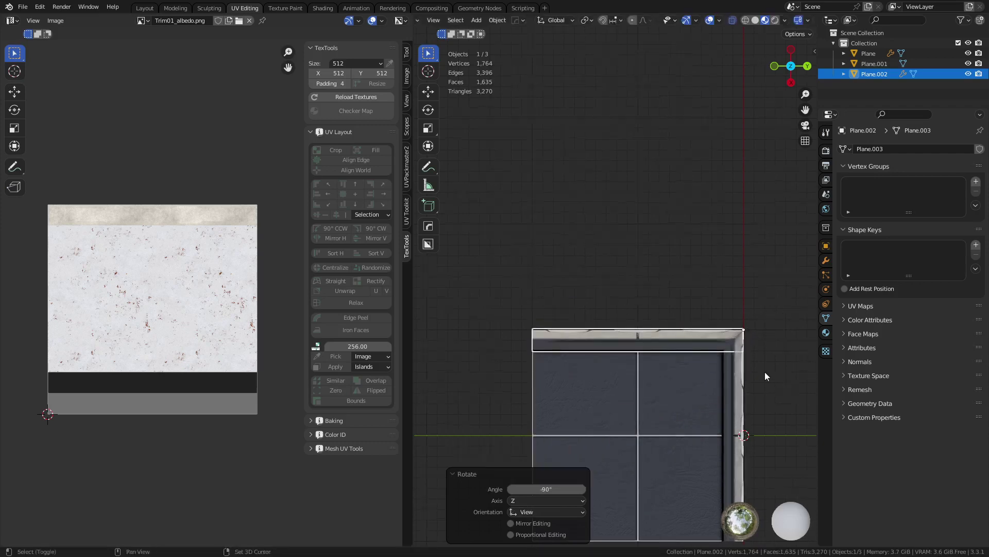
pyautogui.moveTo(765, 372); pyautogui.dragTo(690, 219, button='middle')
pyautogui.click(648, 161)
pyautogui.moveTo(648, 164); pyautogui.dragTo(651, 184, button='middle')
pyautogui.scroll(3, 650, 184)
pyautogui.keyDown('shift'); pyautogui.moveTo(646, 313); pyautogui.dragTo(707, 313, button='middle'); pyautogui.keyUp('shift')
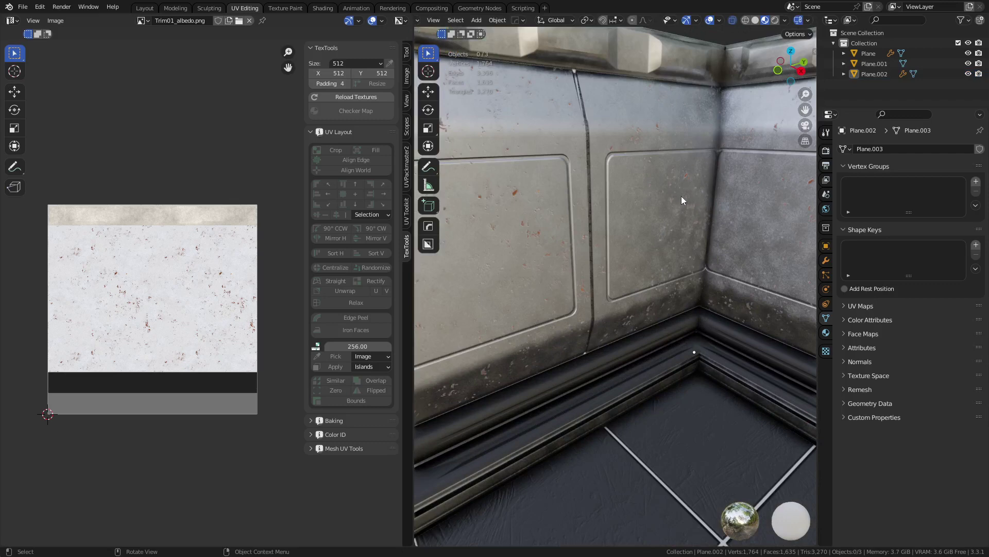
# Step: Move the rotated wall copy -1 m along X and -2 m along Y in top view
pyautogui.scroll(-5, 665, 232)
pyautogui.press('KP_7')
pyautogui.click(625, 324)
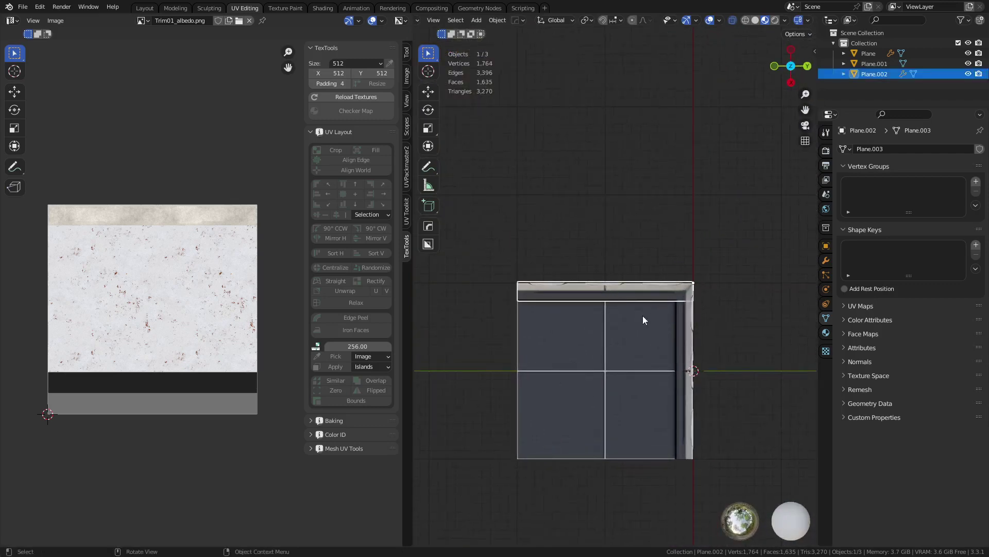
pyautogui.press('g')
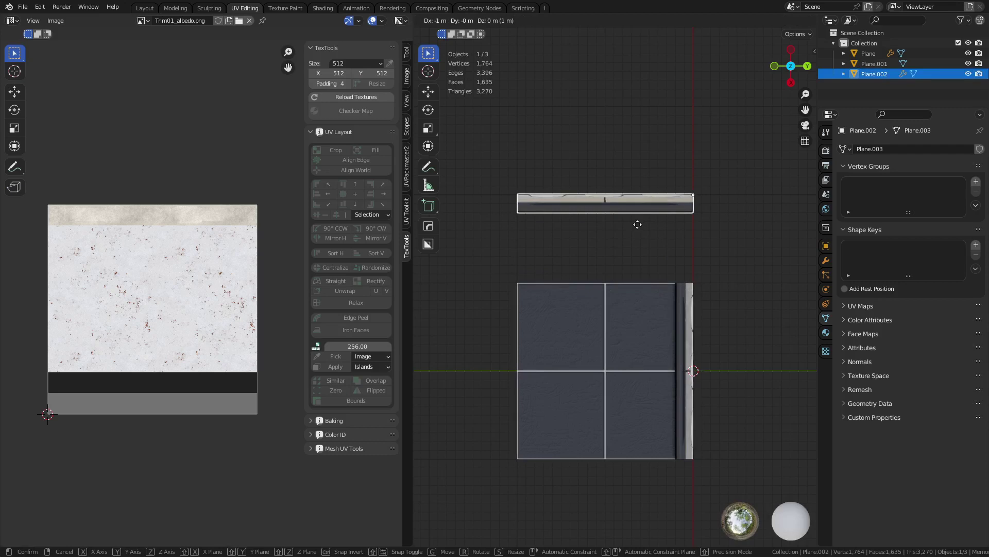
pyautogui.click(459, 227)
pyautogui.keyDown('shift'); pyautogui.moveTo(554, 243); pyautogui.dragTo(600, 312, button='middle'); pyautogui.keyUp('shift')
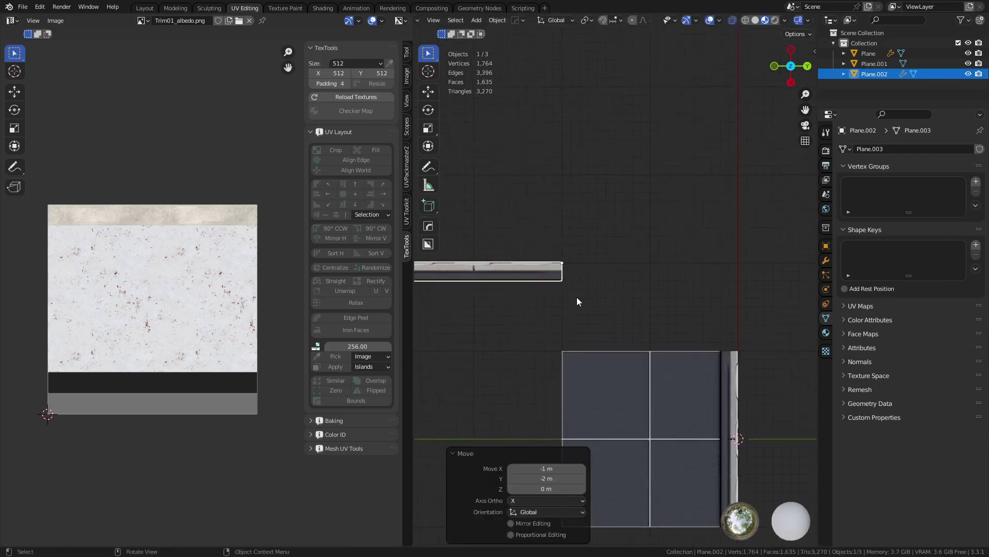
# Step: Duplicate the original wall piece -2 m along X again and show the new copy's transform values
pyautogui.click(740, 413)
pyautogui.hotkey('shift', 'd')
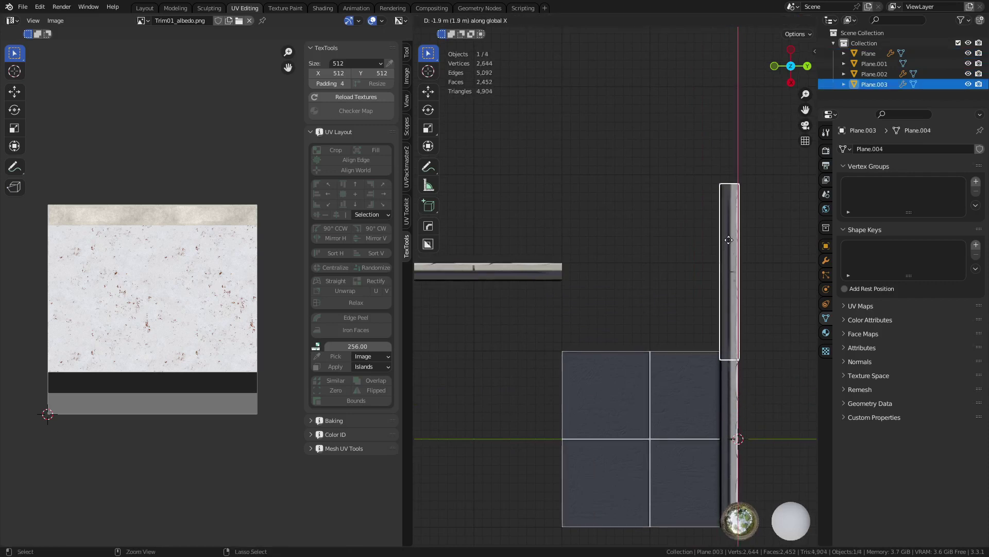
pyautogui.click(728, 237)
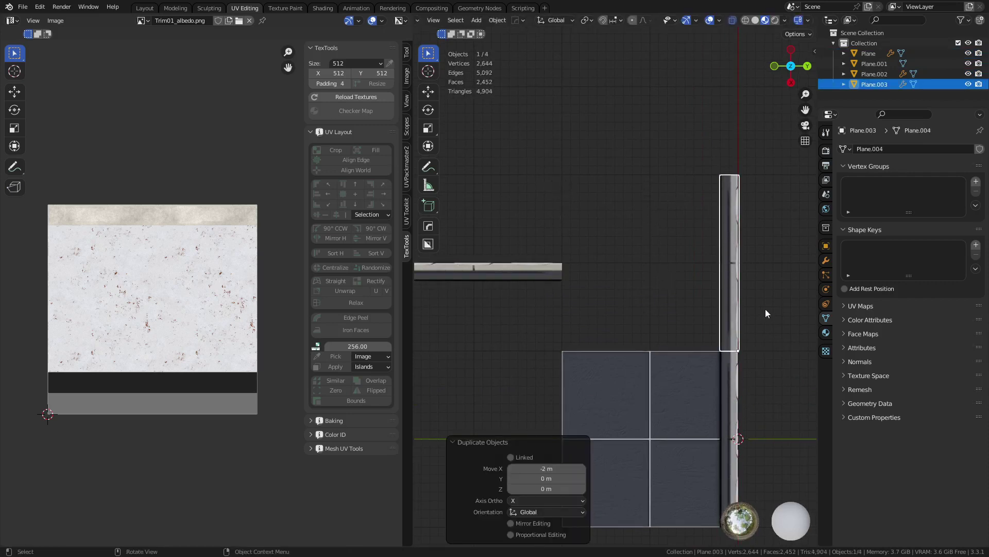
pyautogui.moveTo(614, 309); pyautogui.dragTo(727, 353, button='middle')
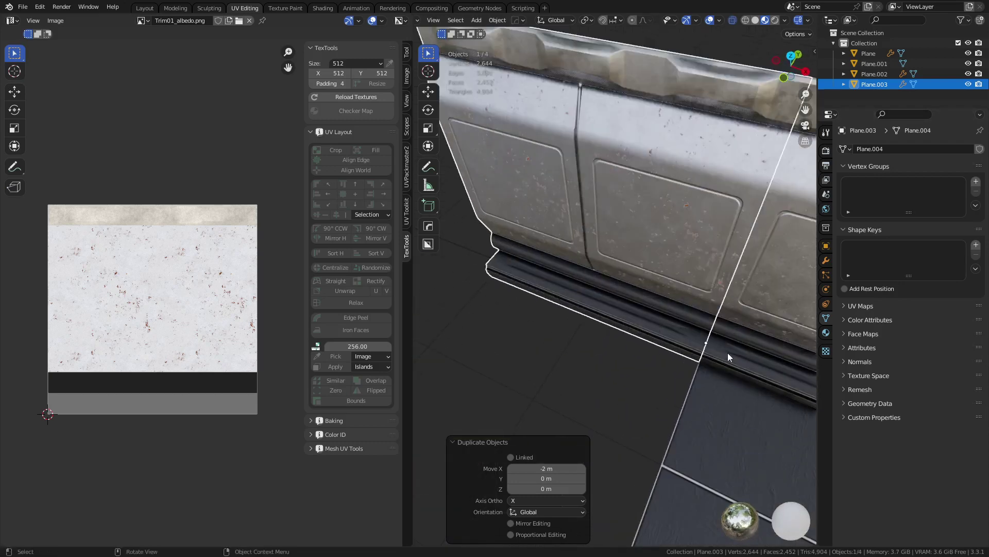
pyautogui.press('n')
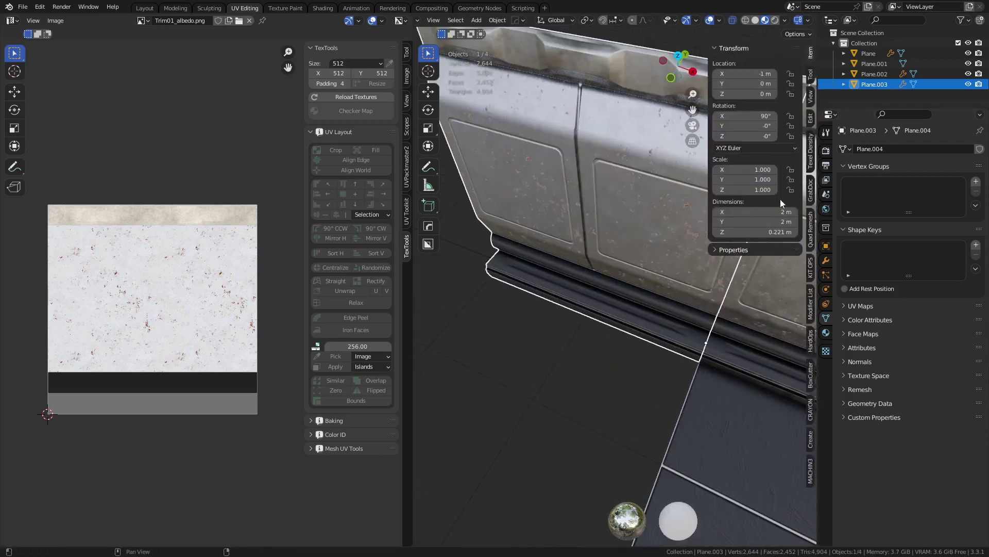
# Step: Apply the rotation and scale of the newest wall copy and hide its transform values
pyautogui.hotkey('ctrl', 'a')
pyautogui.click(574, 289)
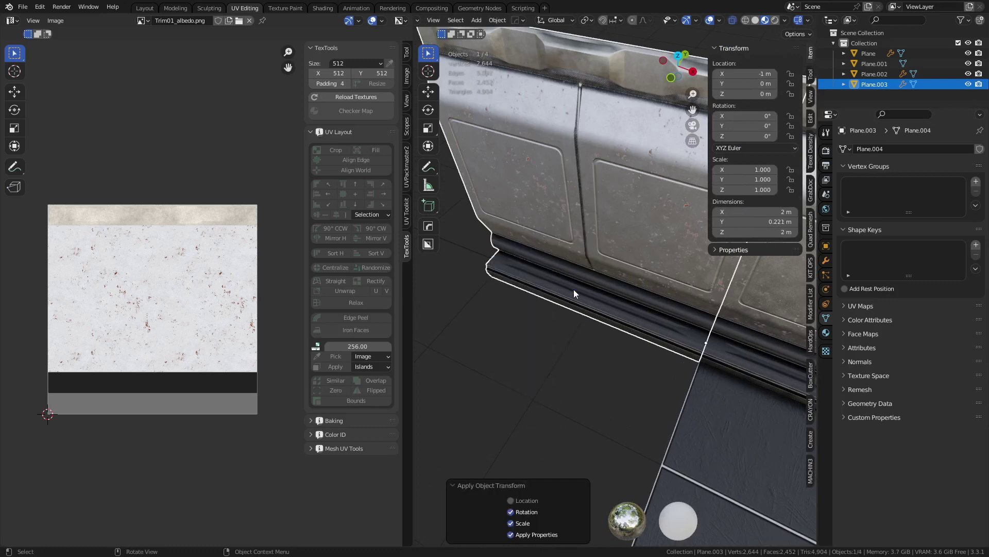
pyautogui.press('n')
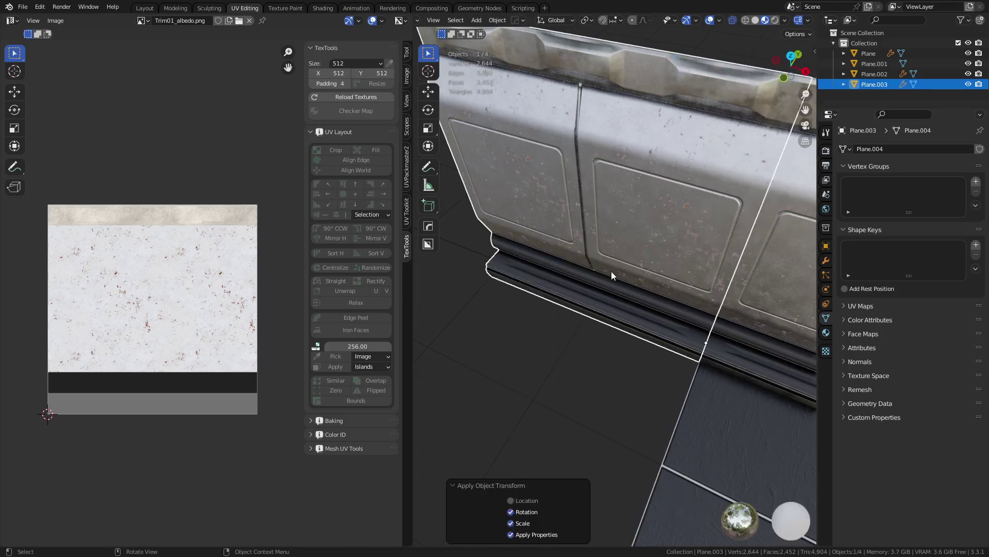
# Step: Add a Simple Deform modifier to the wall copy, set to Bend around the Z axis
pyautogui.click(826, 260)
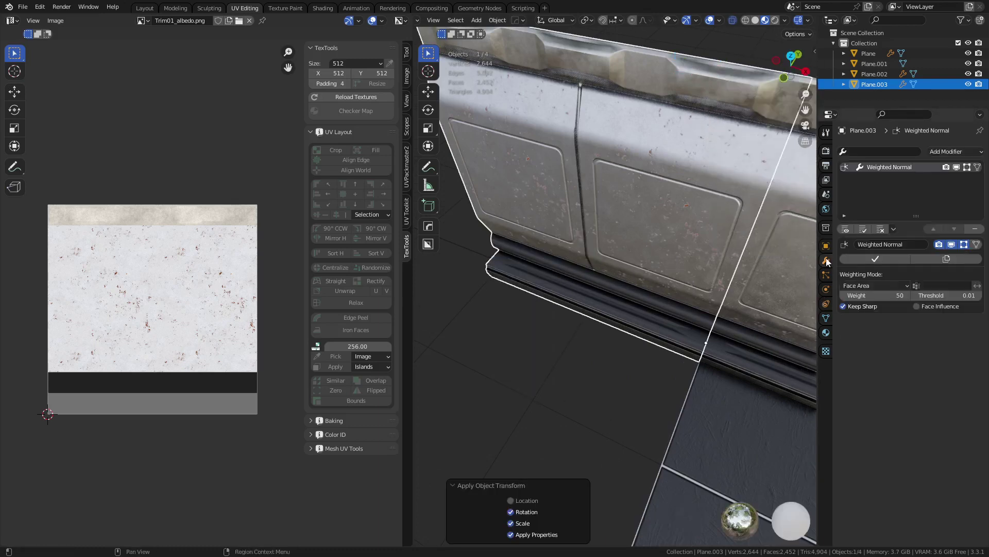
pyautogui.click(973, 152)
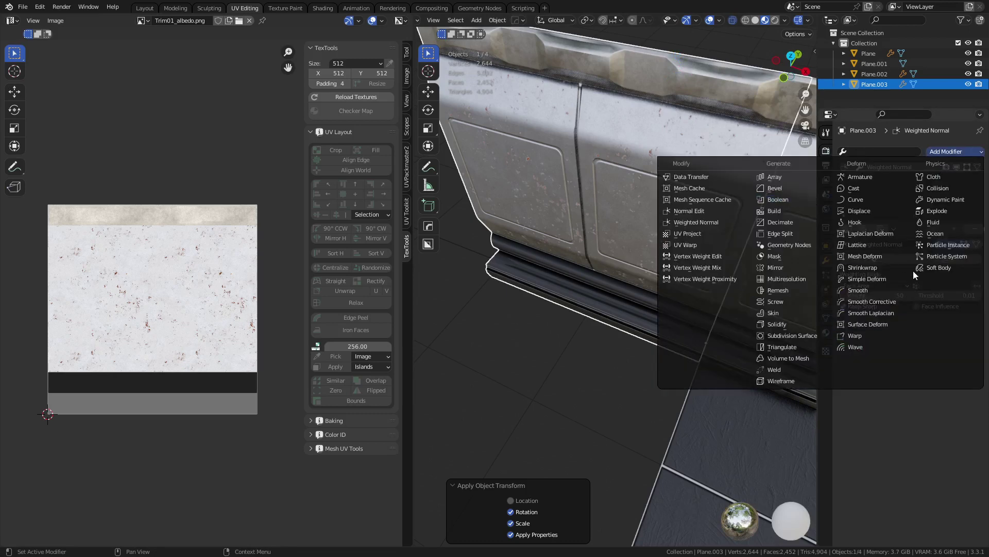
pyautogui.click(892, 279)
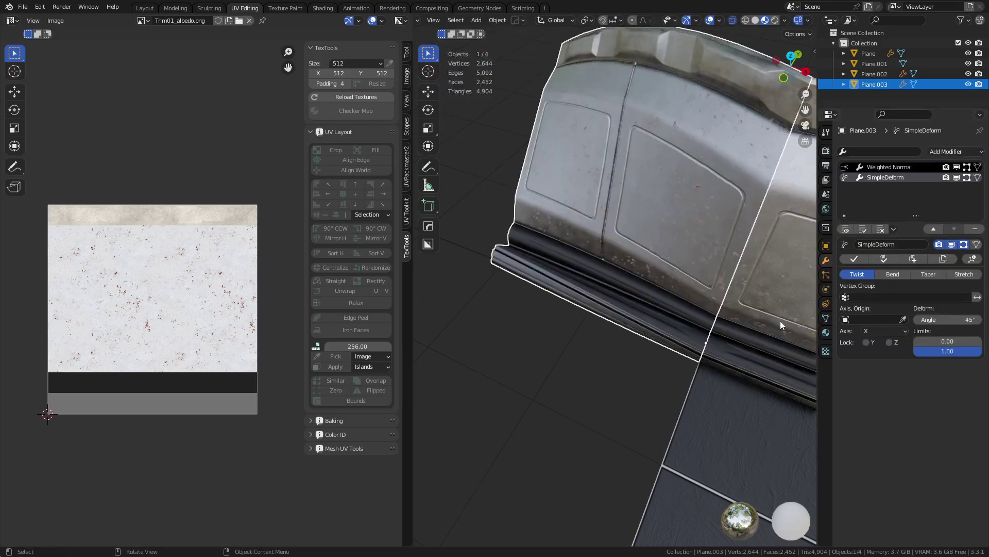
pyautogui.click(871, 331)
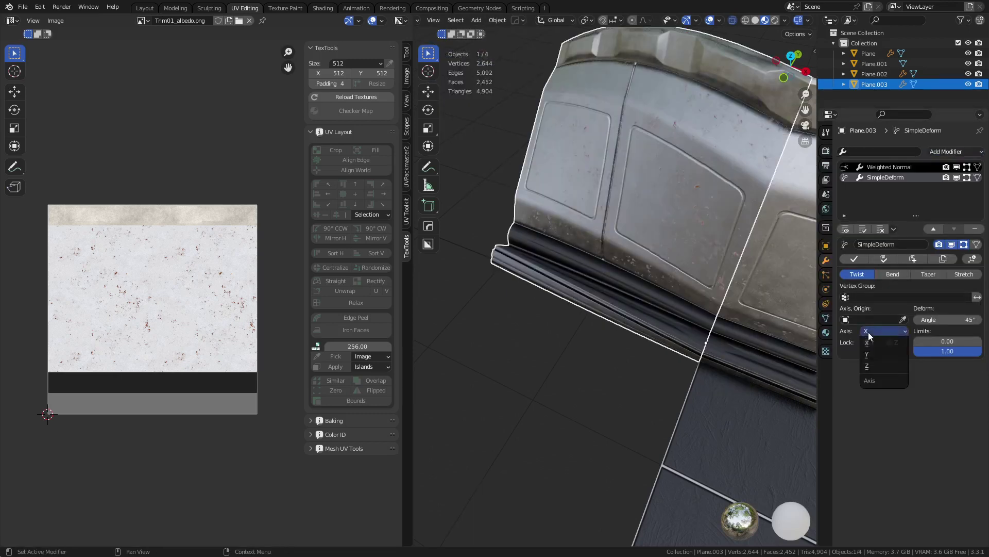
pyautogui.click(874, 366)
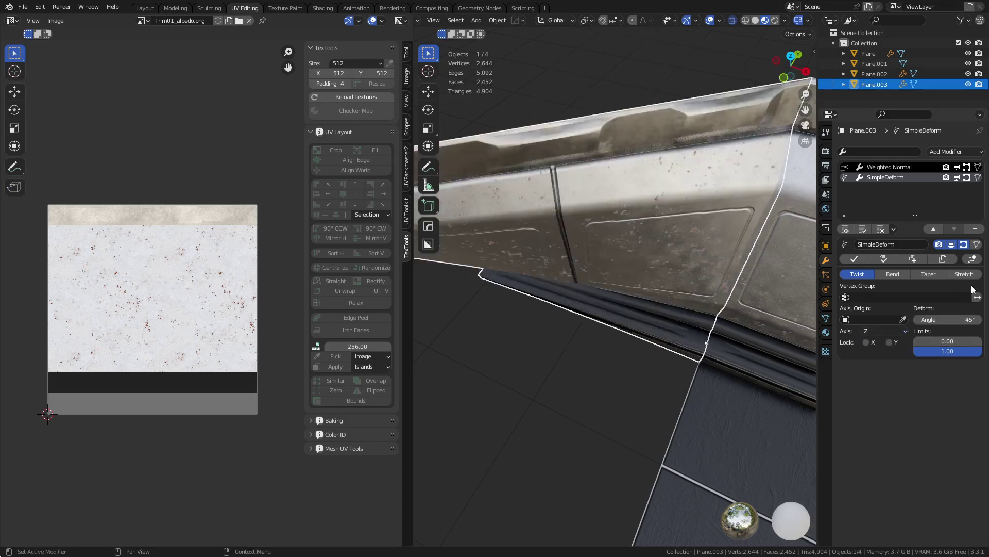
pyautogui.click(893, 274)
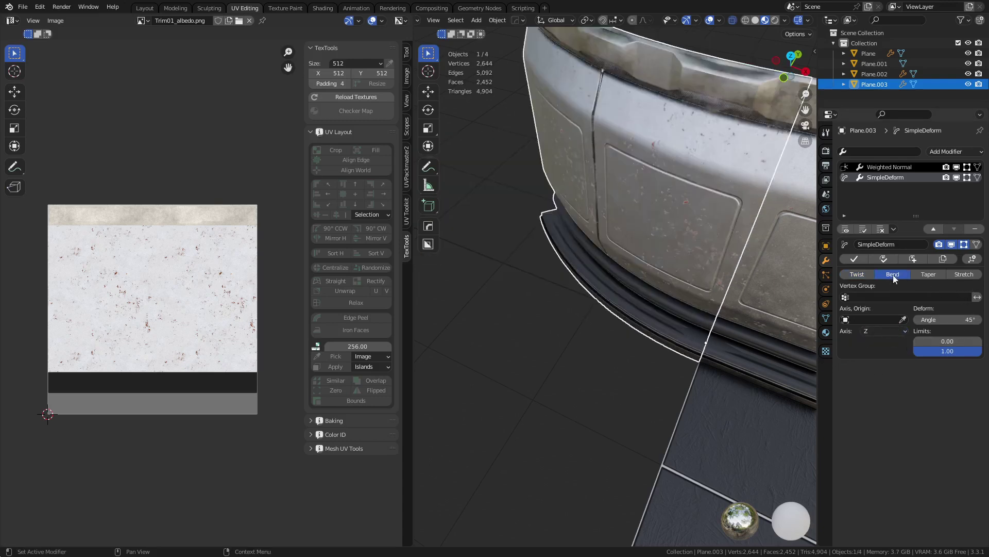
# Step: Set the bend angle to -90° so the wall copy curves towards the floor side, checking it in top view
pyautogui.click(951, 319)
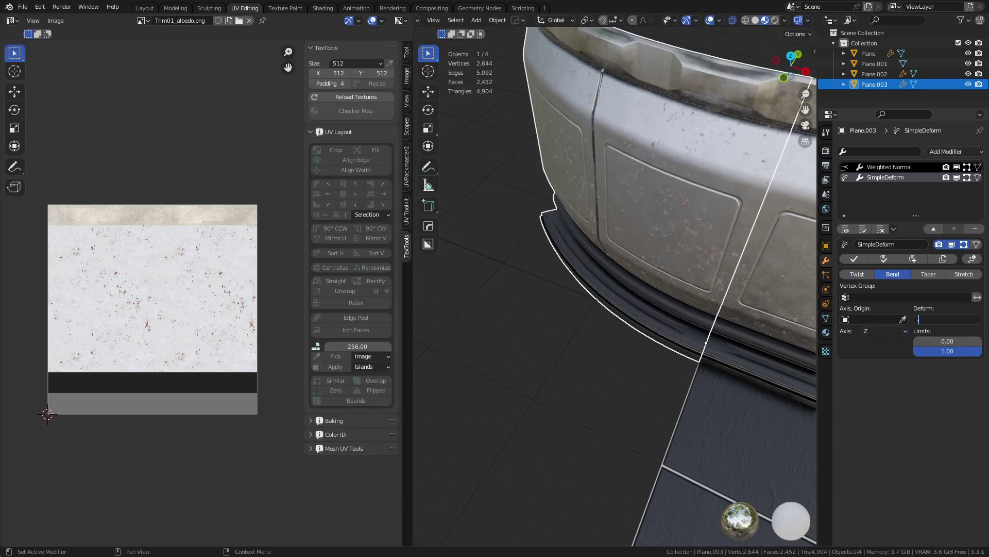
pyautogui.press('Return')
pyautogui.keyDown('alt'); pyautogui.moveTo(554, 271); pyautogui.dragTo(611, 295, button='middle'); pyautogui.keyUp('alt')
pyautogui.scroll(-2, 602, 341)
pyautogui.click(922, 318)
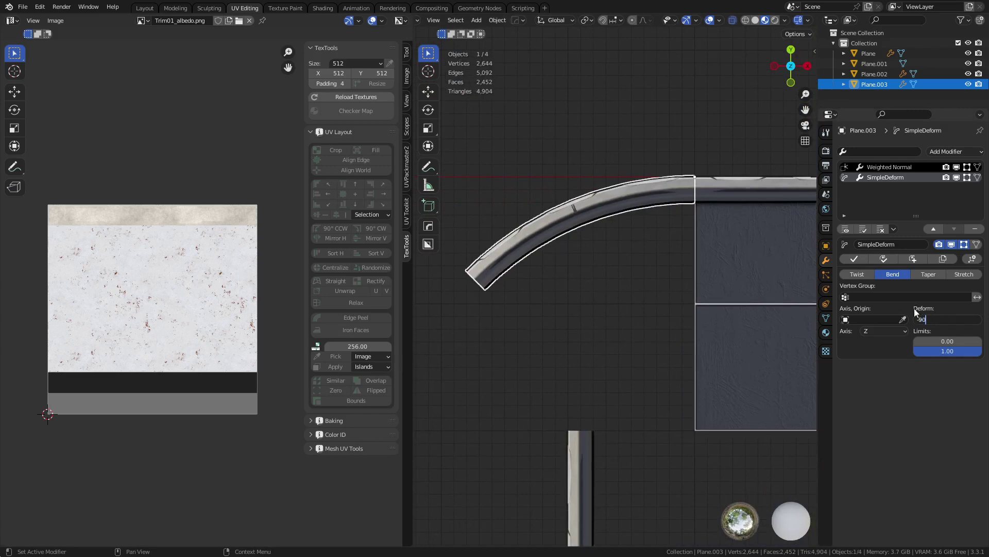
pyautogui.press('Return')
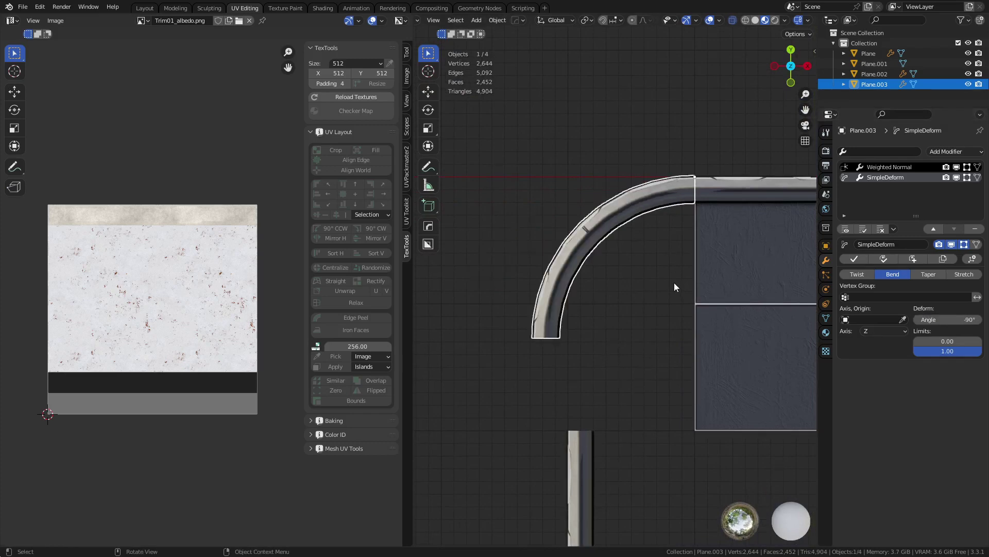
pyautogui.moveTo(675, 283); pyautogui.dragTo(687, 323, button='middle')
pyautogui.rightClick(685, 310)
pyautogui.press('Escape')
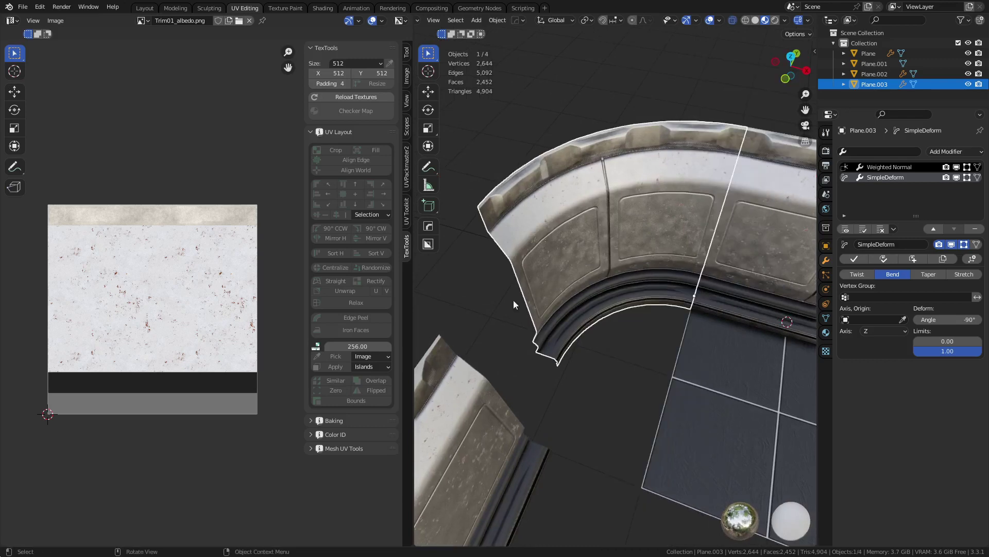
# Step: Snap the 3D cursor to the curved wall's origin and try to add a plain-axes empty as the bend origin
pyautogui.hotkey('shift', 's')
pyautogui.click(641, 316)
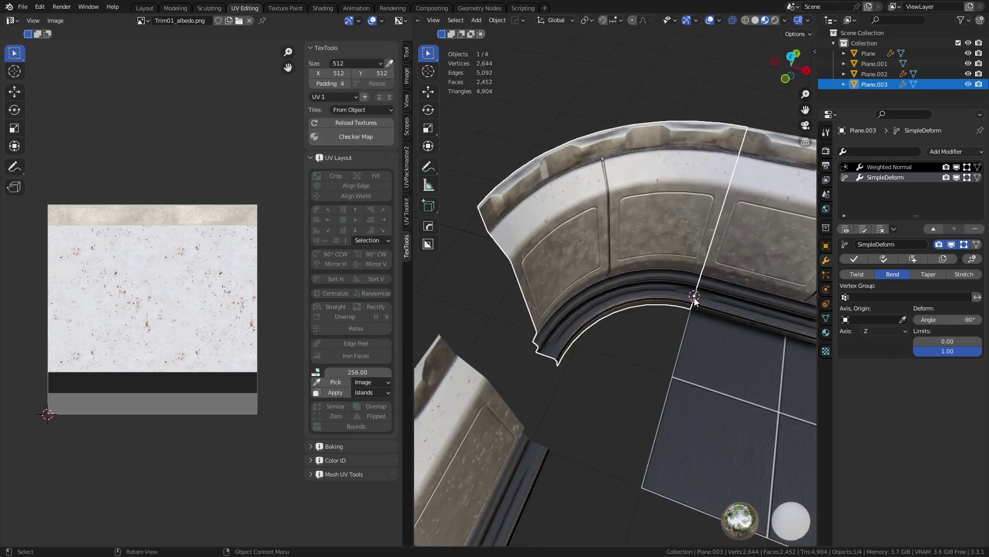
pyautogui.hotkey('shift', 'a')
pyautogui.moveTo(674, 395)
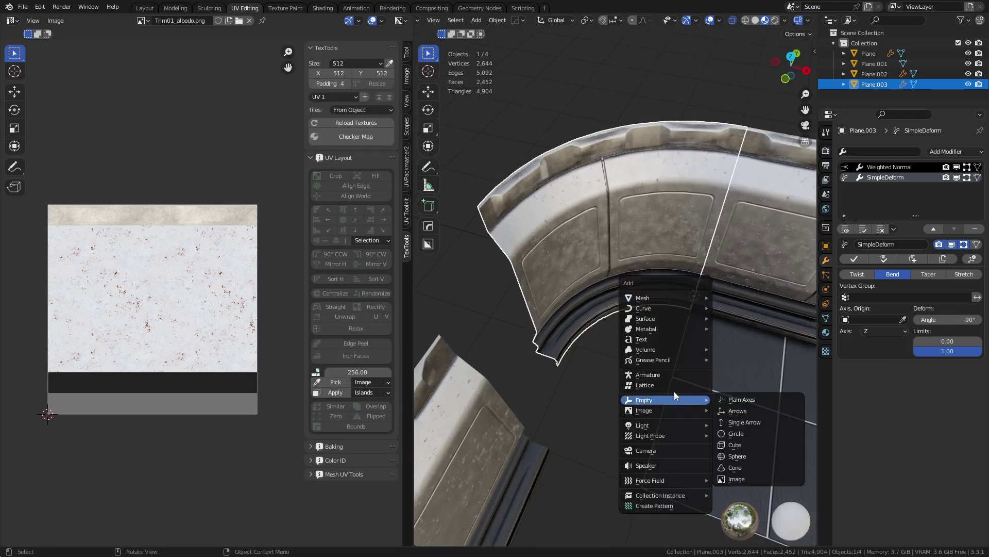
pyautogui.click(742, 401)
pyautogui.click(866, 319)
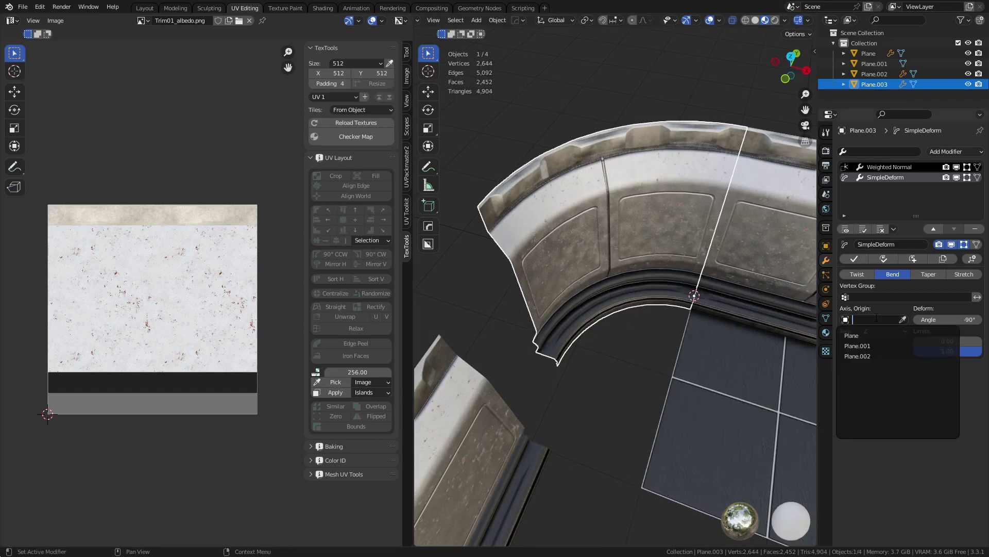
pyautogui.press('Escape')
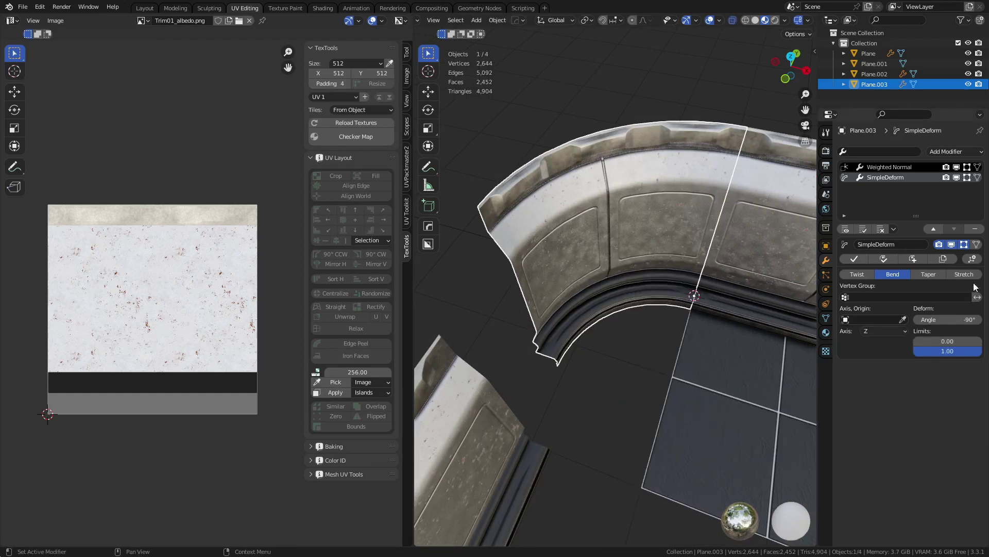
# Step: Add a gizmo object as the origin of the Simple Deform modifier and view the curve from above
pyautogui.click(974, 259)
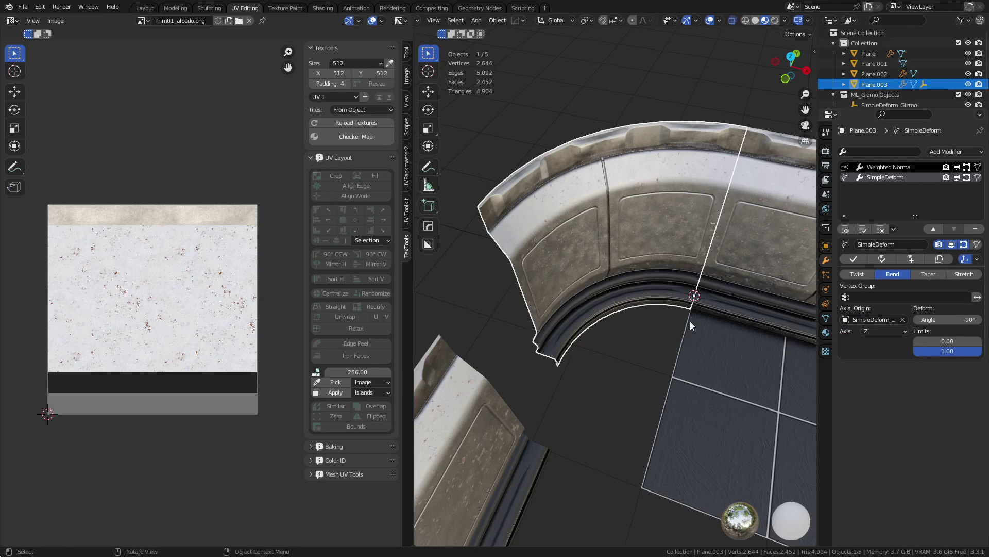
pyautogui.moveTo(664, 310); pyautogui.dragTo(815, 289, button='middle')
pyautogui.click(449, 294)
pyautogui.moveTo(717, 345); pyautogui.dragTo(626, 343, button='middle')
# Step: Move the rotated straight wall 1 m along Y in top view, nearer the curved wall's free end
pyautogui.click(584, 432)
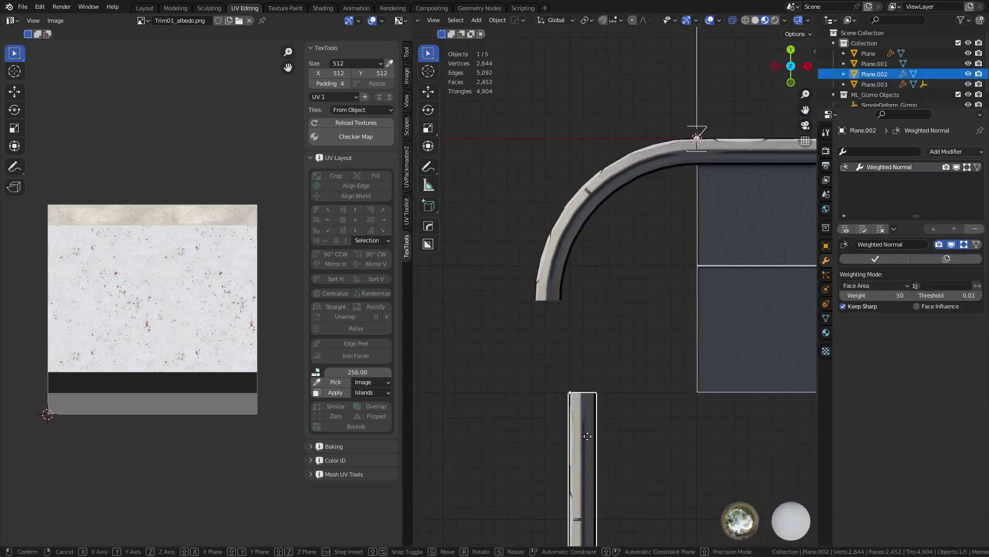
pyautogui.press('g')
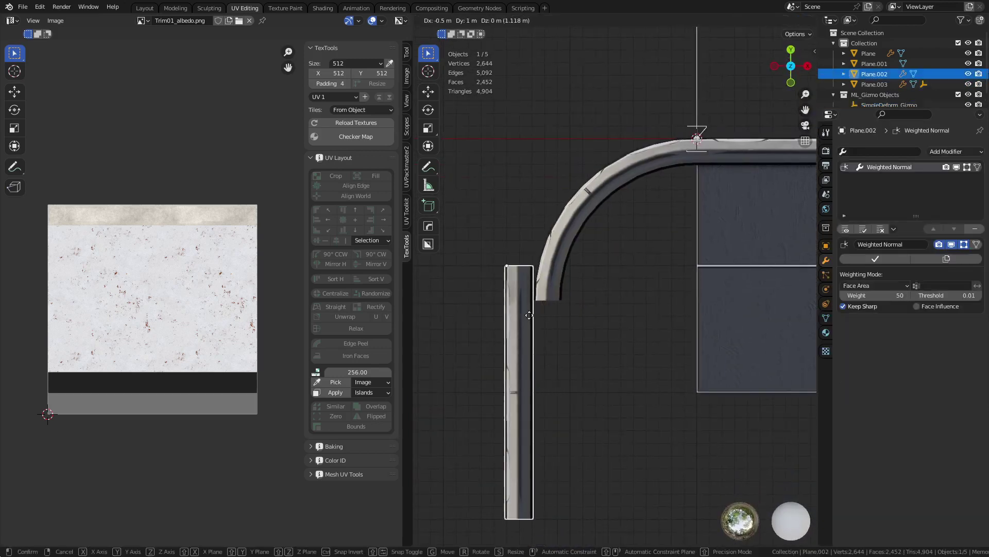
pyautogui.click(529, 317)
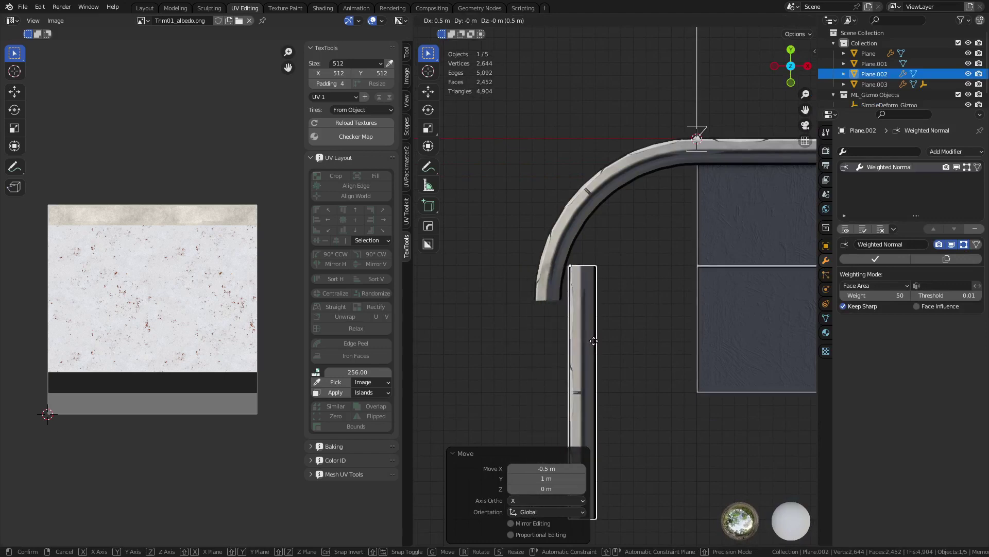
pyautogui.click(592, 340)
pyautogui.keyDown('shift'); pyautogui.moveTo(607, 317); pyautogui.dragTo(596, 349, button='middle'); pyautogui.keyUp('shift')
# Step: Move the bend gizmo 0.27 m along Y so the curved wall lines up with the rotated straight wall
pyautogui.click(569, 257)
pyautogui.scroll(2, 651, 288)
pyautogui.scroll(-1, 651, 293)
pyautogui.scroll(1, 663, 246)
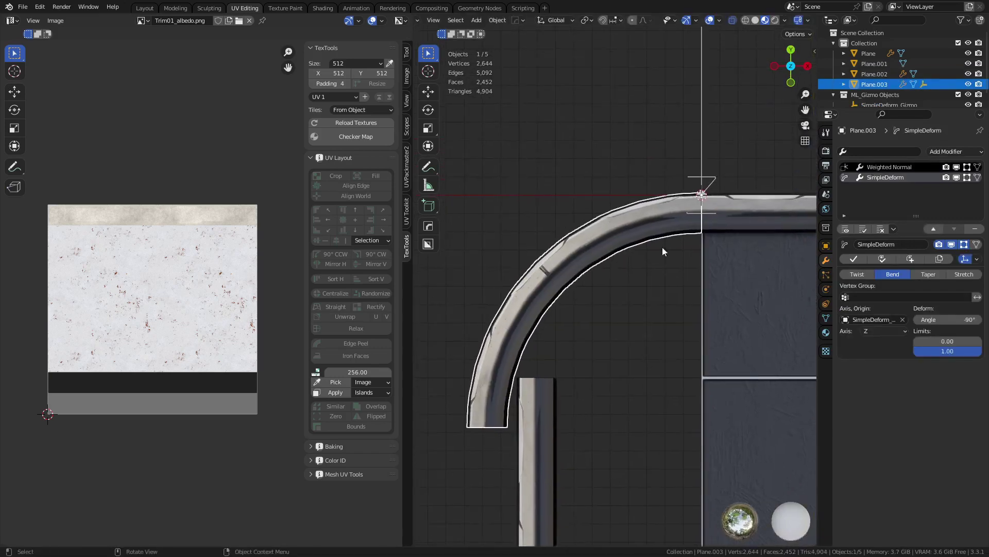
pyautogui.click(700, 121)
pyautogui.press('g')
pyautogui.press('y')
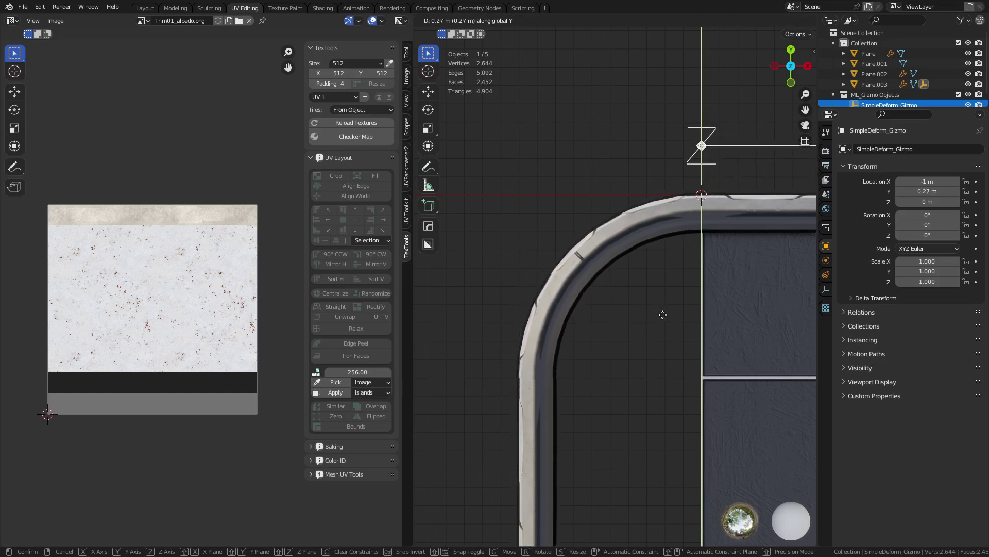
pyautogui.click(662, 315)
# Step: Fine-tune the bend gizmo by about 0.0035 m along Y at the joint with the rotated wall
pyautogui.scroll(6, 583, 351)
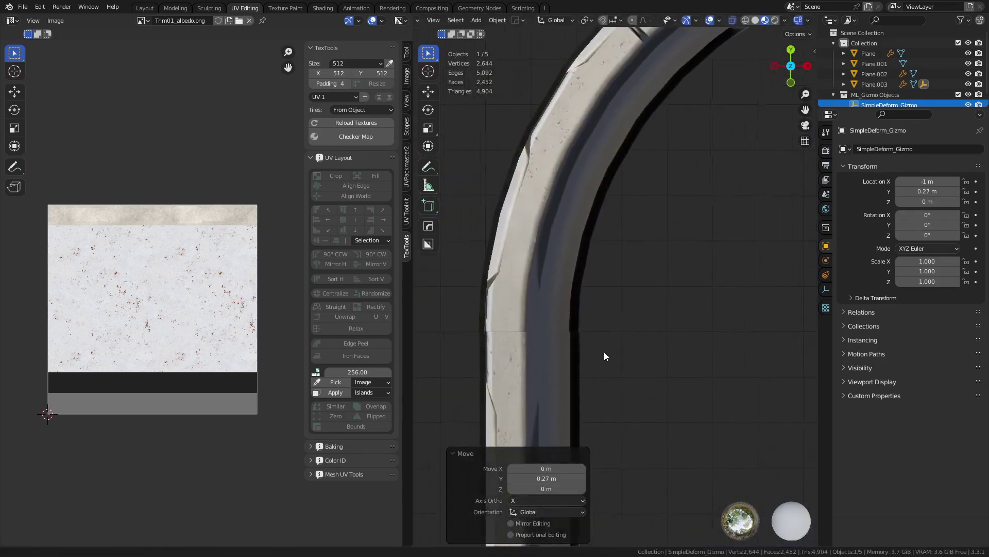
pyautogui.press('g')
pyautogui.press('y')
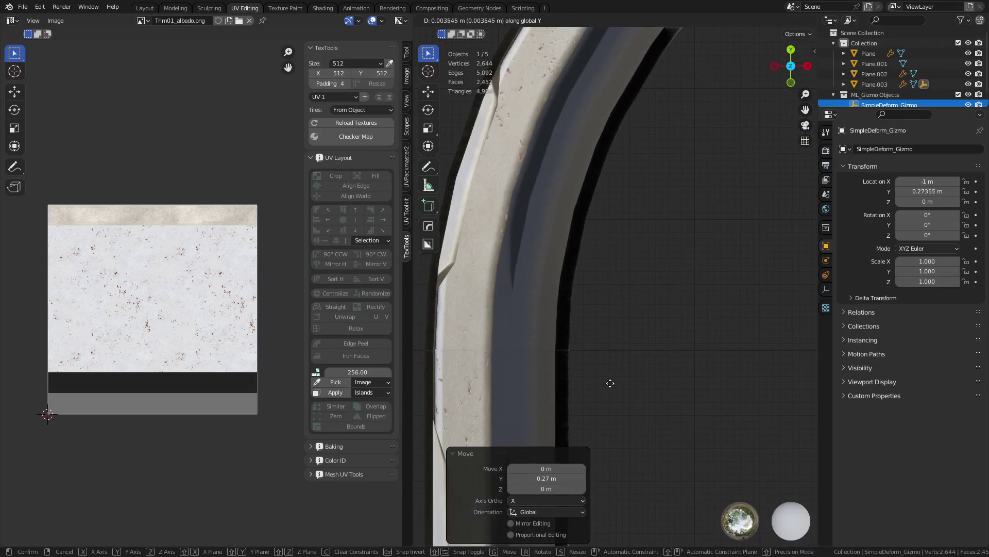
pyautogui.click(610, 383)
pyautogui.moveTo(636, 360); pyautogui.dragTo(508, 250, button='middle')
pyautogui.scroll(-5, 509, 249)
pyautogui.scroll(-4, 599, 314)
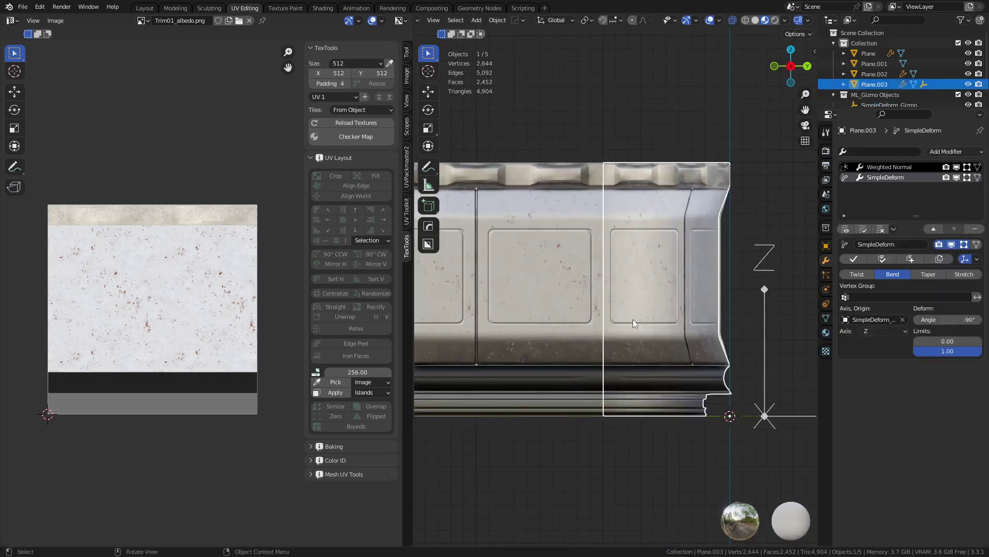
# Step: Place the curved wall's Simple Deform modifier above Weighted Normal and apply it
pyautogui.press('Tab')
pyautogui.moveTo(610, 407); pyautogui.dragTo(644, 347, button='middle')
pyautogui.click(588, 339)
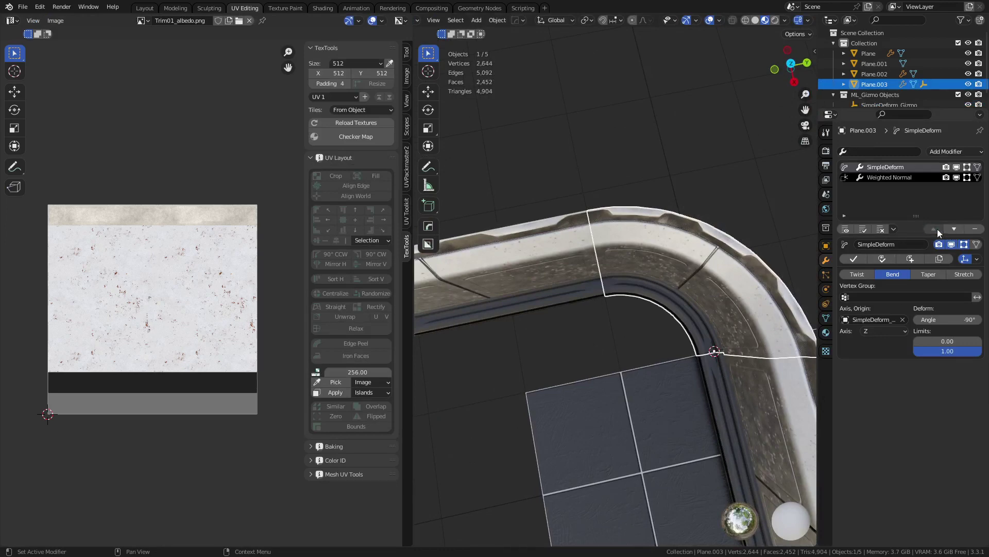
pyautogui.click(853, 258)
# Step: In Edit Mode, select the curved wall's end vertices at the rotated wall's joint and move them about 0.029 m along Y
pyautogui.hotkey('ctrl', 'Tab')
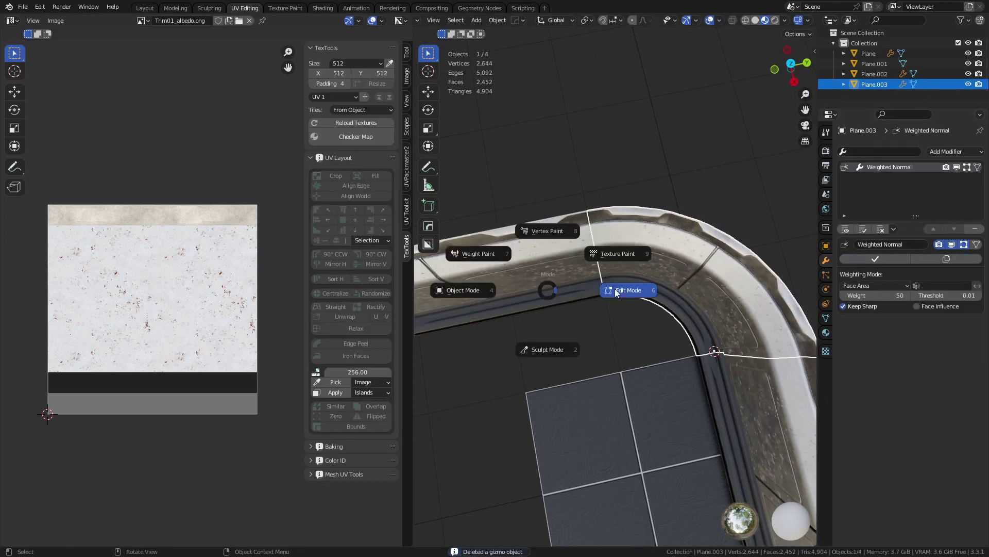
pyautogui.click(614, 288)
pyautogui.keyDown('alt'); pyautogui.moveTo(615, 288); pyautogui.dragTo(623, 298, button='middle'); pyautogui.keyUp('alt')
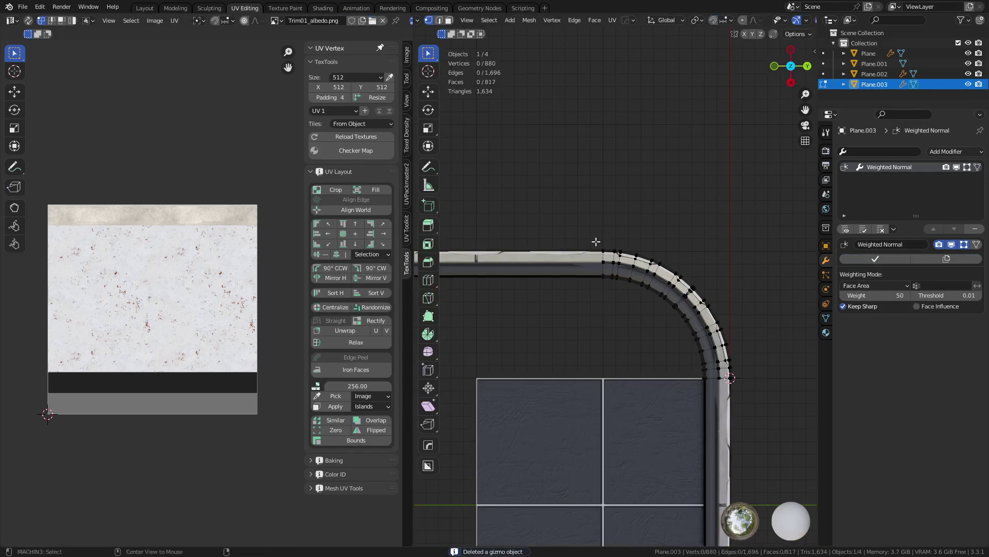
pyautogui.moveTo(609, 295); pyautogui.dragTo(610, 295)
pyautogui.scroll(5, 619, 304)
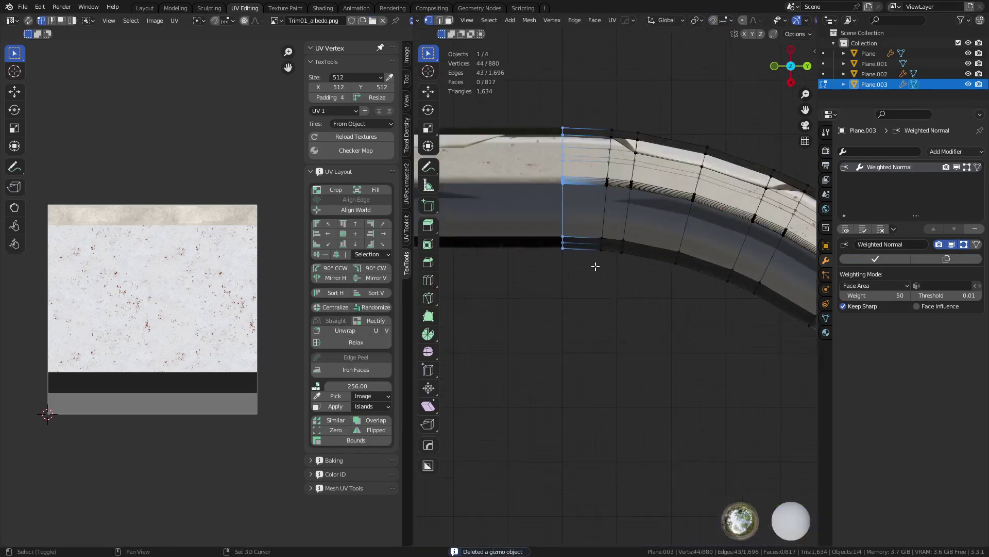
pyautogui.press('g')
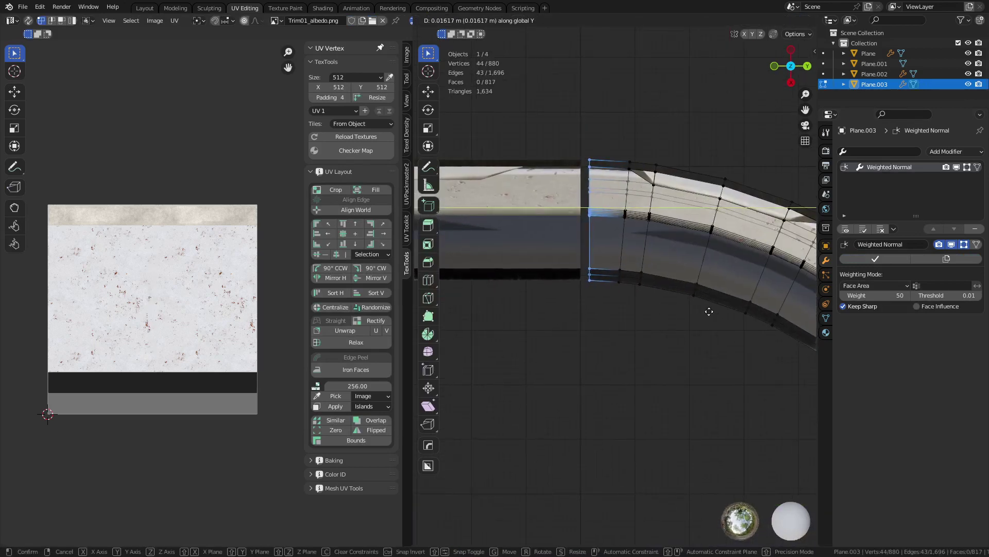
pyautogui.press('Escape')
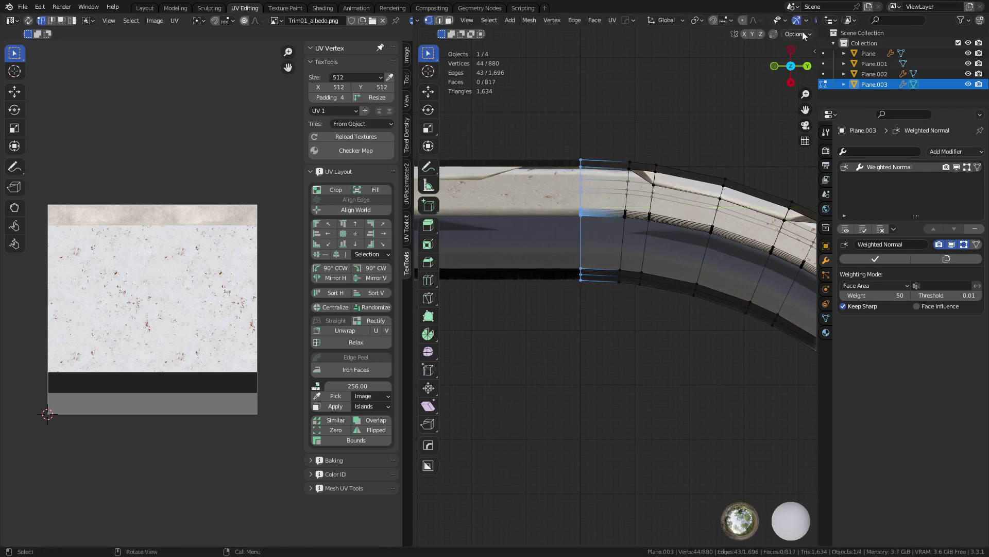
pyautogui.click(802, 32)
pyautogui.press('g')
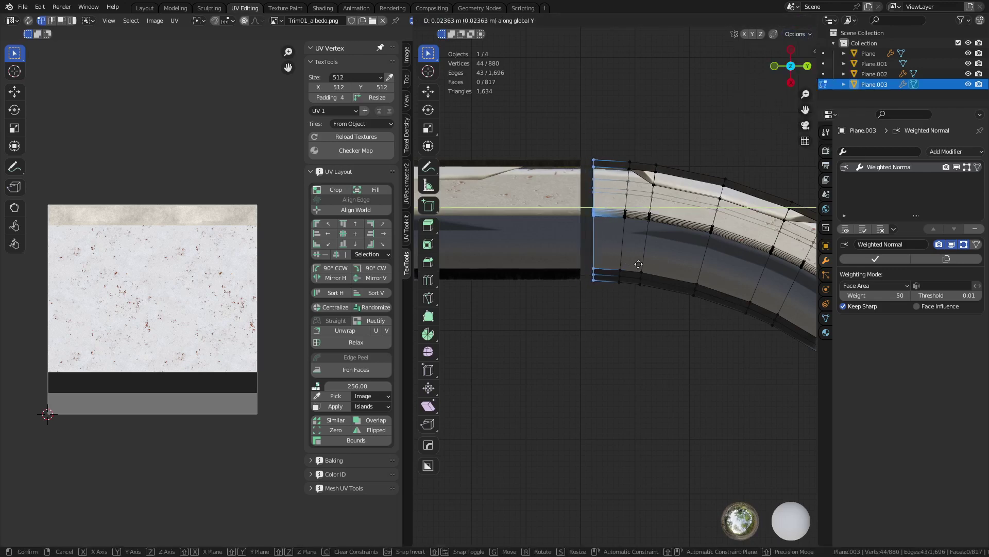
pyautogui.click(641, 265)
# Step: Set the snapping preset to Vertex and show the wall wireframes around the gap between the two pieces
pyautogui.moveTo(605, 341); pyautogui.dragTo(621, 508, button='middle')
pyautogui.keyDown('shift'); pyautogui.moveTo(631, 248); pyautogui.dragTo(639, 464, button='middle'); pyautogui.keyUp('shift')
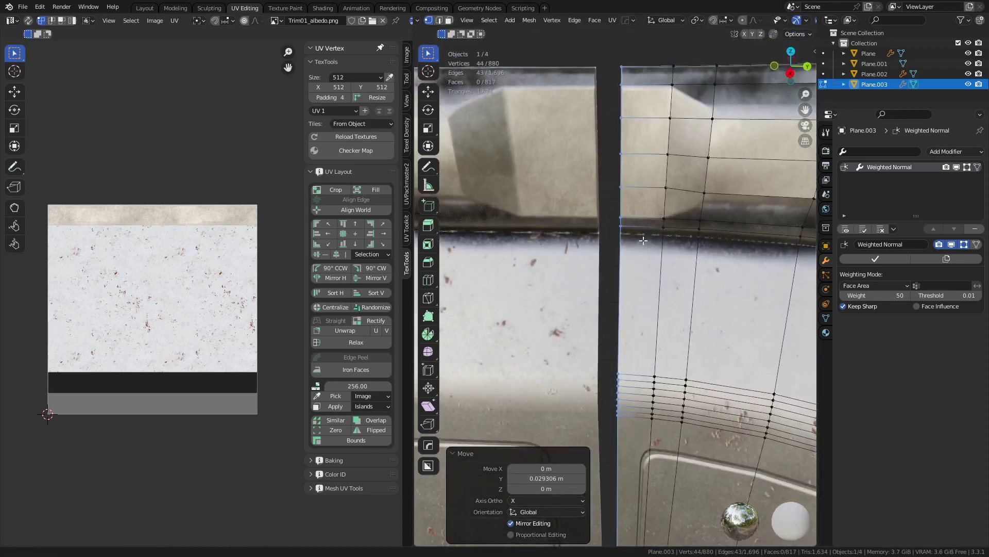
pyautogui.moveTo(642, 289); pyautogui.dragTo(651, 341, button='middle')
pyautogui.hotkey('ctrl', 'shift', 'Tab')
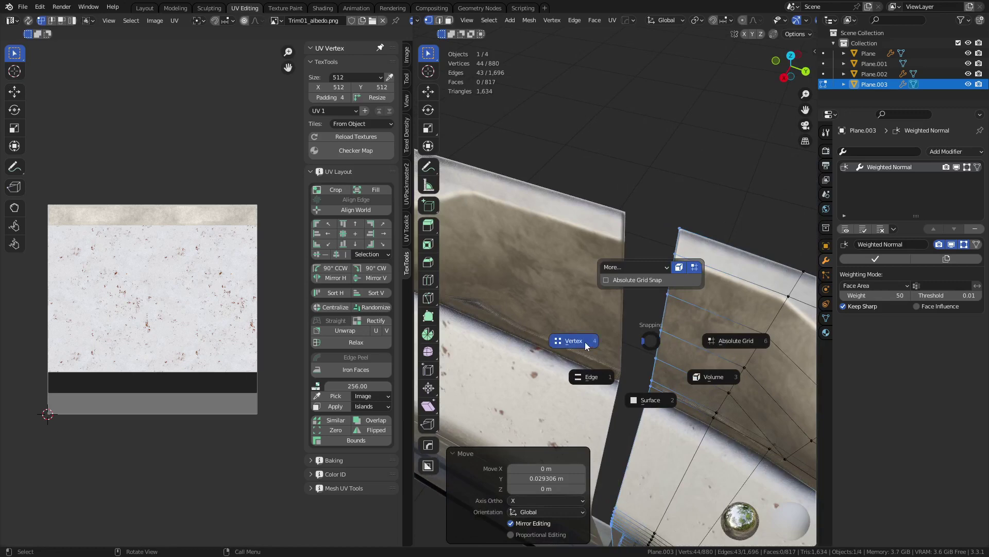
pyautogui.click(586, 342)
pyautogui.moveTo(727, 260); pyautogui.dragTo(667, 279, button='middle')
pyautogui.moveTo(734, 286); pyautogui.dragTo(691, 261, button='middle')
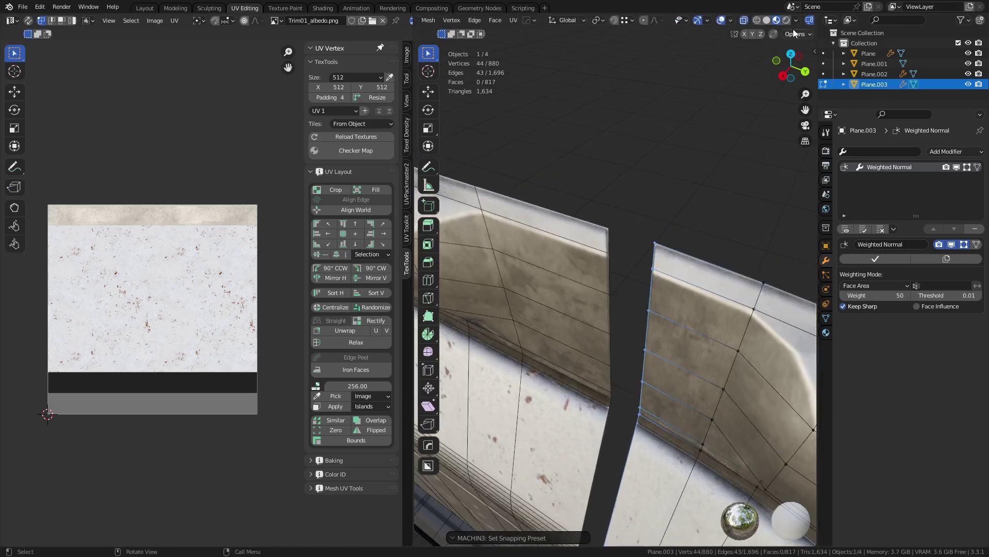
pyautogui.click(798, 21)
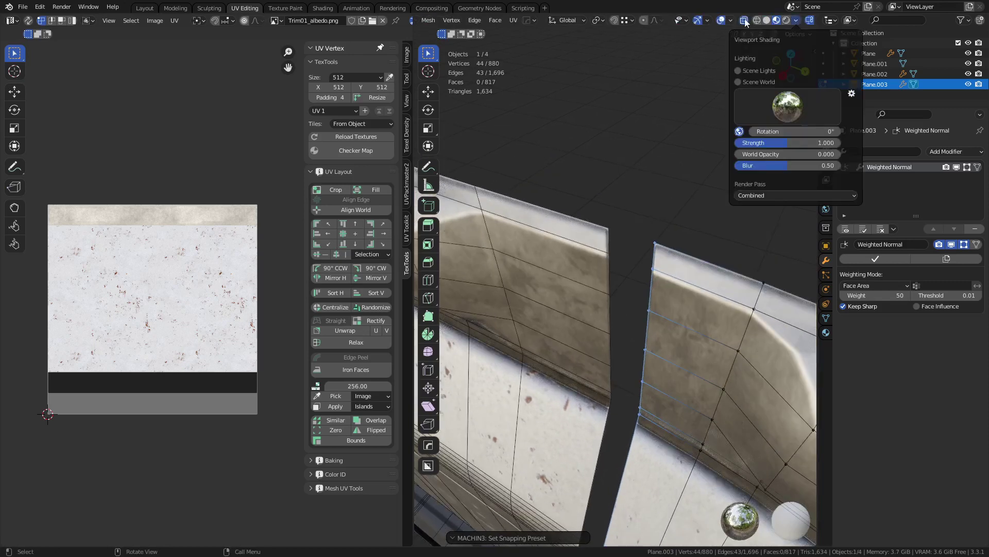
pyautogui.click(730, 21)
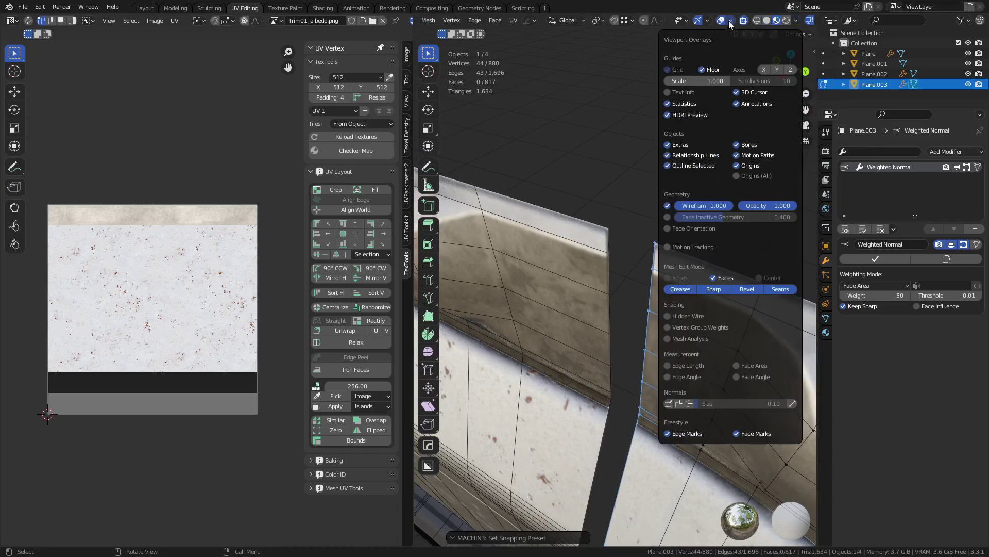
pyautogui.rightClick(667, 206)
pyautogui.click(660, 236)
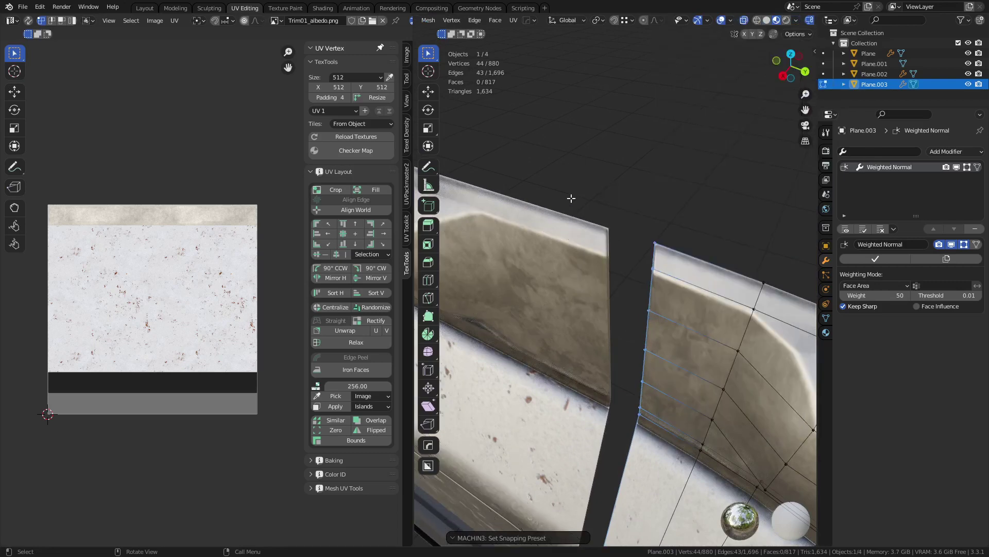
pyautogui.hotkey('shift', 'w')
# Step: Snap the curved wall's four uppermost end vertices onto the matching vertices of the rotated wall
pyautogui.press('g')
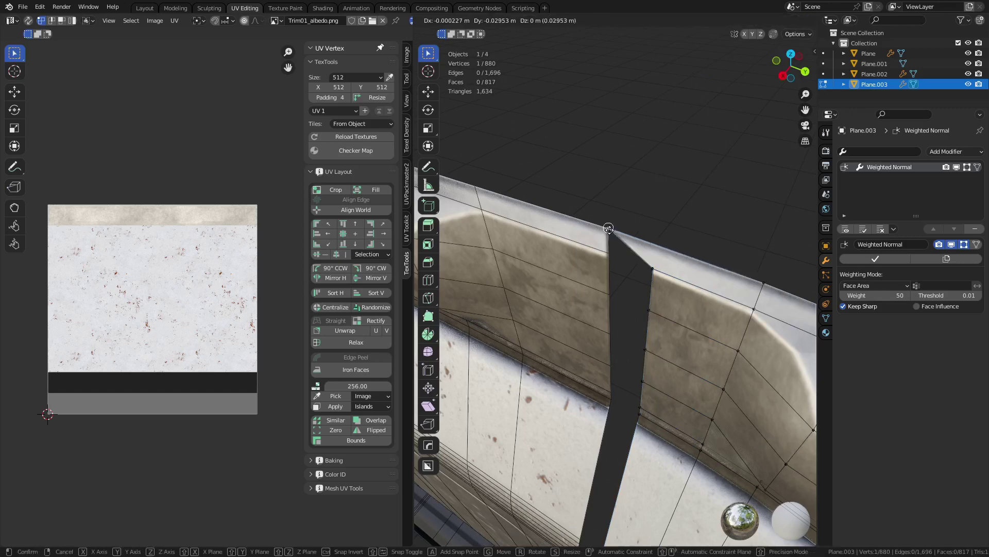
pyautogui.keyDown('ctrl'); pyautogui.click(609, 229); pyautogui.keyUp('ctrl')
pyautogui.click(652, 267)
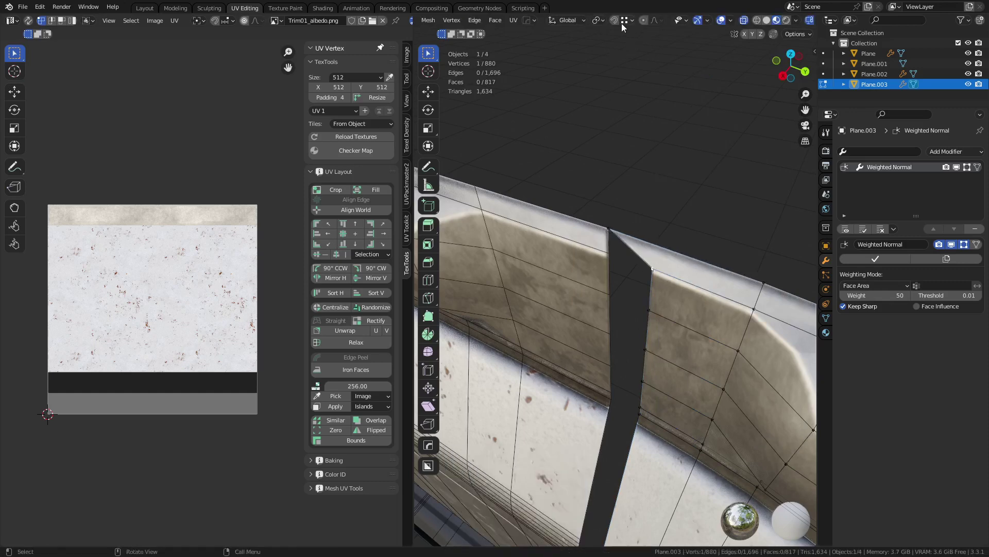
pyautogui.press('g')
pyautogui.click(610, 253)
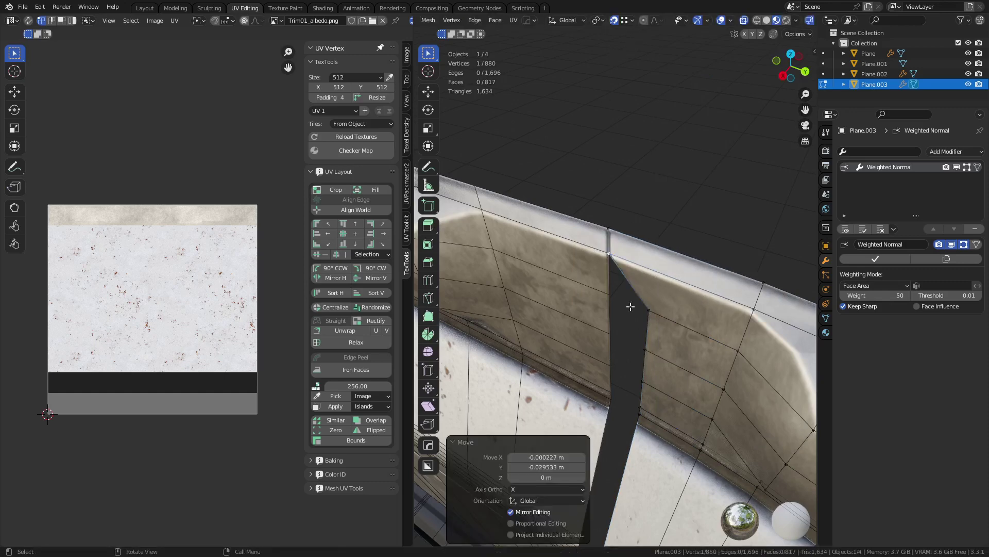
pyautogui.click(652, 308)
pyautogui.press('g')
pyautogui.click(610, 294)
pyautogui.press('g')
pyautogui.click(627, 359)
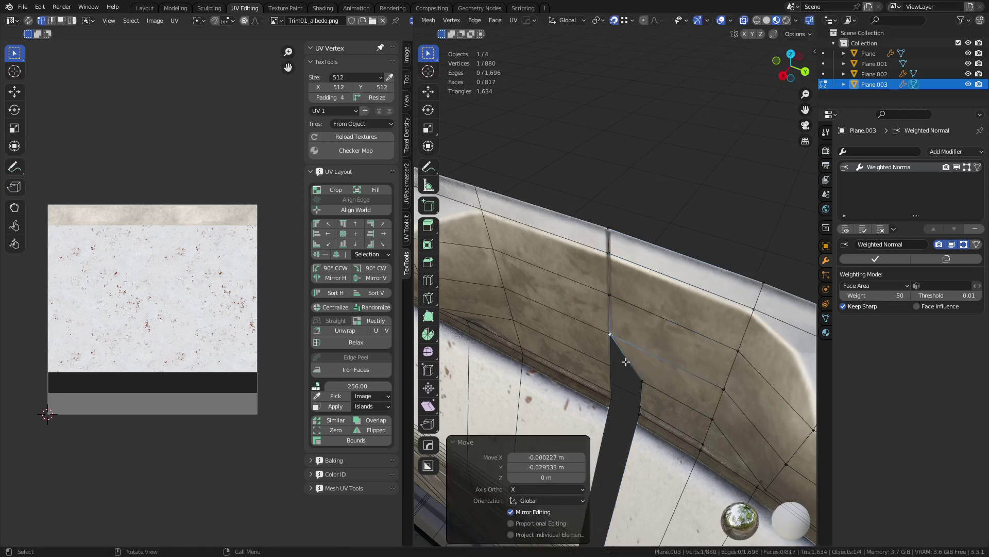
# Step: Snap the curved wall's next end vertices, down to the dark ledge above the white panel, onto the rotated wall's edge
pyautogui.scroll(3, 626, 358)
pyautogui.press('g')
pyautogui.click(609, 267)
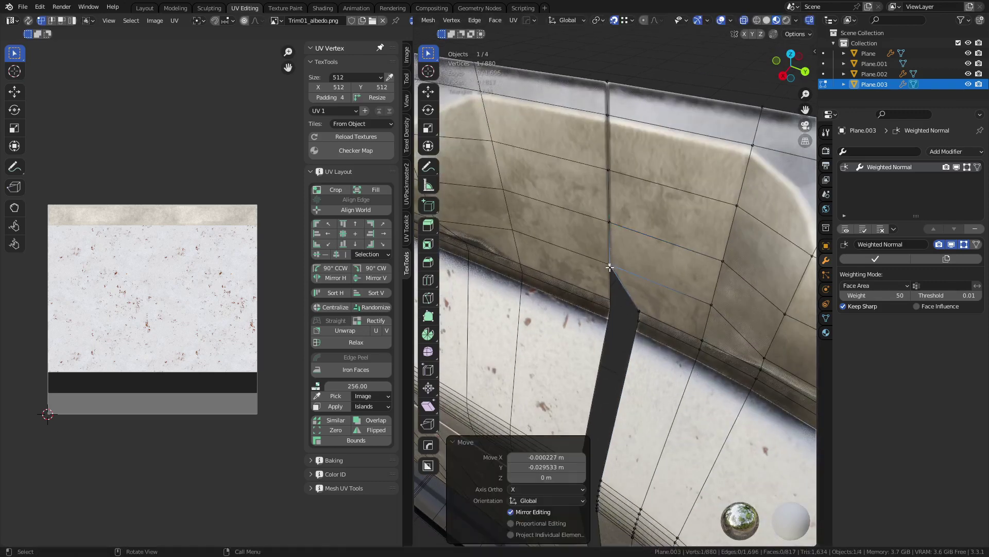
pyautogui.click(641, 310)
pyautogui.press('g')
pyautogui.click(612, 301)
pyautogui.click(638, 324)
pyautogui.press('g')
pyautogui.click(613, 316)
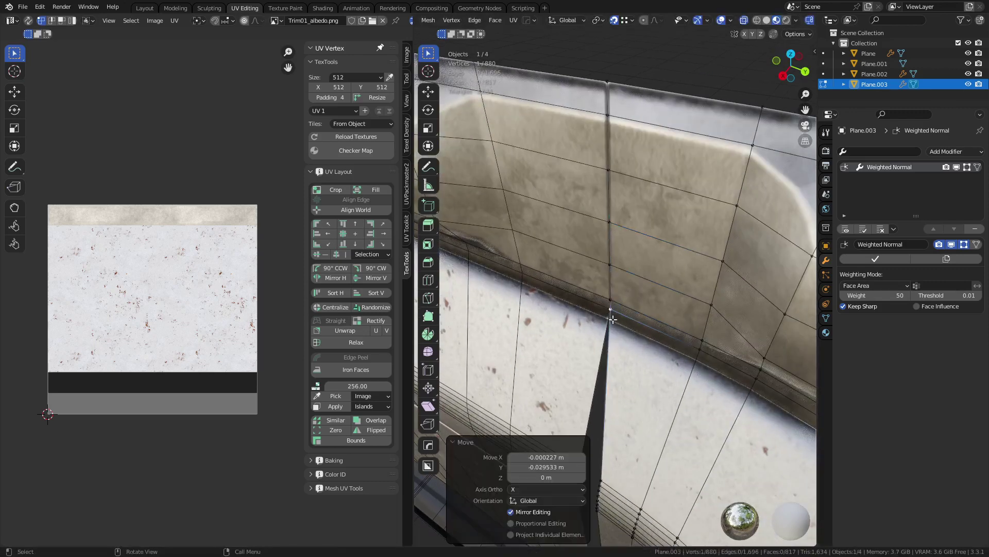
pyautogui.click(614, 326)
# Step: Snap the two uppermost end vertices of the bevel rows below the white panel onto the rotated wall, undoing the mismatched snap
pyautogui.moveTo(619, 339); pyautogui.dragTo(658, 283, button='middle')
pyautogui.keyDown('shift'); pyautogui.moveTo(709, 417); pyautogui.dragTo(657, 342, button='middle'); pyautogui.keyUp('shift')
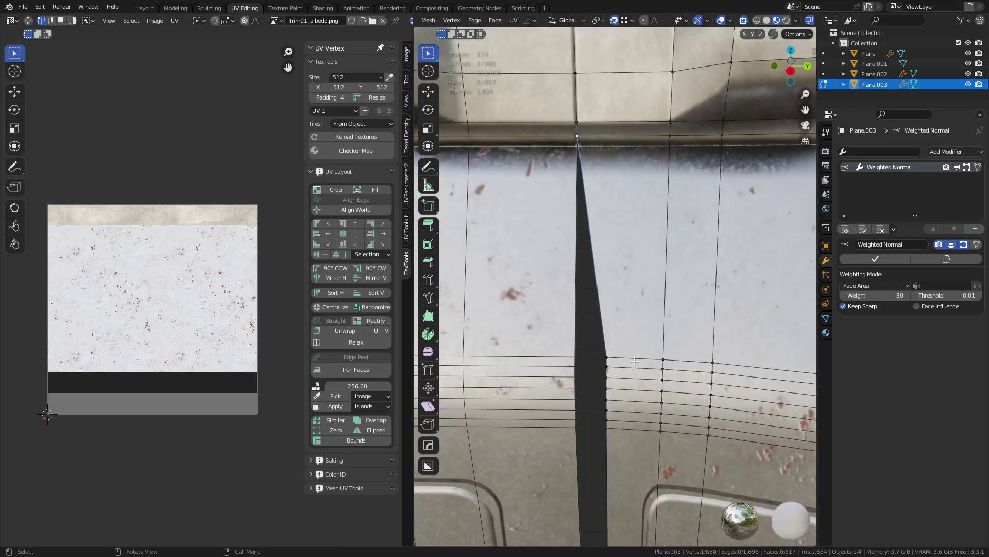
pyautogui.click(579, 357)
pyautogui.press('g')
pyautogui.click(579, 362)
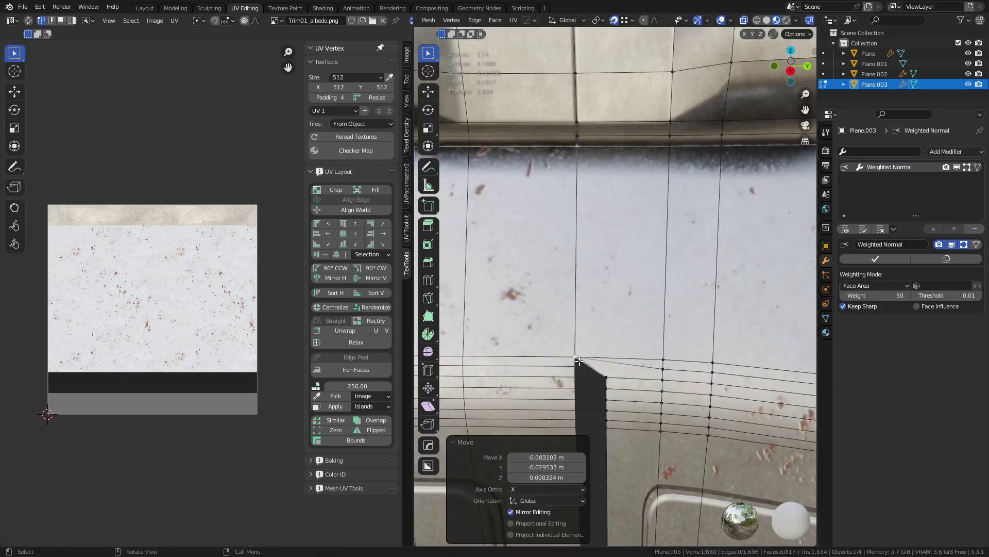
pyautogui.hotkey('ctrl', 'z')
pyautogui.keyDown('shift'); pyautogui.moveTo(608, 377); pyautogui.dragTo(606, 313, button='middle'); pyautogui.keyUp('shift')
pyautogui.scroll(5, 606, 313)
pyautogui.press('g')
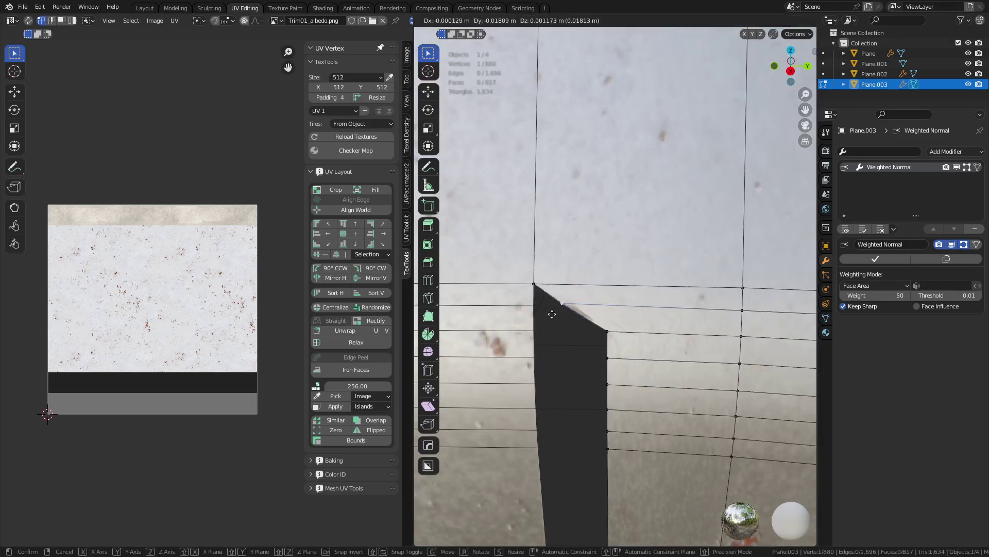
pyautogui.click(547, 324)
# Step: Snap the next four end vertices in the bevel rows below the white panel onto the rotated wall's matching vertices
pyautogui.click(606, 332)
pyautogui.press('g')
pyautogui.click(536, 333)
pyautogui.click(605, 359)
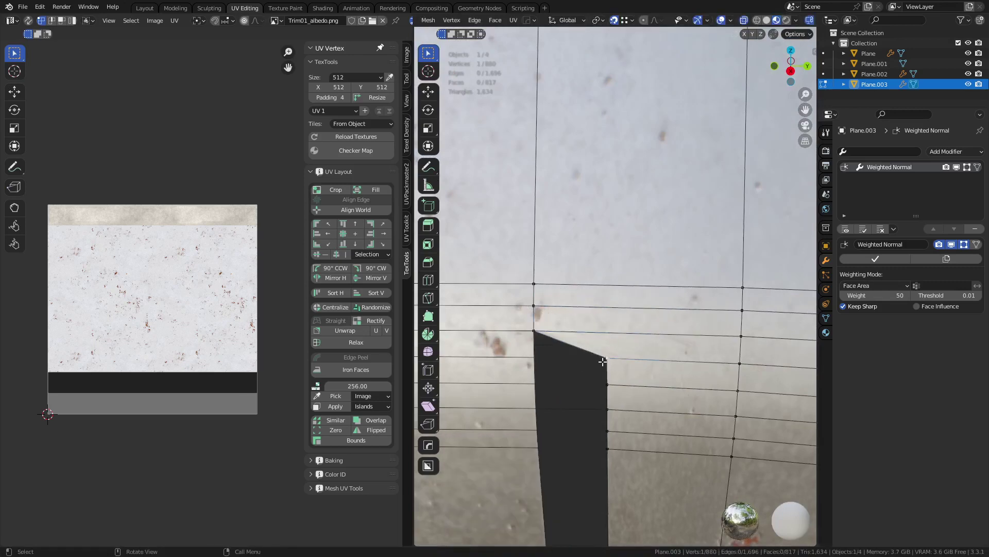
pyautogui.press('g')
pyautogui.click(535, 359)
pyautogui.press('g')
pyautogui.click(537, 389)
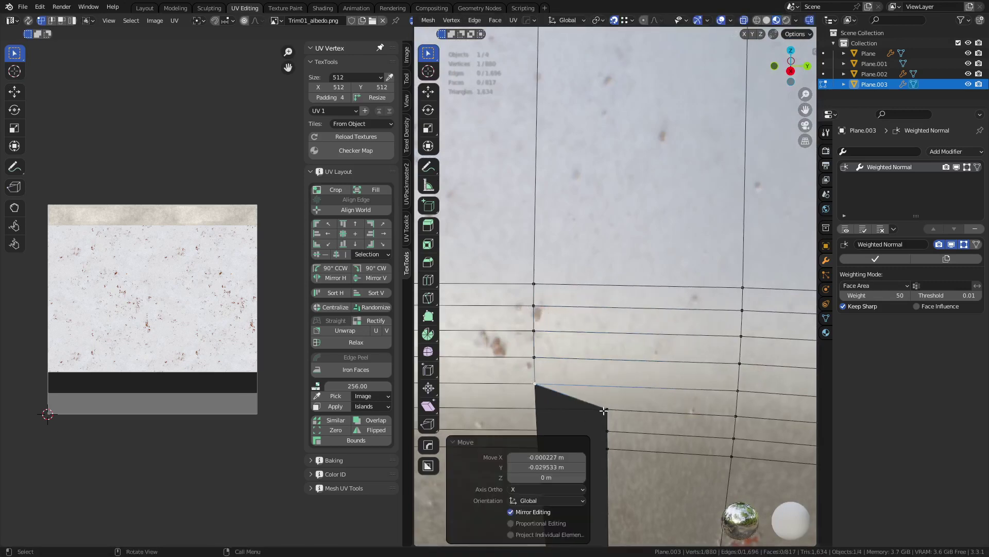
pyautogui.press('g')
pyautogui.click(539, 408)
# Step: Snap the last two end vertices of the bevel rows below the white panel onto the rotated wall
pyautogui.keyDown('shift'); pyautogui.moveTo(608, 445); pyautogui.dragTo(629, 235, button='middle'); pyautogui.keyUp('shift')
pyautogui.click(667, 240)
pyautogui.press('g')
pyautogui.click(601, 239)
pyautogui.click(666, 261)
pyautogui.press('g')
pyautogui.click(599, 258)
# Step: Snap the first two end vertices of the bevel rows beneath the recessed panels onto the rotated wall's edge
pyautogui.keyDown('shift'); pyautogui.moveTo(617, 290); pyautogui.dragTo(626, 241, button='middle'); pyautogui.keyUp('shift')
pyautogui.click(620, 257)
pyautogui.press('g')
pyautogui.click(603, 262)
pyautogui.click(618, 270)
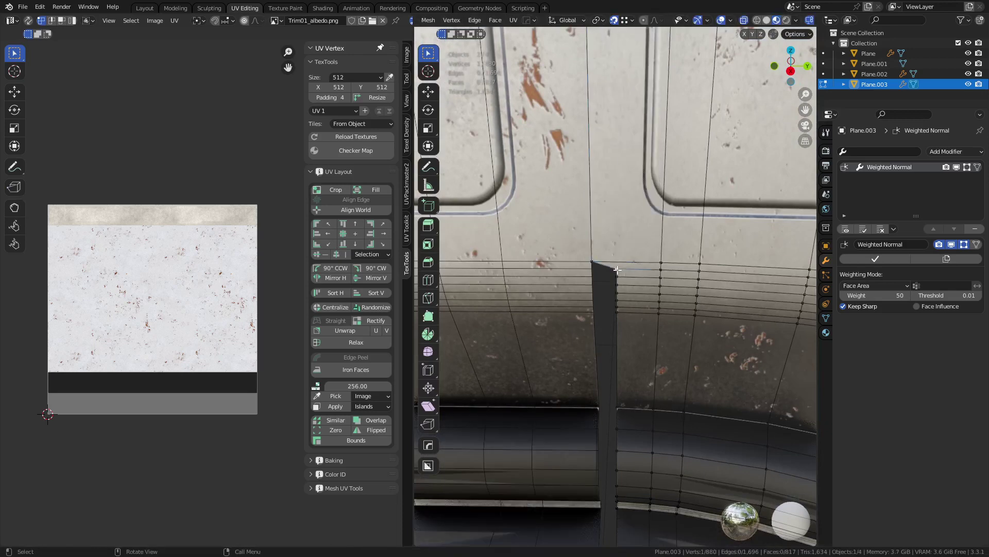
pyautogui.press('g')
pyautogui.click(600, 268)
# Step: Try to move the remaining six end vertices of the lower bevel rows together onto the rotated wall
pyautogui.scroll(4, 618, 276)
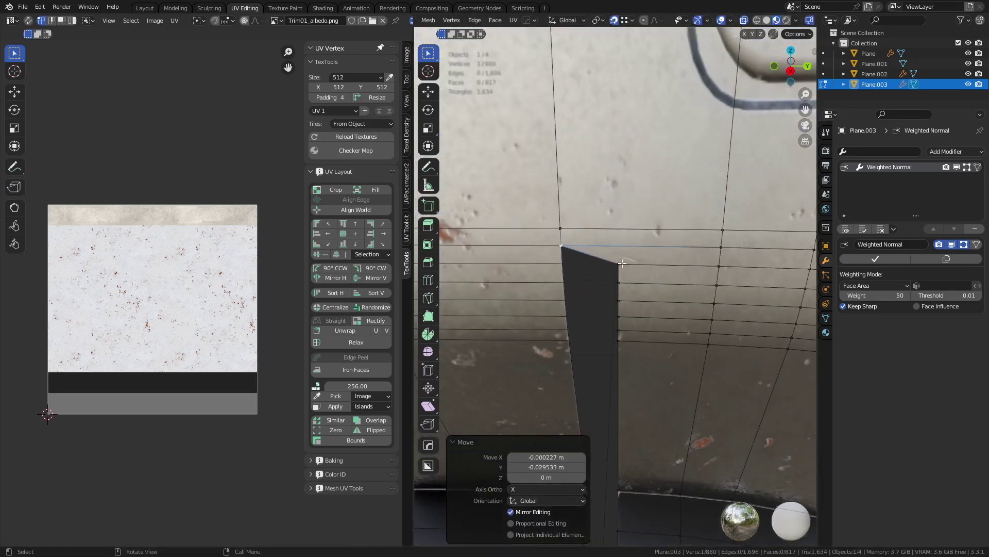
pyautogui.click(622, 264)
pyautogui.keyDown('ctrl'); pyautogui.click(618, 342); pyautogui.keyUp('ctrl')
pyautogui.press('g')
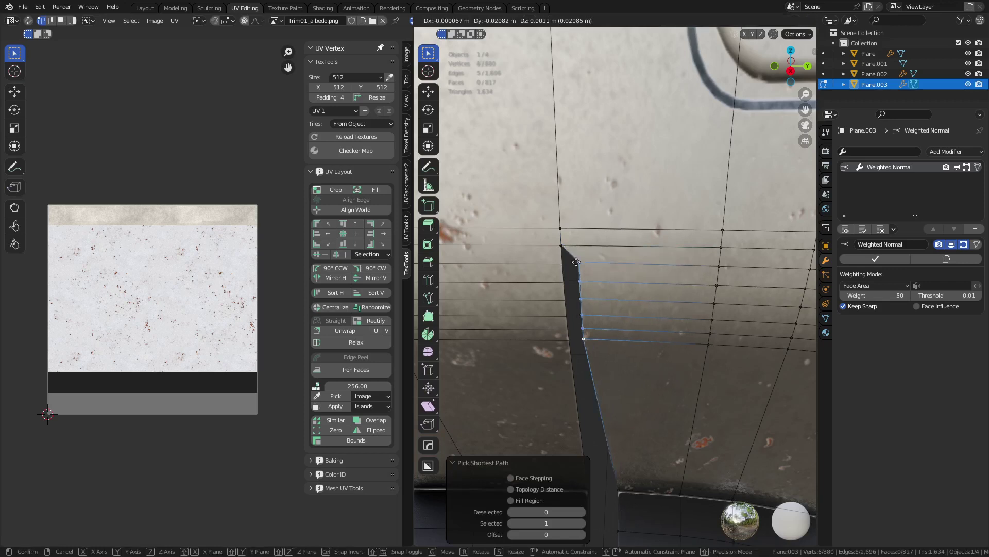
pyautogui.click(562, 263)
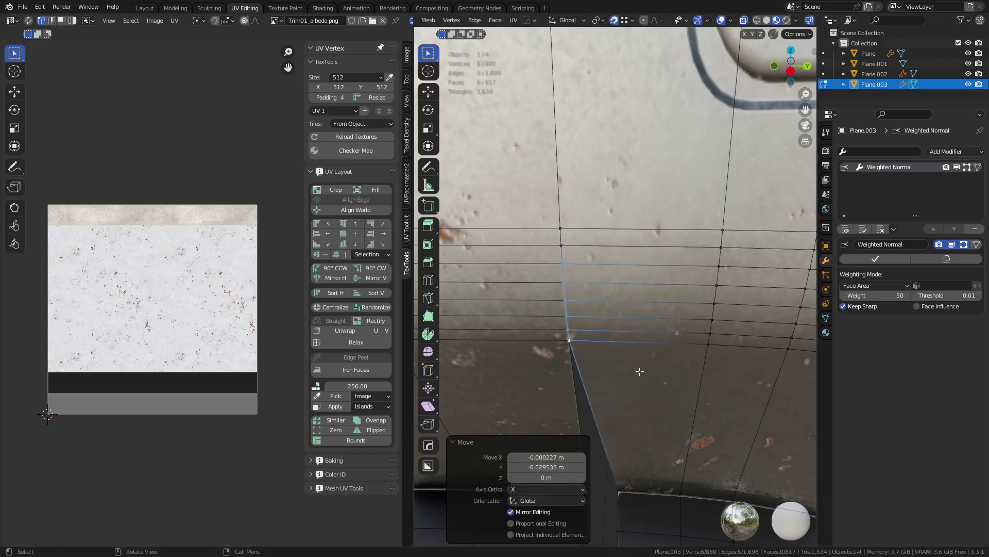
pyautogui.moveTo(640, 371); pyautogui.dragTo(625, 335, button='middle')
pyautogui.press('g')
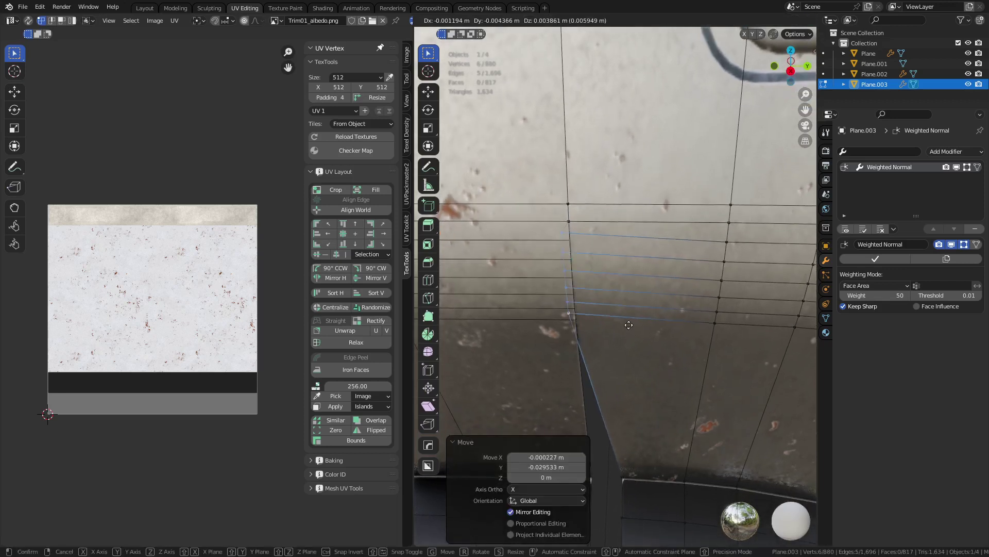
pyautogui.click(649, 326)
# Step: Snap the upper three of the six remaining lower bevel end vertices individually onto the rotated wall's matching vertices
pyautogui.click(592, 241)
pyautogui.press('g')
pyautogui.click(573, 240)
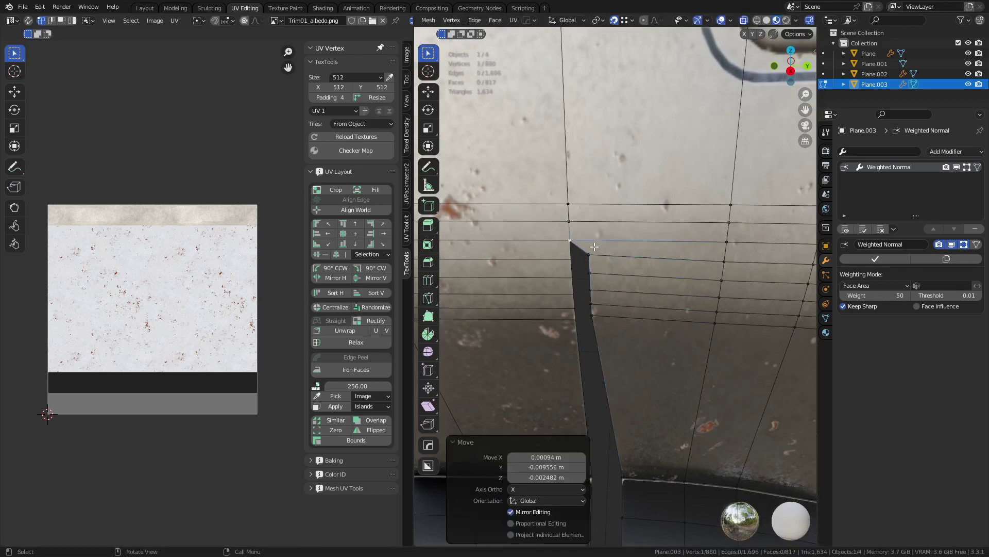
pyautogui.click(595, 249)
pyautogui.press('g')
pyautogui.click(572, 259)
pyautogui.click(588, 271)
pyautogui.press('g')
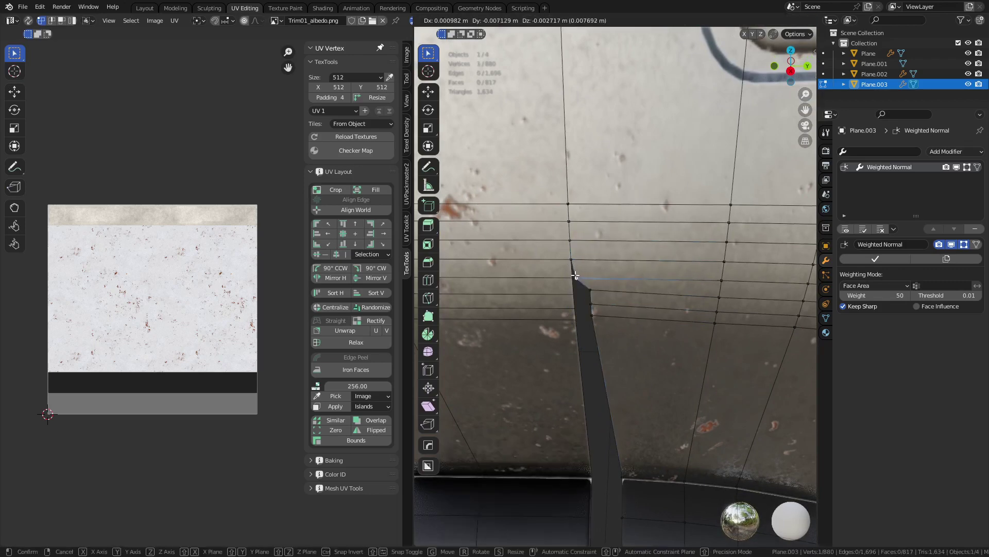
pyautogui.click(576, 276)
pyautogui.press('g')
pyautogui.click(573, 277)
# Step: Snap the last three end vertices of the lower bevel rows individually onto the rotated wall
pyautogui.click(590, 291)
pyautogui.press('g')
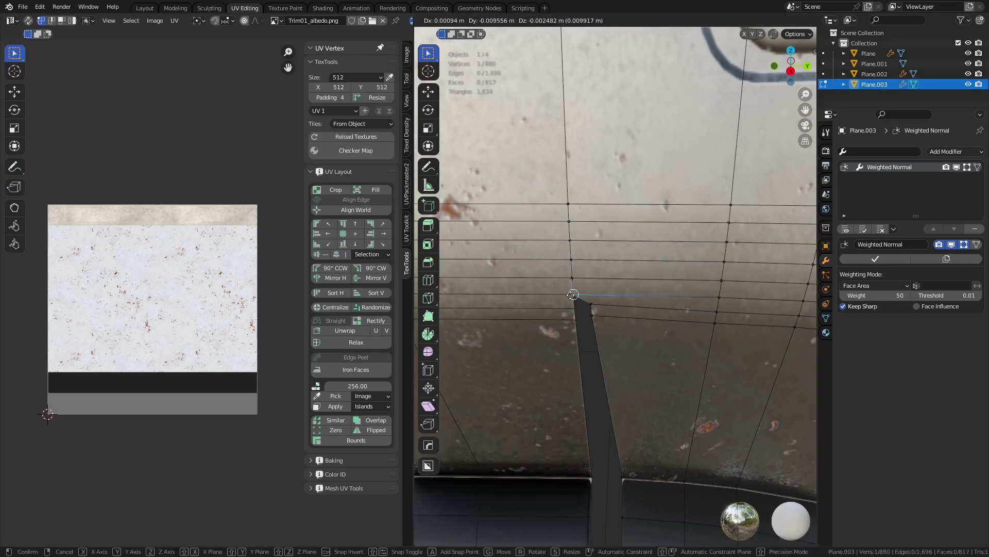
pyautogui.click(574, 294)
pyautogui.click(593, 306)
pyautogui.press('g')
pyautogui.click(575, 308)
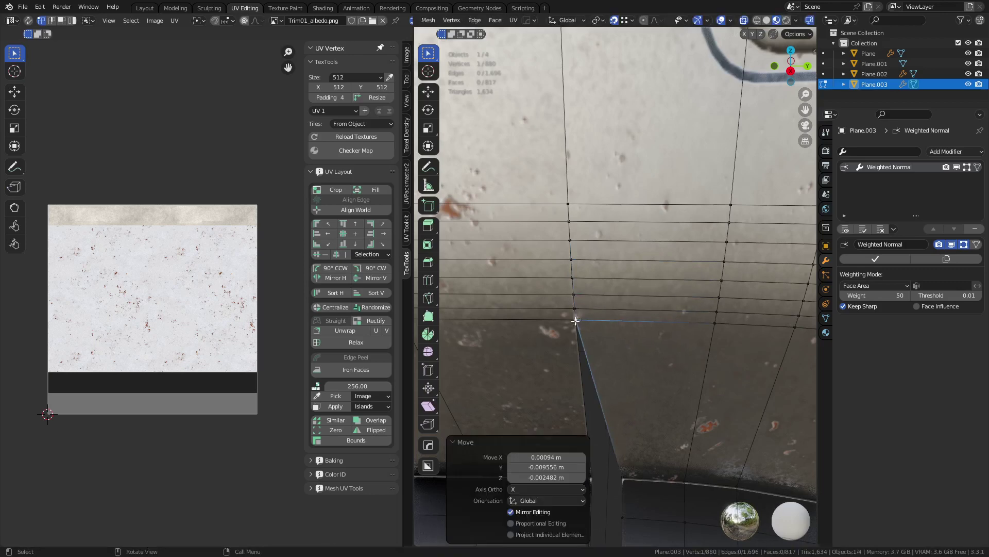
# Step: Snap the end vertices in the upper rows of the dark curved band onto the rotated wall's matching vertices
pyautogui.moveTo(574, 316); pyautogui.dragTo(633, 168, button='middle')
pyautogui.scroll(8, 636, 442)
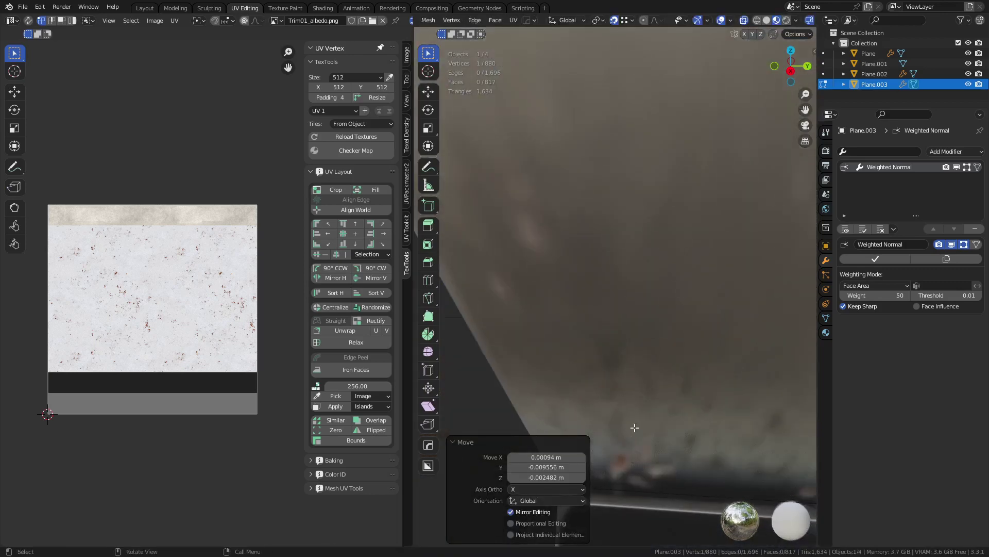
pyautogui.scroll(-6, 634, 426)
pyautogui.keyDown('shift'); pyautogui.moveTo(636, 413); pyautogui.dragTo(640, 316, button='middle'); pyautogui.keyUp('shift')
pyautogui.press('g')
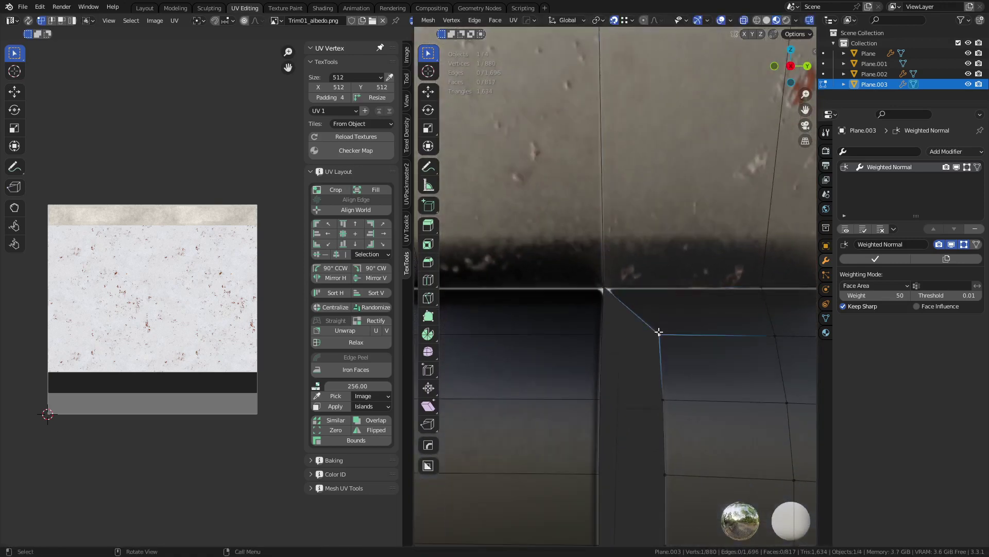
pyautogui.click(599, 335)
pyautogui.moveTo(651, 406); pyautogui.dragTo(657, 220, button='middle')
pyautogui.click(657, 221)
pyautogui.press('g')
pyautogui.click(615, 223)
# Step: Snap the dark band's remaining end vertices, down to the light strip's upper edge, onto the rotated wall
pyautogui.click(676, 299)
pyautogui.press('g')
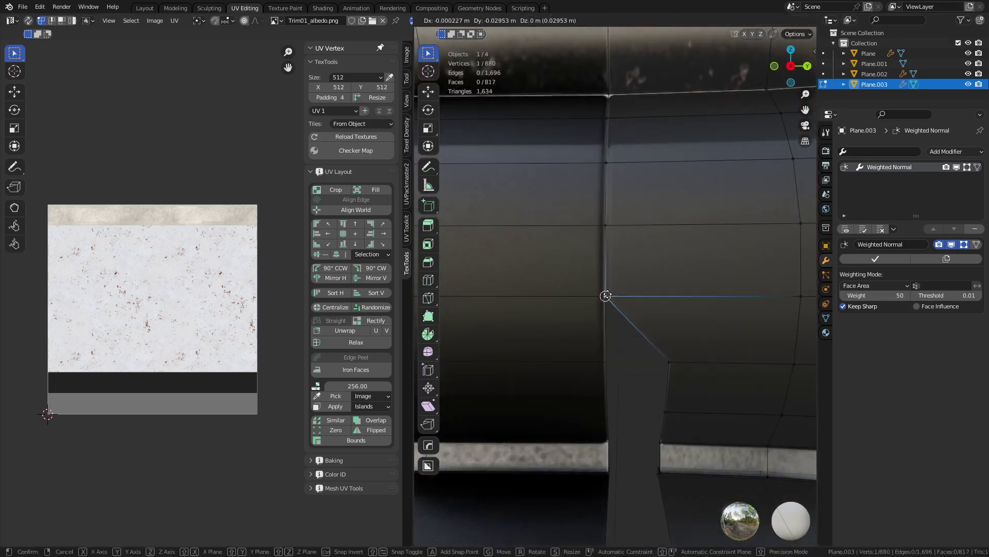
pyautogui.click(605, 294)
pyautogui.press('g')
pyautogui.click(671, 473)
pyautogui.press('g')
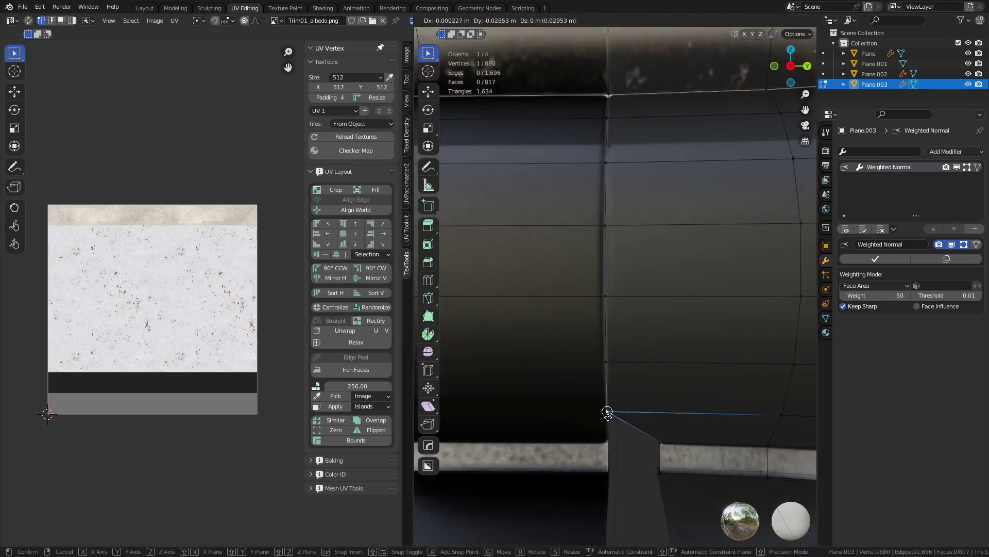
pyautogui.click(632, 441)
pyautogui.moveTo(633, 442); pyautogui.dragTo(666, 308, button='middle')
pyautogui.press('g')
pyautogui.click(596, 322)
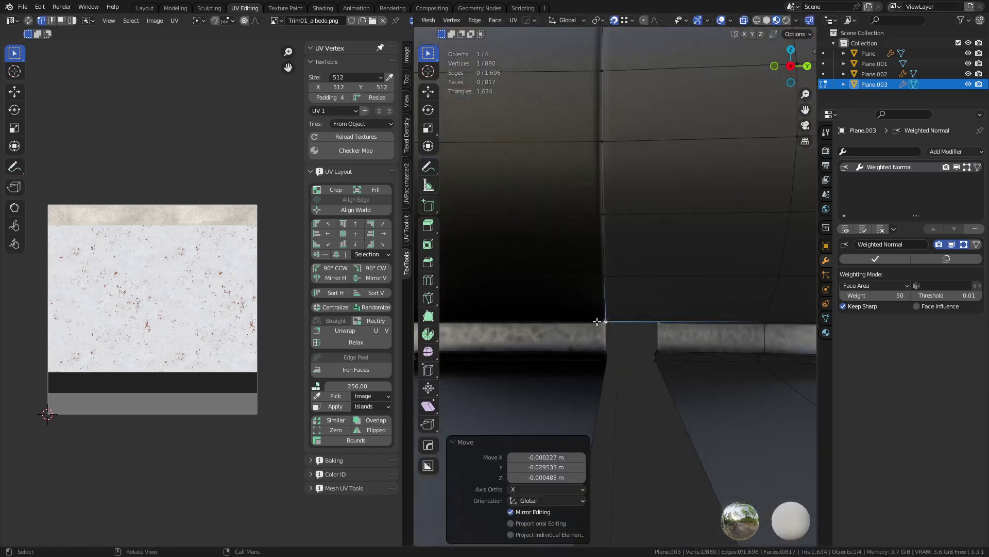
# Step: Snap the two end vertices of the dark base just below the light strip onto the rotated wall's corners
pyautogui.press('g')
pyautogui.scroll(1, 698, 388)
pyautogui.moveTo(699, 388)
pyautogui.mouseDown(button='middle')
pyautogui.moveTo(680, 340)
pyautogui.moveTo(720, 425)
pyautogui.moveTo(690, 384)
pyautogui.mouseUp(button='middle')
pyautogui.scroll(1, 690, 384)
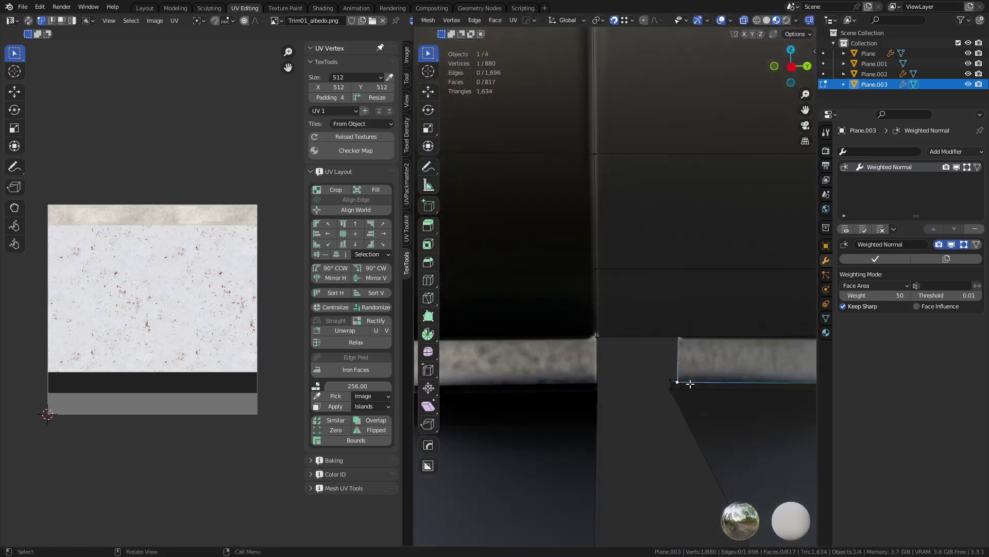
pyautogui.moveTo(641, 413); pyautogui.dragTo(689, 411, button='middle')
pyautogui.press('g')
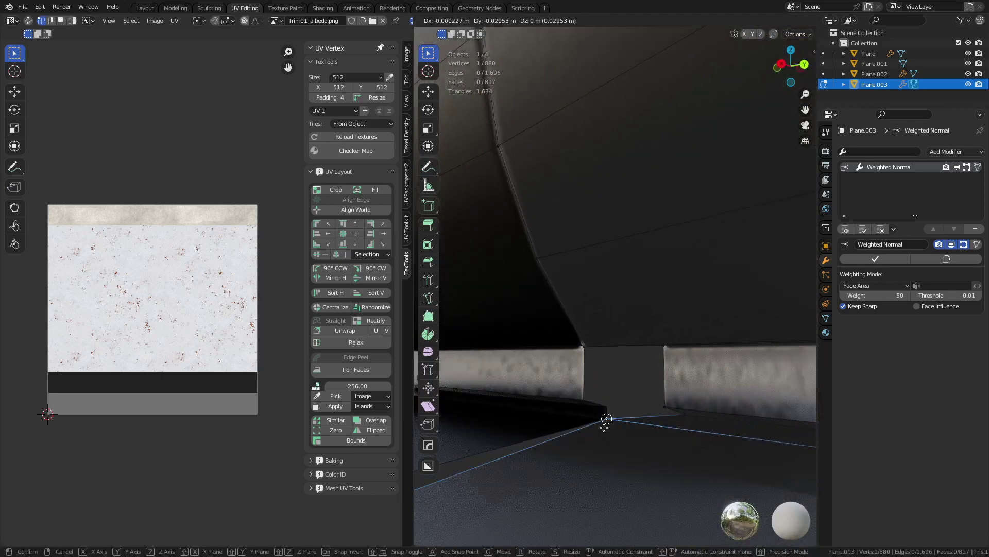
pyautogui.click(608, 419)
pyautogui.press('g')
pyautogui.click(604, 407)
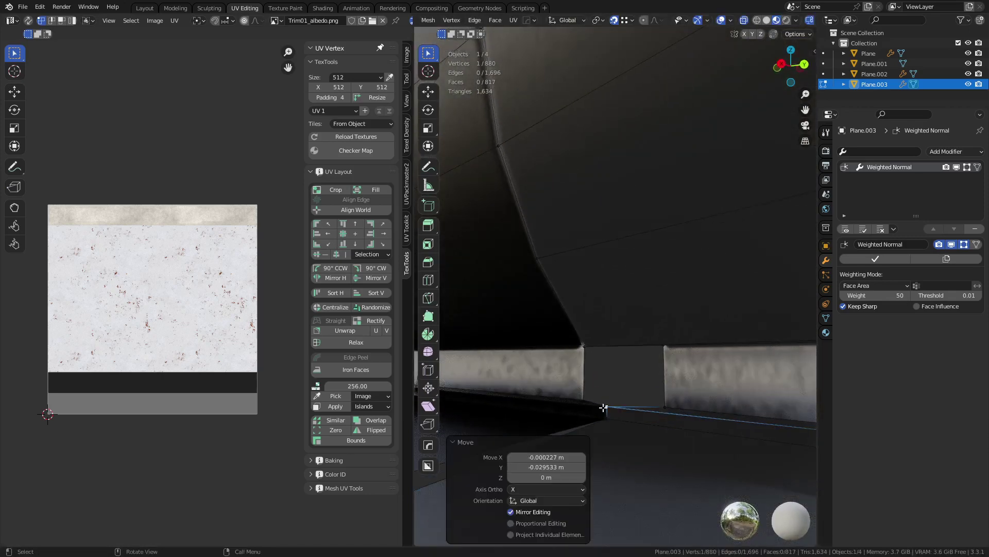
# Step: Snap the light strip's lower and upper end vertices onto the rotated wall's strip
pyautogui.click(665, 405)
pyautogui.press('g')
pyautogui.click(585, 398)
pyautogui.click(652, 345)
pyautogui.press('g')
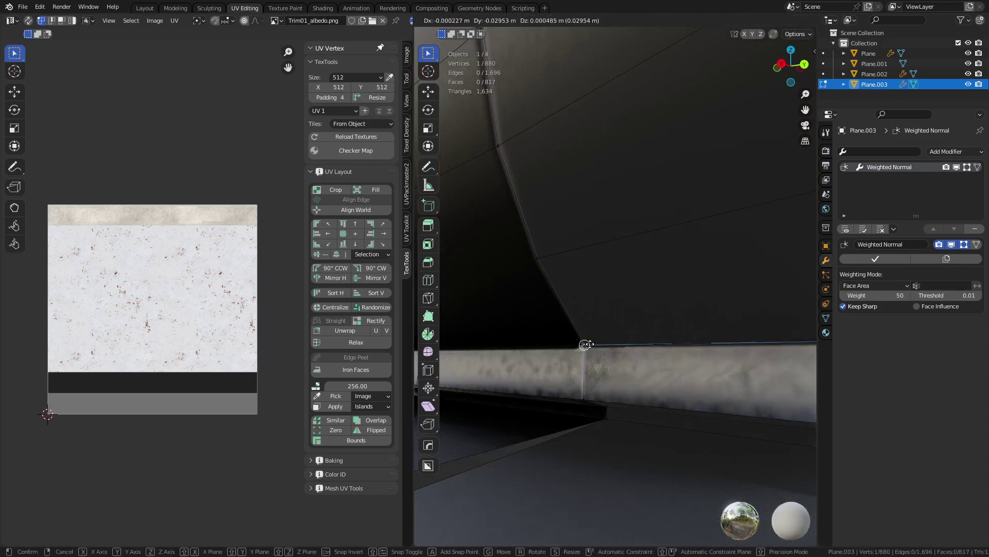
pyautogui.click(586, 344)
# Step: Correct the light strip's upper end vertex by snapping it -0.000485 m along Z onto the neighbouring strip corner
pyautogui.moveTo(597, 366); pyautogui.dragTo(668, 380, button='middle')
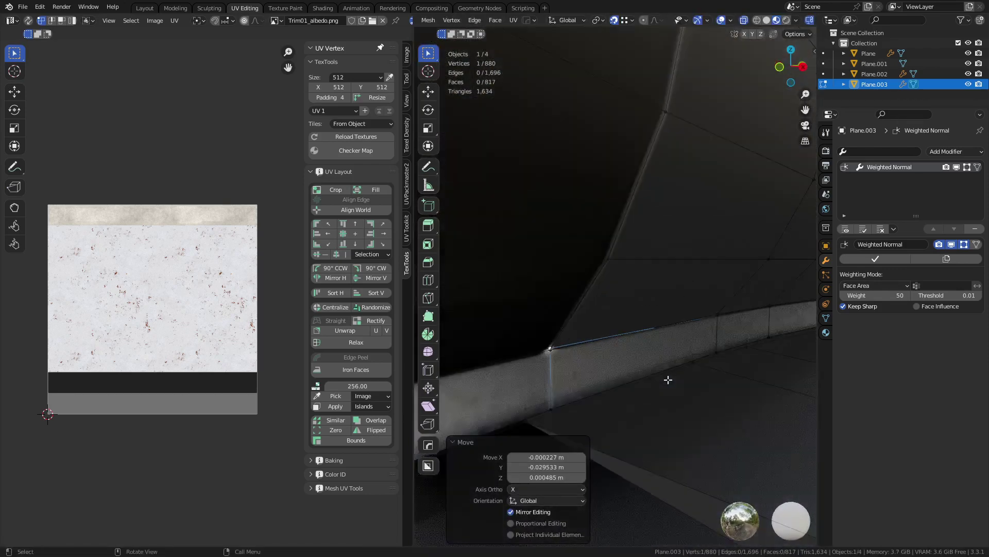
pyautogui.scroll(3, 669, 380)
pyautogui.press('g')
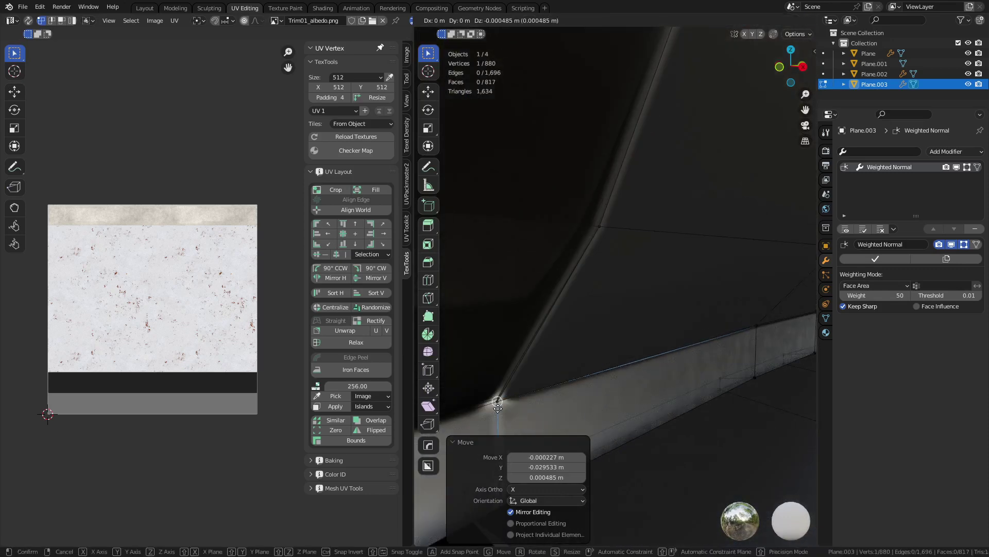
pyautogui.click(498, 405)
pyautogui.press('KP_Decimal')
pyautogui.keyDown('alt'); pyautogui.middleClick(637, 303); pyautogui.keyUp('alt')
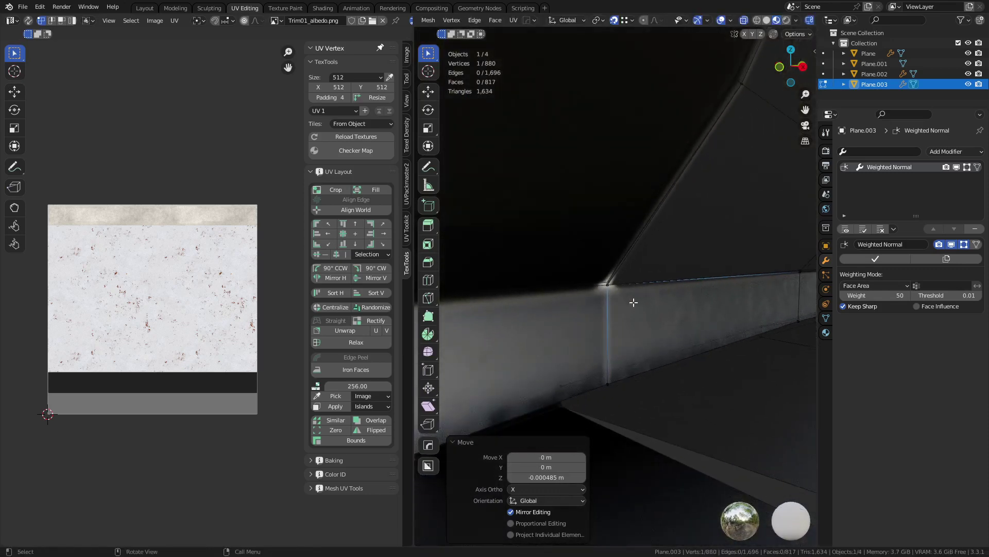
# Step: Separate the crowded vertices at the light strip's upper end and snap both onto the neighbouring wall's matching corners
pyautogui.scroll(9, 634, 302)
pyautogui.scroll(-4, 630, 322)
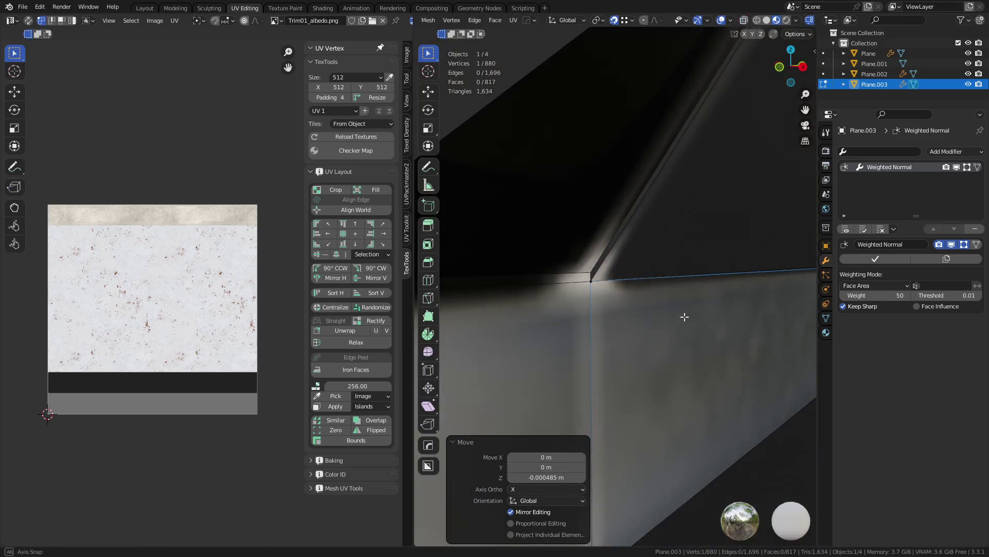
pyautogui.moveTo(685, 317); pyautogui.dragTo(651, 311, button='middle')
pyautogui.press('g')
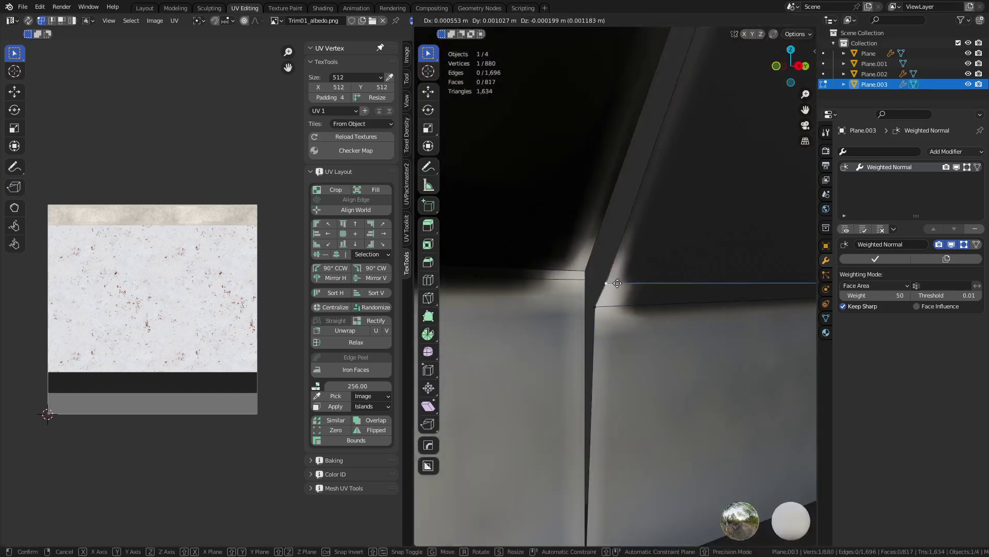
pyautogui.click(620, 276)
pyautogui.press('g')
pyautogui.click(591, 271)
pyautogui.click(595, 307)
pyautogui.press('g')
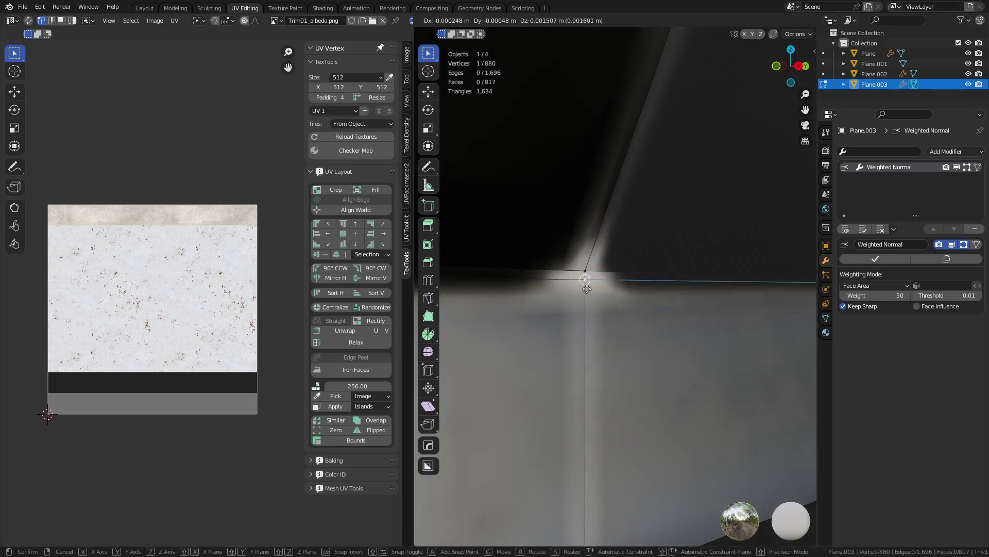
pyautogui.click(583, 283)
# Step: Snap the end vertex on the dark ledge's outer edge, below the light strip, onto the neighbouring wall's corner
pyautogui.moveTo(583, 282); pyautogui.dragTo(671, 324, button='middle')
pyautogui.scroll(3, 651, 324)
pyautogui.click(671, 325)
pyautogui.press('g')
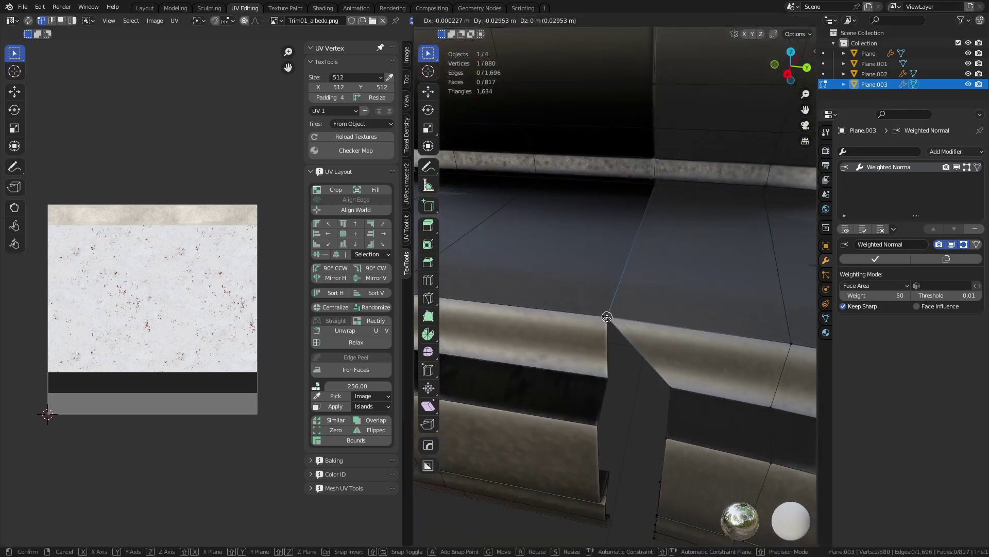
pyautogui.click(609, 317)
# Step: Snap the lower end vertex of the beige moulding and the upper one of the panel beneath it onto the neighbouring wall
pyautogui.keyDown('shift'); pyautogui.moveTo(724, 490); pyautogui.dragTo(680, 219, button='middle'); pyautogui.keyUp('shift')
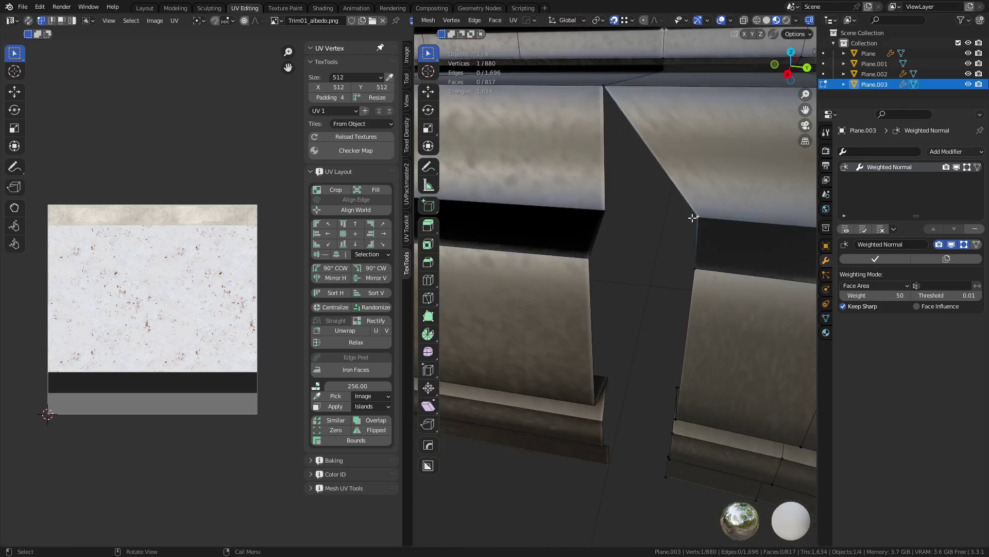
pyautogui.press('g')
pyautogui.click(613, 206)
pyautogui.click(695, 268)
pyautogui.press('g')
pyautogui.click(590, 259)
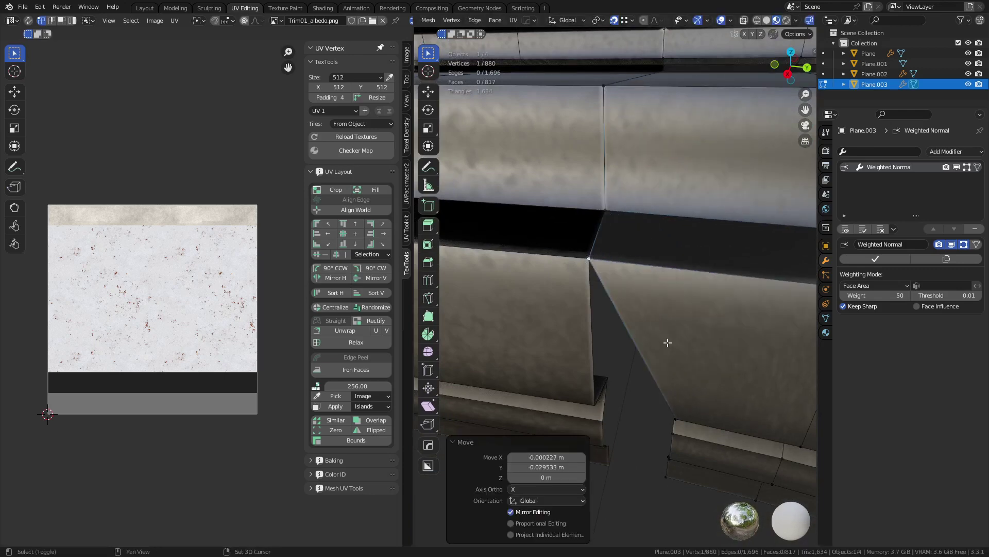
# Step: Snap the beige panel's lower end vertex and the upper base moulding's end vertices onto the neighbouring wall
pyautogui.keyDown('shift'); pyautogui.moveTo(675, 393); pyautogui.dragTo(666, 293, button='middle'); pyautogui.keyUp('shift')
pyautogui.moveTo(667, 356); pyautogui.dragTo(702, 224, button='middle')
pyautogui.press('g')
pyautogui.click(643, 301)
pyautogui.scroll(5, 624, 292)
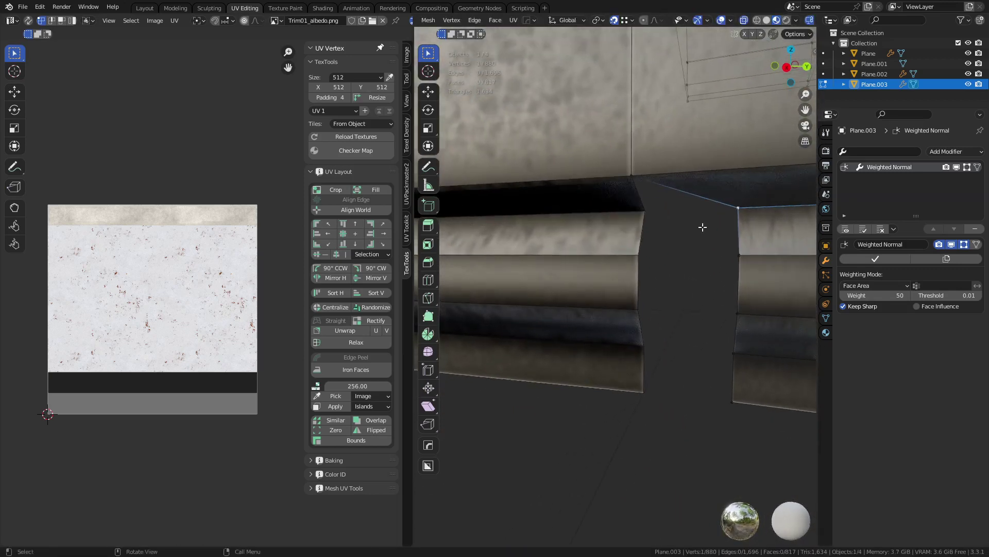
pyautogui.press('g')
pyautogui.click(639, 254)
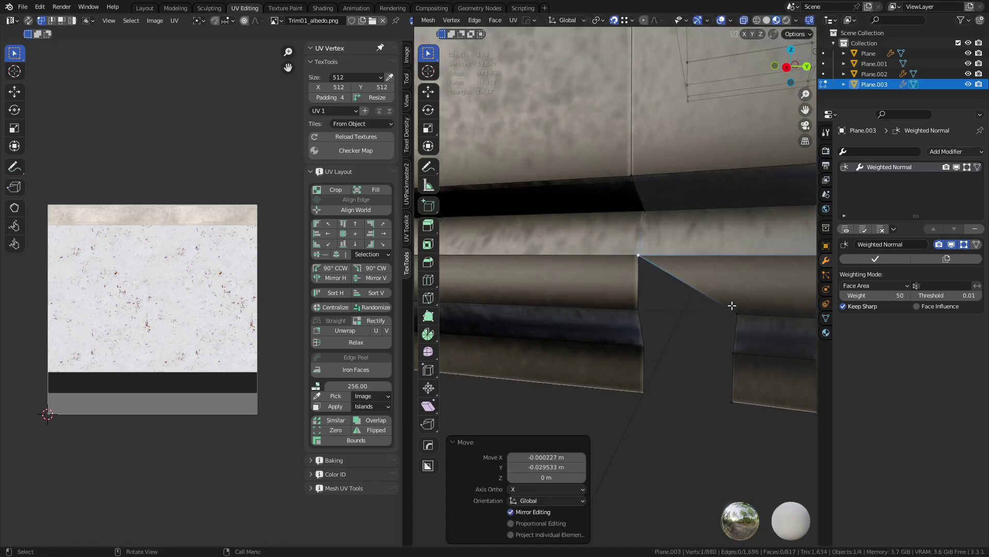
# Step: Snap the remaining end vertices of the base moulding, down to its bottom edge, onto the neighbouring wall's corners
pyautogui.moveTo(716, 347); pyautogui.dragTo(650, 316, button='middle')
pyautogui.click(652, 316)
pyautogui.press('g')
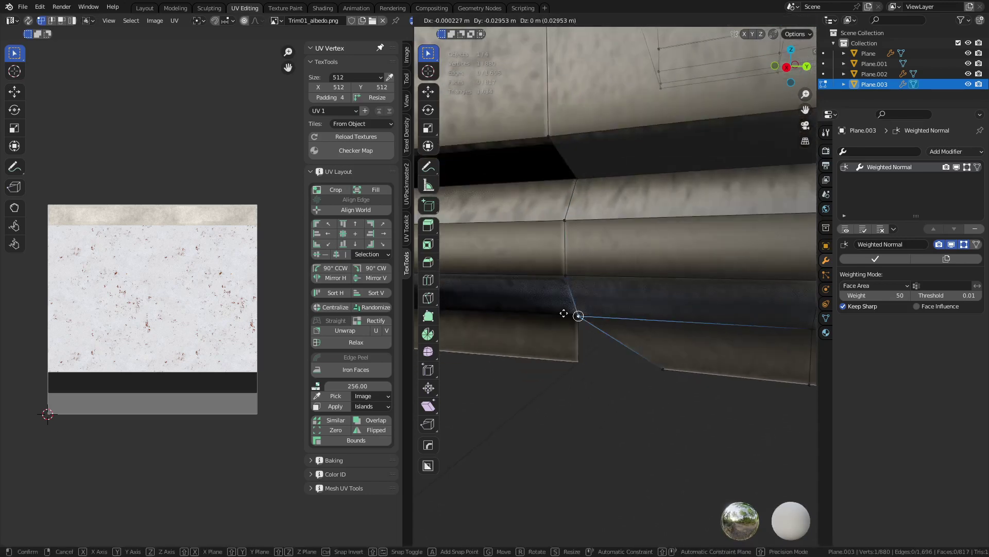
pyautogui.click(574, 314)
pyautogui.hotkey('ctrl', 'z')
pyautogui.scroll(2, 752, 343)
pyautogui.moveTo(751, 343); pyautogui.dragTo(658, 310, button='middle')
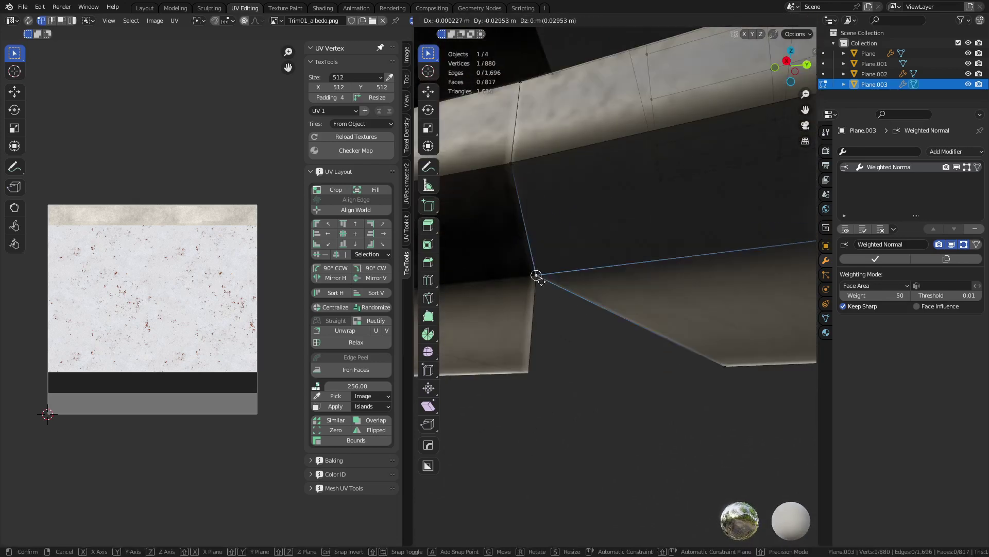
pyautogui.click(536, 277)
pyautogui.click(697, 362)
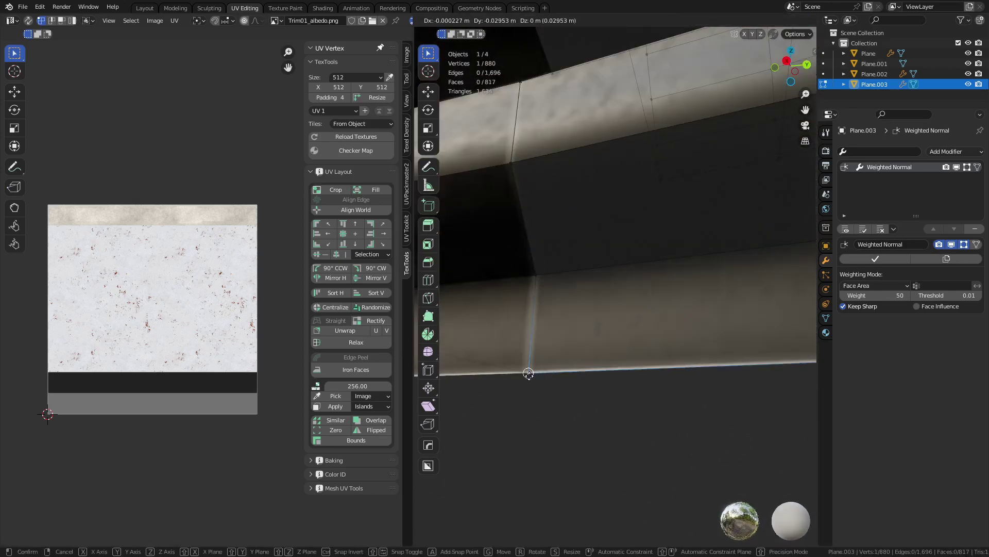
pyautogui.click(528, 373)
# Step: Return the curved corner piece to Object Mode and deselect it
pyautogui.scroll(-6, 654, 343)
pyautogui.click(720, 373)
pyautogui.keyDown('shift'); pyautogui.moveTo(773, 41); pyautogui.dragTo(703, 316, button='middle'); pyautogui.keyUp('shift')
pyautogui.hotkey('ctrl', 'Tab')
pyautogui.click(650, 317)
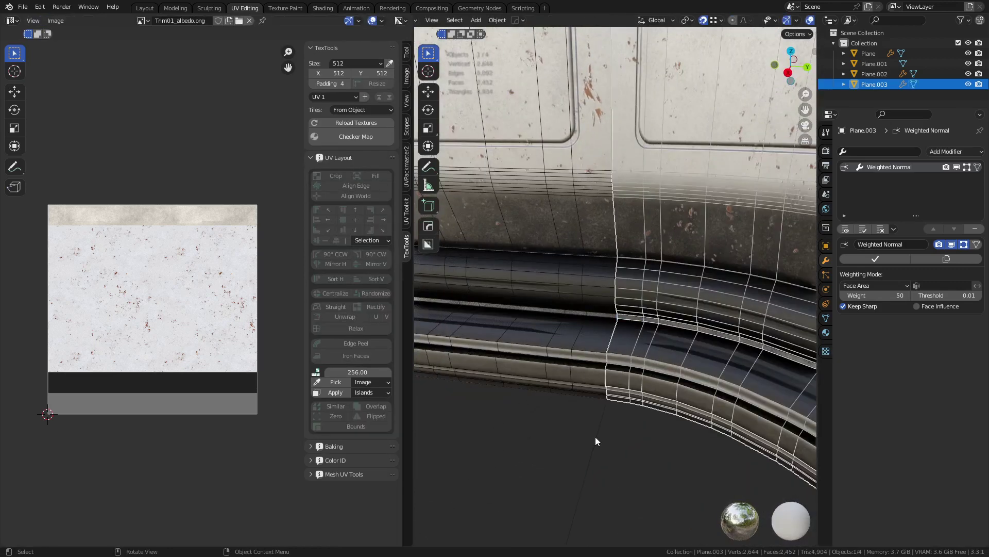
pyautogui.click(588, 427)
# Step: Examine how the curved corner joins both straight walls and fits the grid around the floor tile, including from above
pyautogui.moveTo(589, 428); pyautogui.dragTo(620, 380, button='middle')
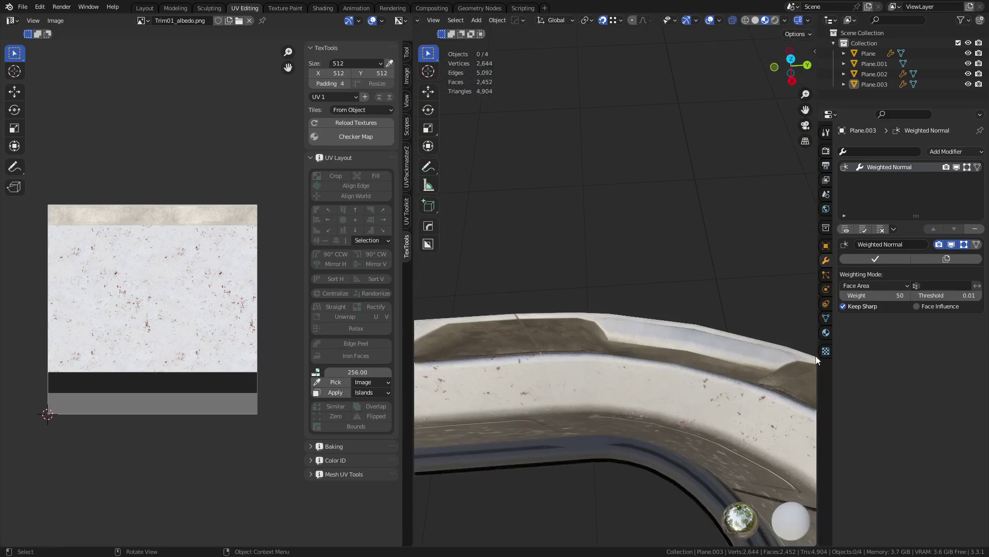
pyautogui.moveTo(816, 359); pyautogui.dragTo(501, 364, button='middle')
pyautogui.click(620, 363)
pyautogui.scroll(-3, 620, 363)
pyautogui.keyDown('shift'); pyautogui.moveTo(663, 351); pyautogui.dragTo(699, 338, button='middle'); pyautogui.keyUp('shift')
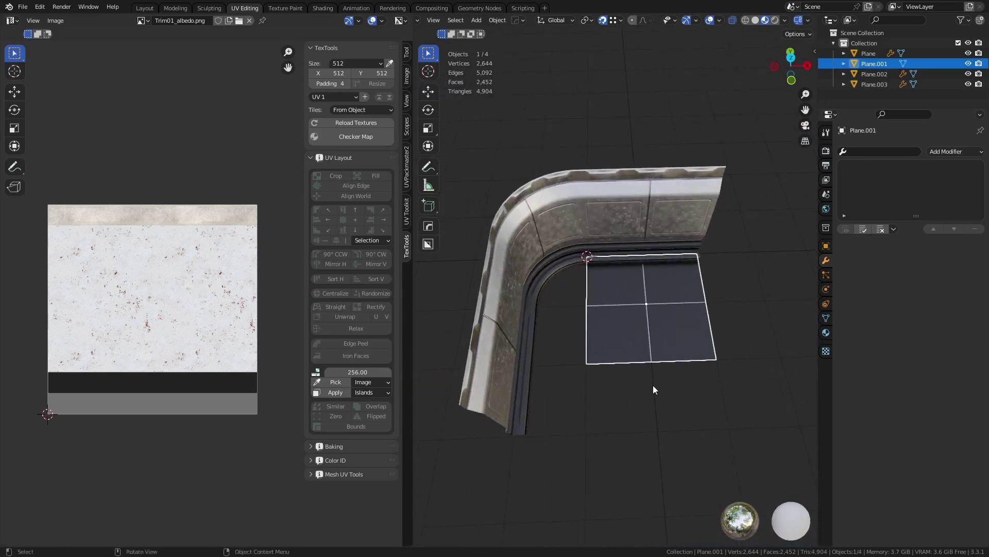
pyautogui.click(545, 274)
pyautogui.press('KP_7')
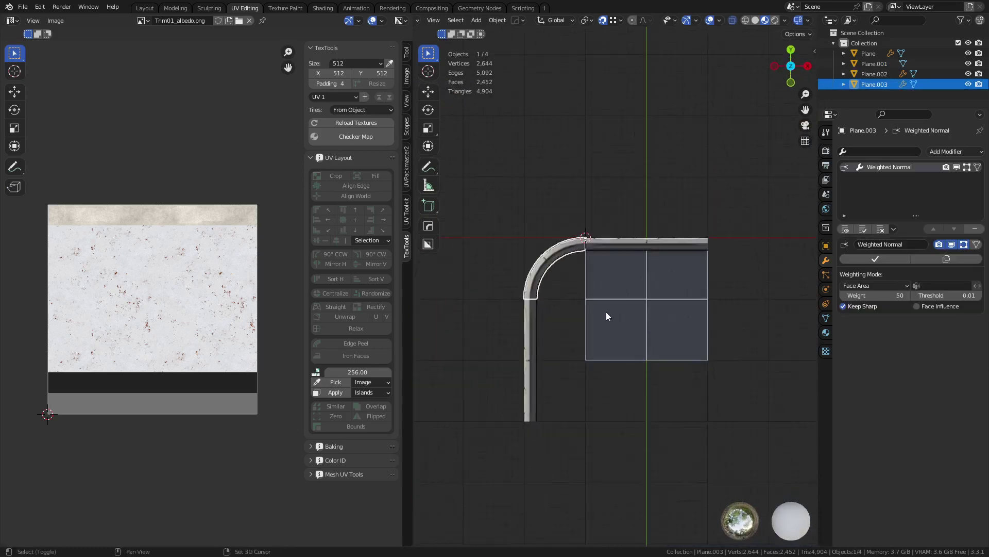
pyautogui.scroll(2, 583, 291)
pyautogui.press('g')
pyautogui.click(601, 304)
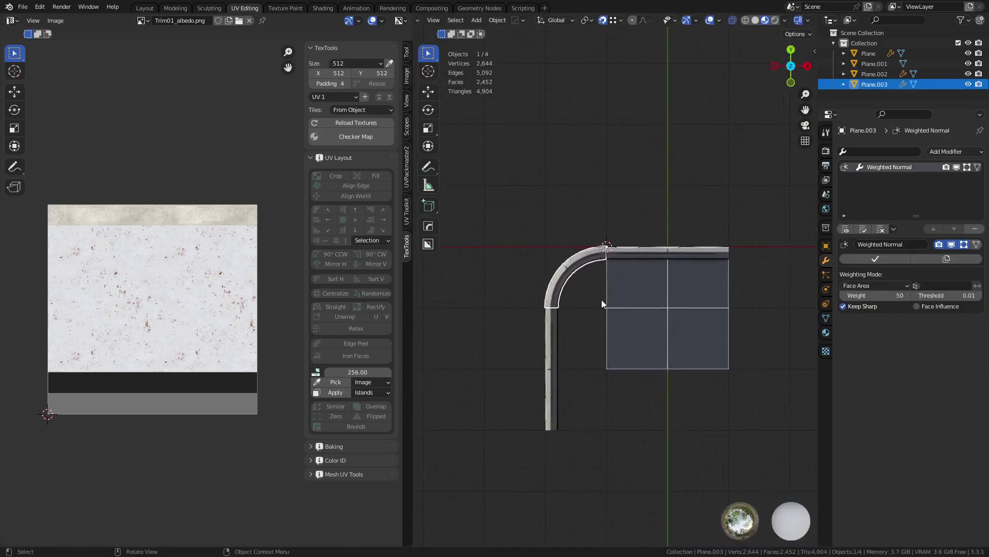
pyautogui.click(484, 353)
pyautogui.click(555, 291)
pyautogui.click(636, 252)
pyautogui.click(562, 288)
# Step: Duplicate the rotated straight wall in place
pyautogui.click(546, 363)
pyautogui.keyDown('shift'); pyautogui.moveTo(584, 449); pyautogui.dragTo(600, 359, button='middle'); pyautogui.keyUp('shift')
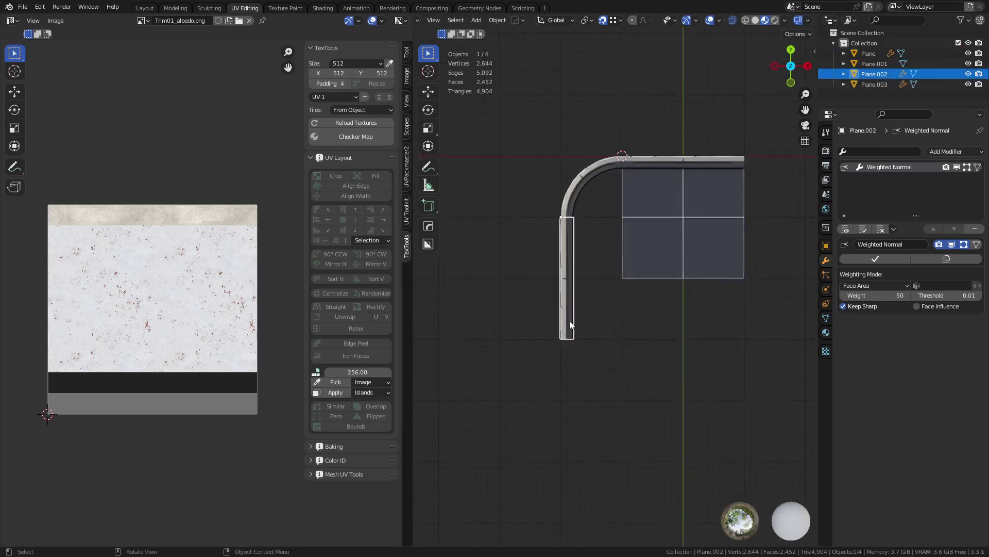
pyautogui.hotkey('shift', 'd')
pyautogui.press('x')
pyautogui.press('y')
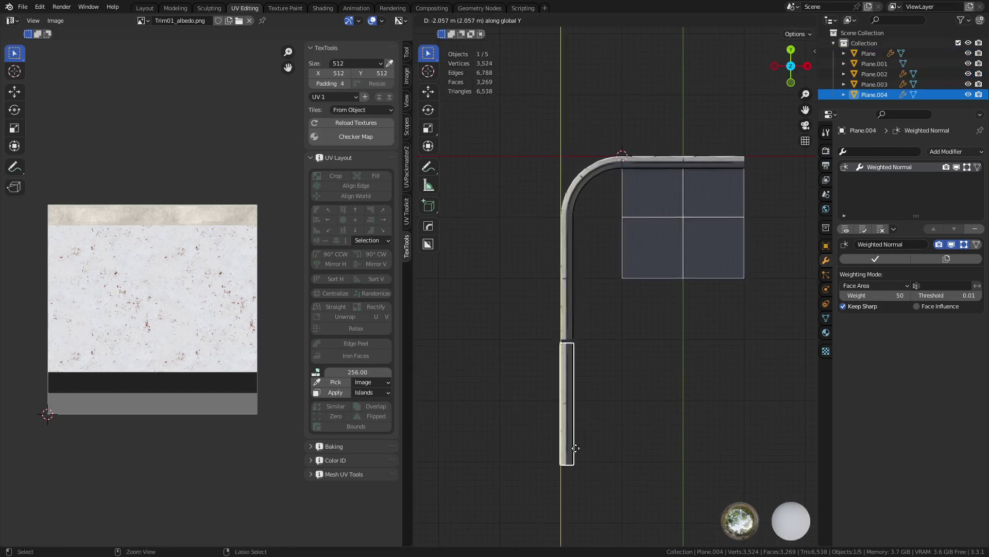
pyautogui.press('Escape')
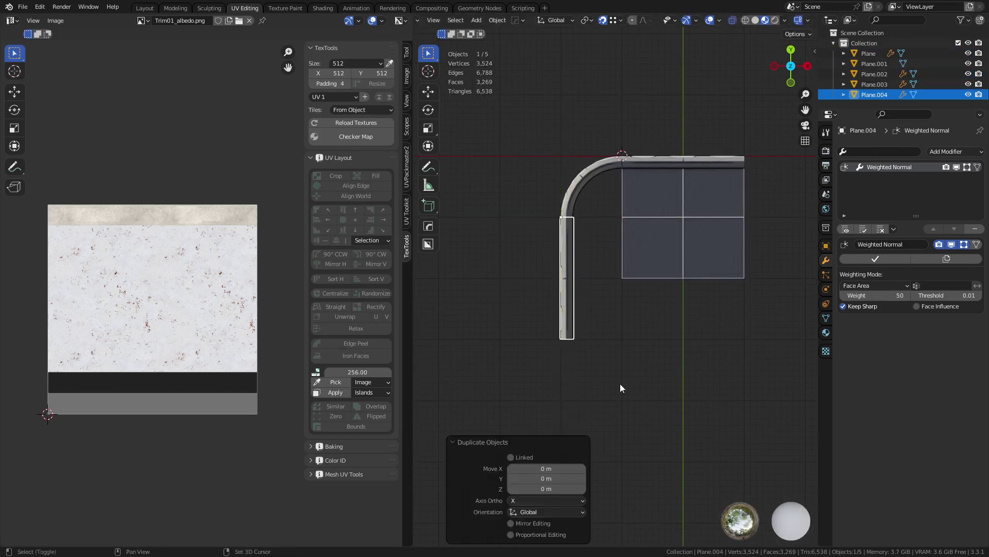
pyautogui.keyDown('shift'); pyautogui.moveTo(620, 383); pyautogui.dragTo(633, 268, button='middle'); pyautogui.keyUp('shift')
# Step: Move the duplicated wall -2 m along Y with absolute grid snapping, and select its entire mesh in Edit Mode
pyautogui.hotkey('shift', 'Tab')
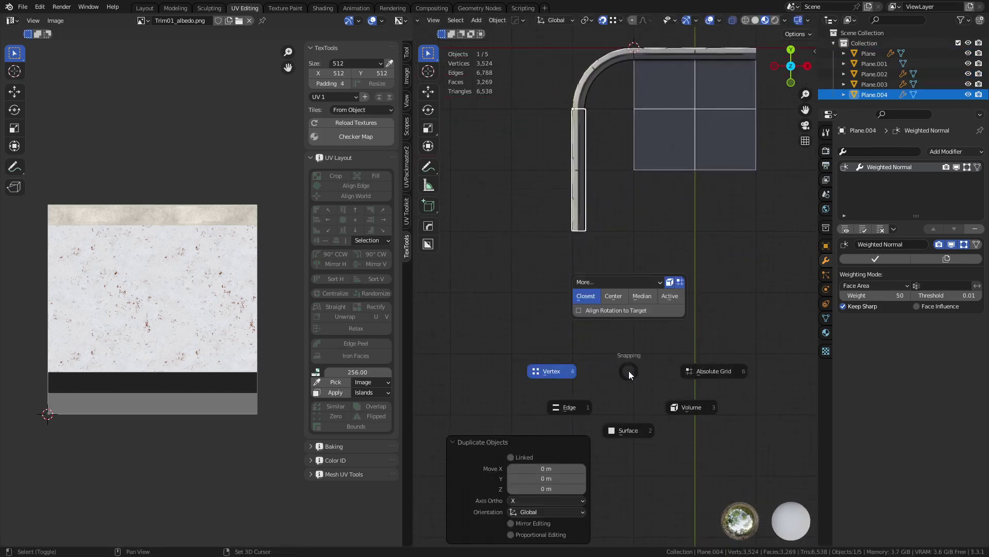
pyautogui.click(686, 377)
pyautogui.press('g')
pyautogui.press('y')
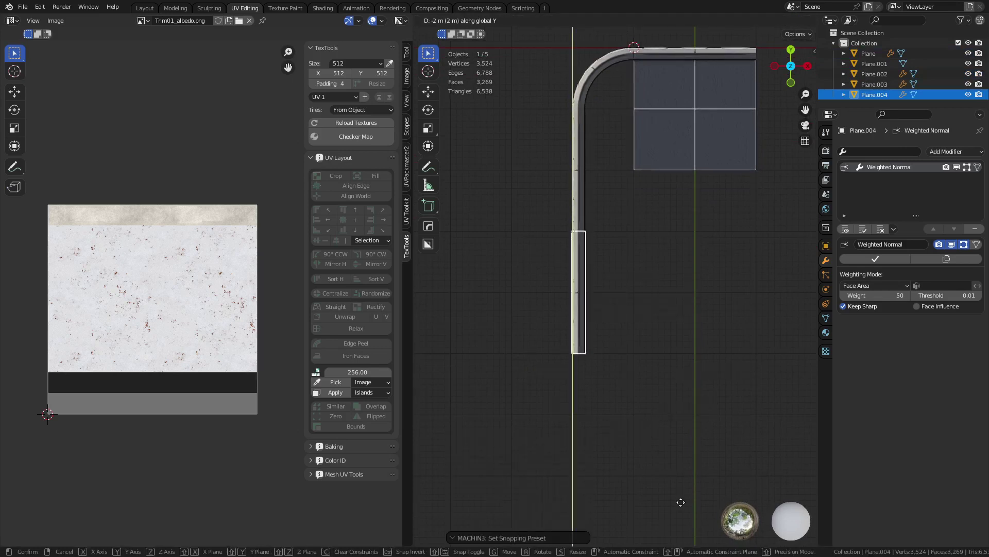
pyautogui.click(680, 501)
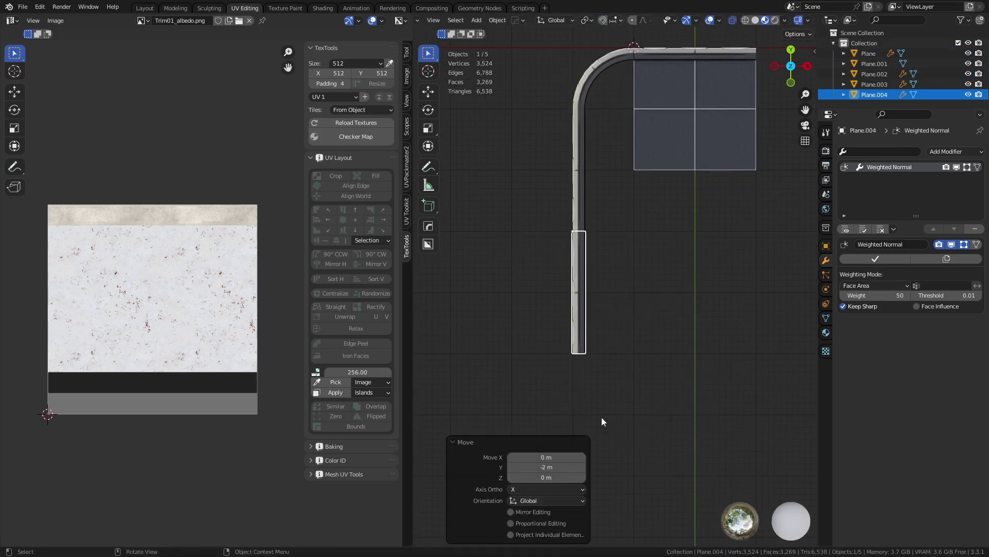
pyautogui.press('Tab')
pyautogui.press('a')
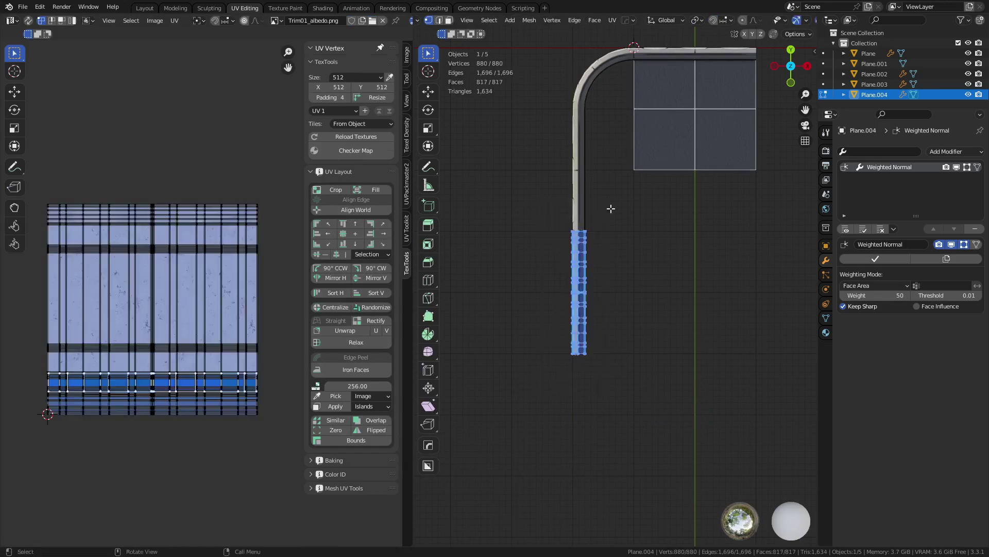
# Step: Shear the duplicated wall's mesh in the top view with an offset of -1
pyautogui.hotkey('shift', 'ctrl', 'alt', 's')
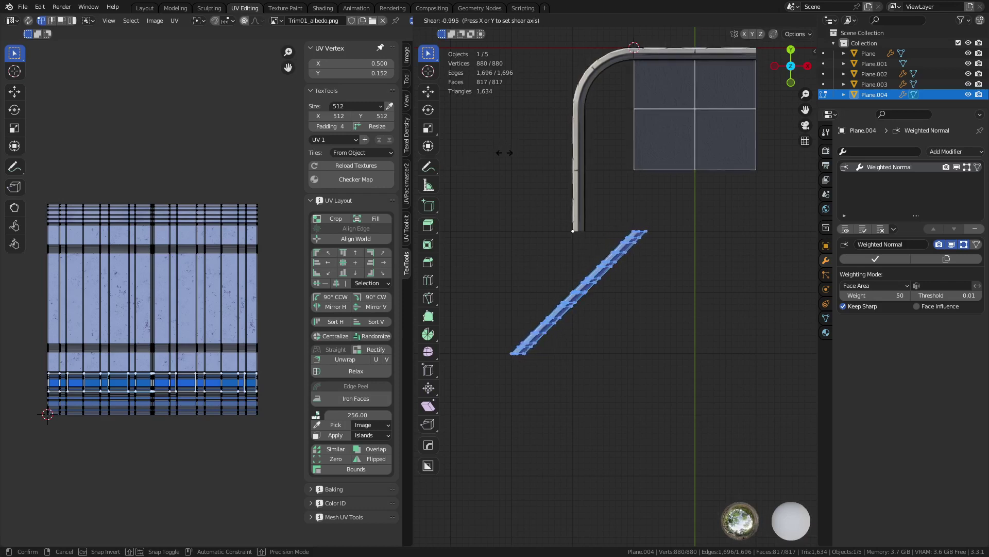
pyautogui.click(504, 154)
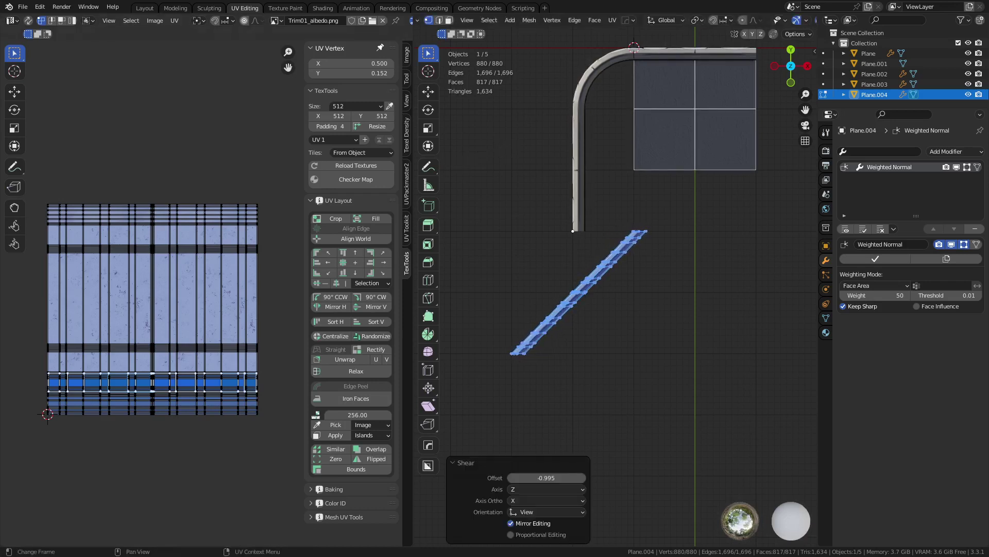
pyautogui.doubleClick(555, 478)
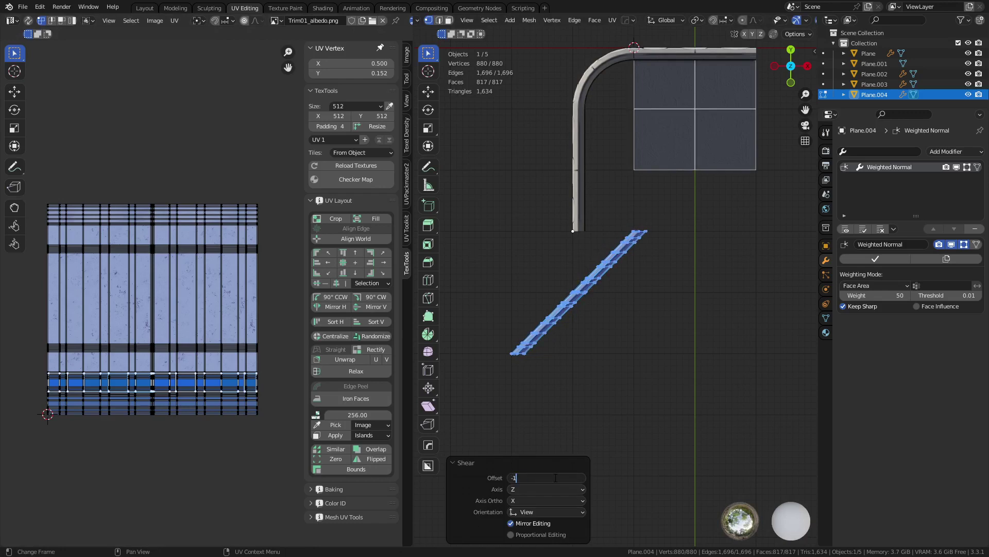
pyautogui.write('-1')
pyautogui.press('Return')
# Step: Return to Object Mode and move the sheared wall -1 m along X to meet the straight wall's end
pyautogui.hotkey('ctrl', 'Tab')
pyautogui.click(608, 303)
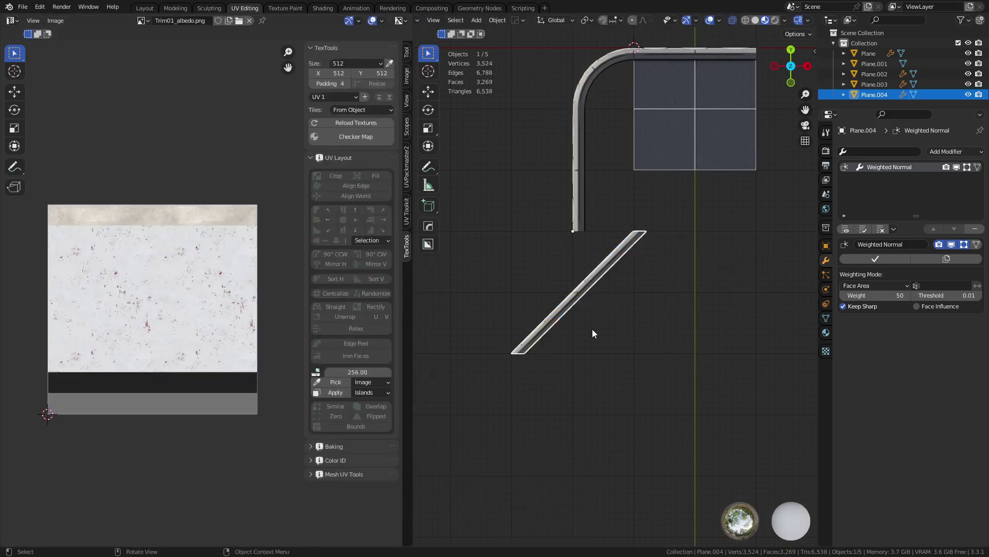
pyautogui.press('g')
pyautogui.press('x')
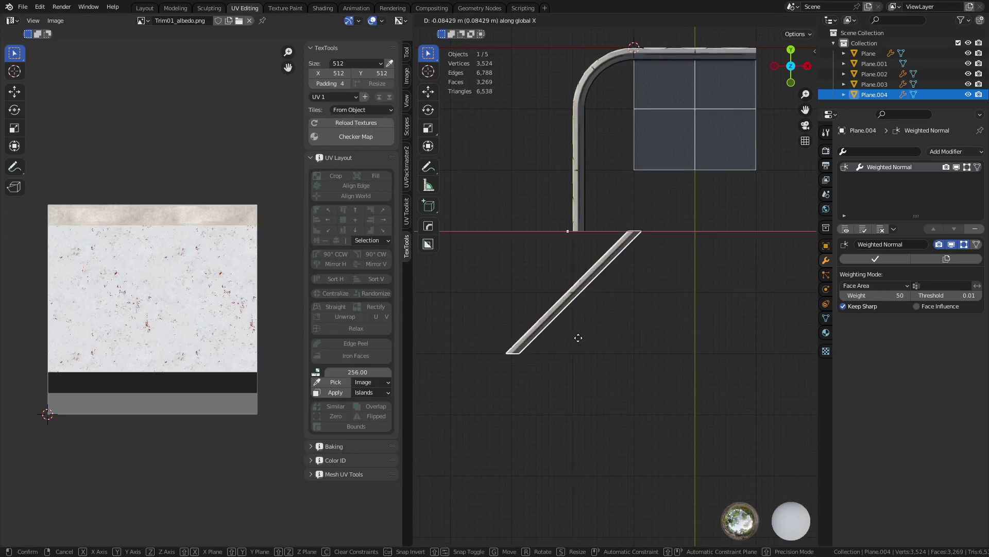
pyautogui.click(523, 341)
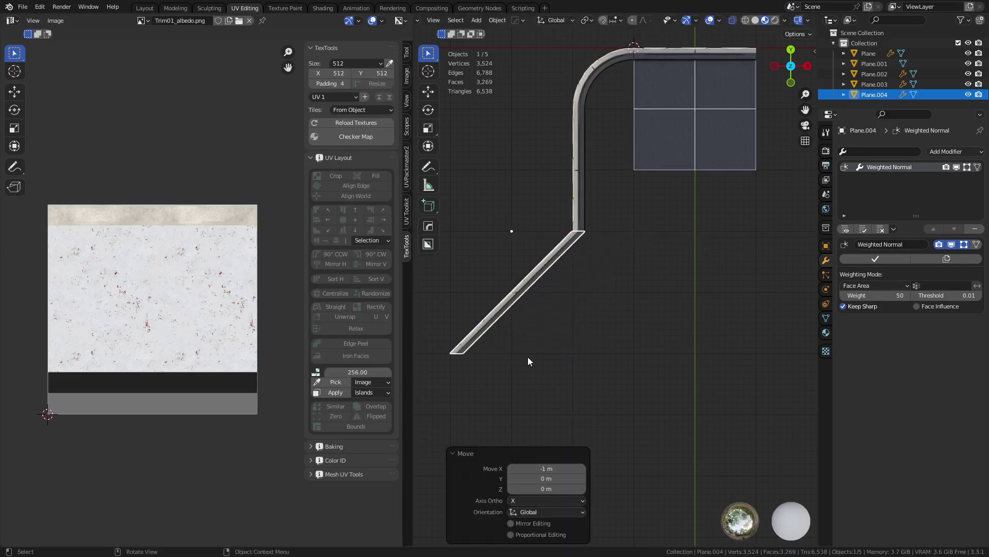
pyautogui.keyDown('shift'); pyautogui.moveTo(565, 328); pyautogui.dragTo(588, 324, button='middle'); pyautogui.keyUp('shift')
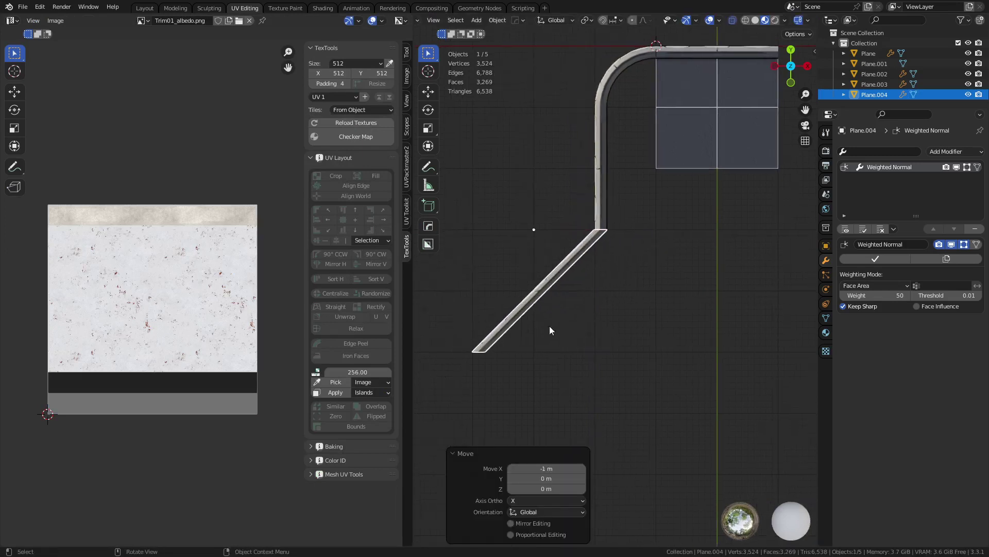
# Step: Undo the sheared wall's X move and its shear
pyautogui.hotkey('ctrl', 'z')
pyautogui.hotkey('ctrl', 'z')
pyautogui.hotkey('ctrl', 'z')
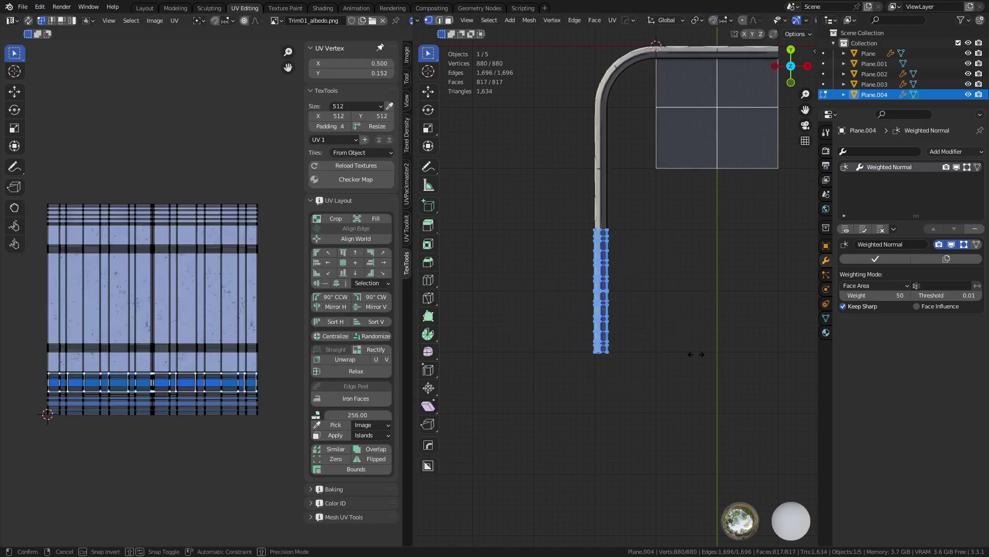
# Step: Shear the duplicated wall's mesh along X in the top view with an offset of -0.5
pyautogui.hotkey('shift', 'ctrl', 'alt', 's')
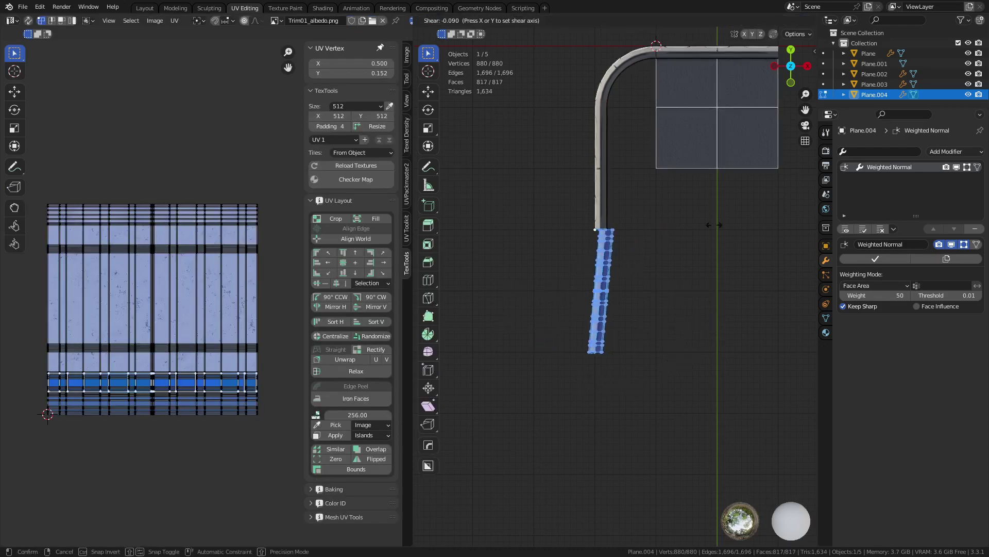
pyautogui.press('y')
pyautogui.press('x')
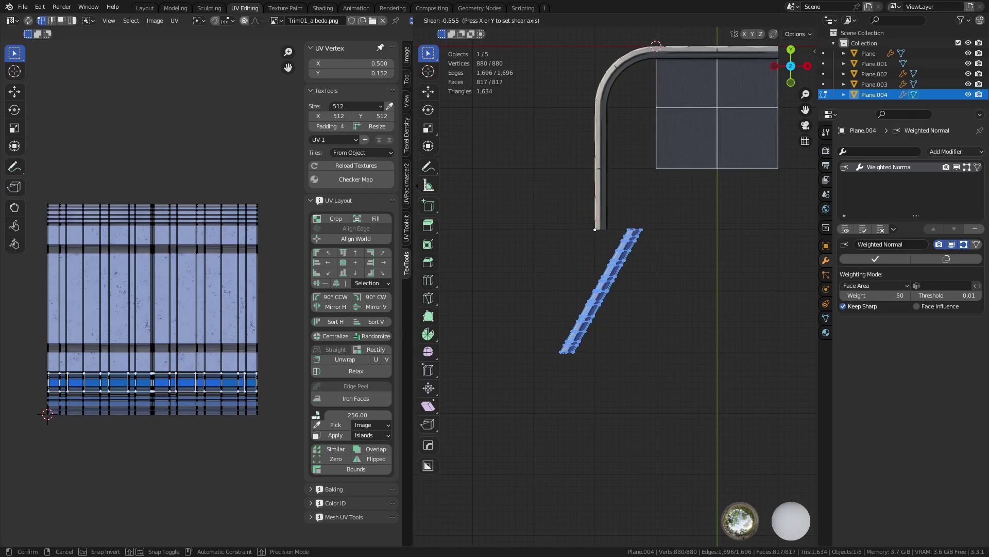
pyautogui.click(257, 429)
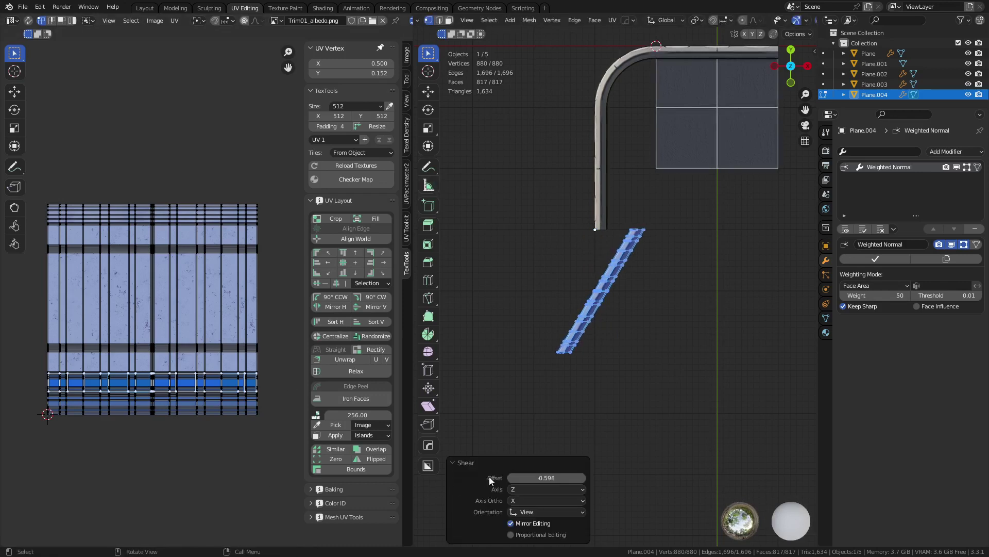
pyautogui.click(546, 477)
pyautogui.write('-')
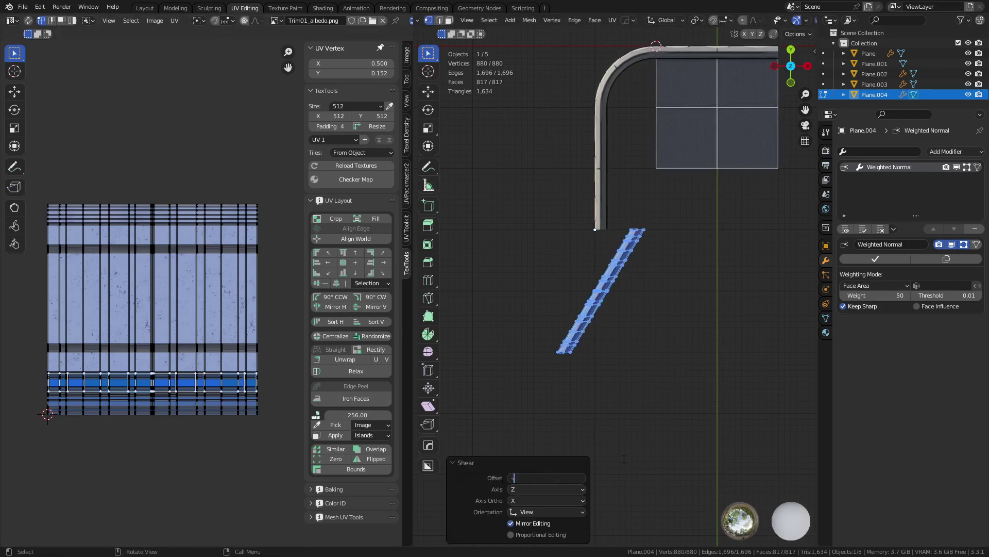
pyautogui.write('0.5')
pyautogui.press('Return')
# Step: Return to Object Mode and move the sheared wall along global X to meet the straight wall's end
pyautogui.hotkey('ctrl', 'Tab')
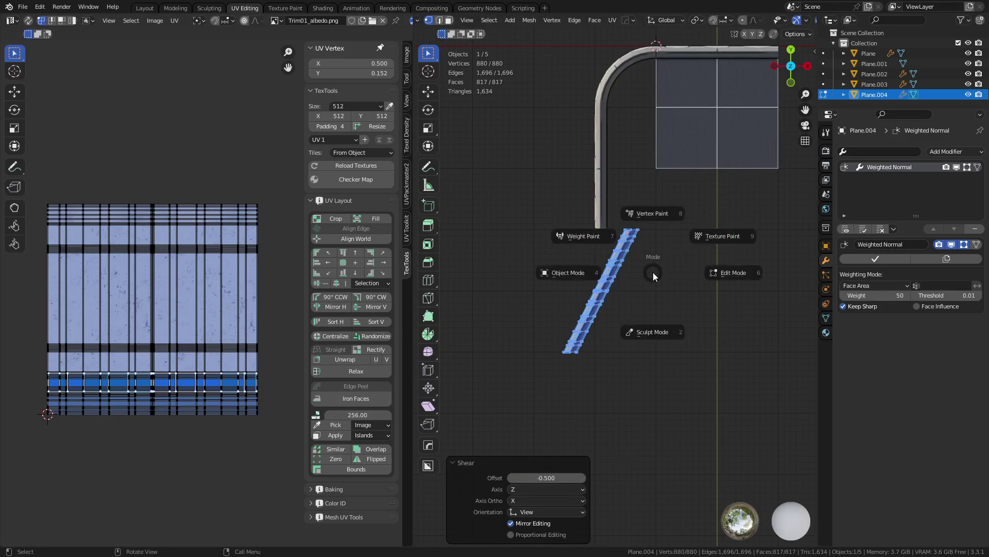
pyautogui.click(622, 285)
pyautogui.press('g')
pyautogui.press('y')
pyautogui.press('x')
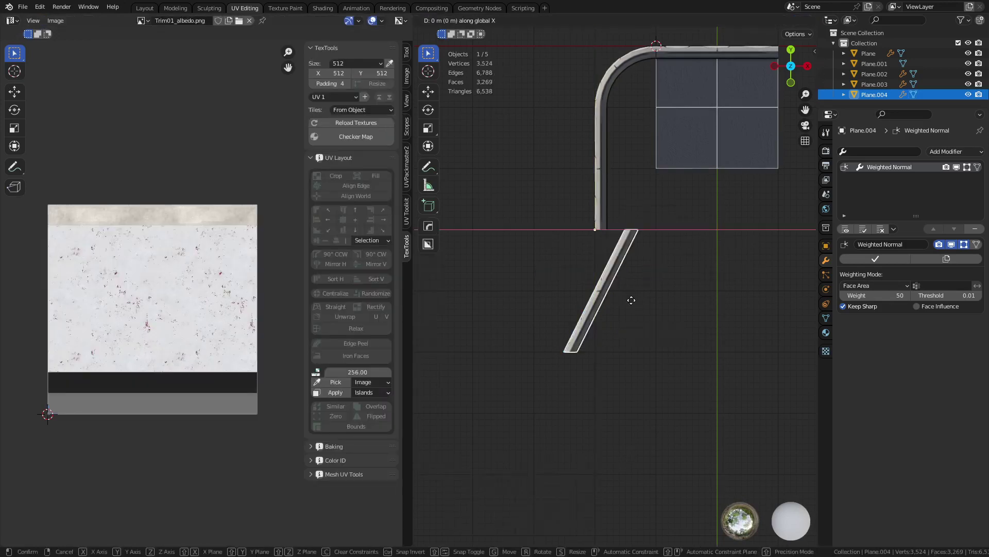
pyautogui.click(600, 300)
# Step: Examine the seam between the sheared wall and the straight wall with both pieces selected
pyautogui.click(635, 356)
pyautogui.moveTo(635, 355); pyautogui.dragTo(640, 264, button='middle')
pyautogui.scroll(6, 596, 237)
pyautogui.click(576, 236)
pyautogui.scroll(-4, 651, 238)
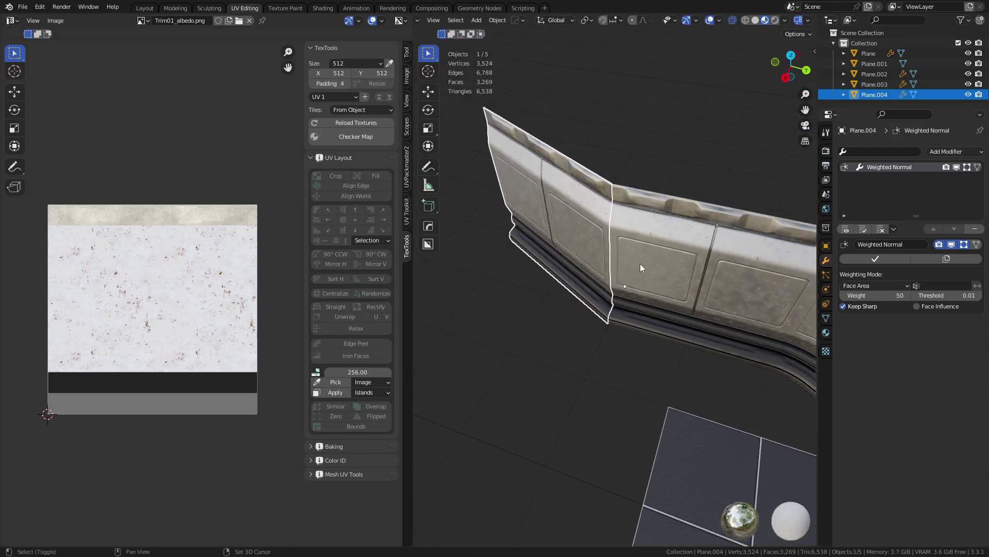
pyautogui.keyDown('shift'); pyautogui.click(640, 264); pyautogui.keyUp('shift')
pyautogui.moveTo(718, 292); pyautogui.dragTo(614, 270, button='middle')
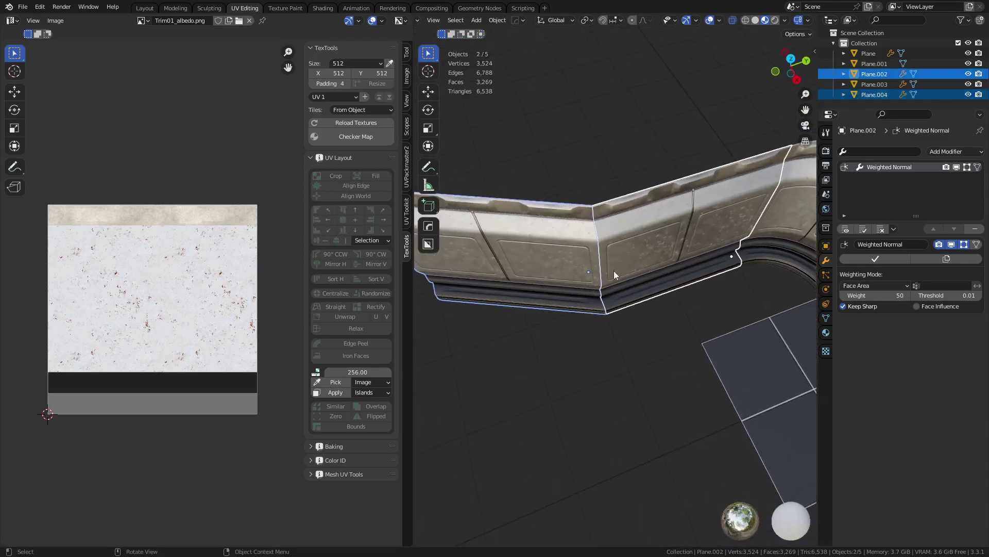
pyautogui.moveTo(585, 236); pyautogui.dragTo(491, 282, button='middle')
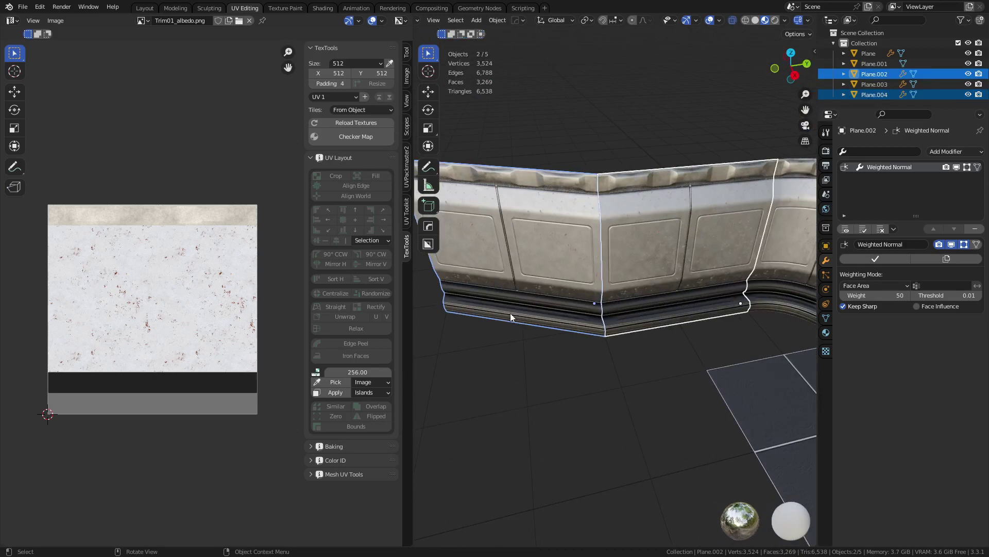
pyautogui.moveTo(665, 279); pyautogui.dragTo(666, 317, button='middle')
pyautogui.scroll(3, 666, 318)
pyautogui.scroll(-2, 608, 249)
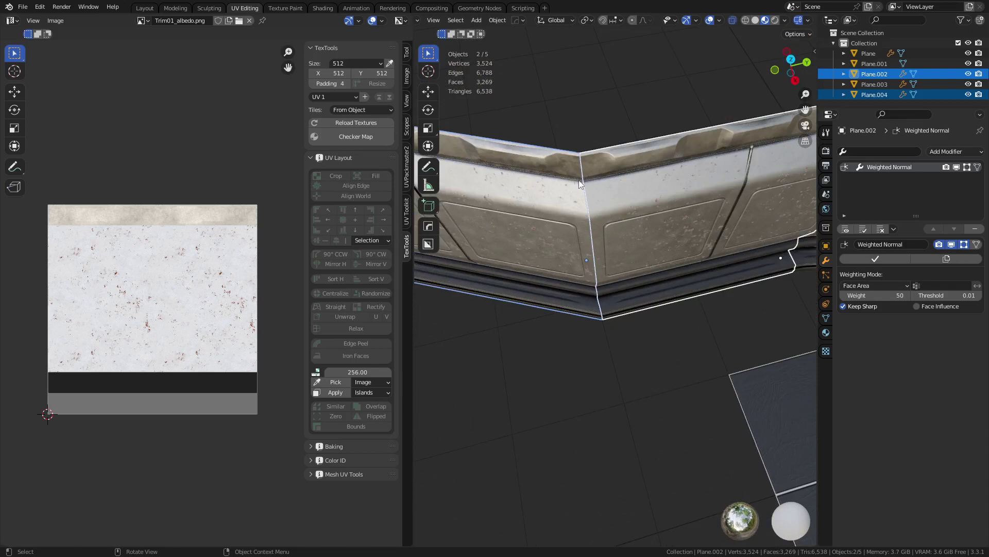
# Step: Join the sheared wall to the straight wall and merge all of the combined mesh's vertices by distance
pyautogui.click(617, 234)
pyautogui.moveTo(617, 234); pyautogui.dragTo(668, 260, button='middle')
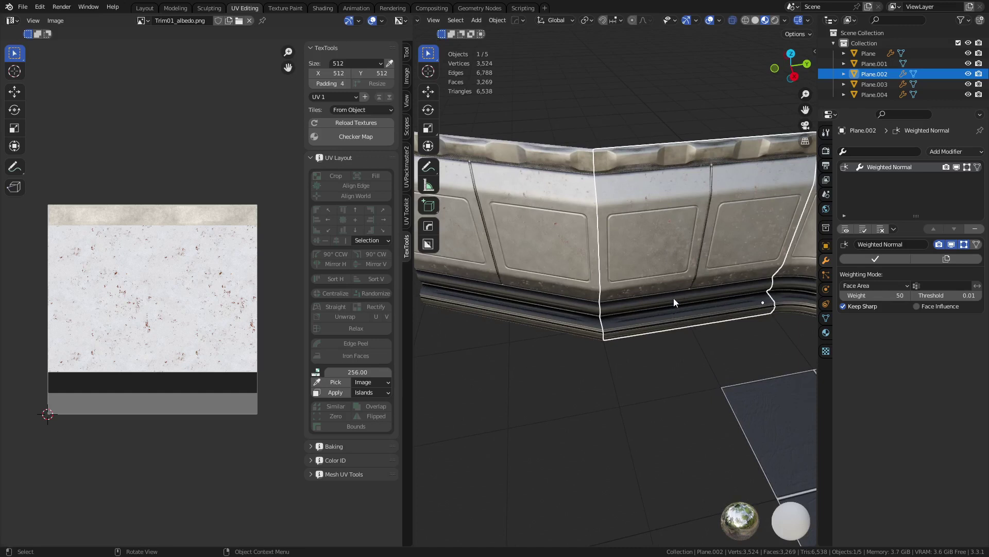
pyautogui.keyDown('shift'); pyautogui.click(558, 279); pyautogui.keyUp('shift')
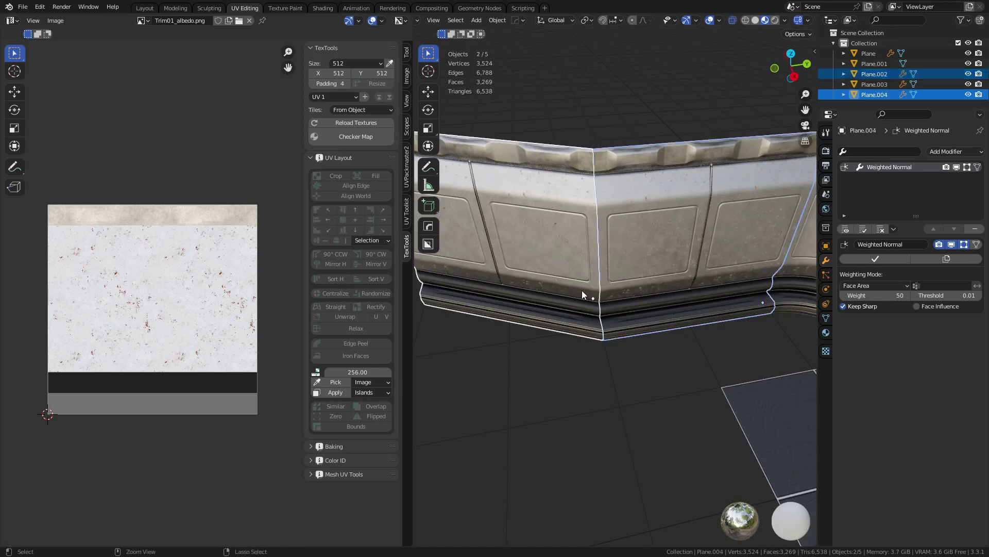
pyautogui.keyDown('shift'); pyautogui.click(629, 288); pyautogui.keyUp('shift')
pyautogui.hotkey('ctrl', 'j')
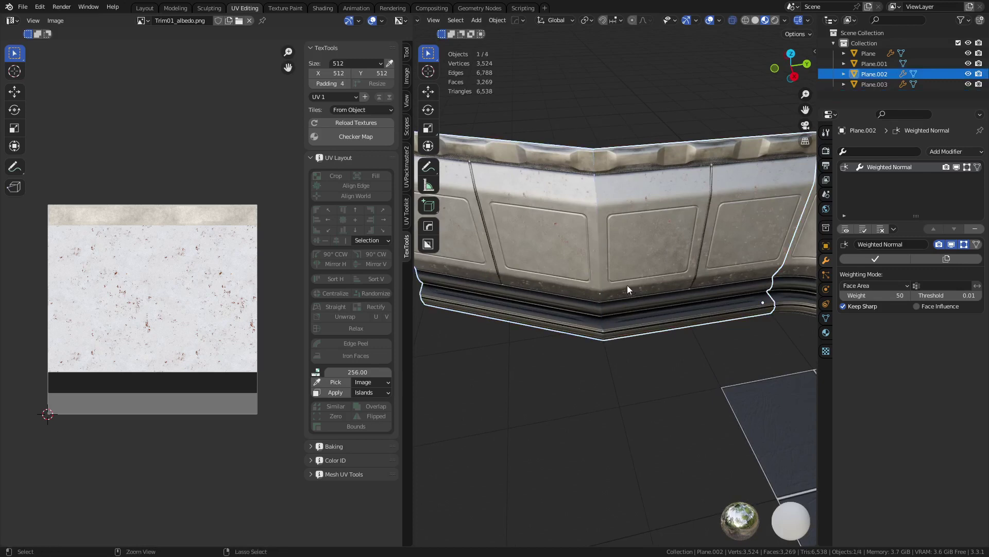
pyautogui.hotkey('ctrl', 'Tab')
pyautogui.press('m')
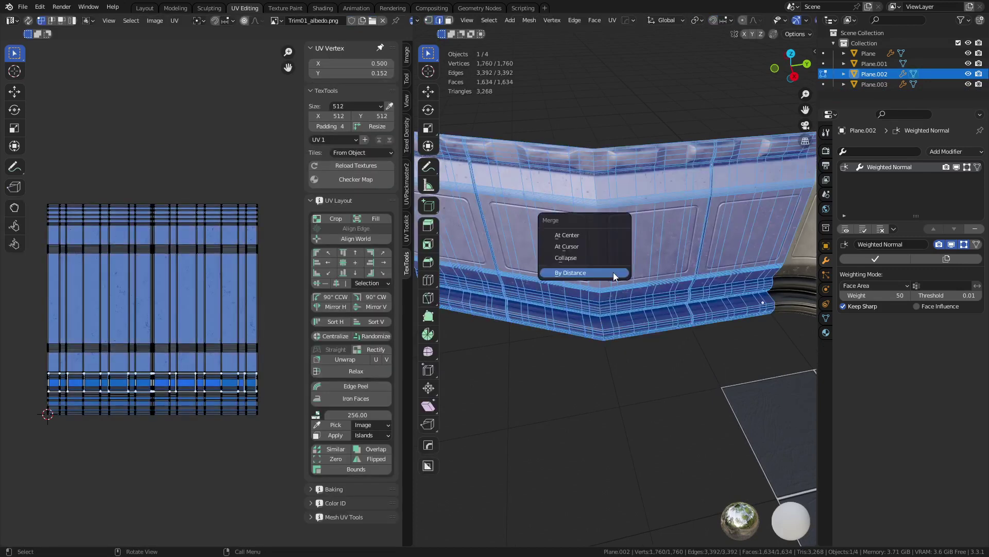
pyautogui.click(613, 274)
# Step: Examine the joined corner's vertical edge loops in Edit Mode and its surface shading in Object Mode
pyautogui.keyDown('alt'); pyautogui.click(639, 300); pyautogui.keyUp('alt')
pyautogui.scroll(2, 639, 300)
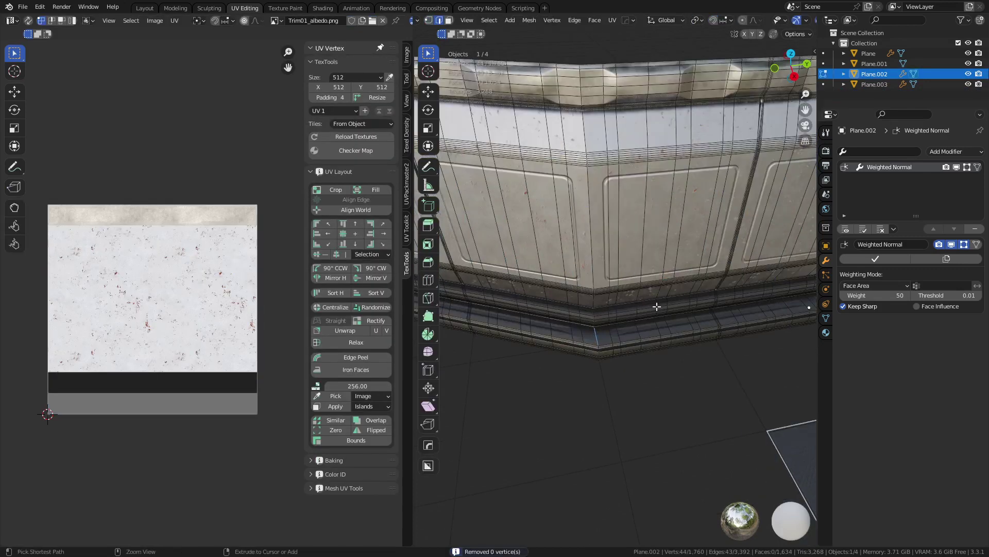
pyautogui.press('a')
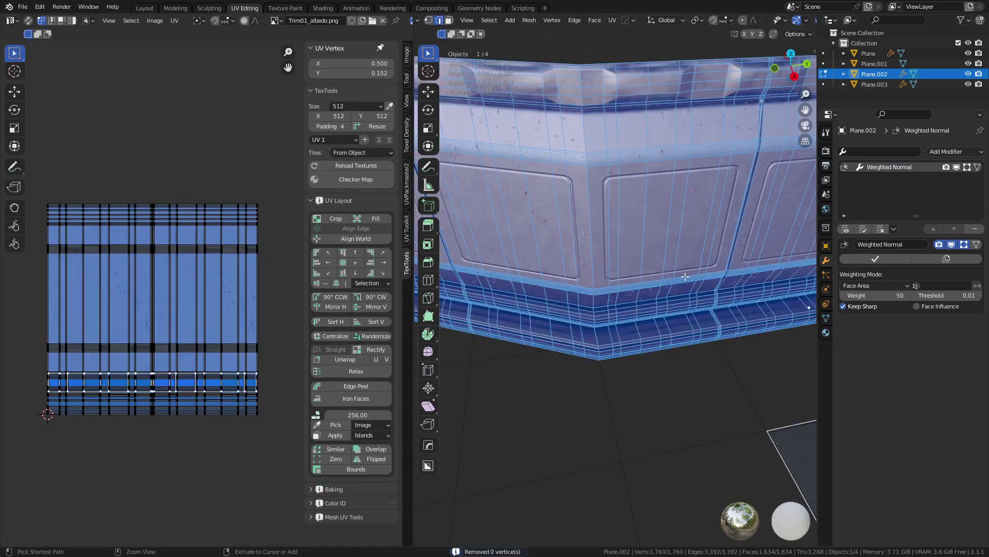
pyautogui.hotkey('ctrl', 'Tab')
pyautogui.click(660, 283)
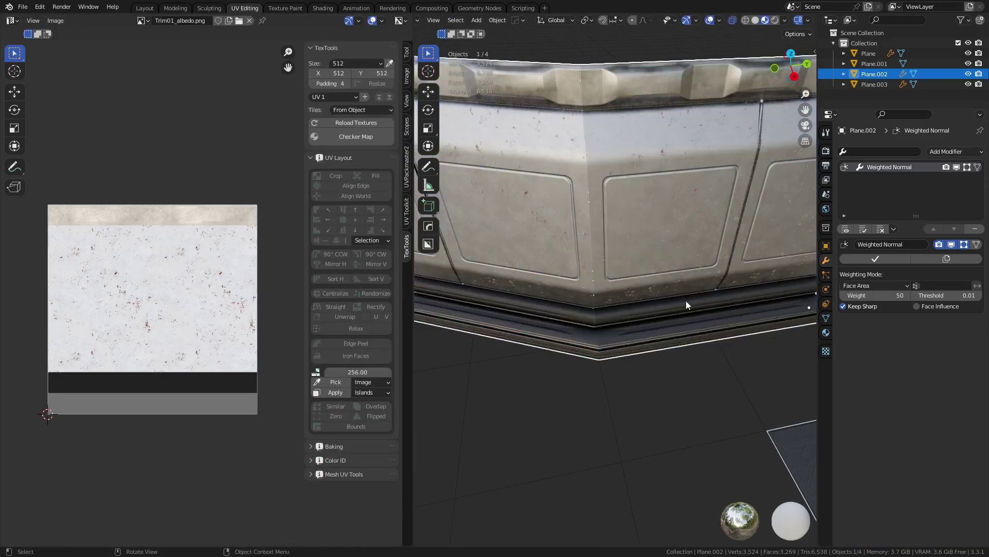
pyautogui.hotkey('ctrl', 'Tab')
pyautogui.click(697, 321)
pyautogui.keyDown('alt'); pyautogui.click(537, 247); pyautogui.keyUp('alt')
pyautogui.keyDown('alt'); pyautogui.keyDown('shift'); pyautogui.click(505, 245); pyautogui.keyUp('shift'); pyautogui.keyUp('alt')
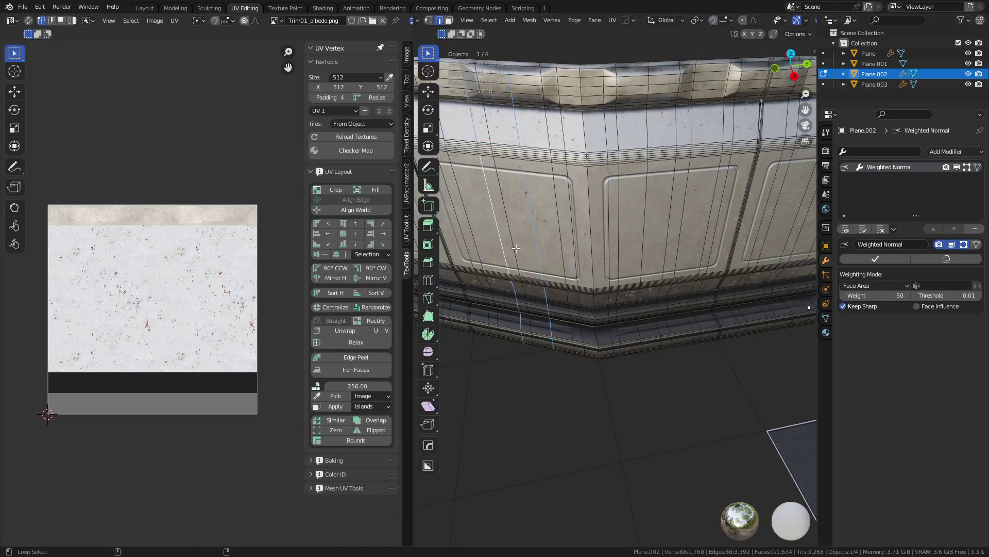
pyautogui.keyDown('alt'); pyautogui.keyDown('shift'); pyautogui.click(517, 247); pyautogui.keyUp('shift'); pyautogui.keyUp('alt')
pyautogui.hotkey('ctrl', 'x')
pyautogui.press('Tab')
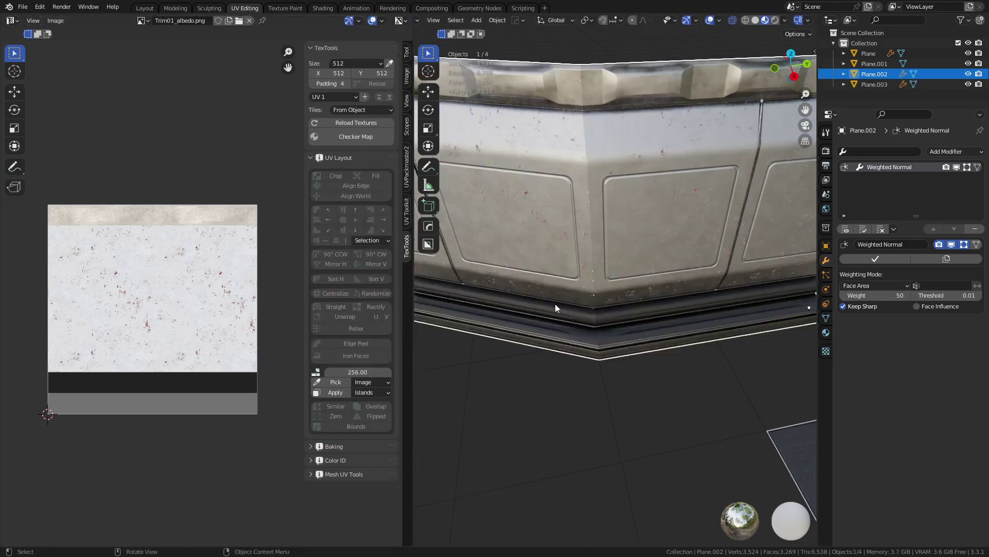
pyautogui.click(617, 351)
pyautogui.scroll(-3, 623, 337)
pyautogui.click(595, 311)
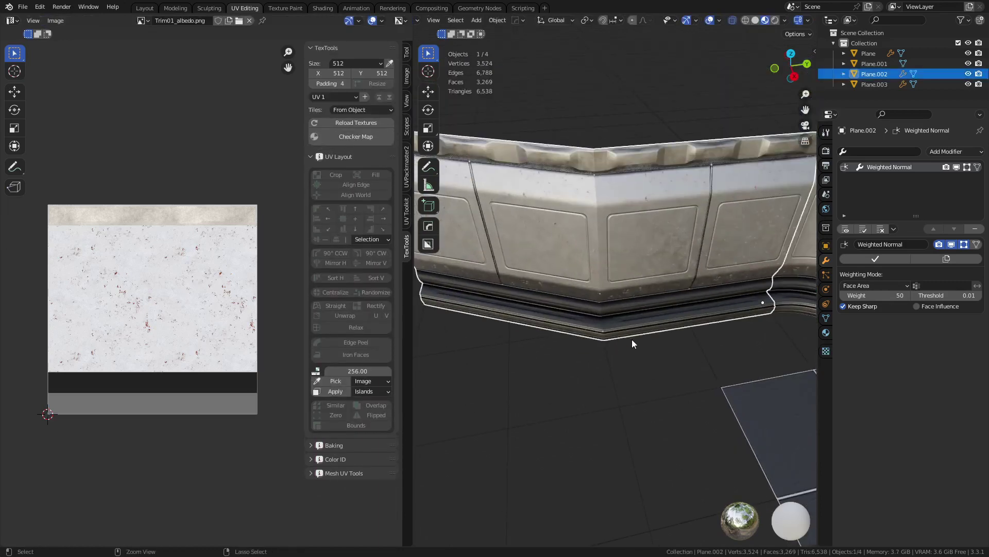
# Step: Undo the merge by distance and the joining of the straight and sheared walls
pyautogui.press('Tab')
pyautogui.press('a')
pyautogui.hotkey('ctrl', 'z')
pyautogui.hotkey('ctrl', 'z')
pyautogui.hotkey('ctrl', 'z')
pyautogui.hotkey('ctrl', 'z')
pyautogui.hotkey('ctrl', 'z')
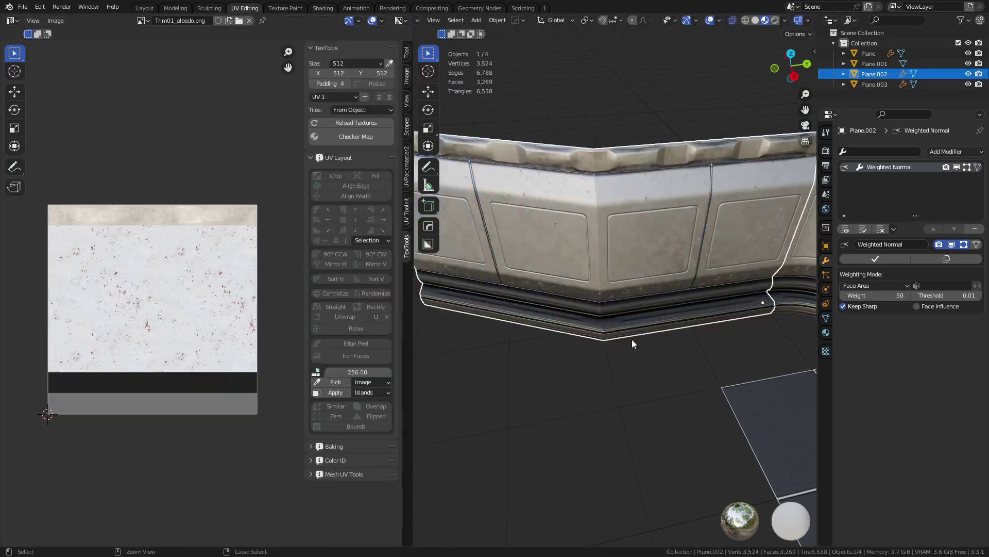
pyautogui.hotkey('ctrl', 'z')
pyautogui.hotkey('ctrl', 'z')
pyautogui.hotkey('ctrl', 'z')
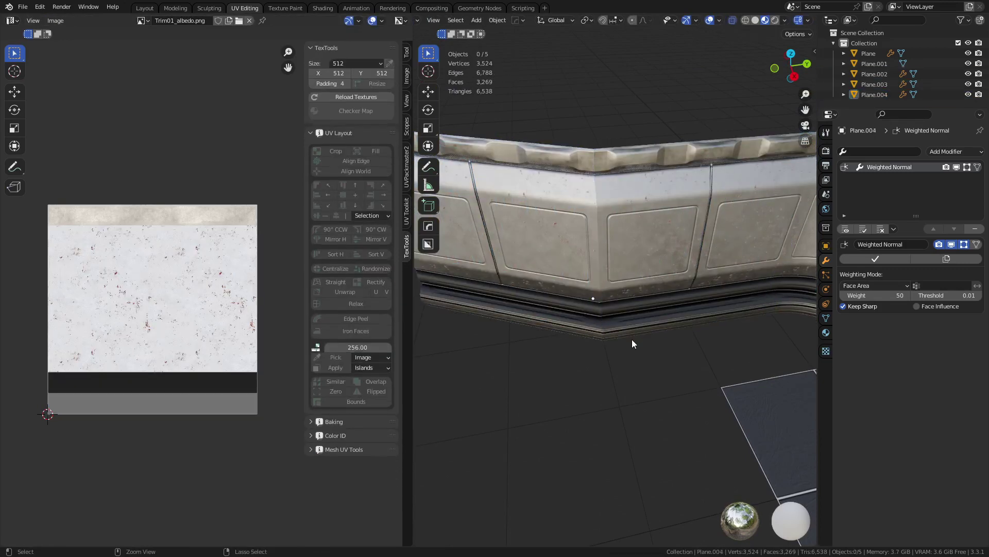
# Step: Duplicate the straight wall and move the copy -2 m along Y
pyautogui.press('z')
pyautogui.click(561, 306)
pyautogui.moveTo(620, 327); pyautogui.dragTo(644, 287, button='middle')
pyautogui.click(658, 287)
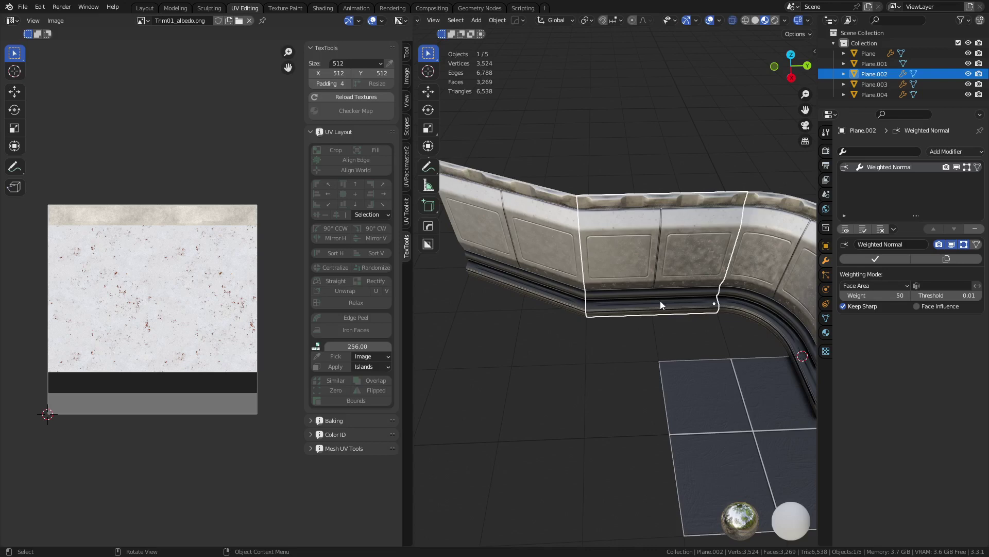
pyautogui.hotkey('shift', 'd')
pyautogui.press('y')
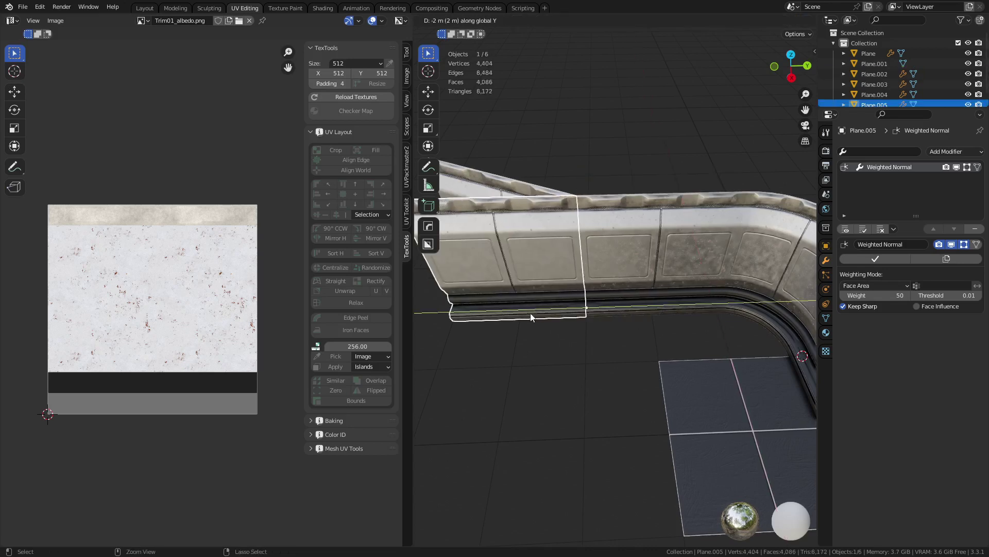
pyautogui.keyDown('ctrl'); pyautogui.click(531, 317); pyautogui.keyUp('ctrl')
# Step: Select the far-end vertices of the new duplicate in top-view Edit Mode, disable snapping and enable proportional editing
pyautogui.keyDown('shift'); pyautogui.moveTo(620, 280); pyautogui.dragTo(665, 322, button='middle'); pyautogui.keyUp('shift')
pyautogui.press('Tab')
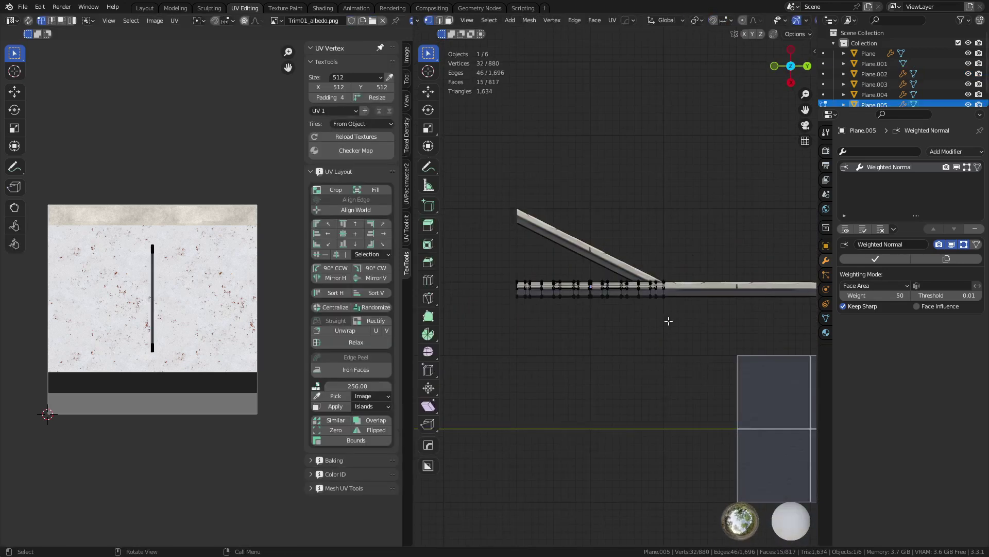
pyautogui.moveTo(489, 341); pyautogui.dragTo(524, 256)
pyautogui.hotkey('alt', 'z')
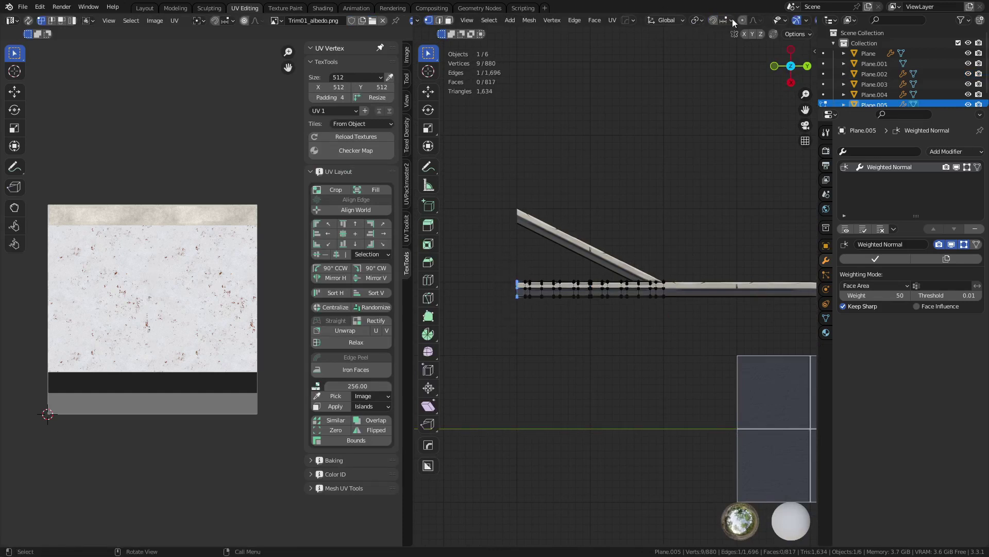
pyautogui.click(713, 21)
pyautogui.click(742, 20)
# Step: Try to bend the duplicate by moving its far end about -0.98 m along X with Smooth falloff and a 1.772 m proportional size
pyautogui.press('g')
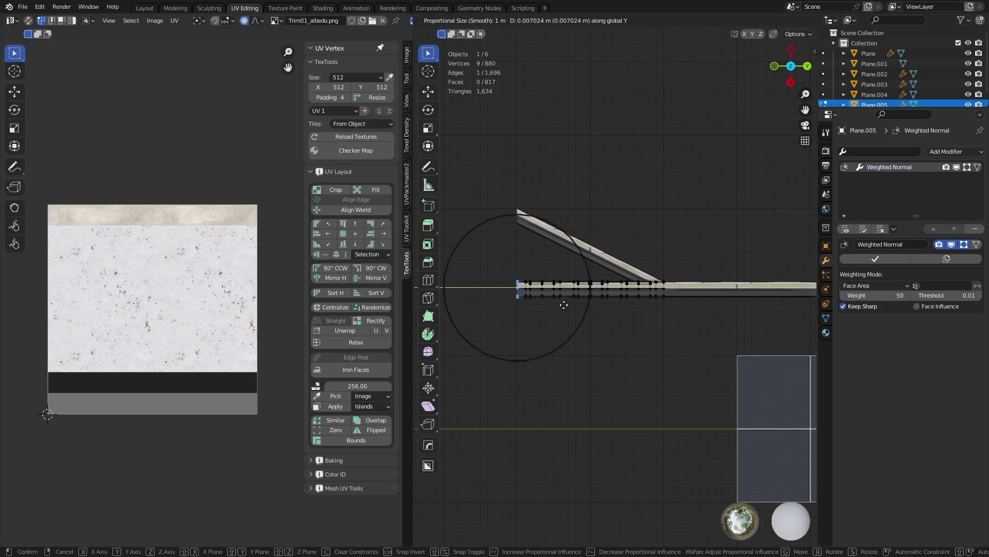
pyautogui.press('y')
pyautogui.press('x')
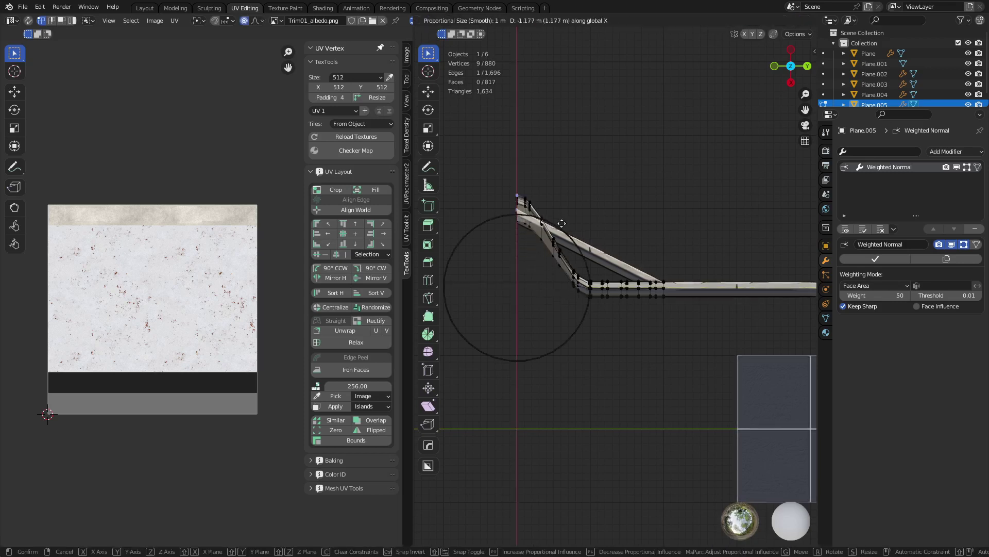
pyautogui.scroll(-5, 563, 235)
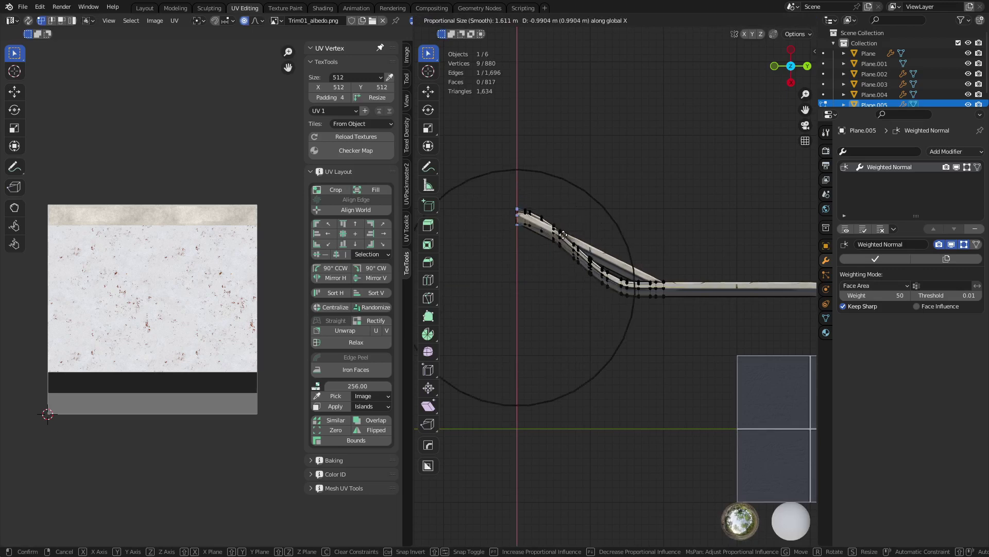
pyautogui.scroll(-1, 563, 235)
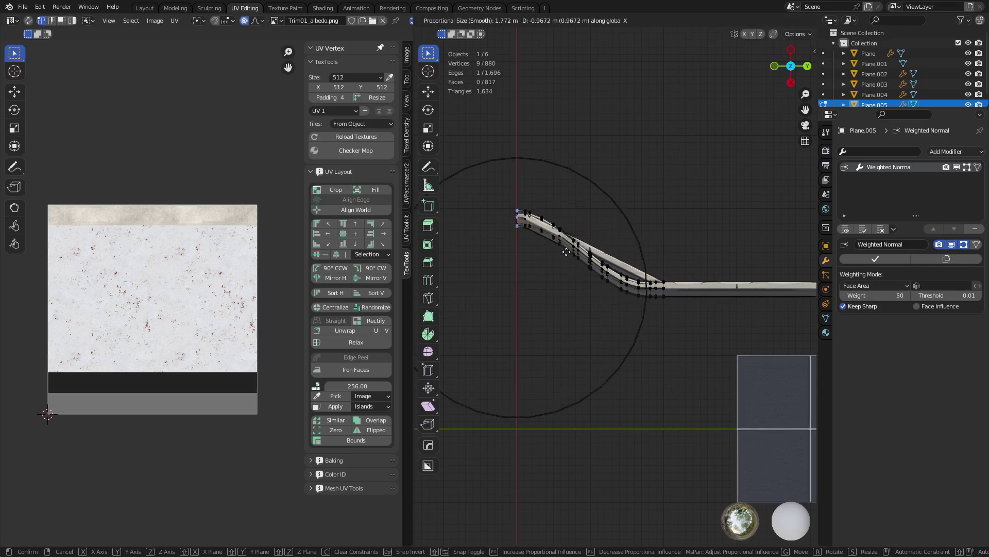
pyautogui.click(567, 249)
pyautogui.moveTo(568, 249); pyautogui.dragTo(588, 254, button='middle')
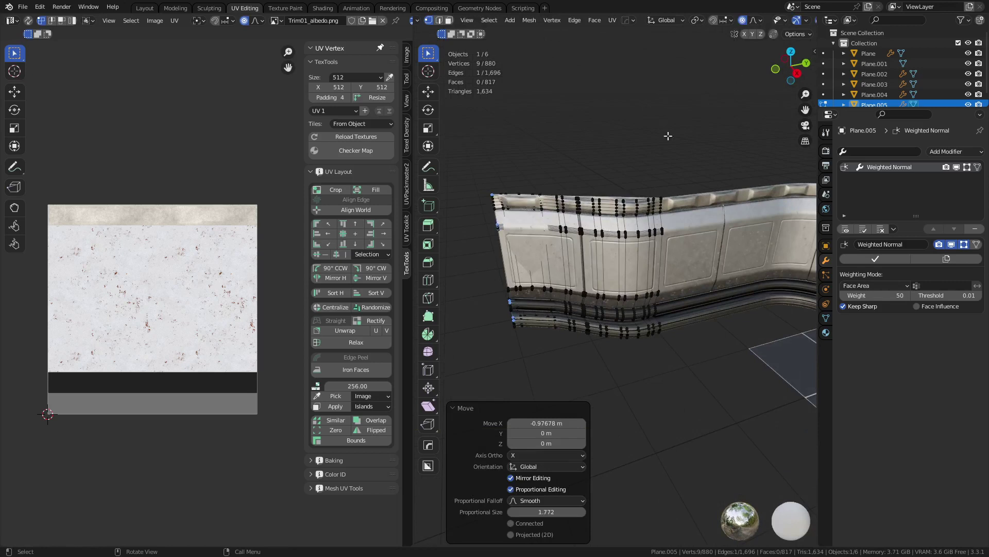
pyautogui.hotkey('ctrl', 'z')
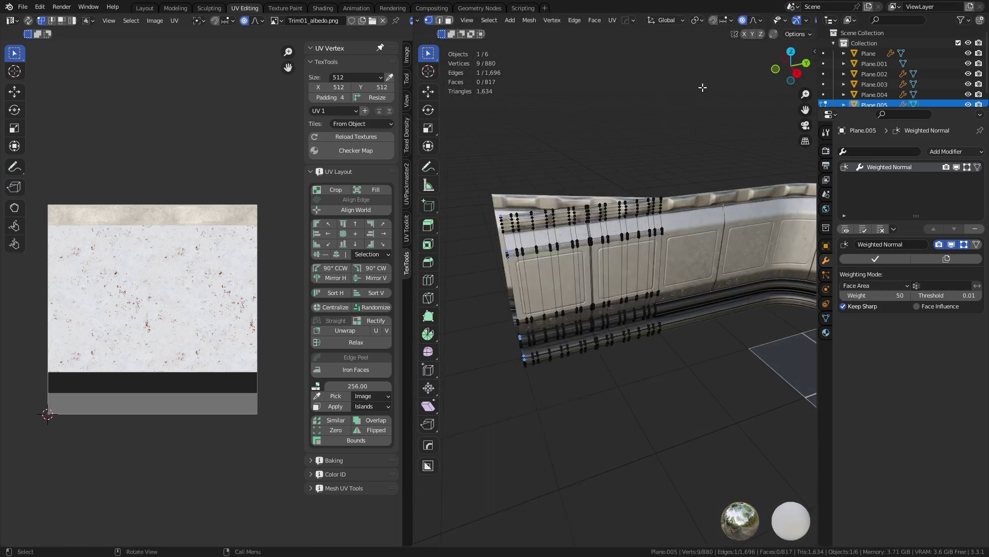
# Step: Set the proportional falloff to Linear and move the duplicate's far end along X in the top view
pyautogui.click(755, 22)
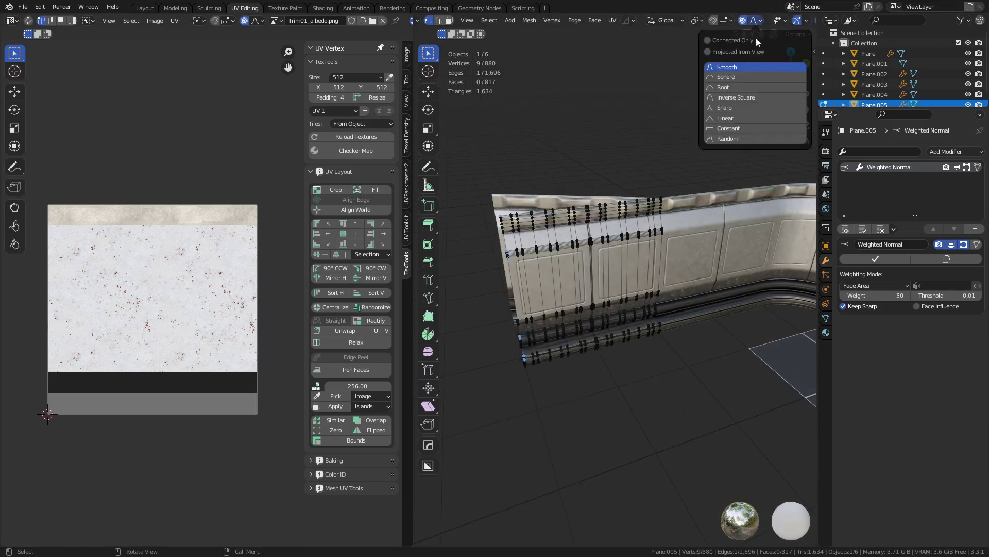
pyautogui.click(729, 121)
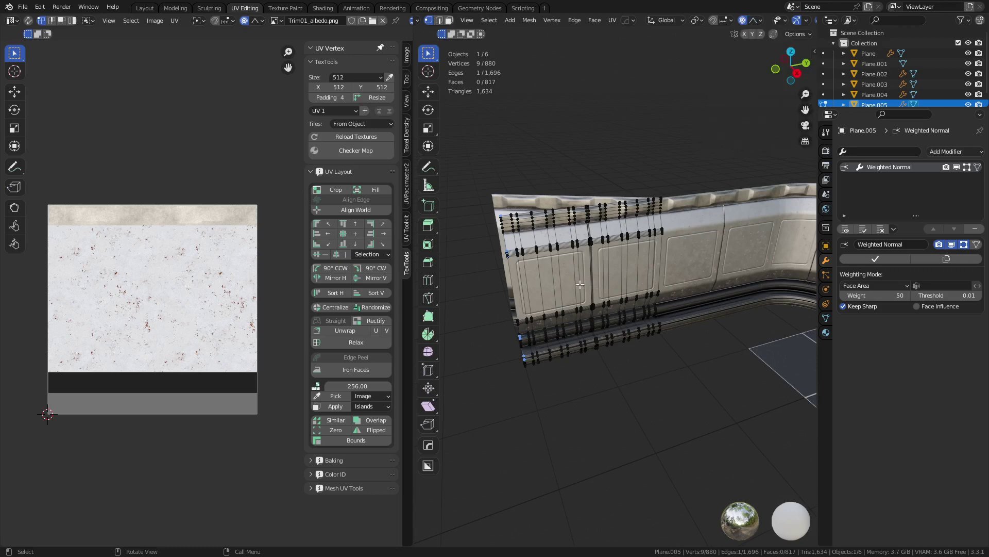
pyautogui.press('KP_7')
pyautogui.press('g')
pyautogui.press('x')
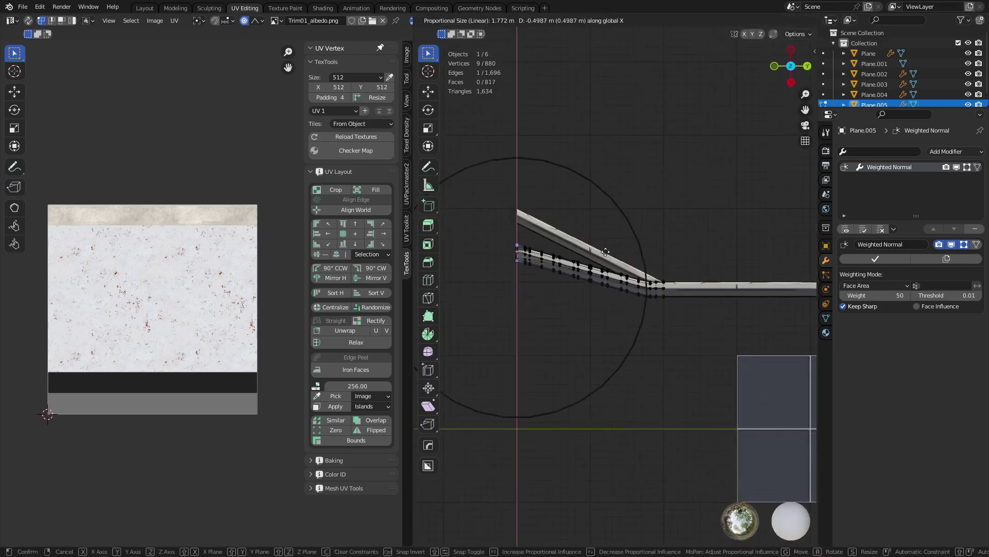
# Step: Try to move the partly selected wall end about -1 m along global X with linear proportional editing, and undo the move
pyautogui.click(606, 217)
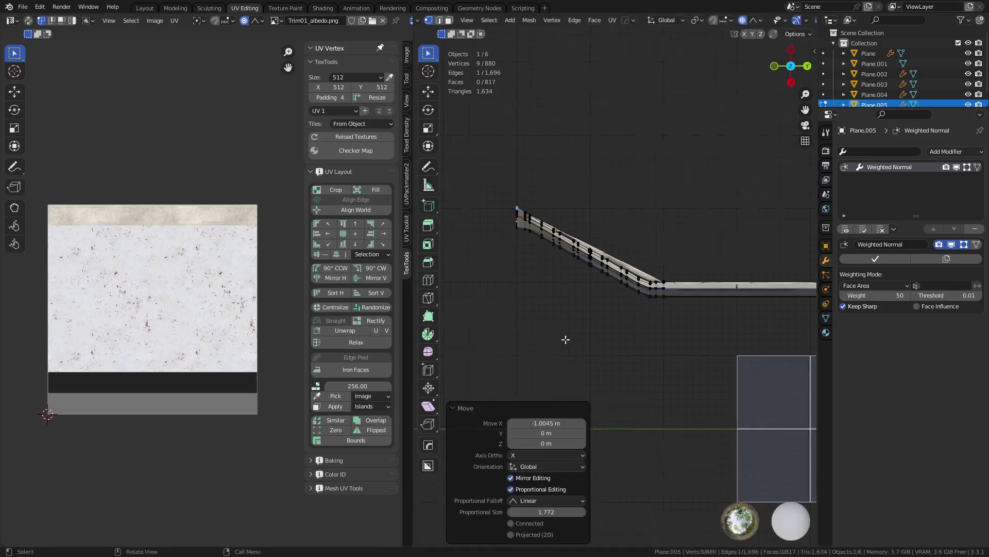
pyautogui.moveTo(566, 339); pyautogui.dragTo(521, 347, button='middle')
pyautogui.hotkey('ctrl', 'z')
pyautogui.press('g')
pyautogui.press('Escape')
# Step: Select all vertices at the wall segment's free end and move them about -1 m along global X with linear proportional editing
pyautogui.moveTo(493, 158); pyautogui.dragTo(519, 389)
pyautogui.moveTo(521, 377); pyautogui.dragTo(650, 363, button='middle')
pyautogui.press('x')
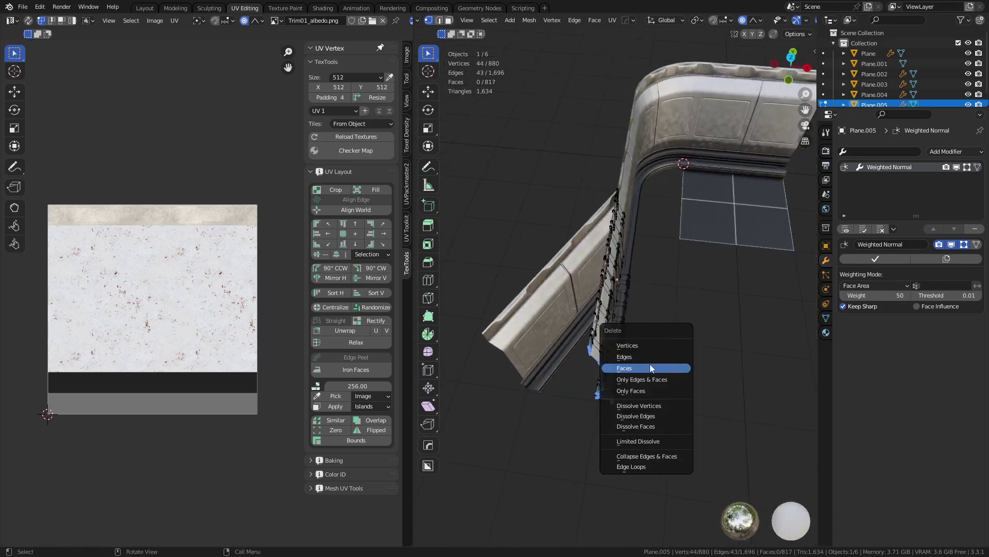
pyautogui.press('Escape')
pyautogui.press('g')
pyautogui.press('x')
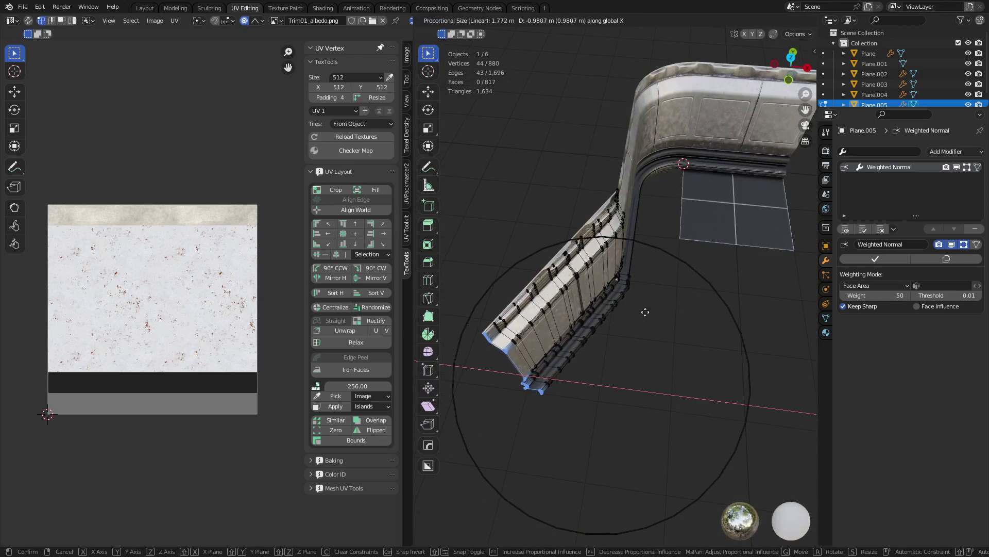
pyautogui.click(630, 304)
pyautogui.moveTo(630, 304)
pyautogui.mouseDown(button='middle')
pyautogui.moveTo(716, 321)
pyautogui.moveTo(619, 325)
pyautogui.moveTo(614, 293)
pyautogui.mouseUp(button='middle')
pyautogui.press('Tab')
pyautogui.click(561, 319)
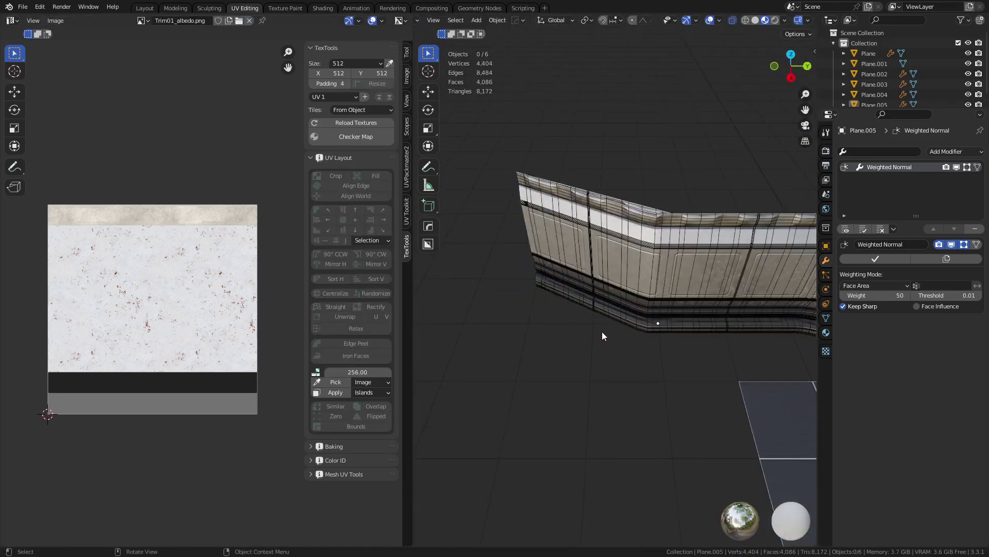
# Step: Try Set Edge Flow with tension 180 and 1 iteration on the three edge loops at the slanted wall segment's corner
pyautogui.scroll(1, 602, 329)
pyautogui.moveTo(619, 313); pyautogui.dragTo(639, 316, button='middle')
pyautogui.scroll(5, 683, 332)
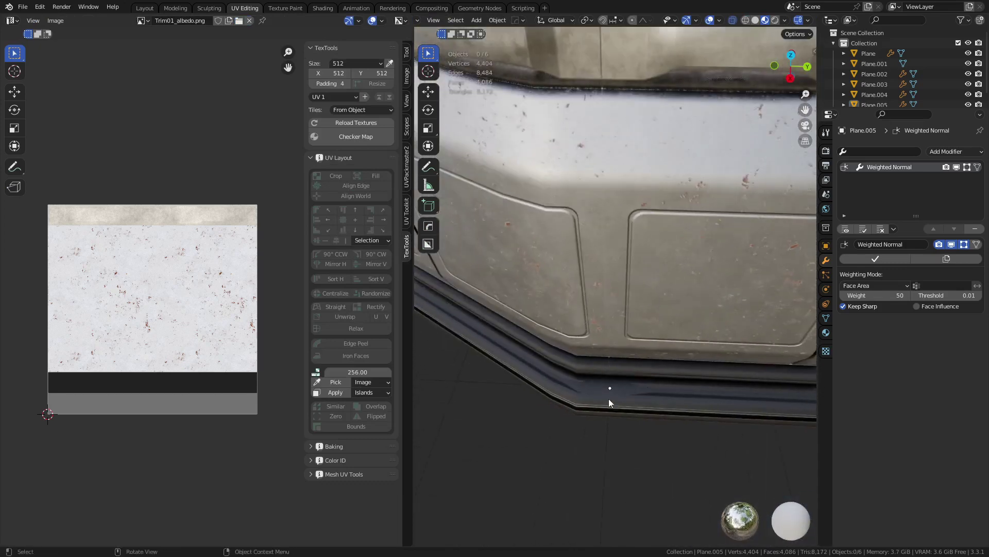
pyautogui.moveTo(591, 390); pyautogui.dragTo(587, 382, button='middle')
pyautogui.click(588, 382)
pyautogui.hotkey('ctrl', 'Tab')
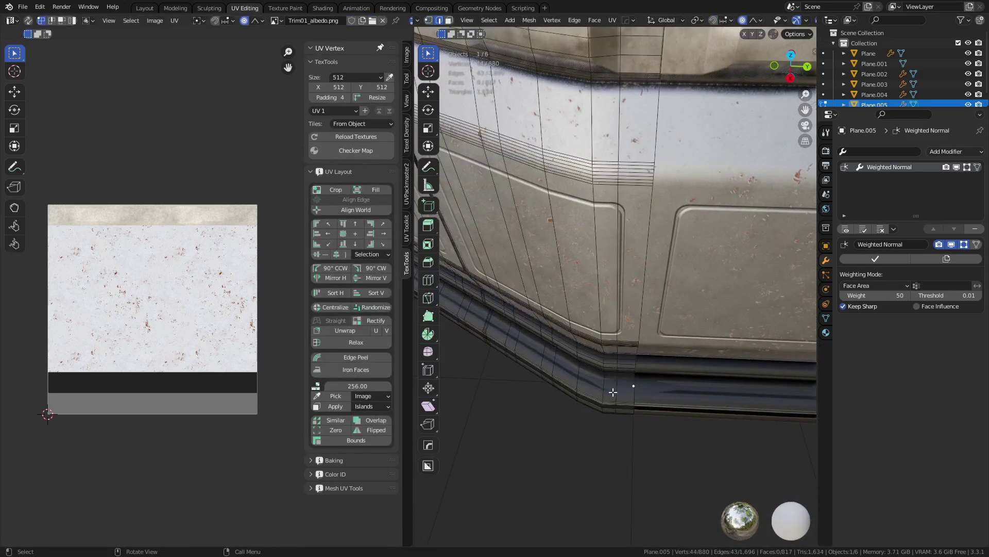
pyautogui.keyDown('alt'); pyautogui.click(601, 388); pyautogui.keyUp('alt')
pyautogui.keyDown('alt'); pyautogui.keyDown('shift'); pyautogui.click(581, 381); pyautogui.keyUp('shift'); pyautogui.keyUp('alt')
pyautogui.keyDown('alt'); pyautogui.keyDown('shift'); pyautogui.click(555, 363); pyautogui.keyUp('shift'); pyautogui.keyUp('alt')
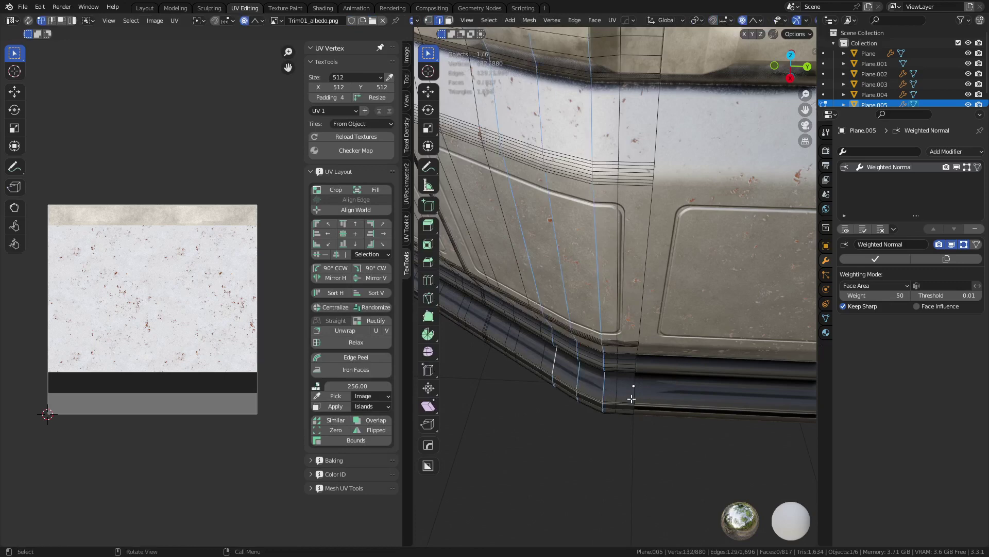
pyautogui.rightClick(555, 363)
pyautogui.click(610, 532)
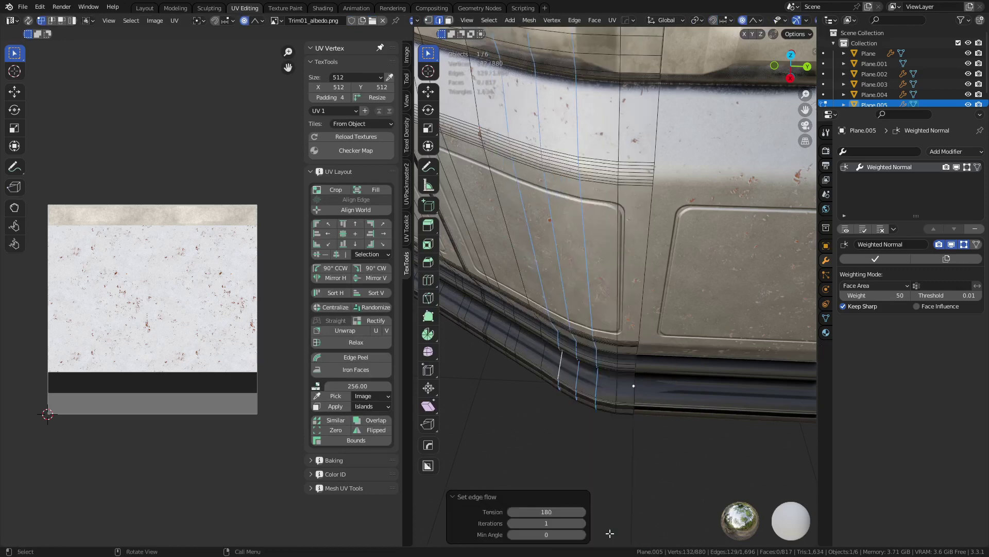
pyautogui.rightClick(651, 438)
pyautogui.click(651, 438)
pyautogui.hotkey('ctrl', 'Tab')
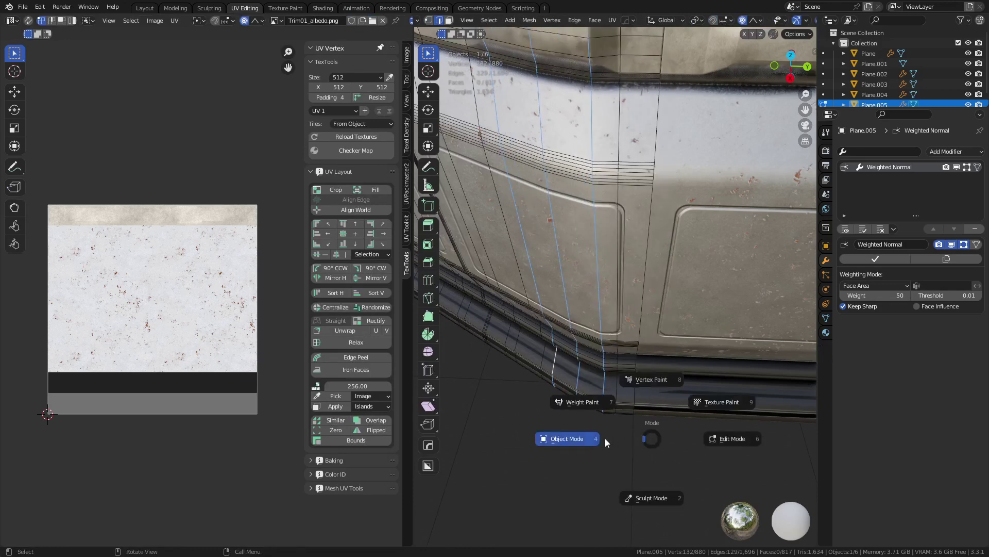
pyautogui.click(605, 438)
pyautogui.click(789, 19)
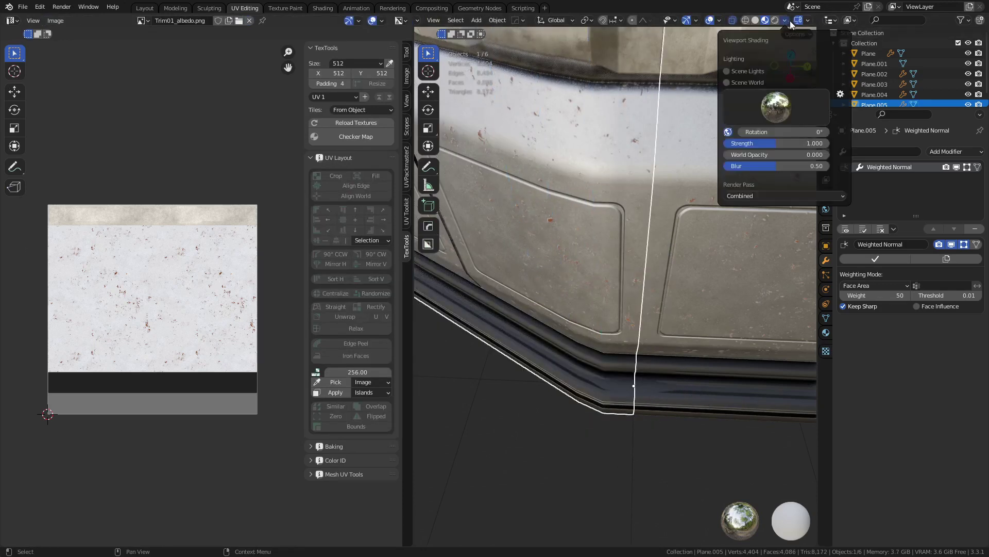
pyautogui.moveTo(811, 17)
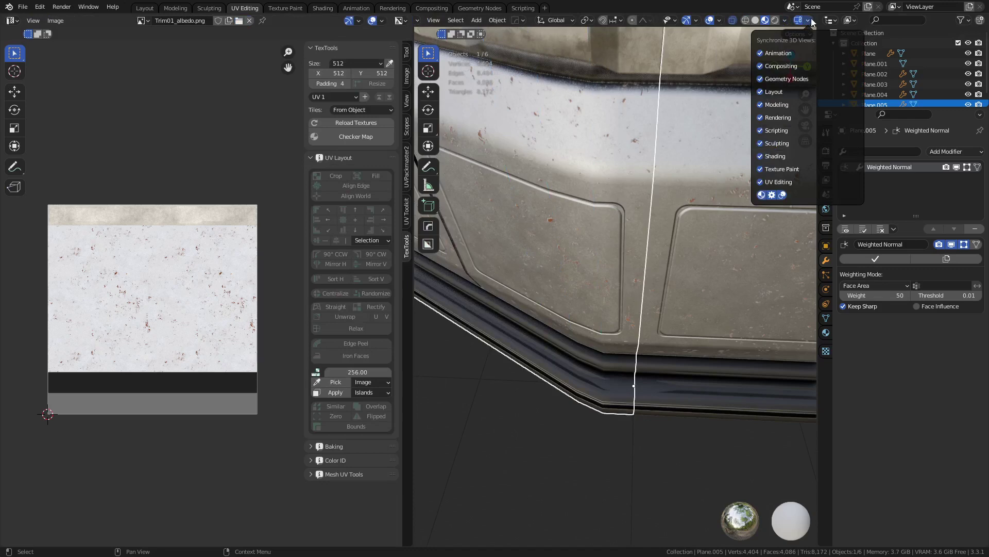
pyautogui.scroll(-3, 678, 320)
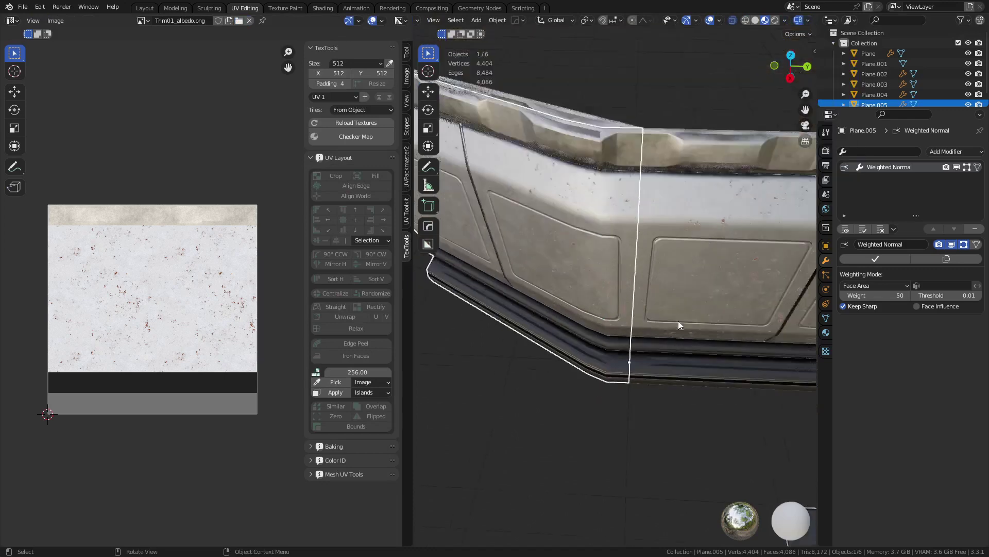
pyautogui.moveTo(678, 321); pyautogui.dragTo(653, 308, button='middle')
pyautogui.hotkey('ctrl', 'Tab')
pyautogui.click(623, 308)
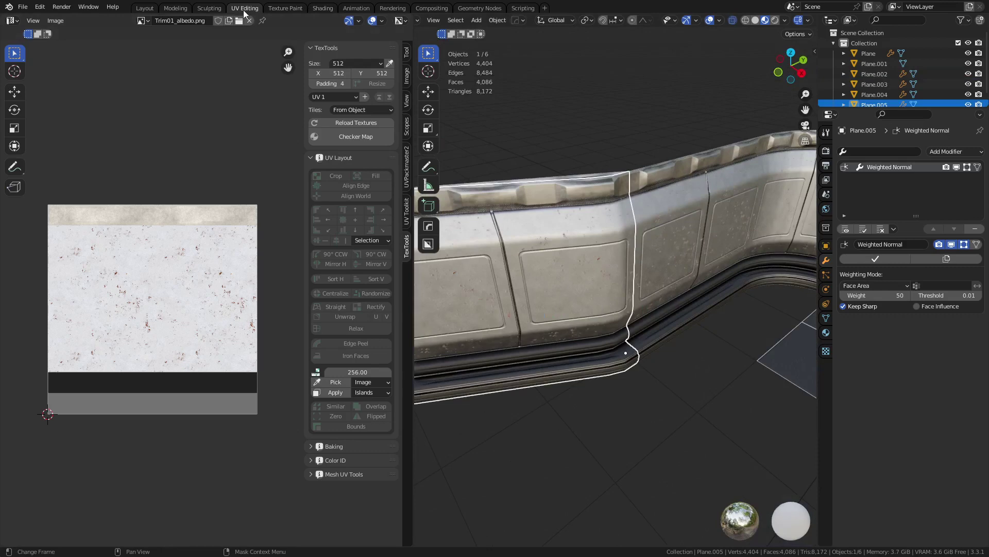
pyautogui.hotkey('ctrl', 'Tab')
pyautogui.press('g')
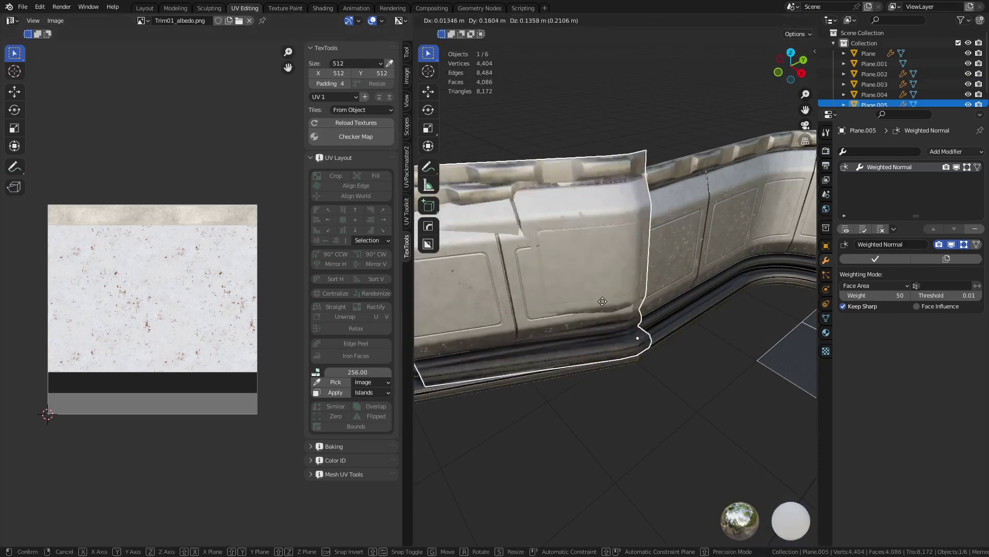
pyautogui.rightClick(592, 309)
pyautogui.press('g')
pyautogui.rightClick(495, 429)
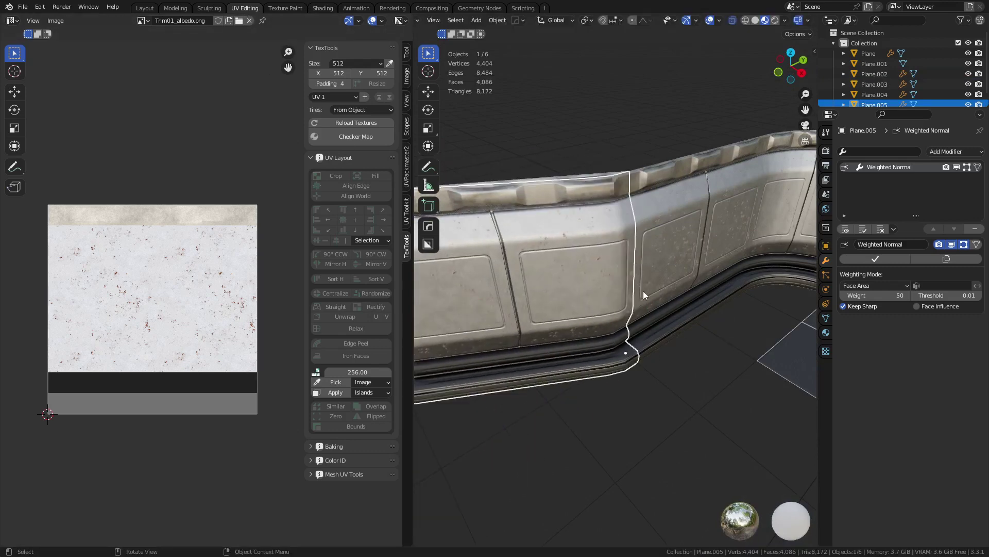
# Step: Examine the combined UV layout of the slanted wall segment and its neighbour with all faces of both selected
pyautogui.keyDown('shift'); pyautogui.click(667, 273); pyautogui.keyUp('shift')
pyautogui.press('Tab')
pyautogui.press('a')
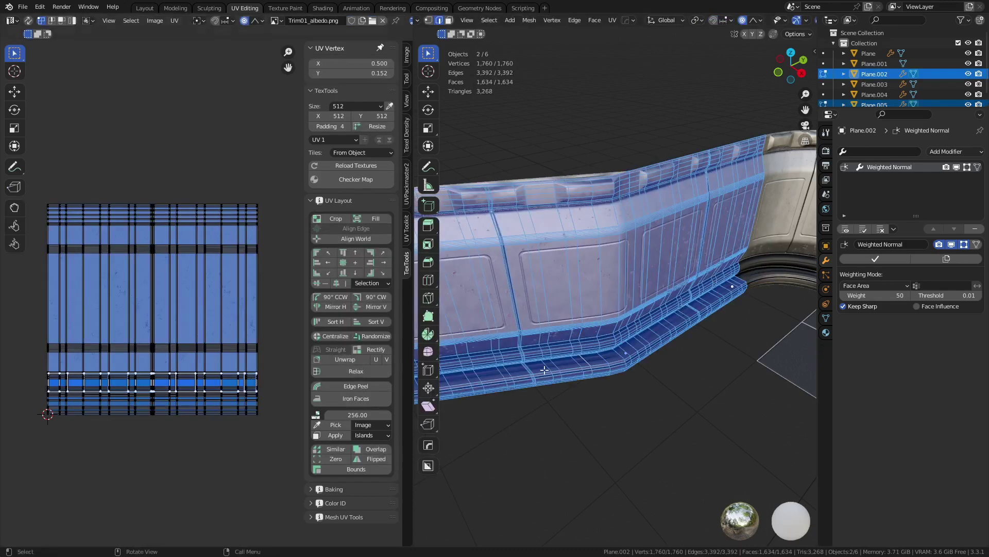
pyautogui.moveTo(298, 272); pyautogui.dragTo(146, 318, button='middle')
pyautogui.scroll(-1, 209, 293)
pyautogui.scroll(-1, 201, 292)
pyautogui.scroll(3, 229, 309)
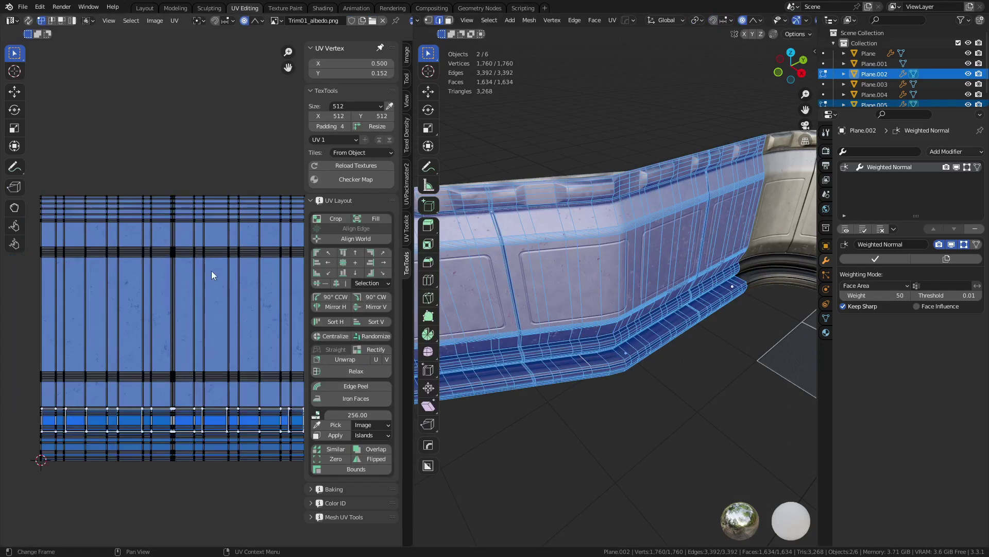
pyautogui.moveTo(255, 277); pyautogui.dragTo(229, 284, button='middle')
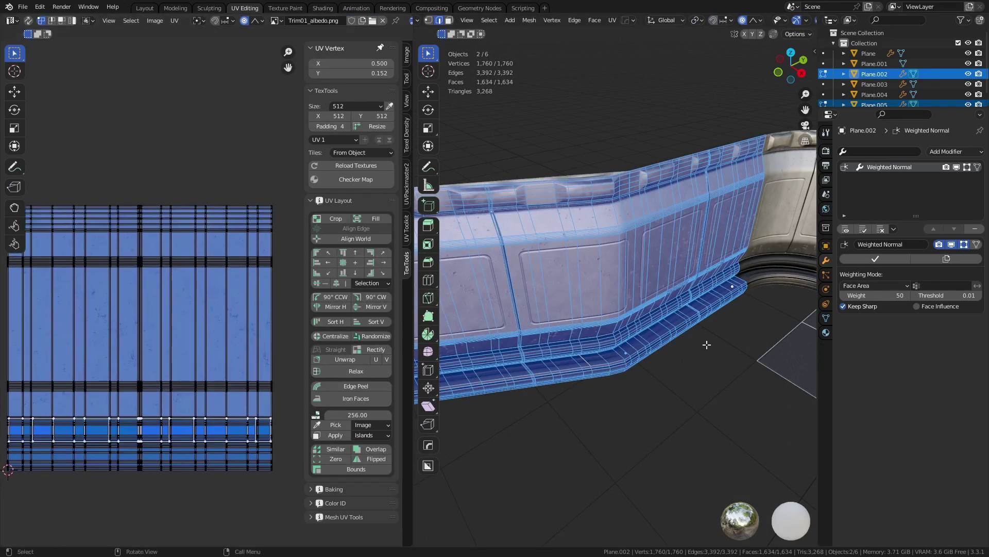
pyautogui.hotkey('ctrl', 'Tab')
pyautogui.click(599, 316)
pyautogui.click(599, 315)
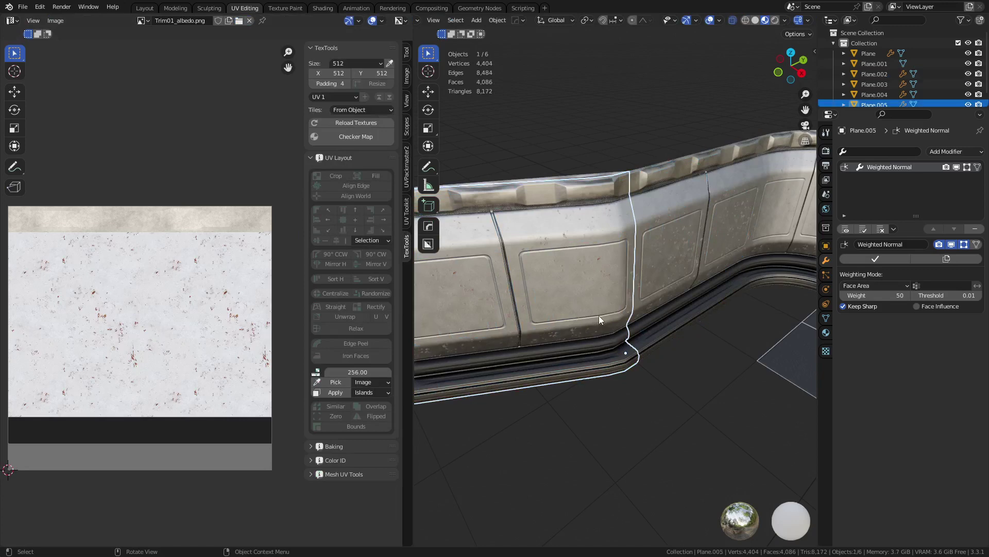
# Step: Select the face strip directly below the panels on both wall segments to show where it sits on the trim texture
pyautogui.moveTo(598, 315); pyautogui.dragTo(649, 311, button='middle')
pyautogui.keyDown('shift'); pyautogui.click(651, 314); pyautogui.keyUp('shift')
pyautogui.press('Tab')
pyautogui.click(571, 327)
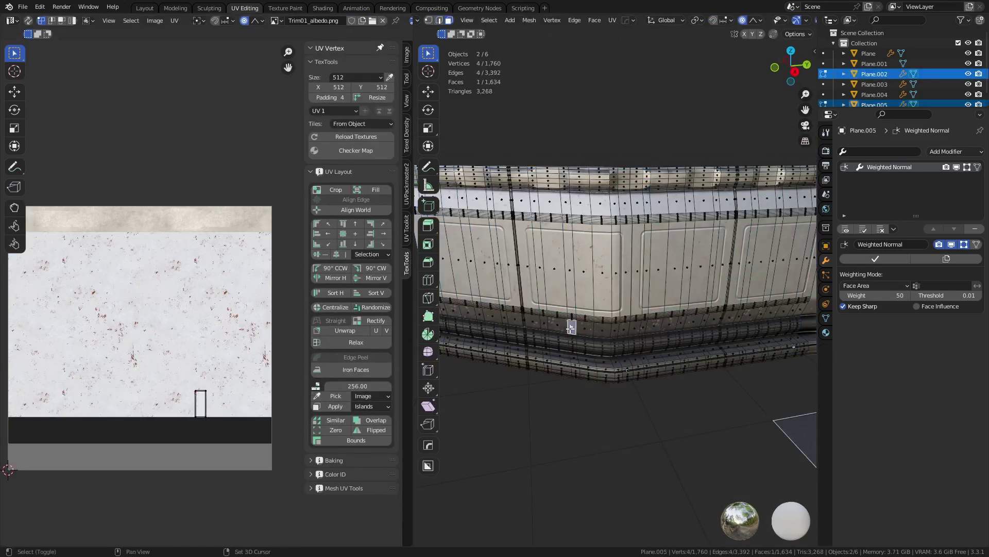
pyautogui.keyDown('alt'); pyautogui.click(545, 327); pyautogui.keyUp('alt')
pyautogui.keyDown('alt'); pyautogui.click(547, 324); pyautogui.keyUp('alt')
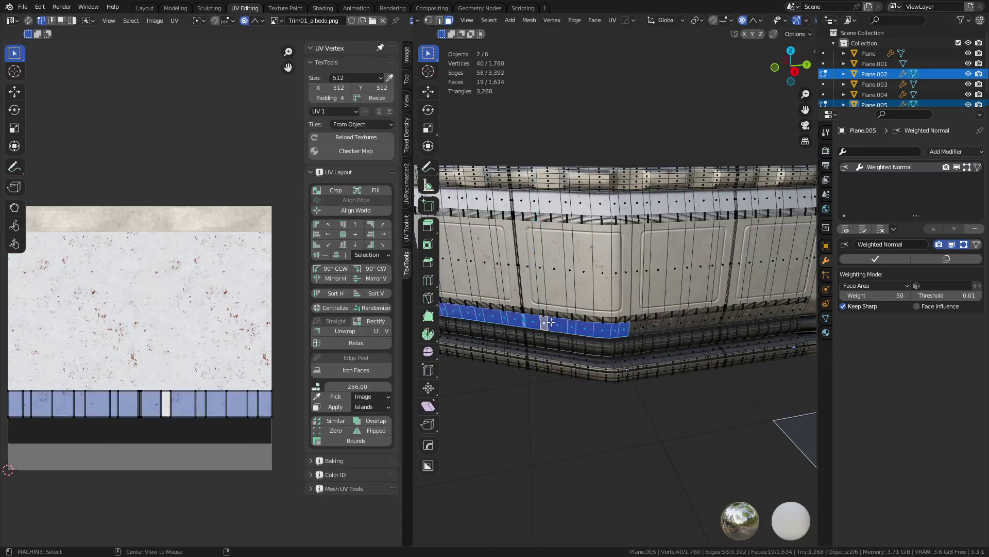
pyautogui.keyDown('alt'); pyautogui.keyDown('shift'); pyautogui.click(665, 324); pyautogui.keyUp('shift'); pyautogui.keyUp('alt')
pyautogui.scroll(-2, 162, 436)
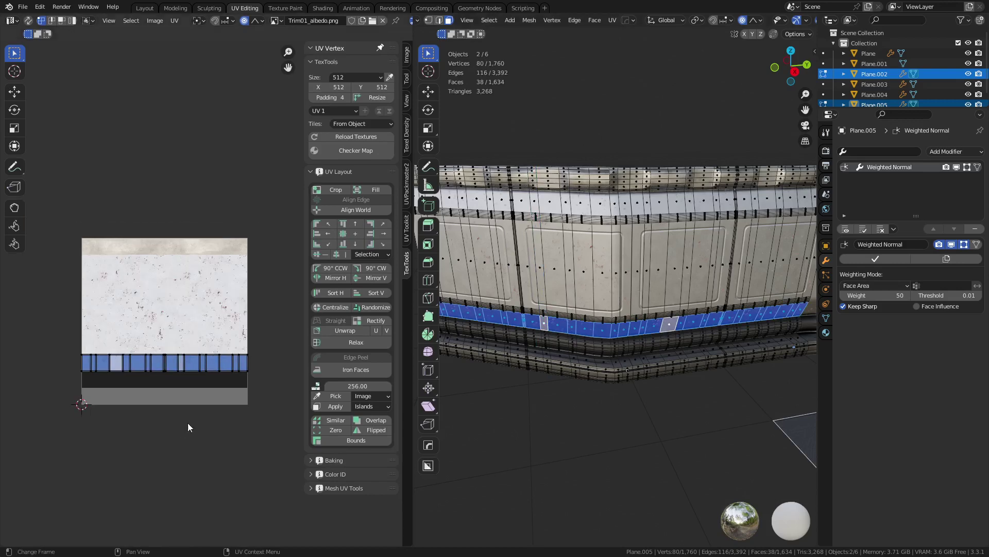
pyautogui.press('4')
pyautogui.press('a')
pyautogui.press('g')
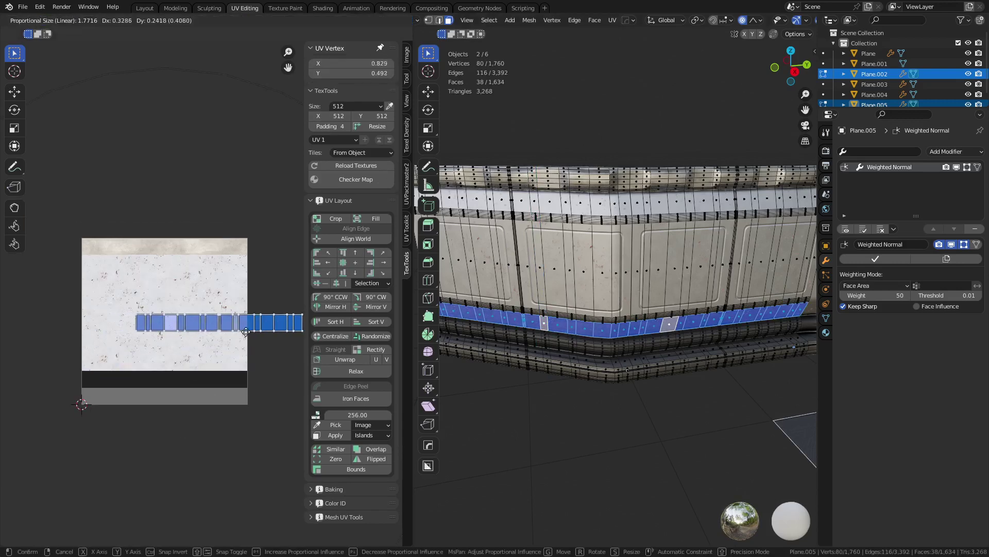
pyautogui.rightClick(247, 340)
pyautogui.press('g')
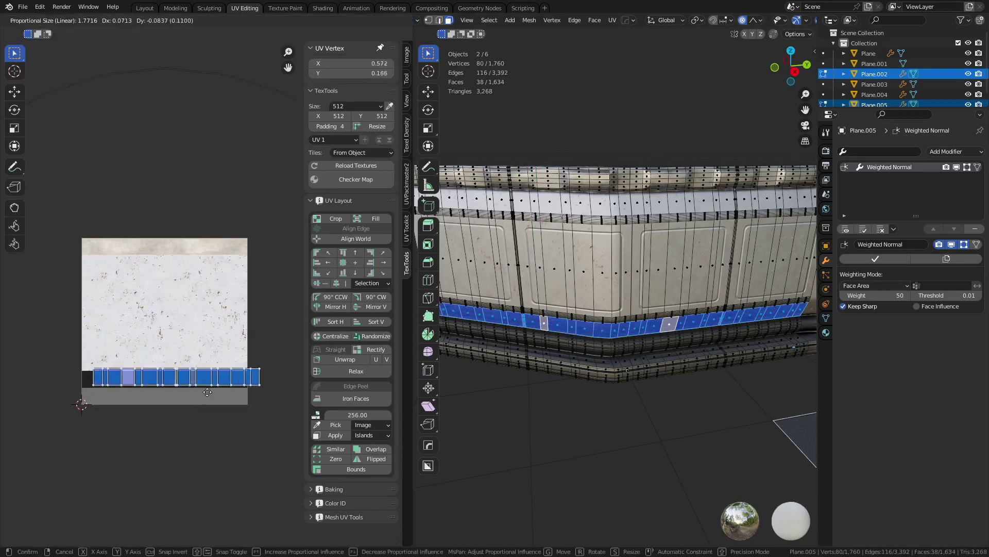
pyautogui.rightClick(194, 385)
pyautogui.press('3')
pyautogui.click(168, 370)
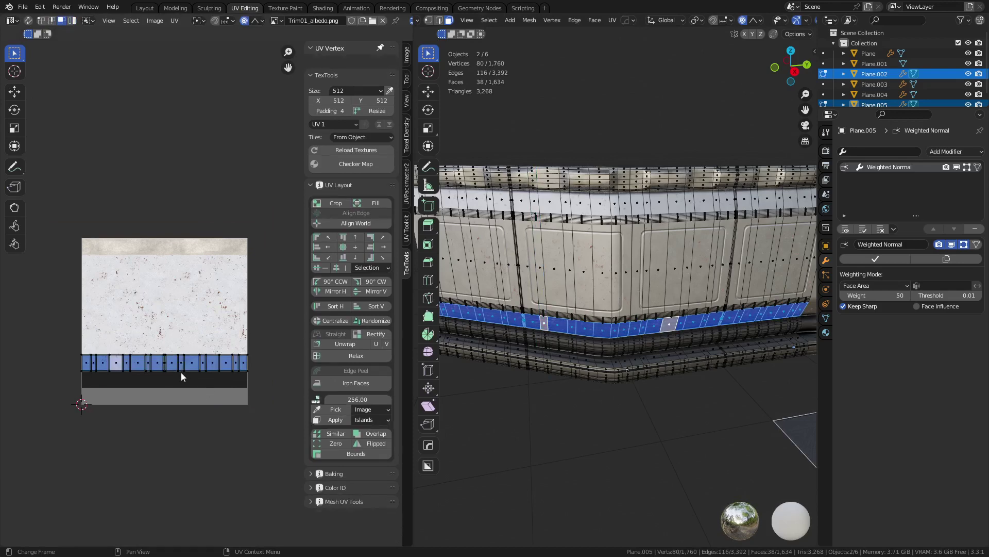
pyautogui.press('g')
pyautogui.rightClick(188, 388)
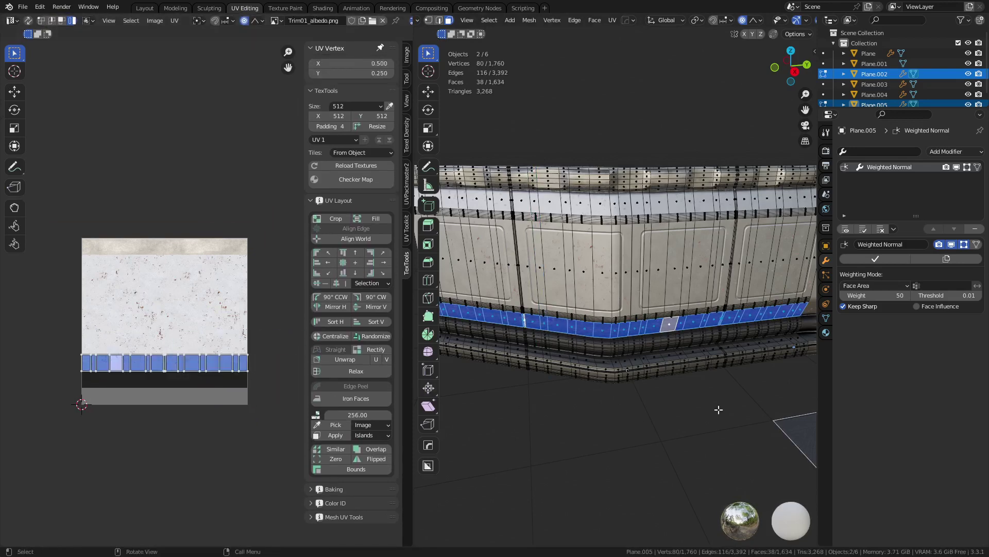
# Step: Return to Object Mode, deselect everything and inspect the texture around the corner joint between the two wall segments
pyautogui.click(719, 411)
pyautogui.hotkey('ctrl', 'Tab')
pyautogui.click(654, 414)
pyautogui.click(654, 416)
pyautogui.moveTo(653, 416); pyautogui.dragTo(633, 405, button='middle')
pyautogui.scroll(4, 634, 408)
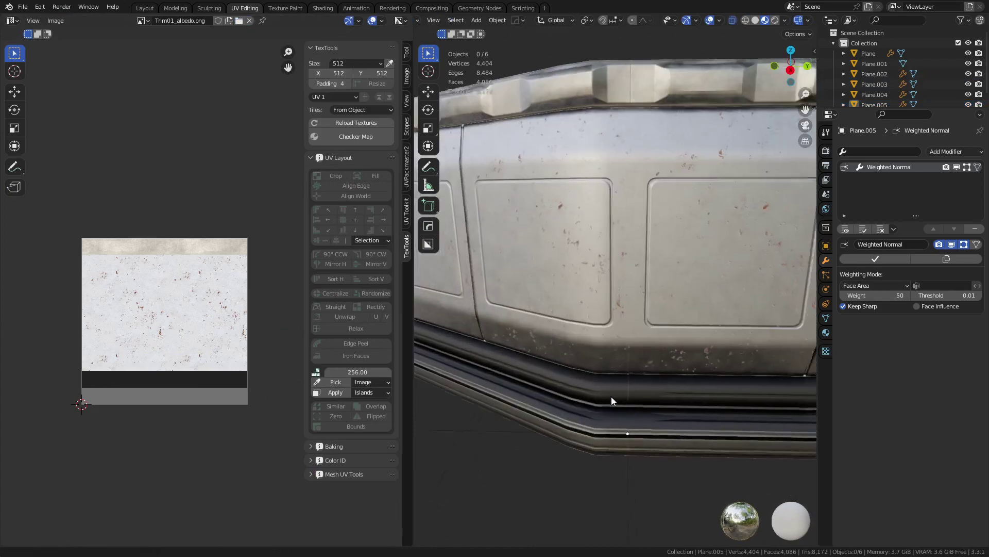
# Step: Edit both wall segments together and examine the end of the slanted segment's lower face strip in the UV layout
pyautogui.click(594, 372)
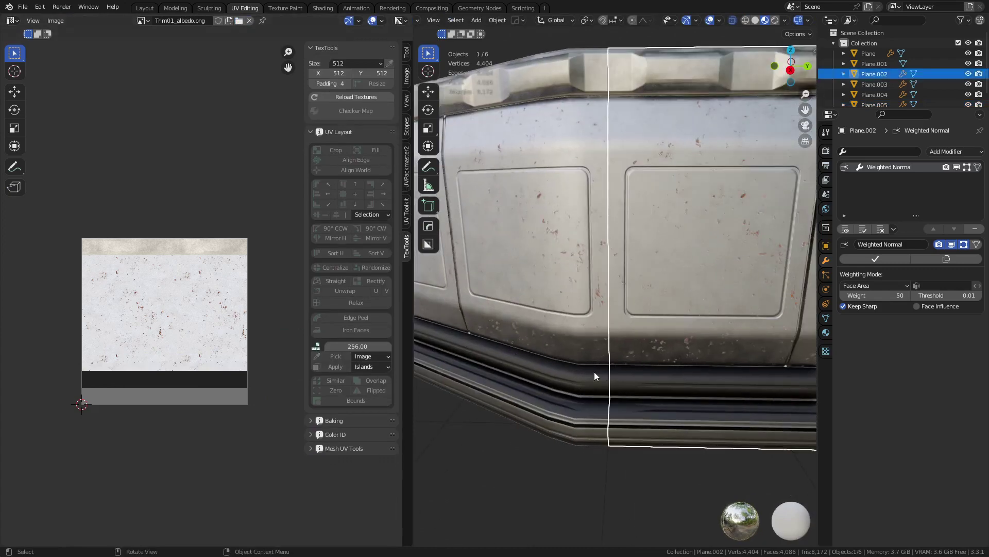
pyautogui.keyDown('shift'); pyautogui.click(590, 353); pyautogui.keyUp('shift')
pyautogui.keyDown('shift'); pyautogui.click(641, 367); pyautogui.keyUp('shift')
pyautogui.press('Tab')
pyautogui.click(680, 367)
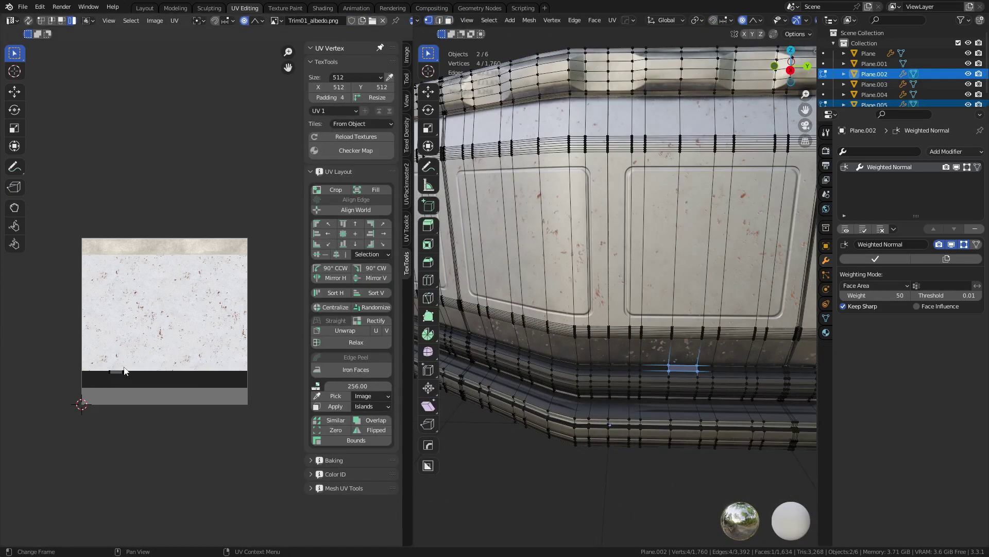
pyautogui.press('a')
pyautogui.keyDown('alt'); pyautogui.click(583, 351); pyautogui.keyUp('alt')
pyautogui.scroll(5, 162, 385)
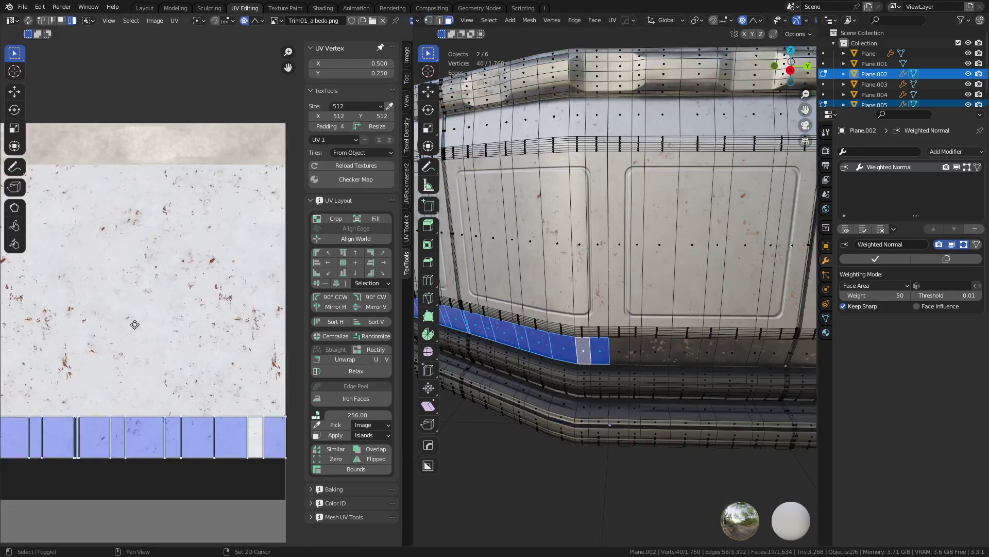
pyautogui.moveTo(167, 415); pyautogui.dragTo(270, 366)
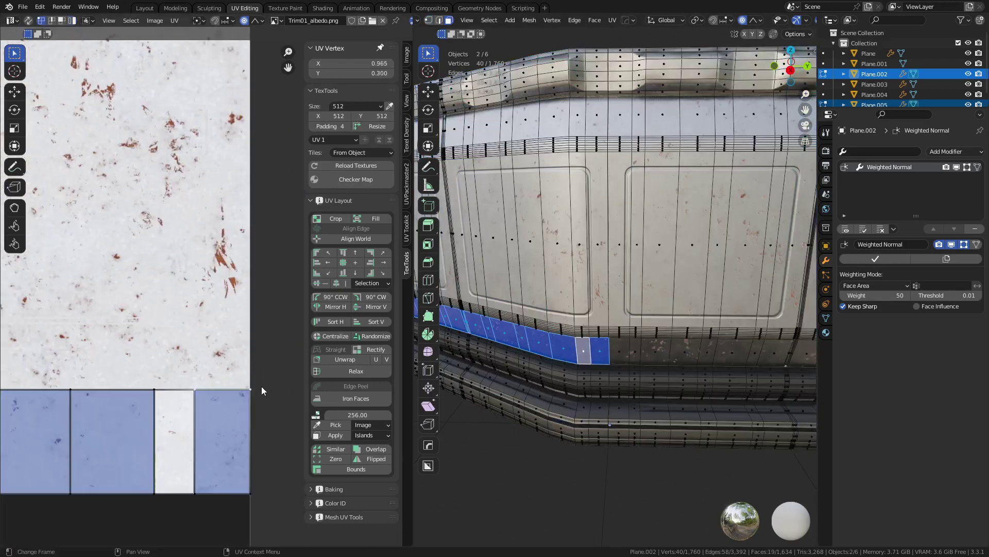
# Step: Select one face below the panels on each wall segment and compare their placement in the UV layout
pyautogui.click(659, 345)
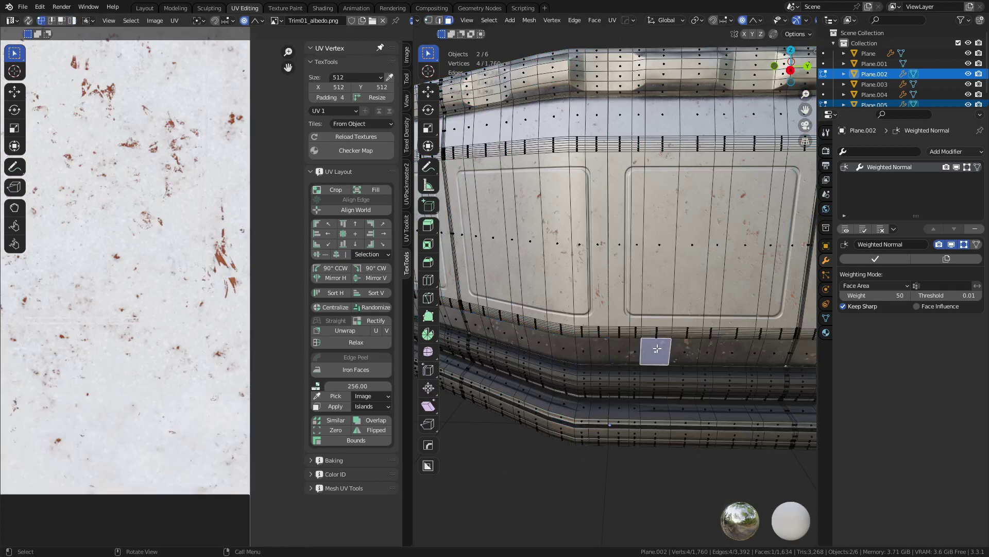
pyautogui.keyDown('shift'); pyautogui.click(584, 349); pyautogui.keyUp('shift')
pyautogui.scroll(-4, 170, 405)
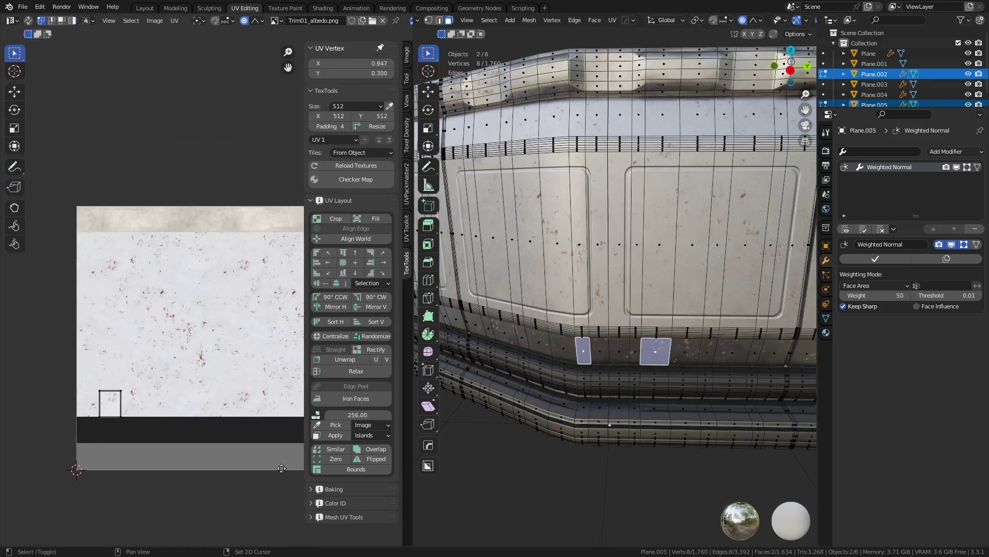
pyautogui.moveTo(196, 425); pyautogui.dragTo(182, 420, button='middle')
pyautogui.press('3')
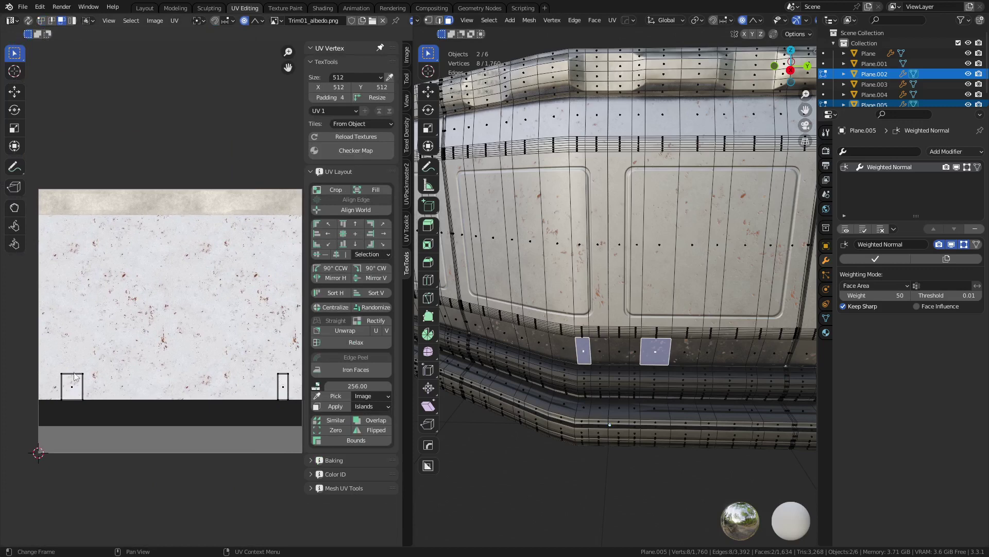
pyautogui.click(75, 376)
pyautogui.press('g')
pyautogui.rightClick(77, 360)
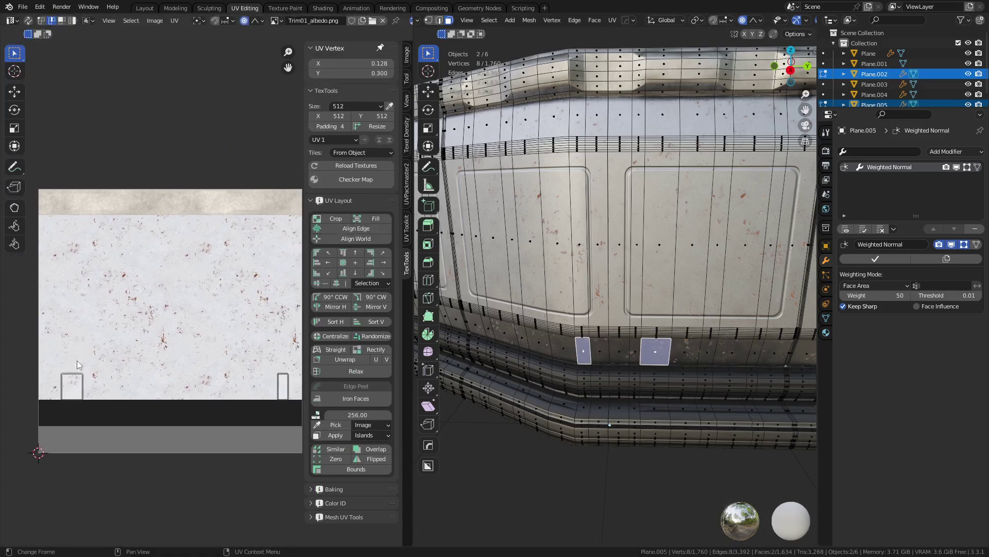
pyautogui.press('1')
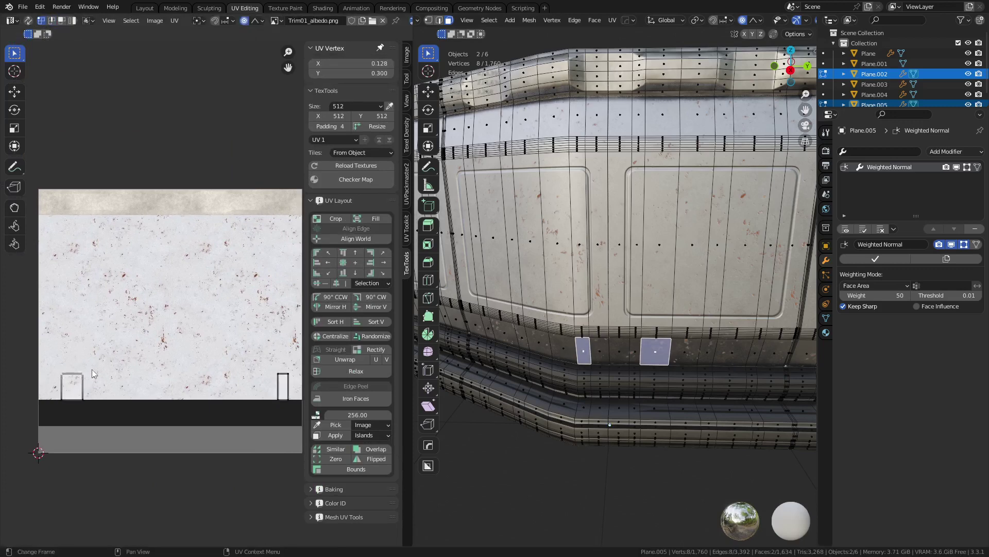
pyautogui.press('g')
pyautogui.rightClick(110, 411)
pyautogui.moveTo(255, 356); pyautogui.dragTo(217, 343, button='middle')
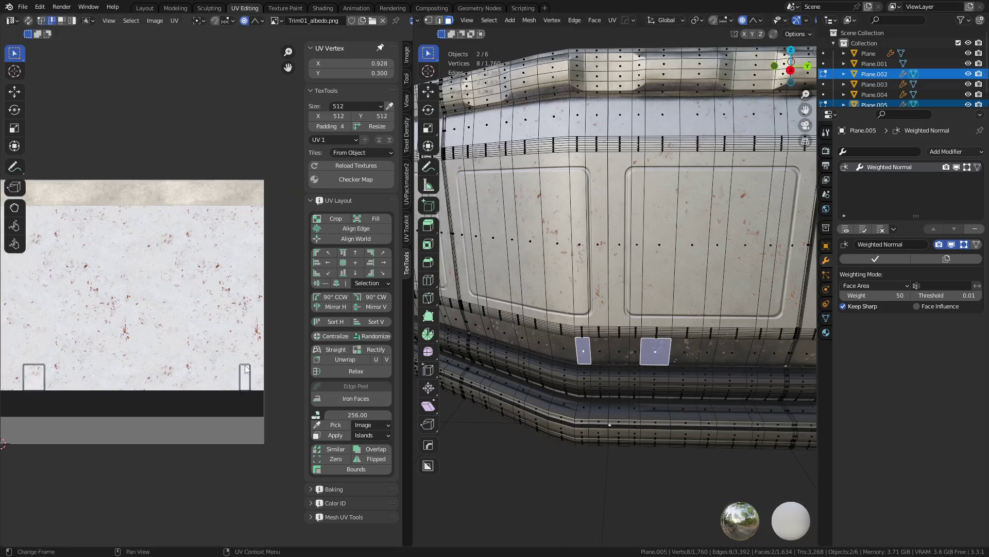
pyautogui.press('g')
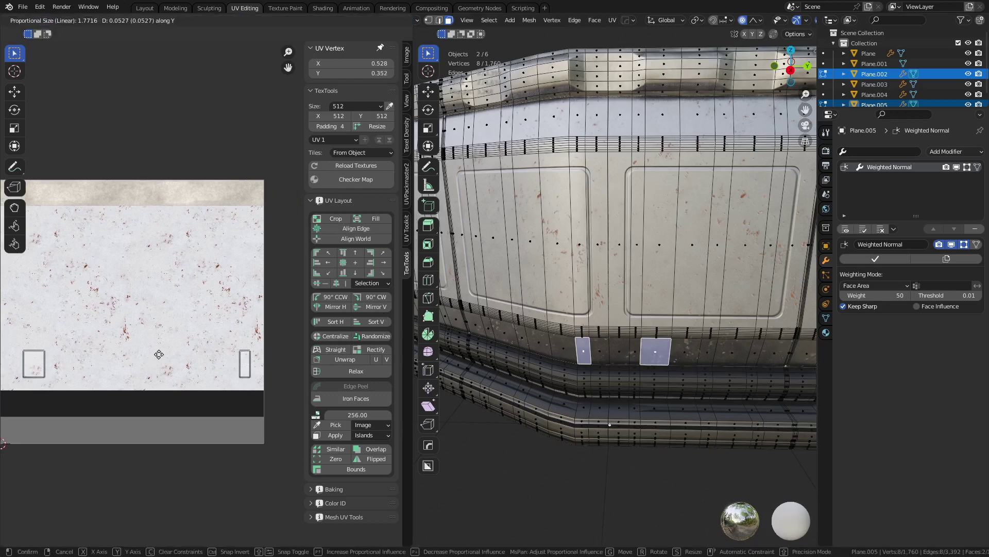
pyautogui.rightClick(159, 343)
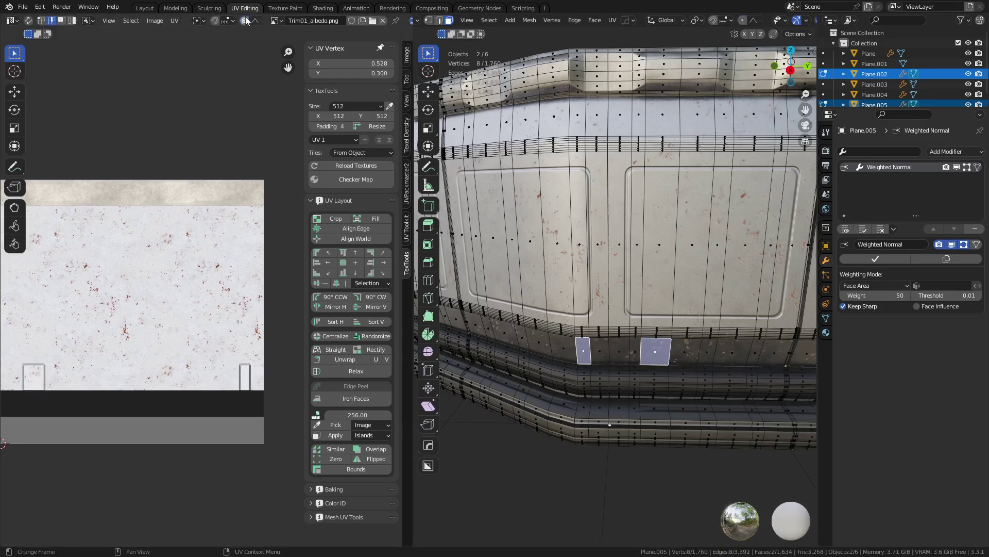
# Step: Turn off proportional editing and raise the upper vertices of the narrow face's UVs along Y to 0.360
pyautogui.press('g')
pyautogui.press('y')
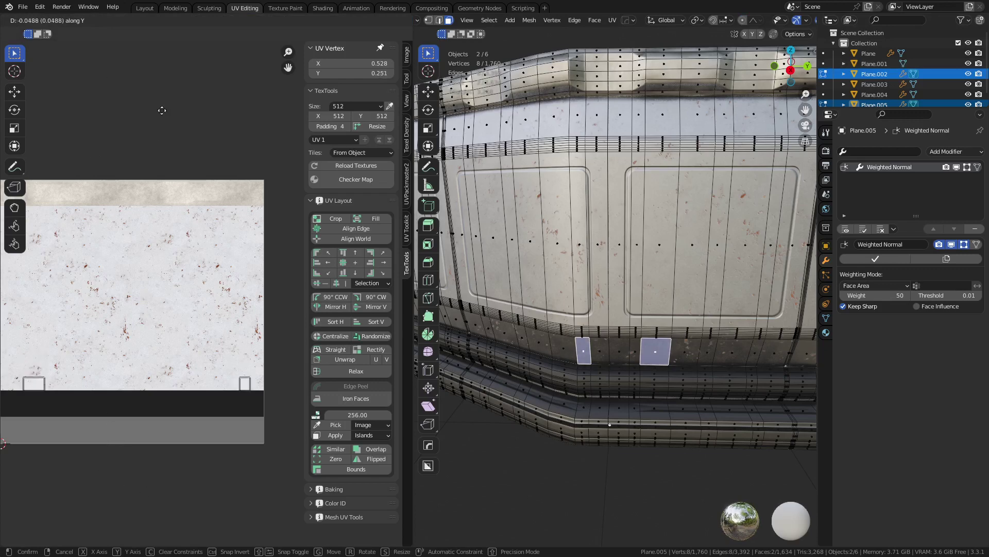
pyautogui.press('Escape')
pyautogui.click(245, 369)
pyautogui.press('g')
pyautogui.press('y')
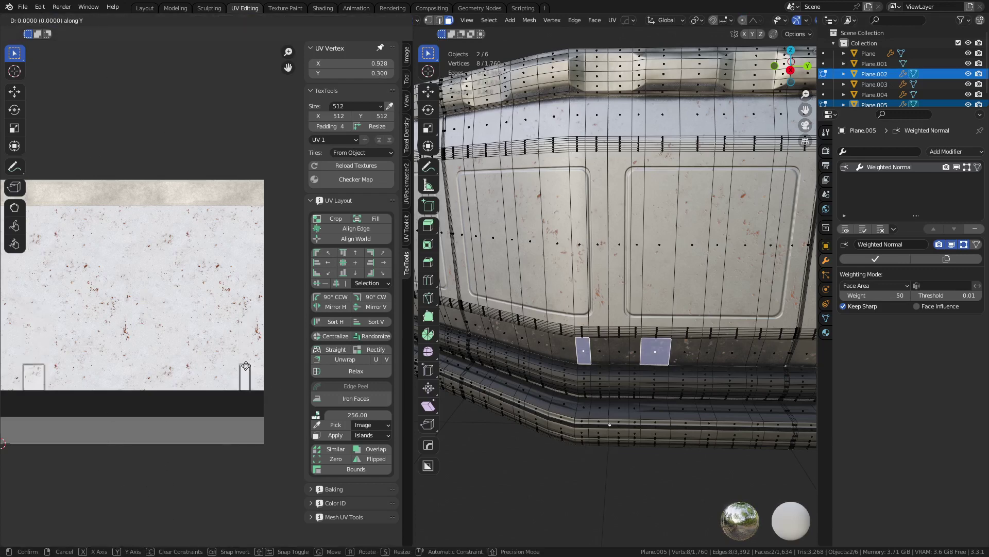
pyautogui.click(250, 328)
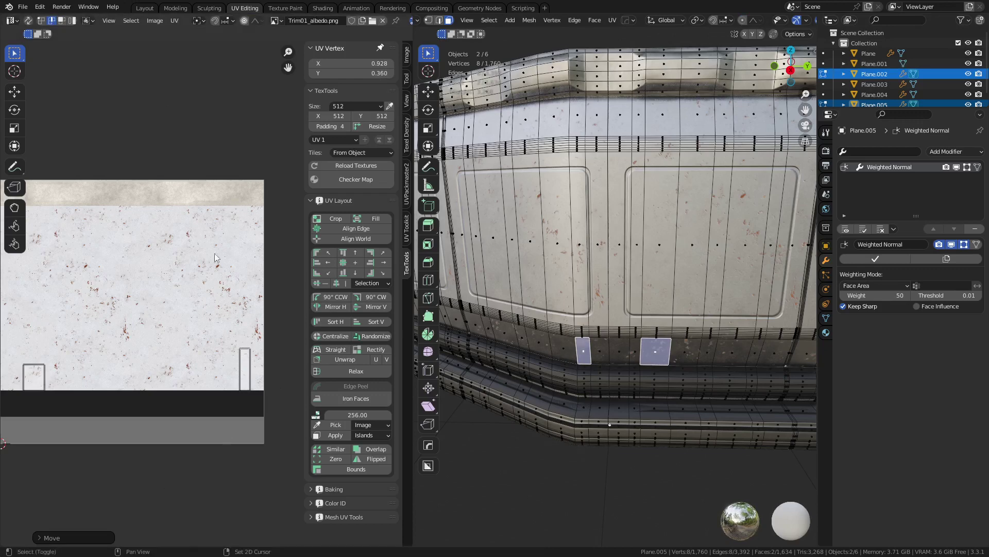
# Step: Align the upper vertices of both faces' UVs to the bottom so that they share one height
pyautogui.keyDown('shift'); pyautogui.click(31, 371); pyautogui.keyUp('shift')
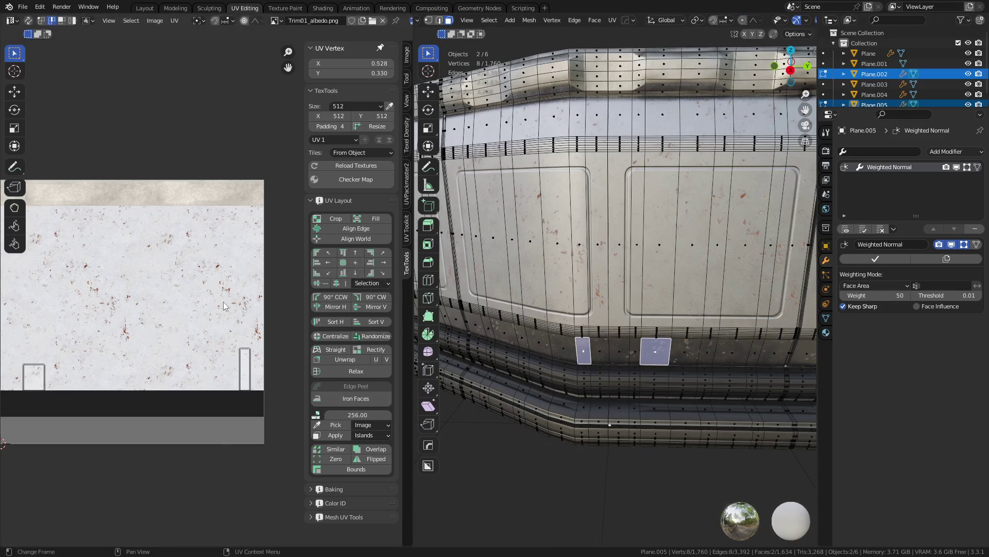
pyautogui.hotkey('alt', 'a')
pyautogui.click(219, 363)
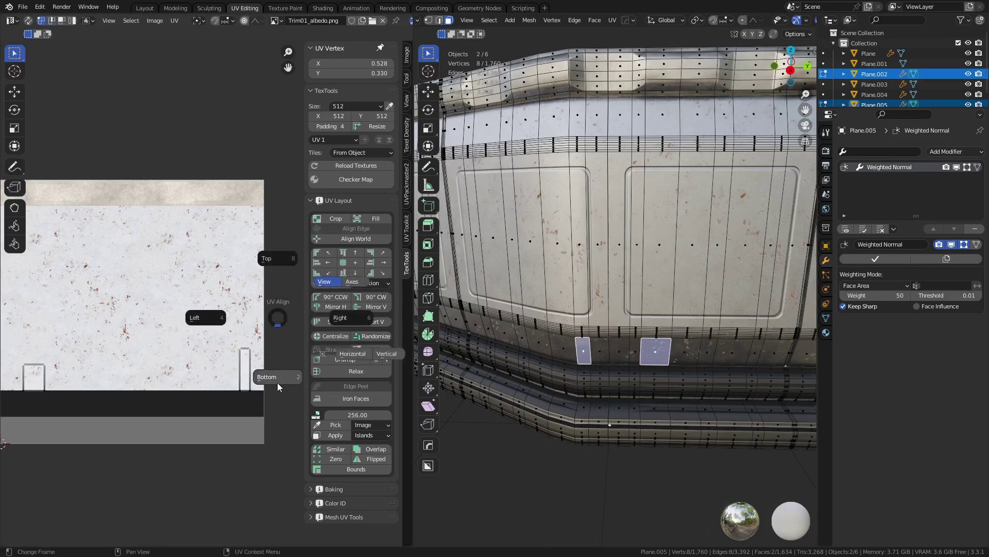
pyautogui.click(71, 535)
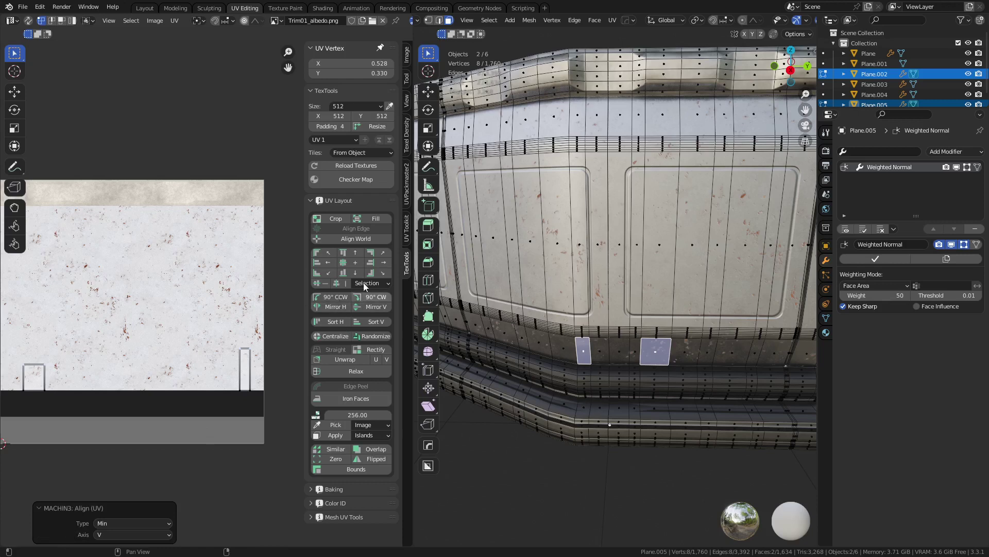
pyautogui.click(355, 272)
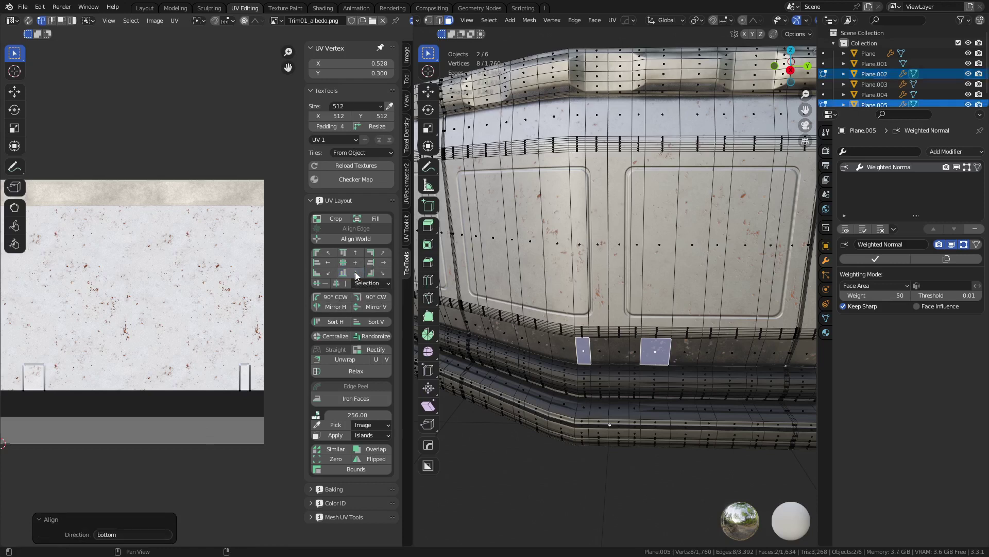
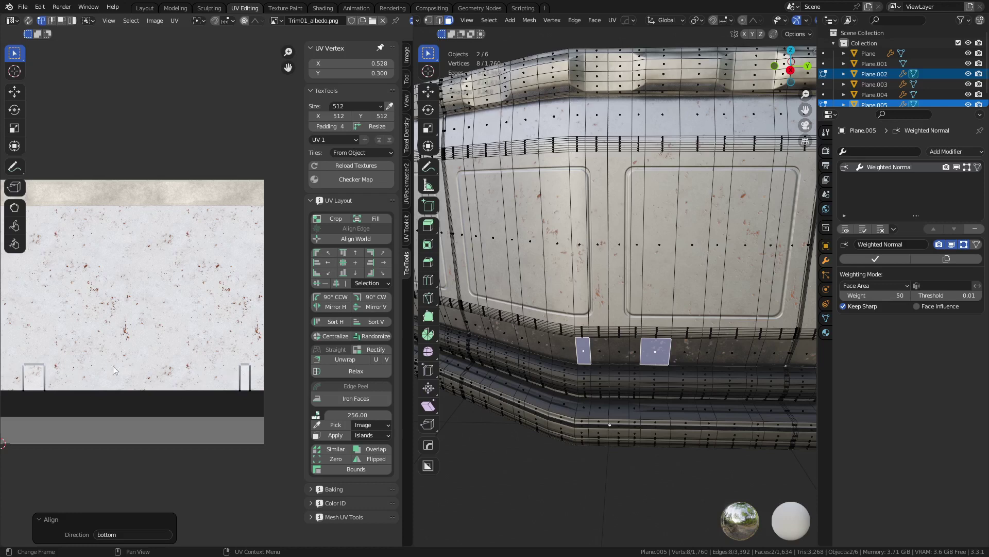
# Step: Select the face strip below the panels on Plane.002 and check its end vertices against both side edges of the trim texture
pyautogui.keyDown('alt'); pyautogui.click(690, 350); pyautogui.keyUp('alt')
pyautogui.moveTo(239, 416); pyautogui.dragTo(147, 387, button='middle')
pyautogui.scroll(5, 159, 440)
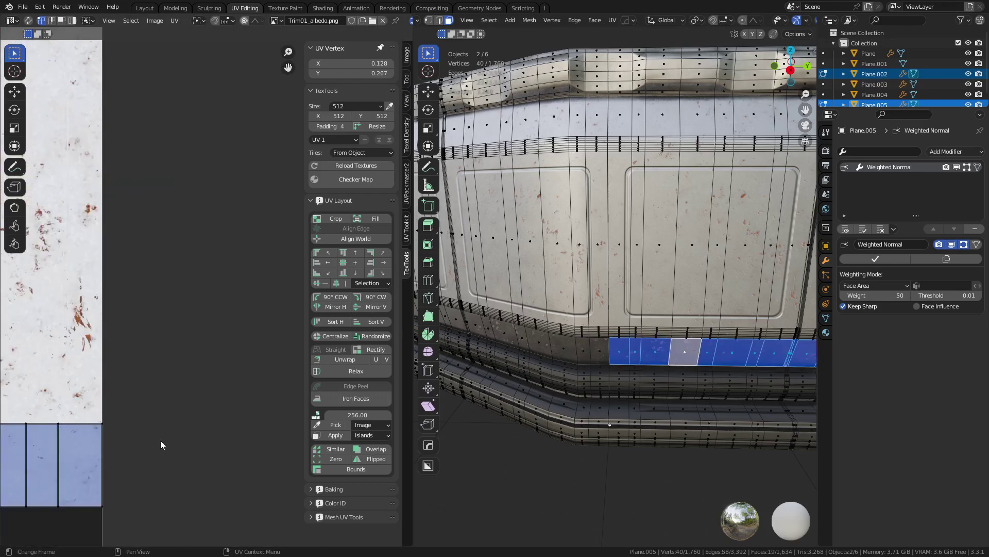
pyautogui.moveTo(160, 440); pyautogui.dragTo(234, 384, button='middle')
pyautogui.click(177, 448)
pyautogui.keyDown('shift'); pyautogui.click(180, 367); pyautogui.keyUp('shift')
pyautogui.scroll(-4, 148, 386)
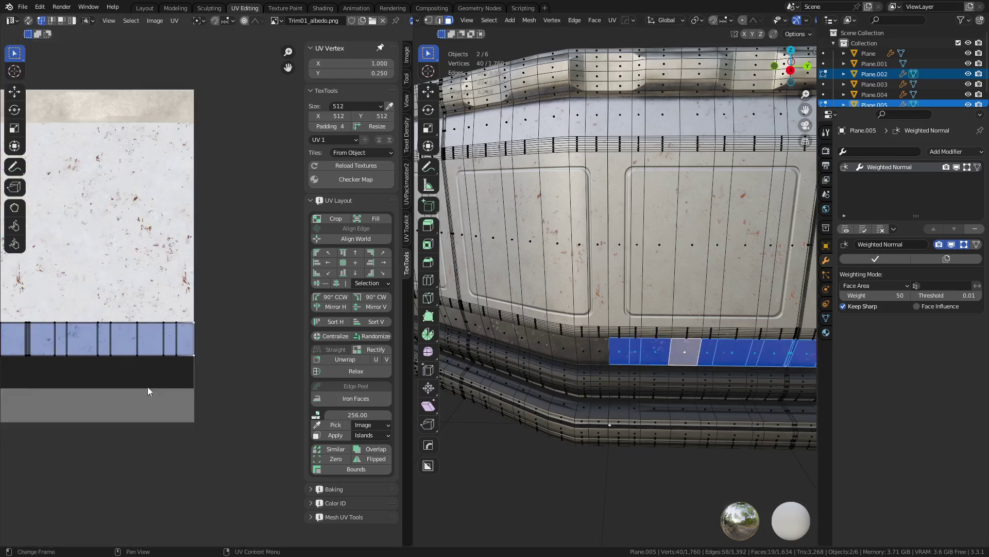
pyautogui.keyDown('shift'); pyautogui.moveTo(83, 385); pyautogui.dragTo(335, 384, button='middle'); pyautogui.keyUp('shift')
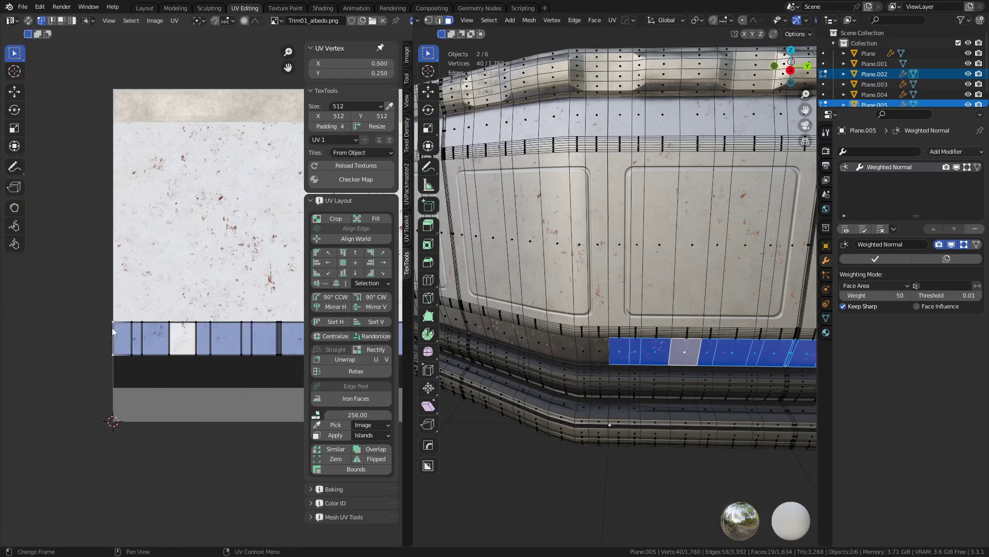
pyautogui.scroll(6, 153, 352)
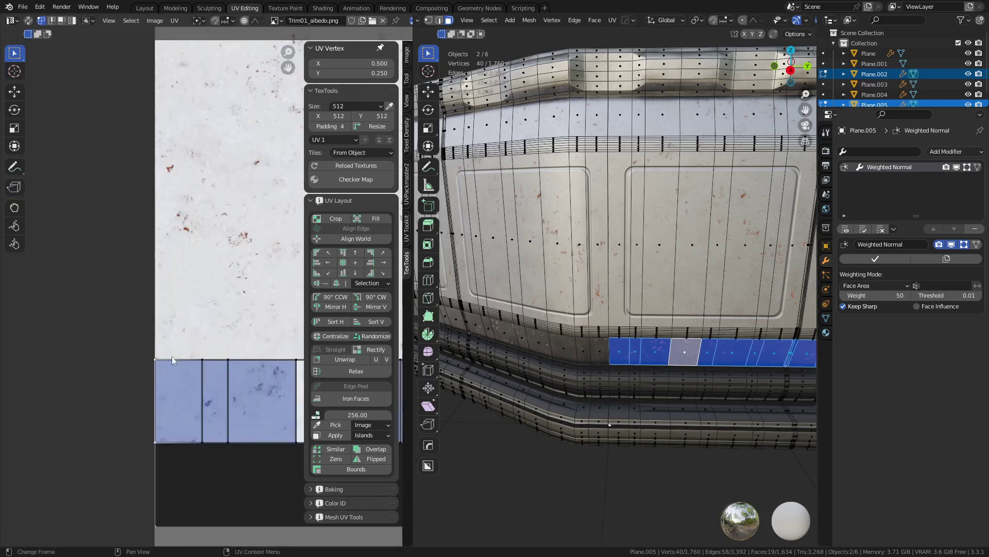
# Step: Subdivide the end edge of Plane.005's lower face strip at the joint with one cut
pyautogui.moveTo(593, 360); pyautogui.dragTo(581, 381, button='middle')
pyautogui.press('Tab')
pyautogui.click(546, 370)
pyautogui.scroll(4, 551, 340)
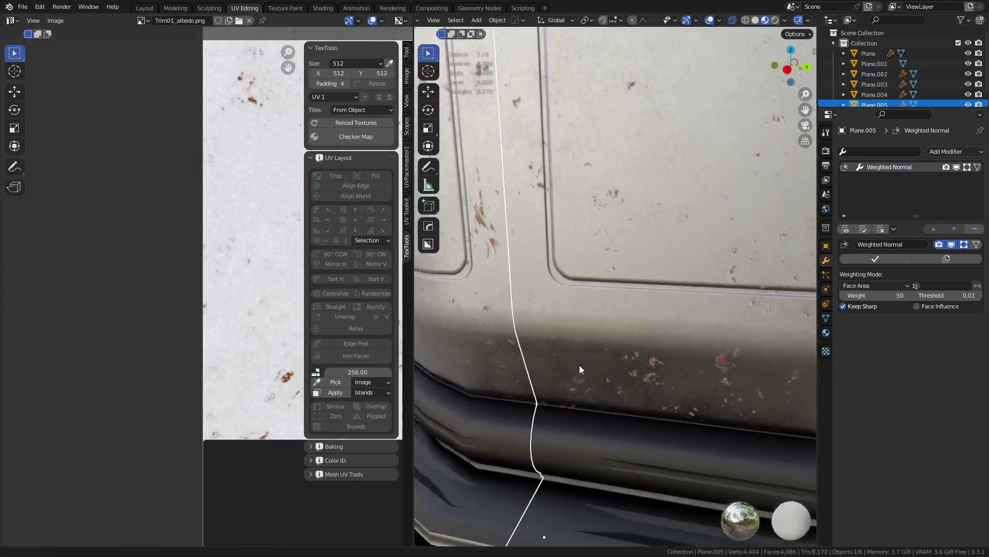
pyautogui.press('Tab')
pyautogui.click(536, 365)
pyautogui.press('2')
pyautogui.click(536, 365)
pyautogui.rightClick(536, 364)
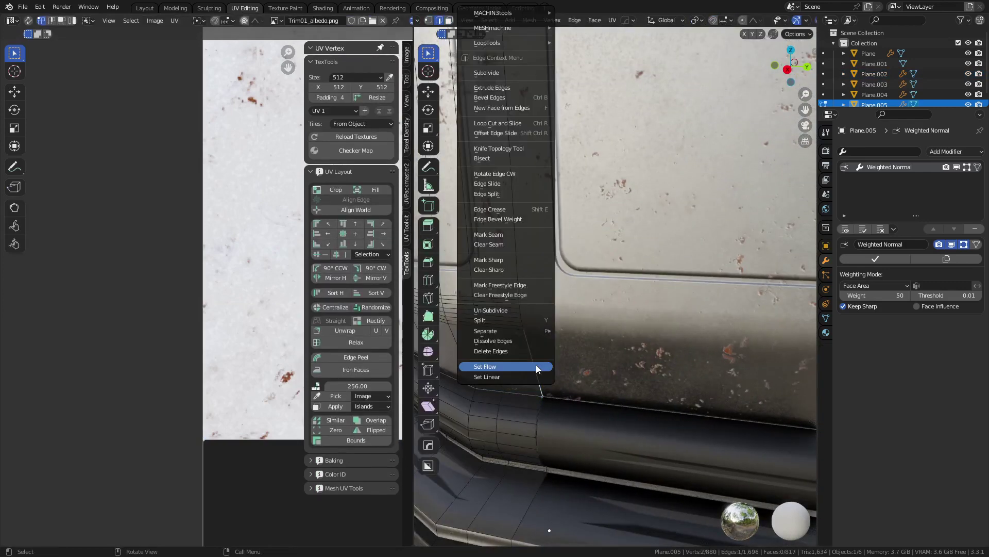
pyautogui.click(507, 74)
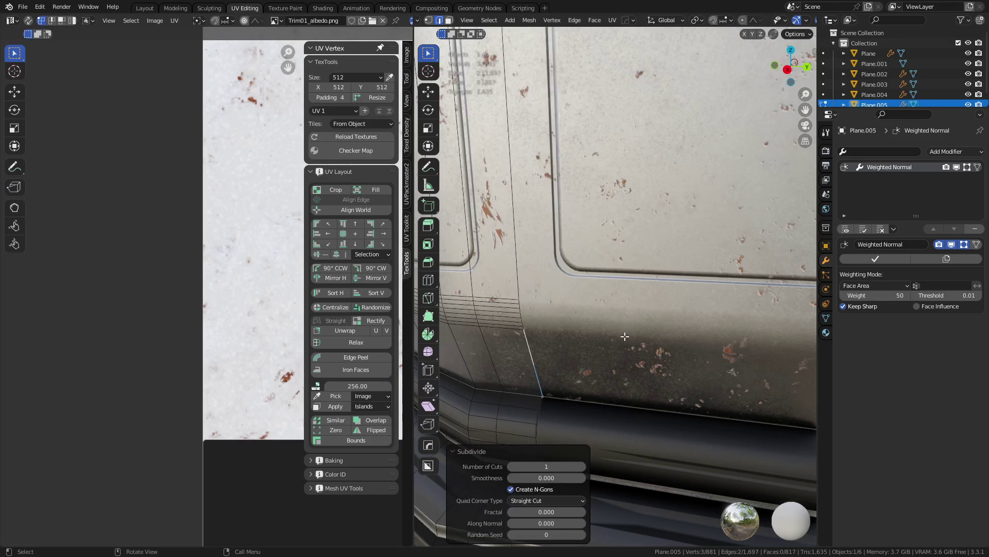
# Step: View the matching joint edge of Plane.002 in Edit Mode and return to Object Mode for comparison
pyautogui.press('1')
pyautogui.hotkey('ctrl', 'Tab')
pyautogui.click(564, 359)
pyautogui.click(564, 358)
pyautogui.hotkey('ctrl', 'Tab')
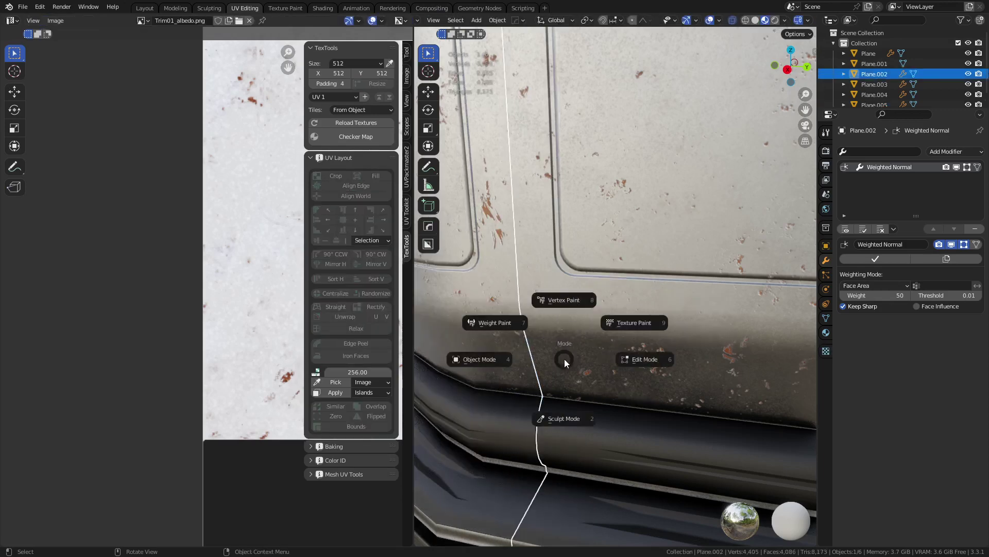
pyautogui.click(617, 367)
pyautogui.press('Tab')
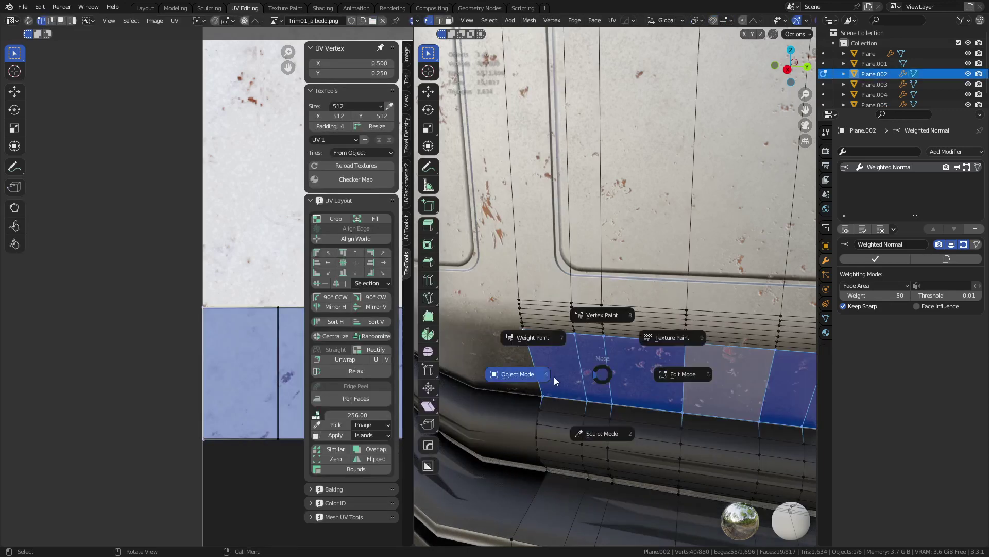
pyautogui.click(500, 369)
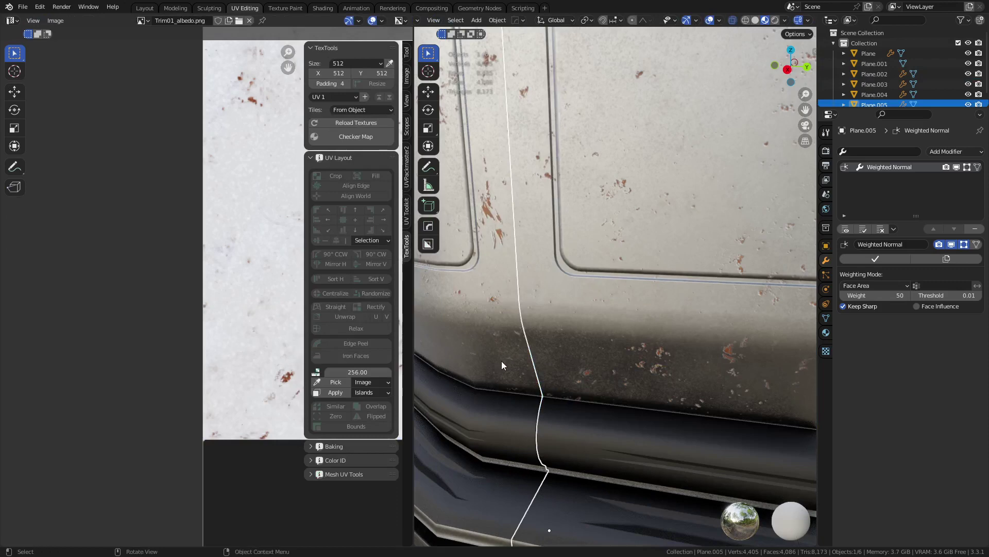
# Step: Reopen Plane.005 in Edit Mode and select the midpoint vertex on its lower joint edge
pyautogui.click(502, 361)
pyautogui.press('Tab')
pyautogui.click(531, 363)
pyautogui.hotkey('ctrl', 'Tab')
pyautogui.click(500, 364)
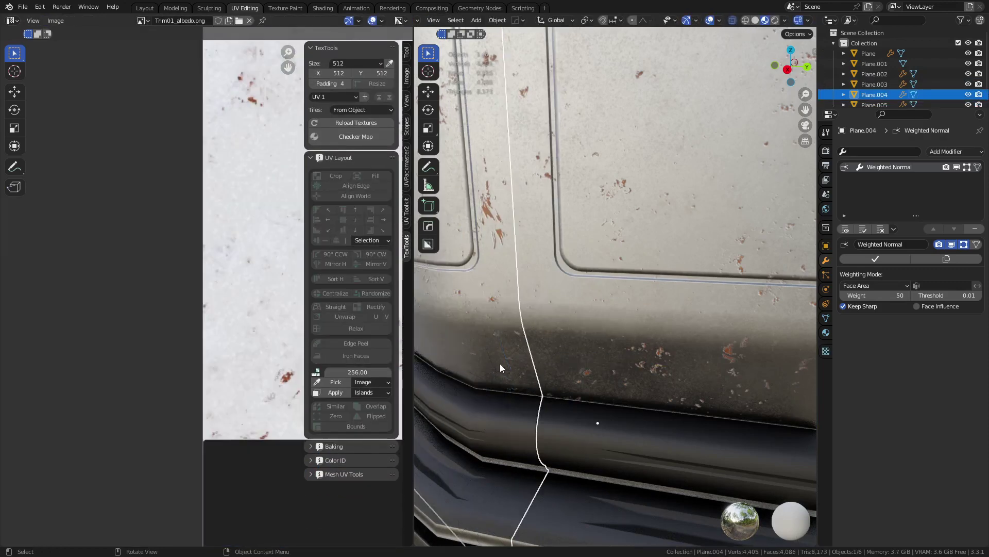
pyautogui.click(538, 376)
pyautogui.click(520, 372)
pyautogui.hotkey('ctrl', 'Tab')
pyautogui.click(561, 369)
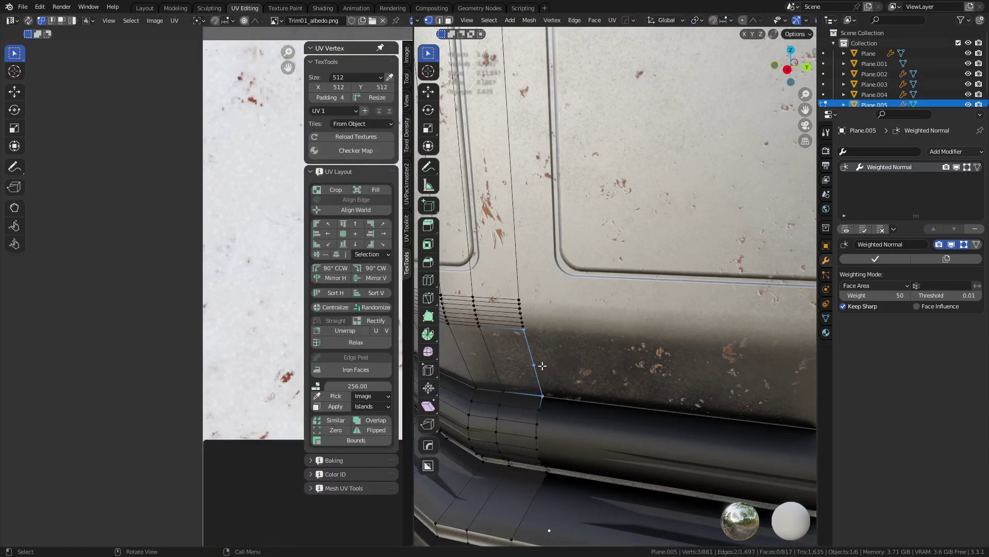
pyautogui.scroll(-3, 270, 381)
pyautogui.moveTo(281, 374); pyautogui.dragTo(93, 378, button='middle')
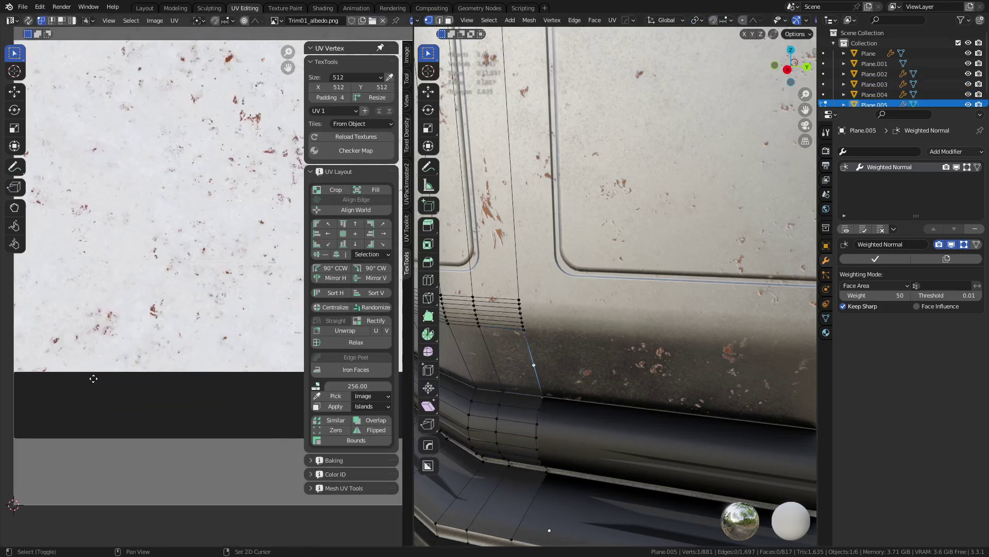
# Step: Inspect the UV layout, return to Object Mode and examine the corner joint from the other side
pyautogui.scroll(-5, 230, 360)
pyautogui.scroll(2, 91, 362)
pyautogui.moveTo(309, 339); pyautogui.dragTo(152, 372, button='middle')
pyautogui.hotkey('ctrl', 'Tab')
pyautogui.click(541, 372)
pyautogui.scroll(-5, 541, 373)
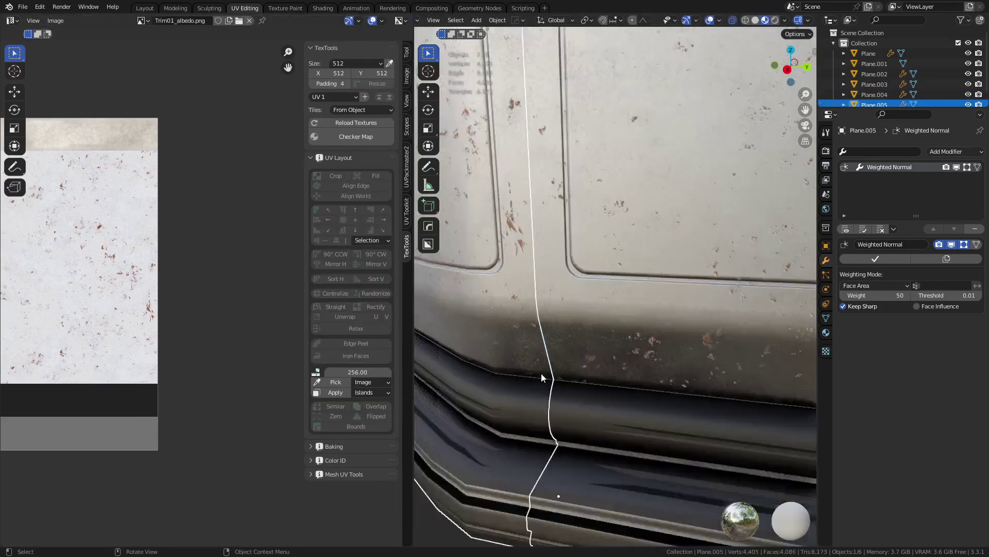
pyautogui.click(472, 439)
pyautogui.moveTo(610, 386); pyautogui.dragTo(610, 338, button='middle')
pyautogui.click(611, 338)
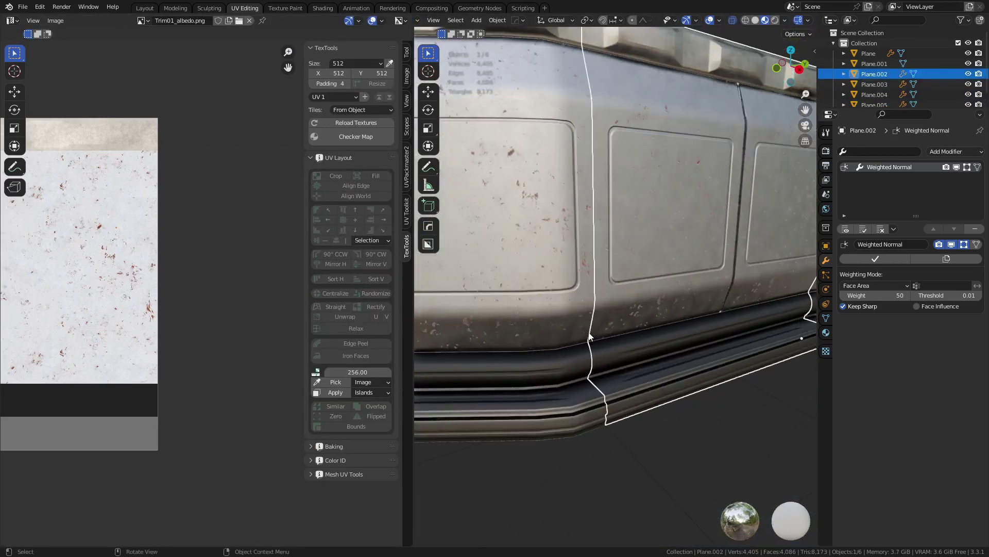
# Step: Dissolve the added midpoint vertex on Plane.005's joint edge and return to Object Mode
pyautogui.press('Tab')
pyautogui.hotkey('ctrl', 'Tab')
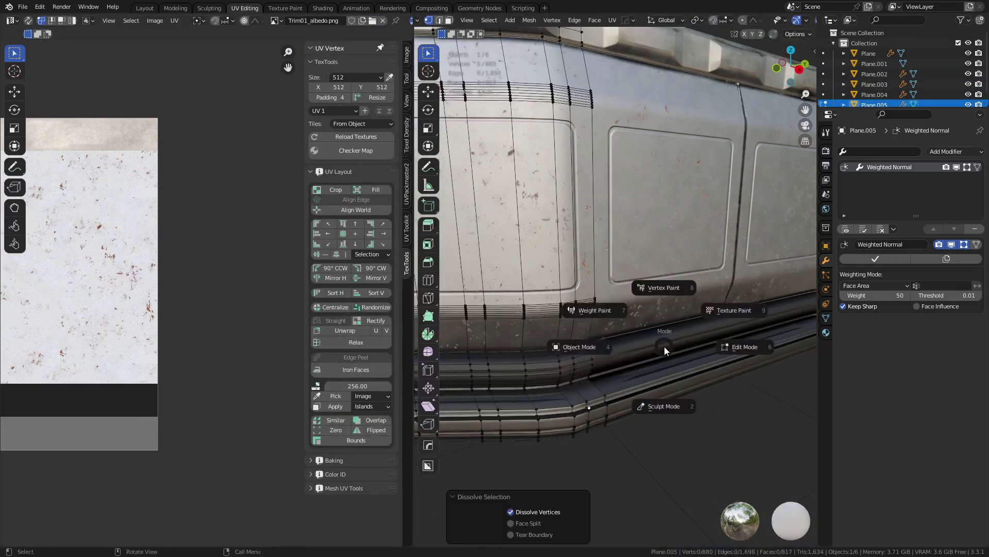
pyautogui.click(607, 331)
pyautogui.click(631, 336)
# Step: Deselect the walls, add a 2 m cube and move it -1 m in X and -3 m in Y to the wall's bend
pyautogui.keyDown('shift'); pyautogui.moveTo(633, 431); pyautogui.dragTo(535, 452, button='middle'); pyautogui.keyUp('shift')
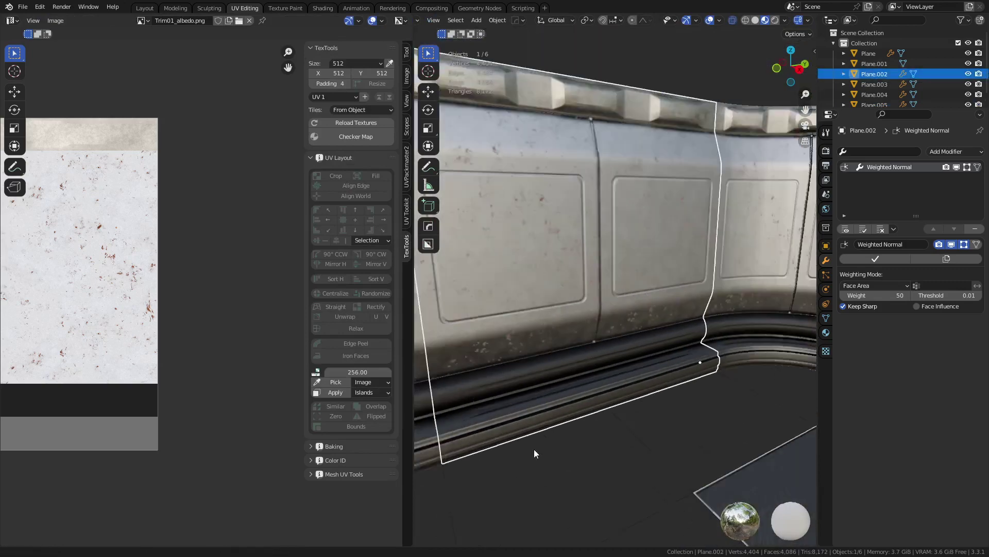
pyautogui.scroll(-4, 535, 452)
pyautogui.click(659, 369)
pyautogui.moveTo(667, 387); pyautogui.dragTo(664, 413, button='middle')
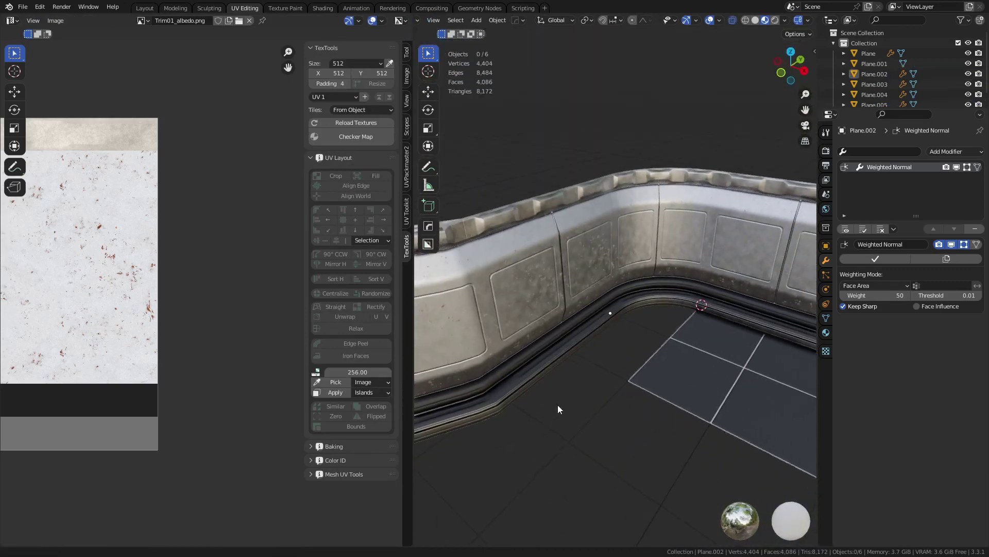
pyautogui.keyDown('shift'); pyautogui.moveTo(558, 404); pyautogui.dragTo(605, 384, button='middle'); pyautogui.keyUp('shift')
pyautogui.hotkey('shift', 'a')
pyautogui.moveTo(594, 340)
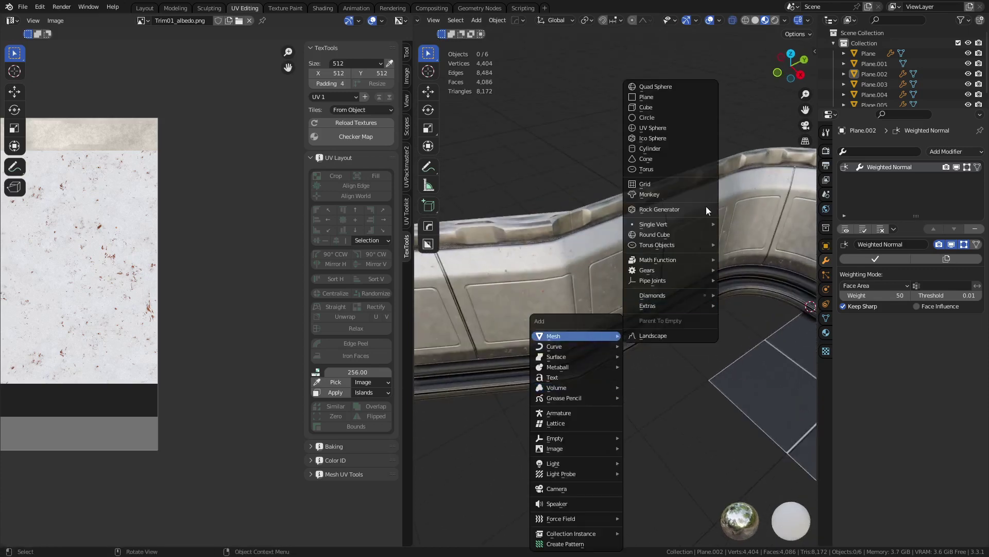
pyautogui.click(683, 107)
pyautogui.press('g')
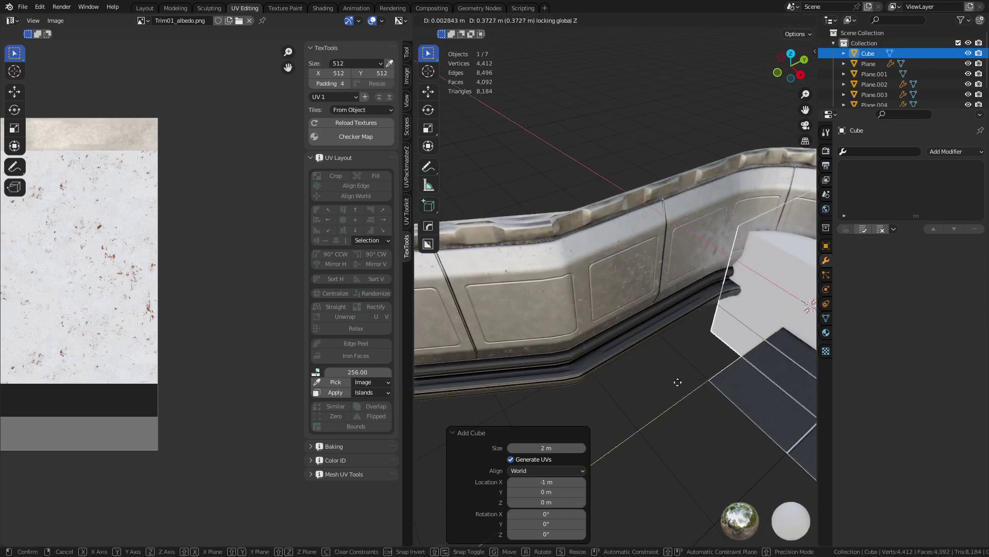
pyautogui.click(755, 463)
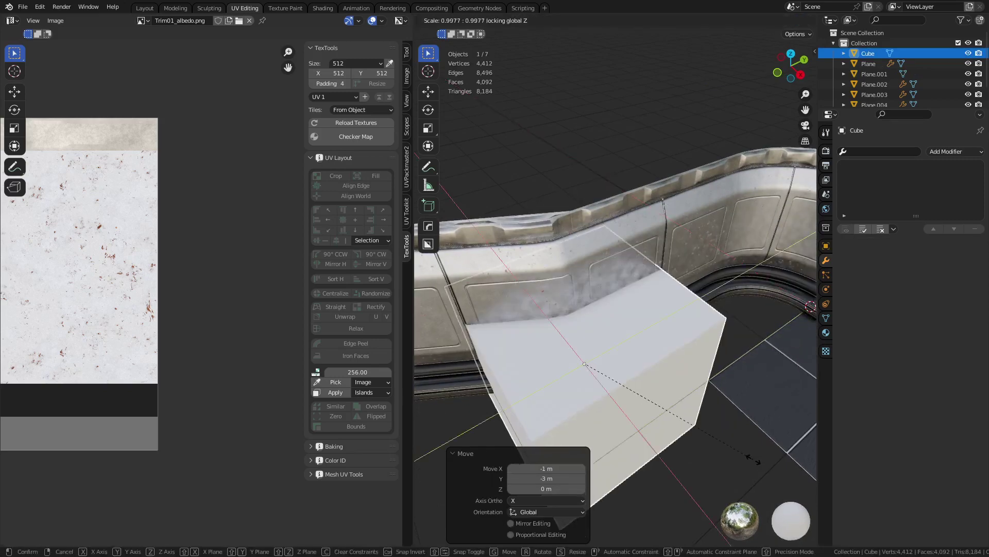
# Step: Scale the cube to 0.3 in X and Y, keeping its height
pyautogui.press('s')
pyautogui.hotkey('shift', 'z')
pyautogui.click(625, 412)
# Step: Enter Edit Mode on the cube and raise its bottom face along Z to the base of the wall
pyautogui.hotkey('alt', 'z')
pyautogui.hotkey('ctrl', 'Tab')
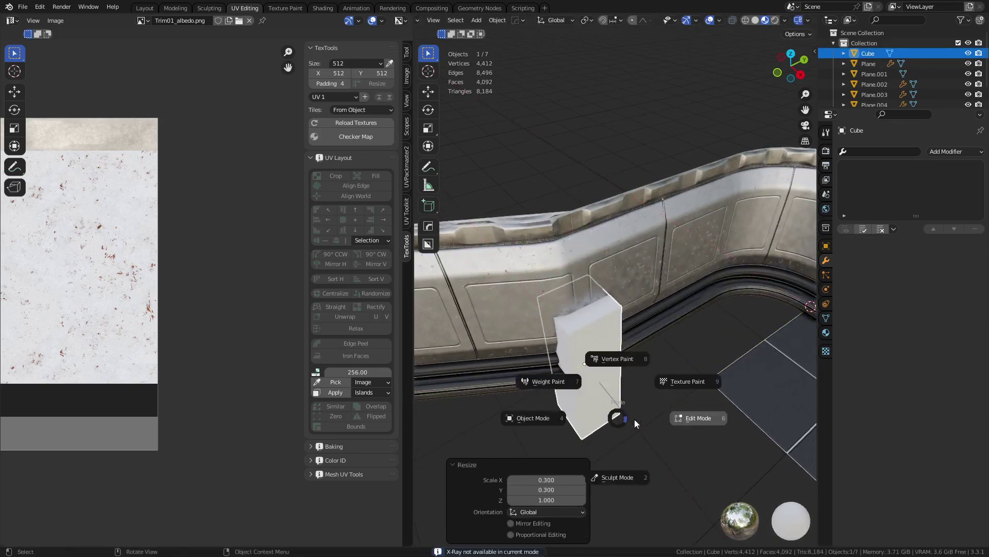
pyautogui.click(635, 419)
pyautogui.click(590, 413)
pyautogui.press('g')
pyautogui.press('z')
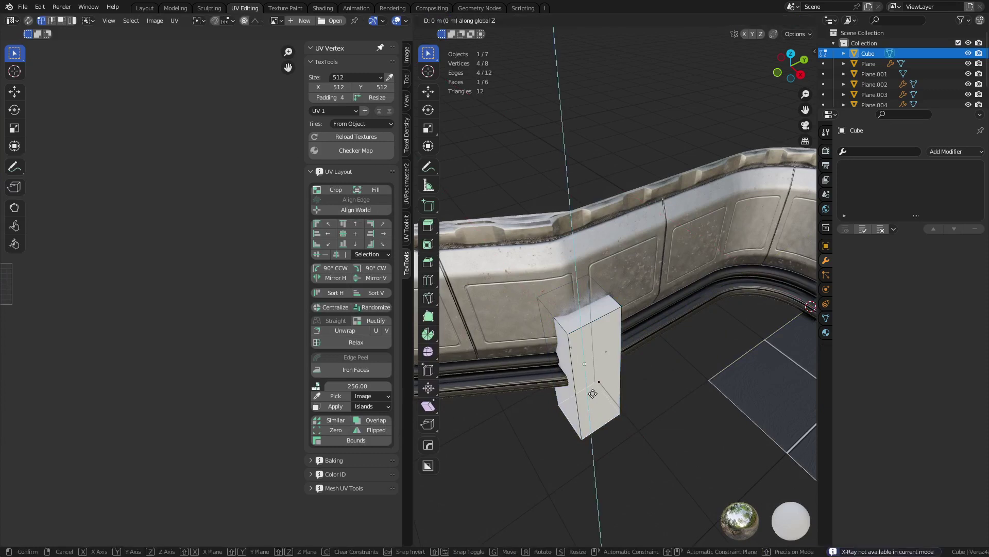
pyautogui.keyDown('ctrl'); pyautogui.click(595, 356); pyautogui.keyUp('ctrl')
pyautogui.click(581, 316)
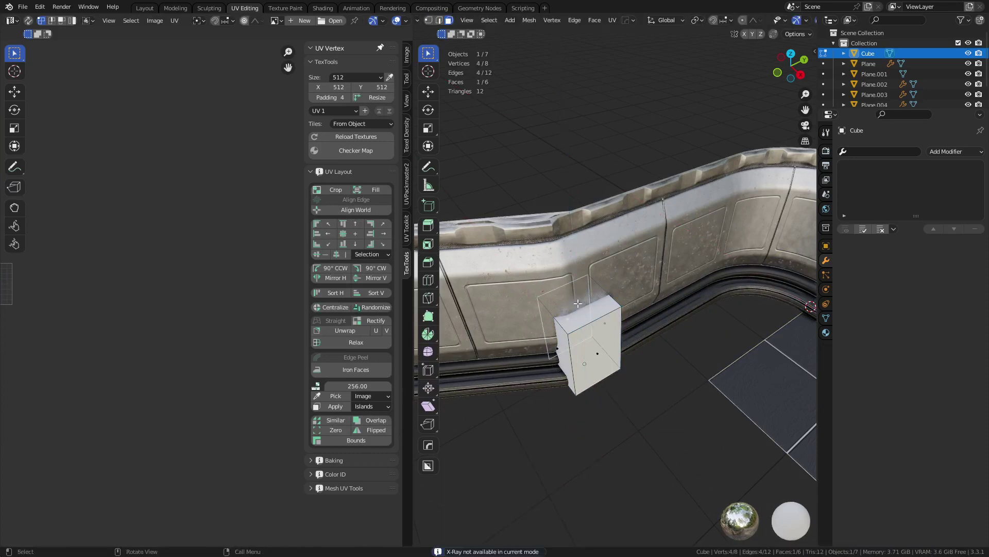
# Step: Raise the block's top face 1 m along Z so it rises above the wall
pyautogui.click(578, 304)
pyautogui.press('g')
pyautogui.press('z')
pyautogui.keyDown('ctrl'); pyautogui.click(631, 323); pyautogui.keyUp('ctrl')
pyautogui.hotkey('alt', 'z')
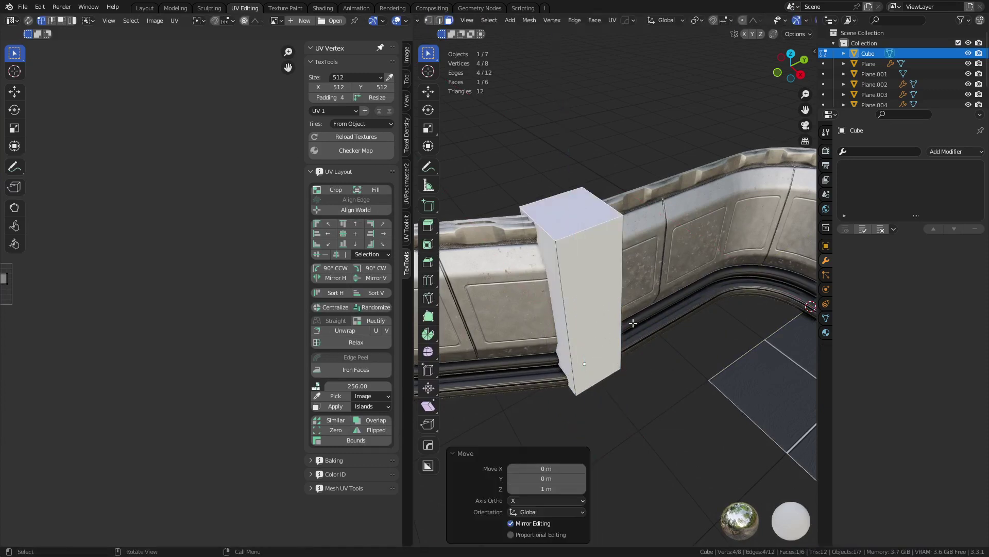
# Step: Bevel the block's four vertical edges with one segment, about 0.37 m wide, to make an octagonal pillar
pyautogui.press('2')
pyautogui.click(566, 318)
pyautogui.hotkey('ctrl', 'b')
pyautogui.rightClick(682, 315)
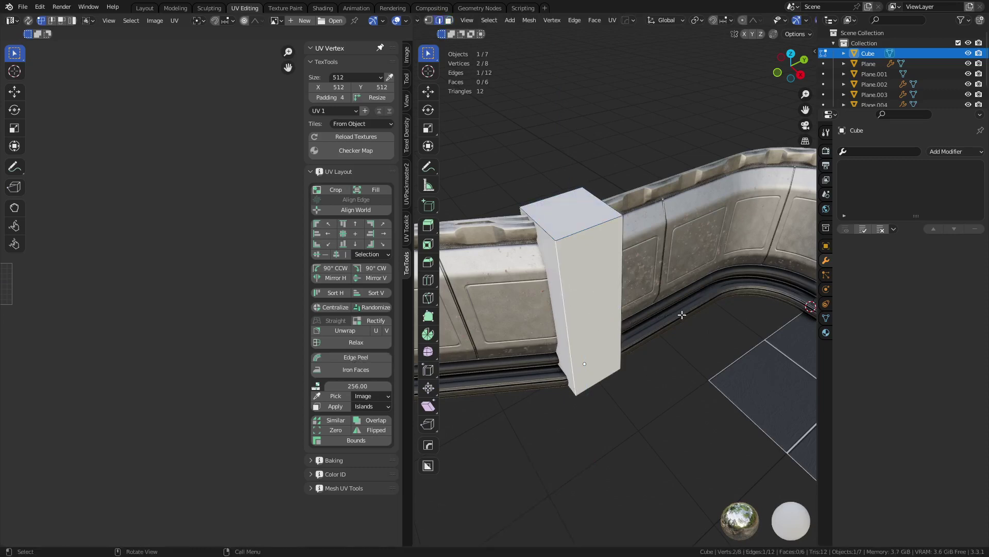
pyautogui.hotkey('alt', 'r')
pyautogui.hotkey('ctrl', 'b')
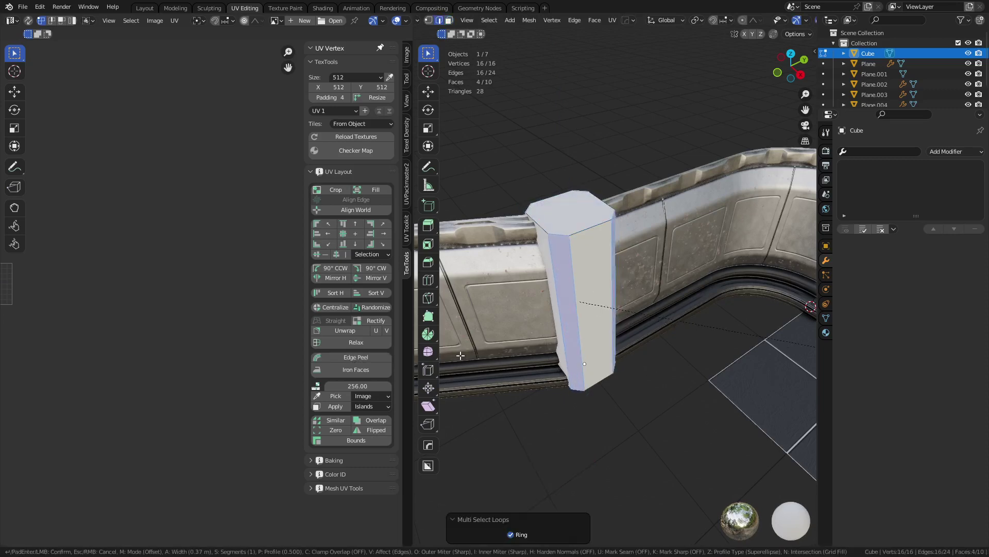
pyautogui.click(460, 356)
# Step: Unwrap all faces of the bevelled pillar
pyautogui.press('a')
pyautogui.press('u')
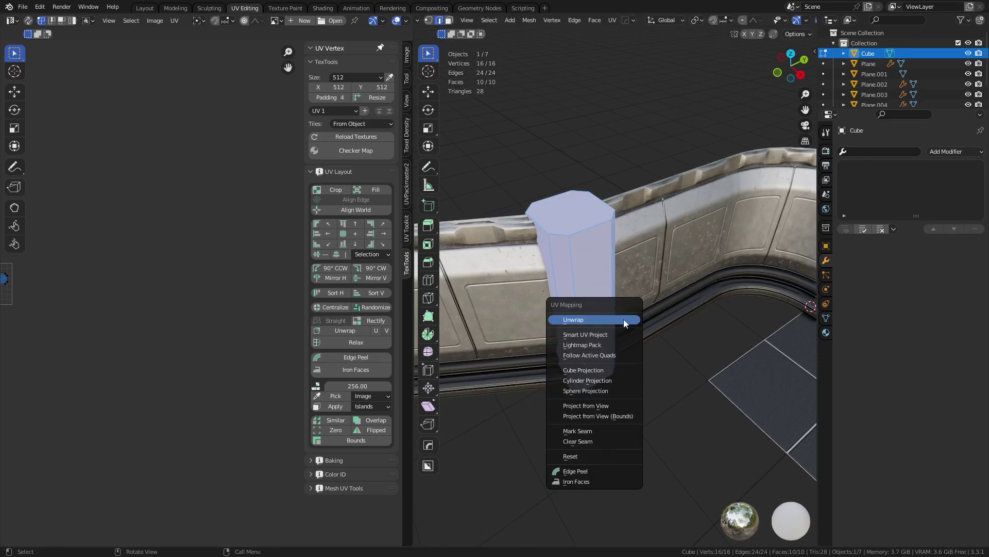
pyautogui.click(624, 319)
# Step: Delete the pillar's top and bottom faces, leaving only the eight sides
pyautogui.press('3')
pyautogui.click(572, 211)
pyautogui.moveTo(585, 428); pyautogui.dragTo(621, 361, button='middle')
pyautogui.keyDown('shift'); pyautogui.click(564, 342); pyautogui.keyUp('shift')
pyautogui.press('x')
pyautogui.click(564, 343)
# Step: Add a centred vertical loop cut down one wide side of the pillar
pyautogui.hotkey('ctrl', 'r')
pyautogui.click(590, 318)
pyautogui.rightClick(590, 317)
# Step: Select the centre cut edge together with a vertical edge on the far side, and isolate the pillar in Local View
pyautogui.keyDown('alt'); pyautogui.click(621, 361); pyautogui.keyUp('alt')
pyautogui.moveTo(695, 322); pyautogui.dragTo(618, 335, button='middle')
pyautogui.scroll(4, 619, 216)
pyautogui.moveTo(593, 197); pyautogui.dragTo(639, 347, button='middle')
pyautogui.keyDown('alt'); pyautogui.keyDown('shift'); pyautogui.click(573, 256); pyautogui.keyUp('shift'); pyautogui.keyUp('alt')
pyautogui.moveTo(610, 309); pyautogui.dragTo(590, 334, button='middle')
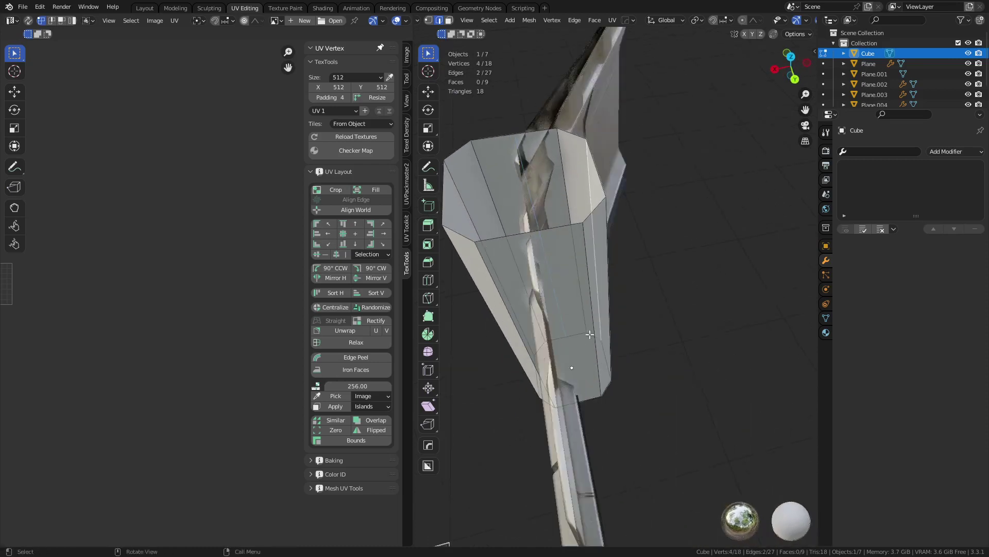
pyautogui.keyDown('shift'); pyautogui.click(590, 335); pyautogui.keyUp('shift')
pyautogui.moveTo(532, 248); pyautogui.dragTo(536, 298, button='middle')
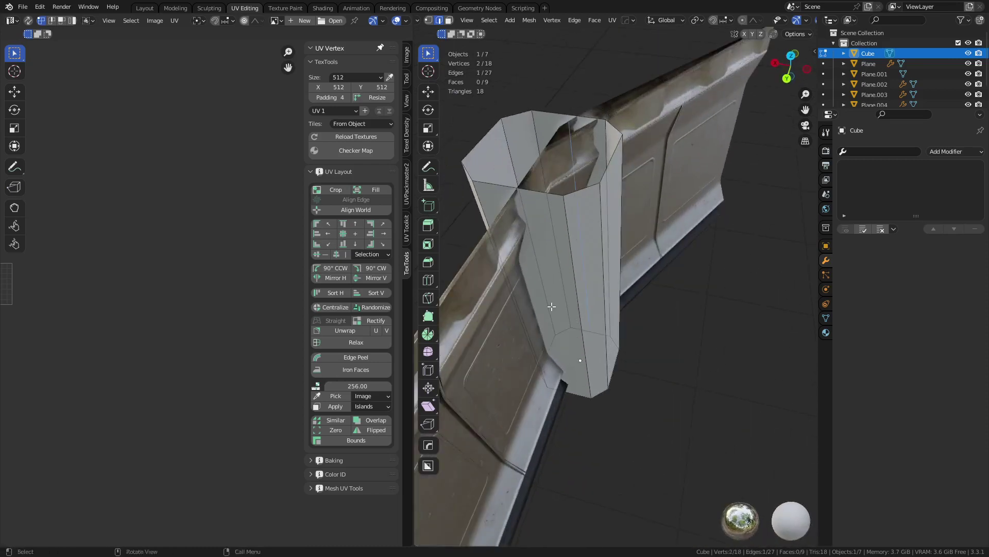
pyautogui.keyDown('shift'); pyautogui.click(537, 297); pyautogui.keyUp('shift')
pyautogui.press('/')
pyautogui.moveTo(595, 338); pyautogui.dragTo(616, 330, button='middle')
pyautogui.hotkey('ctrl', 'r')
pyautogui.click(638, 371)
pyautogui.rightClick(638, 371)
pyautogui.hotkey('ctrl', 'z')
# Step: Add a centred vertical loop cut on the opposite wide side and mark both centre edges as seams
pyautogui.hotkey('ctrl', 'r')
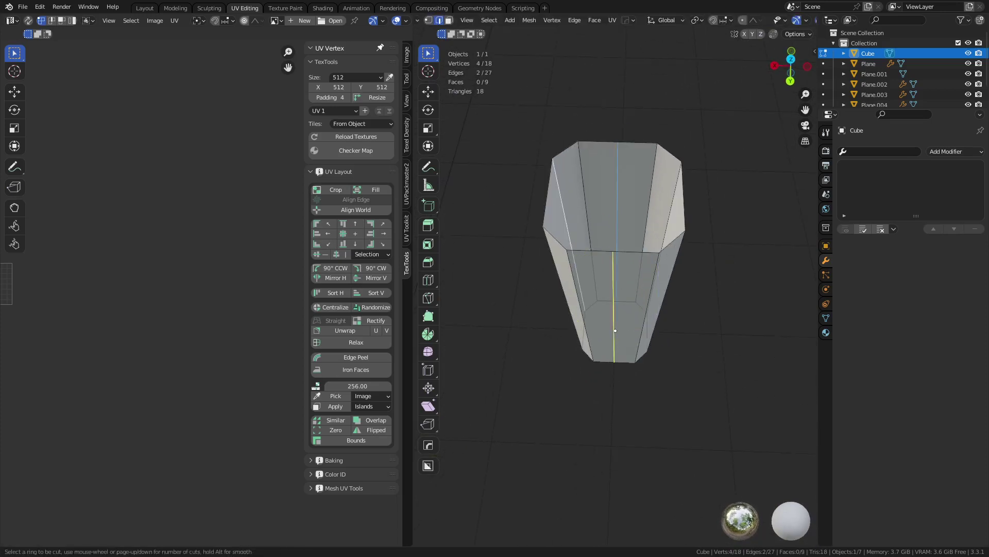
pyautogui.click(609, 367)
pyautogui.rightClick(609, 368)
pyautogui.keyDown('shift'); pyautogui.click(621, 229); pyautogui.keyUp('shift')
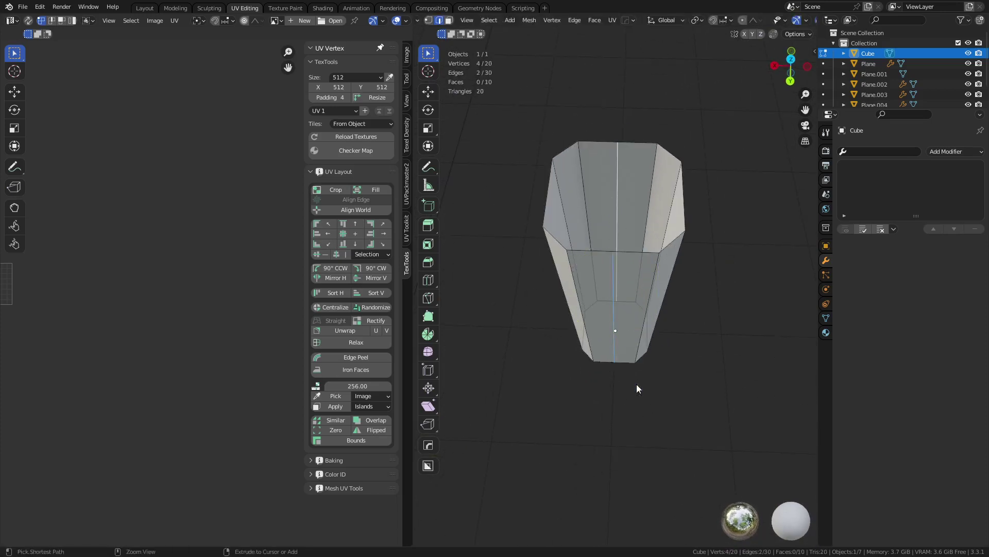
pyautogui.hotkey('ctrl', 'e')
pyautogui.press('Escape')
pyautogui.hotkey('shift', 'u')
pyautogui.click(737, 382)
# Step: Unwrap all the pillar's faces using the two seams and frame the resulting UV islands
pyautogui.hotkey('ctrl', 'Tab')
pyautogui.click(559, 419)
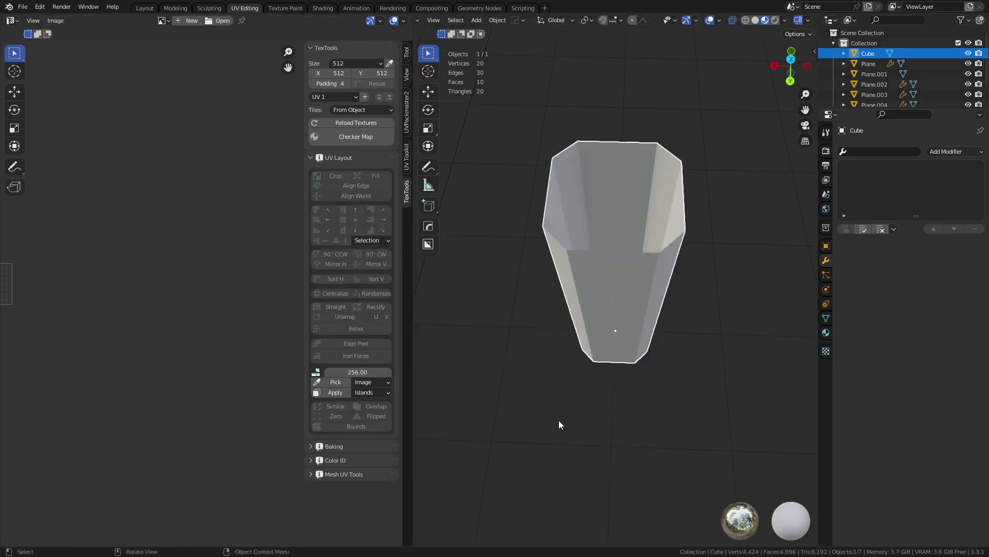
pyautogui.hotkey('ctrl', 'Tab')
pyautogui.click(634, 366)
pyautogui.press('a')
pyautogui.press('u')
pyautogui.click(635, 364)
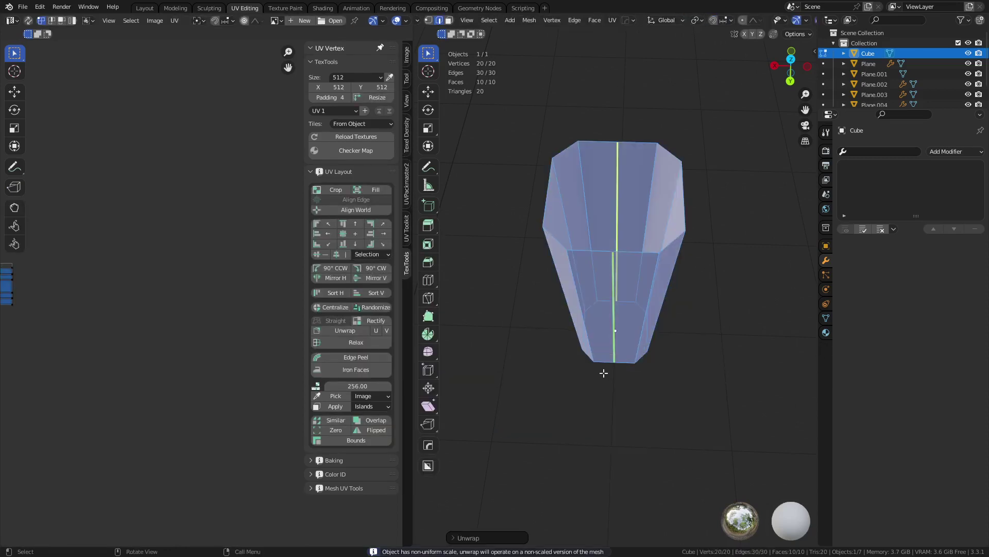
pyautogui.keyDown('shift'); pyautogui.moveTo(58, 311); pyautogui.dragTo(64, 311, button='middle'); pyautogui.keyUp('shift')
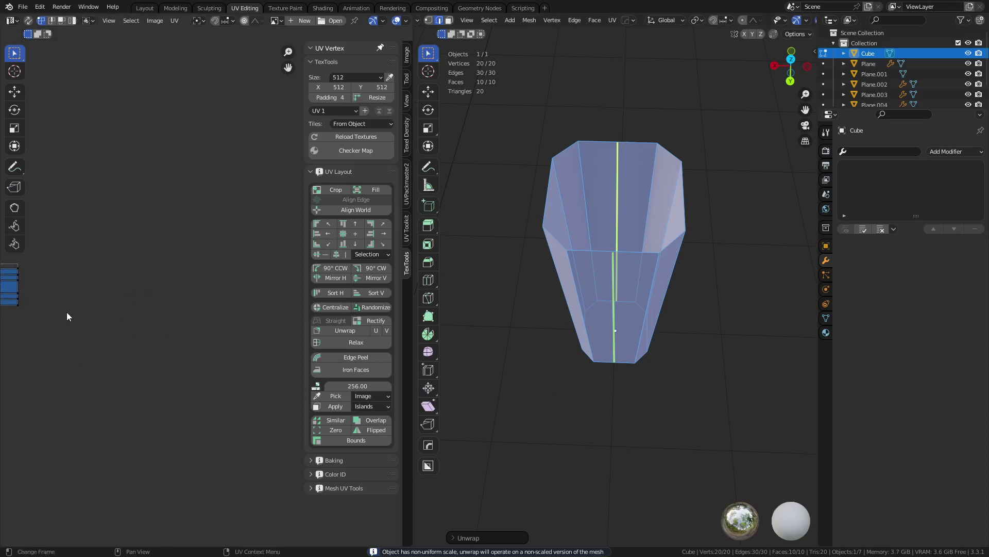
pyautogui.press('`')
pyautogui.press('Escape')
pyautogui.press('`')
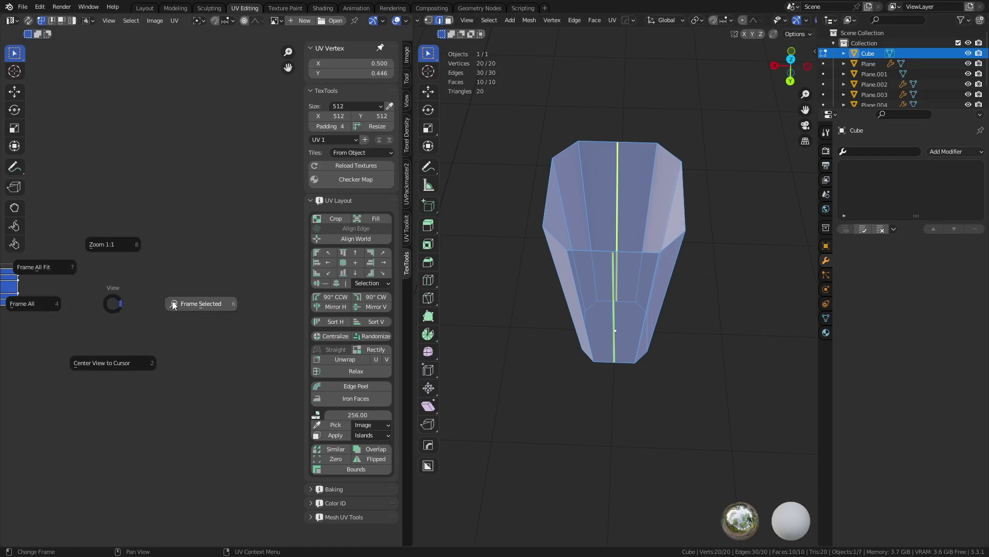
pyautogui.click(174, 305)
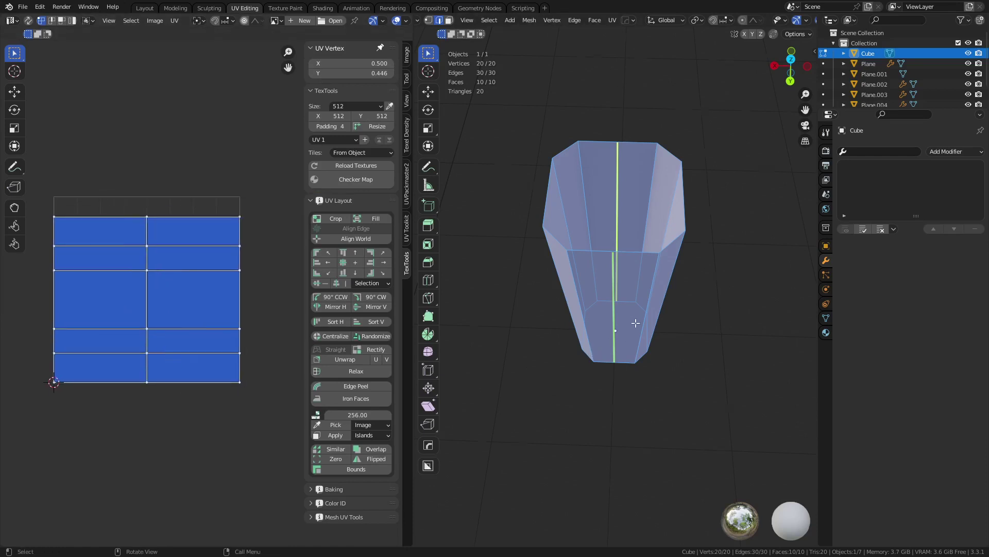
# Step: Return to Object Mode with the walls shown again and assign the FloorTile_A material to the pillar
pyautogui.press('Tab')
pyautogui.moveTo(679, 279); pyautogui.dragTo(831, 340, button='middle')
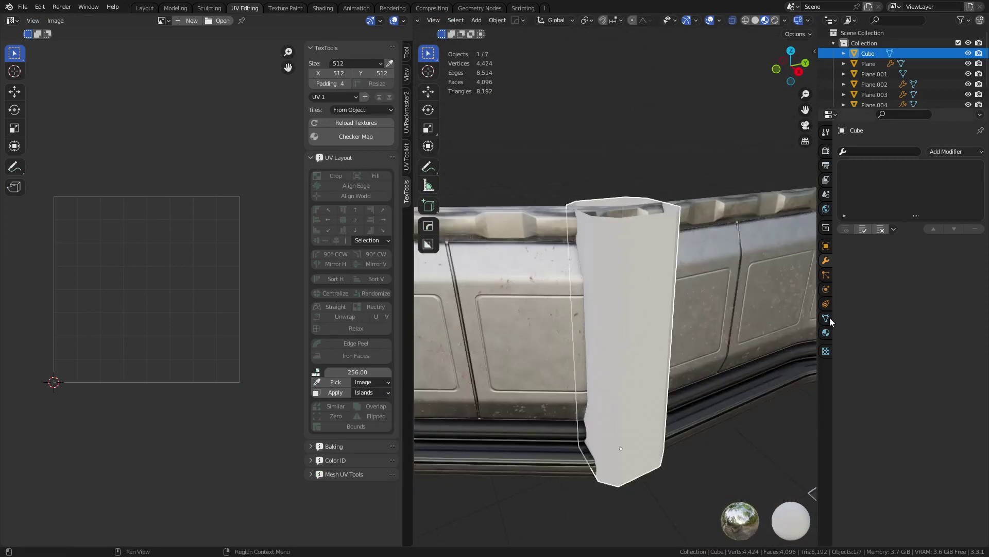
pyautogui.click(826, 332)
pyautogui.click(845, 193)
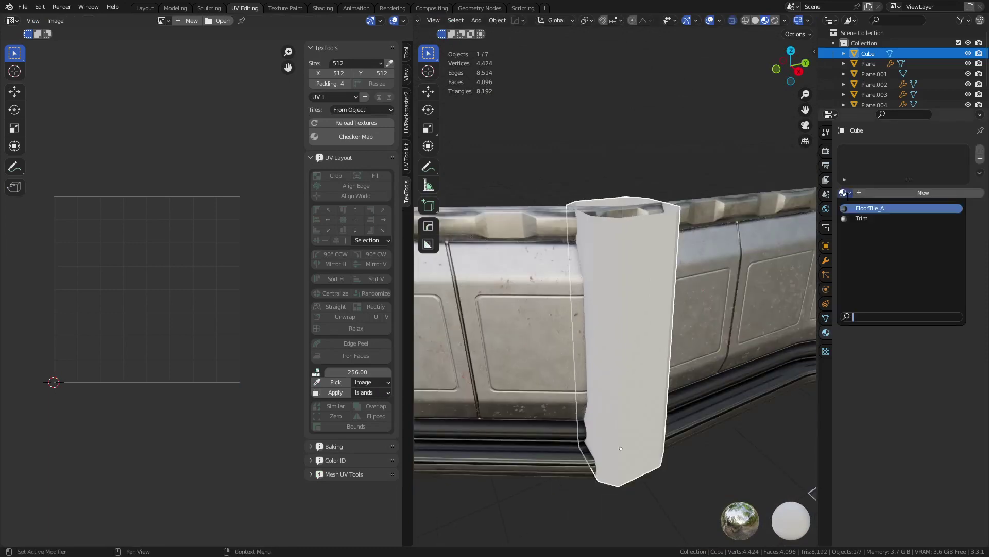
pyautogui.click(881, 208)
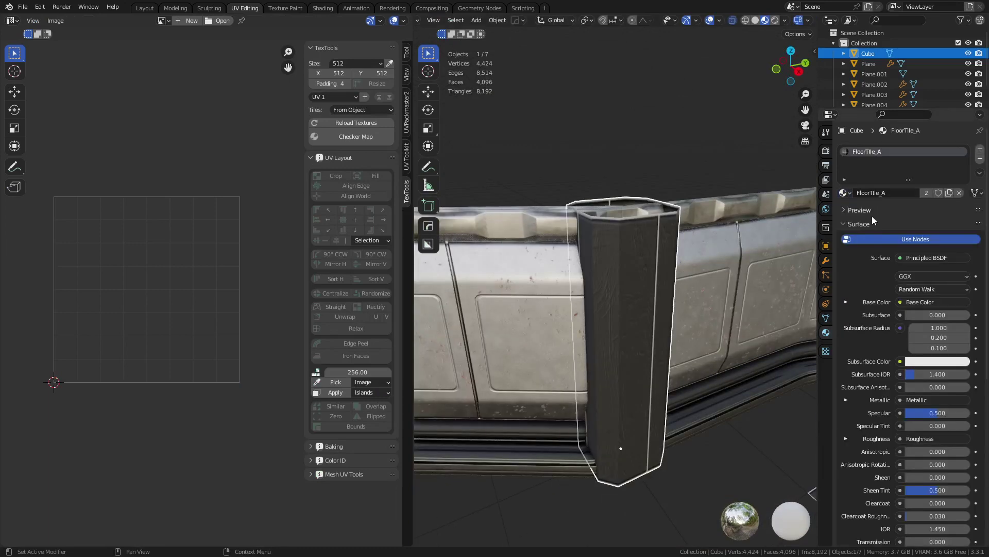
# Step: Try the Trim material on the pillar and switch back to FloorTile_A
pyautogui.click(848, 193)
pyautogui.click(883, 222)
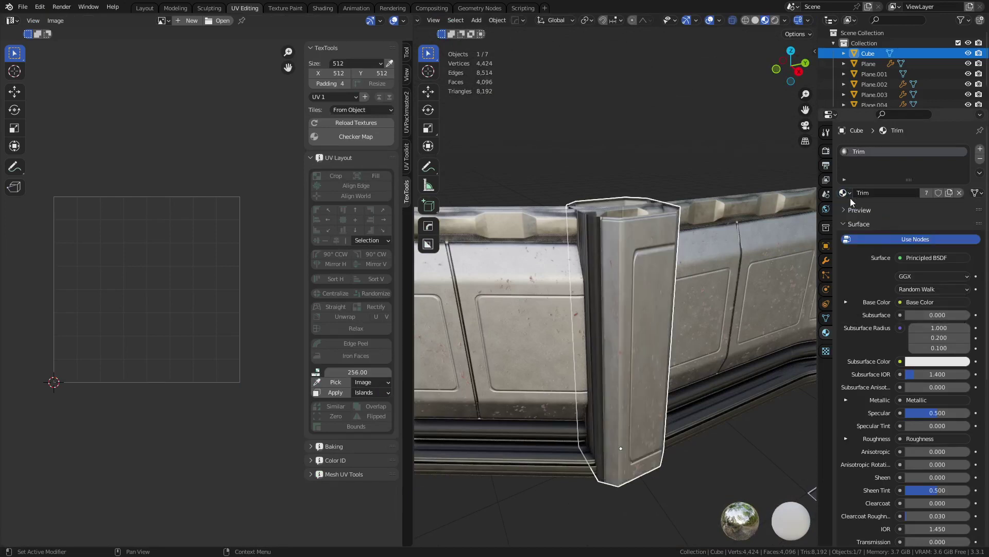
pyautogui.click(846, 193)
pyautogui.click(877, 205)
pyautogui.click(845, 193)
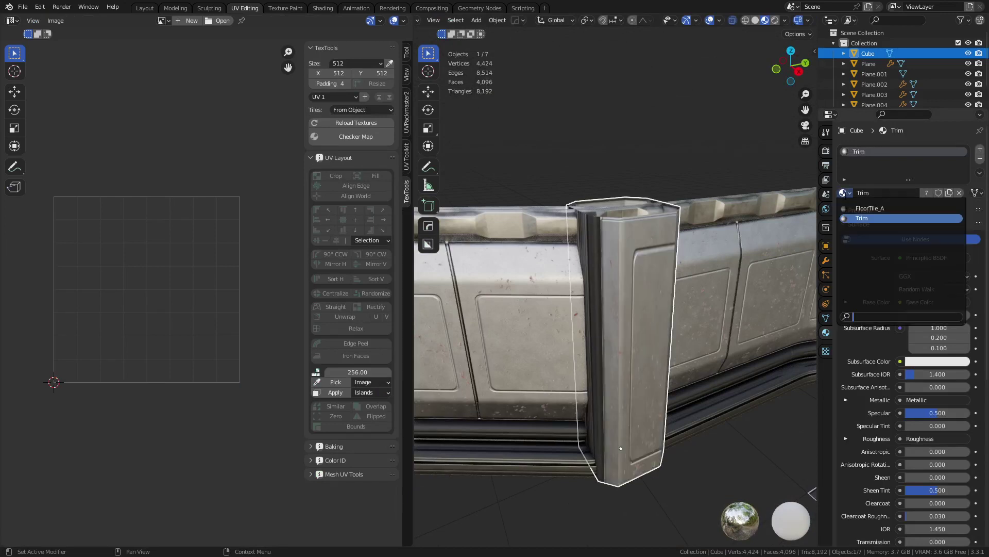
pyautogui.click(881, 209)
# Step: Unwrap the pillar again with FloorTile_A assigned, return to Object Mode and frame the whole texture in the UV Editor
pyautogui.hotkey('ctrl', 'Tab')
pyautogui.click(614, 335)
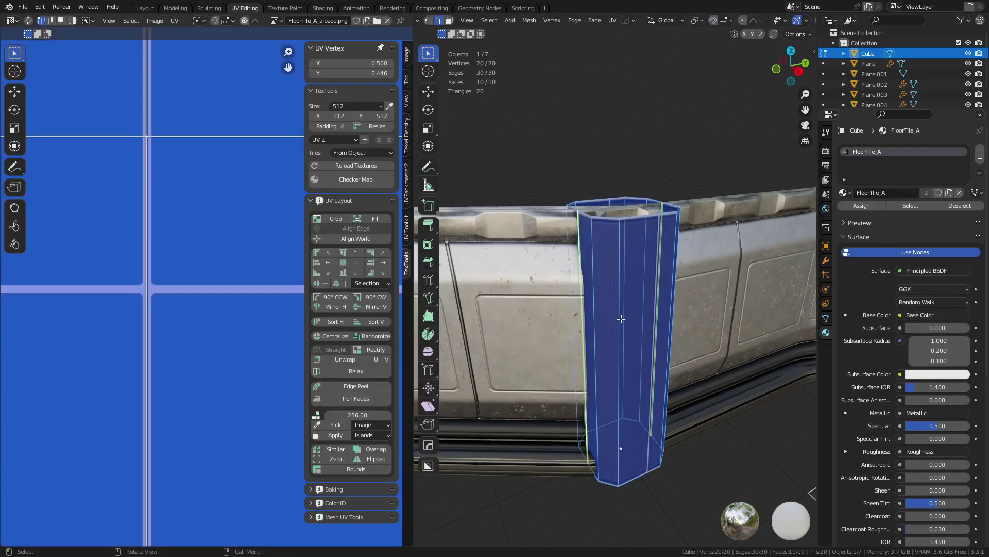
pyautogui.press('u')
pyautogui.click(621, 319)
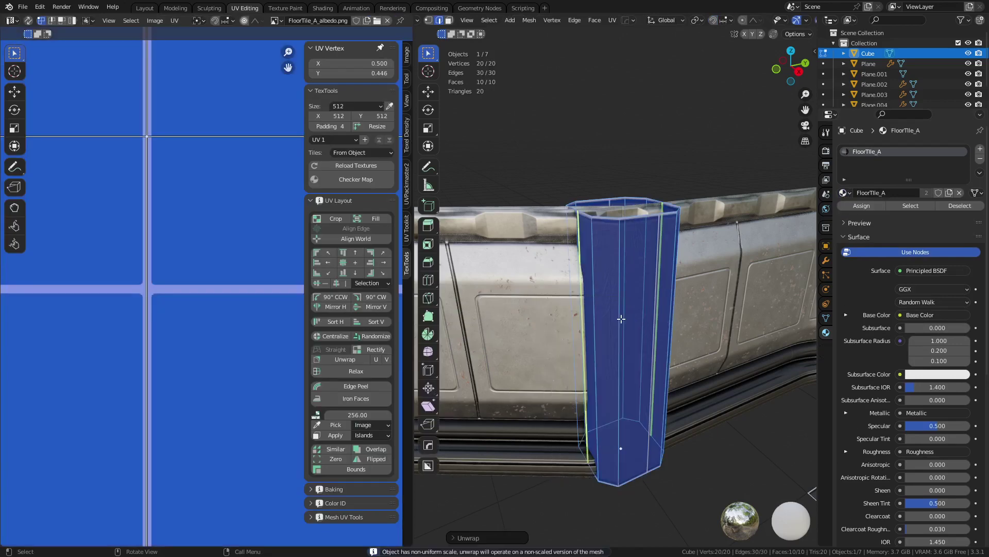
pyautogui.press('Tab')
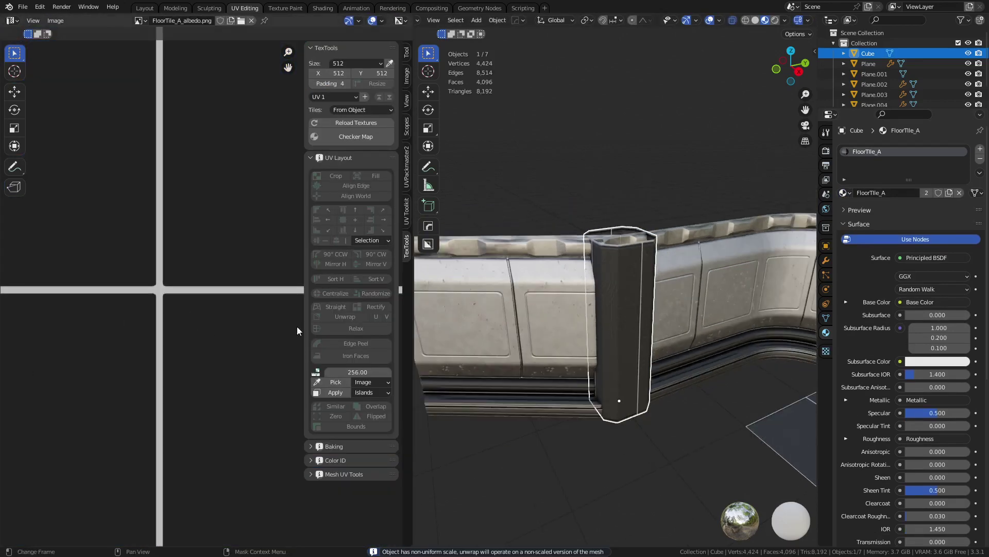
pyautogui.press('Home')
pyautogui.moveTo(205, 321); pyautogui.dragTo(172, 339, button='middle')
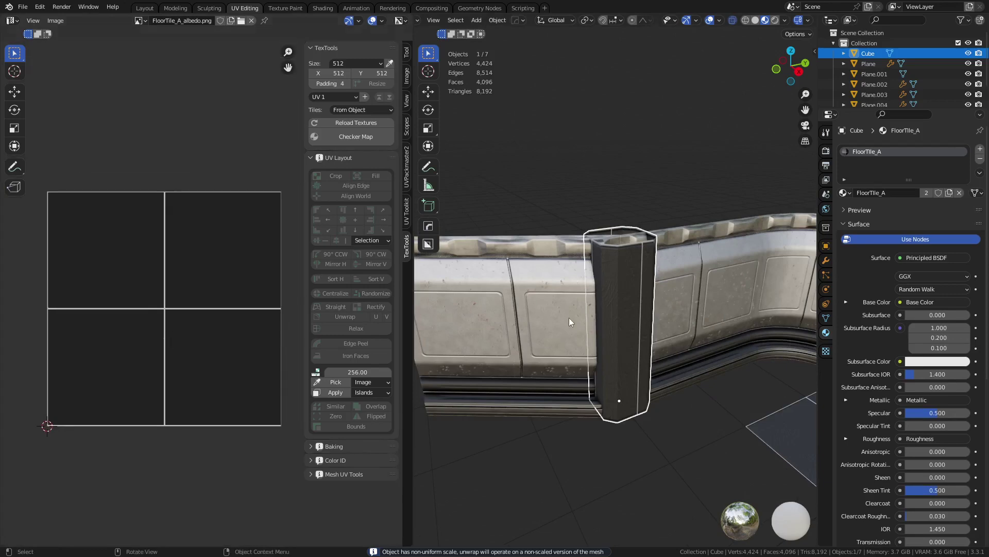
# Step: Apply the pillar's scale and unwrap all its faces with correct proportions
pyautogui.scroll(2, 569, 318)
pyautogui.press('Tab')
pyautogui.press('Tab')
pyautogui.press('Tab')
pyautogui.hotkey('ctrl', 'a')
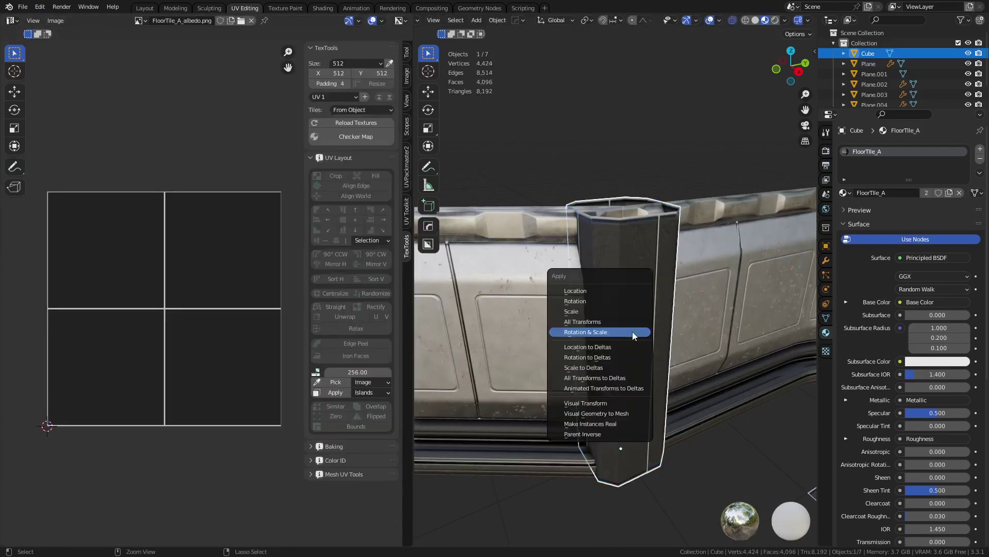
pyautogui.click(610, 313)
pyautogui.press('Tab')
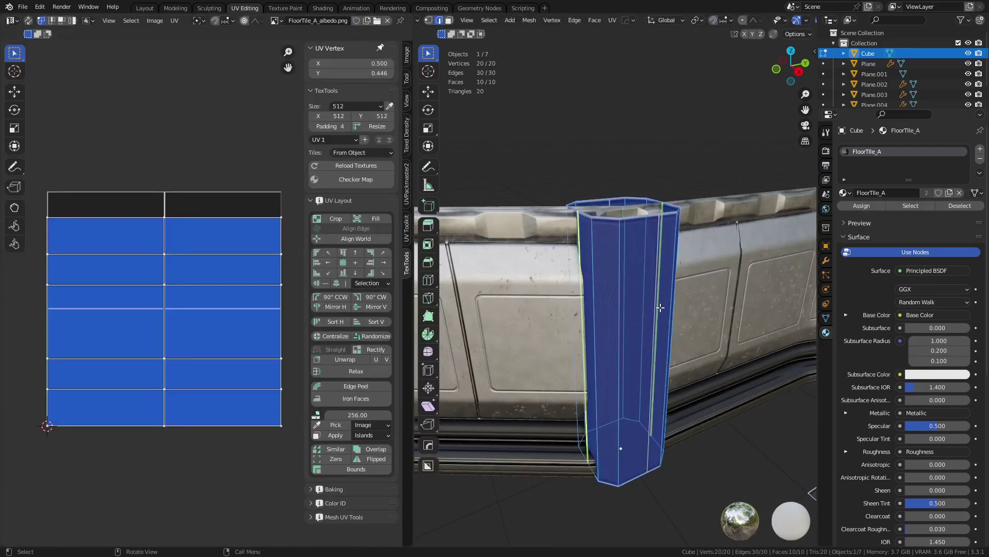
pyautogui.press('u')
pyautogui.click(660, 307)
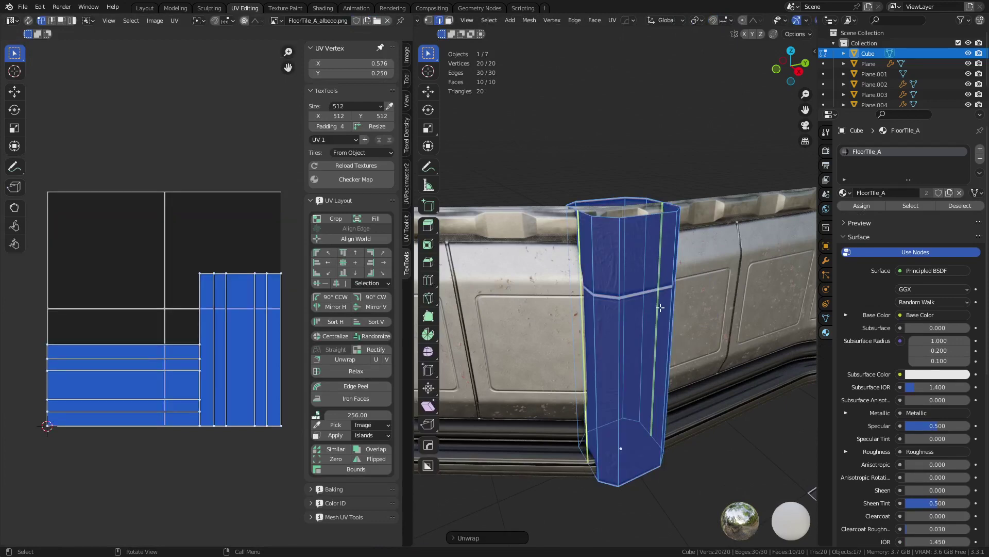
# Step: Rotate the horizontal UV island 90° and move it 0.5 in X and 0.125 in Y over the vertical island
pyautogui.press('4')
pyautogui.keyDown('shift'); pyautogui.click(234, 376); pyautogui.keyUp('shift')
pyautogui.press('r')
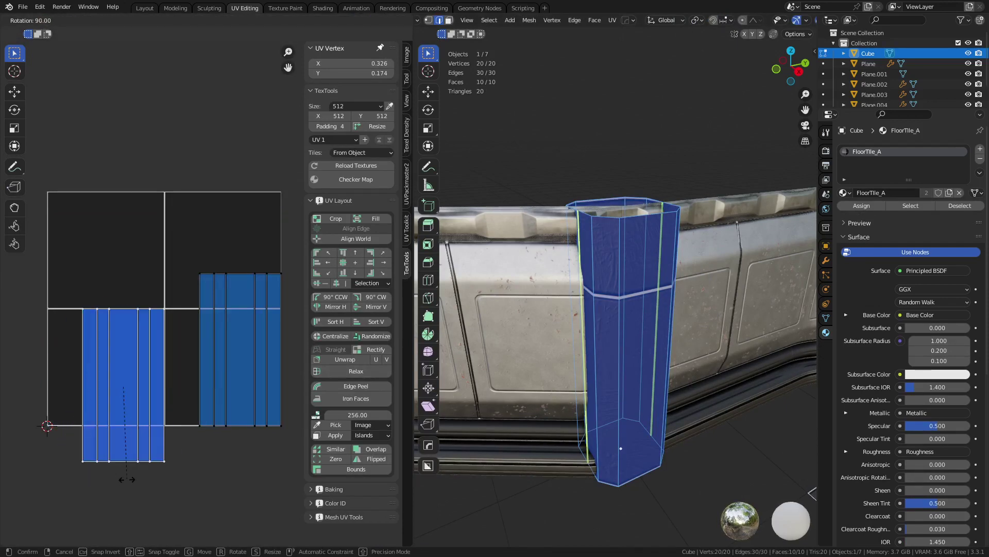
pyautogui.keyDown('ctrl'); pyautogui.click(127, 479); pyautogui.keyUp('ctrl')
pyautogui.keyDown('ctrl'); pyautogui.click(239, 405); pyautogui.keyUp('ctrl')
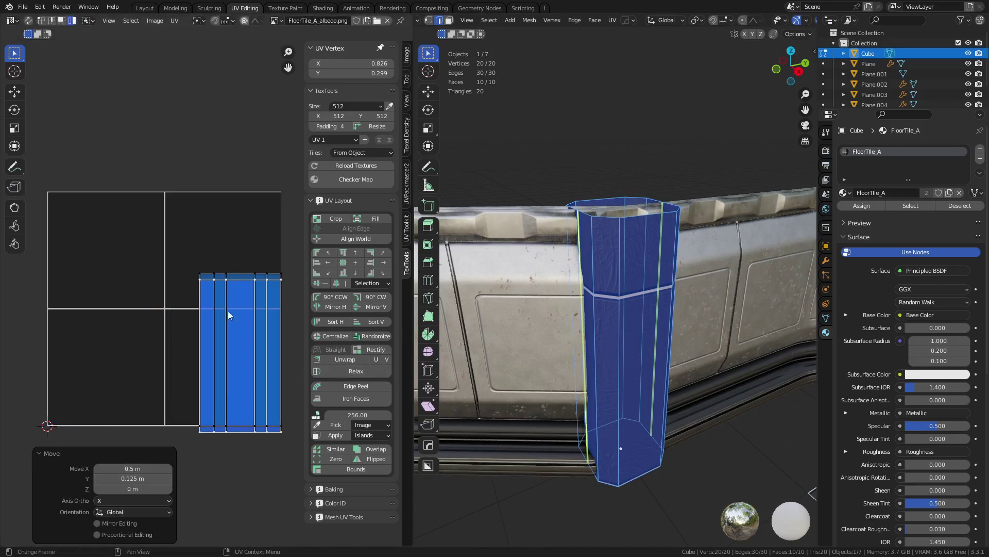
# Step: Turn on Absolute Grid Snap for UVs and snap both islands onto the centre of the floor tile texture
pyautogui.click(231, 21)
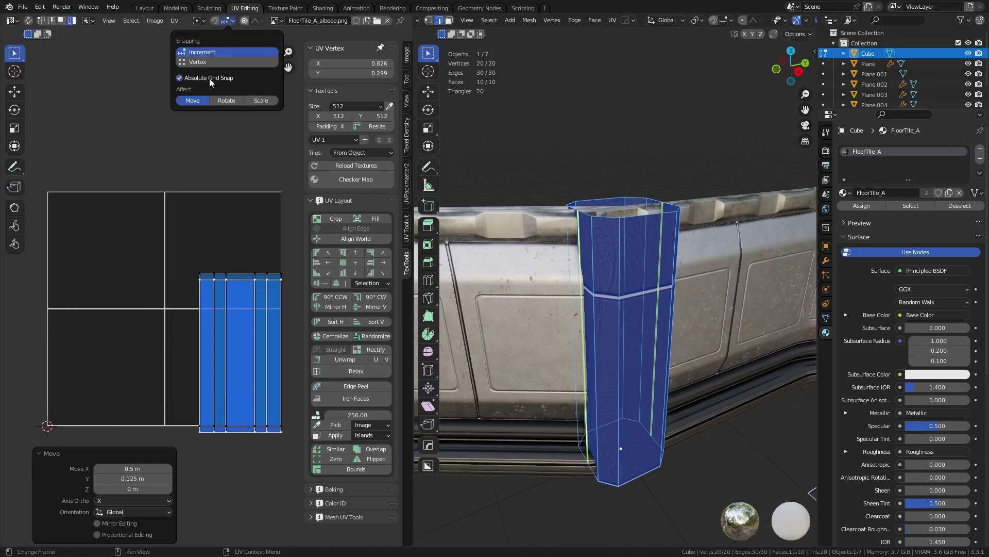
pyautogui.press('g')
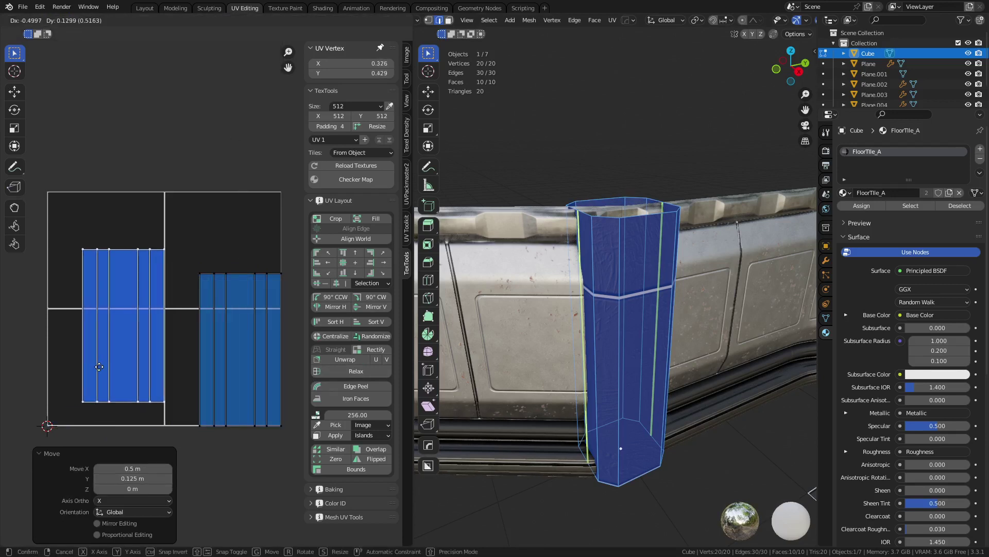
pyautogui.click(164, 325)
pyautogui.click(227, 334)
pyautogui.press('g')
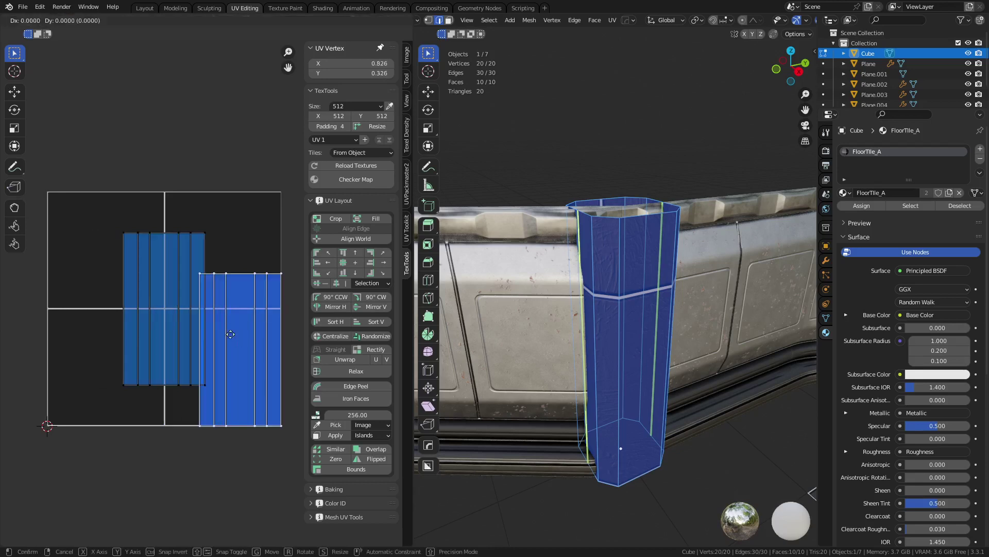
pyautogui.click(163, 295)
# Step: Snap the second UV island onto the centred one and scale both by 1.5 and 1.02 to fill the tile's height
pyautogui.moveTo(227, 404); pyautogui.dragTo(104, 236)
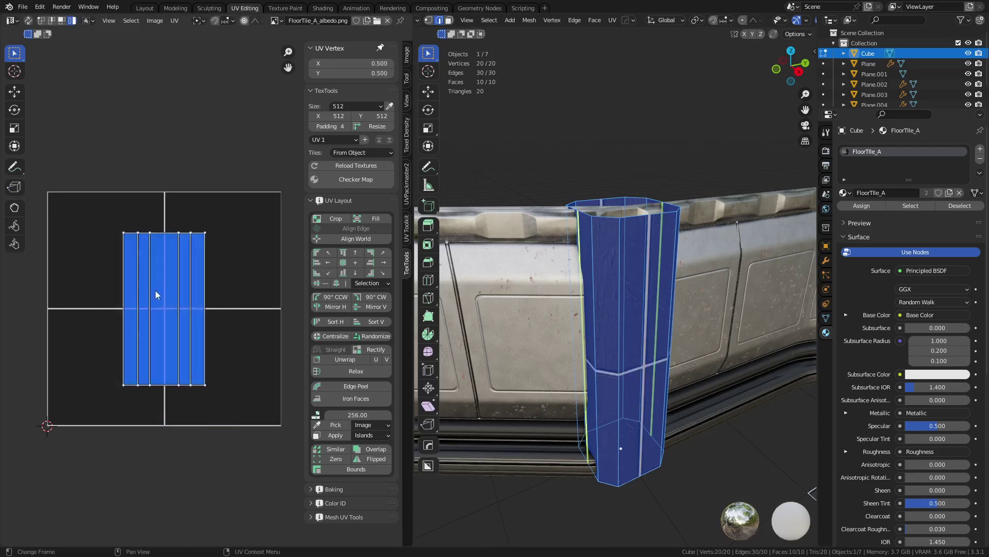
pyautogui.press('s')
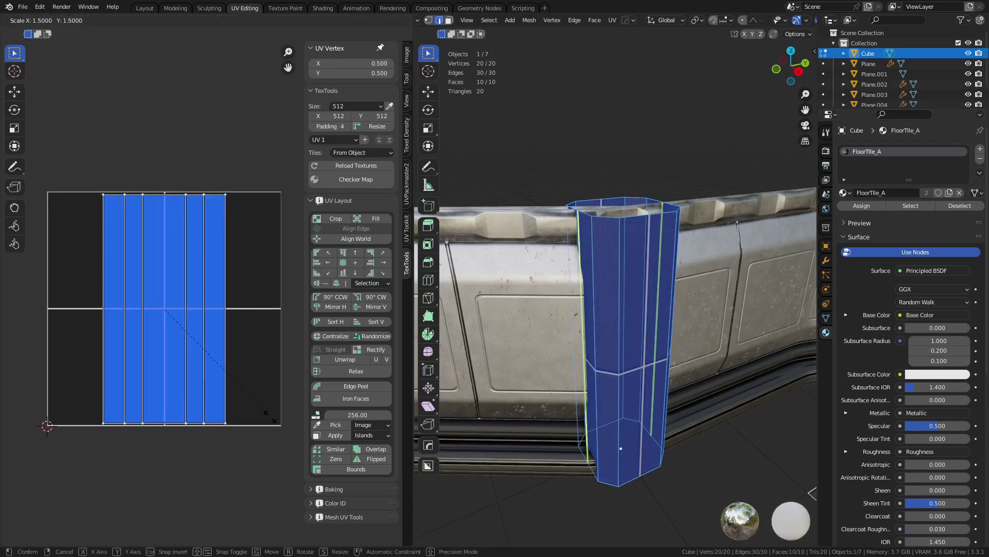
pyautogui.click(269, 416)
pyautogui.press('s')
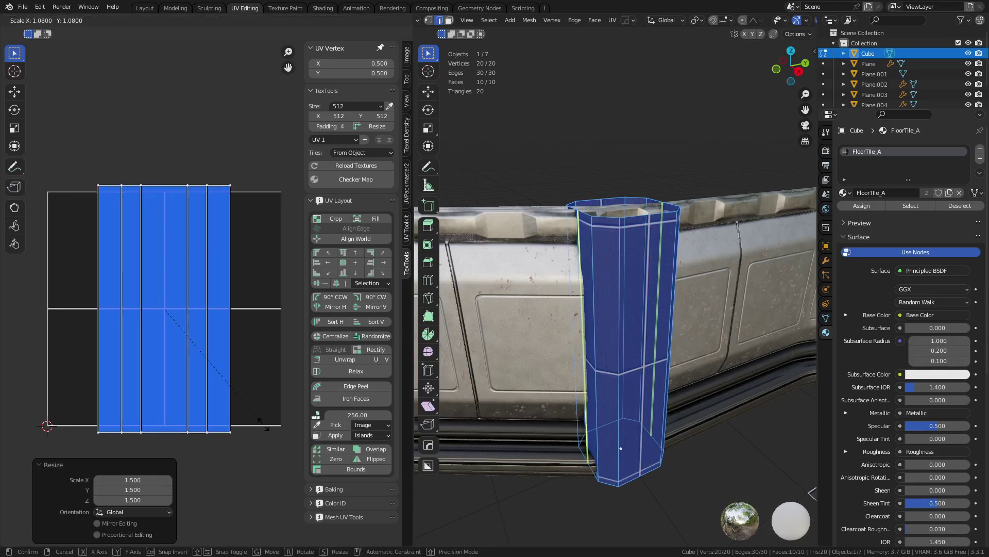
pyautogui.click(217, 348)
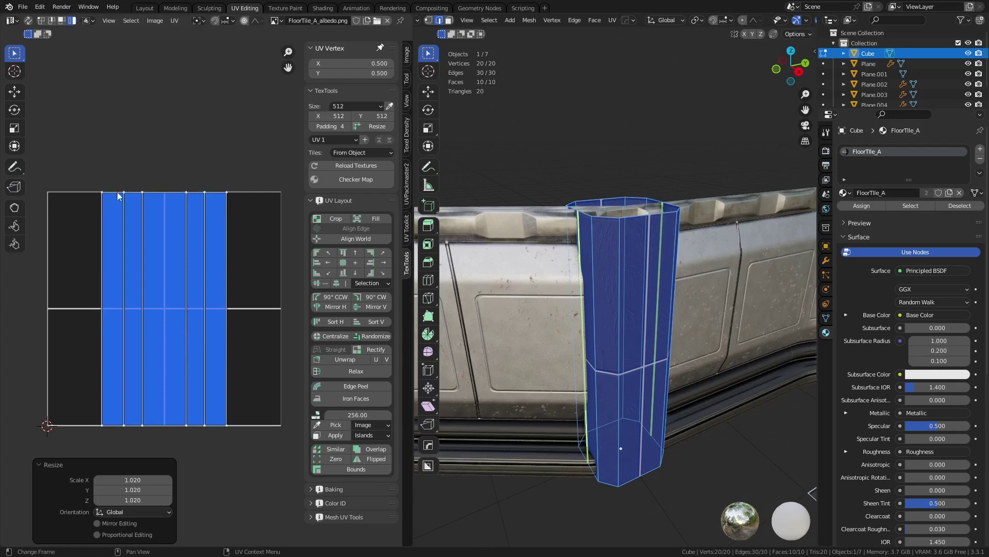
# Step: Crop all the pillar's UVs with TexTools and move them about 0.231 in X back to the tile's centre
pyautogui.click(276, 145)
pyautogui.press('a')
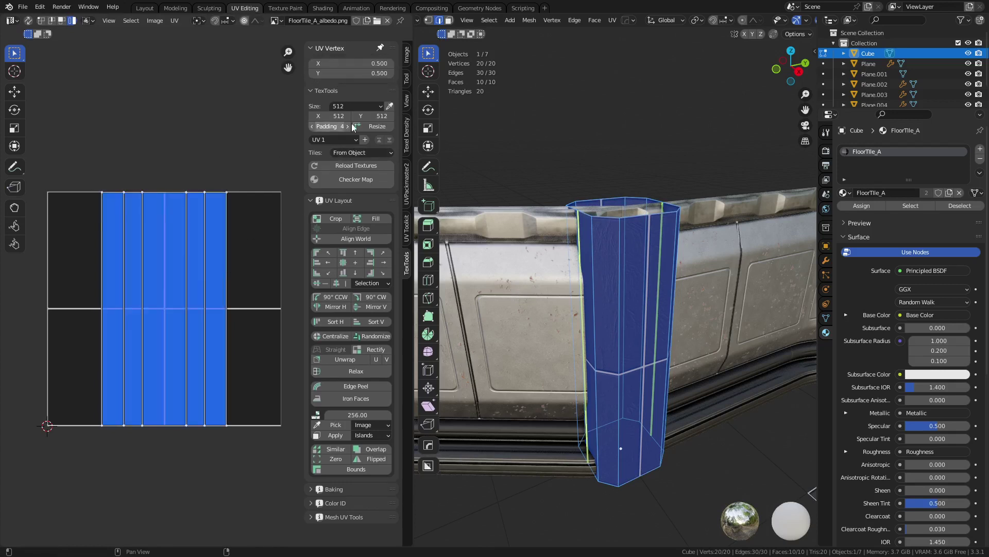
pyautogui.click(333, 218)
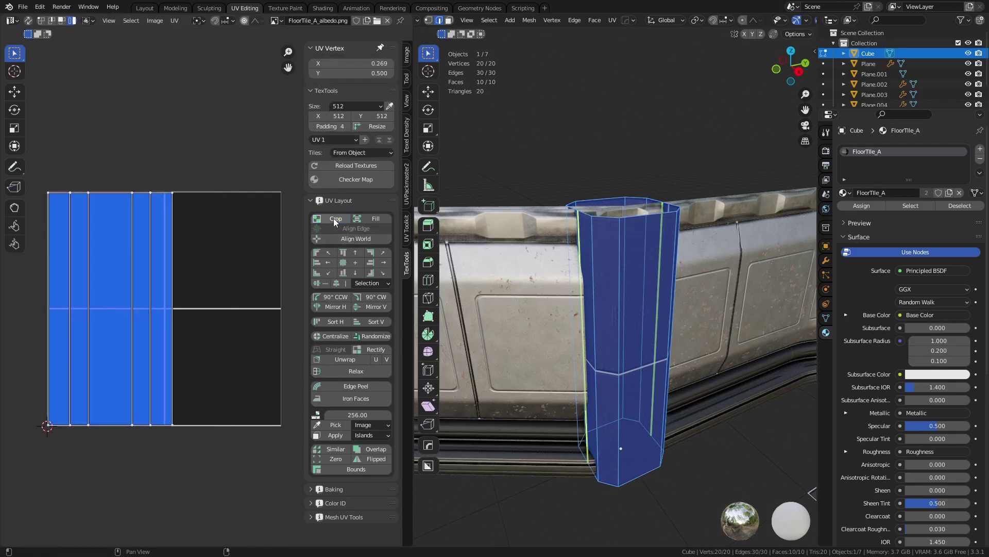
pyautogui.press('g')
pyautogui.press('x')
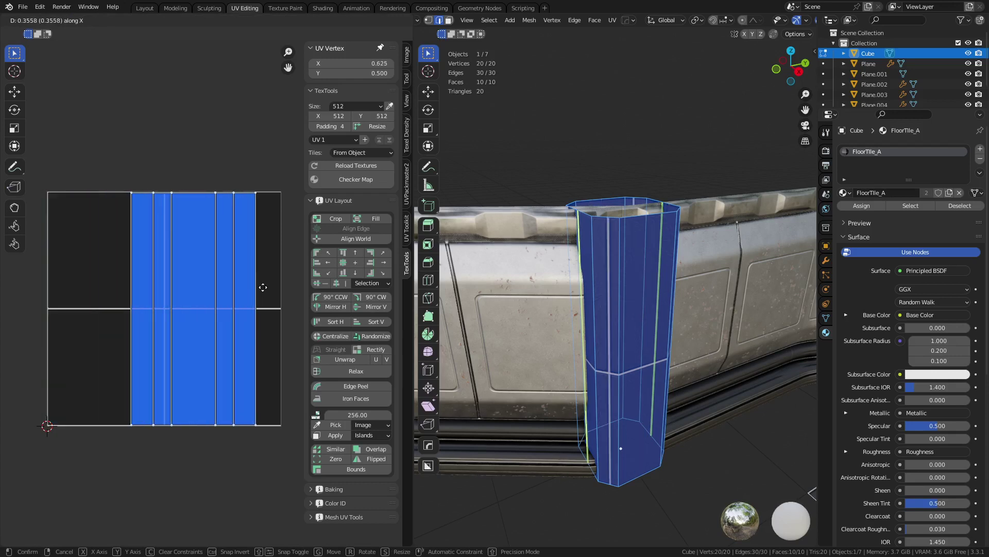
pyautogui.click(234, 285)
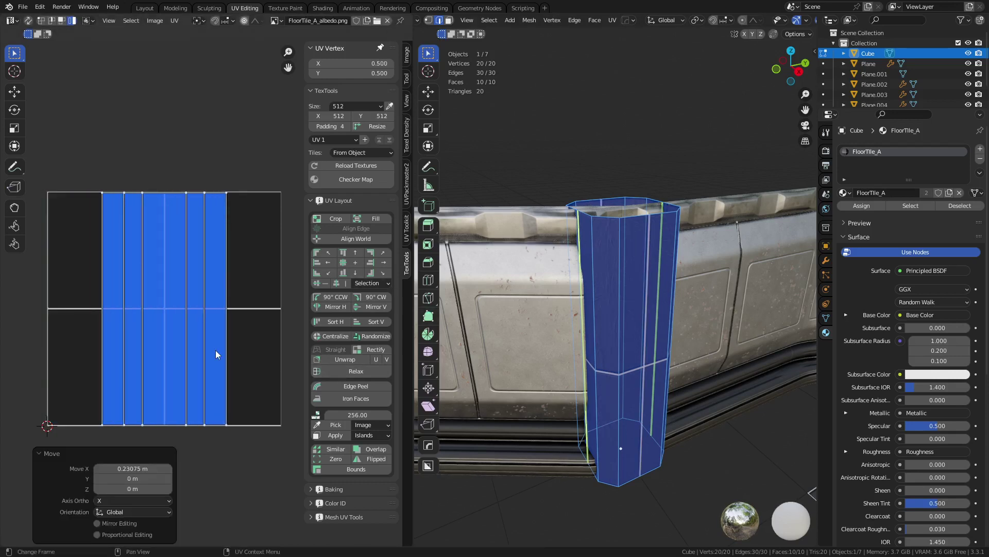
# Step: Bevel the pillar's vertical corner edges about 0.016 m wide with two segments
pyautogui.press('Tab')
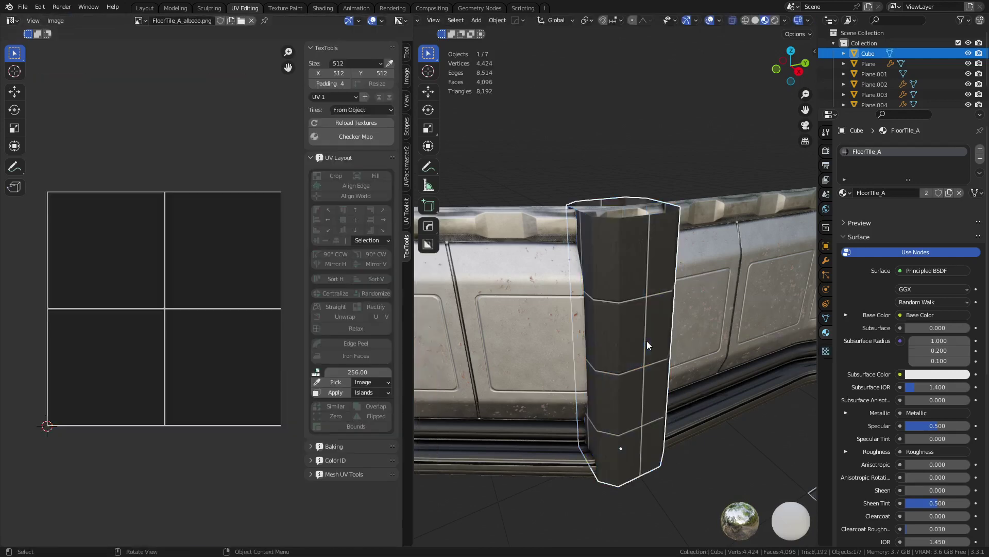
pyautogui.hotkey('alt', 'a')
pyautogui.moveTo(710, 285); pyautogui.dragTo(606, 247, button='middle')
pyautogui.scroll(5, 606, 248)
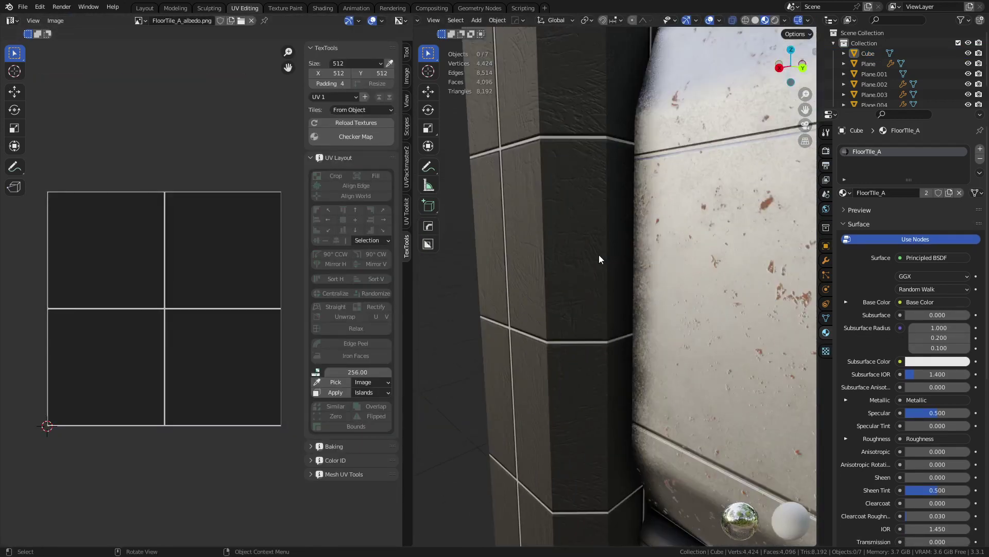
pyautogui.click(558, 286)
pyautogui.rightClick(558, 287)
pyautogui.click(559, 287)
pyautogui.hotkey('ctrl', 'Tab')
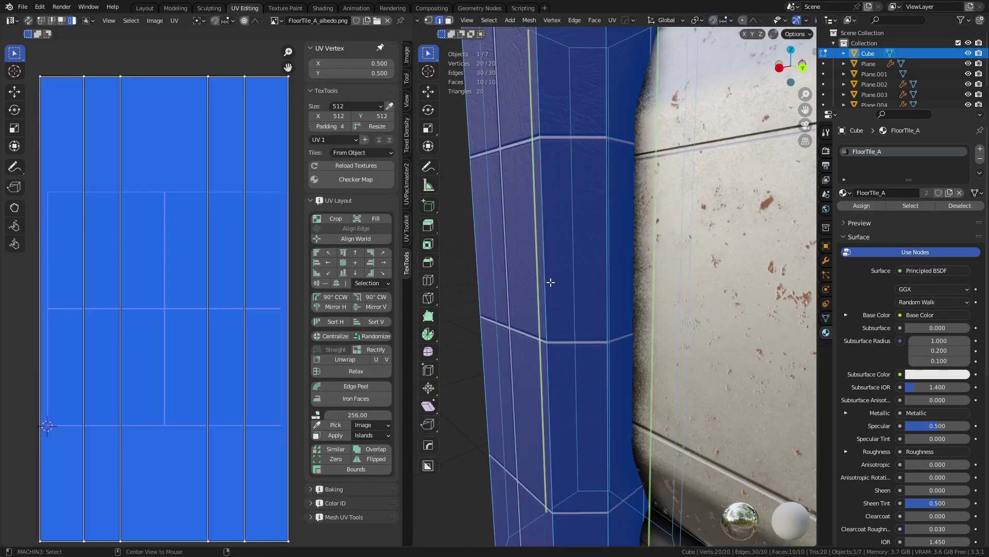
pyautogui.doubleClick(550, 282)
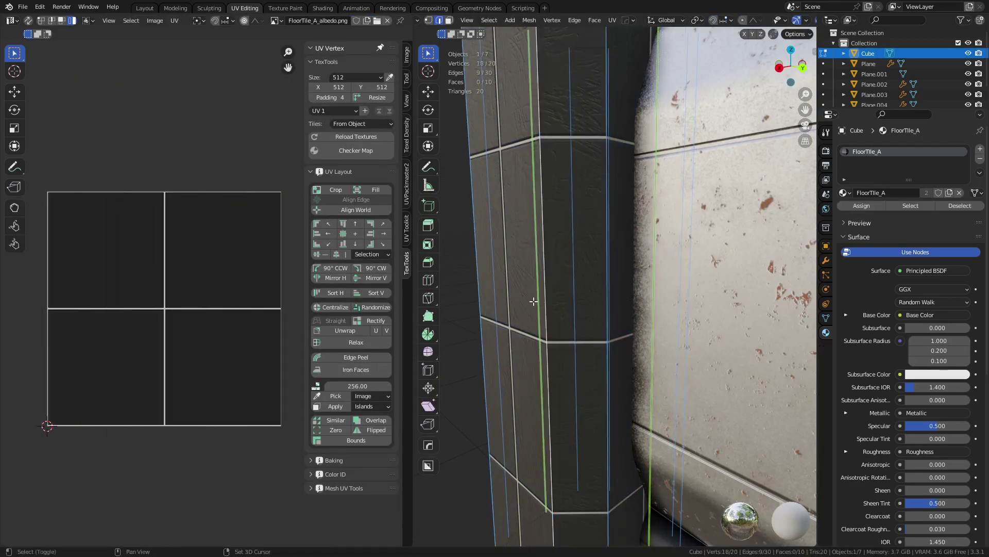
pyautogui.hotkey('ctrl', 'b')
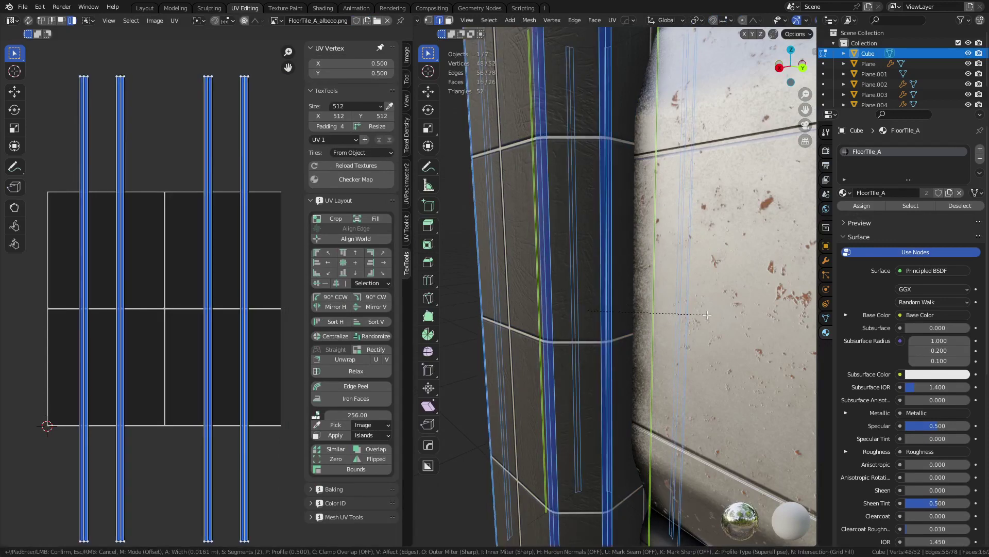
pyautogui.click(708, 315)
# Step: Shade the pillar with Auto Smooth in Object Mode and add a Weighted Normal modifier with Keep Sharp
pyautogui.hotkey('ctrl', 'Tab')
pyautogui.click(591, 314)
pyautogui.rightClick(590, 314)
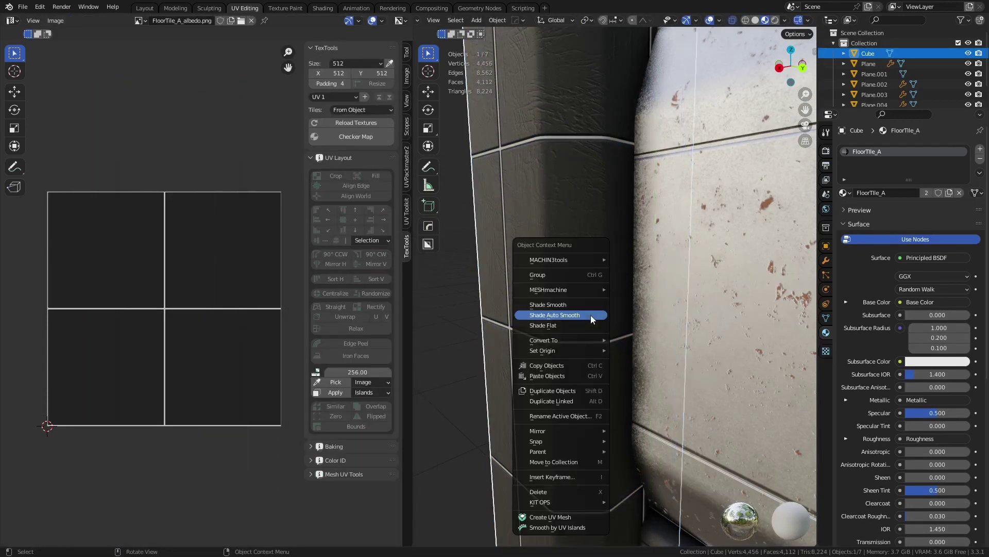
pyautogui.click(591, 315)
pyautogui.press('q')
pyautogui.click(591, 314)
# Step: Replace the pillar's floor tile material with the Trim material
pyautogui.moveTo(421, 311); pyautogui.dragTo(641, 314, button='middle')
pyautogui.scroll(-3, 641, 313)
pyautogui.press('Tab')
pyautogui.press('a')
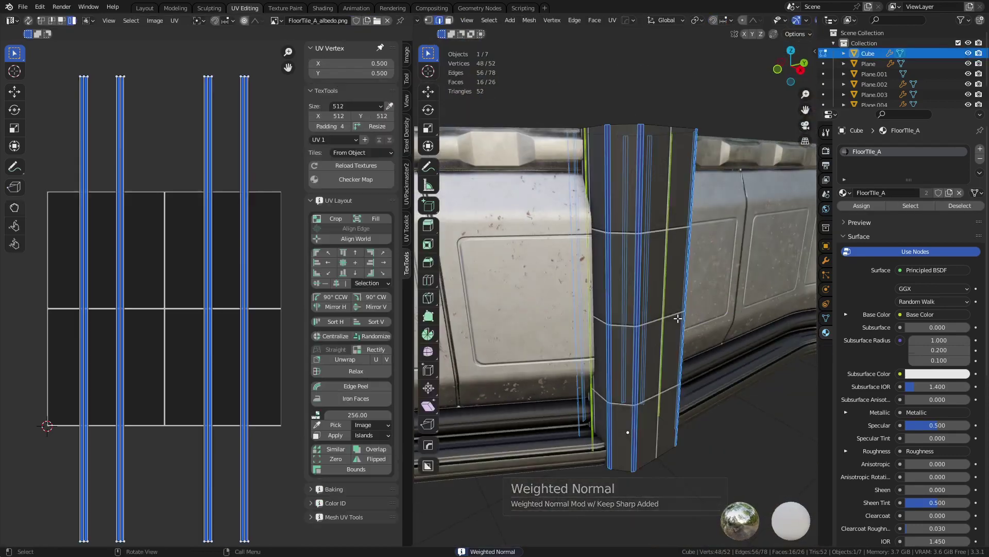
pyautogui.press('Tab')
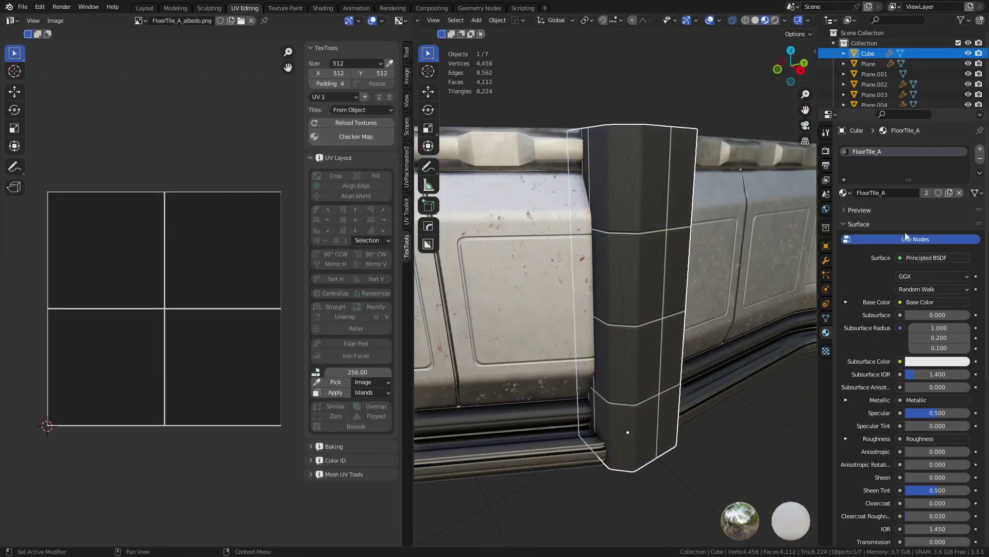
pyautogui.click(843, 194)
pyautogui.click(863, 222)
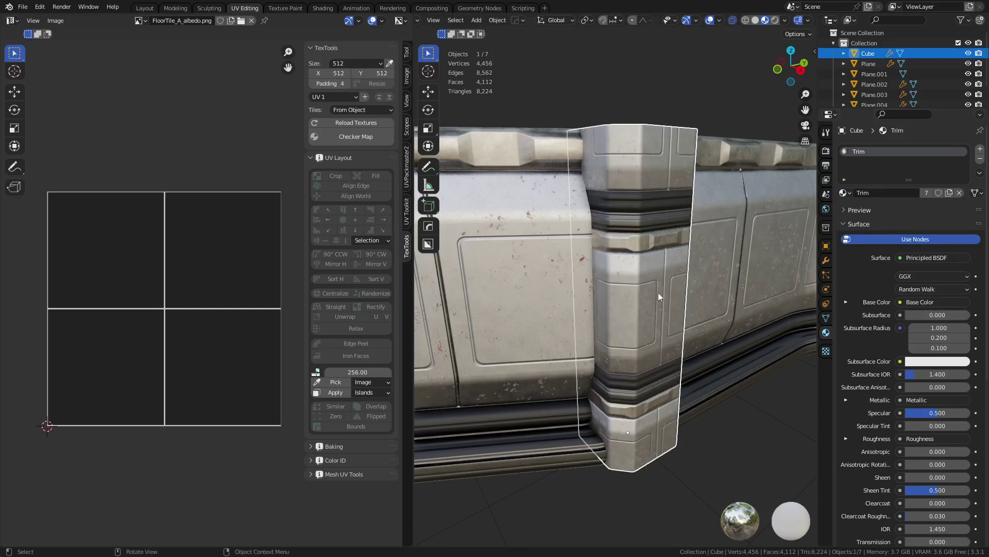
# Step: Scale all the pillar's UVs by 0.5 so they match the trim texture's height
pyautogui.hotkey('ctrl', 'Tab')
pyautogui.click(679, 291)
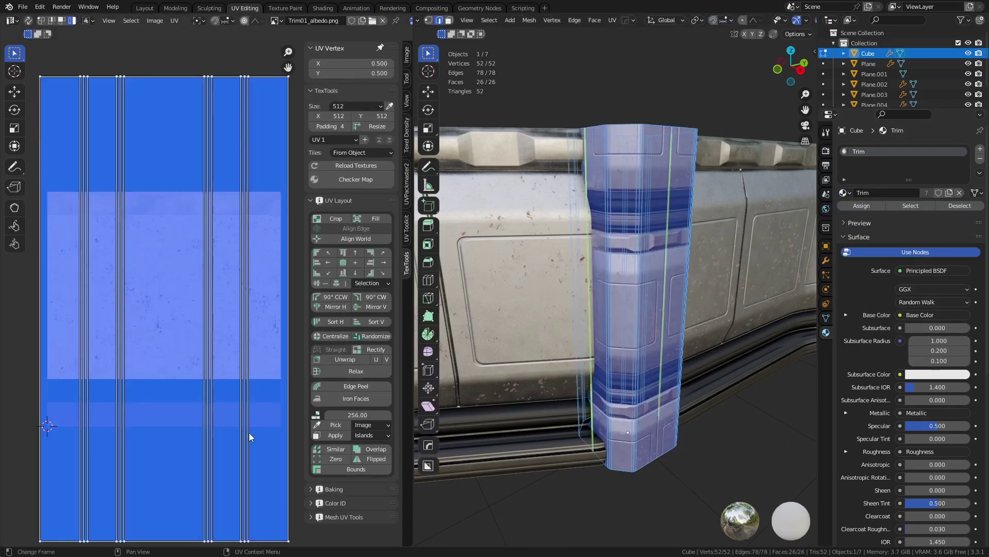
pyautogui.write('s.5')
pyautogui.press('Return')
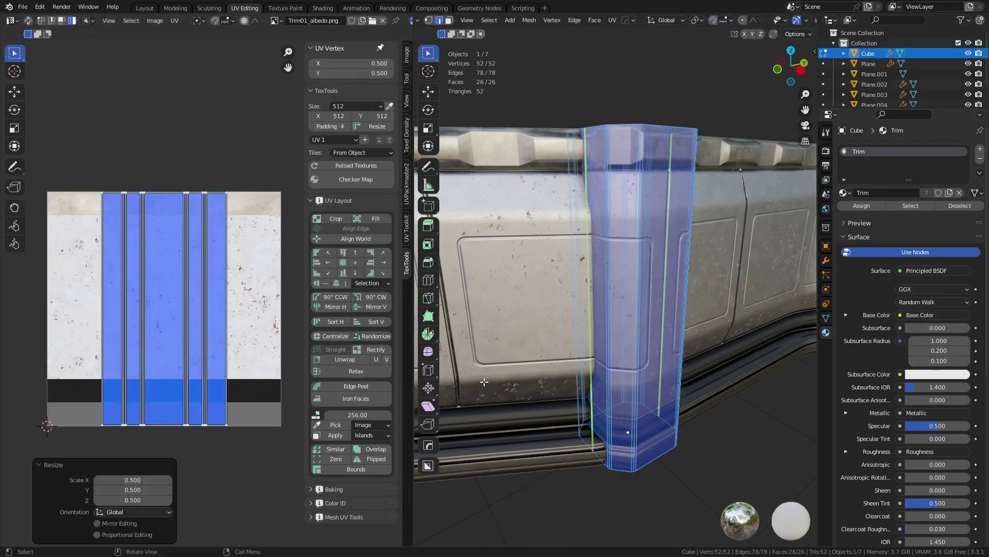
# Step: Move all the pillar's UVs about 0.247 in X along the trim texture to reposition the panel detail
pyautogui.hotkey('ctrl', 'Tab')
pyautogui.click(606, 374)
pyautogui.moveTo(680, 405); pyautogui.dragTo(601, 386, button='middle')
pyautogui.hotkey('ctrl', 'Tab')
pyautogui.click(639, 390)
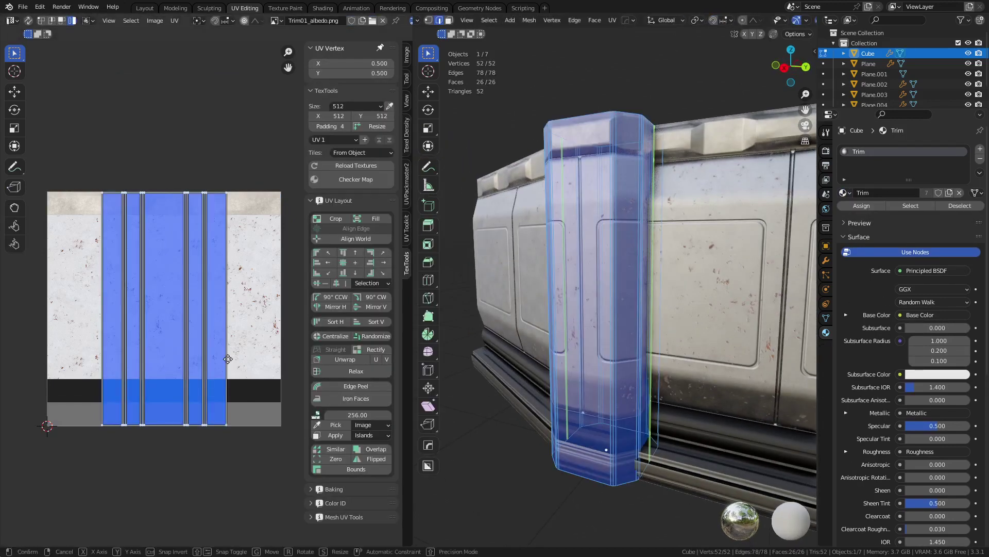
pyautogui.press('x')
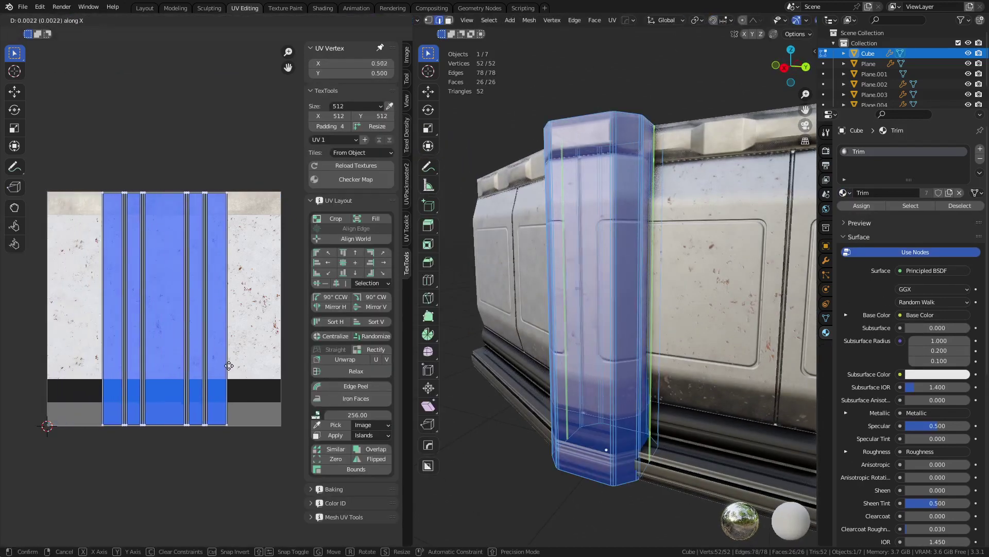
pyautogui.click(285, 366)
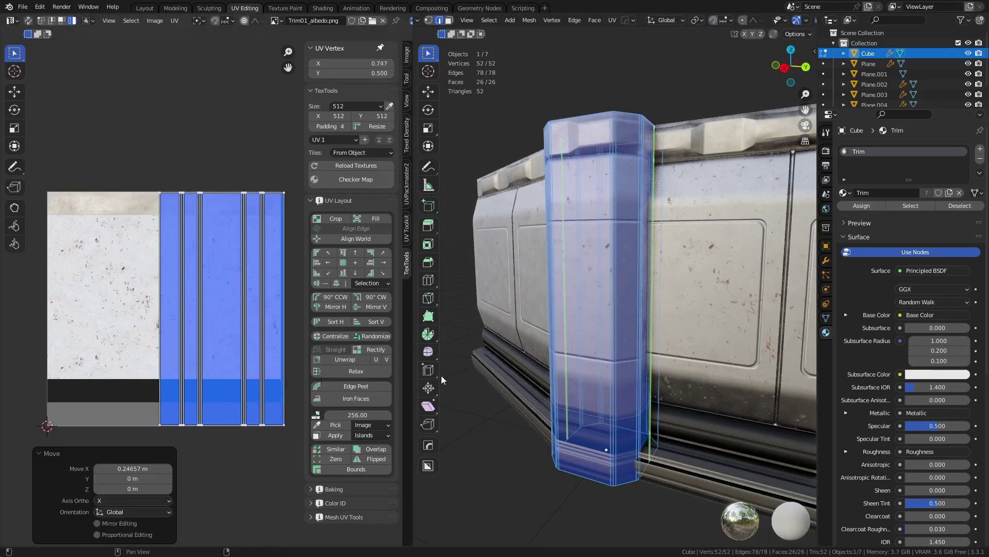
# Step: Return to Object Mode and examine how the pillar's trim bands line up with the wall near the base
pyautogui.moveTo(441, 375); pyautogui.dragTo(717, 243, button='middle')
pyautogui.hotkey('ctrl', 'Tab')
pyautogui.click(695, 244)
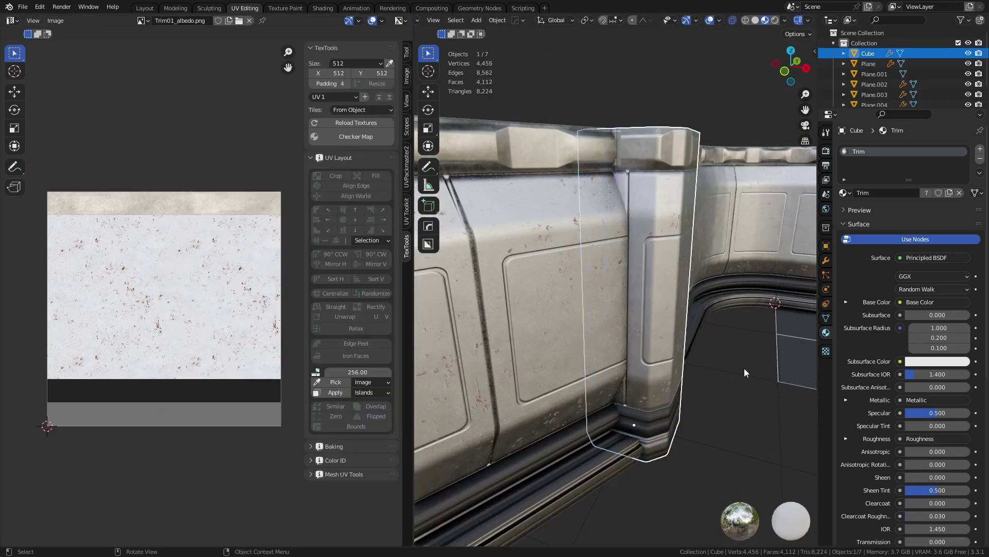
pyautogui.click(706, 356)
pyautogui.moveTo(705, 355); pyautogui.dragTo(654, 352, button='middle')
pyautogui.scroll(4, 654, 351)
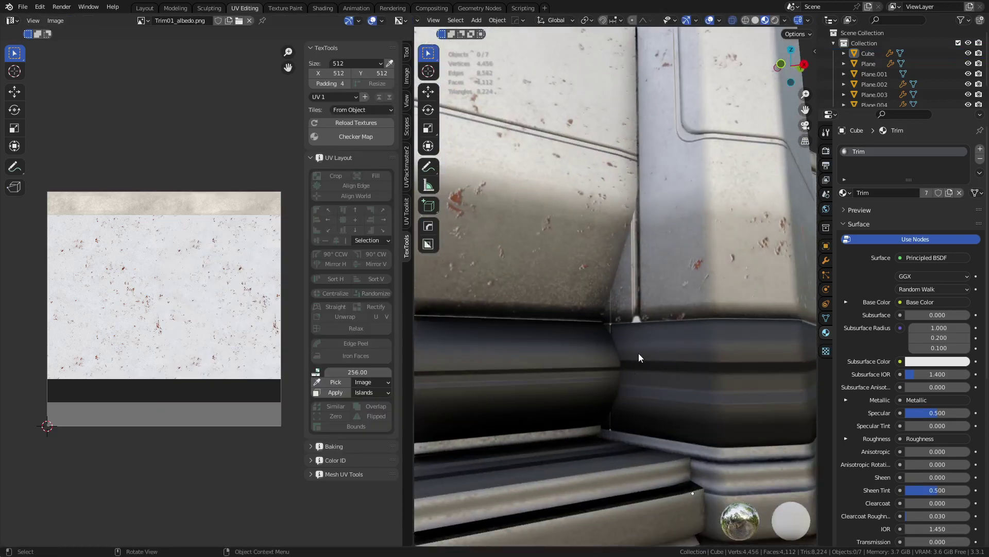
# Step: Select the bottom vertices of the pillar's UV islands and move them about -0.0022 in Y
pyautogui.click(638, 385)
pyautogui.press('Tab')
pyautogui.scroll(-3, 639, 385)
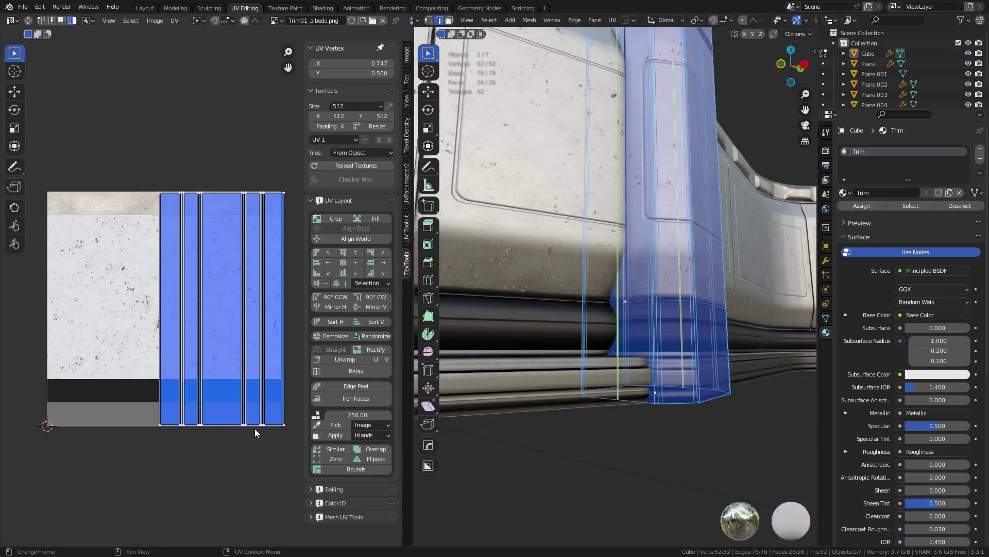
pyautogui.moveTo(665, 95); pyautogui.dragTo(625, 161, button='middle')
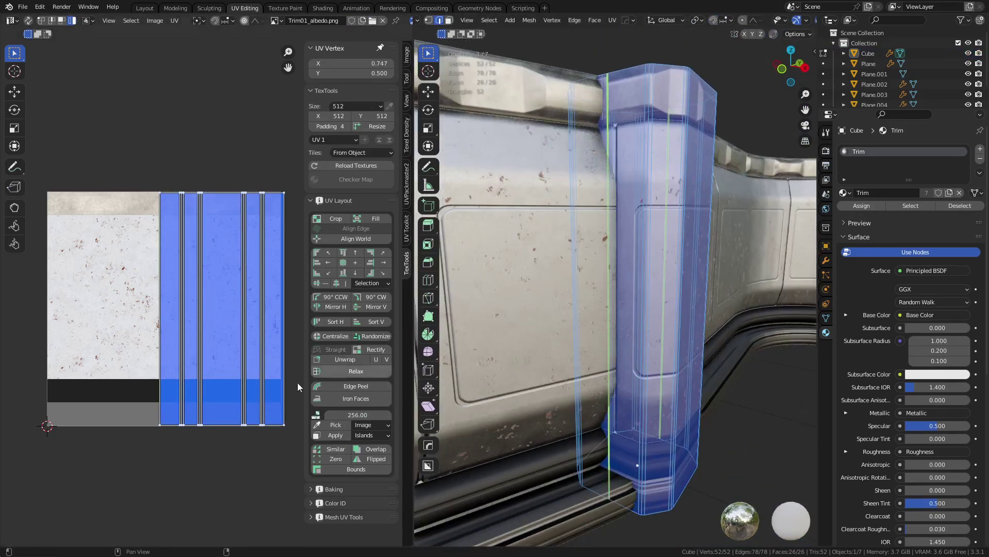
pyautogui.moveTo(274, 424); pyautogui.dragTo(295, 412)
pyautogui.moveTo(273, 452); pyautogui.dragTo(246, 337, button='middle')
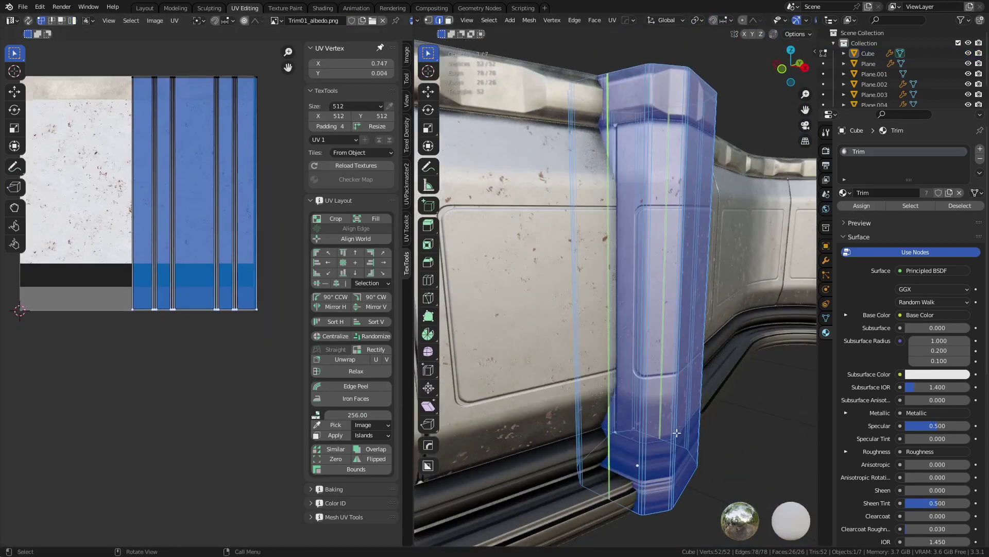
pyautogui.scroll(5, 709, 412)
pyautogui.press('g')
pyautogui.press('y')
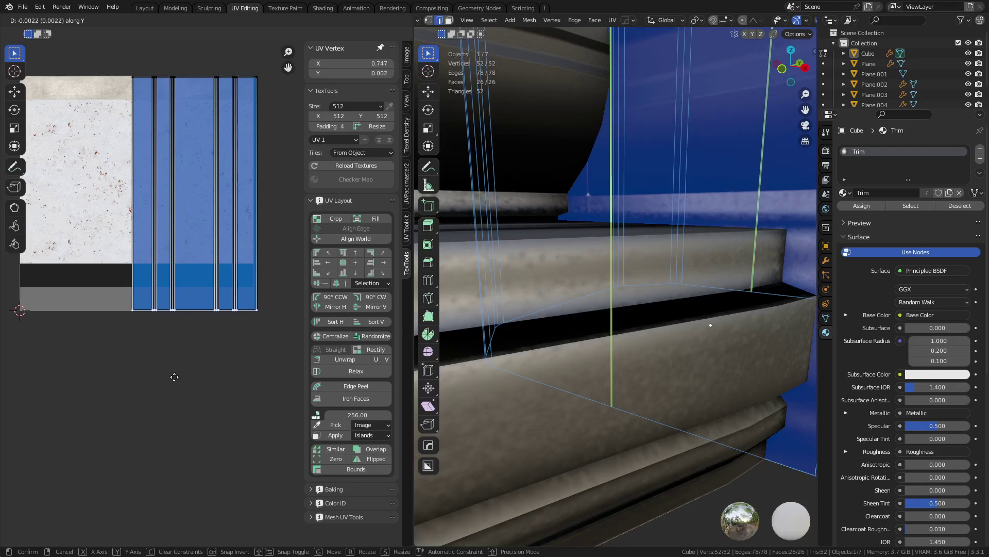
pyautogui.click(172, 373)
# Step: Move the top vertices of the pillar's UV islands about 0.007 in Y and return to Object Mode
pyautogui.scroll(-5, 205, 289)
pyautogui.moveTo(221, 166); pyautogui.dragTo(224, 296, button='middle')
pyautogui.scroll(-4, 603, 170)
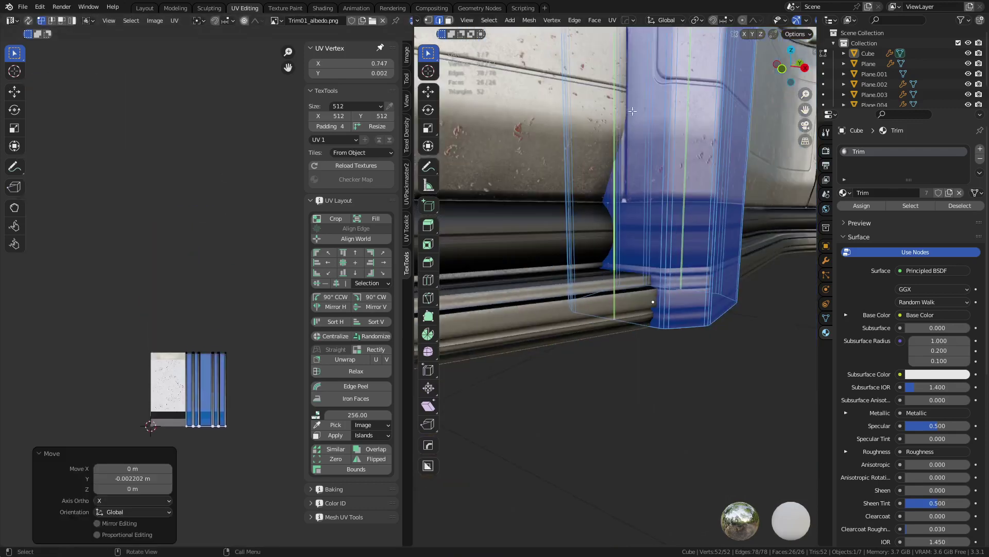
pyautogui.keyDown('shift'); pyautogui.moveTo(625, 201); pyautogui.dragTo(638, 269, button='middle'); pyautogui.keyUp('shift')
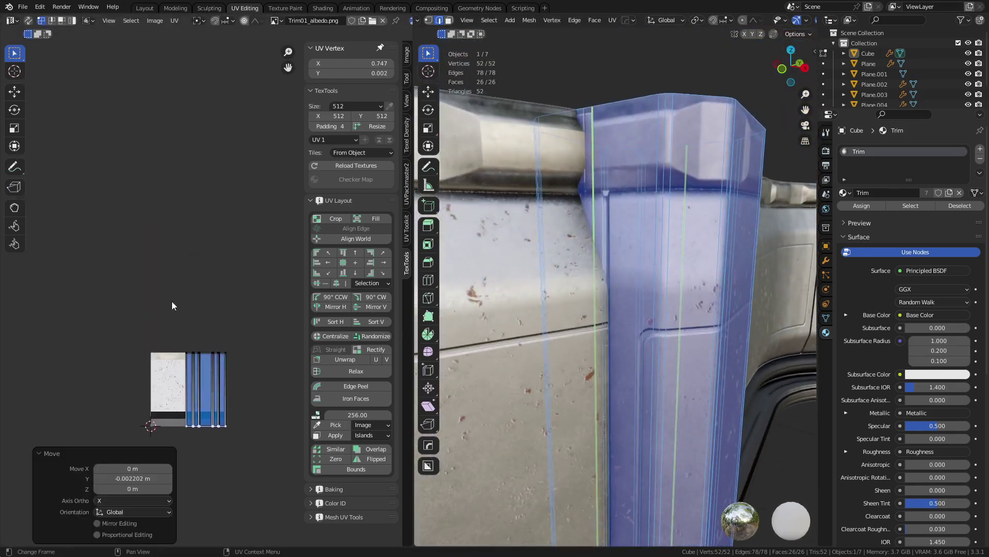
pyautogui.moveTo(242, 351); pyautogui.dragTo(246, 356)
pyautogui.press('g')
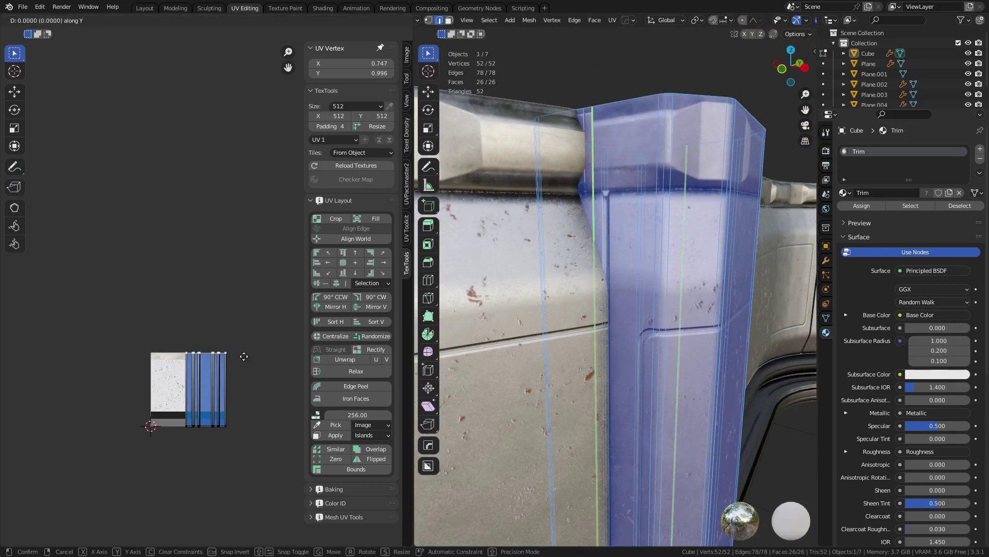
pyautogui.click(241, 351)
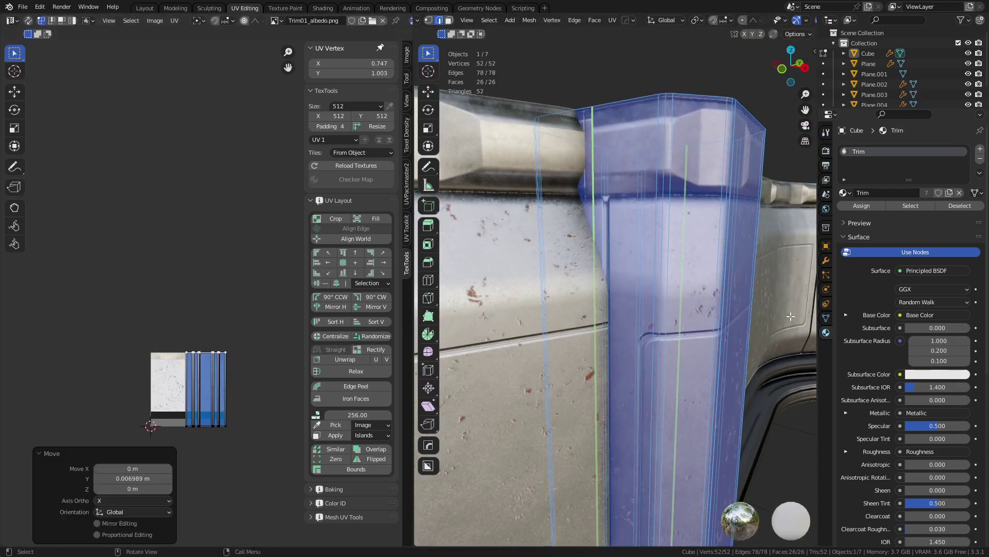
pyautogui.hotkey('ctrl', 'Tab')
pyautogui.click(717, 320)
pyautogui.scroll(-5, 717, 321)
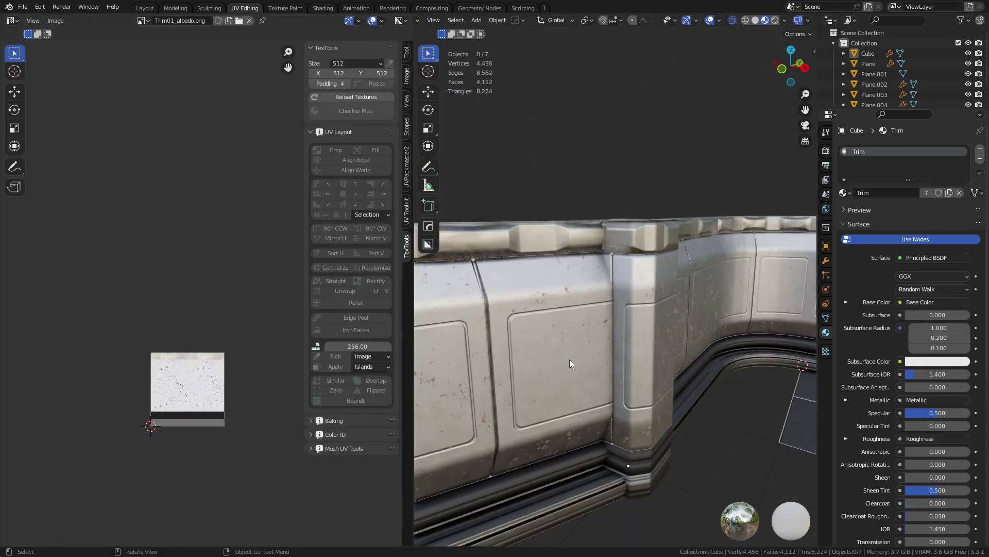
# Step: Select all the pillar's UVs in Edit Mode and try to shift them along Y
pyautogui.hotkey('ctrl', 'Tab')
pyautogui.click(650, 359)
pyautogui.press('a')
pyautogui.scroll(5, 180, 323)
pyautogui.press('g')
pyautogui.press('y')
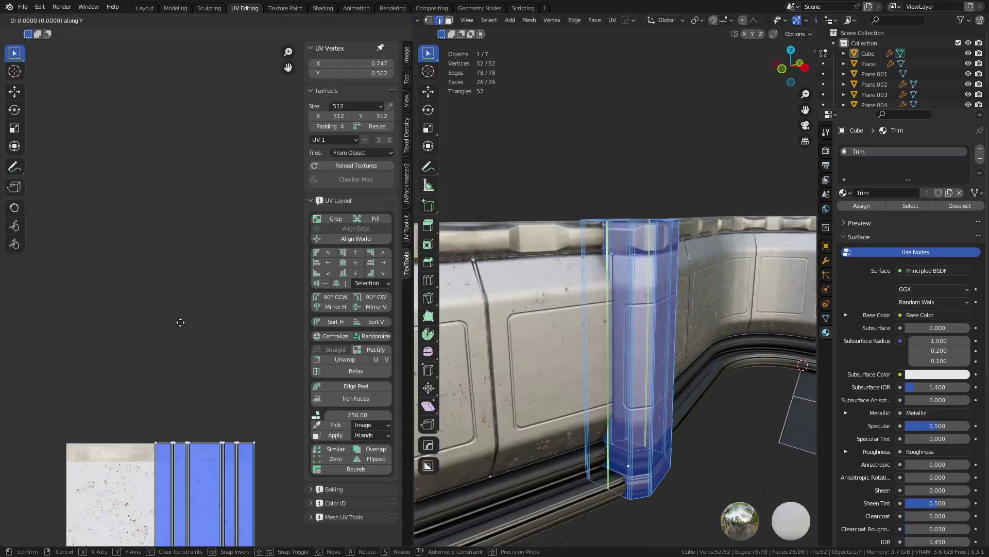
pyautogui.click(186, 319)
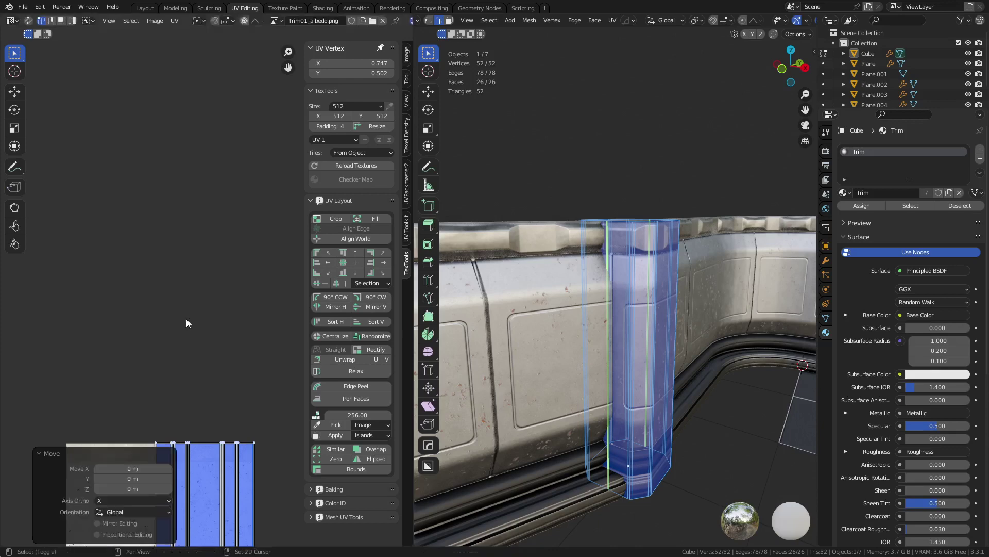
# Step: Return to Object Mode and examine how the pillar's lower trim bands meet the wall's base trim
pyautogui.hotkey('ctrl', 'Tab')
pyautogui.click(536, 395)
pyautogui.click(755, 429)
pyautogui.scroll(-3, 734, 431)
pyautogui.keyDown('shift'); pyautogui.moveTo(734, 432); pyautogui.dragTo(617, 323, button='middle'); pyautogui.keyUp('shift')
pyautogui.scroll(3, 657, 341)
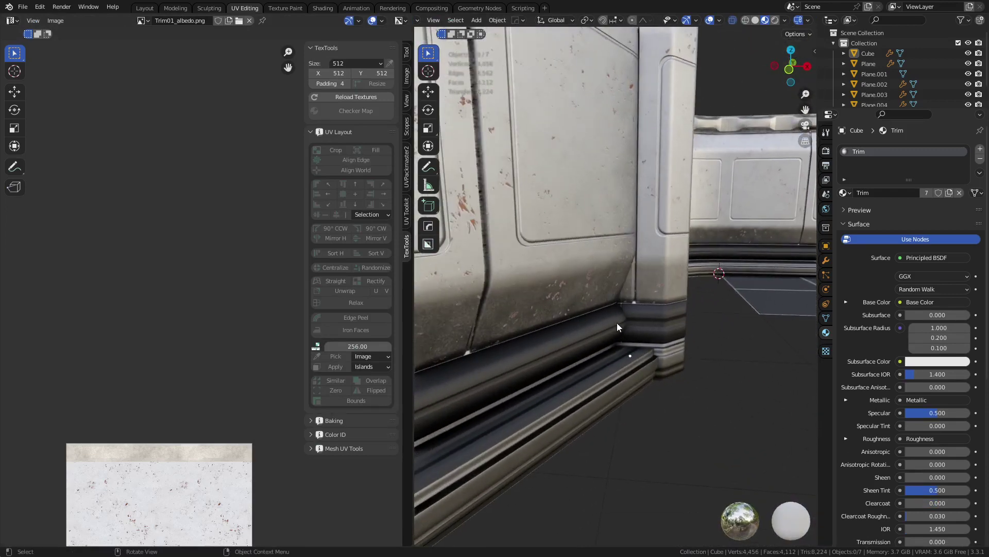
# Step: Inspect the pillar from its base up to its top band against the wall's upper rail
pyautogui.click(683, 337)
pyautogui.press('Tab')
pyautogui.moveTo(685, 338)
pyautogui.mouseDown(button='middle')
pyautogui.moveTo(697, 338)
pyautogui.moveTo(701, 376)
pyautogui.moveTo(681, 371)
pyautogui.moveTo(676, 382)
pyautogui.moveTo(691, 391)
pyautogui.moveTo(654, 413)
pyautogui.moveTo(643, 371)
pyautogui.moveTo(660, 347)
pyautogui.moveTo(710, 354)
pyautogui.moveTo(692, 331)
pyautogui.moveTo(703, 340)
pyautogui.mouseUp(button='middle')
pyautogui.click(701, 376)
pyautogui.hotkey('ctrl', 'Tab')
pyautogui.click(654, 398)
pyautogui.click(734, 404)
pyautogui.scroll(-3, 735, 408)
pyautogui.scroll(3, 710, 354)
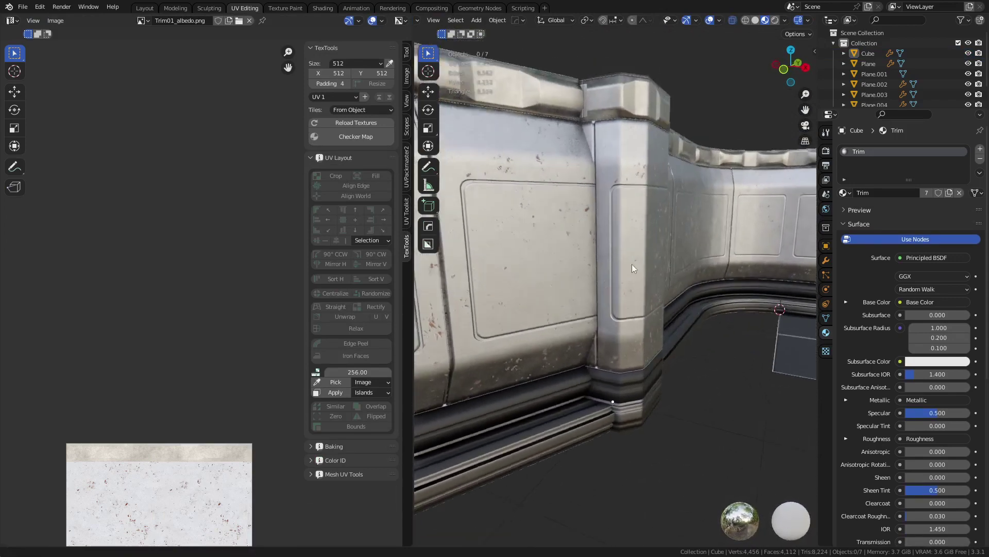
pyautogui.keyDown('shift'); pyautogui.moveTo(632, 264); pyautogui.dragTo(624, 307, button='middle'); pyautogui.keyUp('shift')
pyautogui.scroll(3, 623, 308)
pyautogui.scroll(-2, 622, 307)
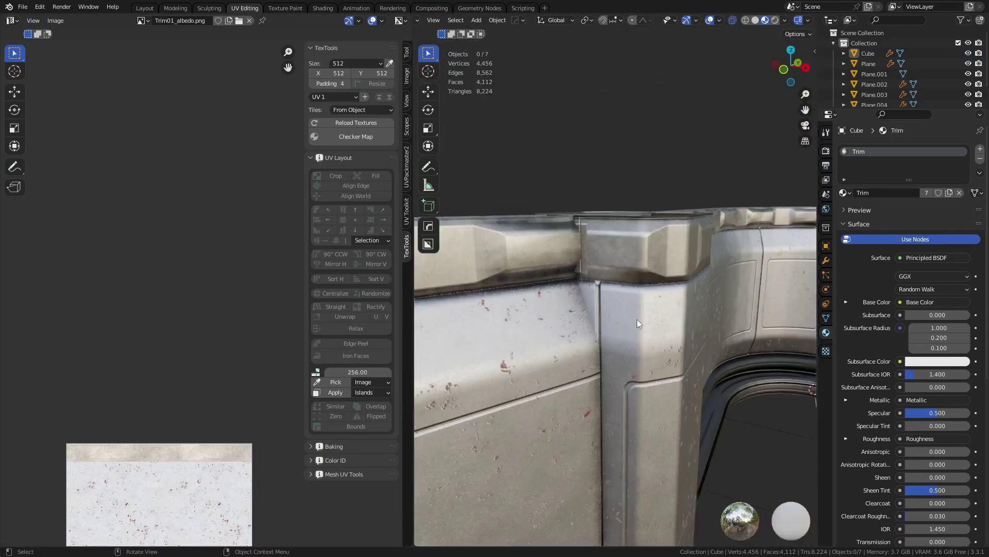
# Step: Enter Edit Mode on the pillar and rotate all its UVs by 90°
pyautogui.click(637, 320)
pyautogui.press('Tab')
pyautogui.scroll(-4, 242, 383)
pyautogui.moveTo(241, 391); pyautogui.dragTo(221, 332, button='middle')
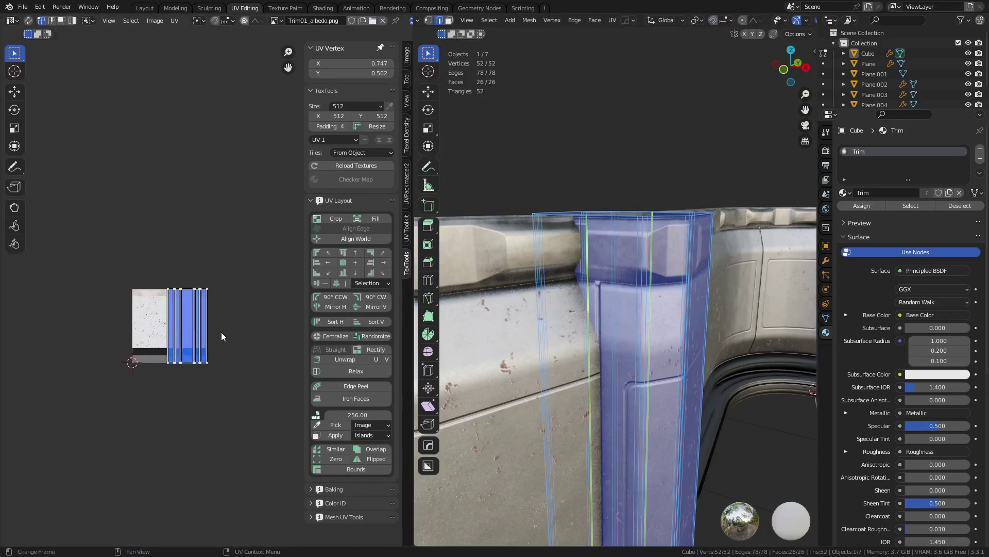
pyautogui.press('r')
pyautogui.press('9')
pyautogui.press('Escape')
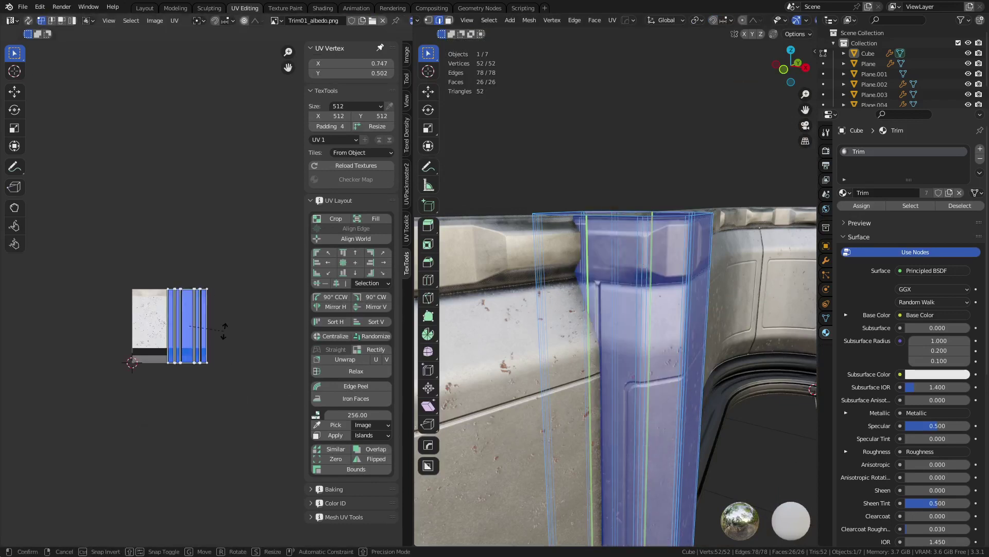
pyautogui.write('90')
pyautogui.press('Return')
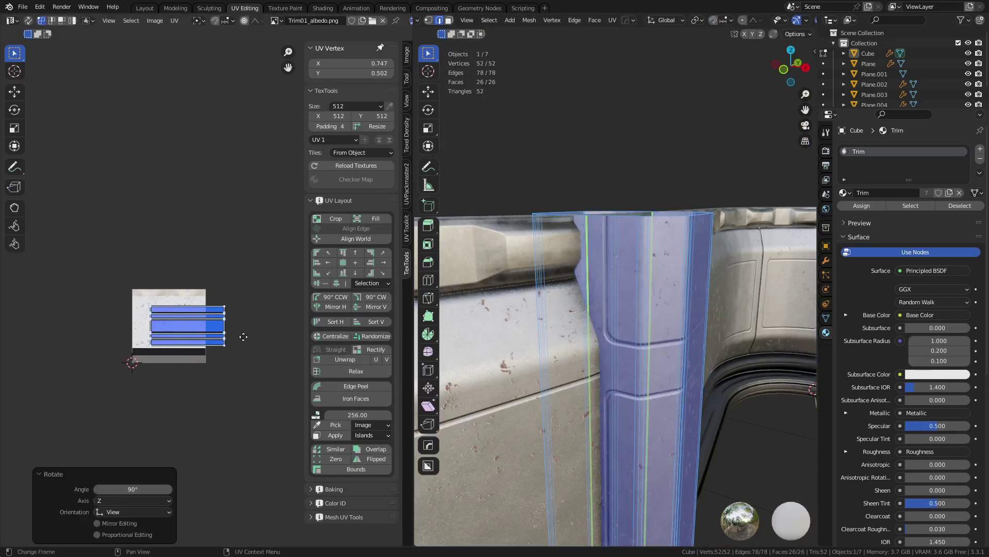
# Step: Move the pillar's rotated UVs about -0.247 in X and -0.127 in Y, and return to Object Mode
pyautogui.press('g')
pyautogui.click(226, 343)
pyautogui.scroll(-3, 705, 391)
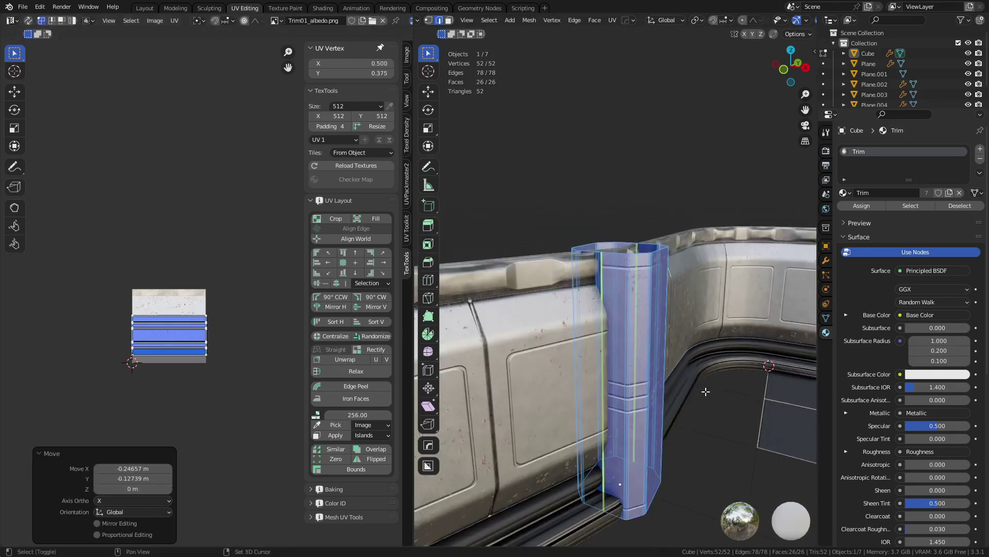
pyautogui.keyDown('shift'); pyautogui.moveTo(704, 391); pyautogui.dragTo(684, 349, button='middle'); pyautogui.keyUp('shift')
pyautogui.hotkey('ctrl', 'Tab')
pyautogui.click(635, 356)
pyautogui.click(697, 444)
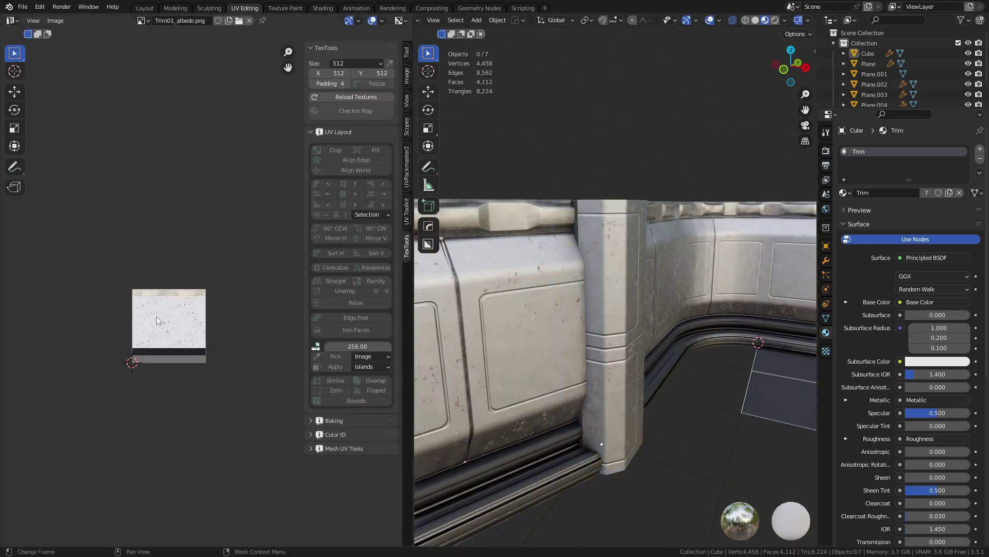
# Step: Move all the pillar's UVs about -1.209 in Y in Edit Mode and return to Object Mode
pyautogui.moveTo(619, 371); pyautogui.dragTo(650, 372, button='middle')
pyautogui.hotkey('ctrl', 'Tab')
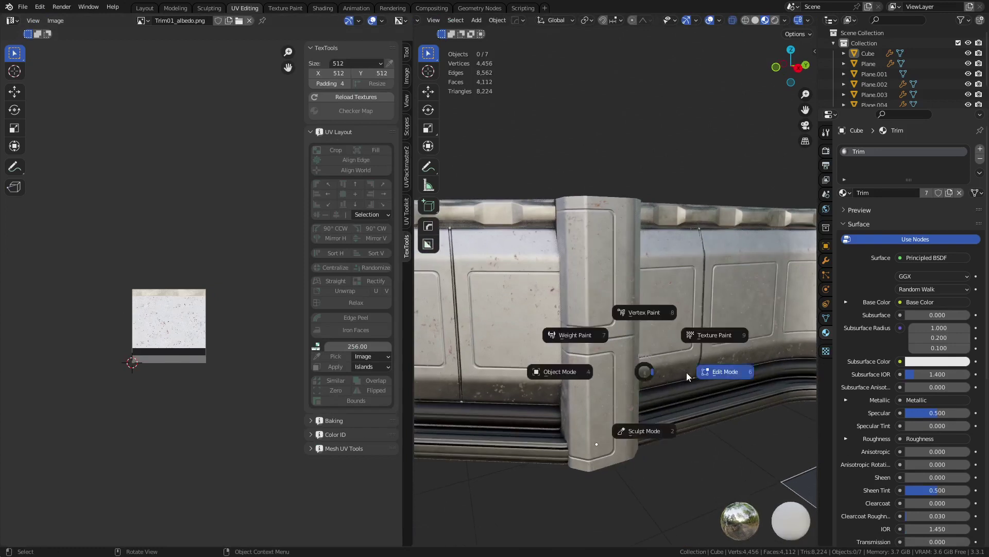
pyautogui.click(717, 371)
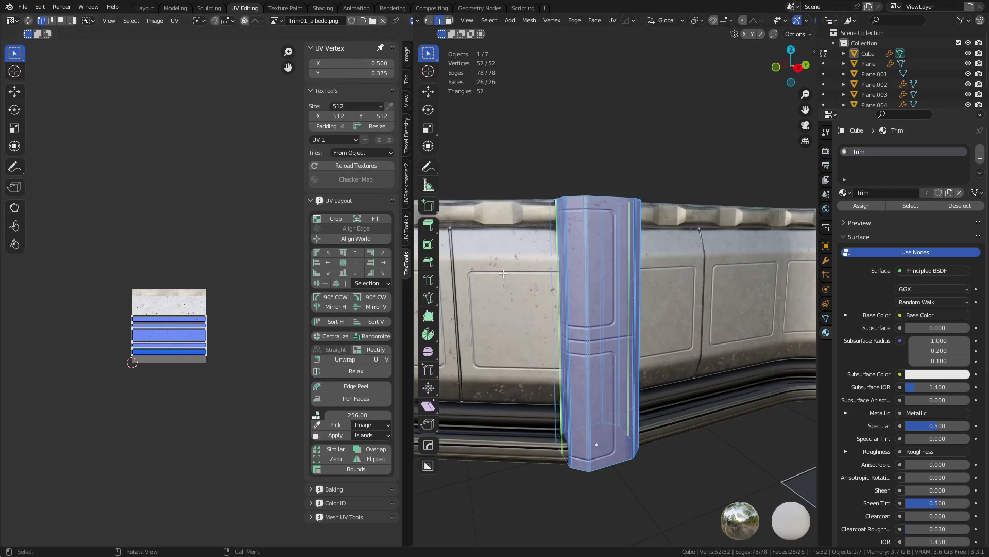
pyautogui.press('g')
pyautogui.press('y')
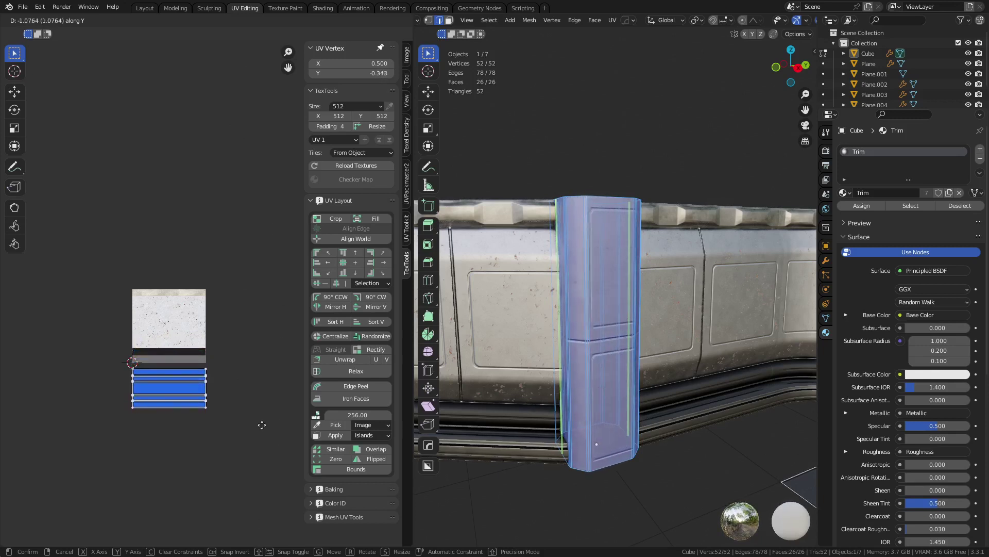
pyautogui.click(281, 530)
pyautogui.hotkey('ctrl', 'Tab')
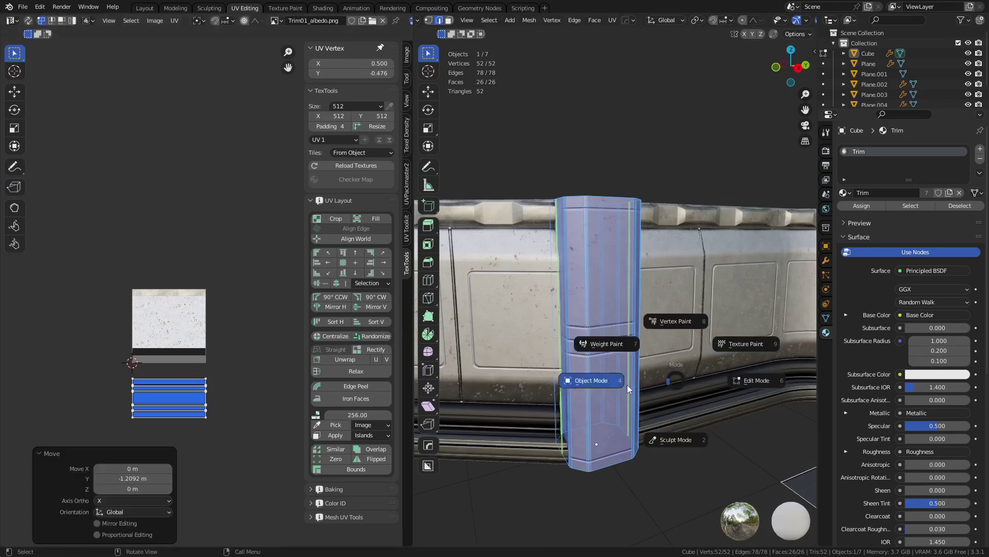
pyautogui.click(627, 385)
# Step: Examine where the pillar's base meets the wall's lower trim, close up and from further away
pyautogui.keyDown('shift'); pyautogui.moveTo(668, 465); pyautogui.dragTo(787, 352, button='middle'); pyautogui.keyUp('shift')
pyautogui.scroll(3, 704, 385)
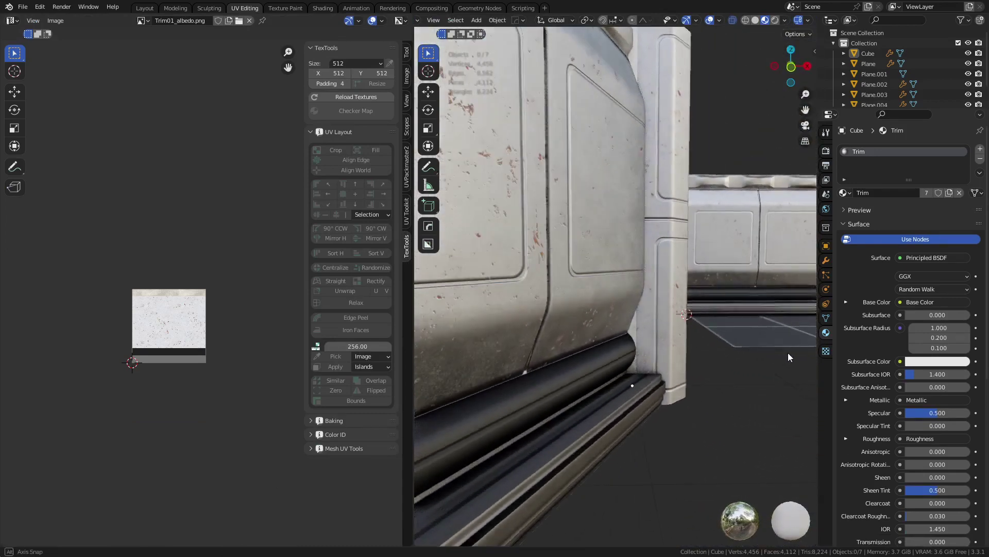
pyautogui.keyDown('shift'); pyautogui.moveTo(732, 322); pyautogui.dragTo(623, 360, button='middle'); pyautogui.keyUp('shift')
pyautogui.scroll(-2, 676, 311)
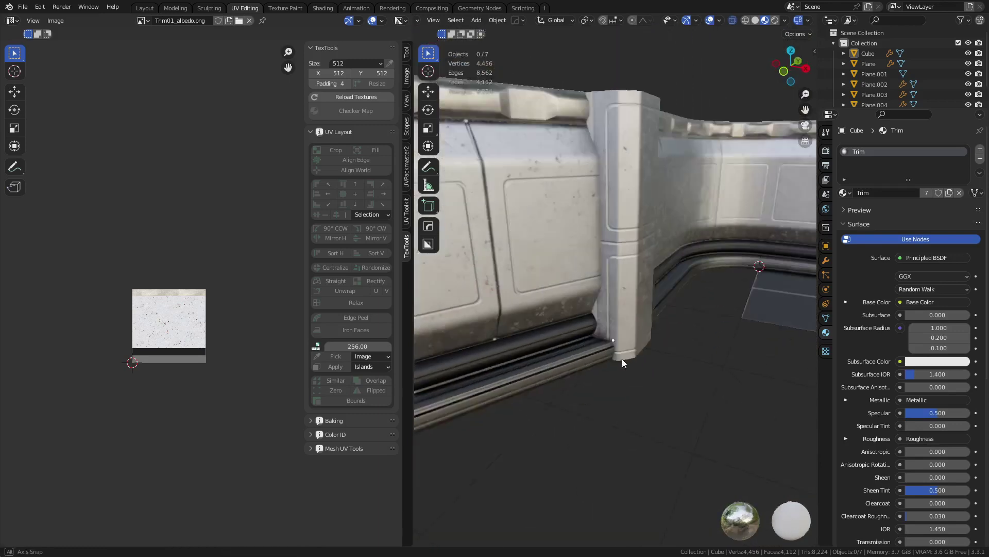
pyautogui.scroll(6, 627, 371)
pyautogui.keyDown('shift'); pyautogui.moveTo(634, 416); pyautogui.dragTo(620, 372, button='middle'); pyautogui.keyUp('shift')
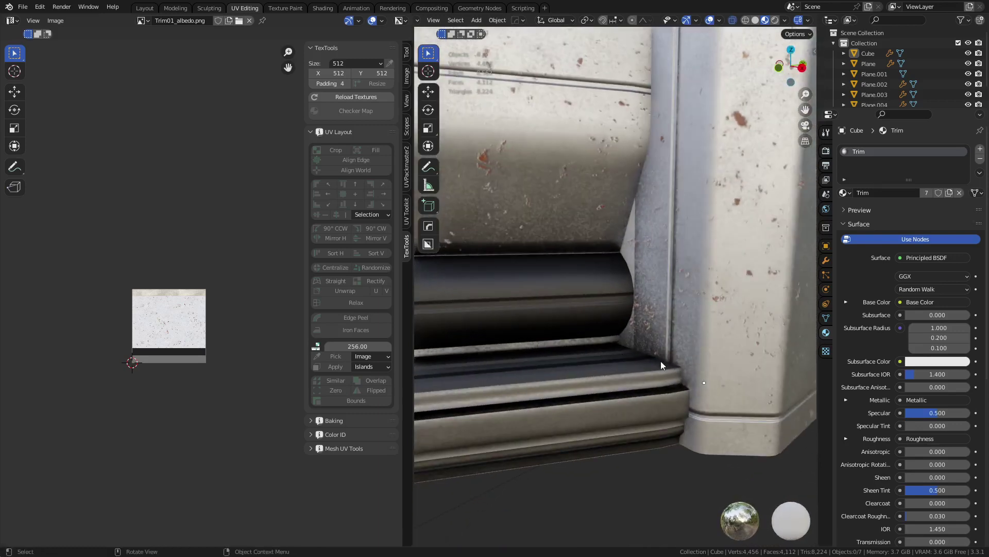
pyautogui.scroll(-6, 714, 385)
pyautogui.keyDown('shift'); pyautogui.moveTo(684, 322); pyautogui.dragTo(623, 373, button='middle'); pyautogui.keyUp('shift')
pyautogui.scroll(-4, 623, 373)
pyautogui.moveTo(714, 345); pyautogui.dragTo(558, 322, button='middle')
# Step: Extrude the floor tile's face about 0.05 m along its normal to give the tile thickness
pyautogui.click(736, 315)
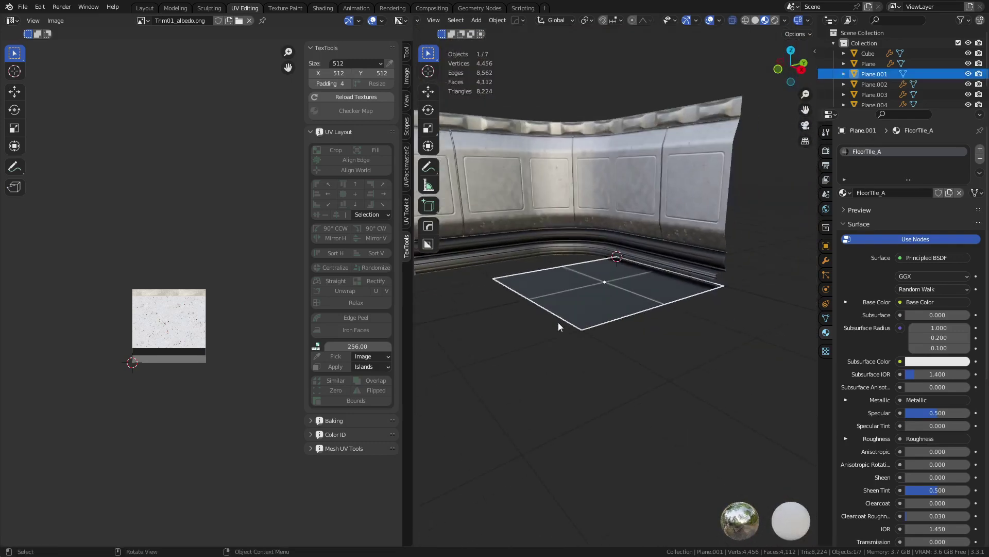
pyautogui.press('Tab')
pyautogui.scroll(3, 663, 345)
pyautogui.press('e')
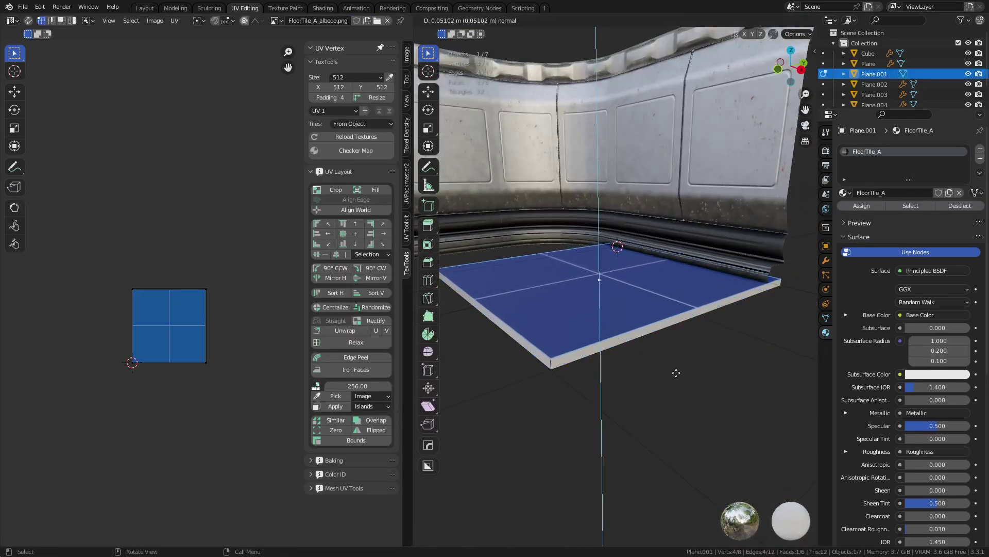
pyautogui.click(678, 371)
# Step: Unwrap the floor tile's four side faces with Smart UV Project and shrink their UVs into the texture's lower-left square
pyautogui.keyDown('alt'); pyautogui.click(554, 367); pyautogui.keyUp('alt')
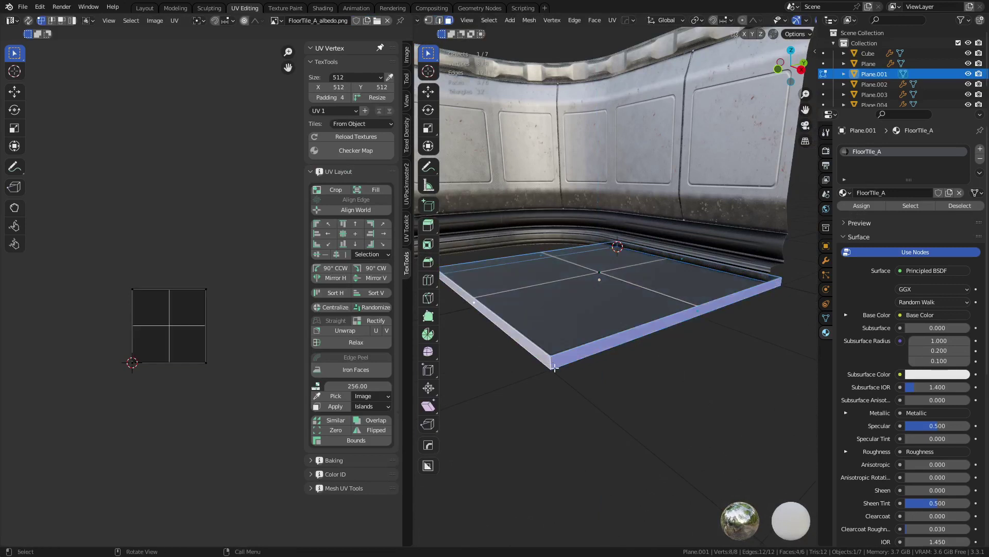
pyautogui.press('u')
pyautogui.click(748, 328)
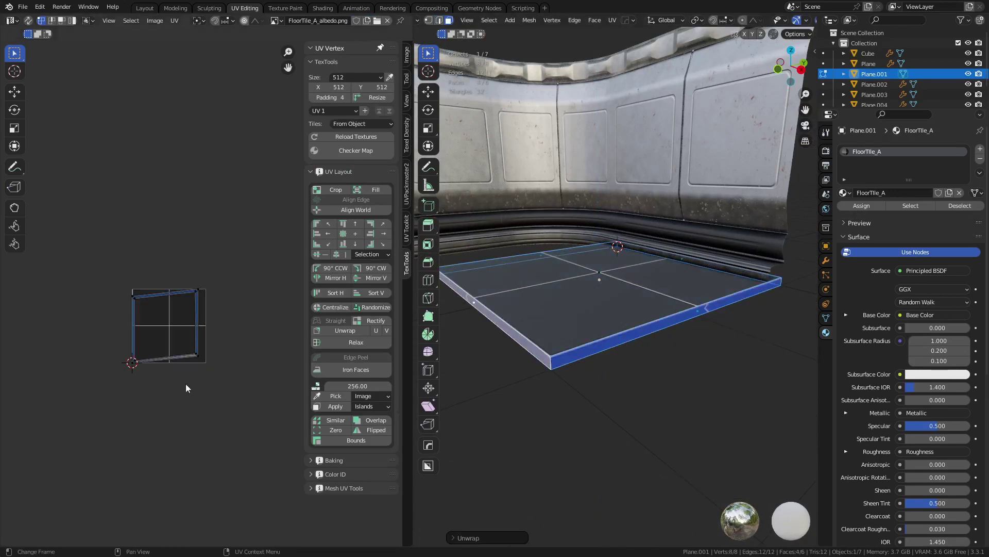
pyautogui.press('u')
pyautogui.click(712, 343)
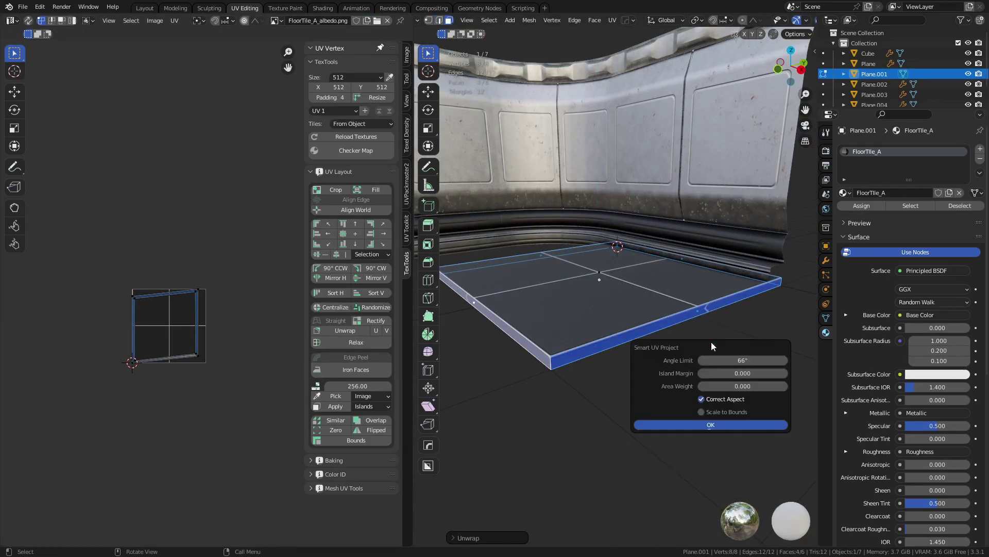
pyautogui.click(710, 424)
pyautogui.press('s')
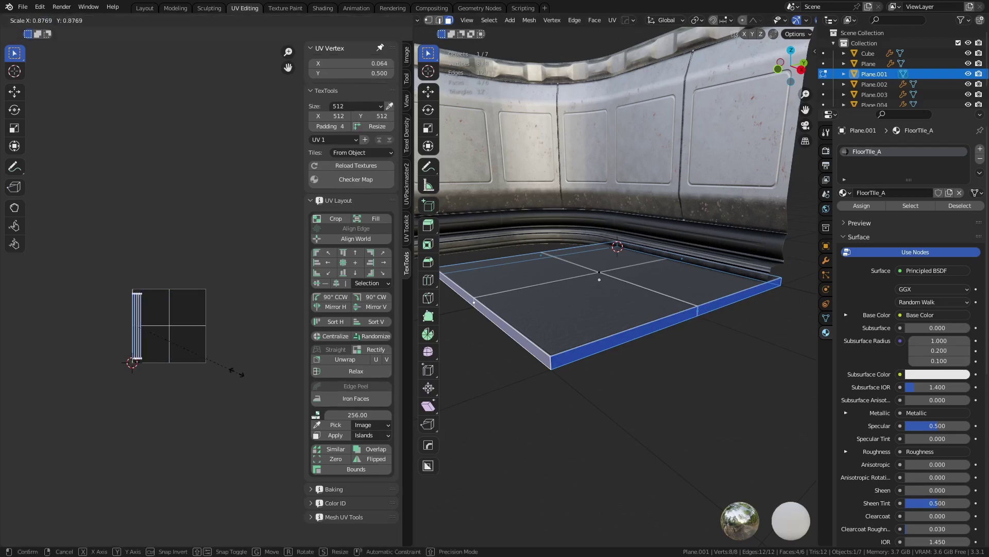
pyautogui.press('Return')
pyautogui.press('Tab')
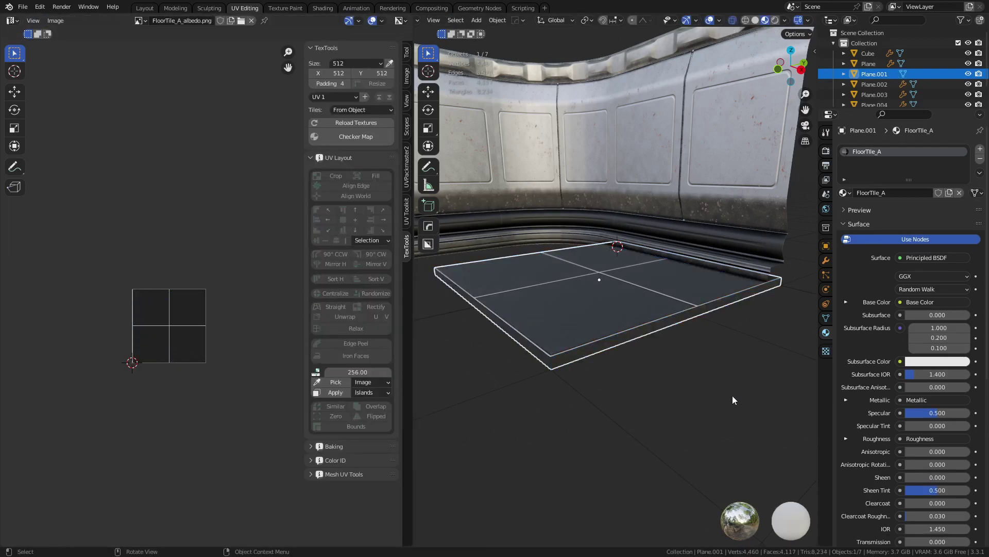
# Step: Deselect the floor tile and show the wireframe overlay on the scene's meshes
pyautogui.click(681, 392)
pyautogui.moveTo(680, 391); pyautogui.dragTo(660, 368, button='middle')
pyautogui.hotkey('shift', 'w')
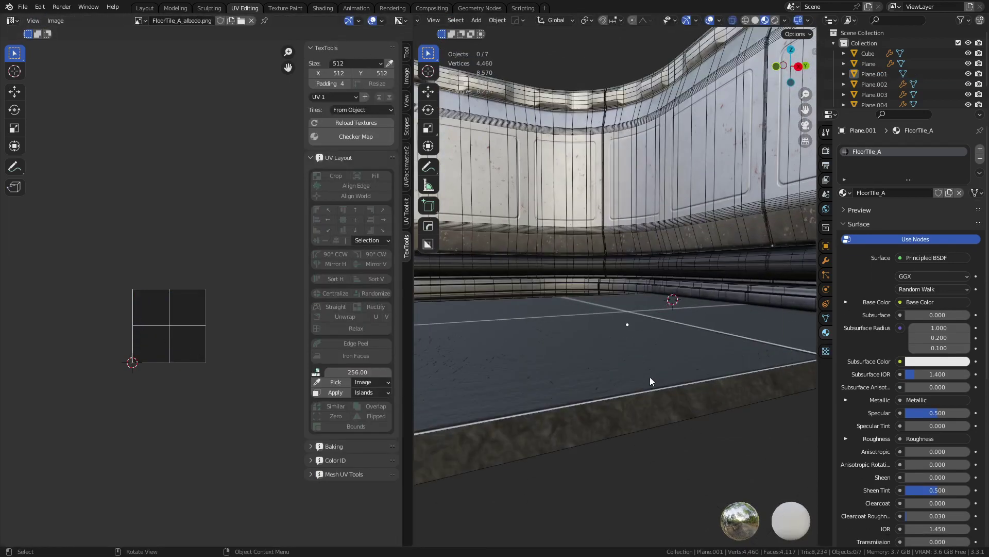
# Step: Enlarge the tile's side-face UVs within the lower-left texture square and move them about -0.007 in X and -0.014 in Y
pyautogui.click(650, 376)
pyautogui.press('Tab')
pyautogui.press('s')
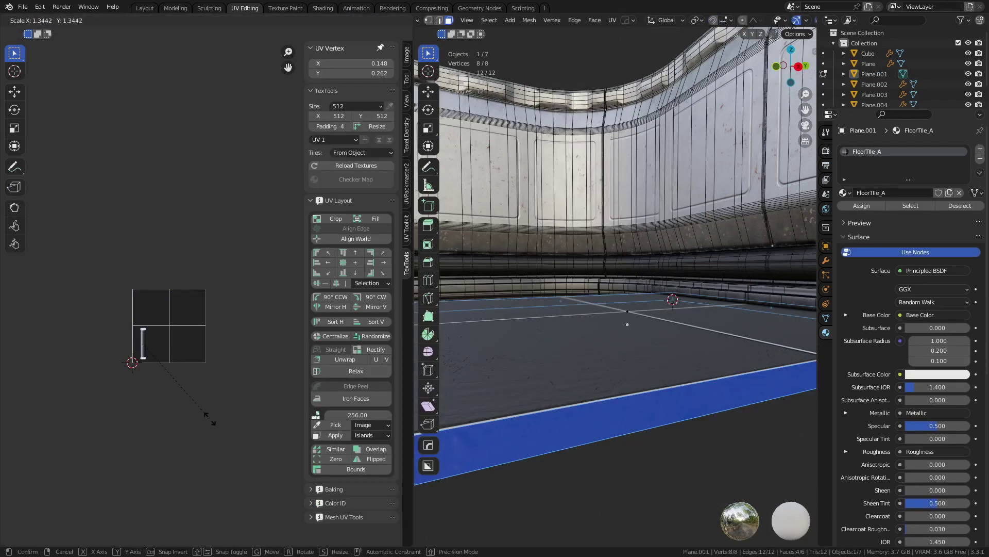
pyautogui.click(220, 425)
pyautogui.press('g')
pyautogui.click(213, 439)
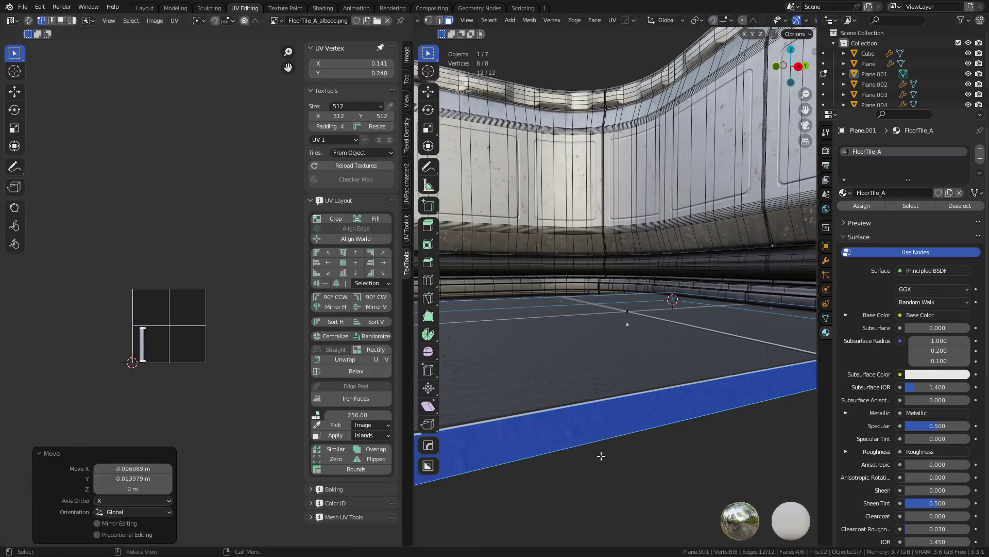
pyautogui.press('Tab')
pyautogui.click(646, 465)
pyautogui.scroll(-3, 646, 465)
pyautogui.moveTo(712, 389); pyautogui.dragTo(684, 411, button='middle')
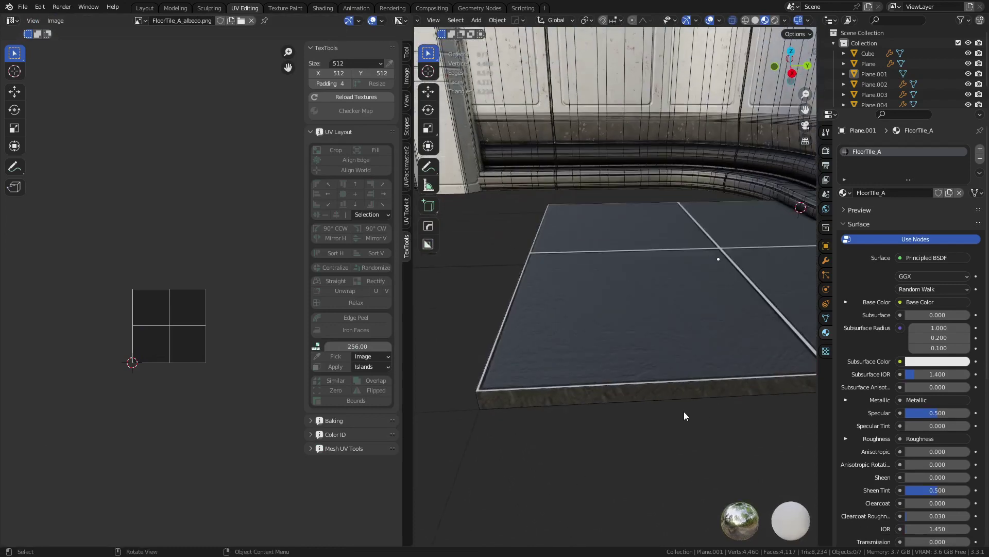
# Step: Duplicate the floor tile one tile length along negative X, toward the wall
pyautogui.click(639, 389)
pyautogui.moveTo(639, 388); pyautogui.dragTo(647, 447, button='middle')
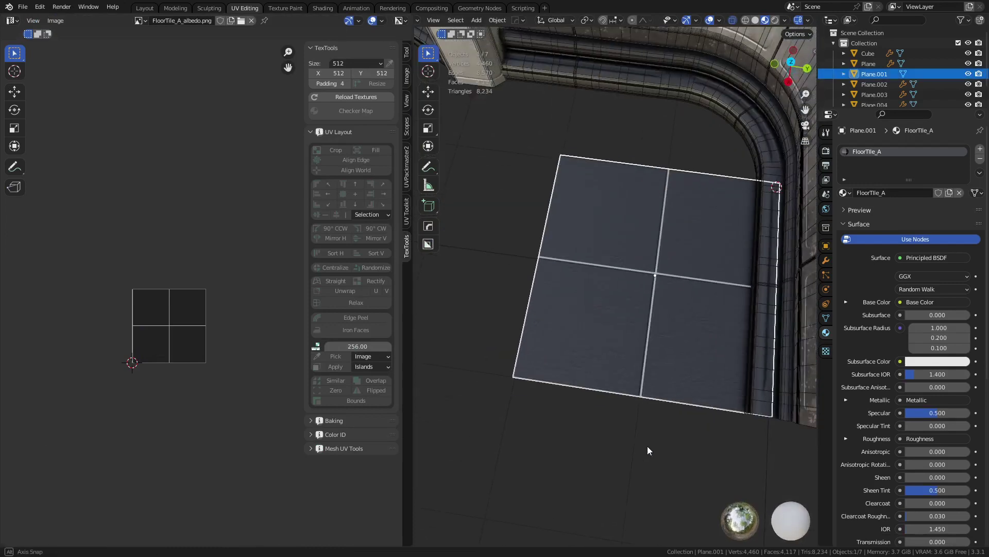
pyautogui.keyDown('shift'); pyautogui.moveTo(591, 375); pyautogui.dragTo(605, 385, button='middle'); pyautogui.keyUp('shift')
pyautogui.keyDown('shift'); pyautogui.moveTo(568, 327); pyautogui.dragTo(694, 396, button='middle'); pyautogui.keyUp('shift')
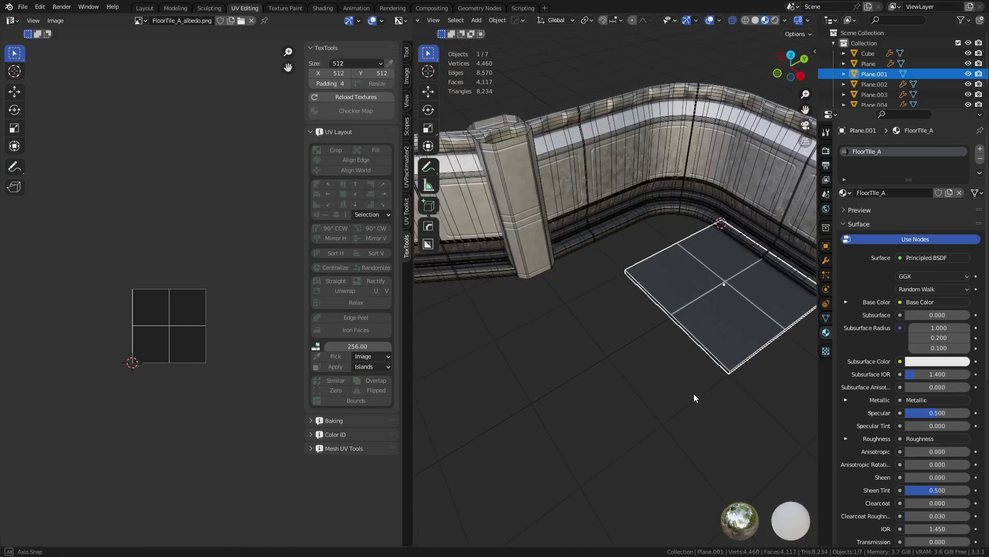
pyautogui.click(607, 320)
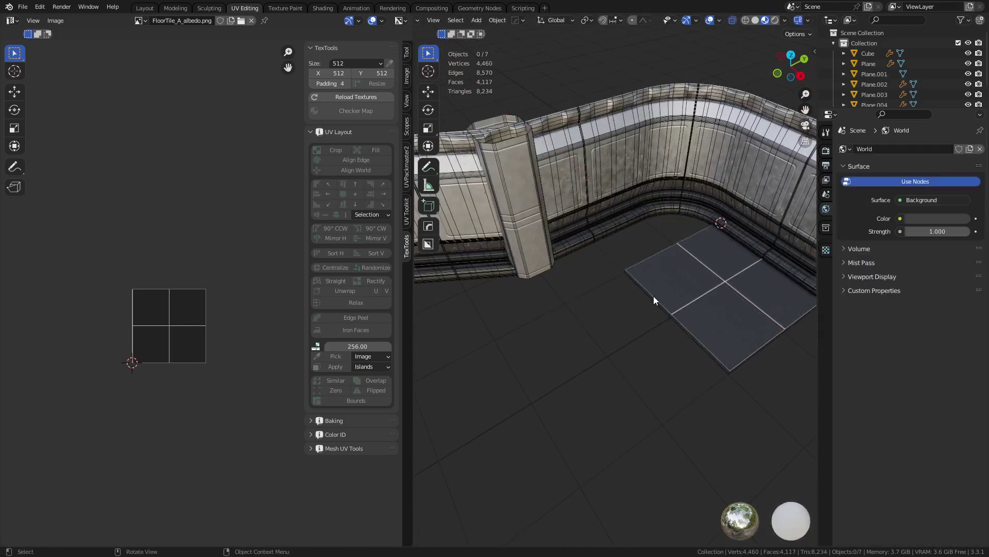
pyautogui.click(654, 299)
pyautogui.hotkey('shift', 'd')
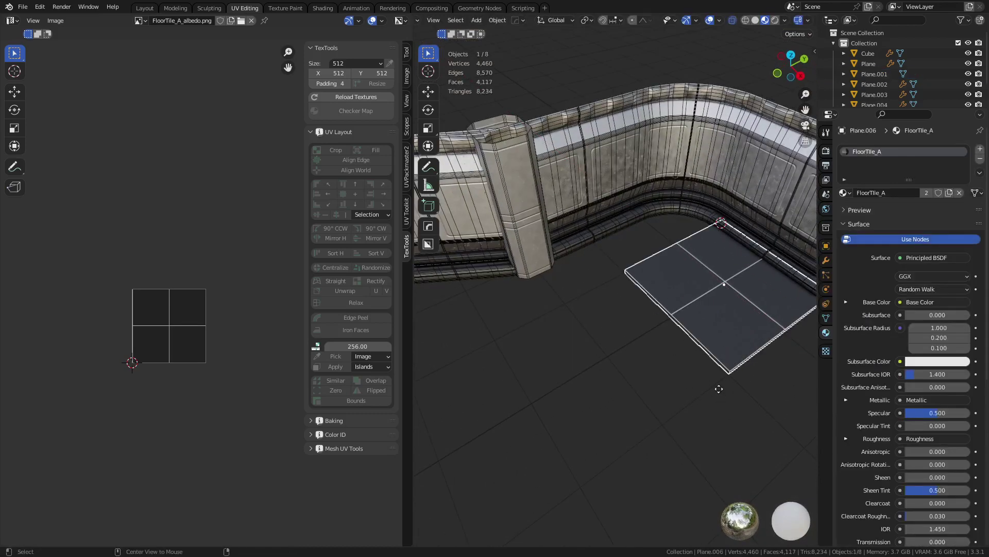
pyautogui.press('x')
pyautogui.click(624, 321)
# Step: Make linked duplicates of both floor tiles -2 m along Y and repeat the duplication once
pyautogui.moveTo(652, 314); pyautogui.dragTo(684, 288, button='middle')
pyautogui.keyDown('shift'); pyautogui.click(685, 262); pyautogui.keyUp('shift')
pyautogui.hotkey('shift', 'd')
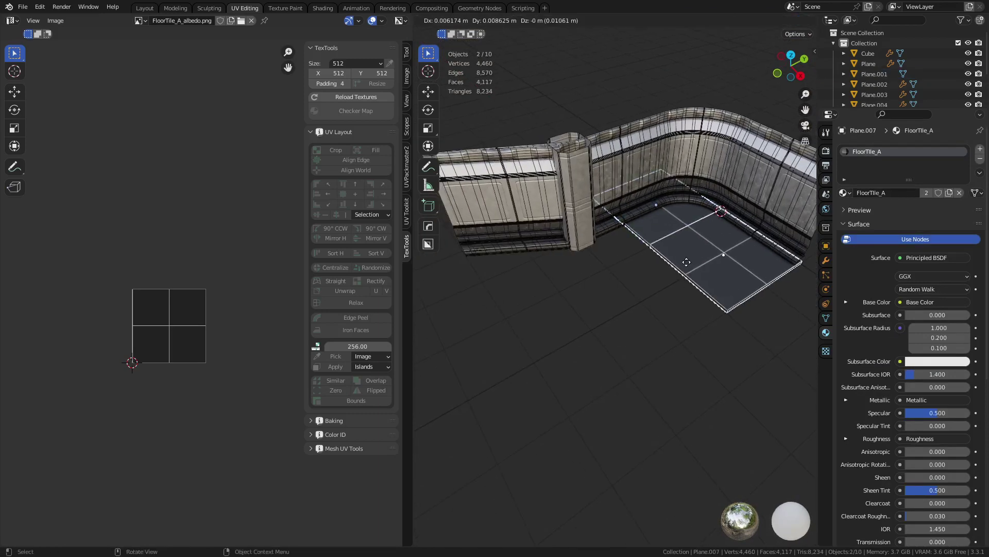
pyautogui.press('y')
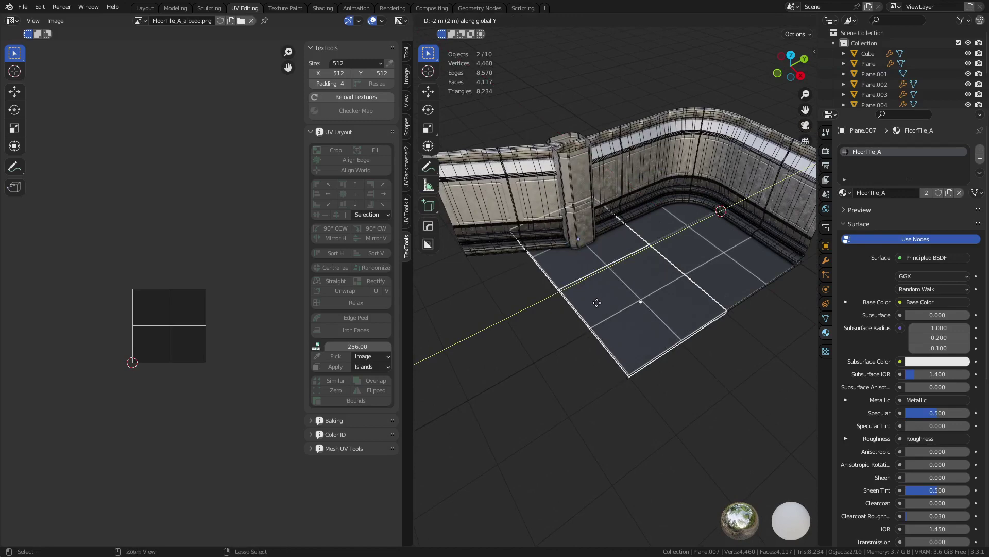
pyautogui.click(597, 302)
pyautogui.hotkey('shift', 'r')
pyautogui.scroll(-3, 650, 315)
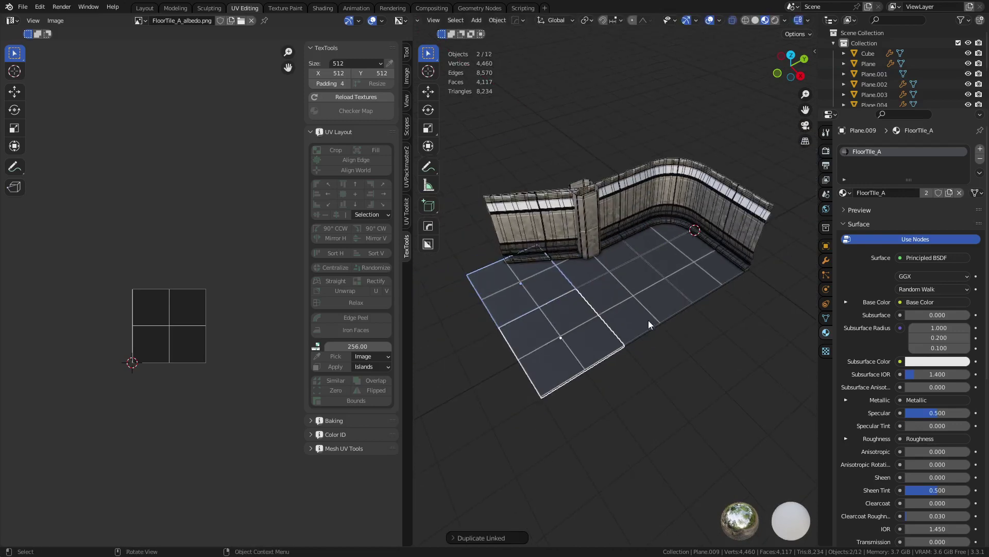
# Step: Select the three floor tiles farthest from the wall and make linked duplicates of them 2 m along X
pyautogui.keyDown('shift'); pyautogui.click(691, 256); pyautogui.keyUp('shift')
pyautogui.hotkey('shift', 'd')
pyautogui.press('x')
pyautogui.click(700, 347)
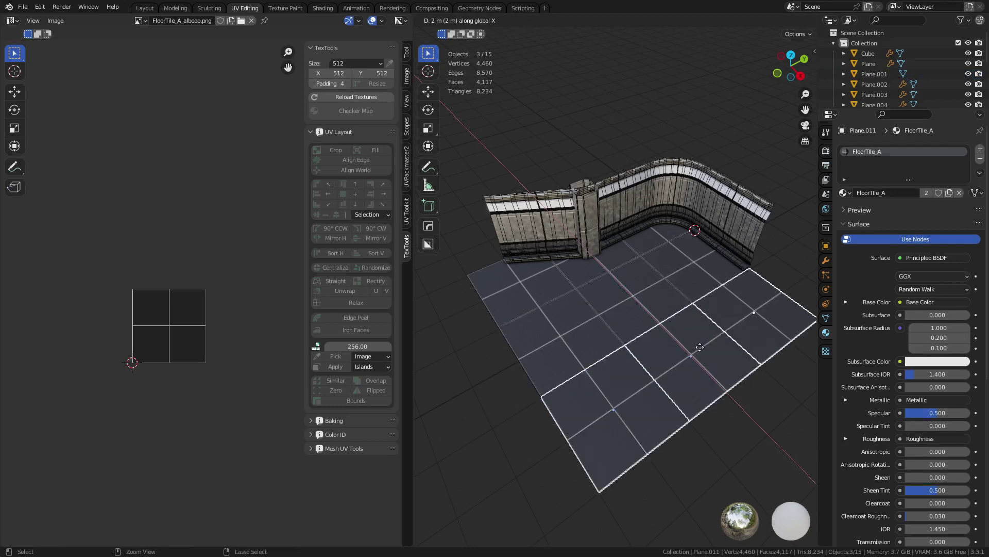
pyautogui.click(700, 347)
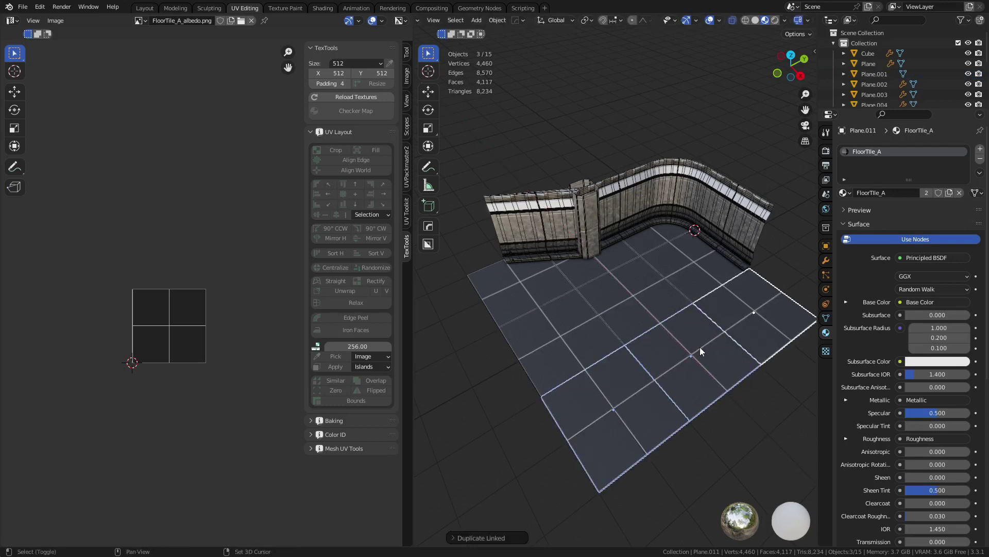
# Step: Repeat the floor-tile duplication once and extend the straight wall end with two linked copies, each 2 m farther along X
pyautogui.hotkey('shift', 'r')
pyautogui.scroll(-3, 700, 347)
pyautogui.click(672, 253)
pyautogui.hotkey('alt', 'd')
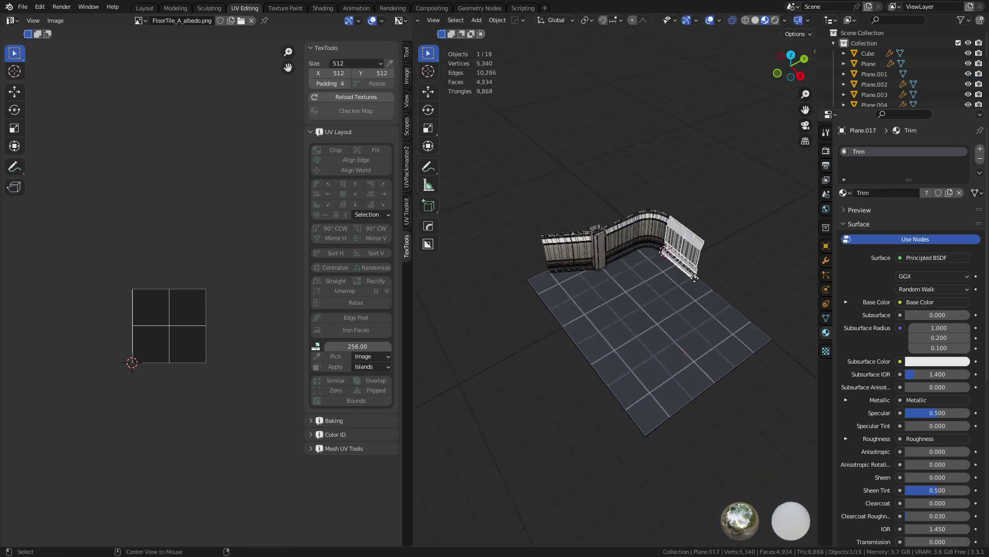
pyautogui.press('g')
pyautogui.press('x')
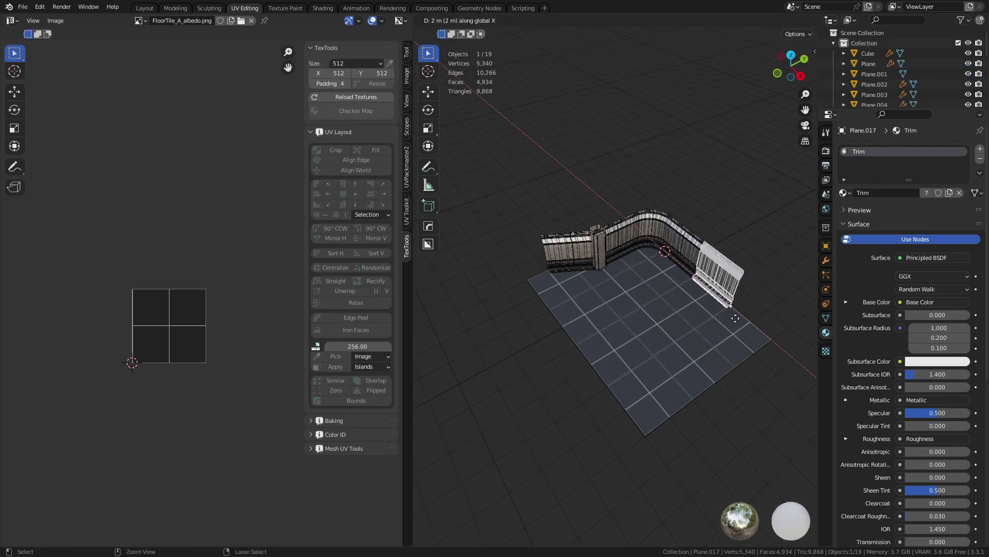
pyautogui.click(735, 318)
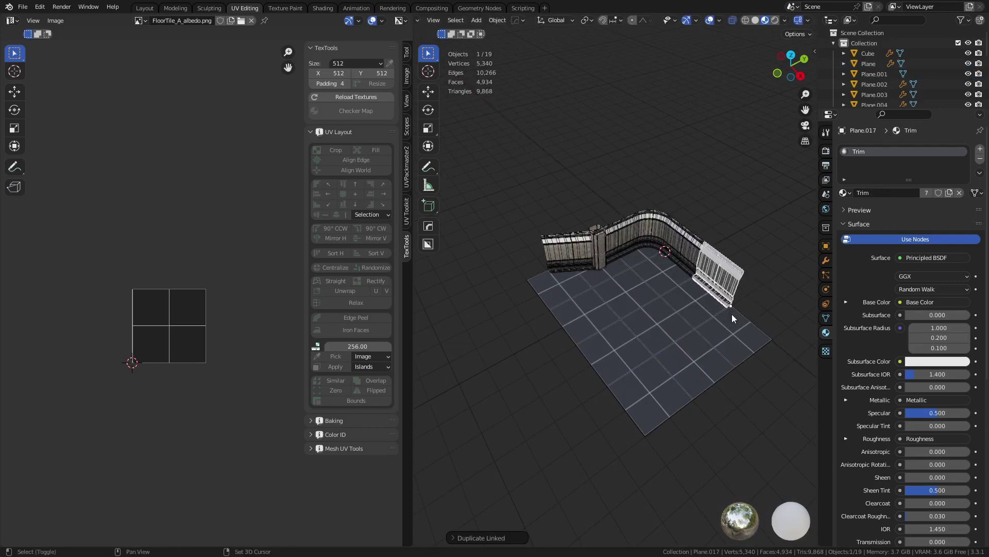
pyautogui.hotkey('shift', 'r')
# Step: Delete the extra wall segment beside the pillar at the wall's bend
pyautogui.click(565, 245)
pyautogui.scroll(7, 566, 248)
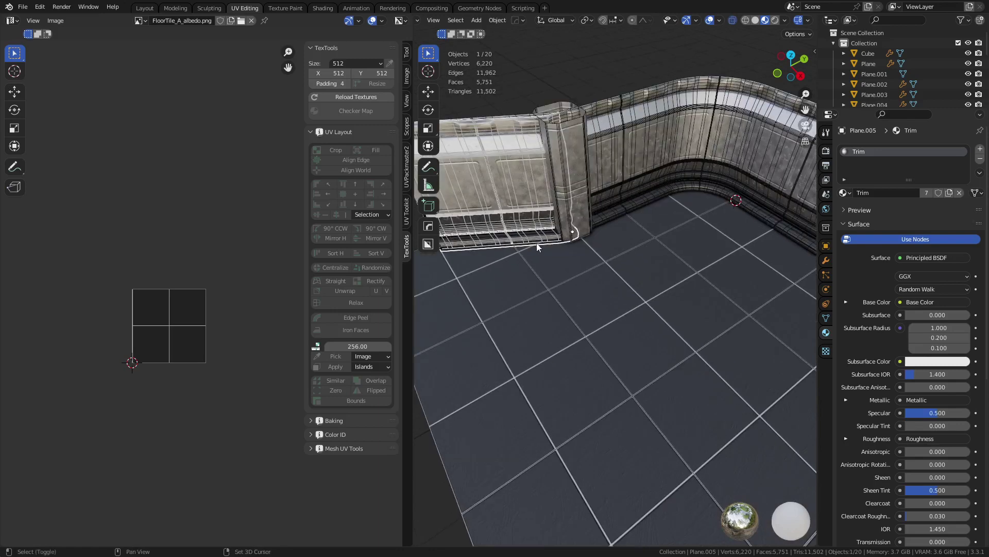
pyautogui.scroll(-2, 634, 372)
pyautogui.keyDown('shift'); pyautogui.moveTo(537, 247); pyautogui.dragTo(593, 382, button='middle'); pyautogui.keyUp('shift')
pyautogui.scroll(5, 647, 396)
pyautogui.press('g')
pyautogui.click(497, 434)
pyautogui.press('x')
pyautogui.click(498, 430)
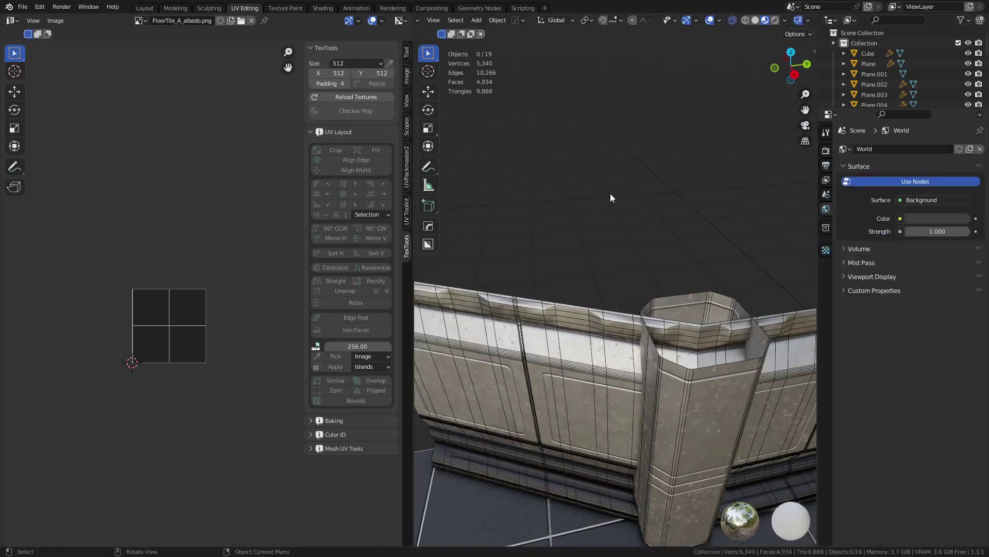
# Step: Duplicate the straight wall segment between pillar and rounded corner and snap the copy to the free end of the angled segment
pyautogui.scroll(-3, 613, 217)
pyautogui.click(744, 340)
pyautogui.press('g')
pyautogui.press('x')
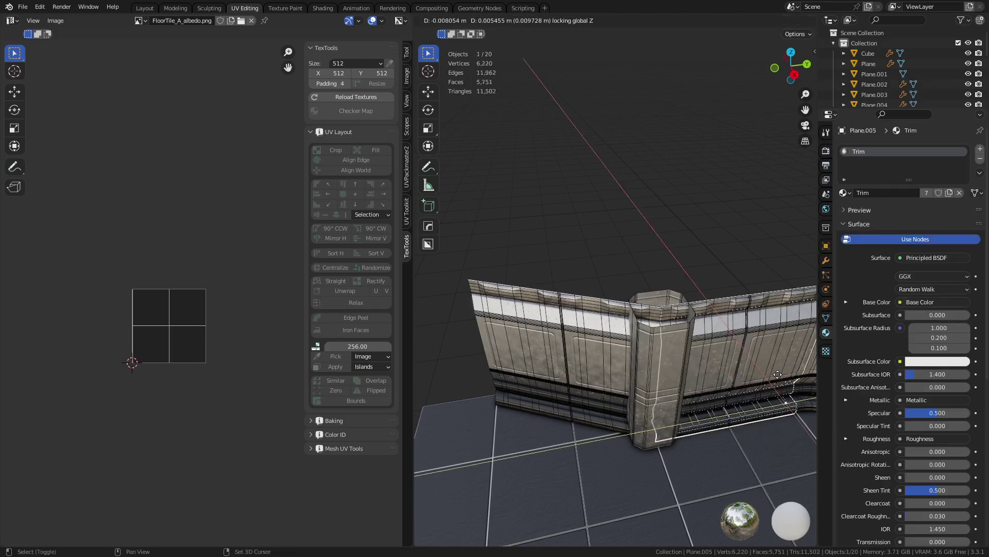
pyautogui.keyDown('ctrl'); pyautogui.click(522, 357); pyautogui.keyUp('ctrl')
pyautogui.hotkey('alt', 'a')
pyautogui.click(540, 355)
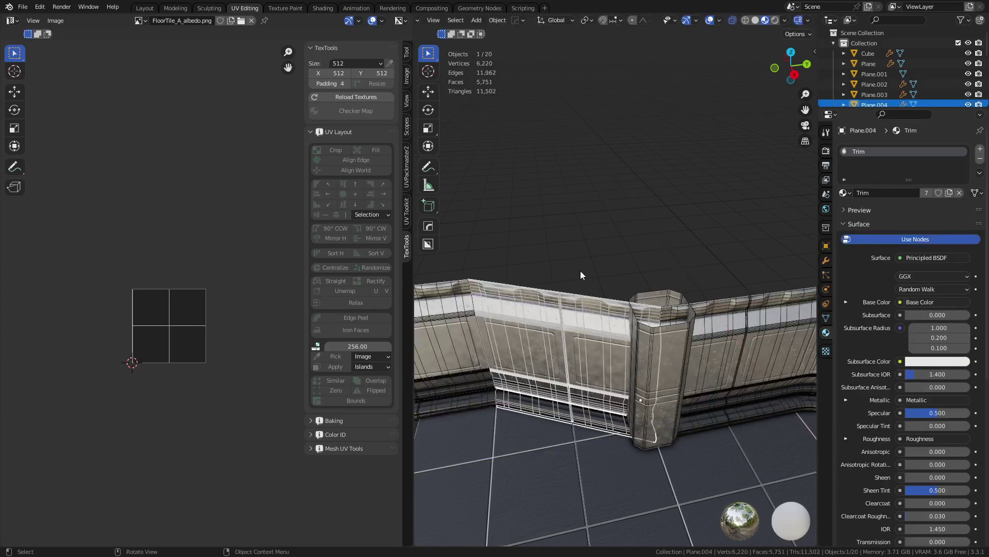
pyautogui.keyDown('shift'); pyautogui.moveTo(580, 270); pyautogui.dragTo(620, 245, button='middle'); pyautogui.keyUp('shift')
# Step: Select the four floor tiles along the open negative-Y edge and make linked duplicates of them -2 m along Y
pyautogui.click(476, 324)
pyautogui.scroll(-5, 570, 386)
pyautogui.scroll(-3, 572, 387)
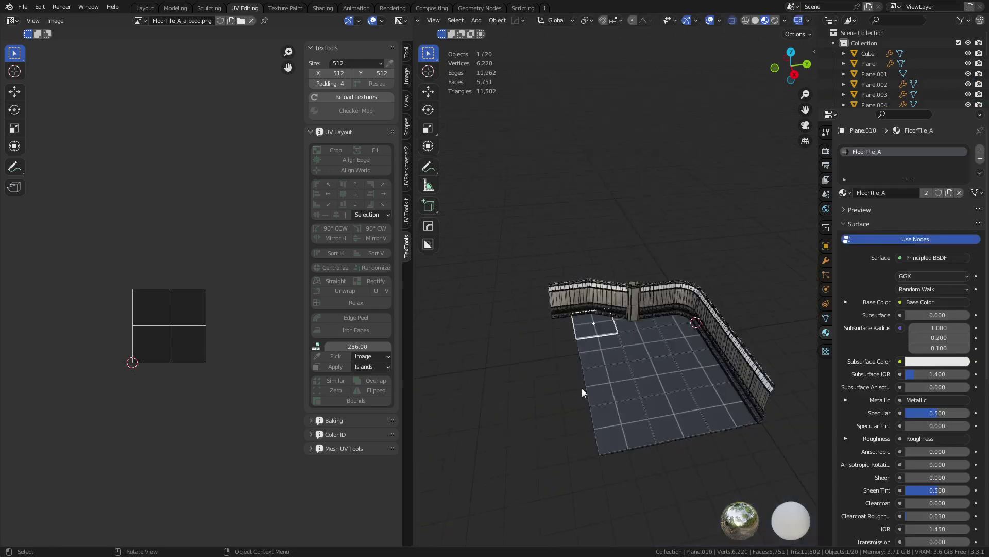
pyautogui.click(604, 382)
pyautogui.keyDown('shift'); pyautogui.click(614, 424); pyautogui.keyUp('shift')
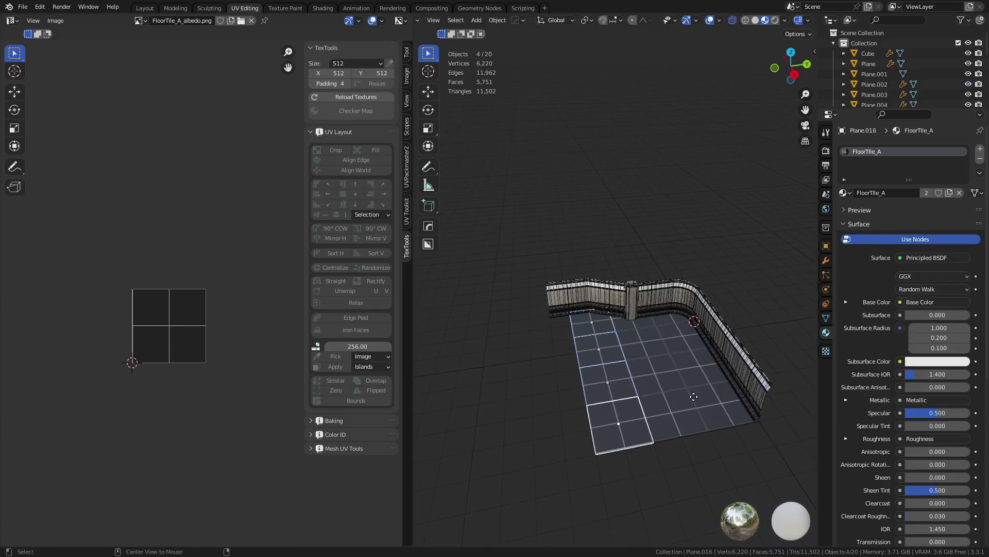
pyautogui.hotkey('shift', 'd')
pyautogui.press('y')
pyautogui.keyDown('ctrl'); pyautogui.click(646, 406); pyautogui.keyUp('ctrl')
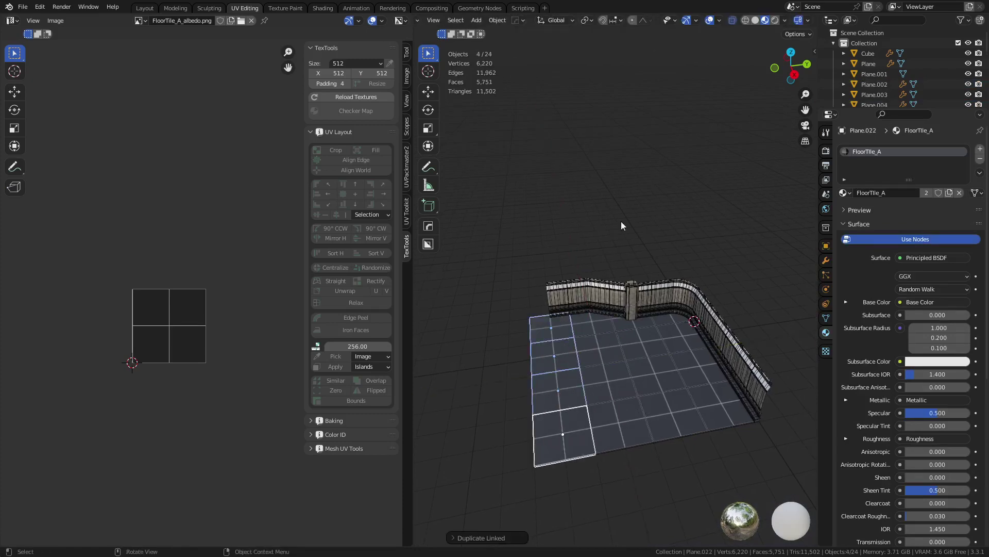
# Step: Examine the textured walls, pillar and floor from eye level in a full-screen view of the Layout workspace
pyautogui.click(622, 225)
pyautogui.moveTo(621, 421); pyautogui.dragTo(531, 316, button='middle')
pyautogui.scroll(5, 677, 392)
pyautogui.moveTo(714, 360); pyautogui.dragTo(601, 343, button='middle')
pyautogui.click(150, 8)
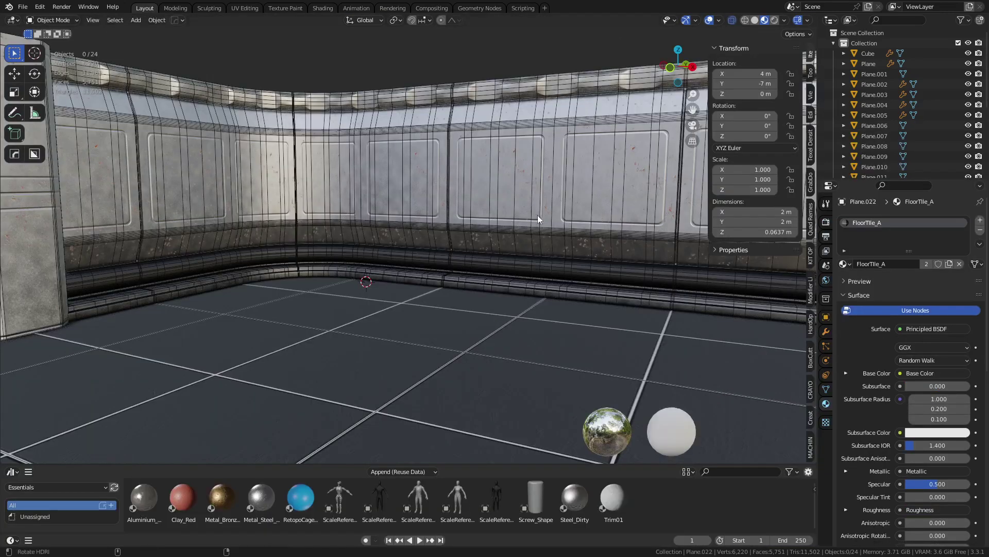
pyautogui.hotkey('ctrl', 'alt', 'space')
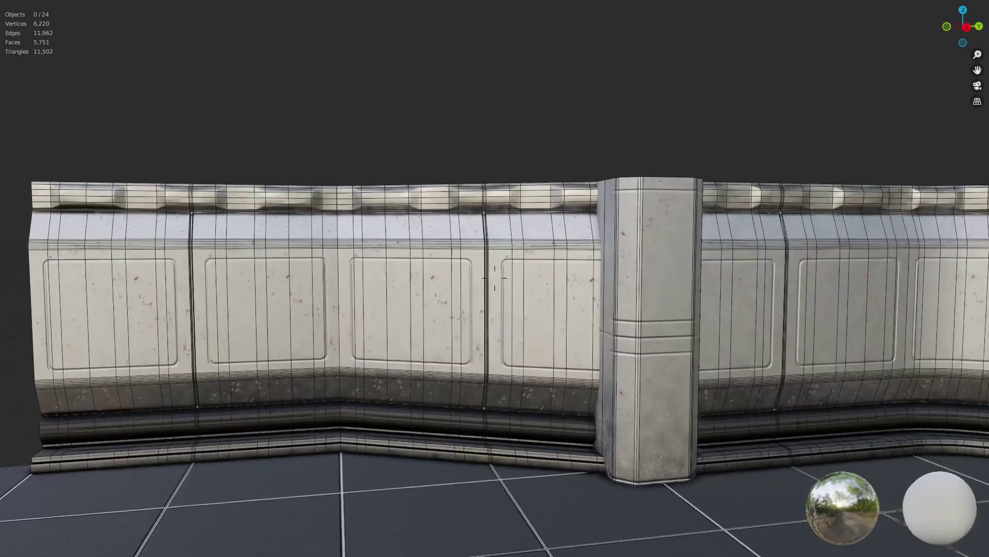
pyautogui.press('w')
pyautogui.press('s')
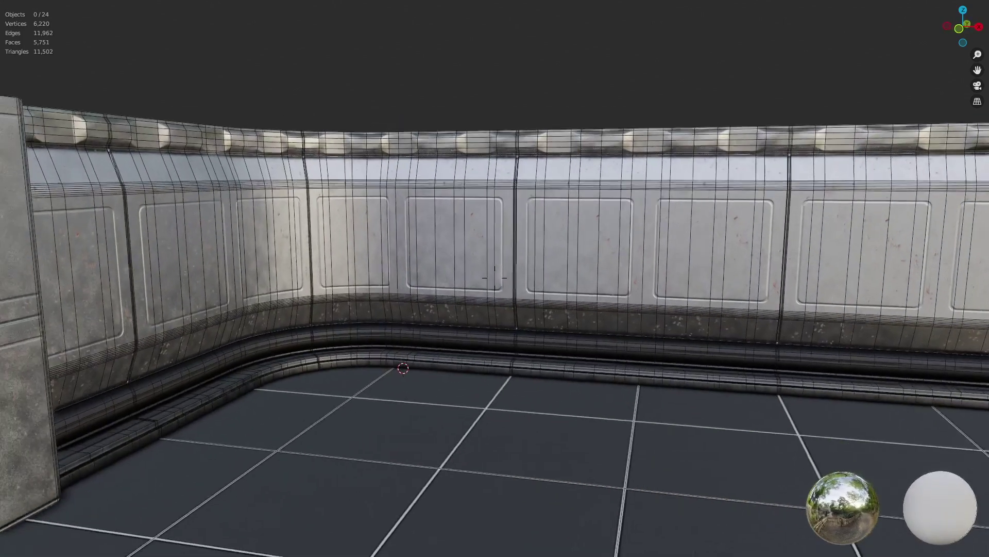
pyautogui.click(430, 316)
pyautogui.scroll(-8, 473, 316)
pyautogui.moveTo(516, 315); pyautogui.dragTo(508, 367, button='middle')
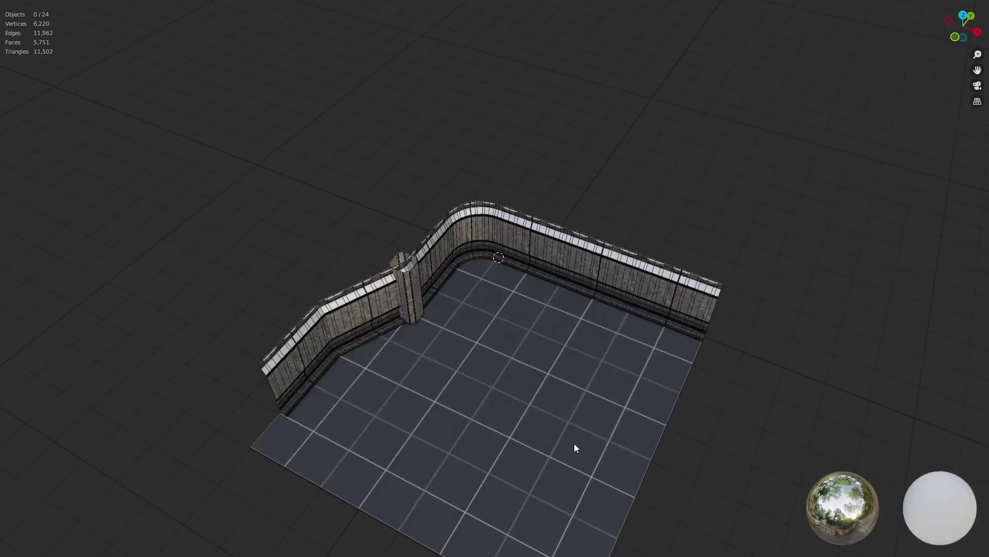
# Step: Leave the full-screen view, add the relaxed-pose scale reference figure and move it across the floor to stand beside the pillar
pyautogui.hotkey('ctrl', 'alt', 'space')
pyautogui.moveTo(496, 500); pyautogui.dragTo(481, 286)
pyautogui.moveTo(602, 330); pyautogui.dragTo(551, 259, button='middle')
pyautogui.scroll(2, 551, 259)
pyautogui.click(588, 179)
pyautogui.press('g')
pyautogui.hotkey('shift', 'z')
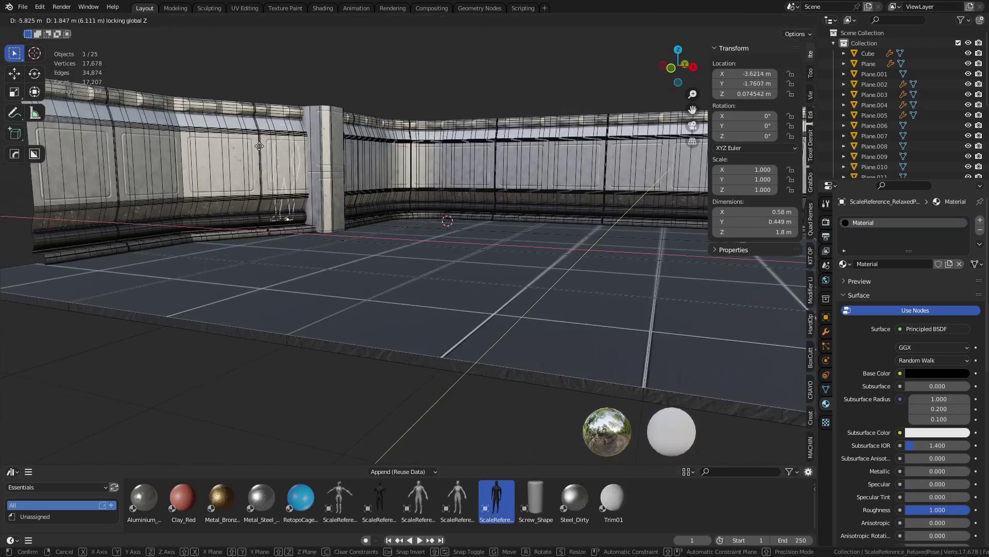
pyautogui.click(325, 161)
pyautogui.click(388, 80)
pyautogui.keyDown('alt'); pyautogui.moveTo(389, 80); pyautogui.dragTo(450, 249, button='middle'); pyautogui.keyUp('alt')
pyautogui.click(380, 263)
pyautogui.click(245, 268)
pyautogui.moveTo(245, 264); pyautogui.dragTo(613, 216, button='middle')
# Step: Select all seven wall segments from the straight end to the angled end, leaving out the pillar, figure and floor
pyautogui.click(595, 227)
pyautogui.press('KP_1')
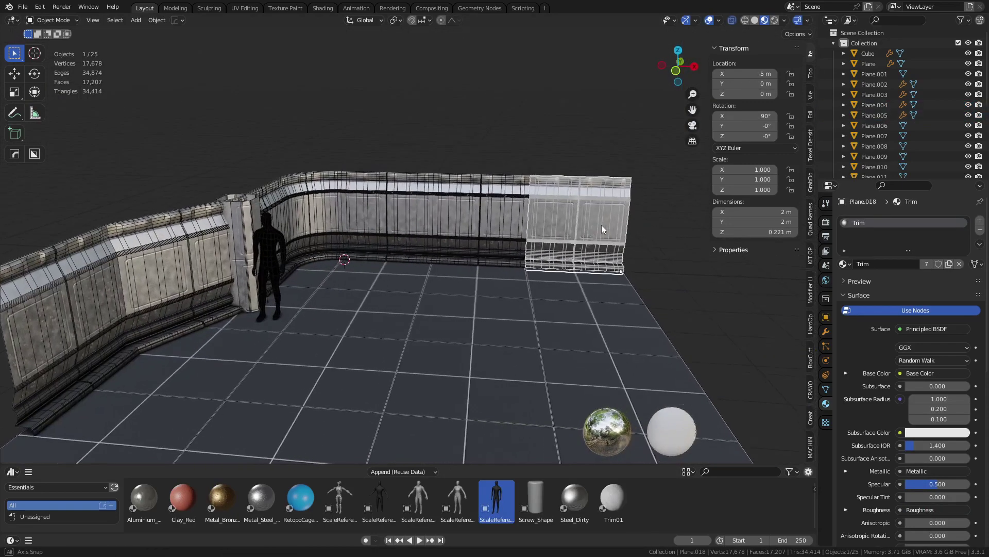
pyautogui.keyDown('shift'); pyautogui.click(410, 264); pyautogui.keyUp('shift')
pyautogui.keyDown('shift'); pyautogui.click(330, 266); pyautogui.keyUp('shift')
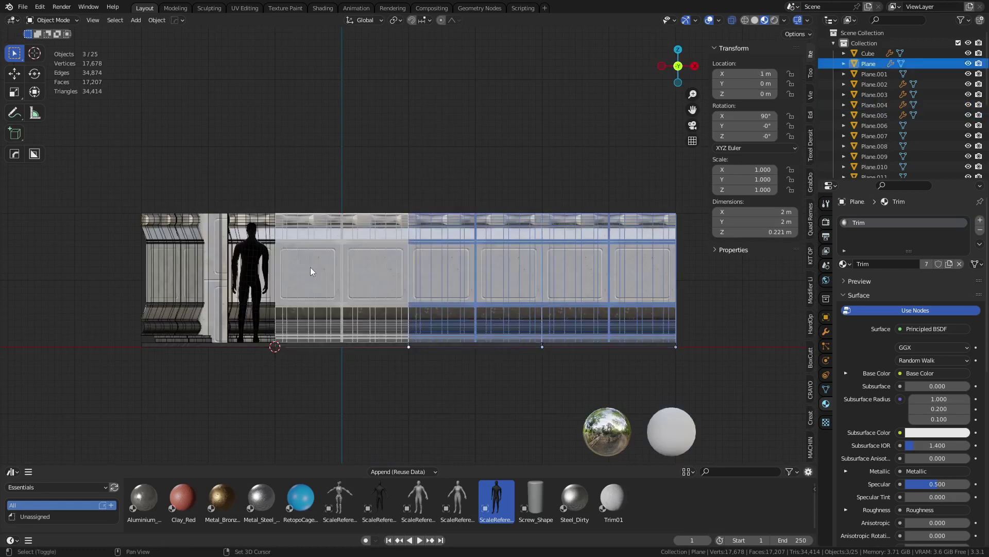
pyautogui.keyDown('shift'); pyautogui.click(311, 267); pyautogui.keyUp('shift')
pyautogui.hotkey('ctrl', 'z')
pyautogui.moveTo(475, 270); pyautogui.dragTo(407, 252, button='middle')
pyautogui.keyDown('shift'); pyautogui.click(407, 253); pyautogui.keyUp('shift')
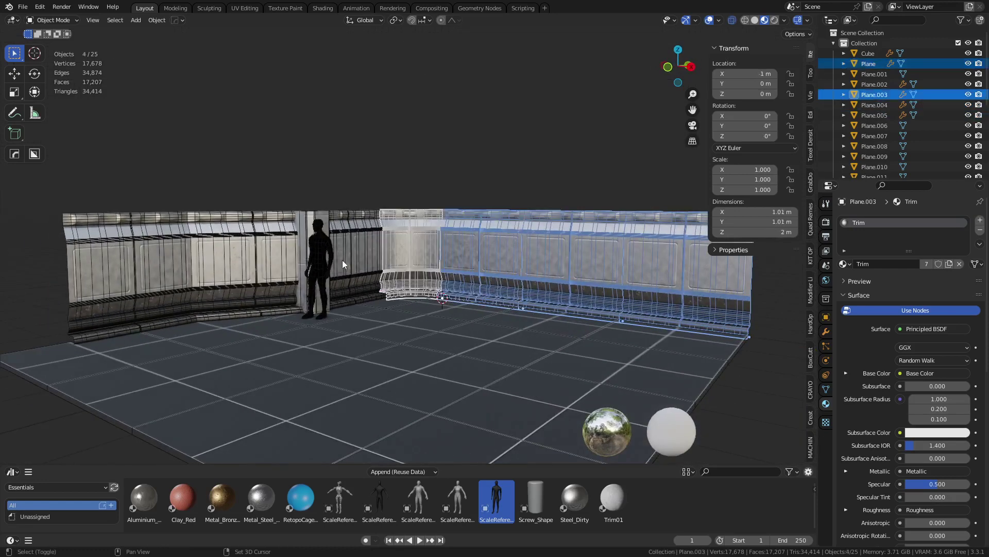
pyautogui.keyDown('shift'); pyautogui.click(342, 259); pyautogui.keyUp('shift')
pyautogui.keyDown('shift'); pyautogui.click(261, 237); pyautogui.keyUp('shift')
pyautogui.keyDown('shift'); pyautogui.click(130, 267); pyautogui.keyUp('shift')
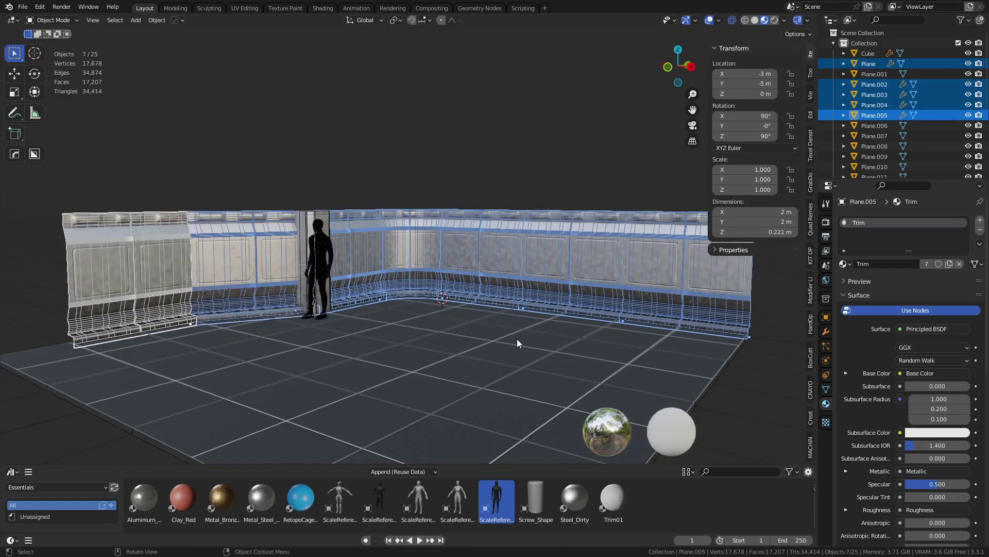
# Step: Try to scale the selected wall segments up uniformly about their median point in front view
pyautogui.press('KP_1')
pyautogui.press('s')
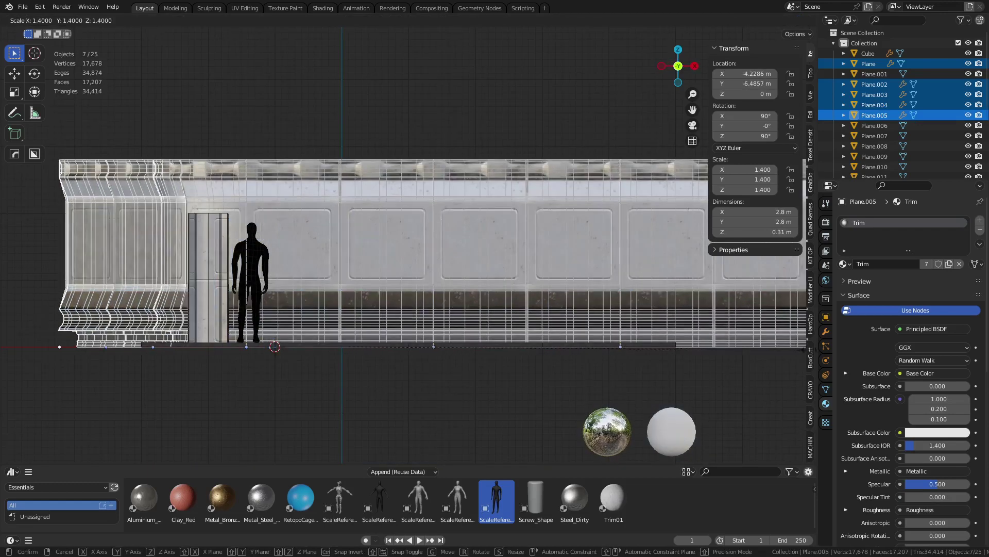
pyautogui.click(12, 351)
pyautogui.hotkey('ctrl', 'z')
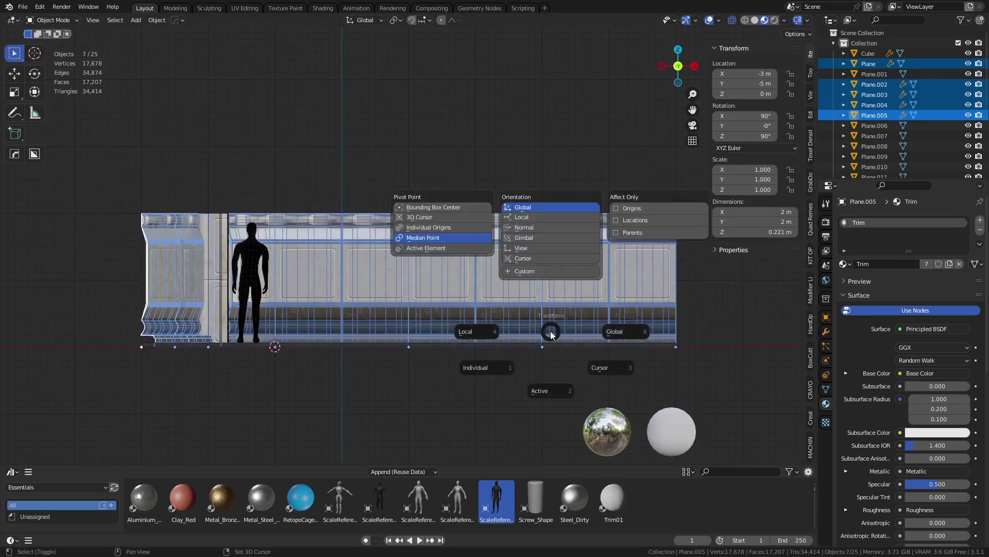
# Step: Scale the seven wall segments uniformly by 1.5, using the straight wall's end segment as the active pivot element
pyautogui.keyDown('shift'); pyautogui.click(642, 302); pyautogui.keyUp('shift')
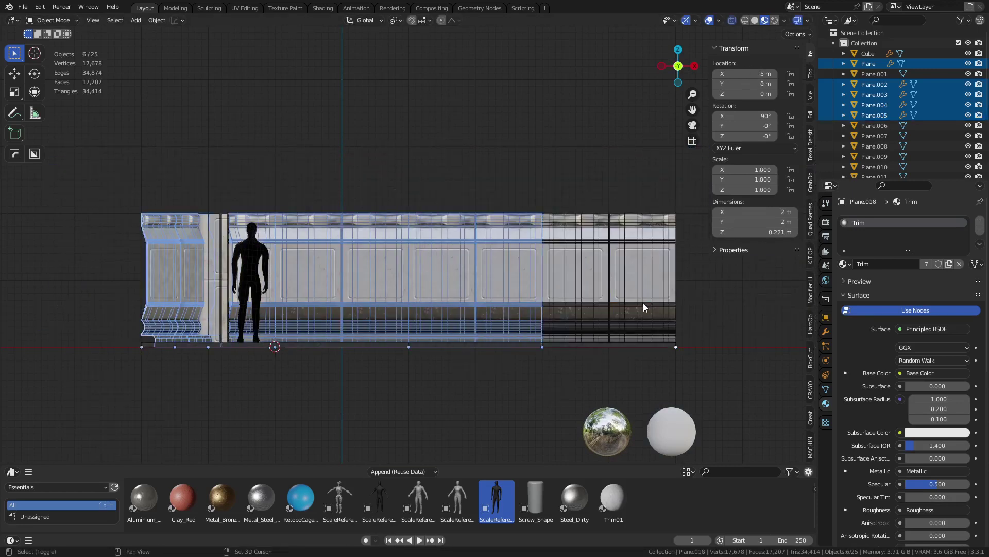
pyautogui.press('s')
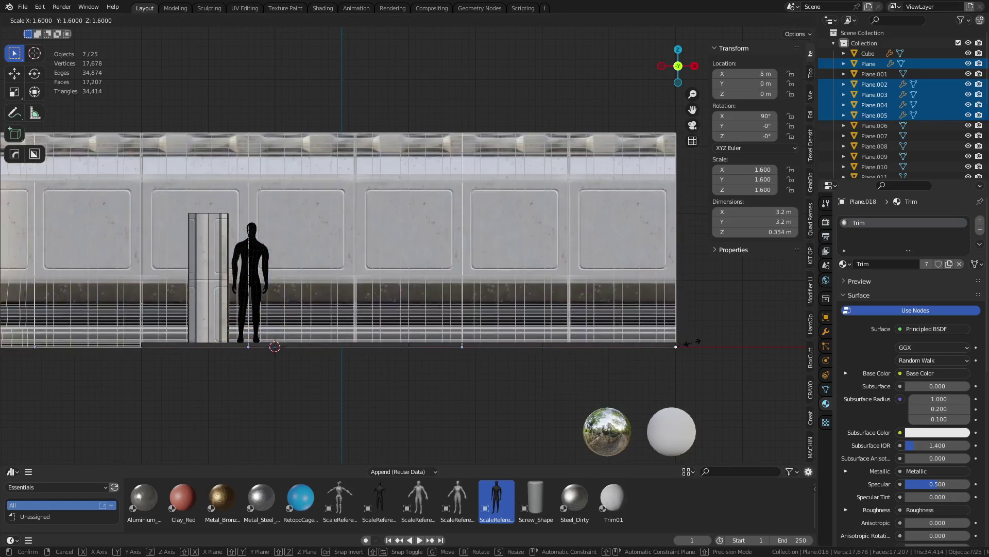
pyautogui.keyDown('ctrl'); pyautogui.click(692, 342); pyautogui.keyUp('ctrl')
pyautogui.hotkey('ctrl', 'Tab')
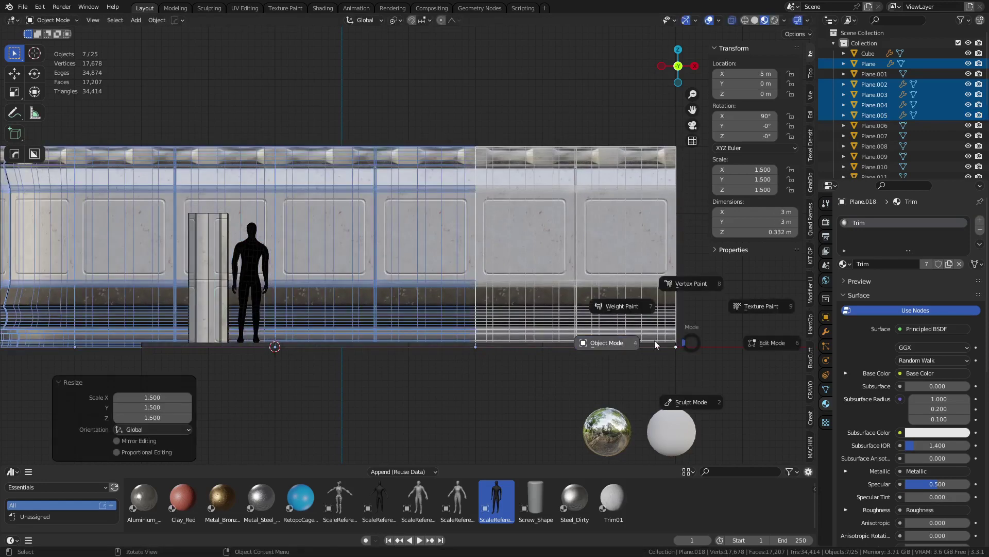
pyautogui.click(608, 342)
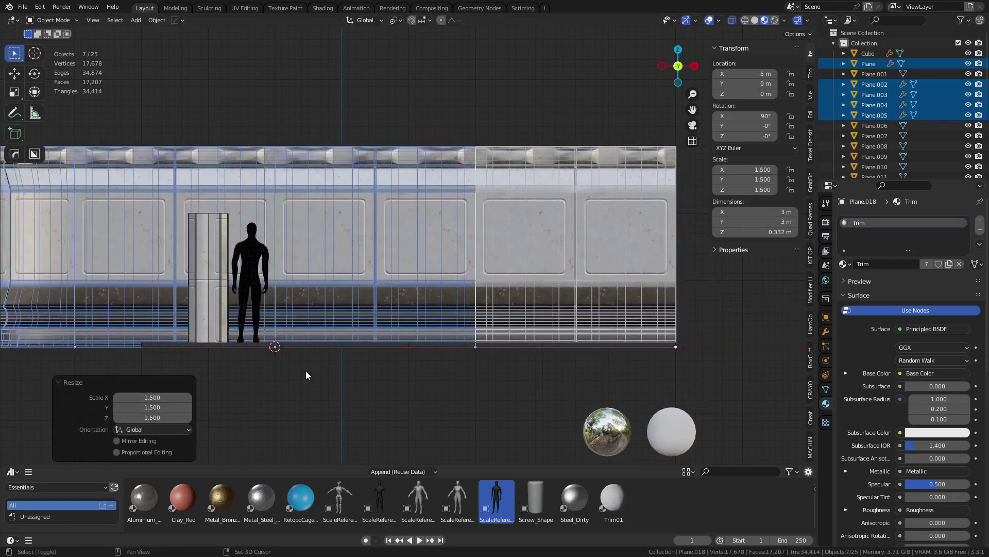
# Step: Scale the pillar uniformly by 1.5 to match the enlarged wall height
pyautogui.keyDown('shift'); pyautogui.moveTo(305, 370); pyautogui.dragTo(353, 372, button='middle'); pyautogui.keyUp('shift')
pyautogui.click(272, 321)
pyautogui.press('s')
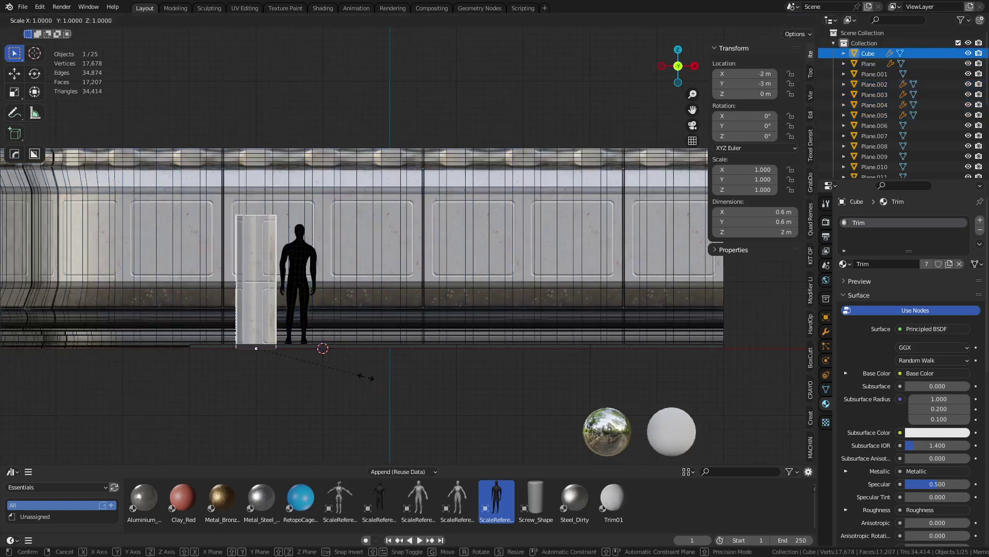
pyautogui.click(424, 398)
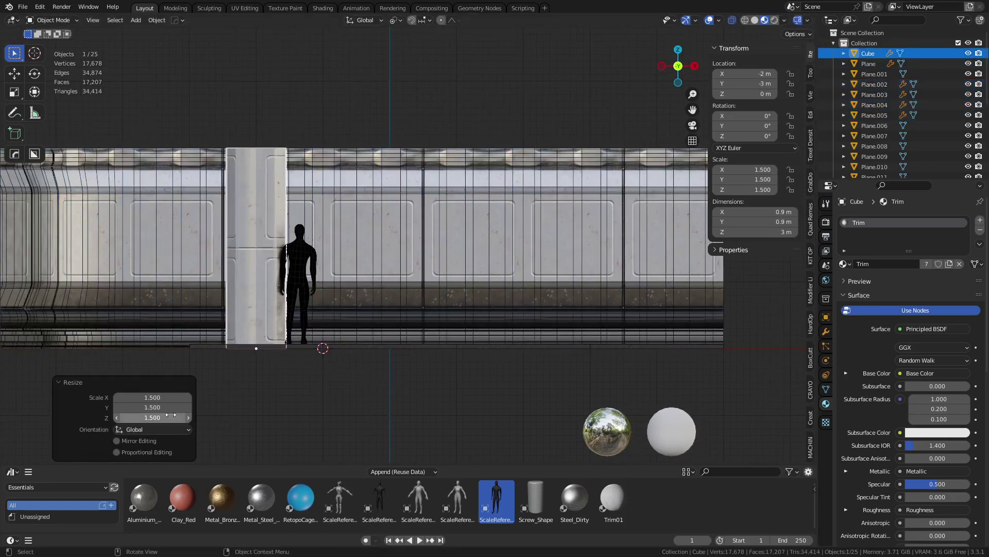
pyautogui.hotkey('ctrl', 'Tab')
pyautogui.press('Escape')
pyautogui.click(465, 381)
# Step: Select the four floor tiles along the negative-Y edge and duplicate them -2 m along Y
pyautogui.moveTo(466, 382); pyautogui.dragTo(459, 334, button='middle')
pyautogui.click(410, 299)
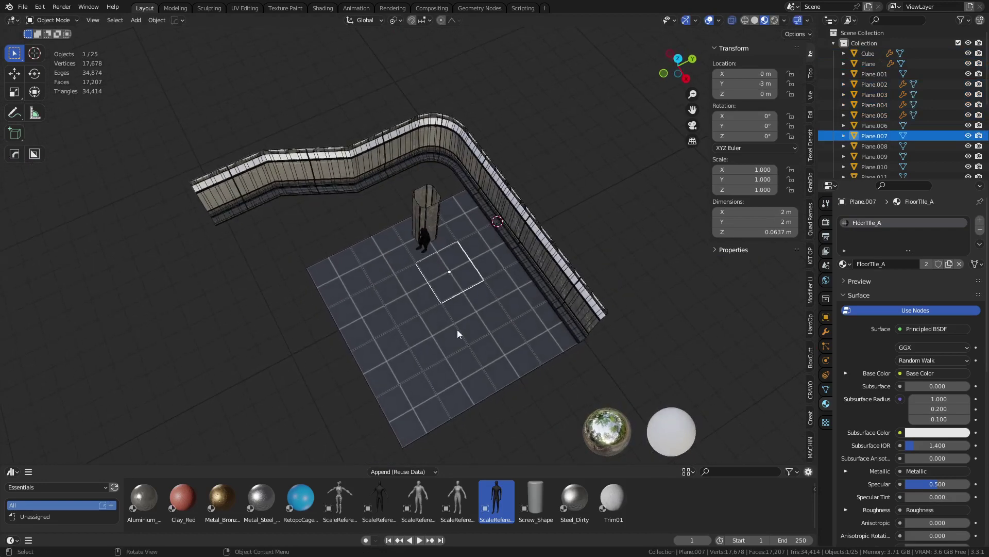
pyautogui.moveTo(354, 292); pyautogui.dragTo(362, 373, button='middle')
pyautogui.click(358, 363)
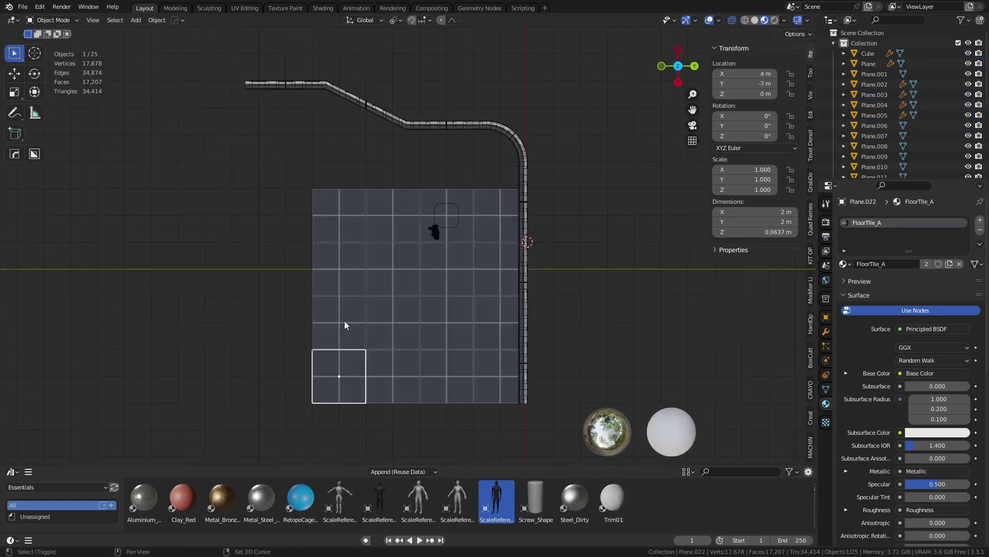
pyautogui.keyDown('shift'); pyautogui.click(336, 221); pyautogui.keyUp('shift')
pyautogui.keyDown('shift'); pyautogui.click(327, 270); pyautogui.keyUp('shift')
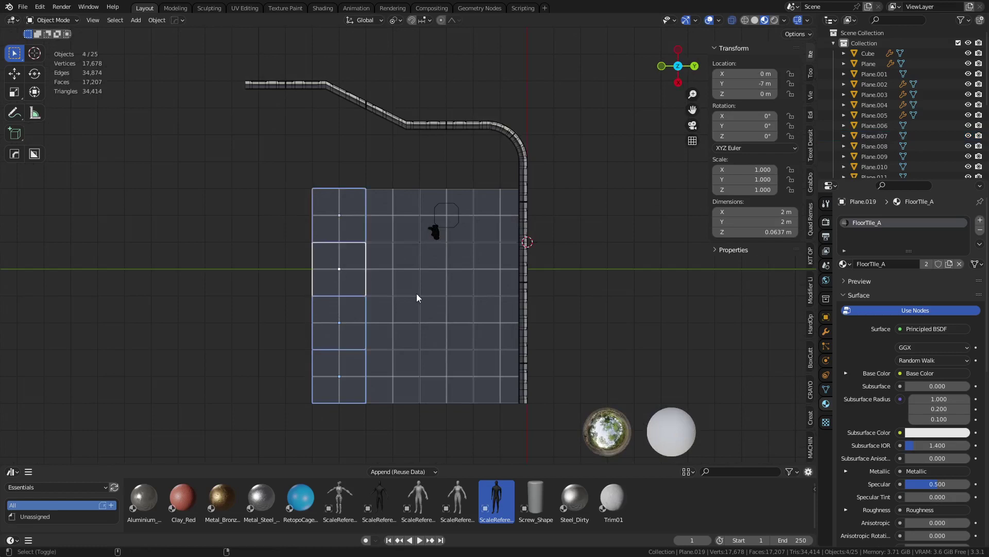
pyautogui.hotkey('shift', 'd')
pyautogui.press('x')
pyautogui.press('y')
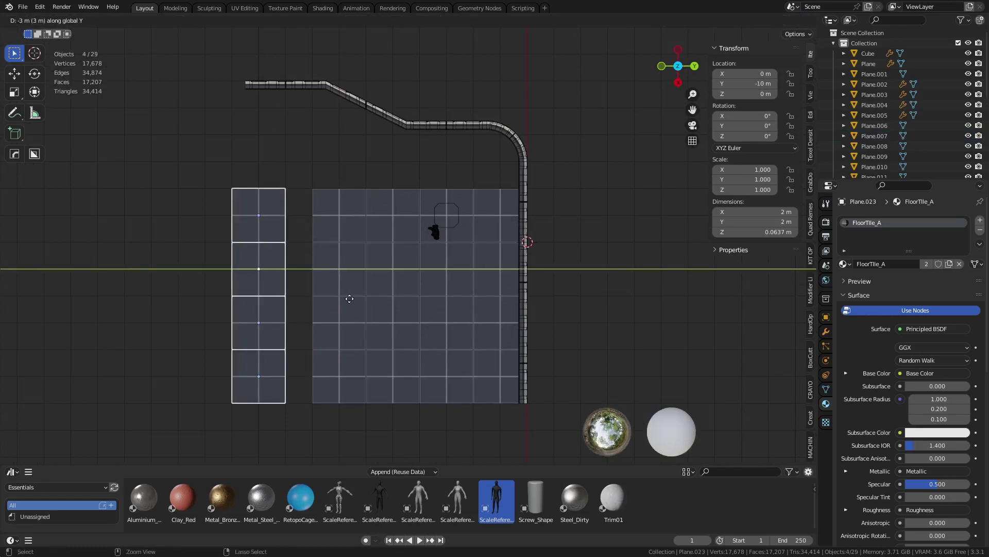
pyautogui.click(353, 301)
# Step: Select the five floor tiles along the negative-X edge, make linked duplicates of them -2 m along X and repeat the duplication once
pyautogui.click(290, 207)
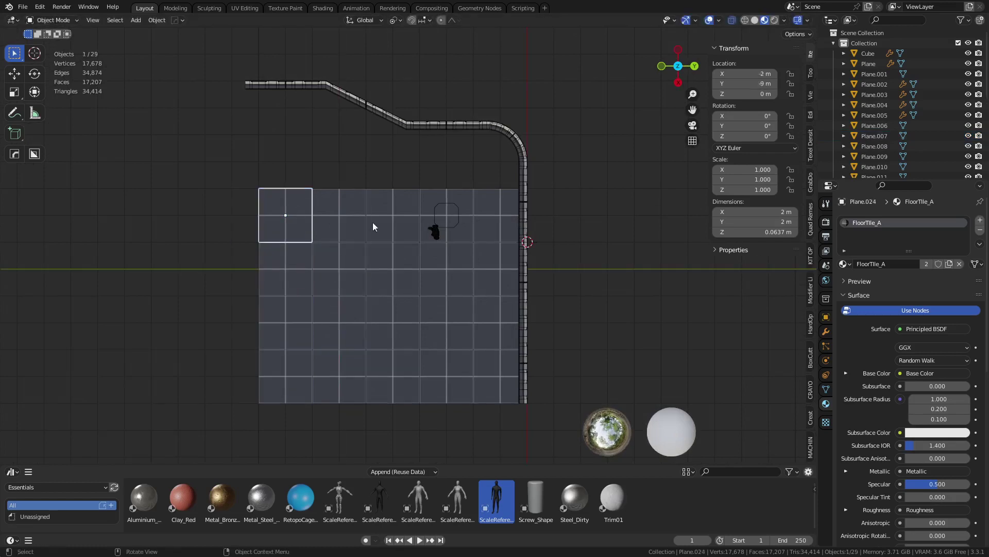
pyautogui.keyDown('shift'); pyautogui.click(344, 215); pyautogui.keyUp('shift')
pyautogui.keyDown('shift'); pyautogui.click(400, 203); pyautogui.keyUp('shift')
pyautogui.keyDown('shift'); pyautogui.click(463, 196); pyautogui.keyUp('shift')
pyautogui.keyDown('shift'); pyautogui.click(484, 198); pyautogui.keyUp('shift')
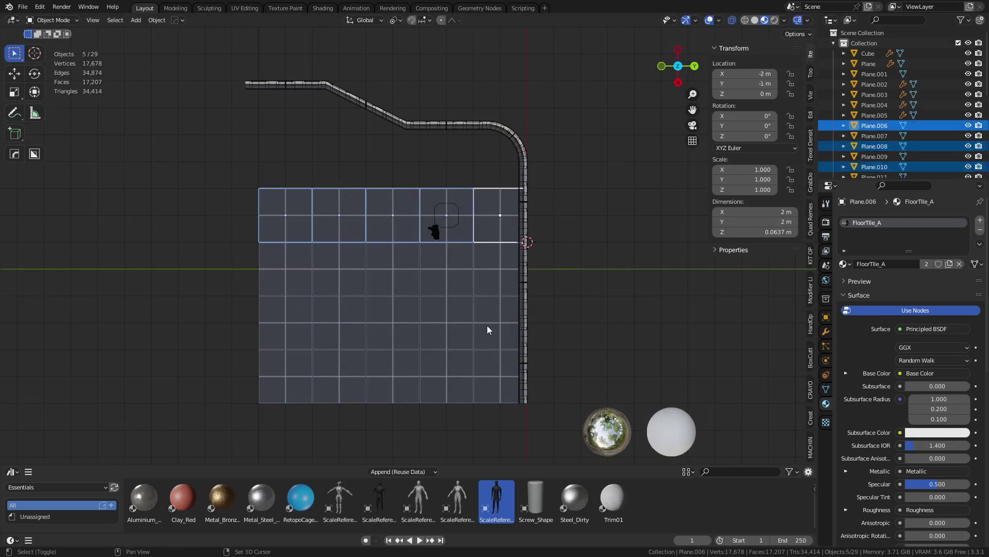
pyautogui.hotkey('shift', 'd')
pyautogui.press('x')
pyautogui.click(486, 266)
pyautogui.hotkey('shift', 'r')
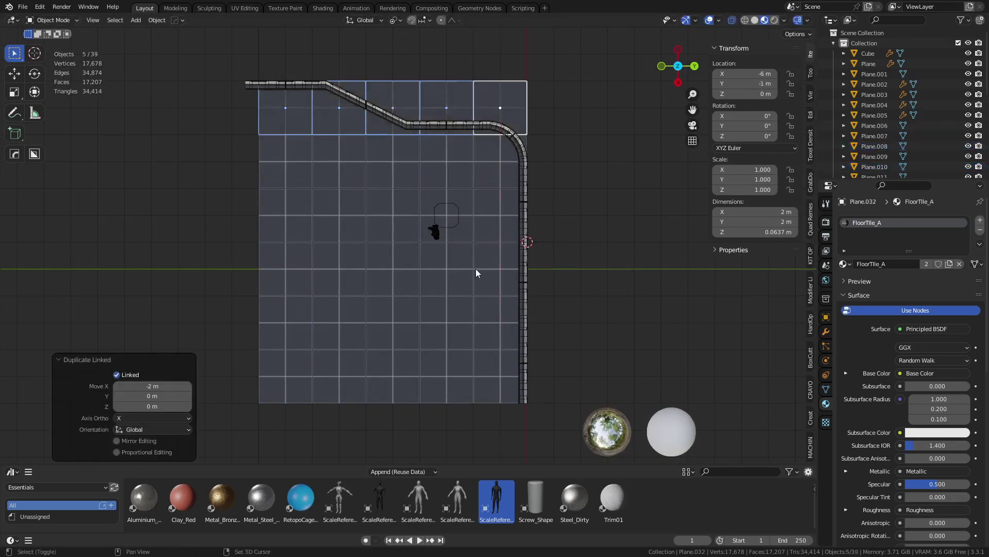
pyautogui.click(163, 278)
# Step: Move the pillar horizontally to the wall corner beside the angled section, at X -5.6 m, Y -4.4 m
pyautogui.moveTo(484, 304); pyautogui.dragTo(464, 330, button='middle')
pyautogui.scroll(4, 465, 310)
pyautogui.click(397, 267)
pyautogui.keyDown('shift'); pyautogui.moveTo(464, 330); pyautogui.dragTo(454, 309, button='middle'); pyautogui.keyUp('shift')
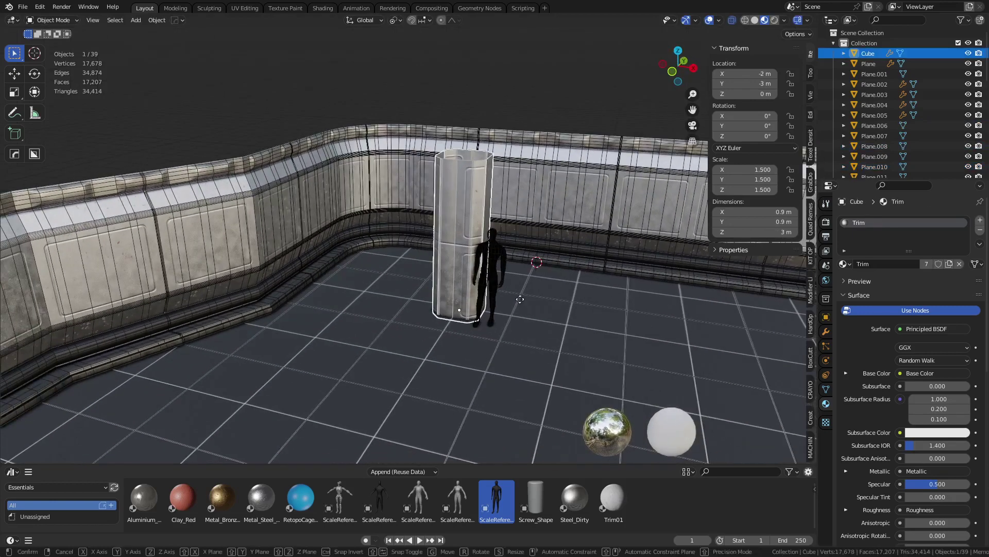
pyautogui.press('g')
pyautogui.hotkey('shift', 'z')
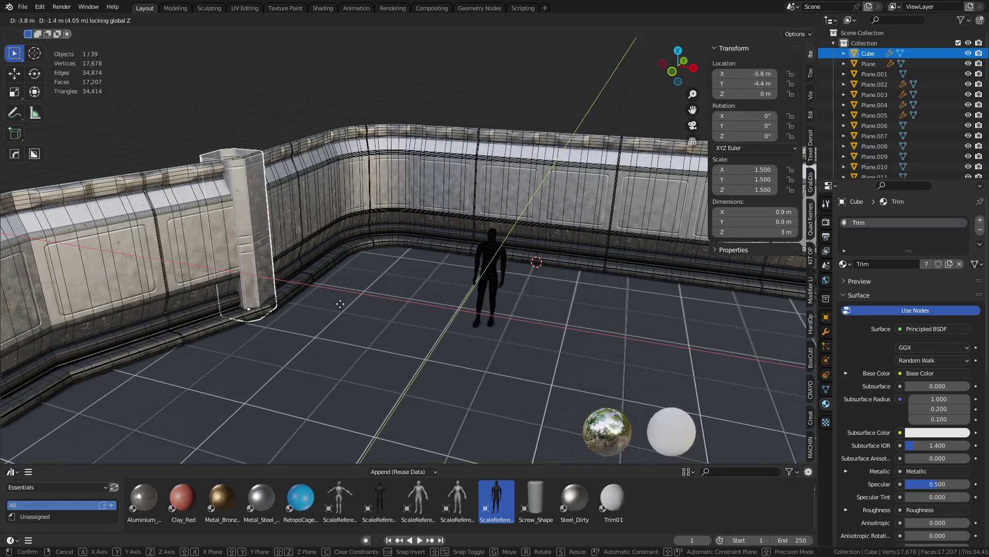
pyautogui.click(360, 220)
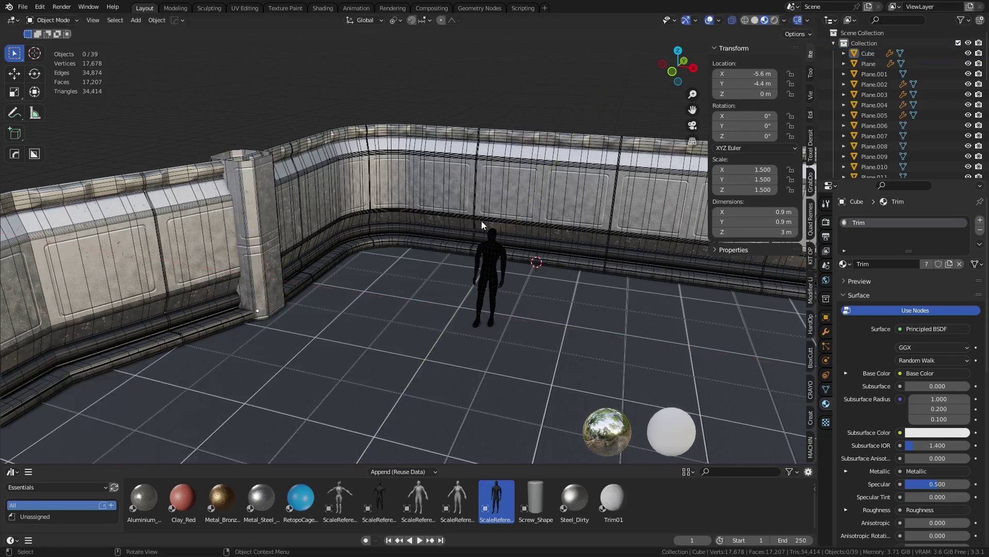
# Step: Make a linked duplicate of the pillar, offset -1.4 m in X and -4.6 m in Y
pyautogui.moveTo(482, 221); pyautogui.dragTo(462, 211, button='middle')
pyautogui.hotkey('alt', 'd')
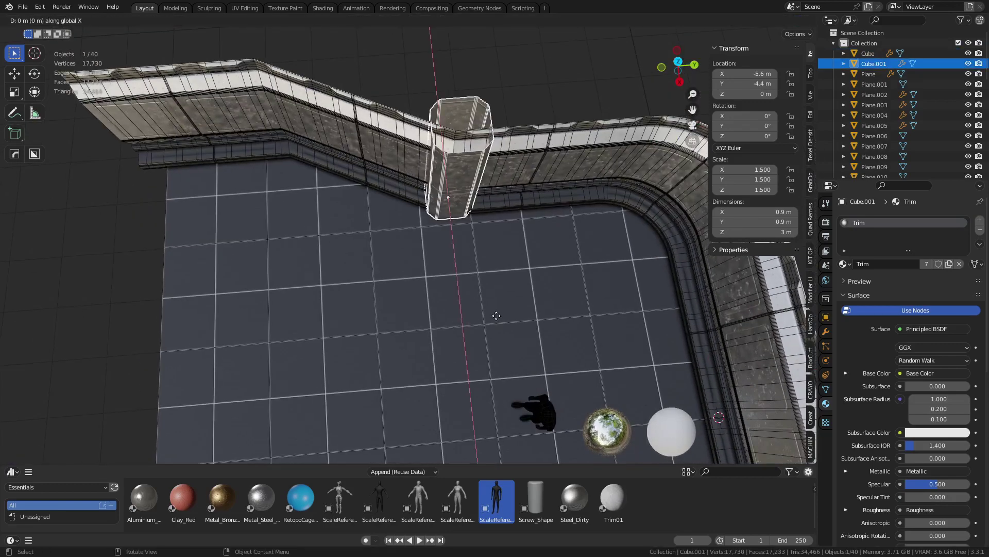
pyautogui.click(435, 299)
pyautogui.scroll(-6, 435, 299)
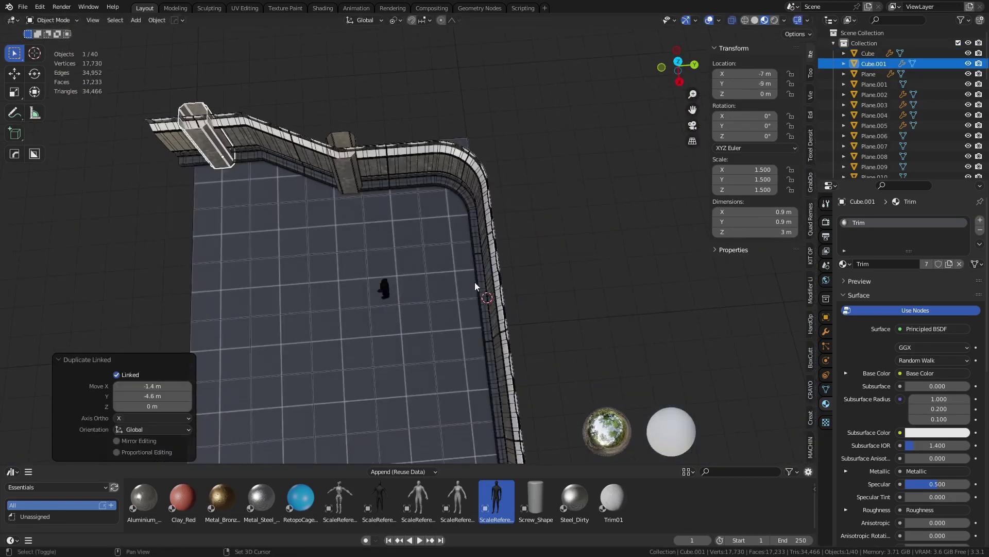
# Step: Make a linked pillar duplicate offset 5 m in X and 9 m in Y, and another one 5 m farther along X
pyautogui.hotkey('shift', 'd')
pyautogui.hotkey('shift', 'z')
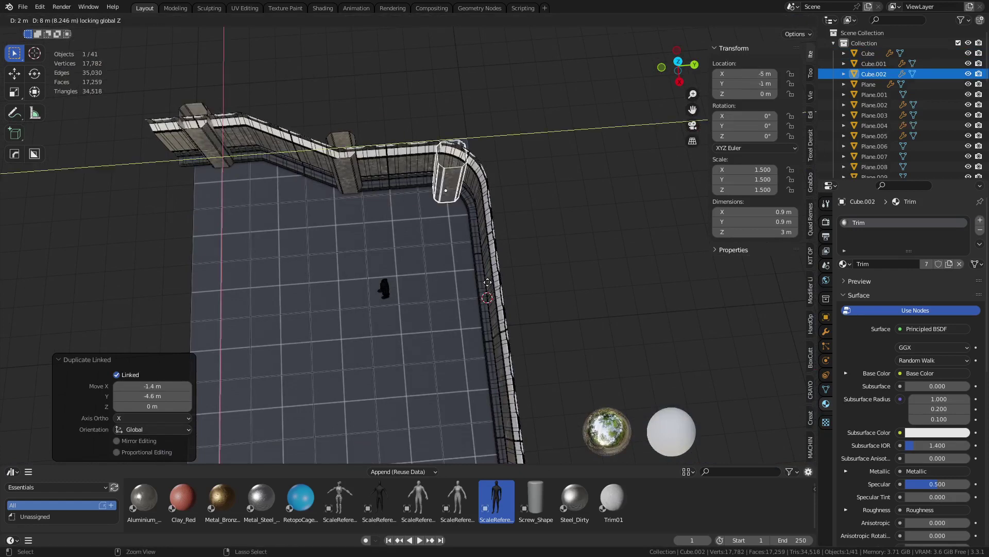
pyautogui.click(518, 353)
pyautogui.hotkey('alt', 'd')
pyautogui.press('x')
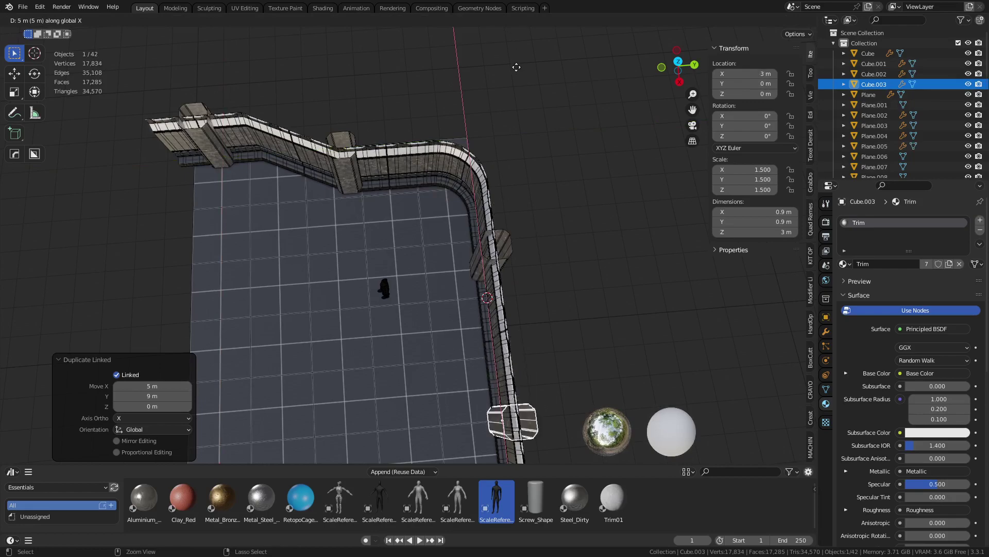
pyautogui.click(518, 81)
pyautogui.click(505, 212)
# Step: Examine the room's proportions and the pillar placement along the walls relative to the human reference
pyautogui.moveTo(505, 212); pyautogui.dragTo(530, 107, button='middle')
pyautogui.scroll(3, 477, 294)
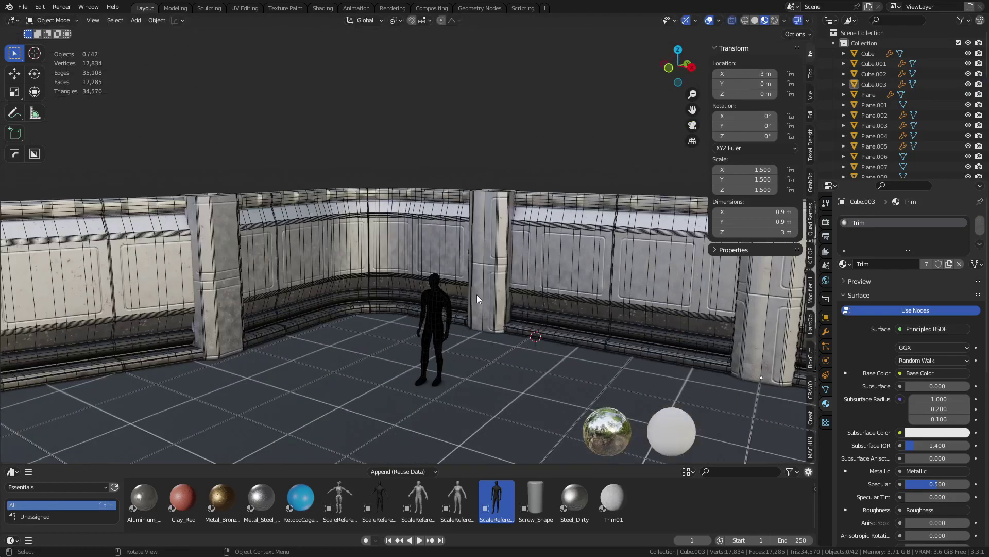
pyautogui.keyDown('shift'); pyautogui.moveTo(430, 263); pyautogui.dragTo(463, 188, button='middle'); pyautogui.keyUp('shift')
pyautogui.scroll(-5, 457, 202)
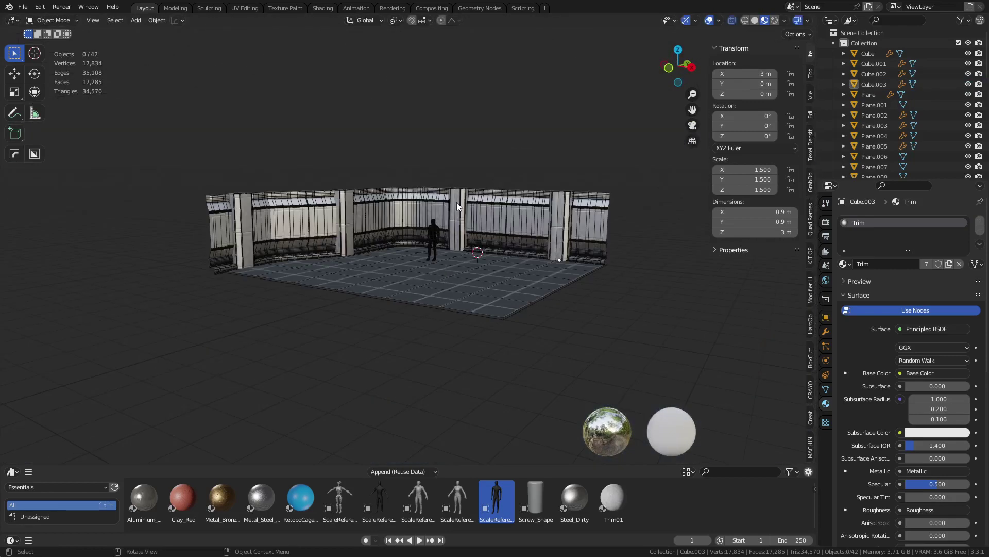
pyautogui.scroll(4, 456, 202)
pyautogui.keyDown('shift'); pyautogui.moveTo(520, 259); pyautogui.dragTo(421, 292, button='middle'); pyautogui.keyUp('shift')
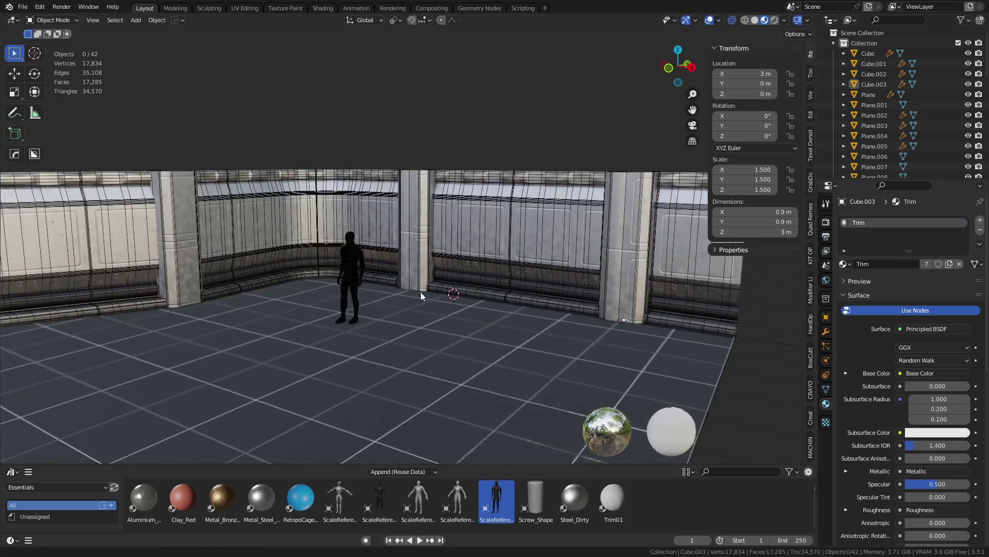
pyautogui.scroll(-2, 412, 194)
pyautogui.moveTo(382, 254); pyautogui.dragTo(439, 255, button='middle')
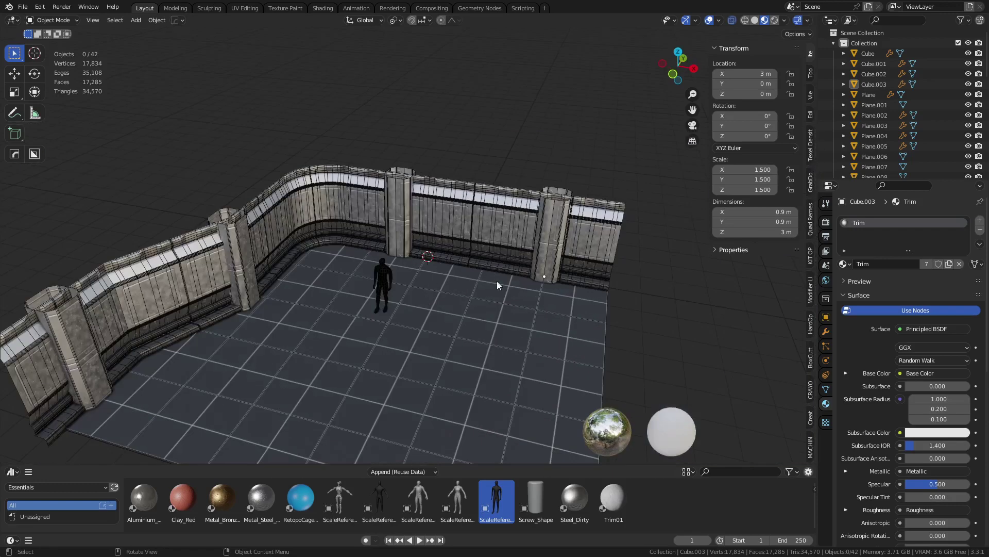
# Step: Duplicate the end segment of the straight wall outside the room, offset 5 m in X and -6.1 m in Y
pyautogui.moveTo(496, 280); pyautogui.dragTo(489, 197, button='middle')
pyautogui.click(406, 70)
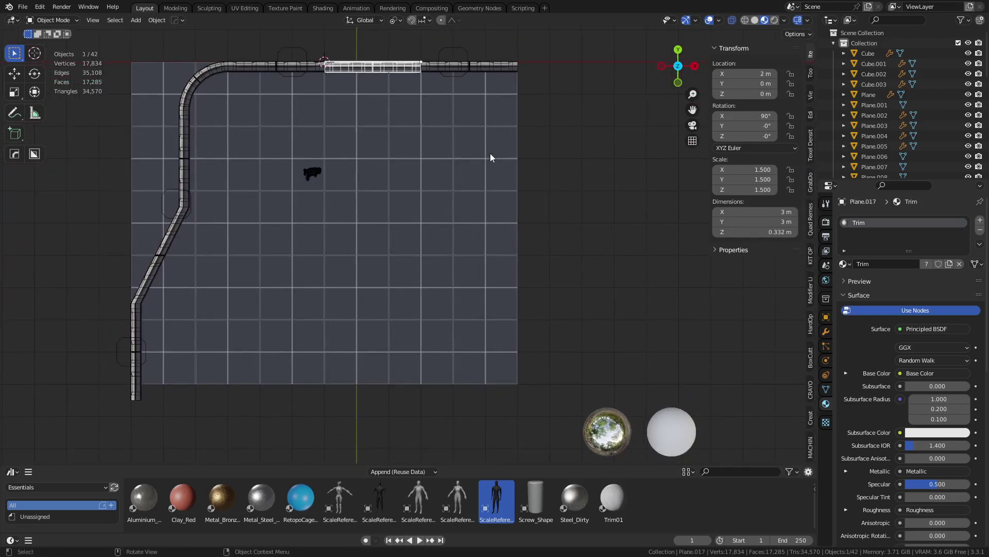
pyautogui.keyDown('shift'); pyautogui.moveTo(493, 70); pyautogui.dragTo(444, 158, button='middle'); pyautogui.keyUp('shift')
pyautogui.hotkey('shift', 'd')
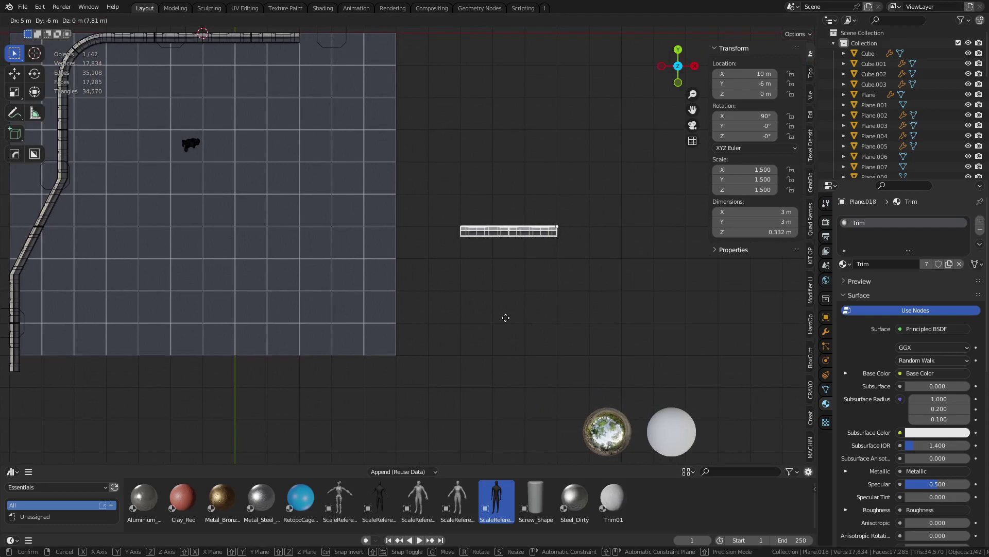
pyautogui.click(634, 35)
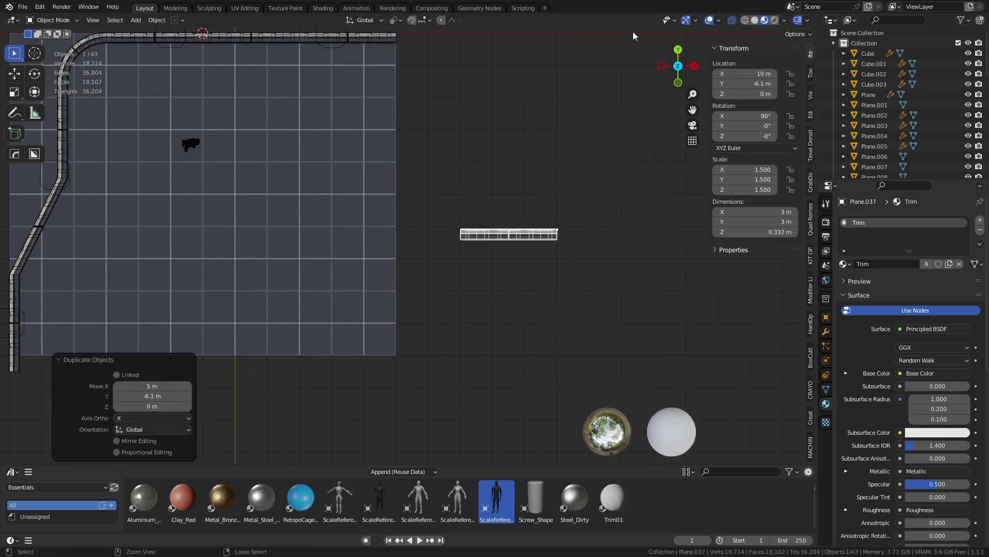
# Step: Move the duplicated wall segment along Y onto the grid line at Y -6 m
pyautogui.scroll(5, 555, 241)
pyautogui.press('g')
pyautogui.press('y')
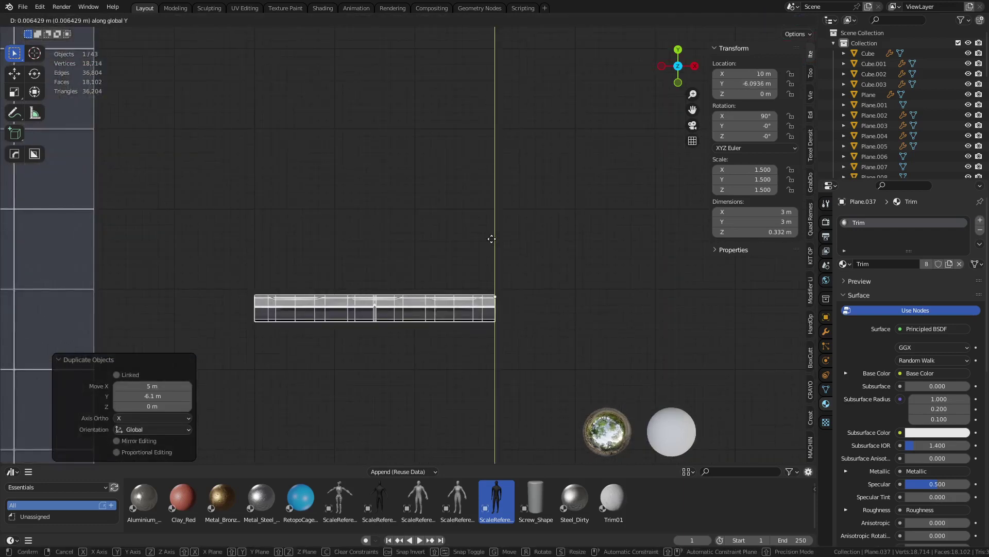
pyautogui.click(482, 316)
pyautogui.keyDown('shift'); pyautogui.moveTo(465, 331); pyautogui.dragTo(418, 223, button='middle'); pyautogui.keyUp('shift')
pyautogui.scroll(-5, 511, 286)
pyautogui.press('Tab')
pyautogui.click(462, 224)
pyautogui.press('g')
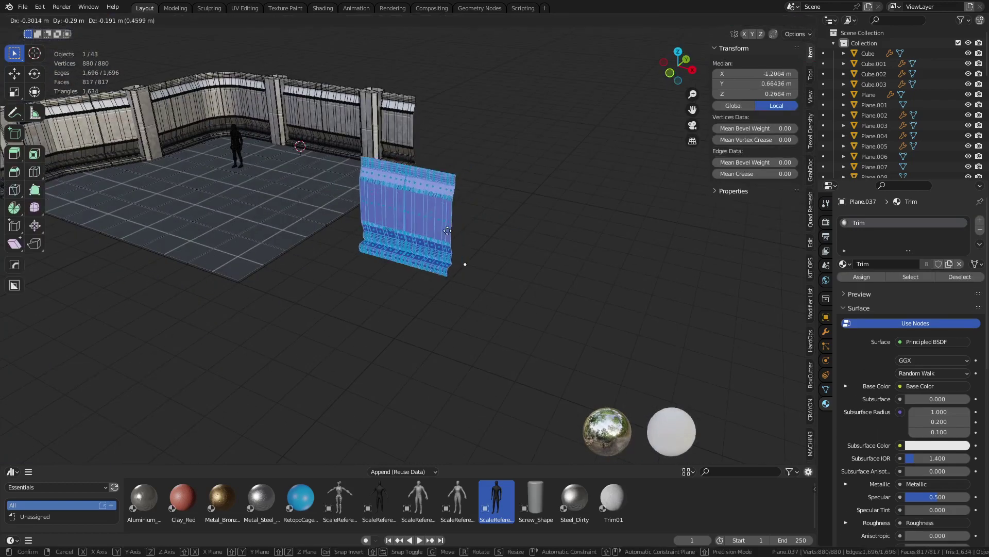
pyautogui.click(461, 223)
pyautogui.press('Tab')
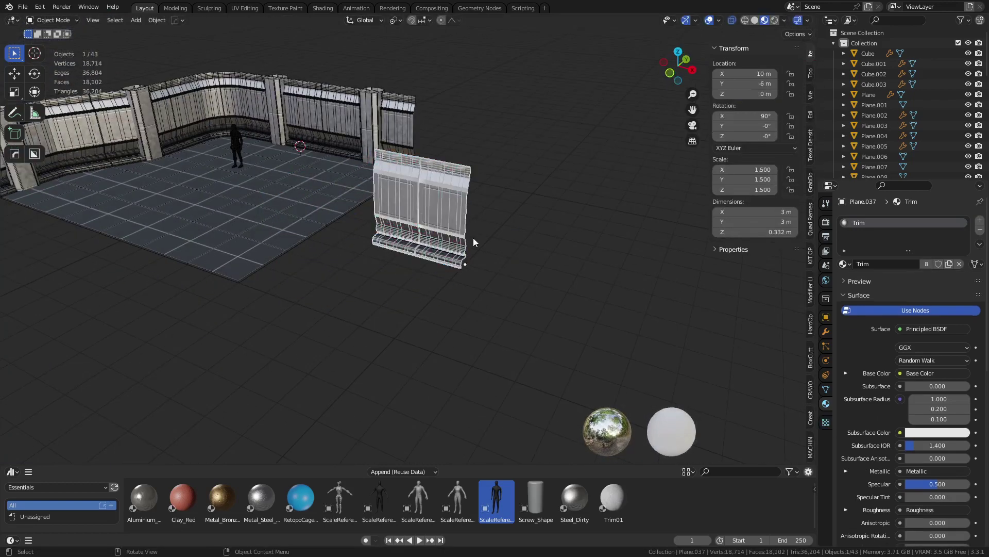
# Step: Add a Simple Deform modifier to the duplicated wall segment
pyautogui.moveTo(473, 237); pyautogui.dragTo(443, 274, button='middle')
pyautogui.scroll(5, 493, 292)
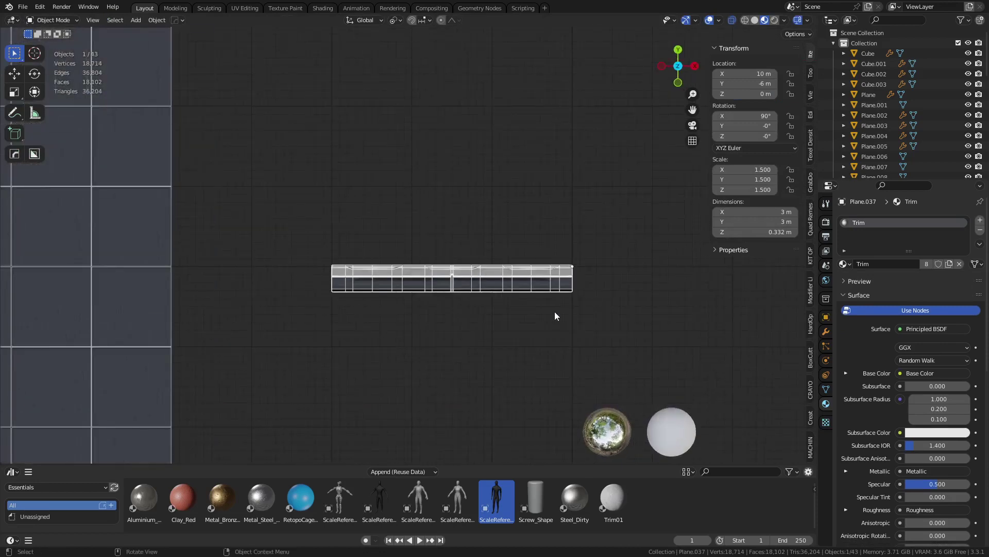
pyautogui.scroll(-1, 471, 240)
pyautogui.keyDown('shift'); pyautogui.moveTo(555, 312); pyautogui.dragTo(490, 262, button='middle'); pyautogui.keyUp('shift')
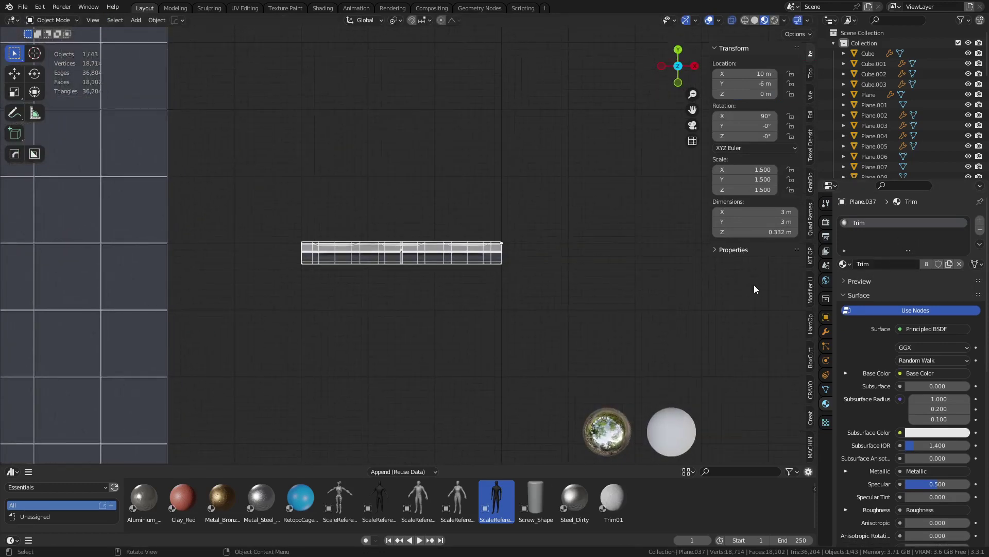
pyautogui.hotkey('ctrl', 'a')
pyautogui.click(826, 332)
pyautogui.click(975, 223)
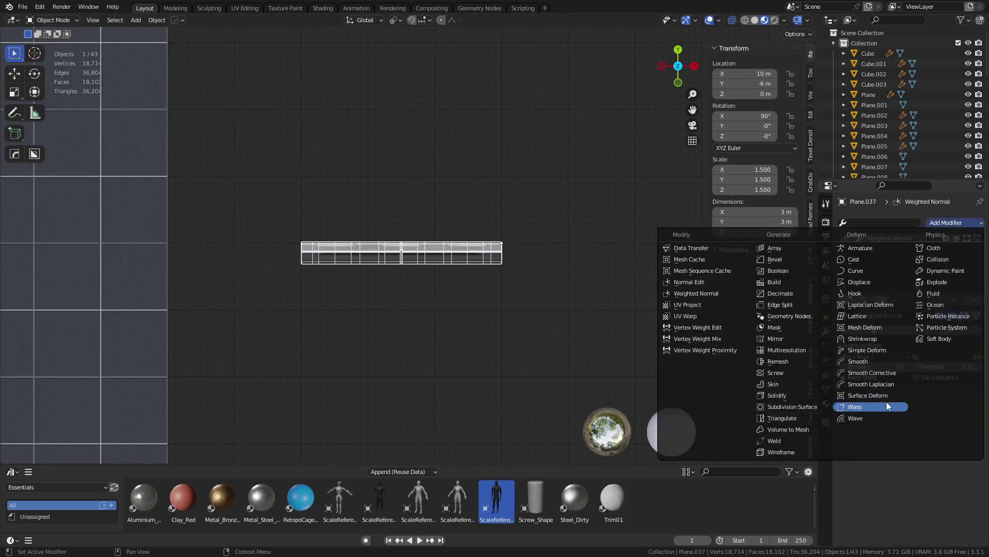
pyautogui.click(884, 350)
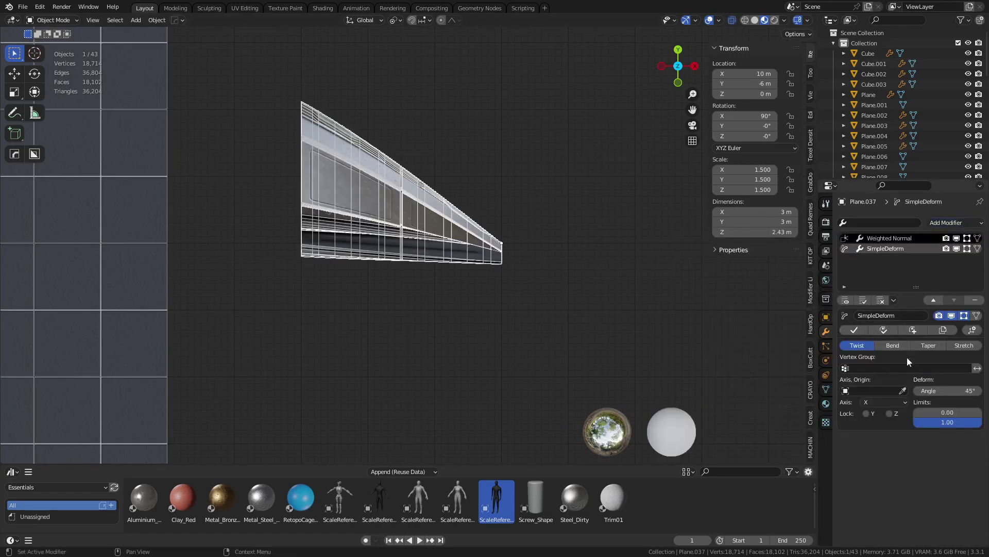
# Step: Switch the Simple Deform modifier to Bend with an angle of -90° around the Z axis
pyautogui.click(895, 345)
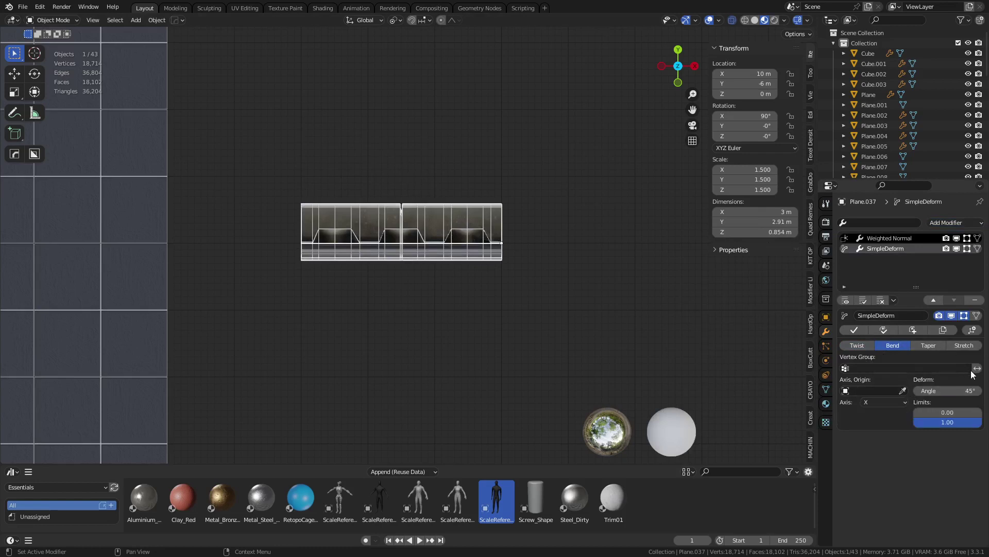
pyautogui.click(963, 390)
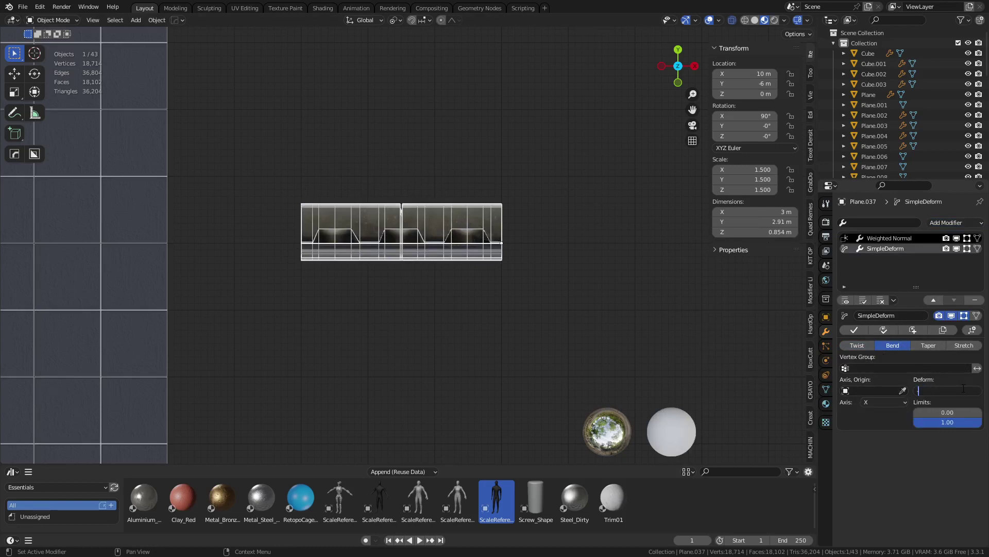
pyautogui.write('-90')
pyautogui.press('Return')
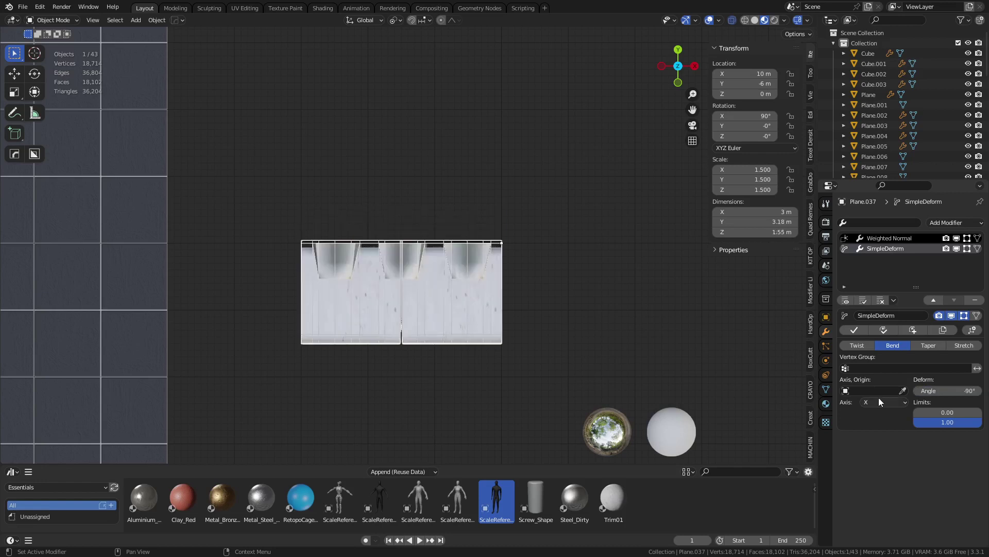
pyautogui.click(870, 390)
pyautogui.click(898, 403)
pyautogui.click(878, 436)
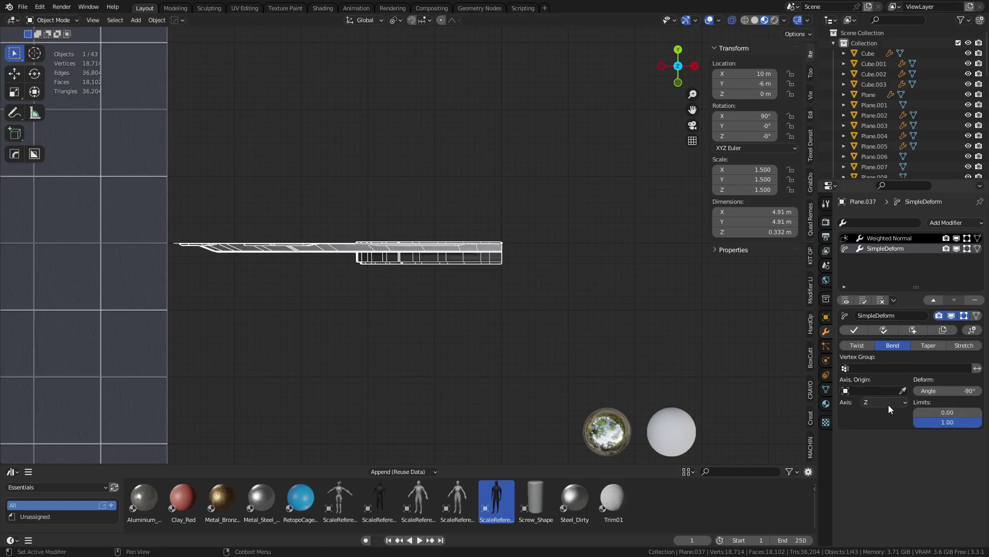
# Step: Apply the rotation and scale of the bent wall segment
pyautogui.moveTo(391, 248); pyautogui.dragTo(413, 270, button='middle')
pyautogui.hotkey('ctrl', 'a')
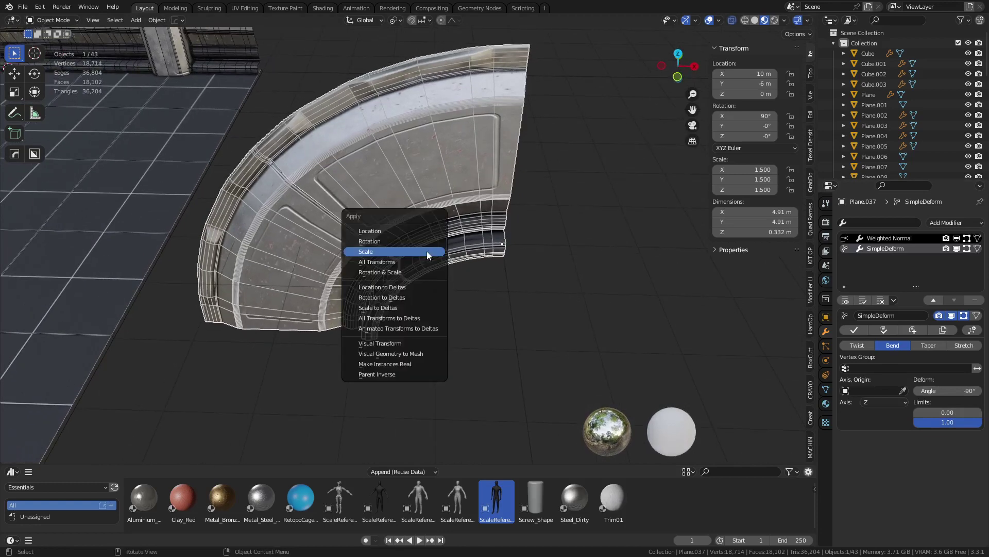
pyautogui.click(419, 268)
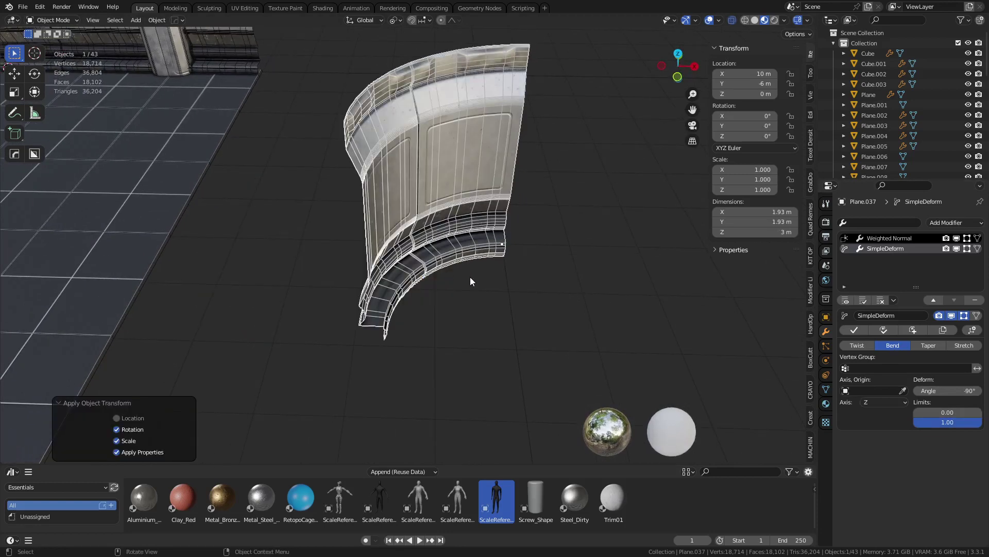
# Step: Set the Simple Deform bend angle to 90° so the wall curves the opposite way
pyautogui.press('KP_7')
pyautogui.click(947, 391)
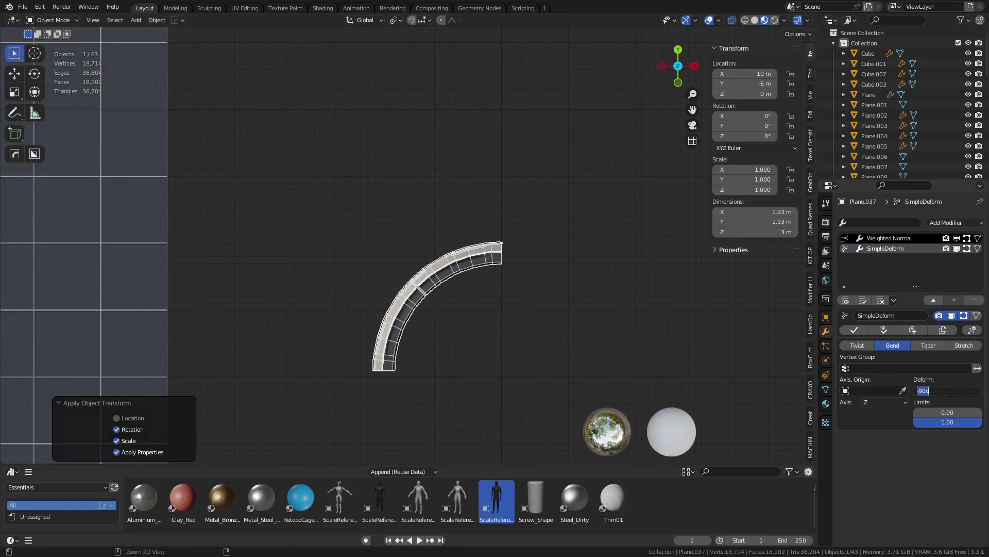
pyautogui.press('Return')
pyautogui.click(514, 320)
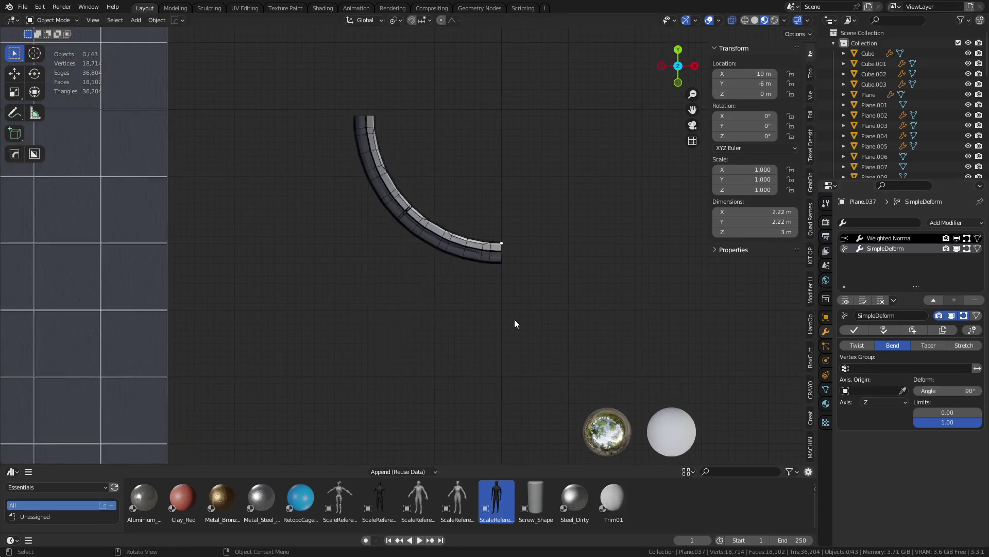
# Step: Add a control gizmo to the curved wall's Simple Deform modifier
pyautogui.keyDown('shift'); pyautogui.moveTo(466, 273); pyautogui.dragTo(517, 349, button='middle'); pyautogui.keyUp('shift')
pyautogui.click(510, 330)
pyautogui.click(966, 331)
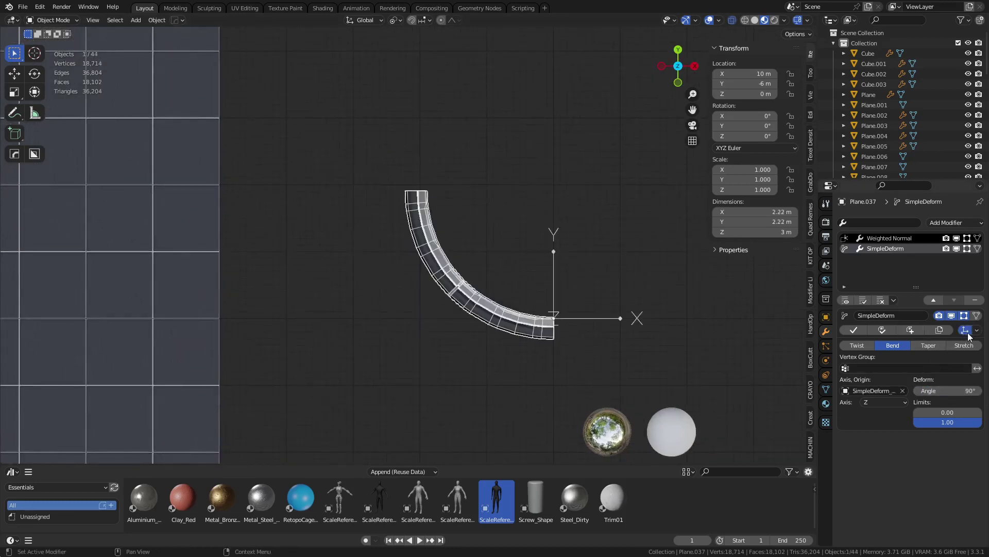
# Step: Move the Simple Deform gizmo 0.1 m along Y
pyautogui.click(557, 276)
pyautogui.keyDown('shift'); pyautogui.scroll(3, 515, 308); pyautogui.keyUp('shift')
pyautogui.scroll(2, 515, 306)
pyautogui.press('g')
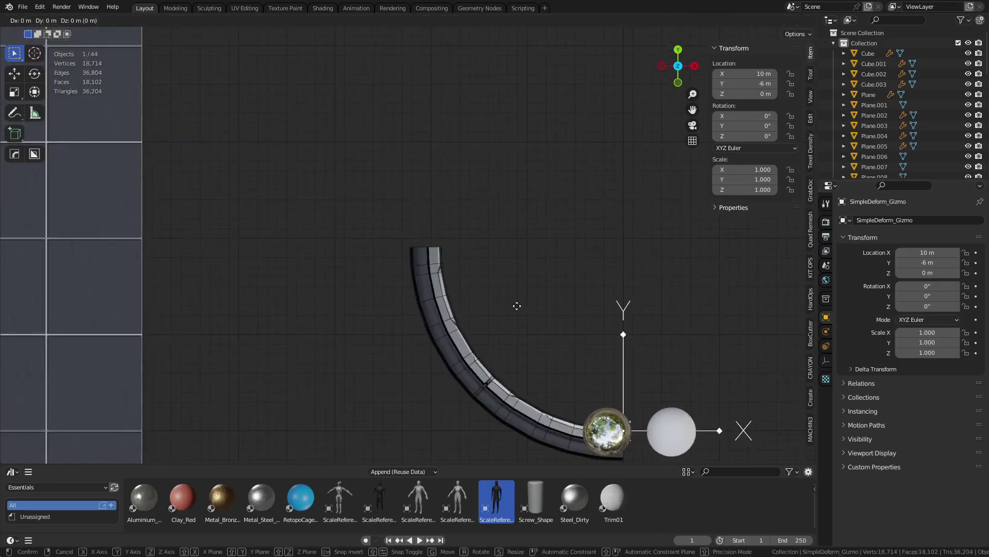
pyautogui.press('y')
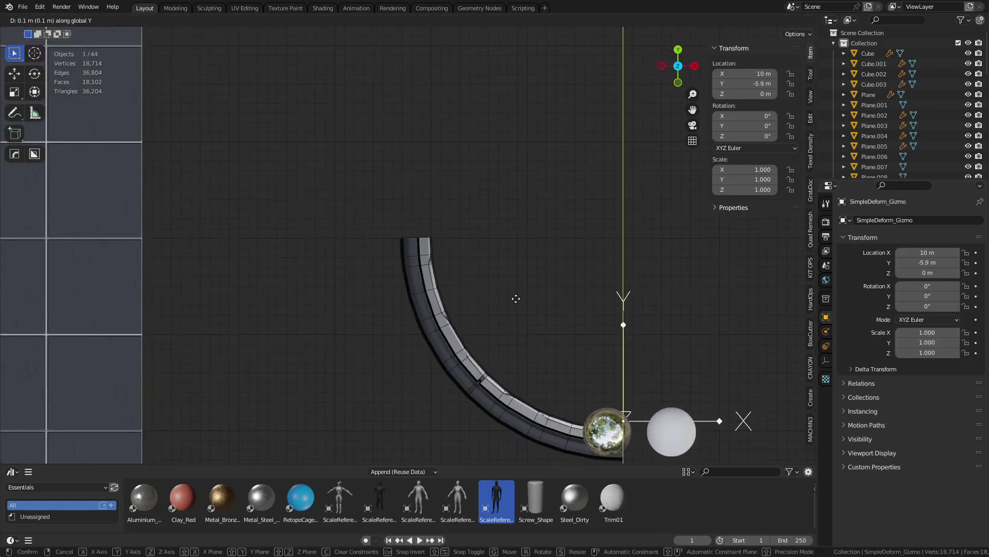
pyautogui.click(516, 298)
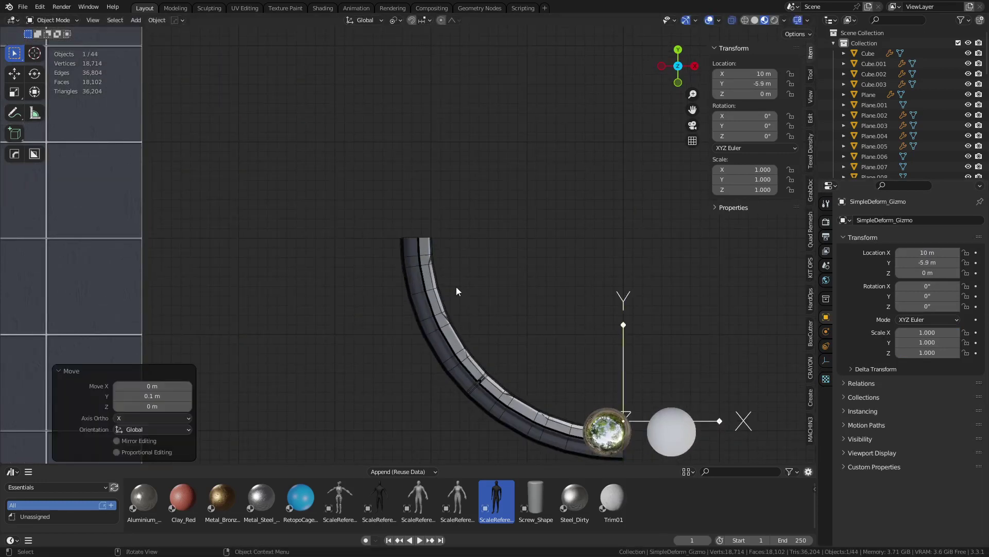
# Step: Examine how the free end of the curved wall lines up with the grid in the top view
pyautogui.keyDown('shift'); pyautogui.moveTo(434, 262); pyautogui.dragTo(489, 307, button='middle'); pyautogui.keyUp('shift')
pyautogui.scroll(5, 489, 307)
pyautogui.keyDown('shift'); pyautogui.moveTo(560, 348); pyautogui.dragTo(490, 305, button='middle'); pyautogui.keyUp('shift')
pyautogui.scroll(3, 493, 320)
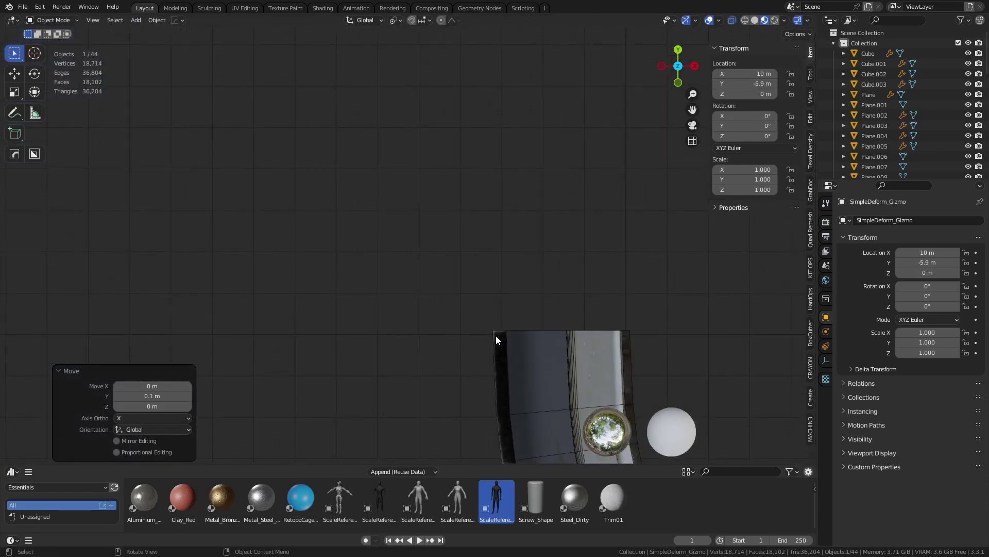
pyautogui.scroll(1, 496, 335)
pyautogui.keyDown('shift'); pyautogui.moveTo(598, 357); pyautogui.dragTo(467, 295, button='middle'); pyautogui.keyUp('shift')
pyautogui.scroll(-4, 578, 310)
pyautogui.scroll(7, 578, 310)
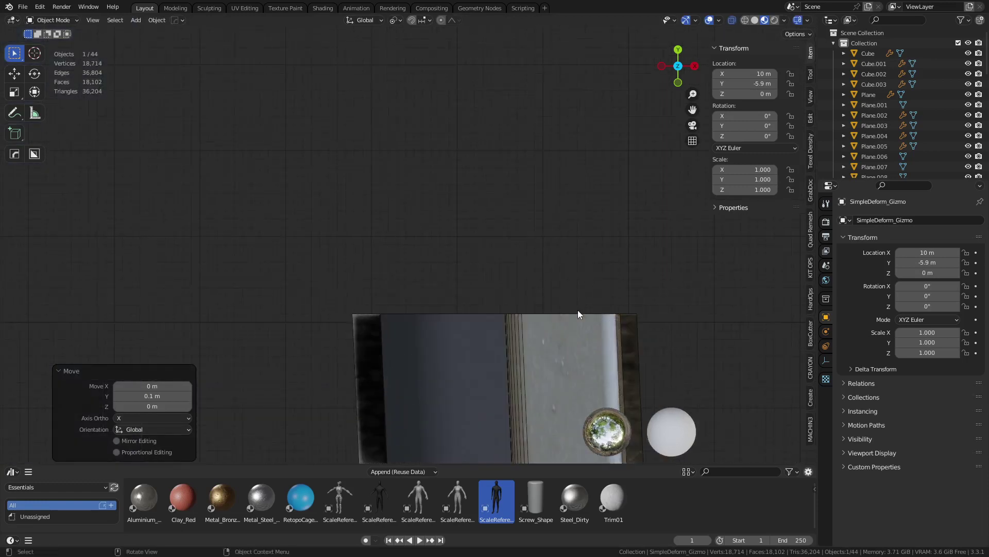
# Step: Move the Simple Deform gizmo about -0.008 m along Y so the wall's free end lines up with the grid line
pyautogui.press('g')
pyautogui.press('y')
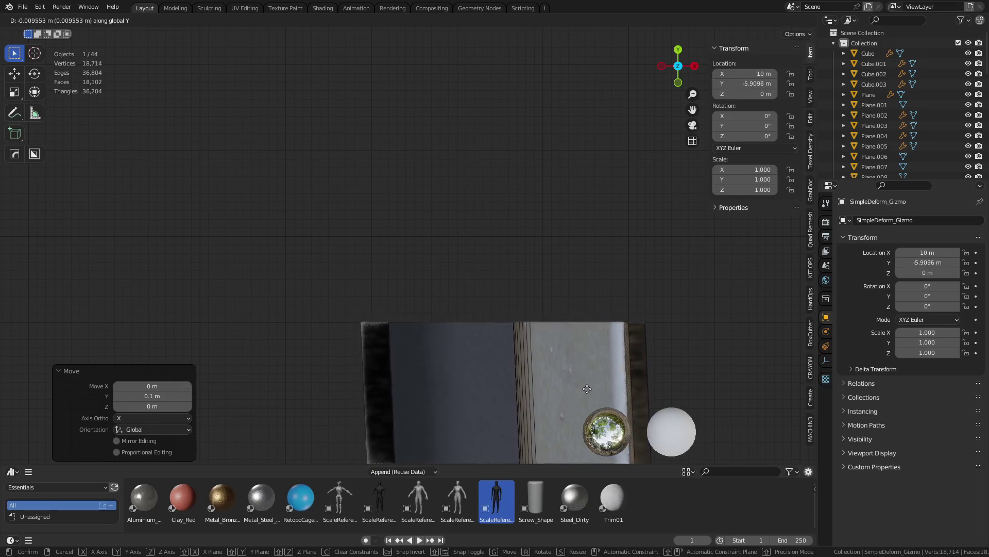
pyautogui.click(639, 376)
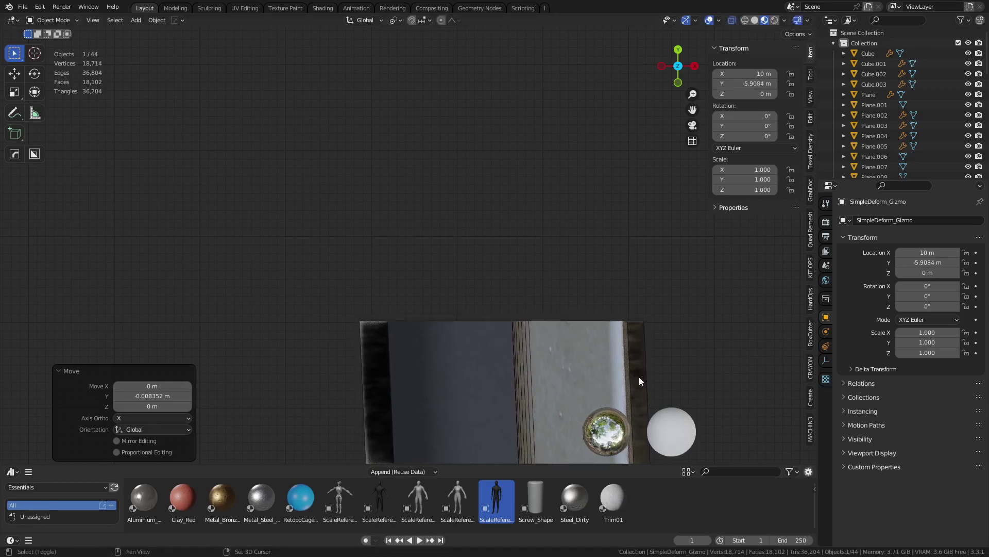
pyautogui.keyDown('shift'); pyautogui.moveTo(599, 302); pyautogui.dragTo(591, 278, button='middle'); pyautogui.keyUp('shift')
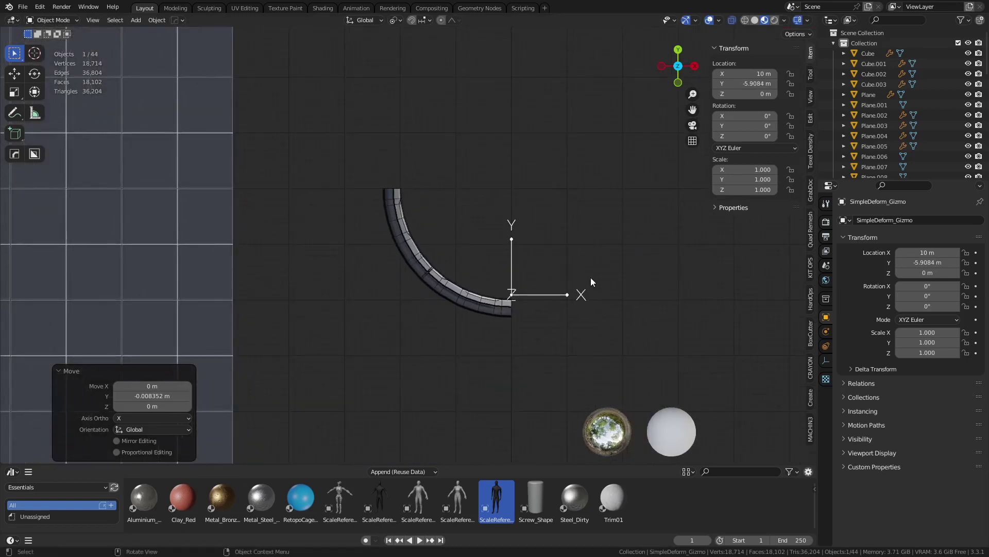
pyautogui.press('Tab')
pyautogui.click(477, 240)
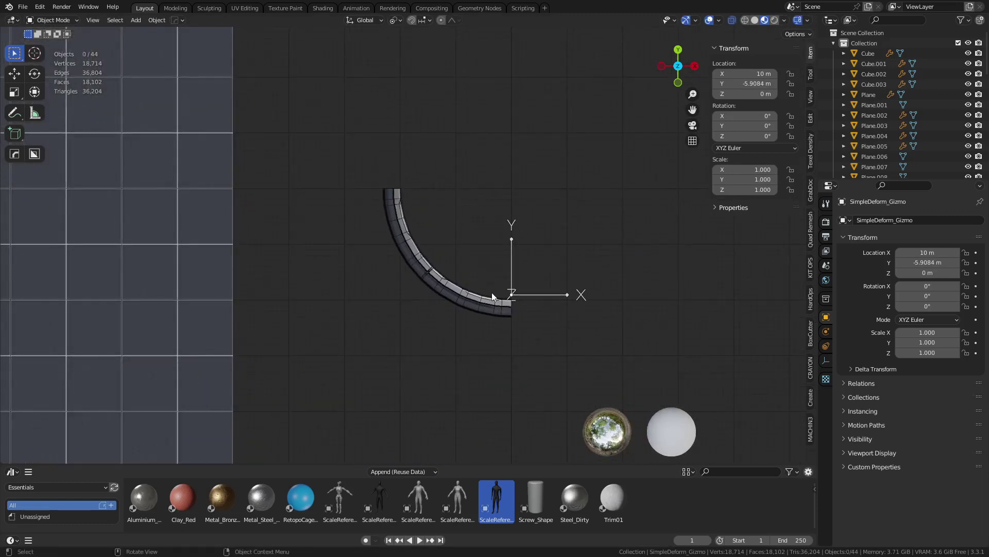
pyautogui.scroll(7, 527, 311)
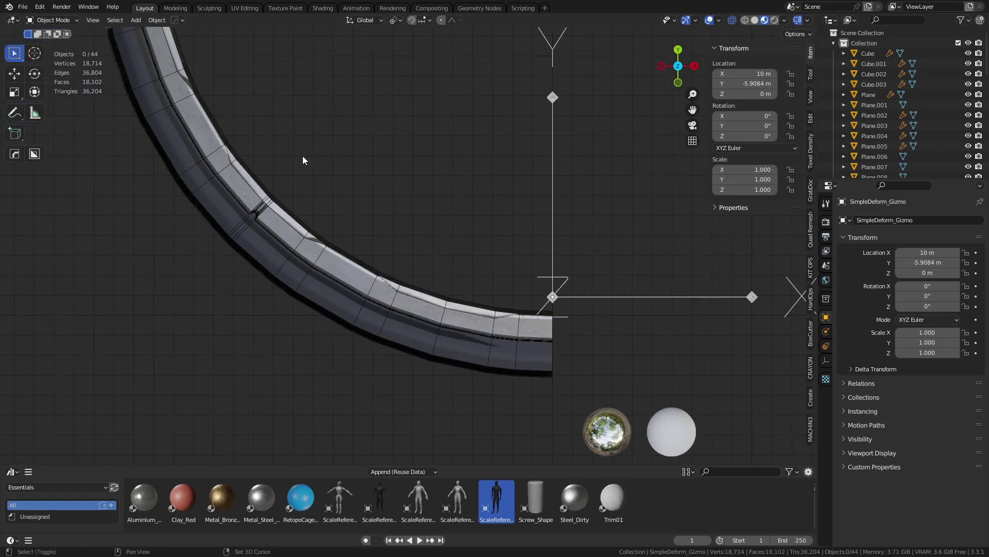
pyautogui.keyDown('shift'); pyautogui.moveTo(302, 160); pyautogui.dragTo(500, 407, button='middle'); pyautogui.keyUp('shift')
pyautogui.keyDown('shift'); pyautogui.moveTo(390, 200); pyautogui.dragTo(488, 335, button='middle'); pyautogui.keyUp('shift')
pyautogui.scroll(4, 473, 323)
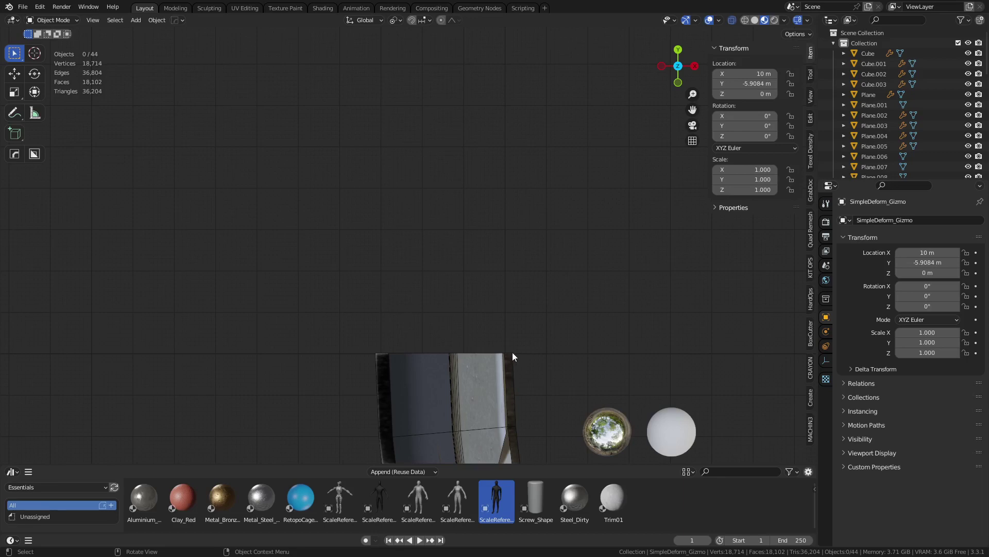
pyautogui.scroll(-12, 593, 366)
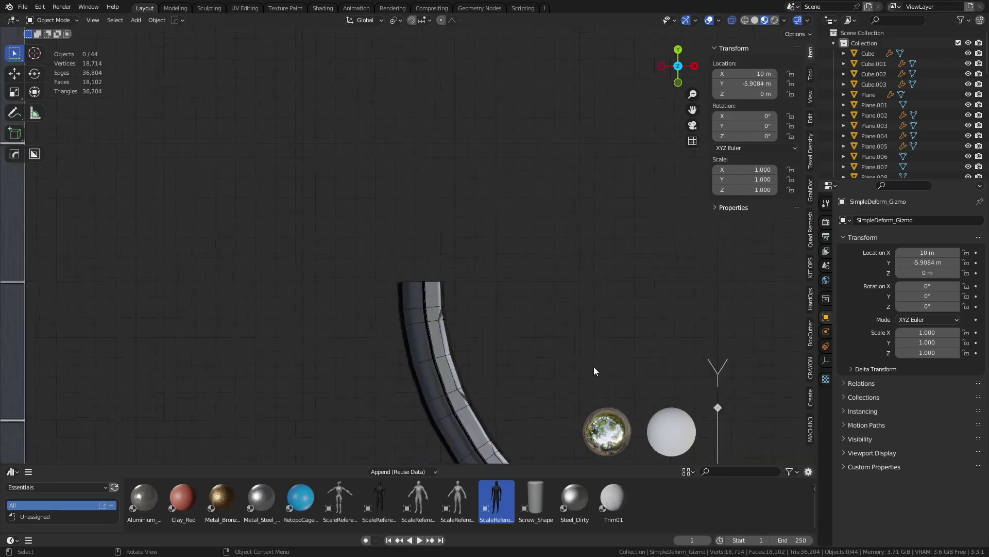
pyautogui.keyDown('shift'); pyautogui.moveTo(558, 333); pyautogui.dragTo(539, 316, button='middle'); pyautogui.keyUp('shift')
# Step: Apply the Simple Deform modifier on the curved wall
pyautogui.click(478, 336)
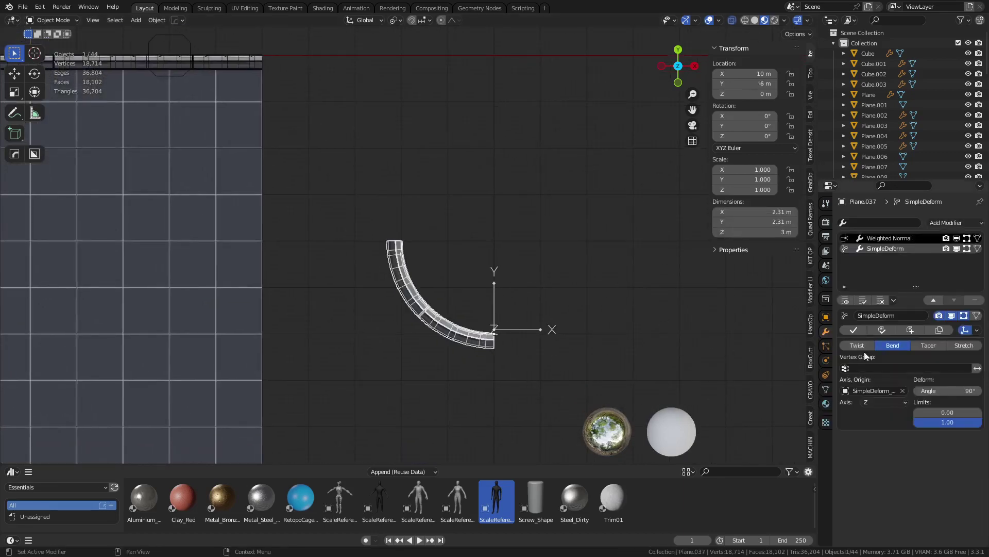
pyautogui.click(849, 330)
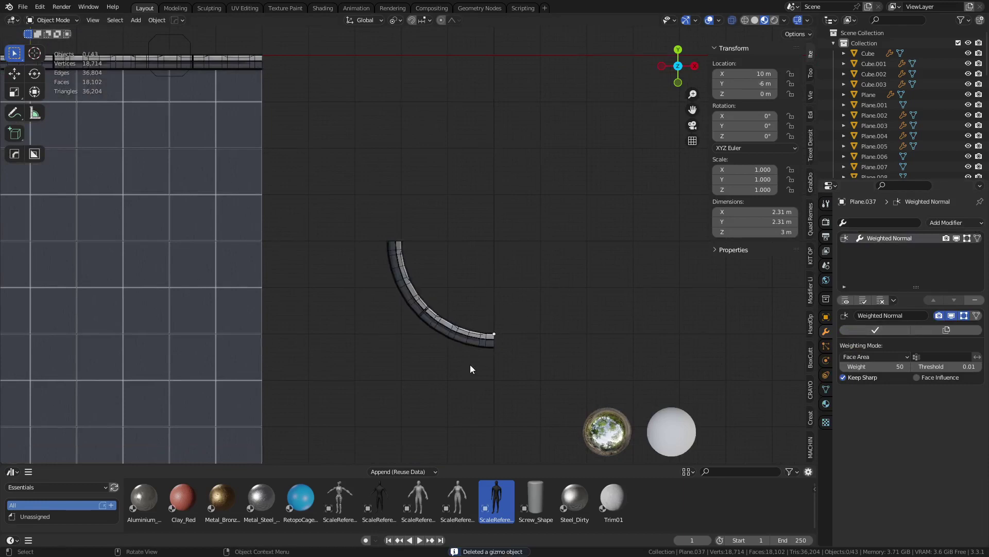
pyautogui.moveTo(470, 364); pyautogui.dragTo(508, 330, button='middle')
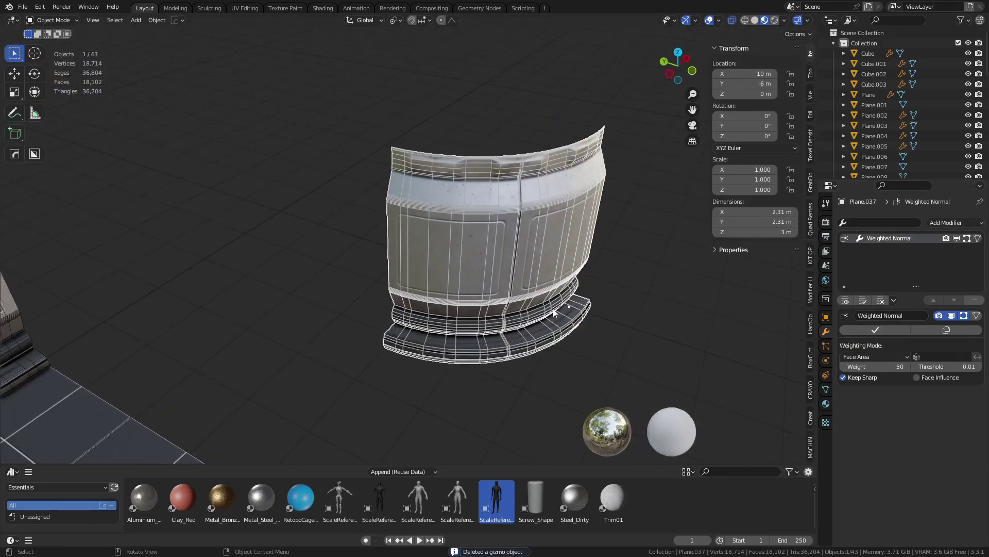
# Step: Move the curved wall 2 m along Y in the top view, keeping it snapped to the grid
pyautogui.press('KP_7')
pyautogui.press('g')
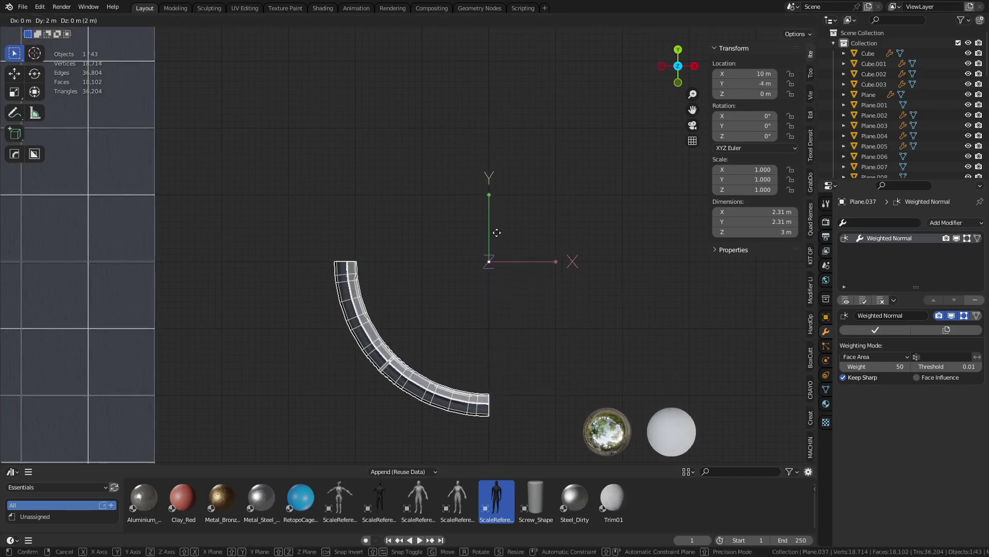
pyautogui.click(496, 233)
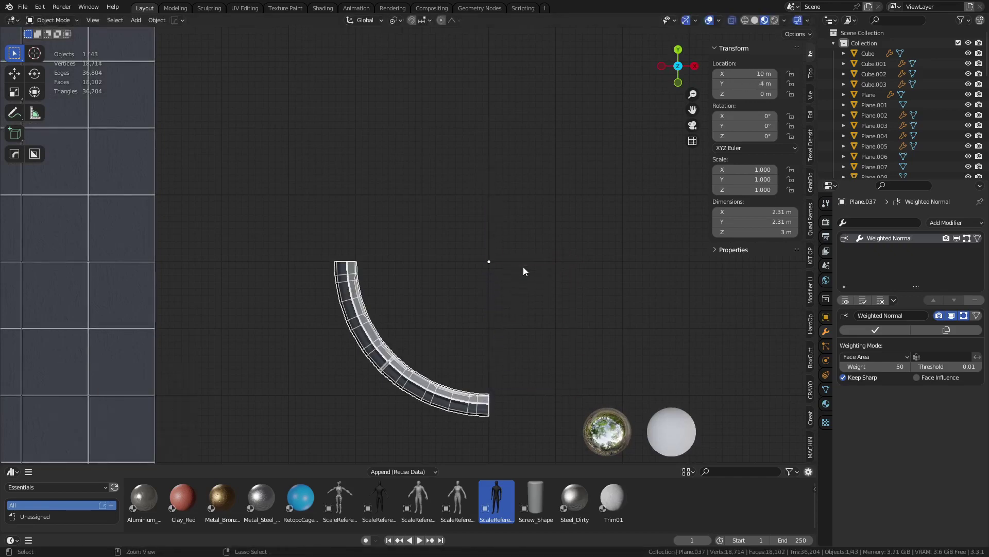
pyautogui.moveTo(468, 338); pyautogui.dragTo(545, 270, button='middle')
# Step: Try a duplicate of the curved wall rotated in place about the global Z axis, and delete the copy
pyautogui.hotkey('ctrl', 'Tab')
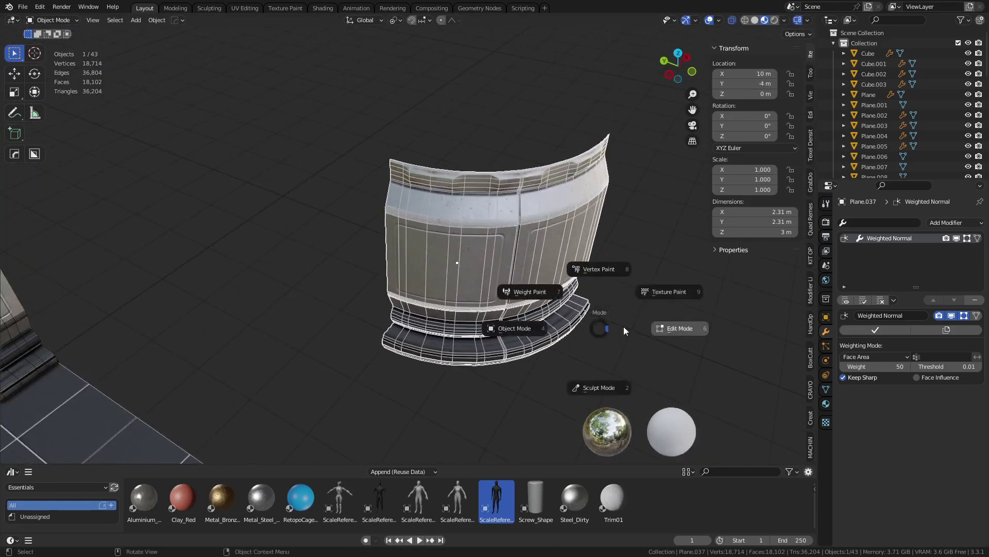
pyautogui.click(639, 324)
pyautogui.hotkey('ctrl', 'Tab')
pyautogui.click(593, 325)
pyautogui.hotkey('shift', 'd')
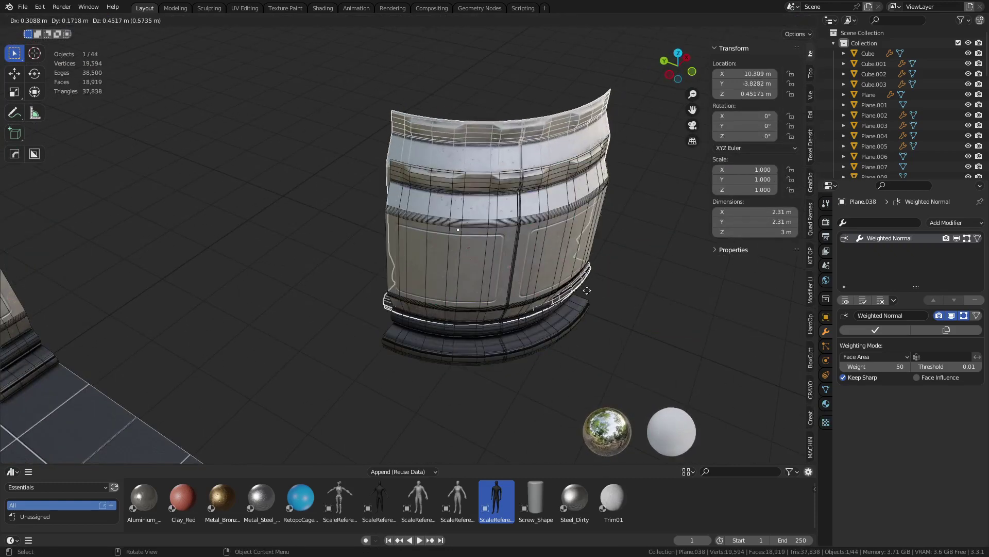
pyautogui.rightClick(596, 290)
pyautogui.press('r')
pyautogui.press('z')
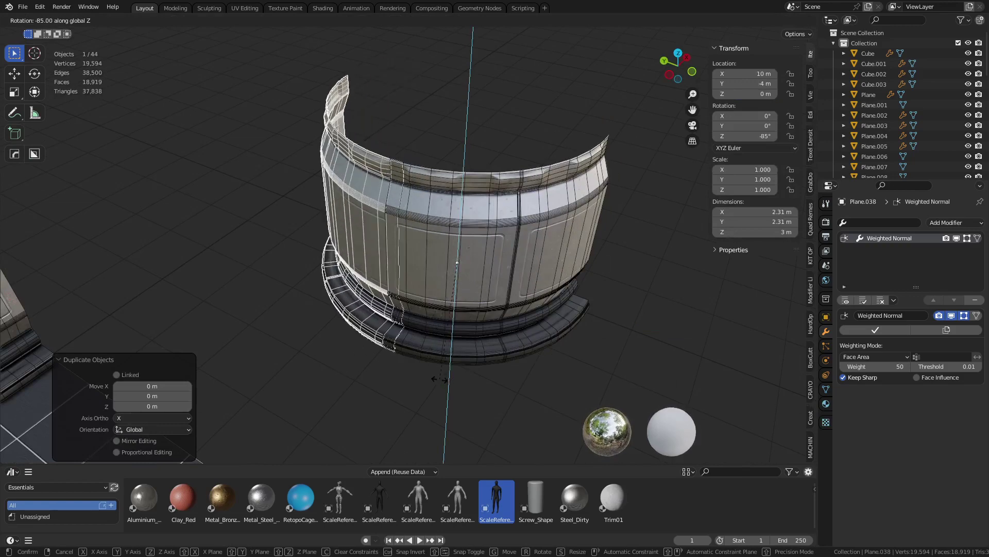
pyautogui.click(434, 379)
pyautogui.press('x')
pyautogui.click(435, 378)
# Step: Symmetrize the quarter-circle wall mesh across both X and Y to form a full ring, and return to Object Mode without the wireframe overlay
pyautogui.hotkey('ctrl', 'Tab')
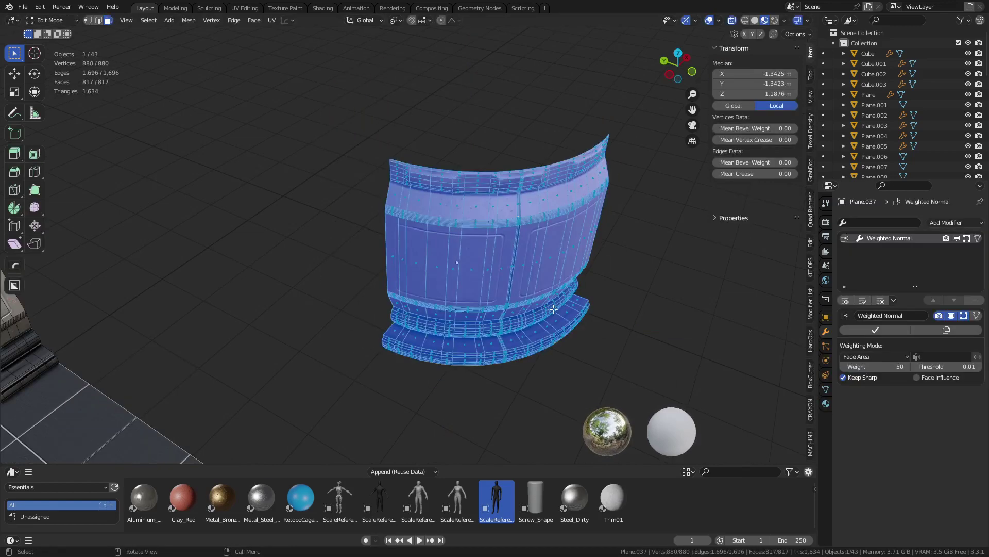
pyautogui.moveTo(554, 311); pyautogui.dragTo(566, 334, button='middle')
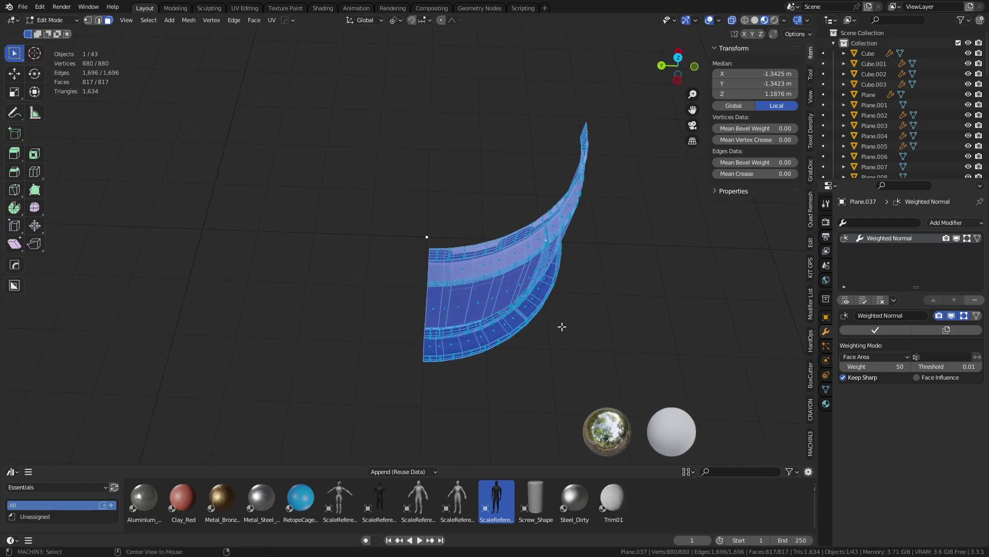
pyautogui.hotkey('alt', 'x')
pyautogui.moveTo(562, 326); pyautogui.dragTo(477, 283, button='middle')
pyautogui.hotkey('alt', 'x')
pyautogui.keyDown('shift'); pyautogui.moveTo(597, 293); pyautogui.dragTo(583, 289, button='middle'); pyautogui.keyUp('shift')
pyautogui.hotkey('ctrl', 'Tab')
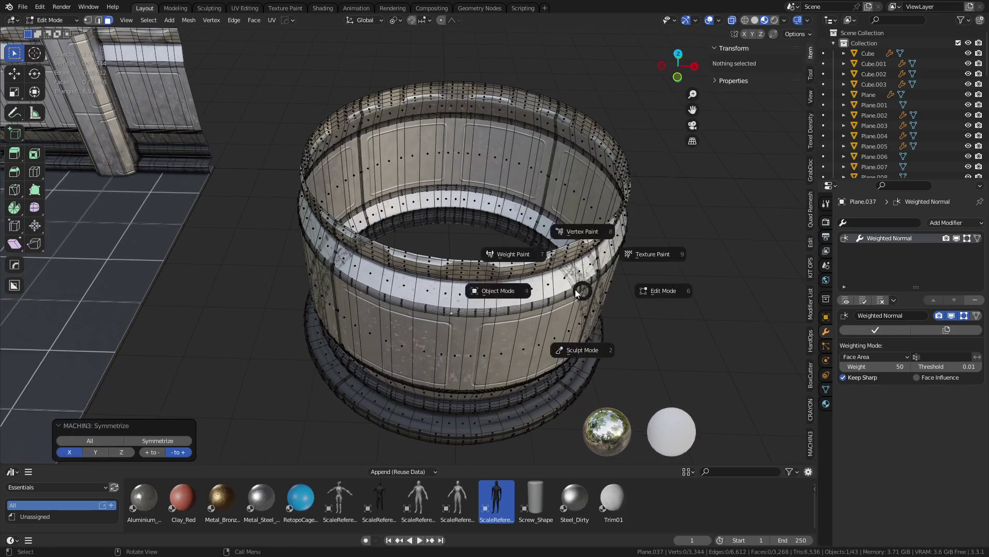
pyautogui.click(575, 289)
pyautogui.click(701, 341)
pyautogui.hotkey('shift', 'z')
# Step: Move the round wall horizontally onto the tiled floor at X 2 m, Y -7 m, and deselect it
pyautogui.scroll(-4, 649, 332)
pyautogui.click(397, 295)
pyautogui.moveTo(412, 291); pyautogui.dragTo(616, 270, button='middle')
pyautogui.press('g')
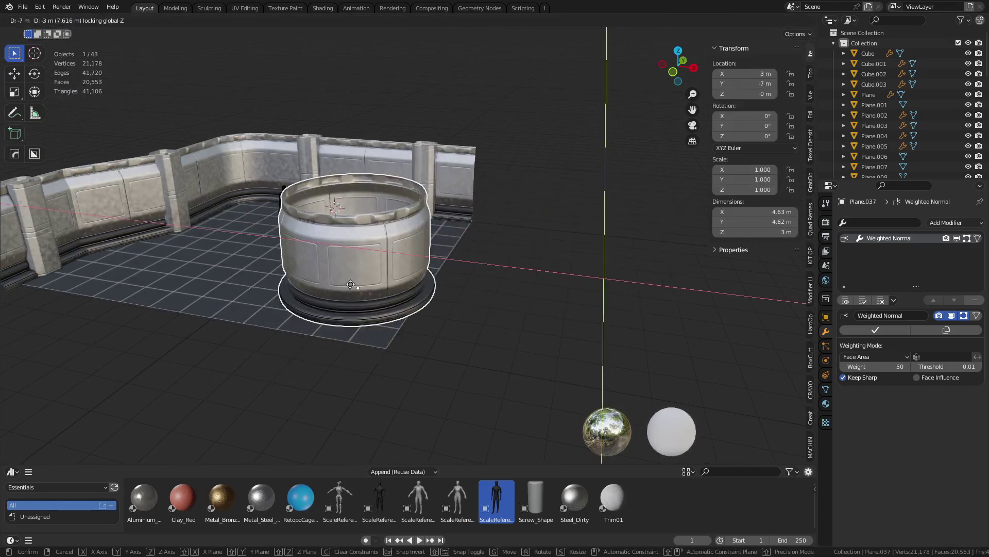
pyautogui.keyDown('ctrl'); pyautogui.click(335, 283); pyautogui.keyUp('ctrl')
pyautogui.hotkey('alt', 'a')
# Step: Examine the round wall with its wireframe shown, comparing it with the human scale figure and the surrounding room walls
pyautogui.scroll(5, 658, 292)
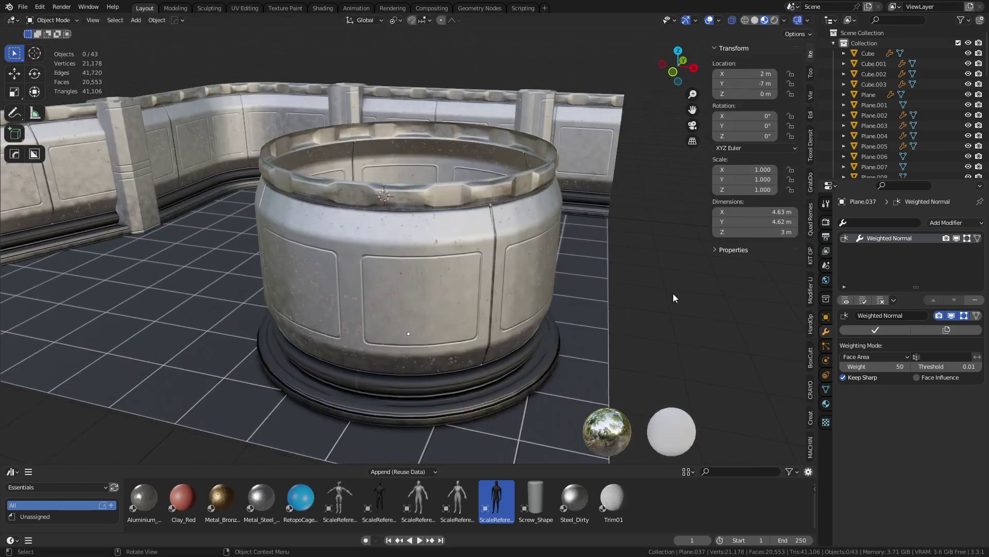
pyautogui.moveTo(673, 293); pyautogui.dragTo(519, 251, button='middle')
pyautogui.scroll(3, 519, 250)
pyautogui.hotkey('shift', 'z')
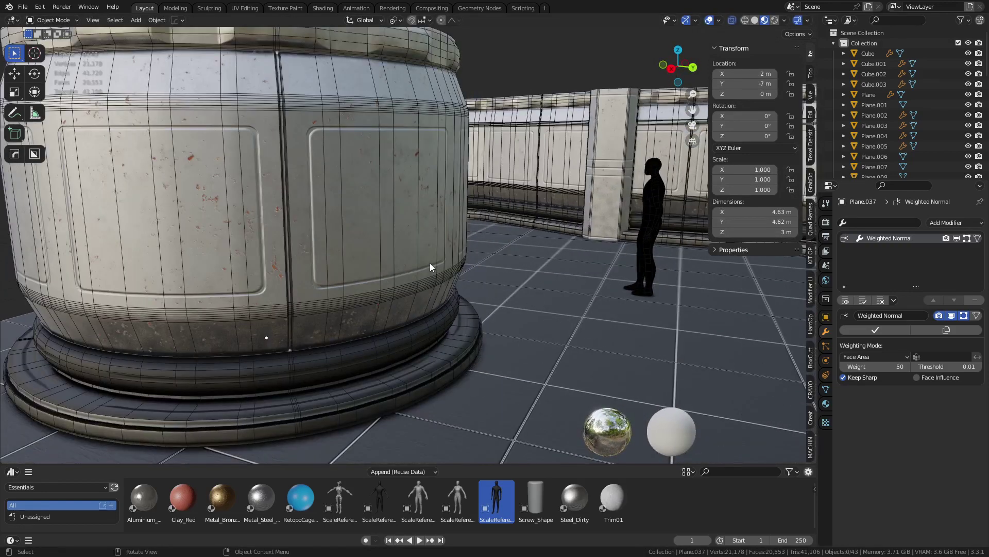
pyautogui.keyDown('shift'); pyautogui.moveTo(430, 263); pyautogui.dragTo(546, 205, button='middle'); pyautogui.keyUp('shift')
pyautogui.scroll(-6, 453, 270)
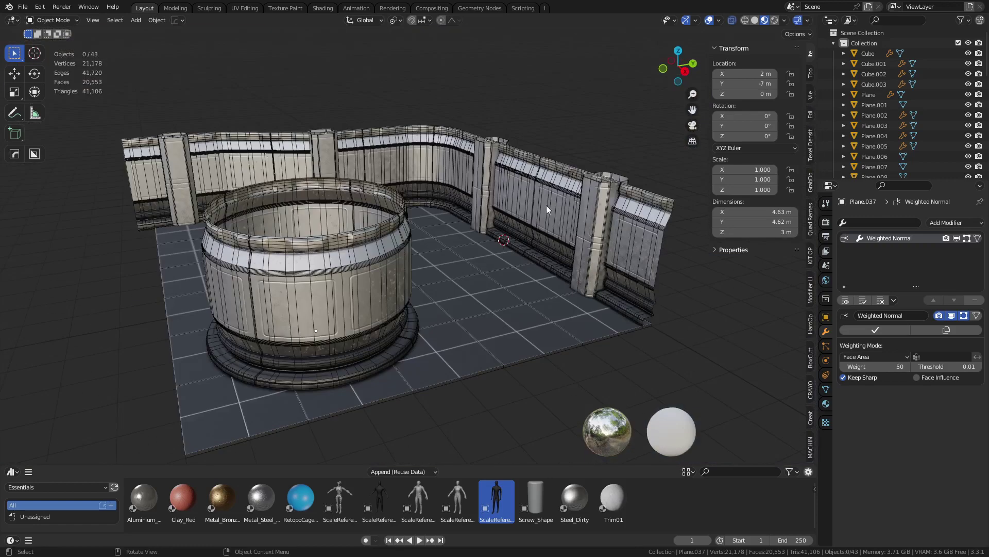
pyautogui.click(388, 293)
pyautogui.keyDown('shift'); pyautogui.moveTo(391, 322); pyautogui.dragTo(604, 208, button='middle'); pyautogui.keyUp('shift')
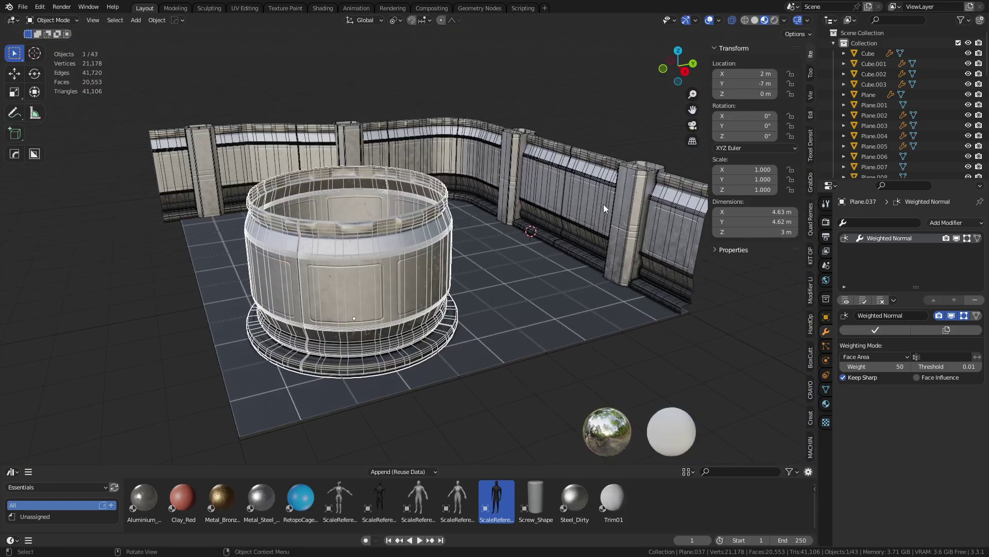
pyautogui.keyDown('shift'); pyautogui.moveTo(532, 257); pyautogui.dragTo(576, 232, button='middle'); pyautogui.keyUp('shift')
pyautogui.keyDown('alt'); pyautogui.middleClick(407, 275); pyautogui.keyUp('alt')
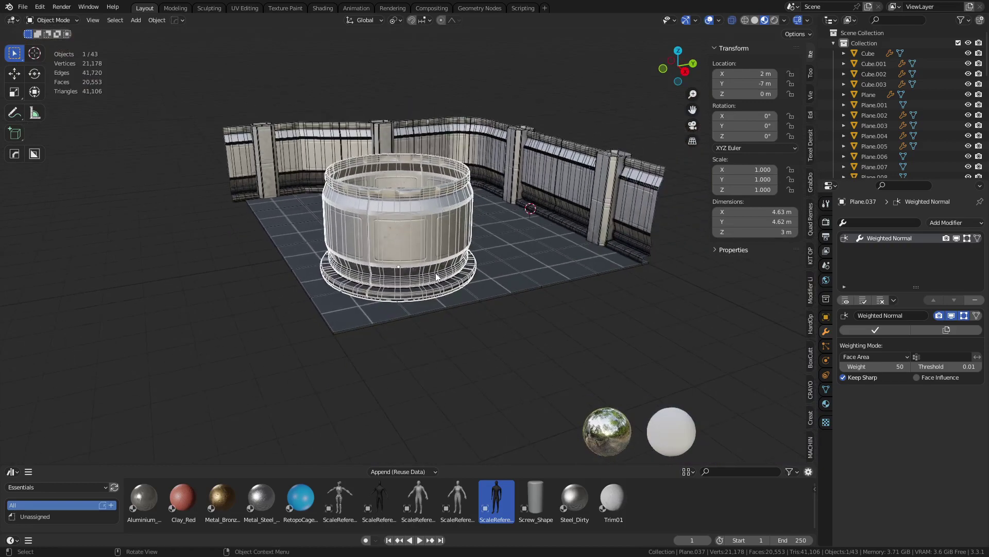
# Step: Examine the round wall's panels and the polygon segments along its base rim up close
pyautogui.scroll(6, 514, 299)
pyautogui.hotkey('shift', 'w')
pyautogui.moveTo(540, 285); pyautogui.dragTo(500, 212, button='middle')
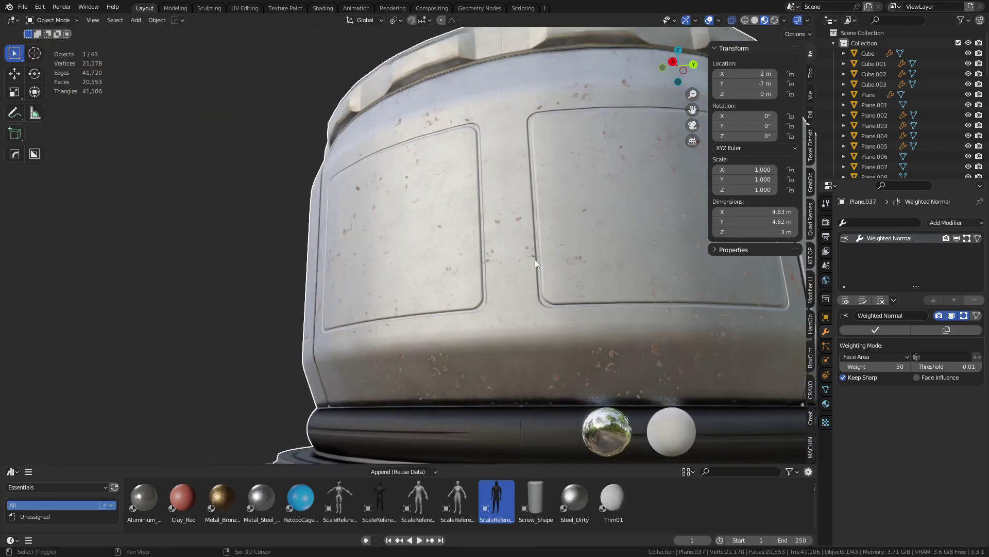
pyautogui.moveTo(535, 259); pyautogui.dragTo(507, 260, button='middle')
pyautogui.hotkey('shift', 'w')
pyautogui.moveTo(437, 302); pyautogui.dragTo(495, 237, button='middle')
pyautogui.scroll(4, 451, 333)
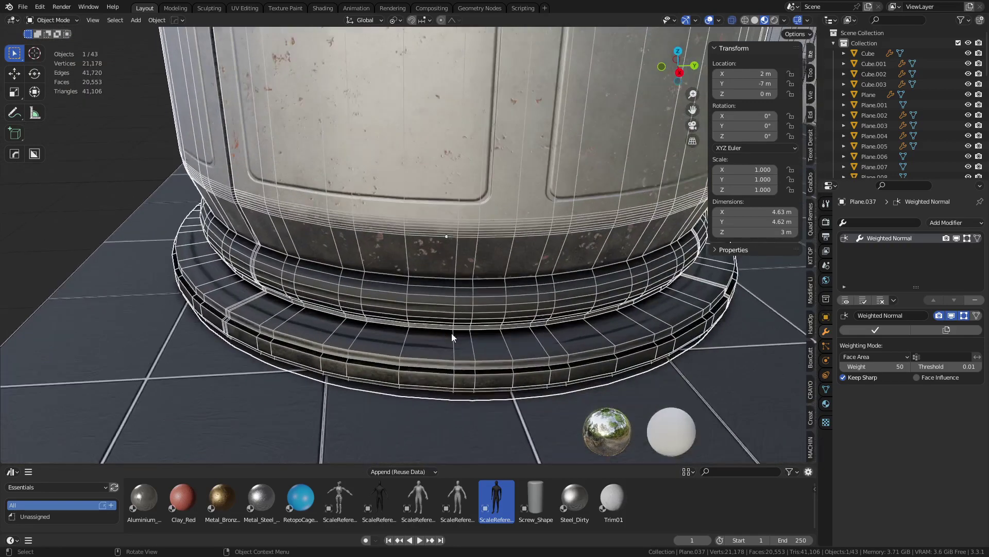
pyautogui.moveTo(441, 323); pyautogui.dragTo(513, 318, button='middle')
pyautogui.keyDown('shift'); pyautogui.moveTo(375, 364); pyautogui.dragTo(571, 266, button='middle'); pyautogui.keyUp('shift')
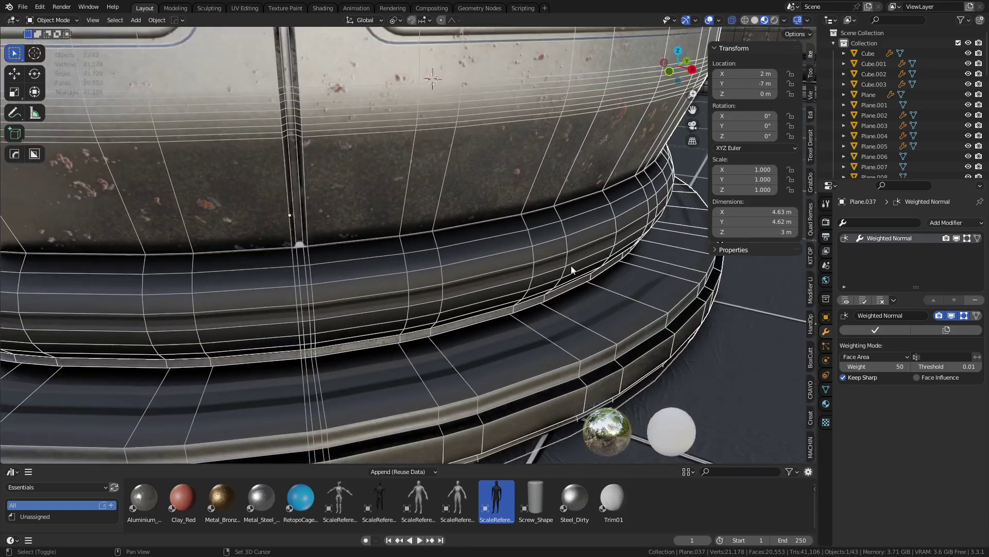
pyautogui.scroll(-2, 363, 361)
pyautogui.keyDown('shift'); pyautogui.moveTo(375, 375); pyautogui.dragTo(467, 321, button='middle'); pyautogui.keyUp('shift')
pyautogui.hotkey('ctrl', 'Tab')
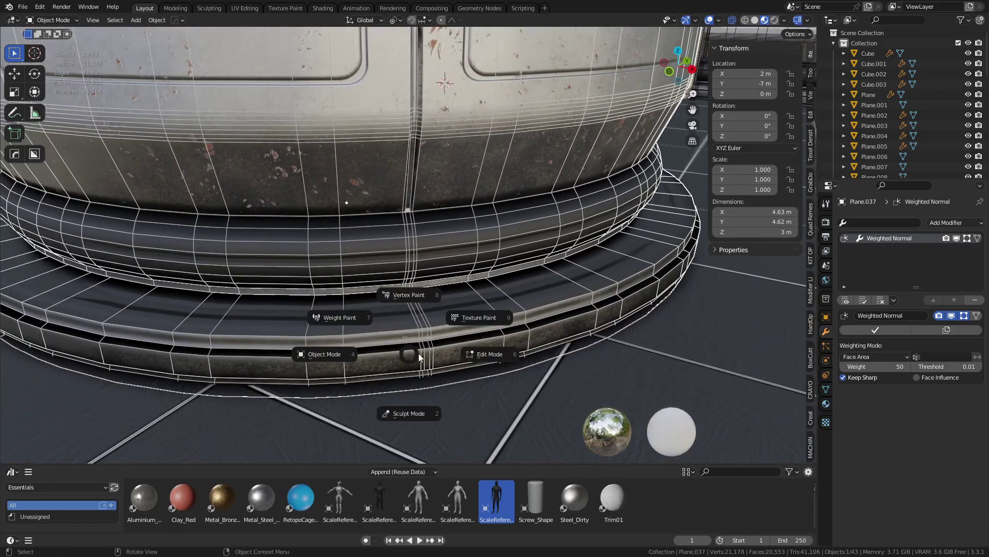
pyautogui.click(503, 351)
pyautogui.press('a')
pyautogui.press('Tab')
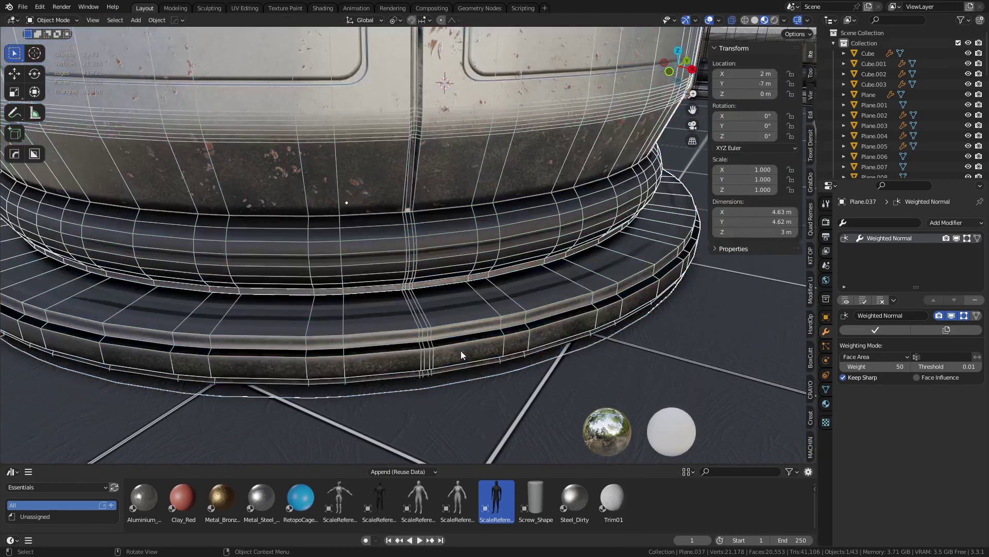
pyautogui.scroll(-3, 460, 351)
pyautogui.scroll(6, 475, 340)
# Step: Hide the wireframe and examine the round wall's silhouette and shading from several sides
pyautogui.hotkey('shift', 'z')
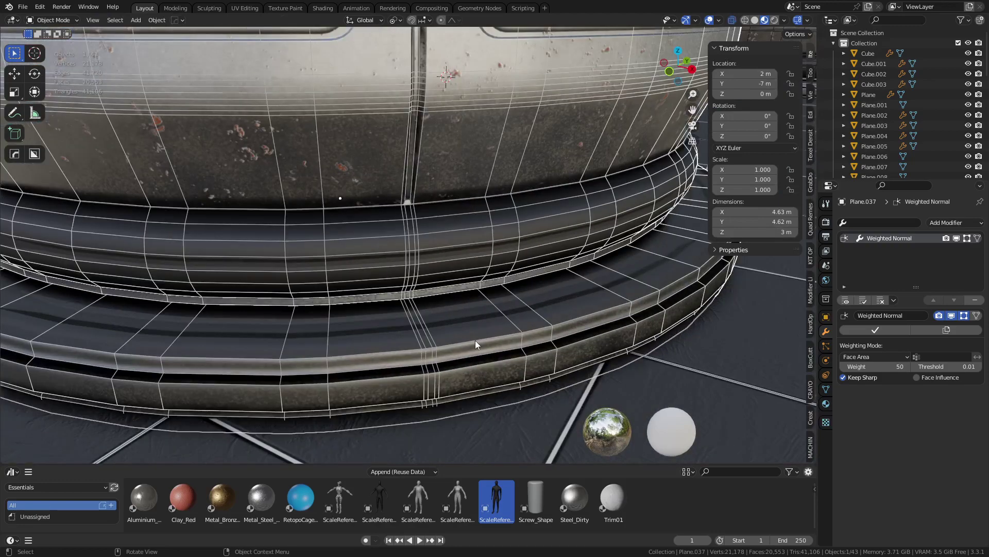
pyautogui.hotkey('shift', 'z')
pyautogui.scroll(-6, 475, 340)
pyautogui.moveTo(475, 341); pyautogui.dragTo(722, 316, button='middle')
pyautogui.scroll(2, 566, 264)
pyautogui.scroll(-5, 536, 277)
pyautogui.moveTo(537, 276); pyautogui.dragTo(481, 298, button='middle')
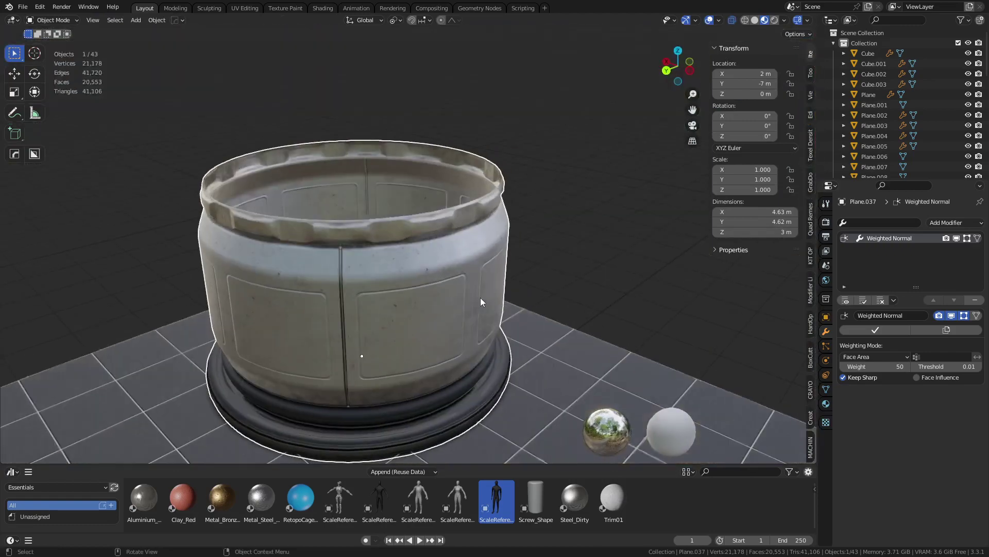
pyautogui.press('f')
pyautogui.moveTo(585, 237); pyautogui.dragTo(558, 199, button='middle')
pyautogui.moveTo(632, 304); pyautogui.dragTo(595, 313, button='middle')
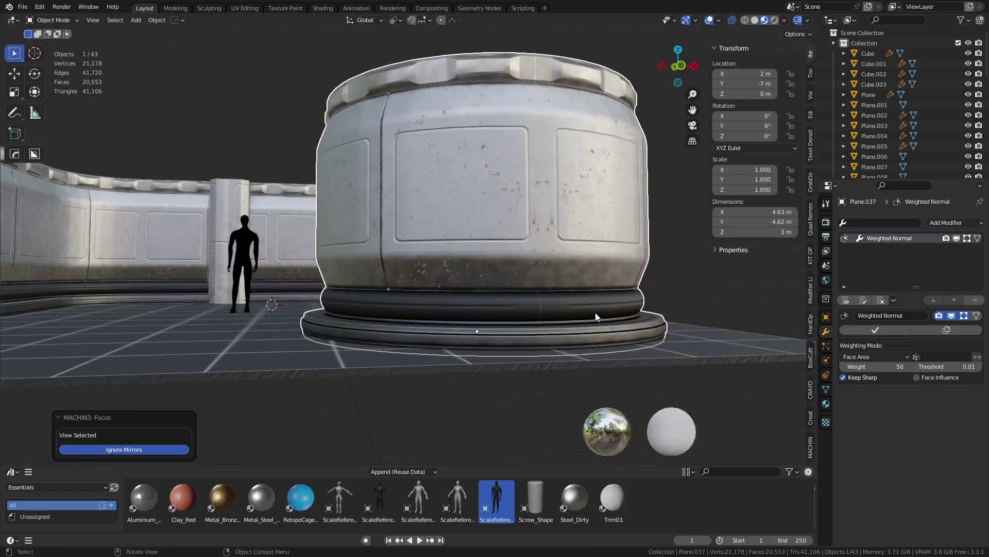
# Step: Show the wireframe again and examine the edge density around the base, followed by the whole room
pyautogui.hotkey('shift', 'z')
pyautogui.scroll(3, 527, 330)
pyautogui.keyDown('shift'); pyautogui.moveTo(407, 380); pyautogui.dragTo(478, 334, button='middle'); pyautogui.keyUp('shift')
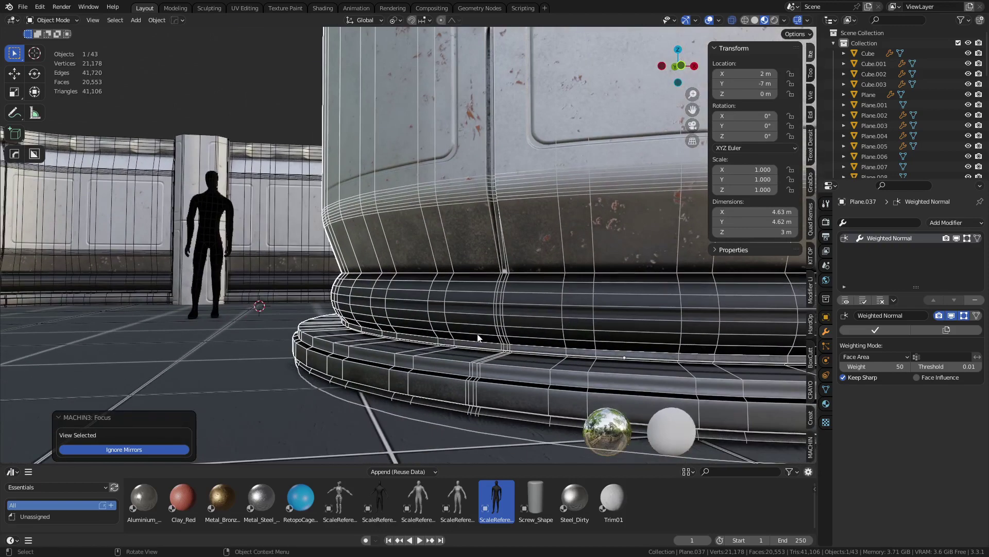
pyautogui.hotkey('ctrl', 'Tab')
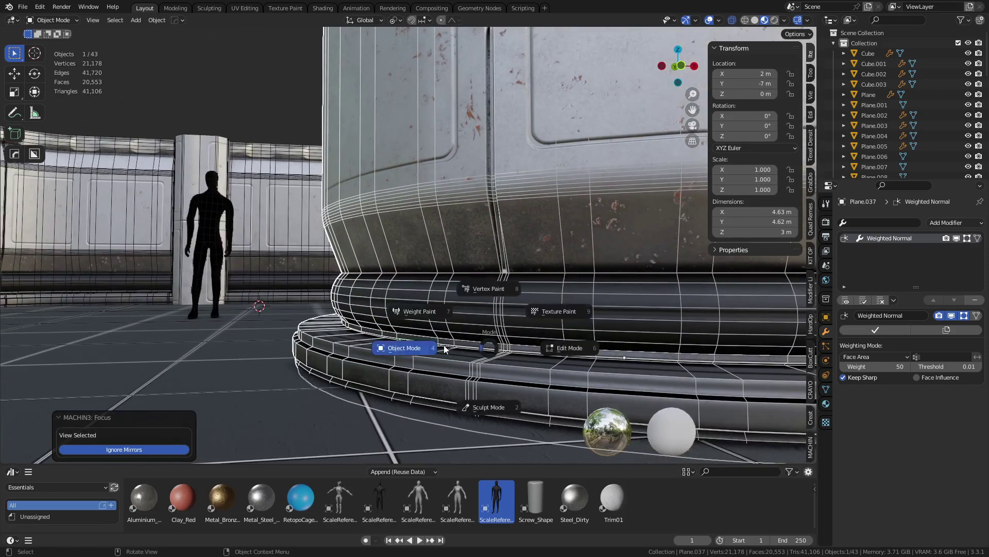
pyautogui.click(443, 349)
pyautogui.scroll(-5, 434, 358)
pyautogui.click(434, 358)
pyautogui.moveTo(544, 326); pyautogui.dragTo(489, 363, button='middle')
pyautogui.keyDown('shift'); pyautogui.moveTo(490, 364); pyautogui.dragTo(514, 407, button='middle'); pyautogui.keyUp('shift')
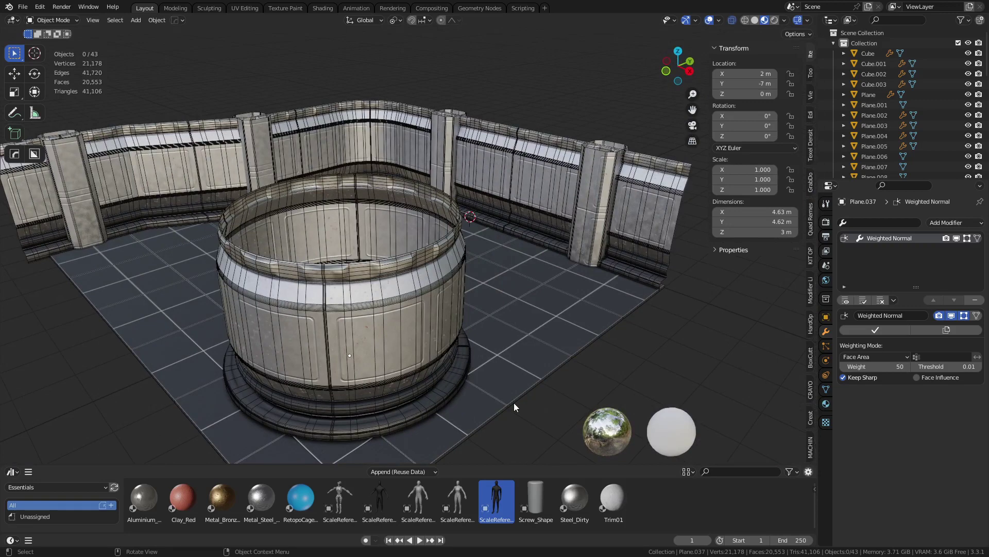
# Step: Select the straight wall module between the two pillars behind the round wall and frame it up close
pyautogui.click(543, 173)
pyautogui.press('g')
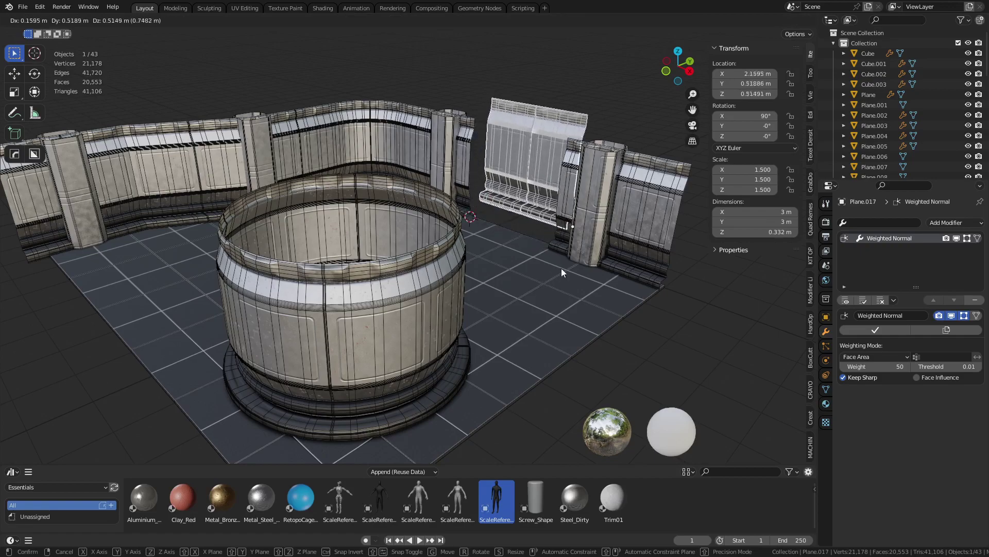
pyautogui.press('Escape')
pyautogui.press('`')
pyautogui.click(575, 178)
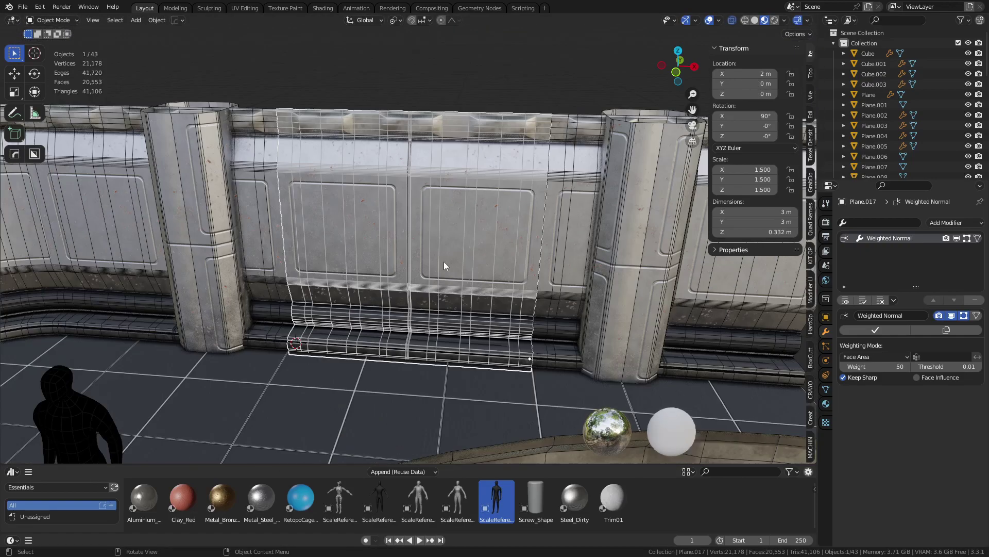
pyautogui.moveTo(444, 262); pyautogui.dragTo(534, 277, button='middle')
# Step: Dissolve the seven vertical edge loops crossing one recessed panel of the straight wall module
pyautogui.press('Tab')
pyautogui.press('2')
pyautogui.keyDown('alt'); pyautogui.click(345, 220); pyautogui.keyUp('alt')
pyautogui.keyDown('alt'); pyautogui.keyDown('shift'); pyautogui.click(320, 252); pyautogui.keyUp('shift'); pyautogui.keyUp('alt')
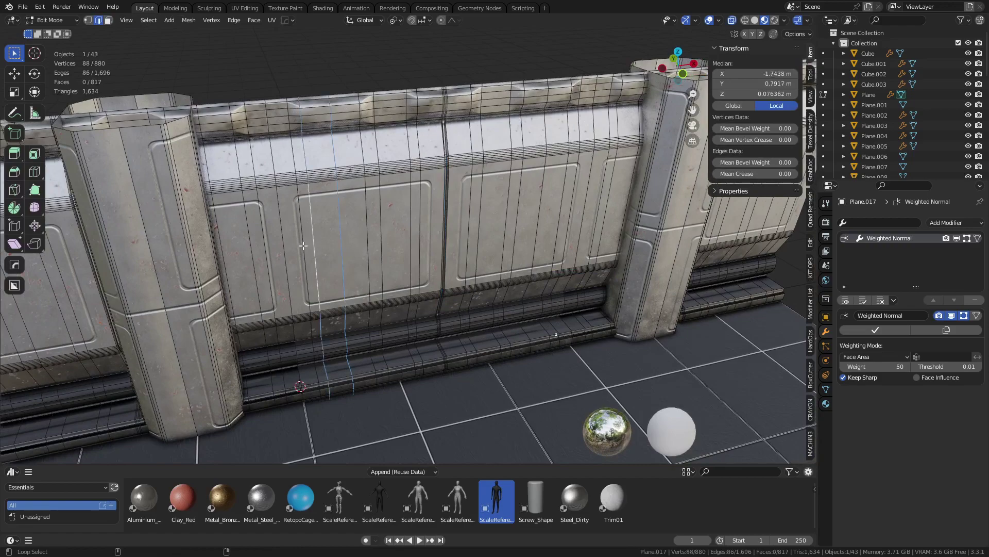
pyautogui.keyDown('alt'); pyautogui.keyDown('shift'); pyautogui.click(304, 244); pyautogui.keyUp('shift'); pyautogui.keyUp('alt')
pyautogui.keyDown('alt'); pyautogui.keyDown('shift'); pyautogui.click(361, 228); pyautogui.keyUp('shift'); pyautogui.keyUp('alt')
pyautogui.keyDown('alt'); pyautogui.keyDown('shift'); pyautogui.click(379, 225); pyautogui.keyUp('shift'); pyautogui.keyUp('alt')
pyautogui.keyDown('alt'); pyautogui.keyDown('shift'); pyautogui.click(411, 219); pyautogui.keyUp('shift'); pyautogui.keyUp('alt')
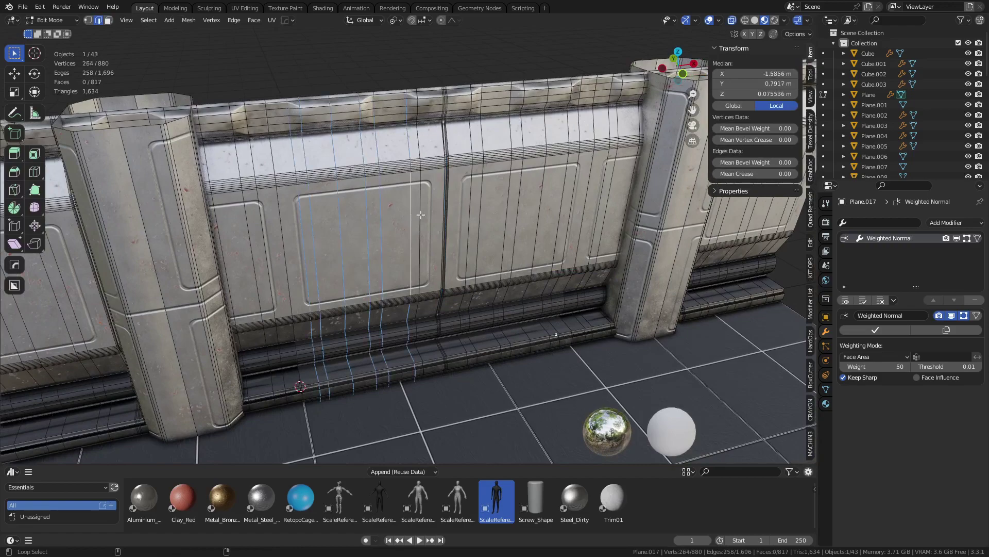
pyautogui.keyDown('alt'); pyautogui.keyDown('shift'); pyautogui.click(420, 221); pyautogui.keyUp('shift'); pyautogui.keyUp('alt')
pyautogui.moveTo(482, 291); pyautogui.dragTo(453, 246, button='middle')
pyautogui.scroll(6, 453, 246)
pyautogui.scroll(-5, 510, 335)
pyautogui.moveTo(509, 336); pyautogui.dragTo(489, 180, button='middle')
pyautogui.keyDown('shift'); pyautogui.moveTo(283, 343); pyautogui.dragTo(450, 308, button='middle'); pyautogui.keyUp('shift')
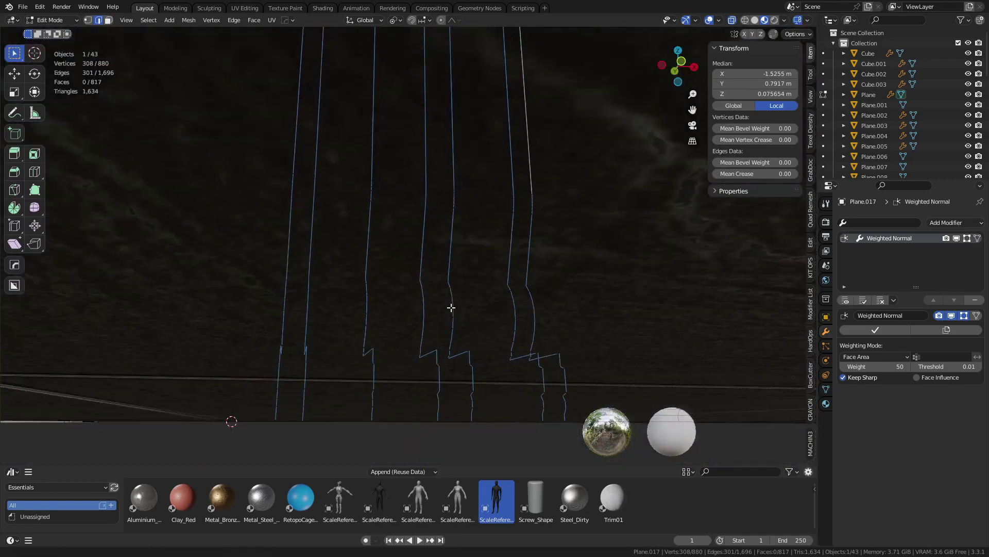
pyautogui.moveTo(416, 339); pyautogui.dragTo(399, 318, button='middle')
pyautogui.scroll(1, 400, 318)
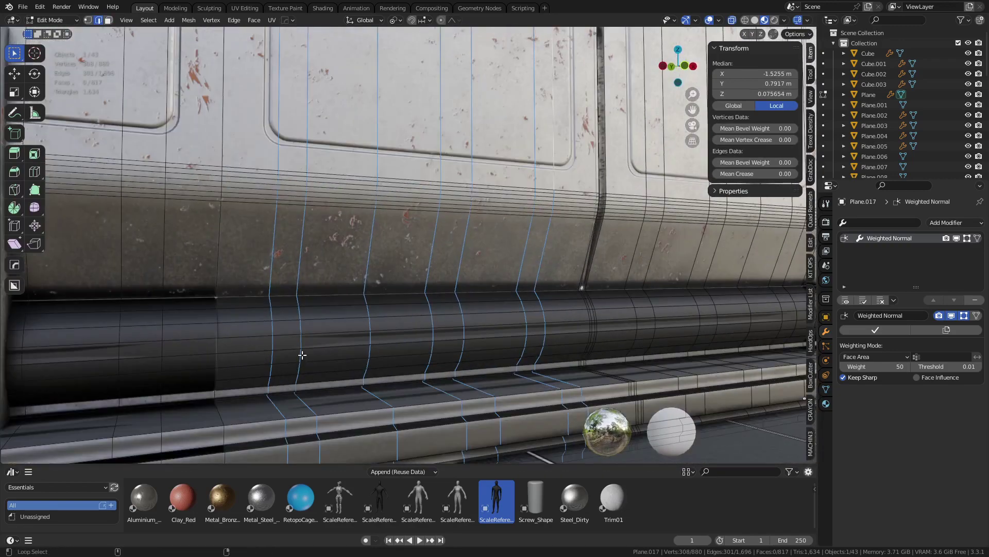
pyautogui.hotkey('ctrl', 'x')
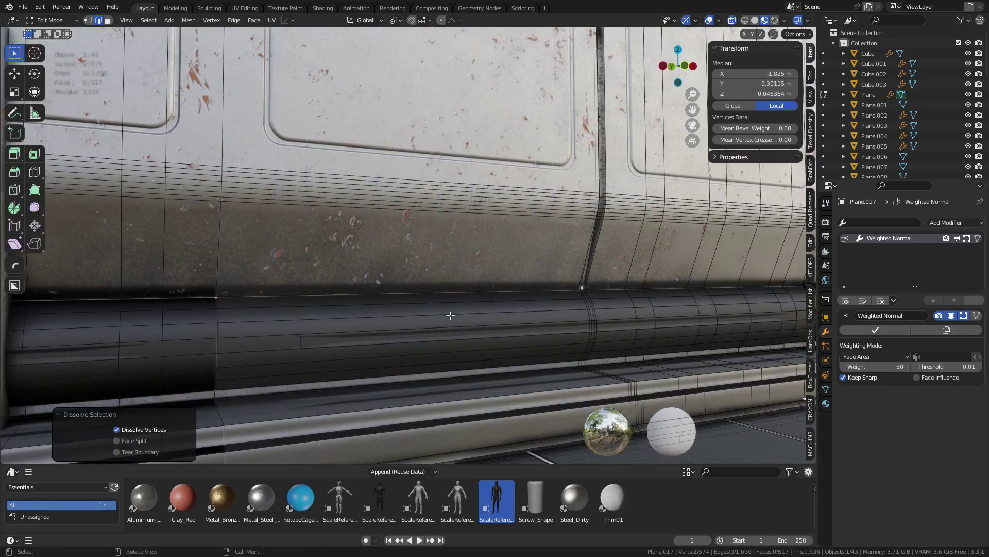
# Step: Undo the dissolve, deselect loop edges on the top rail's raised block, and try dissolving the remaining loops again
pyautogui.scroll(-3, 539, 302)
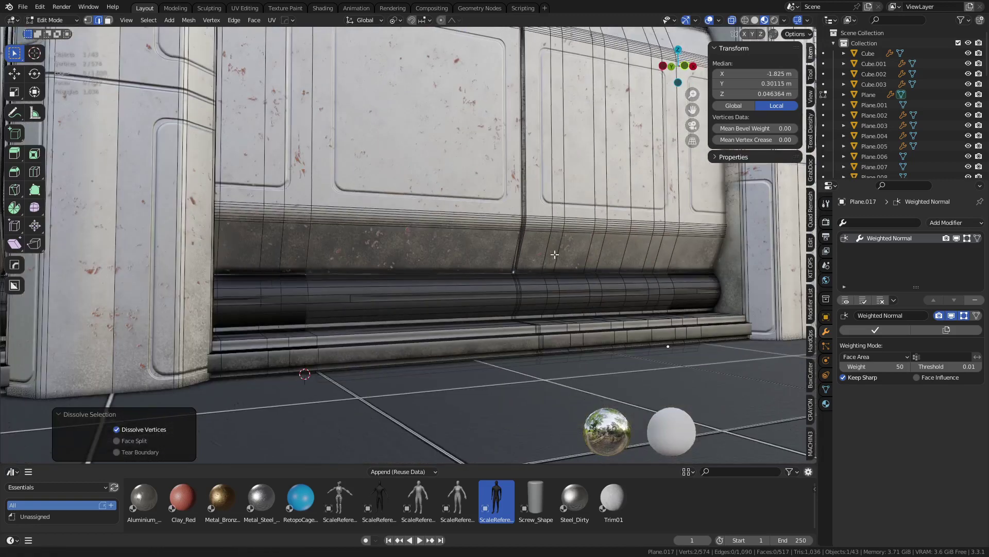
pyautogui.keyDown('shift'); pyautogui.moveTo(554, 254); pyautogui.dragTo(536, 425, button='middle'); pyautogui.keyUp('shift')
pyautogui.hotkey('ctrl', 'z')
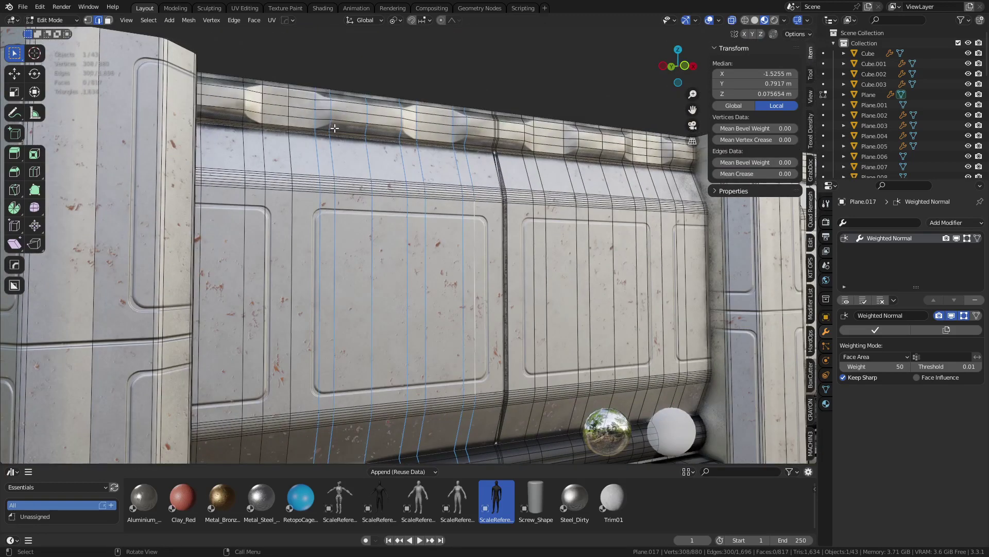
pyautogui.scroll(3, 396, 241)
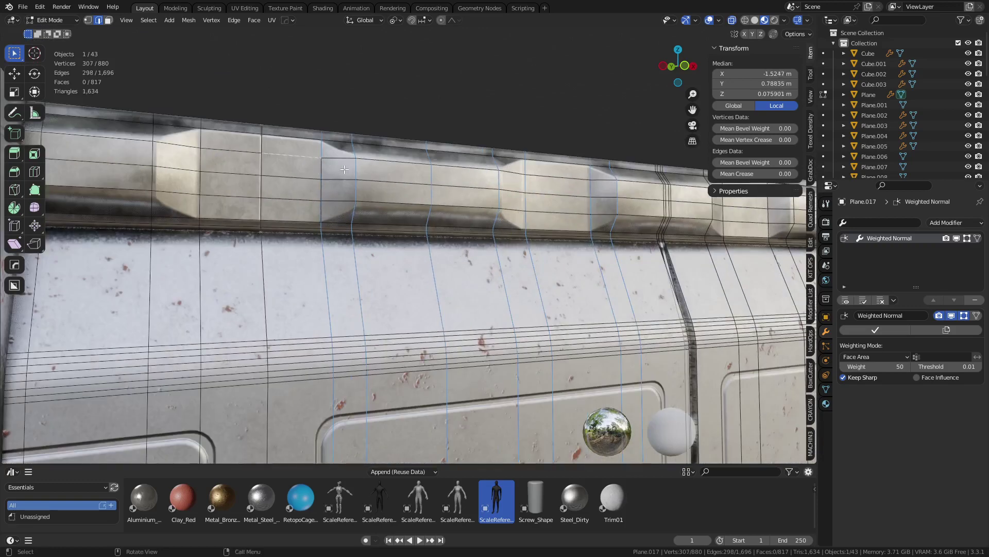
pyautogui.keyDown('shift'); pyautogui.click(331, 159); pyautogui.keyUp('shift')
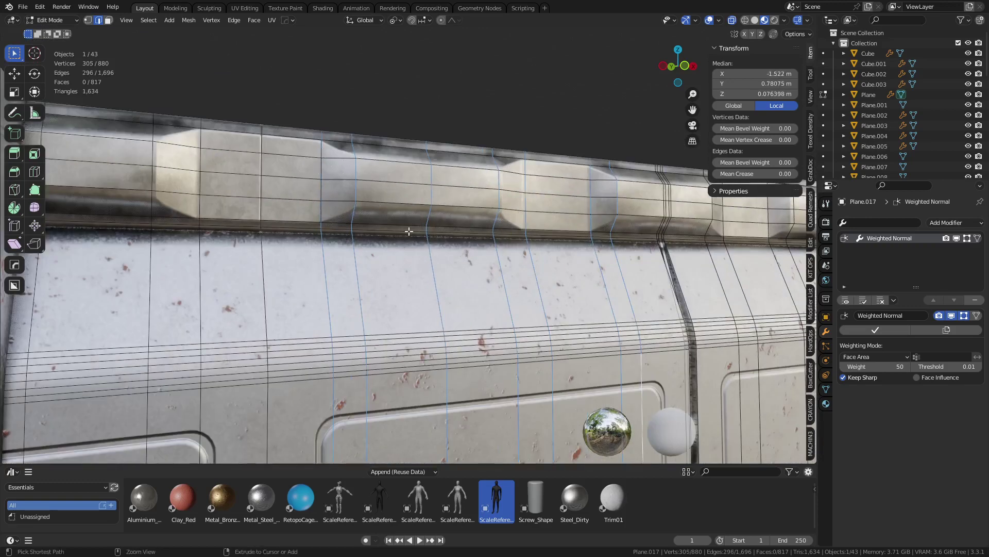
pyautogui.hotkey('ctrl', 'x')
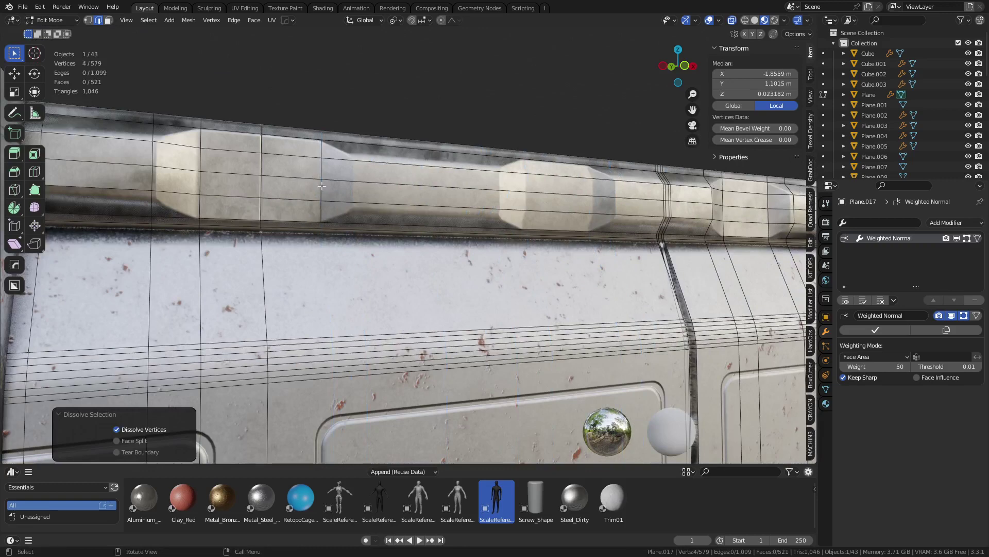
pyautogui.hotkey('ctrl', 'z')
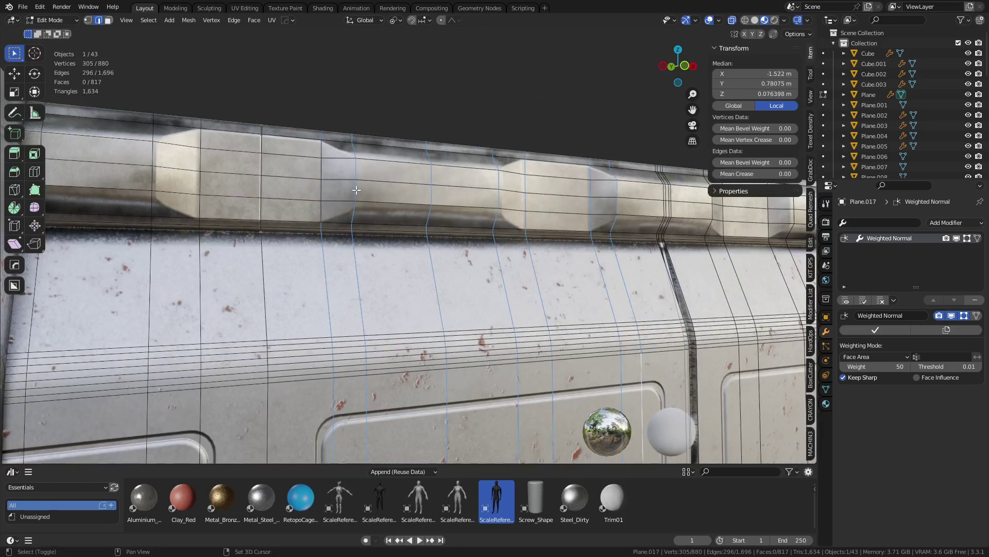
pyautogui.hotkey('ctrl', 'x')
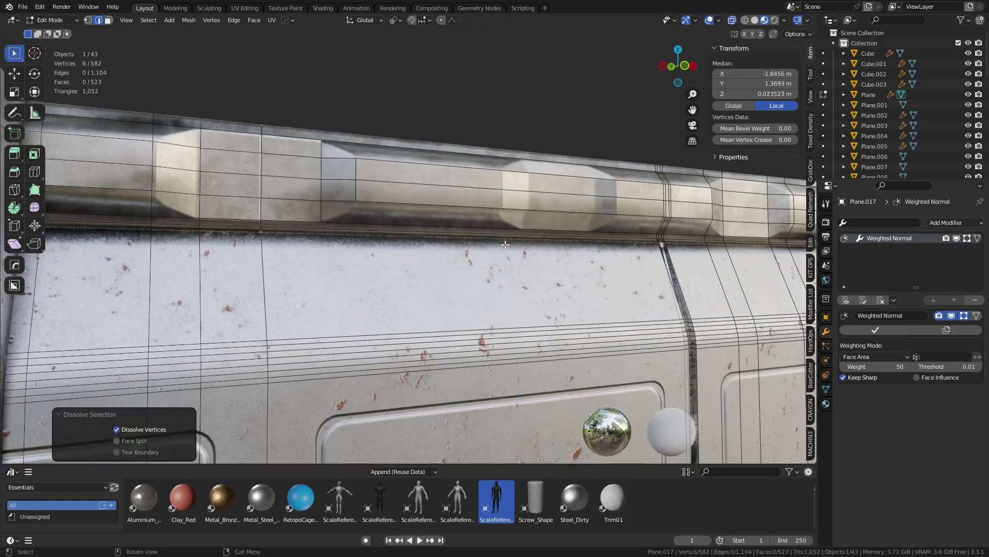
pyautogui.hotkey('ctrl', 'z')
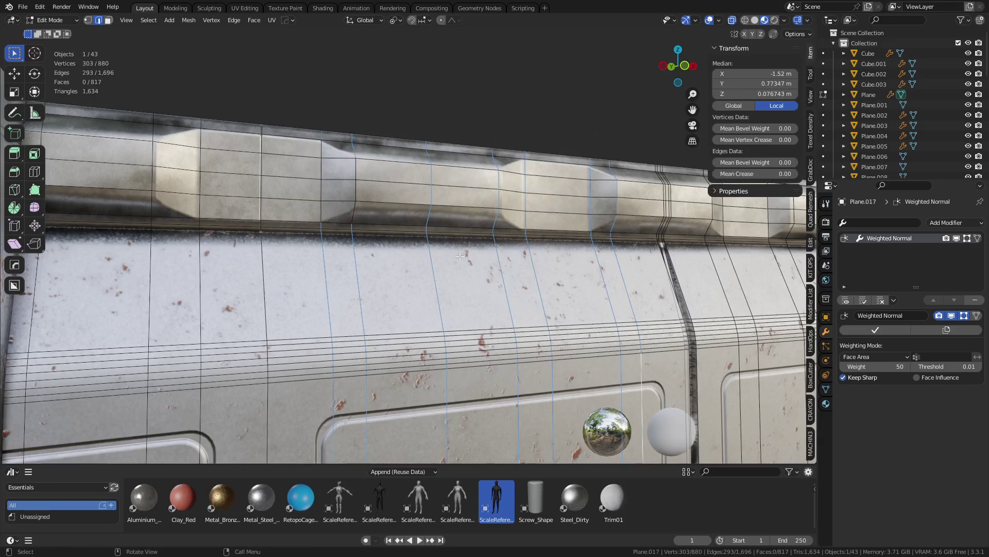
# Step: Try to slide a single vertex on the top rail, midway between two raised blocks, along its edges
pyautogui.hotkey('ctrl', 'Tab')
pyautogui.click(373, 260)
pyautogui.click(440, 137)
pyautogui.scroll(-3, 459, 141)
pyautogui.moveTo(506, 228); pyautogui.dragTo(475, 250, button='middle')
pyautogui.scroll(5, 422, 264)
pyautogui.press('Tab')
pyautogui.click(423, 205)
pyautogui.click(420, 210)
pyautogui.press('g')
pyautogui.press('g')
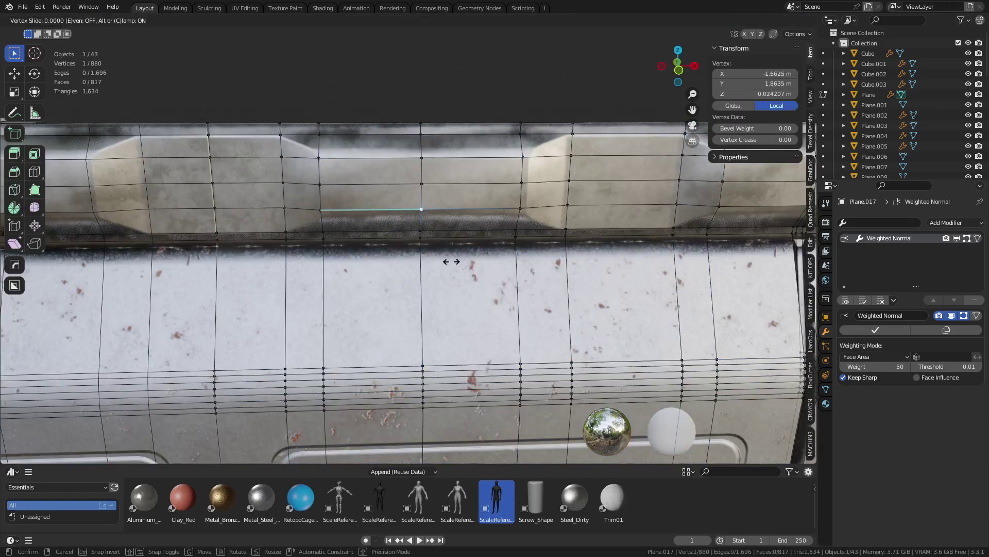
pyautogui.press('Escape')
# Step: Try to move a single horizontal edge at the upper bevel of the wall module
pyautogui.click(796, 34)
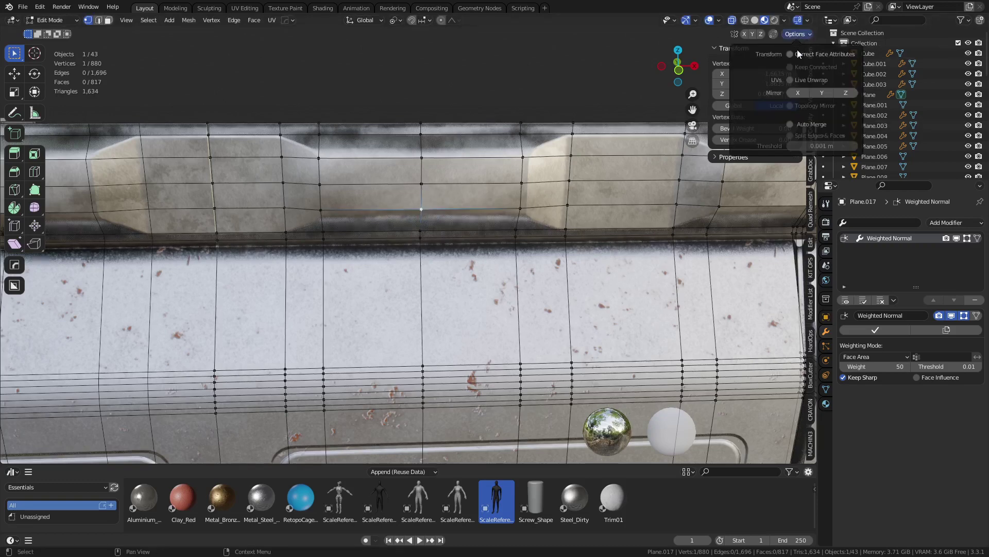
pyautogui.press('2')
pyautogui.click(455, 358)
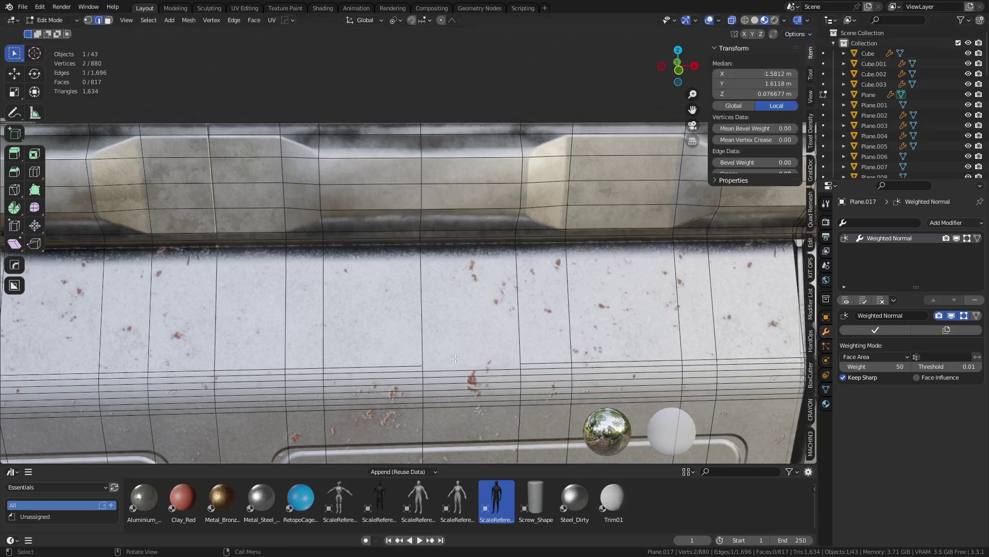
pyautogui.press('g')
pyautogui.rightClick(470, 318)
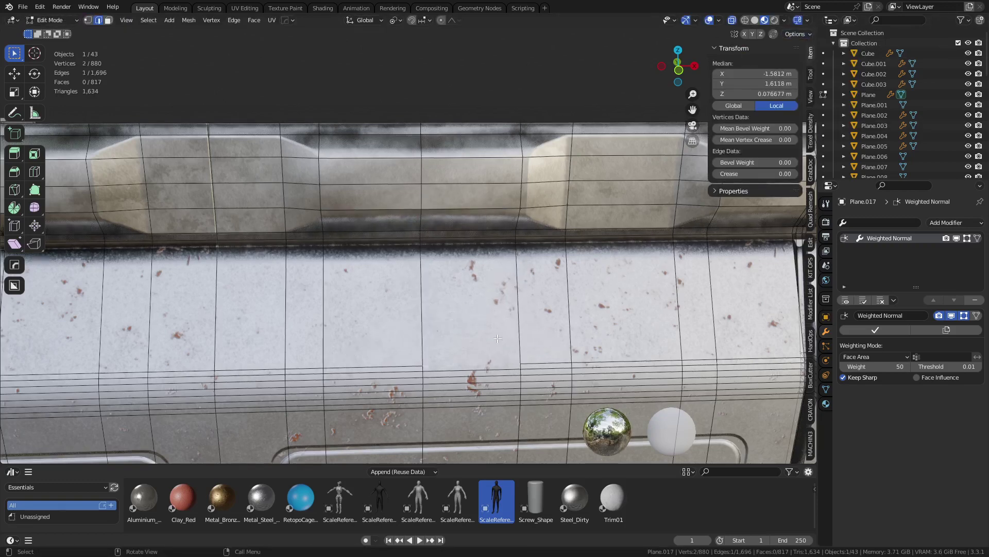
# Step: Start Surface Slide on the wall module's mesh
pyautogui.moveTo(470, 317); pyautogui.dragTo(485, 295, button='middle')
pyautogui.press('q')
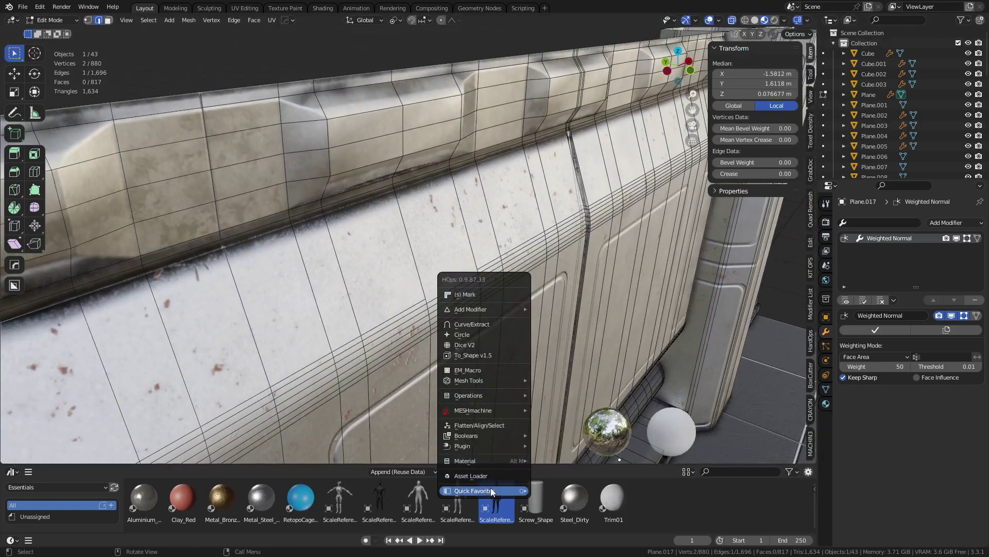
pyautogui.moveTo(492, 491)
pyautogui.click(574, 491)
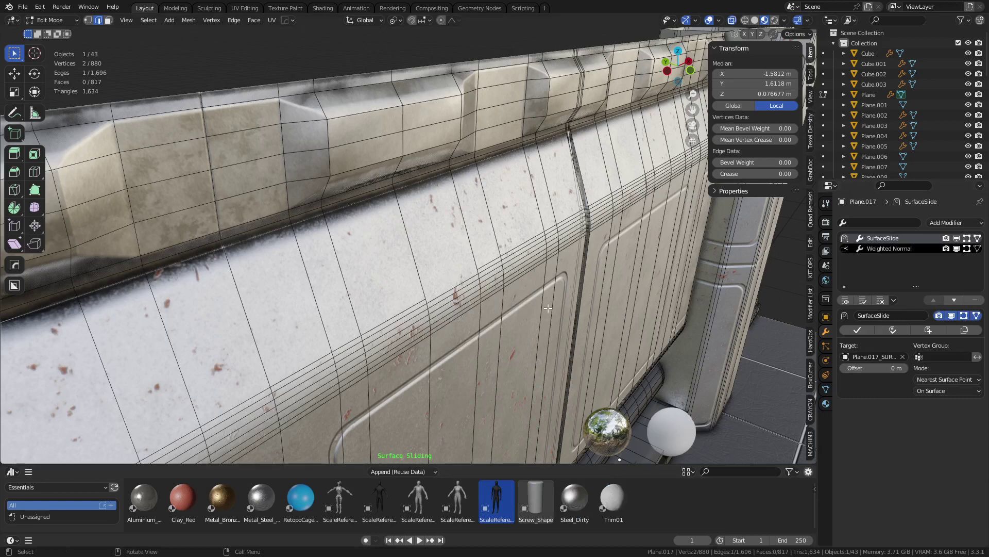
# Step: Try to move one vertex at the start of the upper bevel across the wall's surface
pyautogui.press('1')
pyautogui.click(430, 294)
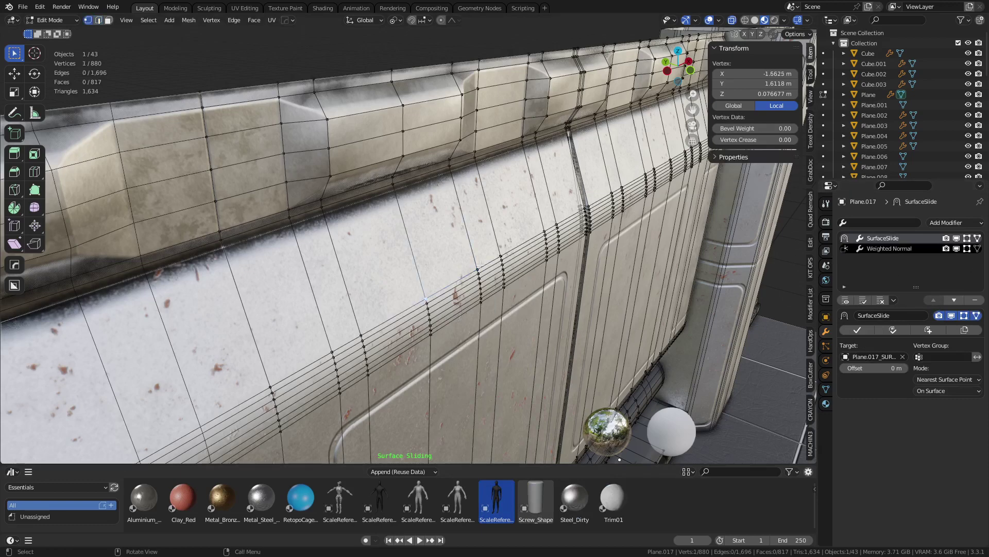
pyautogui.moveTo(480, 265); pyautogui.dragTo(429, 256, button='middle')
pyautogui.press('g')
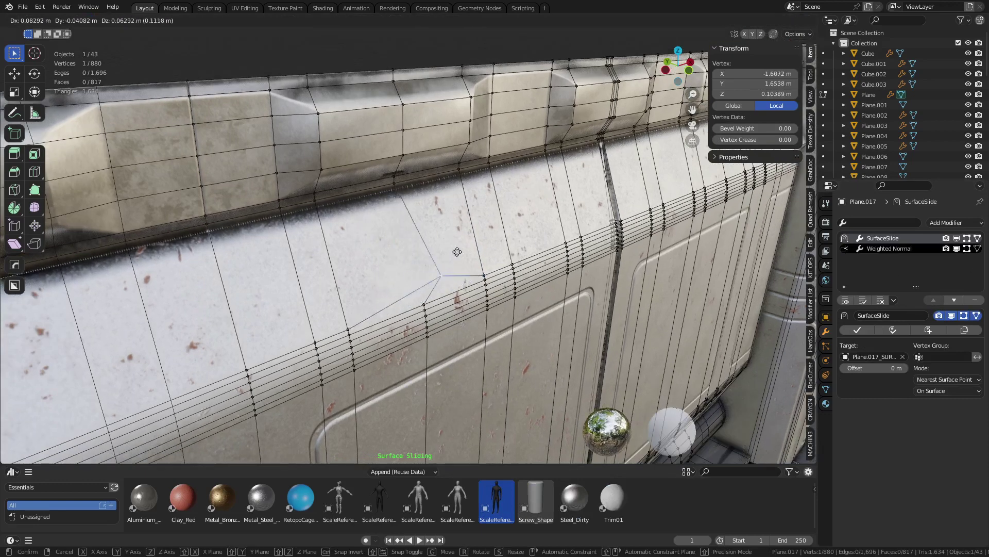
pyautogui.rightClick(412, 248)
pyautogui.click(796, 34)
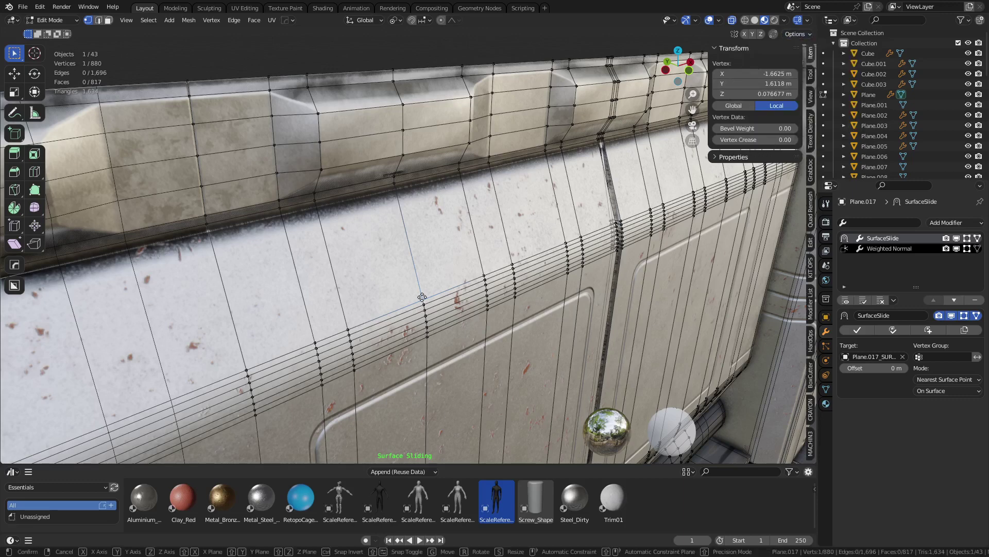
pyautogui.press('g')
pyautogui.click(525, 303)
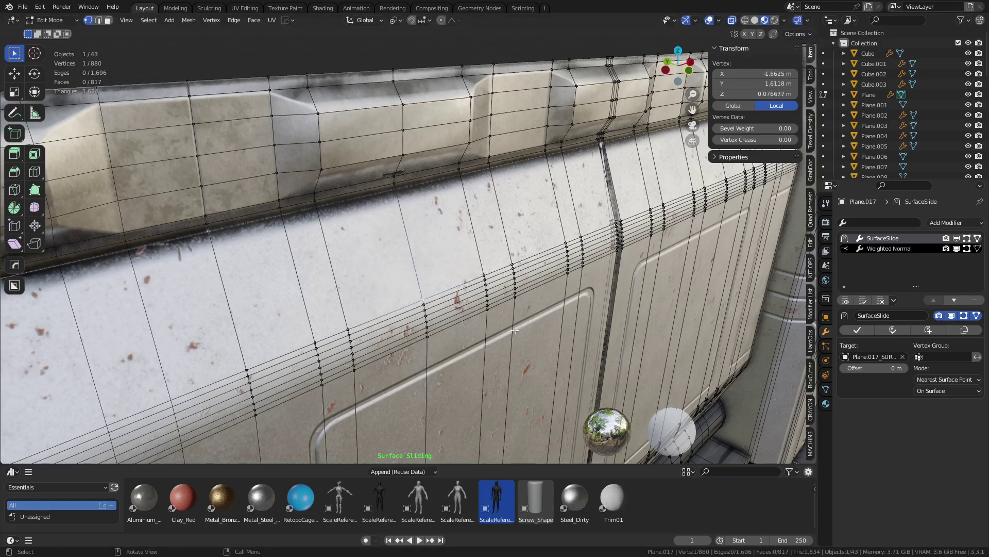
# Step: Try to move two vertical columns of bevel vertices sideways over the wall's surface, one column at a time
pyautogui.keyDown('ctrl'); pyautogui.click(434, 334); pyautogui.keyUp('ctrl')
pyautogui.press('g')
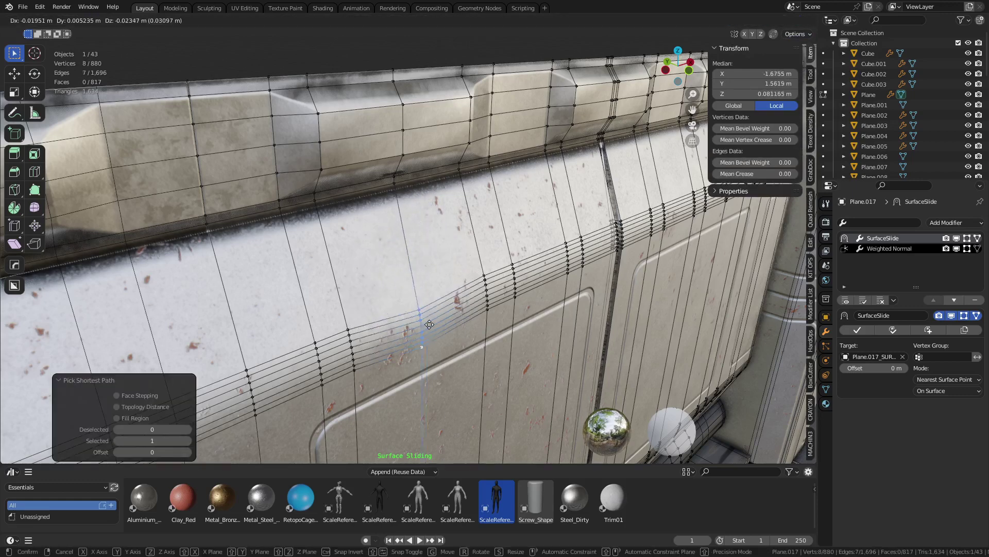
pyautogui.rightClick(492, 300)
pyautogui.click(493, 308)
pyautogui.keyDown('ctrl'); pyautogui.click(485, 275); pyautogui.keyUp('ctrl')
pyautogui.press('g')
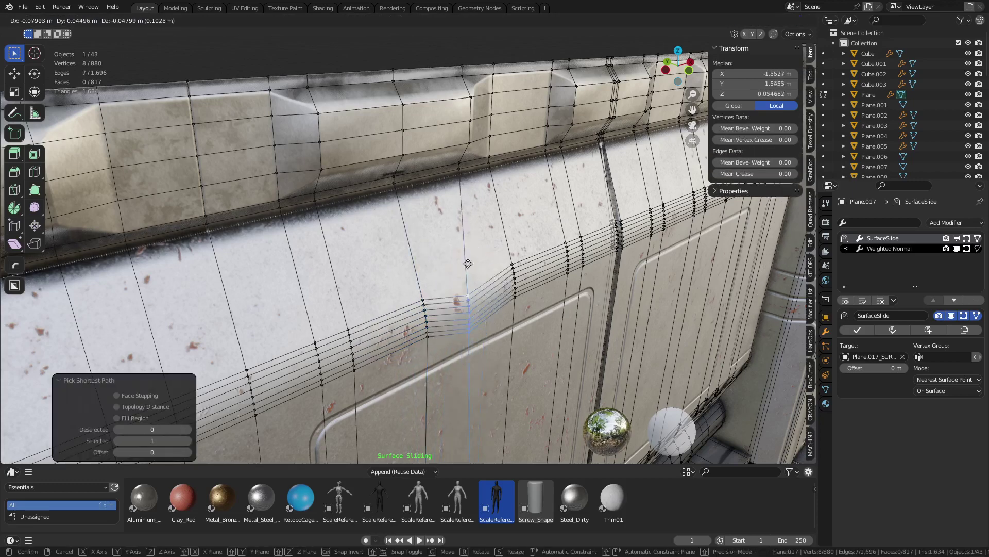
pyautogui.rightClick(470, 263)
# Step: Return to Object Mode, deselect the wall module and look over the walls and floor
pyautogui.press('Tab')
pyautogui.click(481, 242)
pyautogui.scroll(-8, 515, 262)
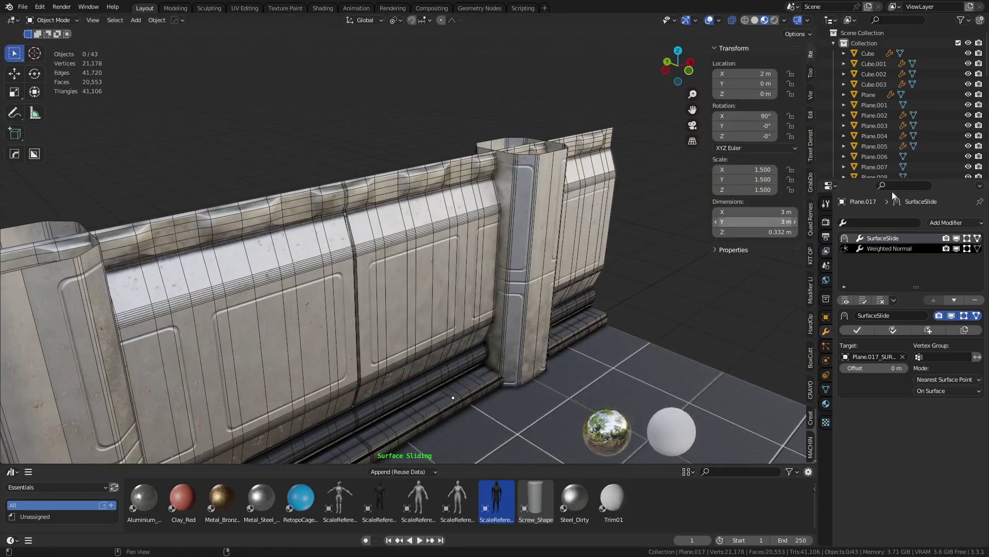
pyautogui.click(793, 35)
pyautogui.click(808, 36)
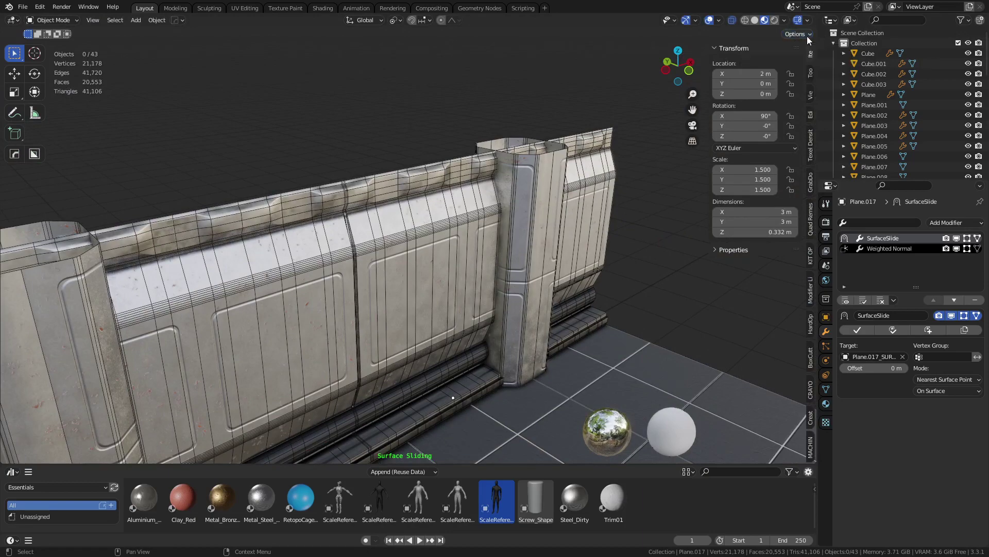
pyautogui.moveTo(476, 309); pyautogui.dragTo(407, 309, button='middle')
pyautogui.hotkey('ctrl', 'Tab')
pyautogui.click(331, 325)
pyautogui.moveTo(413, 184); pyautogui.dragTo(561, 273, button='middle')
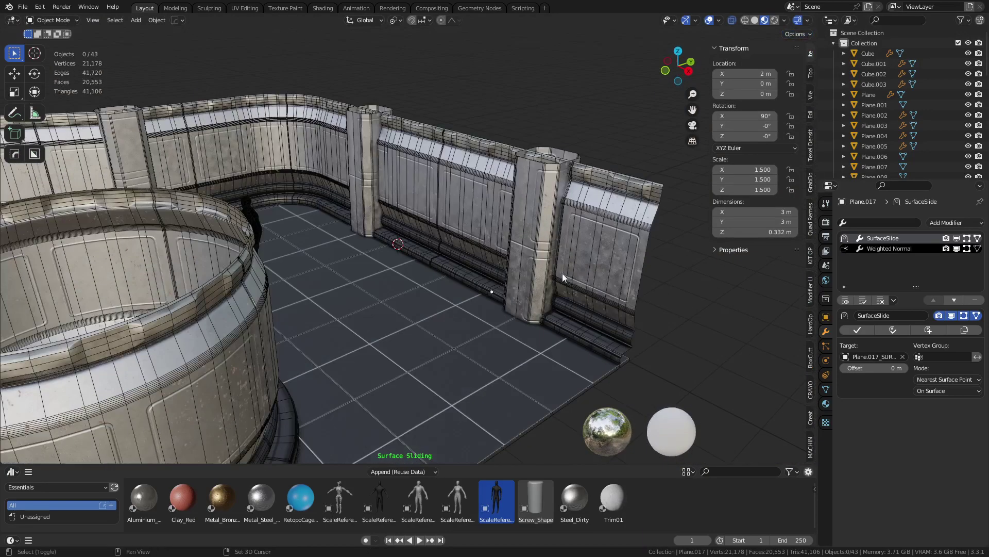
pyautogui.rightClick(626, 272)
pyautogui.press('q')
pyautogui.moveTo(552, 132)
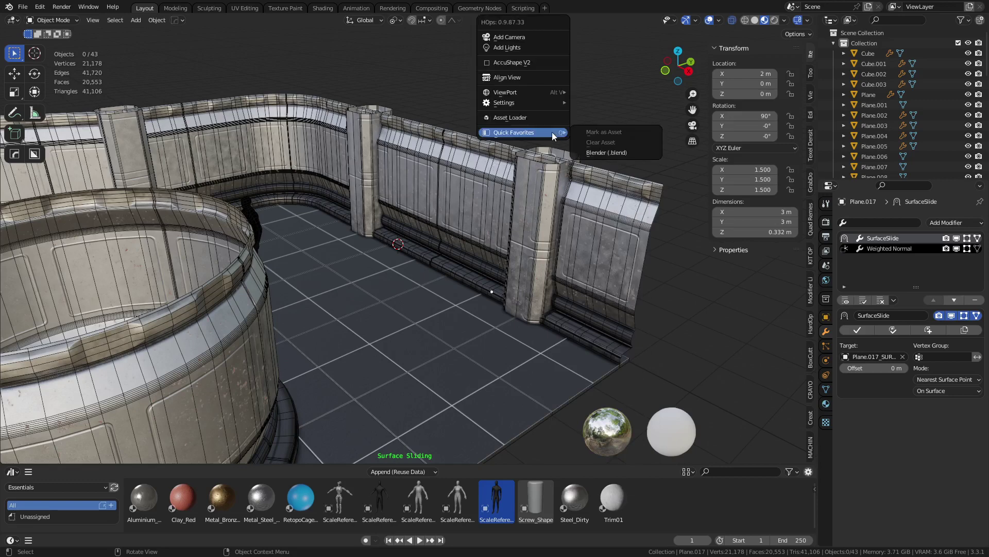
pyautogui.click(620, 149)
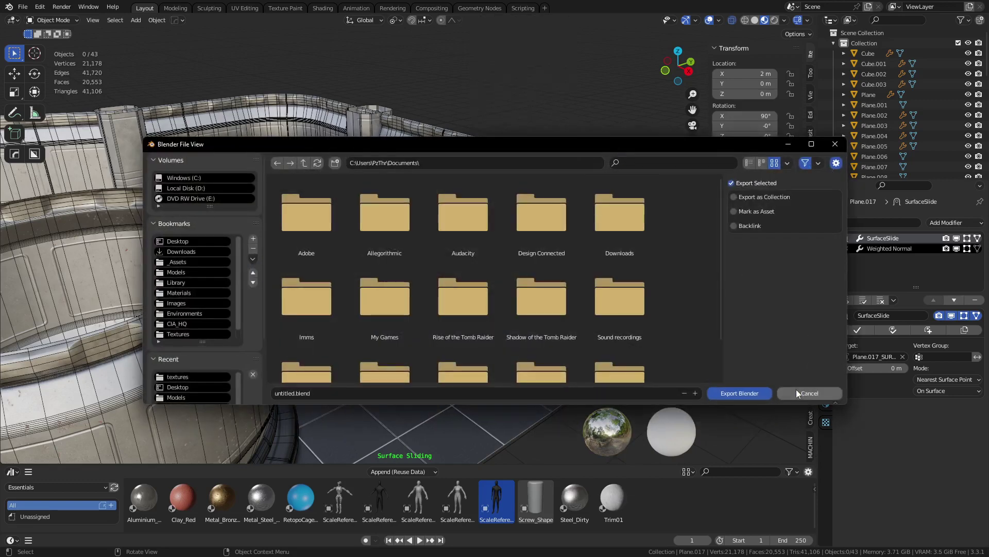
pyautogui.click(797, 389)
pyautogui.press('q')
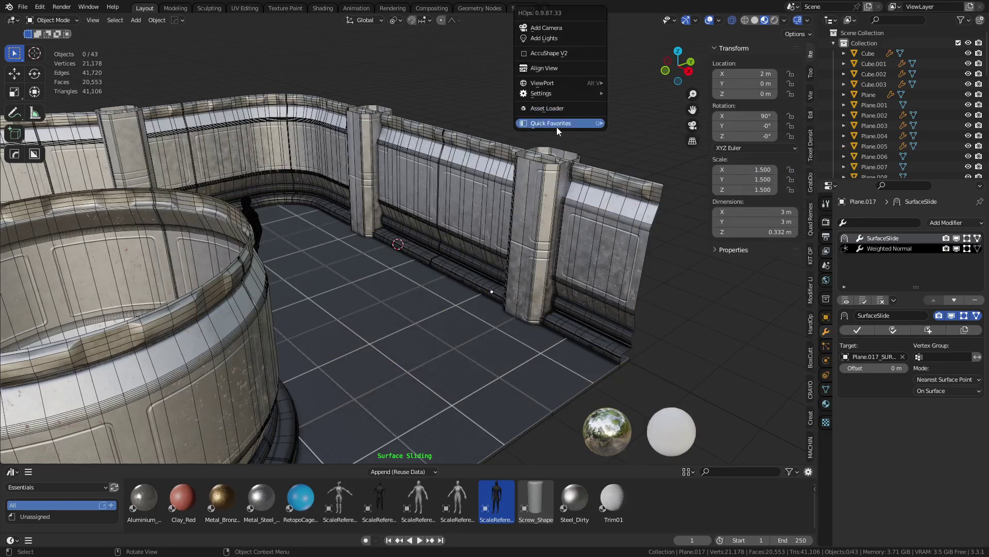
pyautogui.moveTo(557, 127)
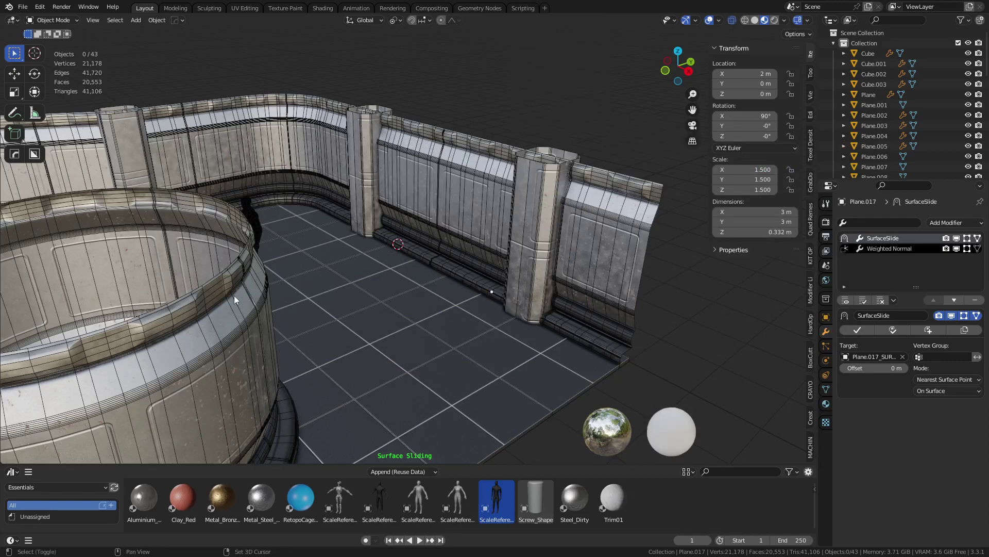
pyautogui.scroll(-3, 388, 285)
pyautogui.keyDown('shift'); pyautogui.moveTo(234, 295); pyautogui.dragTo(458, 296, button='middle'); pyautogui.keyUp('shift')
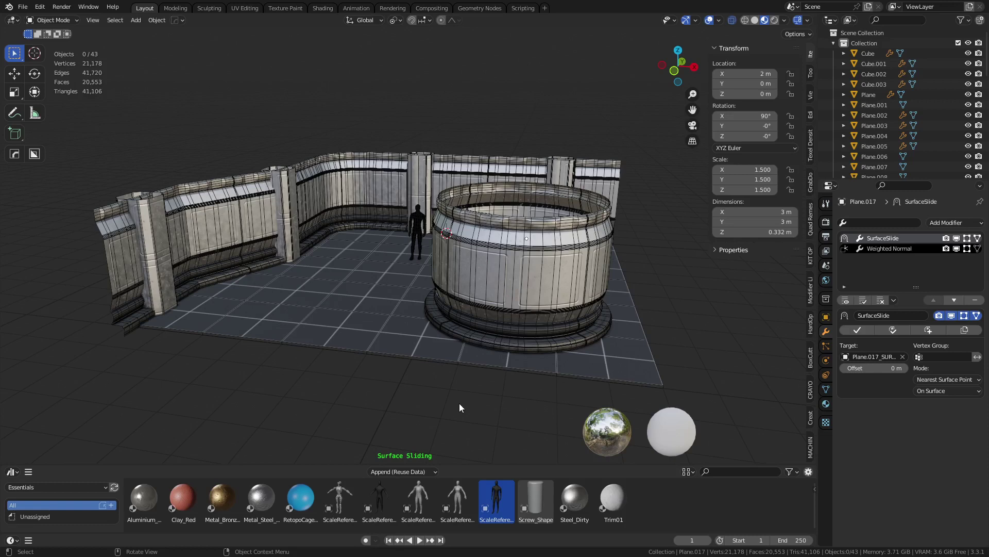
# Step: Try to finish Surface Slide on the straight wall module behind the round module
pyautogui.moveTo(542, 324); pyautogui.dragTo(549, 327, button='middle')
pyautogui.hotkey('ctrl', 'Tab')
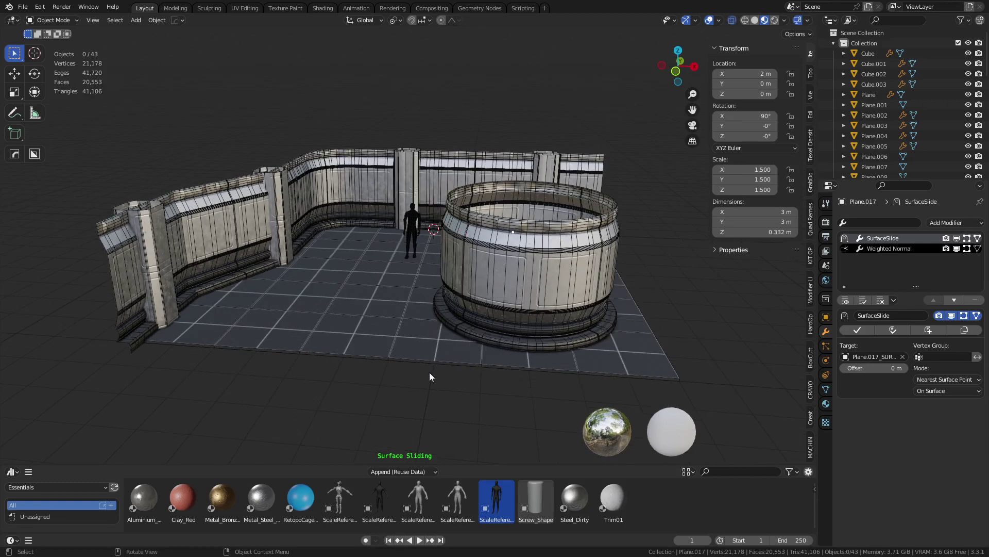
pyautogui.press('q')
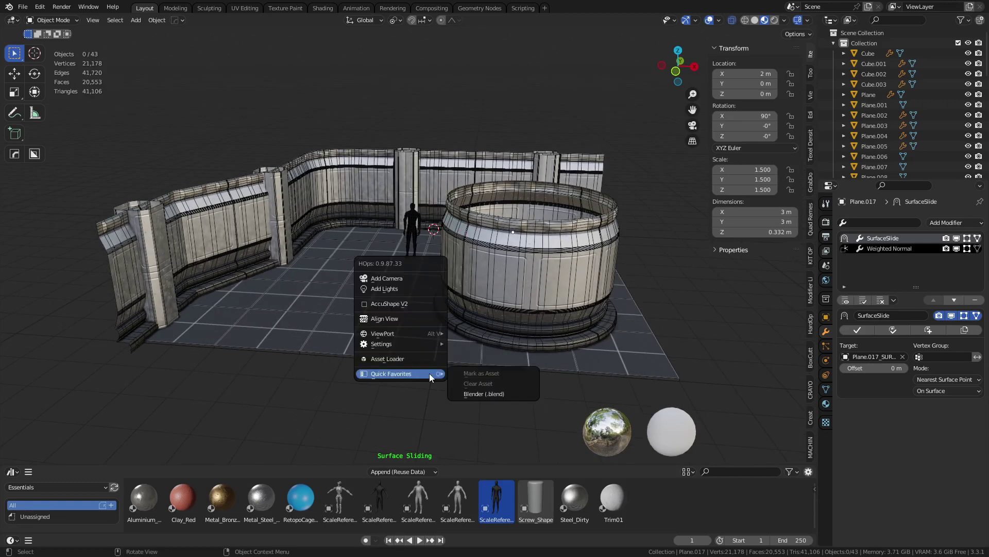
pyautogui.click(485, 282)
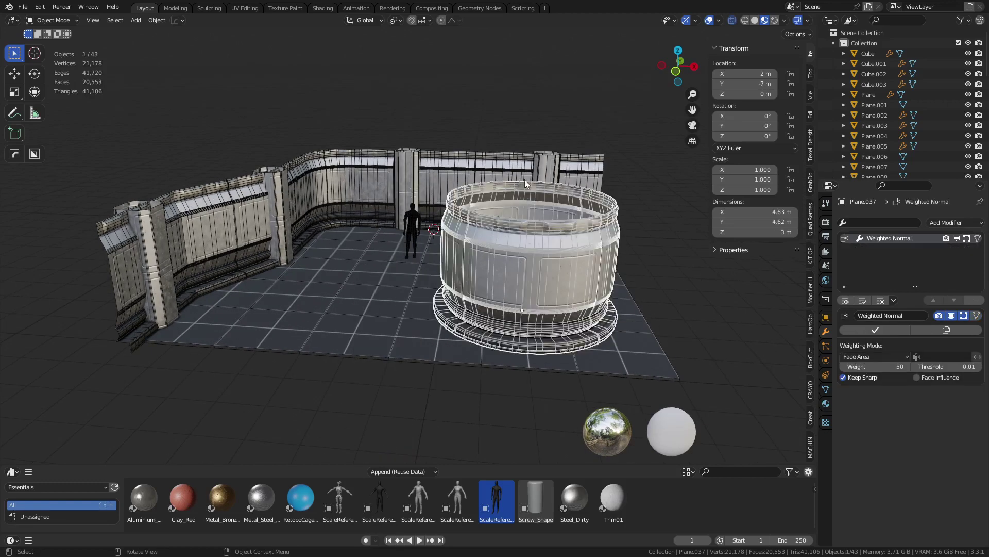
pyautogui.click(511, 170)
pyautogui.hotkey('ctrl', 'Tab')
pyautogui.click(469, 282)
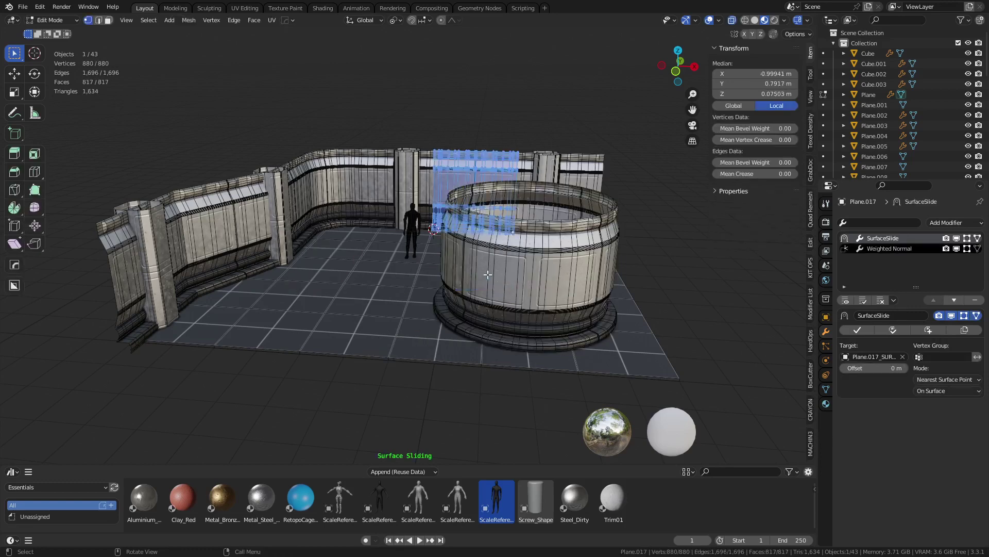
pyautogui.press('q')
pyautogui.moveTo(503, 277)
pyautogui.click(547, 288)
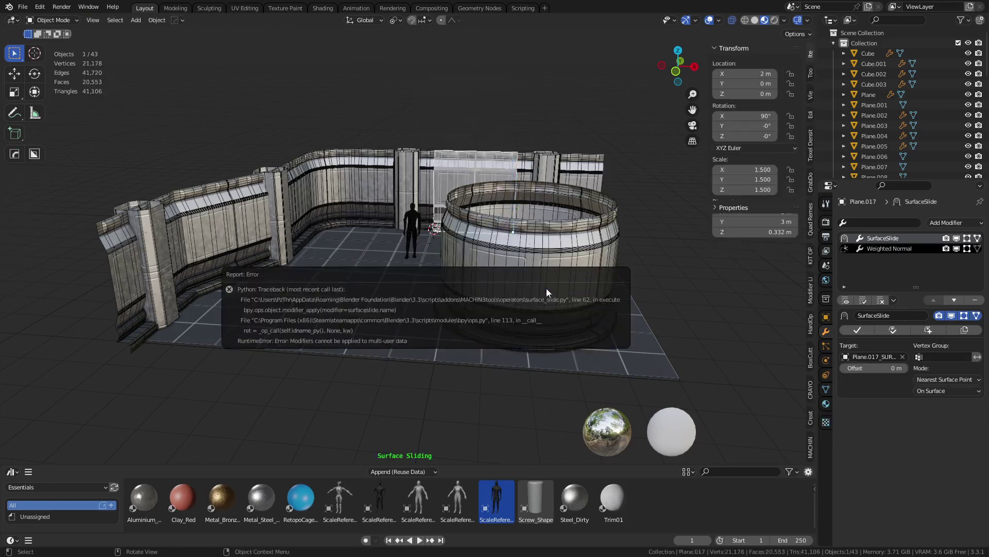
# Step: Save the scene as KitPieces_01.blend in the models folder inside kit2 on the Desktop
pyautogui.hotkey('ctrl', 's')
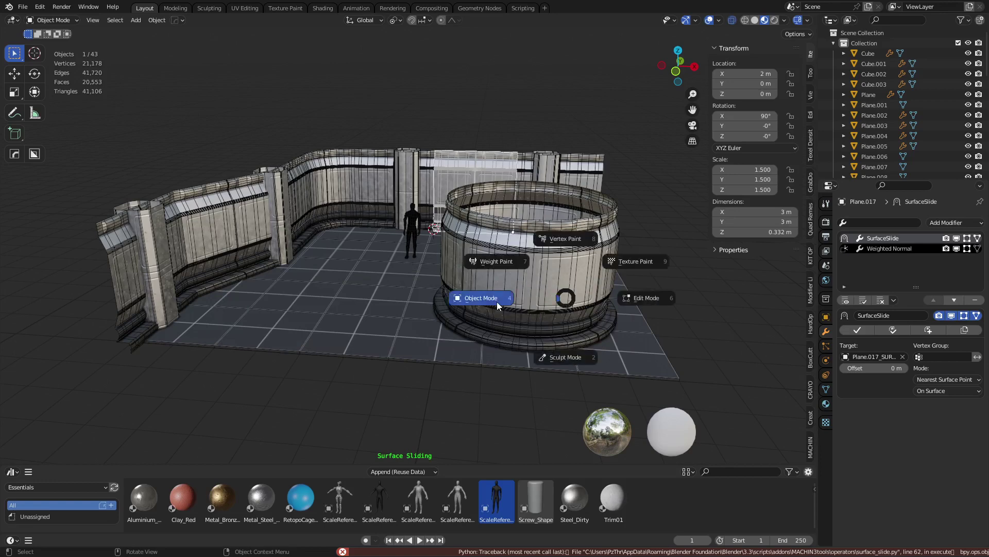
pyautogui.click(482, 364)
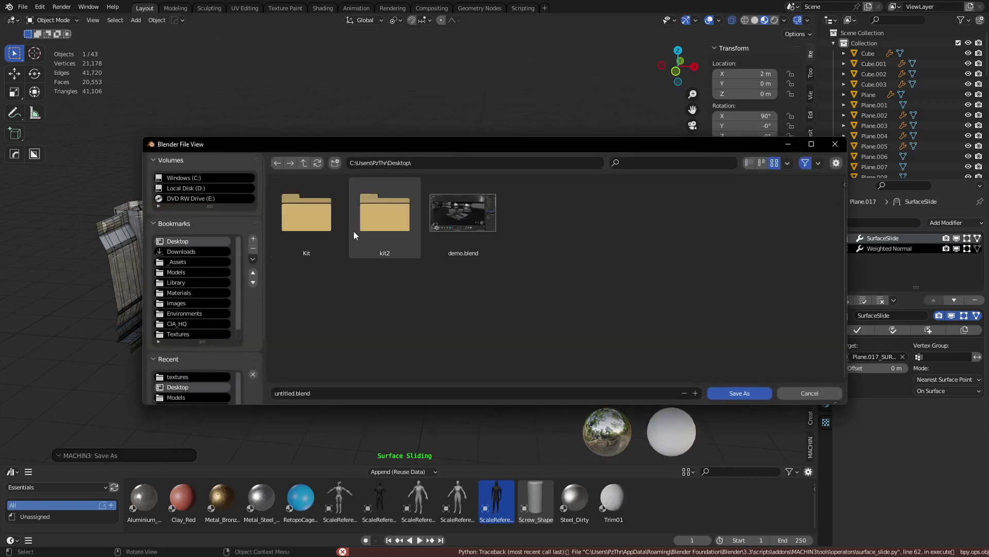
pyautogui.doubleClick(380, 231)
pyautogui.doubleClick(380, 222)
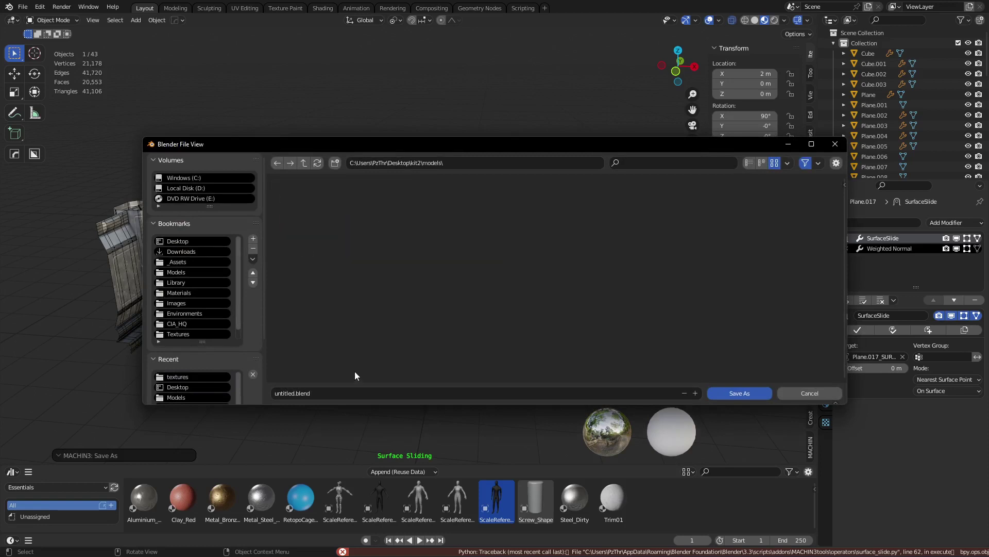
pyautogui.click(343, 394)
pyautogui.press('BackSpace')
pyautogui.write('Wall')
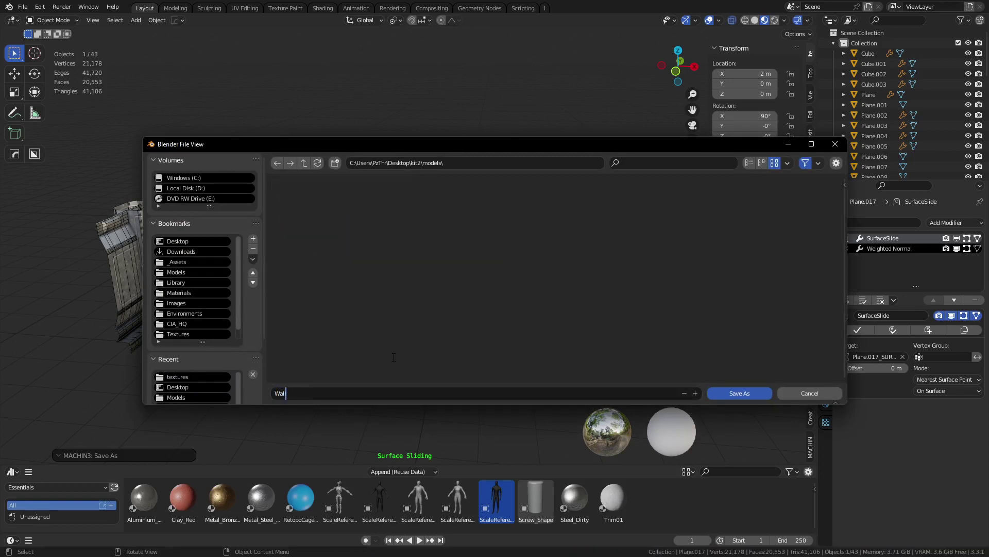
pyautogui.write('_Trims')
pyautogui.hotkey('ctrl', 'a')
pyautogui.press('BackSpace')
pyautogui.write('KitPieces_01.blend')
pyautogui.press('Return')
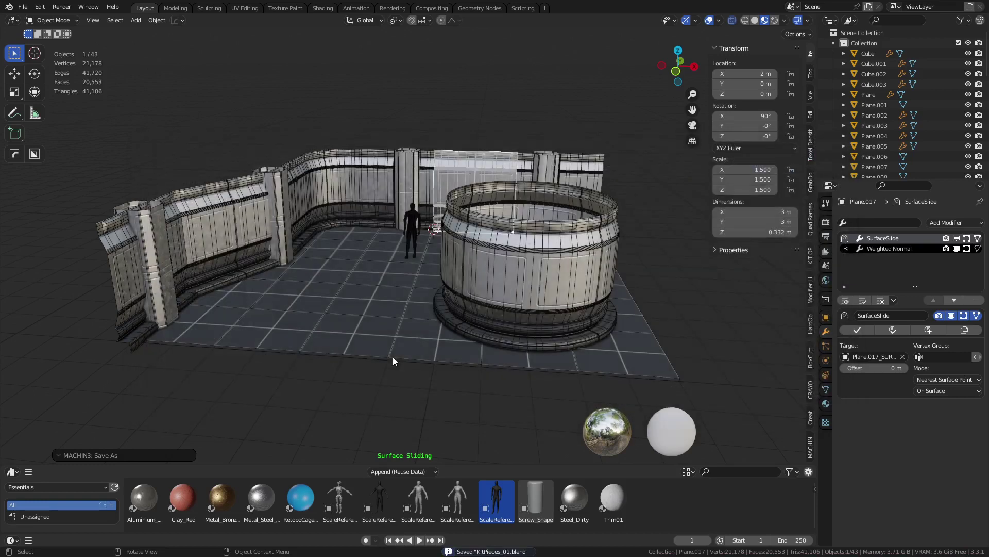
# Step: Try once more to finish Surface Slide on the straight wall module, and remove its SurfaceSlide modifier
pyautogui.click(462, 365)
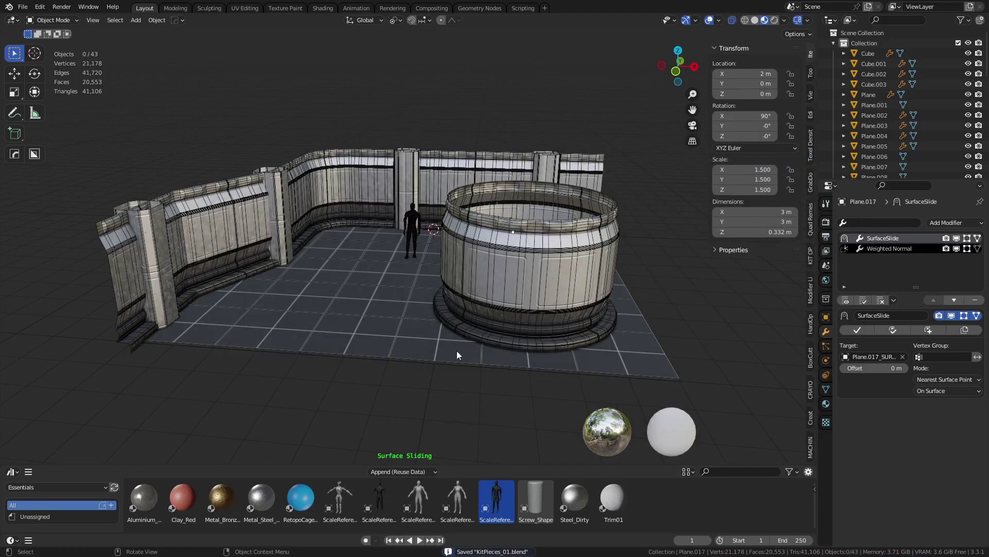
pyautogui.click(455, 178)
pyautogui.press('f')
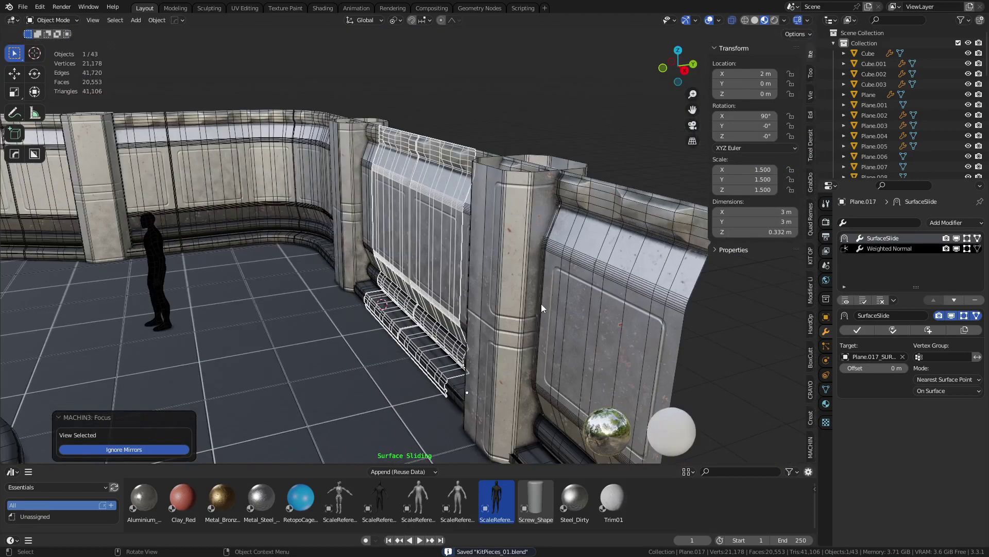
pyautogui.moveTo(442, 328); pyautogui.dragTo(469, 330, button='middle')
pyautogui.scroll(1, 461, 355)
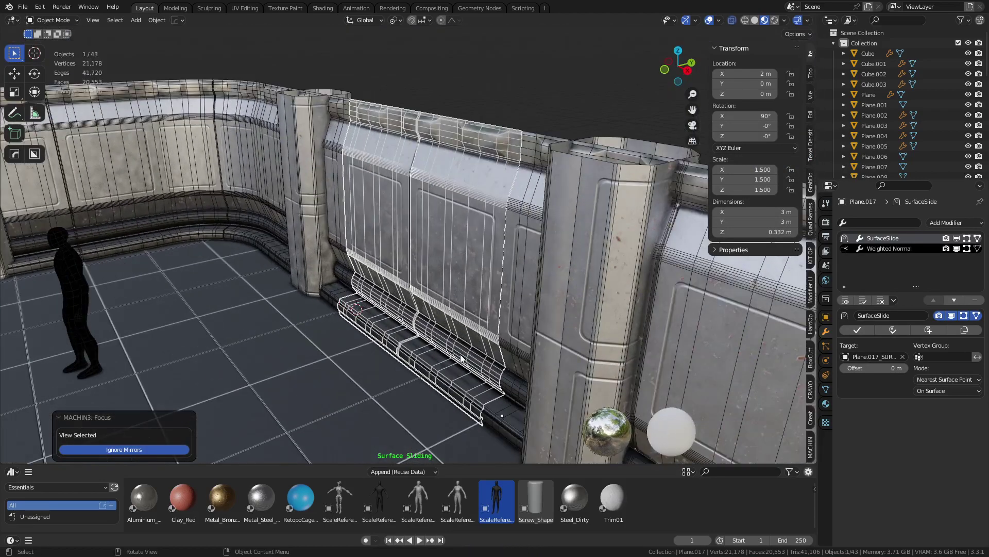
pyautogui.rightClick(461, 357)
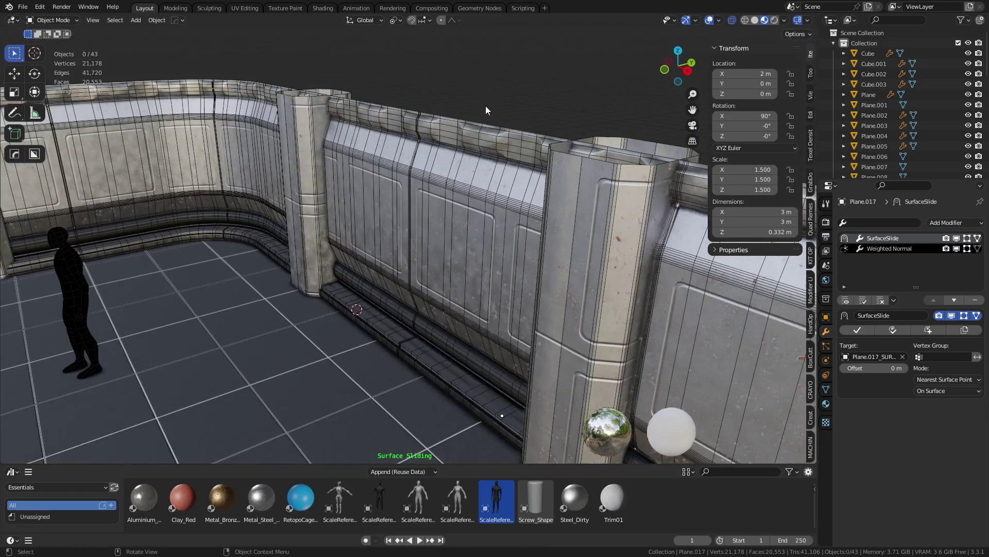
pyautogui.press('Tab')
pyautogui.rightClick(502, 248)
pyautogui.moveTo(502, 247)
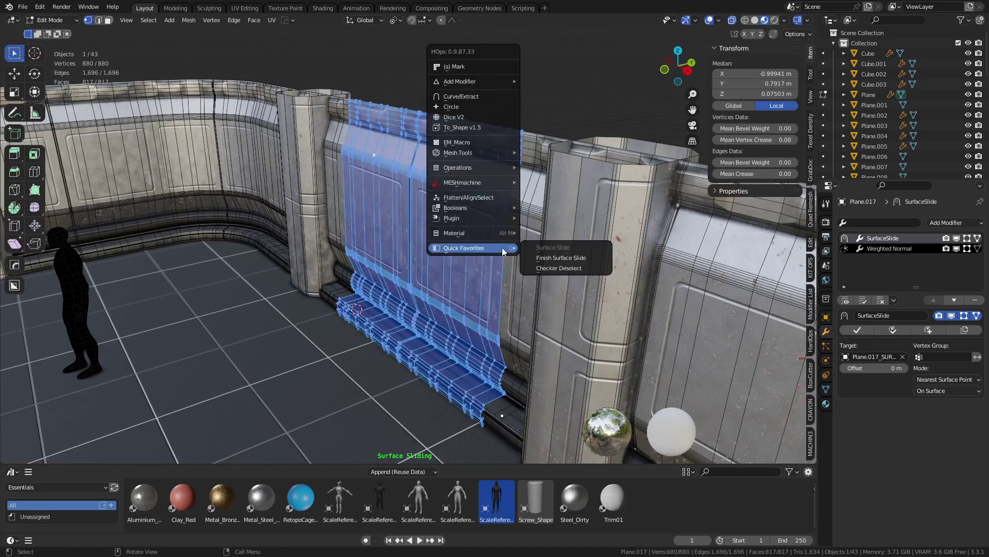
pyautogui.click(543, 255)
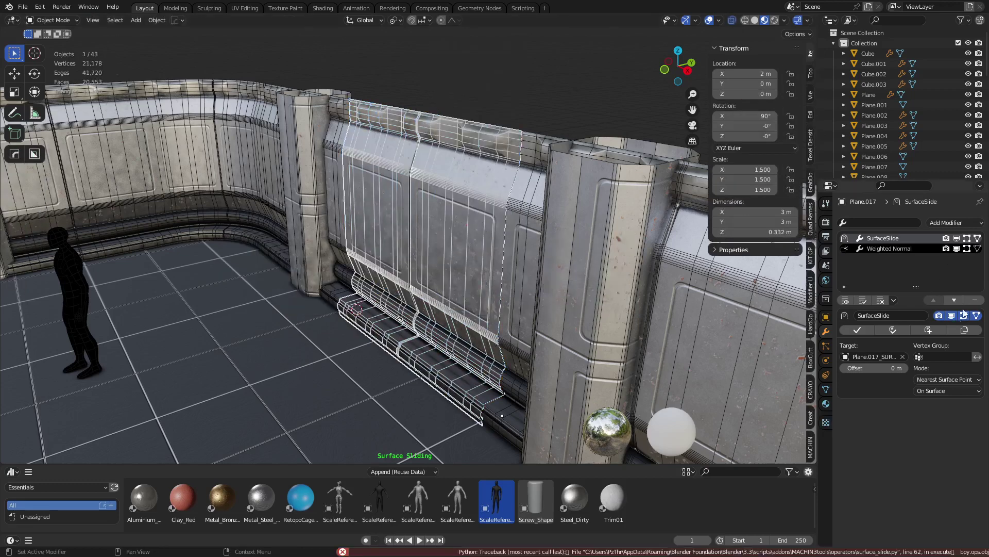
pyautogui.click(975, 300)
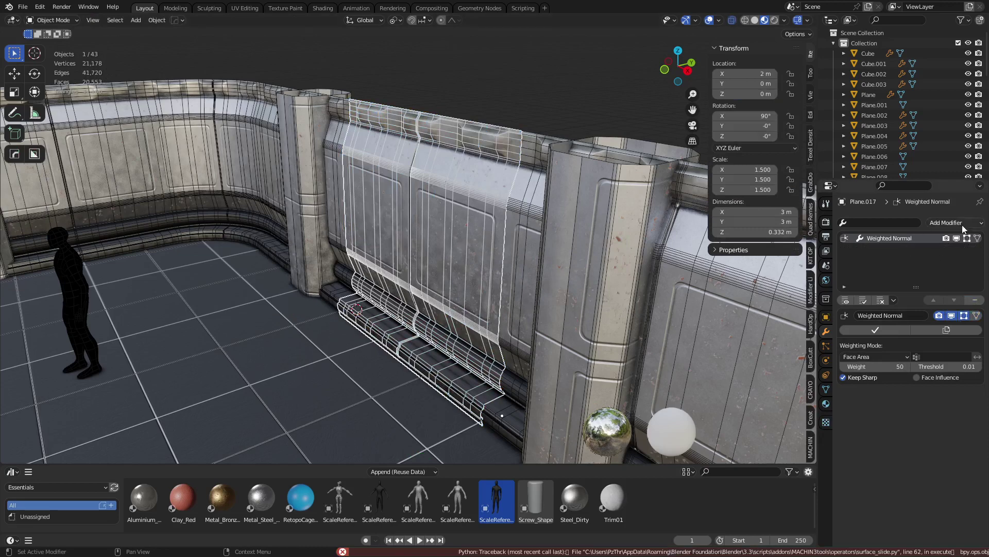
# Step: Try a fresh start and finish of Surface Slide on the same wall mesh, and delete the new SurfaceSlide modifier
pyautogui.press('Tab')
pyautogui.press('q')
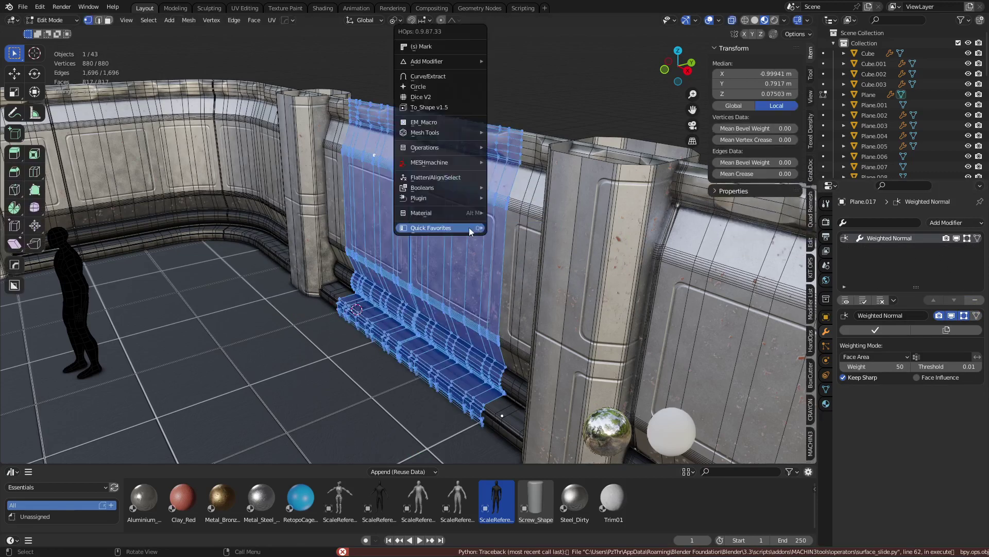
pyautogui.moveTo(469, 227)
pyautogui.click(530, 230)
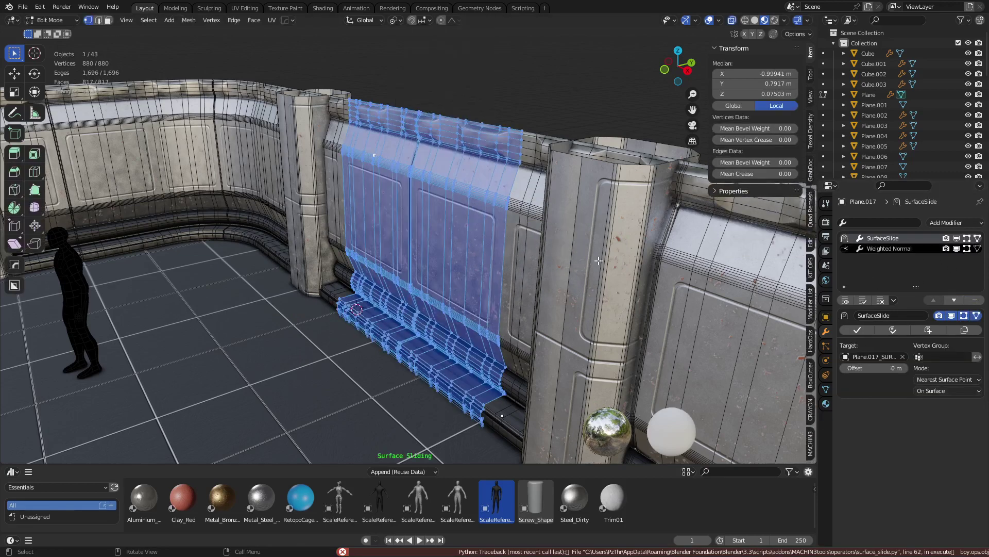
pyautogui.press('q')
pyautogui.moveTo(598, 261)
pyautogui.click(654, 271)
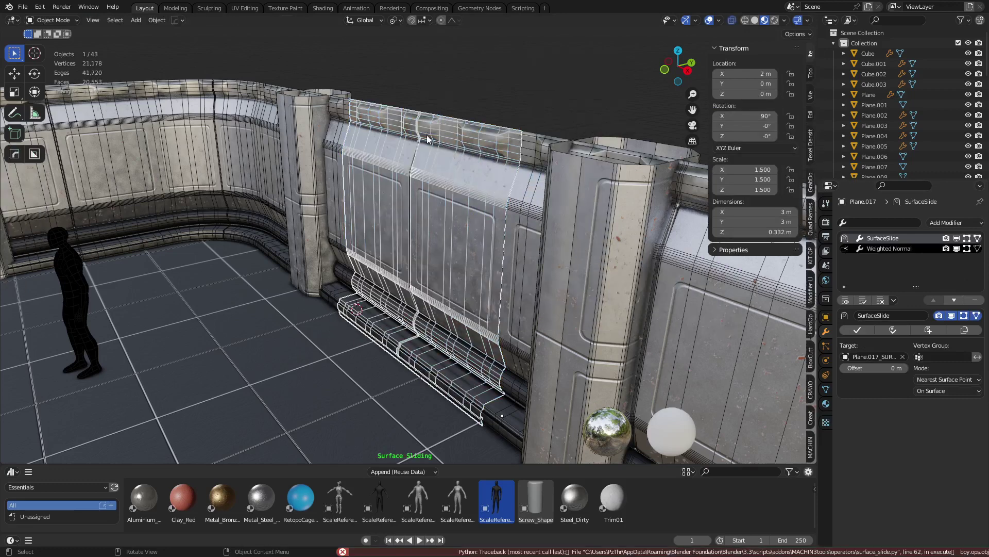
pyautogui.click(975, 300)
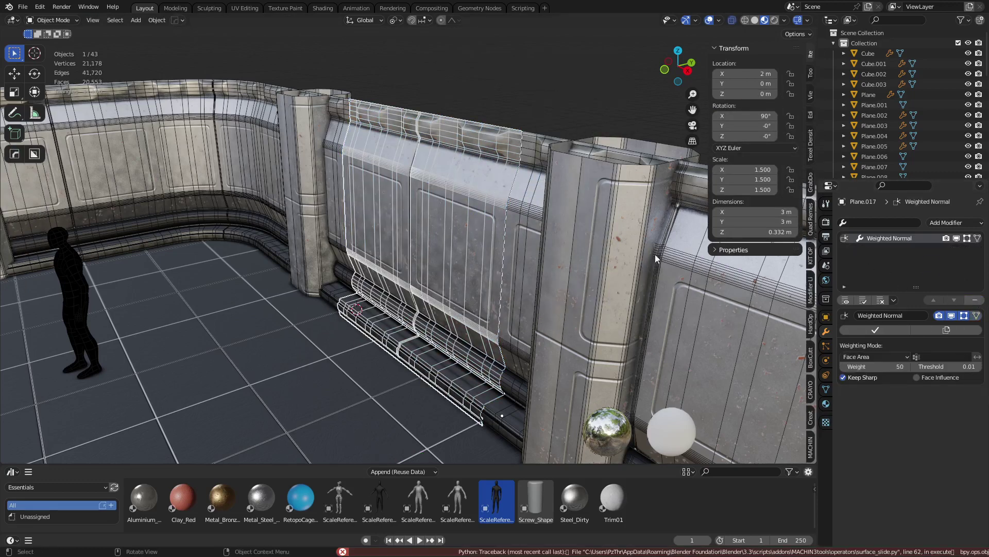
# Step: Deselect the wall module and save the scene over KitPieces_01.blend in the models folder
pyautogui.click(531, 66)
pyautogui.moveTo(508, 281); pyautogui.dragTo(509, 419, button='middle')
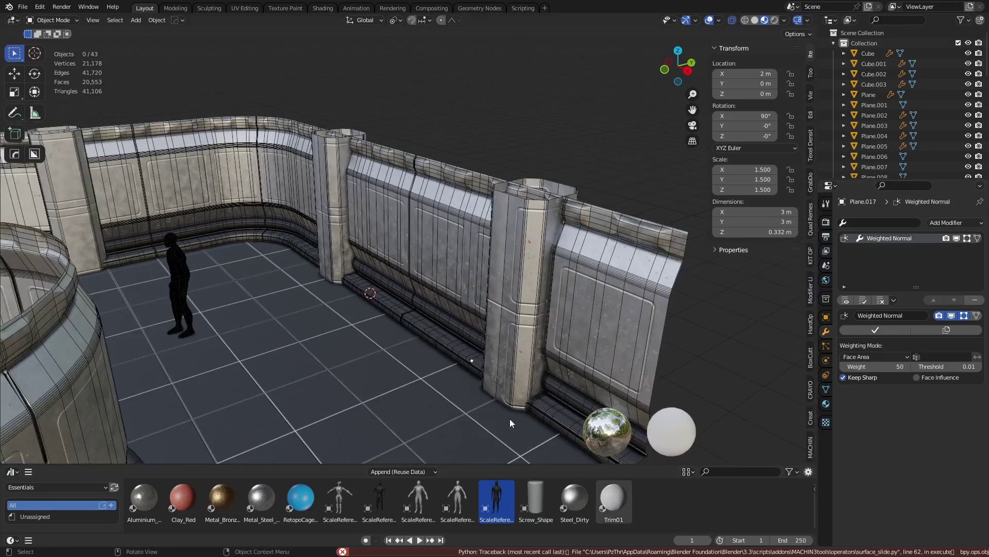
pyautogui.moveTo(571, 361); pyautogui.dragTo(531, 279, button='middle')
pyautogui.hotkey('ctrl', 's')
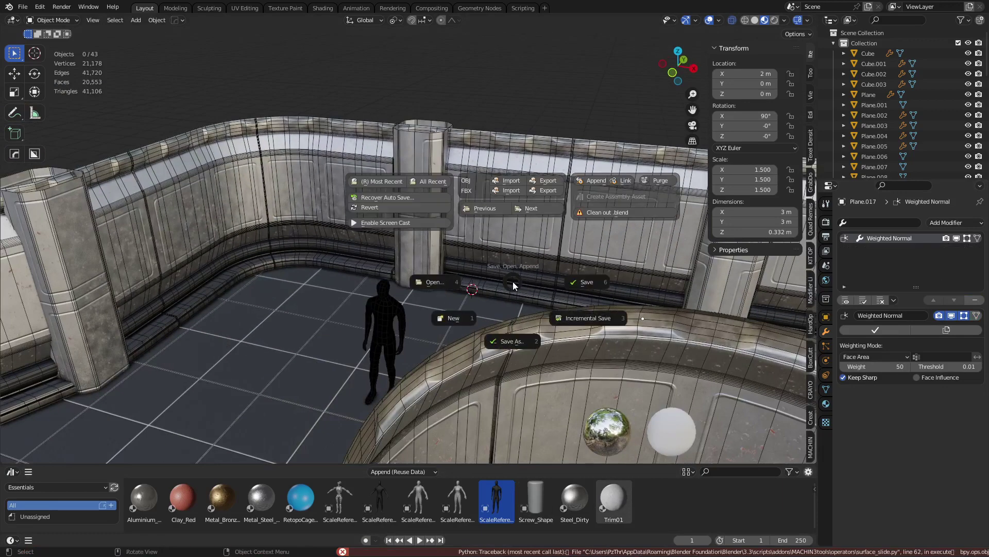
pyautogui.click(512, 340)
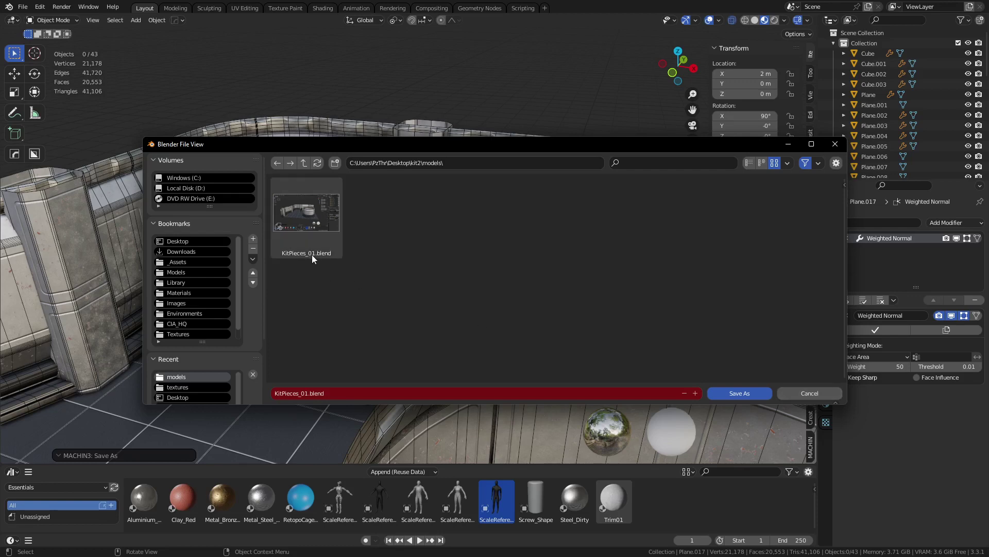
pyautogui.click(767, 393)
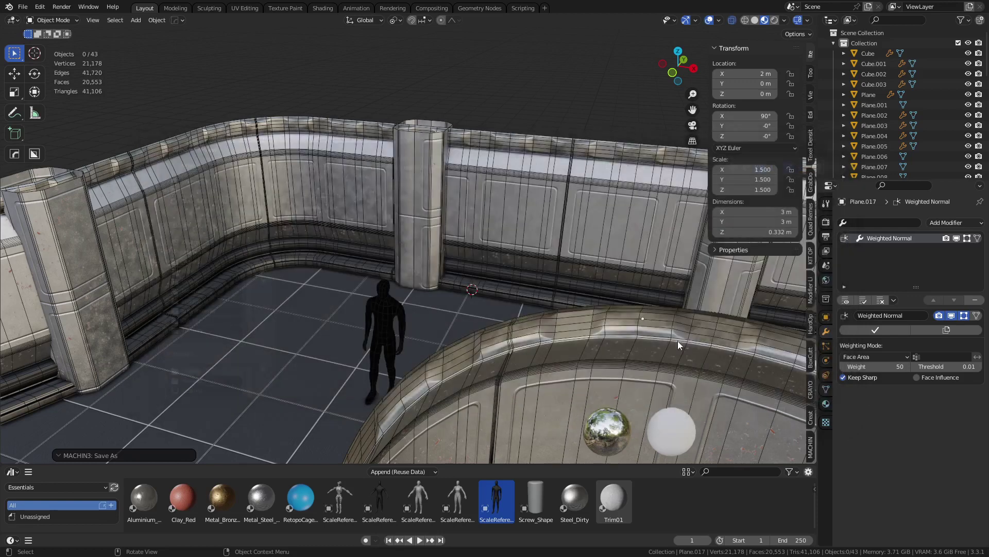
# Step: Save the scene incrementally as KitPieces_02.blend, check the saved versions in the models folder, and dismiss the Save As dialog
pyautogui.hotkey('ctrl', 's')
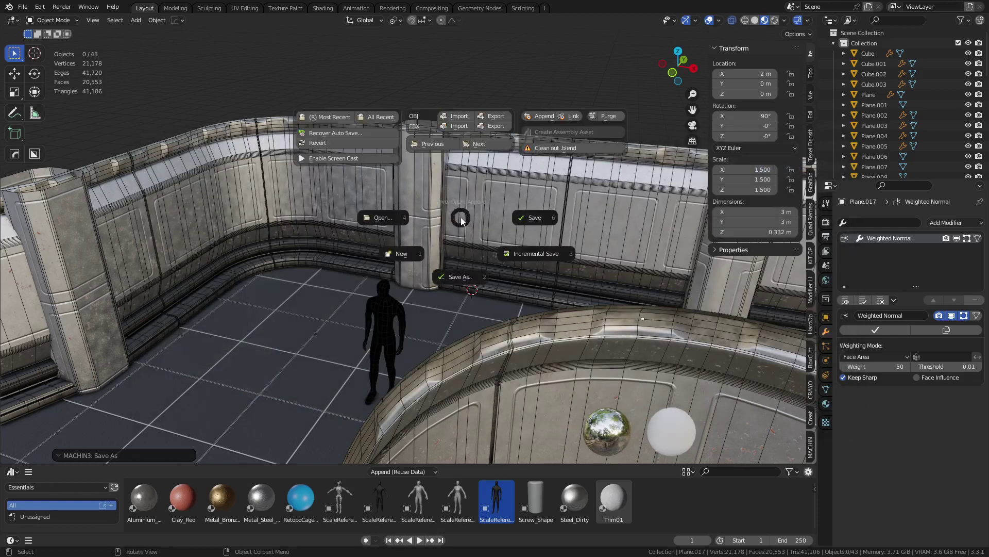
pyautogui.click(538, 255)
pyautogui.hotkey('ctrl', 's')
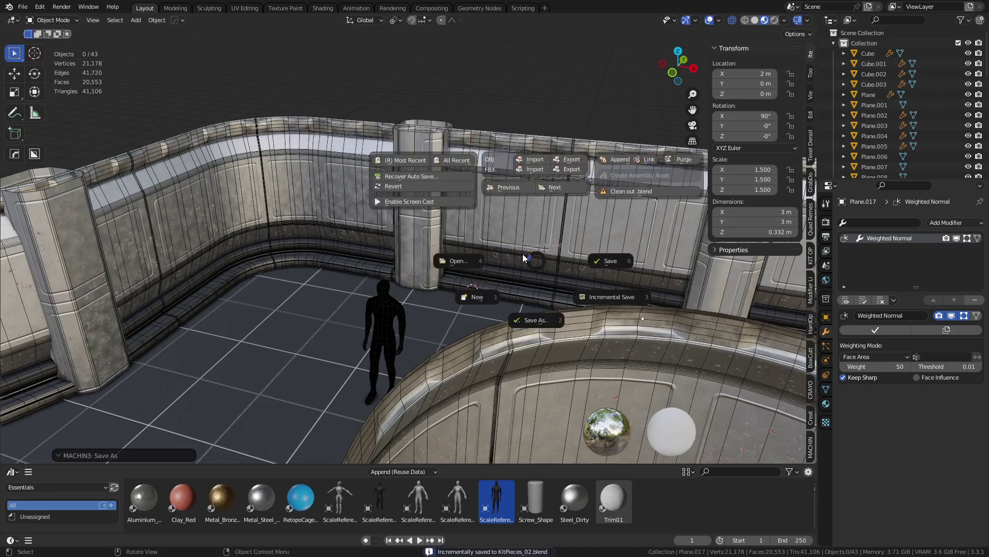
pyautogui.click(548, 310)
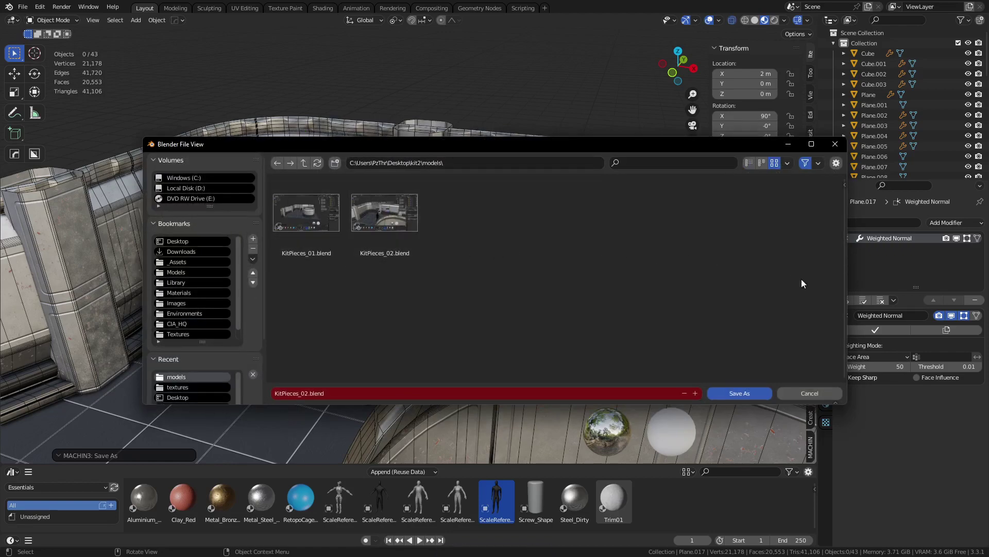
pyautogui.click(815, 394)
pyautogui.scroll(-4, 465, 318)
pyautogui.moveTo(531, 288); pyautogui.dragTo(451, 263, button='middle')
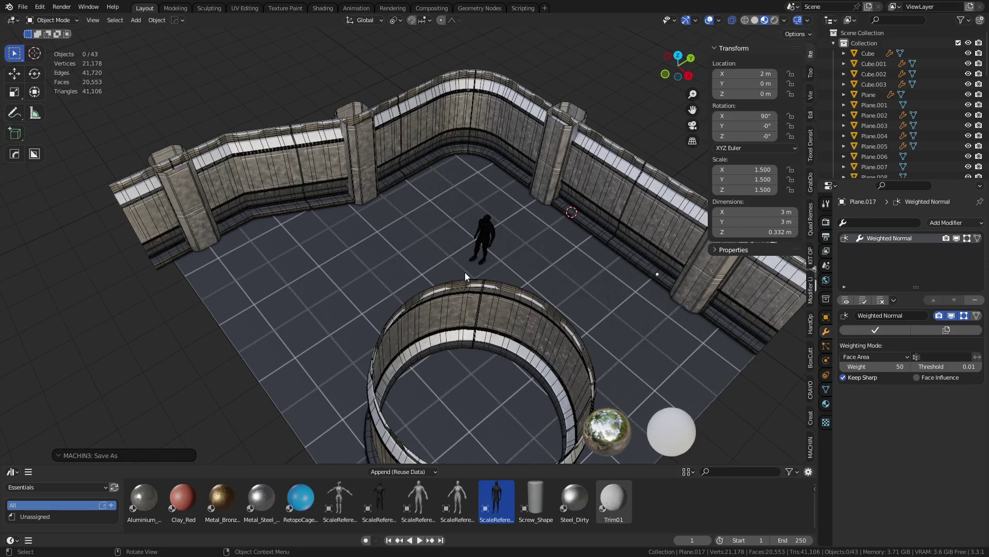
pyautogui.moveTo(465, 272); pyautogui.dragTo(474, 268, button='middle')
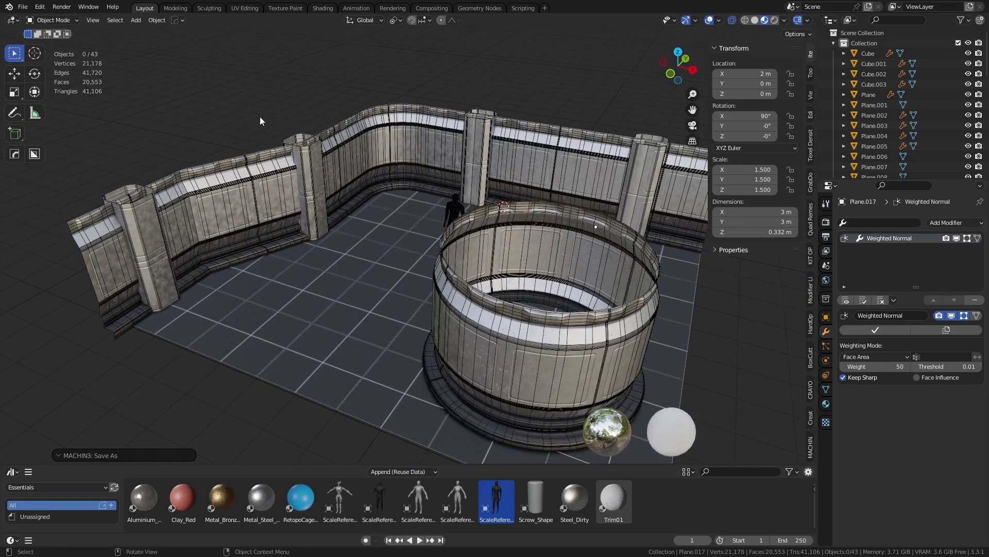
pyautogui.click(22, 7)
pyautogui.moveTo(104, 60)
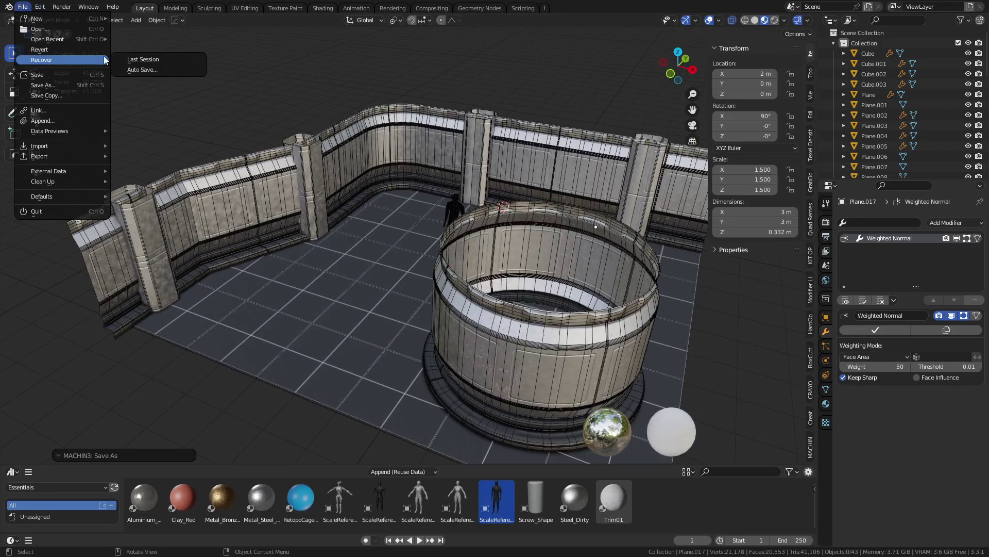
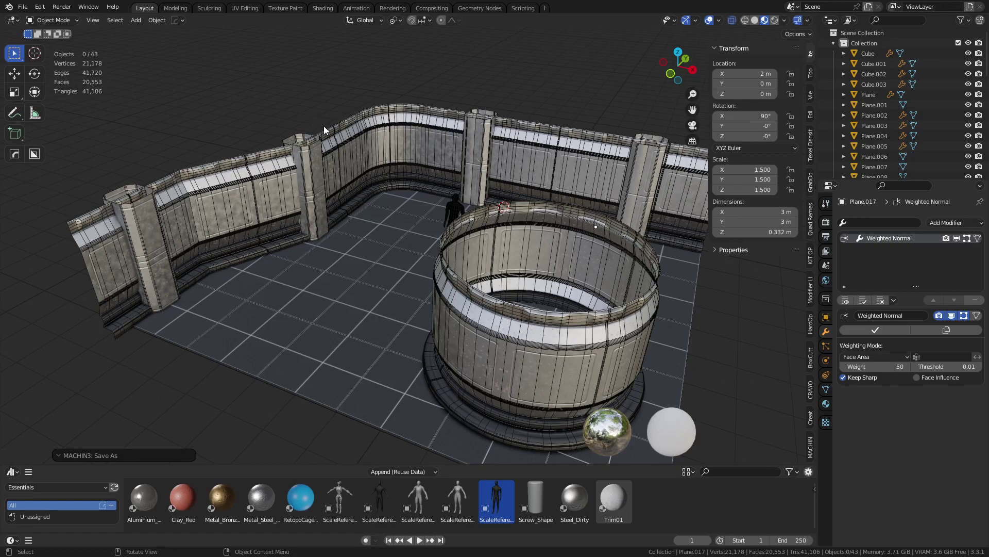
# Step: Hide the wireframe overlay on the modular wall pieces
pyautogui.scroll(3, 323, 126)
pyautogui.keyDown('shift'); pyautogui.moveTo(429, 150); pyautogui.dragTo(416, 205, button='middle'); pyautogui.keyUp('shift')
pyautogui.moveTo(416, 205); pyautogui.dragTo(550, 270, button='middle')
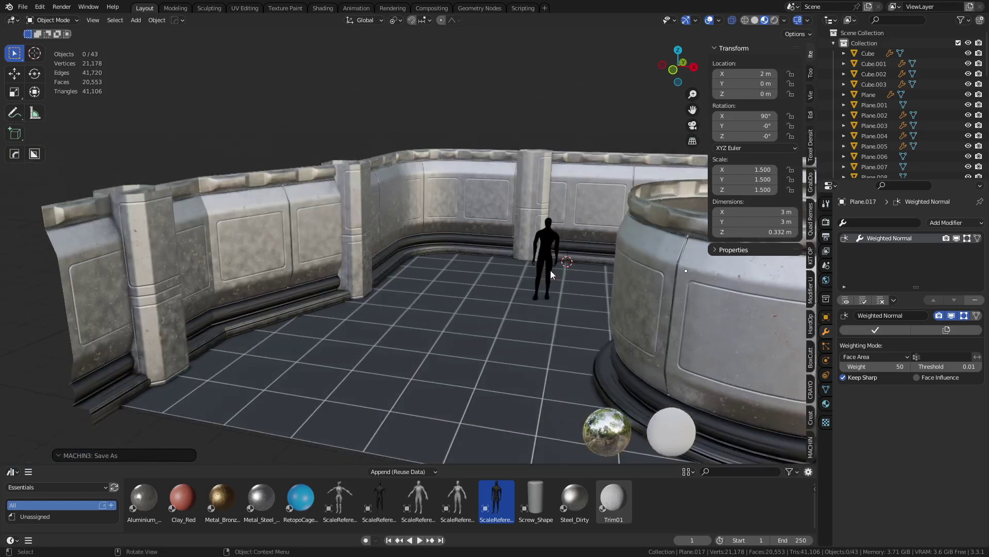
# Step: Enable scene lights in the material preview shading and lower the environment lighting strength to about 0.375
pyautogui.click(784, 21)
pyautogui.click(784, 20)
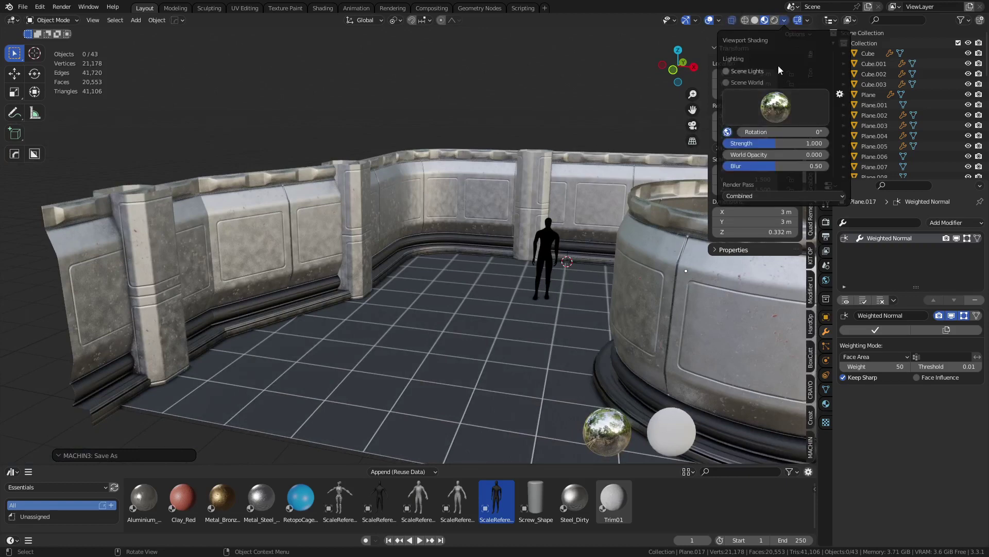
pyautogui.click(778, 24)
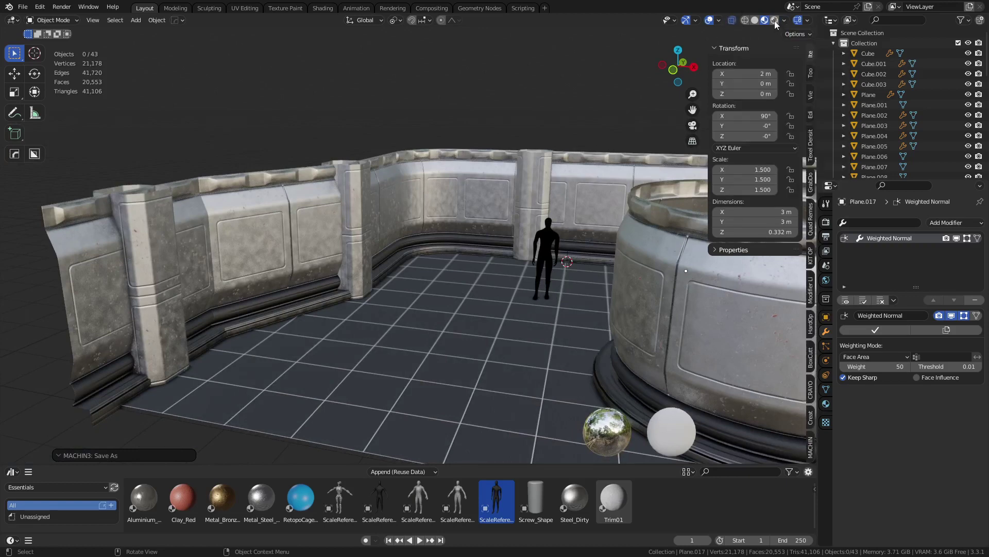
pyautogui.click(774, 21)
pyautogui.click(763, 21)
pyautogui.click(785, 21)
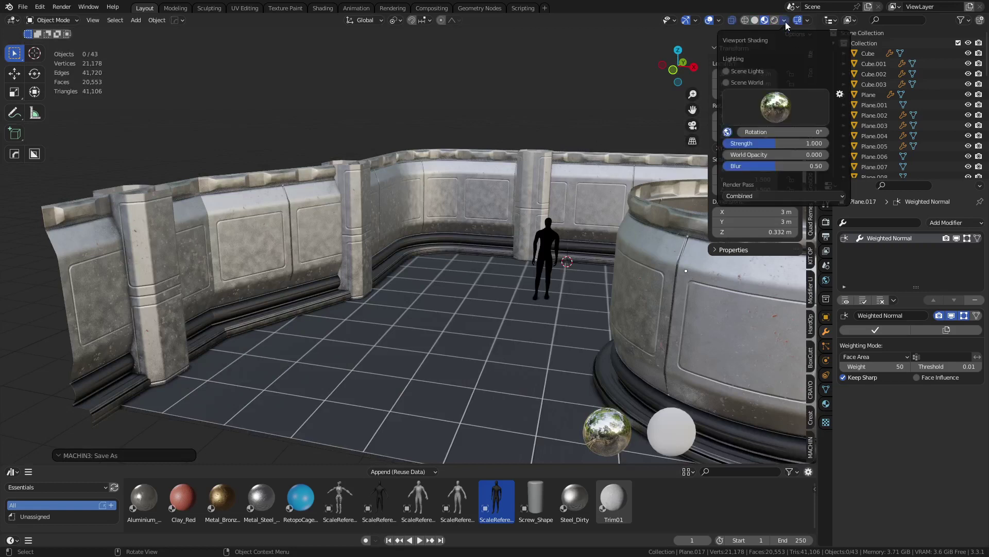
pyautogui.click(741, 72)
pyautogui.moveTo(786, 144); pyautogui.dragTo(739, 144)
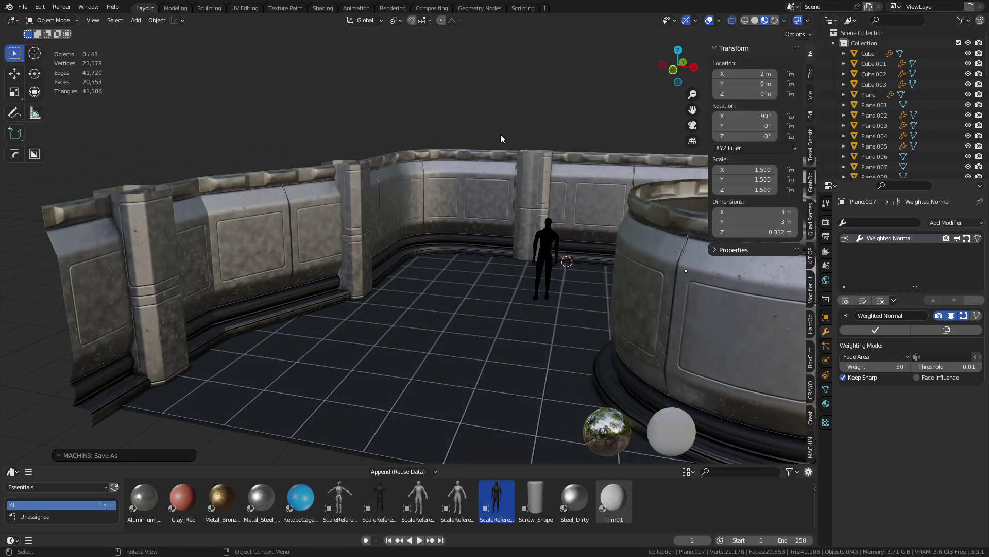
# Step: Change the preview environment to the HDRI with blue sky above brown ground and rotate it to about 162°
pyautogui.keyDown('shift'); pyautogui.moveTo(480, 181); pyautogui.dragTo(438, 172, button='middle'); pyautogui.keyUp('shift')
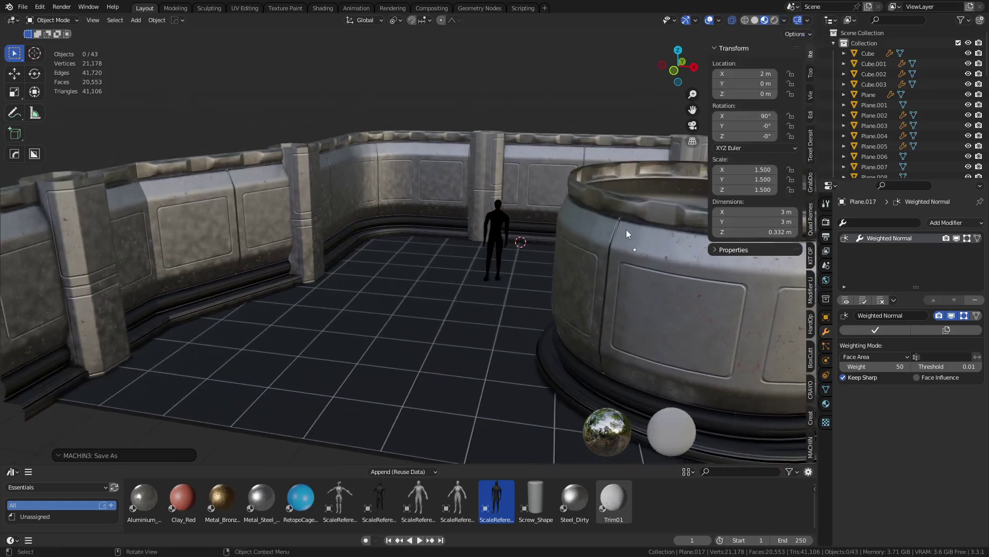
pyautogui.click(784, 20)
pyautogui.click(775, 107)
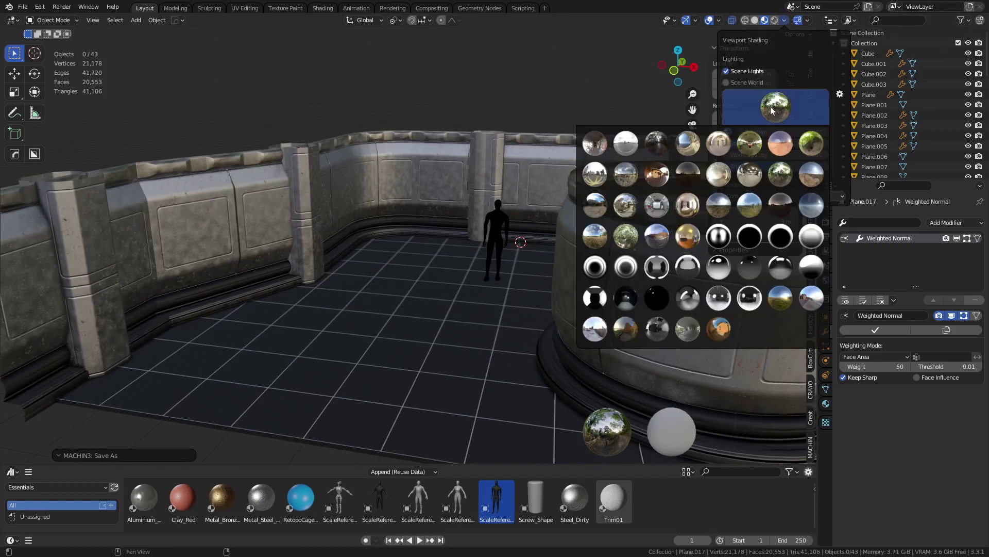
pyautogui.click(594, 212)
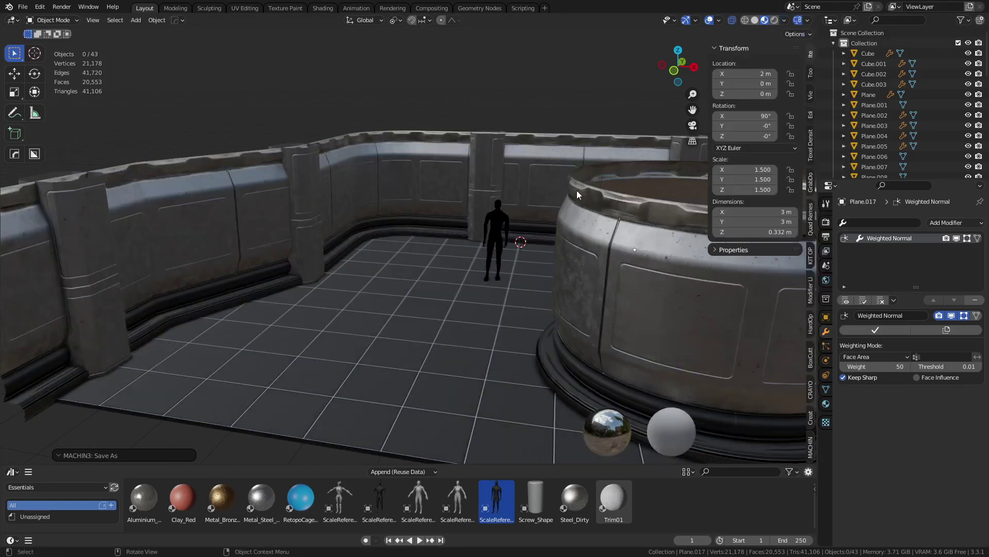
pyautogui.moveTo(474, 262); pyautogui.dragTo(360, 280)
# Step: Add a spot light above the floor near the curved wall corner and raise it about 3.08 m along Z
pyautogui.keyDown('shift'); pyautogui.rightClick(378, 262); pyautogui.keyUp('shift')
pyautogui.hotkey('shift', 'a')
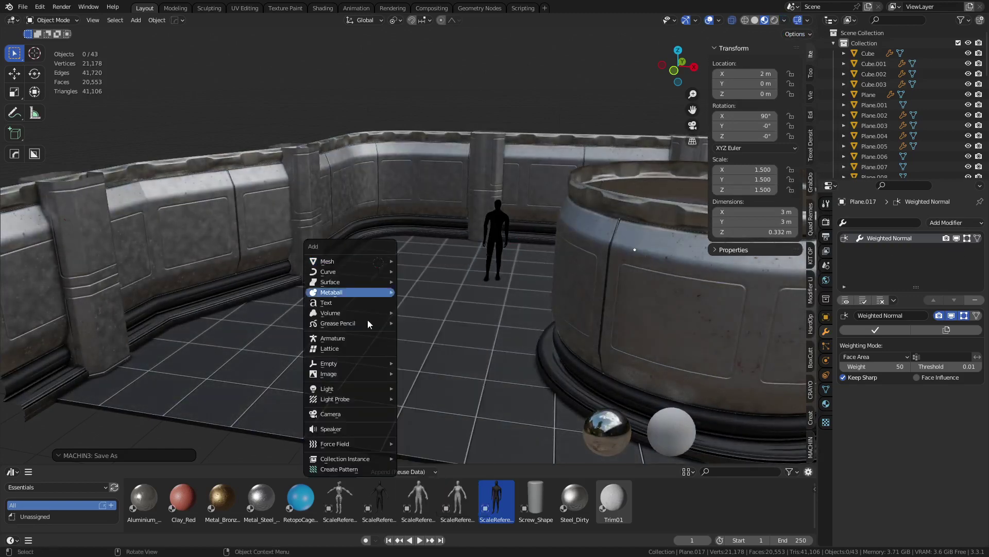
pyautogui.moveTo(342, 390)
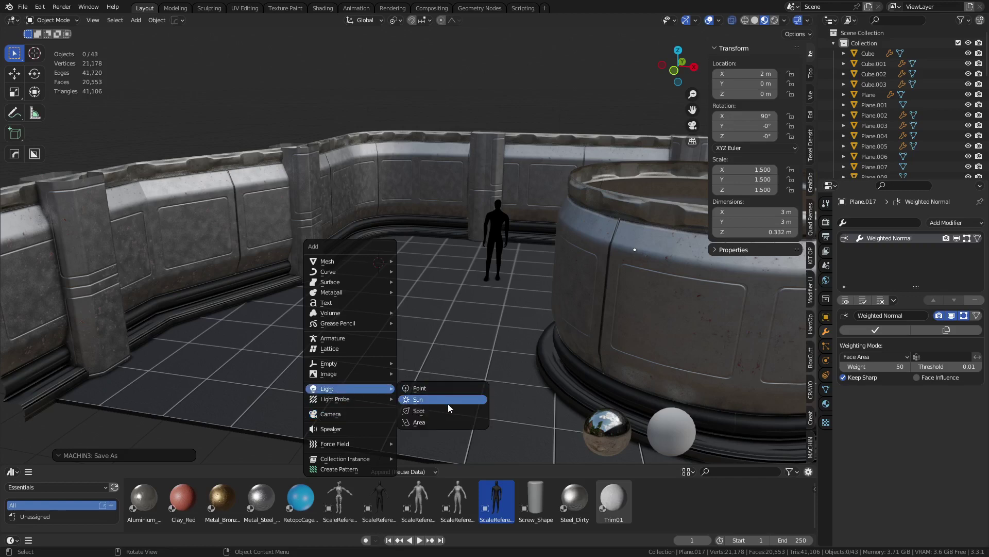
pyautogui.click(438, 410)
pyautogui.press('g')
pyautogui.press('z')
pyautogui.click(413, 255)
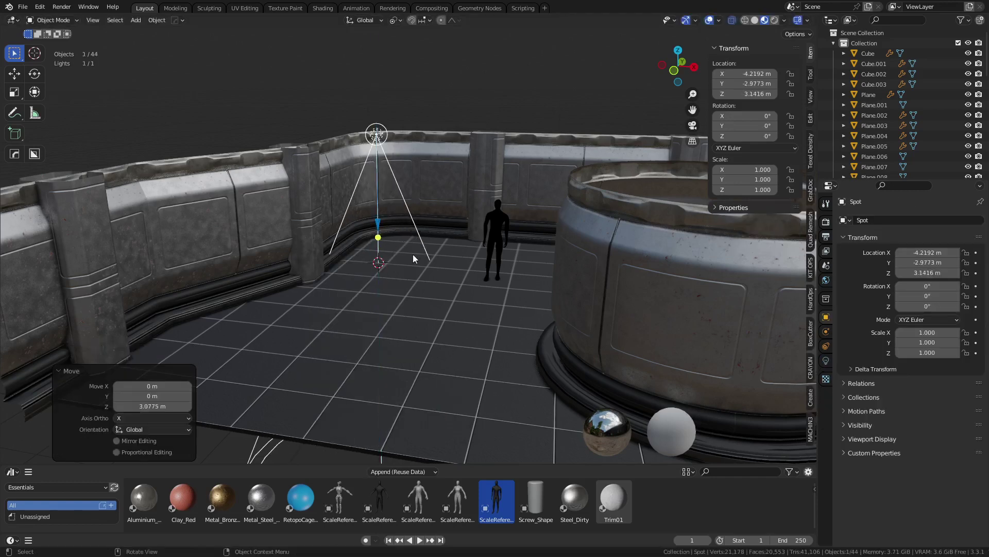
# Step: Set the spot light's power to about 476 W, its cone size to 104° and its blend to about 0.572
pyautogui.click(826, 360)
pyautogui.moveTo(938, 290); pyautogui.dragTo(970, 291)
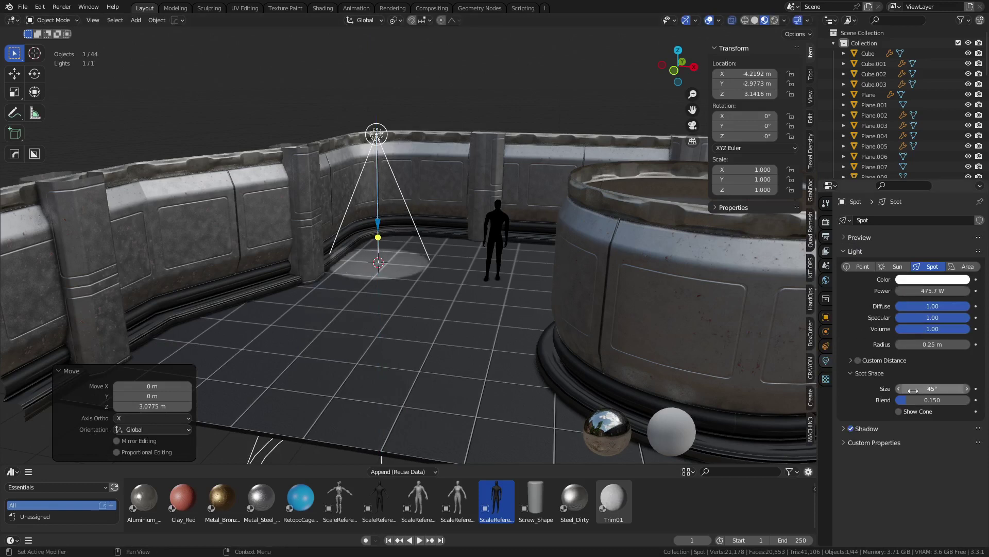
pyautogui.moveTo(914, 388)
pyautogui.mouseDown()
pyautogui.moveTo(959, 388)
pyautogui.moveTo(967, 400)
pyautogui.moveTo(928, 399)
pyautogui.mouseUp()
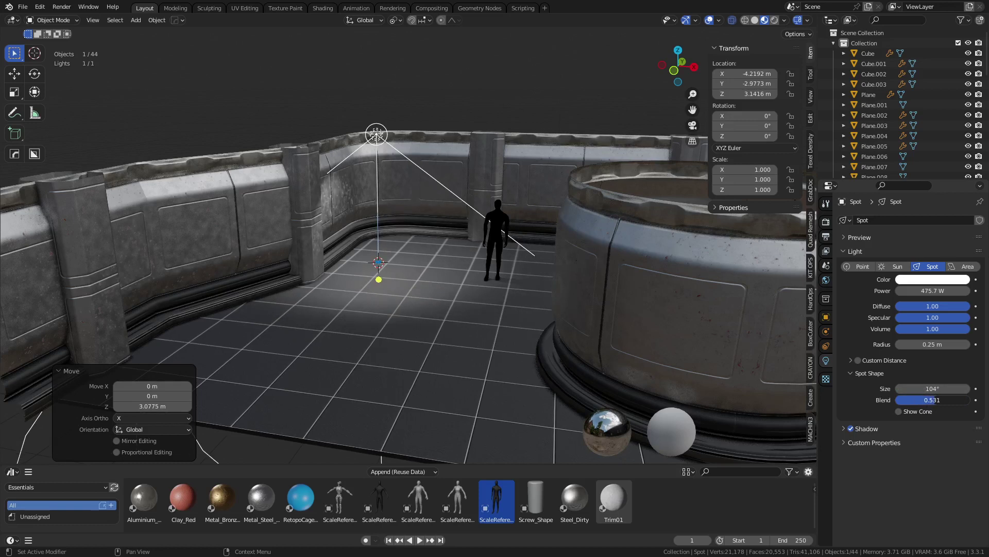
# Step: Tint the spot light a pale warm yellow with hue about 0.121 and saturation about 0.258
pyautogui.click(921, 280)
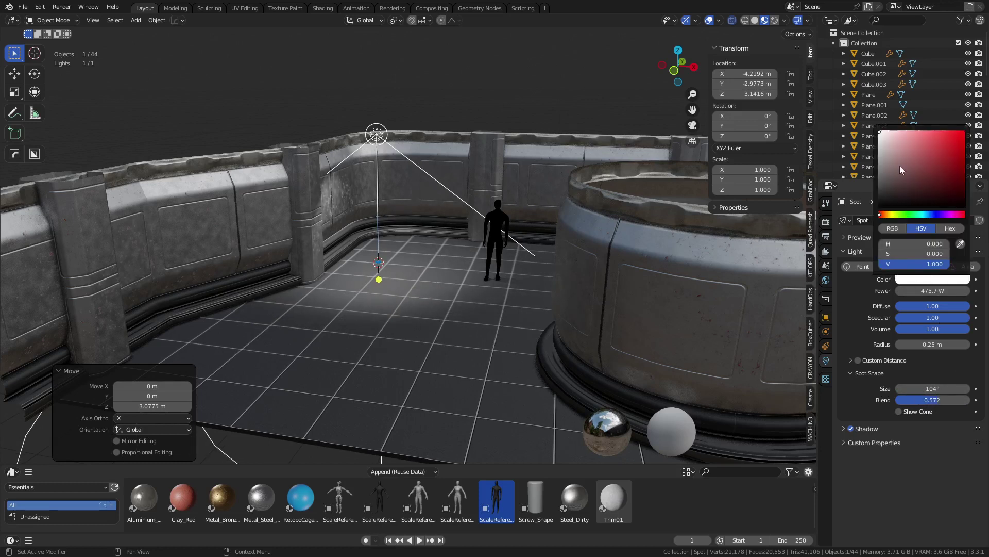
pyautogui.click(891, 215)
pyautogui.click(903, 197)
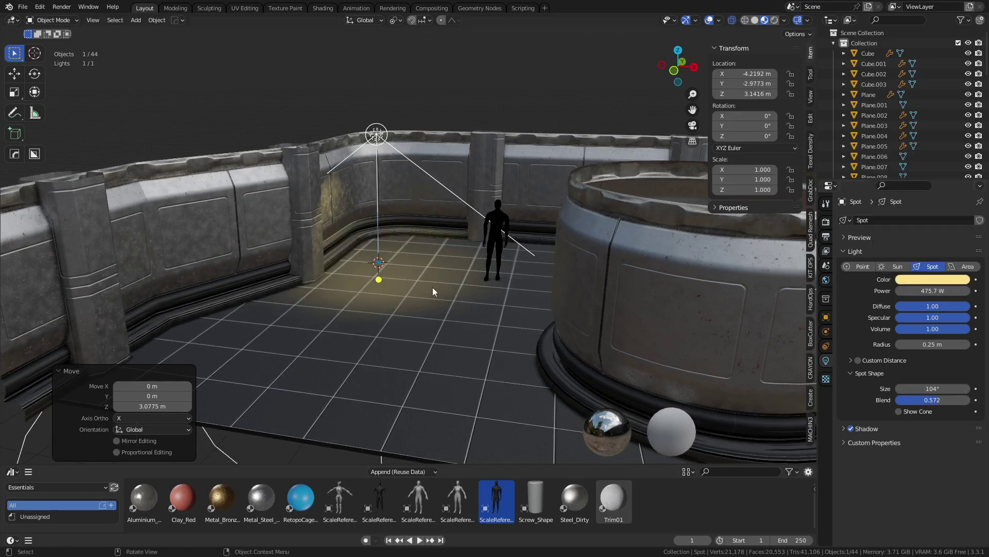
pyautogui.click(956, 283)
pyautogui.moveTo(915, 170); pyautogui.dragTo(893, 132)
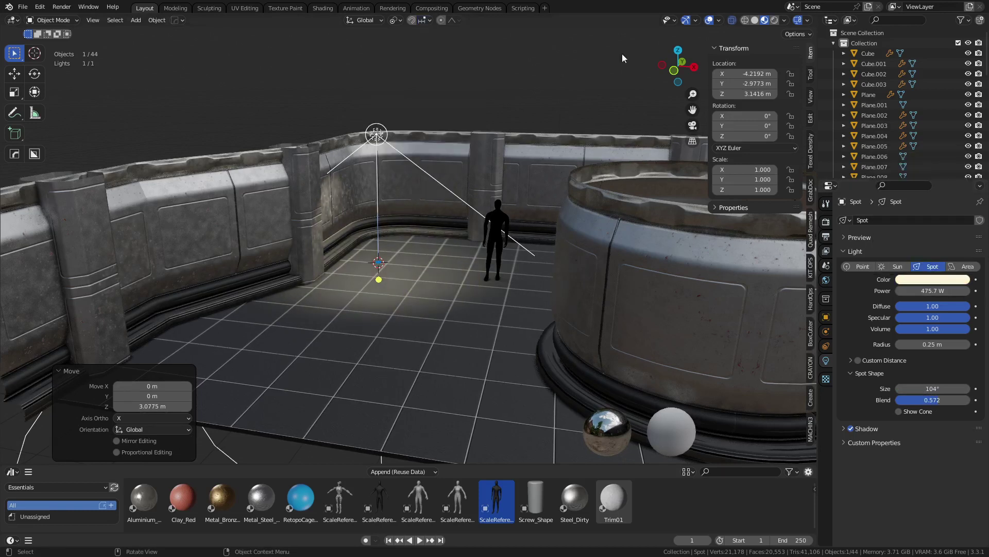
# Step: Raise the preview environment's world opacity and reduce its strength further for a darker scene
pyautogui.click(488, 78)
pyautogui.click(783, 19)
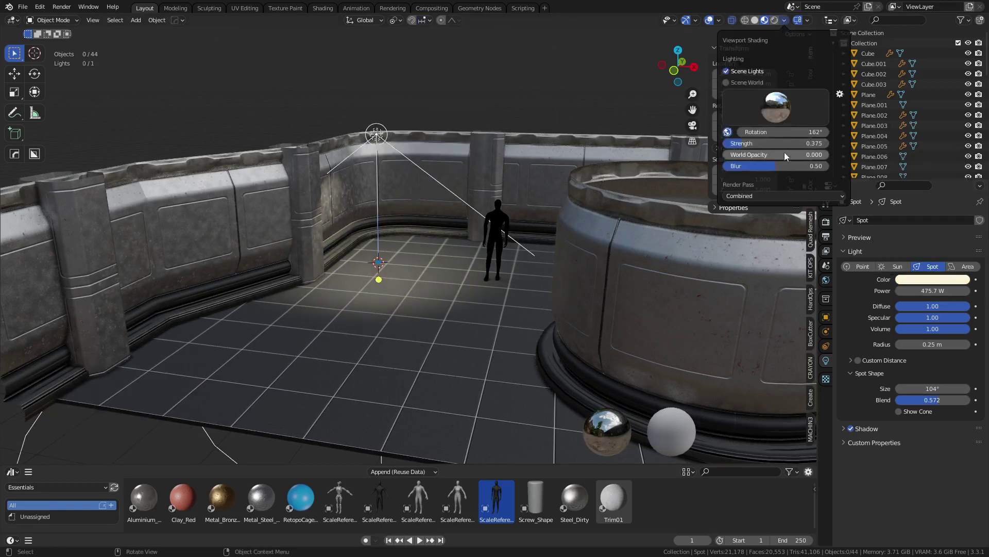
pyautogui.moveTo(750, 154)
pyautogui.mouseDown()
pyautogui.moveTo(788, 153)
pyautogui.moveTo(773, 166)
pyautogui.moveTo(732, 166)
pyautogui.moveTo(764, 166)
pyautogui.moveTo(719, 143)
pyautogui.moveTo(735, 143)
pyautogui.mouseUp()
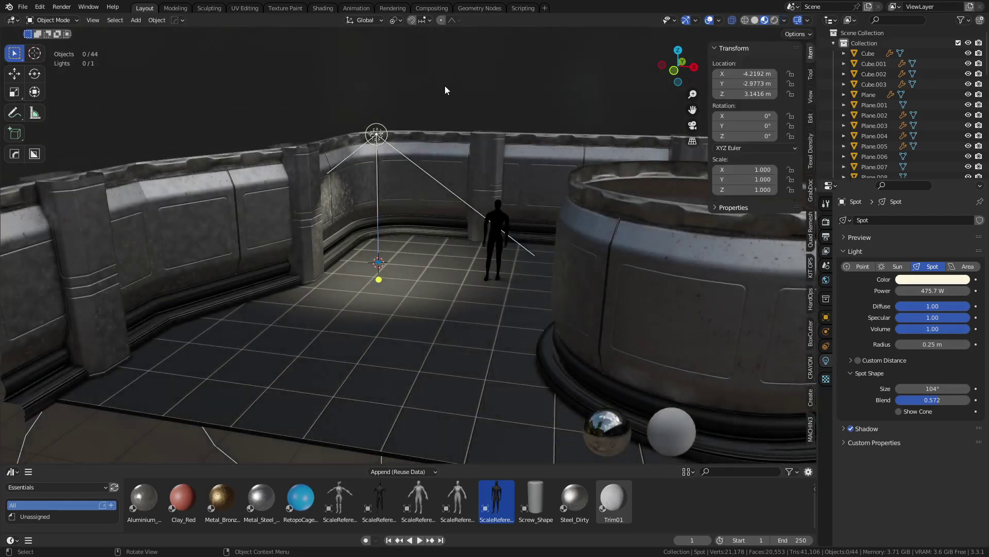
pyautogui.moveTo(434, 216)
pyautogui.mouseDown(button='middle')
pyautogui.moveTo(376, 185)
pyautogui.moveTo(402, 196)
pyautogui.mouseUp(button='middle')
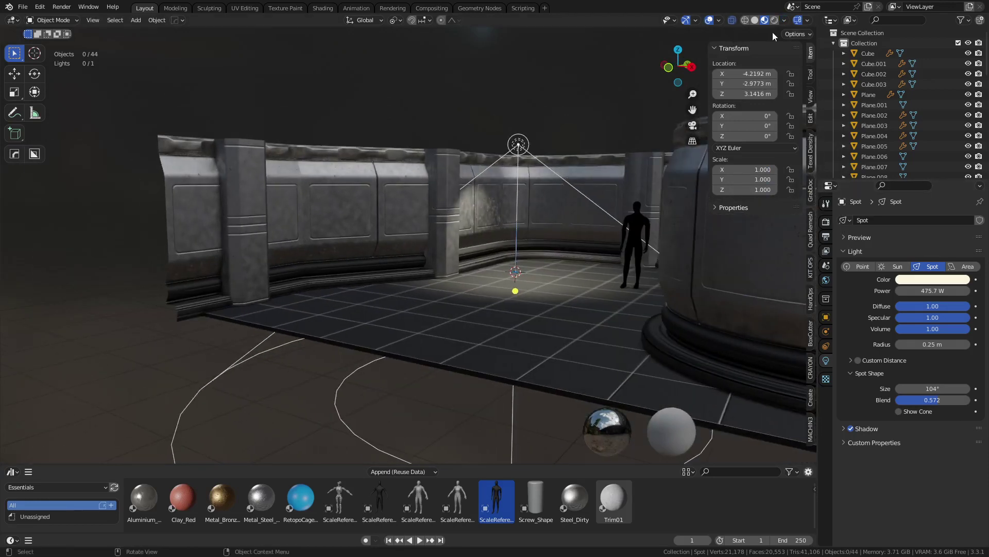
pyautogui.click(785, 21)
pyautogui.moveTo(797, 142); pyautogui.dragTo(791, 142)
# Step: Shift the spot light's color toward orange with hue about 0.097 and a slightly higher saturation
pyautogui.click(525, 150)
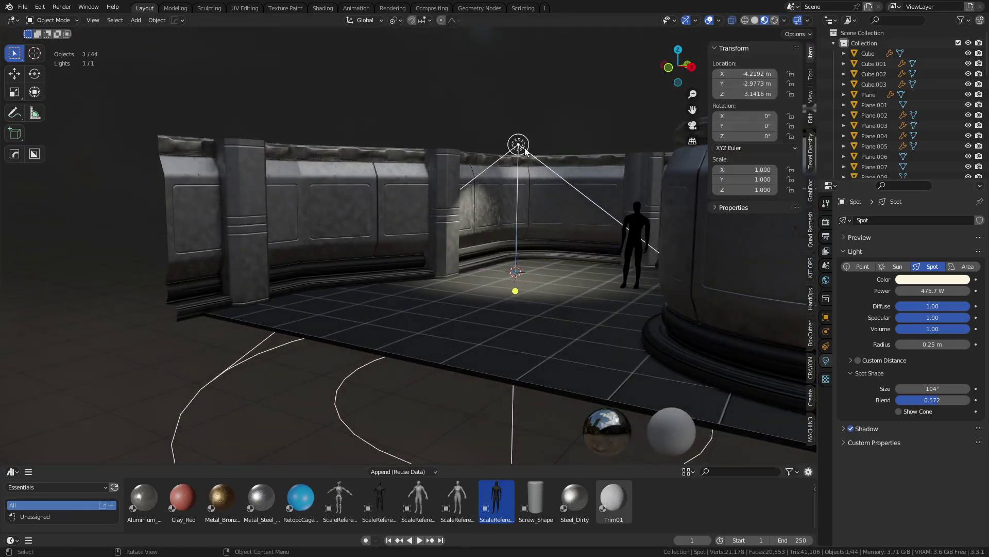
pyautogui.click(930, 279)
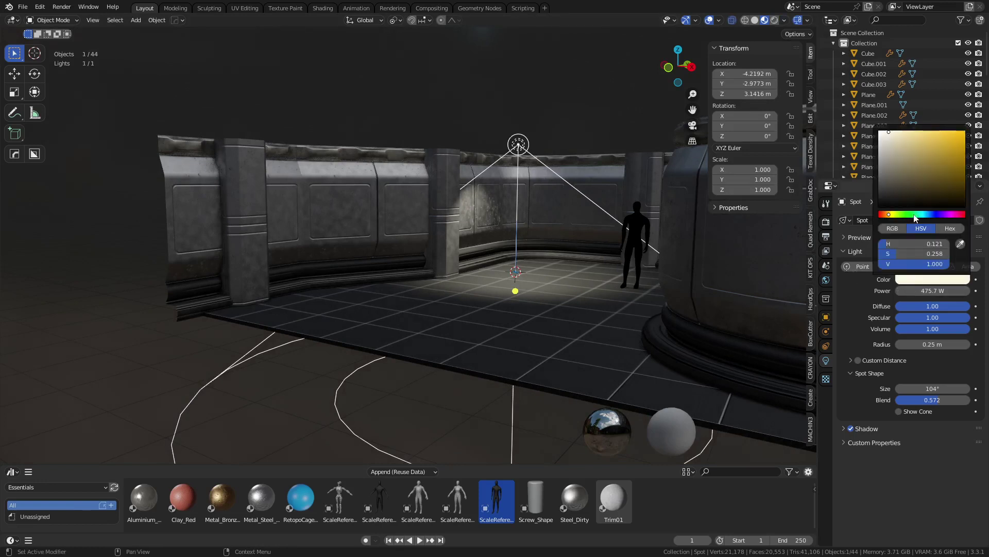
pyautogui.moveTo(890, 212); pyautogui.dragTo(887, 214)
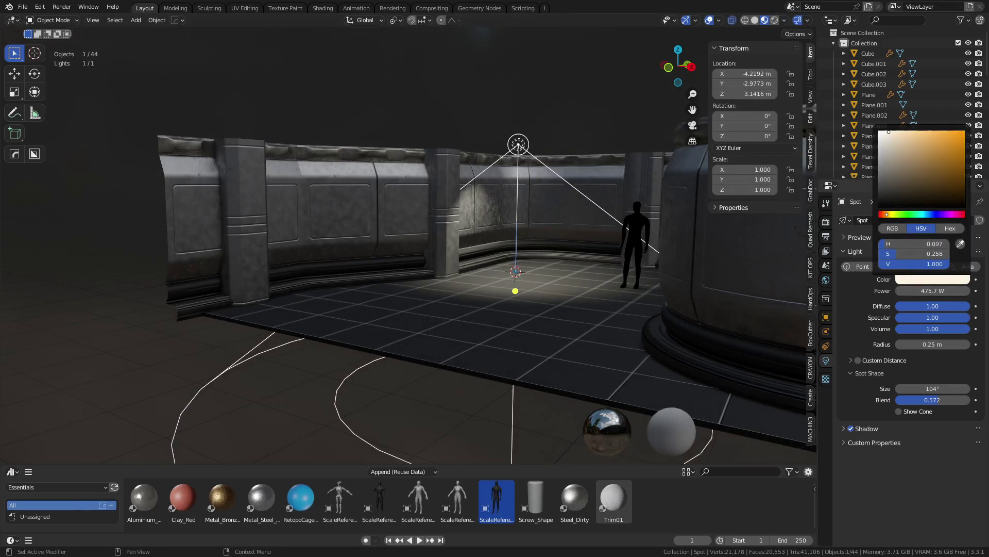
pyautogui.click(902, 133)
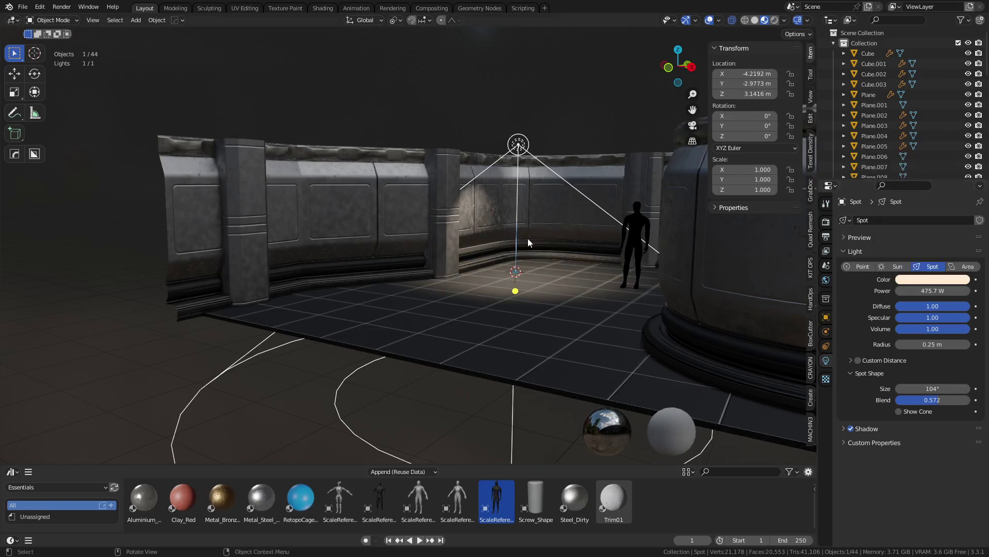
# Step: Duplicate the spot light horizontally to the adjacent wall section, placing the copy at about X -5.91 m, Y -7.26 m
pyautogui.moveTo(528, 239)
pyautogui.mouseDown(button='middle')
pyautogui.moveTo(511, 203)
pyautogui.moveTo(512, 247)
pyautogui.mouseUp(button='middle')
pyautogui.hotkey('shift', 'd')
pyautogui.hotkey('shift', 'z')
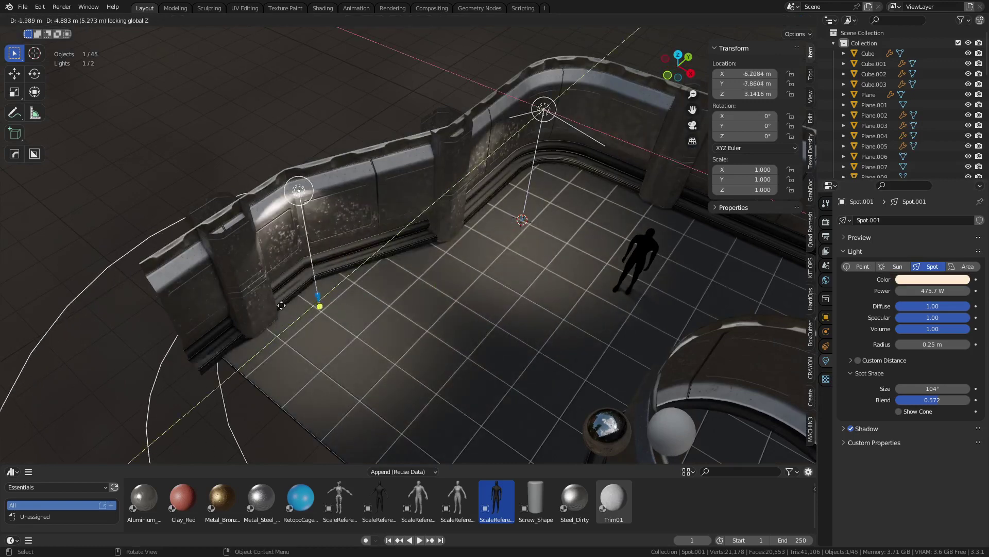
pyautogui.click(288, 317)
pyautogui.moveTo(293, 328); pyautogui.dragTo(446, 315, button='middle')
pyautogui.press('g')
pyautogui.hotkey('shift', 'z')
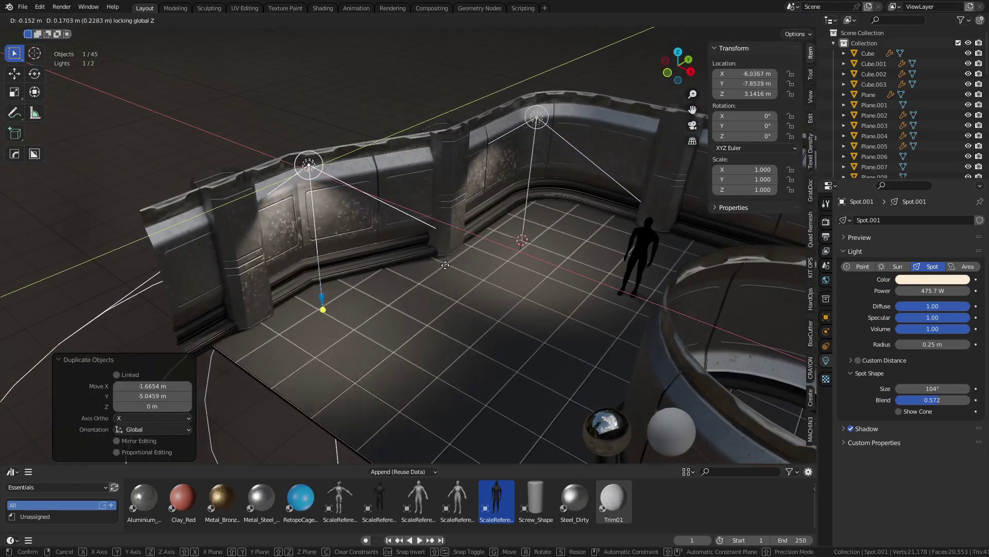
pyautogui.click(474, 256)
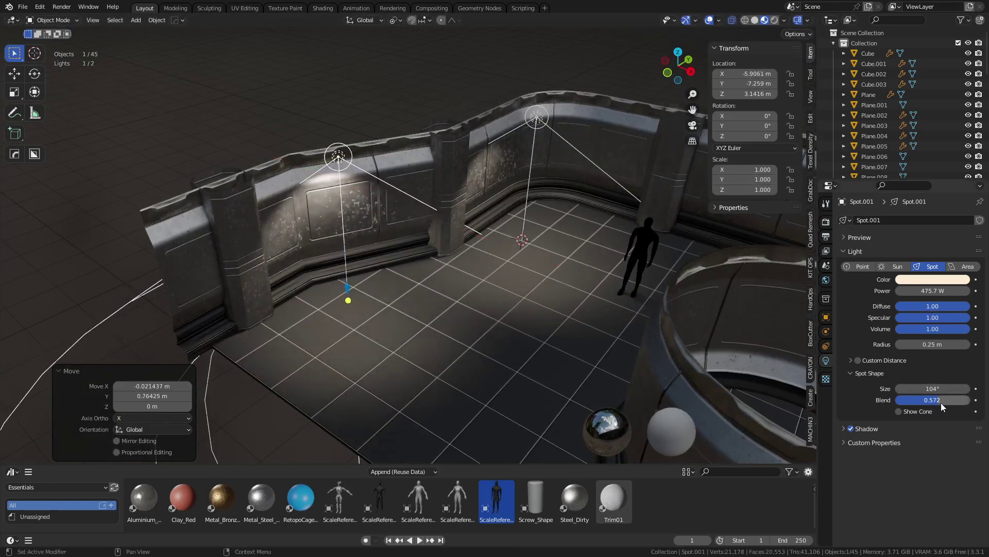
# Step: Narrow the duplicated spot light's cone to about 50.9° and move it horizontally to about X -6.18 m, Y -6.93 m
pyautogui.moveTo(941, 389); pyautogui.dragTo(876, 388)
pyautogui.press('g')
pyautogui.hotkey('shift', 'z')
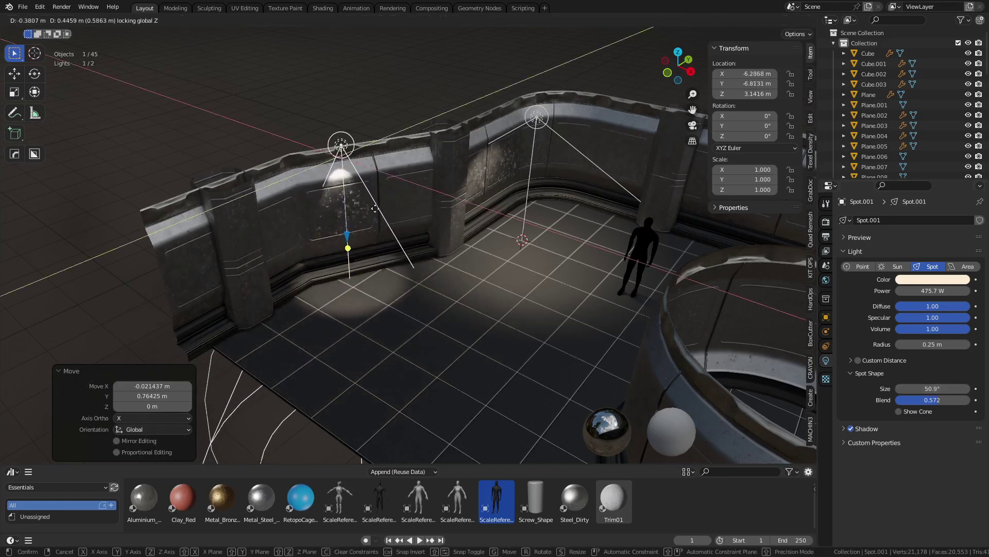
pyautogui.click(377, 245)
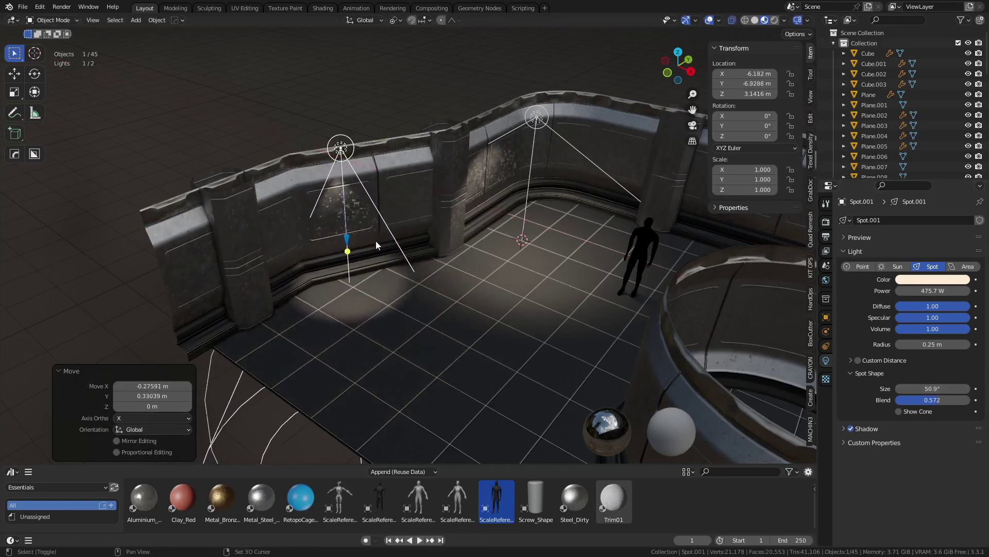
# Step: Raise the duplicated spot light's power to 679 W and give the original spot light the same power
pyautogui.moveTo(933, 290); pyautogui.dragTo(912, 292)
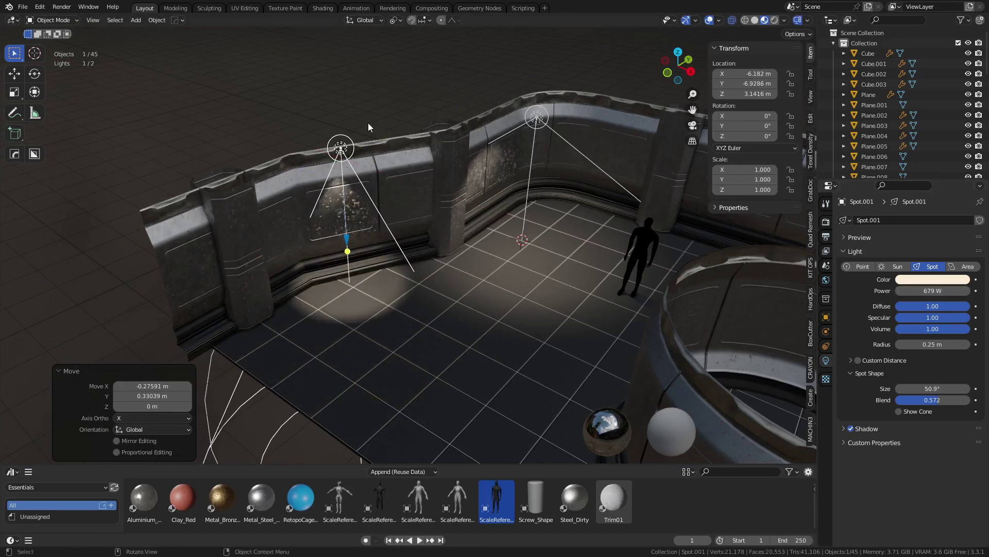
pyautogui.click(536, 119)
pyautogui.hotkey('ctrl', 'v')
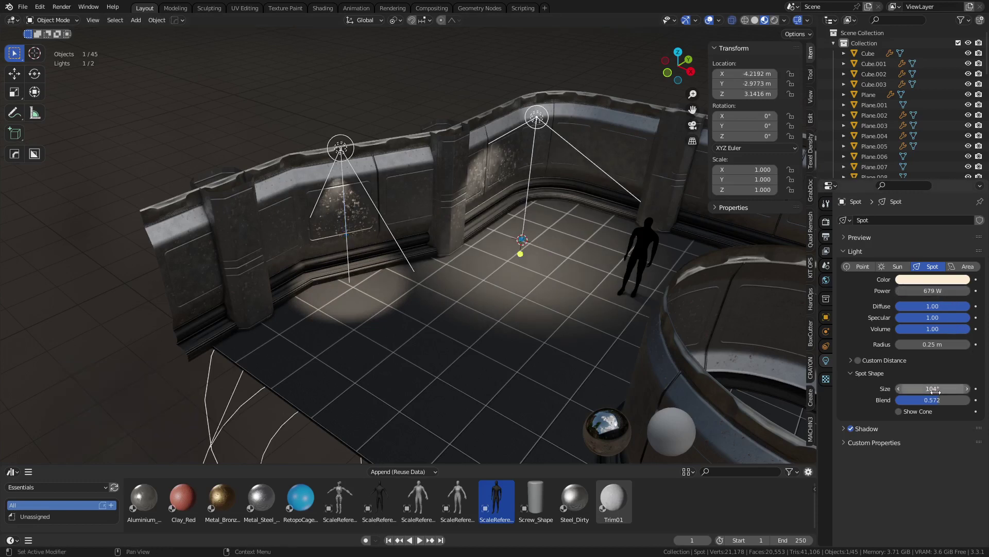
# Step: Narrow the original spot light's cone to about 63.3° and move it horizontally to the curved wall corner, about X -4.60 m, Y -0.91 m
pyautogui.hotkey('ctrl', 'v')
pyautogui.press('g')
pyautogui.hotkey('shift', 'z')
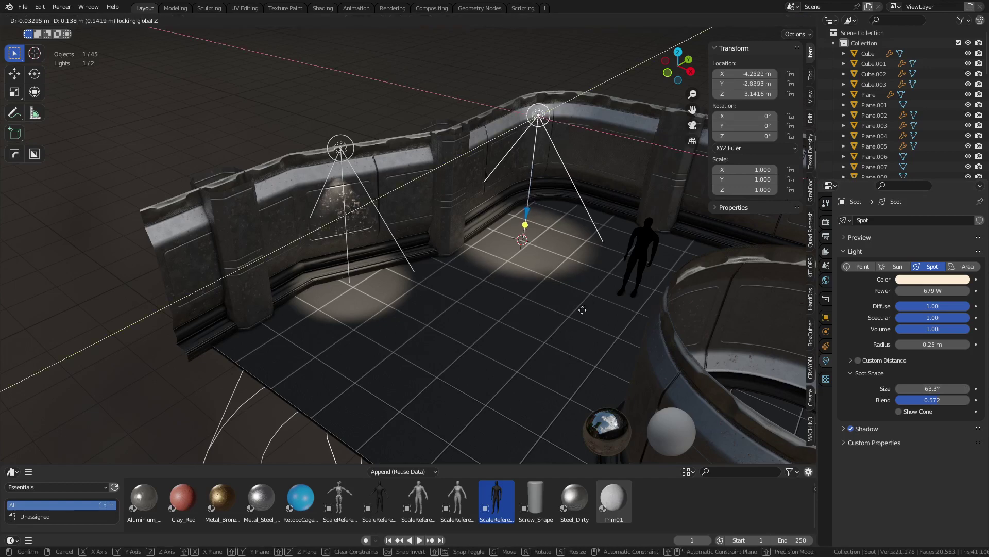
pyautogui.click(630, 293)
# Step: Duplicate the corner spot light horizontally to the middle of the straight wall, at about X 0.53 m, Y -0.41 m
pyautogui.keyDown('shift'); pyautogui.moveTo(618, 257); pyautogui.dragTo(339, 291, button='middle'); pyautogui.keyUp('shift')
pyautogui.hotkey('shift', 'd')
pyautogui.hotkey('shift', 'z')
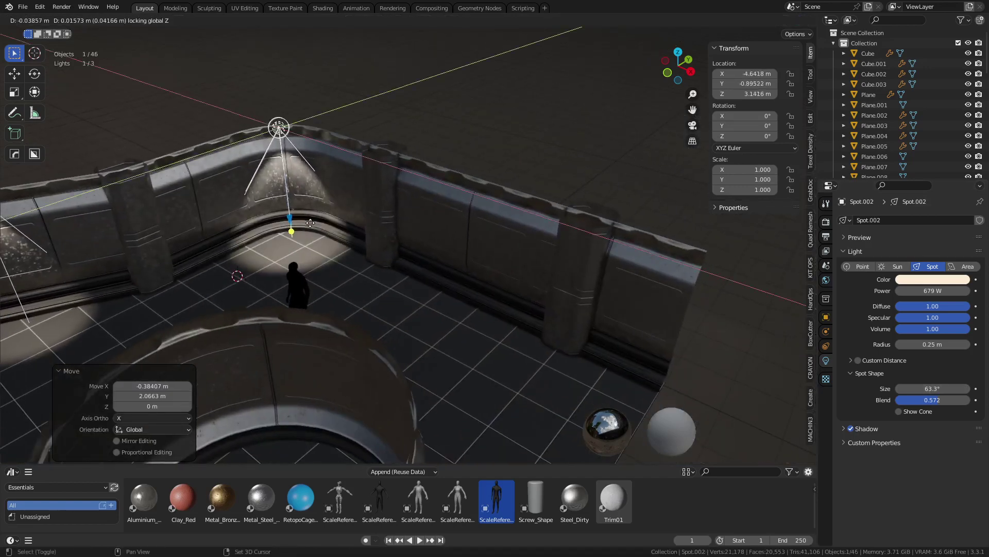
pyautogui.click(498, 275)
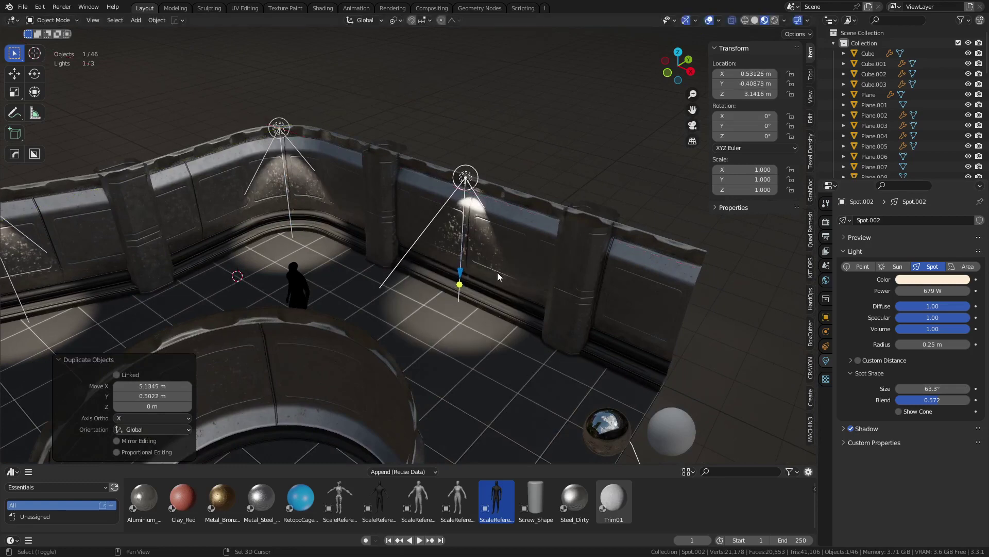
# Step: Duplicate the straight wall's spot light horizontally to the end wall section, at about X 4.75 m, Y -0.56 m
pyautogui.hotkey('shift', 'd')
pyautogui.hotkey('shift', 'z')
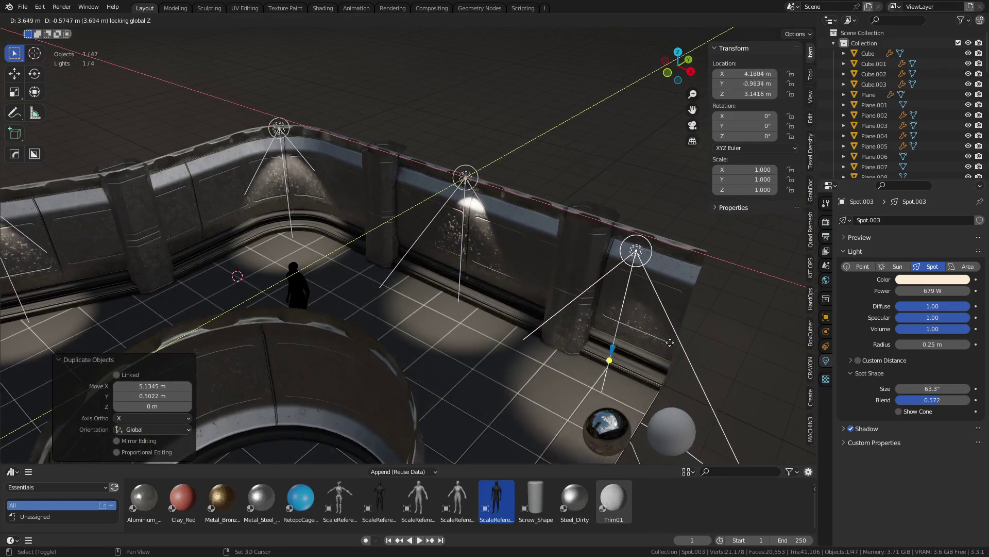
pyautogui.click(714, 348)
# Step: Duplicate the end wall's spot light to the floor area beside the round structure, at about X 0.11 m, Y -5.18 m
pyautogui.moveTo(582, 310); pyautogui.dragTo(736, 232, button='middle')
pyautogui.keyDown('shift'); pyautogui.moveTo(639, 260); pyautogui.dragTo(597, 316, button='middle'); pyautogui.keyUp('shift')
pyautogui.hotkey('shift', 'd')
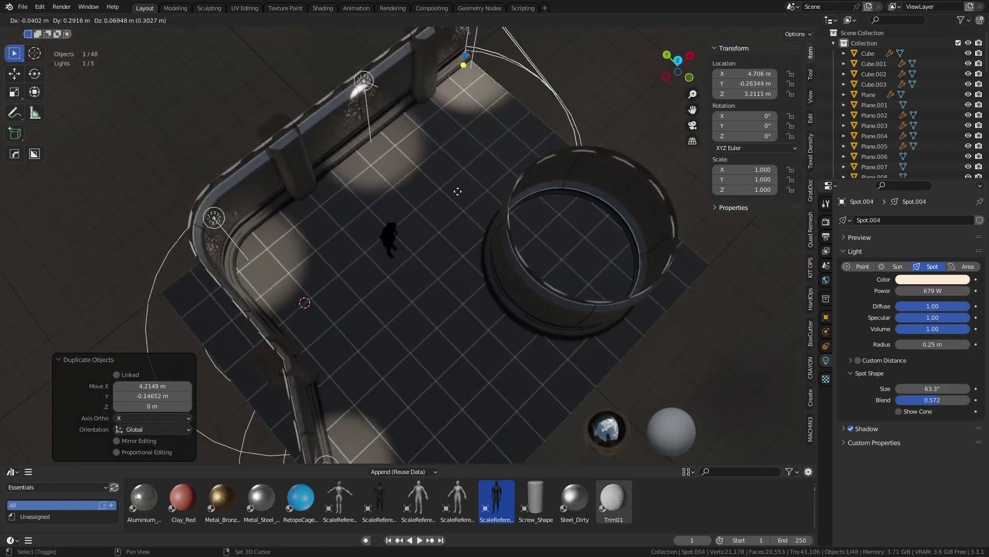
pyautogui.click(465, 407)
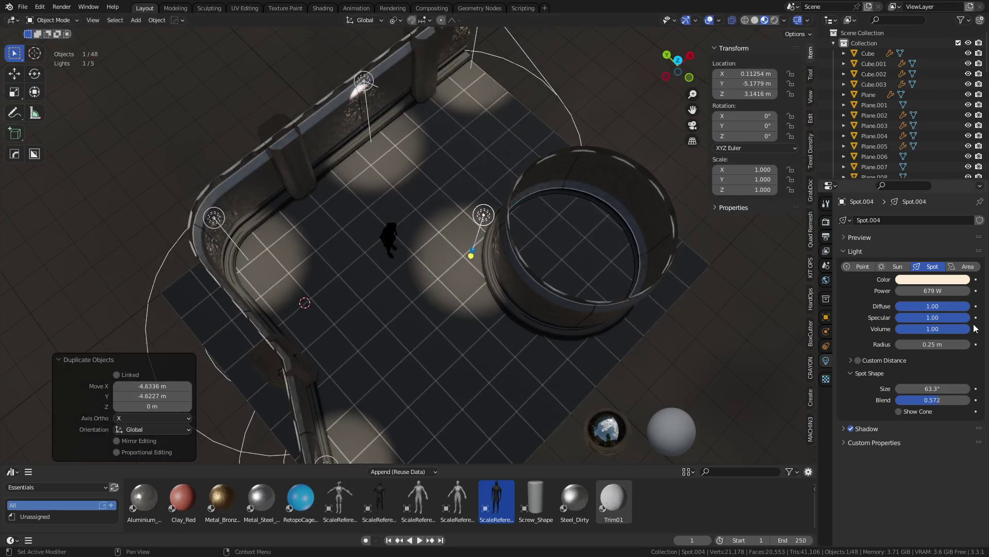
# Step: Color the spot light beside the round structure pale blue, with a radius of about 0.79 m and a cone of about 99.3°
pyautogui.click(946, 279)
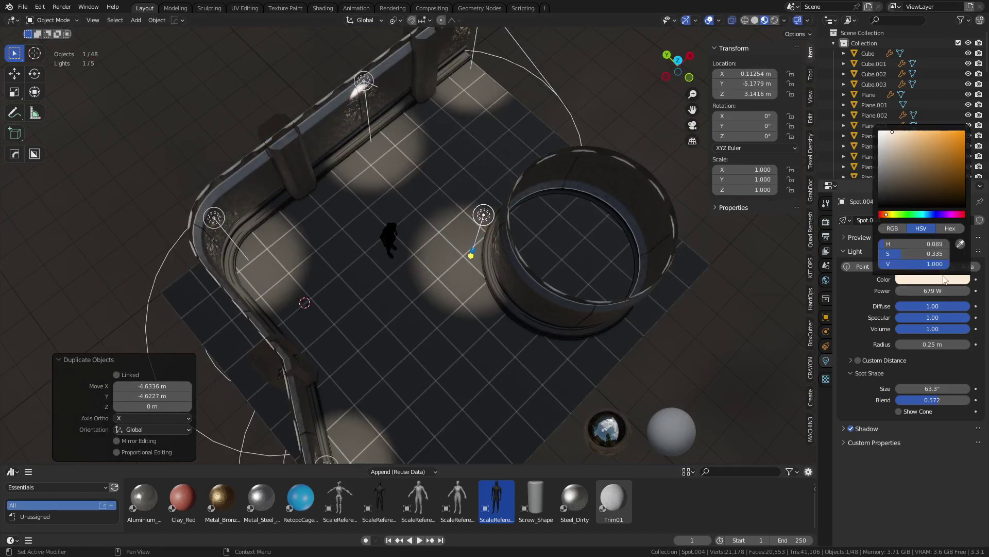
pyautogui.click(936, 215)
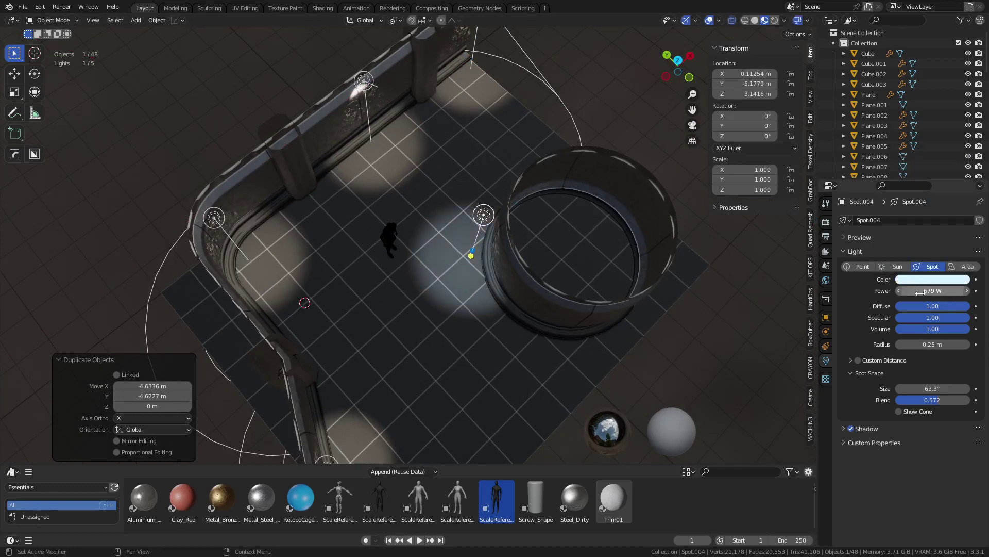
pyautogui.moveTo(929, 344); pyautogui.dragTo(910, 374)
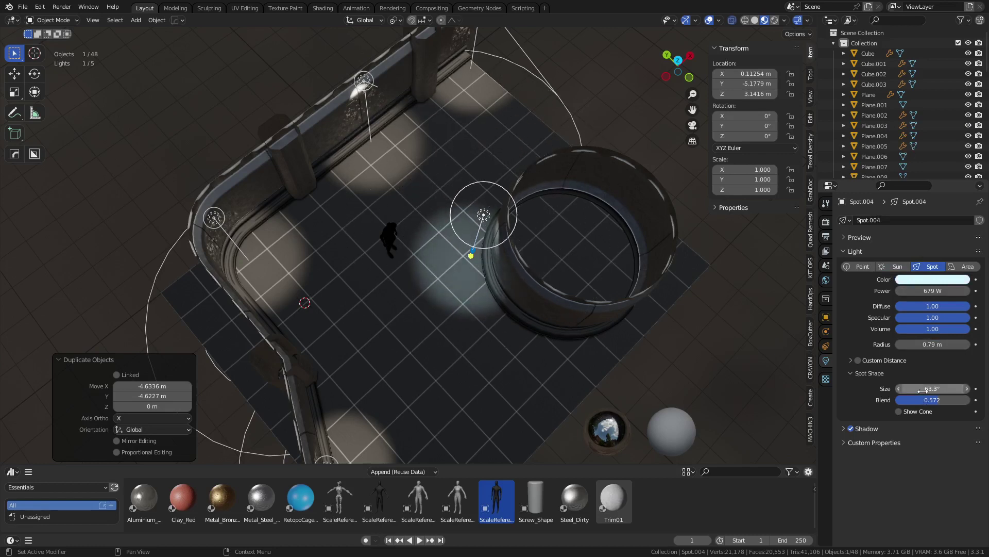
pyautogui.moveTo(927, 389); pyautogui.dragTo(954, 388)
# Step: Duplicate the pale blue spot light along the round structure, offset horizontally by about -0.55 m in X and -3.25 m in Y
pyautogui.hotkey('shift', 'd')
pyautogui.hotkey('shift', 'z')
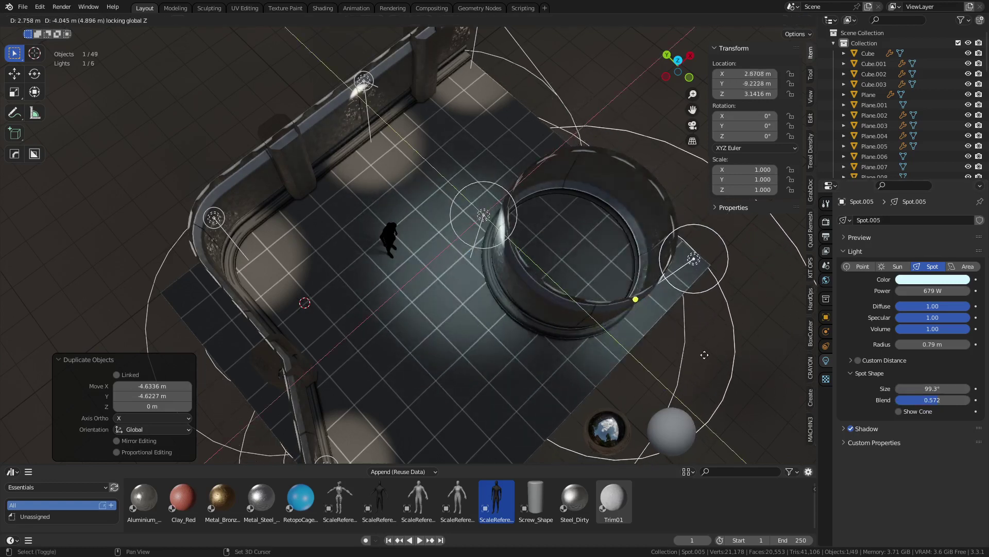
pyautogui.click(578, 426)
# Step: Duplicate the pale blue light to the round structure's side facing the straight wall, at about X 2.73 m, Y -4.28 m, and deselect it
pyautogui.hotkey('shift', 'd')
pyautogui.hotkey('shift', 'z')
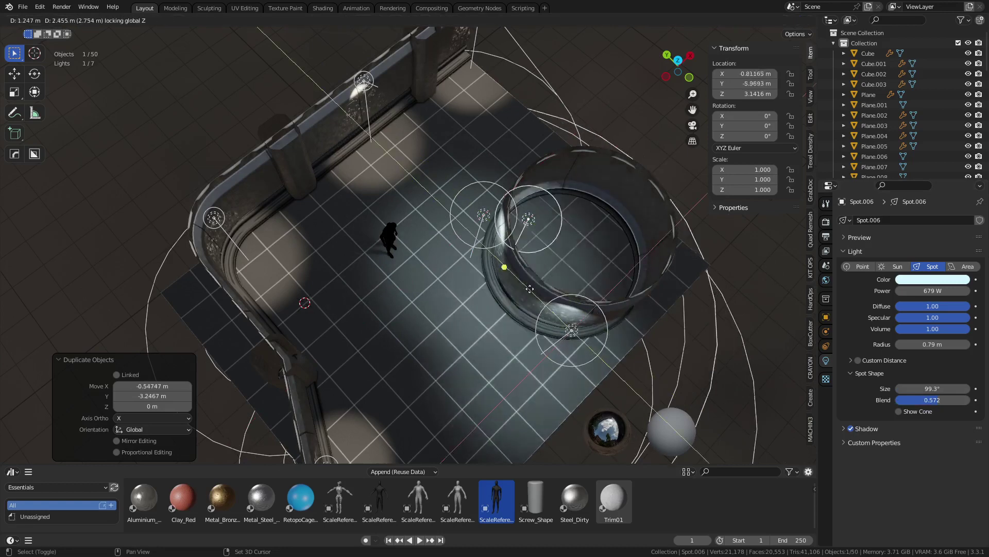
pyautogui.click(633, 129)
pyautogui.click(628, 67)
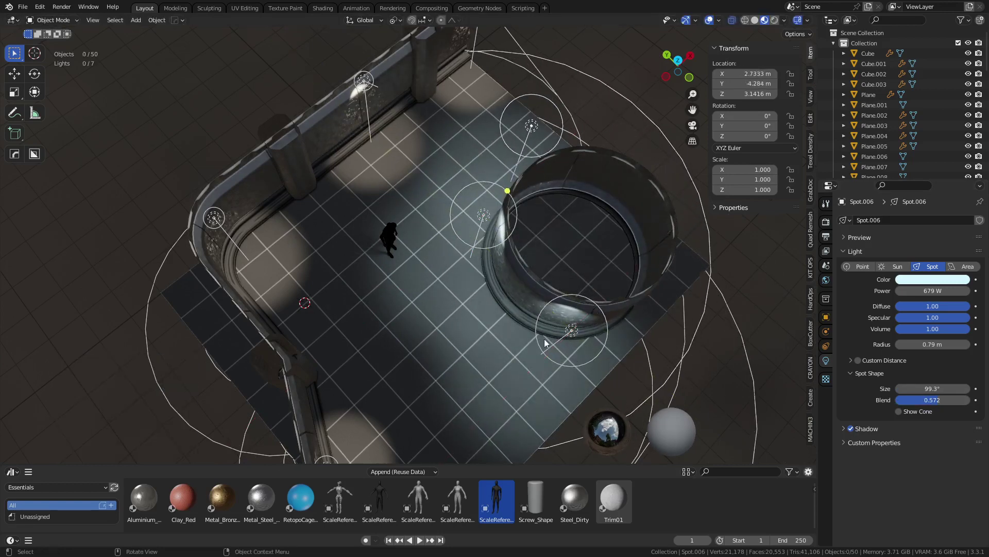
# Step: Hide the Extras overlay so the light outlines no longer cover the scene
pyautogui.moveTo(545, 340); pyautogui.dragTo(588, 289, button='middle')
pyautogui.scroll(4, 437, 280)
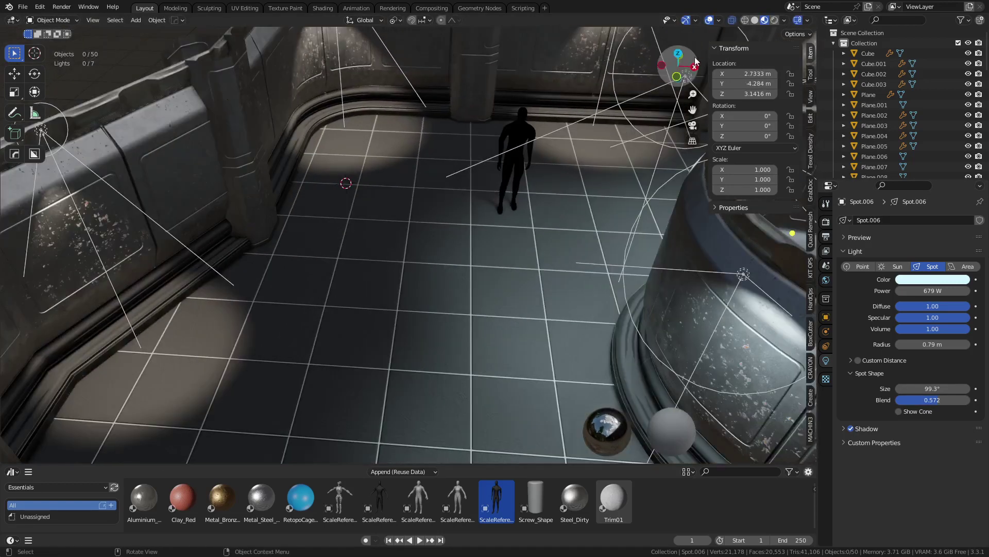
pyautogui.click(721, 20)
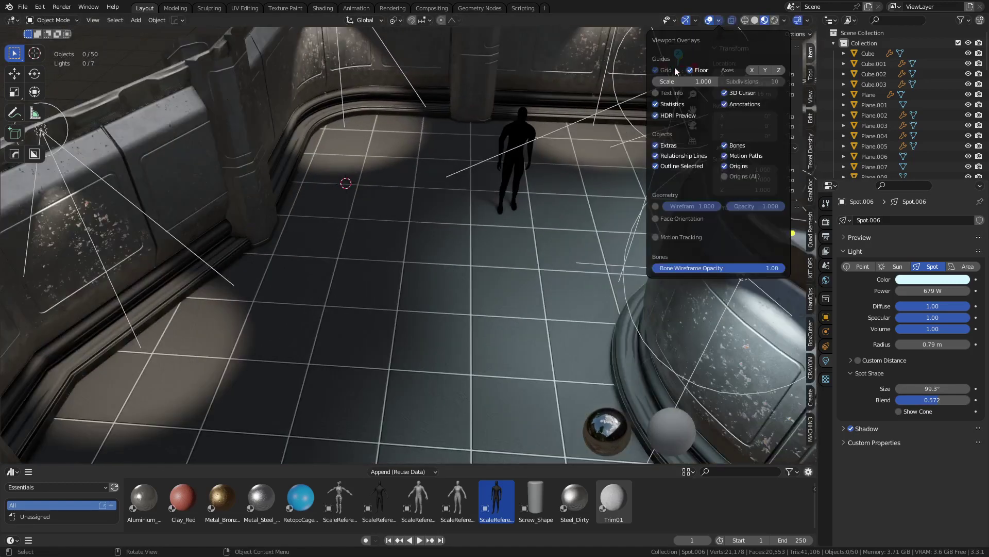
pyautogui.click(665, 147)
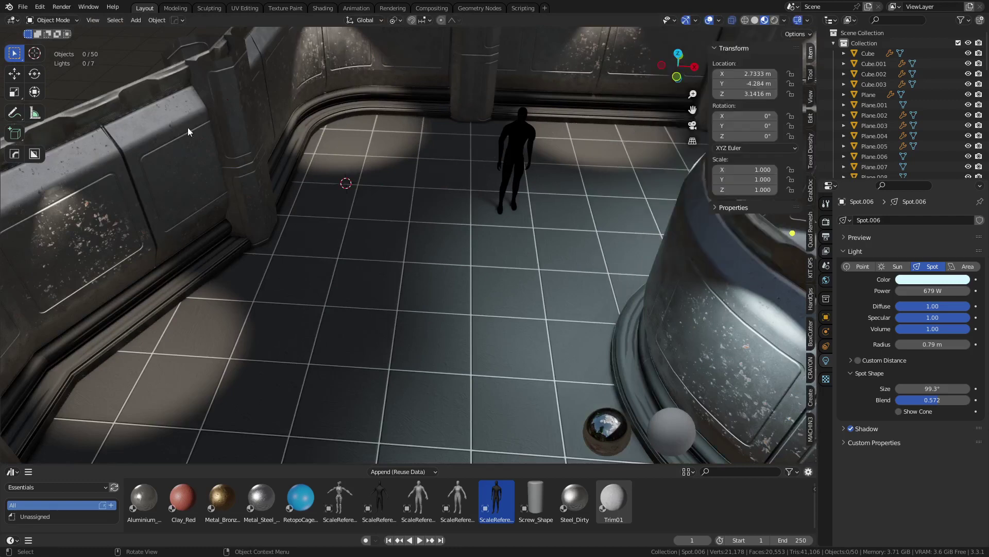
# Step: Try a high-contrast studio environment and a nearly black one as preview lighting, examining the room with the latter
pyautogui.click(786, 20)
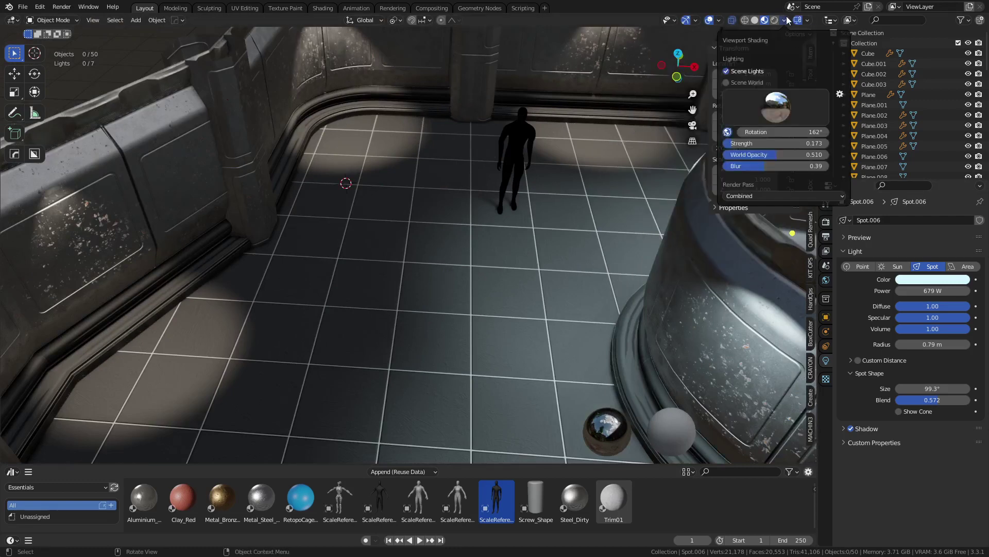
pyautogui.click(782, 102)
pyautogui.click(641, 305)
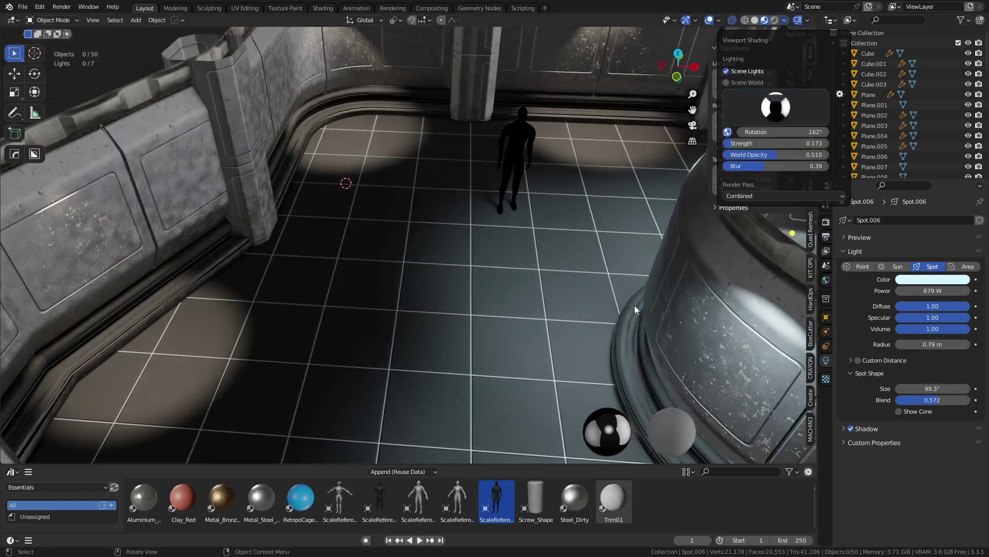
pyautogui.click(776, 107)
pyautogui.click(663, 308)
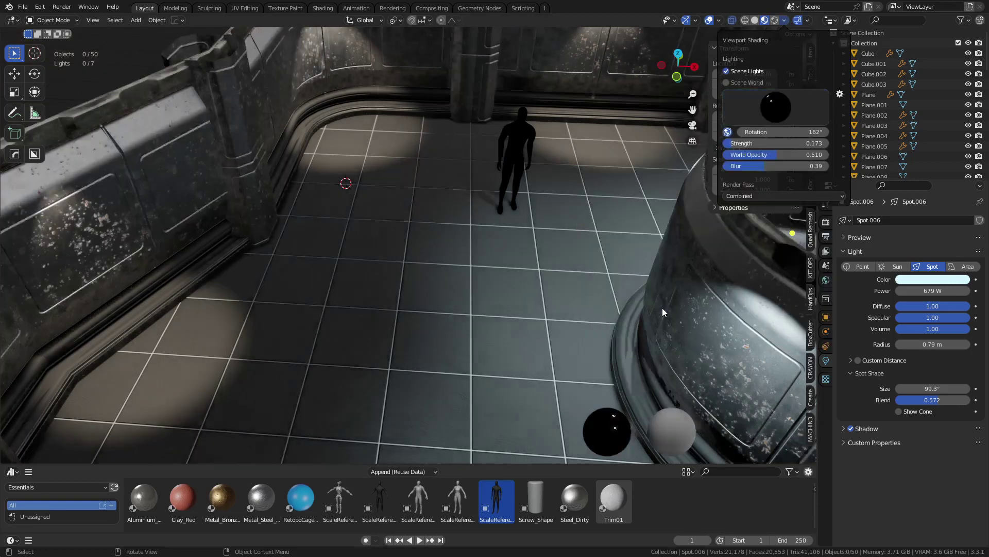
pyautogui.moveTo(659, 307)
pyautogui.mouseDown(button='middle')
pyautogui.moveTo(516, 194)
pyautogui.moveTo(581, 278)
pyautogui.mouseUp(button='middle')
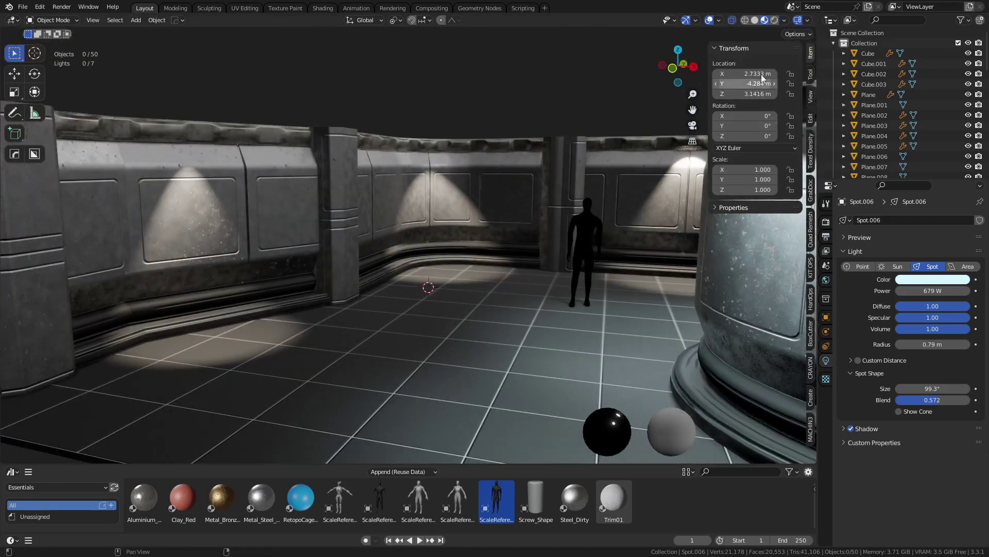
# Step: Try a grey studio environment with soft highlights as the preview lighting
pyautogui.click(785, 21)
pyautogui.click(776, 107)
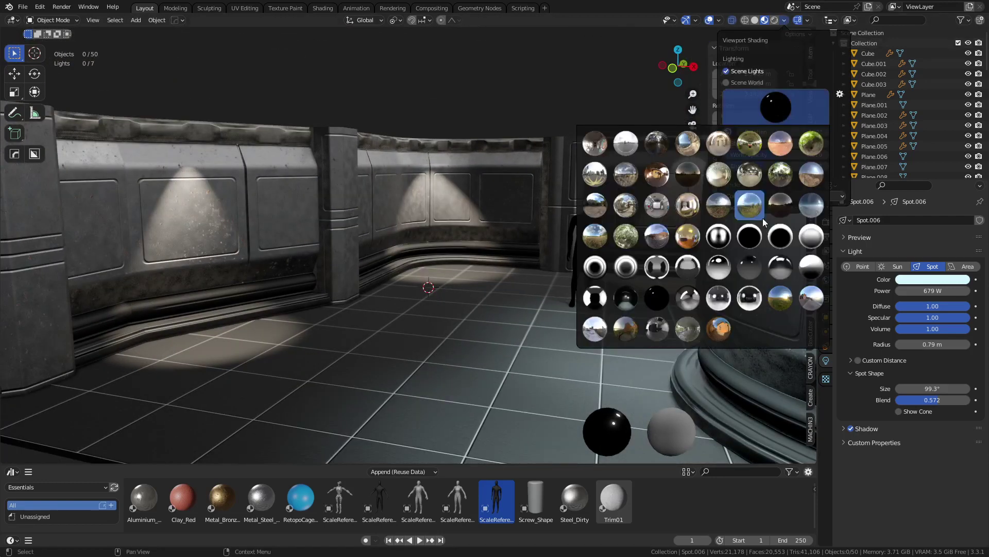
pyautogui.click(687, 297)
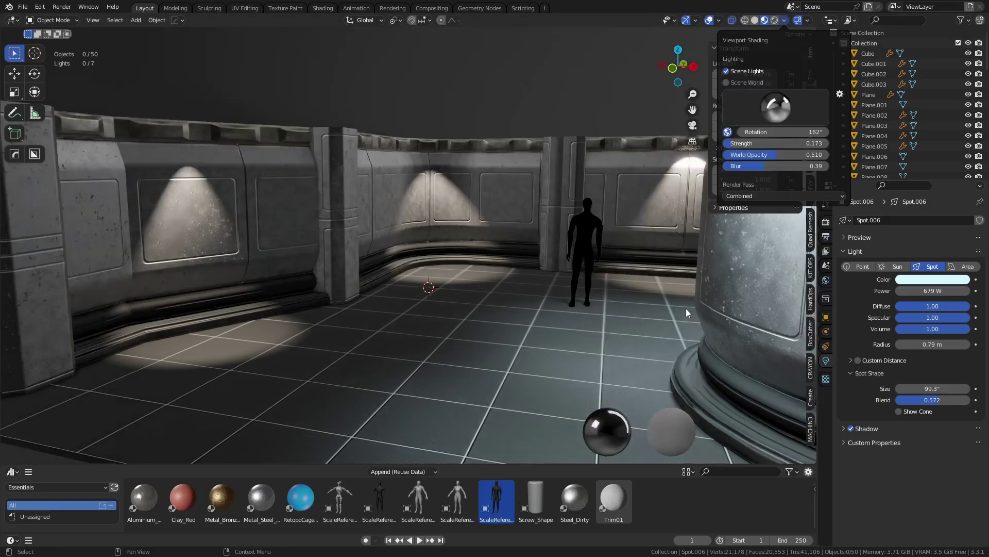
# Step: Switch the preview lighting to the dark interior environment and inspect the whole room under it
pyautogui.click(776, 106)
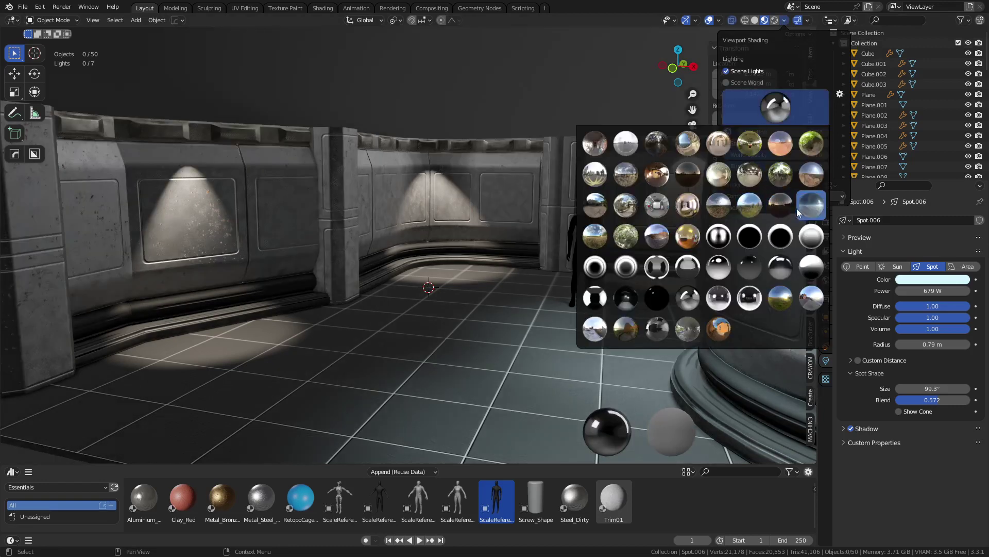
pyautogui.click(659, 151)
pyautogui.scroll(-10, 503, 219)
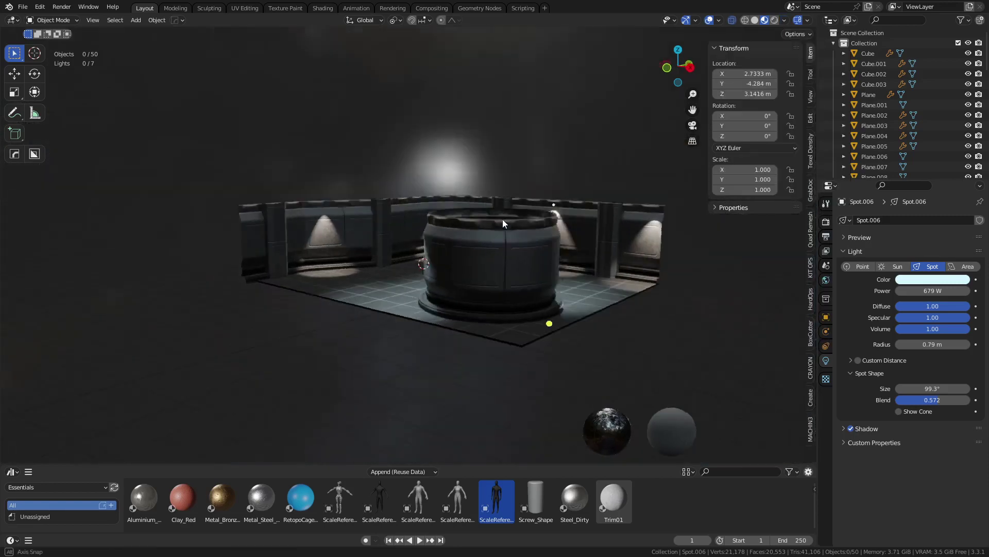
pyautogui.scroll(10, 539, 222)
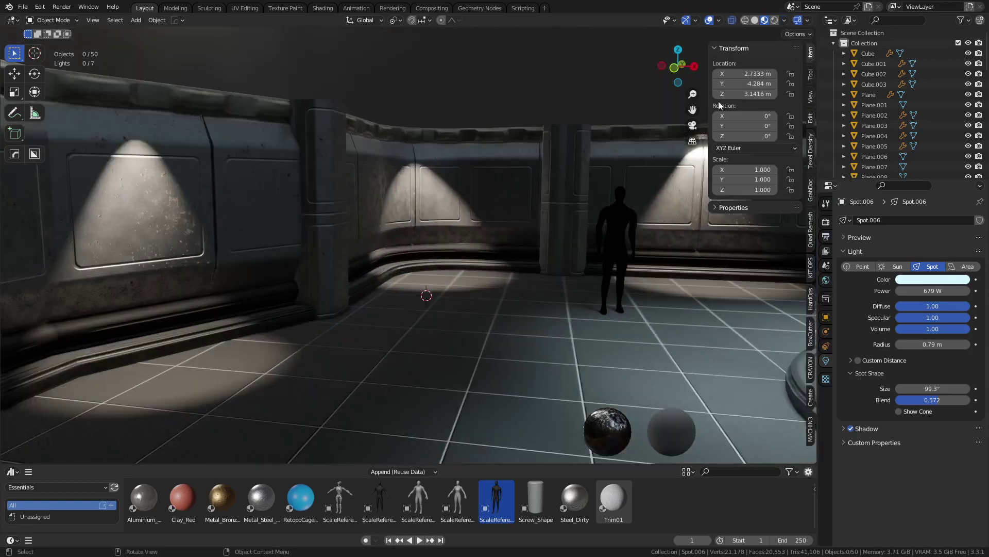
# Step: Lower the preview environment's strength to about 0.163
pyautogui.click(784, 21)
pyautogui.moveTo(786, 145)
pyautogui.mouseDown()
pyautogui.moveTo(767, 143)
pyautogui.moveTo(783, 144)
pyautogui.mouseUp()
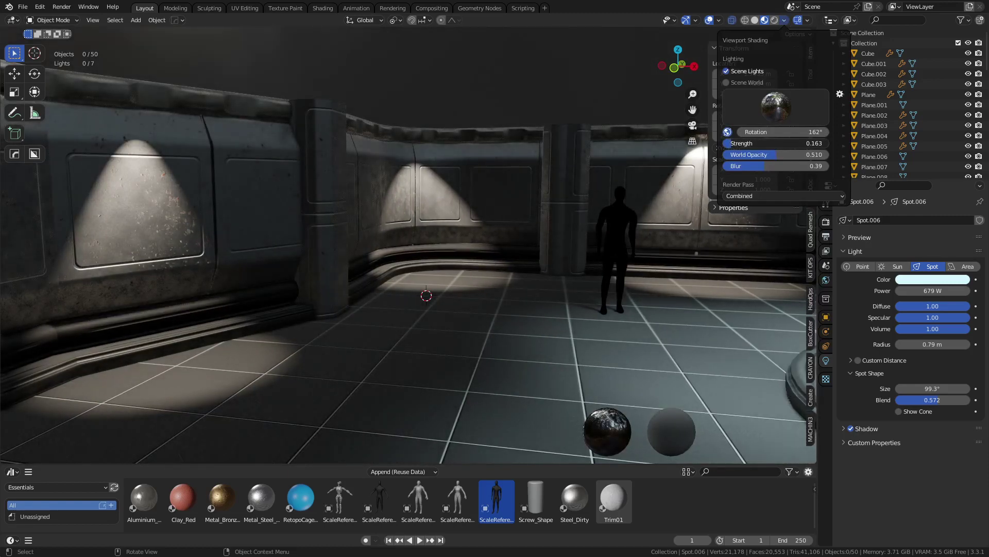
pyautogui.click(776, 106)
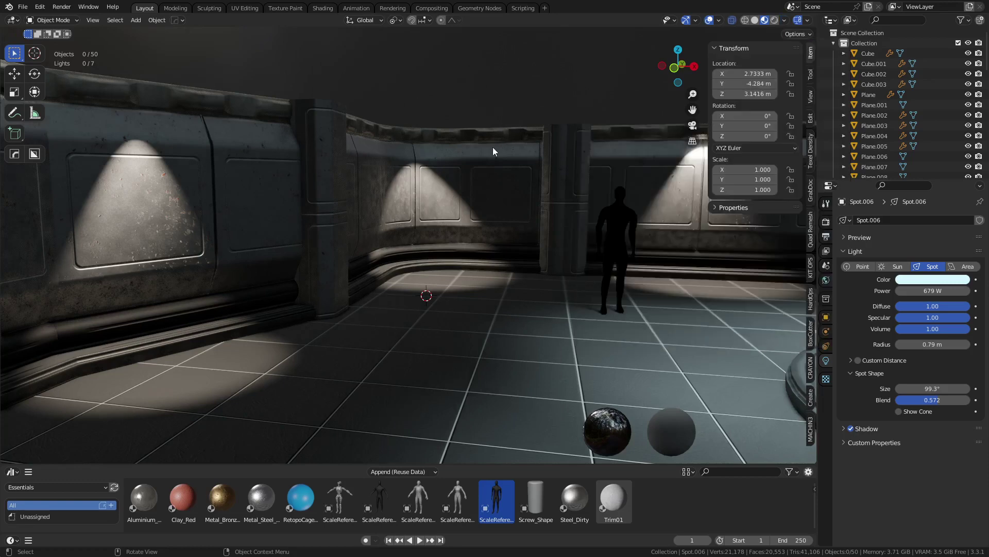
pyautogui.moveTo(492, 147); pyautogui.dragTo(329, 190, button='middle')
# Step: Check the scene briefly in solid shading, return to the material preview and show the Extras overlay again
pyautogui.click(755, 20)
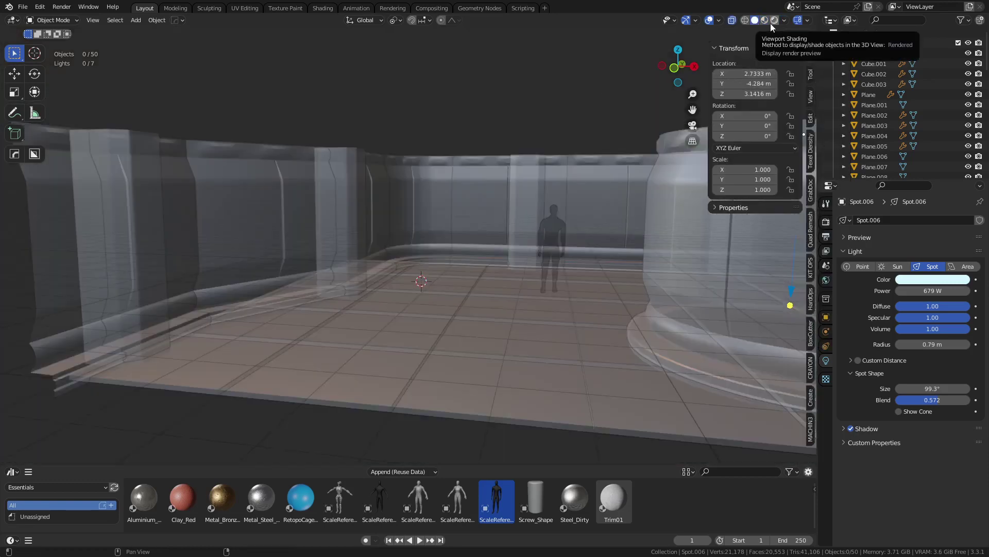
pyautogui.click(765, 21)
pyautogui.click(718, 20)
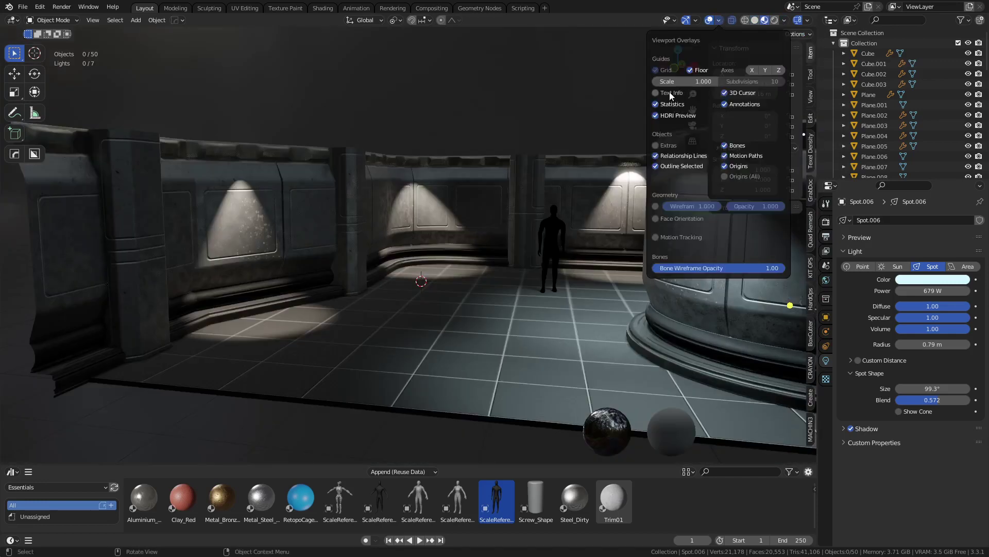
pyautogui.click(670, 92)
pyautogui.click(670, 92)
pyautogui.click(665, 145)
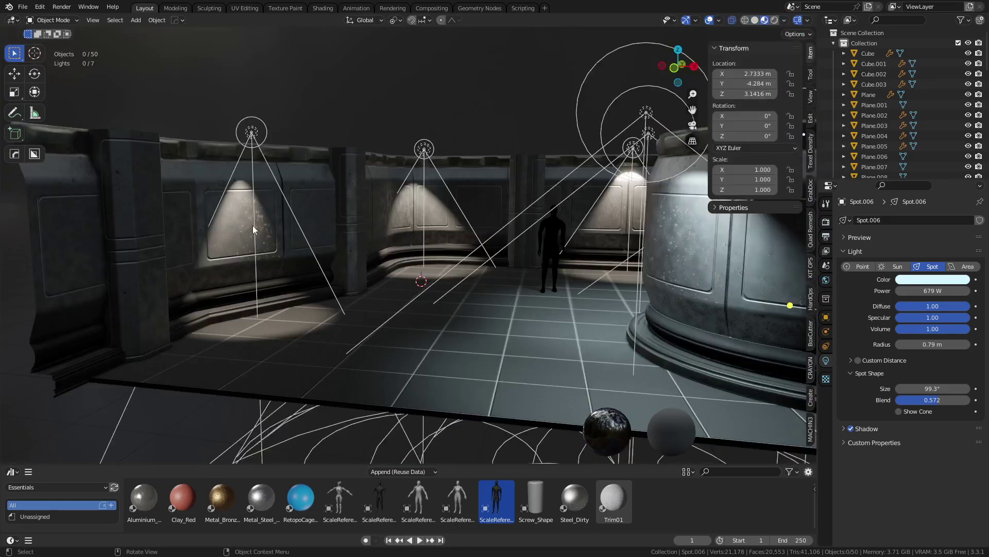
# Step: Select the four warm wall spot lights together and raise them vertically to about Z 3.97 m
pyautogui.click(255, 135)
pyautogui.keyDown('shift'); pyautogui.click(426, 151); pyautogui.keyUp('shift')
pyautogui.moveTo(559, 153); pyautogui.dragTo(598, 175, button='middle')
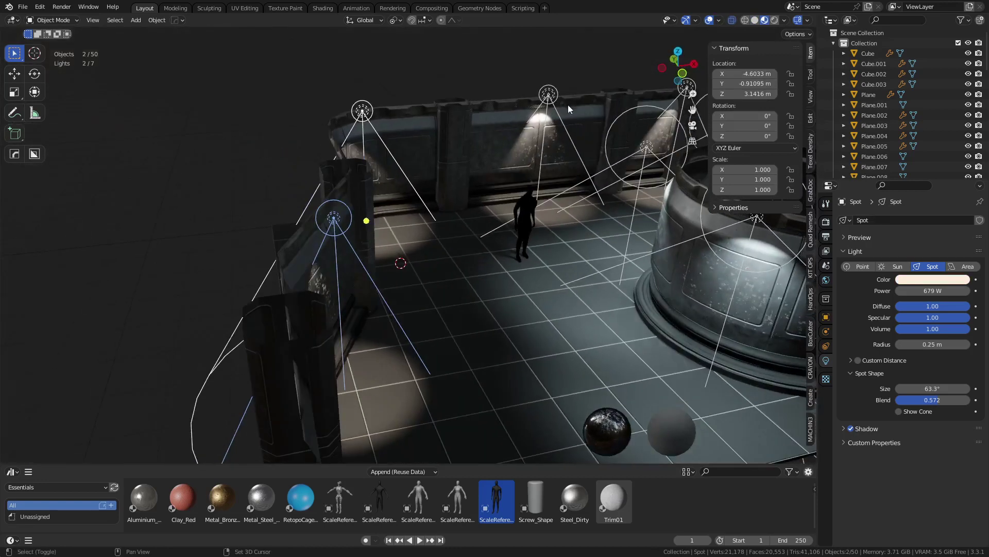
pyautogui.keyDown('shift'); pyautogui.click(550, 96); pyautogui.keyUp('shift')
pyautogui.keyDown('shift'); pyautogui.click(689, 93); pyautogui.keyUp('shift')
pyautogui.moveTo(688, 93); pyautogui.dragTo(490, 156, button='middle')
pyautogui.press('g')
pyautogui.press('z')
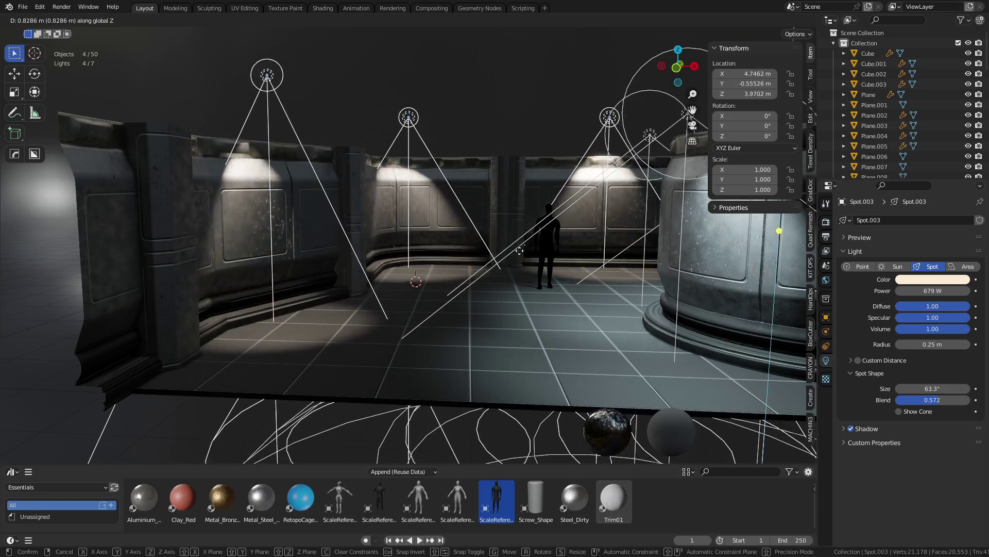
pyautogui.click(477, 76)
# Step: Deselect the raised wall lights and switch the viewport to solid shading
pyautogui.hotkey('ctrl', 'Tab')
pyautogui.click(419, 78)
pyautogui.click(472, 123)
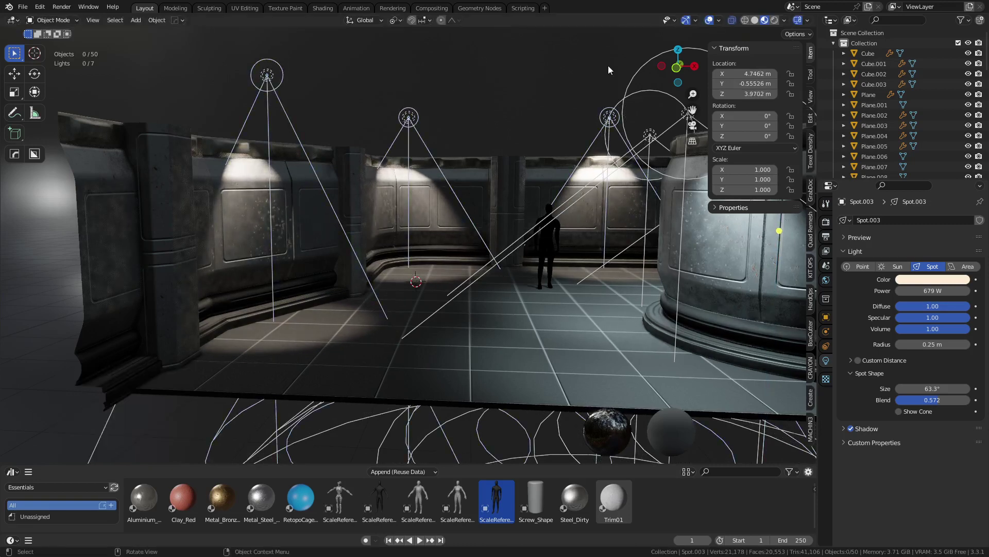
pyautogui.click(758, 21)
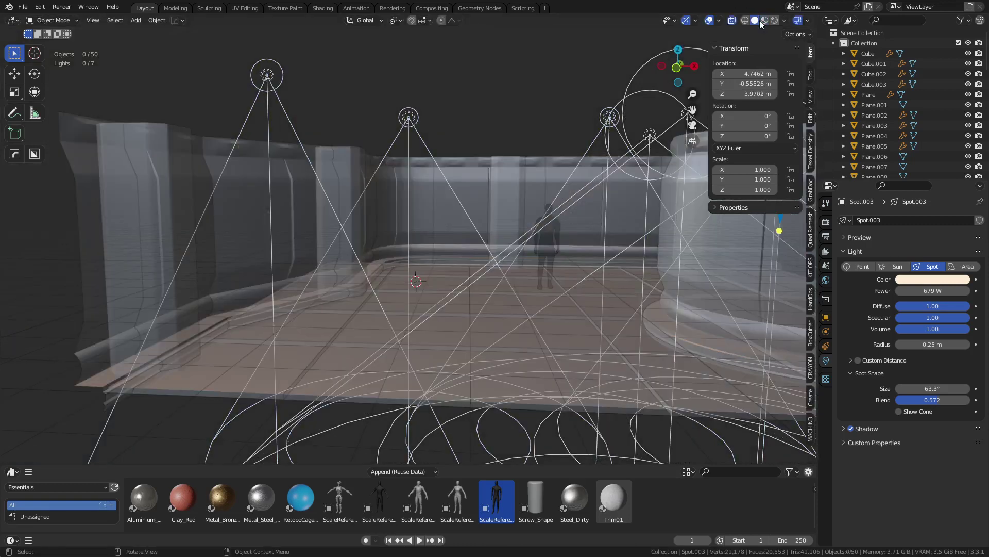
# Step: Compare the rendered shading with the material preview, keep the material preview and hide the Extras overlay
pyautogui.click(765, 20)
pyautogui.click(775, 20)
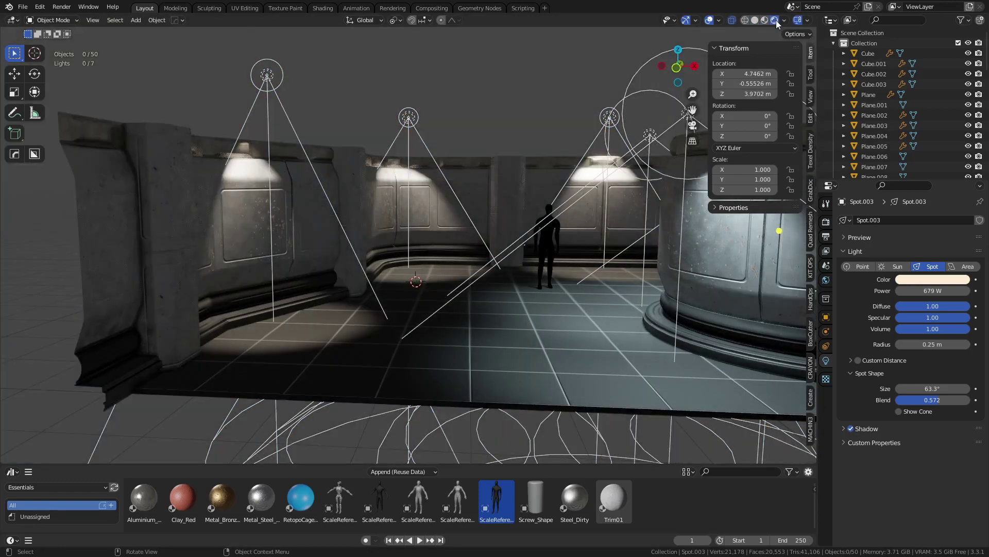
pyautogui.click(767, 21)
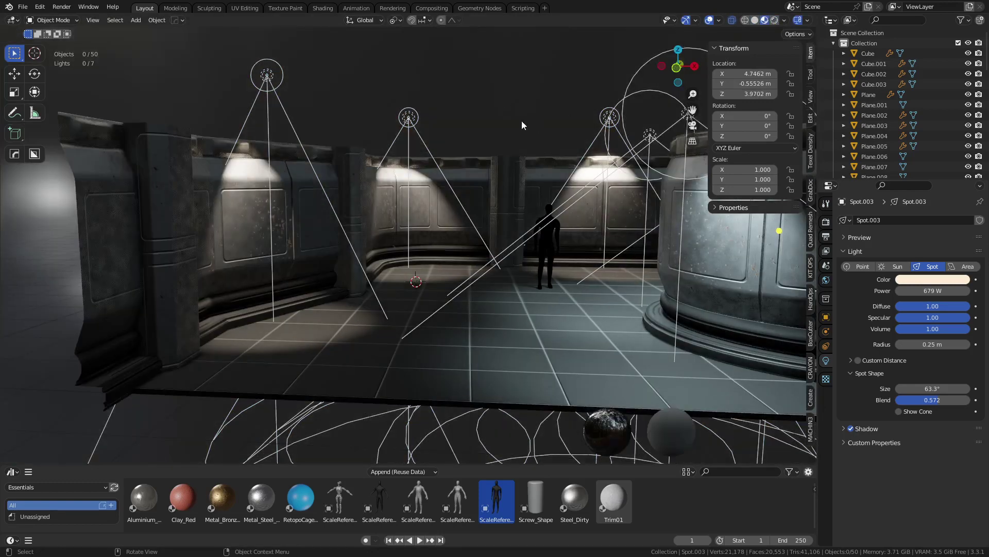
pyautogui.moveTo(522, 120); pyautogui.dragTo(517, 123, button='middle')
pyautogui.click(785, 21)
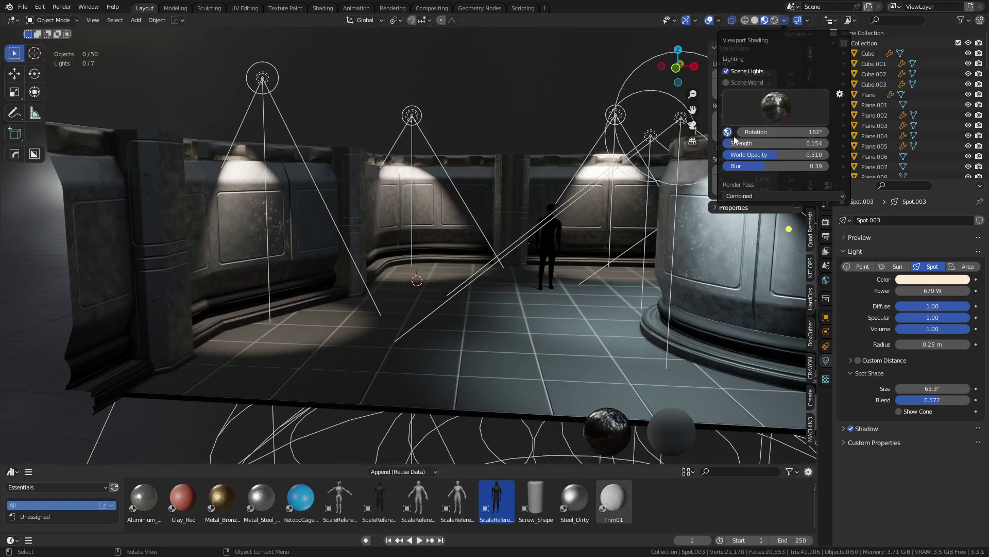
pyautogui.click(718, 21)
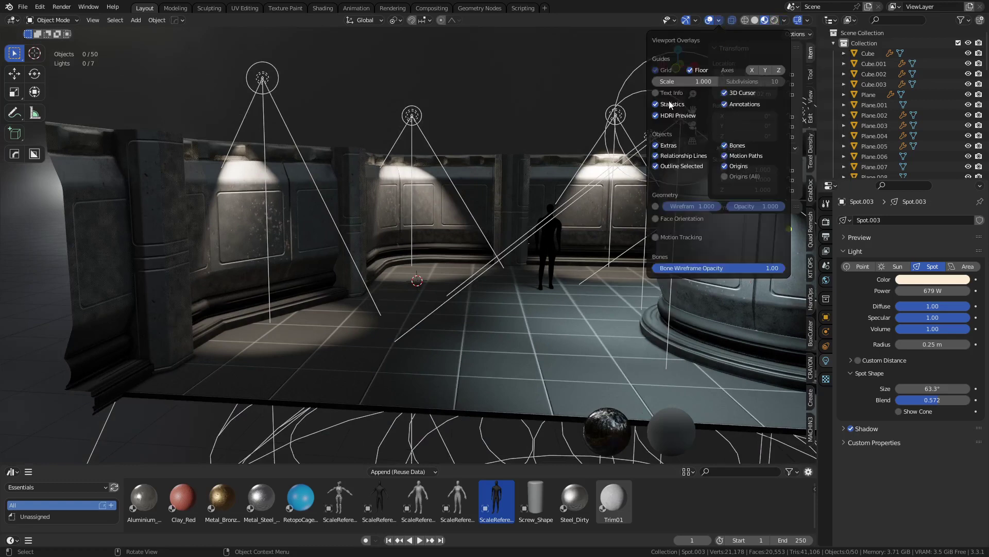
pyautogui.click(674, 145)
# Step: Walk through the room to examine the lit walls, columns and tiled floor up close
pyautogui.hotkey('shift', '`')
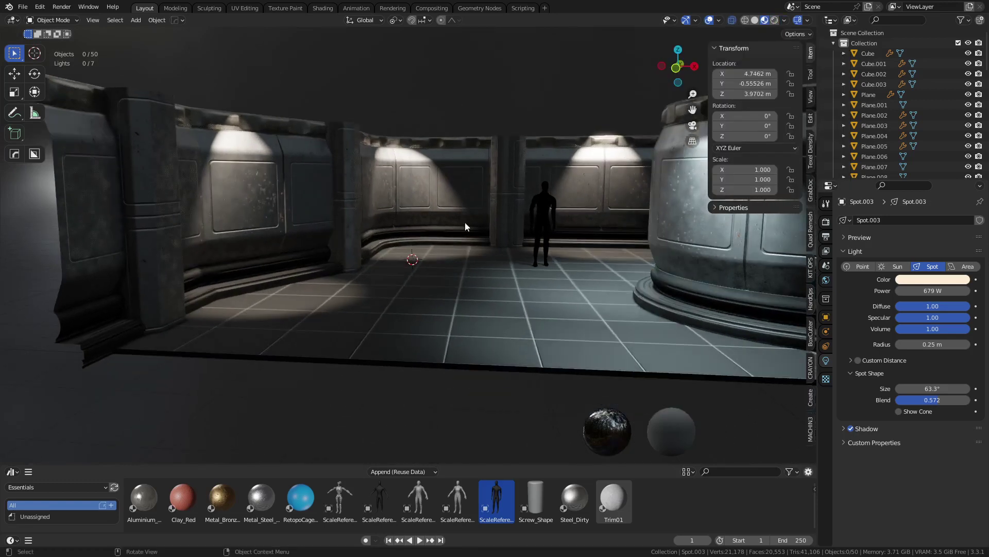
pyautogui.press('w')
pyautogui.press('w')
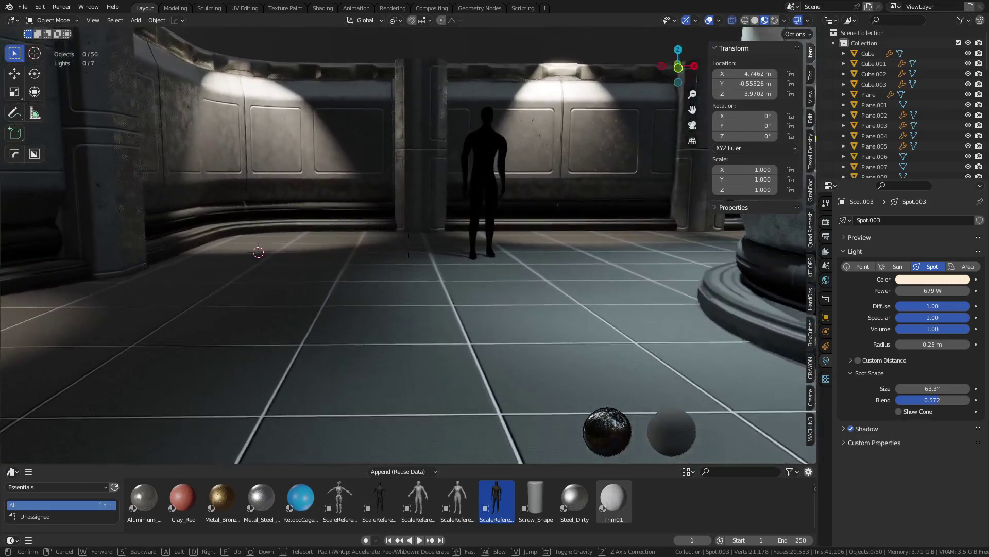
pyautogui.press('w')
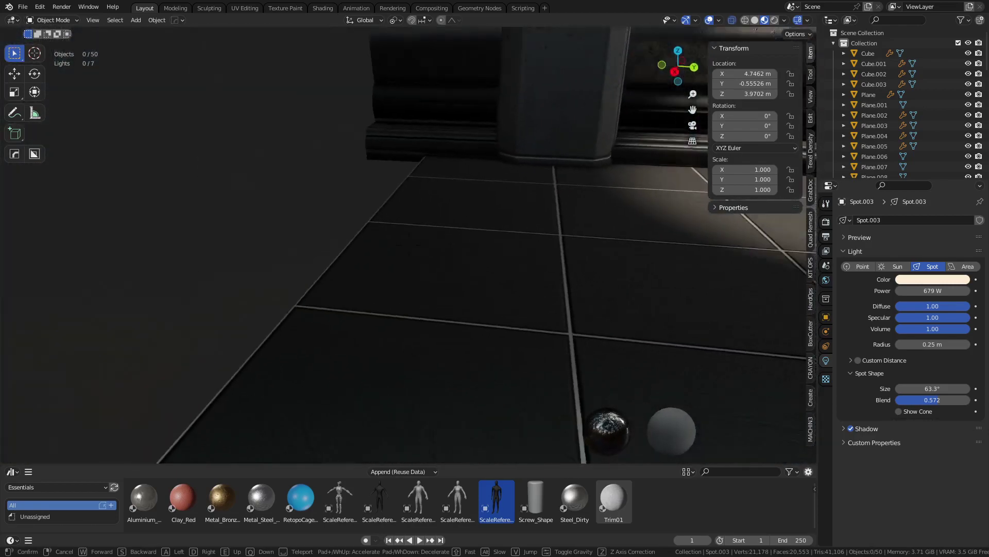
pyautogui.press('w')
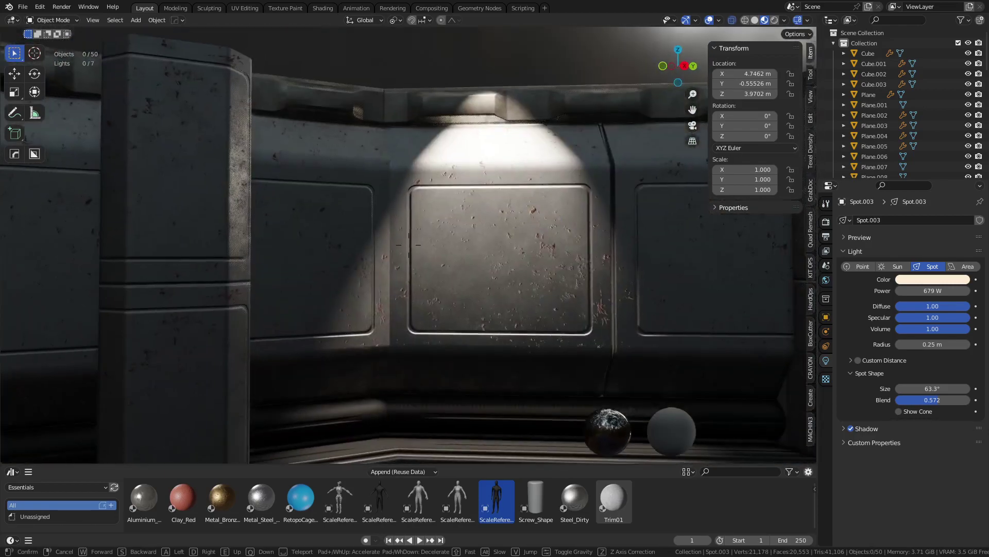
pyautogui.press('w')
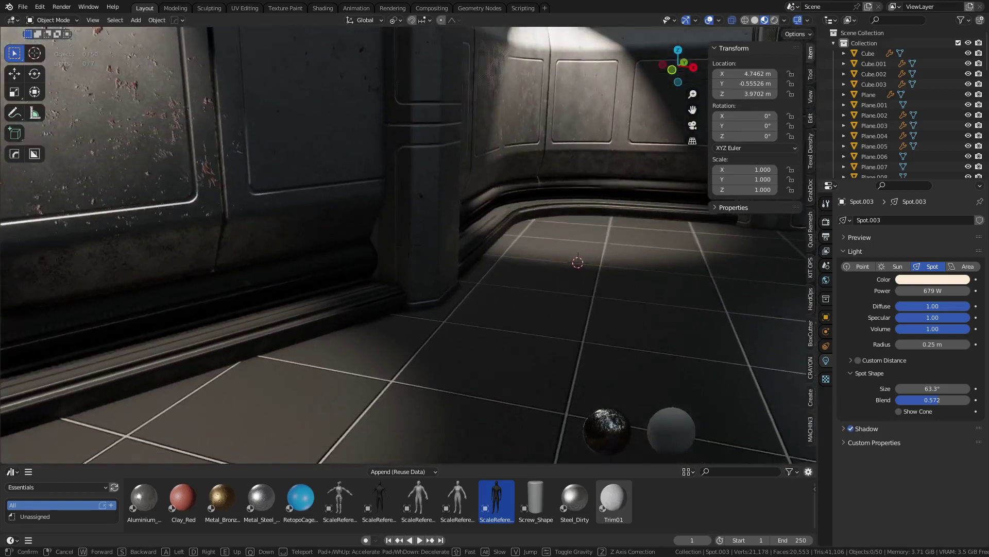
pyautogui.press('s')
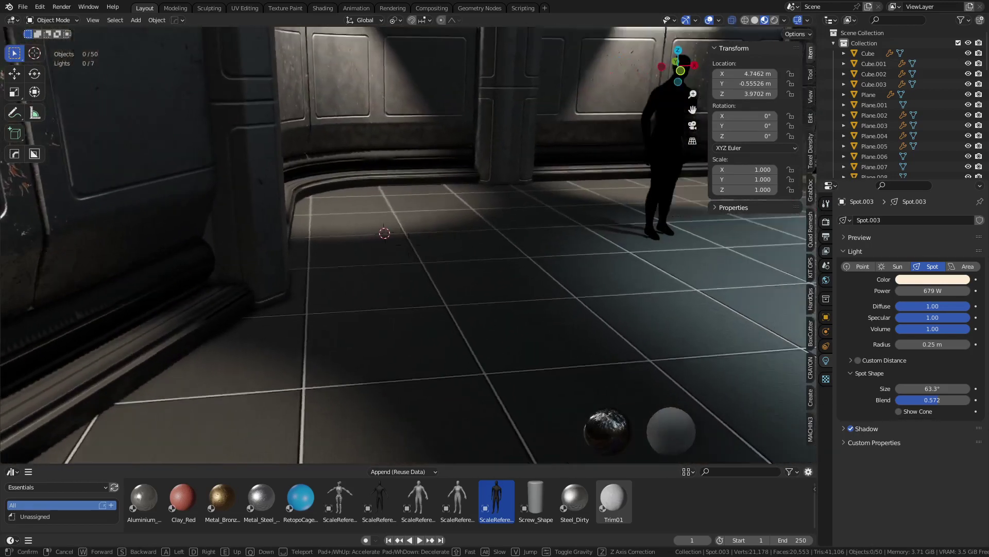
pyautogui.press('Escape')
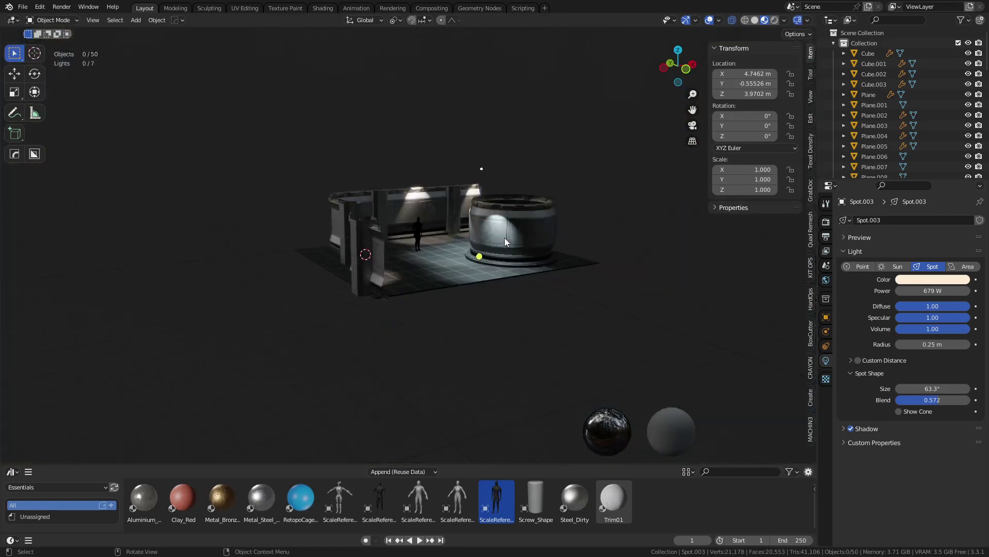
# Step: Add a 2 m plane and move it horizontally to the empty area in front of the room, about X -1.31 m, Y -12.95 m
pyautogui.moveTo(505, 237); pyautogui.dragTo(434, 229, button='middle')
pyautogui.hotkey('shift', 'a')
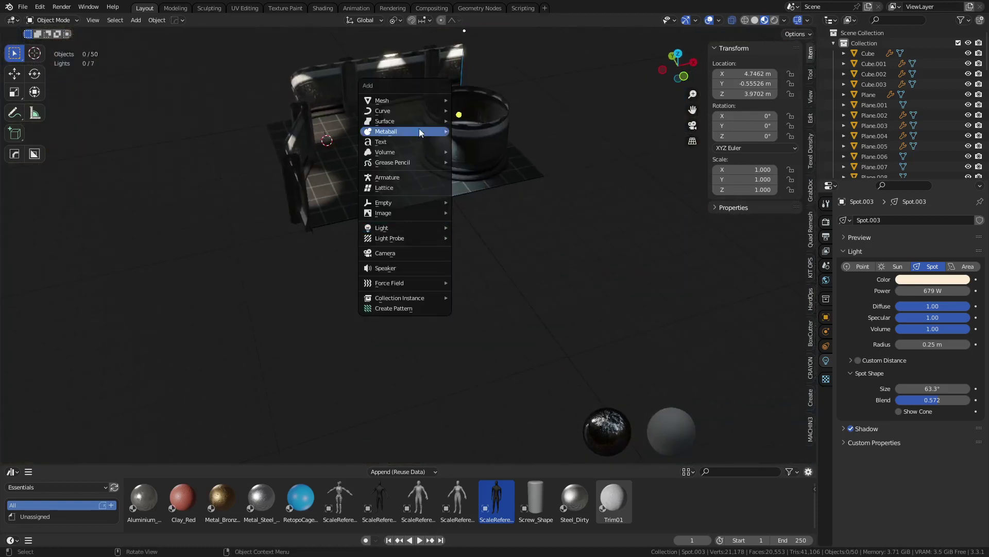
pyautogui.moveTo(418, 102)
pyautogui.click(491, 112)
pyautogui.press('g')
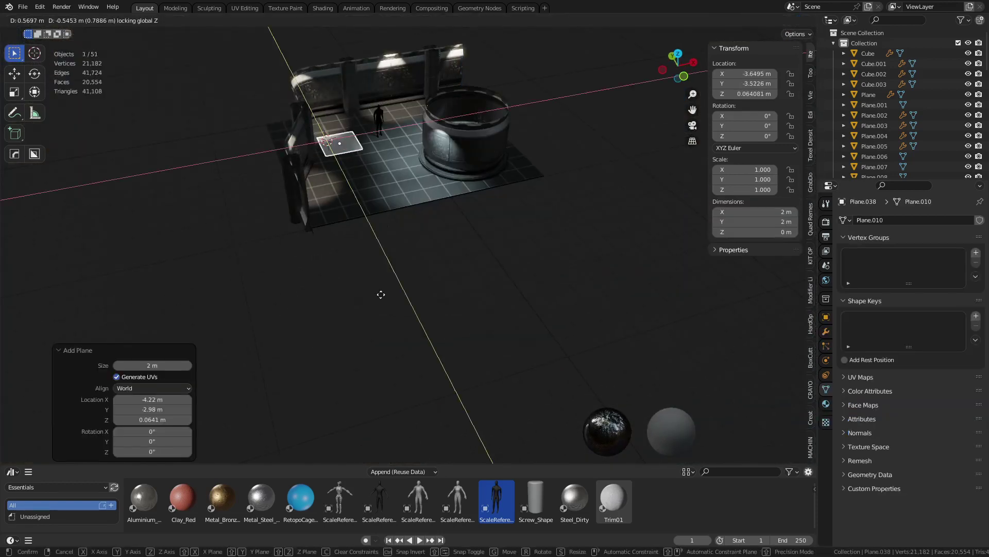
pyautogui.click(476, 383)
# Step: Apply a transform preset and move the plane horizontally a bit farther from the room's floor
pyautogui.hotkey('shift', 'space')
pyautogui.click(507, 292)
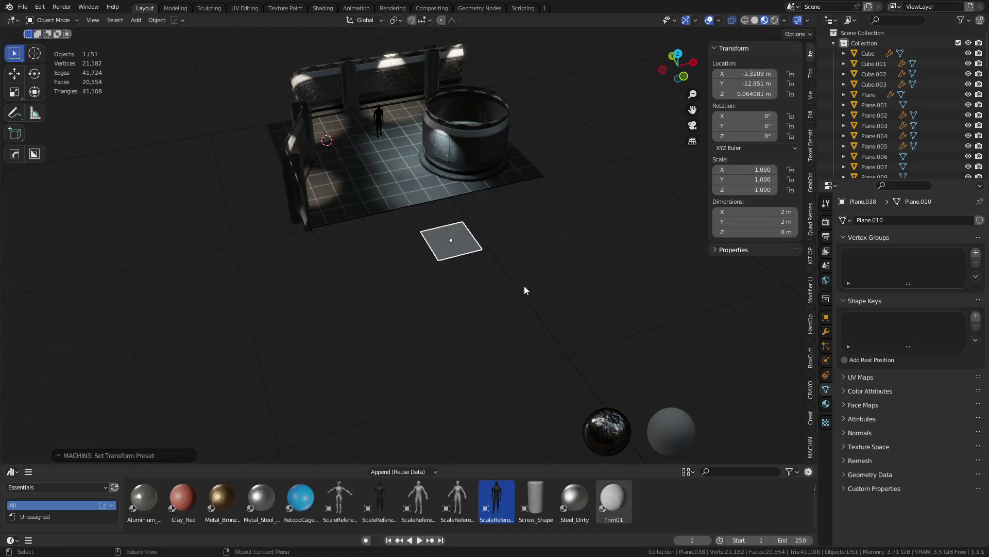
pyautogui.press('g')
pyautogui.hotkey('shift', 'z')
pyautogui.click(453, 280)
# Step: Set the plane's origin to its front corner vertex and return to object mode
pyautogui.press('Tab')
pyautogui.click(495, 271)
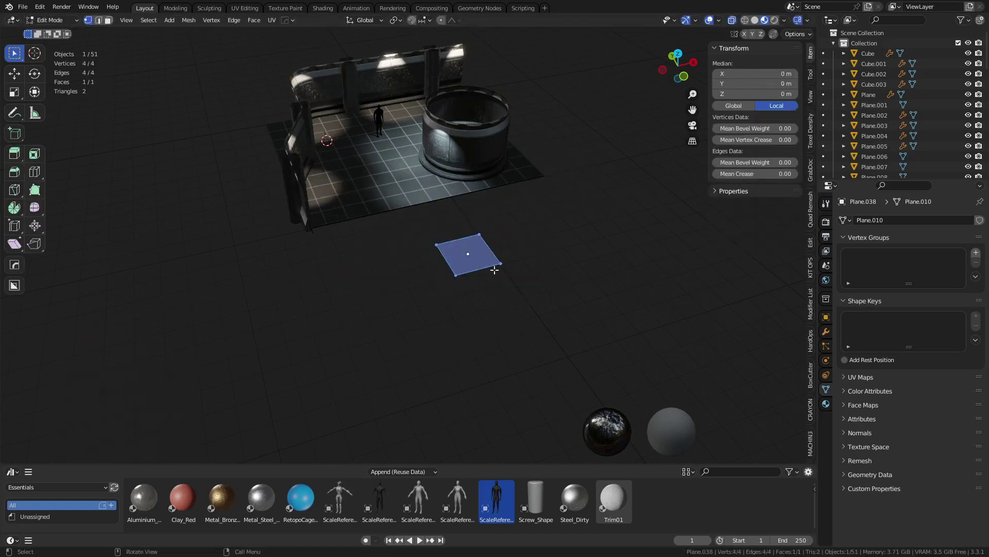
pyautogui.keyDown('shift'); pyautogui.click(503, 268); pyautogui.keyUp('shift')
pyautogui.hotkey('shift', 's')
pyautogui.rightClick(503, 267)
pyautogui.click(503, 267)
pyautogui.hotkey('shift', 's')
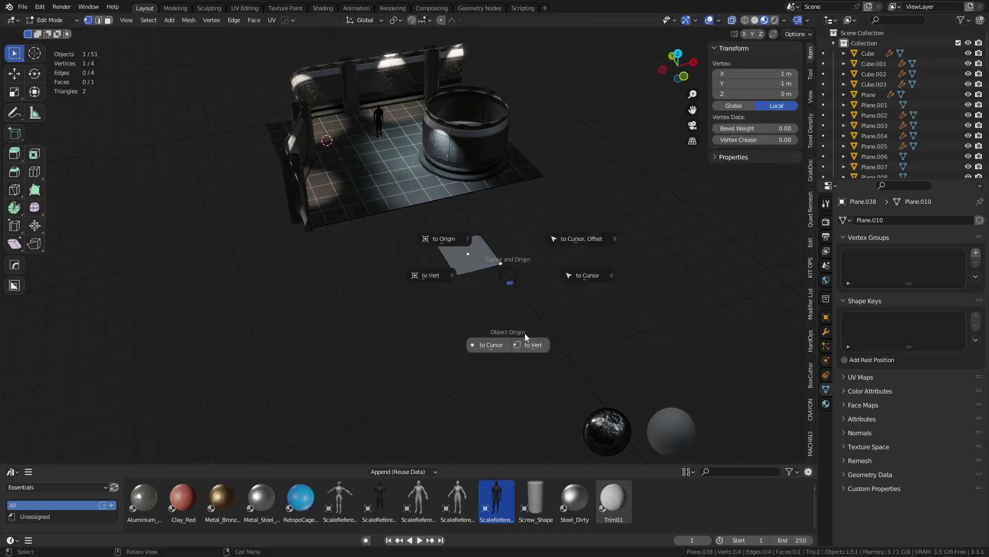
pyautogui.click(528, 344)
pyautogui.press('Tab')
# Step: Duplicate the plane and place the copy -3 m along the X axis
pyautogui.click(458, 340)
pyautogui.hotkey('shift', 'd')
pyautogui.press('x')
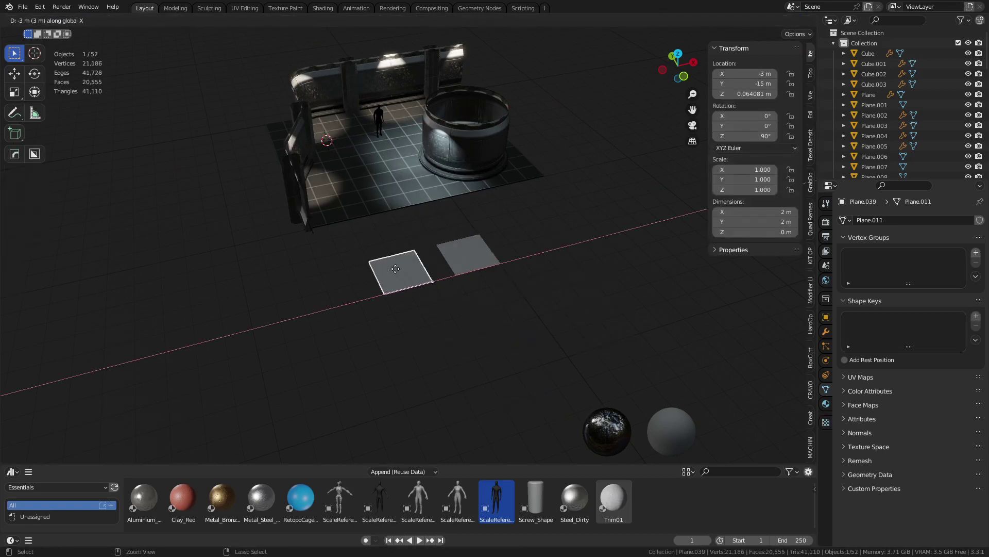
pyautogui.click(396, 273)
# Step: Round the copy into a quarter circle by vertex-beveling the corner opposite its origin, with clamp overlap on, and return to object mode
pyautogui.press('Tab')
pyautogui.hotkey('ctrl', 'b')
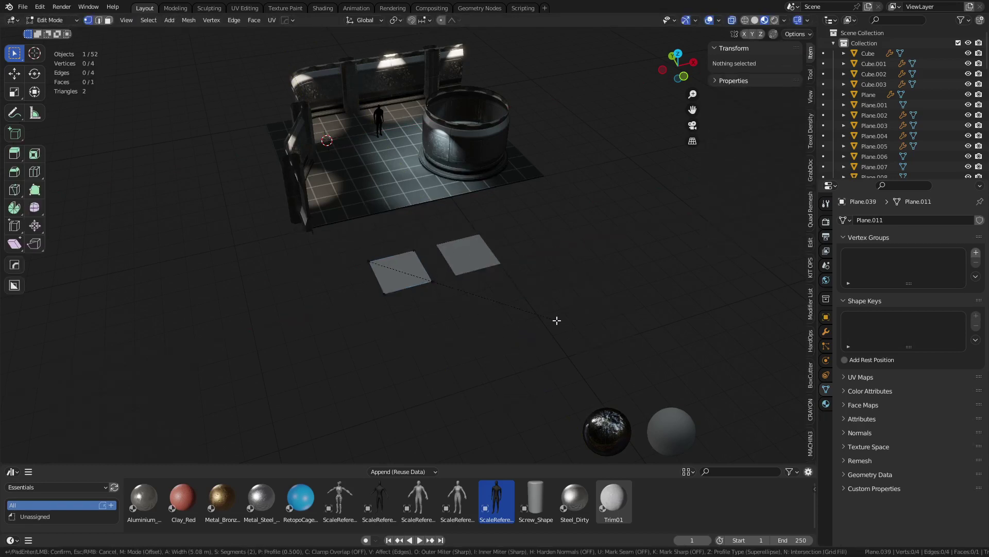
pyautogui.press('c')
pyautogui.press('v')
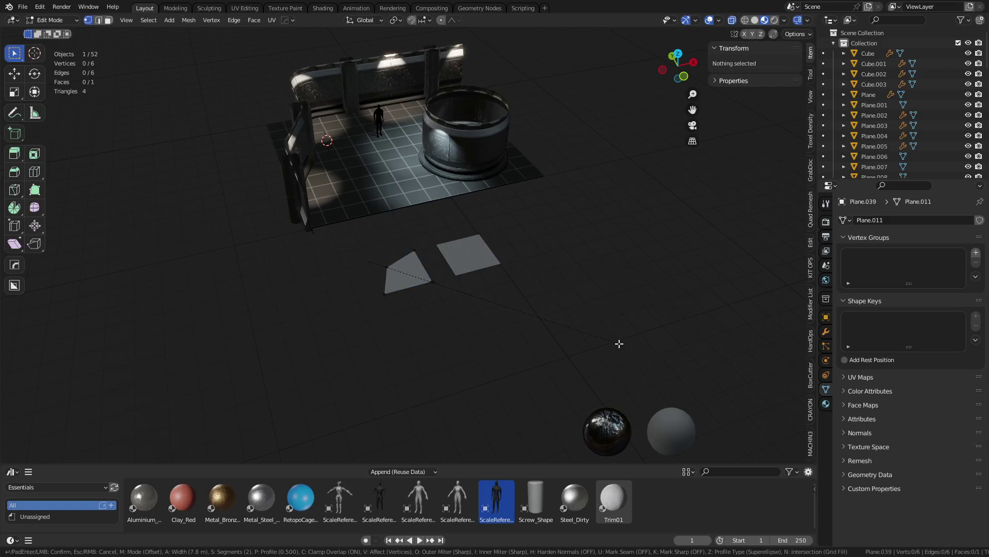
pyautogui.click(620, 343)
pyautogui.hotkey('ctrl', 'Tab')
pyautogui.click(537, 342)
pyautogui.click(478, 326)
# Step: Duplicate the quarter circle in place and rotate the copy 90° about Z to form a half circle
pyautogui.scroll(10, 487, 330)
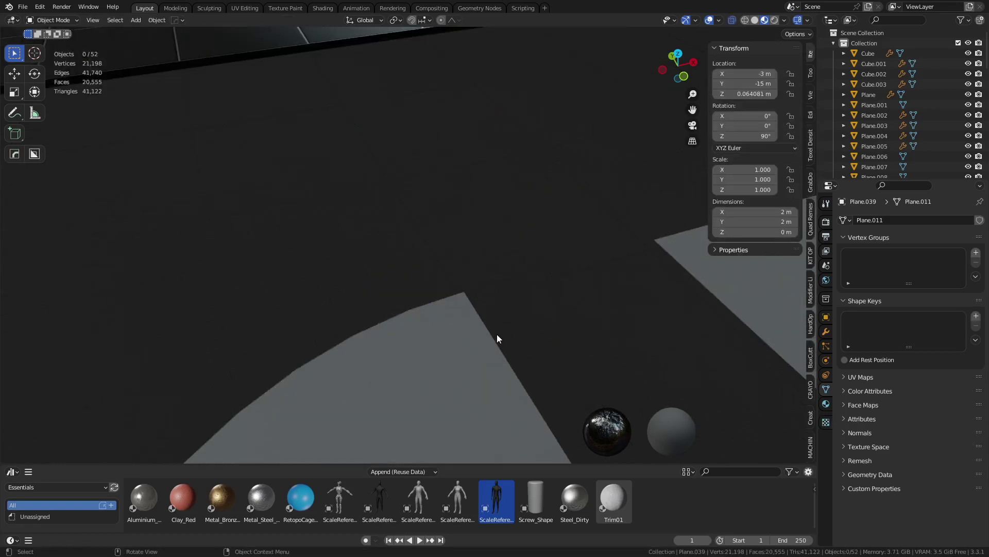
pyautogui.scroll(-6, 497, 335)
pyautogui.click(456, 344)
pyautogui.keyDown('shift'); pyautogui.moveTo(484, 397); pyautogui.dragTo(439, 302, button='middle'); pyautogui.keyUp('shift')
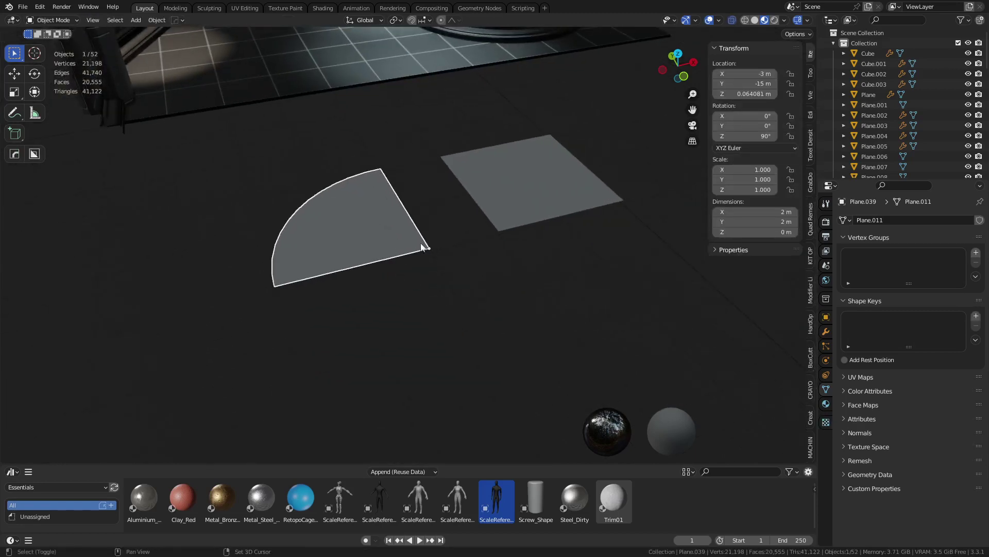
pyautogui.hotkey('shift', 'd')
pyautogui.press('Escape')
pyautogui.press('r')
pyautogui.press('z')
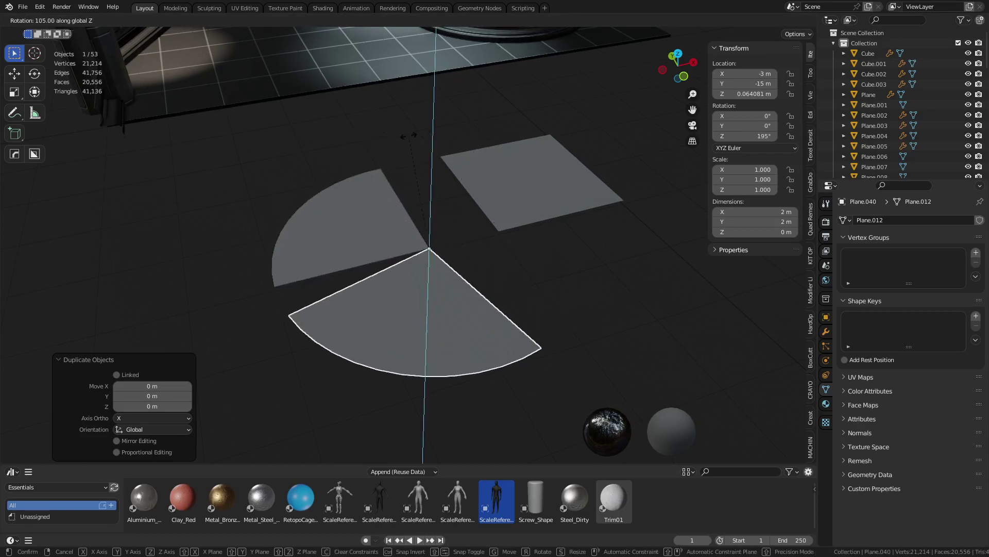
pyautogui.click(432, 141)
# Step: Move the square plane -1 m along X so it adjoins the upper quarter circle
pyautogui.click(512, 188)
pyautogui.press('g')
pyautogui.press('y')
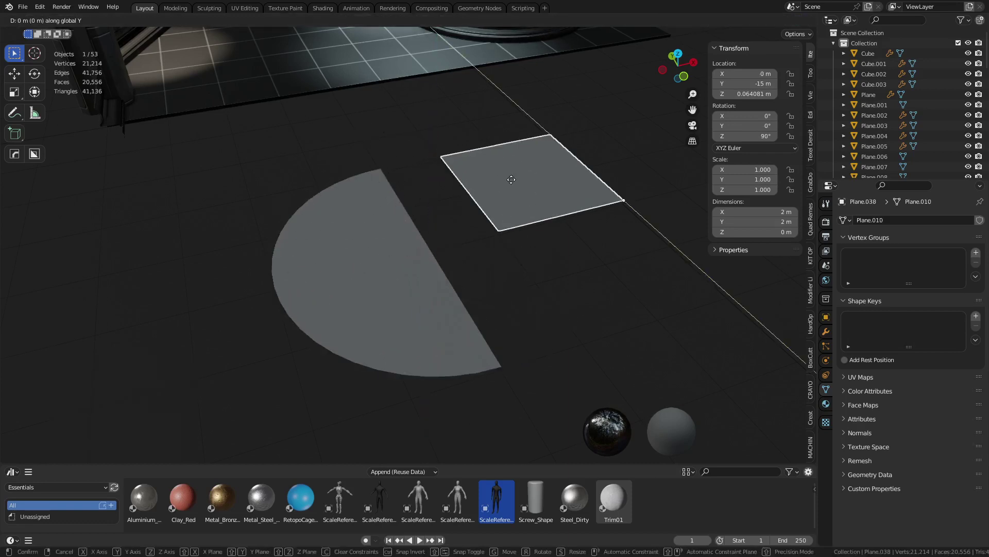
pyautogui.press('x')
pyautogui.click(456, 197)
# Step: Duplicate the square plane twice along X, offsetting each copy by 2 m to extend the straight run
pyautogui.hotkey('shift', 'u')
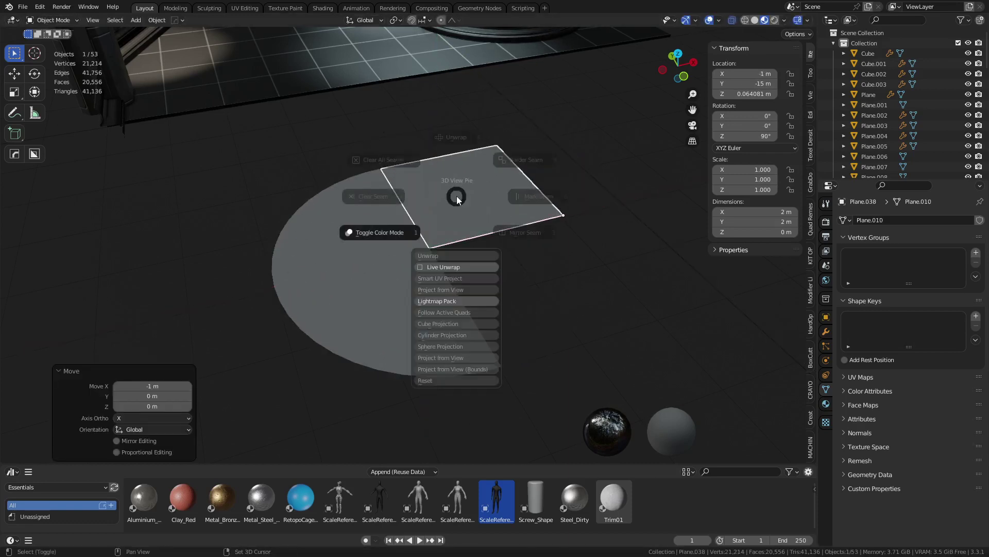
pyautogui.press('Escape')
pyautogui.hotkey('shift', 'd')
pyautogui.press('x')
pyautogui.click(607, 163)
pyautogui.hotkey('shift', 'd')
pyautogui.press('x')
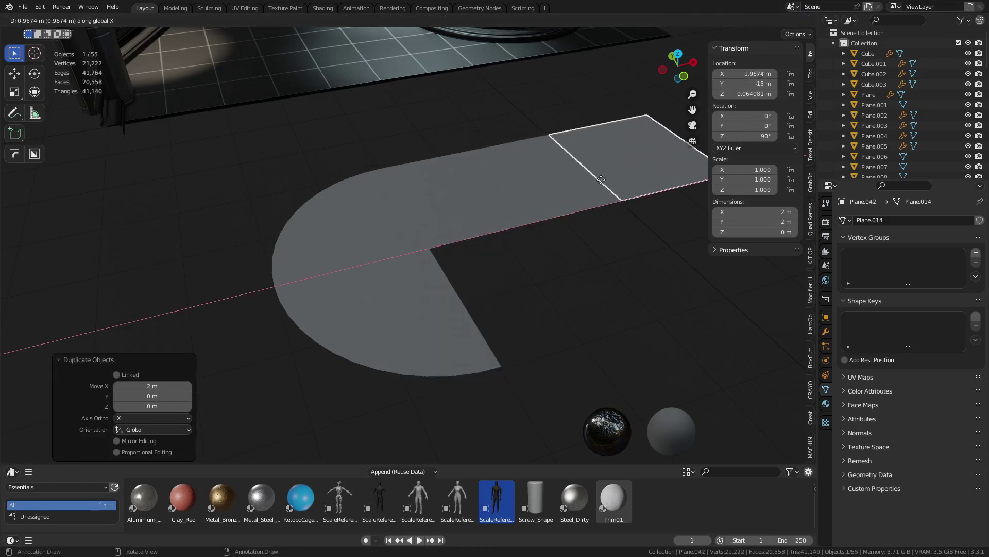
pyautogui.keyDown('ctrl'); pyautogui.click(658, 166); pyautogui.keyUp('ctrl')
# Step: Highlight the middle square's two shared side edges in edit mode to examine where it meets its neighbours, and return to object mode
pyautogui.keyDown('shift'); pyautogui.moveTo(554, 248); pyautogui.dragTo(530, 287, button='middle'); pyautogui.keyUp('shift')
pyautogui.scroll(-1, 511, 251)
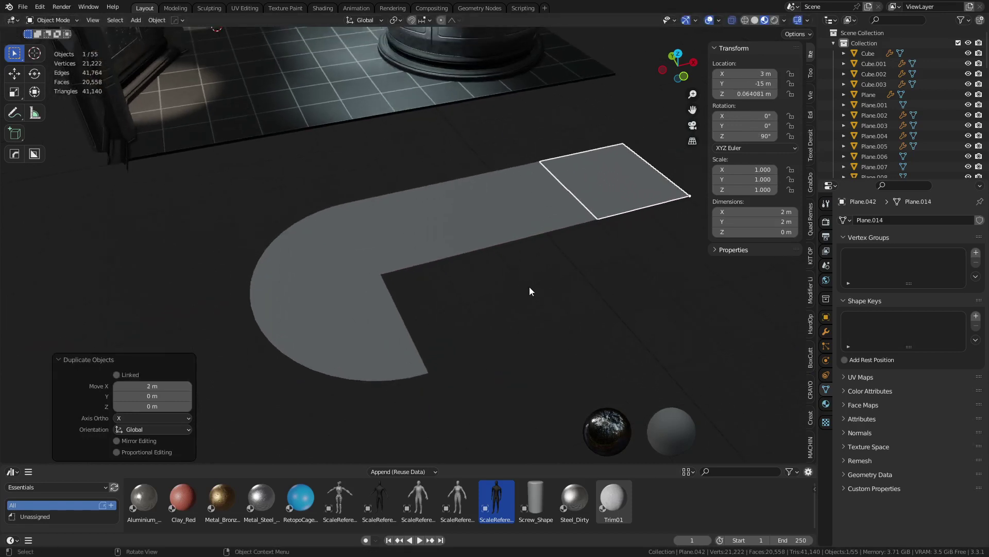
pyautogui.click(530, 287)
pyautogui.click(560, 220)
pyautogui.hotkey('ctrl', 'Tab')
pyautogui.click(559, 222)
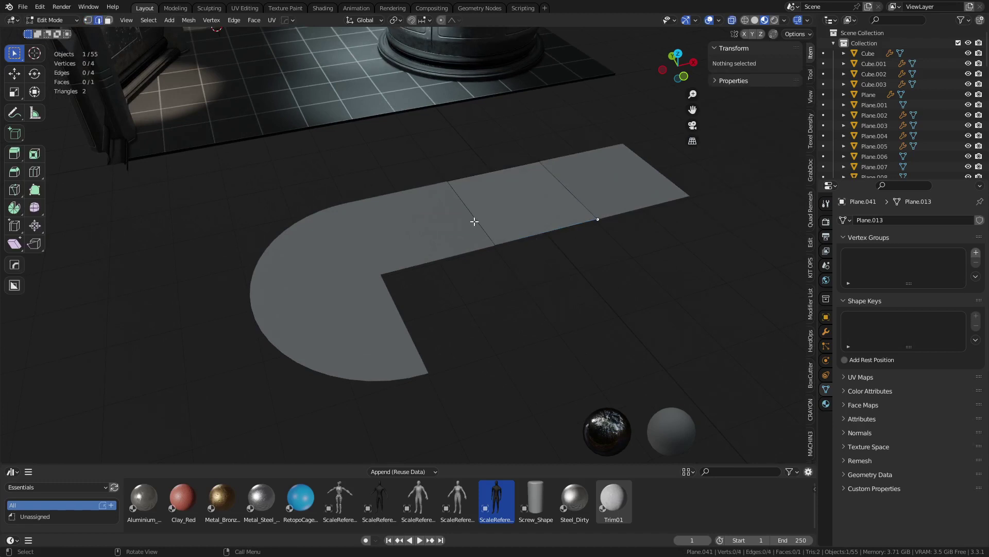
pyautogui.click(475, 221)
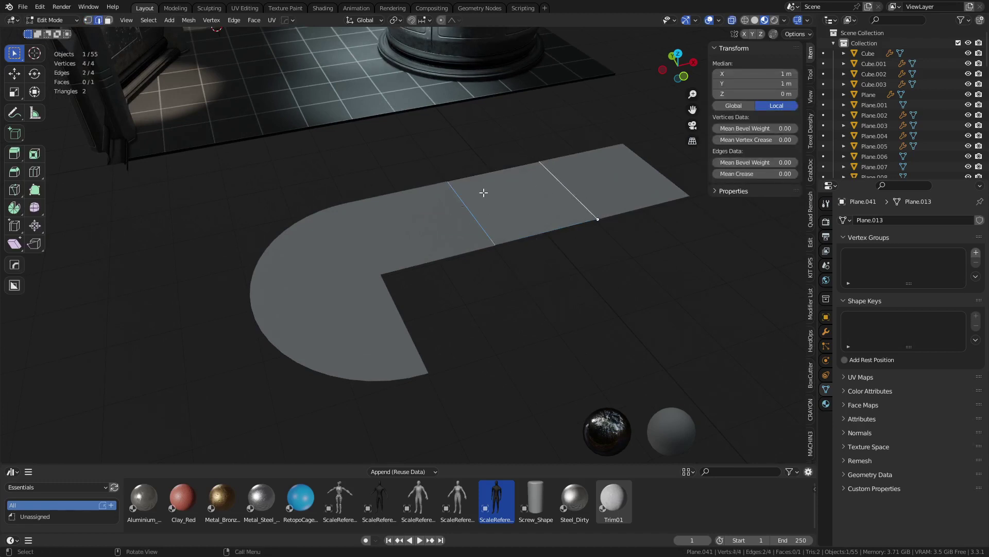
pyautogui.hotkey('ctrl', 'Tab')
# Step: Select the lower quarter circle and draw annotation arrows along the pieces to the far end and back around to the start
pyautogui.click(372, 318)
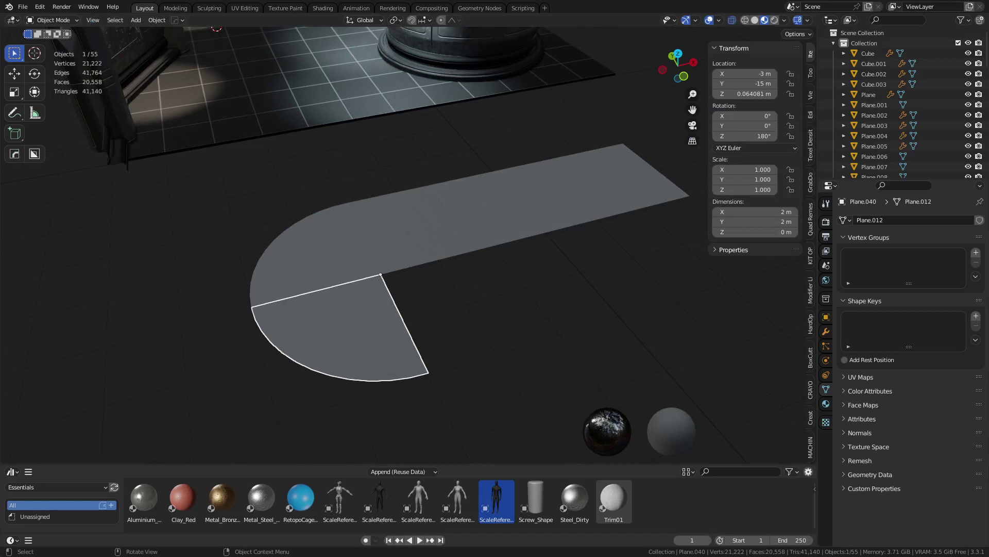
pyautogui.click(15, 112)
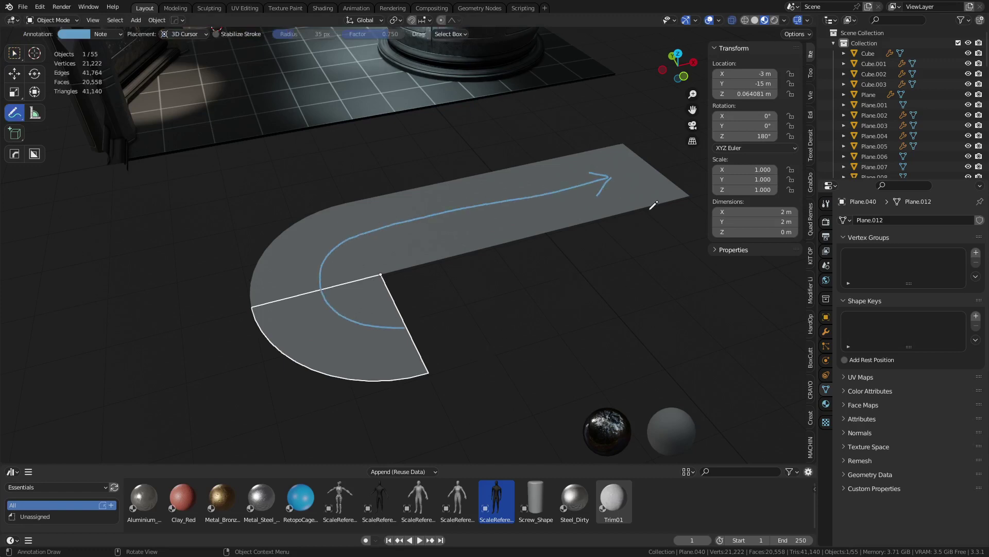
pyautogui.moveTo(429, 349); pyautogui.dragTo(466, 320)
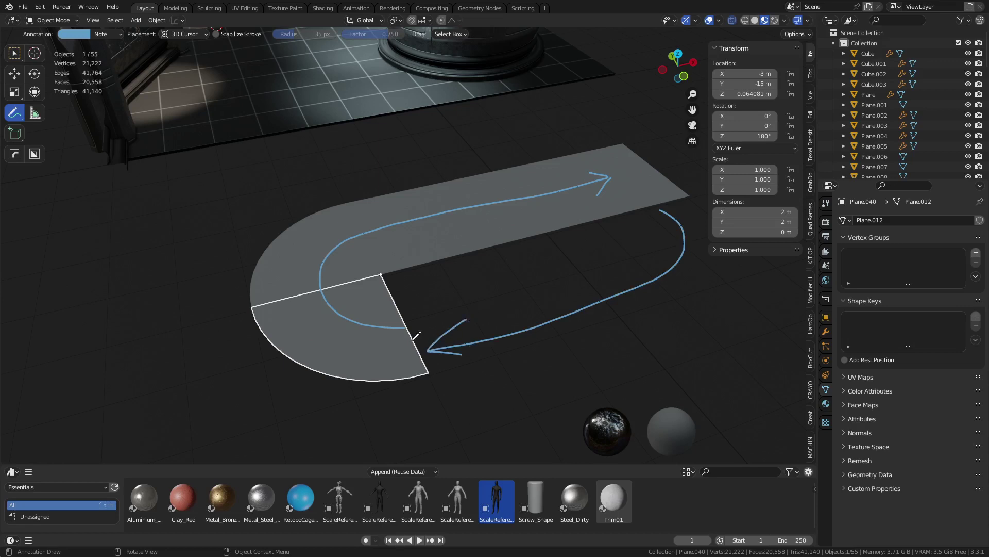
pyautogui.moveTo(607, 311); pyautogui.dragTo(376, 293, button='middle')
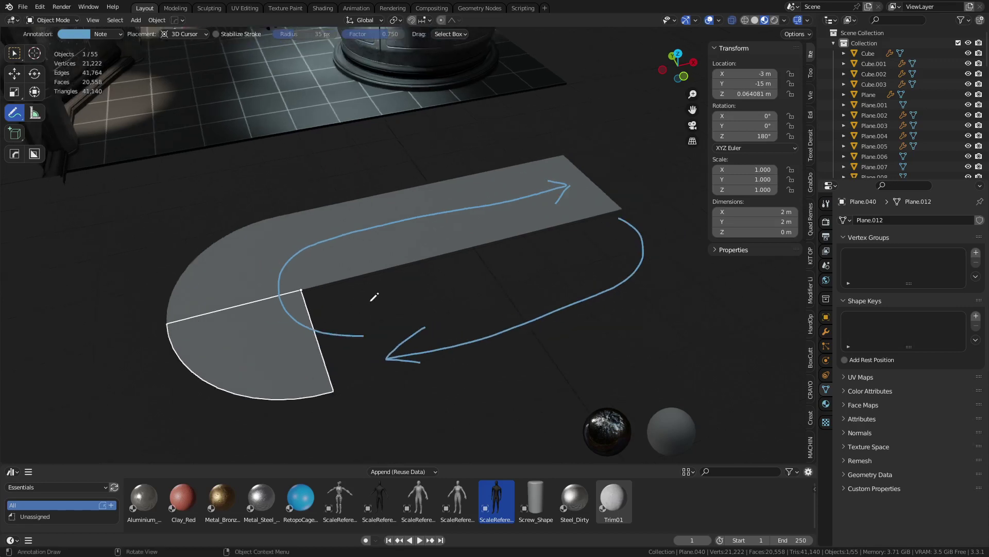
pyautogui.moveTo(535, 316)
pyautogui.mouseDown()
pyautogui.moveTo(464, 303)
pyautogui.moveTo(319, 325)
pyautogui.mouseUp()
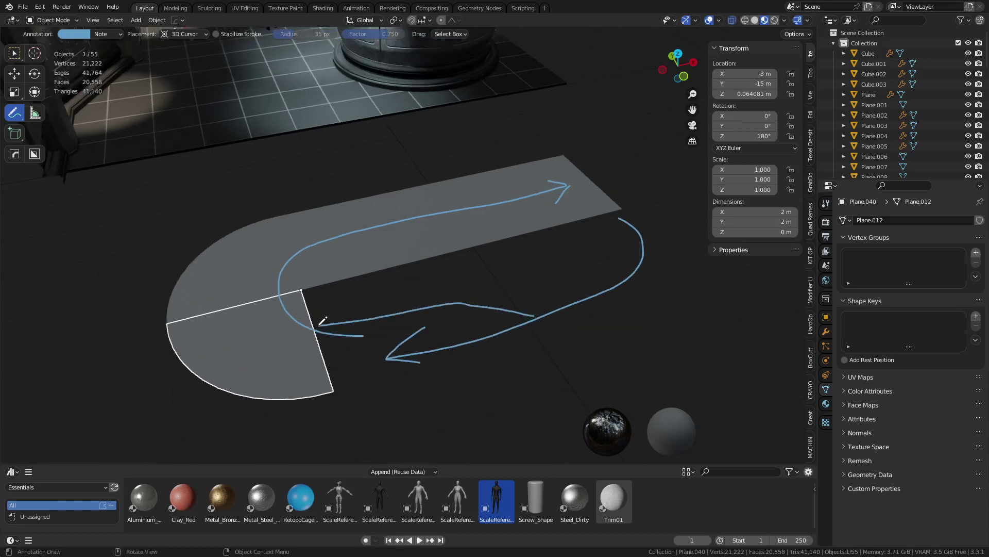
pyautogui.hotkey('ctrl', 'z')
# Step: Draw an annotation line leading out of the lower quarter circle's open side and switch to the top view
pyautogui.moveTo(648, 239)
pyautogui.mouseDown(button='middle')
pyautogui.moveTo(561, 210)
pyautogui.moveTo(393, 291)
pyautogui.moveTo(238, 181)
pyautogui.moveTo(274, 124)
pyautogui.moveTo(344, 238)
pyautogui.moveTo(413, 177)
pyautogui.mouseUp(button='middle')
pyautogui.moveTo(449, 353)
pyautogui.mouseDown()
pyautogui.moveTo(520, 295)
pyautogui.moveTo(600, 292)
pyautogui.mouseUp()
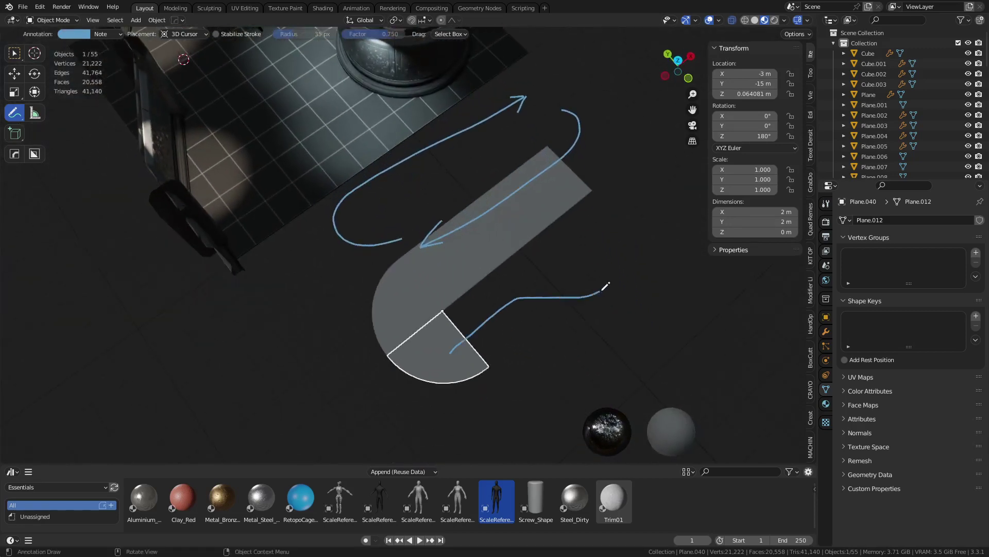
pyautogui.press('KP_7')
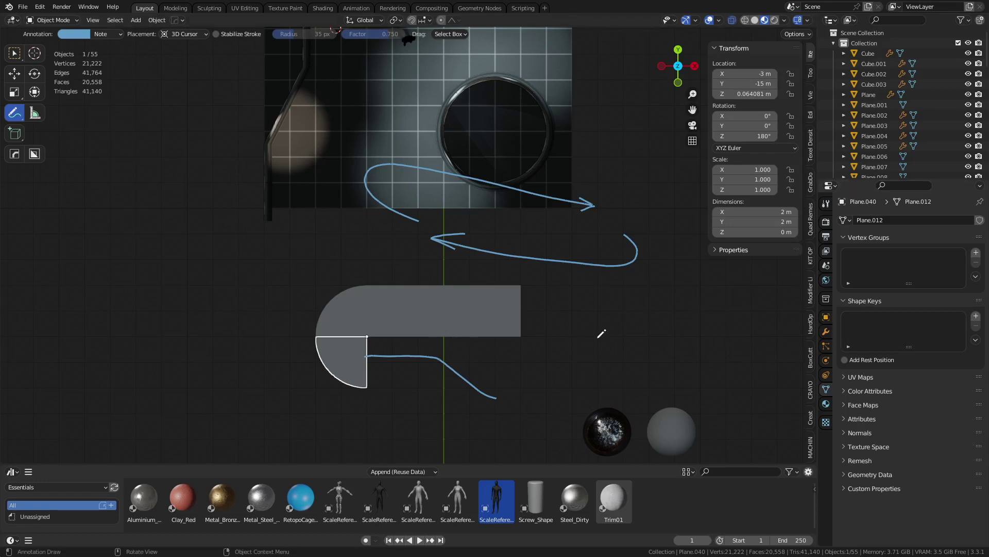
pyautogui.click(811, 98)
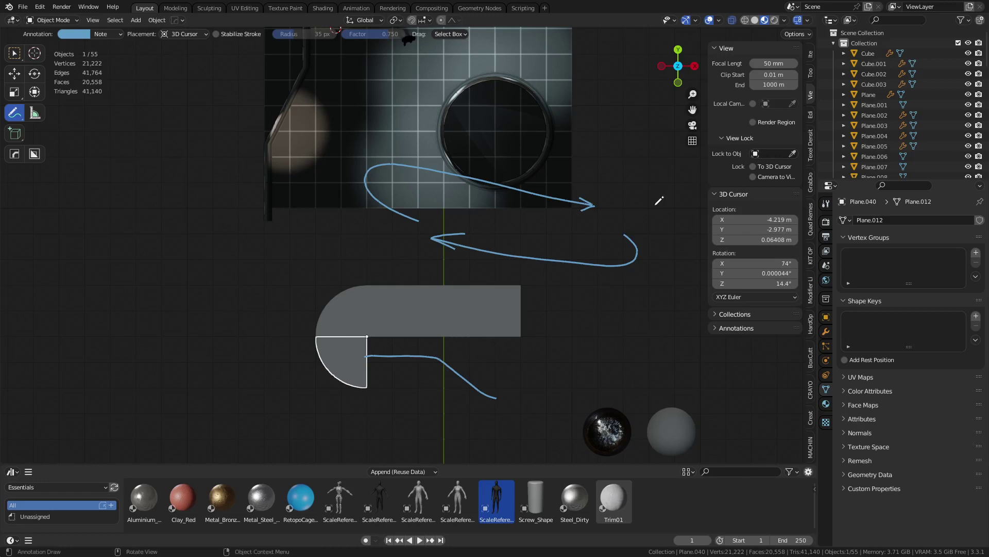
pyautogui.keyDown('shift'); pyautogui.moveTo(625, 290); pyautogui.dragTo(575, 302, button='middle'); pyautogui.keyUp('shift')
pyautogui.keyDown('shift'); pyautogui.moveTo(502, 142); pyautogui.dragTo(497, 203, button='middle'); pyautogui.keyUp('shift')
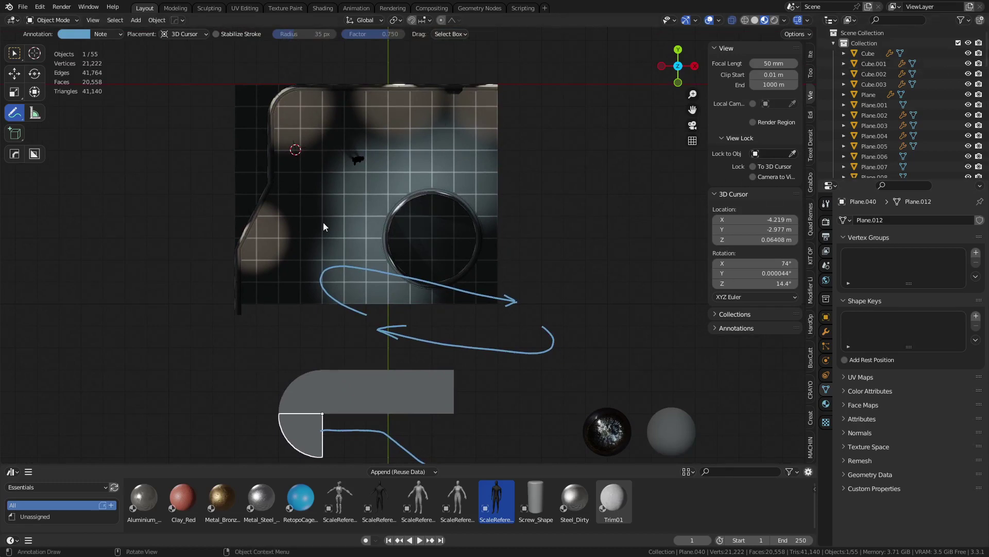
pyautogui.keyDown('shift'); pyautogui.moveTo(598, 336); pyautogui.dragTo(607, 308, button='middle'); pyautogui.keyUp('shift')
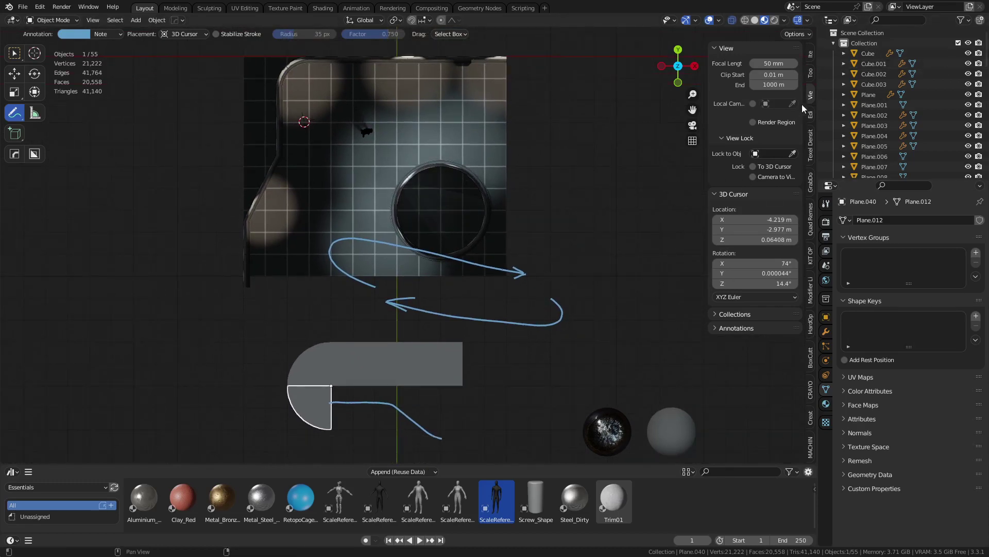
pyautogui.click(811, 56)
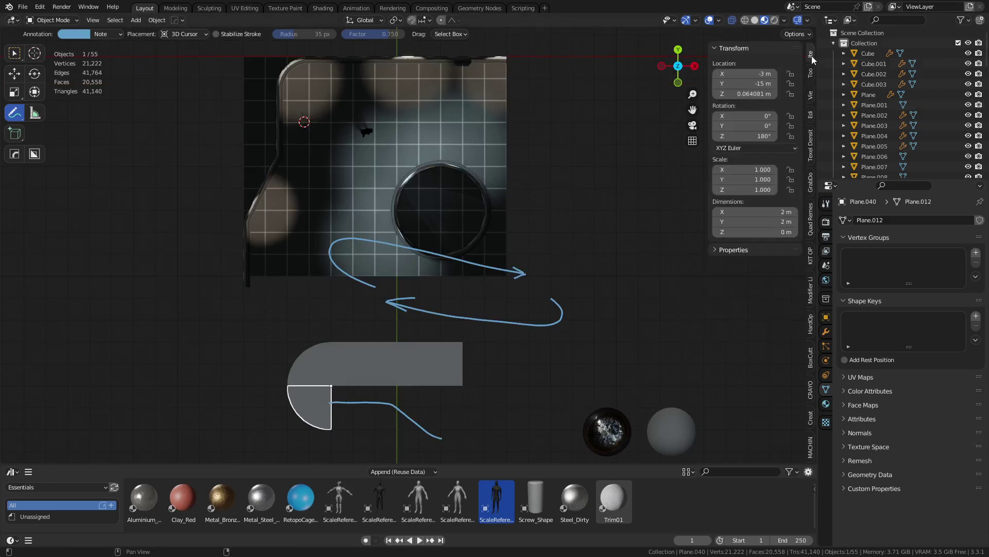
# Step: Erase all annotation strokes around the plane pieces, return to the selection tool and deselect everything
pyautogui.moveTo(523, 317)
pyautogui.keyDown('ctrl'); pyautogui.mouseDown()
pyautogui.moveTo(441, 316)
pyautogui.moveTo(335, 241)
pyautogui.moveTo(556, 269)
pyautogui.moveTo(407, 434)
pyautogui.moveTo(356, 393)
pyautogui.moveTo(271, 394)
pyautogui.mouseUp(); pyautogui.keyUp('ctrl')
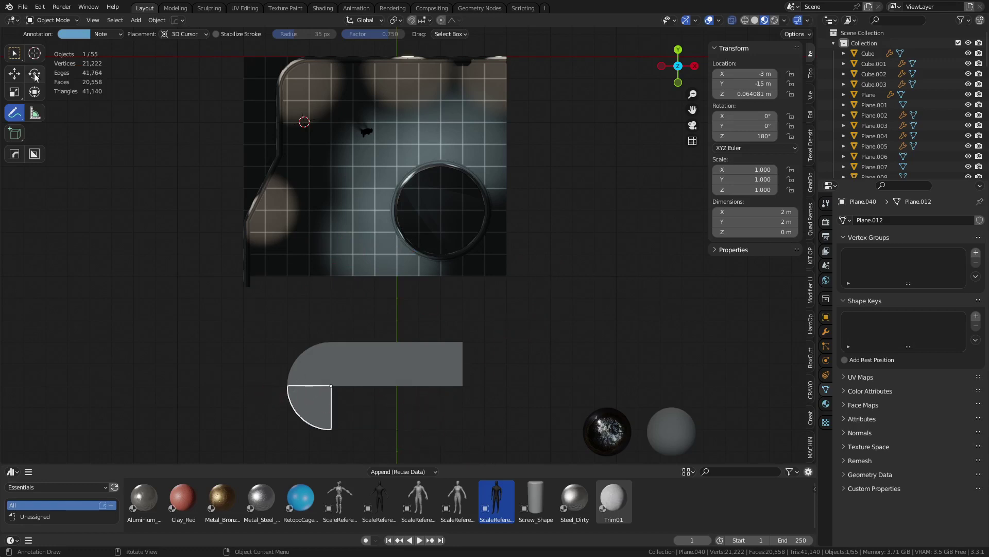
pyautogui.click(11, 59)
pyautogui.click(605, 326)
# Step: Examine how the wall panels join around the room, selecting the side wall panel under the lamp and deselecting it again
pyautogui.moveTo(605, 326); pyautogui.dragTo(506, 267, button='middle')
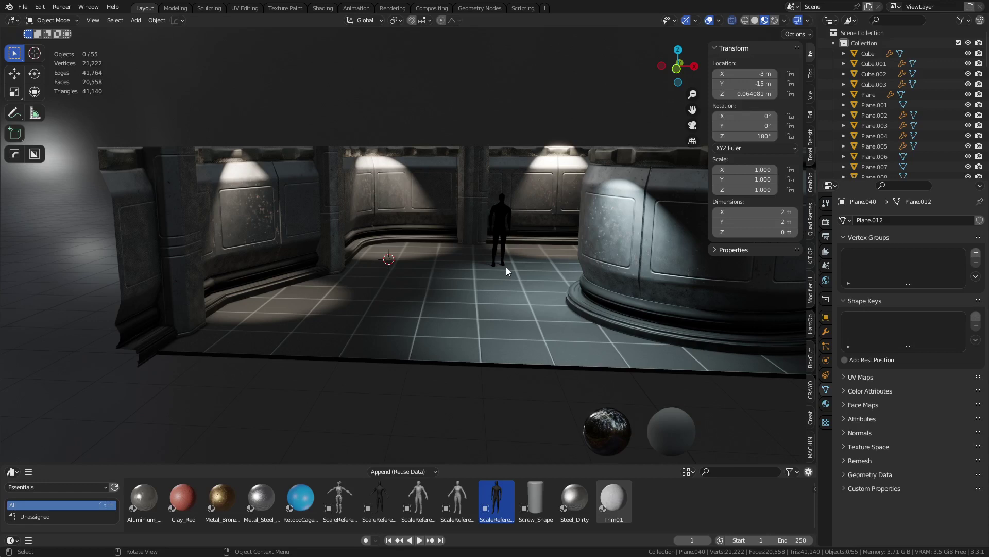
pyautogui.moveTo(572, 326); pyautogui.dragTo(501, 271, button='middle')
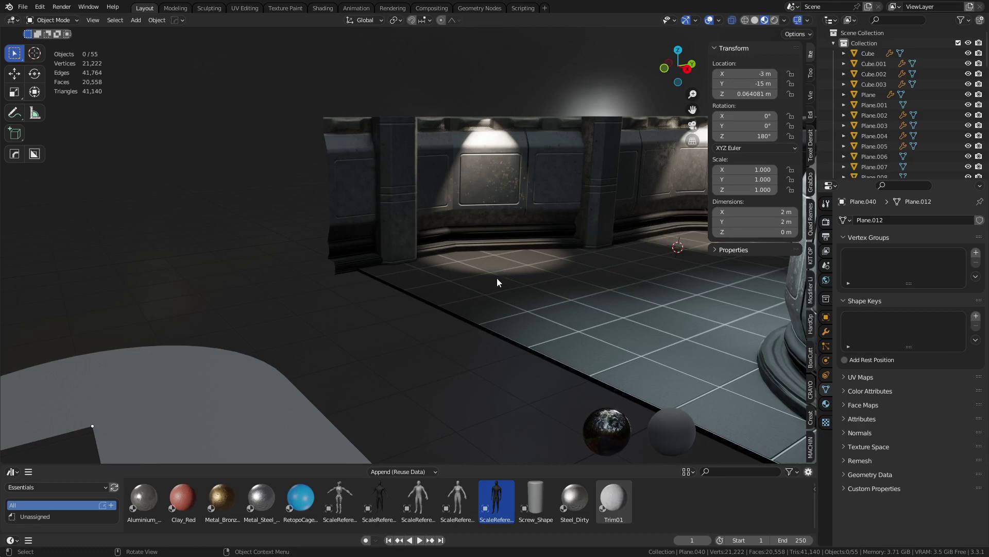
pyautogui.moveTo(648, 302); pyautogui.dragTo(420, 206, button='middle')
pyautogui.click(419, 205)
pyautogui.press('g')
pyautogui.click(419, 206)
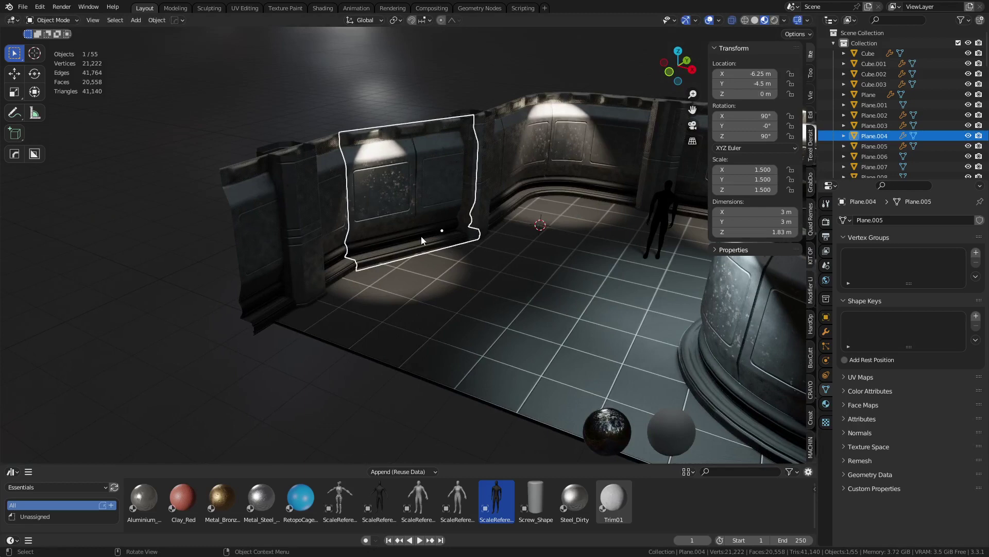
pyautogui.click(218, 393)
# Step: Enter edit mode on the lower quarter circle in top view and select a vertex near the lower end of its arc
pyautogui.keyDown('shift'); pyautogui.moveTo(568, 319); pyautogui.dragTo(550, 315, button='middle'); pyautogui.keyUp('shift')
pyautogui.moveTo(482, 242); pyautogui.dragTo(513, 281, button='middle')
pyautogui.keyDown('shift'); pyautogui.moveTo(561, 323); pyautogui.dragTo(600, 107, button='middle'); pyautogui.keyUp('shift')
pyautogui.keyDown('shift'); pyautogui.moveTo(408, 395); pyautogui.dragTo(419, 295, button='middle'); pyautogui.keyUp('shift')
pyautogui.click(421, 304)
pyautogui.hotkey('ctrl', 'Tab')
pyautogui.click(478, 301)
pyautogui.keyDown('shift'); pyautogui.moveTo(479, 299); pyautogui.dragTo(472, 239, button='middle'); pyautogui.keyUp('shift')
pyautogui.click(439, 243)
pyautogui.scroll(5, 444, 253)
pyautogui.scroll(2, 566, 262)
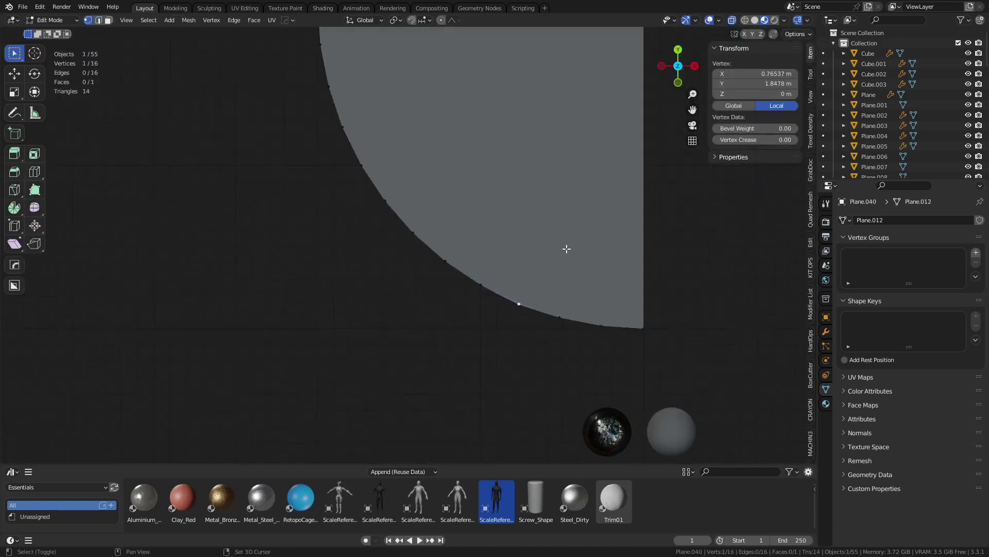
# Step: Enable the edge length and edge angle measurements in the viewport overlays and switch to edge selection
pyautogui.keyDown('shift'); pyautogui.moveTo(567, 274); pyautogui.dragTo(544, 298, button='middle'); pyautogui.keyUp('shift')
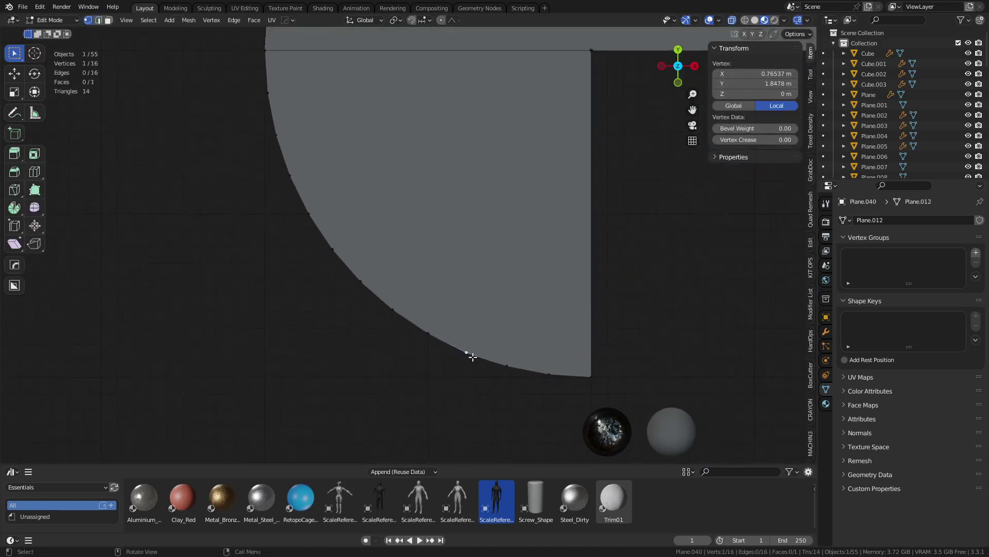
pyautogui.keyDown('shift'); pyautogui.moveTo(473, 351); pyautogui.dragTo(473, 348, button='middle'); pyautogui.keyUp('shift')
pyautogui.scroll(1, 473, 349)
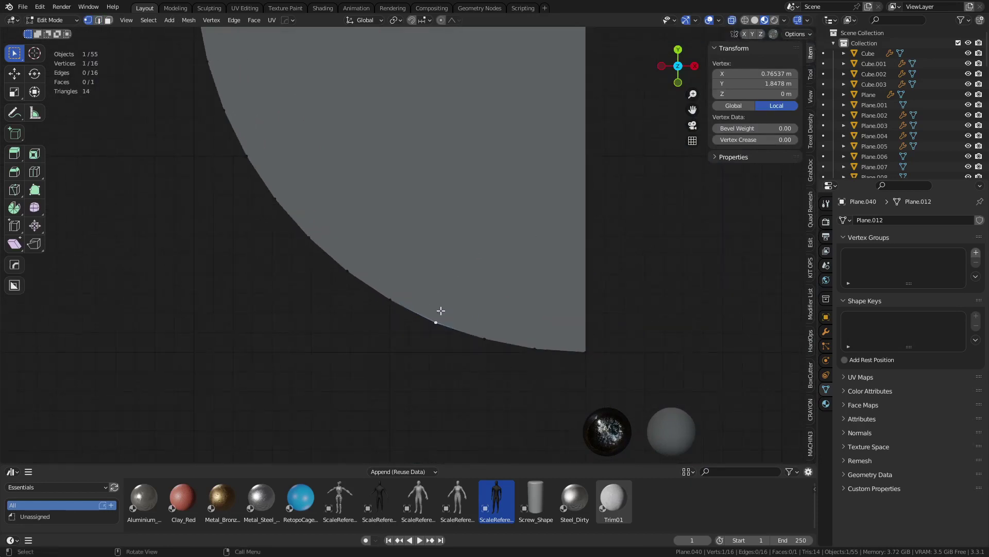
pyautogui.click(722, 18)
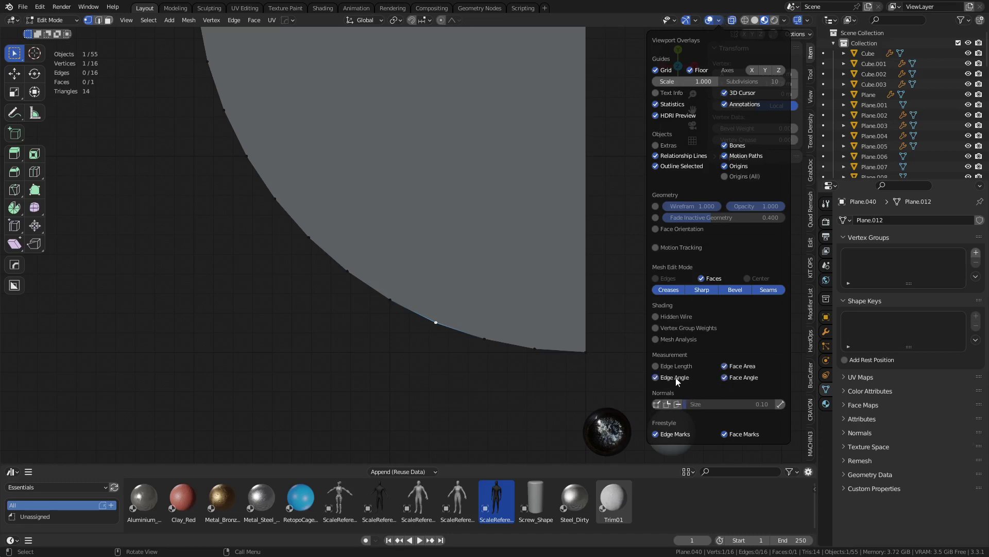
pyautogui.press('3')
pyautogui.moveTo(398, 340); pyautogui.dragTo(461, 305)
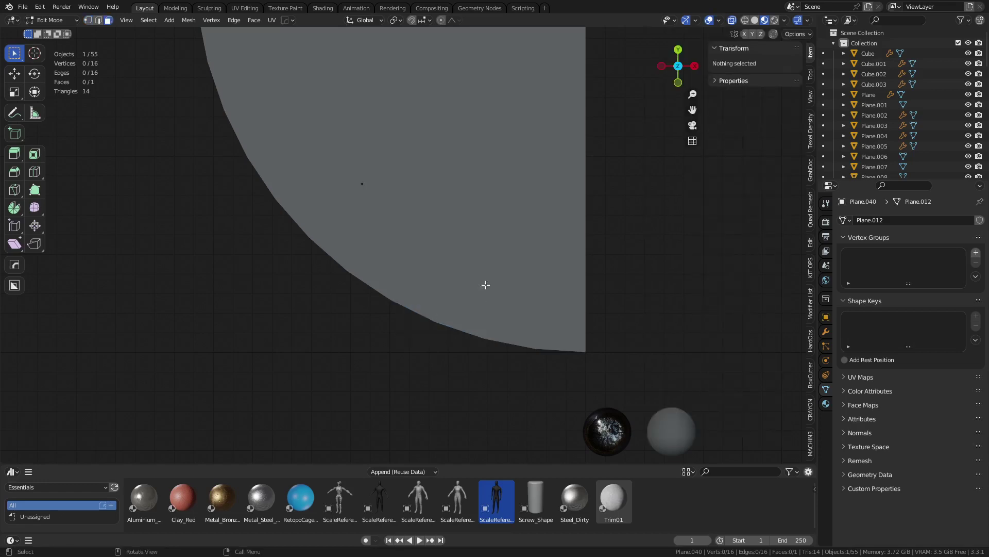
pyautogui.press('2')
pyautogui.click(719, 20)
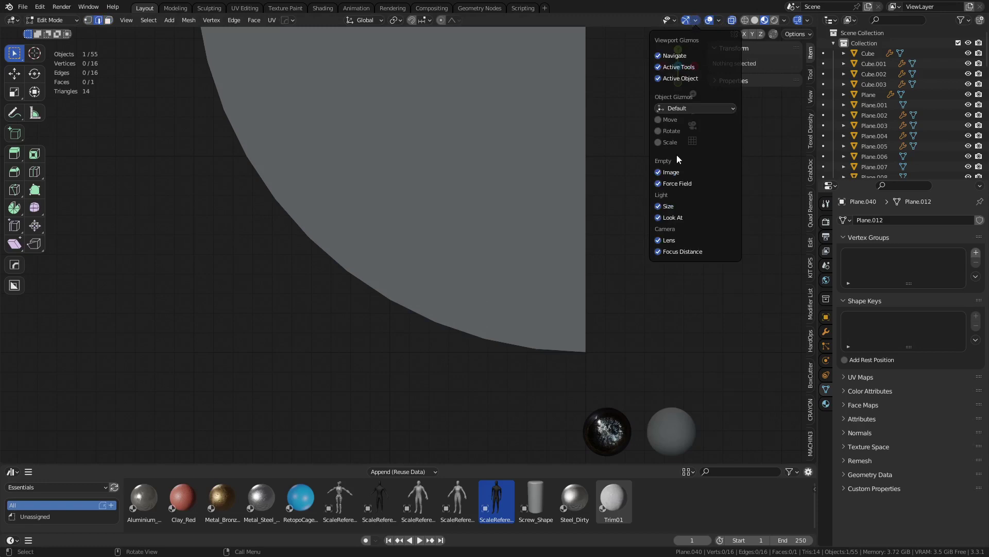
pyautogui.click(719, 20)
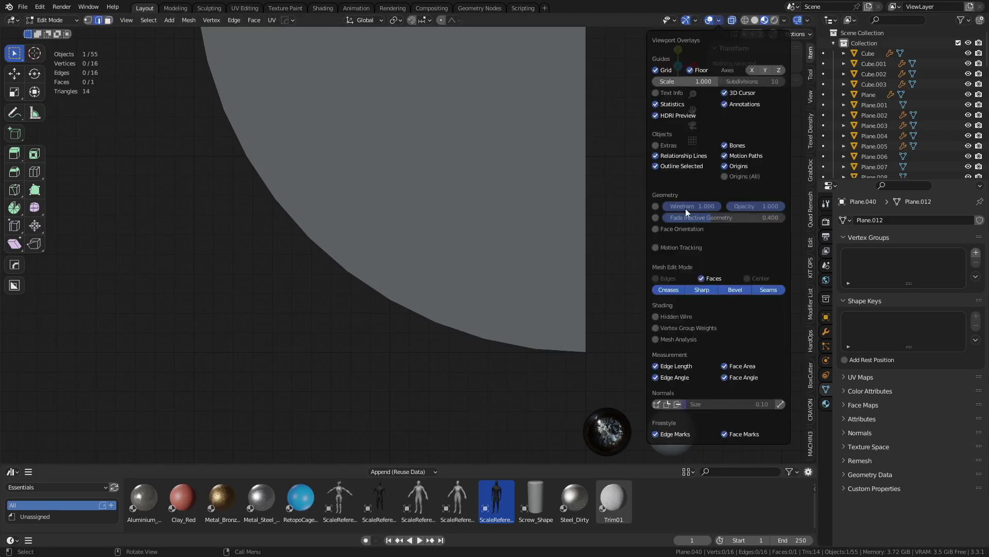
# Step: Turn on the extras overlay and select a single edge on the quarter circle's arc
pyautogui.click(670, 157)
pyautogui.moveTo(398, 349); pyautogui.dragTo(519, 302)
pyautogui.moveTo(479, 369); pyautogui.dragTo(530, 289, button='middle')
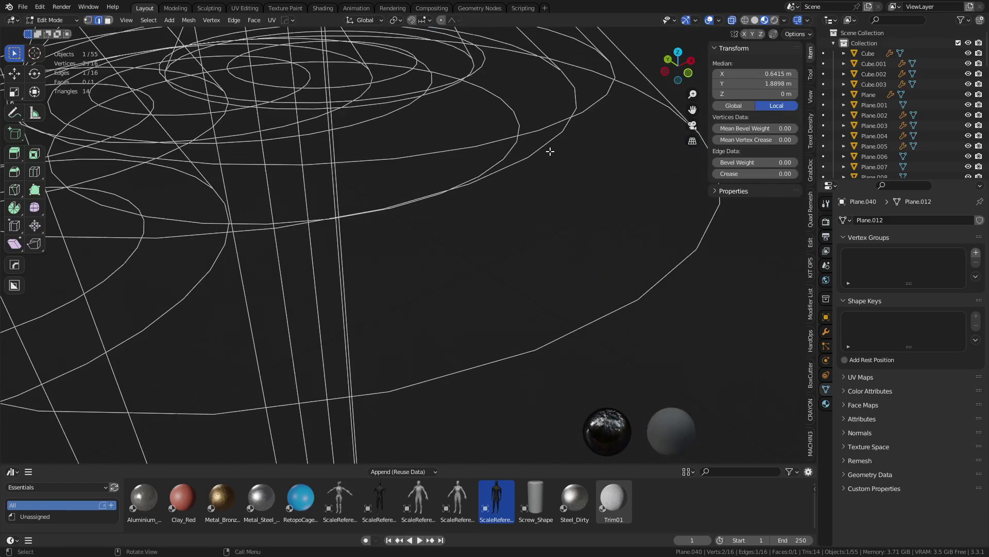
pyautogui.moveTo(550, 150); pyautogui.dragTo(470, 242, button='middle')
pyautogui.click(420, 243)
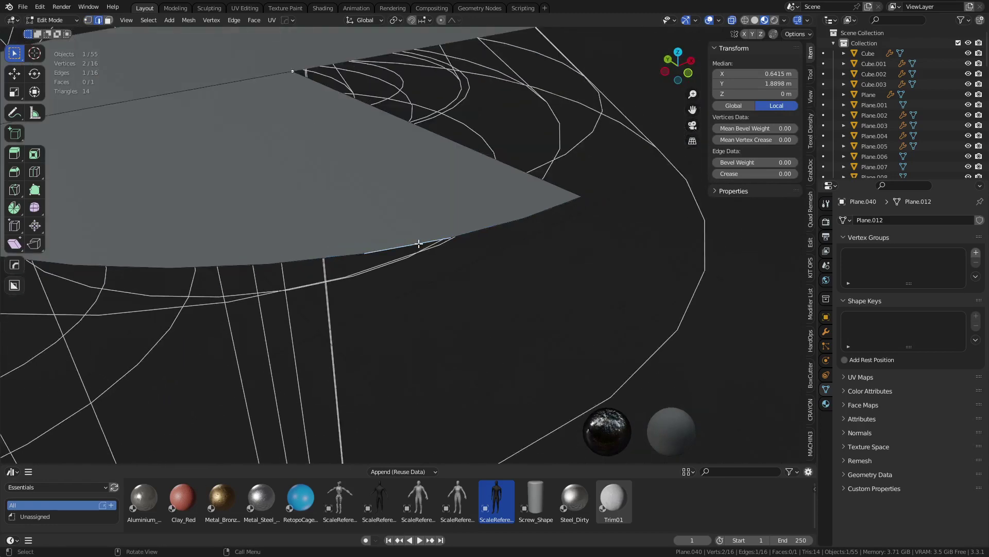
# Step: Select three consecutive edges of the quarter circle's arc by their vertices and extrude them upward along Z by about 0.22 m
pyautogui.keyDown('ctrl'); pyautogui.moveTo(438, 286); pyautogui.dragTo(366, 283, button='middle'); pyautogui.keyUp('ctrl')
pyautogui.press('1')
pyautogui.keyDown('shift'); pyautogui.click(417, 264); pyautogui.keyUp('shift')
pyautogui.scroll(2, 419, 237)
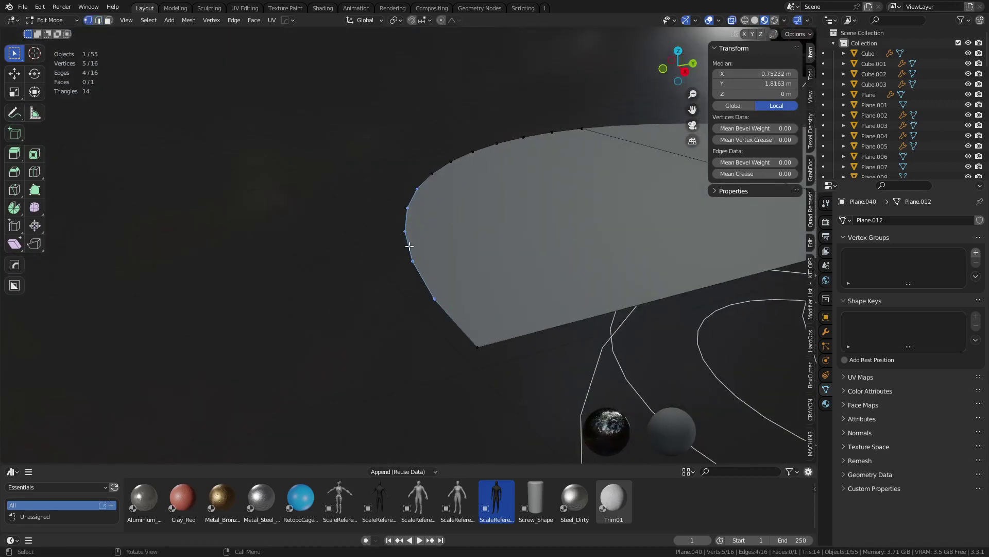
pyautogui.press('e')
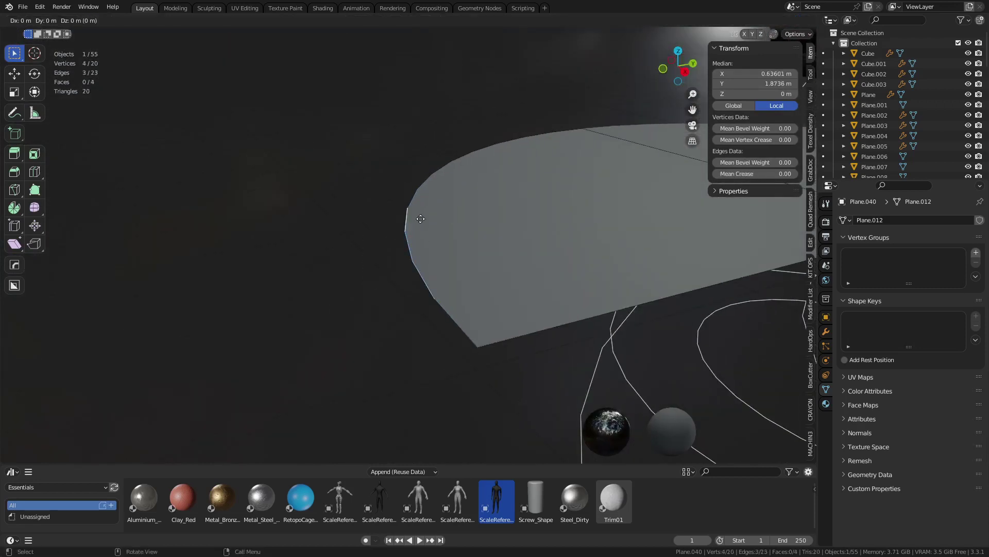
pyautogui.press('z')
pyautogui.click(438, 158)
# Step: Select the three upright faces on the arc and switch the viewport to solid shading
pyautogui.moveTo(382, 313); pyautogui.dragTo(446, 156)
pyautogui.press('z')
pyautogui.click(632, 123)
# Step: Try to bring up the edge angle read-out by toggling its overlay and leaving and re-entering edit mode
pyautogui.moveTo(552, 170); pyautogui.dragTo(580, 222, button='middle')
pyautogui.click(719, 20)
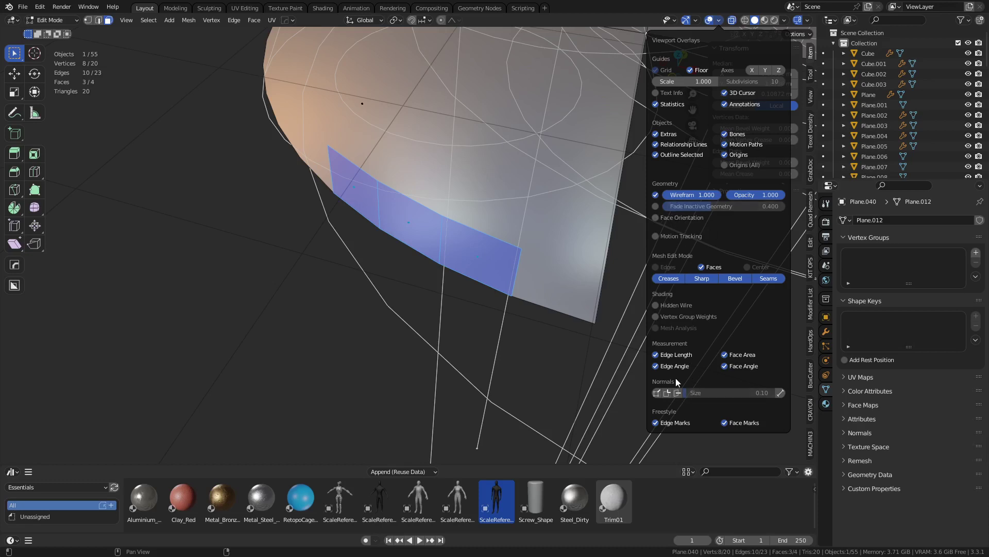
pyautogui.click(682, 366)
pyautogui.hotkey('ctrl', 'Tab')
pyautogui.hotkey('ctrl', 'Tab')
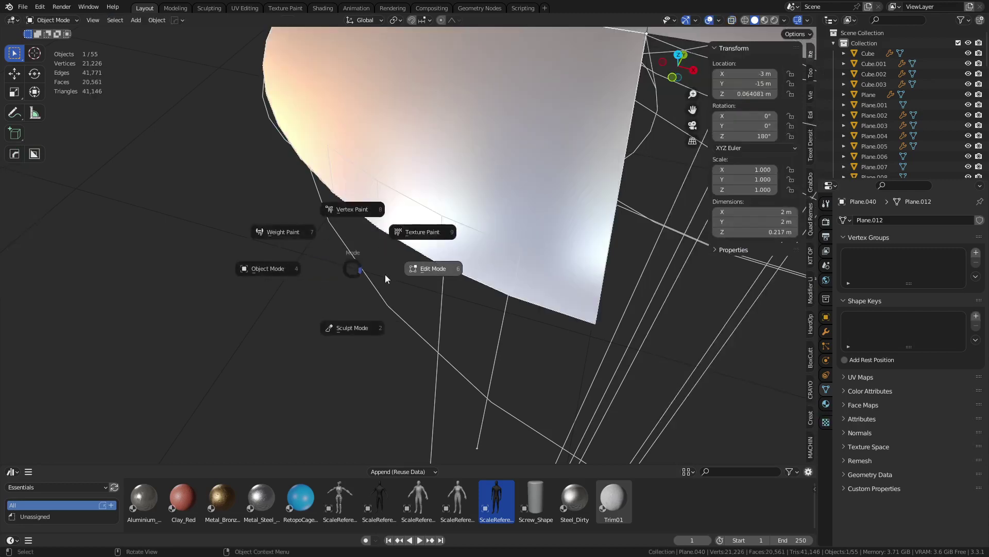
pyautogui.click(385, 274)
# Step: Select the three upright faces together with the quarter circle face and switch to vertex selection
pyautogui.moveTo(472, 283); pyautogui.dragTo(651, 256, button='middle')
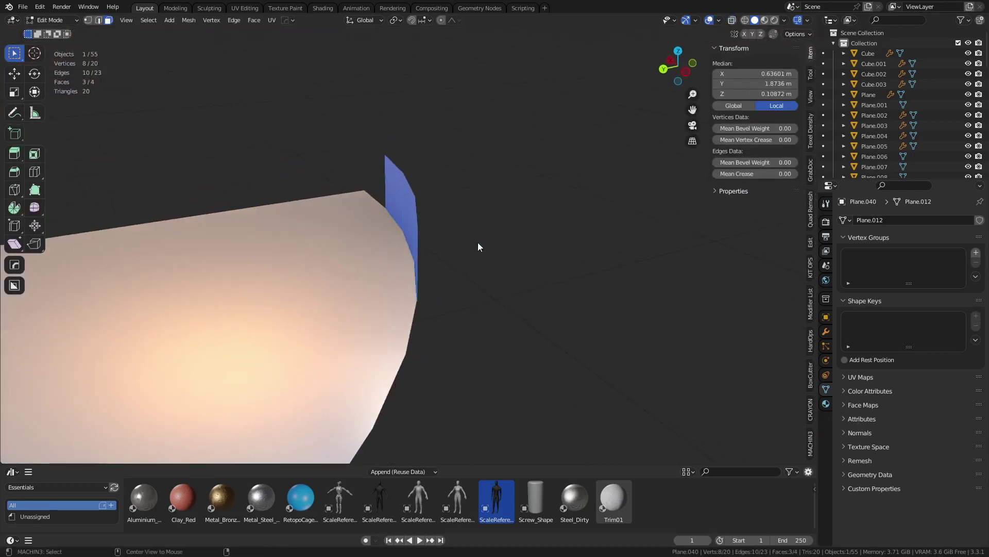
pyautogui.rightClick(478, 247)
pyautogui.click(462, 236)
pyautogui.moveTo(521, 243); pyautogui.dragTo(436, 179, button='middle')
pyautogui.click(344, 233)
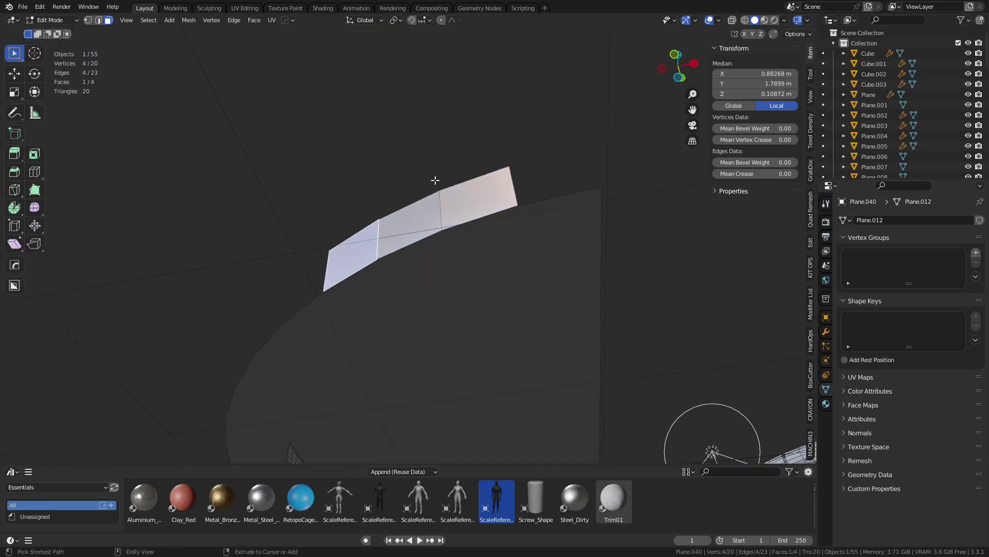
pyautogui.keyDown('ctrl'); pyautogui.click(423, 225); pyautogui.keyUp('ctrl')
pyautogui.keyDown('shift'); pyautogui.click(449, 215); pyautogui.keyUp('shift')
pyautogui.keyDown('shift'); pyautogui.click(464, 256); pyautogui.keyUp('shift')
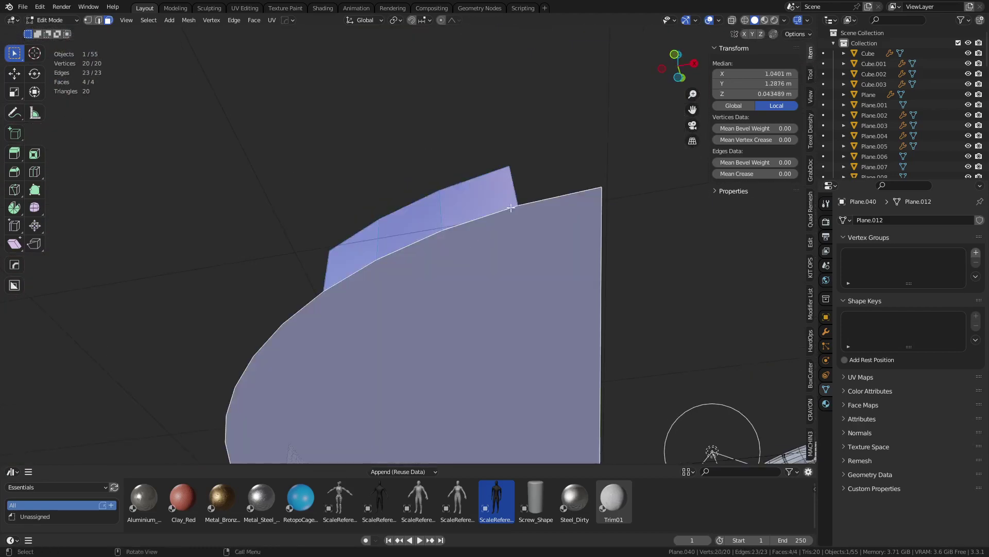
pyautogui.moveTo(516, 155); pyautogui.dragTo(475, 231, button='middle')
pyautogui.press('1')
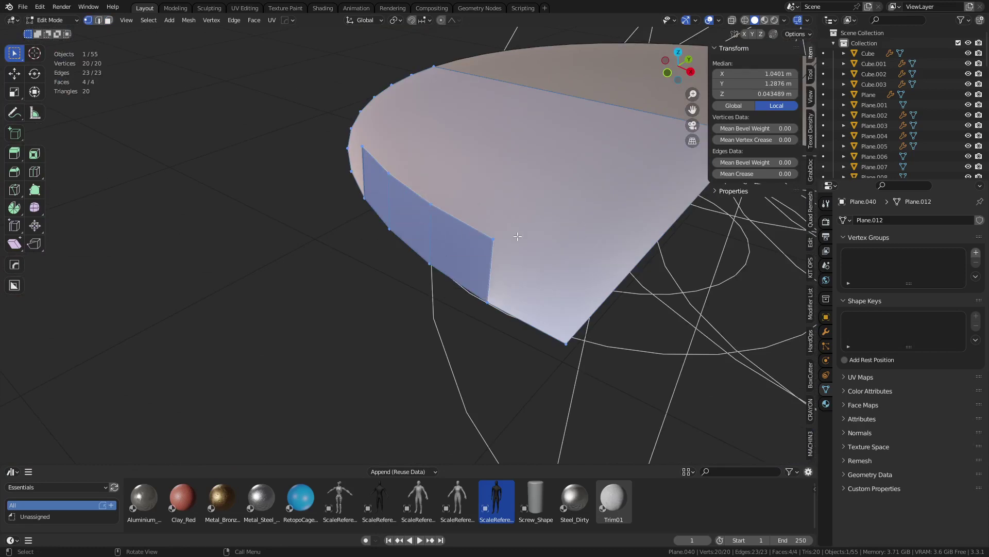
# Step: Try toggling the edge display and the edge angle and face area measurements in the viewport overlays
pyautogui.click(720, 20)
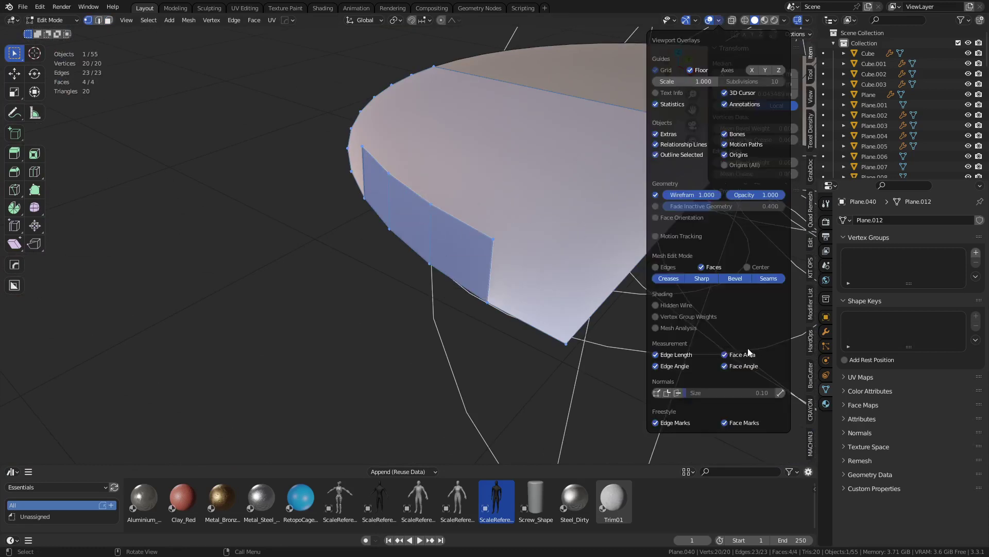
pyautogui.click(661, 270)
pyautogui.click(661, 270)
pyautogui.click(662, 270)
pyautogui.click(670, 266)
pyautogui.click(672, 366)
pyautogui.click(729, 356)
# Step: Turn on the text info overlay and re-enable the edge angle measurement
pyautogui.click(719, 22)
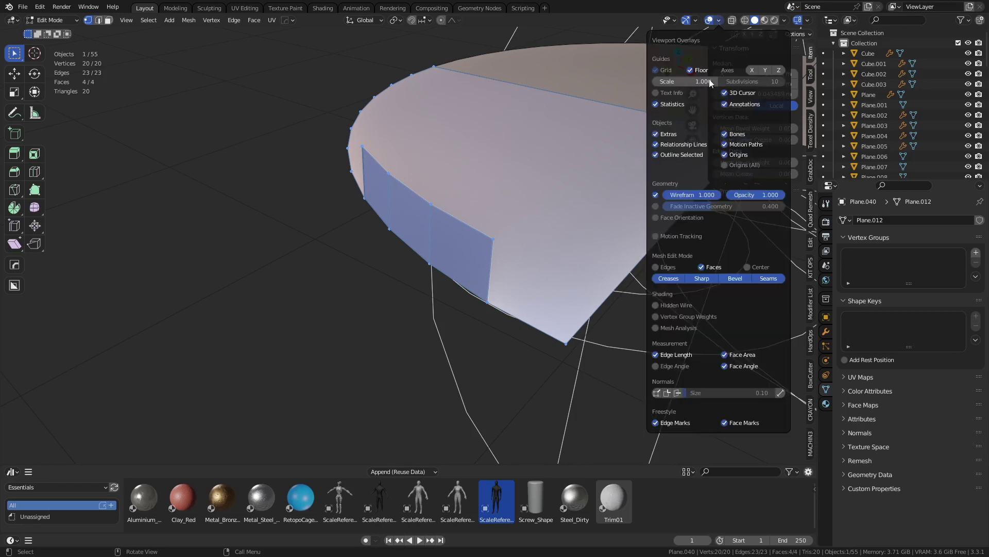
pyautogui.click(679, 94)
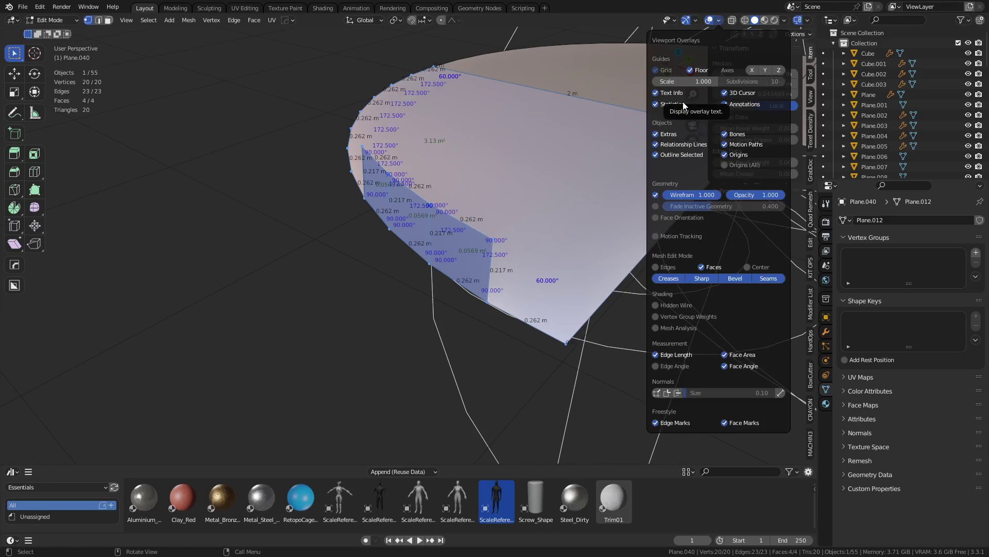
pyautogui.click(717, 20)
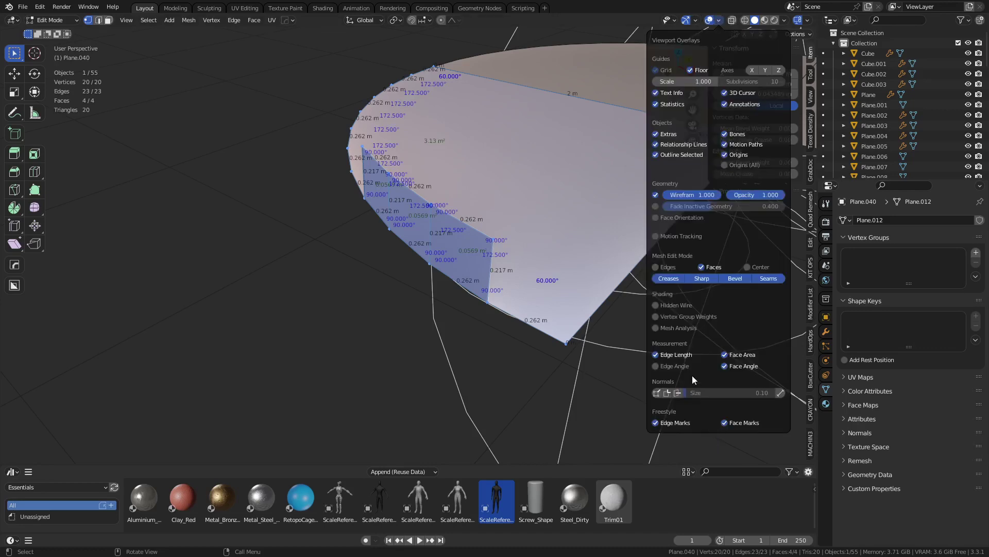
pyautogui.click(670, 366)
# Step: Select individual edges along the arc and the quarter circle face to read their lengths and angles
pyautogui.scroll(6, 435, 305)
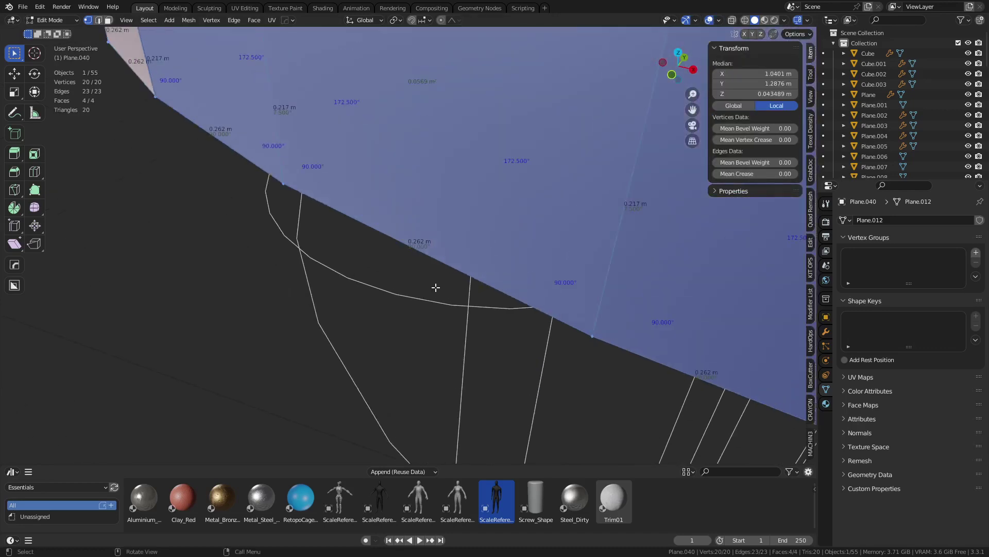
pyautogui.moveTo(515, 276); pyautogui.dragTo(219, 242, button='middle')
pyautogui.click(219, 242)
pyautogui.press('2')
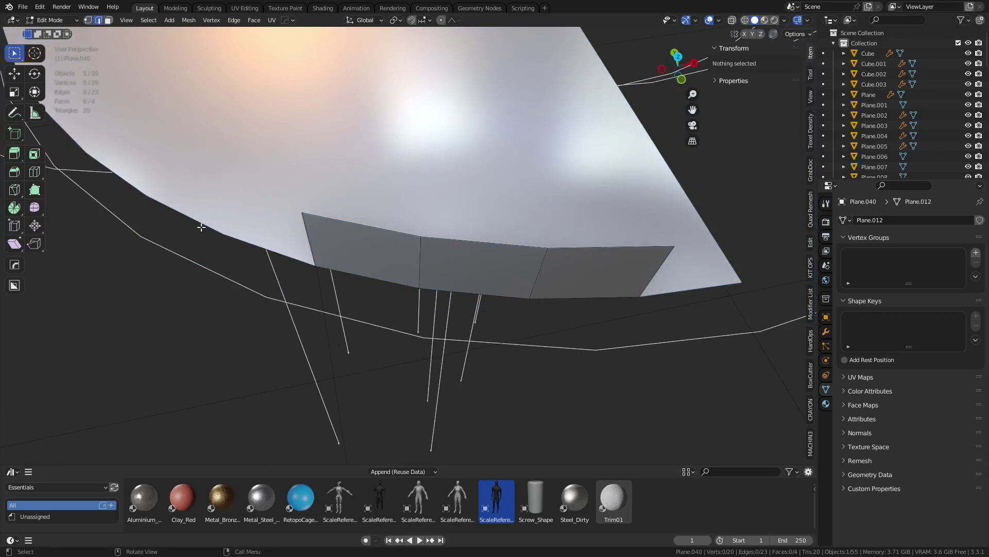
pyautogui.click(201, 225)
pyautogui.keyDown('shift'); pyautogui.click(265, 254); pyautogui.keyUp('shift')
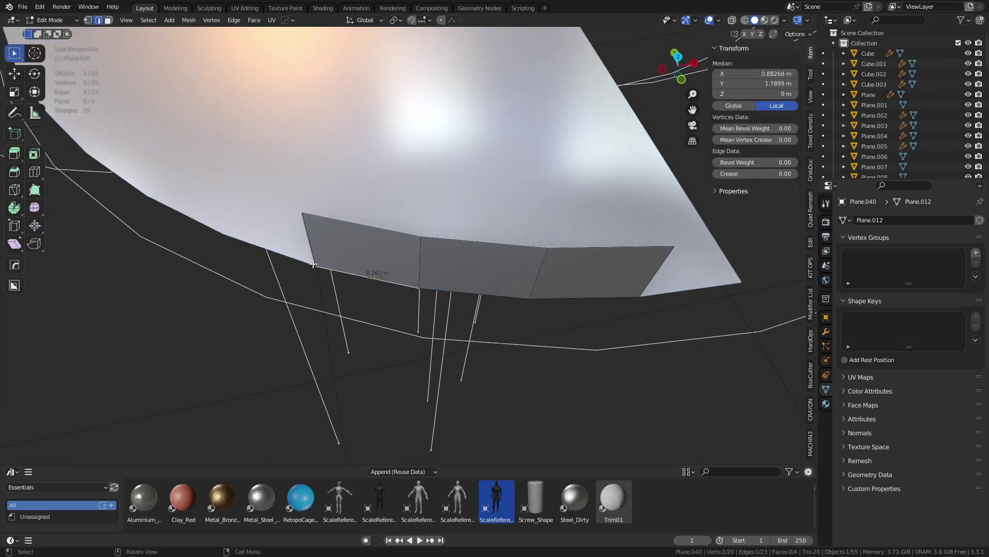
pyautogui.keyDown('alt'); pyautogui.click(257, 223); pyautogui.keyUp('alt')
pyautogui.press('1')
pyautogui.press('3')
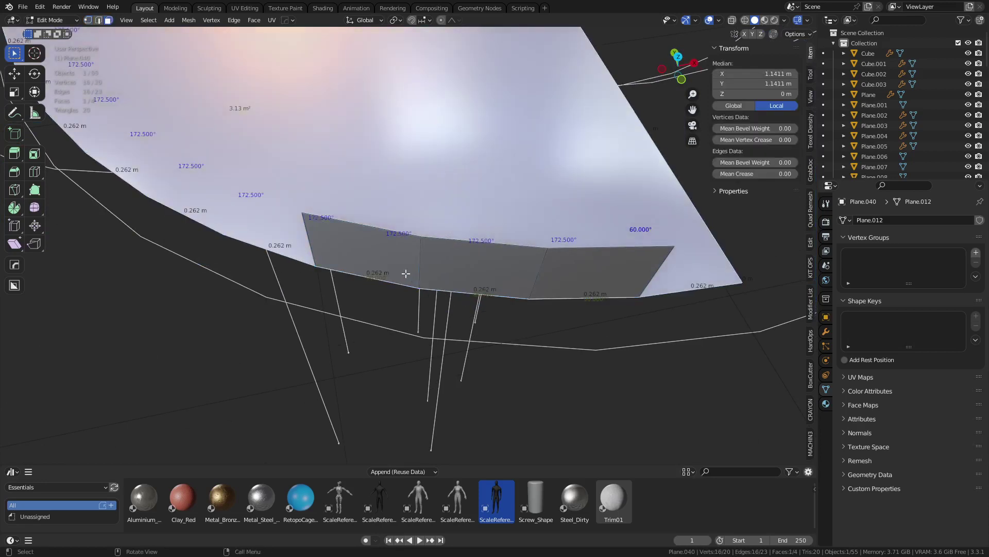
# Step: Select two neighbouring upright faces on the arc and examine the angle at their shared edge
pyautogui.click(406, 274)
pyautogui.keyDown('shift'); pyautogui.click(447, 277); pyautogui.keyUp('shift')
pyautogui.scroll(5, 462, 302)
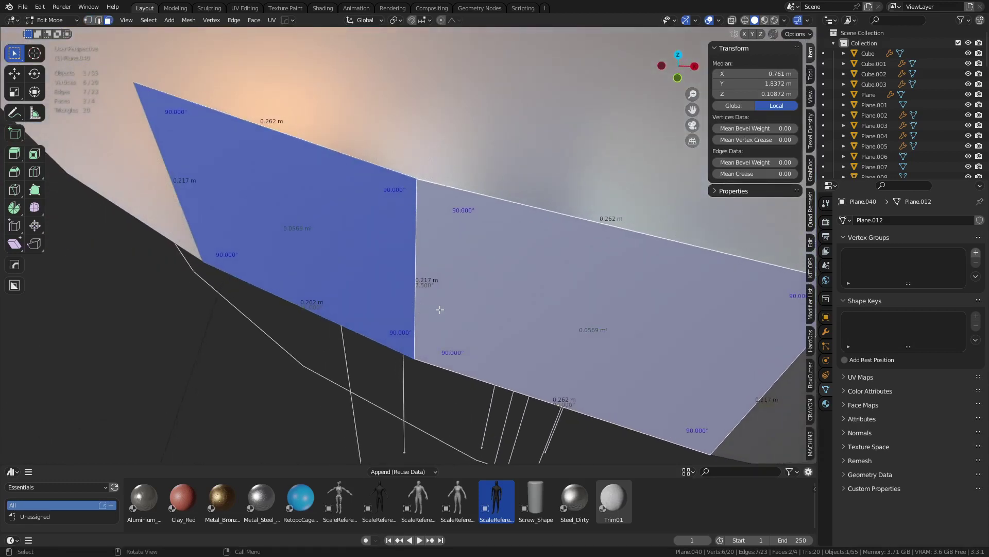
pyautogui.moveTo(440, 309); pyautogui.dragTo(472, 294, button='middle')
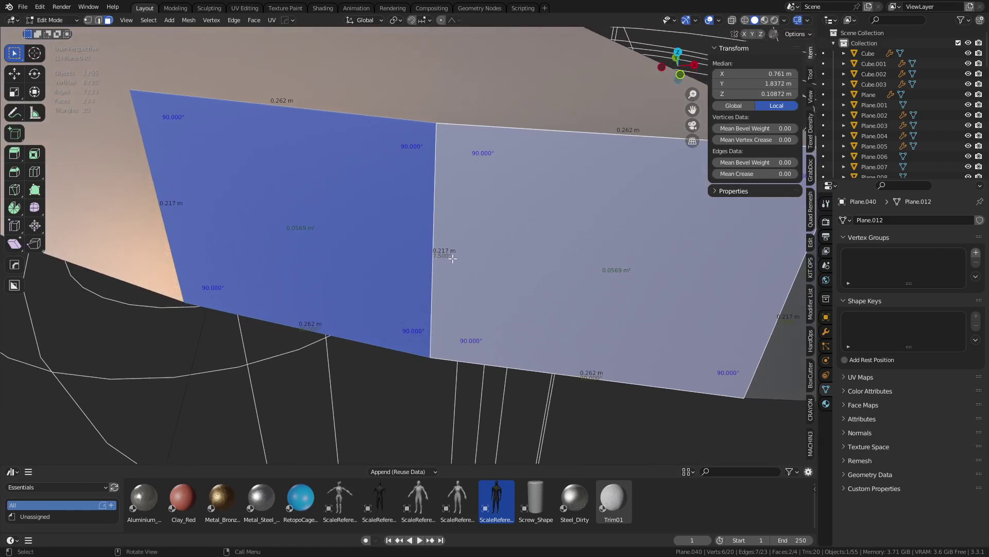
# Step: Select the shared edge between the two upright arc faces, examine the bend from the top view, and leave Edit Mode
pyautogui.moveTo(440, 259); pyautogui.dragTo(436, 332, button='middle')
pyautogui.press('2')
pyautogui.click(452, 315)
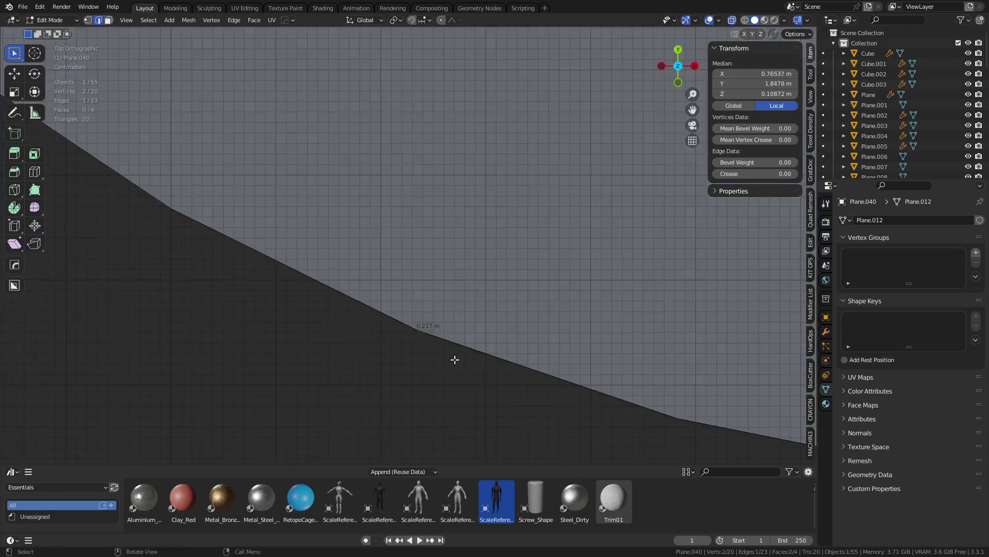
pyautogui.scroll(-10, 454, 359)
pyautogui.press('Tab')
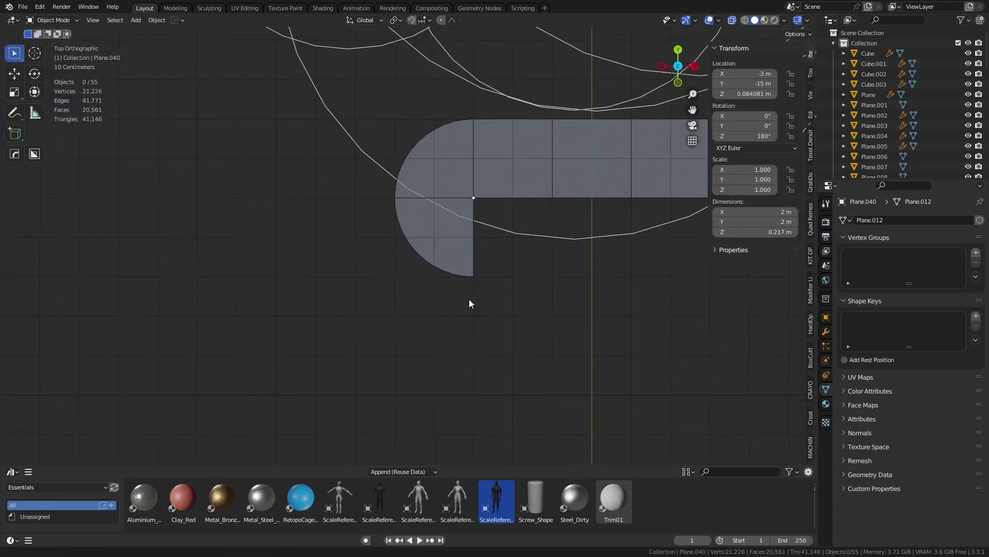
# Step: Add a default mesh cylinder with 32 vertices, a 1 m radius and a 2 m depth, leaving it at the 3D cursor
pyautogui.keyDown('shift'); pyautogui.moveTo(499, 358); pyautogui.dragTo(424, 321, button='middle'); pyautogui.keyUp('shift')
pyautogui.hotkey('shift', 'a')
pyautogui.moveTo(477, 265)
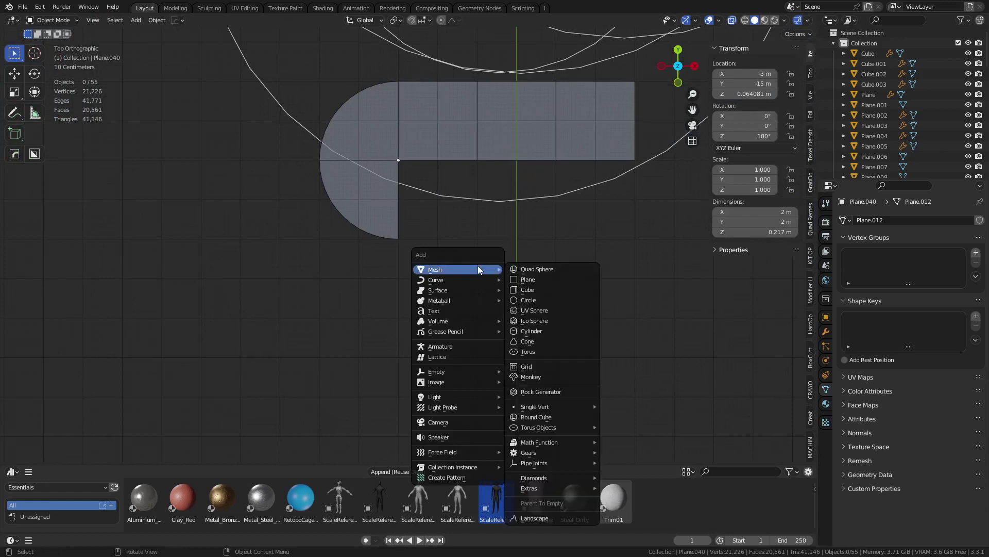
pyautogui.click(545, 331)
pyautogui.press('g')
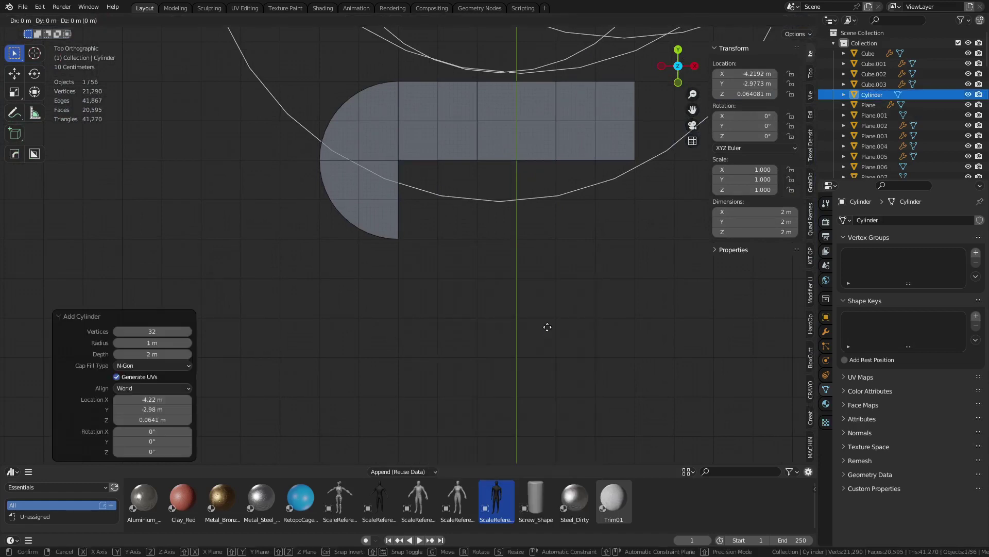
pyautogui.press('Escape')
pyautogui.click(332, 209)
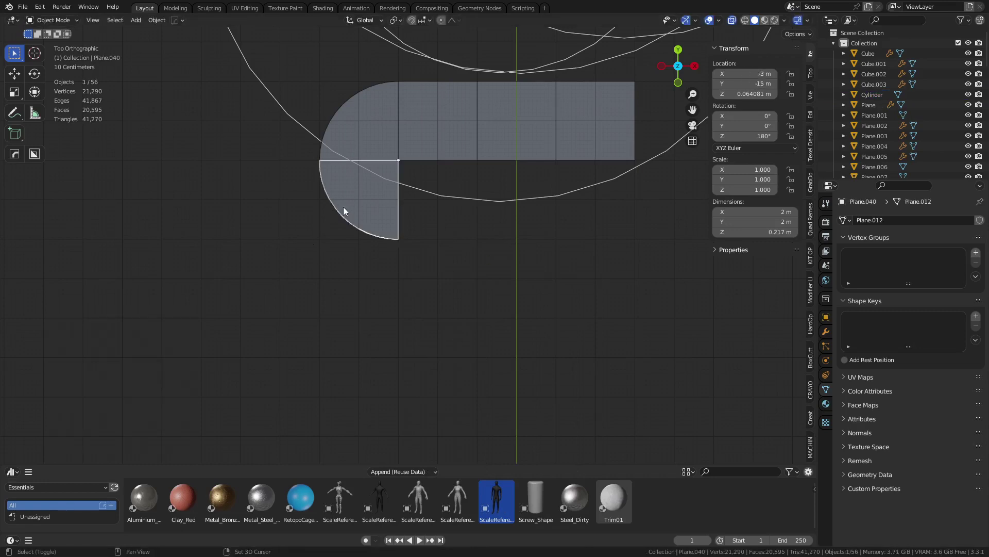
pyautogui.hotkey('shift', 'd')
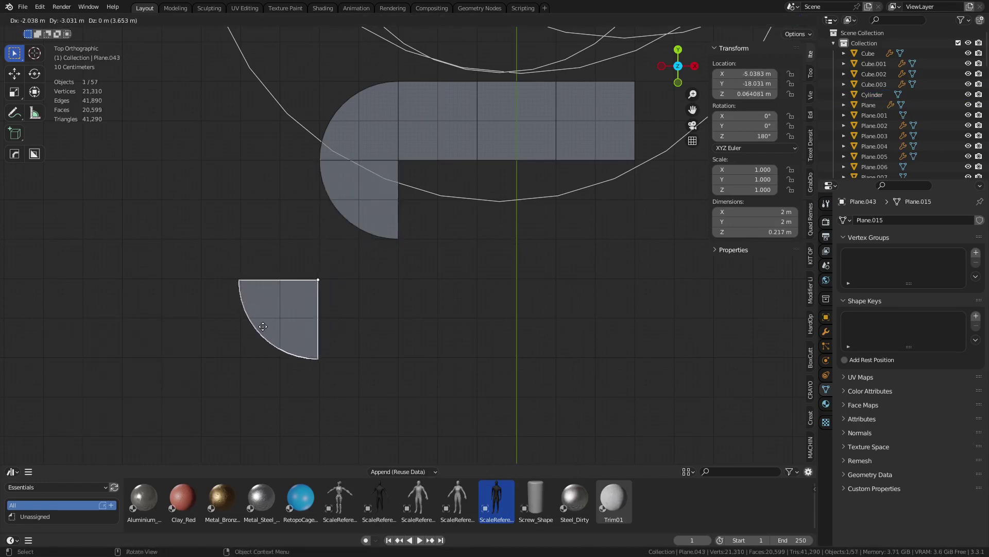
pyautogui.press('Escape')
pyautogui.press('x')
pyautogui.click(264, 326)
# Step: Add an 8-vertex cylinder and move it about -7.4 m in X and -20.5 m in Y into empty space
pyautogui.hotkey('shift', 'a')
pyautogui.moveTo(397, 300)
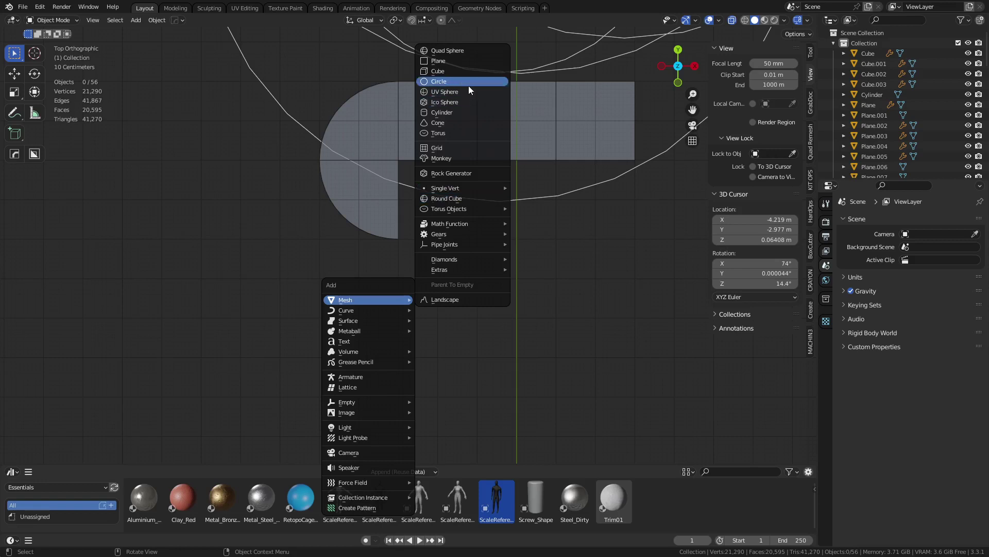
pyautogui.click(461, 112)
pyautogui.click(163, 331)
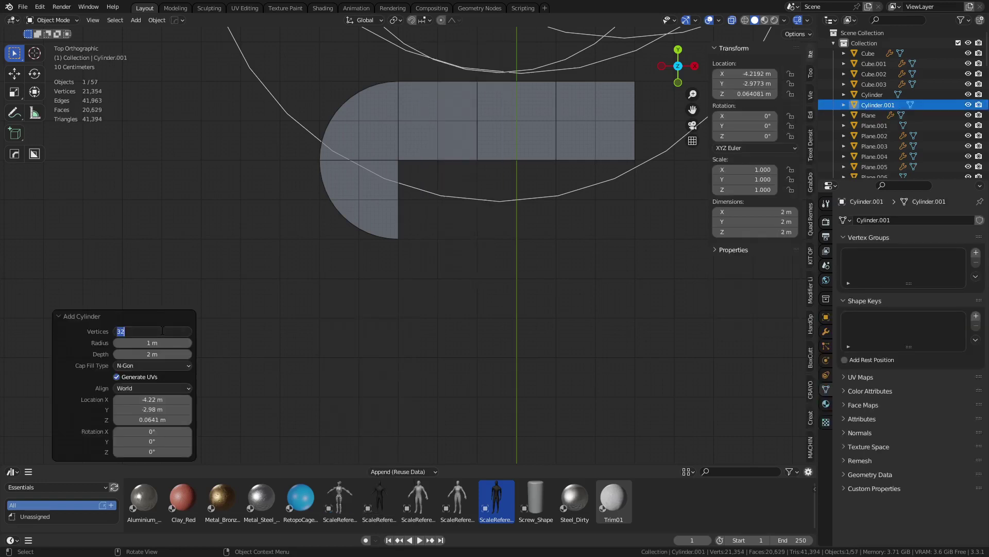
pyautogui.write('8')
pyautogui.press('Return')
pyautogui.scroll(-10, 565, 172)
pyautogui.press('g')
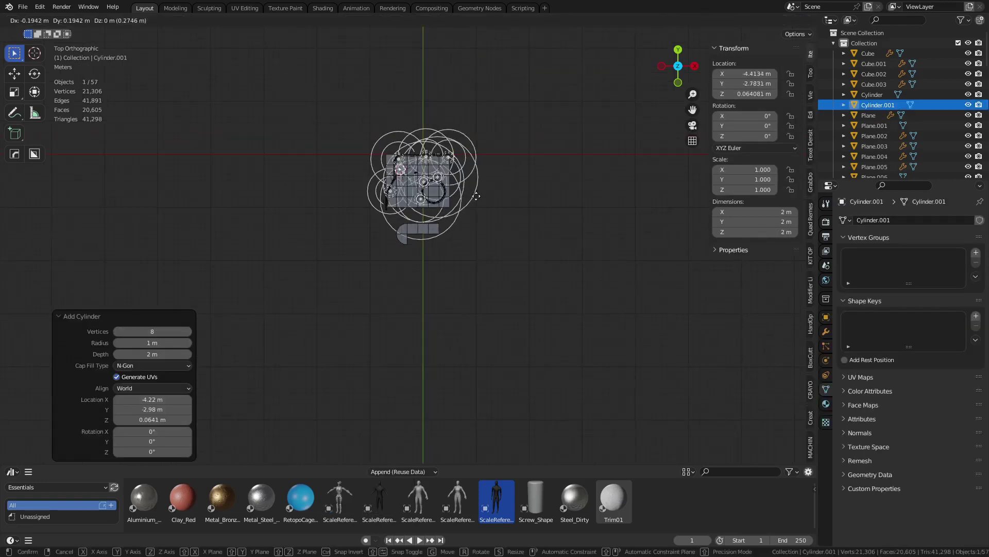
pyautogui.click(473, 280)
# Step: Frame the octagonal cylinder in Edit Mode, clear the selection, and select the vertices at its lower-left corner
pyautogui.press('KP_Decimal')
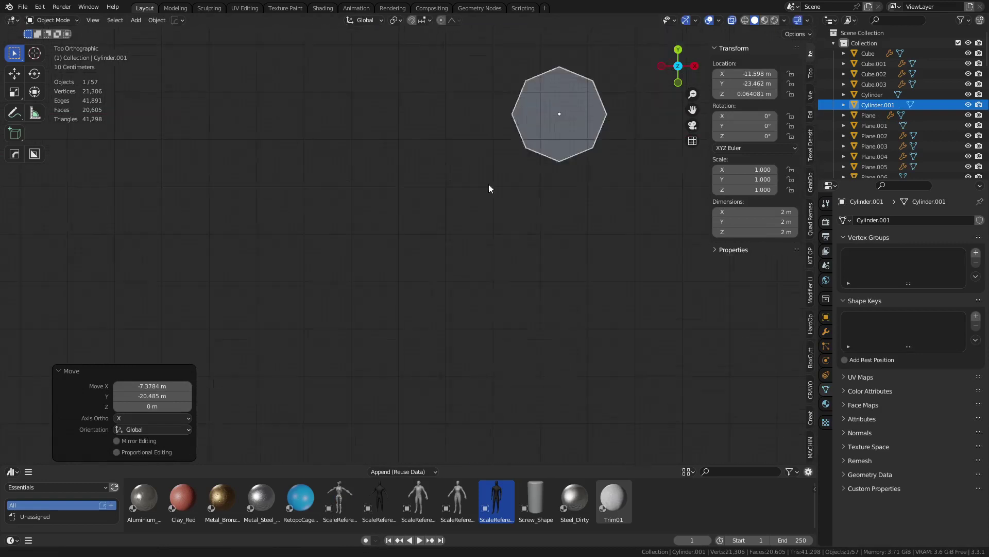
pyautogui.press('Tab')
pyautogui.scroll(4, 516, 316)
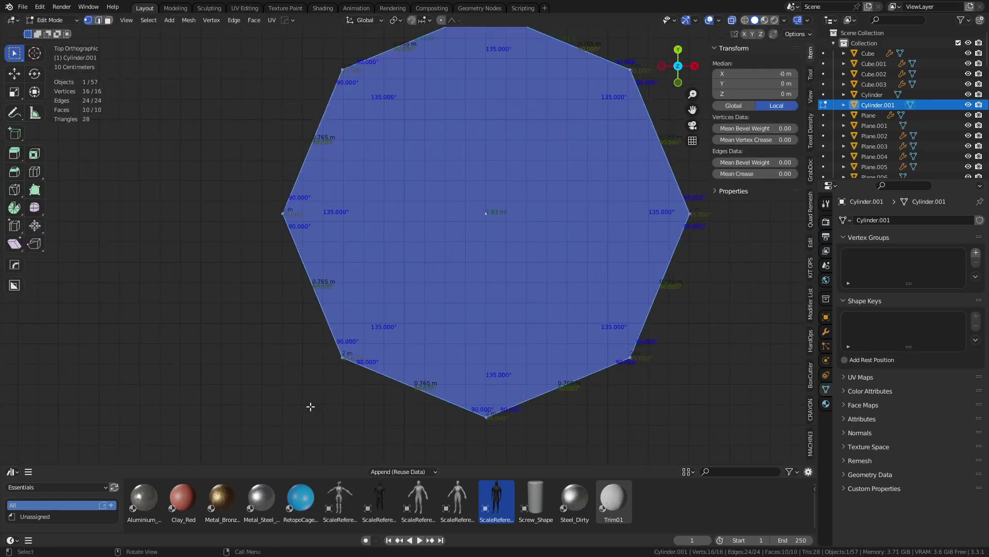
pyautogui.hotkey('alt', 'a')
pyautogui.hotkey('ctrl', 'Tab')
pyautogui.press('Escape')
pyautogui.moveTo(327, 377); pyautogui.dragTo(368, 337)
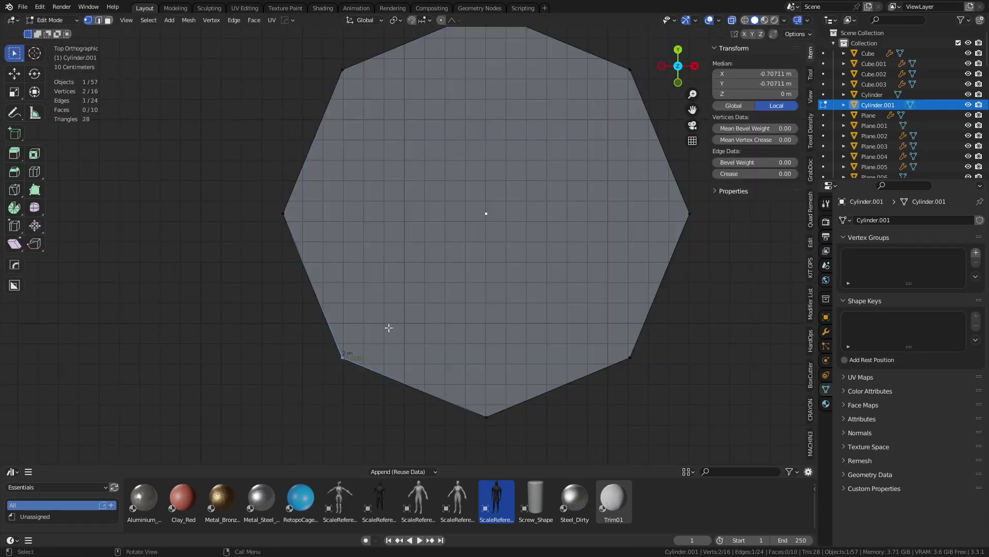
# Step: Select the vertical edge at that corner, examine it for its angle and length, and return to Object Mode in top view
pyautogui.scroll(4, 426, 358)
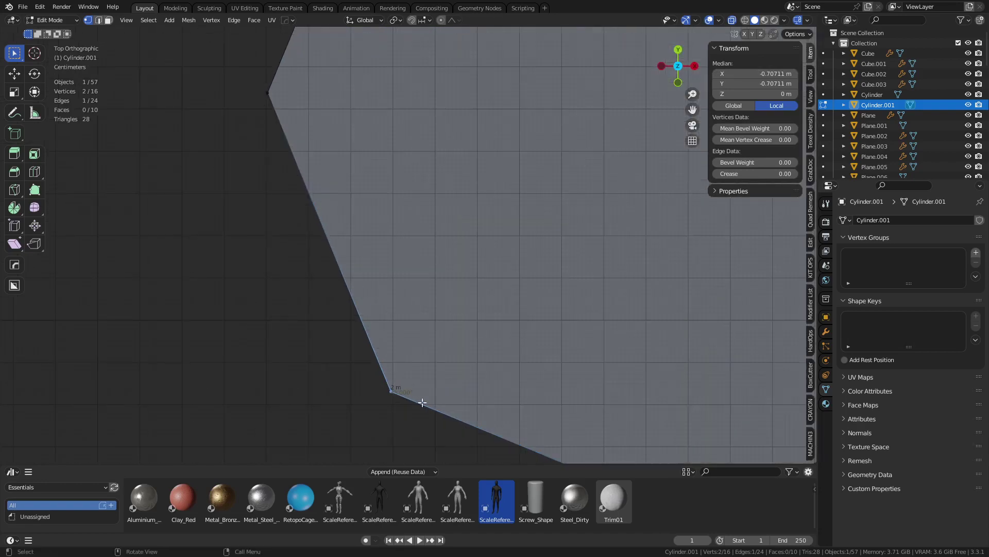
pyautogui.moveTo(461, 386); pyautogui.dragTo(513, 268, button='middle')
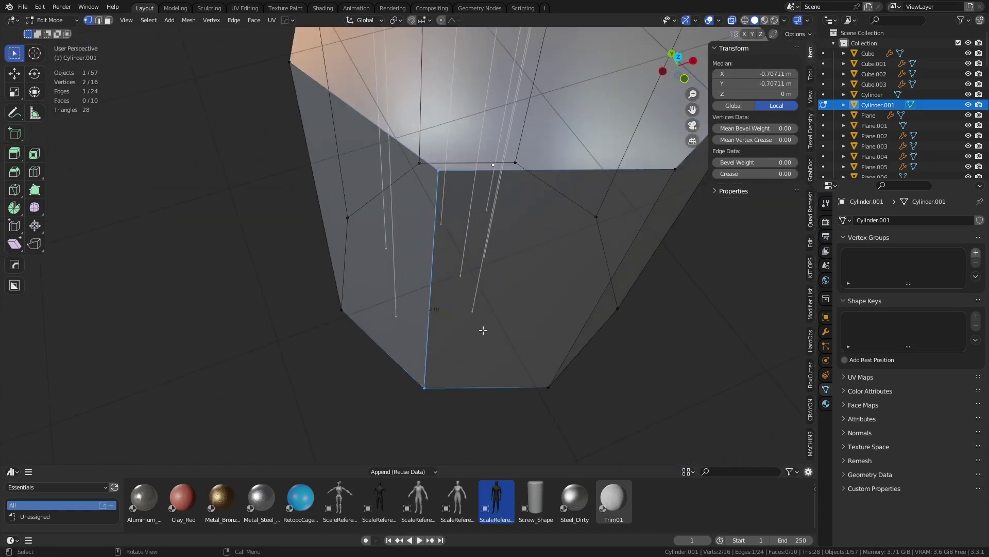
pyautogui.scroll(1, 483, 331)
pyautogui.click(493, 408)
pyautogui.moveTo(535, 426); pyautogui.dragTo(402, 342, button='middle')
pyautogui.press('2')
pyautogui.click(405, 362)
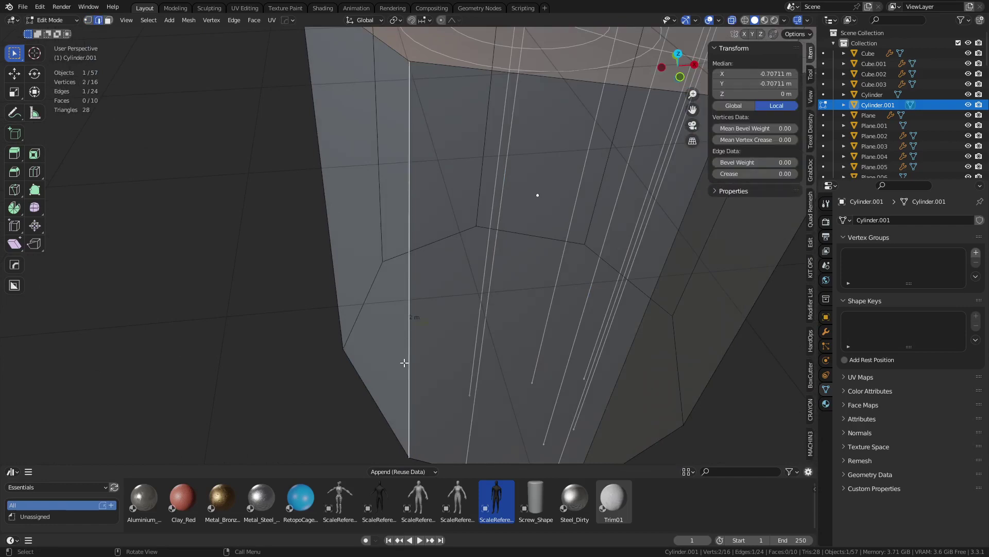
pyautogui.scroll(-8, 423, 385)
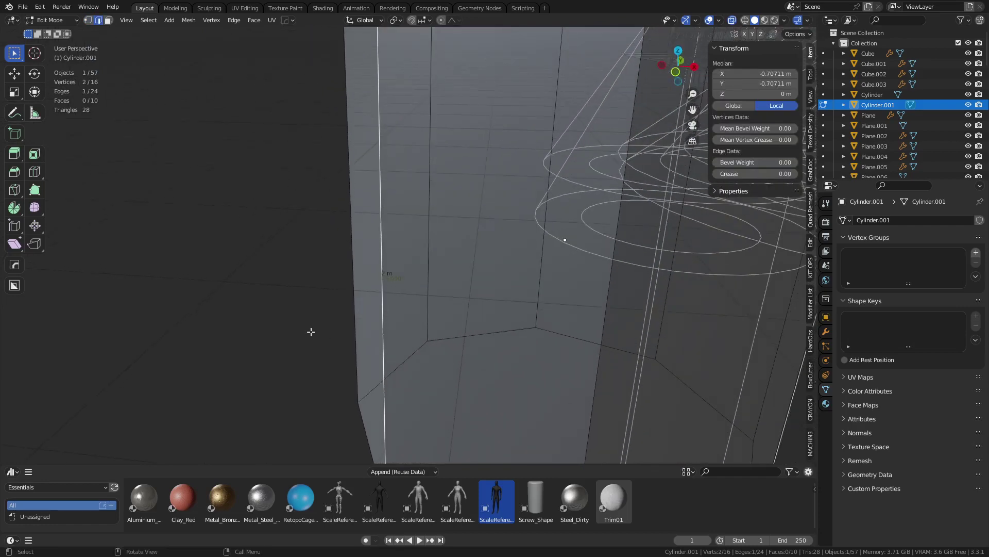
pyautogui.moveTo(425, 391); pyautogui.dragTo(420, 370, button='middle')
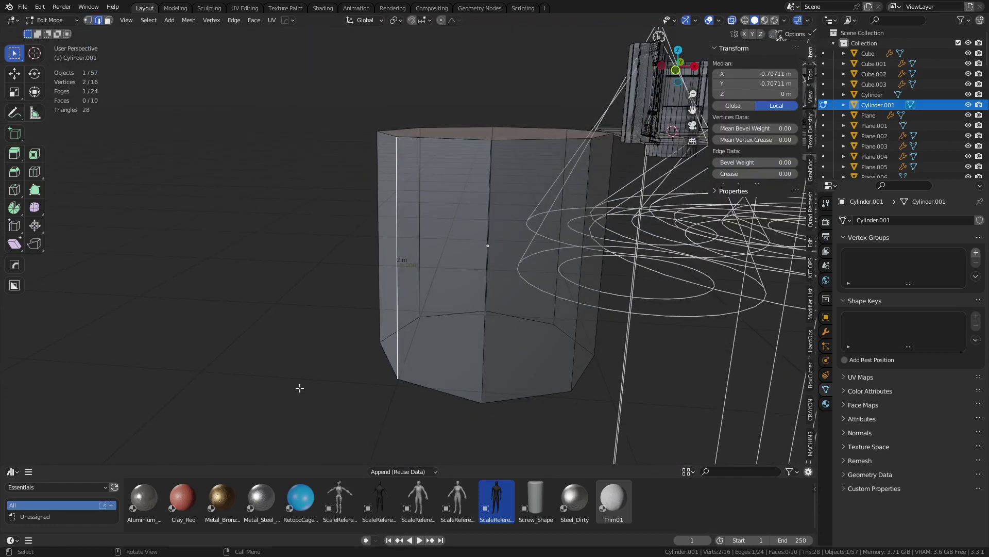
pyautogui.press('KP_7')
pyautogui.press('Tab')
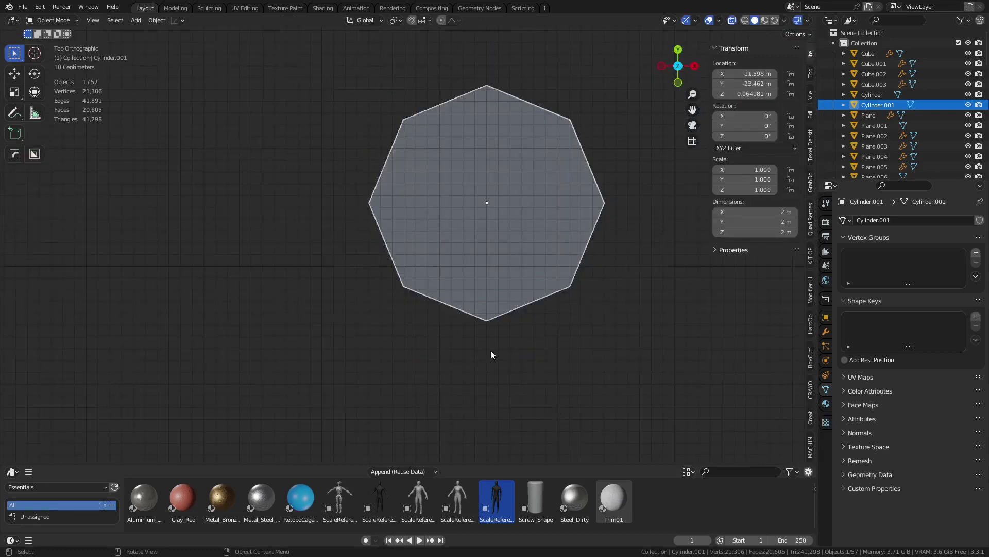
# Step: Annotate the octagon's lower-left quarter with two perpendicular lines from the centre and a diagonal dividing it in half
pyautogui.click(486, 348)
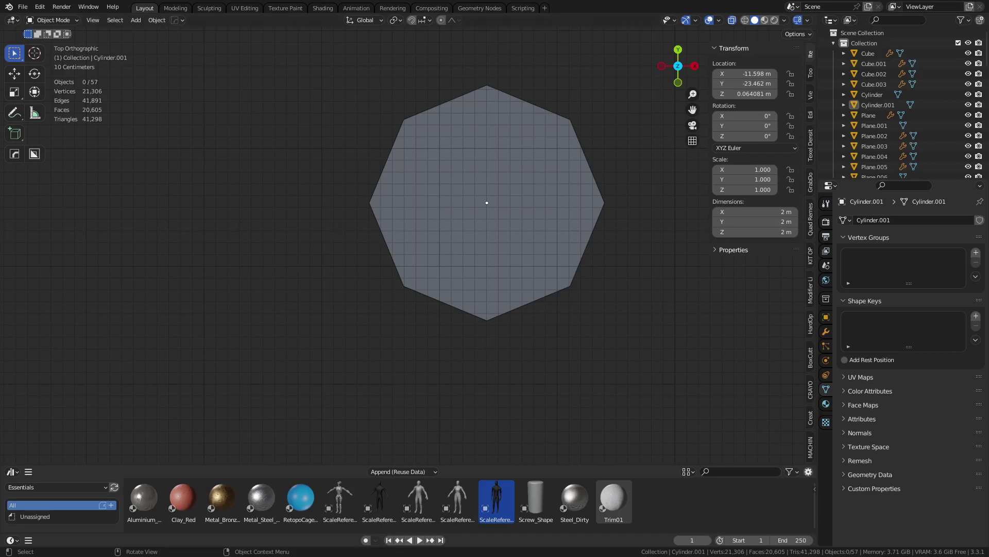
pyautogui.click(15, 112)
pyautogui.moveTo(337, 206)
pyautogui.mouseDown()
pyautogui.moveTo(490, 205)
pyautogui.moveTo(500, 348)
pyautogui.mouseUp()
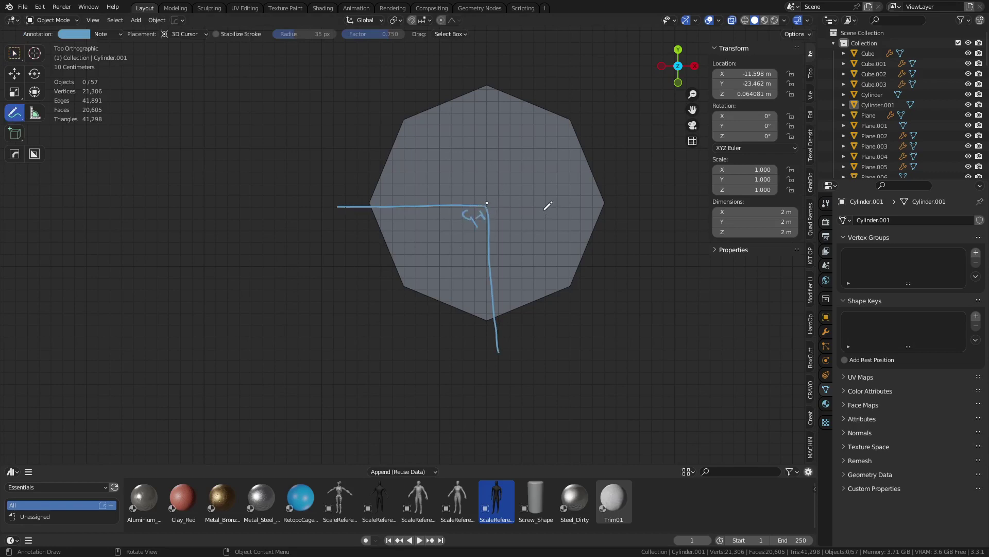
pyautogui.moveTo(488, 203); pyautogui.dragTo(342, 341)
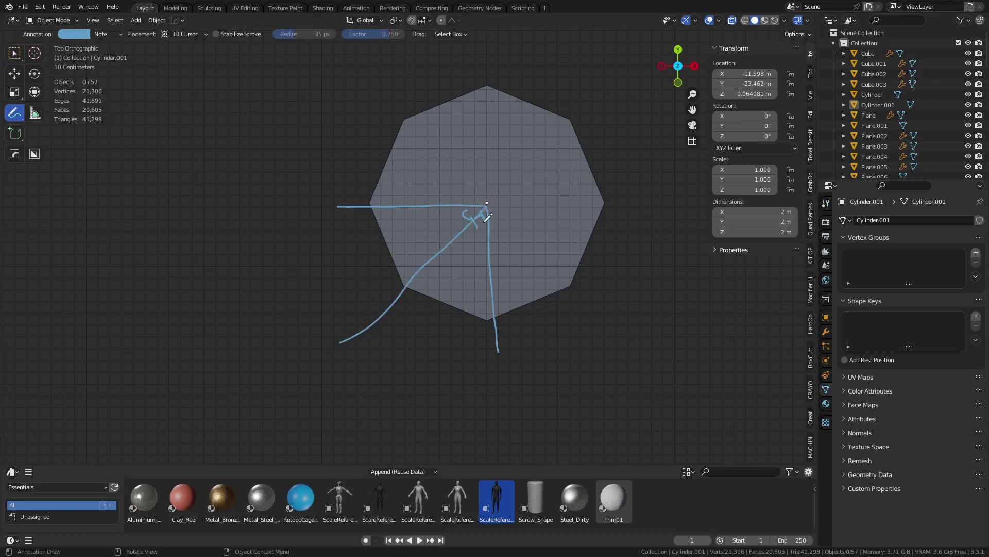
# Step: Draw further annotation lines from the octagon's centre to subdivide the quarter more finely, and write 22.5 below them
pyautogui.moveTo(482, 216); pyautogui.dragTo(416, 365)
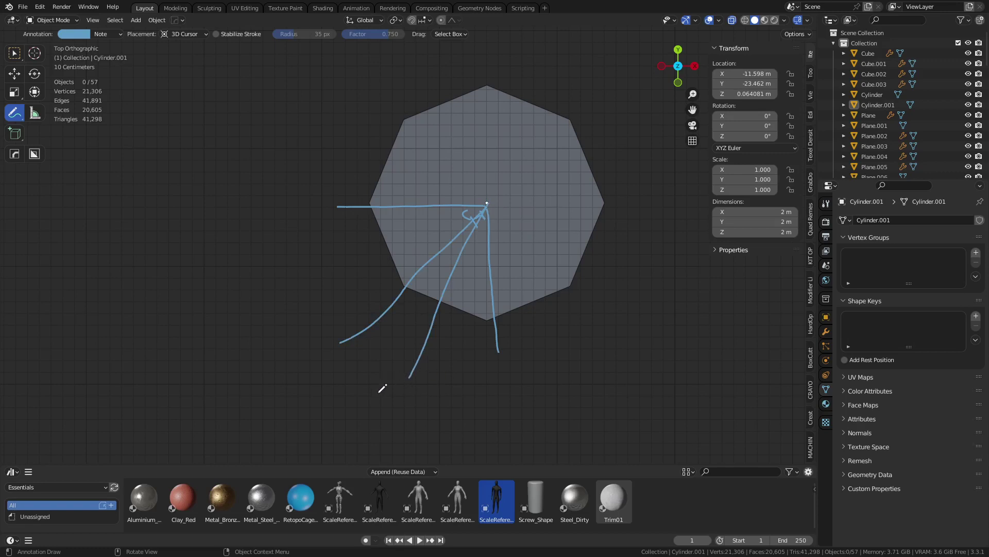
pyautogui.moveTo(367, 393); pyautogui.dragTo(426, 394)
pyautogui.moveTo(486, 214); pyautogui.dragTo(475, 378)
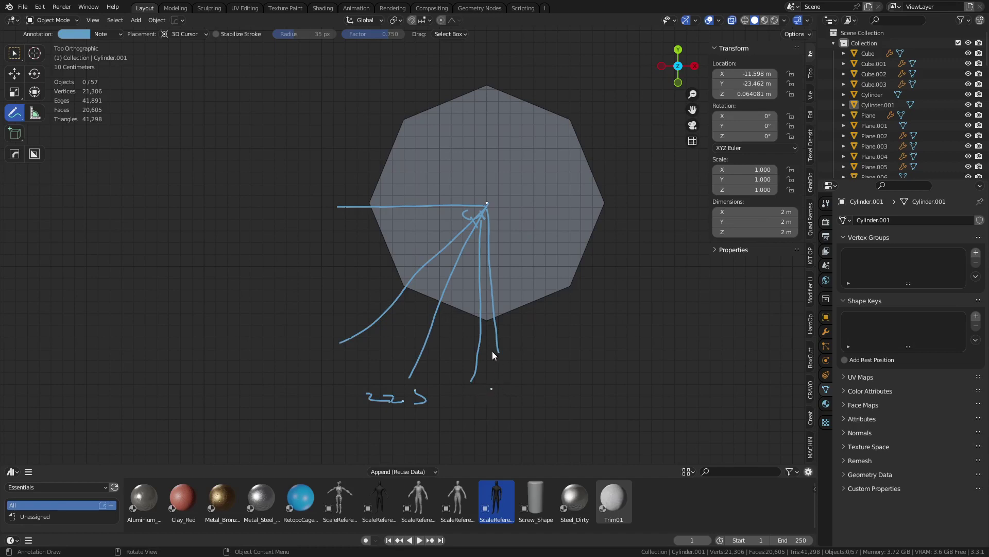
pyautogui.moveTo(484, 238); pyautogui.dragTo(484, 373)
# Step: Return from the annotated octagon to the plane pieces and reactivate the selection tool
pyautogui.keyDown('shift'); pyautogui.moveTo(585, 325); pyautogui.dragTo(450, 387, button='middle'); pyautogui.keyUp('shift')
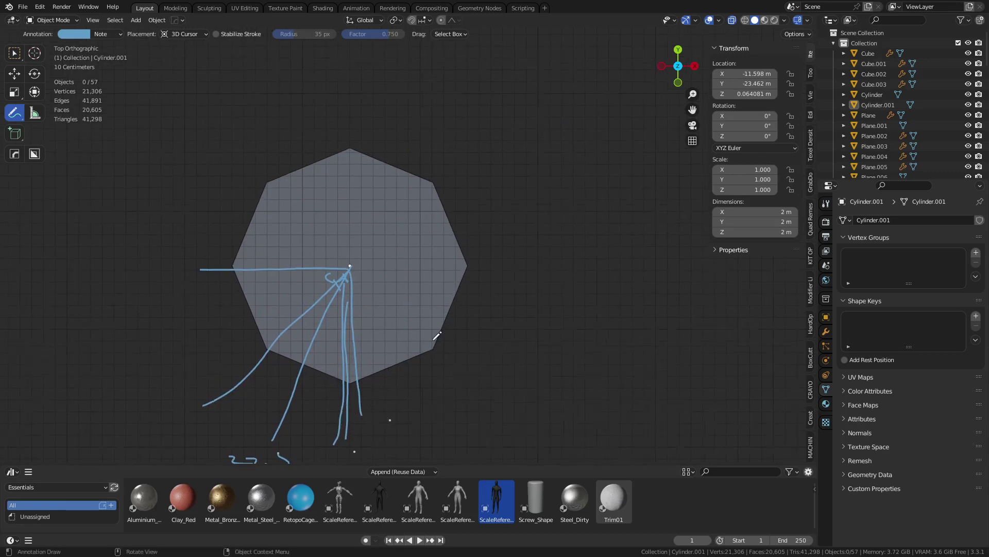
pyautogui.scroll(-2, 437, 336)
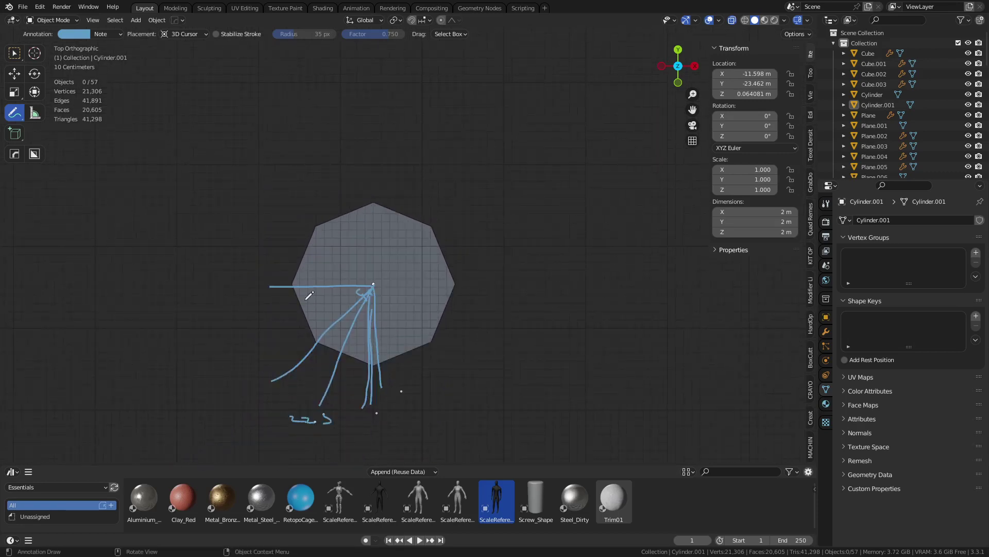
pyautogui.keyDown('shift'); pyautogui.moveTo(631, 253); pyautogui.dragTo(558, 324, button='middle'); pyautogui.keyUp('shift')
pyautogui.scroll(-4, 552, 265)
pyautogui.keyDown('shift'); pyautogui.moveTo(551, 270); pyautogui.dragTo(493, 380, button='middle'); pyautogui.keyUp('shift')
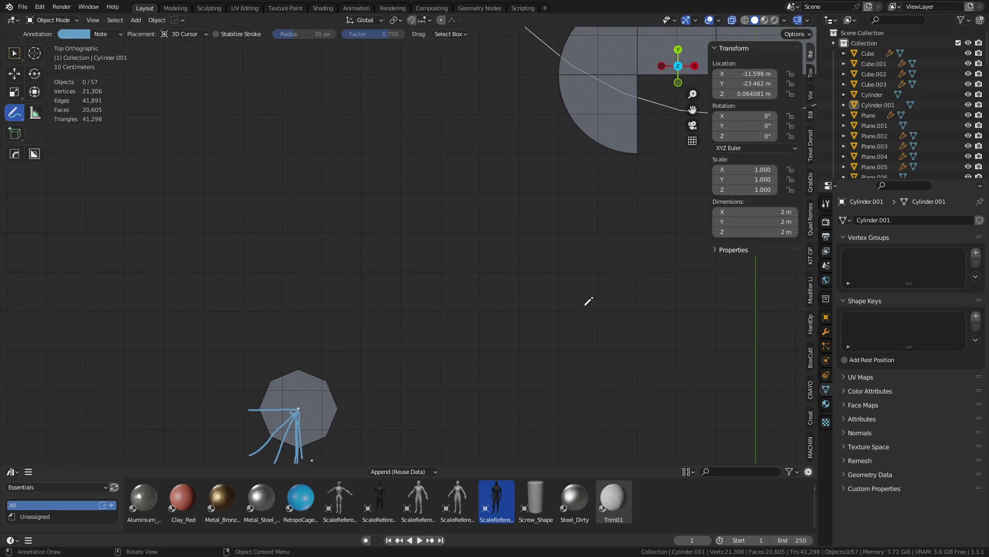
pyautogui.keyDown('shift'); pyautogui.moveTo(596, 229); pyautogui.dragTo(467, 308, button='middle'); pyautogui.keyUp('shift')
pyautogui.press('w')
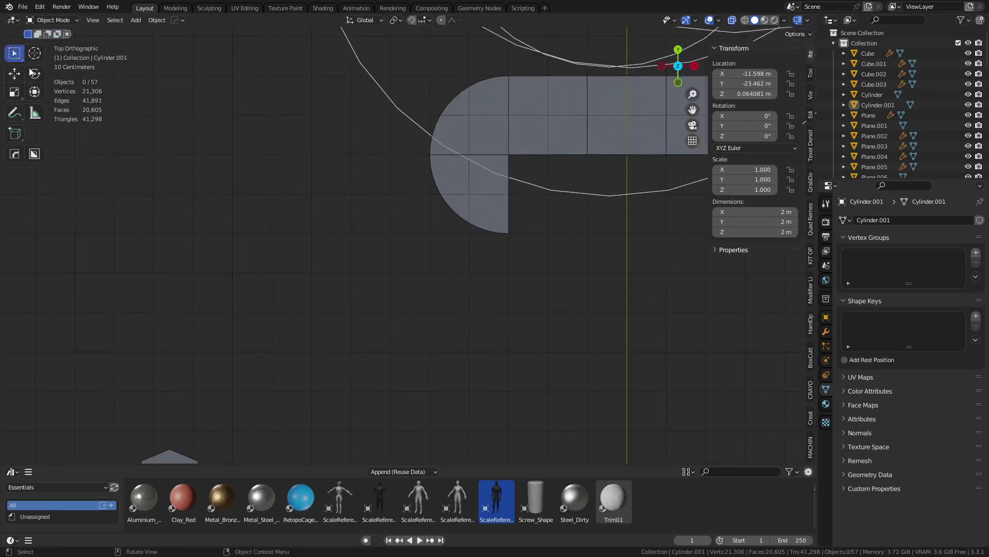
# Step: Show the plane pieces and the modular room together in perspective with Material Preview shading
pyautogui.scroll(-3, 376, 320)
pyautogui.keyDown('shift'); pyautogui.moveTo(462, 219); pyautogui.dragTo(365, 337, button='middle'); pyautogui.keyUp('shift')
pyautogui.moveTo(425, 325); pyautogui.dragTo(443, 279, button='middle')
pyautogui.hotkey('shift', 'z')
pyautogui.scroll(5, 443, 280)
pyautogui.press('z')
pyautogui.click(511, 281)
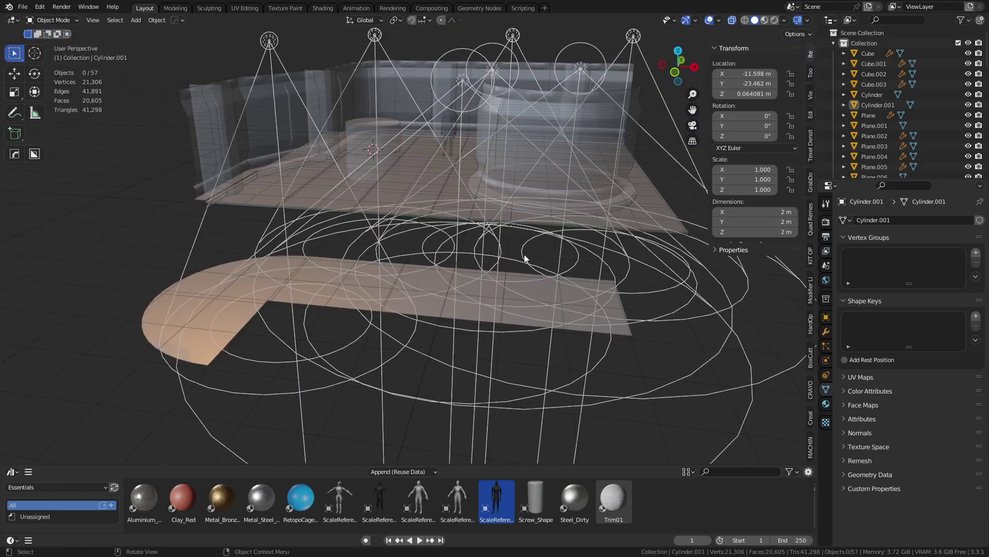
pyautogui.click(764, 21)
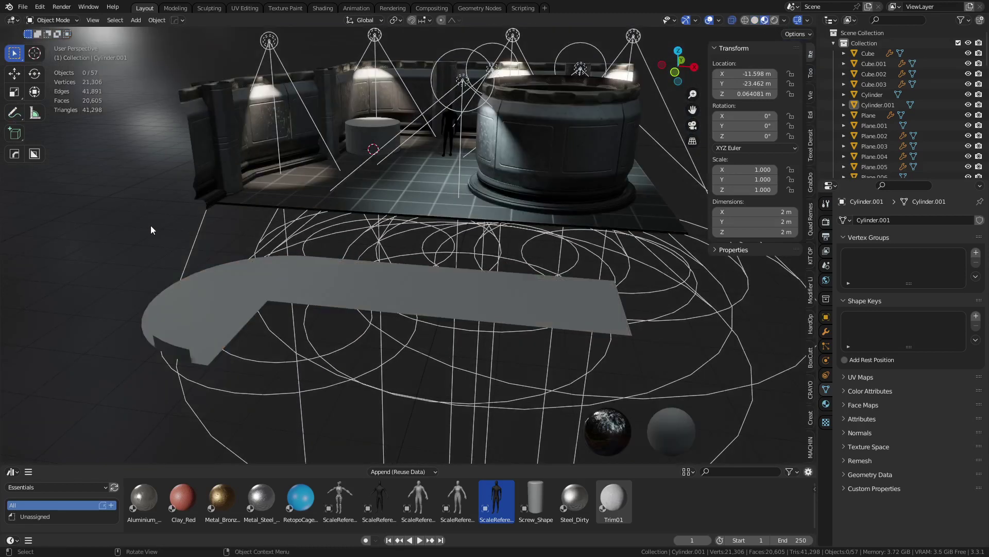
# Step: Turn off the Extras overlay to hide the light outlines and inspect the curved and straight wall modules
pyautogui.moveTo(320, 292)
pyautogui.keyDown('shift'); pyautogui.mouseDown(button='middle')
pyautogui.moveTo(302, 333)
pyautogui.moveTo(429, 292)
pyautogui.moveTo(446, 252)
pyautogui.moveTo(461, 238)
pyautogui.moveTo(474, 244)
pyautogui.mouseUp(button='middle'); pyautogui.keyUp('shift')
pyautogui.scroll(3, 474, 243)
pyautogui.click(718, 20)
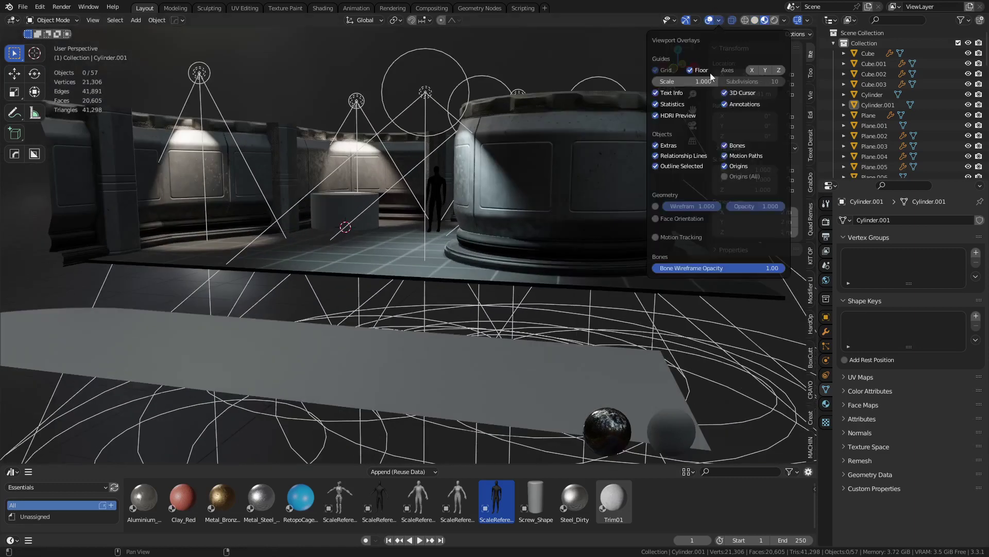
pyautogui.click(672, 146)
pyautogui.keyDown('shift'); pyautogui.moveTo(391, 148); pyautogui.dragTo(499, 200, button='middle'); pyautogui.keyUp('shift')
pyautogui.scroll(2, 523, 227)
pyautogui.scroll(-3, 523, 227)
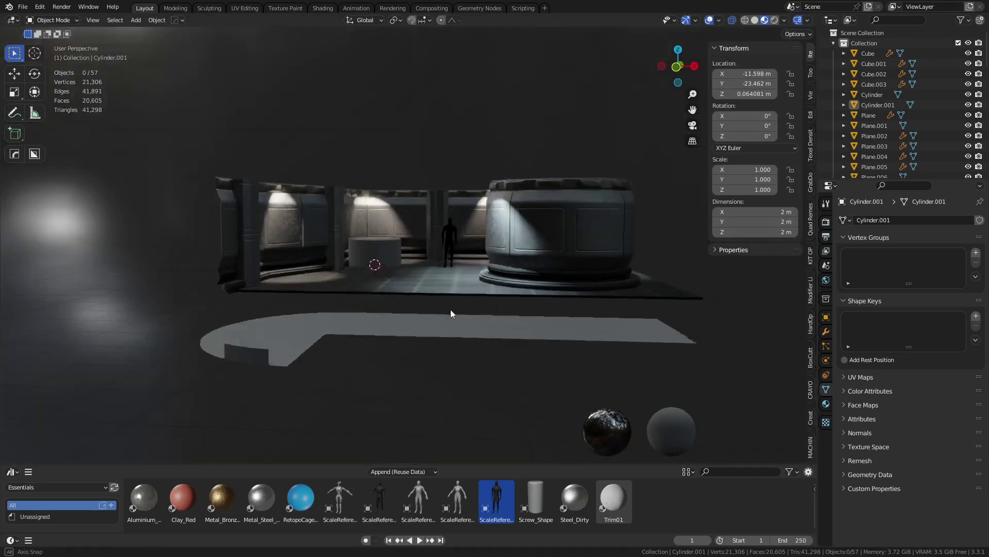
# Step: Delete the quarter-circle piece with the upright arc faces from the end of the plane layout
pyautogui.moveTo(451, 309); pyautogui.dragTo(453, 350, button='middle')
pyautogui.keyDown('shift'); pyautogui.moveTo(452, 350); pyautogui.dragTo(493, 232, button='middle'); pyautogui.keyUp('shift')
pyautogui.click(363, 293)
pyautogui.press('`')
pyautogui.click(370, 314)
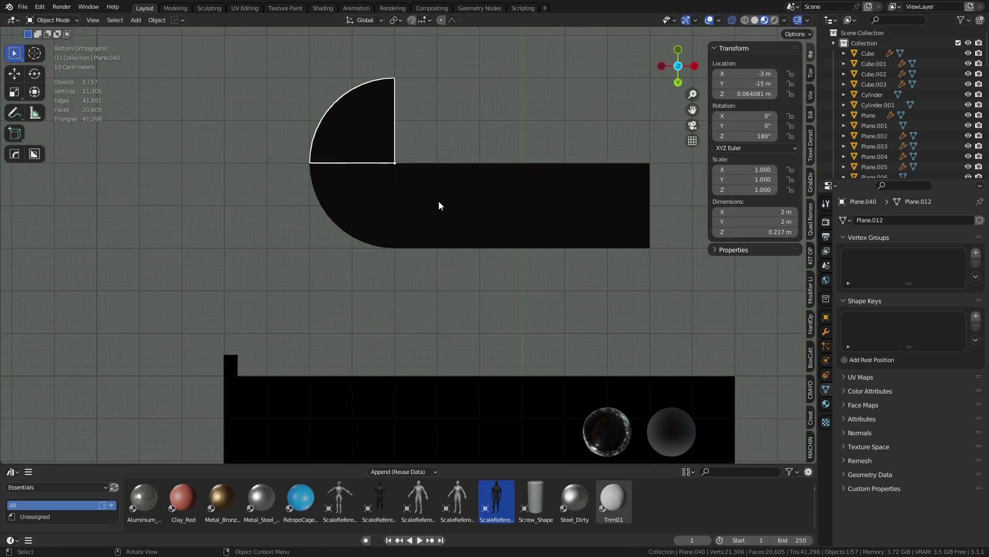
pyautogui.moveTo(438, 200); pyautogui.dragTo(416, 302, button='middle')
pyautogui.press('x')
pyautogui.click(421, 246)
# Step: Duplicate a square plane tile and move the copy about -4.1 m in X and -2 m in Y, below the curved corner piece
pyautogui.click(374, 243)
pyautogui.moveTo(380, 255); pyautogui.dragTo(536, 304, button='middle')
pyautogui.click(484, 288)
pyautogui.hotkey('shift', 'd')
pyautogui.press('Escape')
pyautogui.press('KP_7')
pyautogui.press('g')
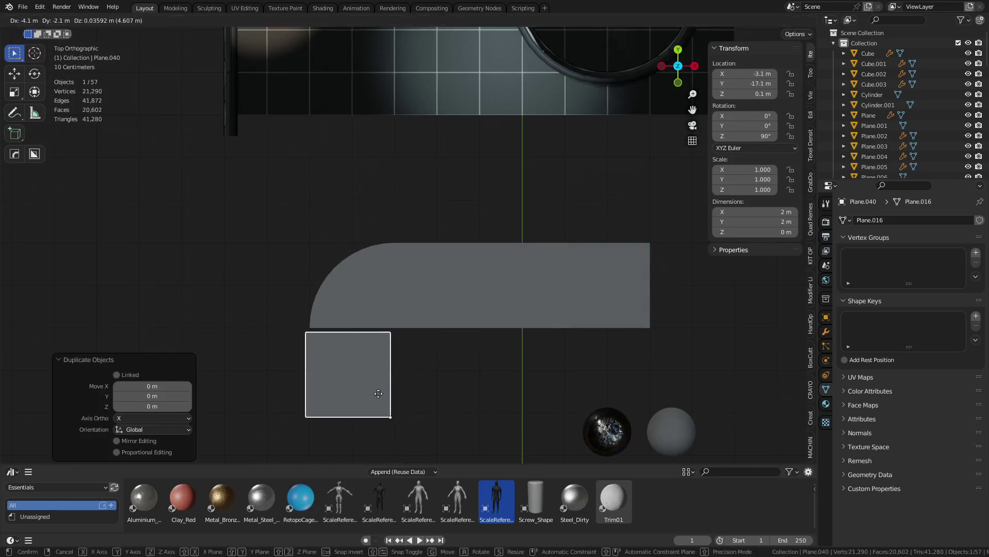
pyautogui.click(380, 394)
# Step: Rotate the copied tile -90° about Z and snap it flush against the lower edge of the curved corner piece
pyautogui.press('r')
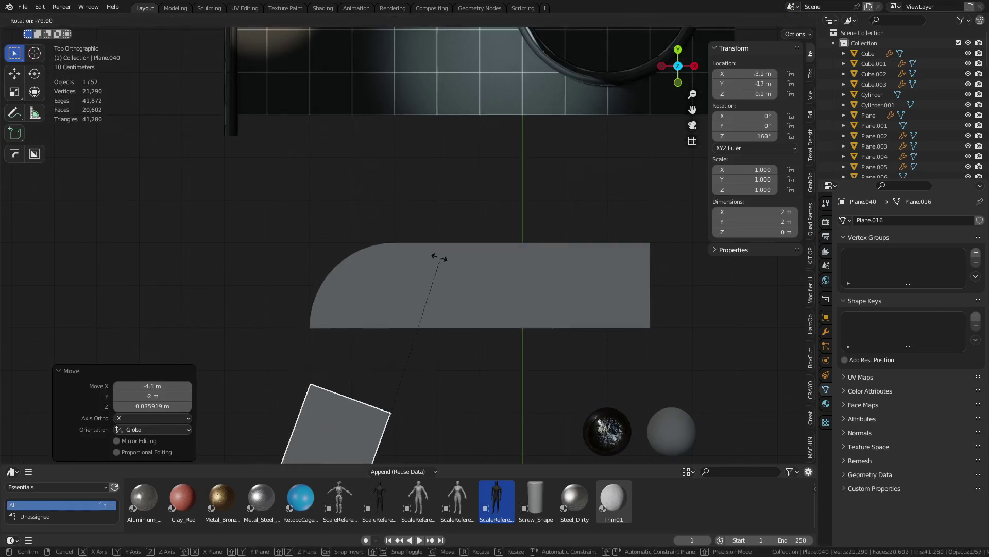
pyautogui.keyDown('ctrl'); pyautogui.click(391, 256); pyautogui.keyUp('ctrl')
pyautogui.press('g')
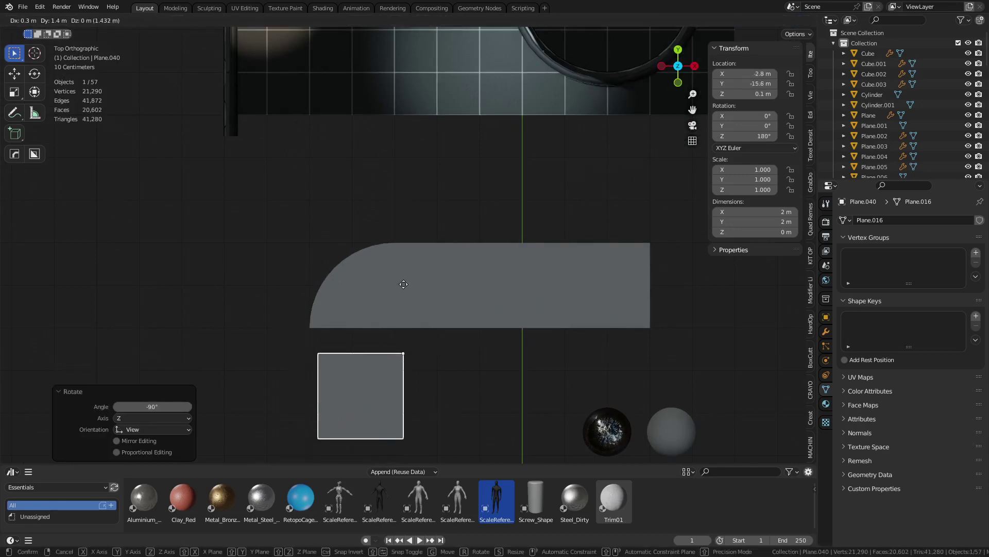
pyautogui.click(398, 260)
# Step: Try to merge the two separate tiles beside the curved corner by distance and bevel their edges together
pyautogui.click(447, 277)
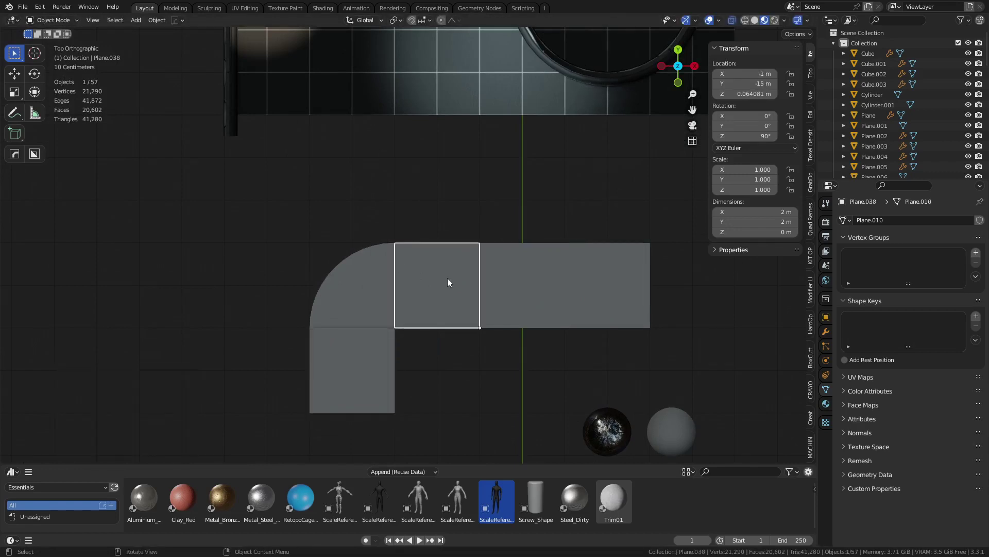
pyautogui.press('Tab')
pyautogui.press('Tab')
pyautogui.keyDown('shift'); pyautogui.click(546, 292); pyautogui.keyUp('shift')
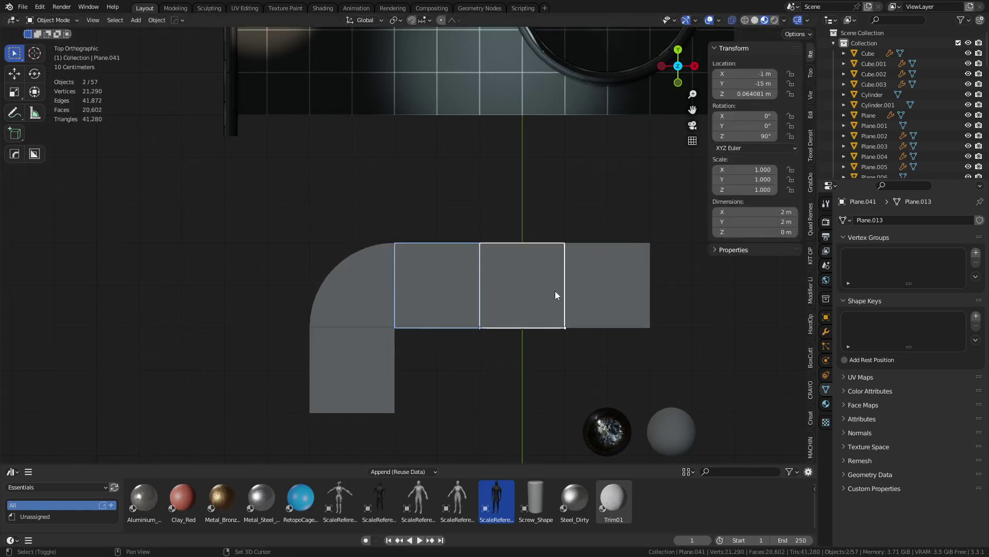
pyautogui.press('Tab')
pyautogui.press('1')
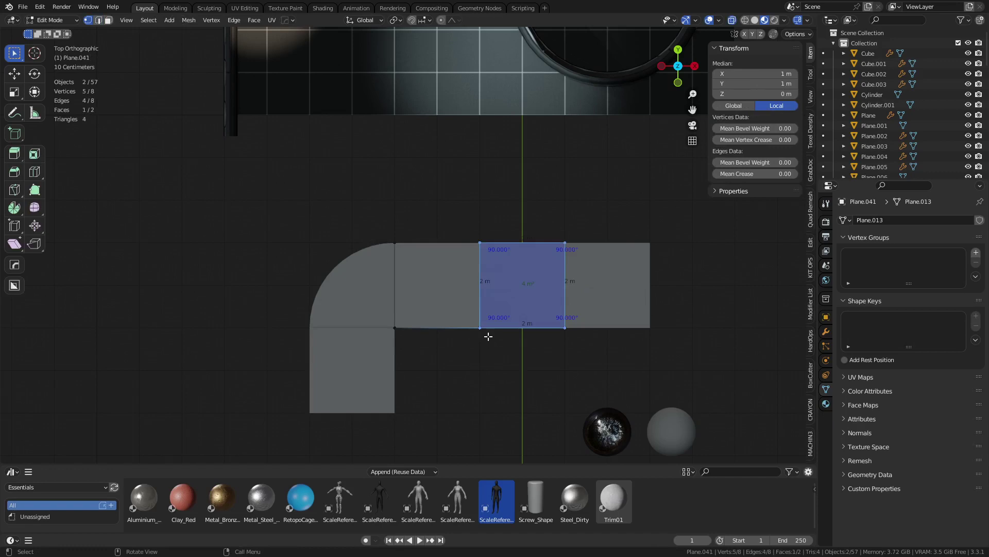
pyautogui.press('a')
pyautogui.press('m')
pyautogui.click(488, 336)
pyautogui.press('2')
pyautogui.hotkey('ctrl', 'b')
pyautogui.click(485, 287)
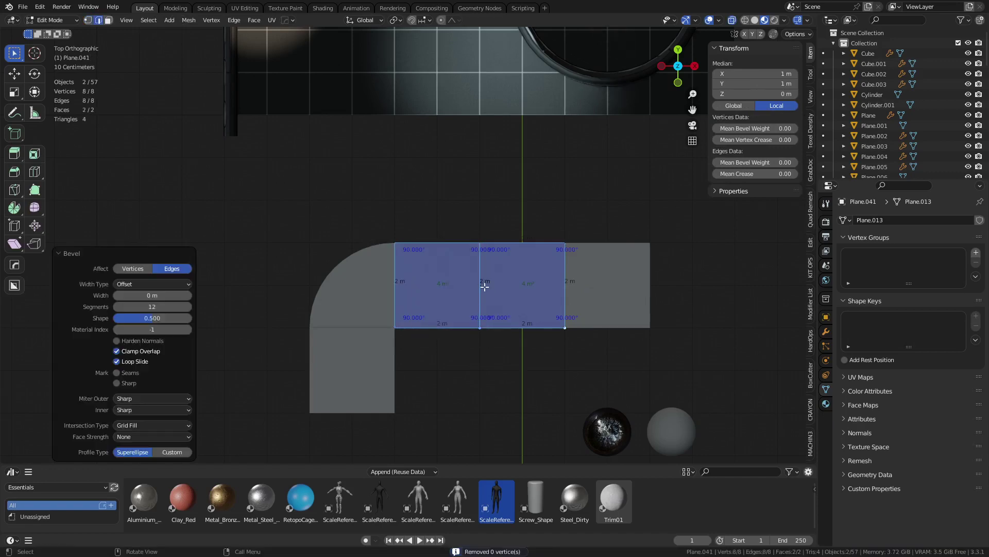
# Step: Turn off the edge length and edge angle overlays, and try to bevel the edge between the two separate tiles
pyautogui.click(482, 291)
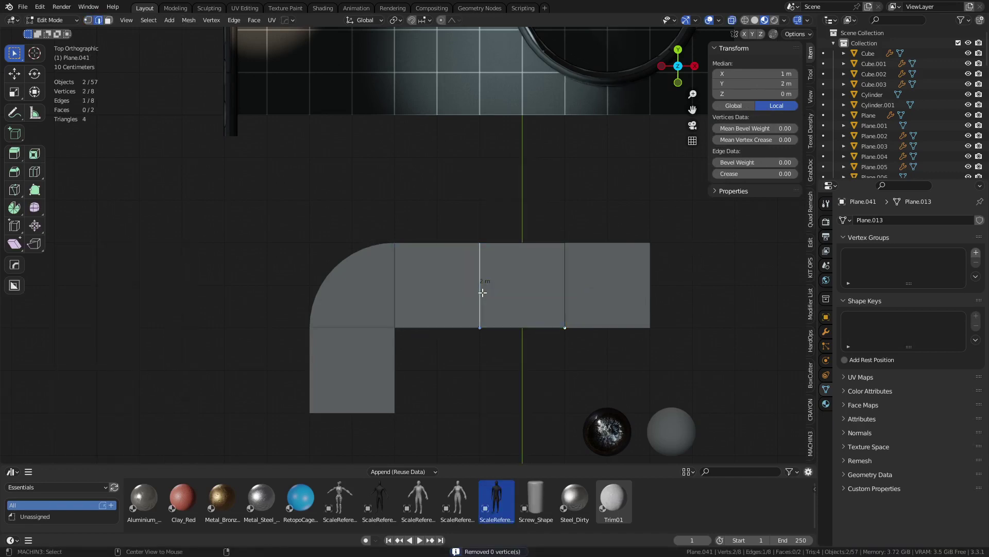
pyautogui.click(720, 21)
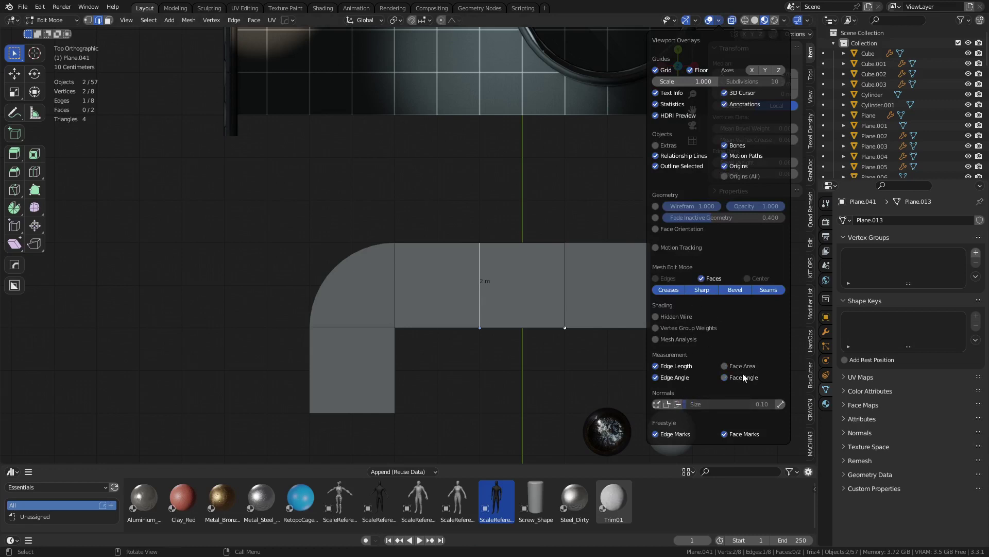
pyautogui.hotkey('ctrl', 'b')
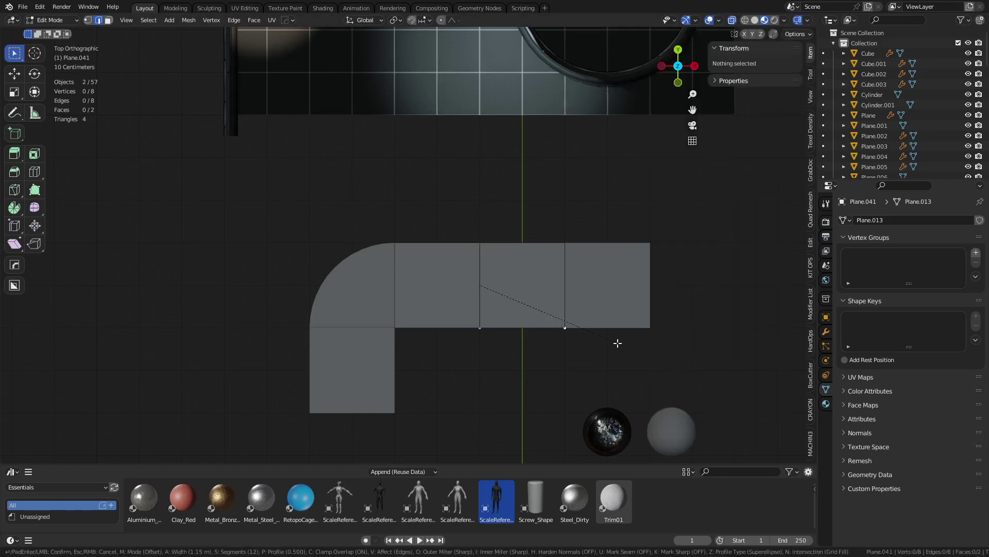
pyautogui.press('v')
pyautogui.rightClick(623, 345)
pyautogui.press('Tab')
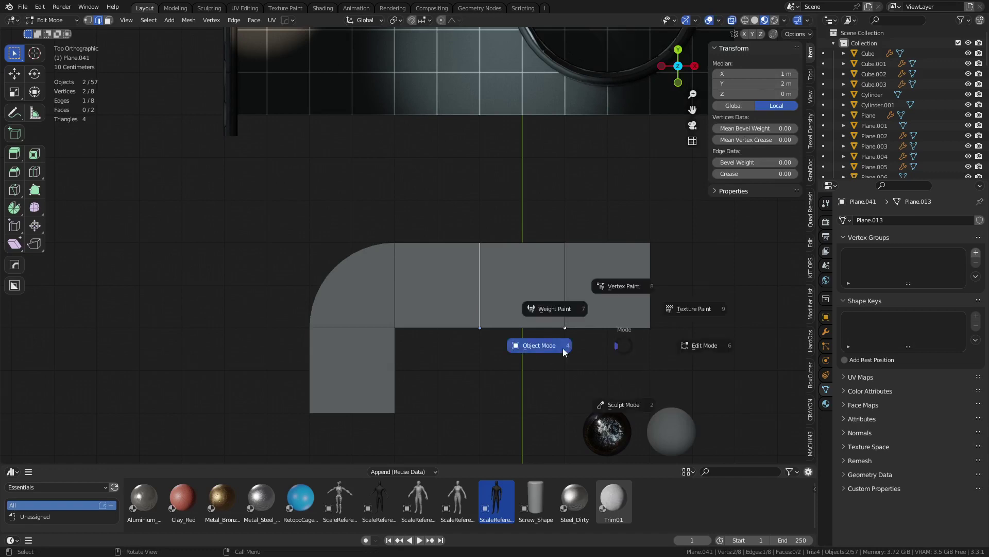
pyautogui.click(563, 349)
# Step: Join the two tiles beside the curved corner into one object and merge all their overlapping vertices by distance
pyautogui.click(441, 310)
pyautogui.keyDown('shift'); pyautogui.click(527, 324); pyautogui.keyUp('shift')
pyautogui.hotkey('ctrl', 'j')
pyautogui.press('Tab')
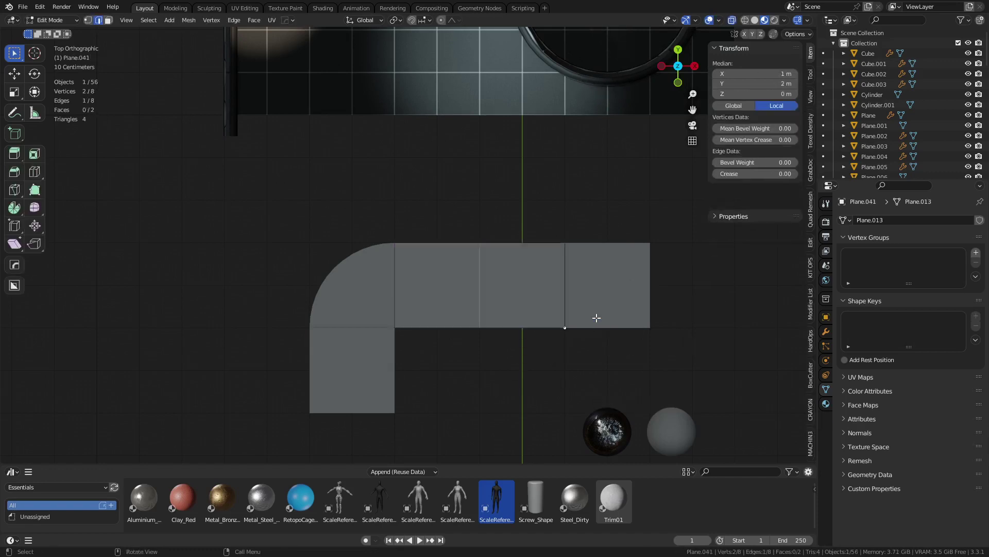
pyautogui.press('a')
pyautogui.press('m')
pyautogui.click(596, 318)
# Step: Bevel the joined piece's middle edge about 1.27 m wide with a single segment
pyautogui.click(511, 298)
pyautogui.hotkey('ctrl', 'b')
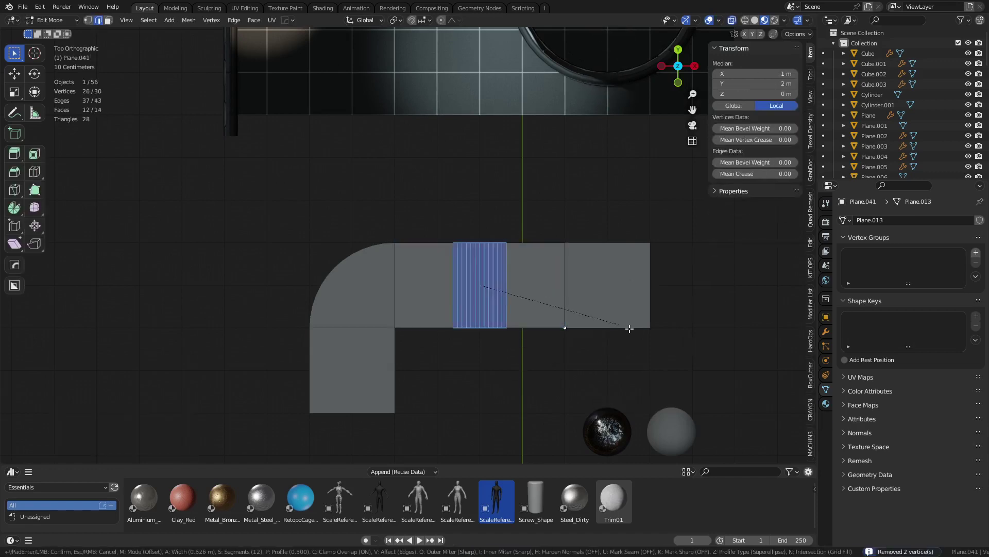
pyautogui.scroll(-11, 696, 350)
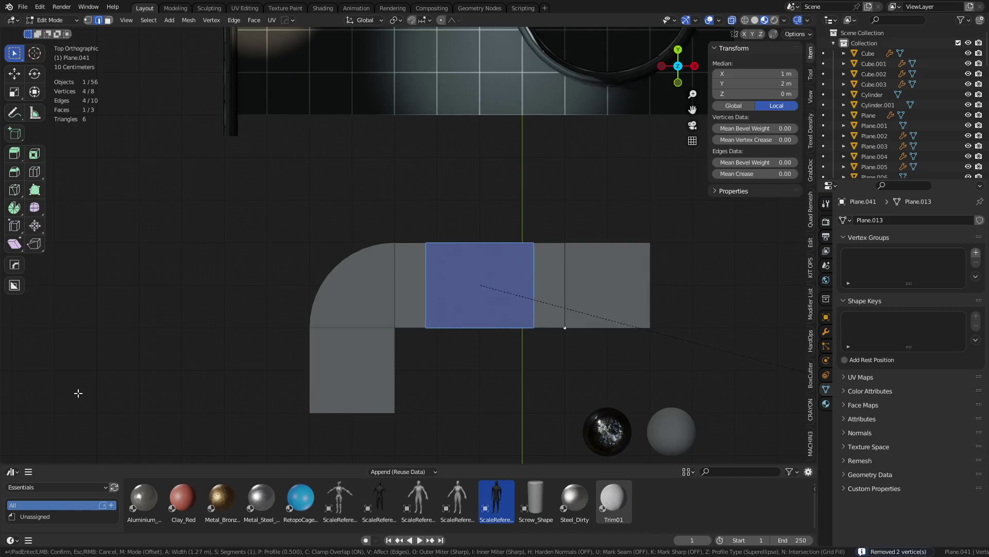
pyautogui.click(449, 333)
# Step: Add a centred loop cut through the middle face and bevel it about 1.01 m wide with one segment
pyautogui.hotkey('ctrl', 'r')
pyautogui.click(450, 333)
pyautogui.rightClick(450, 333)
pyautogui.hotkey('ctrl', 'b')
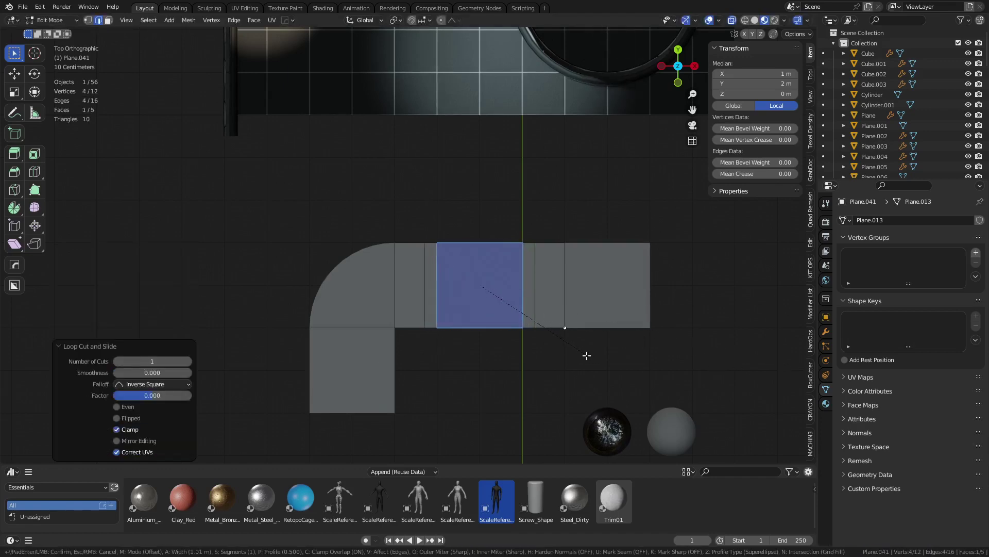
pyautogui.click(586, 358)
# Step: Scale the joined piece's central face to 0.86 along Y, narrowing the middle section, and return to Object Mode
pyautogui.press('s')
pyautogui.press('x')
pyautogui.press('y')
pyautogui.click(576, 368)
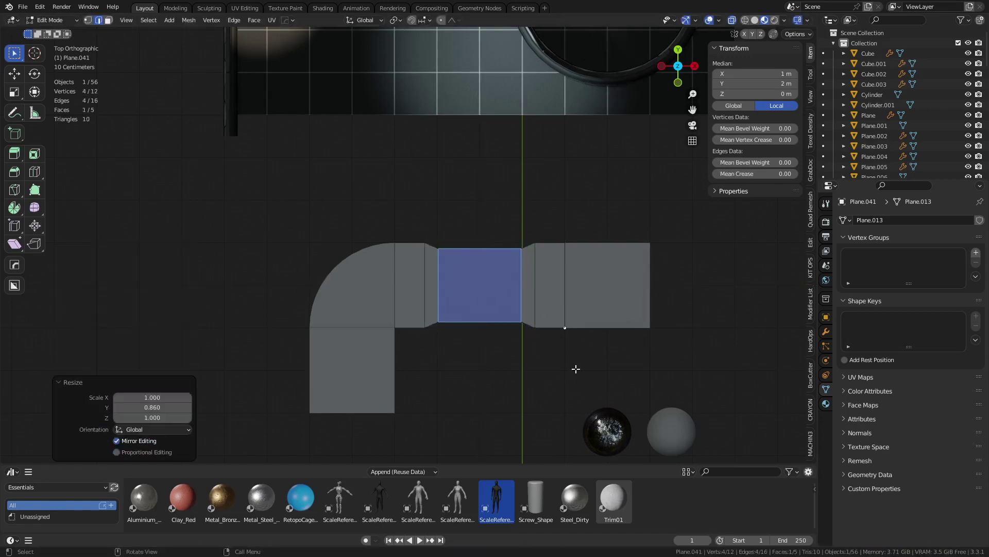
pyautogui.press('Tab')
# Step: Extrude the faces of all four layout pieces upward together by about 2.05 m
pyautogui.moveTo(521, 374); pyautogui.dragTo(378, 238, button='middle')
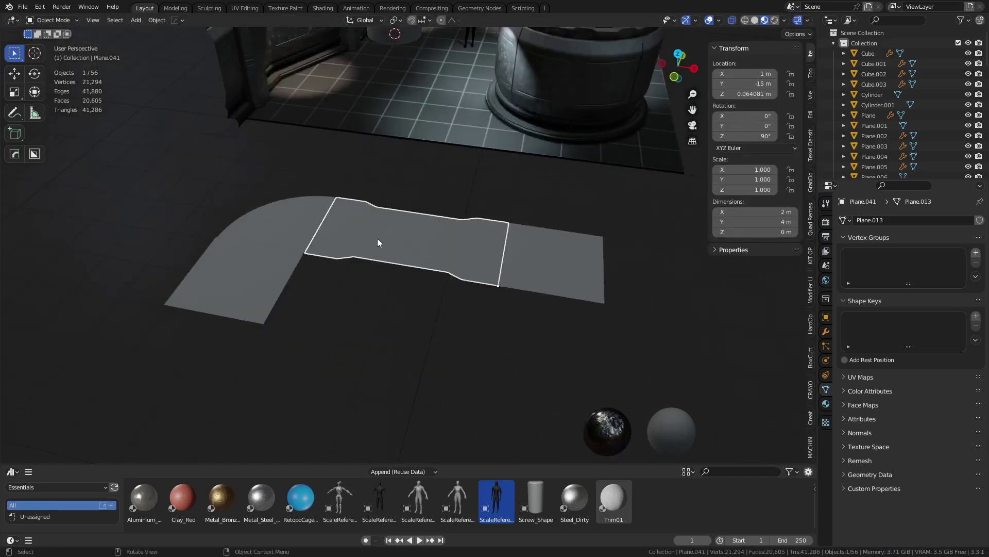
pyautogui.keyDown('shift'); pyautogui.click(239, 296); pyautogui.keyUp('shift')
pyautogui.keyDown('shift'); pyautogui.click(283, 232); pyautogui.keyUp('shift')
pyautogui.keyDown('shift'); pyautogui.click(526, 267); pyautogui.keyUp('shift')
pyautogui.keyDown('shift'); pyautogui.moveTo(416, 292); pyautogui.dragTo(462, 300, button='middle'); pyautogui.keyUp('shift')
pyautogui.hotkey('ctrl', 'Tab')
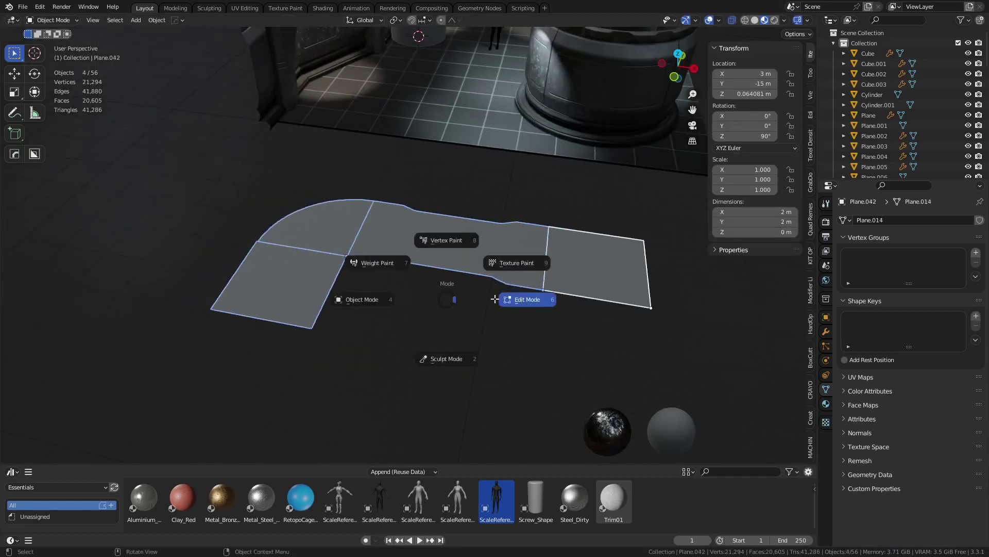
pyautogui.click(508, 301)
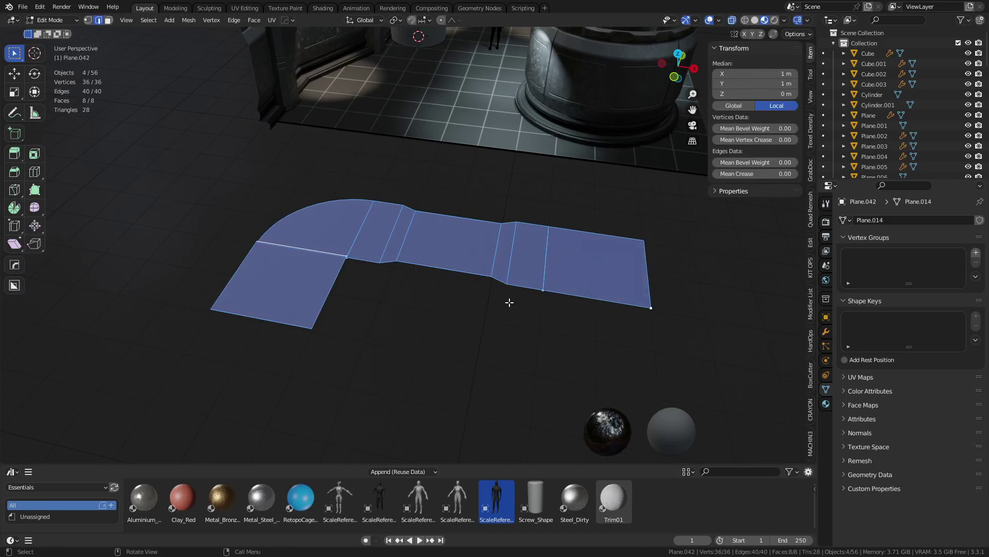
pyautogui.press('e')
pyautogui.click(547, 219)
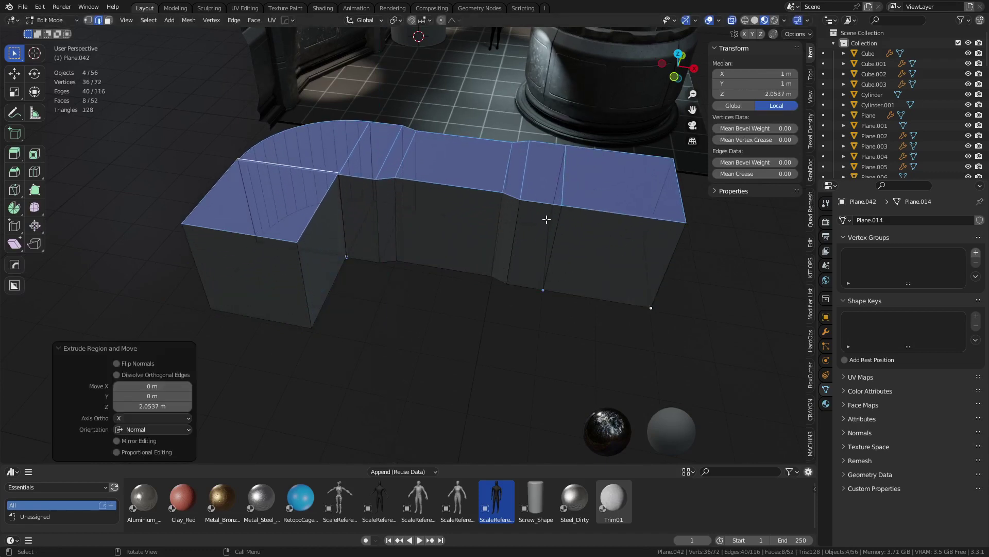
pyautogui.moveTo(548, 220); pyautogui.dragTo(530, 250, button='middle')
pyautogui.moveTo(365, 246); pyautogui.dragTo(529, 285, button='middle')
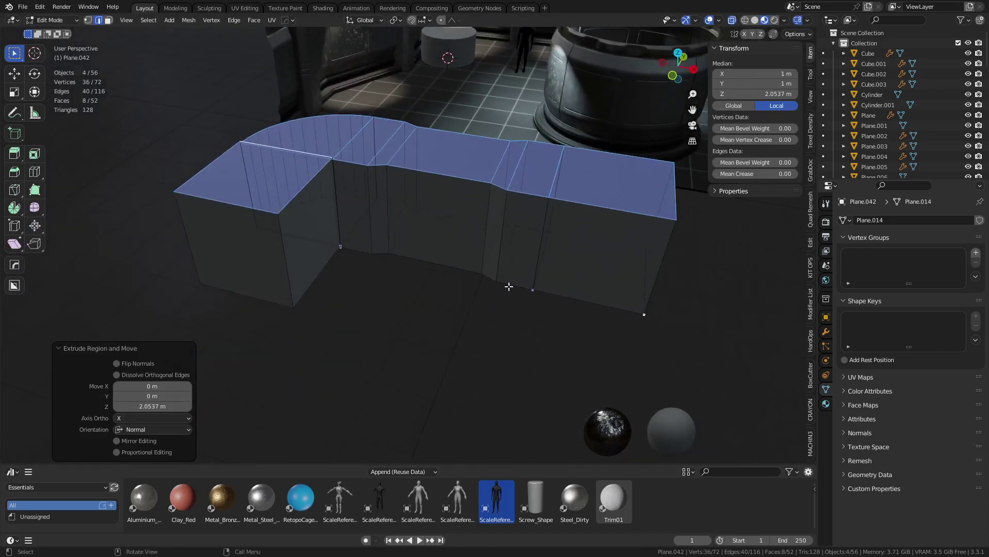
# Step: Recalculate the normals of all four extruded pieces to face inside
pyautogui.press('a')
pyautogui.hotkey('alt', 'n')
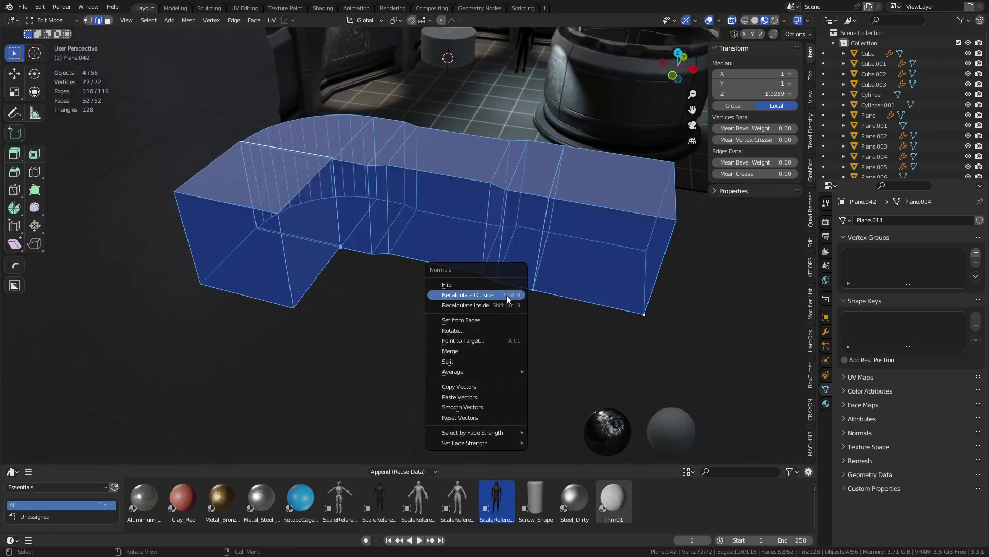
pyautogui.click(506, 295)
pyautogui.hotkey('alt', 'n')
pyautogui.click(501, 309)
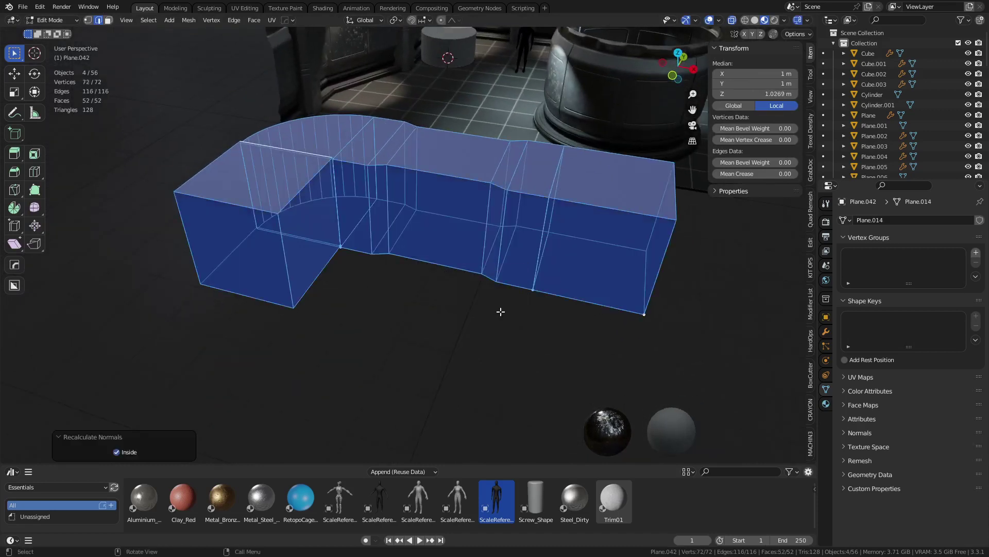
# Step: Return to Object Mode and display the extruded pieces in Solid shading with X-ray
pyautogui.hotkey('ctrl', 'Tab')
pyautogui.click(453, 318)
pyautogui.click(732, 19)
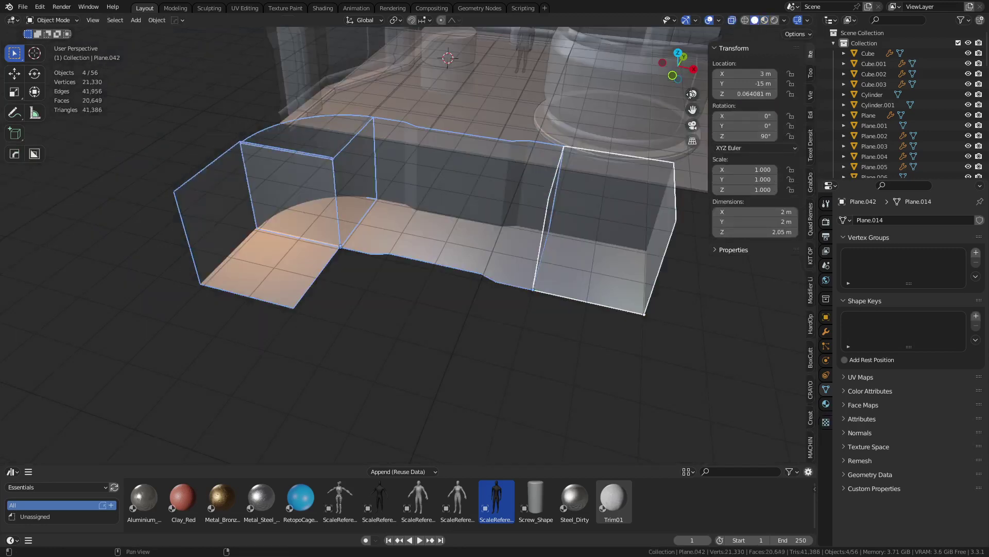
pyautogui.click(370, 285)
pyautogui.hotkey('alt', 'z')
# Step: Delete the two upright end faces of the straight piece attached below the curved corner
pyautogui.click(311, 166)
pyautogui.moveTo(311, 166); pyautogui.dragTo(347, 249, button='middle')
pyautogui.press('Tab')
pyautogui.click(330, 252)
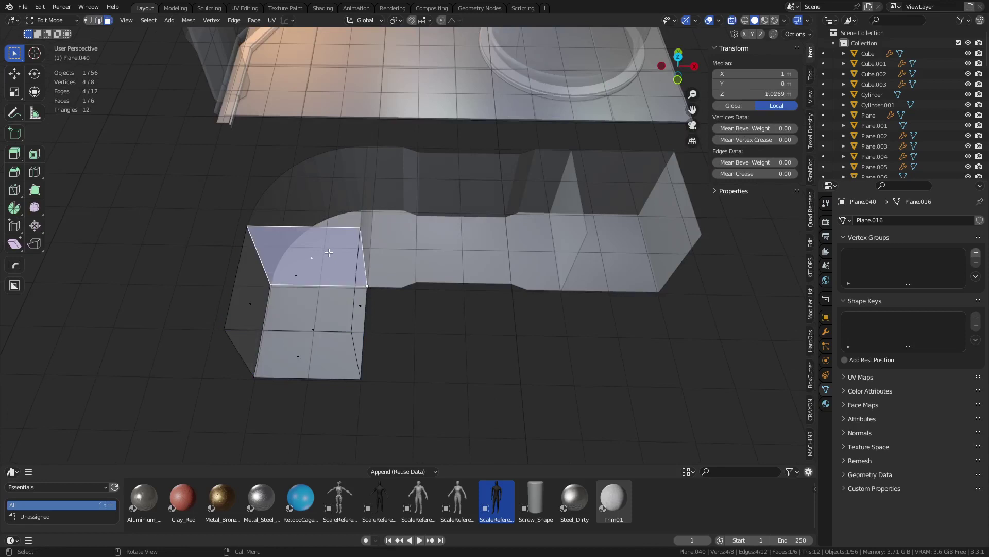
pyautogui.press('x')
pyautogui.click(329, 252)
pyautogui.click(310, 363)
pyautogui.press('x')
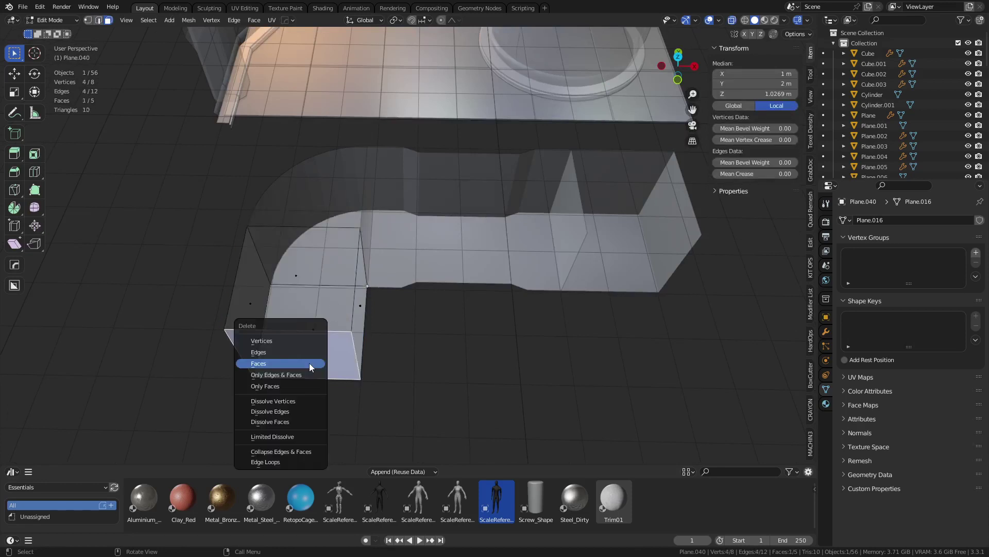
pyautogui.click(309, 363)
# Step: Delete the two upright faces where the curved corner piece meets its neighbouring pieces
pyautogui.moveTo(314, 245); pyautogui.dragTo(407, 237, button='middle')
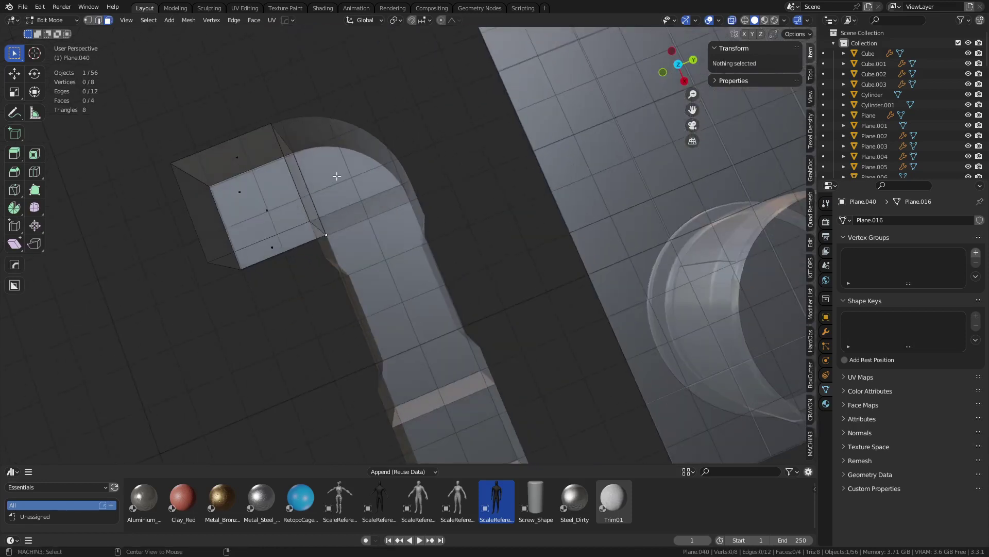
pyautogui.click(336, 172)
pyautogui.click(302, 181)
pyautogui.press('x')
pyautogui.click(376, 212)
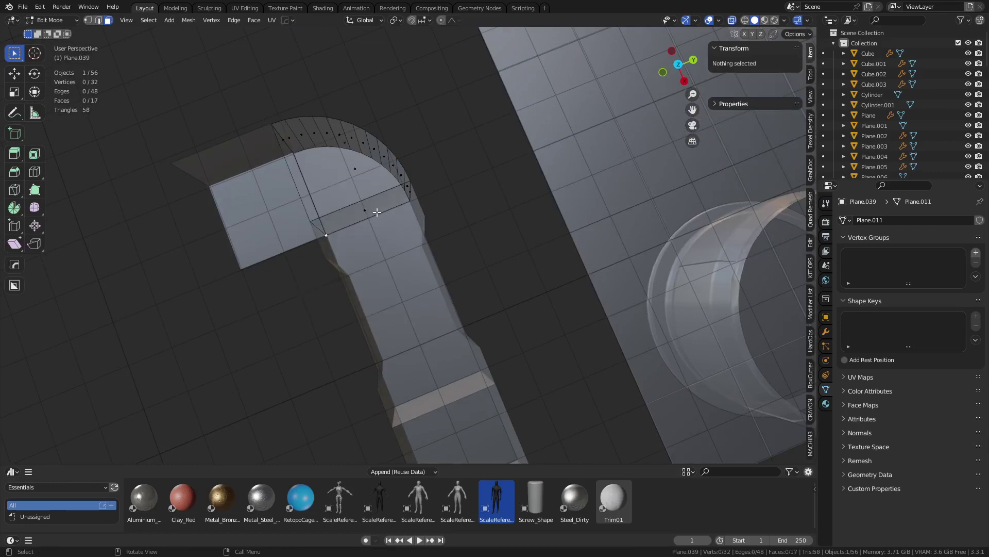
pyautogui.click(367, 211)
pyautogui.press('x')
pyautogui.click(367, 211)
# Step: Delete both upright end faces of the long piece with the narrowed middle section
pyautogui.moveTo(397, 261); pyautogui.dragTo(467, 254, button='middle')
pyautogui.keyDown('alt'); pyautogui.click(468, 254); pyautogui.keyUp('alt')
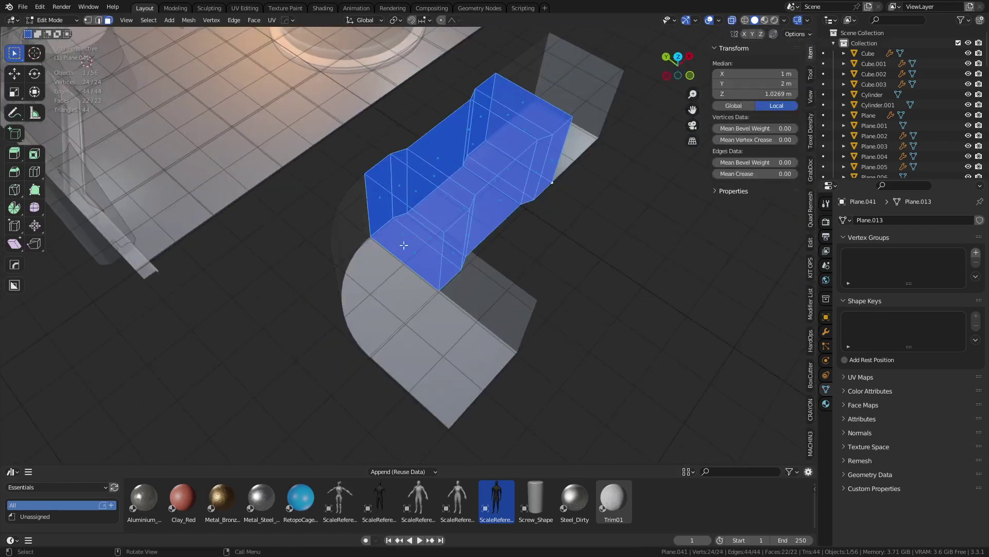
pyautogui.hotkey('alt', 'a')
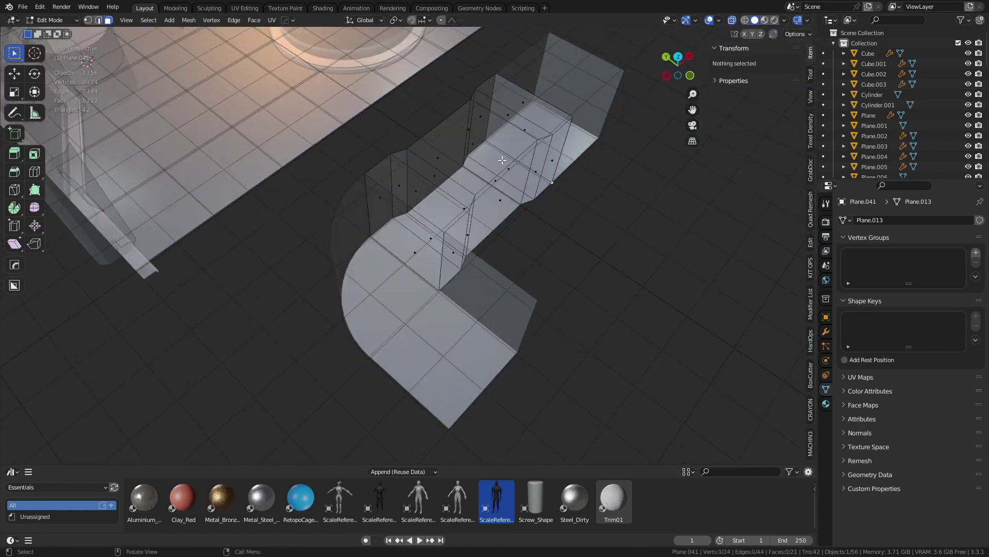
pyautogui.click(502, 161)
pyautogui.moveTo(502, 160); pyautogui.dragTo(592, 277, button='middle')
pyautogui.click(441, 282)
pyautogui.click(497, 134)
pyautogui.keyDown('shift'); pyautogui.moveTo(493, 131); pyautogui.dragTo(426, 251, button='middle'); pyautogui.keyUp('shift')
pyautogui.press('x')
pyautogui.click(429, 248)
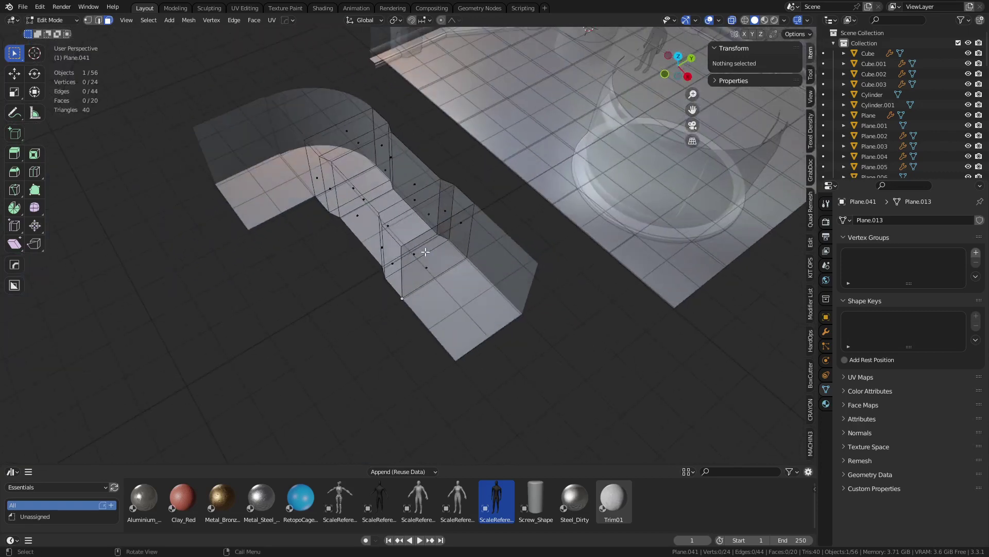
pyautogui.click(426, 251)
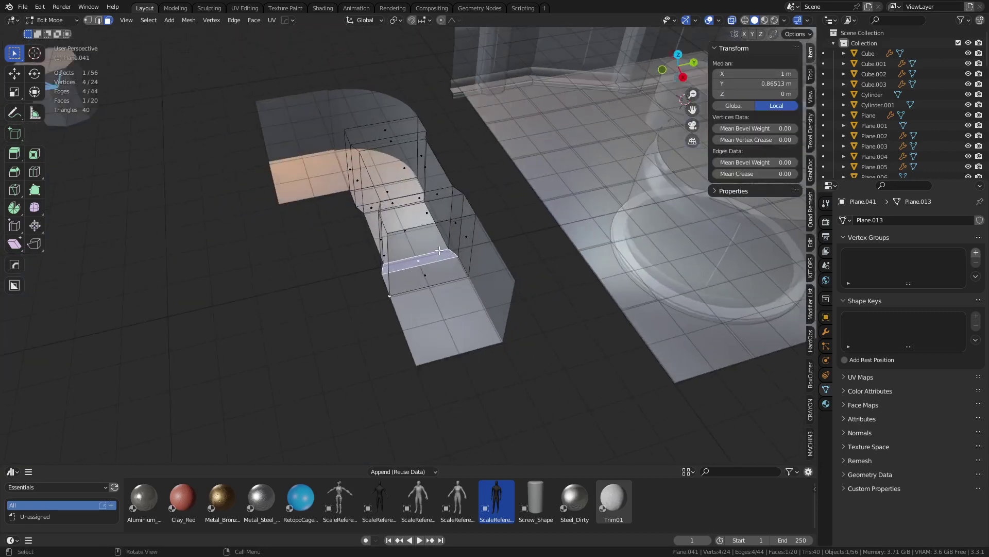
# Step: Delete the two upright end faces of the last straight piece, at the far end from the corner
pyautogui.press('a')
pyautogui.press('x')
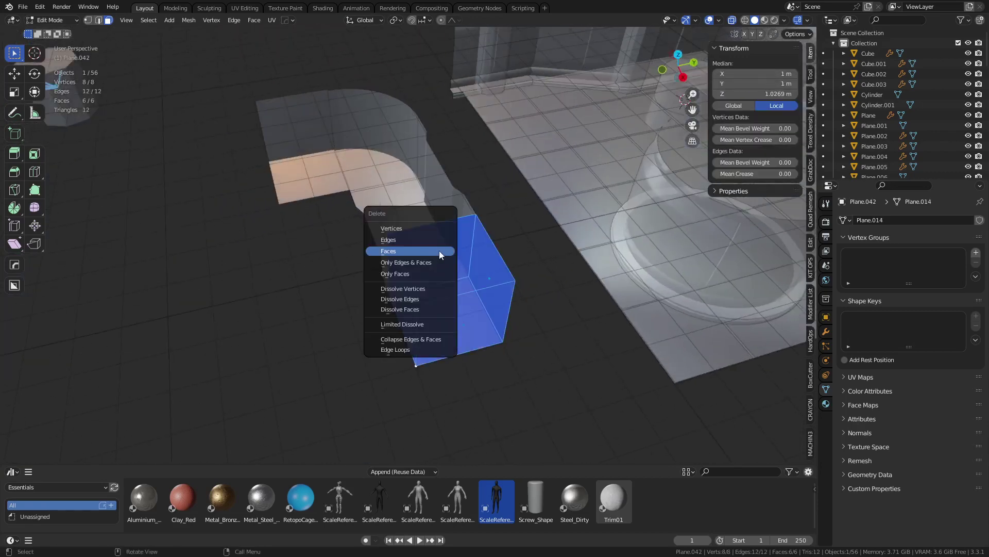
pyautogui.press('Escape')
pyautogui.click(431, 256)
pyautogui.press('x')
pyautogui.click(431, 256)
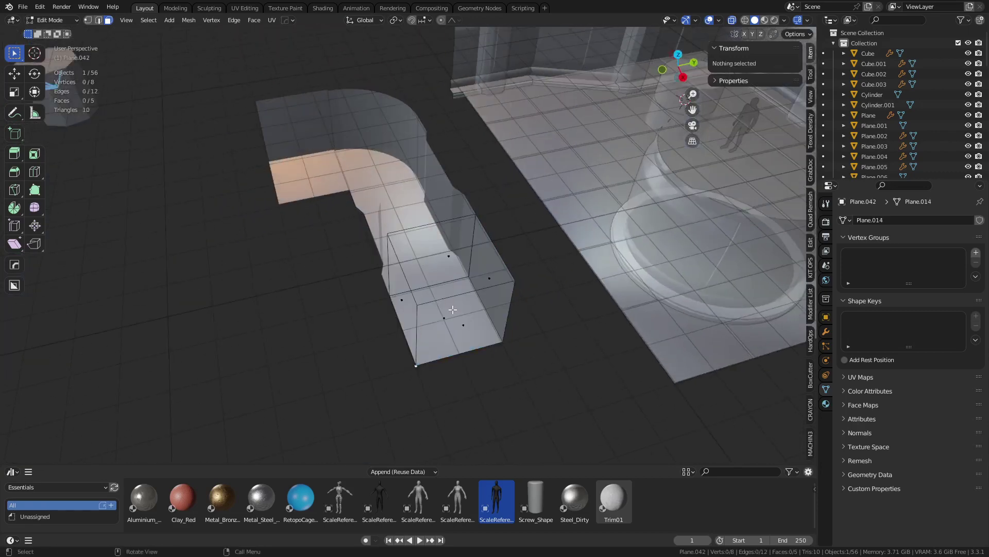
pyautogui.moveTo(452, 309); pyautogui.dragTo(594, 331, button='middle')
pyautogui.click(427, 330)
pyautogui.press('x')
pyautogui.click(493, 286)
# Step: Turn off X-ray, return to Object Mode and show the connected corridor pieces from the top
pyautogui.hotkey('alt', 'z')
pyautogui.hotkey('ctrl', 'Tab')
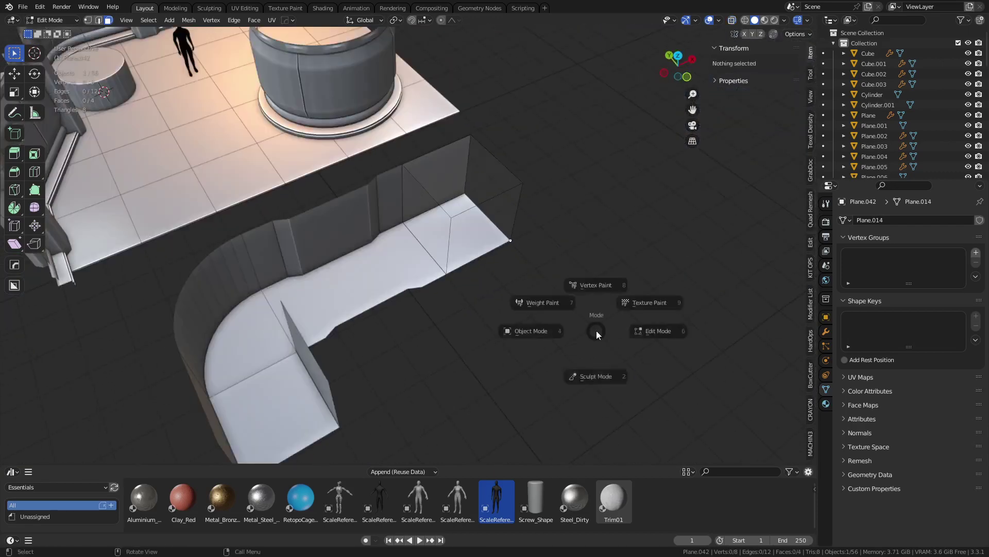
pyautogui.click(509, 333)
pyautogui.press('KP_7')
pyautogui.scroll(-2, 500, 361)
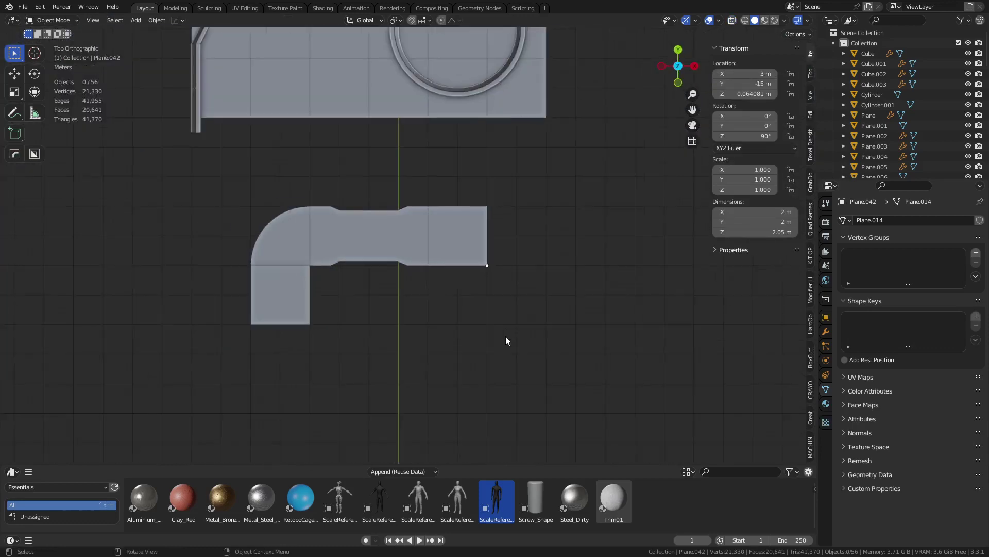
pyautogui.keyDown('shift'); pyautogui.moveTo(505, 340); pyautogui.dragTo(400, 270, button='middle'); pyautogui.keyUp('shift')
pyautogui.keyDown('shift'); pyautogui.moveTo(368, 234); pyautogui.dragTo(446, 218, button='middle'); pyautogui.keyUp('shift')
pyautogui.click(181, 194)
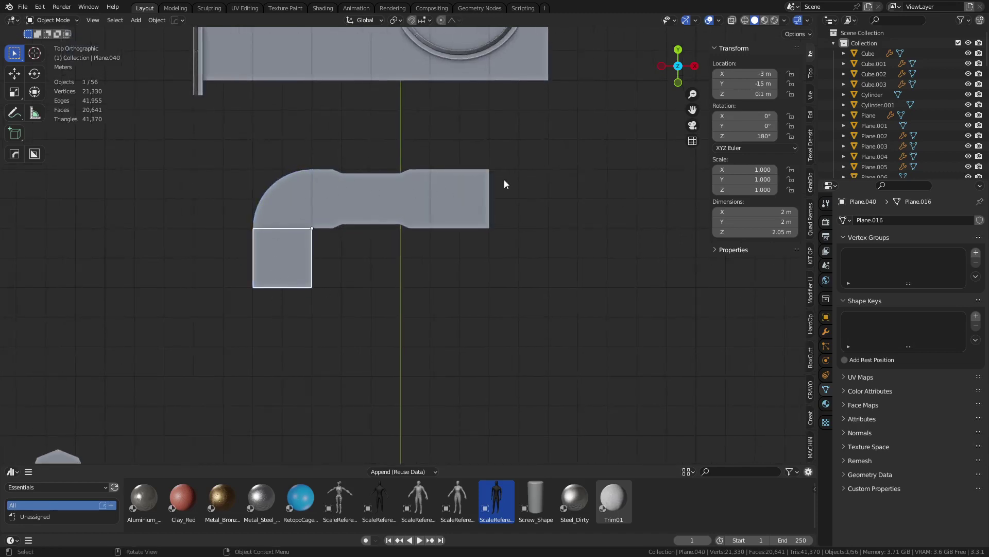
pyautogui.keyDown('shift'); pyautogui.moveTo(339, 267); pyautogui.dragTo(351, 262, button='middle'); pyautogui.keyUp('shift')
pyautogui.hotkey('ctrl', 'Tab')
pyautogui.click(381, 282)
pyautogui.press('a')
pyautogui.press('s')
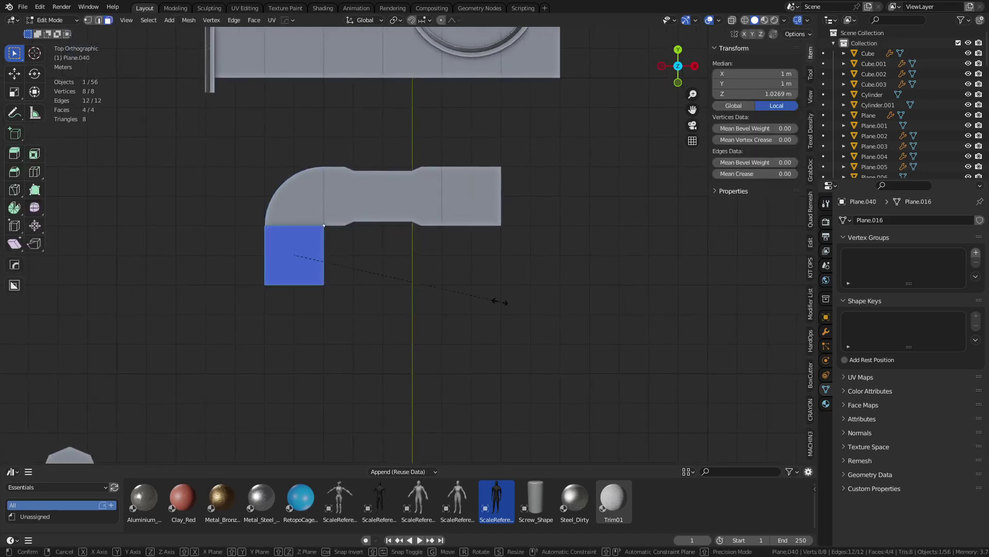
pyautogui.press('x')
pyautogui.rightClick(428, 292)
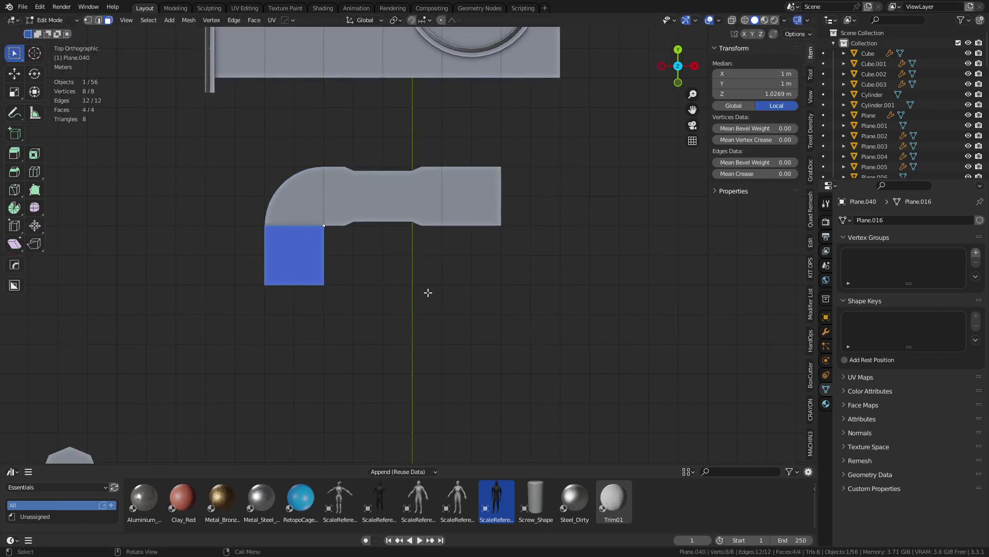
pyautogui.hotkey('alt', 'a')
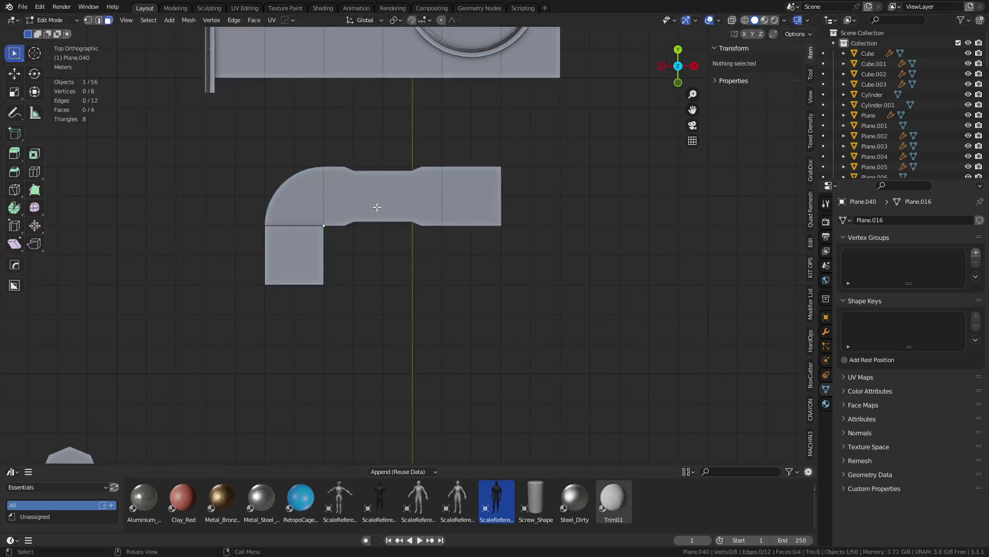
# Step: Narrow the long middle corridor piece by scaling its whole mesh along Y by 0.675
pyautogui.hotkey('ctrl', 'Tab')
pyautogui.click(344, 210)
pyautogui.click(345, 209)
pyautogui.hotkey('ctrl', 'Tab')
pyautogui.click(422, 202)
pyautogui.press('a')
pyautogui.press('s')
pyautogui.press('z')
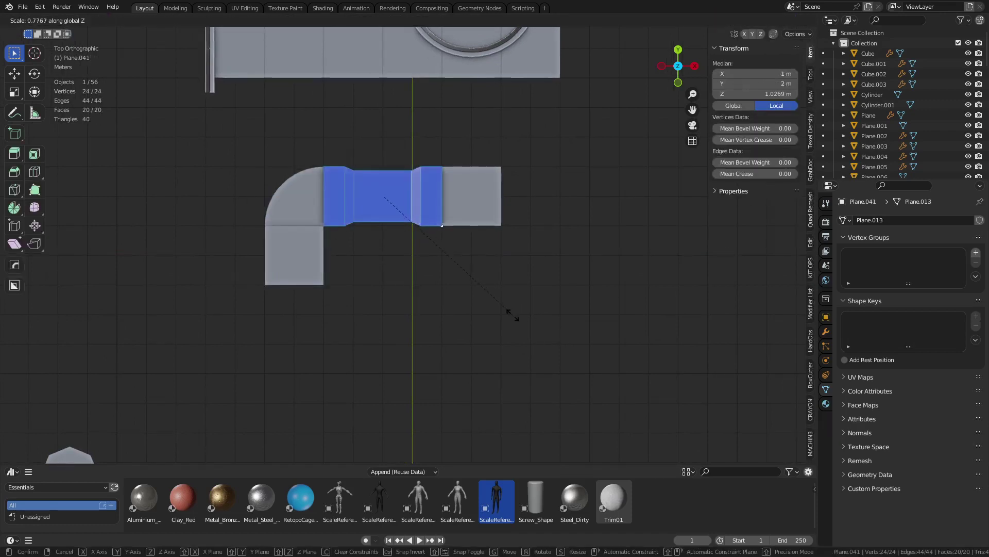
pyautogui.press('y')
pyautogui.click(489, 306)
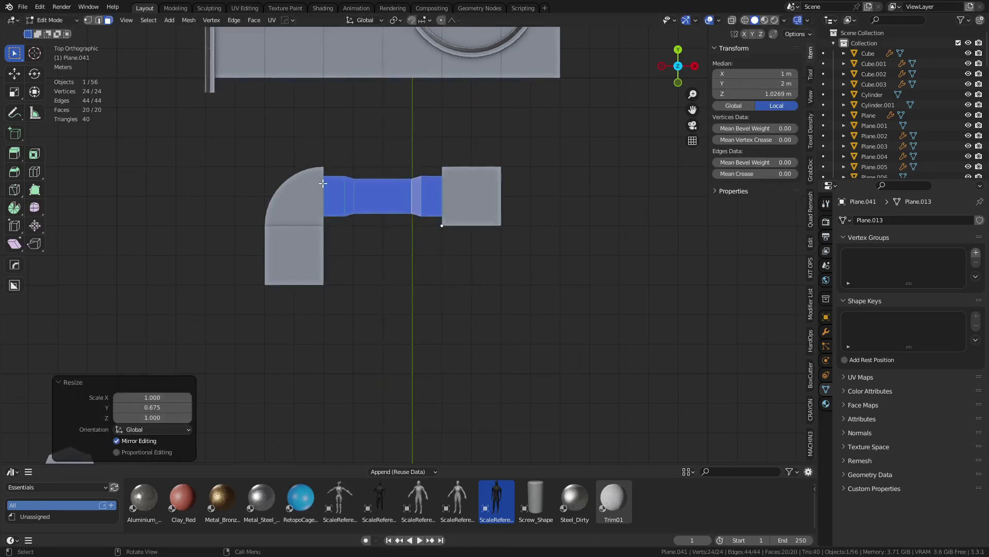
pyautogui.press('Tab')
# Step: Scale the whole mesh of the straight piece below the corner along X to about 0.69
pyautogui.click(298, 256)
pyautogui.hotkey('ctrl', 'Tab')
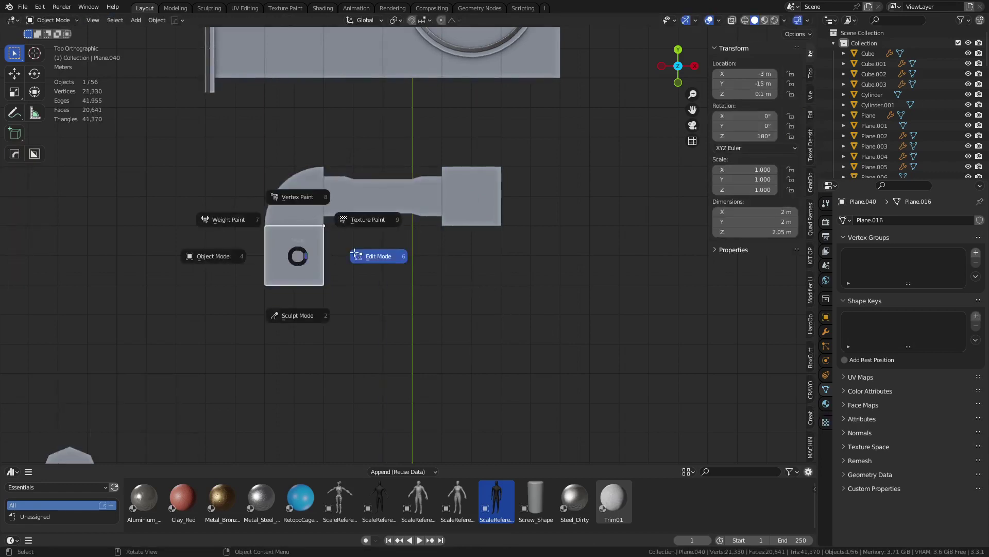
pyautogui.click(443, 265)
pyautogui.press('s')
pyautogui.press('y')
pyautogui.press('x')
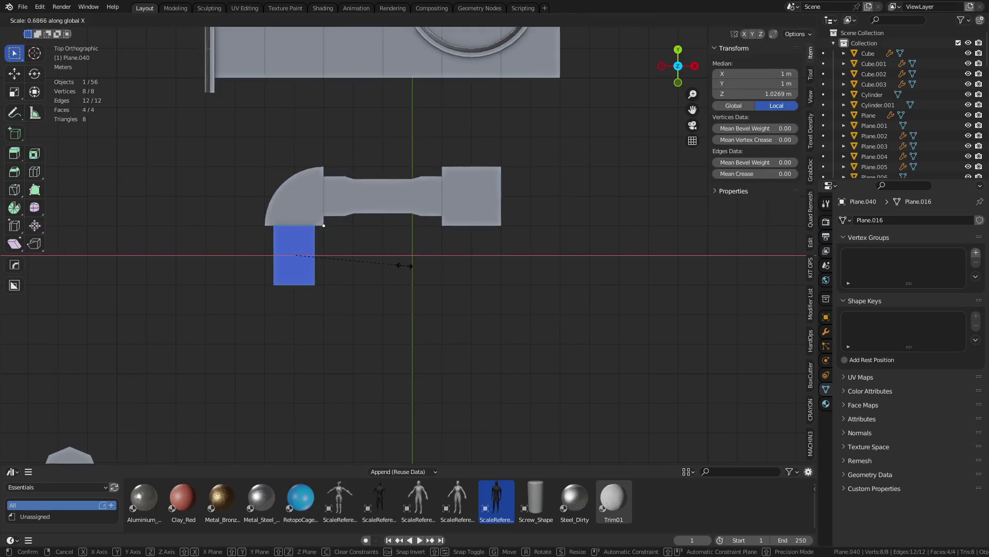
pyautogui.click(405, 265)
pyautogui.press('Tab')
# Step: Scale the whole mesh of the last straight piece, at the far end from the corner, along Y by 0.678
pyautogui.click(494, 196)
pyautogui.hotkey('ctrl', 'Tab')
pyautogui.click(569, 196)
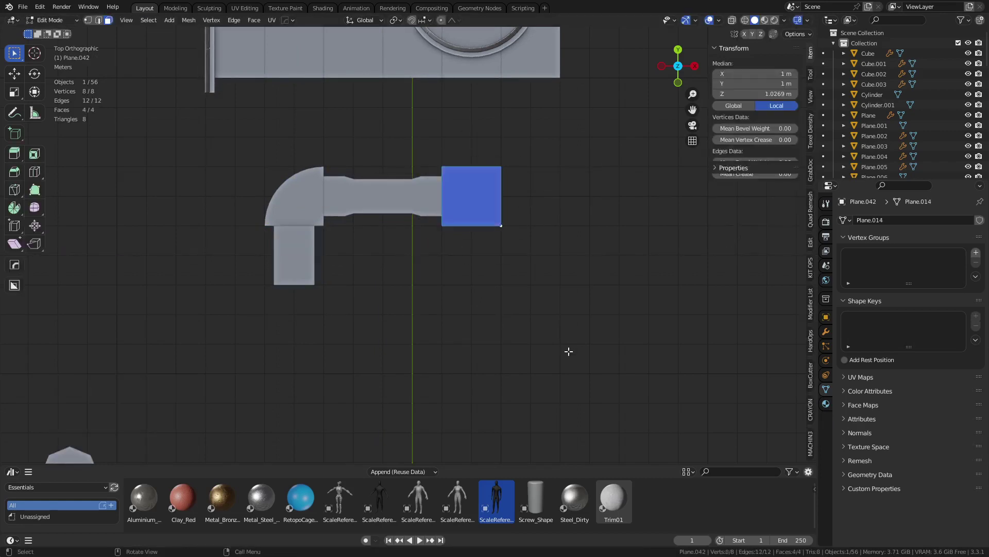
pyautogui.press('s')
pyautogui.press('y')
pyautogui.click(532, 311)
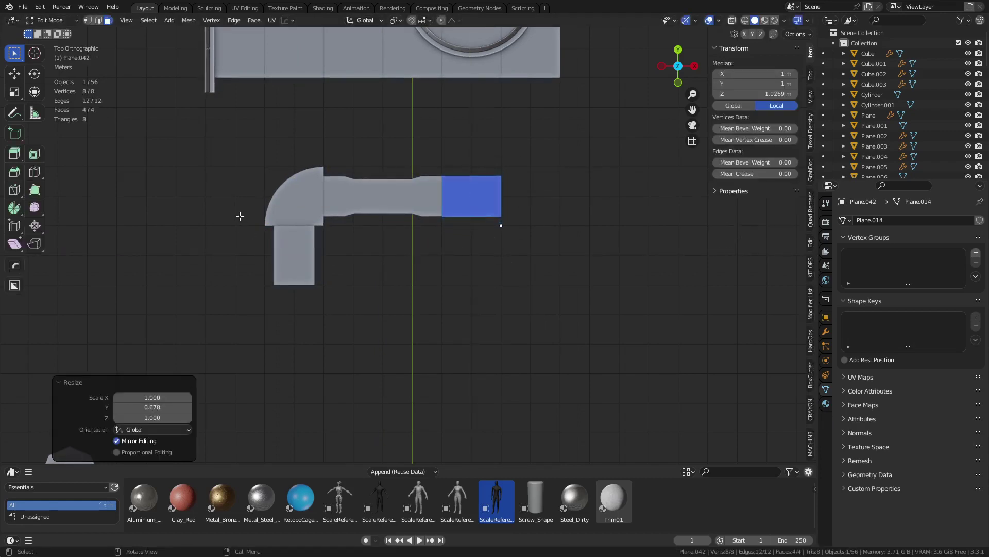
pyautogui.press('Tab')
# Step: Scale the curved corner piece down to 0.630 in Object Mode and move it between the two narrowed straight runs
pyautogui.click(296, 210)
pyautogui.press('s')
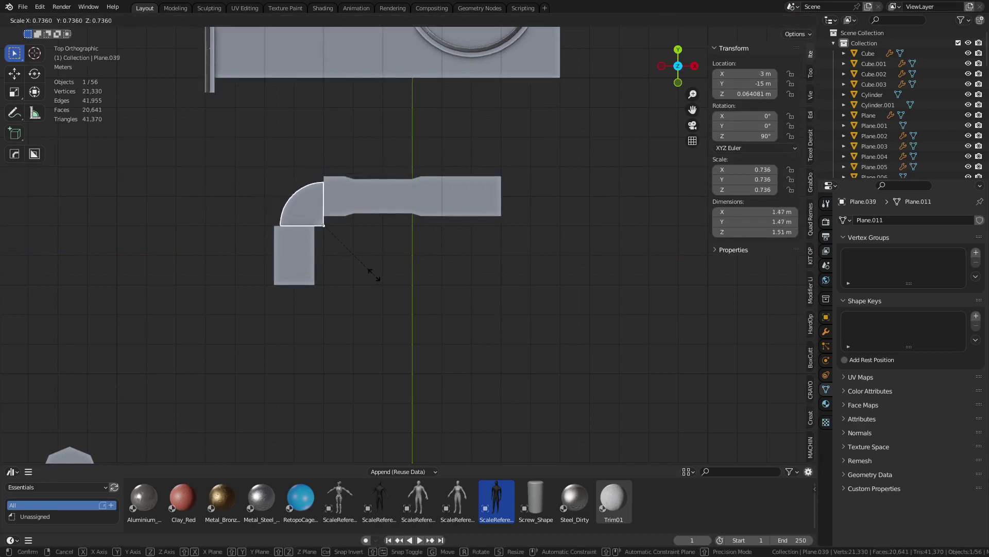
pyautogui.click(374, 274)
pyautogui.press('g')
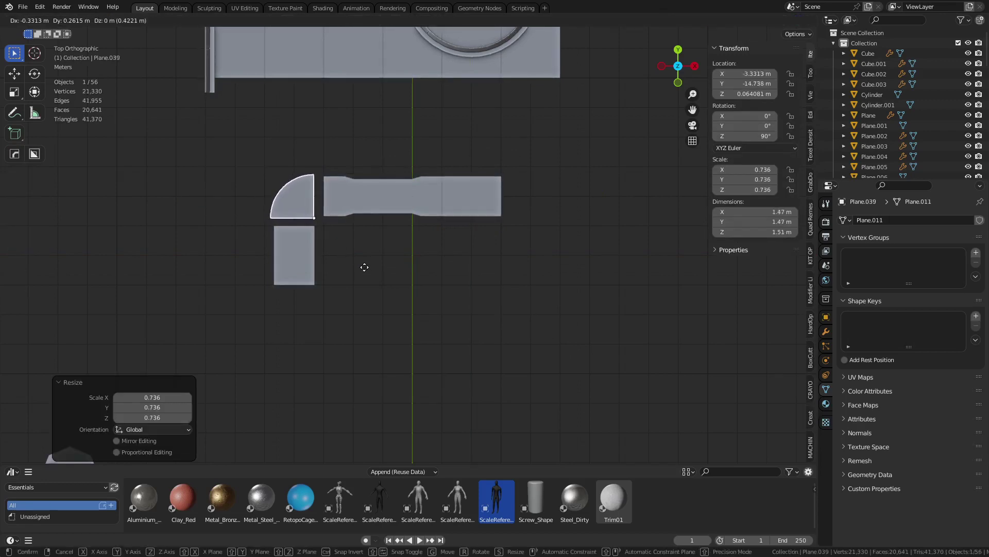
pyautogui.click(364, 267)
pyautogui.press('s')
pyautogui.click(354, 261)
pyautogui.press('g')
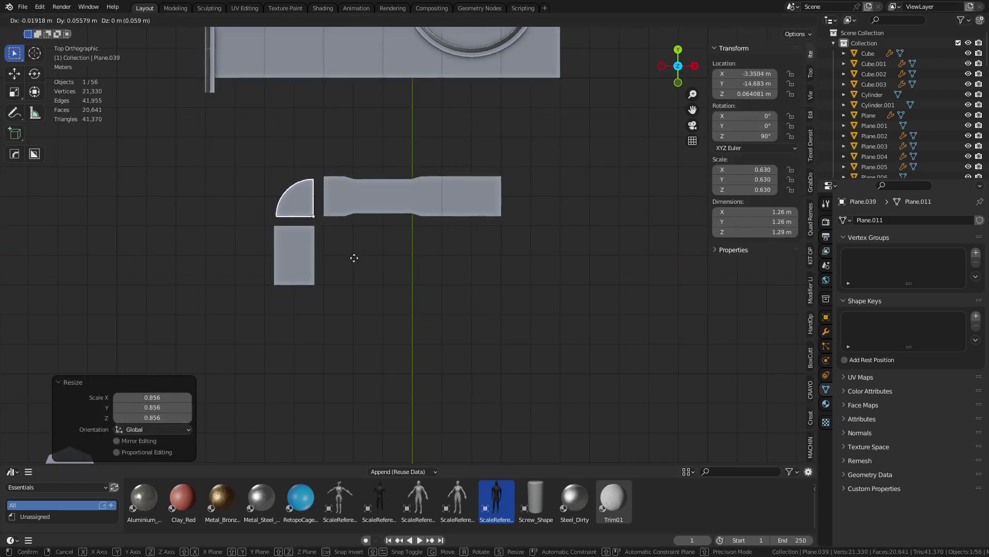
pyautogui.click(323, 237)
# Step: Try extruding the curved corner piece's edges on the side facing the straight piece below, and return to Object Mode
pyautogui.press('Tab')
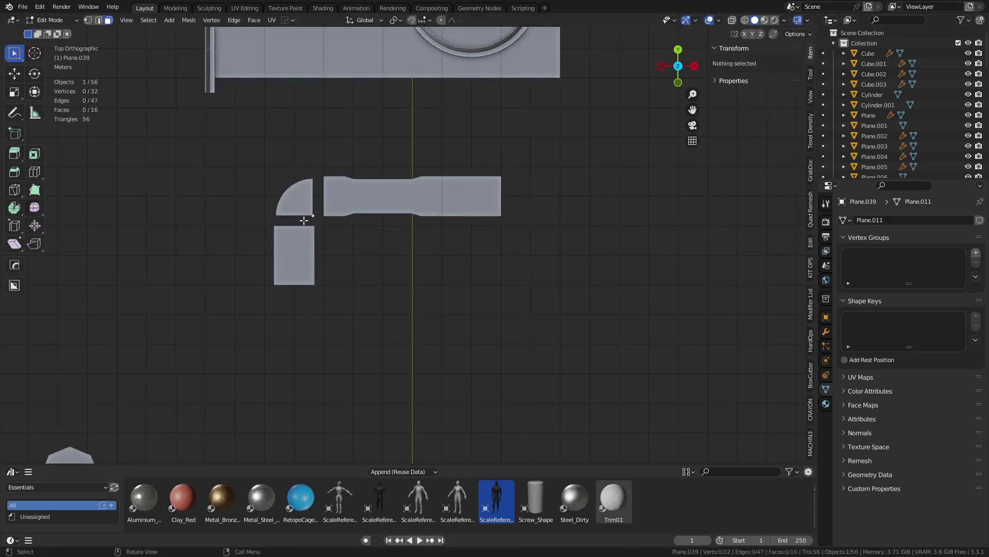
pyautogui.press('2')
pyautogui.keyDown('alt'); pyautogui.click(293, 216); pyautogui.keyUp('alt')
pyautogui.press('e')
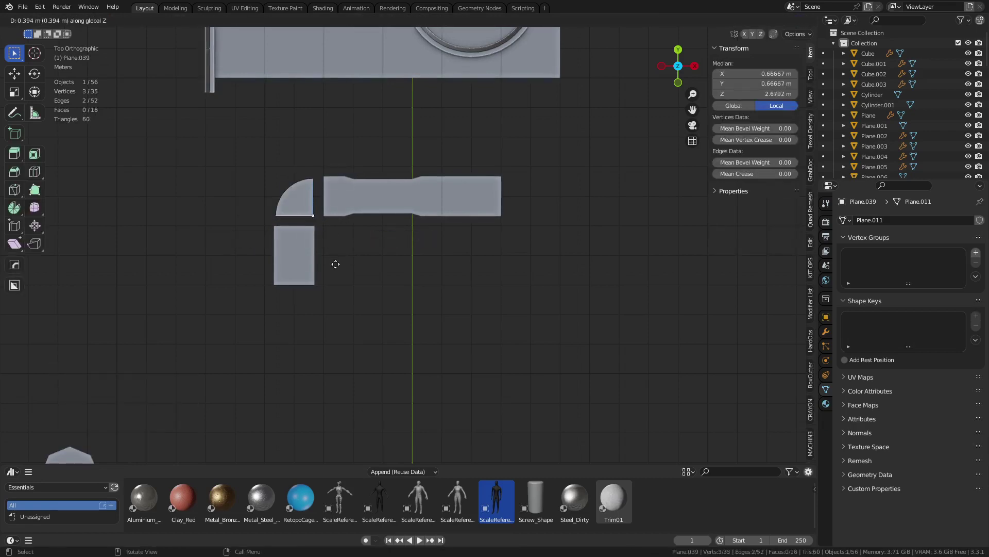
pyautogui.click(335, 264)
pyautogui.scroll(1, 433, 342)
pyautogui.hotkey('alt', 'a')
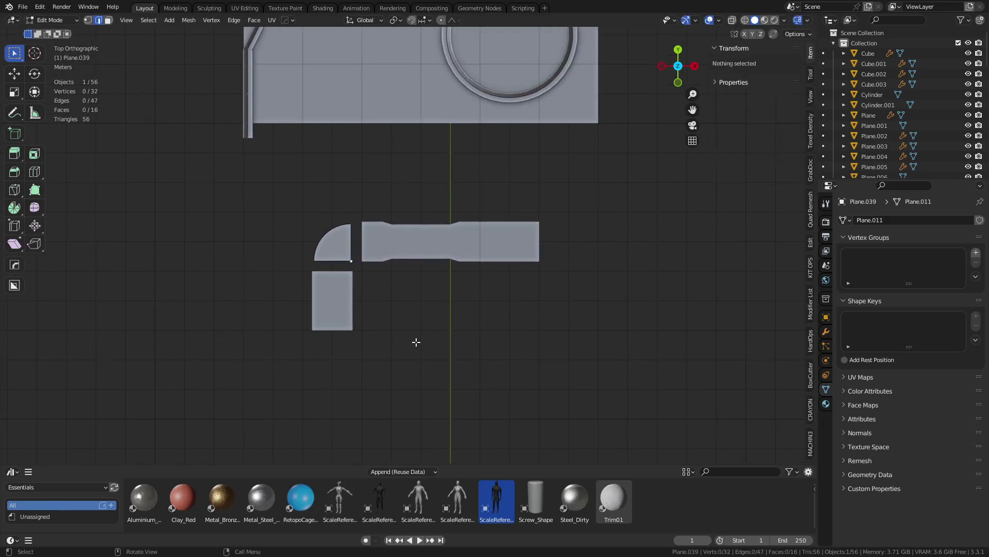
pyautogui.scroll(3, 415, 343)
pyautogui.scroll(1, 412, 348)
pyautogui.hotkey('ctrl', 'Tab')
pyautogui.click(350, 341)
pyautogui.scroll(-2, 281, 305)
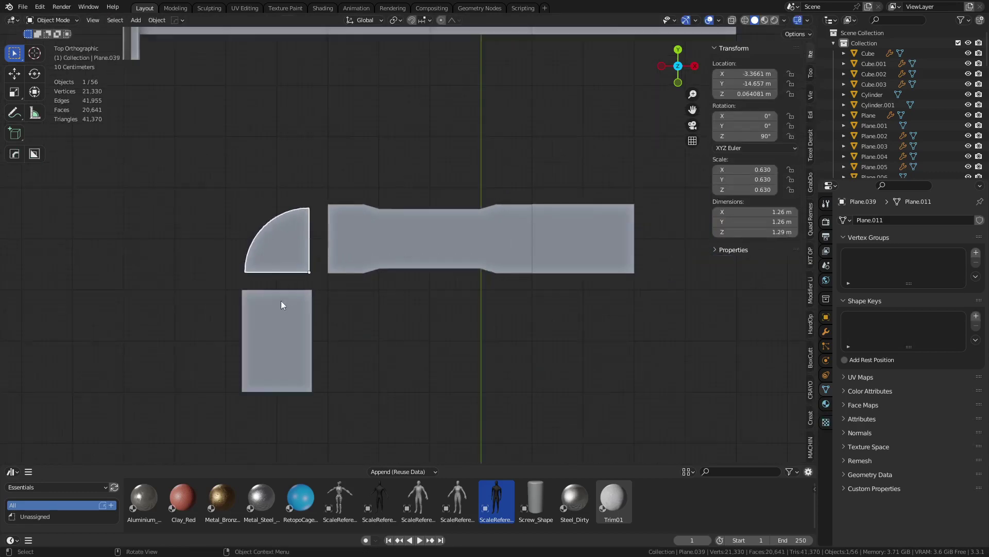
# Step: Enlarge the curved corner piece to a scale of 0.677 and realign it with the neighbouring straight pieces
pyautogui.press('s')
pyautogui.click(366, 292)
pyautogui.press('g')
pyautogui.click(374, 303)
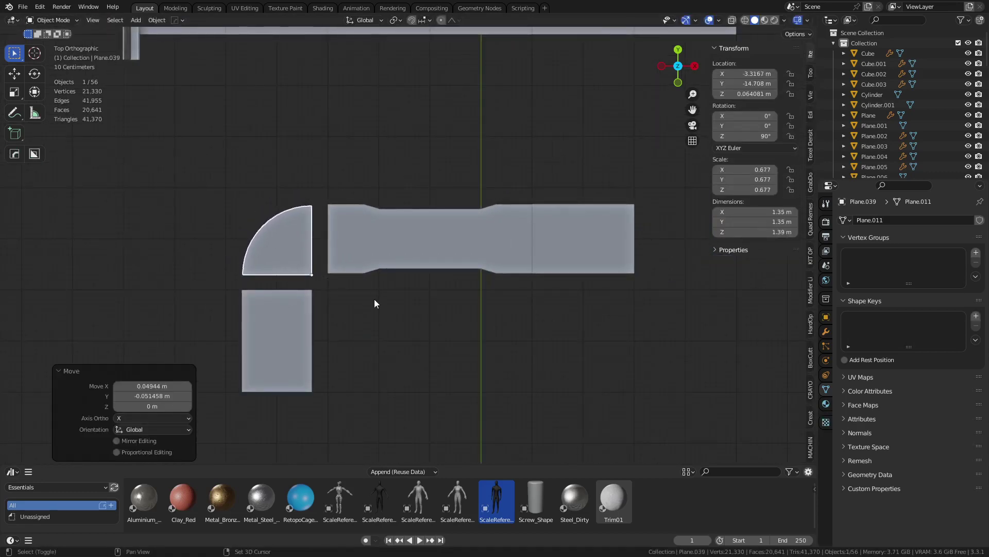
# Step: Stretch the curved corner piece along Z to a height of 1.98 m and deselect it
pyautogui.hotkey('ctrl', 'Tab')
pyautogui.click(275, 317)
pyautogui.moveTo(274, 317); pyautogui.dragTo(386, 215, button='middle')
pyautogui.click(385, 214)
pyautogui.press('s')
pyautogui.press('z')
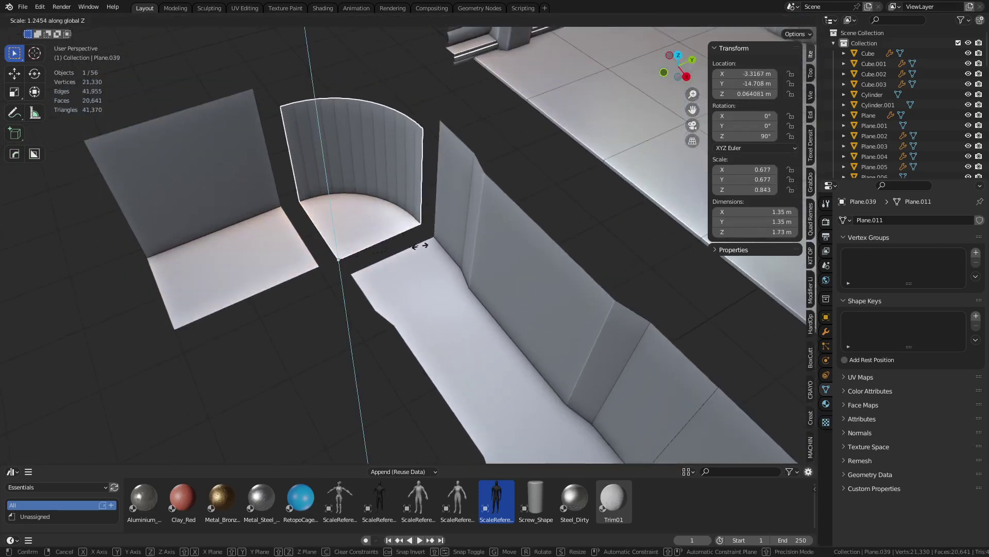
pyautogui.click(432, 260)
pyautogui.hotkey('ctrl', 'Tab')
pyautogui.click(330, 318)
pyautogui.scroll(-3, 332, 314)
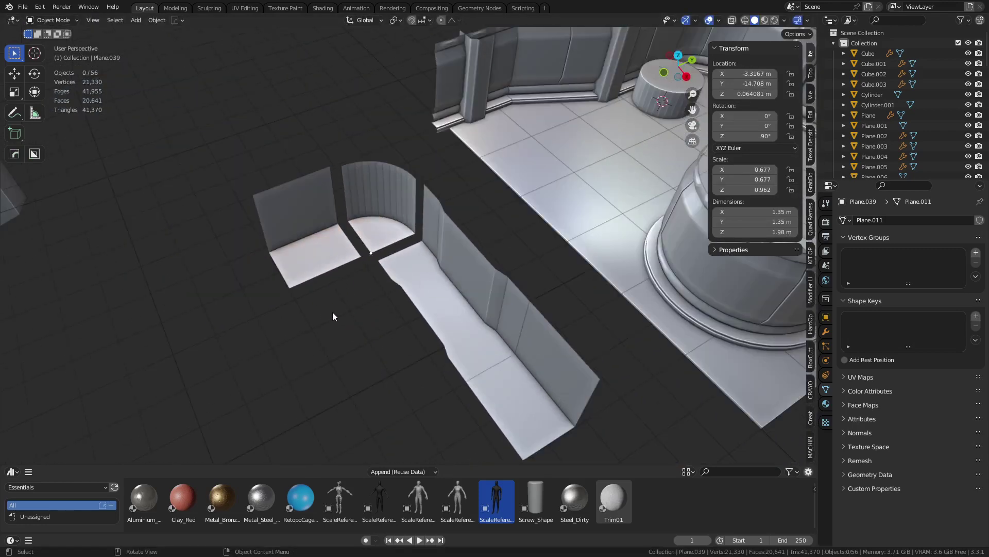
# Step: Add an 8-sided cylinder with 1 m radius and 2 m depth, and move it horizontally to X 6 m, Y -24 m
pyautogui.moveTo(333, 311); pyautogui.dragTo(585, 222, button='middle')
pyautogui.hotkey('shift', 'a')
pyautogui.moveTo(586, 223)
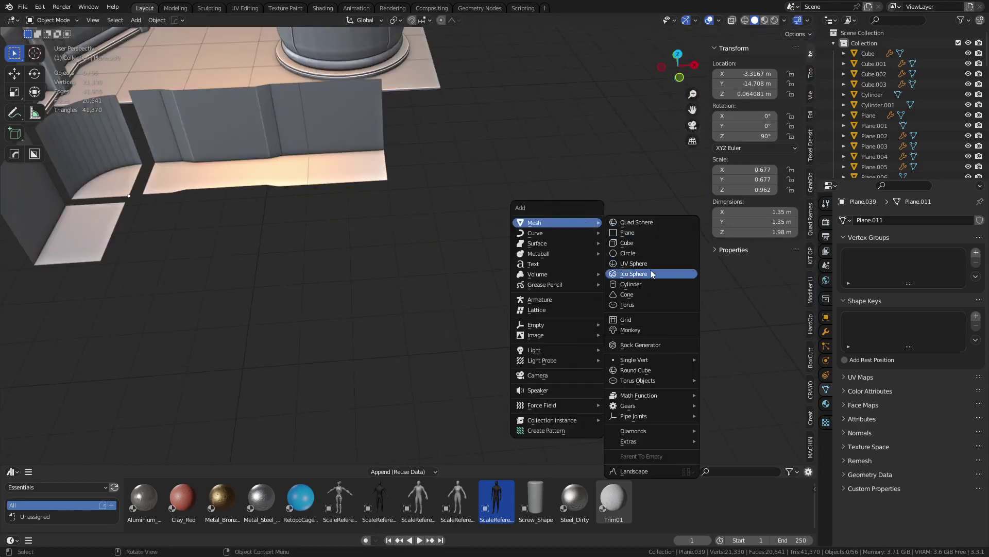
pyautogui.click(644, 283)
pyautogui.scroll(-5, 443, 242)
pyautogui.press('g')
pyautogui.hotkey('shift', 'z')
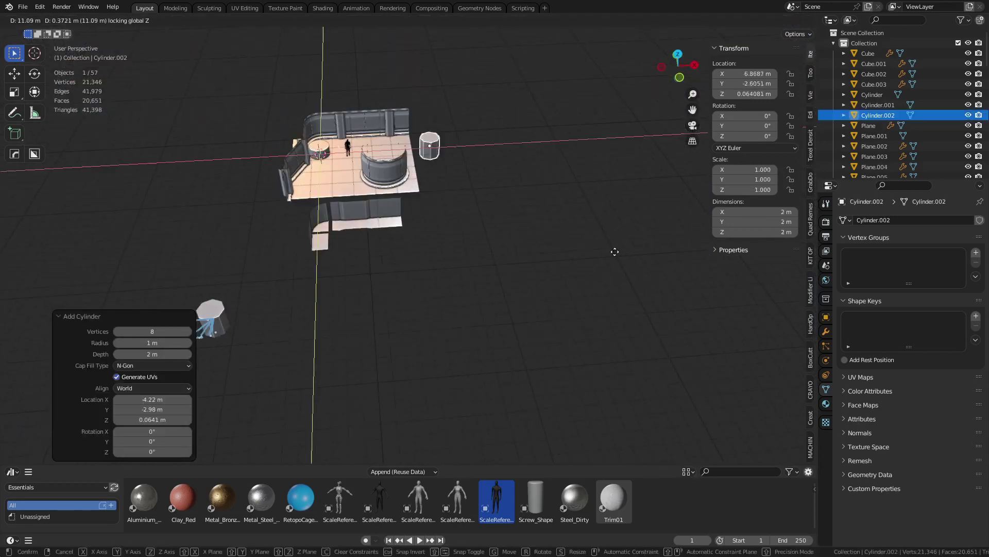
pyautogui.click(616, 410)
# Step: Set the cylinder's origin to its bottom face and return to Object Mode
pyautogui.press('KP_1')
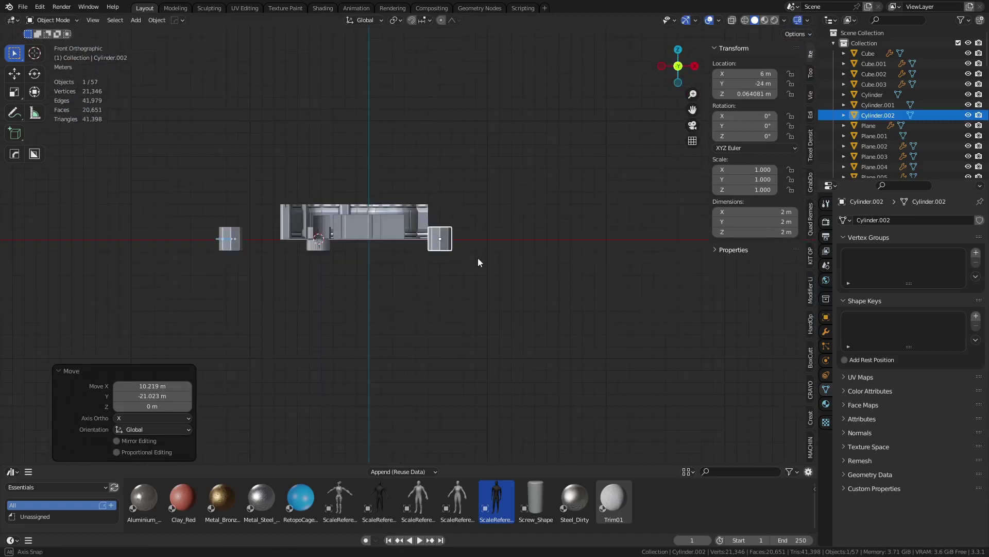
pyautogui.keyDown('shift'); pyautogui.moveTo(478, 258); pyautogui.dragTo(447, 271, button='middle'); pyautogui.keyUp('shift')
pyautogui.scroll(5, 319, 237)
pyautogui.hotkey('ctrl', 'Tab')
pyautogui.click(447, 279)
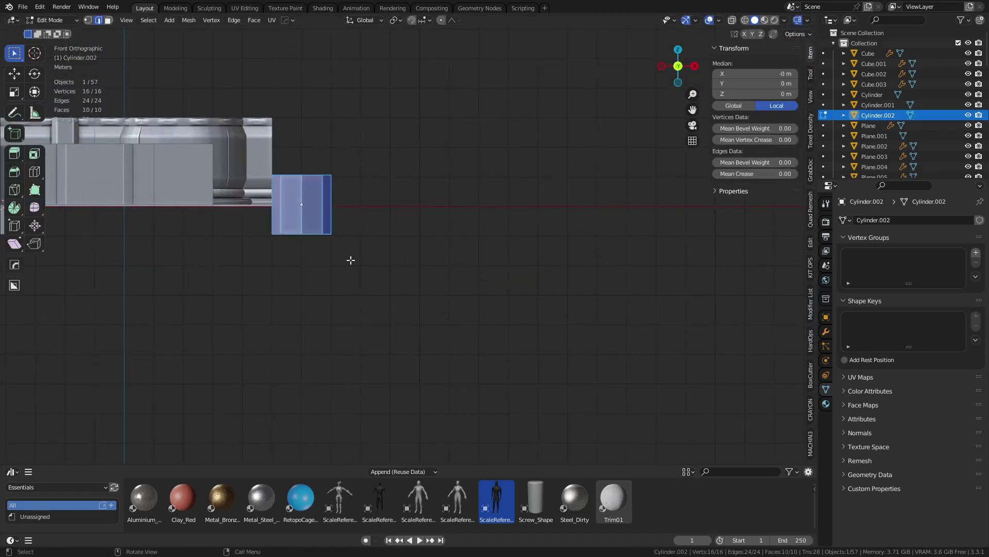
pyautogui.moveTo(351, 261); pyautogui.dragTo(340, 232, button='middle')
pyautogui.click(245, 107)
pyautogui.hotkey('shift', 's')
pyautogui.click(273, 178)
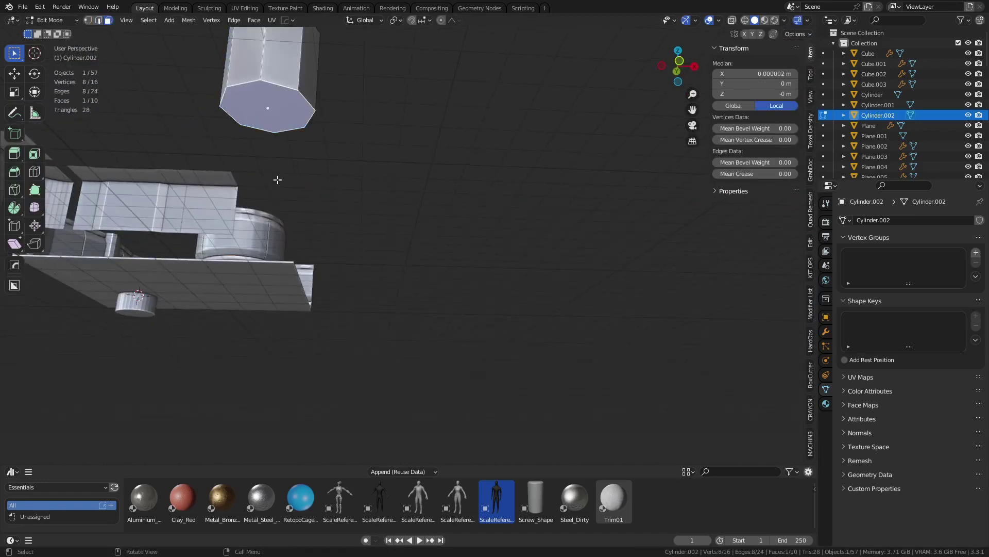
pyautogui.hotkey('ctrl', 'Tab')
pyautogui.click(281, 189)
# Step: In front view, duplicate the cylinder directly on top of itself, and duplicate that copy 4 m higher
pyautogui.keyDown('alt'); pyautogui.moveTo(386, 189); pyautogui.dragTo(523, 229, button='middle'); pyautogui.keyUp('alt')
pyautogui.hotkey('shift', 'd')
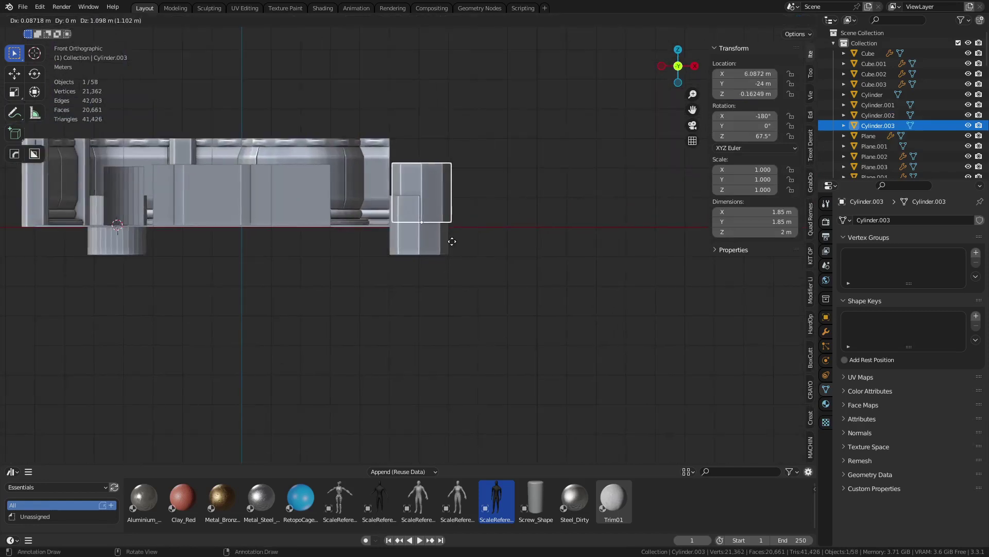
pyautogui.keyDown('ctrl'); pyautogui.click(451, 212); pyautogui.keyUp('ctrl')
pyautogui.hotkey('shift', 'd')
pyautogui.press('ctrl')
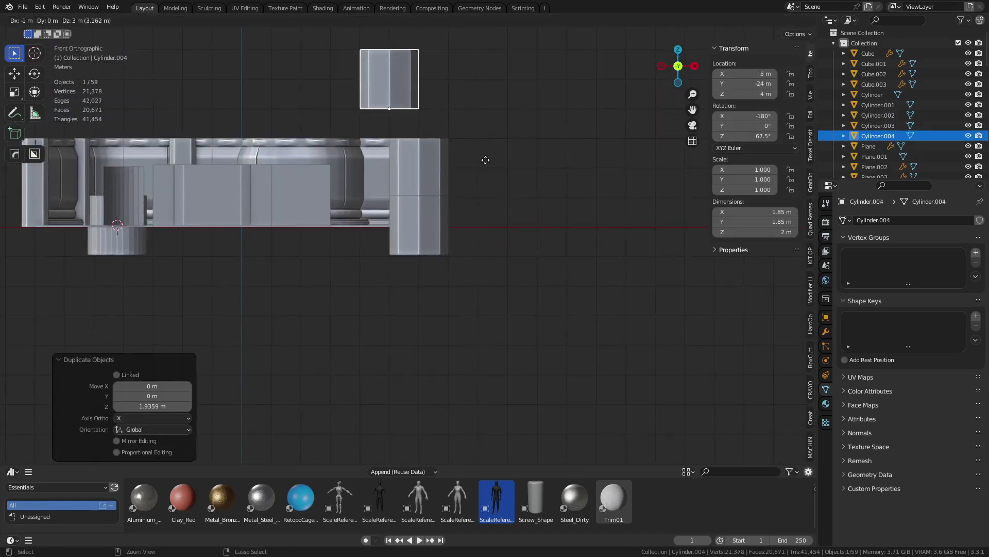
pyautogui.keyDown('ctrl'); pyautogui.click(514, 125); pyautogui.keyUp('ctrl')
# Step: Rotate the highest cylinder 90° to lie horizontally and move it along X to 4 m
pyautogui.keyDown('shift'); pyautogui.moveTo(513, 176); pyautogui.dragTo(513, 250, button='middle'); pyautogui.keyUp('shift')
pyautogui.press('r')
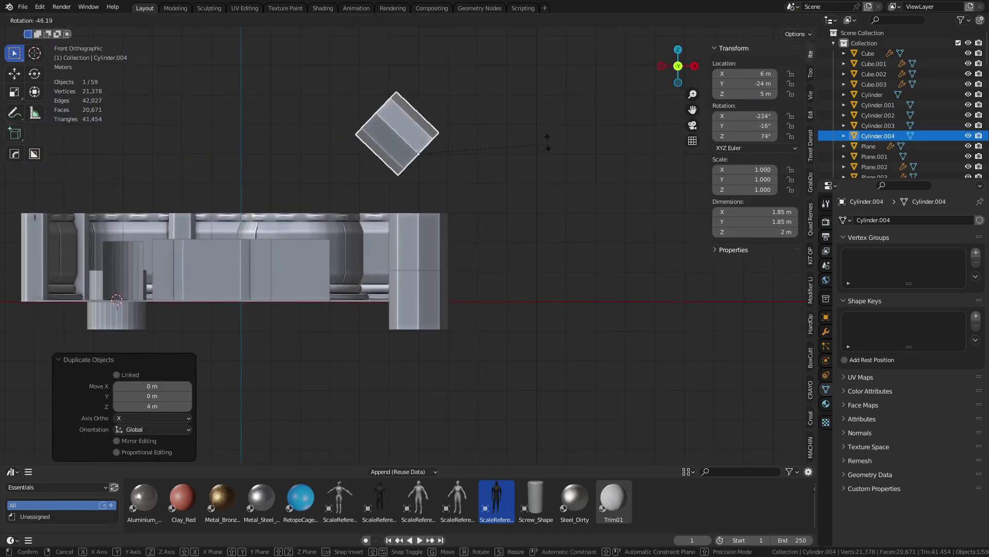
pyautogui.keyDown('ctrl'); pyautogui.click(465, 102); pyautogui.keyUp('ctrl')
pyautogui.press('g')
pyautogui.keyDown('ctrl'); pyautogui.click(471, 143); pyautogui.keyUp('ctrl')
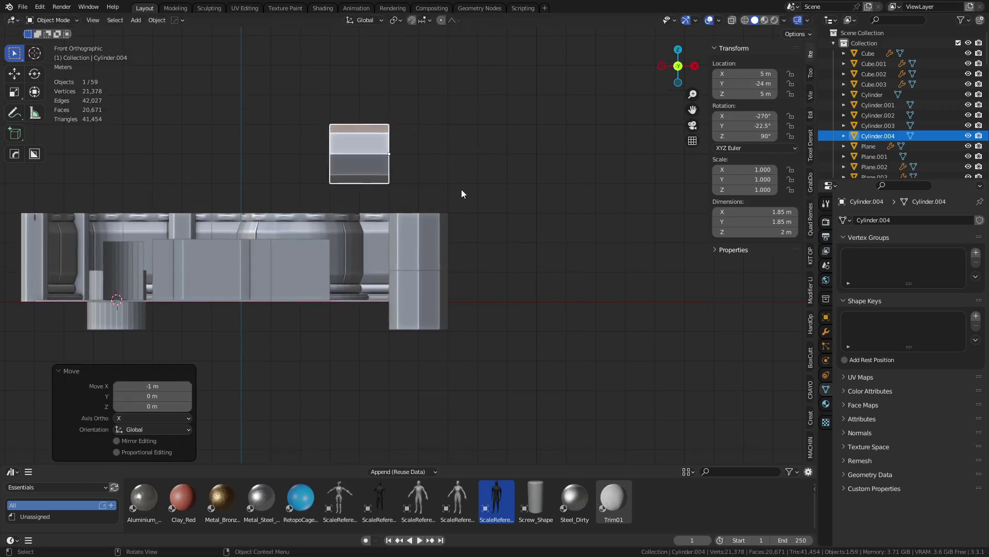
pyautogui.keyDown('shift'); pyautogui.click(422, 246); pyautogui.keyUp('shift')
pyautogui.moveTo(433, 212); pyautogui.dragTo(448, 230, button='middle')
pyautogui.click(260, 201)
pyautogui.press('g')
pyautogui.press('x')
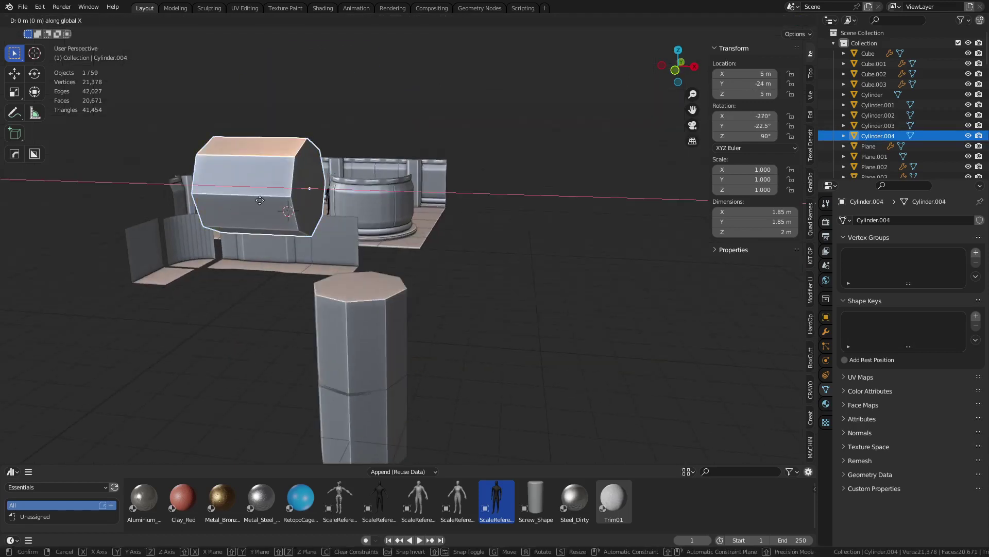
pyautogui.keyDown('ctrl'); pyautogui.click(222, 194); pyautogui.keyUp('ctrl')
# Step: Join the horizontal cylinder with the upper upright cylinder and enter Edit Mode on the joined object
pyautogui.keyDown('shift'); pyautogui.moveTo(363, 312); pyautogui.dragTo(380, 314, button='middle'); pyautogui.keyUp('shift')
pyautogui.keyDown('shift'); pyautogui.click(379, 313); pyautogui.keyUp('shift')
pyautogui.hotkey('ctrl', 'j')
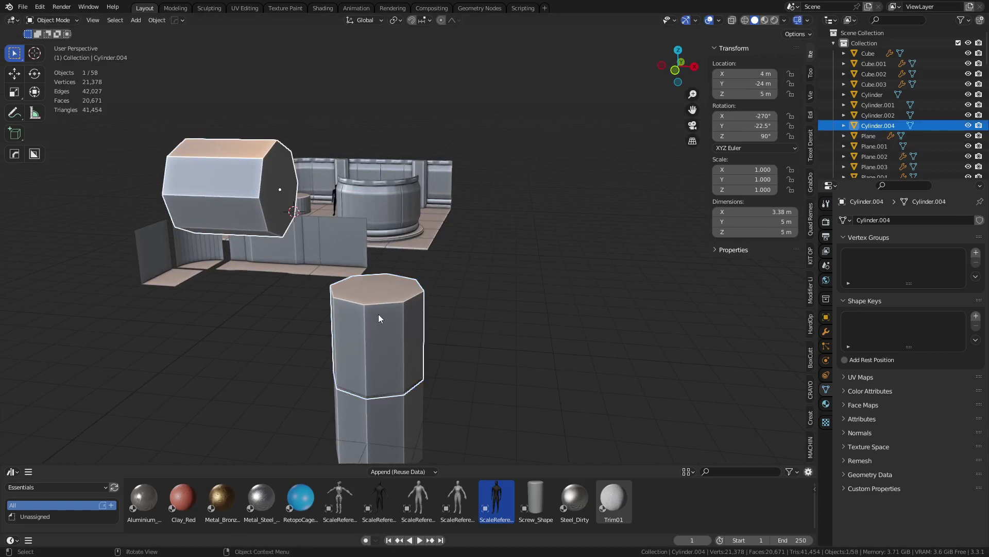
pyautogui.press('Tab')
# Step: Try bridging the facing end faces of the horizontal and upright cylinders, and undo the bridge
pyautogui.hotkey('ctrl', 'e')
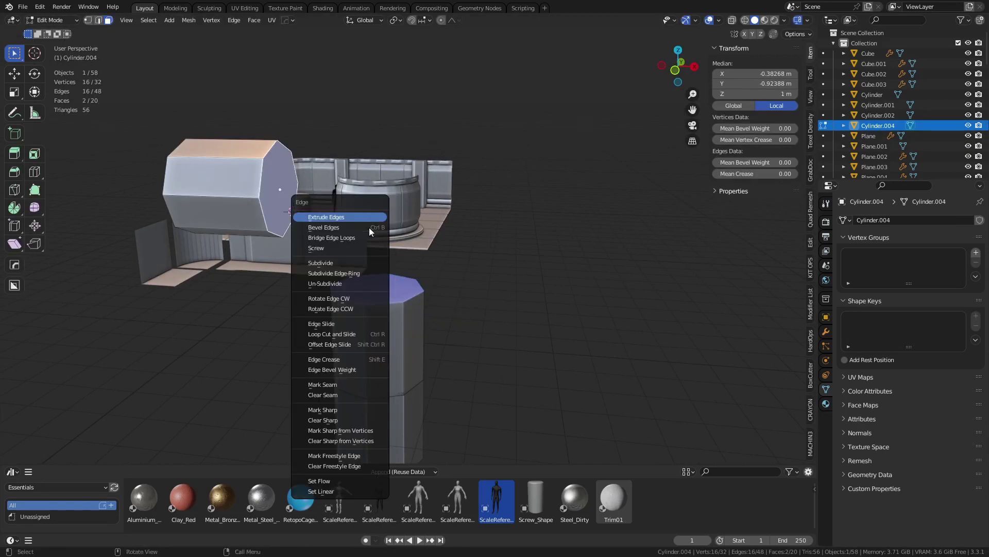
pyautogui.click(369, 228)
pyautogui.press('Tab')
pyautogui.hotkey('ctrl', 'z')
pyautogui.hotkey('ctrl', 'z')
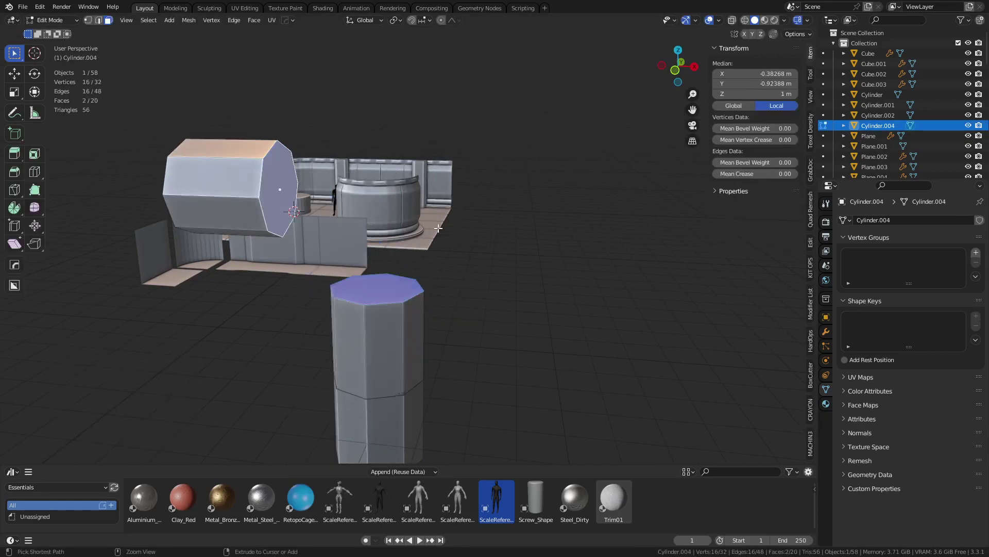
# Step: Bridge the facing end faces of the two cylinders with 4 cuts and a smoothness of 0.790 to form a bend
pyautogui.hotkey('ctrl', 'e')
pyautogui.click(434, 227)
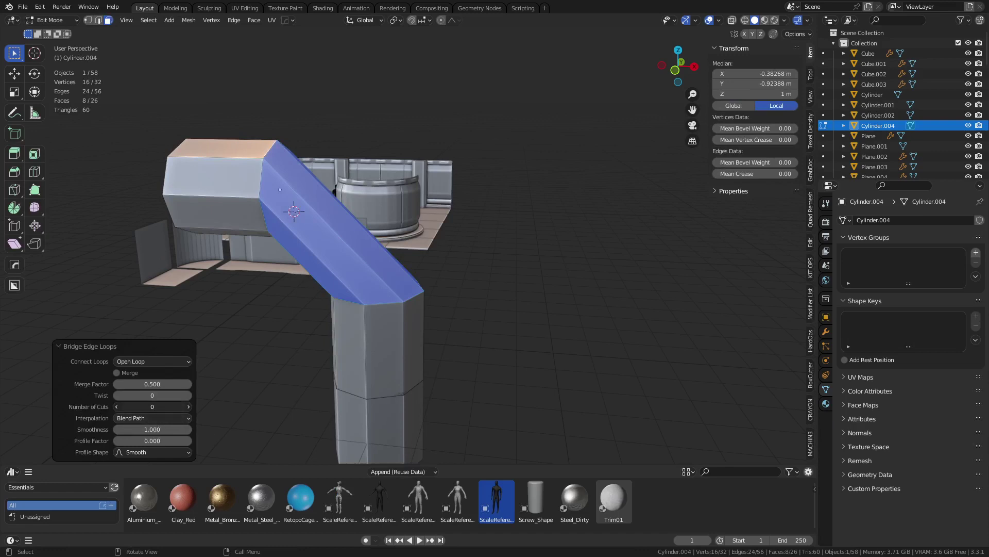
pyautogui.moveTo(152, 407); pyautogui.dragTo(143, 429)
pyautogui.hotkey('ctrl', 'Tab')
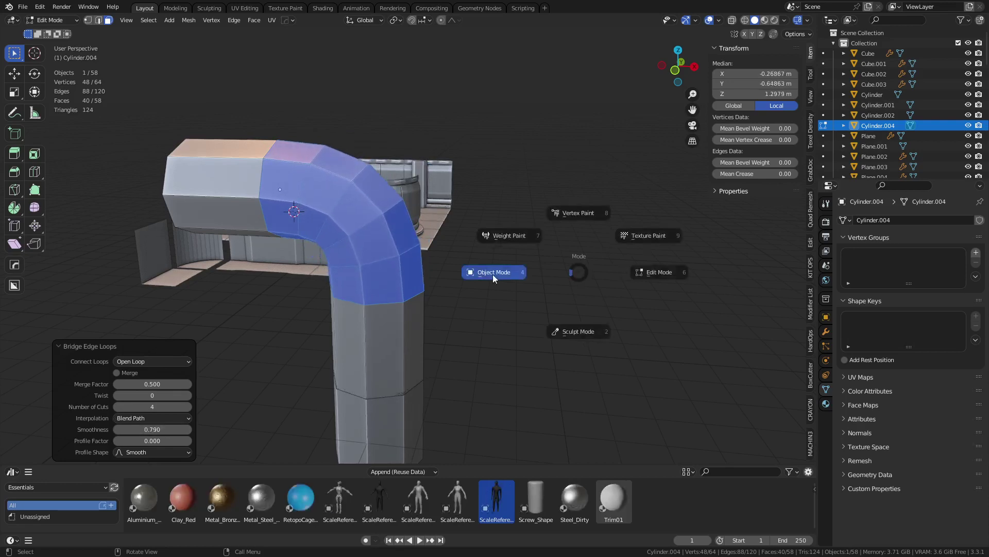
# Step: Lengthen the straight vertical cylinder below the bend to about 6.06 m by moving its lower end down along Z
pyautogui.click(492, 274)
pyautogui.press('KP_1')
pyautogui.click(446, 317)
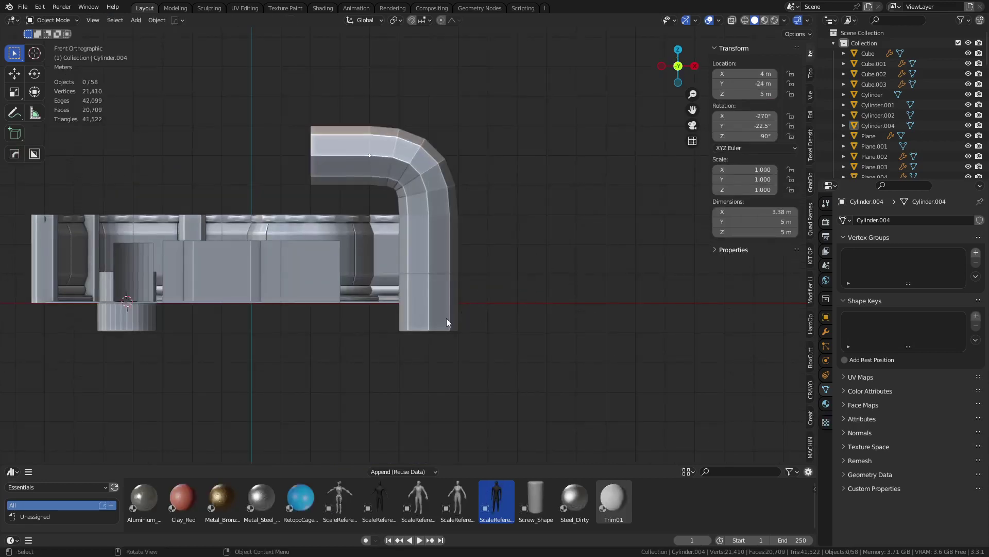
pyautogui.hotkey('ctrl', 'Tab')
pyautogui.click(484, 317)
pyautogui.hotkey('alt', 'z')
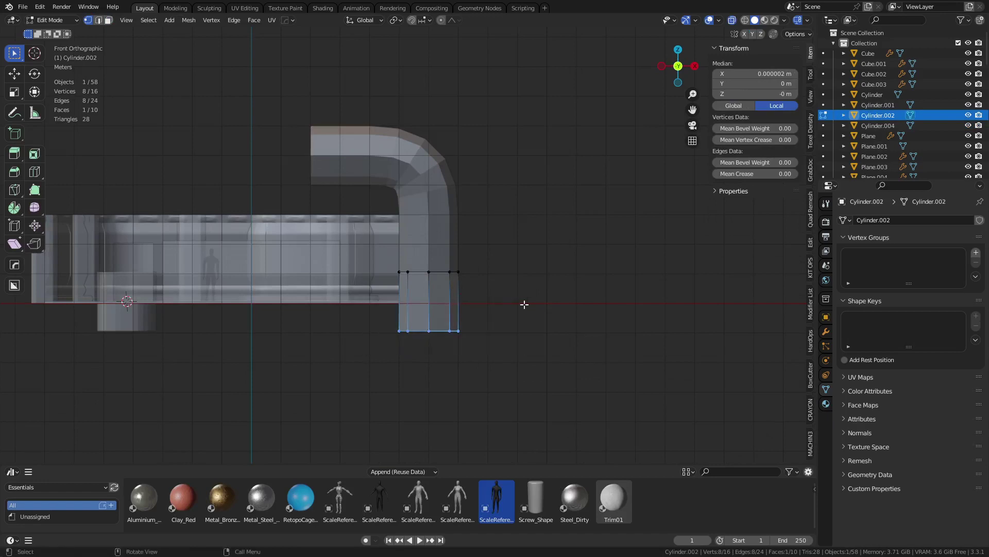
pyautogui.press('g')
pyautogui.press('z')
pyautogui.click(541, 400)
pyautogui.hotkey('ctrl', 'Tab')
pyautogui.click(482, 400)
pyautogui.hotkey('alt', 'z')
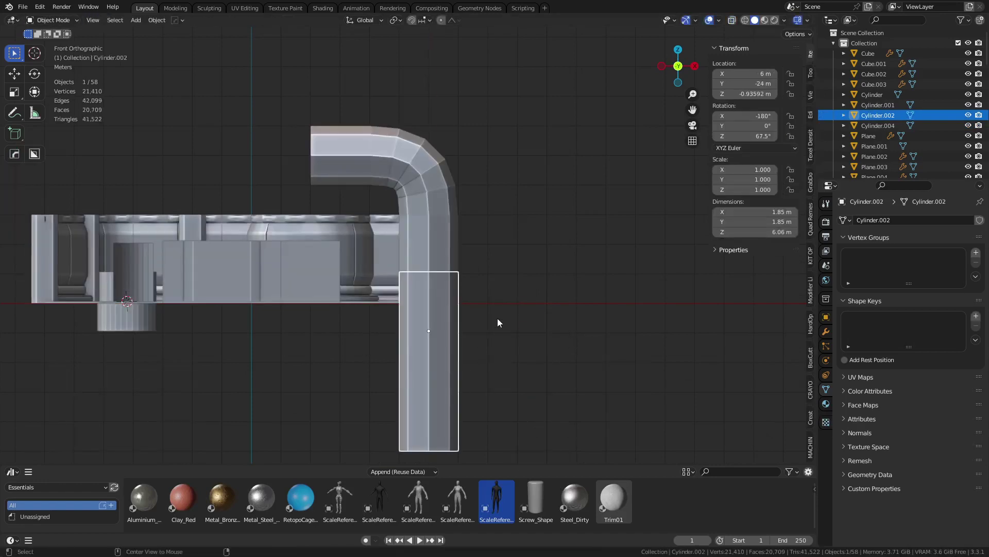
pyautogui.click(477, 317)
pyautogui.click(450, 309)
pyautogui.click(424, 210)
pyautogui.click(456, 337)
pyautogui.click(436, 217)
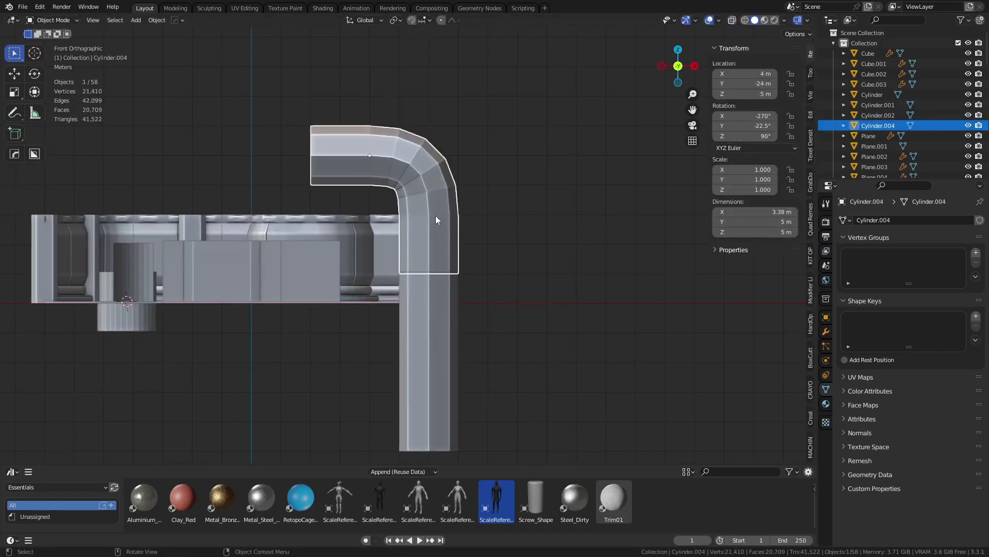
pyautogui.keyDown('shift'); pyautogui.moveTo(452, 286); pyautogui.dragTo(575, 261, button='middle'); pyautogui.keyUp('shift')
pyautogui.scroll(-1, 572, 268)
pyautogui.keyDown('shift'); pyautogui.moveTo(557, 343); pyautogui.dragTo(483, 199, button='middle'); pyautogui.keyUp('shift')
pyautogui.hotkey('shift', 'd')
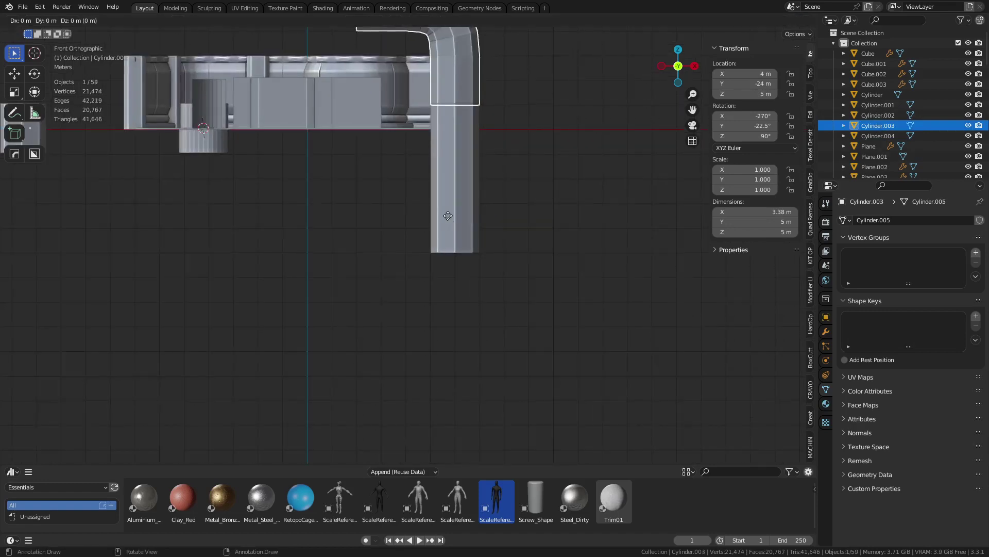
pyautogui.press('z')
pyautogui.rightClick(460, 267)
pyautogui.press('x')
pyautogui.press('d')
# Step: Duplicate the straight vertical cylinder and move the copy 6.0641 m down along Z, directly beneath the original
pyautogui.click(471, 162)
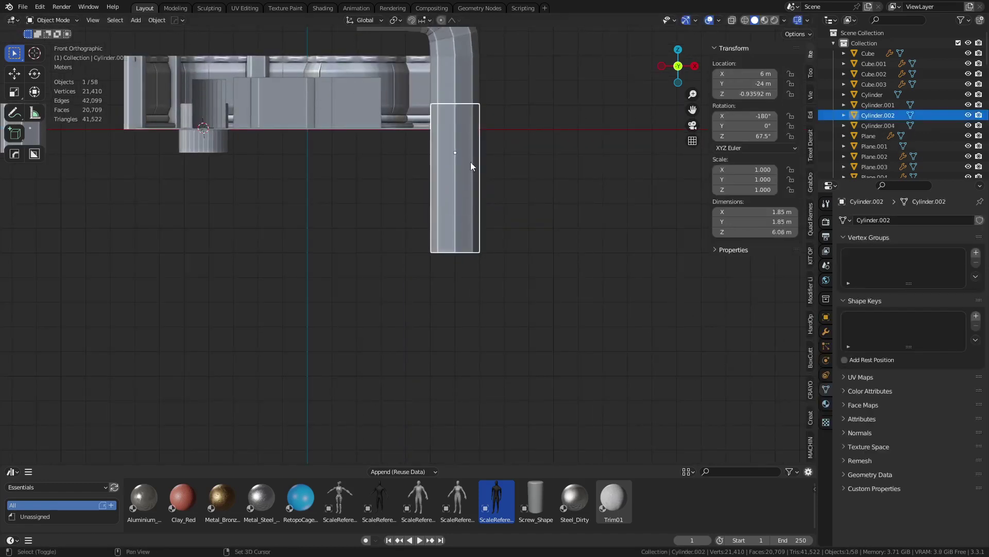
pyautogui.hotkey('shift', 'd')
pyautogui.press('z')
pyautogui.click(487, 314)
pyautogui.keyDown('shift'); pyautogui.moveTo(462, 319); pyautogui.dragTo(432, 261, button='middle'); pyautogui.keyUp('shift')
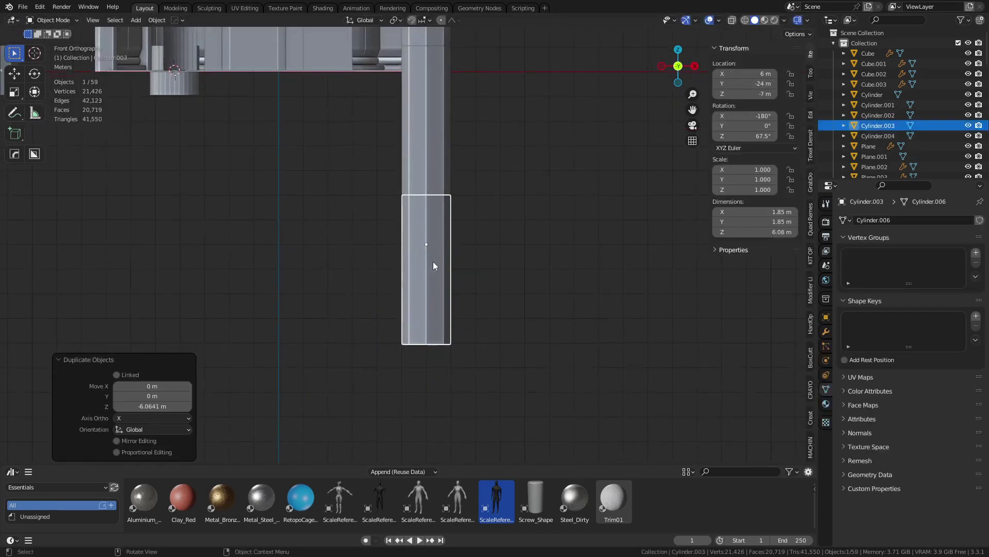
pyautogui.hotkey('ctrl', 'Tab')
pyautogui.click(440, 263)
pyautogui.hotkey('ctrl', 'r')
pyautogui.click(426, 260)
pyautogui.click(426, 260)
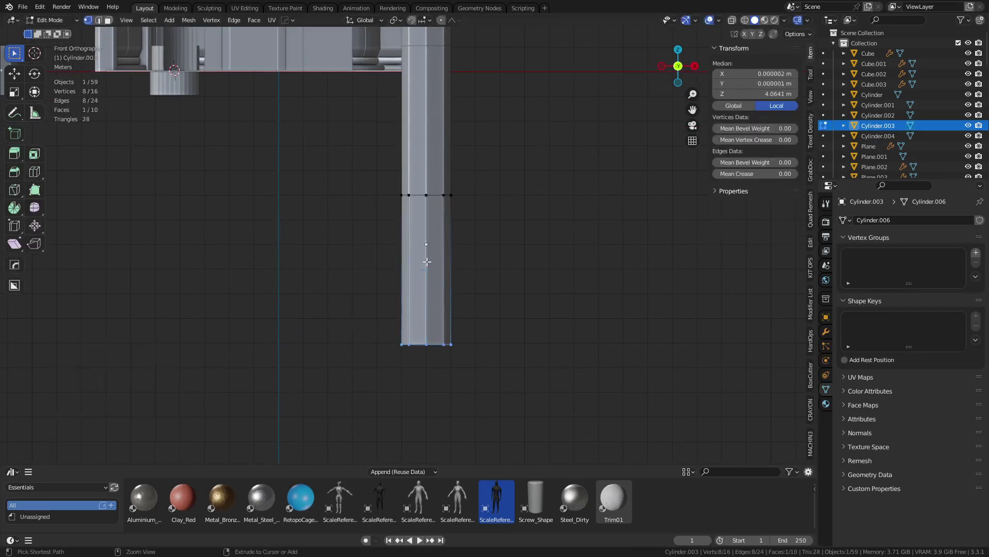
pyautogui.hotkey('ctrl', 'Tab')
pyautogui.click(378, 267)
# Step: Duplicate the lowest vertical cylinder in place and rotate the copy 90° so it crosses the original horizontally
pyautogui.hotkey('shift', 'd')
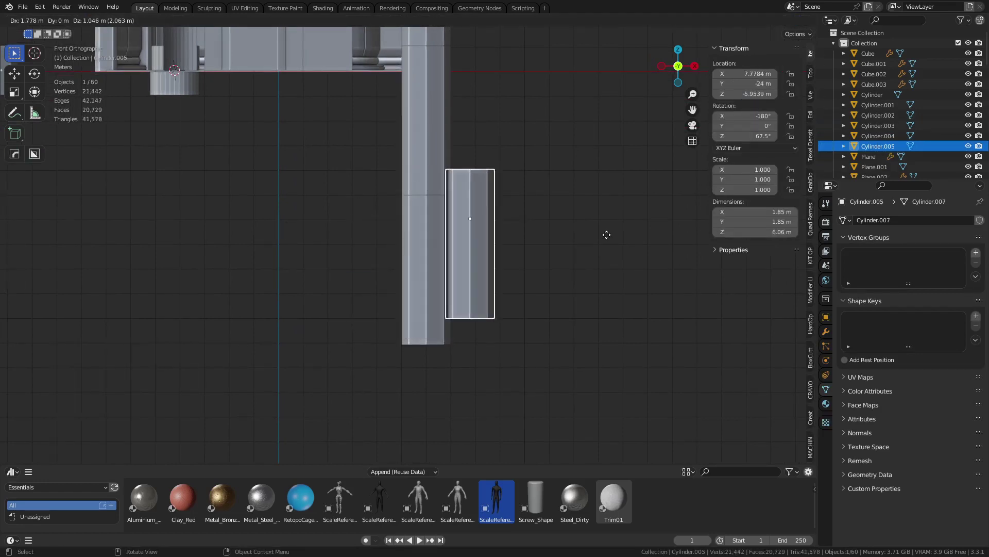
pyautogui.press('Escape')
pyautogui.press('r')
pyautogui.click(438, 401)
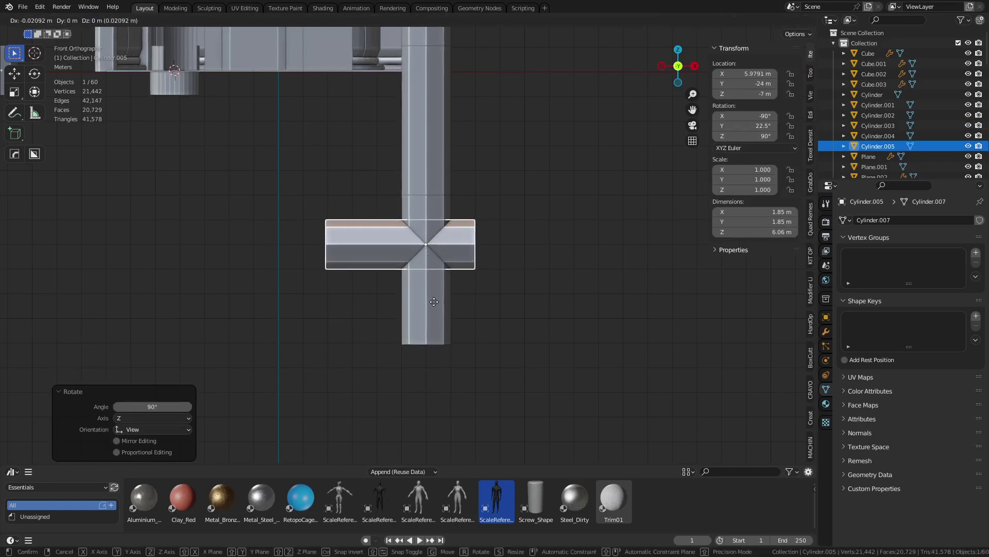
pyautogui.press('g')
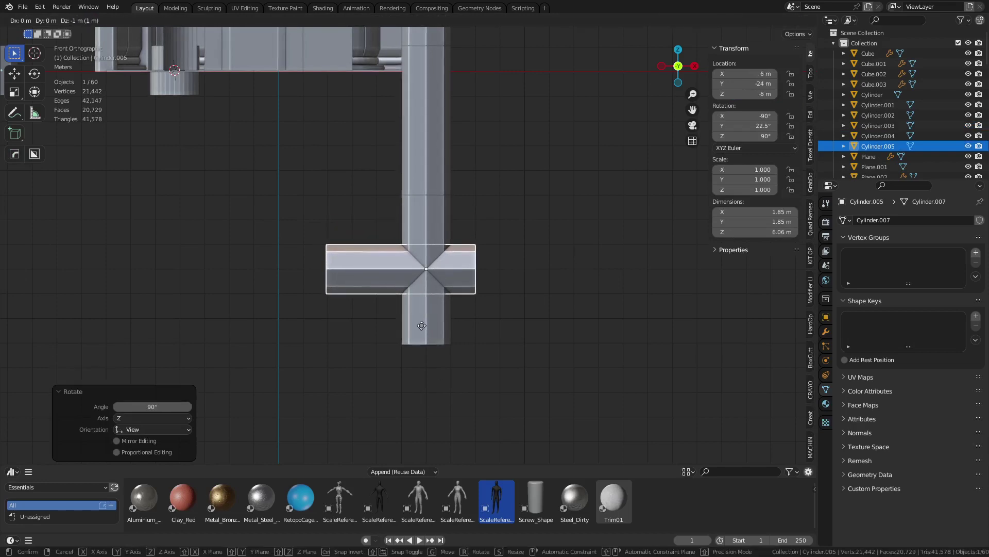
pyautogui.click(425, 312)
pyautogui.hotkey('ctrl', 'Tab')
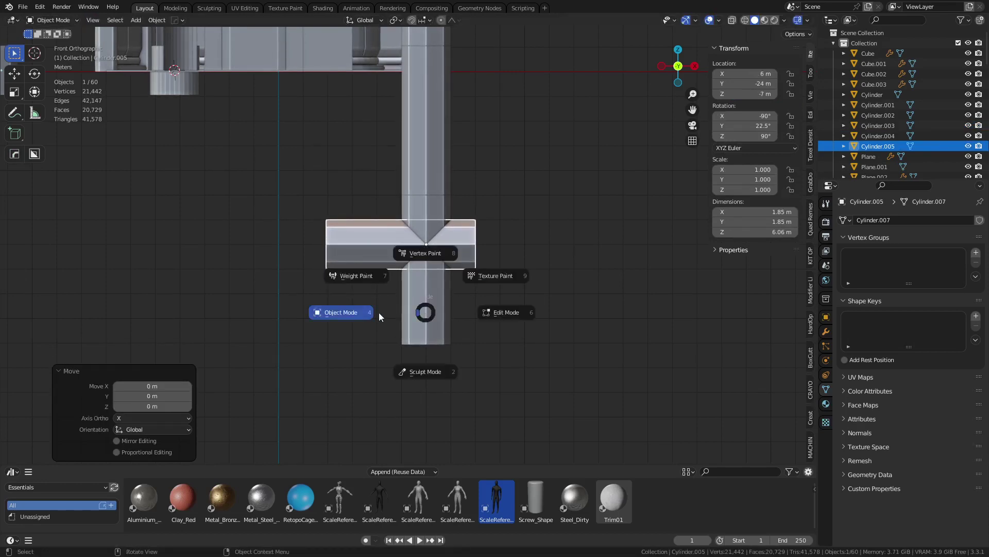
pyautogui.click(379, 312)
# Step: Shorten the lowest vertical cylinder to about 4 m by raising its lower end vertices along Z
pyautogui.click(429, 319)
pyautogui.press('Tab')
pyautogui.moveTo(372, 372); pyautogui.dragTo(470, 328)
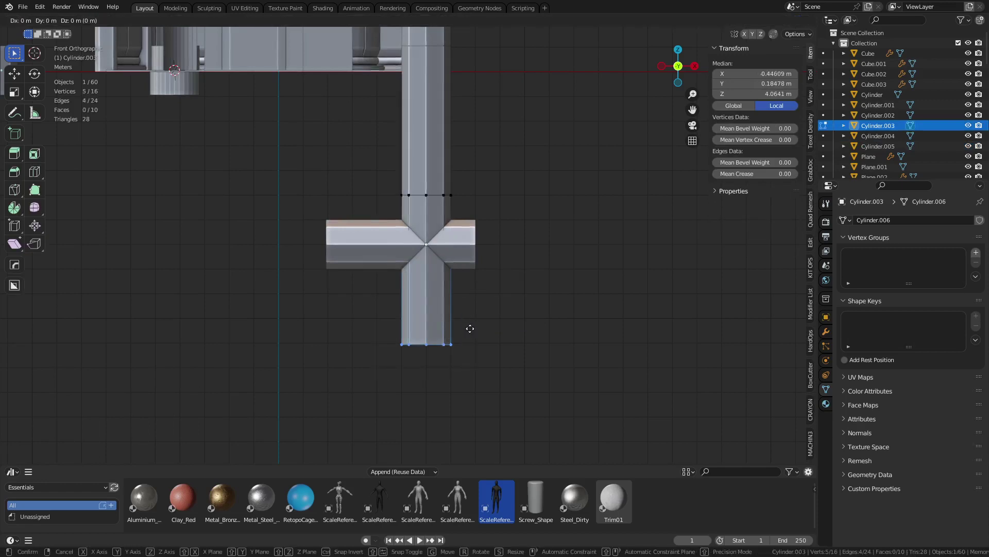
pyautogui.hotkey('alt', 'z')
pyautogui.moveTo(375, 366); pyautogui.dragTo(456, 331)
pyautogui.press('g')
pyautogui.press('y')
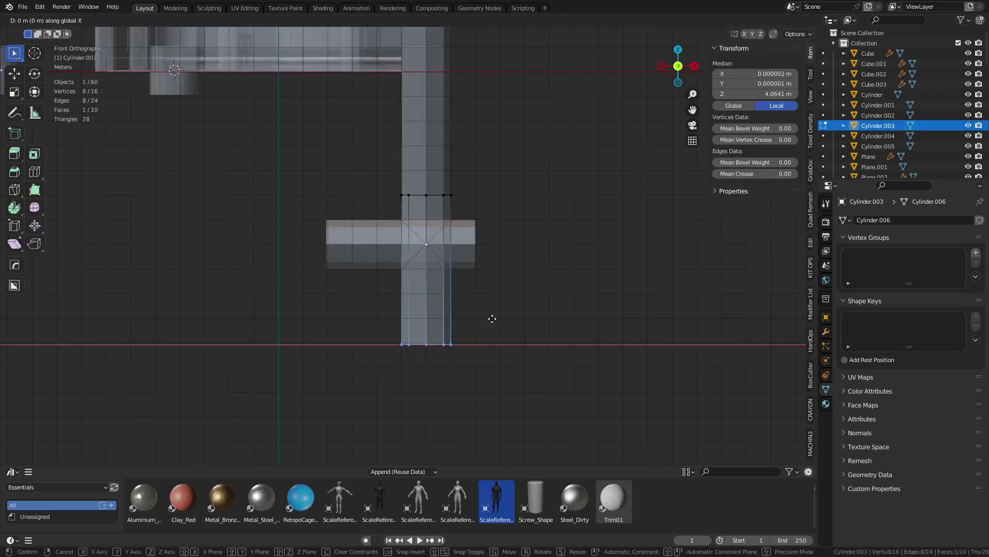
pyautogui.press('z')
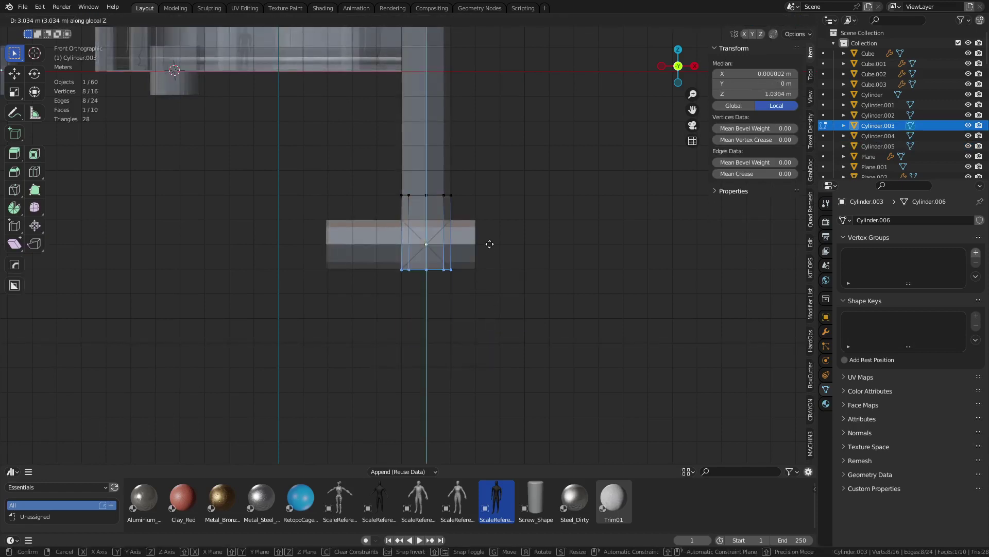
pyautogui.click(487, 272)
pyautogui.hotkey('ctrl', 'Tab')
pyautogui.click(413, 282)
pyautogui.click(413, 262)
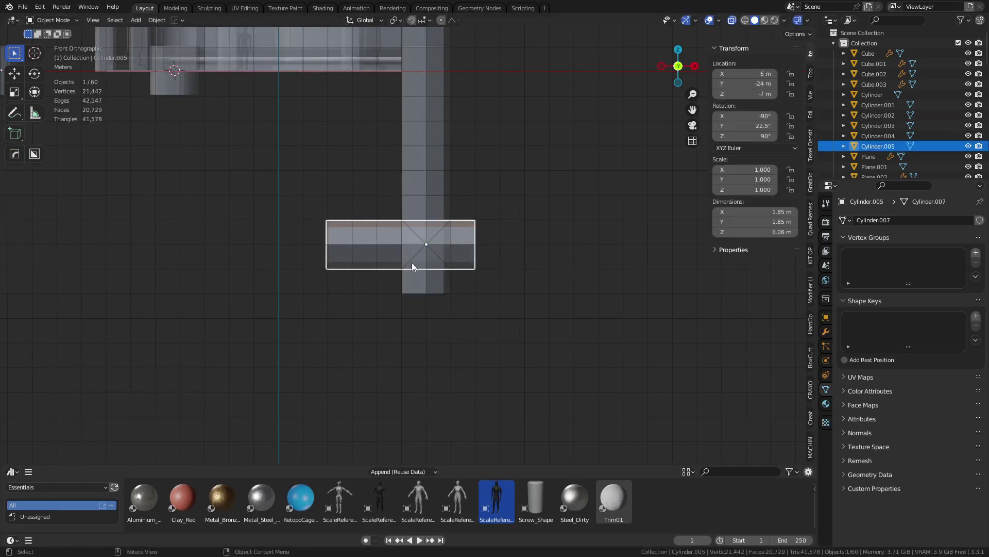
pyautogui.scroll(4, 412, 262)
pyautogui.press('g')
pyautogui.press('y')
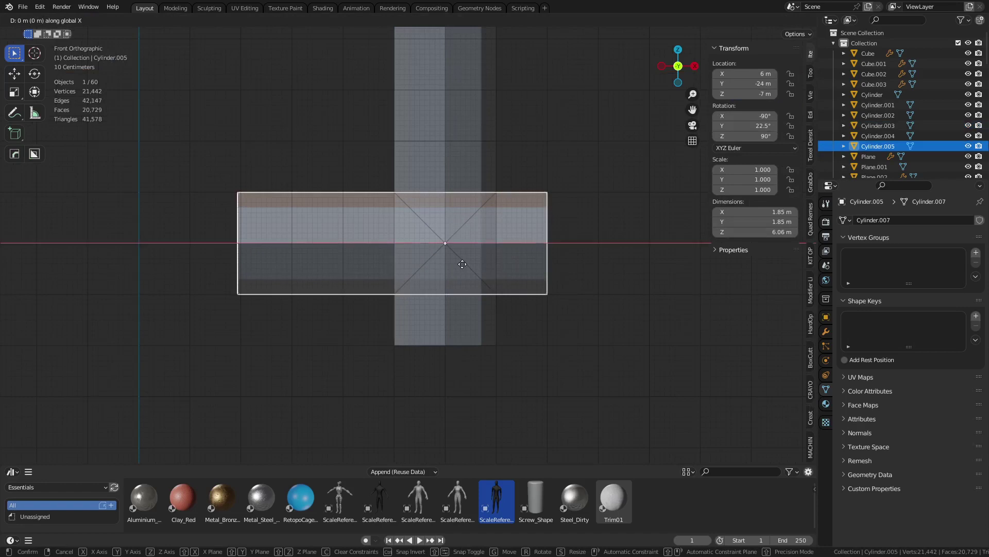
pyautogui.click(462, 264)
pyautogui.scroll(-5, 462, 264)
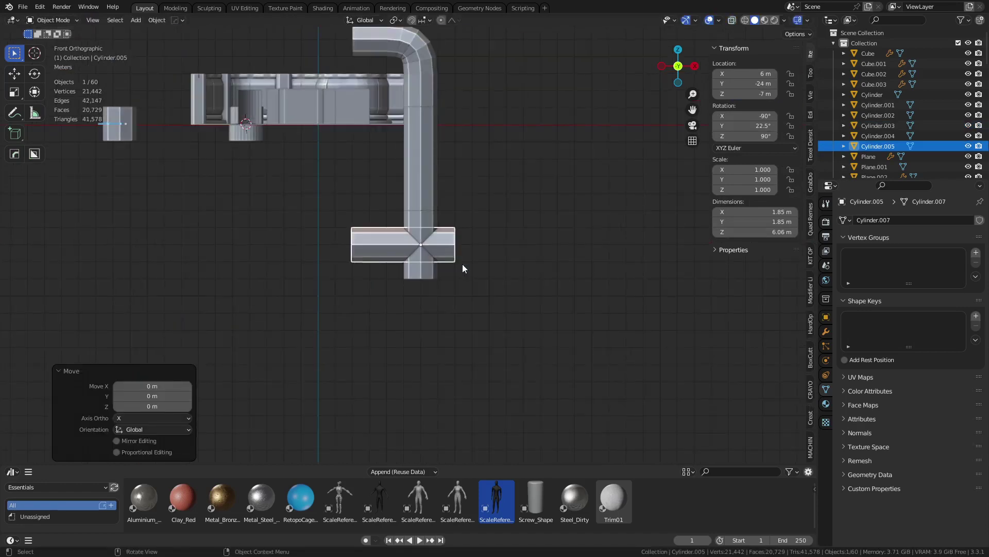
# Step: Add one edge loop to the horizontal cylinder and move it along X to the vertical cylinder's centre line
pyautogui.press('Tab')
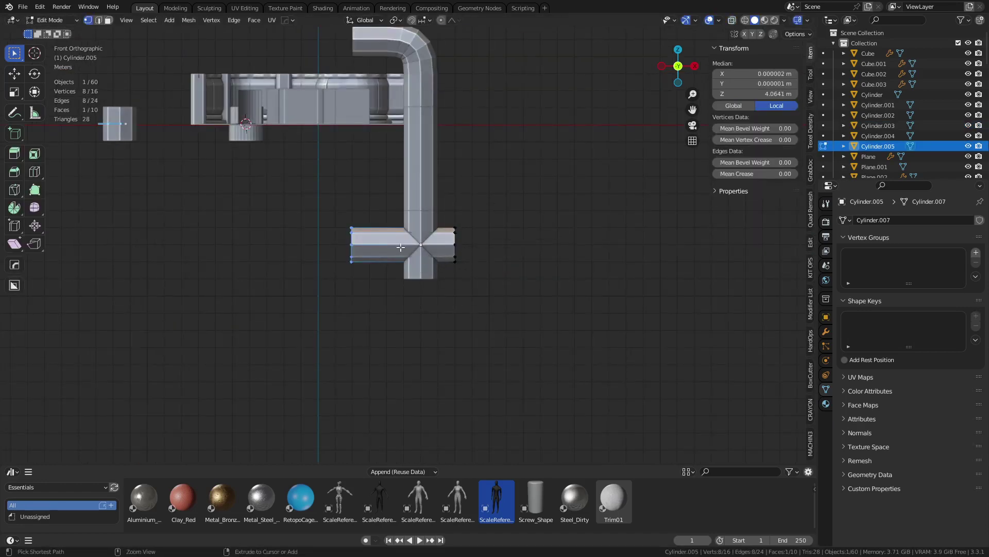
pyautogui.press('g')
pyautogui.press('g')
pyautogui.click(495, 260)
pyautogui.press('g')
pyautogui.press('y')
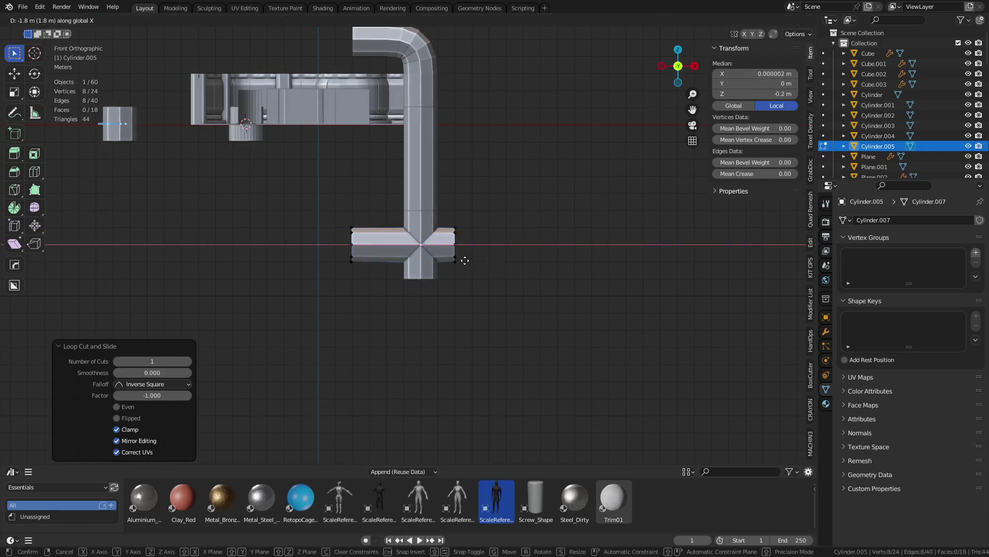
pyautogui.click(465, 260)
# Step: Delete the short end of the horizontal cylinder that sticks out past the vertical cylinder's centre
pyautogui.press('3')
pyautogui.keyDown('alt'); pyautogui.click(447, 245); pyautogui.keyUp('alt')
pyautogui.moveTo(608, 299); pyautogui.dragTo(376, 292, button='middle')
pyautogui.keyDown('shift'); pyautogui.click(351, 291); pyautogui.keyUp('shift')
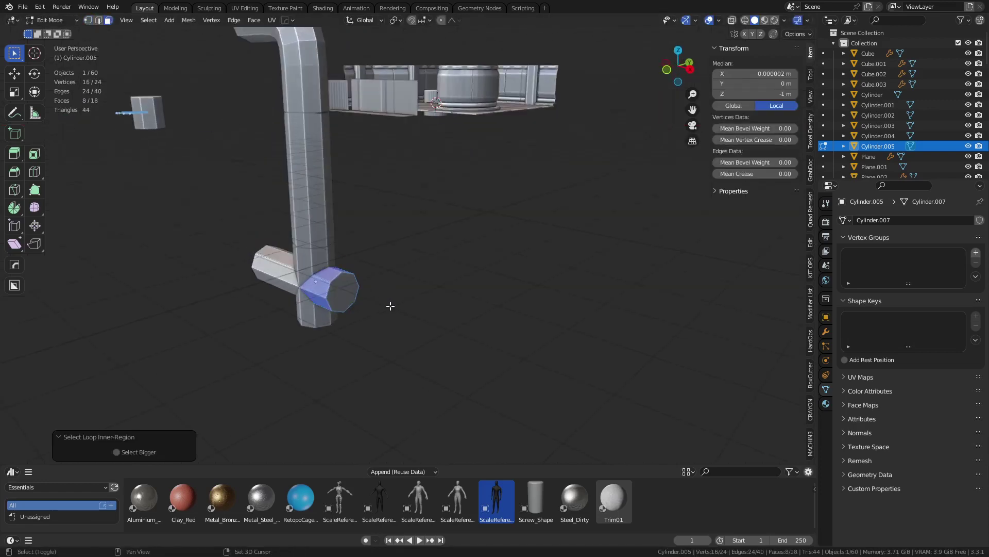
pyautogui.hotkey('ctrl', 'z')
pyautogui.press('x')
pyautogui.click(463, 305)
pyautogui.moveTo(424, 312); pyautogui.dragTo(393, 299, button='middle')
# Step: Check the trimmed horizontal cylinder's mesh in X-ray view with all its faces selected
pyautogui.hotkey('ctrl', 'Tab')
pyautogui.click(405, 309)
pyautogui.hotkey('ctrl', 'Tab')
pyautogui.click(428, 299)
pyautogui.hotkey('alt', 'z')
pyautogui.press('a')
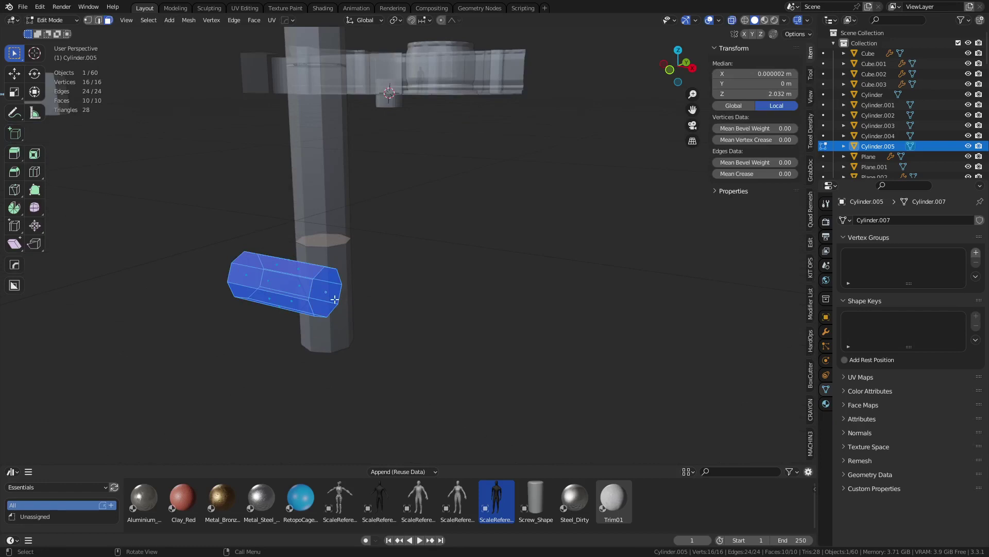
pyautogui.press('Tab')
# Step: Join the horizontal cylinder into the lowest vertical cylinder and try an Auto Boolean Union on the joined piece
pyautogui.click(282, 305)
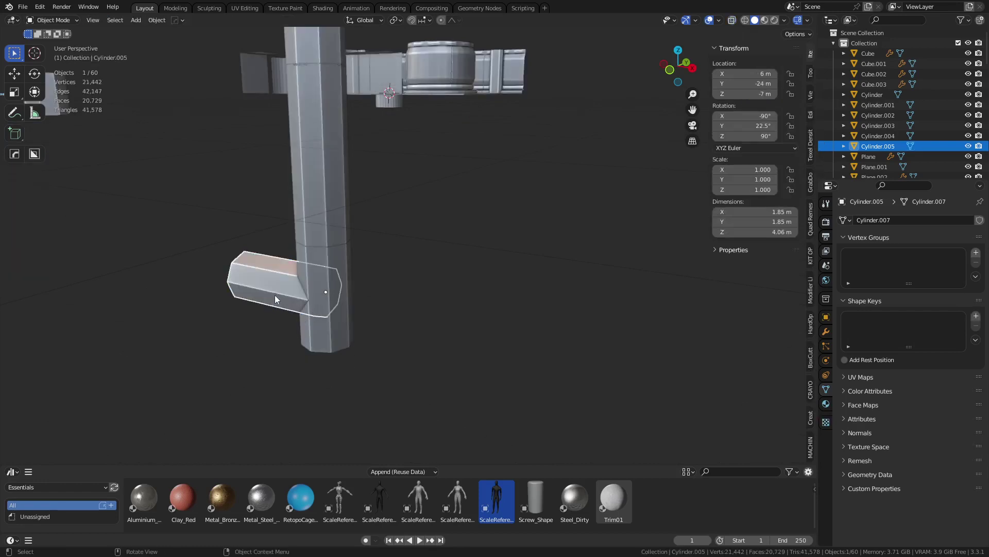
pyautogui.keyDown('shift'); pyautogui.click(326, 322); pyautogui.keyUp('shift')
pyautogui.hotkey('ctrl', 'j')
pyautogui.moveTo(447, 348); pyautogui.dragTo(515, 330, button='middle')
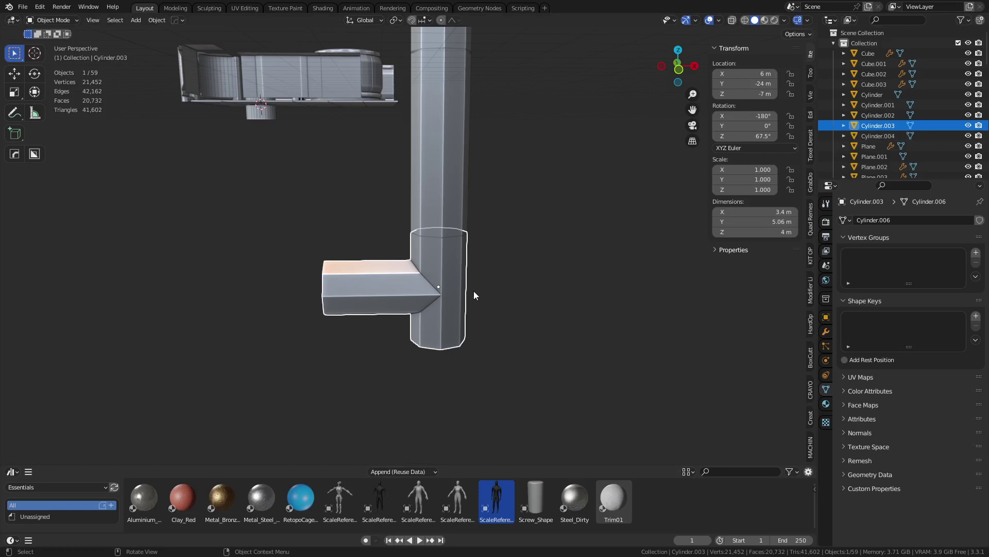
pyautogui.hotkey('ctrl', 'shift', 'b')
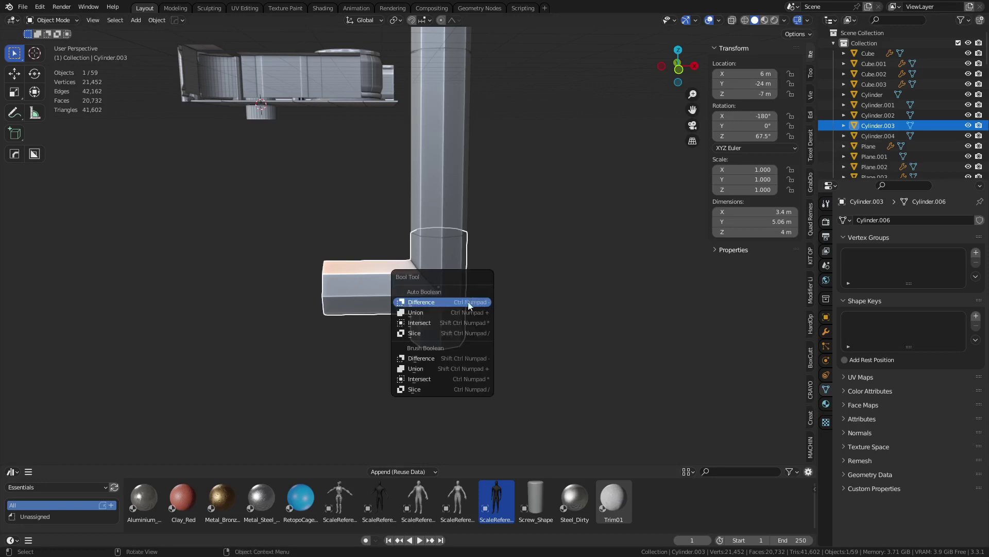
pyautogui.click(437, 312)
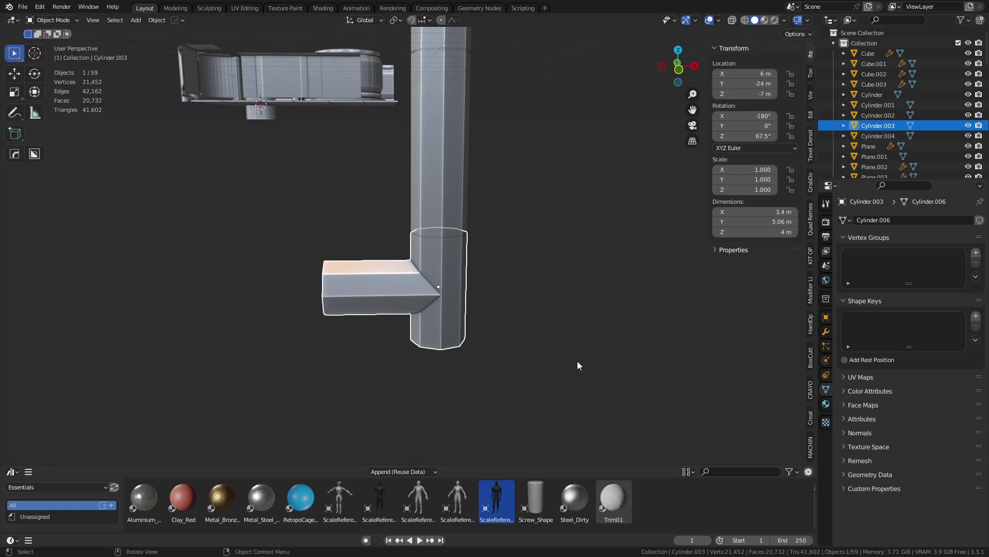
# Step: Shade the joined T-piece smooth with Auto Smooth and set its angle to 70.7°
pyautogui.rightClick(478, 296)
pyautogui.click(479, 296)
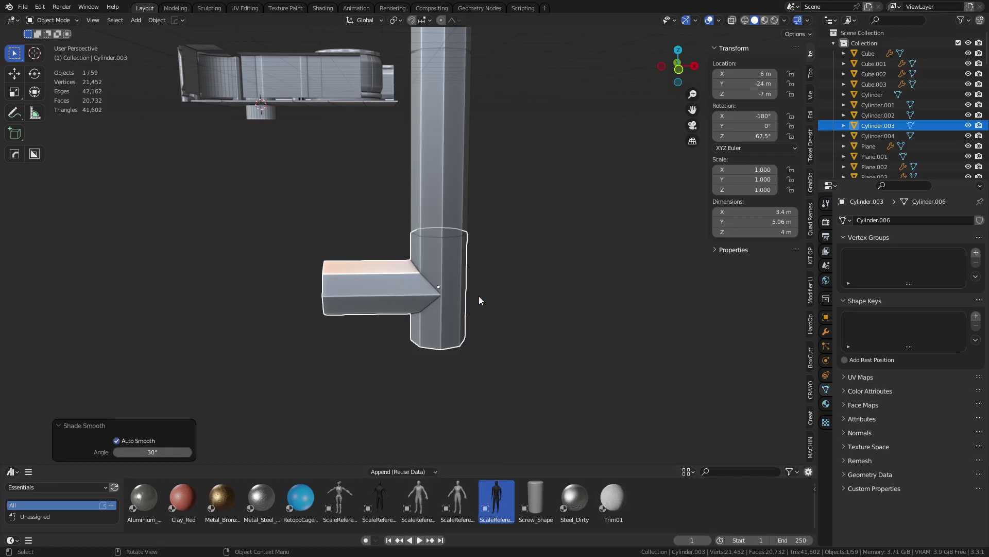
pyautogui.click(860, 432)
pyautogui.moveTo(936, 448); pyautogui.dragTo(953, 448)
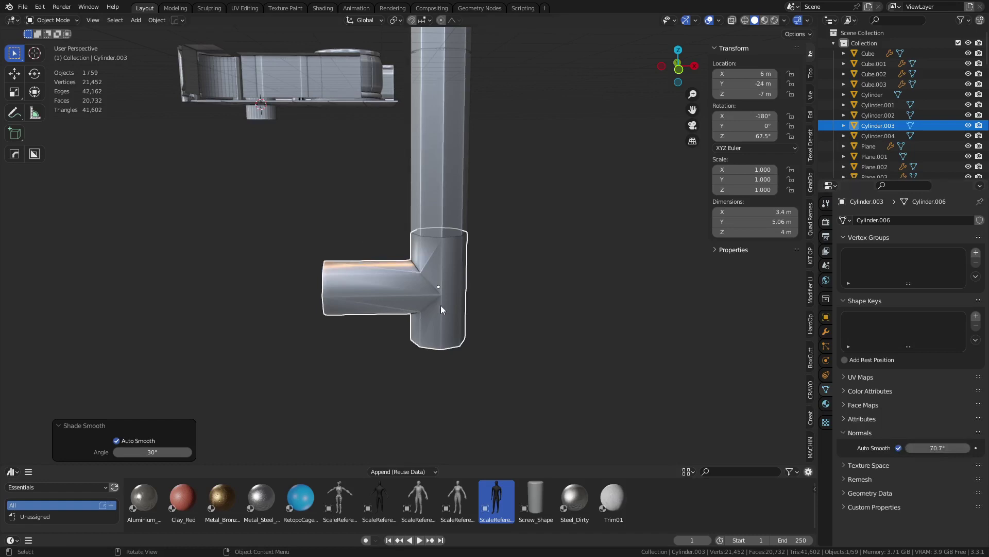
# Step: Sharpen the T-piece with HardOps at 30° sharpness and a 60° auto smooth angle
pyautogui.press('q')
pyautogui.click(412, 189)
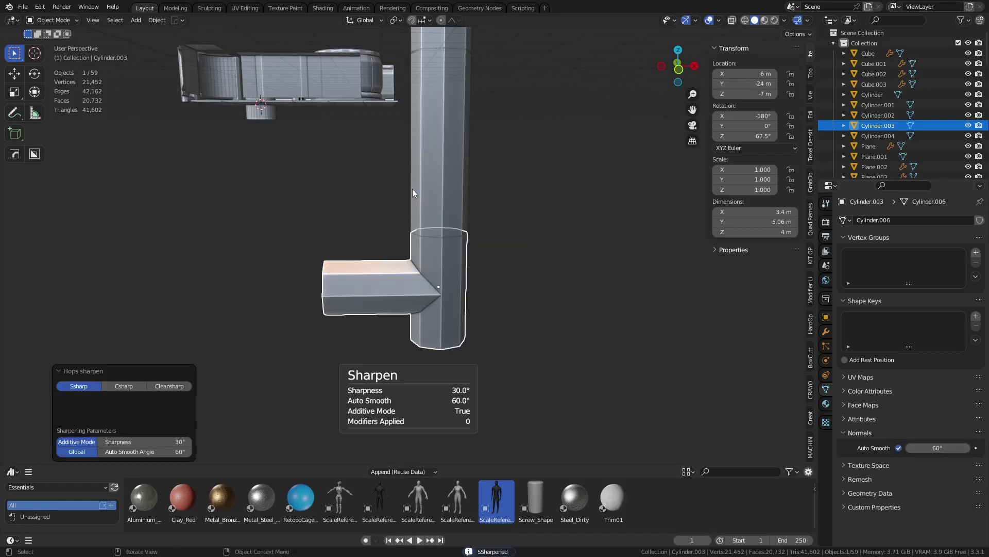
pyautogui.click(428, 163)
pyautogui.click(438, 270)
pyautogui.scroll(3, 433, 278)
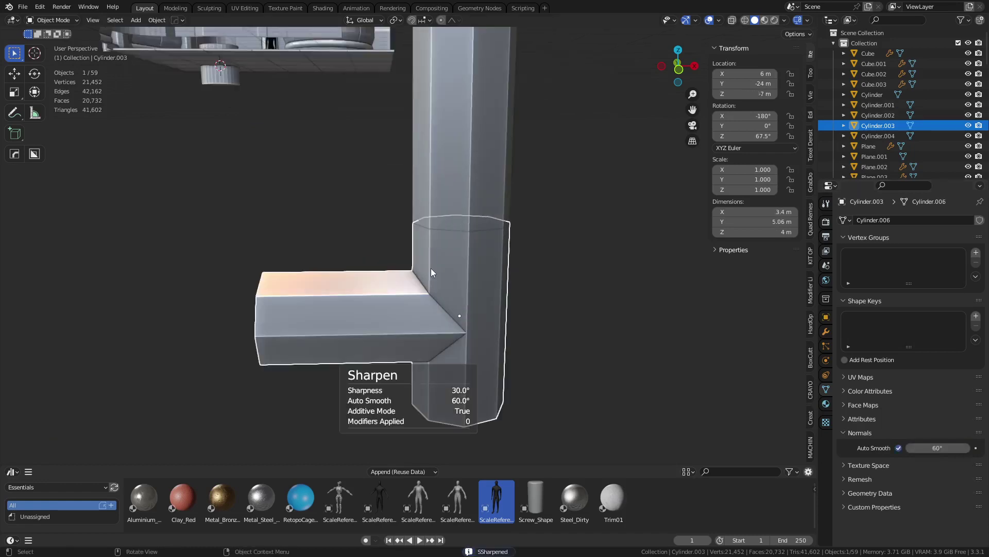
pyautogui.scroll(-7, 431, 303)
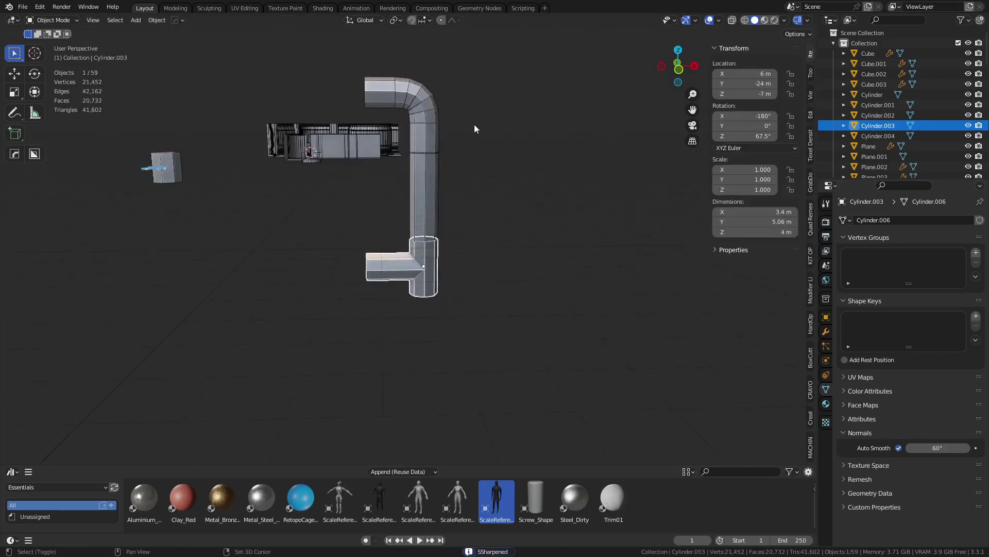
pyautogui.keyDown('shift'); pyautogui.moveTo(434, 154); pyautogui.dragTo(424, 315, button='middle'); pyautogui.keyUp('shift')
pyautogui.click(425, 316)
pyautogui.keyDown('shift'); pyautogui.moveTo(453, 348); pyautogui.dragTo(440, 292, button='middle'); pyautogui.keyUp('shift')
pyautogui.press('KP_1')
pyautogui.click(440, 292)
pyautogui.press('g')
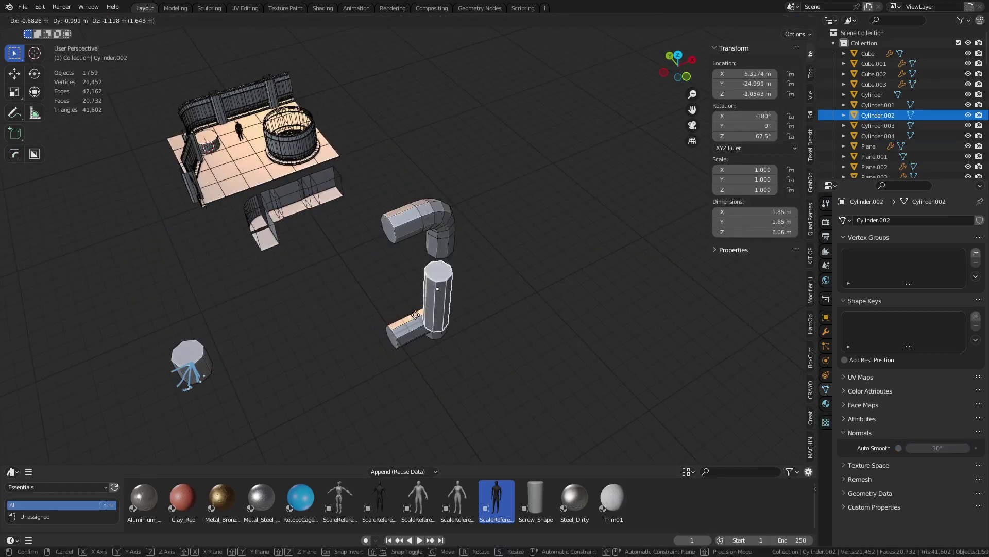
pyautogui.rightClick(480, 345)
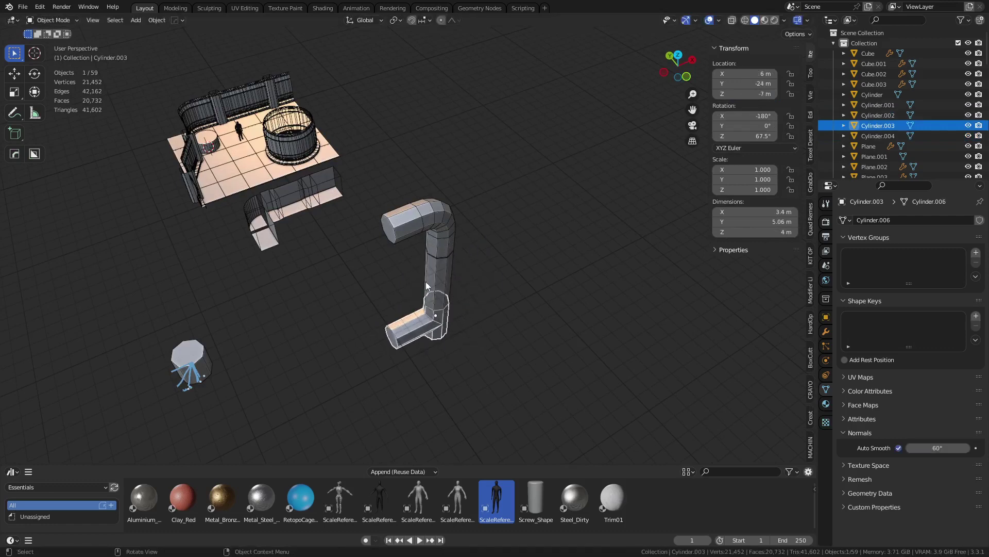
pyautogui.click(431, 287)
pyautogui.click(404, 234)
pyautogui.press('r')
pyautogui.press('z')
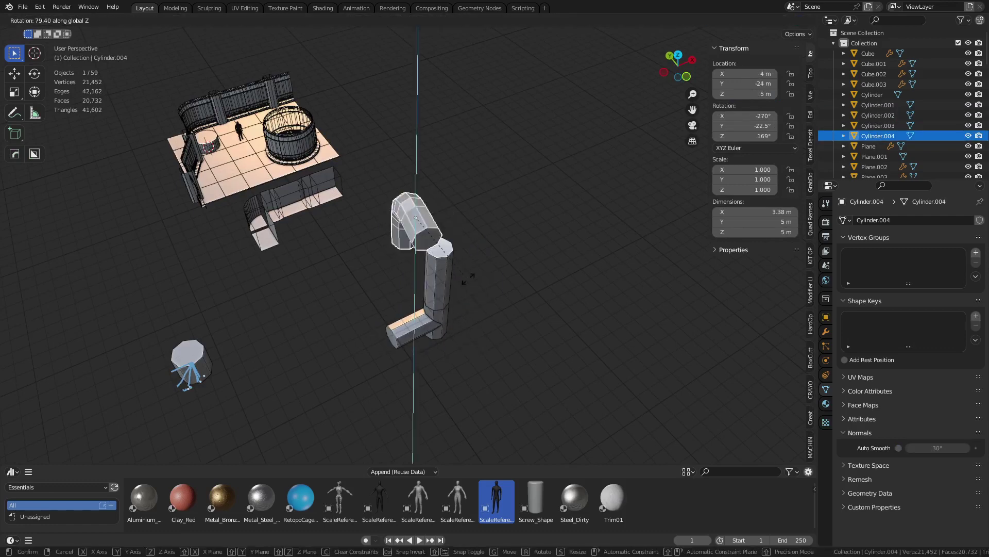
pyautogui.click(497, 279)
# Step: Set the pipe bend's origin to the centre of its lower end face and return to Object Mode
pyautogui.moveTo(497, 279); pyautogui.dragTo(457, 255, button='middle')
pyautogui.press('Tab')
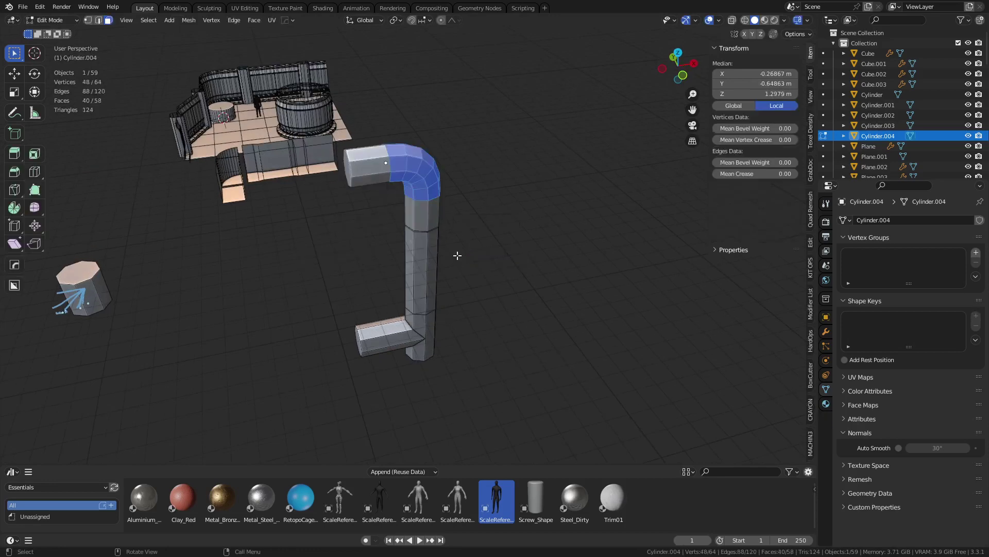
pyautogui.hotkey('alt', 'z')
pyautogui.press('3')
pyautogui.hotkey('alt', 'a')
pyautogui.click(428, 228)
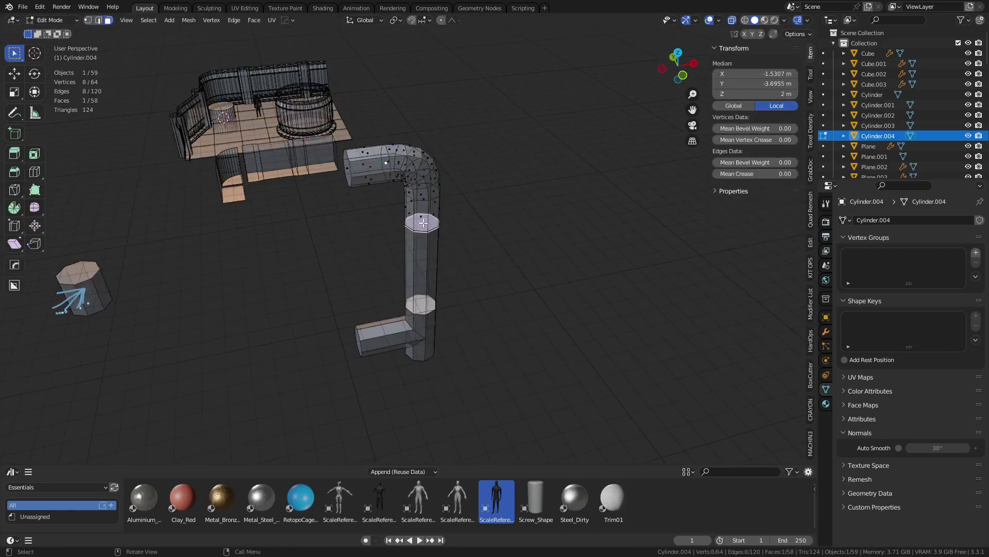
pyautogui.hotkey('shift', 's')
pyautogui.click(462, 301)
pyautogui.hotkey('ctrl', 'Tab')
pyautogui.click(415, 302)
pyautogui.hotkey('alt', 'z')
# Step: Try rotating the bend about the global Z axis around its new origin
pyautogui.moveTo(419, 273); pyautogui.dragTo(396, 347, button='middle')
pyautogui.press('r')
pyautogui.press('r')
pyautogui.press('z')
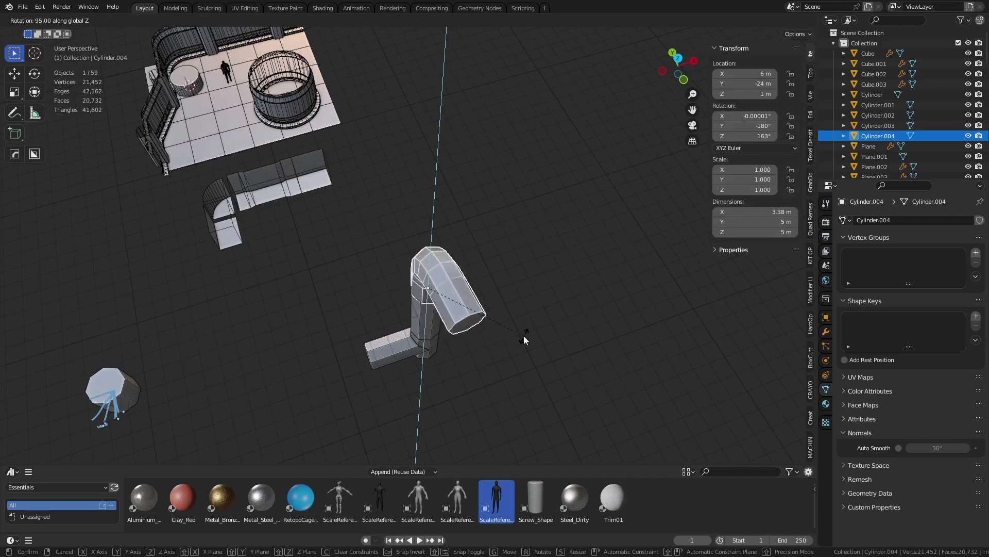
pyautogui.click(524, 335)
# Step: Rotate the bend about the global Z axis until its Z rotation is 158°
pyautogui.moveTo(523, 336); pyautogui.dragTo(500, 290, button='middle')
pyautogui.press('r')
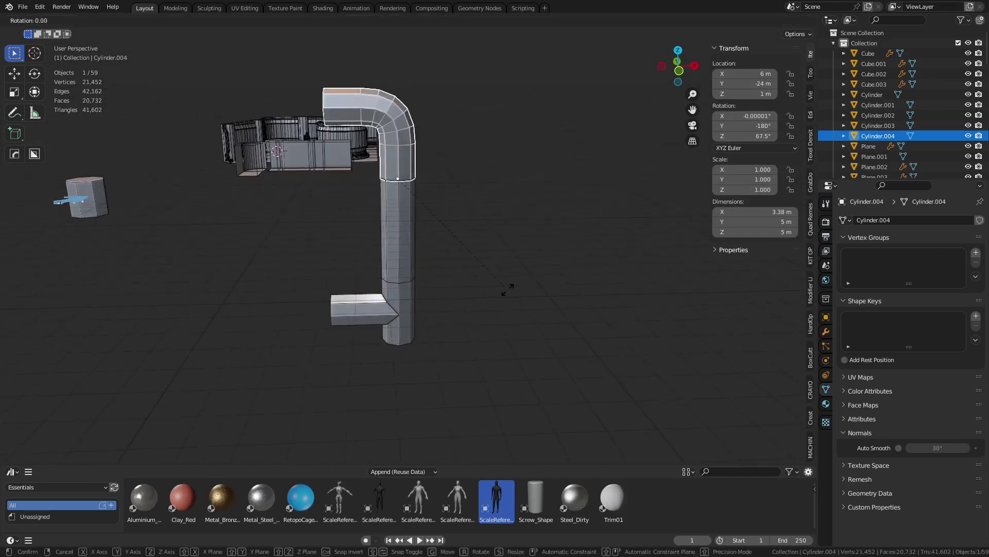
pyautogui.press('z')
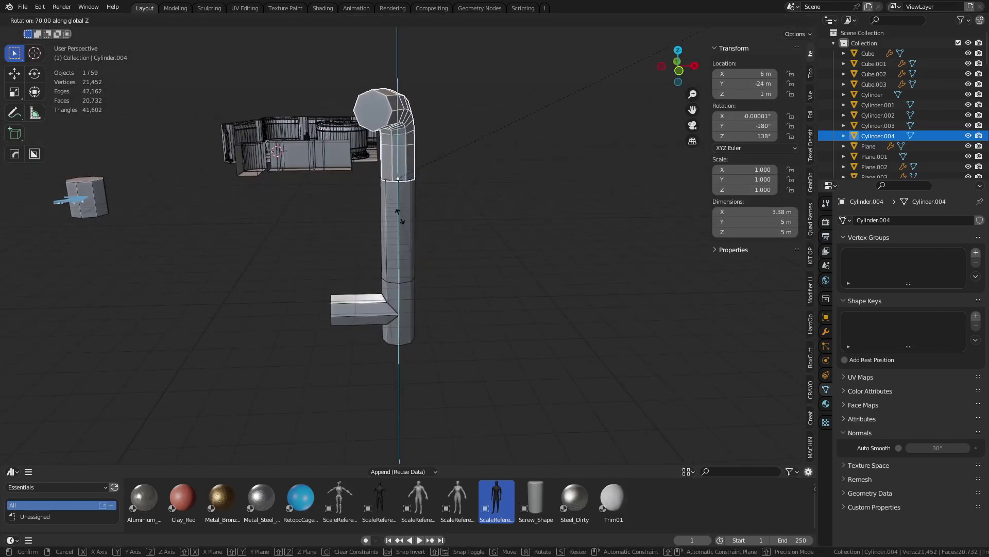
pyautogui.keyDown('ctrl'); pyautogui.click(257, 86); pyautogui.keyUp('ctrl')
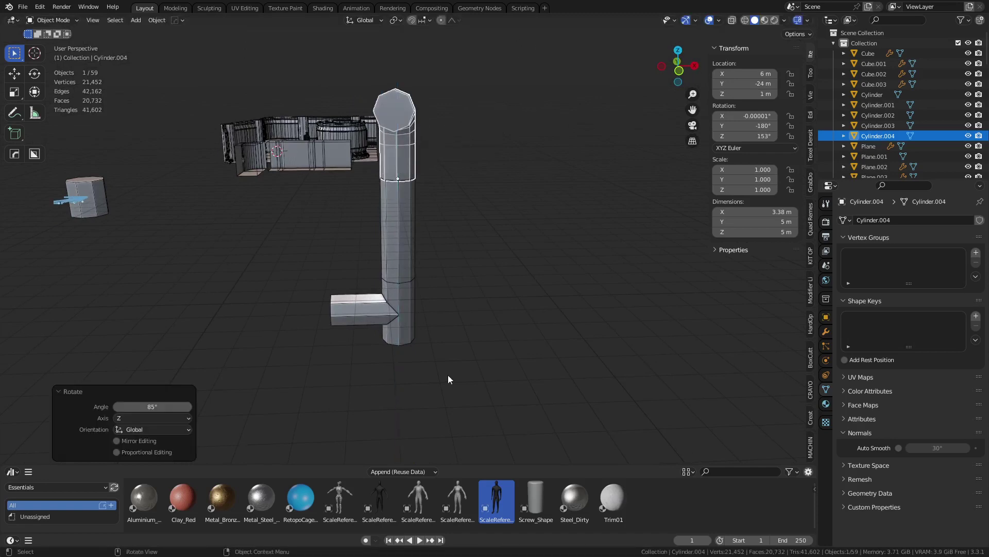
pyautogui.press('r')
pyautogui.press('z')
pyautogui.click(430, 302)
# Step: Add a loop cut around the middle of the straight vertical pipe and bevel it 2.75 m wide into a band
pyautogui.click(407, 336)
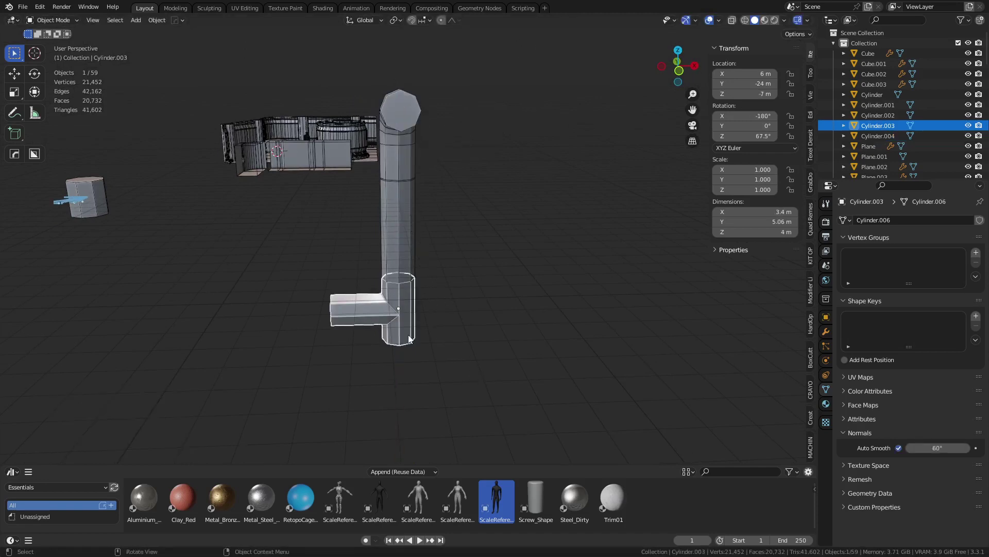
pyautogui.keyDown('shift'); pyautogui.moveTo(407, 336); pyautogui.dragTo(480, 312, button='middle'); pyautogui.keyUp('shift')
pyautogui.click(487, 280)
pyautogui.click(462, 236)
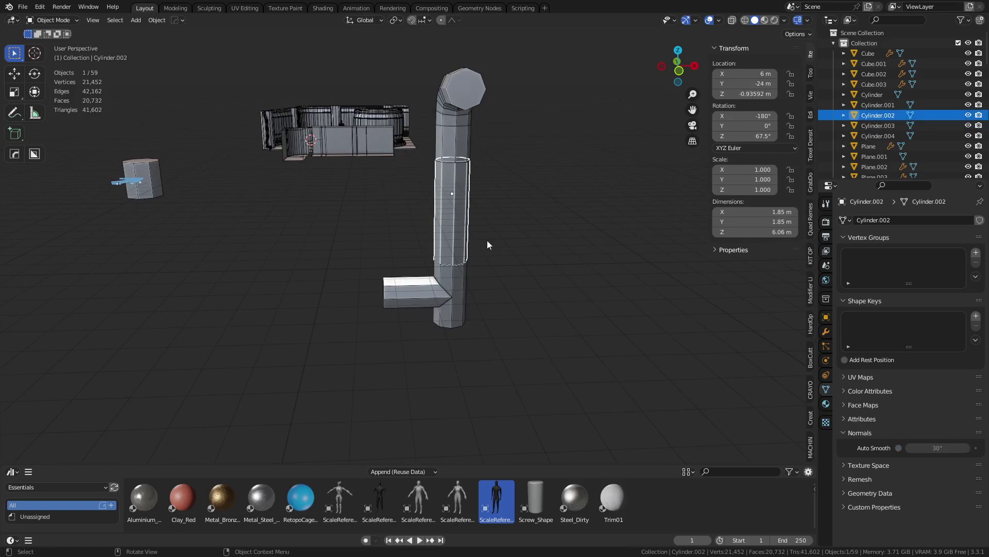
pyautogui.hotkey('ctrl', 'Tab')
pyautogui.click(565, 239)
pyautogui.hotkey('ctrl', 'r')
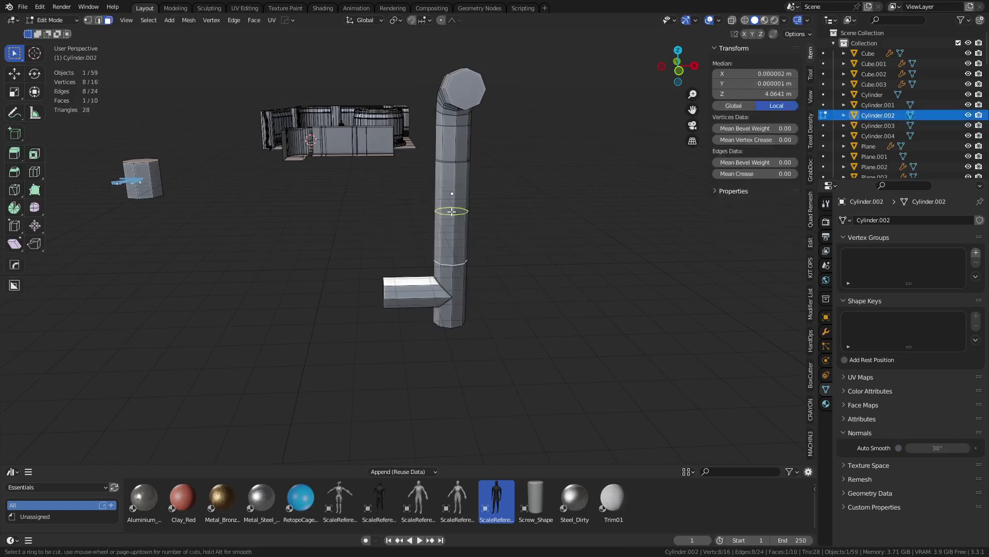
pyautogui.click(452, 212)
pyautogui.rightClick(451, 212)
pyautogui.hotkey('ctrl', 'b')
pyautogui.click(543, 249)
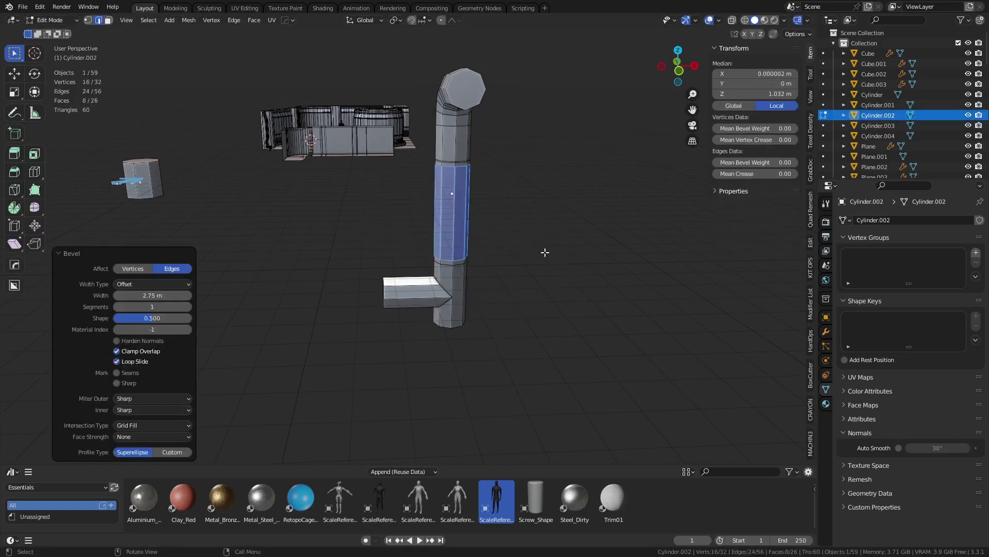
# Step: Try insetting the straight pipe's band inward to make its middle narrower
pyautogui.press('i')
pyautogui.click(543, 250)
pyautogui.hotkey('ctrl', 'Tab')
pyautogui.click(453, 250)
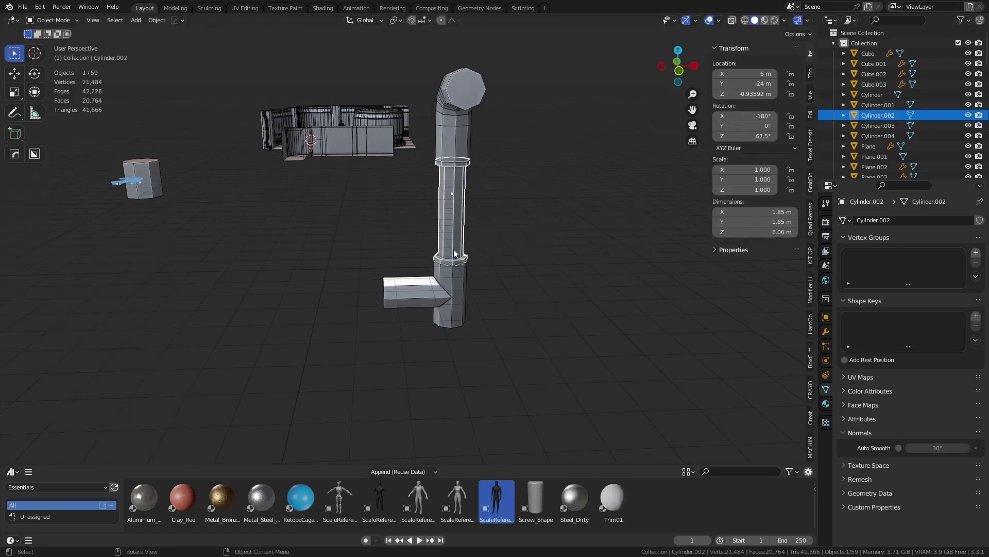
pyautogui.hotkey('ctrl', 'z')
pyautogui.hotkey('ctrl', 'z')
# Step: Push the straight pipe's band outward with an inset depth of 0.3757 m and shorten it along Z to about 0.86
pyautogui.press('i')
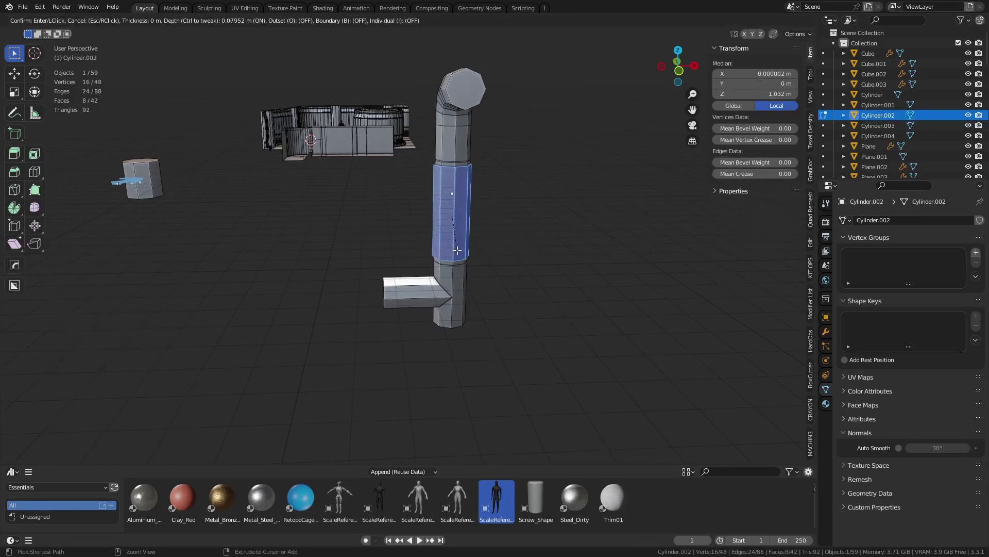
pyautogui.click(518, 261)
pyautogui.press('s')
pyautogui.press('z')
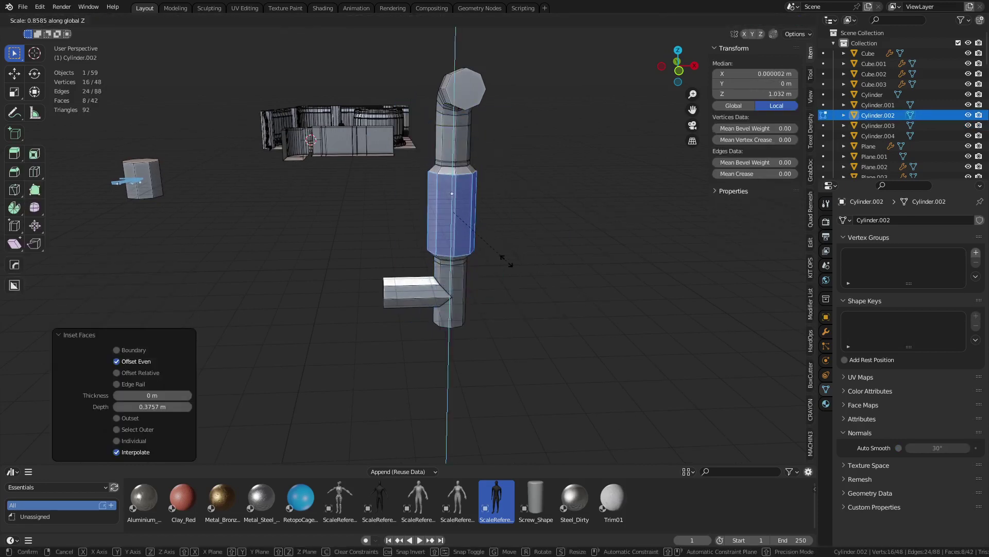
pyautogui.click(507, 261)
pyautogui.hotkey('ctrl', 'Tab')
pyautogui.click(479, 292)
pyautogui.click(467, 229)
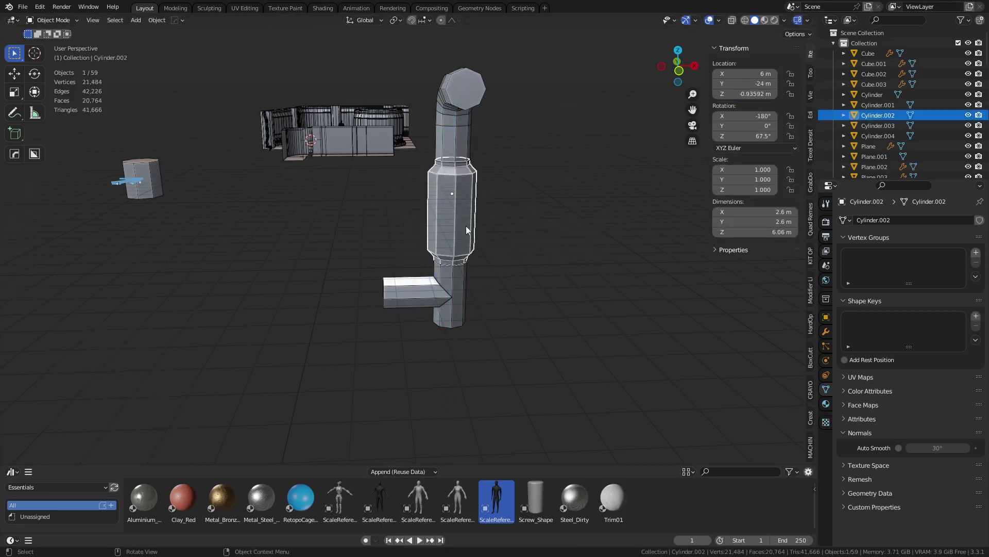
# Step: Add a loop cut near the bend's lower end, slid to a factor of 0.730, and return to Object Mode
pyautogui.moveTo(464, 264); pyautogui.dragTo(471, 324, button='middle')
pyautogui.click(489, 197)
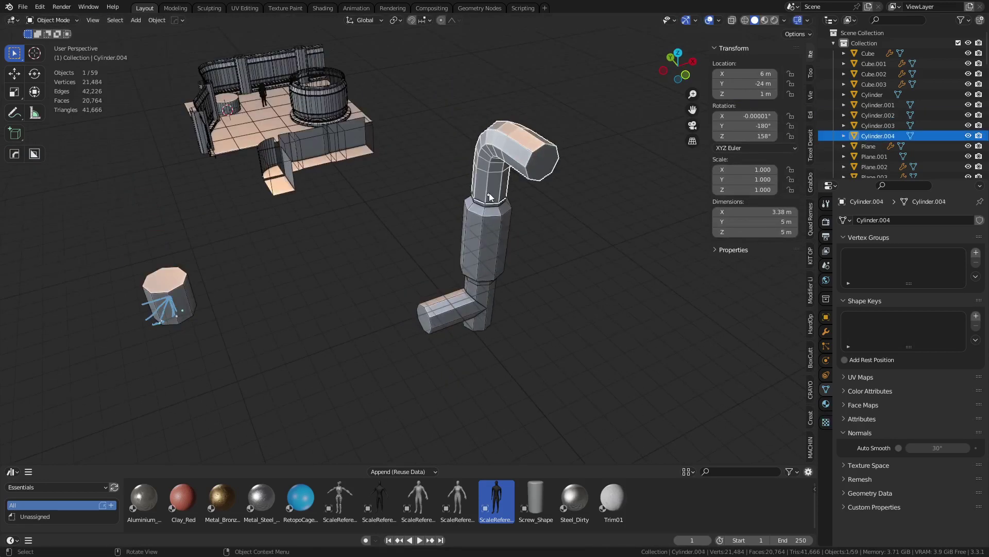
pyautogui.press('Tab')
pyautogui.hotkey('ctrl', 'r')
pyautogui.click(488, 186)
pyautogui.click(503, 209)
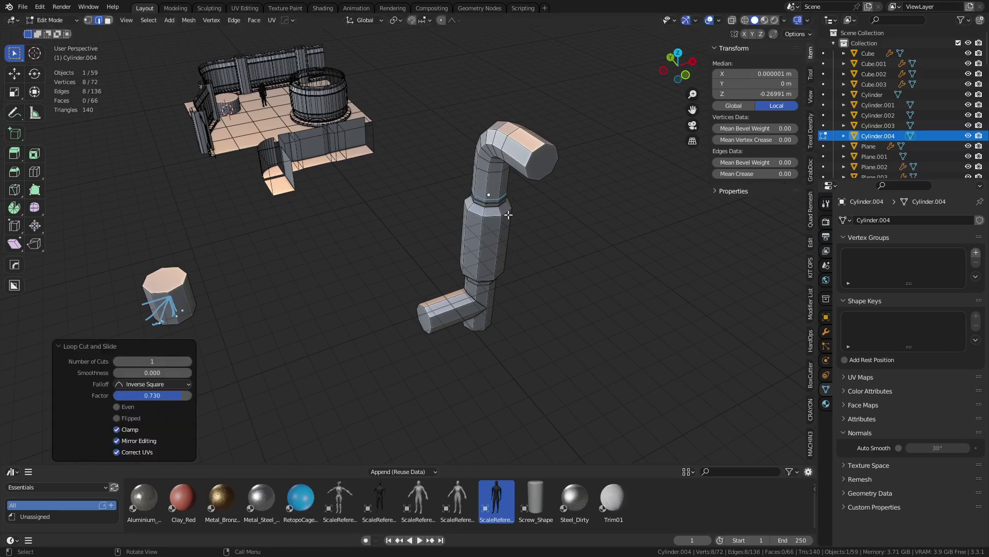
pyautogui.hotkey('alt', 'a')
pyautogui.hotkey('ctrl', 'Tab')
pyautogui.click(456, 211)
# Step: Duplicate the thickened straight pipe, turn the copy horizontal and move it -8 m in X and -6.0641 m in Z onto the T-piece's side branch
pyautogui.keyDown('shift'); pyautogui.moveTo(526, 289); pyautogui.dragTo(503, 272, button='middle'); pyautogui.keyUp('shift')
pyautogui.click(462, 321)
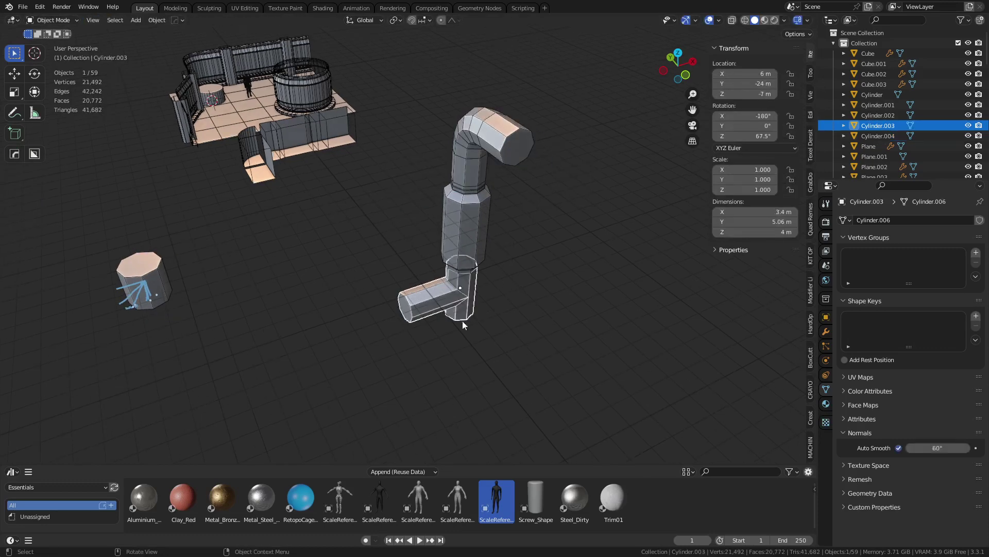
pyautogui.moveTo(462, 321); pyautogui.dragTo(442, 280, button='middle')
pyautogui.click(414, 119)
pyautogui.click(446, 181)
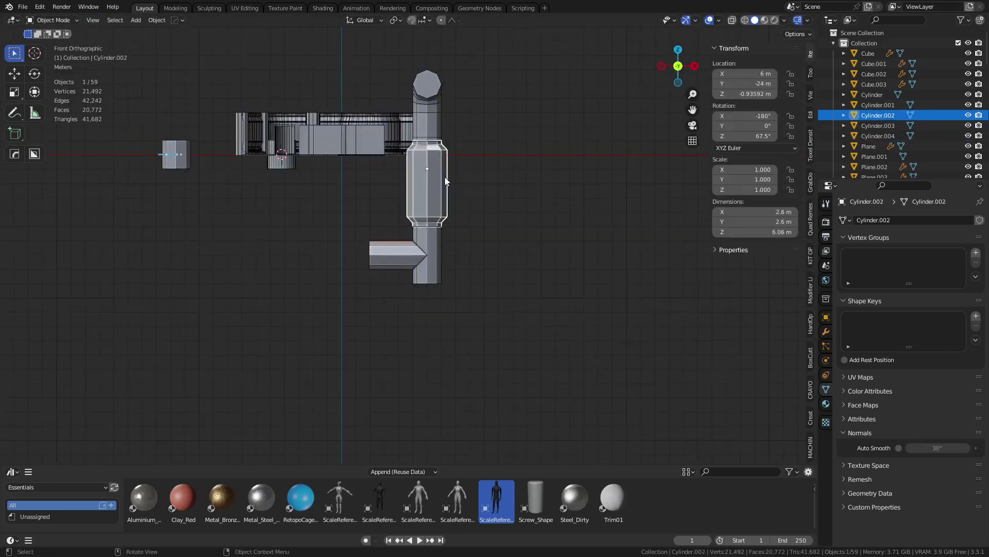
pyautogui.hotkey('shift', 'd')
pyautogui.rightClick(410, 275)
pyautogui.press('r')
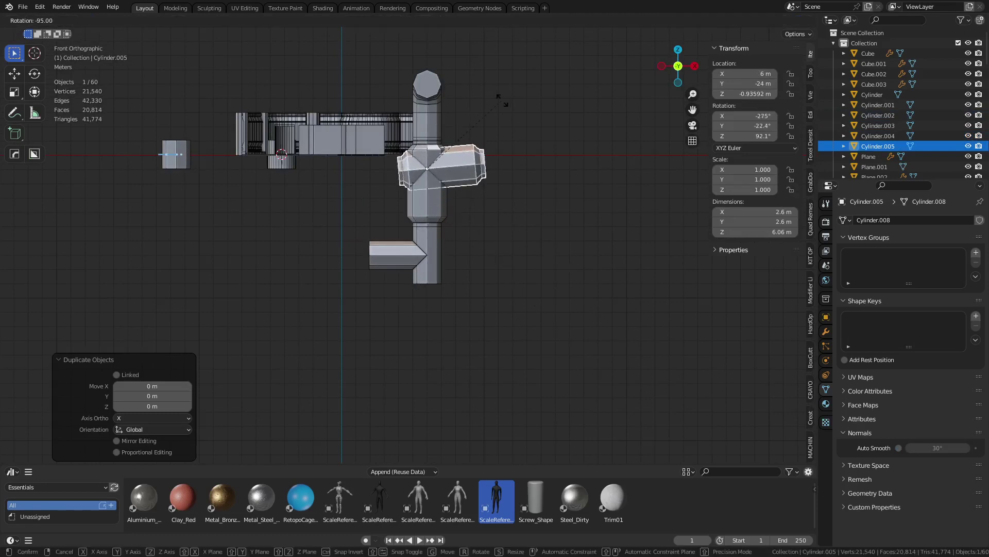
pyautogui.click(512, 100)
pyautogui.press('g')
pyautogui.click(384, 273)
pyautogui.hotkey('ctrl', 'Tab')
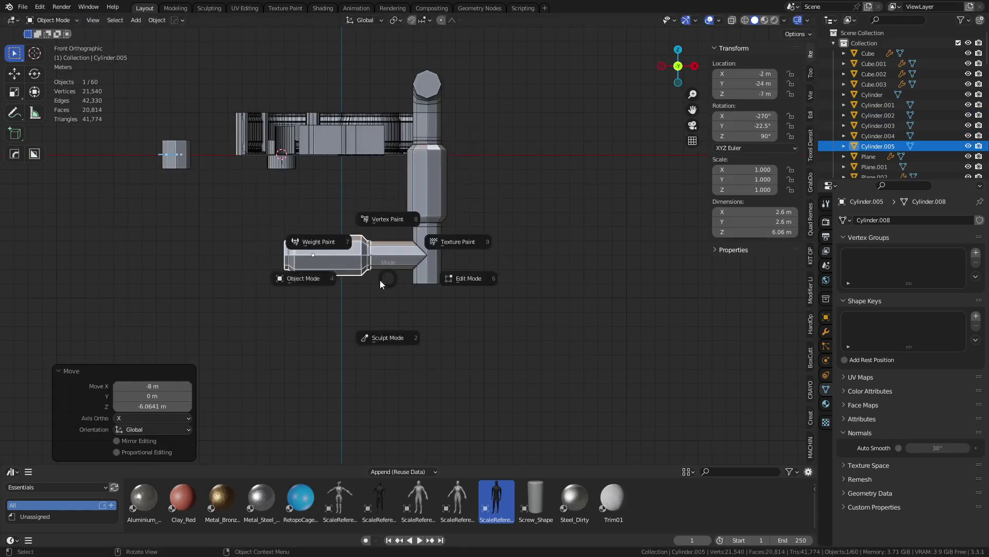
pyautogui.click(398, 320)
pyautogui.moveTo(397, 320); pyautogui.dragTo(422, 219, button='middle')
pyautogui.hotkey('alt', 'z')
pyautogui.hotkey('alt', 'z')
pyautogui.click(426, 312)
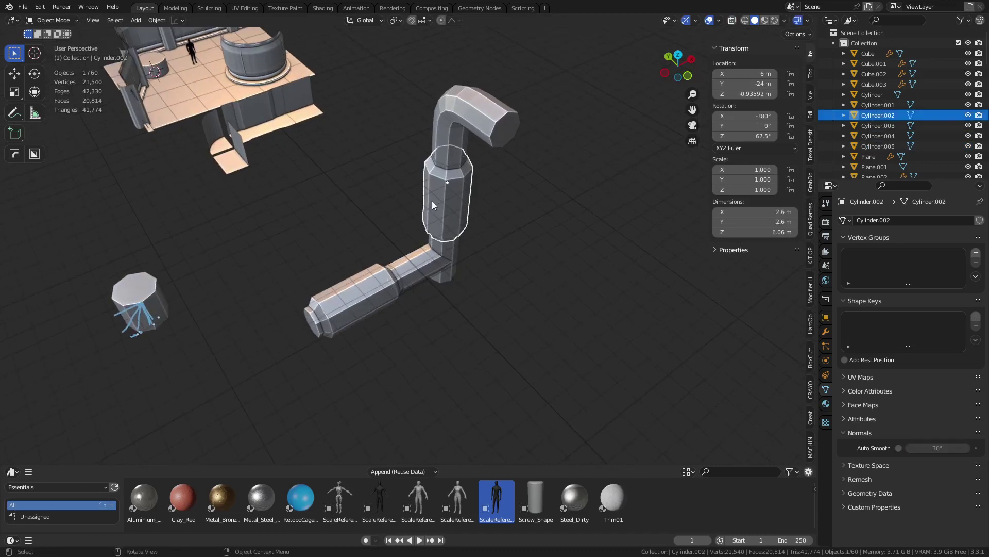
pyautogui.click(438, 158)
pyautogui.click(382, 286)
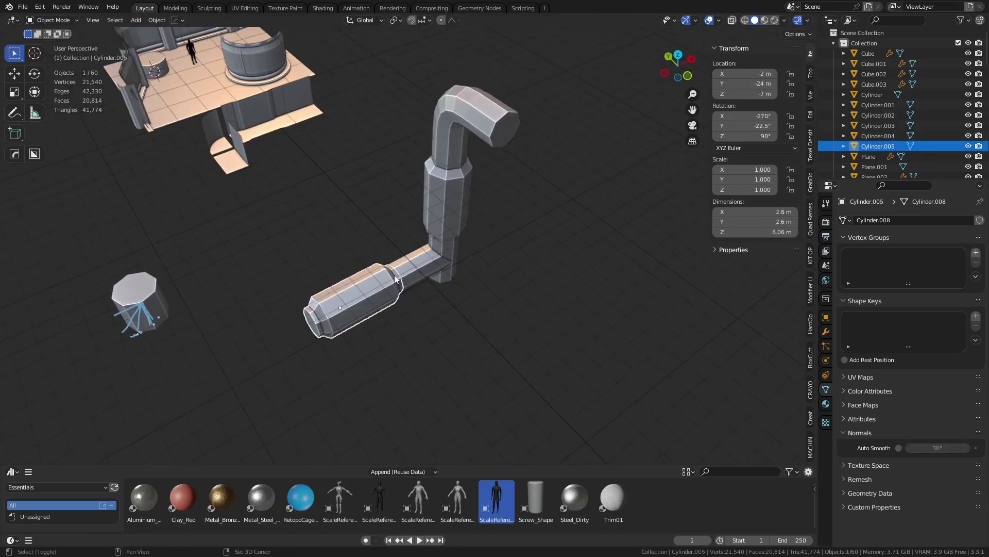
# Step: Select the T-piece, both thick straight pipes and the bend, and recalculate their normals outside in Edit Mode
pyautogui.hotkey('alt', 'a')
pyautogui.click(418, 252)
pyautogui.keyDown('shift'); pyautogui.click(369, 283); pyautogui.keyUp('shift')
pyautogui.keyDown('shift'); pyautogui.click(451, 190); pyautogui.keyUp('shift')
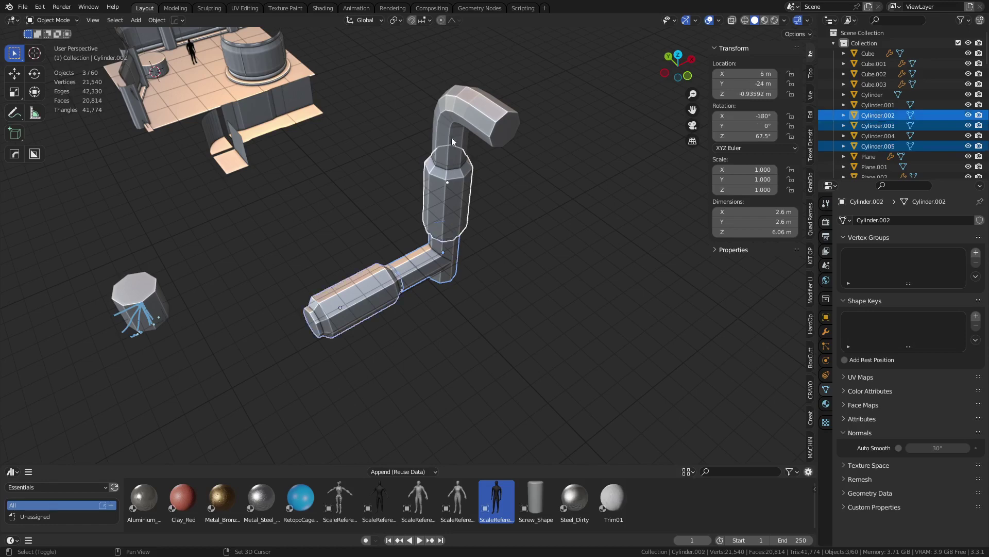
pyautogui.keyDown('shift'); pyautogui.click(460, 121); pyautogui.keyUp('shift')
pyautogui.hotkey('ctrl', 'Tab')
pyautogui.click(522, 150)
pyautogui.hotkey('alt', 'n')
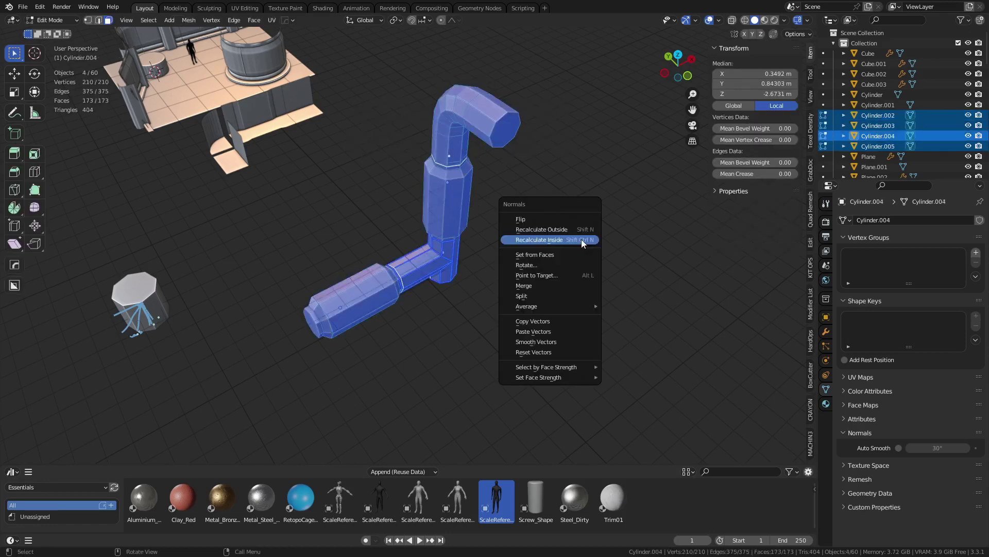
pyautogui.click(583, 226)
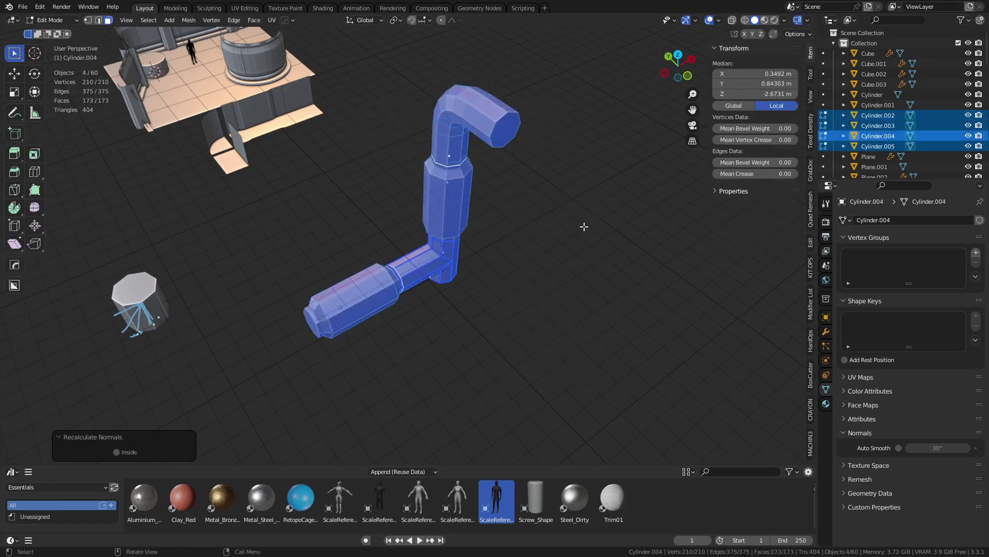
# Step: Merge the four pipe meshes by distance at 0.0001 m and recalculate their normals inside
pyautogui.press('m')
pyautogui.click(571, 234)
pyautogui.press('Tab')
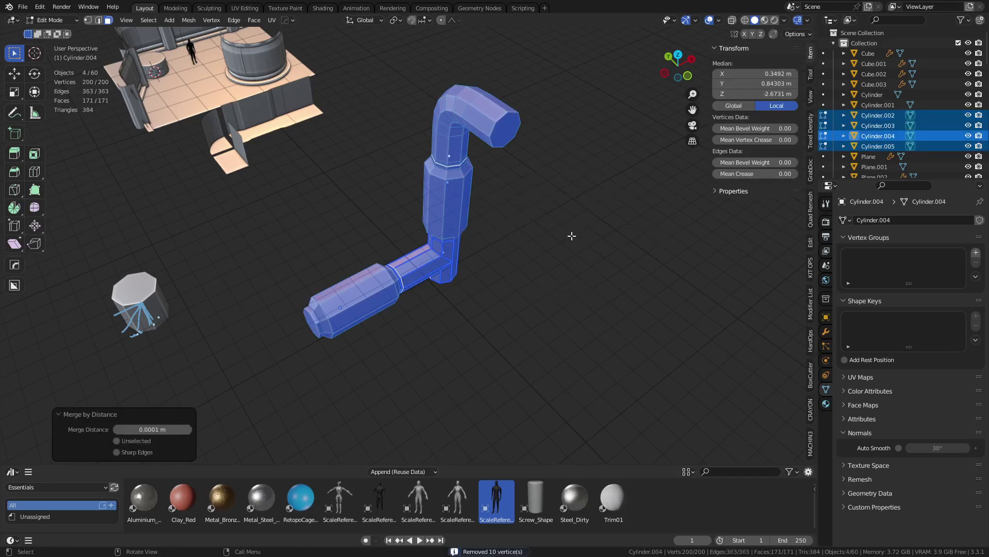
pyautogui.hotkey('alt', 'n')
pyautogui.click(573, 247)
pyautogui.hotkey('ctrl', 'Tab')
pyautogui.click(536, 261)
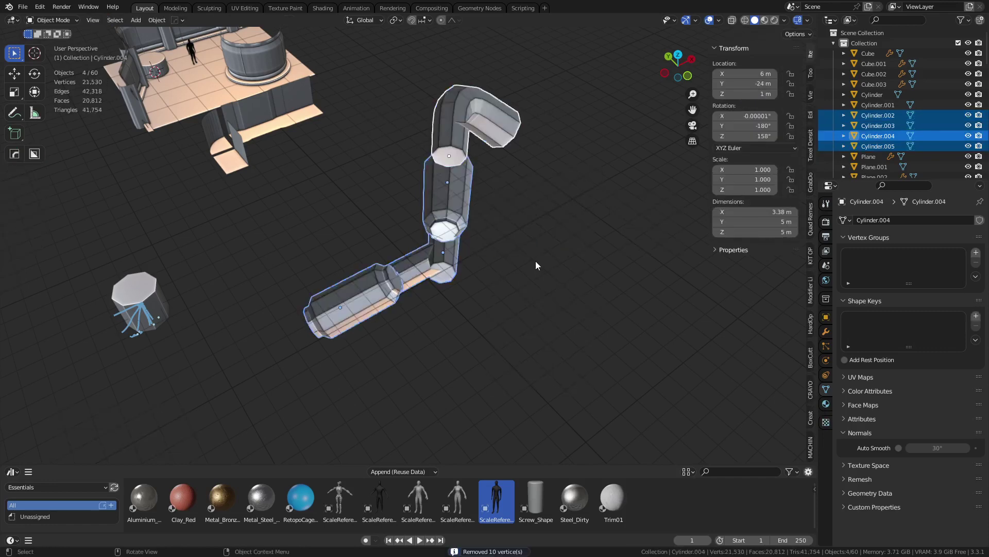
# Step: Examine the inward-facing pipe modules and how their ends meet at the T-piece
pyautogui.scroll(5, 506, 271)
pyautogui.click(465, 257)
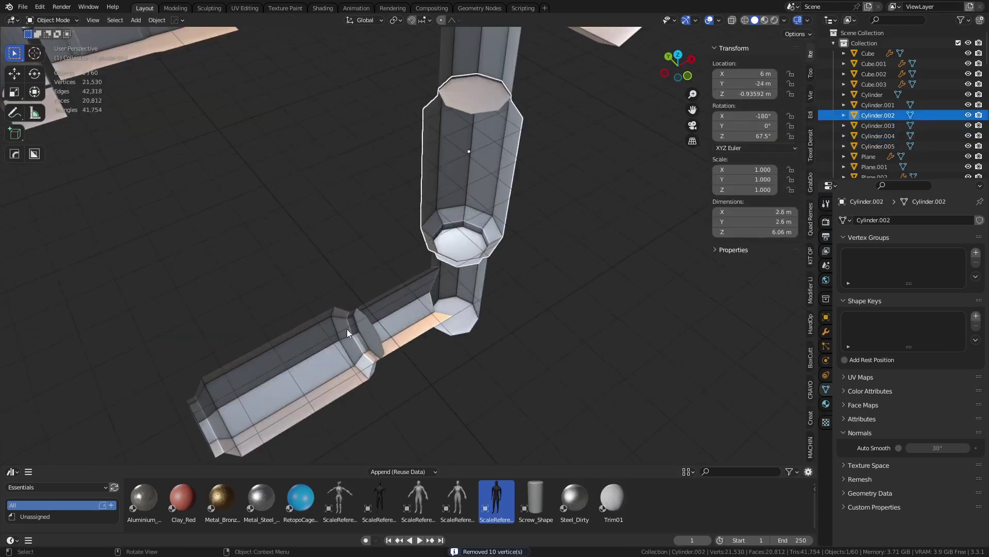
pyautogui.click(347, 329)
pyautogui.click(431, 308)
pyautogui.moveTo(431, 308); pyautogui.dragTo(435, 285, button='middle')
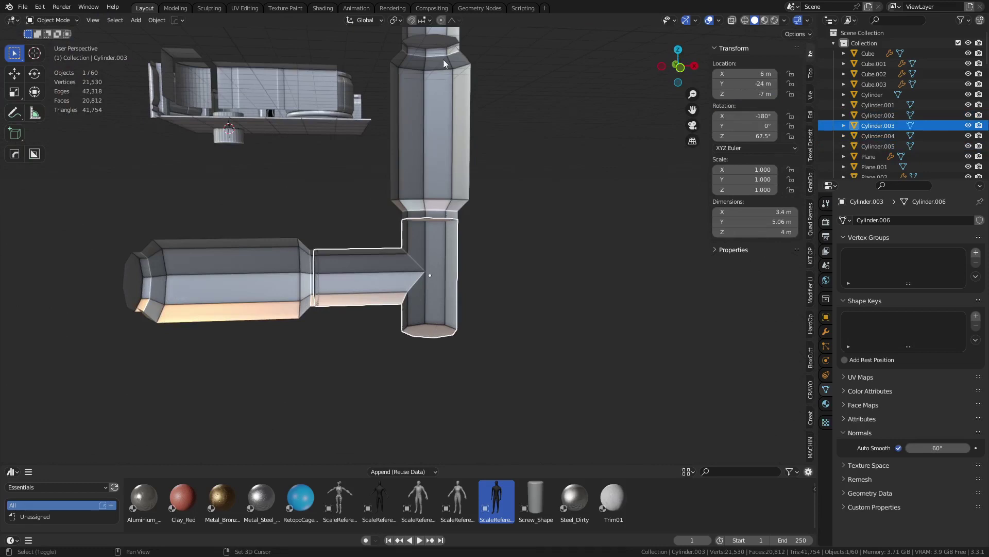
pyautogui.keyDown('shift'); pyautogui.moveTo(443, 59); pyautogui.dragTo(564, 315, button='middle'); pyautogui.keyUp('shift')
pyautogui.click(447, 192)
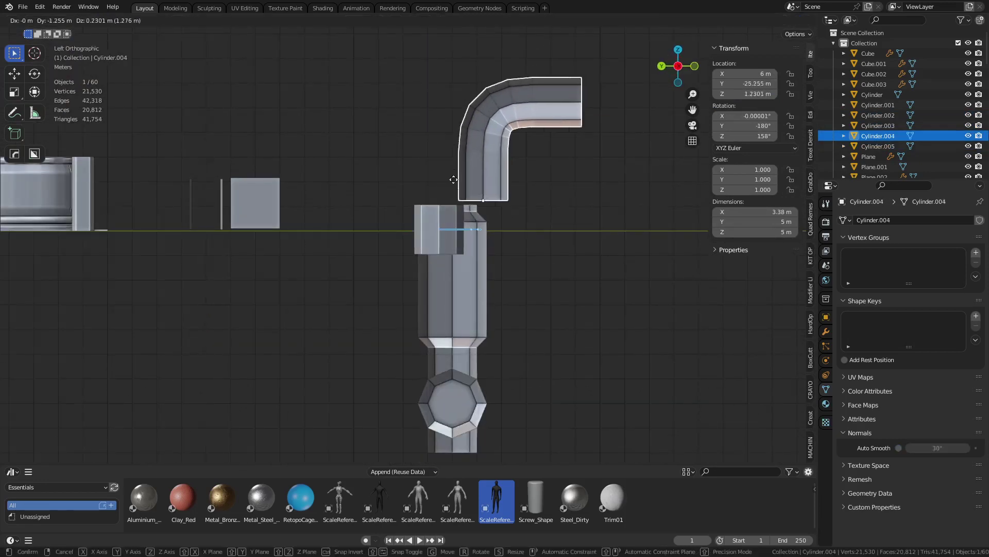
pyautogui.press('s')
pyautogui.rightClick(637, 289)
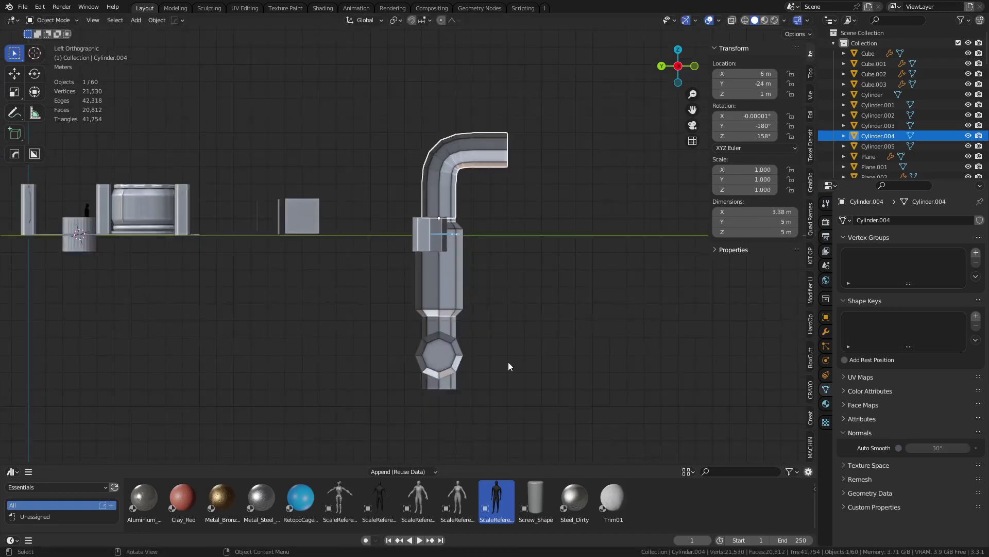
# Step: Examine the curved wall corner and its neighbouring floor and wall modules from above and in perspective
pyautogui.moveTo(508, 362); pyautogui.dragTo(288, 83, button='middle')
pyautogui.click(222, 340)
pyautogui.click(309, 225)
pyautogui.press('f')
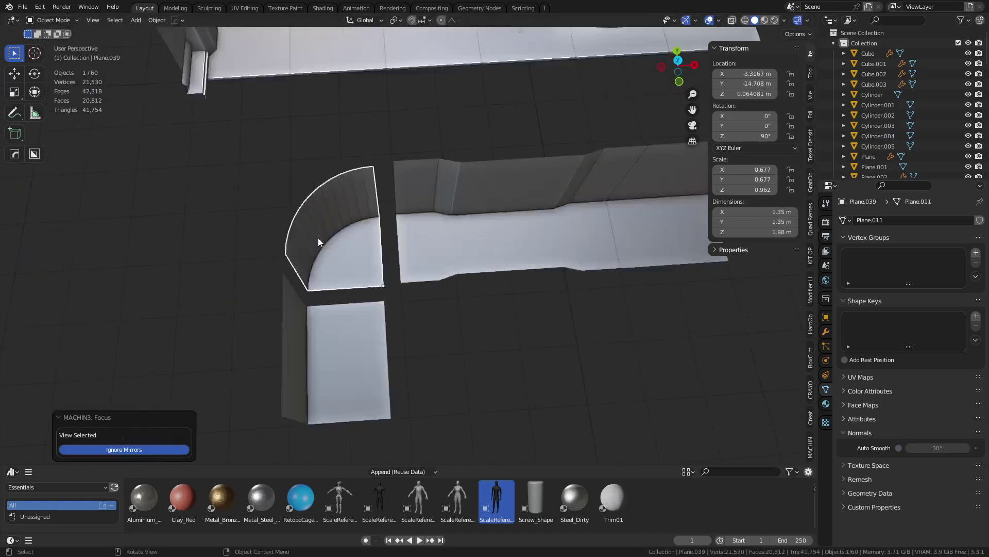
pyautogui.press('KP_7')
pyautogui.scroll(-5, 456, 355)
pyautogui.keyDown('shift'); pyautogui.moveTo(506, 351); pyautogui.dragTo(386, 310, button='middle'); pyautogui.keyUp('shift')
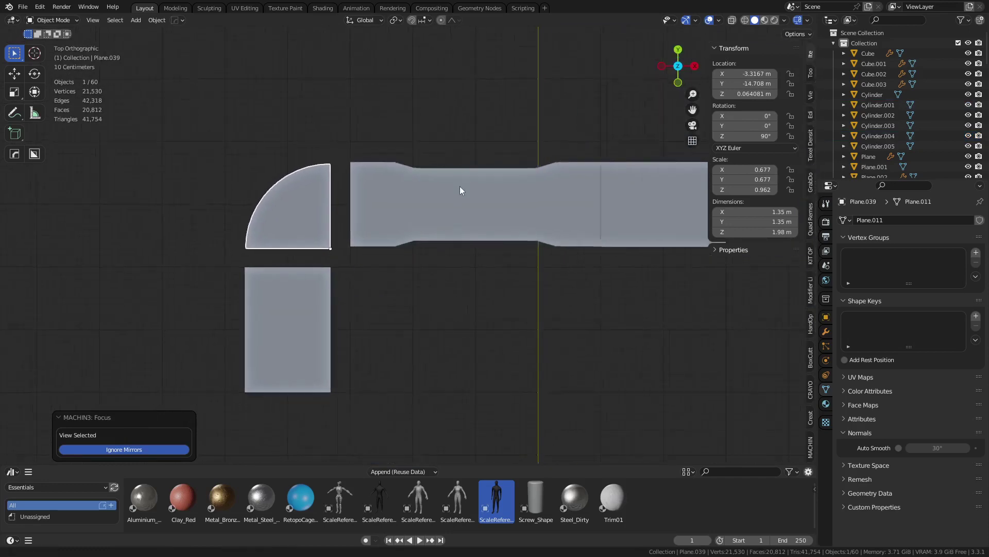
pyautogui.keyDown('ctrl'); pyautogui.moveTo(459, 186); pyautogui.dragTo(477, 239, button='middle'); pyautogui.keyUp('ctrl')
pyautogui.keyDown('shift'); pyautogui.moveTo(477, 239); pyautogui.dragTo(393, 274, button='middle'); pyautogui.keyUp('shift')
pyautogui.moveTo(326, 305); pyautogui.dragTo(381, 241, button='middle')
# Step: Turn on the viewport bounds display as a box for the curved wall corner and check it against the neighbouring modules
pyautogui.click(826, 317)
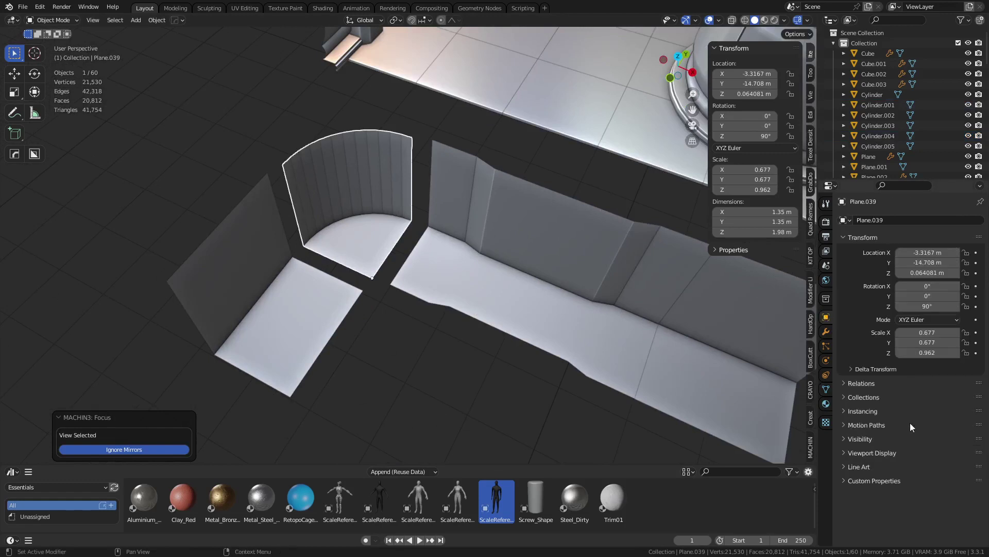
pyautogui.click(869, 453)
pyautogui.scroll(-3, 869, 453)
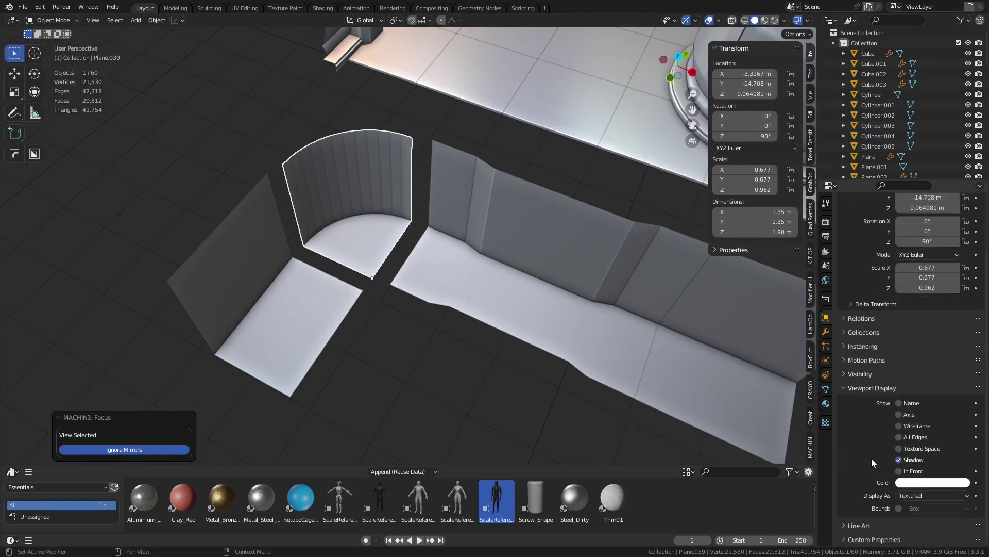
pyautogui.click(899, 508)
pyautogui.moveTo(523, 416); pyautogui.dragTo(410, 270, button='middle')
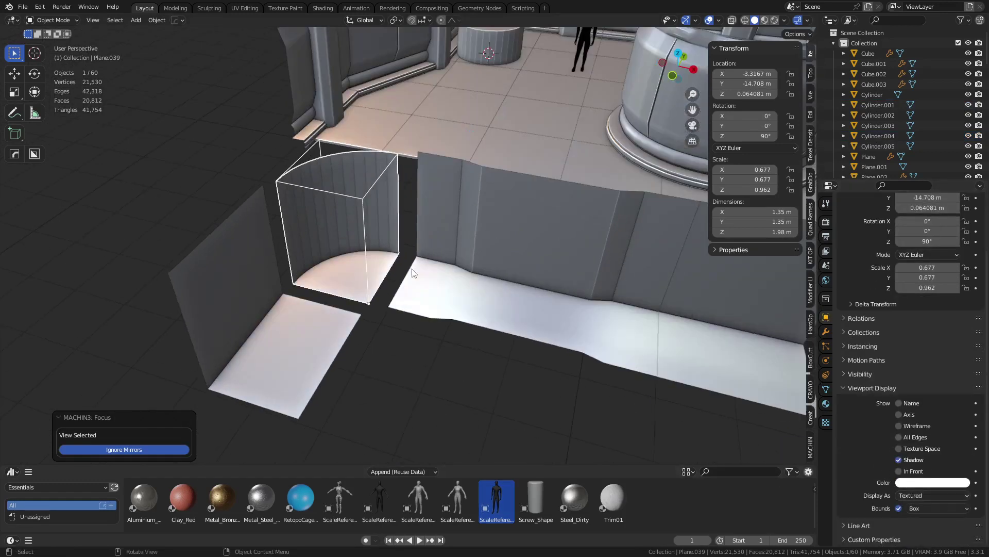
pyautogui.press('f')
pyautogui.moveTo(351, 197); pyautogui.dragTo(413, 302, button='middle')
pyautogui.scroll(-8, 432, 306)
pyautogui.scroll(1, 444, 288)
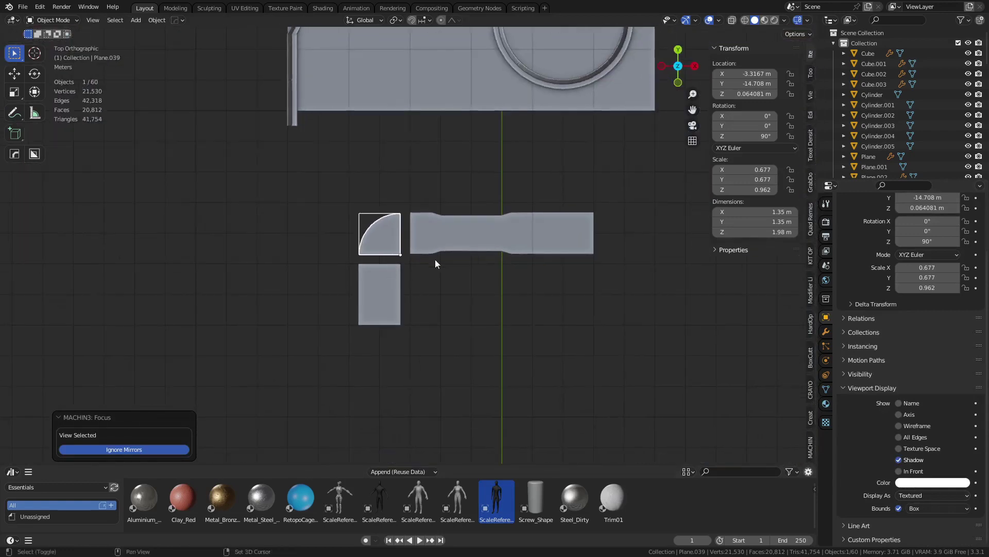
pyautogui.keyDown('shift'); pyautogui.moveTo(435, 263); pyautogui.dragTo(417, 332, button='middle'); pyautogui.keyUp('shift')
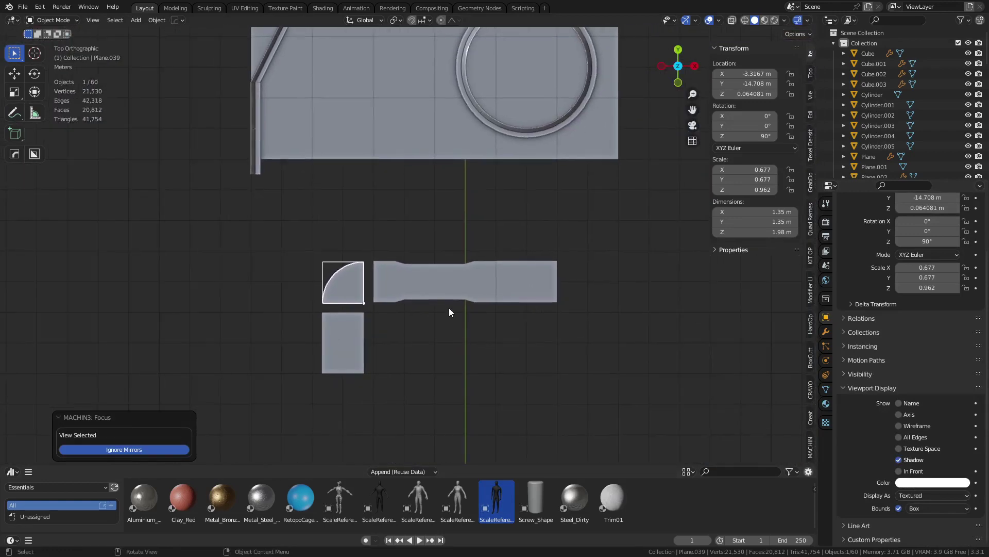
pyautogui.moveTo(314, 270); pyautogui.dragTo(376, 304, button='middle')
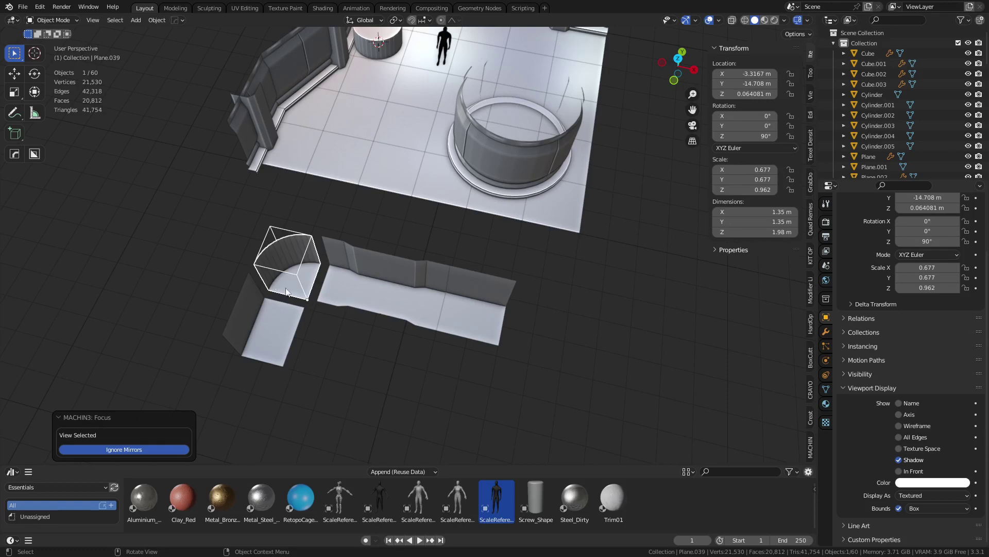
# Step: Focus on the wall panel in the finished room and switch the viewport to Material Preview shading
pyautogui.keyDown('shift'); pyautogui.click(253, 305); pyautogui.keyUp('shift')
pyautogui.keyDown('shift'); pyautogui.moveTo(391, 158); pyautogui.dragTo(400, 216, button='middle'); pyautogui.keyUp('shift')
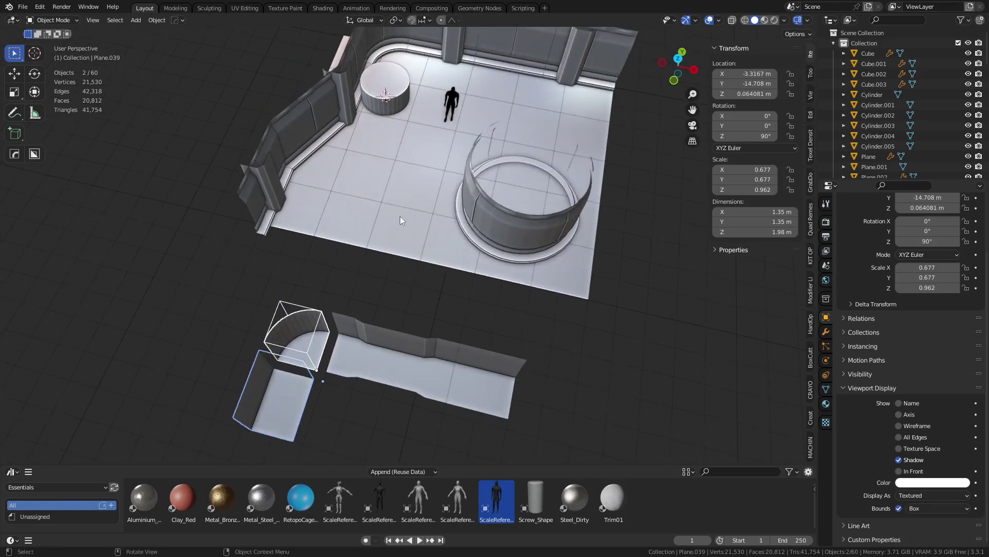
pyautogui.moveTo(400, 250); pyautogui.dragTo(403, 198, button='middle')
pyautogui.scroll(5, 403, 200)
pyautogui.click(404, 205)
pyautogui.click(317, 195)
pyautogui.press('f')
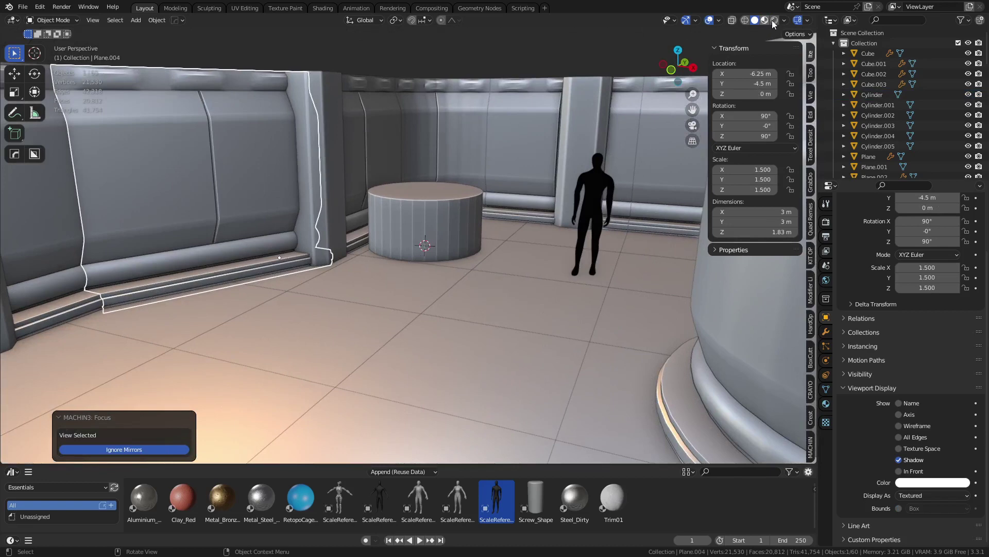
pyautogui.click(765, 20)
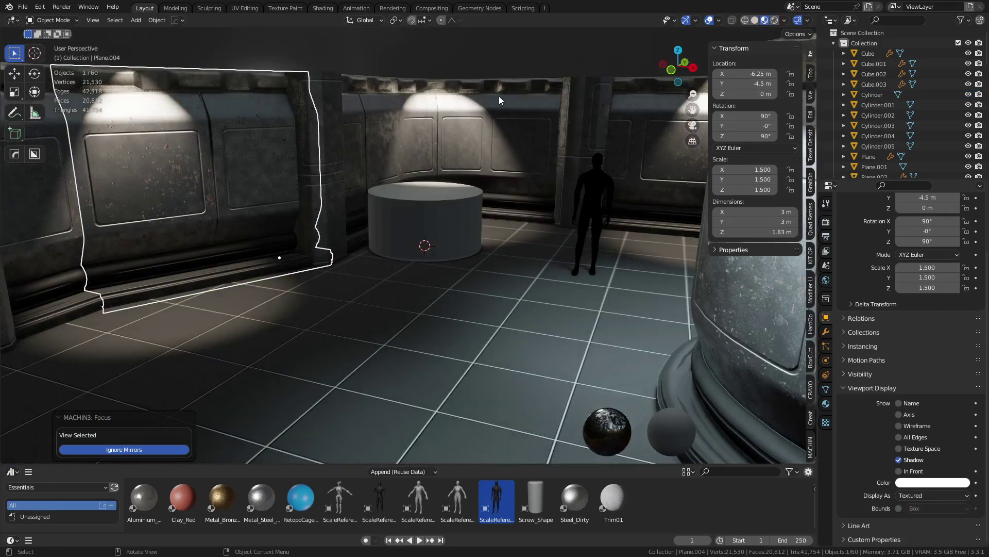
# Step: Clear the selection and examine the textured room, including its wall panels, pillars and tiled floor, from outside and at floor level
pyautogui.hotkey('alt', 'a')
pyautogui.moveTo(499, 96); pyautogui.dragTo(579, 233, button='middle')
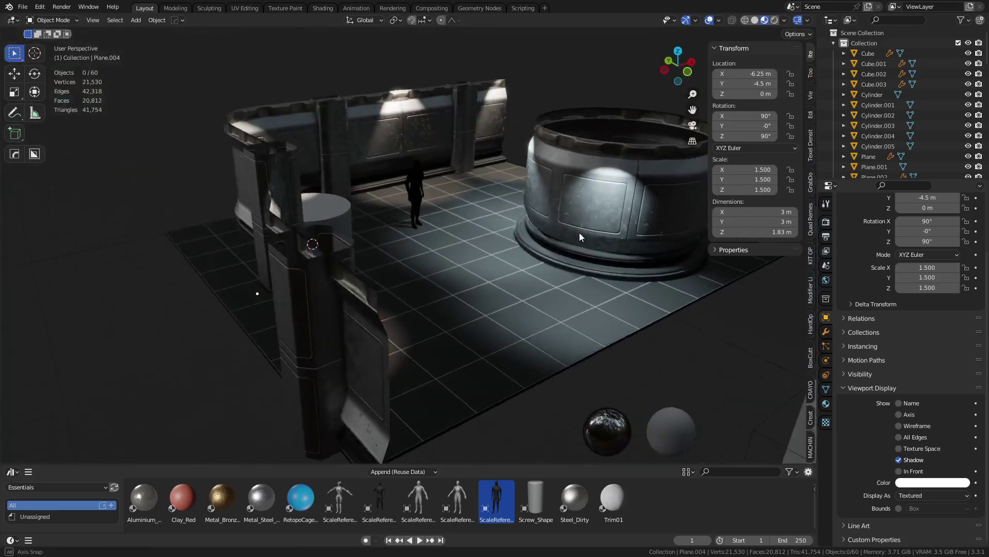
pyautogui.keyDown('shift'); pyautogui.moveTo(660, 234); pyautogui.dragTo(588, 232, button='middle'); pyautogui.keyUp('shift')
pyautogui.scroll(3, 521, 229)
pyautogui.keyDown('shift'); pyautogui.moveTo(482, 230); pyautogui.dragTo(492, 248, button='middle'); pyautogui.keyUp('shift')
pyautogui.scroll(2, 510, 243)
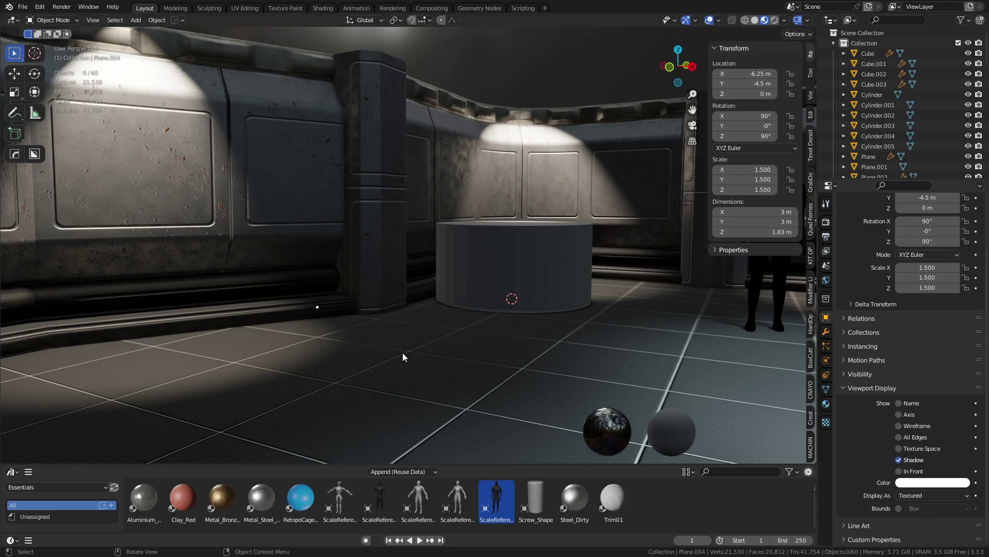
pyautogui.moveTo(416, 348); pyautogui.dragTo(435, 348, button='middle')
pyautogui.scroll(-1, 435, 348)
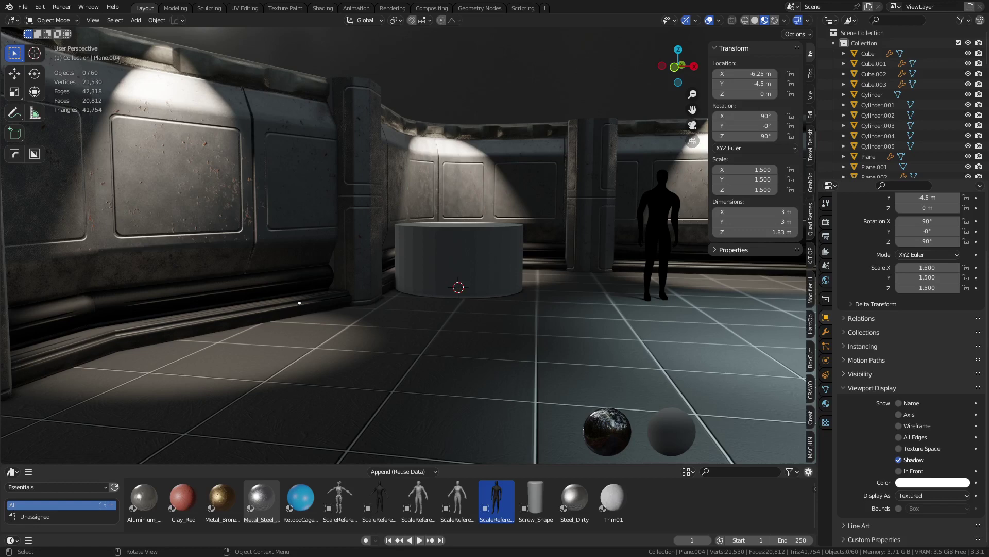
pyautogui.moveTo(493, 355); pyautogui.dragTo(470, 360, button='middle')
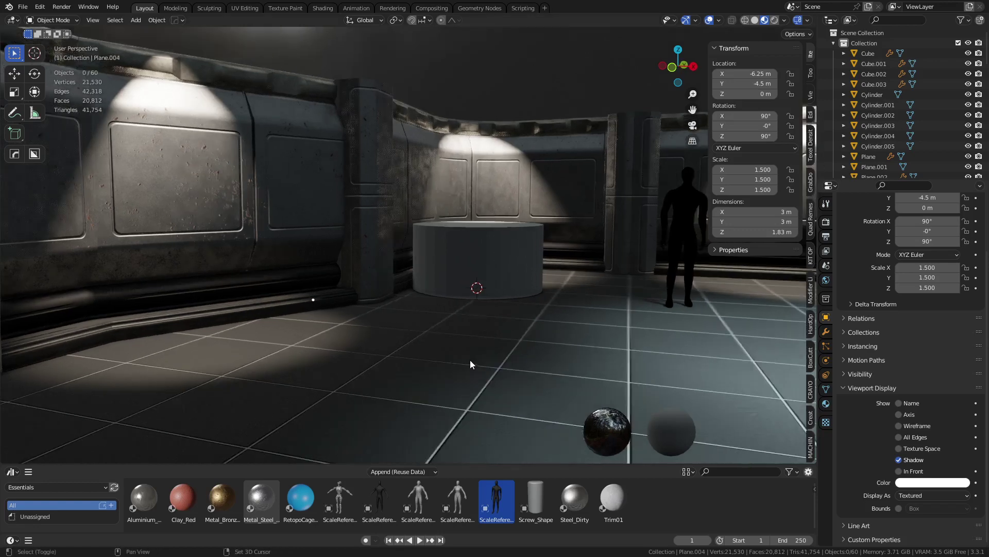
pyautogui.moveTo(550, 321); pyautogui.dragTo(484, 296, button='middle')
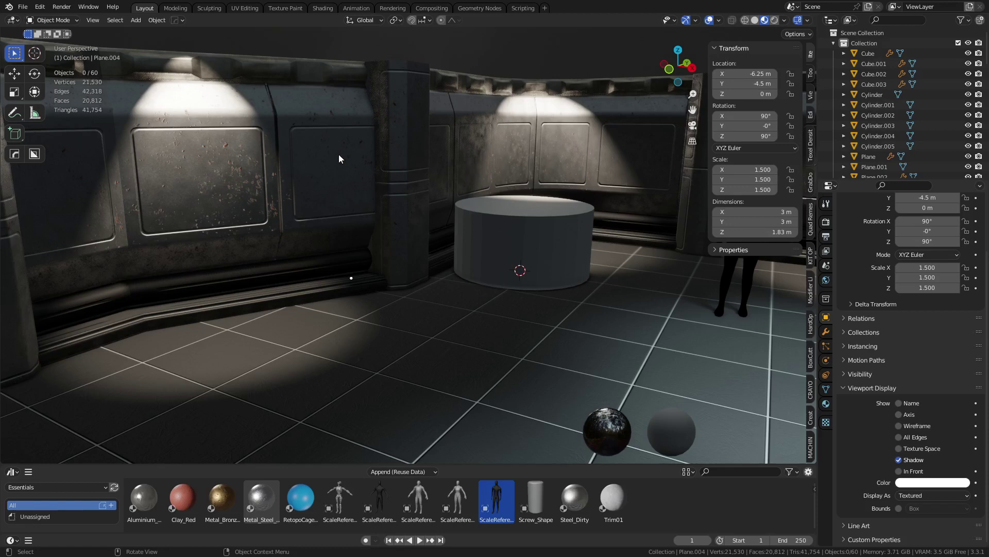
# Step: Select the wall panel beside the pillar, switch to Solid shading and examine the untextured room modules from several angles
pyautogui.click(389, 186)
pyautogui.moveTo(388, 186); pyautogui.dragTo(416, 211, button='middle')
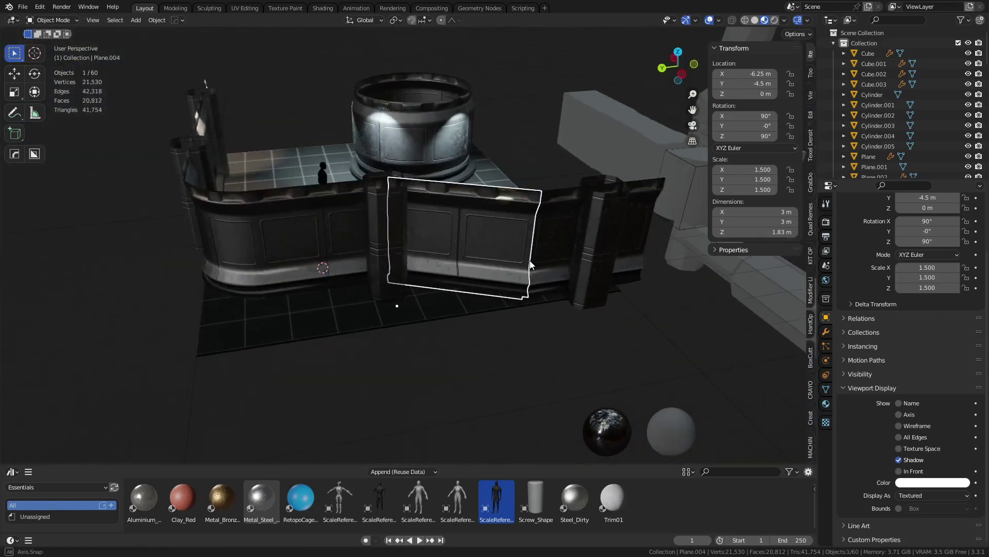
pyautogui.moveTo(502, 236); pyautogui.dragTo(536, 206, button='middle')
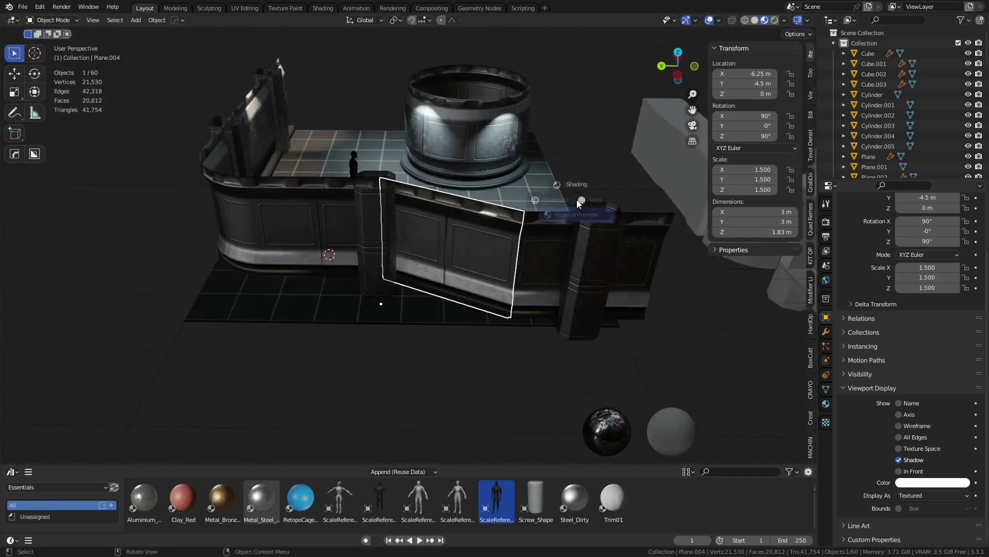
pyautogui.press('z')
pyautogui.click(629, 200)
pyautogui.moveTo(390, 219); pyautogui.dragTo(396, 255, button='middle')
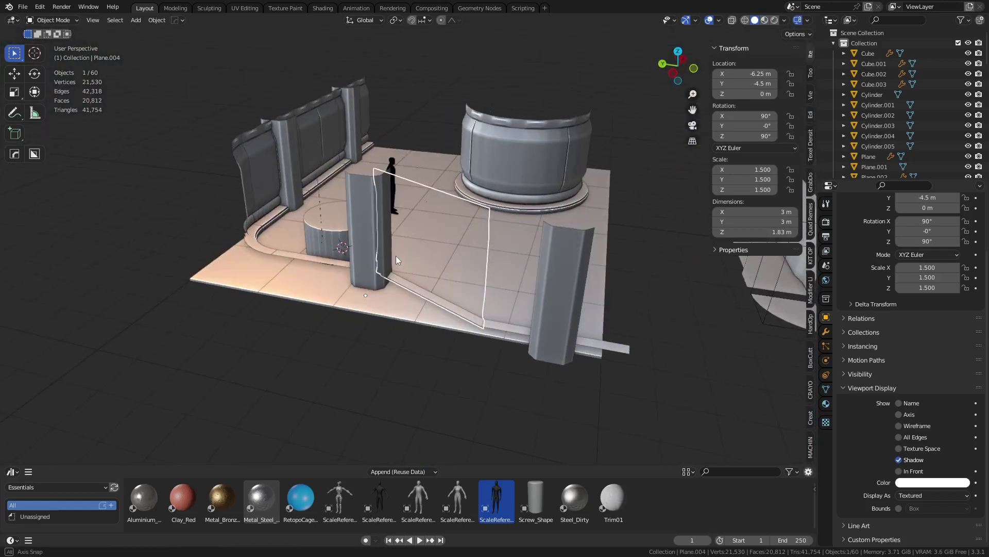
pyautogui.moveTo(454, 203); pyautogui.dragTo(453, 259, button='middle')
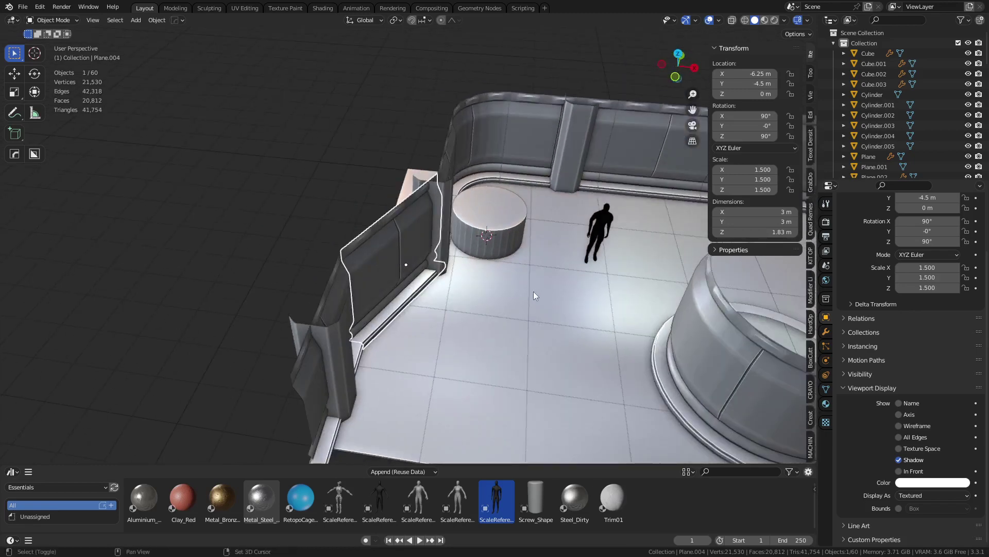
pyautogui.moveTo(534, 291); pyautogui.dragTo(456, 248, button='middle')
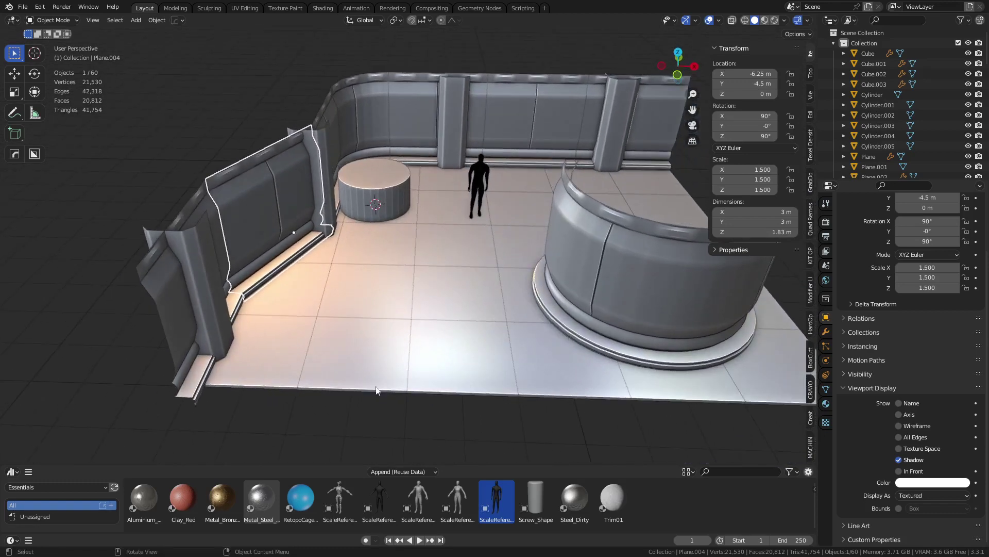
# Step: Return to Material Preview shading and examine the wall panel's textured surface from inside the room
pyautogui.click(766, 19)
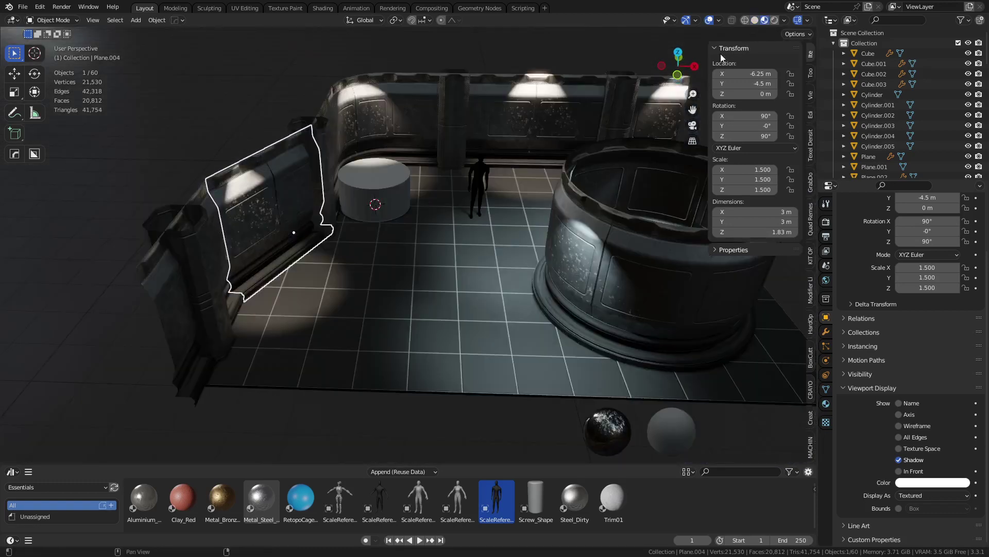
pyautogui.hotkey('alt', 'a')
pyautogui.moveTo(400, 284); pyautogui.dragTo(478, 272, button='middle')
pyautogui.scroll(2, 400, 246)
pyautogui.click(291, 200)
pyautogui.moveTo(291, 200); pyautogui.dragTo(431, 256, button='middle')
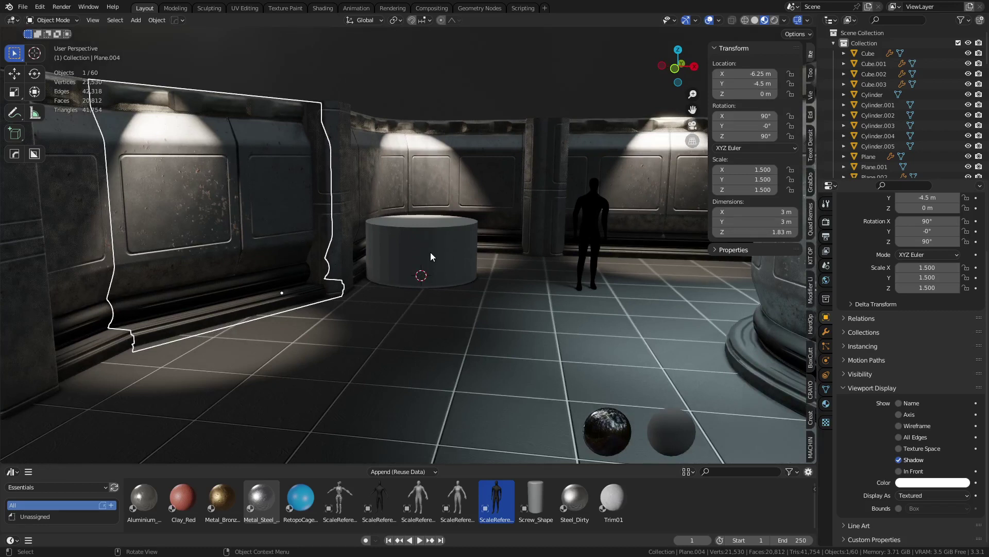
# Step: Delete the plain cylinder standing on the room's floor
pyautogui.click(431, 252)
pyautogui.press('x')
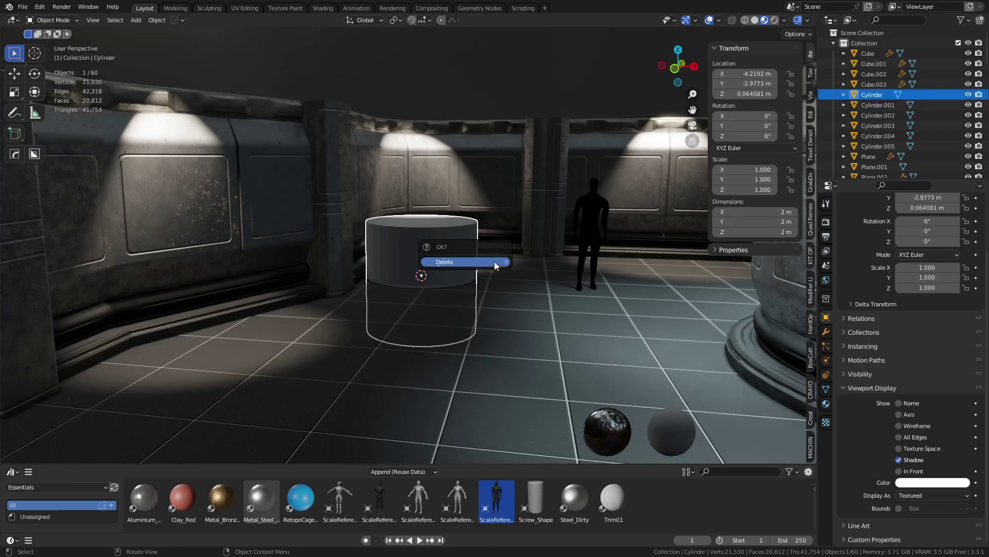
pyautogui.click(494, 261)
# Step: Move the human scale reference across the floor with Z locked, placing it at Y about -1.73 m
pyautogui.moveTo(521, 304)
pyautogui.keyDown('shift'); pyautogui.mouseDown(button='middle')
pyautogui.moveTo(465, 281)
pyautogui.moveTo(495, 272)
pyautogui.moveTo(532, 233)
pyautogui.moveTo(509, 296)
pyautogui.mouseUp(button='middle'); pyautogui.keyUp('shift')
pyautogui.click(533, 233)
pyautogui.press('g')
pyautogui.hotkey('shift', 'z')
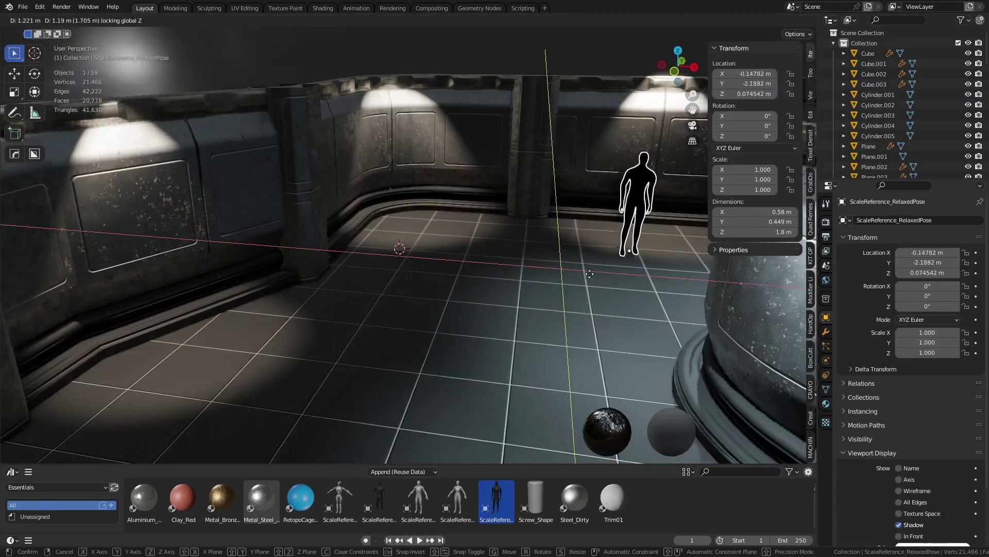
pyautogui.click(600, 263)
pyautogui.click(474, 54)
# Step: Shift the human scale reference slightly along the X axis to X about 0.04 m and deselect it
pyautogui.moveTo(474, 54); pyautogui.dragTo(587, 226, button='middle')
pyautogui.click(586, 227)
pyautogui.press('g')
pyautogui.press('x')
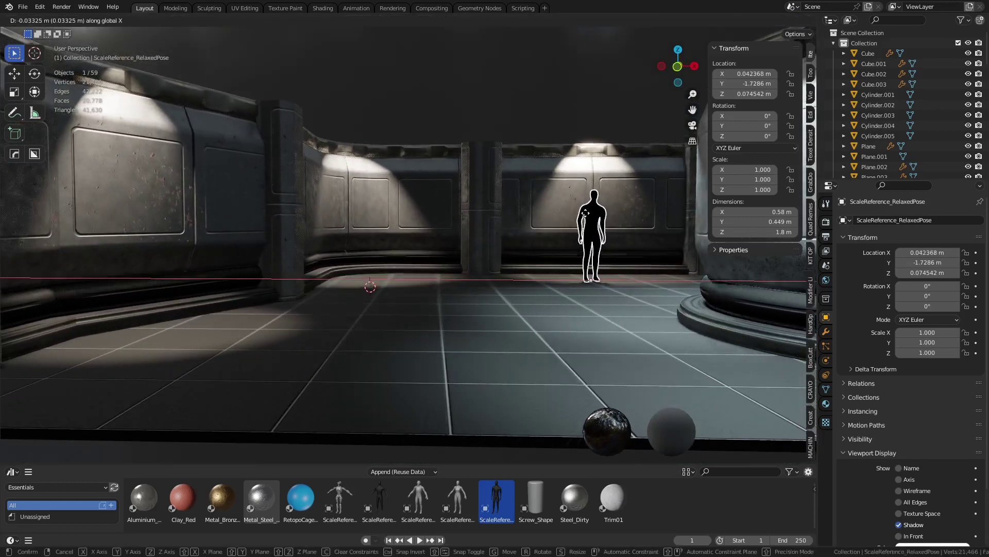
pyautogui.click(544, 205)
pyautogui.click(386, 146)
pyautogui.keyDown('shift'); pyautogui.moveTo(385, 151); pyautogui.dragTo(416, 168, button='middle'); pyautogui.keyUp('shift')
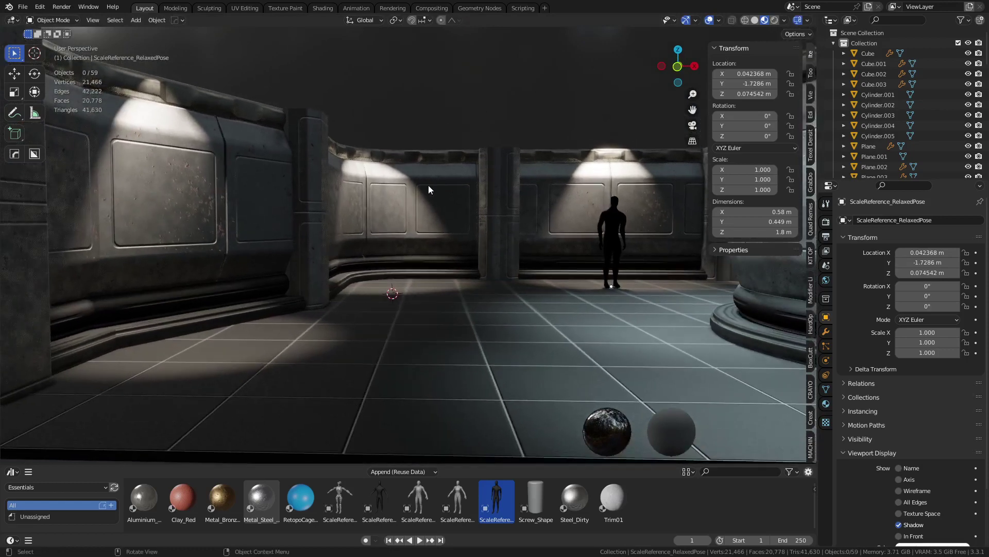